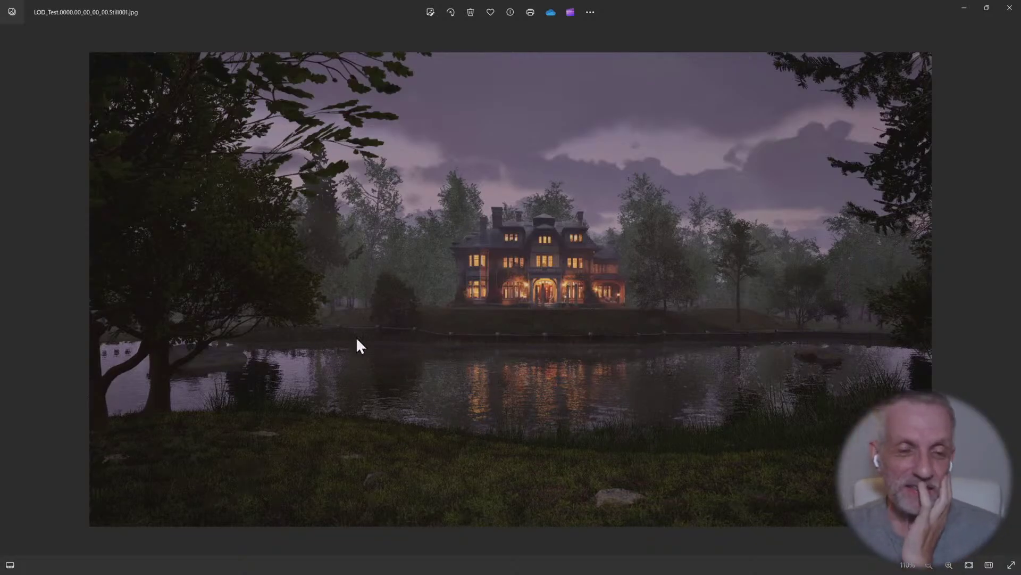
Minimise the photo viewer, Recycle Bin and browser windows, and move the chatbot window off this monitor
{"action": "left_click", "coordinate": [963, 7]}
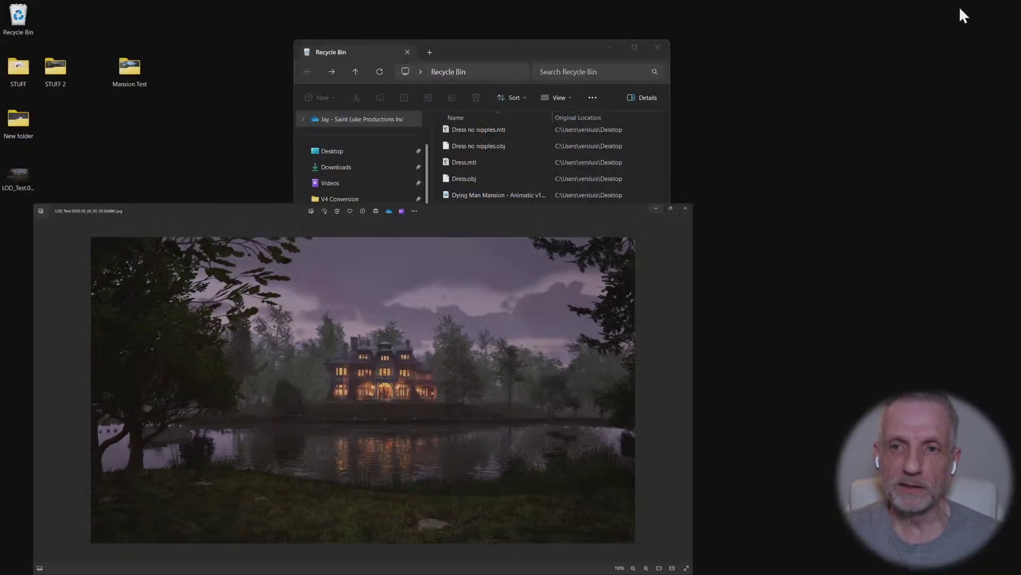
{"action": "left_click", "coordinate": [611, 47]}
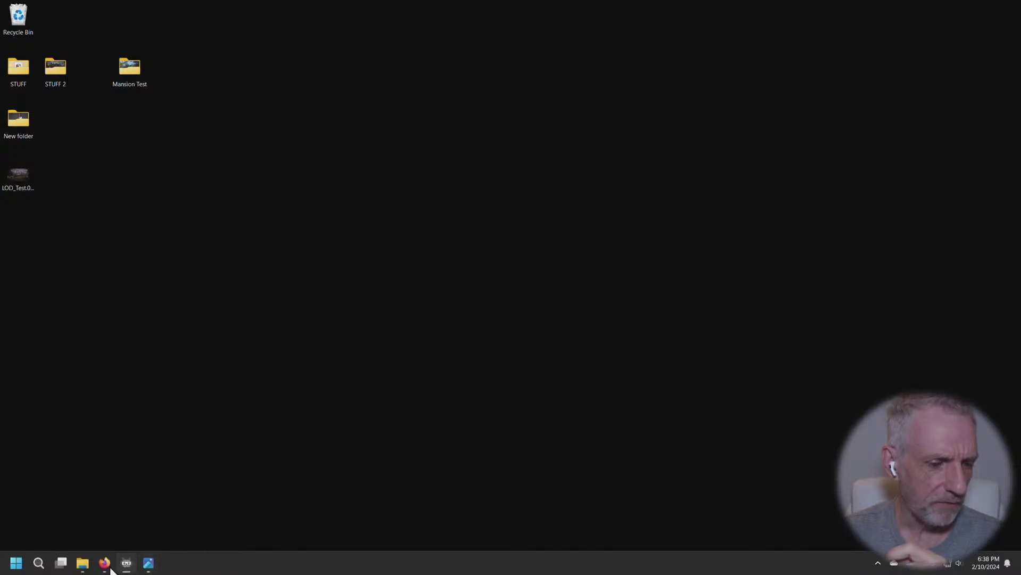
{"action": "left_click", "coordinate": [104, 562]}
{"action": "left_click", "coordinate": [960, 8]}
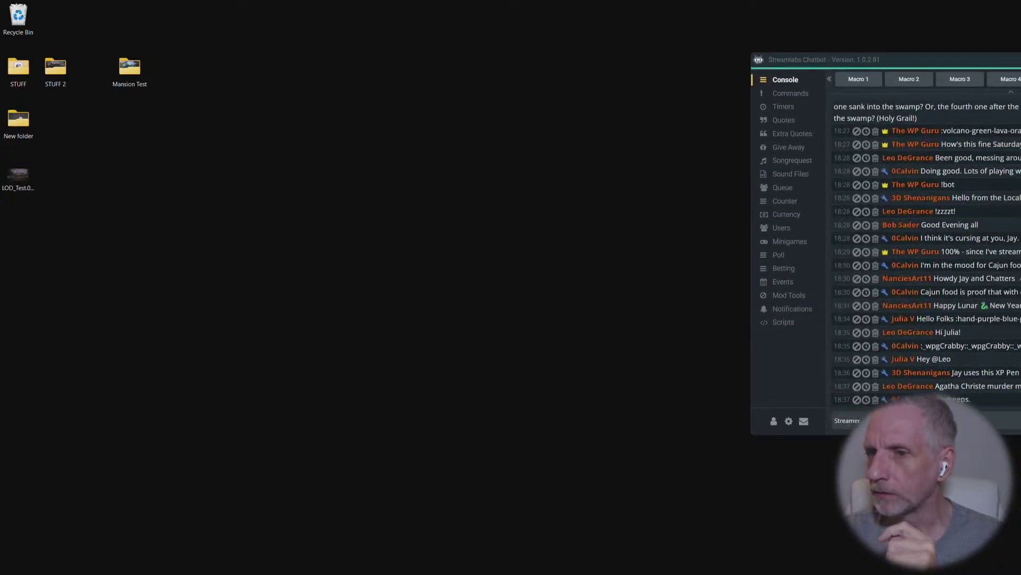
{"action": "left_click_drag", "start_coordinate": [1020, 63], "coordinate": [1019, 70]}
{"action": "left_click_drag", "start_coordinate": [807, 16], "coordinate": [1020, 64]}
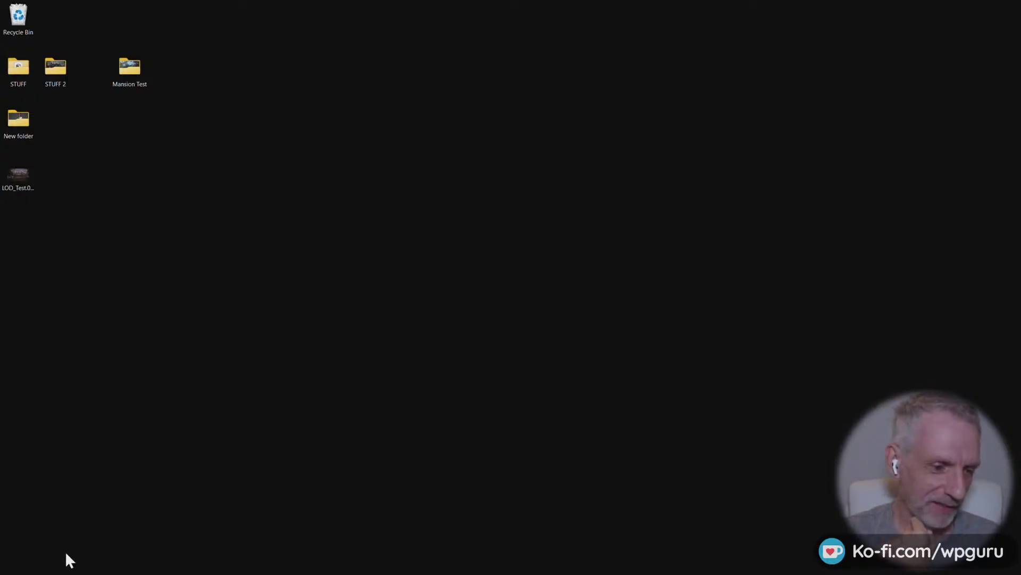
{"action": "mouse_move", "coordinate": [69, 573]}
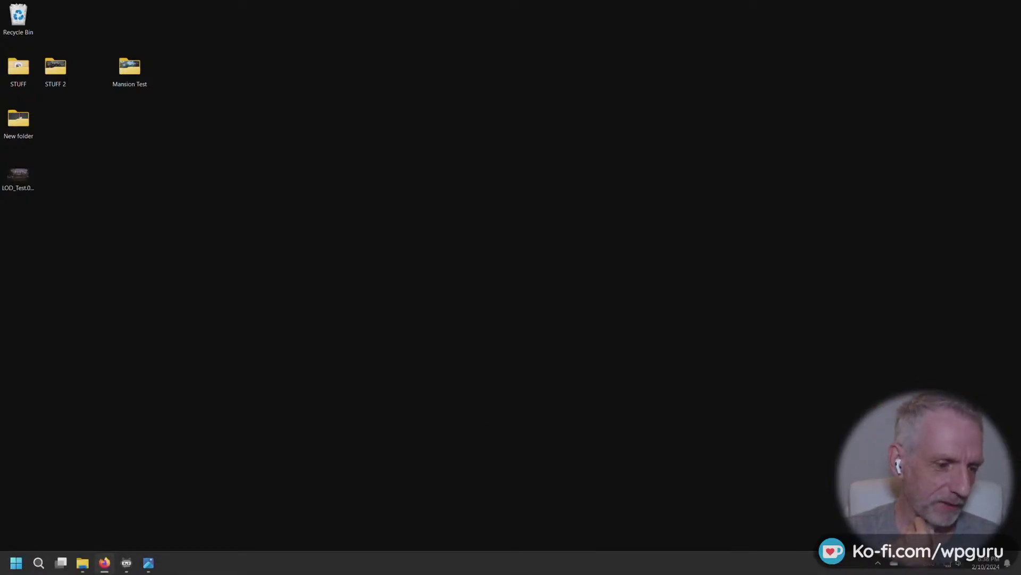
{"action": "left_click", "coordinate": [149, 564]}
{"action": "left_click", "coordinate": [963, 8]}
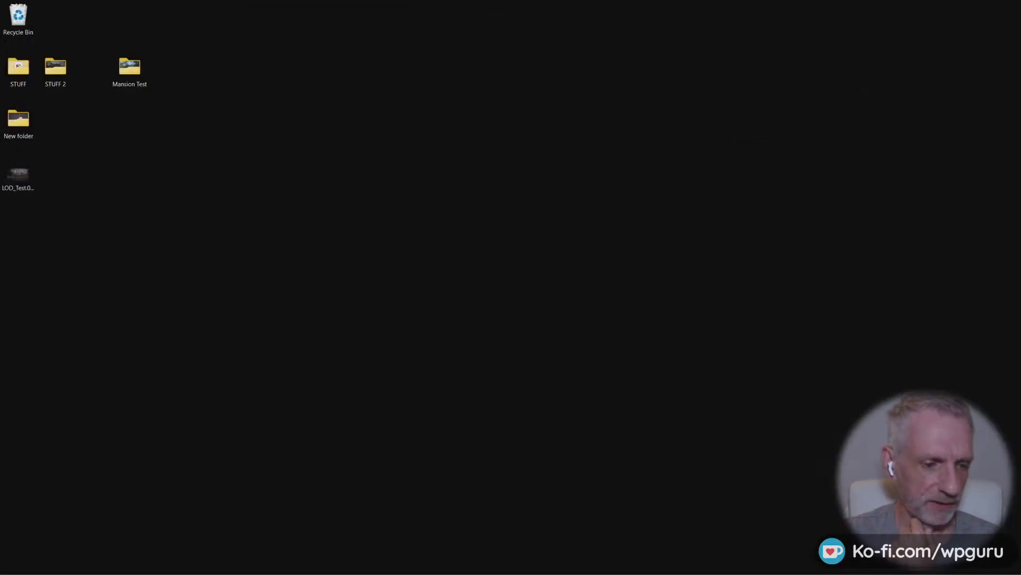
Open the Epic Games Launcher and show the Unreal Engine library of projects
{"action": "left_click", "coordinate": [16, 563]}
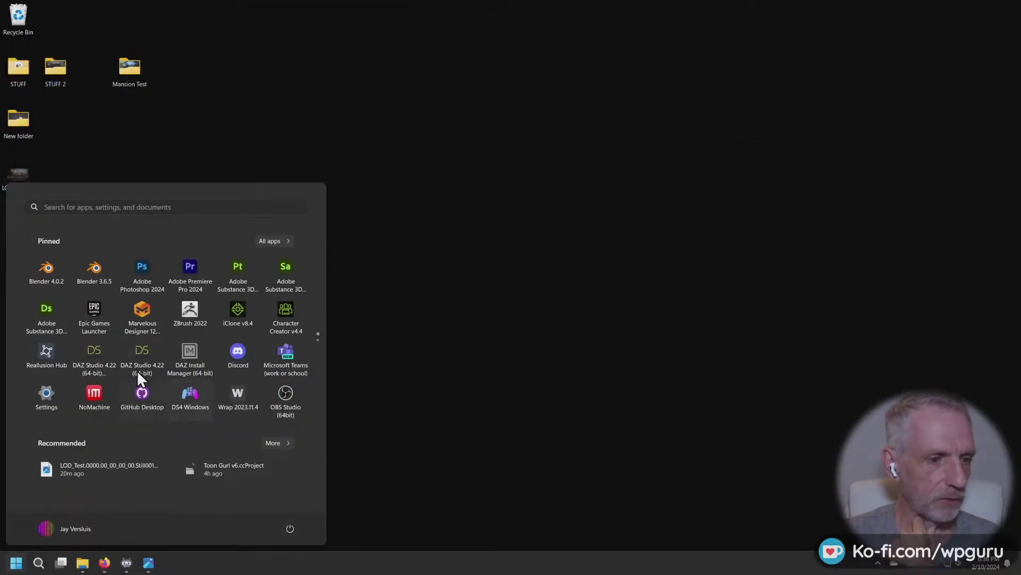
{"action": "left_click", "coordinate": [99, 314]}
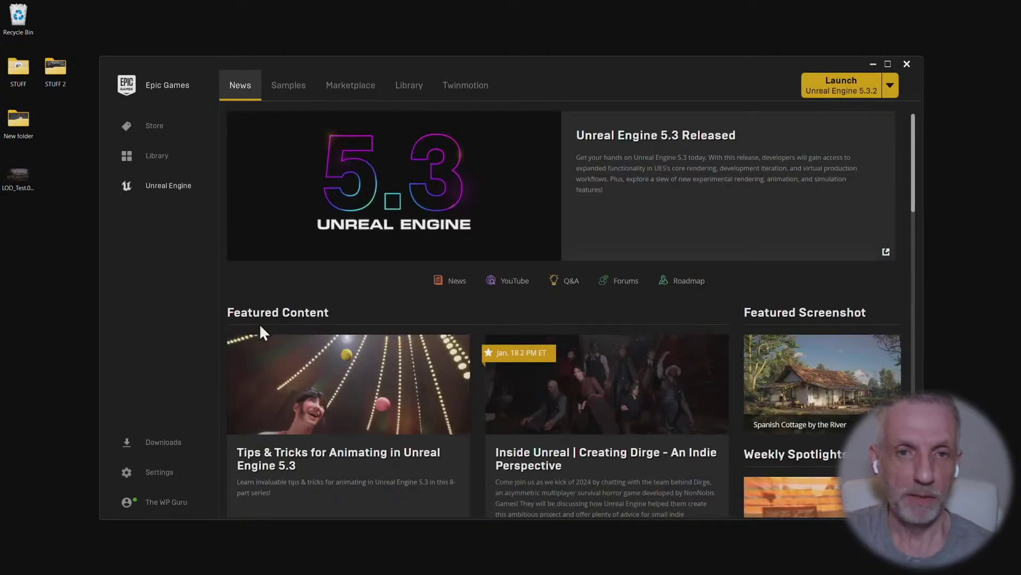
{"action": "left_click", "coordinate": [406, 97]}
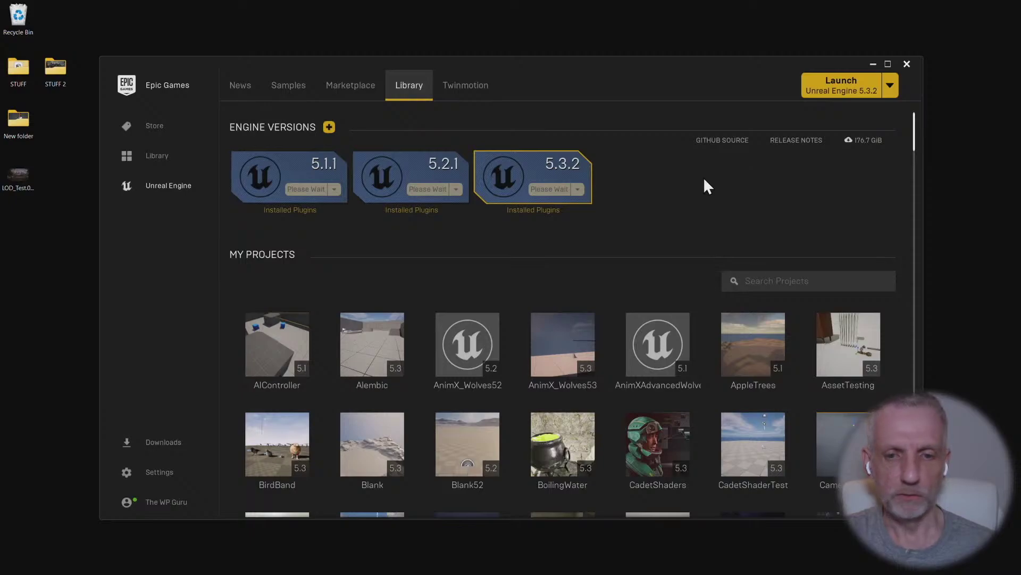
Search the projects for "wet" and open the WetlandSanctuary project in Unreal Editor
{"action": "left_click", "coordinate": [797, 279]}
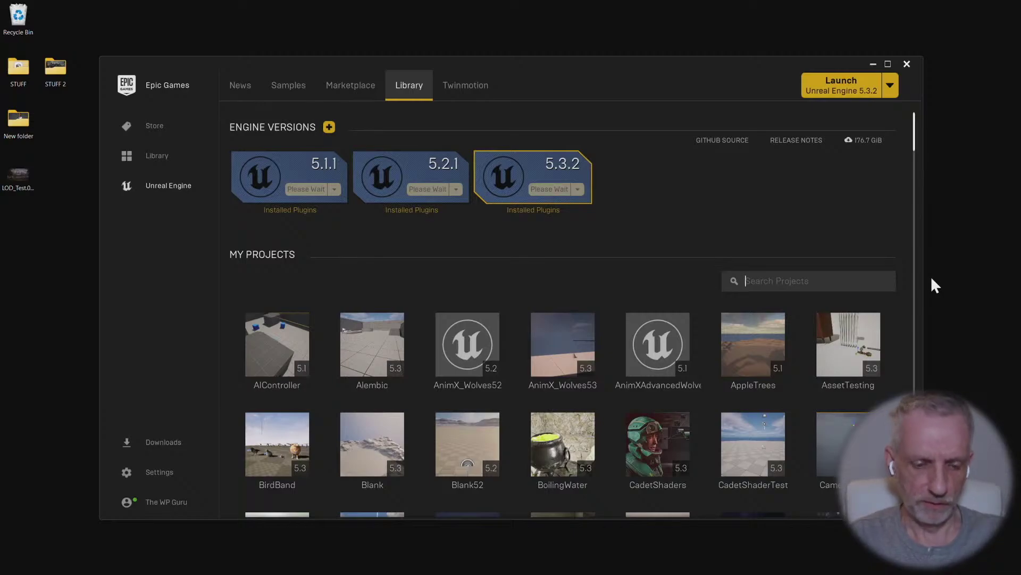
{"action": "type", "text": "wet"}
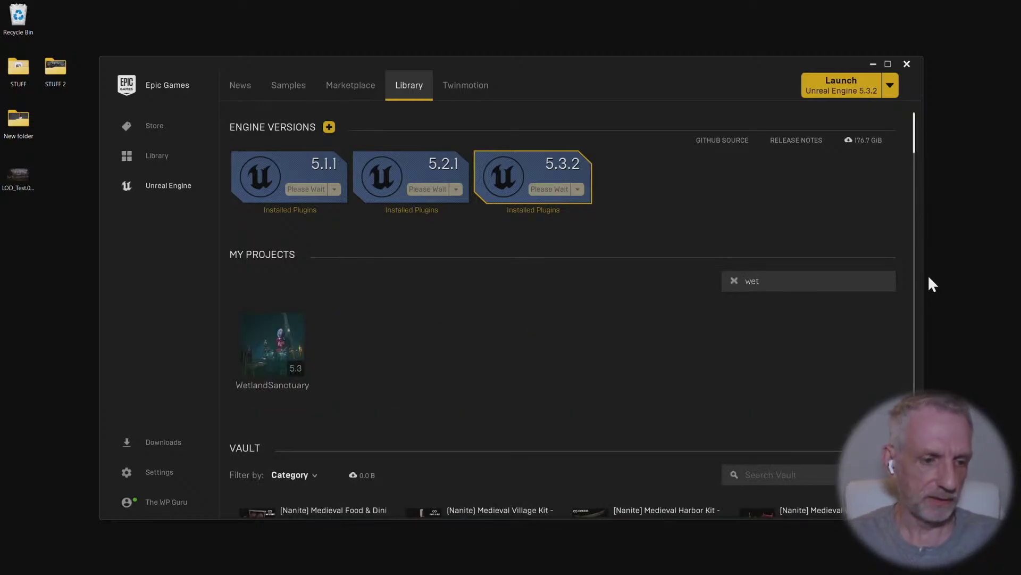
{"action": "double_click", "coordinate": [298, 353]}
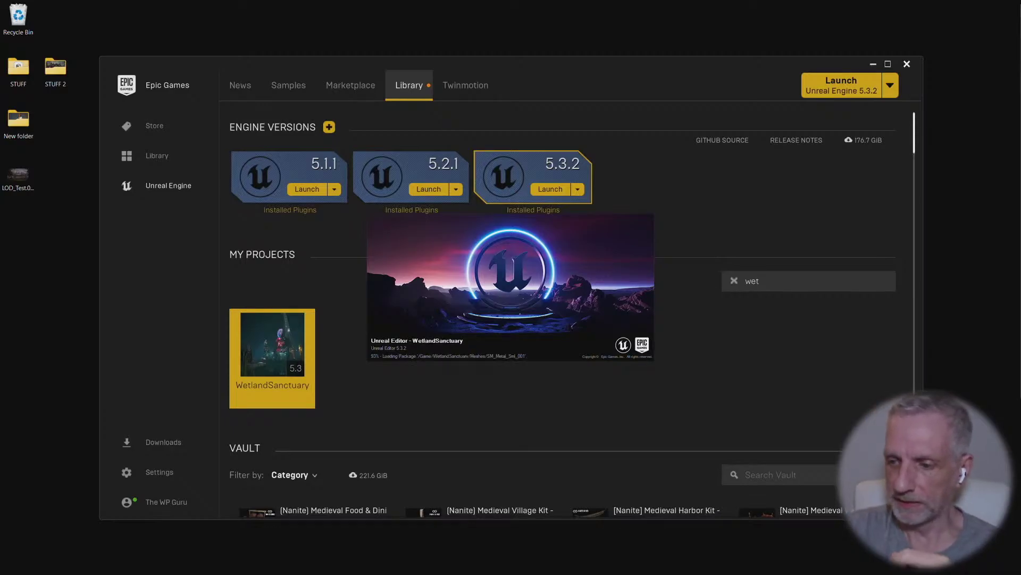
Bring the chatbot window onto this monitor to read the chat, and move it back off
{"action": "left_click_drag", "start_coordinate": [1020, 48], "coordinate": [564, 54]}
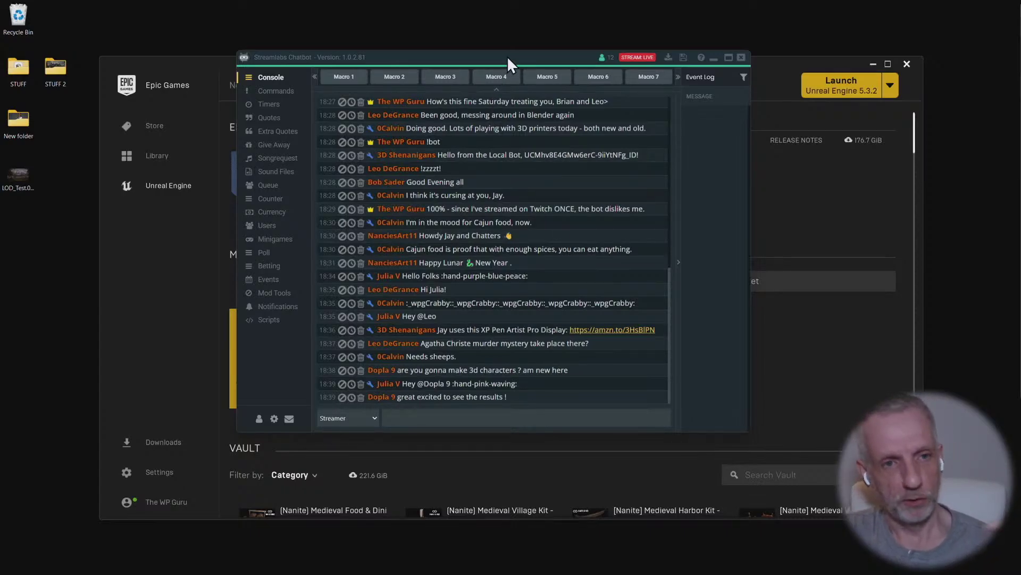
{"action": "left_click_drag", "start_coordinate": [506, 56], "coordinate": [1020, 53]}
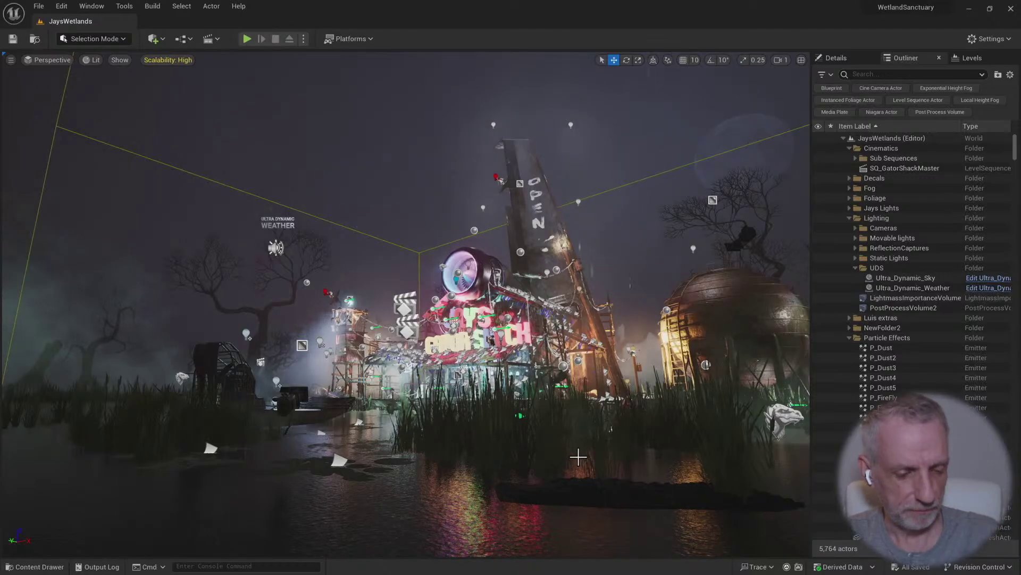
Fly the viewport up close to the Jay's Gator Shack sign and try to select it
{"action": "key", "text": "w"}
{"action": "mouse_move", "coordinate": [542, 451]}
{"action": "right_mouse_down"}
{"action": "mouse_move", "coordinate": [530, 450]}
{"action": "mouse_move", "coordinate": [567, 452]}
{"action": "mouse_move", "coordinate": [532, 439]}
{"action": "right_mouse_up"}
{"action": "scroll", "coordinate": [532, 451], "scroll_direction": "down", "scroll_amount": 1}
{"action": "key", "text": "g"}
{"action": "key", "text": "w"}
{"action": "scroll", "coordinate": [550, 453], "scroll_direction": "down", "scroll_amount": 2}
{"action": "key", "text": "w"}
{"action": "left_click", "coordinate": [436, 351]}
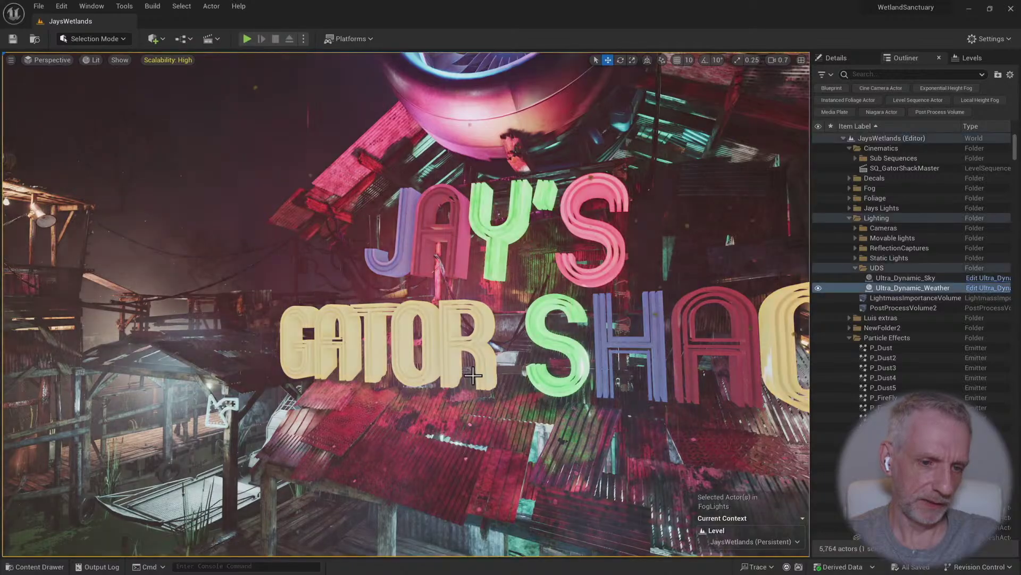
{"action": "right_click_drag", "start_coordinate": [437, 351], "coordinate": [437, 351]}
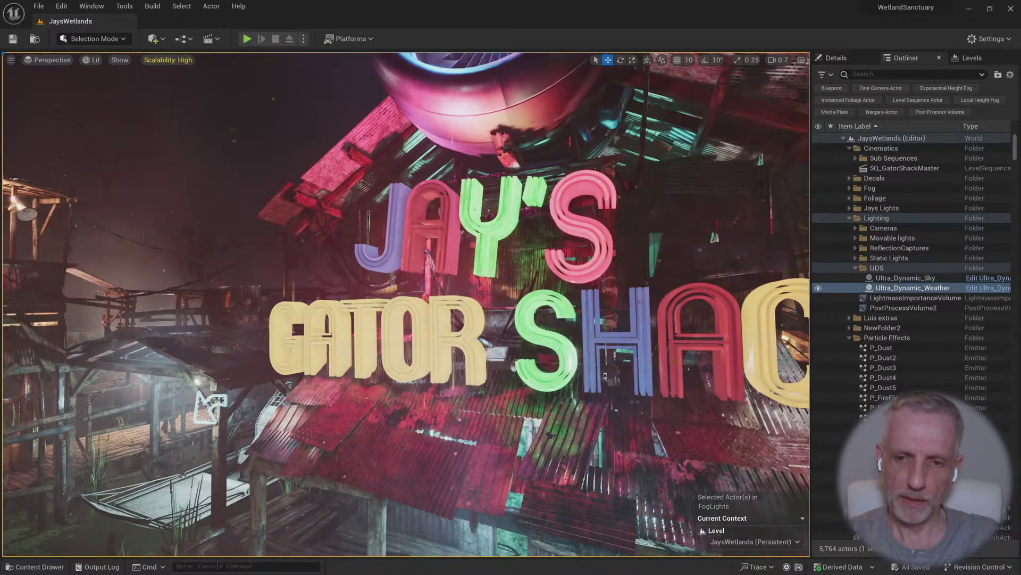
Try to select the sign with LightmassImportanceVolume and PostProcessVolume2 hidden, and show both volumes again
{"action": "left_click", "coordinate": [855, 267]}
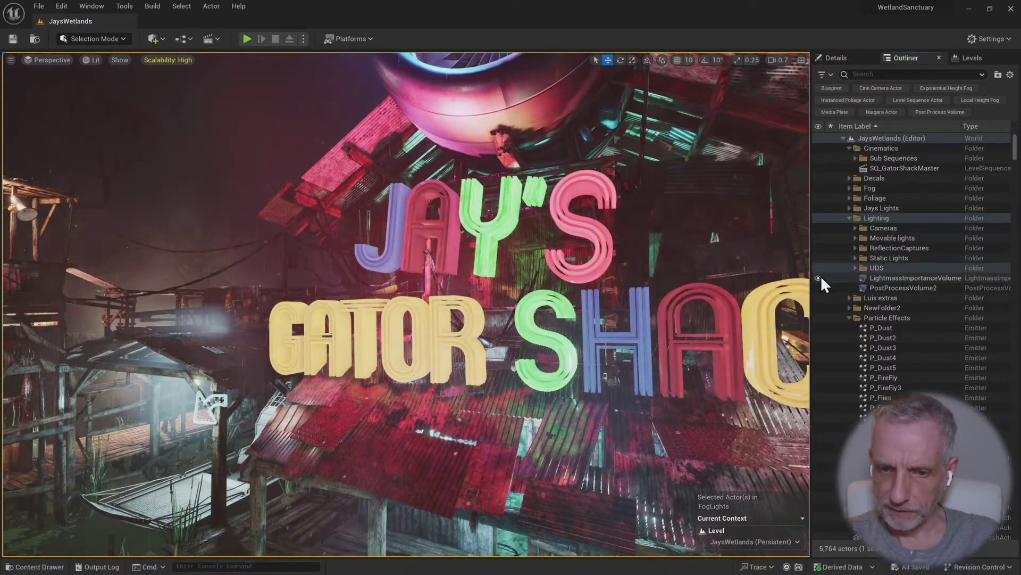
{"action": "left_click", "coordinate": [818, 278]}
{"action": "left_click", "coordinate": [818, 287]}
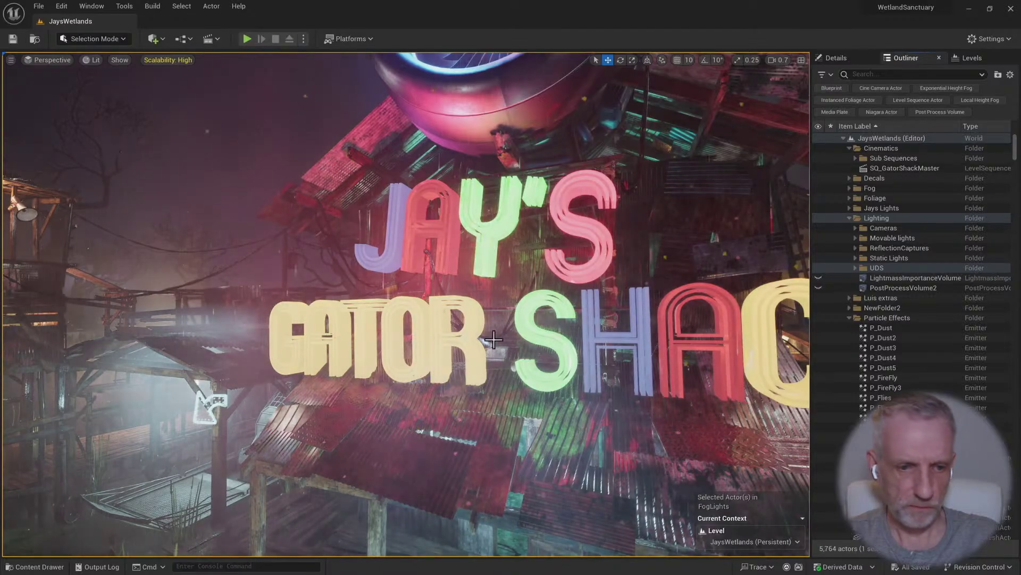
{"action": "left_click", "coordinate": [472, 331]}
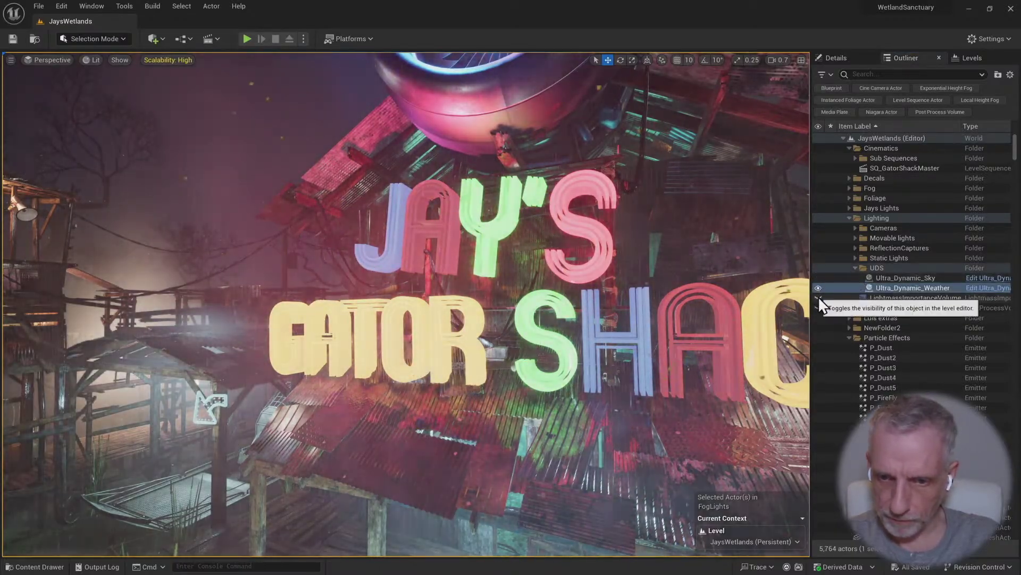
{"action": "left_click", "coordinate": [818, 297]}
{"action": "left_click", "coordinate": [818, 307]}
Hide LightmassImportanceVolume, Ultra_Dynamic_Weather and Ultra_Dynamic_Sky, and select and frame the Gator Shack sign
{"action": "left_click", "coordinate": [818, 298]}
{"action": "left_click", "coordinate": [819, 287]}
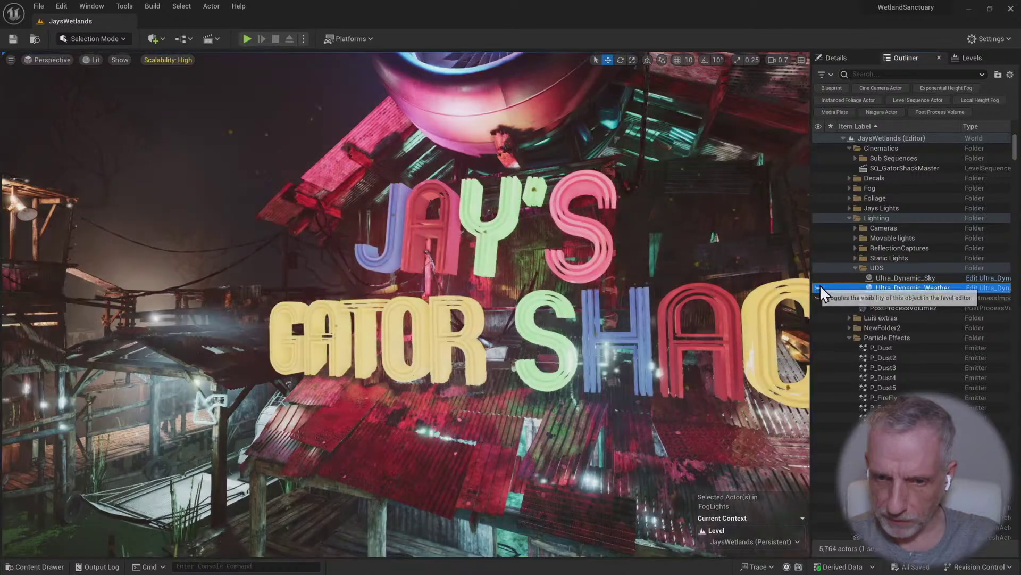
{"action": "right_click_drag", "start_coordinate": [685, 314], "coordinate": [646, 329]}
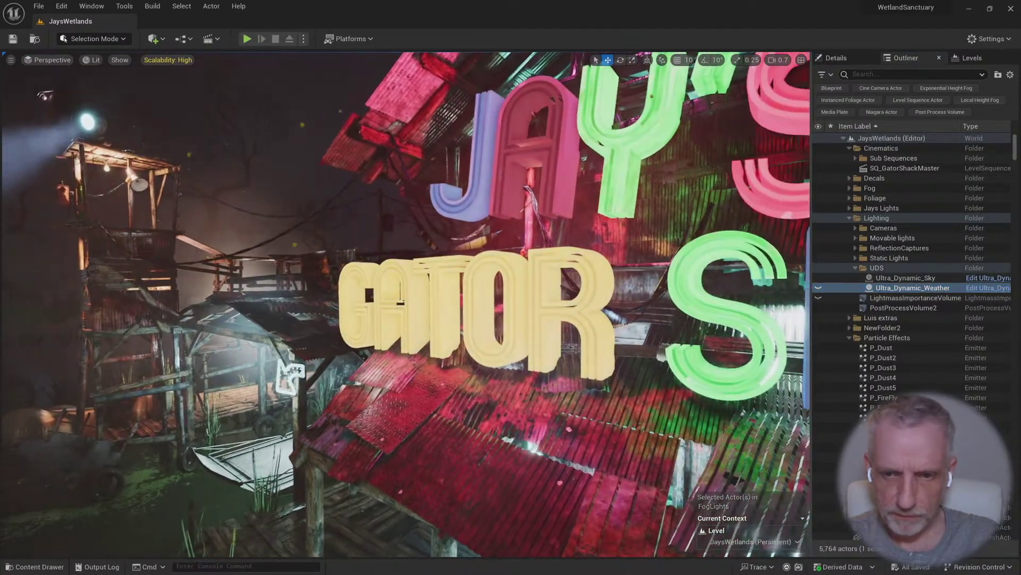
{"action": "left_click", "coordinate": [818, 288]}
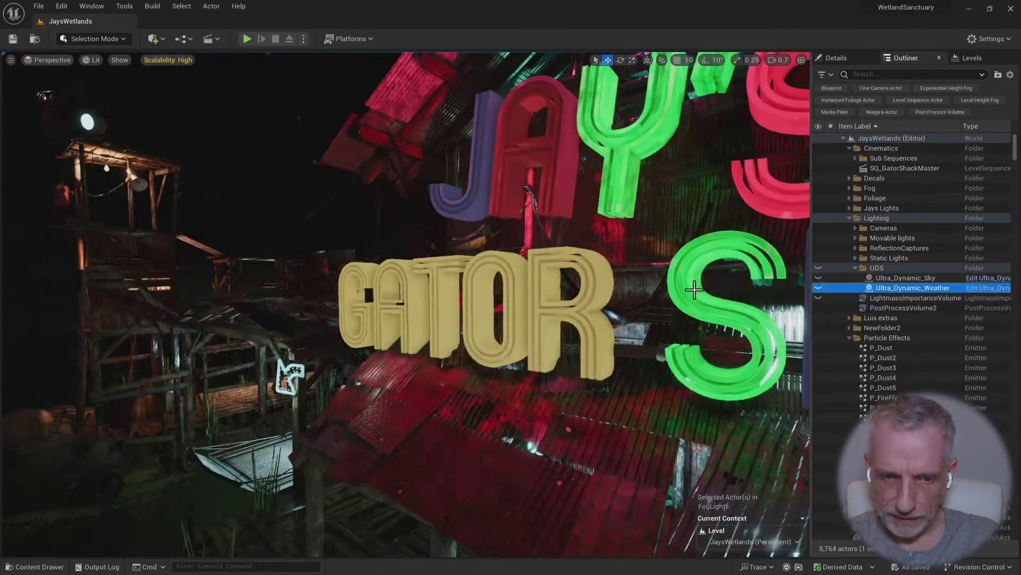
{"action": "left_click", "coordinate": [598, 290]}
{"action": "key", "text": "f"}
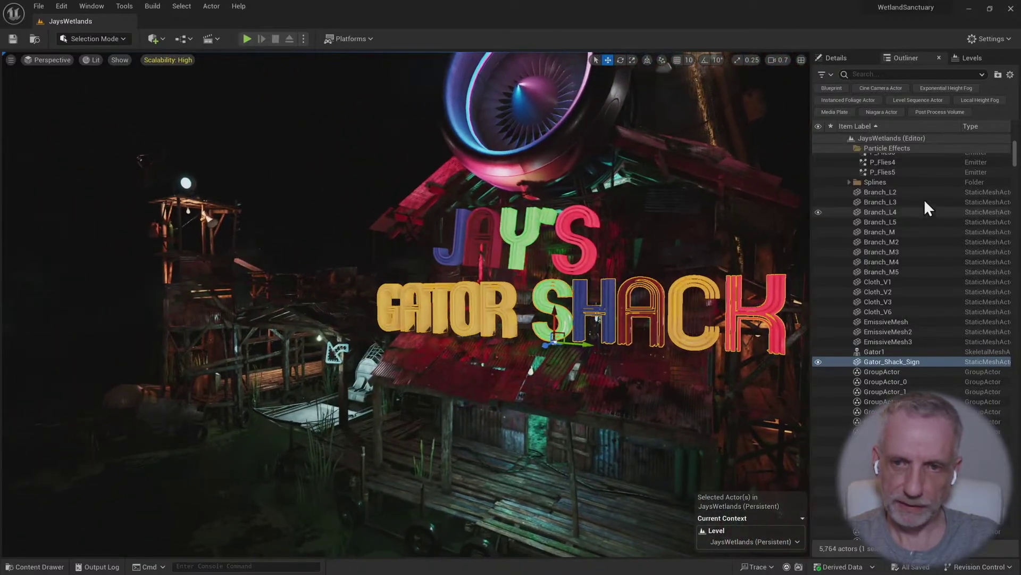
Examine the materials assigned to the selected Gator_Shack_Sign
{"action": "left_click", "coordinate": [860, 60]}
{"action": "scroll", "coordinate": [859, 356], "scroll_direction": "down", "scroll_amount": 2}
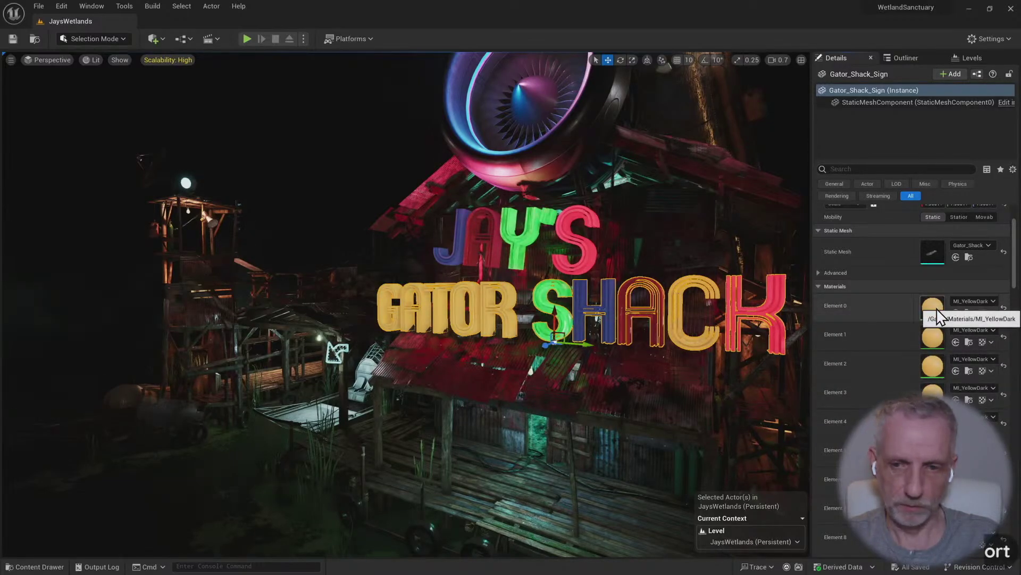
{"action": "scroll", "coordinate": [876, 319], "scroll_direction": "up", "scroll_amount": 2}
Show Ultra_Dynamic_Sky, Ultra_Dynamic_Weather and LightmassImportanceVolume in the level again
{"action": "left_click", "coordinate": [906, 58]}
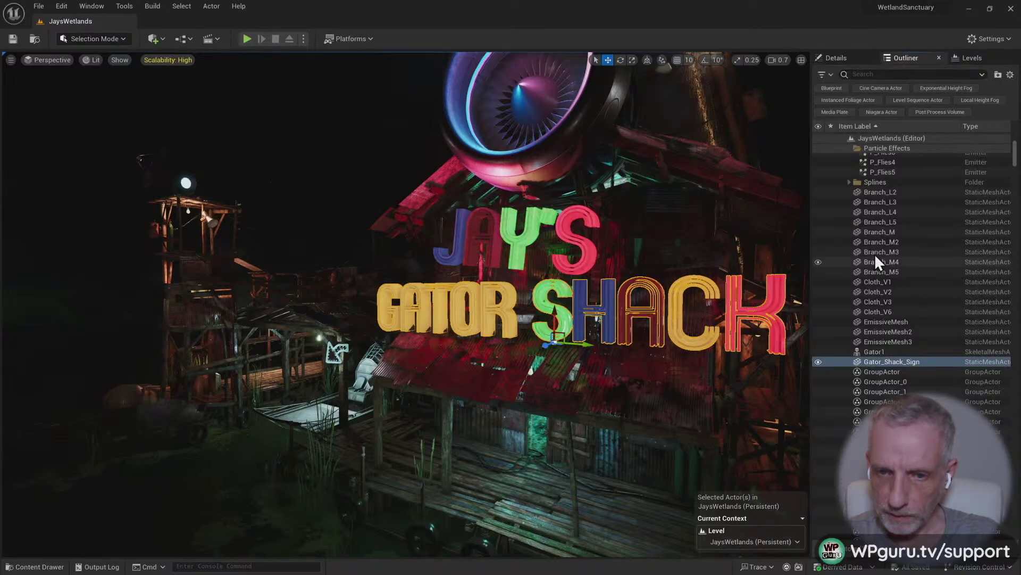
{"action": "scroll", "coordinate": [874, 250], "scroll_direction": "up", "scroll_amount": 5}
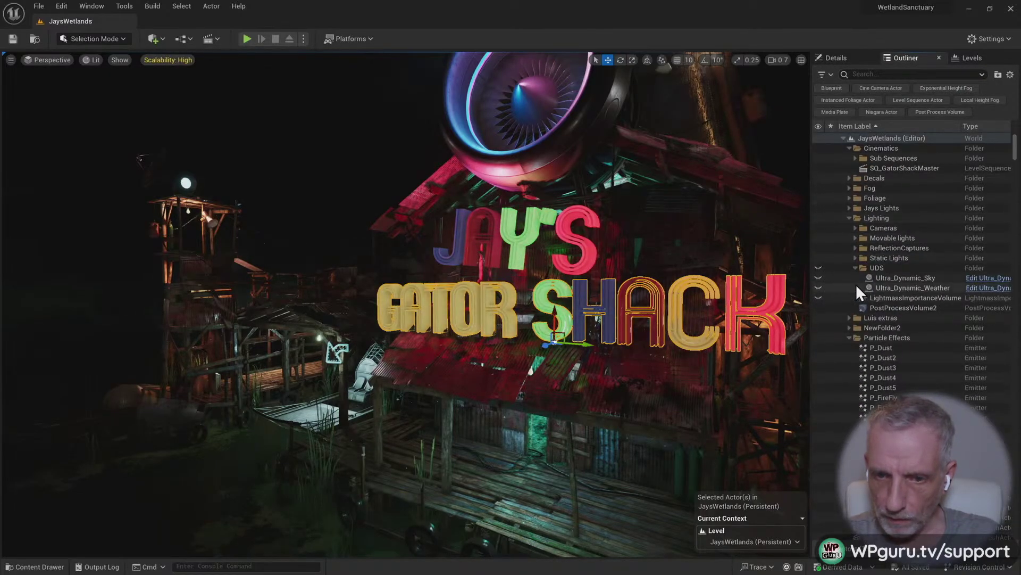
{"action": "left_click", "coordinate": [818, 277]}
{"action": "left_click", "coordinate": [818, 288]}
{"action": "left_click", "coordinate": [819, 298]}
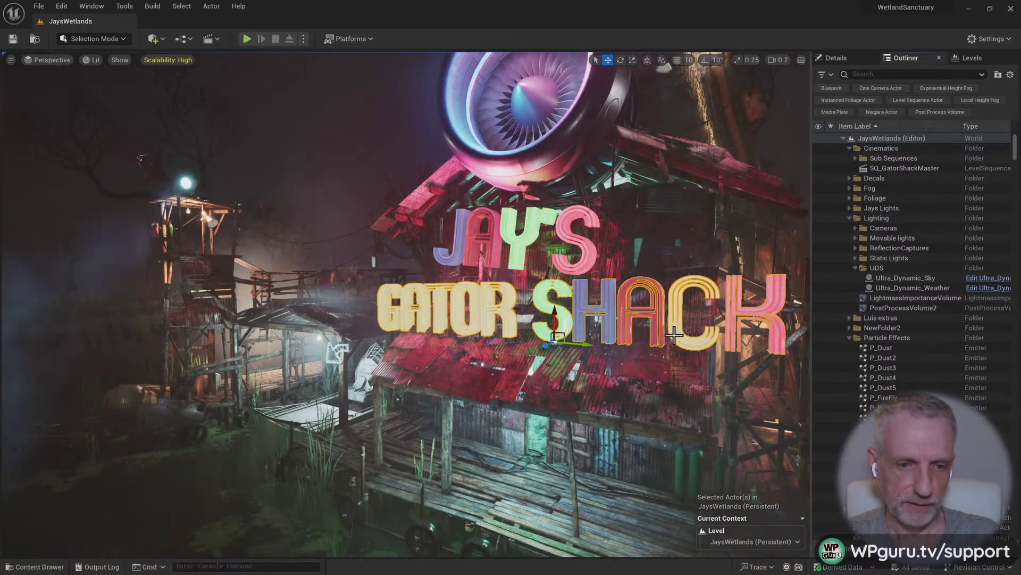
Open the MI_YellowDark material instance assigned to Element 0 of the Gator Shack sign
{"action": "right_click_drag", "start_coordinate": [532, 309], "coordinate": [617, 309]}
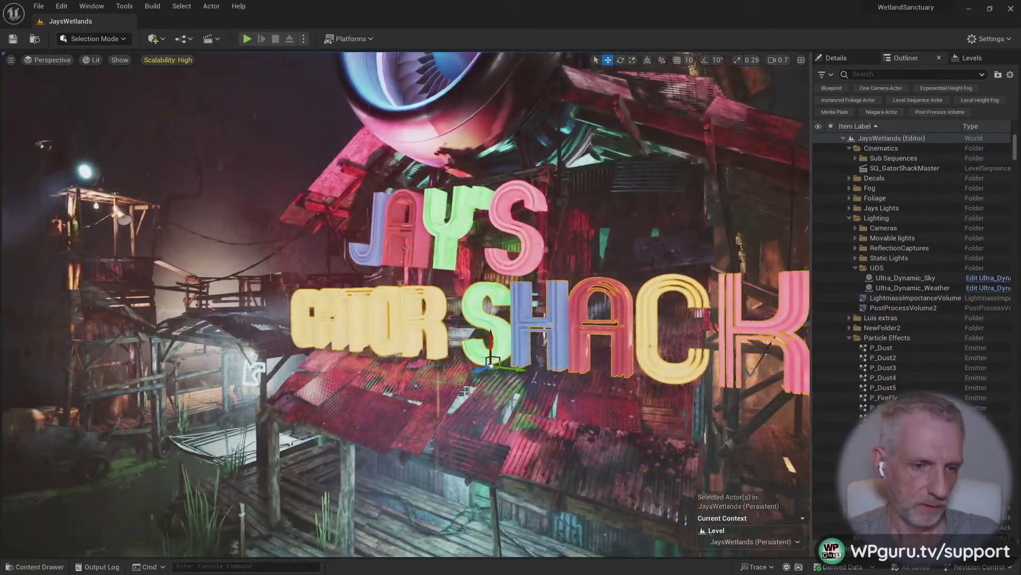
{"action": "left_click", "coordinate": [848, 59]}
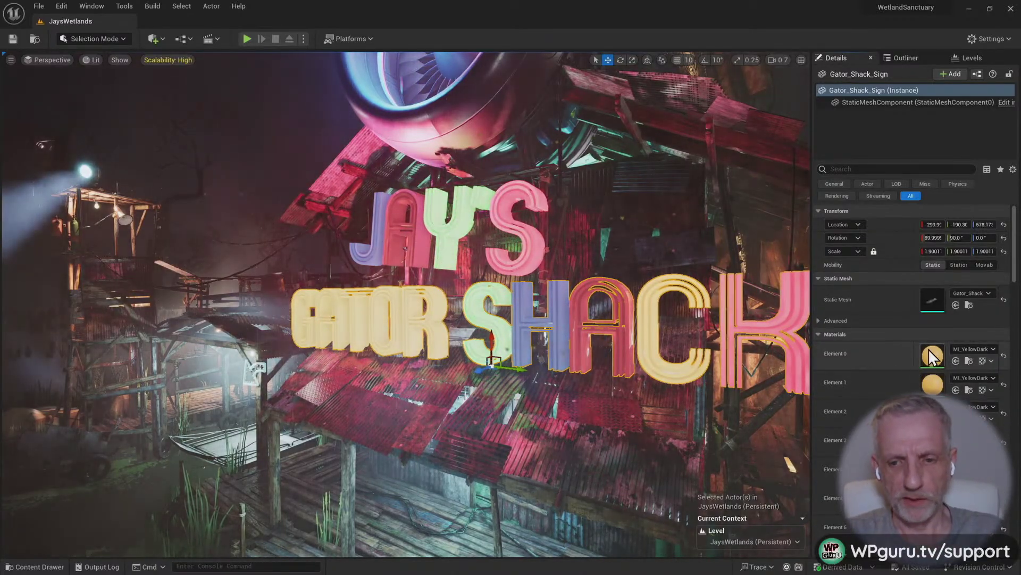
{"action": "right_click_drag", "start_coordinate": [799, 393], "coordinate": [736, 396]}
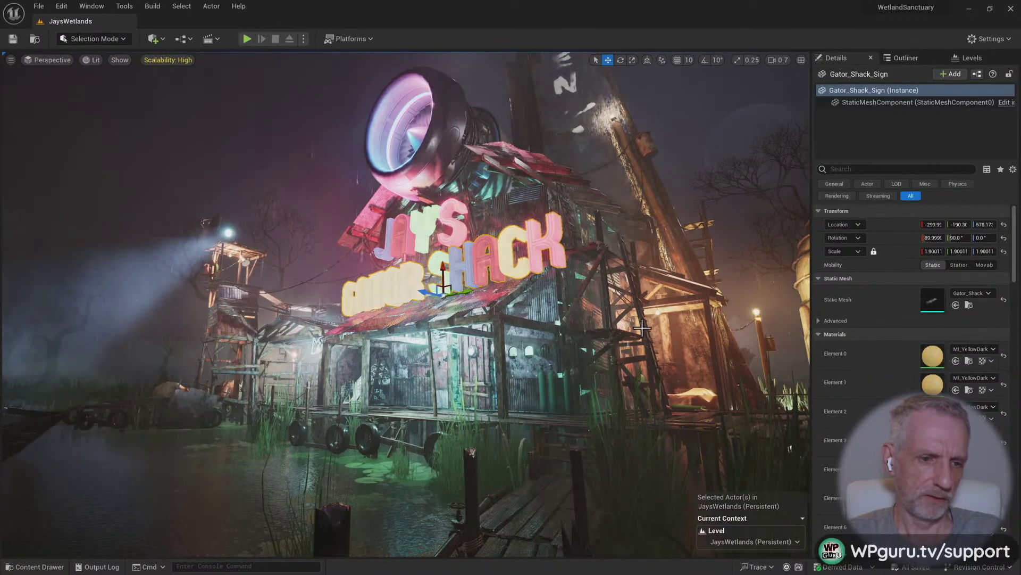
{"action": "key", "text": "w"}
{"action": "right_click_drag", "start_coordinate": [755, 373], "coordinate": [757, 371]}
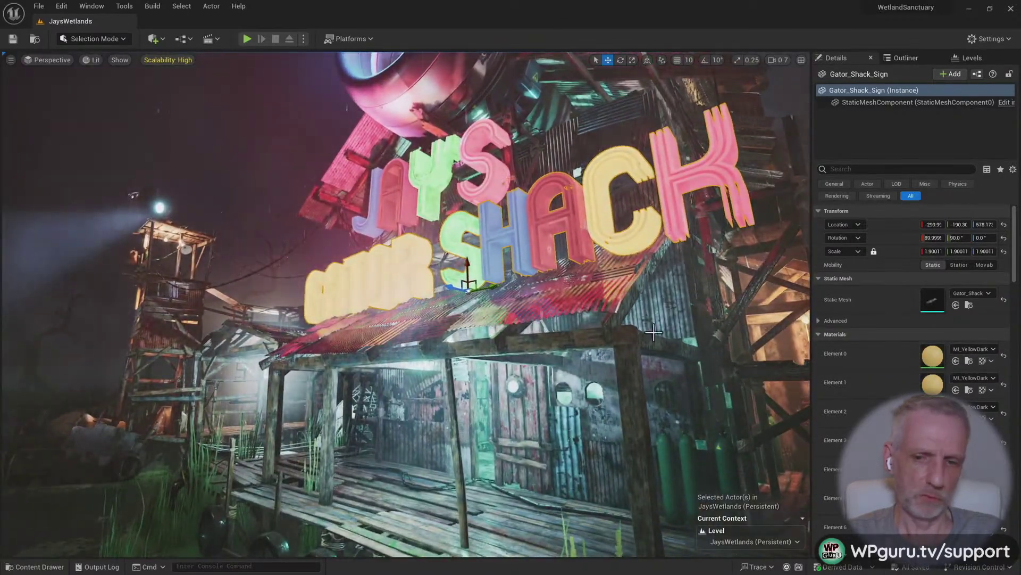
{"action": "double_click", "coordinate": [943, 356]}
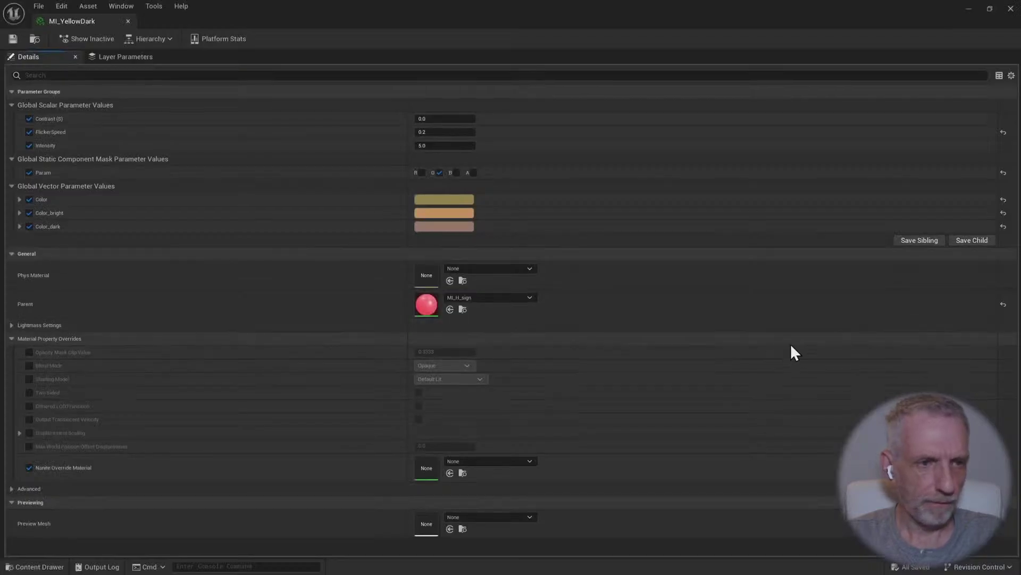
Shrink the MI_YellowDark editor window and place it beside the sign so the level viewport stays in view
{"action": "left_click_drag", "start_coordinate": [87, 31], "coordinate": [270, 22]}
{"action": "left_click_drag", "start_coordinate": [180, 18], "coordinate": [459, 95]}
{"action": "left_click_drag", "start_coordinate": [715, 313], "coordinate": [715, 528]}
{"action": "left_click_drag", "start_coordinate": [631, 83], "coordinate": [886, 47]}
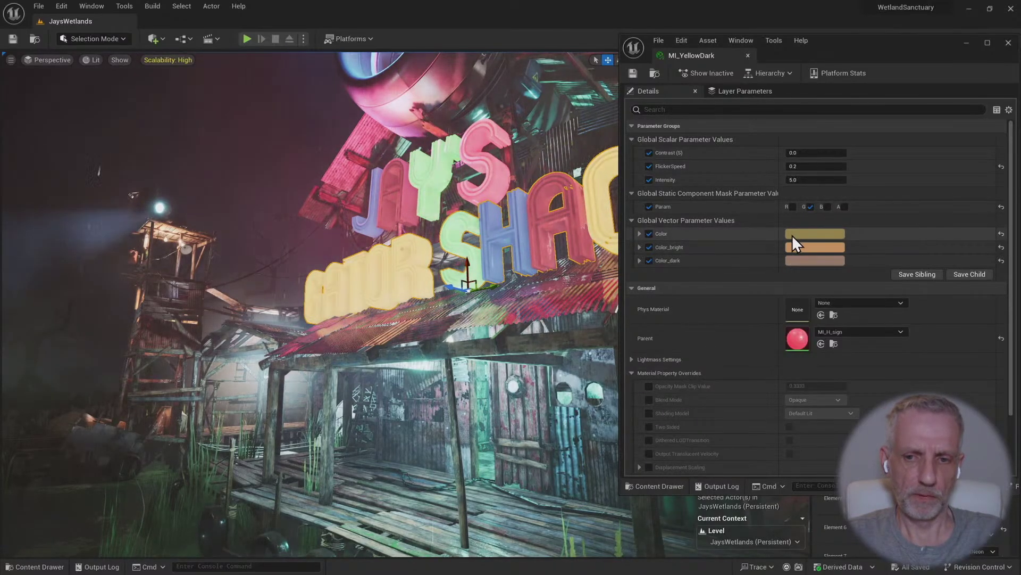
Disable the Color, Color_dark and Color_bright overrides of MI_YellowDark
{"action": "left_click", "coordinate": [649, 240]}
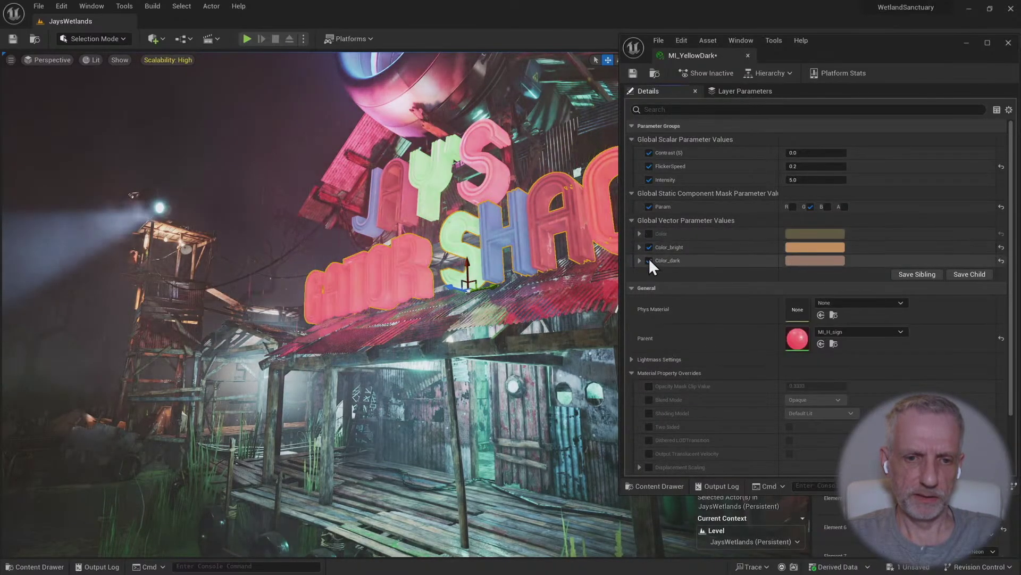
{"action": "left_click", "coordinate": [649, 259]}
{"action": "left_click", "coordinate": [649, 247]}
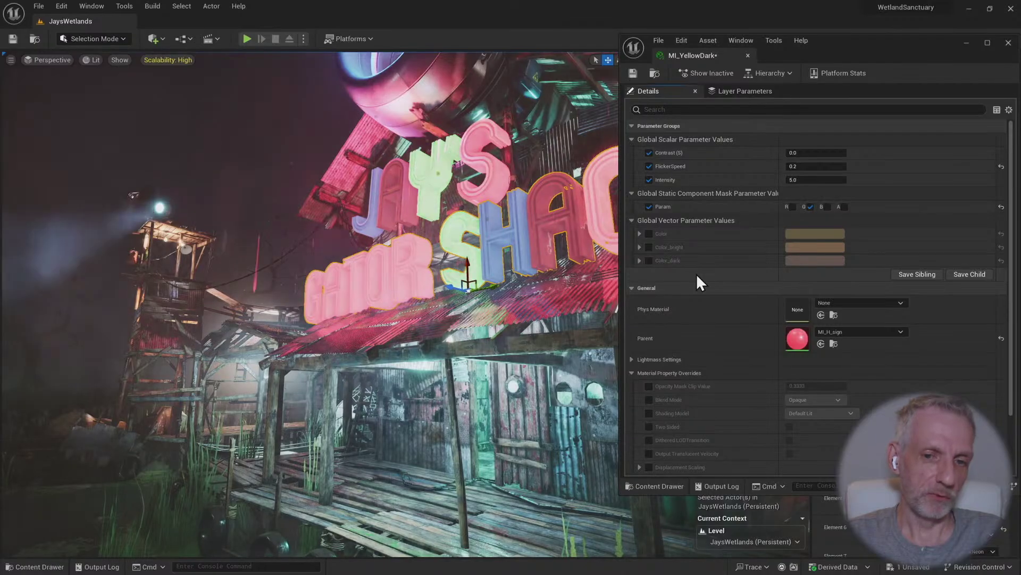
Enable the Color override of MI_YellowDark and tune it to a fully saturated dark yellow, hex sRGB 8B7200FF
{"action": "left_click", "coordinate": [649, 233]}
{"action": "left_click", "coordinate": [803, 233]}
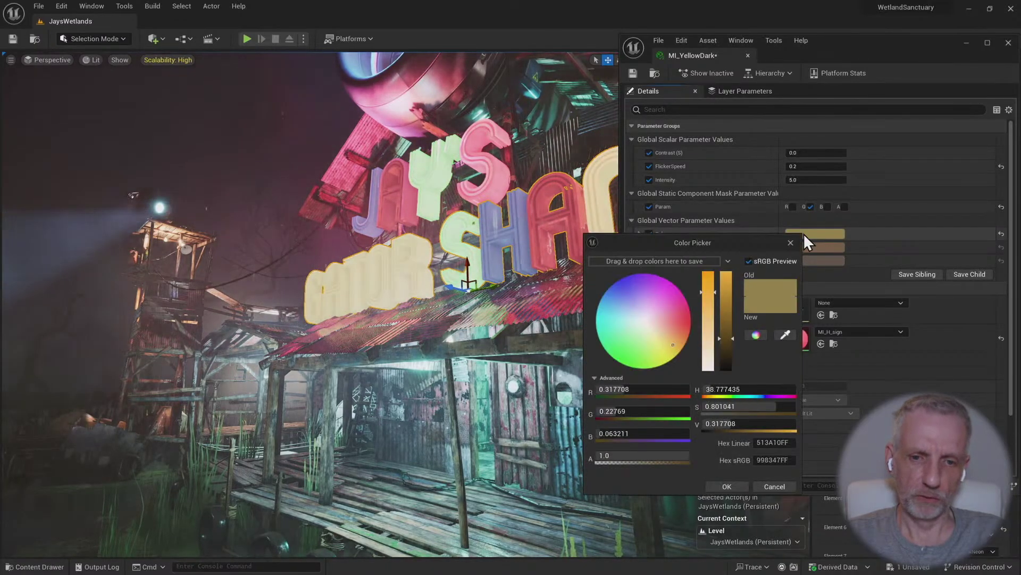
{"action": "left_click_drag", "start_coordinate": [711, 290], "coordinate": [708, 272]}
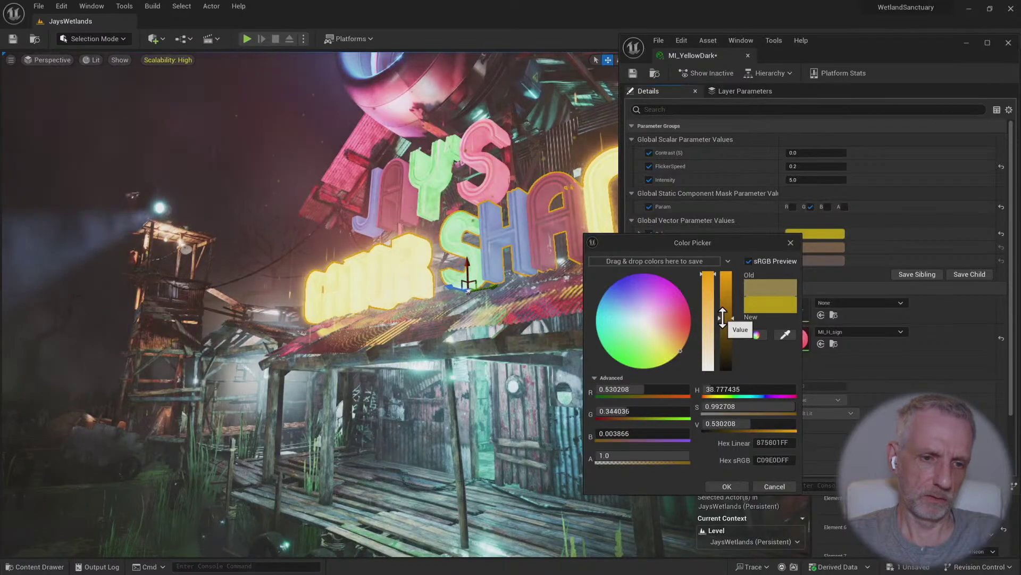
{"action": "mouse_move", "coordinate": [725, 325]}
{"action": "left_mouse_down"}
{"action": "mouse_move", "coordinate": [725, 293]}
{"action": "mouse_move", "coordinate": [730, 354]}
{"action": "left_mouse_up"}
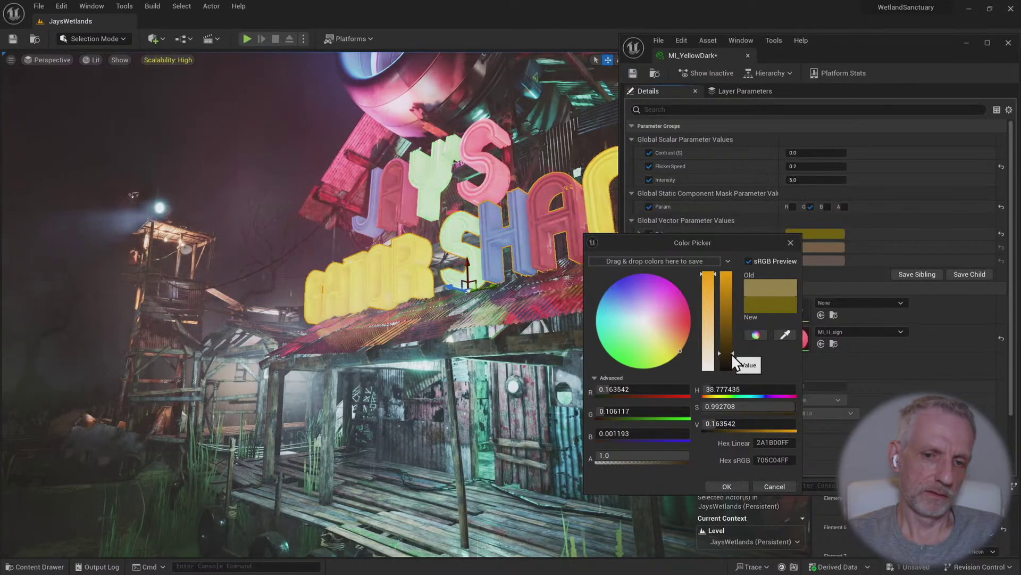
{"action": "left_click_drag", "start_coordinate": [731, 353], "coordinate": [731, 334]}
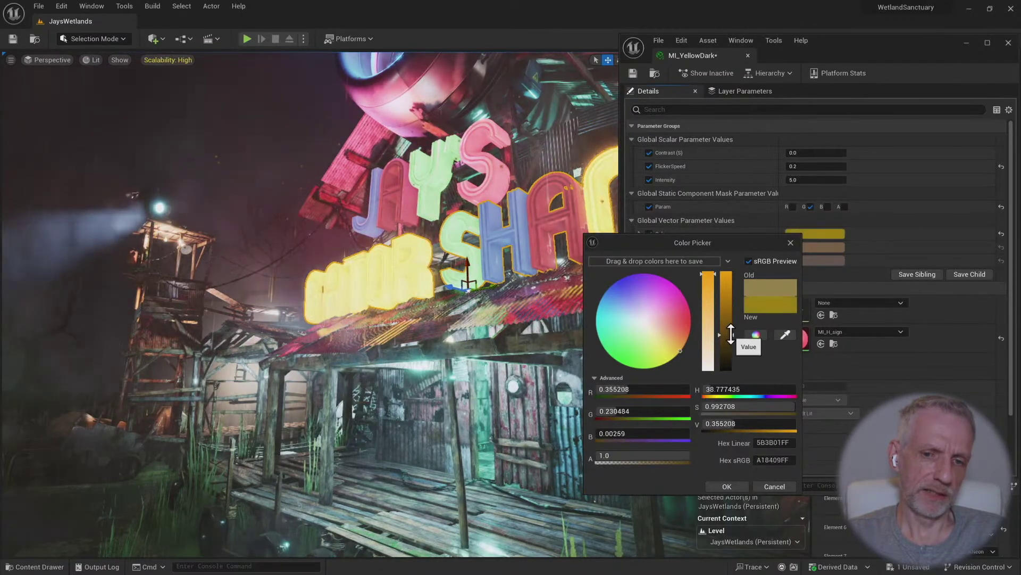
{"action": "left_click_drag", "start_coordinate": [708, 276], "coordinate": [726, 349]}
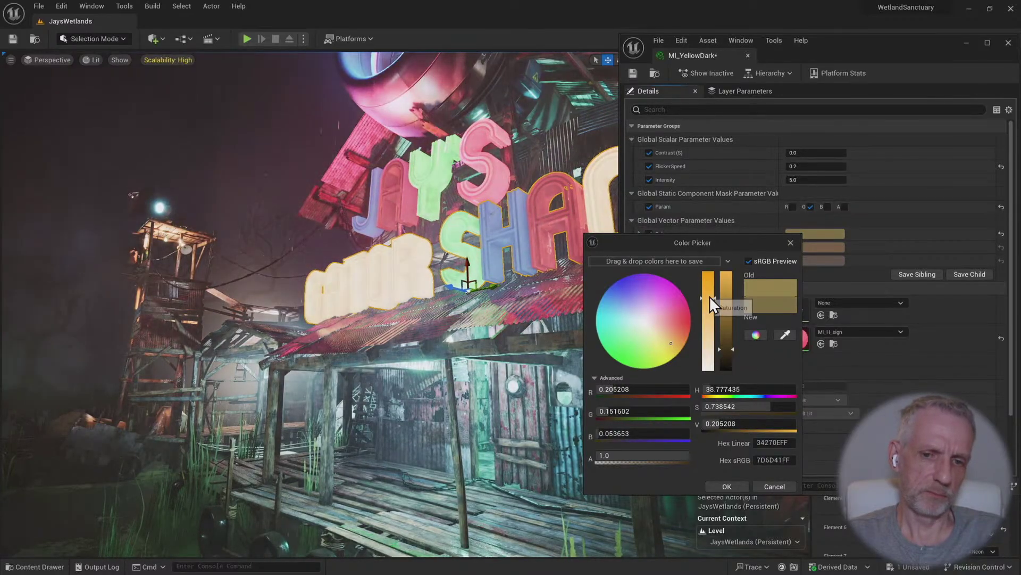
{"action": "left_click_drag", "start_coordinate": [708, 297], "coordinate": [708, 272]}
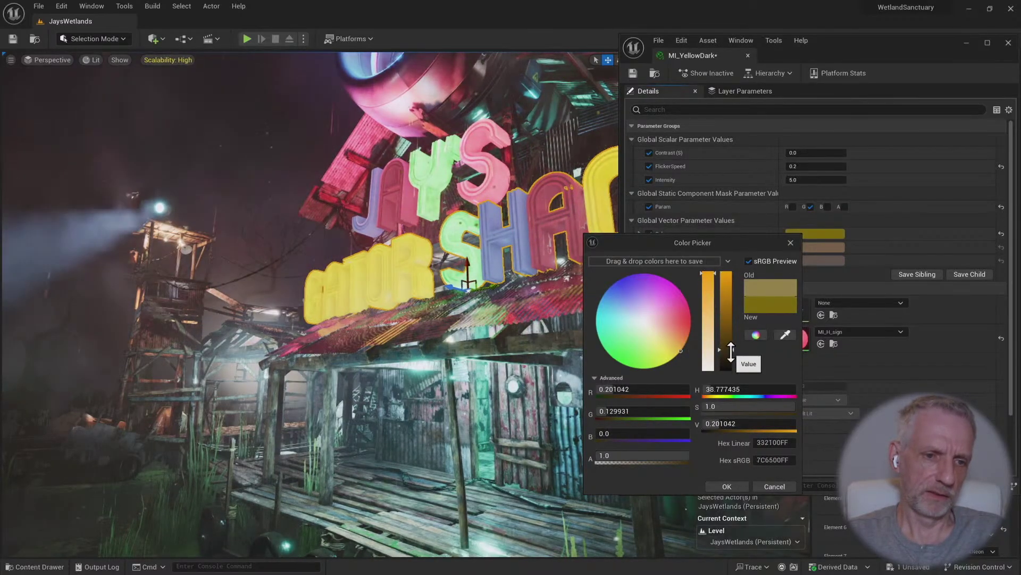
{"action": "left_click_drag", "start_coordinate": [730, 349], "coordinate": [729, 343]}
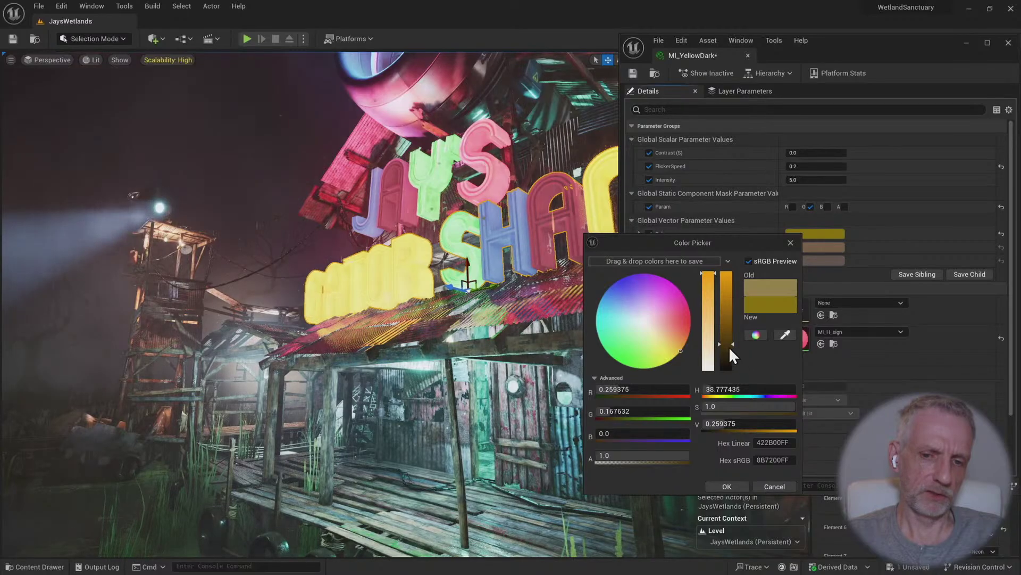
Shift the Color parameter to a saturated green, hex sRGB 618920FF, and close the color picker
{"action": "left_click", "coordinate": [653, 354]}
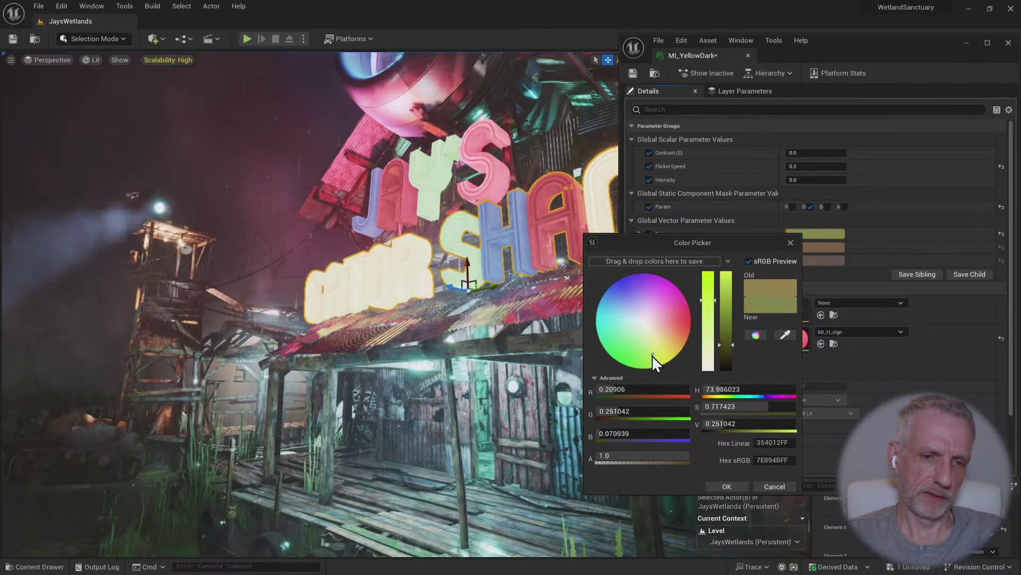
{"action": "left_click", "coordinate": [636, 360]}
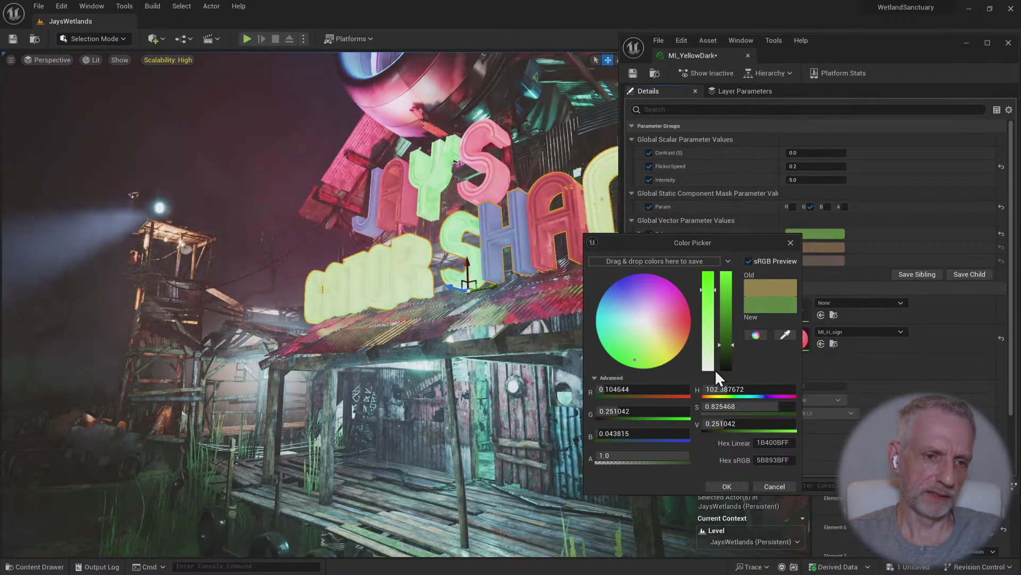
{"action": "left_click", "coordinate": [636, 368]}
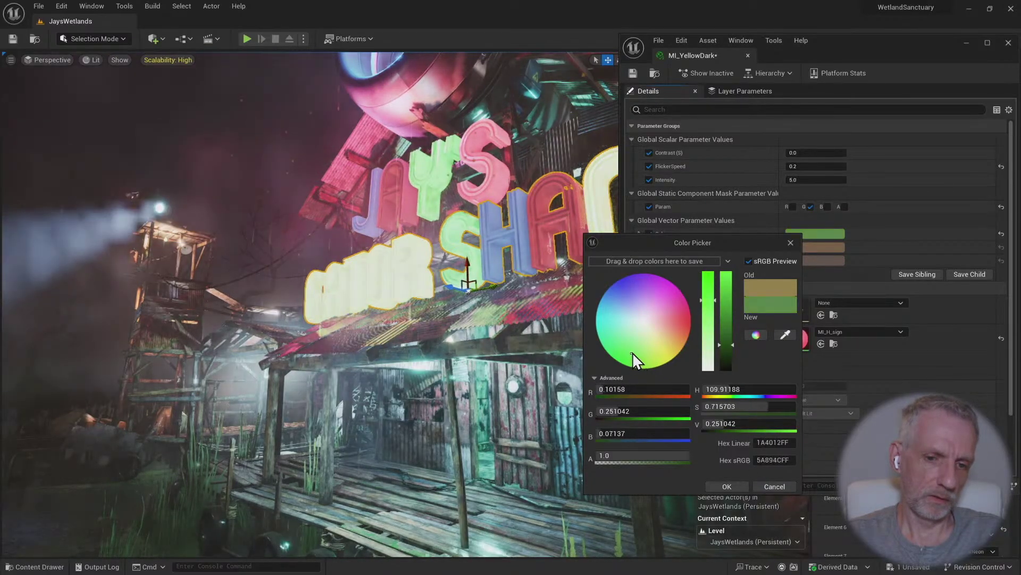
{"action": "left_click", "coordinate": [624, 347]}
{"action": "mouse_move", "coordinate": [636, 346]}
{"action": "left_mouse_down"}
{"action": "mouse_move", "coordinate": [646, 346]}
{"action": "mouse_move", "coordinate": [641, 368]}
{"action": "left_mouse_up"}
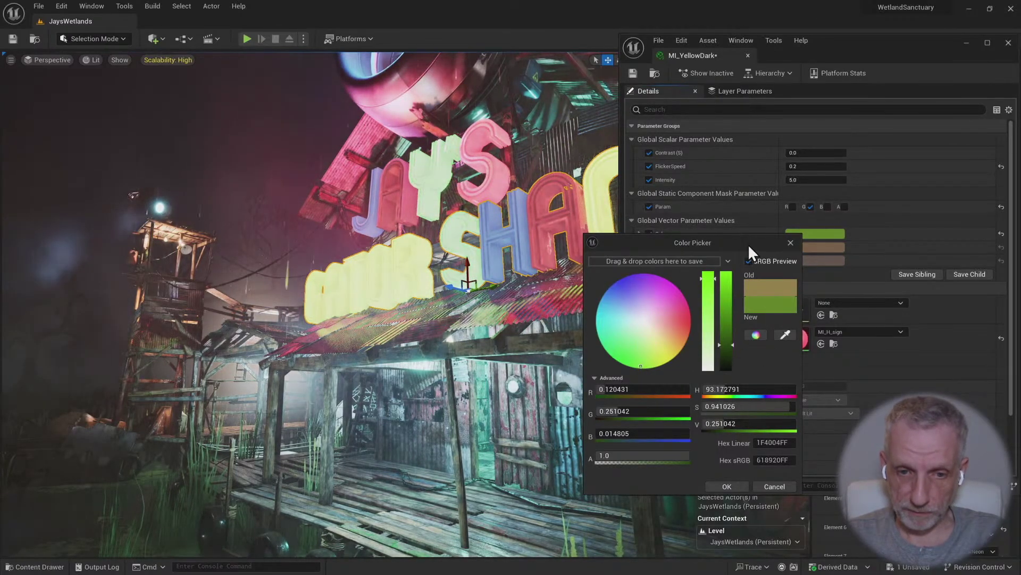
{"action": "left_click_drag", "start_coordinate": [748, 243], "coordinate": [804, 212]}
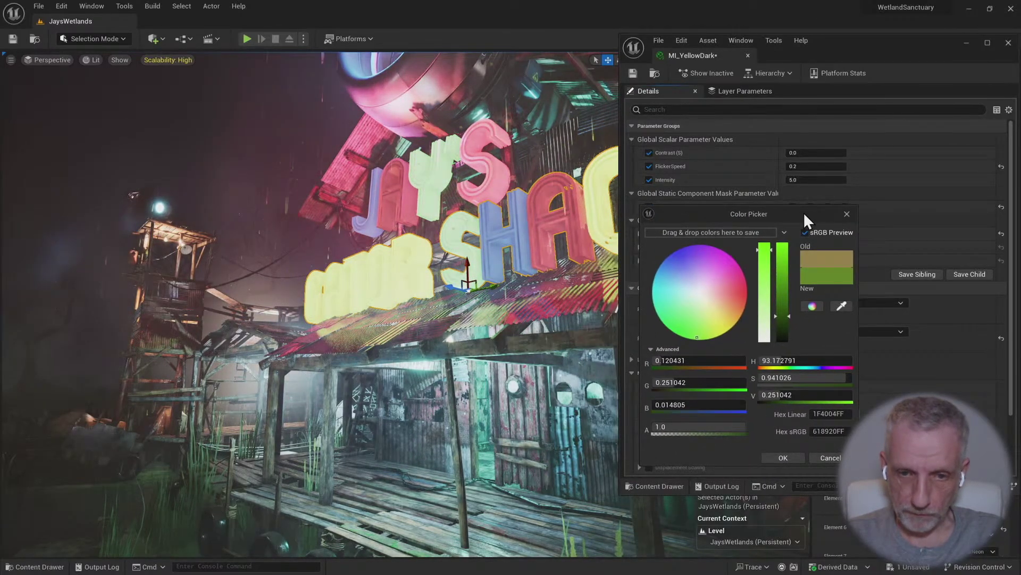
{"action": "left_click", "coordinate": [847, 213]}
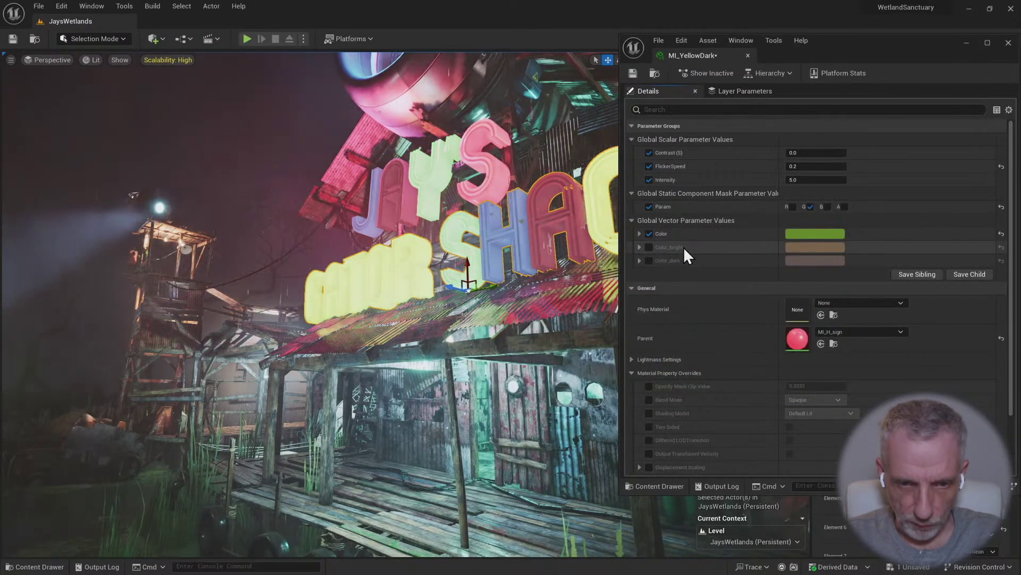
Enable the Color_dark override and set it to a dark green with R 0.04011, G 0.084375 and B 0.026279
{"action": "left_click", "coordinate": [650, 259]}
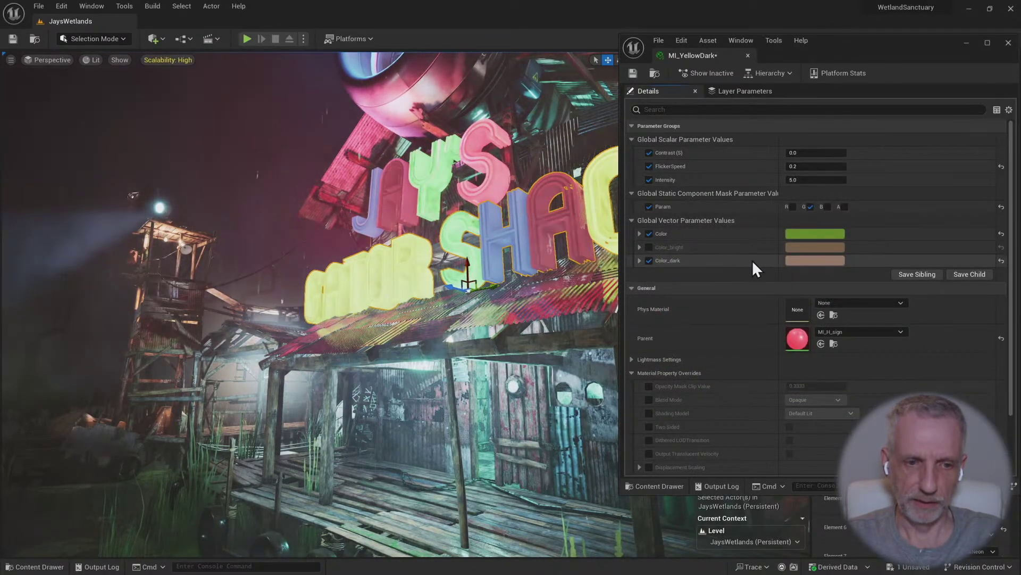
{"action": "left_click", "coordinate": [814, 261]}
{"action": "left_click_drag", "start_coordinate": [668, 365], "coordinate": [645, 372]}
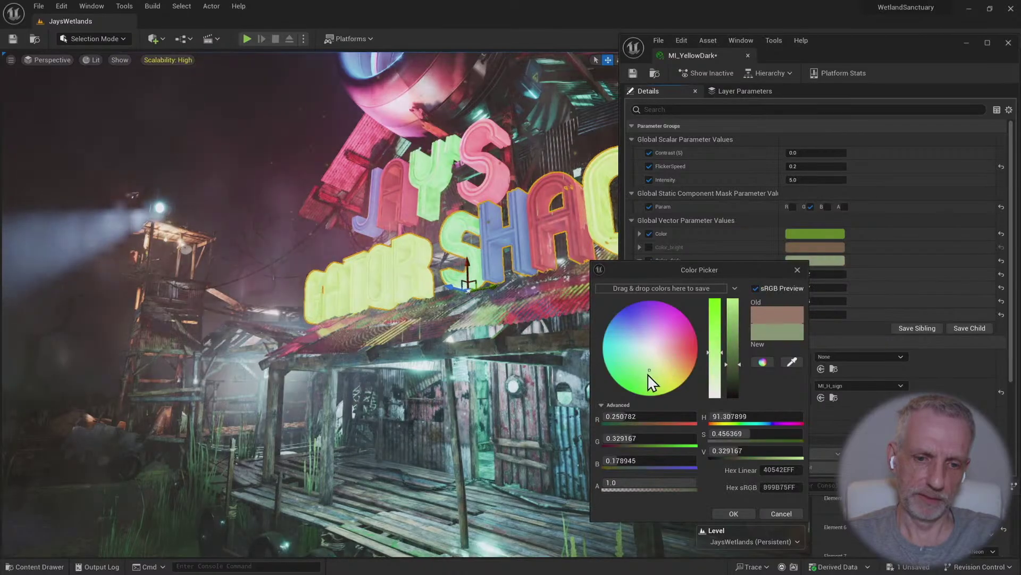
{"action": "mouse_move", "coordinate": [733, 363]}
{"action": "left_mouse_down"}
{"action": "mouse_move", "coordinate": [718, 338]}
{"action": "mouse_move", "coordinate": [735, 375]}
{"action": "left_mouse_up"}
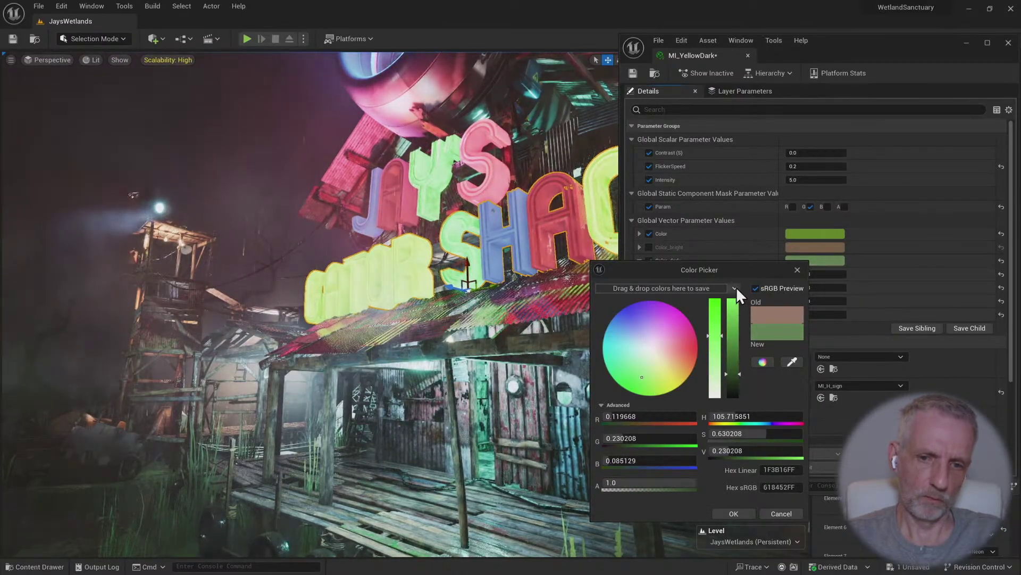
{"action": "left_click_drag", "start_coordinate": [731, 272], "coordinate": [839, 250]}
{"action": "left_click_drag", "start_coordinate": [838, 356], "coordinate": [838, 367]}
{"action": "left_click_drag", "start_coordinate": [823, 314], "coordinate": [823, 306]}
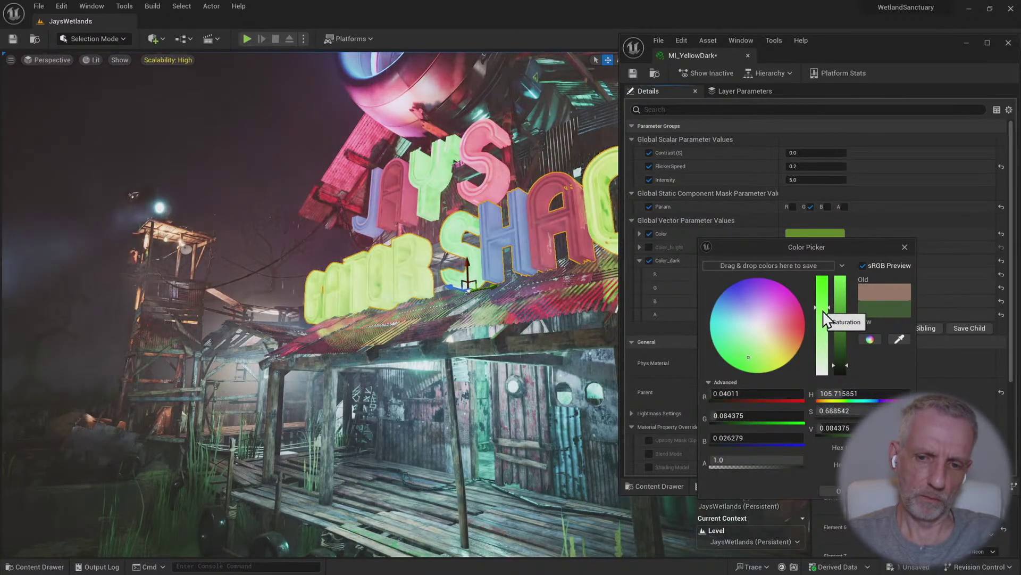
{"action": "left_click", "coordinate": [638, 454]}
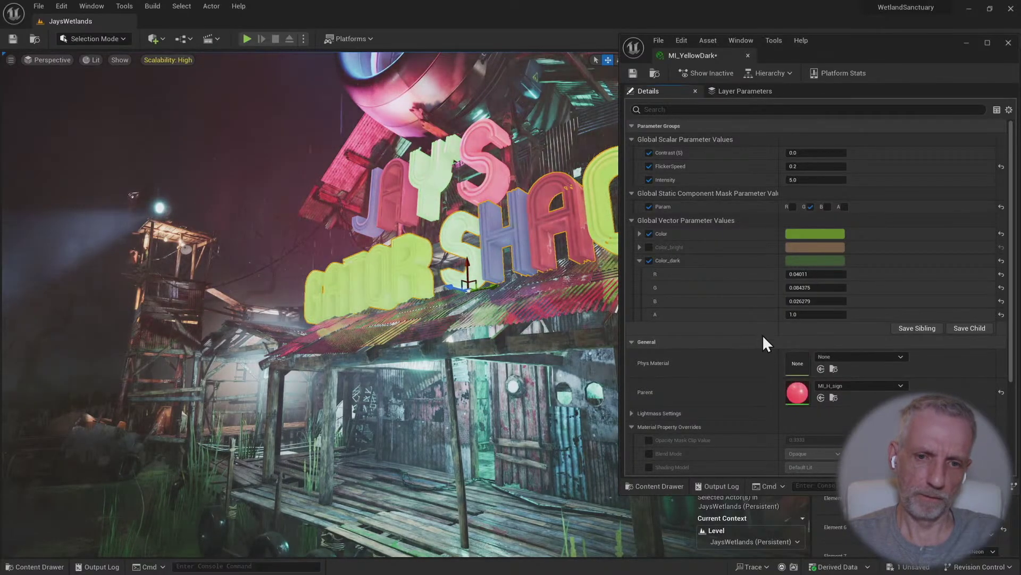
Enable the Color_bright override and set it to a very pale green, hex sRGB DCF0D6FF
{"action": "left_click", "coordinate": [649, 247]}
{"action": "left_click", "coordinate": [803, 247]}
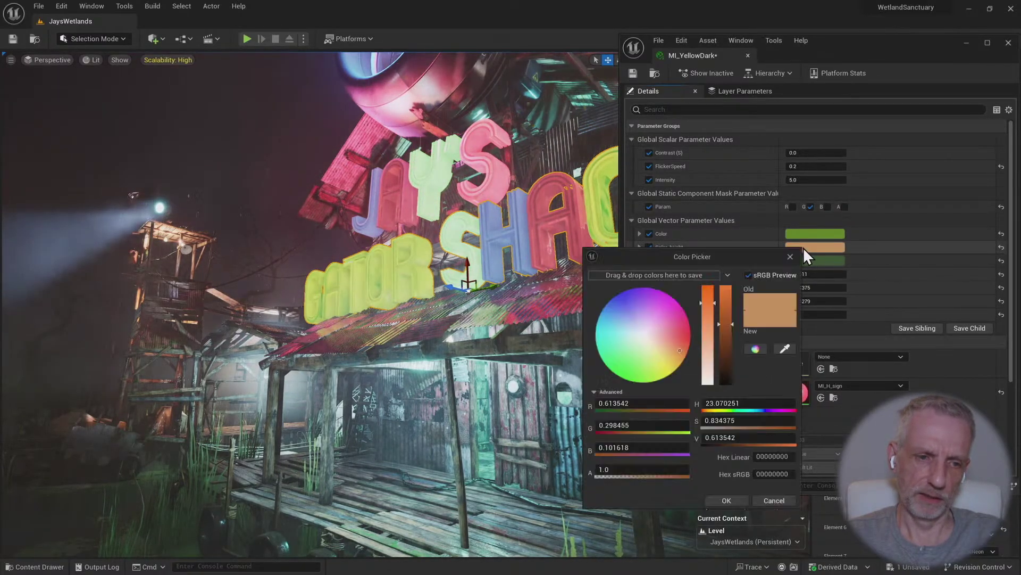
{"action": "left_click", "coordinate": [637, 363]}
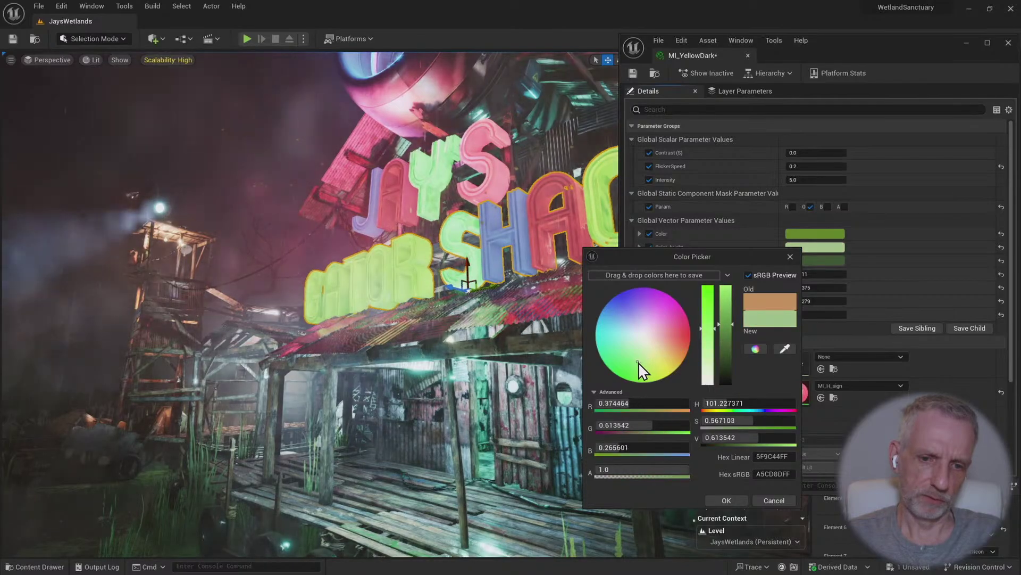
{"action": "left_click_drag", "start_coordinate": [710, 324], "coordinate": [727, 299]}
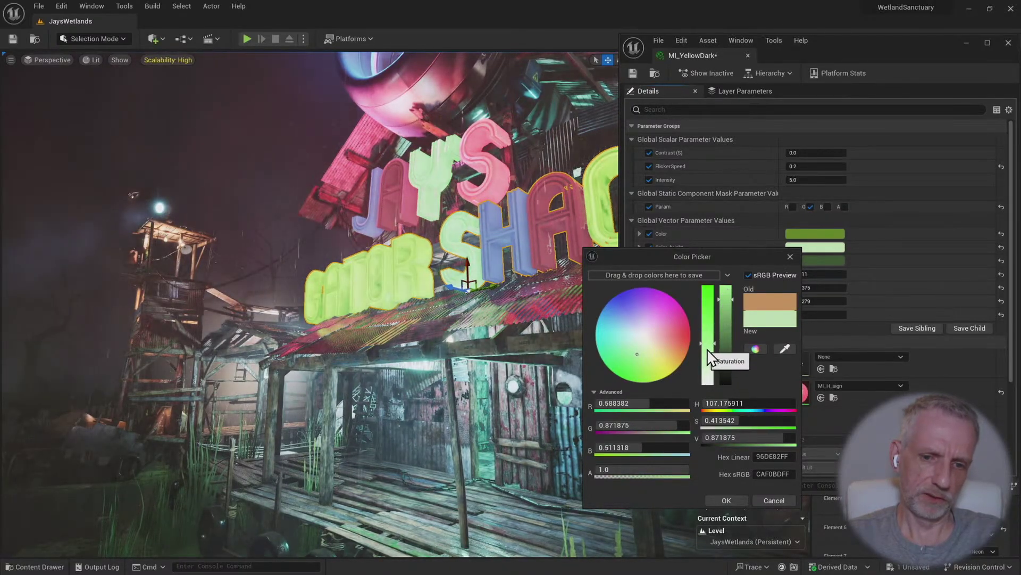
{"action": "left_click_drag", "start_coordinate": [708, 348], "coordinate": [708, 360]}
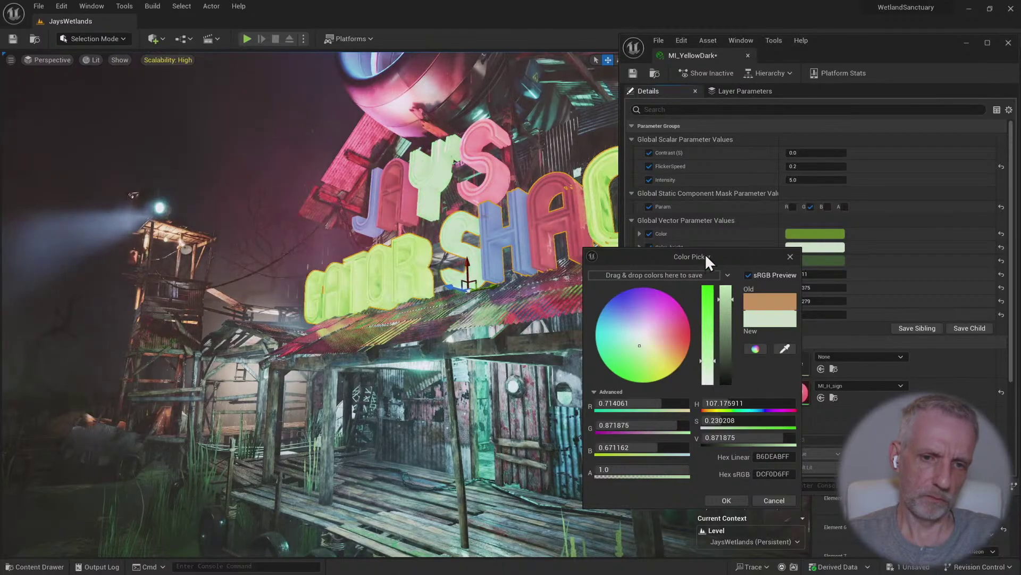
{"action": "left_click_drag", "start_coordinate": [704, 254], "coordinate": [791, 232]}
{"action": "left_click", "coordinate": [814, 478]}
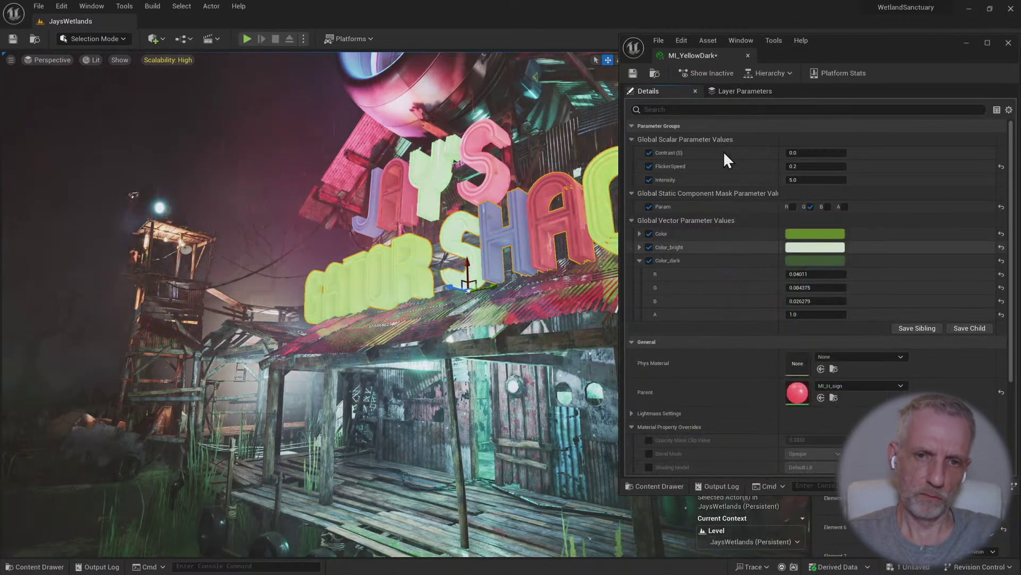
With the whole shack in view, try lower alpha values such as 0.5 on the Color parameter and restore alpha to 1.0
{"action": "key", "text": "s"}
{"action": "mouse_move", "coordinate": [498, 259]}
{"action": "right_mouse_down"}
{"action": "mouse_move", "coordinate": [530, 248]}
{"action": "mouse_move", "coordinate": [509, 264]}
{"action": "right_mouse_up"}
{"action": "key", "text": "s"}
{"action": "key", "text": "w"}
{"action": "key", "text": "w"}
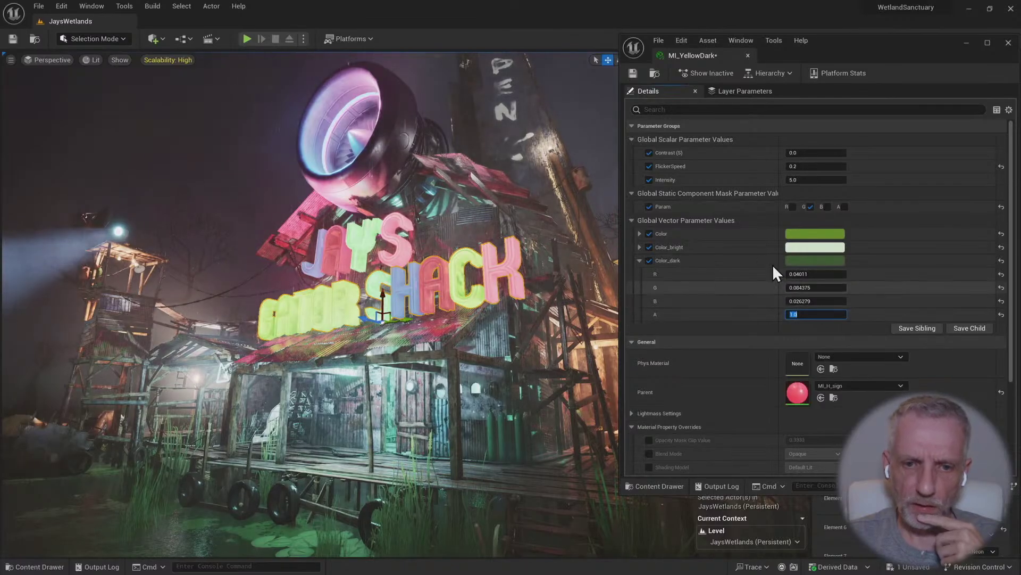
{"action": "left_click", "coordinate": [640, 260]}
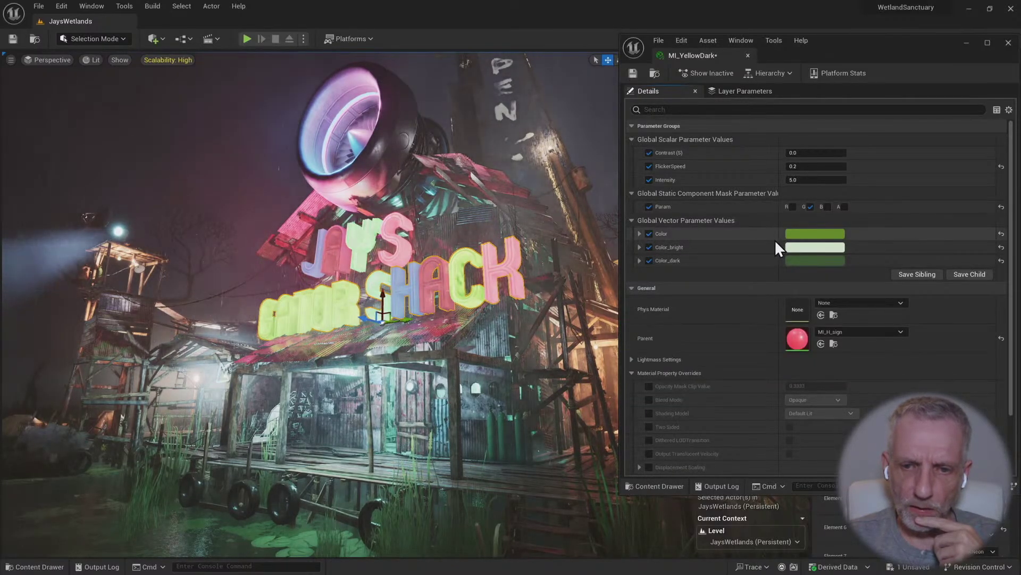
{"action": "left_click", "coordinate": [640, 233]}
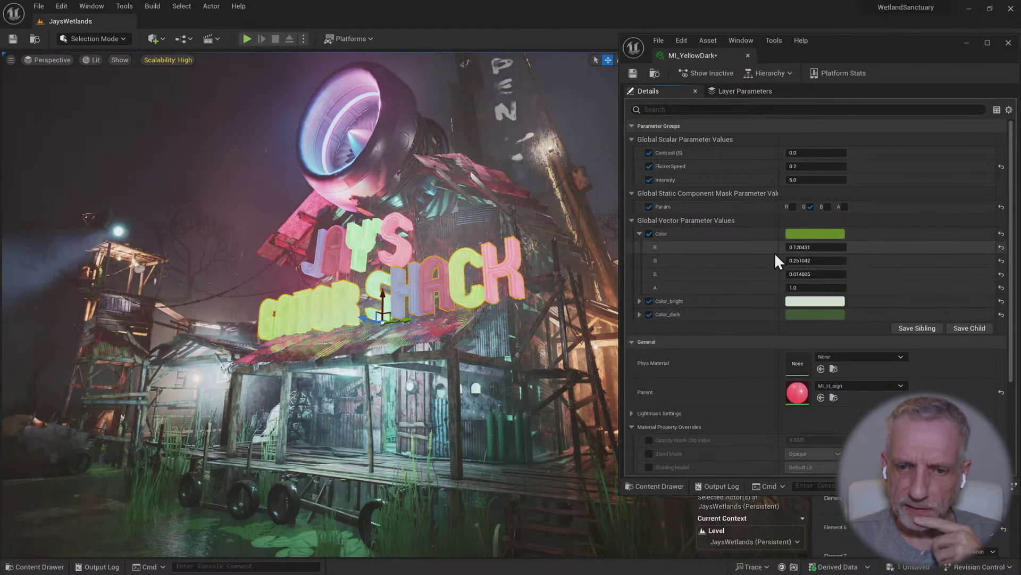
{"action": "left_click", "coordinate": [845, 288]}
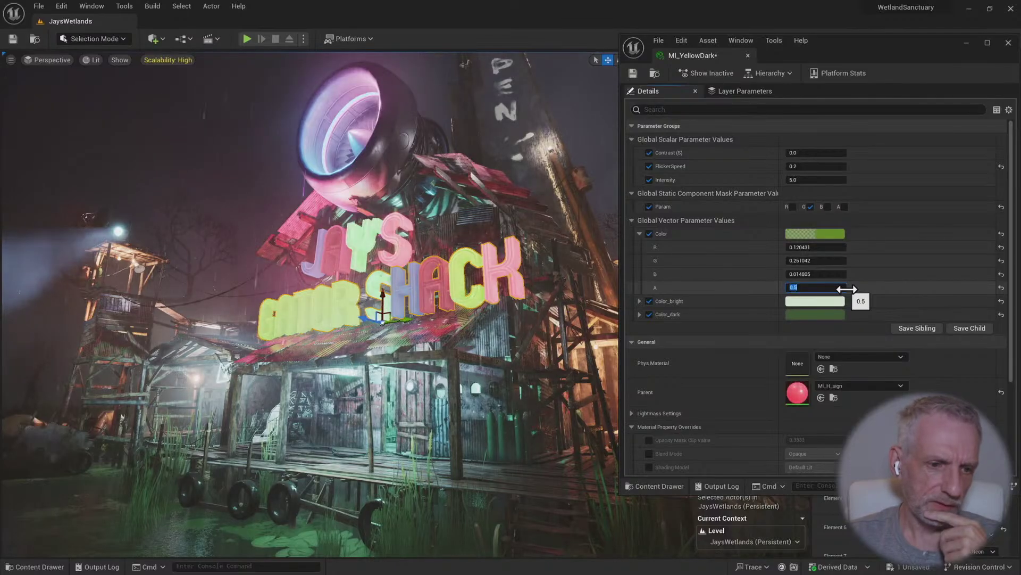
{"action": "type", "text": "0"}
{"action": "key", "text": "Return"}
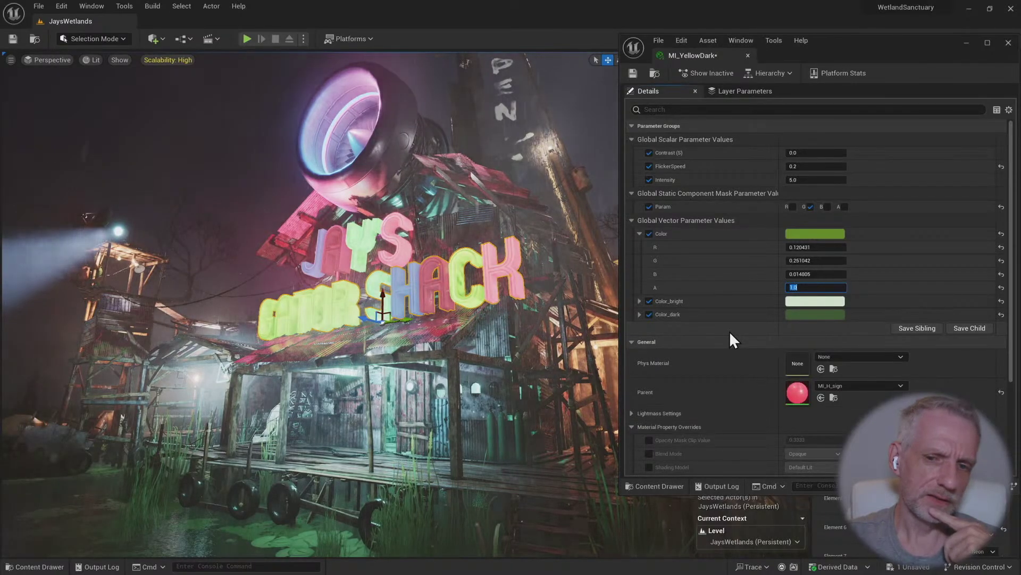
{"action": "left_click", "coordinate": [639, 234]}
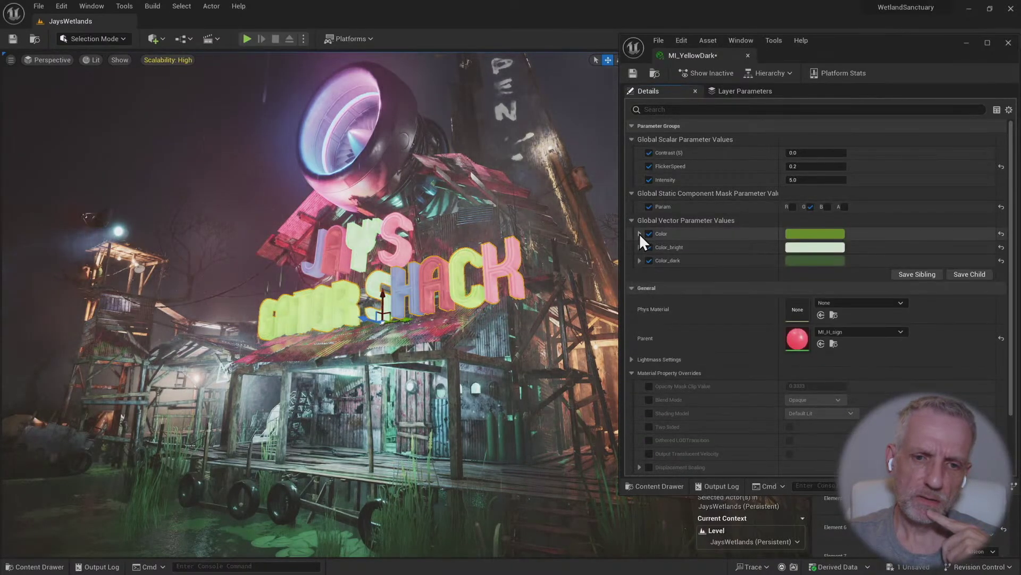
Darken the Color parameter's green to a value (V) of 0.063542 and accept it
{"action": "left_click", "coordinate": [799, 234]}
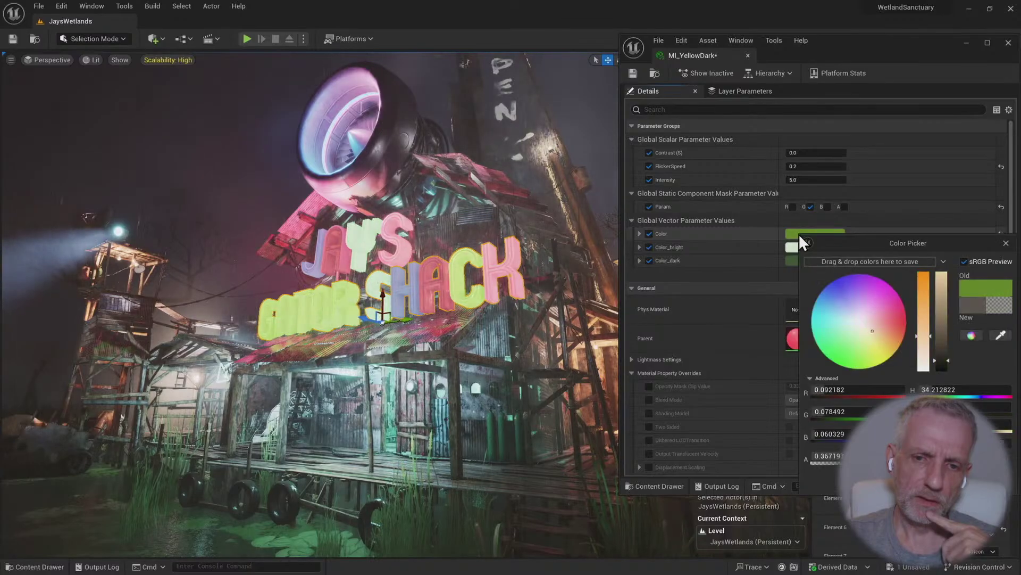
{"action": "left_click_drag", "start_coordinate": [944, 346], "coordinate": [945, 363]}
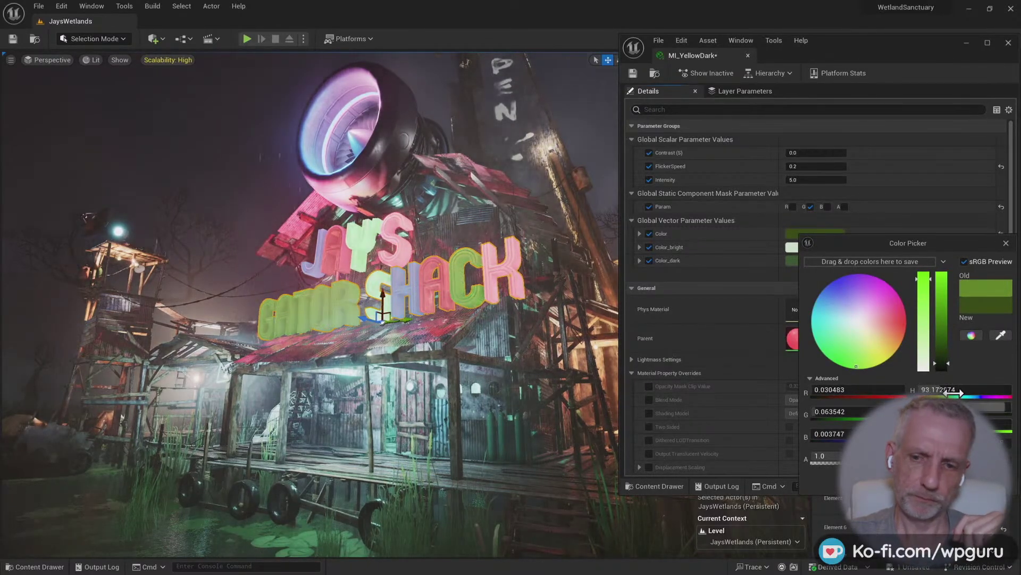
{"action": "left_click", "coordinate": [952, 482]}
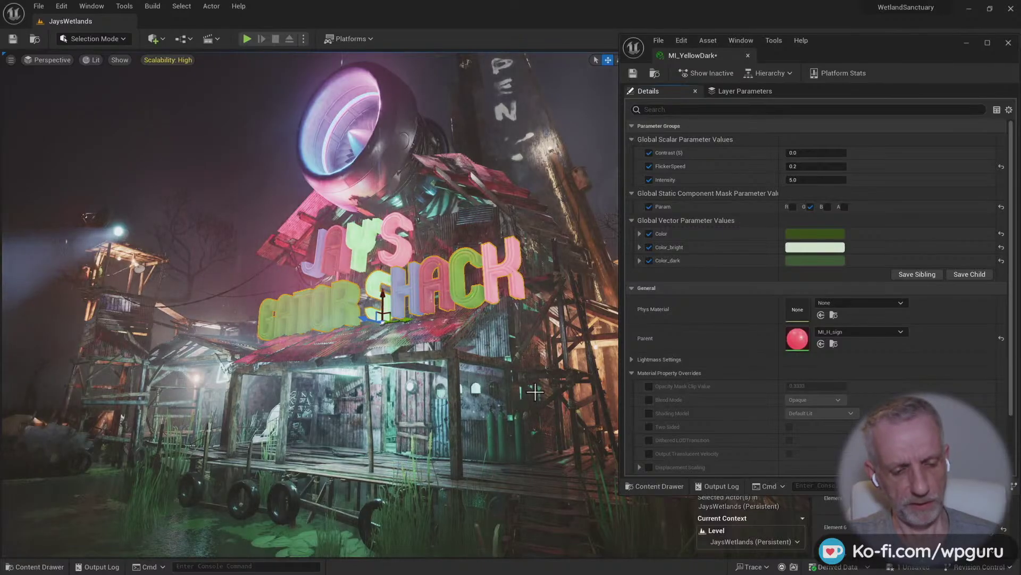
Try a brighter value (V) of 0.226042 on the Color parameter's green and settle on 0.105208
{"action": "mouse_move", "coordinate": [535, 392]}
{"action": "right_mouse_down"}
{"action": "mouse_move", "coordinate": [516, 385]}
{"action": "mouse_move", "coordinate": [551, 389]}
{"action": "right_mouse_up"}
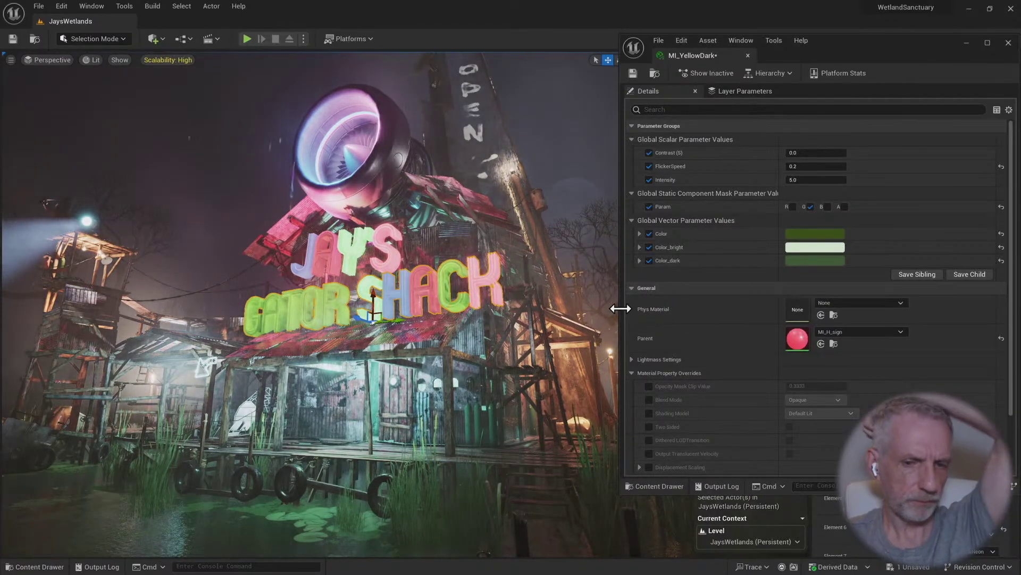
{"action": "left_click", "coordinate": [809, 234]}
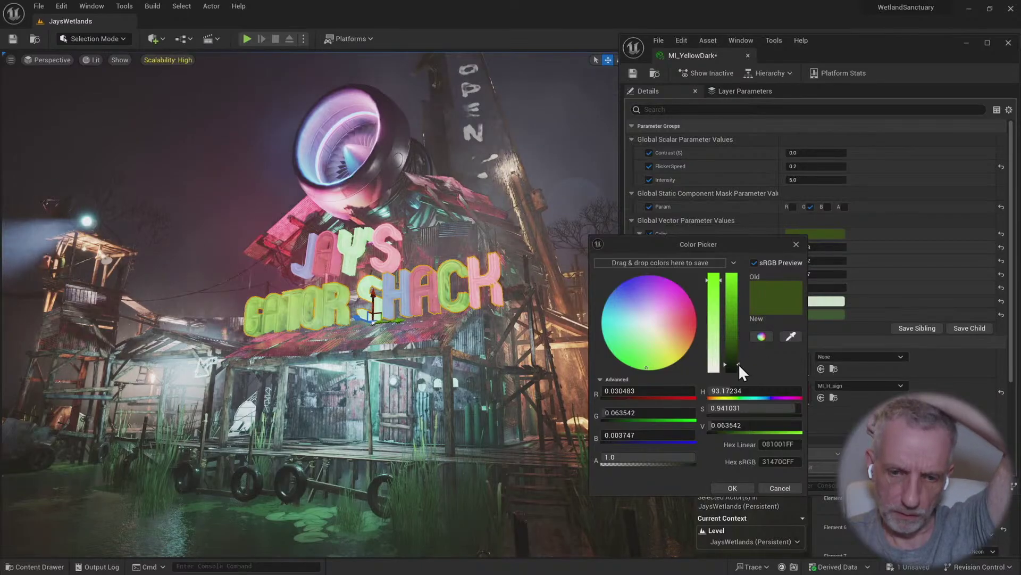
{"action": "left_click_drag", "start_coordinate": [738, 362], "coordinate": [738, 349]}
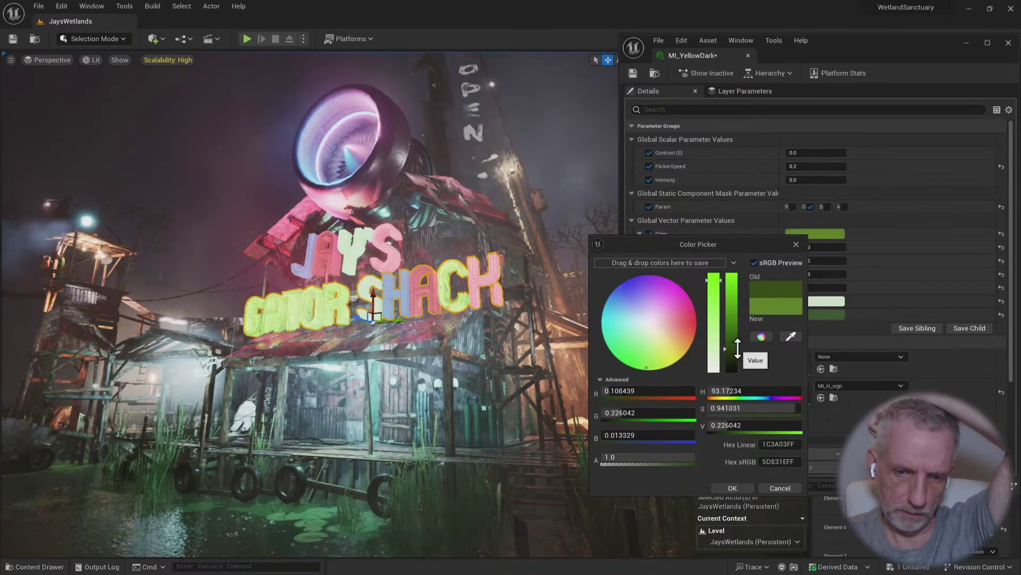
{"action": "left_click", "coordinate": [732, 486]}
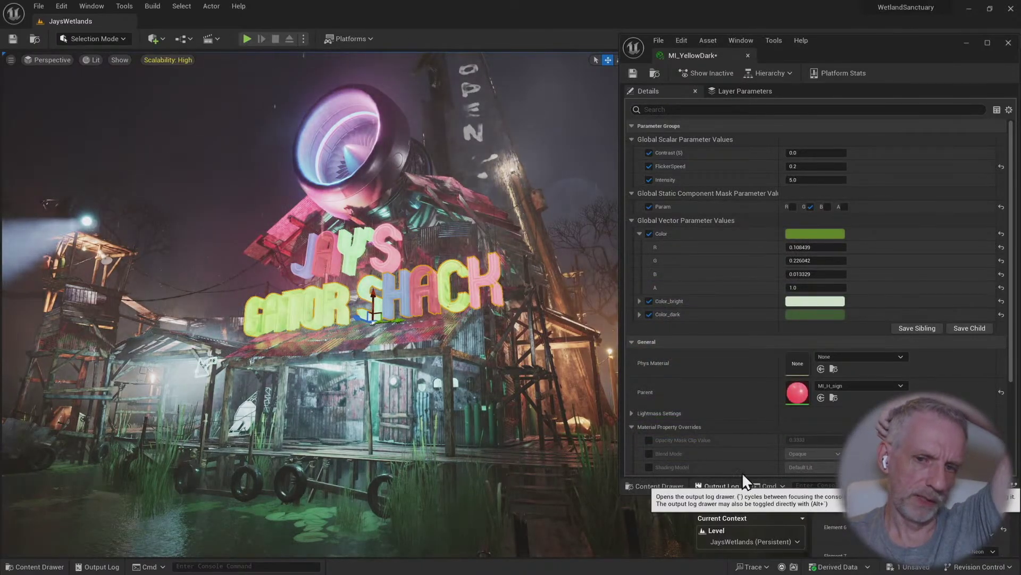
{"action": "left_click", "coordinate": [819, 235]}
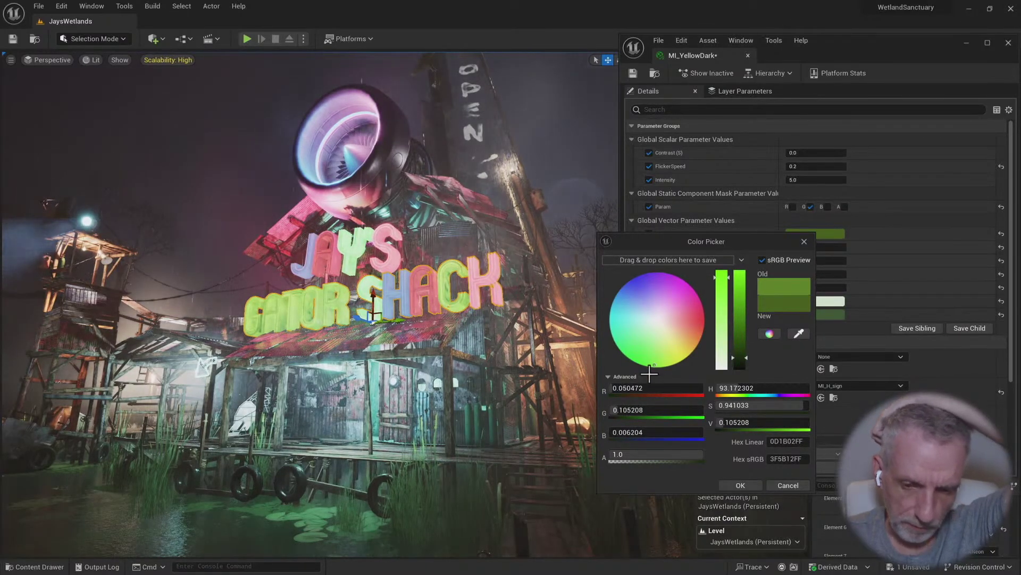
{"action": "left_click", "coordinate": [739, 485]}
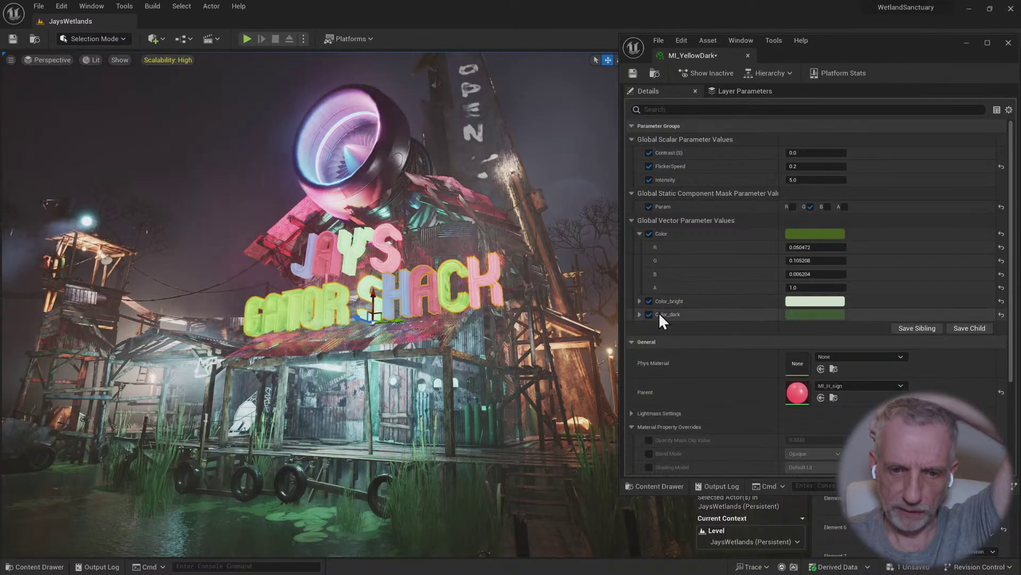
Try different saturations and hues on Color_dark and settle on a muted olive with R 0.085744, G 0.091667 and B 0.036674
{"action": "left_click", "coordinate": [638, 314]}
{"action": "left_click", "coordinate": [805, 315]}
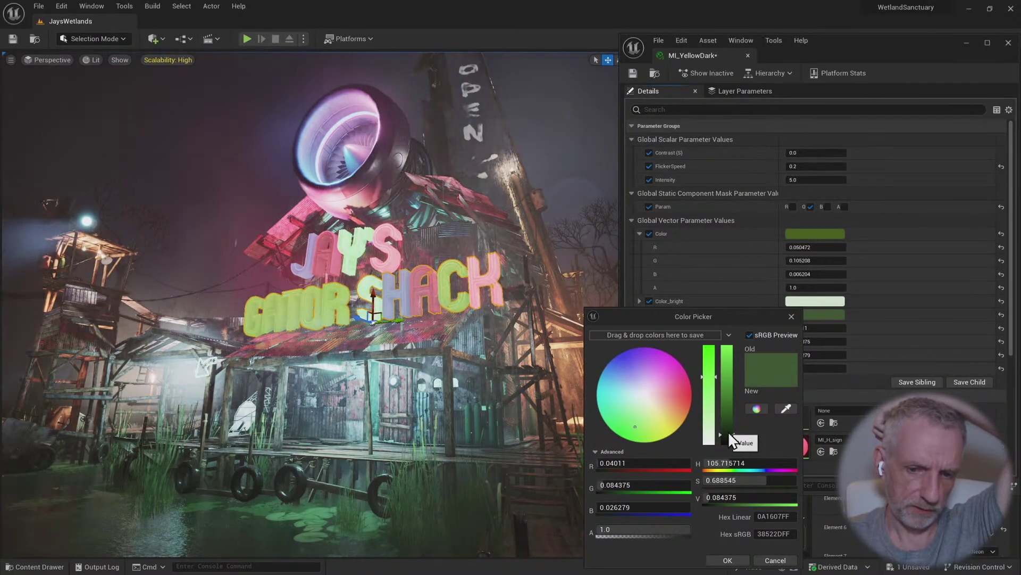
{"action": "left_click_drag", "start_coordinate": [717, 379], "coordinate": [714, 420]}
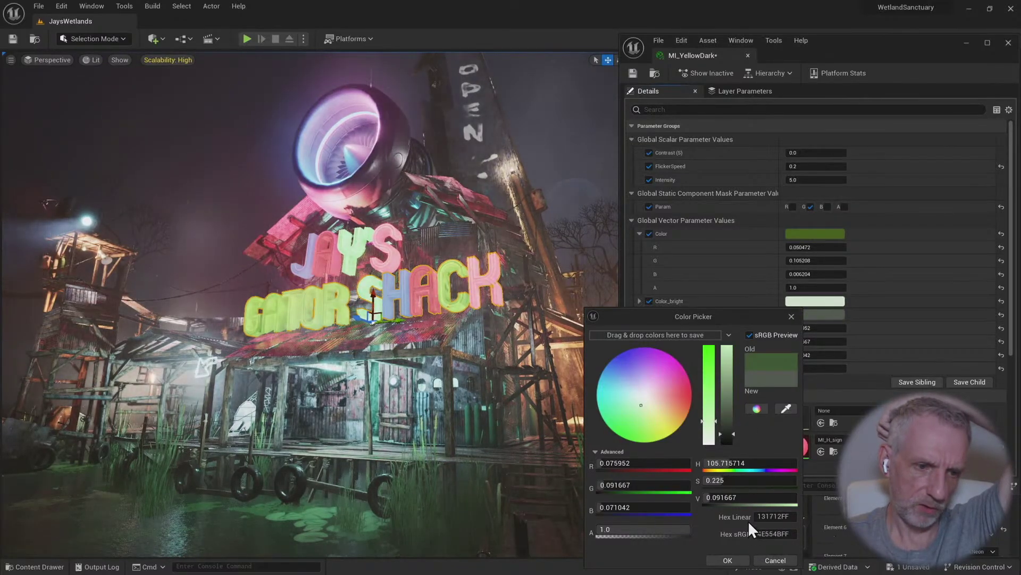
{"action": "left_click_drag", "start_coordinate": [716, 416], "coordinate": [712, 339]}
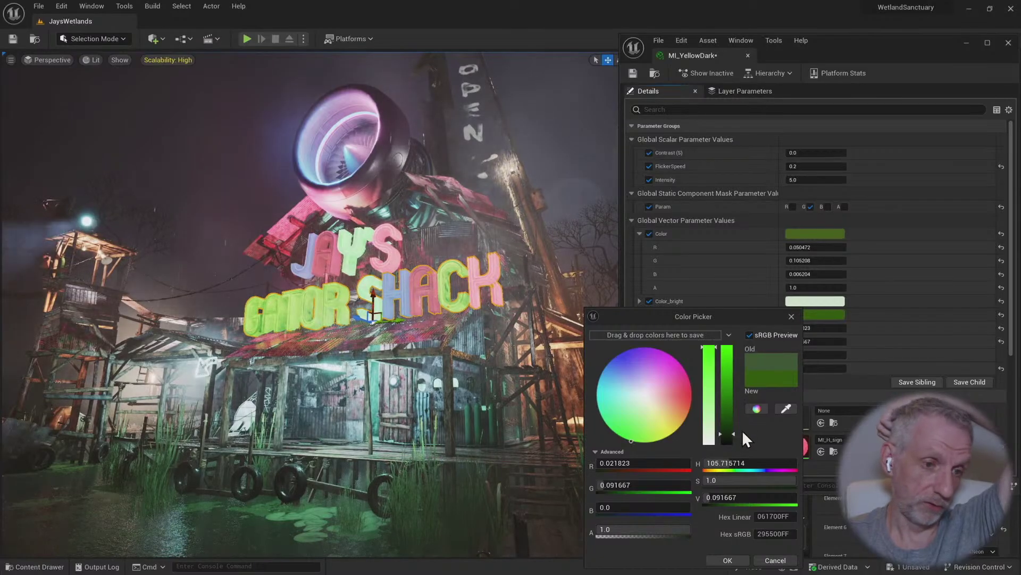
{"action": "mouse_move", "coordinate": [637, 436]}
{"action": "left_mouse_down"}
{"action": "mouse_move", "coordinate": [621, 403]}
{"action": "mouse_move", "coordinate": [666, 430]}
{"action": "left_mouse_up"}
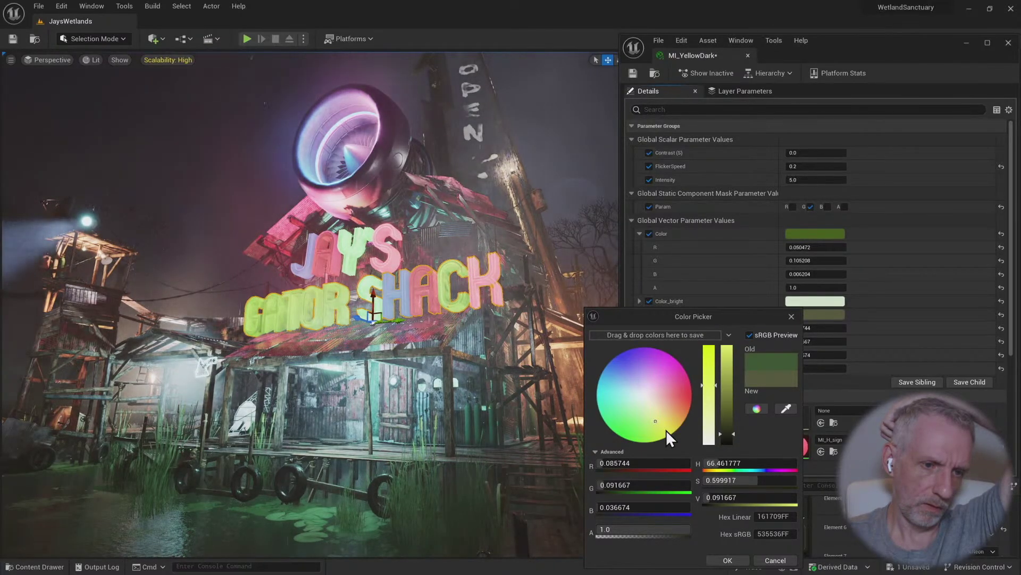
{"action": "left_click", "coordinate": [728, 561]}
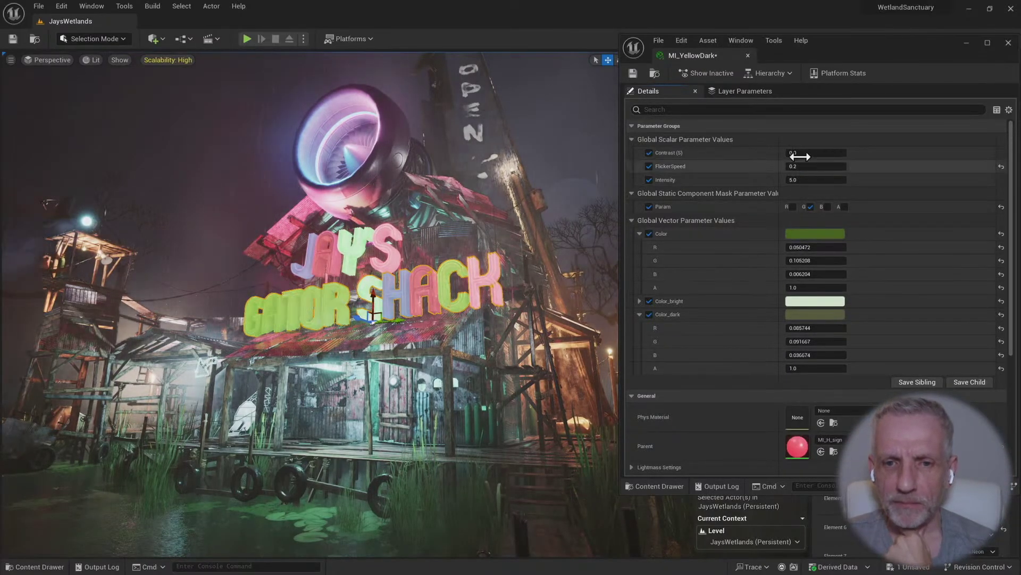
Try Contrast (S) values of 10, 100 and 1500 on the sign material and settle on 5
{"action": "left_click", "coordinate": [840, 154]}
{"action": "type", "text": "10"}
{"action": "key", "text": "Return"}
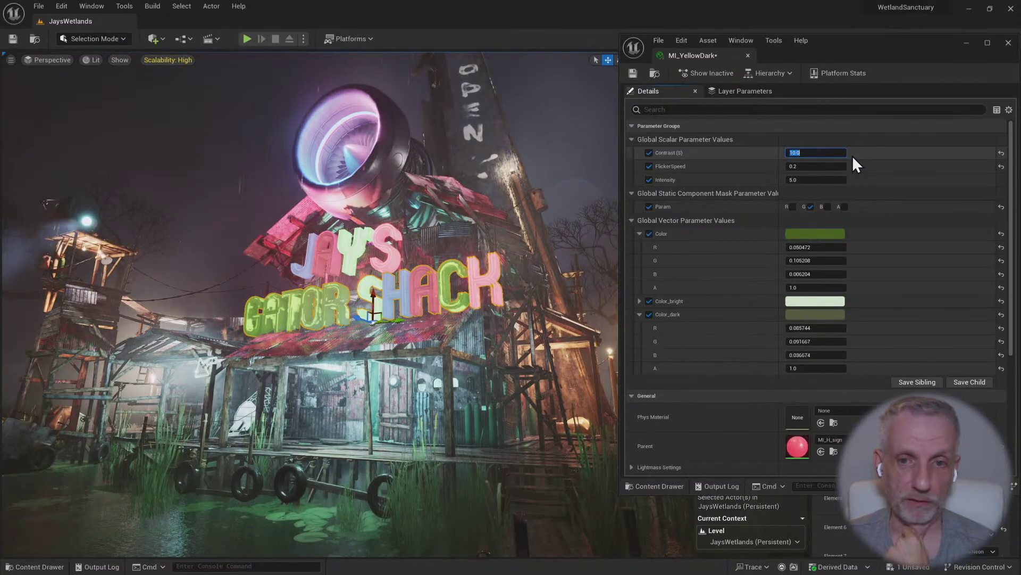
{"action": "type", "text": "100"}
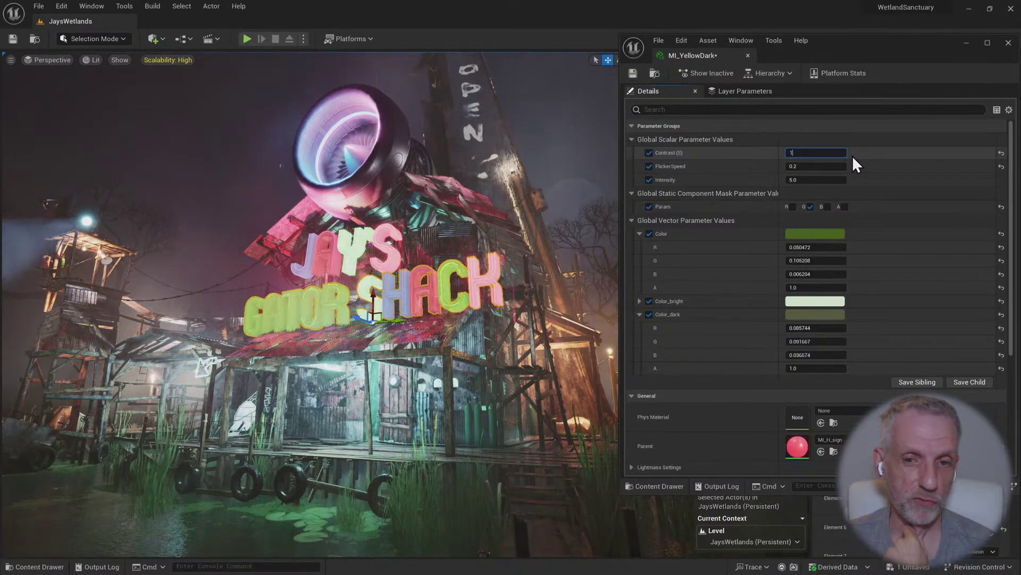
{"action": "key", "text": "Return"}
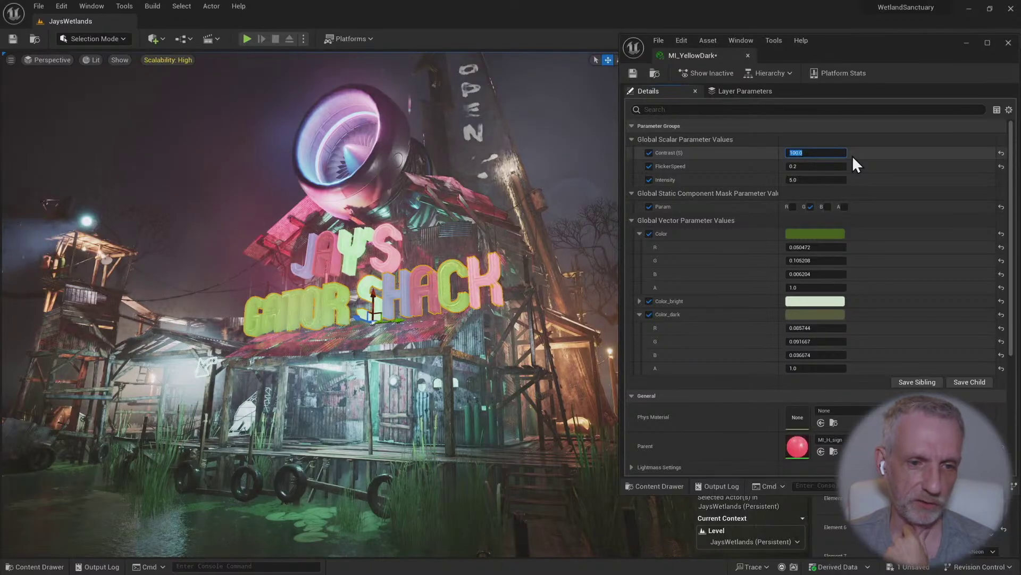
{"action": "type", "text": "1500"}
{"action": "key", "text": "Return"}
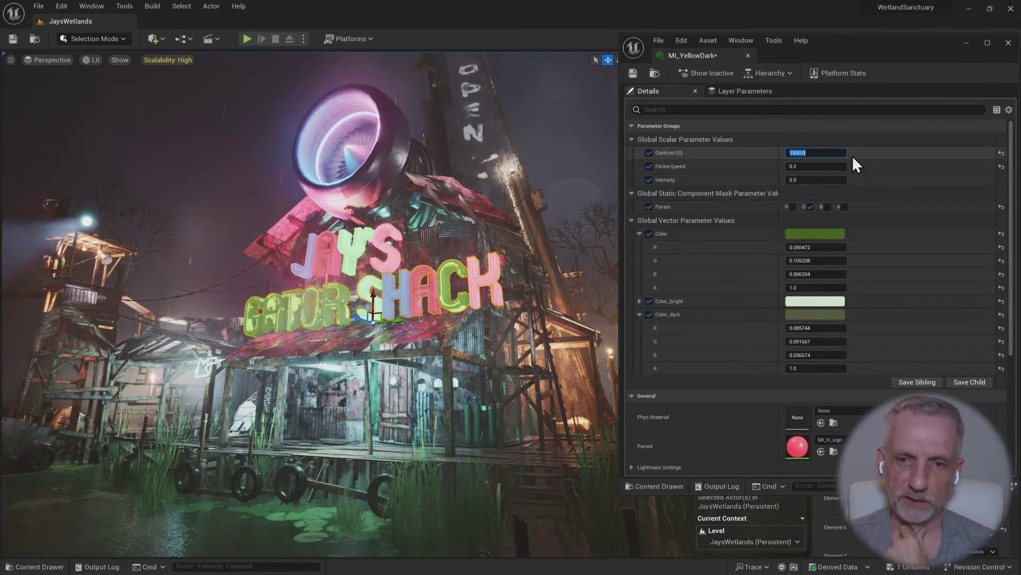
{"action": "type", "text": "10"}
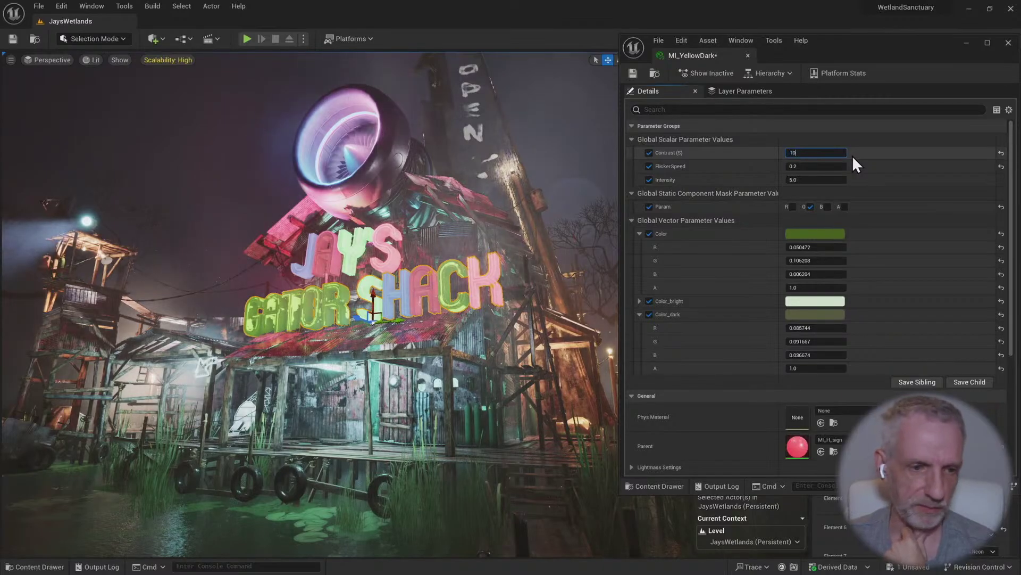
{"action": "key", "text": "Return"}
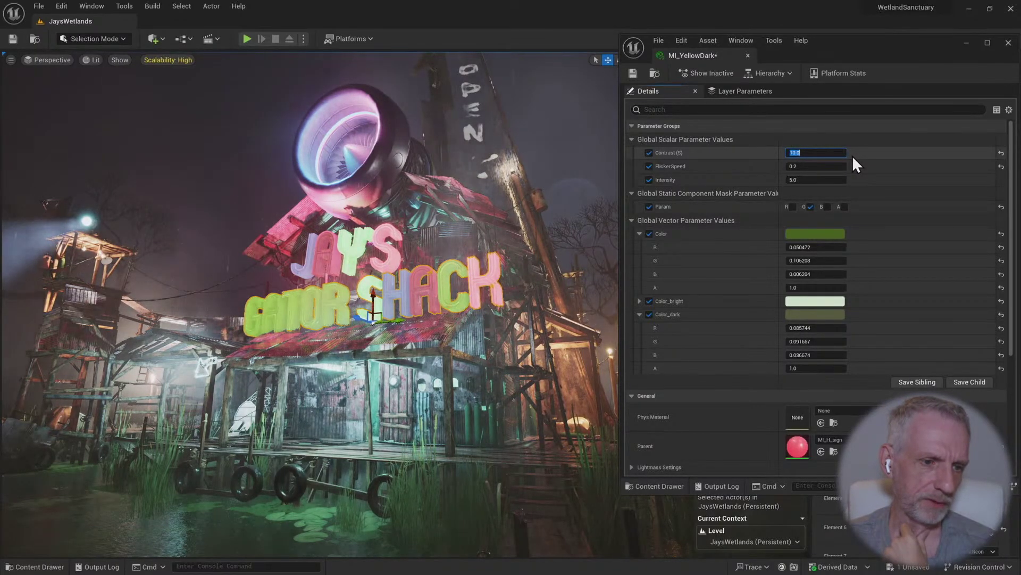
{"action": "type", "text": "5"}
{"action": "key", "text": "Return"}
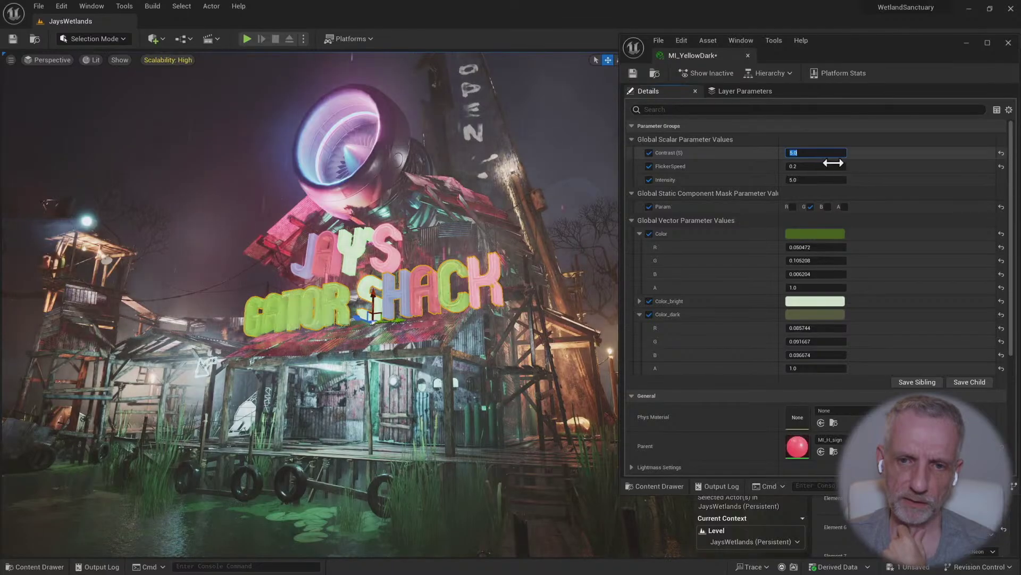
Try FlickerSpeed values of 0.9, 0.1, 0.3 and 0.5 on the sign material and settle on 0.3
{"action": "key", "text": "Tab"}
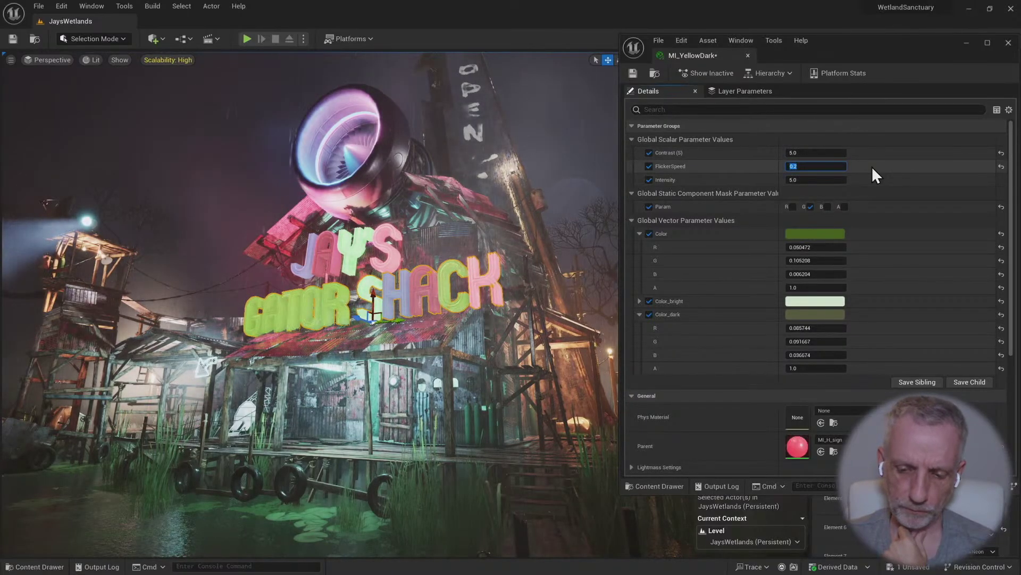
{"action": "type", "text": "0.9"}
{"action": "key", "text": "Return"}
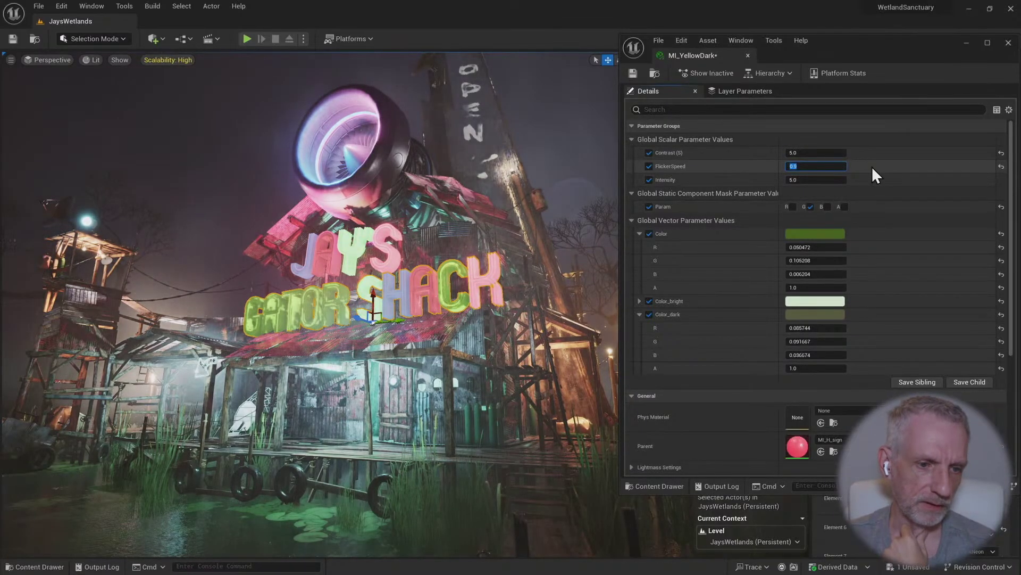
{"action": "type", "text": "0.1"}
{"action": "key", "text": "Return"}
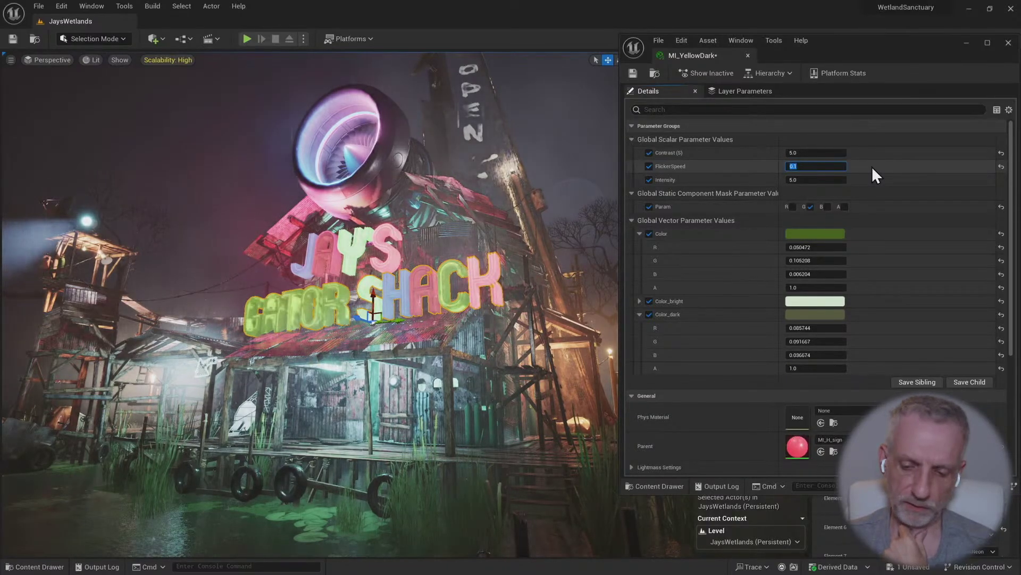
{"action": "type", "text": "0.3"}
{"action": "key", "text": "Return"}
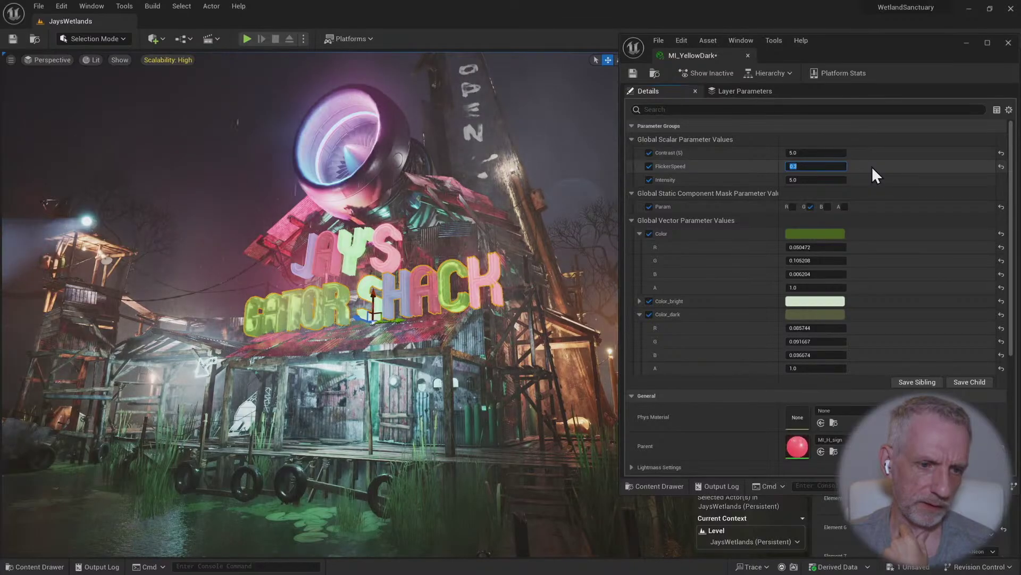
{"action": "type", "text": "0.5"}
{"action": "key", "text": "Return"}
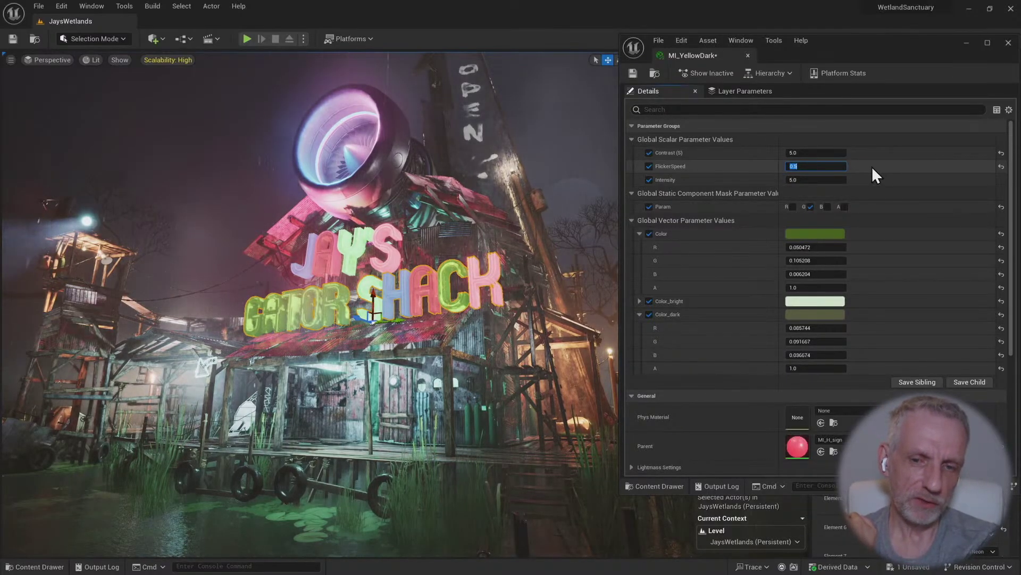
{"action": "type", "text": "0.3"}
{"action": "key", "text": "Return"}
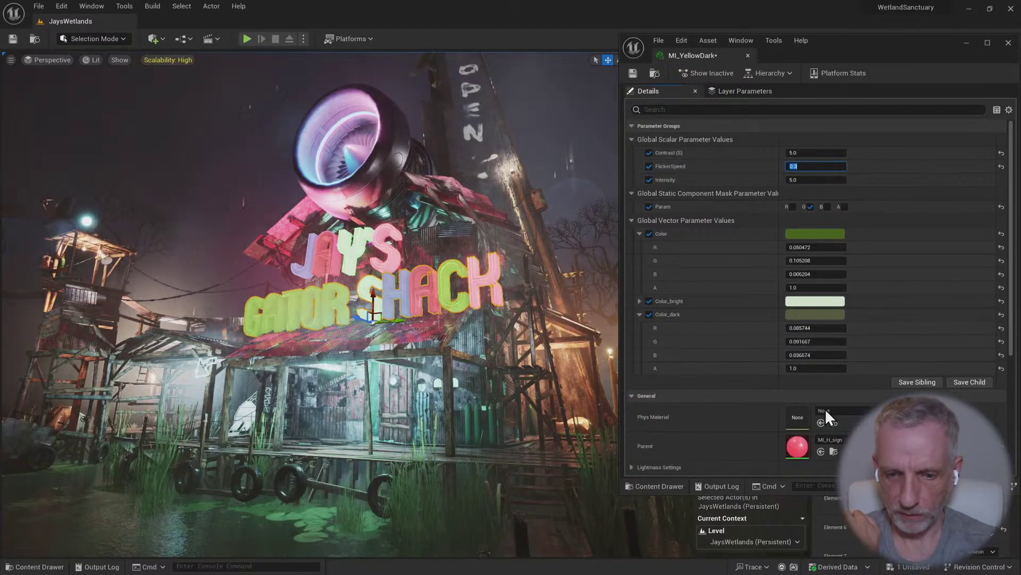
Open the parent instance MI_H_sign and its master material MM_Emissive, and clear the MI_YellowDark window away from the material graph
{"action": "double_click", "coordinate": [796, 442]}
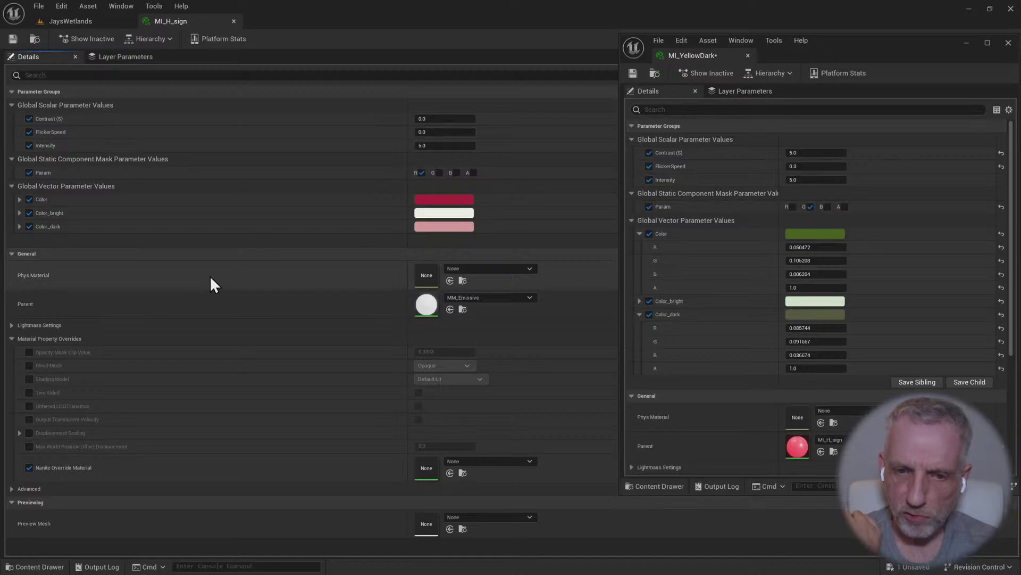
{"action": "double_click", "coordinate": [423, 304]}
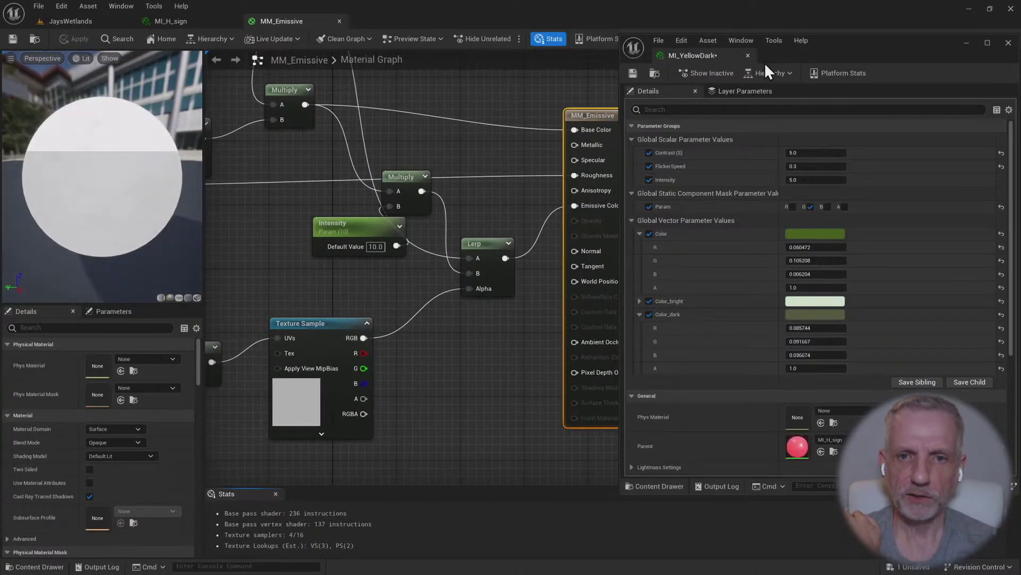
{"action": "left_click_drag", "start_coordinate": [819, 47], "coordinate": [1020, 58]}
{"action": "right_click_drag", "start_coordinate": [805, 256], "coordinate": [995, 255]}
{"action": "right_click_drag", "start_coordinate": [664, 369], "coordinate": [802, 449]}
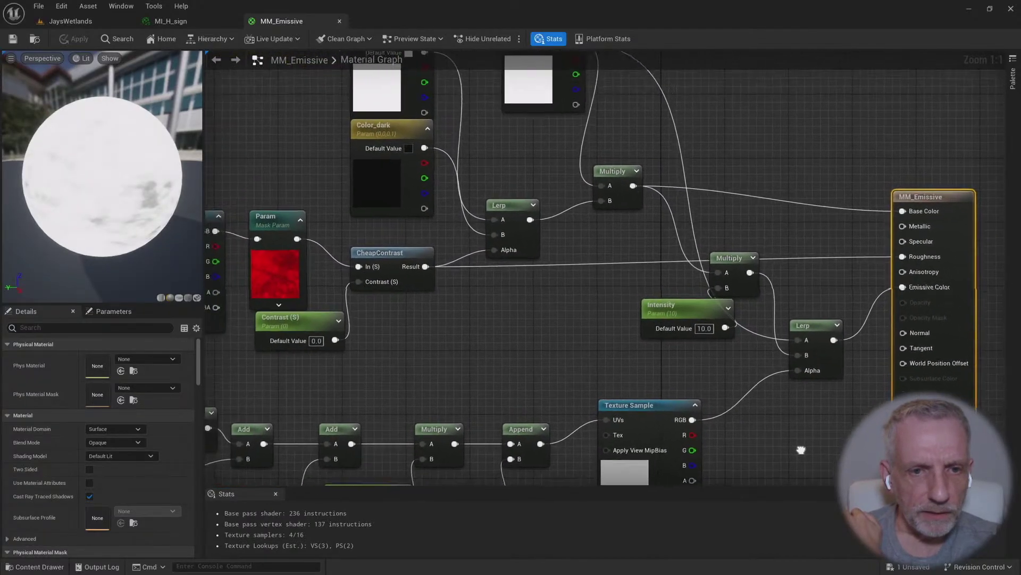
{"action": "right_click_drag", "start_coordinate": [584, 328], "coordinate": [628, 405]}
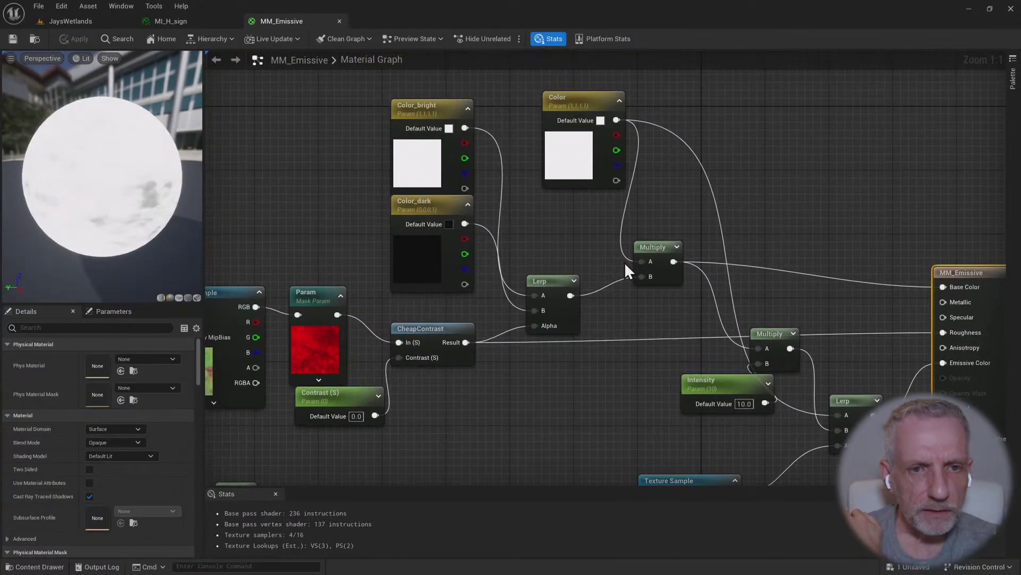
Trace how the Color parameter reaches Emissive Color, moving the final Lerp node aside and back to follow its connections
{"action": "left_click", "coordinate": [577, 103]}
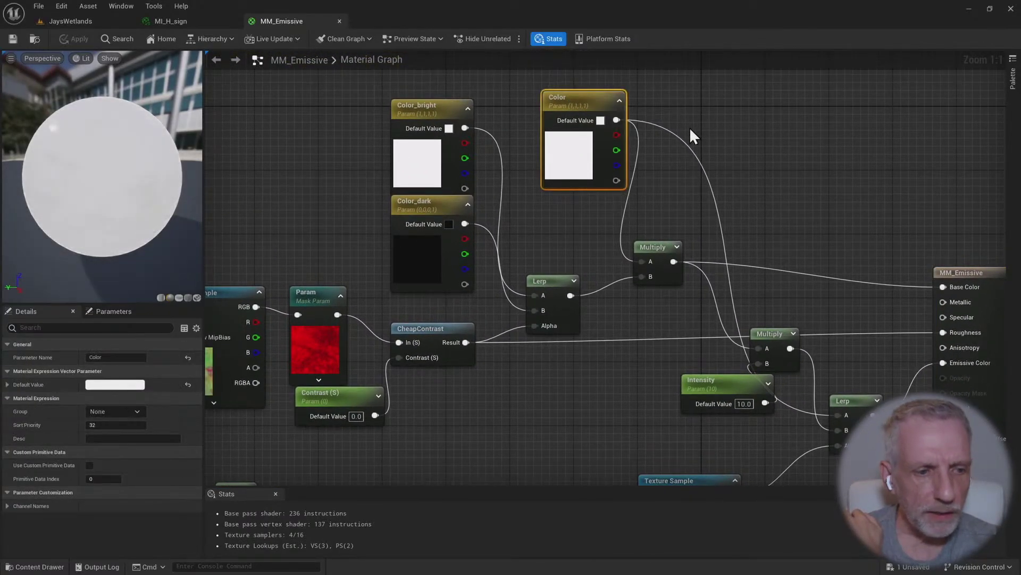
{"action": "right_click", "coordinate": [566, 105]}
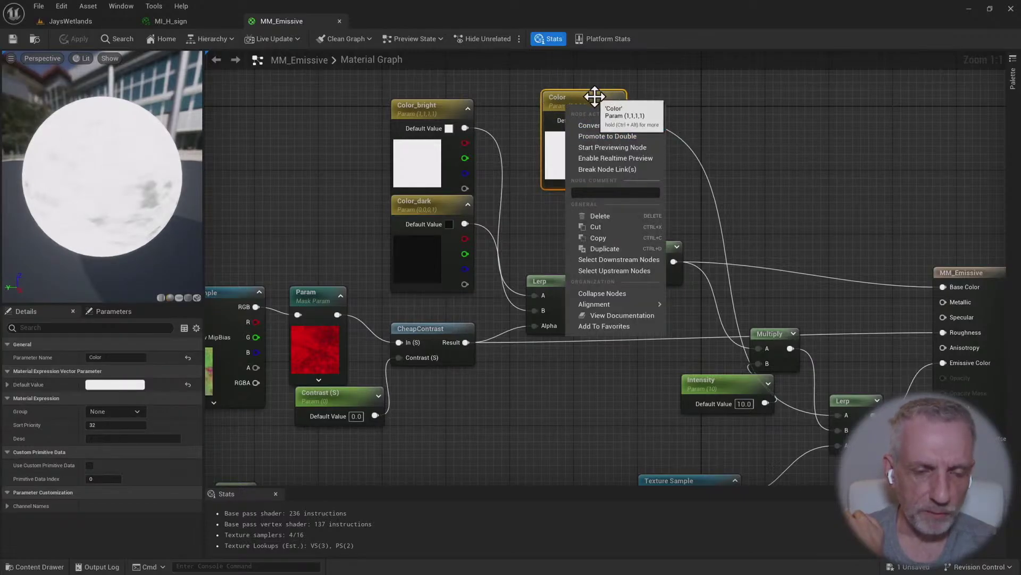
{"action": "right_click_drag", "start_coordinate": [747, 159], "coordinate": [599, 141]}
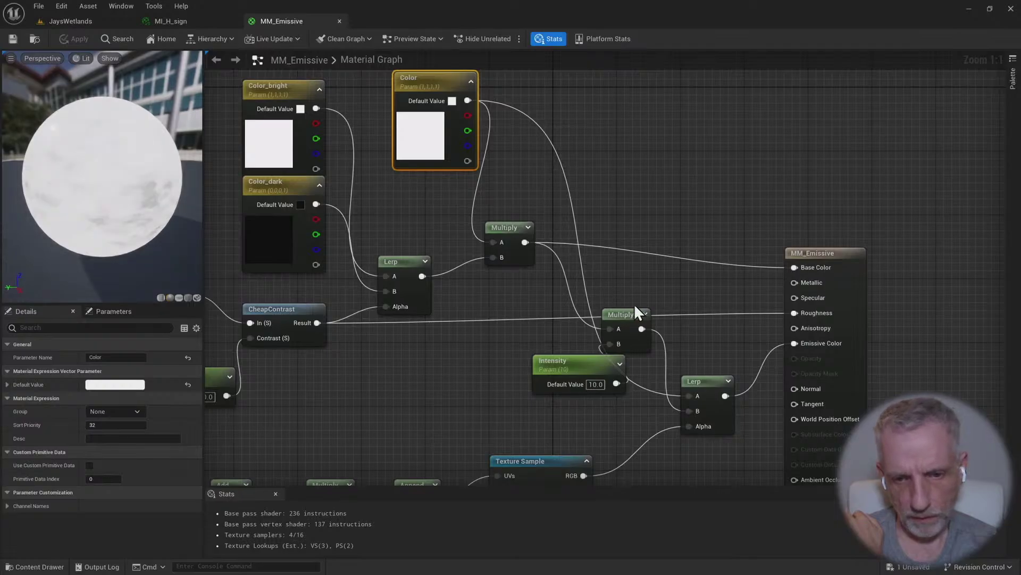
{"action": "left_click_drag", "start_coordinate": [713, 381], "coordinate": [700, 159]}
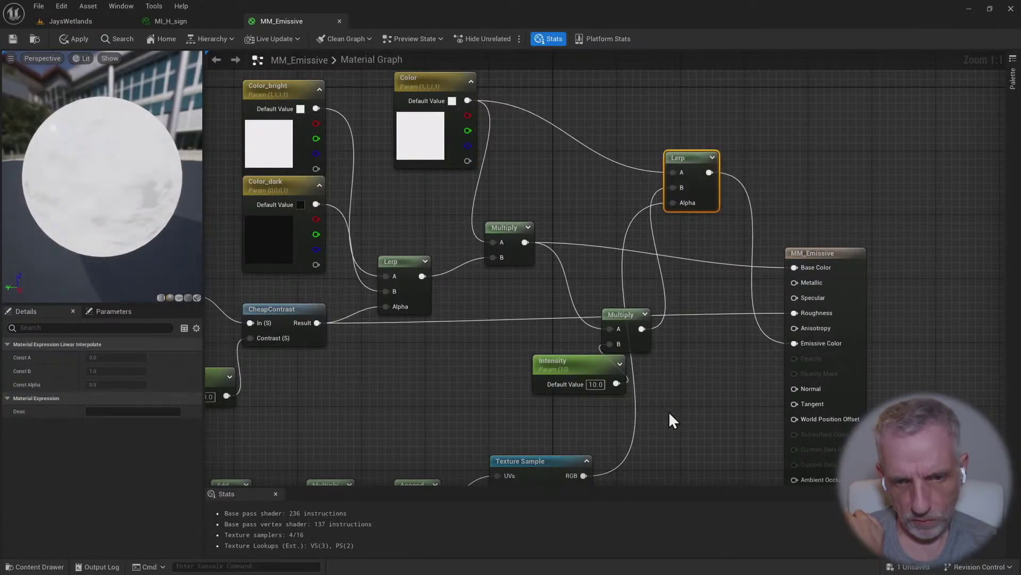
{"action": "left_click_drag", "start_coordinate": [685, 160], "coordinate": [679, 407]}
{"action": "right_click_drag", "start_coordinate": [499, 411], "coordinate": [451, 421]}
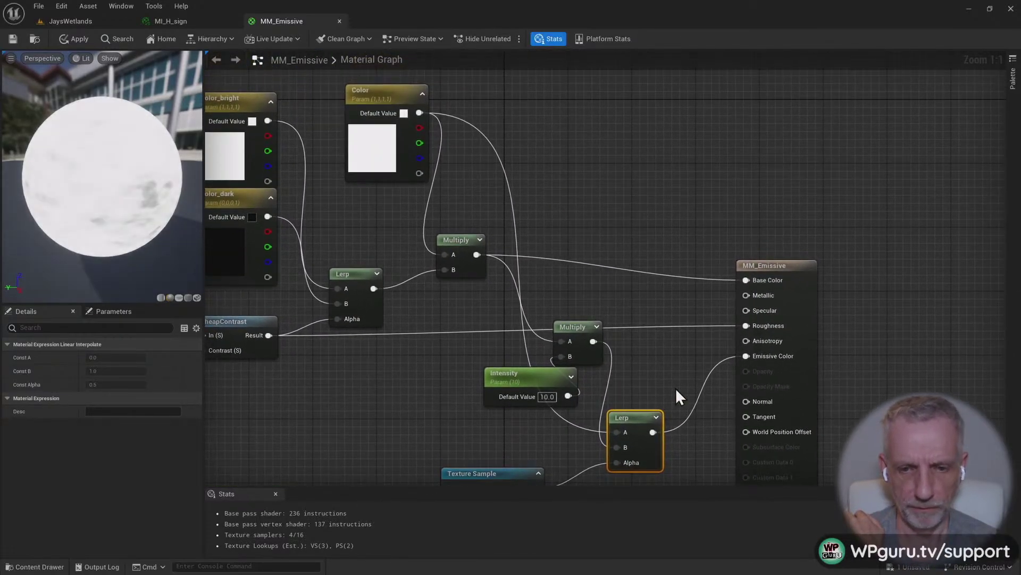
Insert a Multiply node between the final Lerp and Emissive Color, with the Lerp in B and a new Constant in A
{"action": "left_click", "coordinate": [580, 196]}
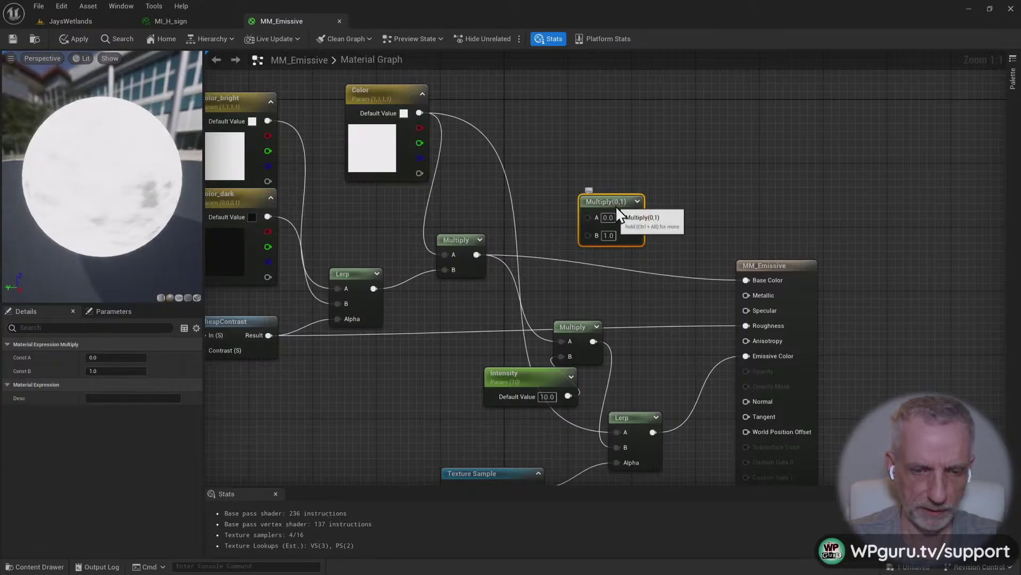
{"action": "left_click_drag", "start_coordinate": [615, 206], "coordinate": [641, 117]}
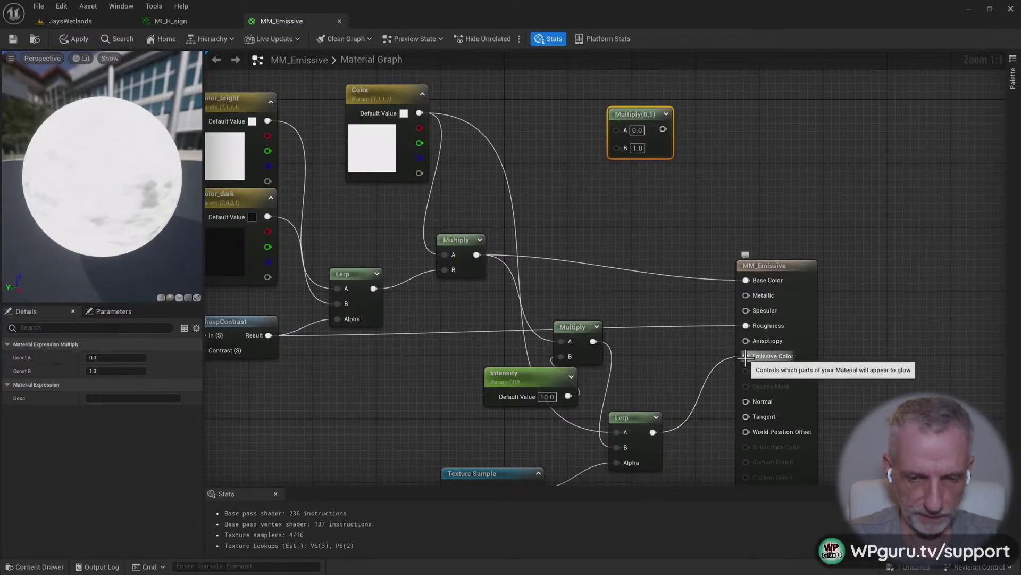
{"action": "left_click_drag", "start_coordinate": [746, 356], "coordinate": [620, 151], "text": "ctrl"}
{"action": "right_click_drag", "start_coordinate": [670, 173], "coordinate": [768, 223]}
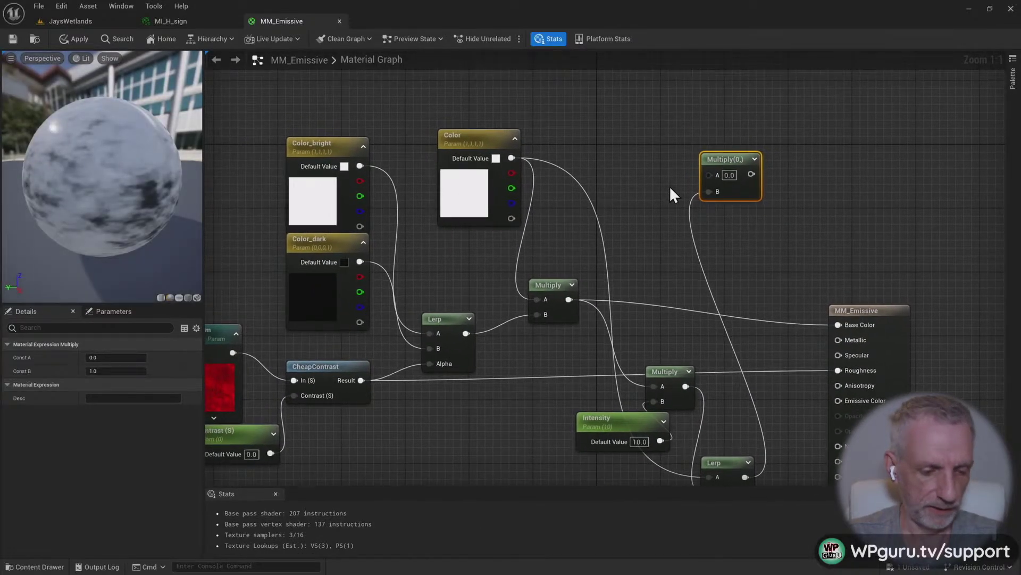
{"action": "left_click", "coordinate": [612, 115]}
{"action": "left_click_drag", "start_coordinate": [656, 126], "coordinate": [835, 400]}
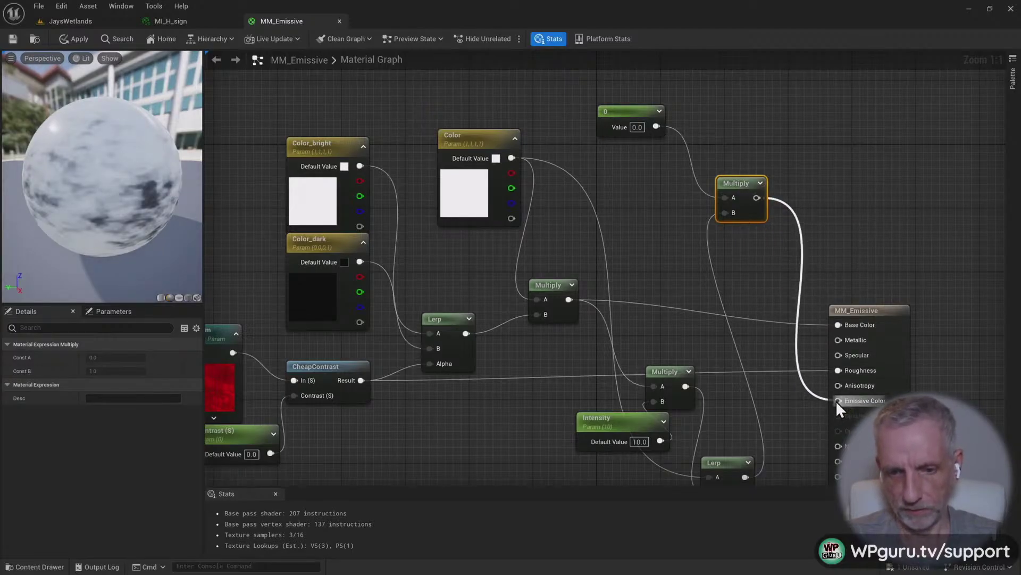
{"action": "right_click_drag", "start_coordinate": [757, 271], "coordinate": [837, 321]}
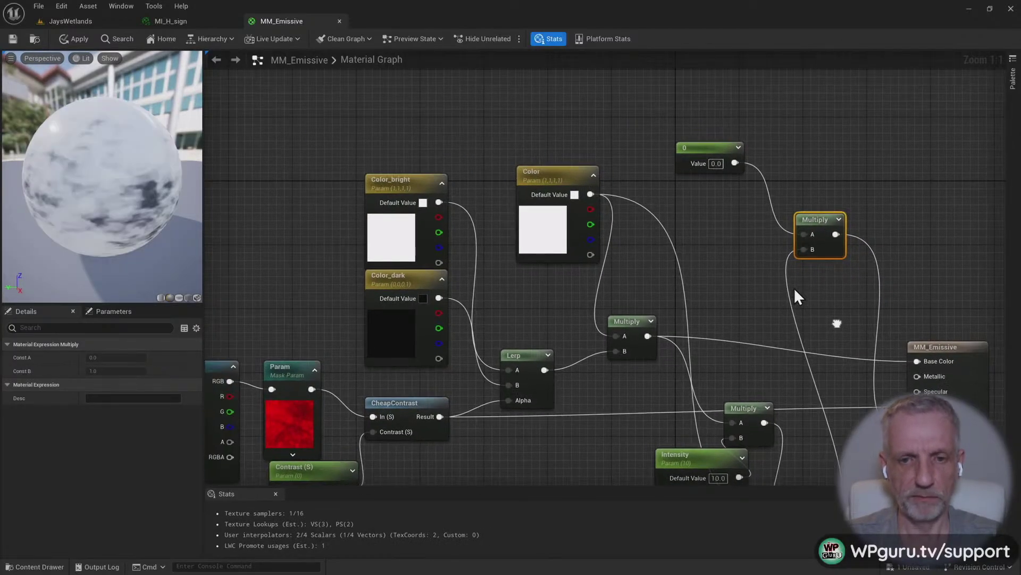
Convert the Constant feeding the new Multiply into a parameter named Emission Strength with a default value of 1
{"action": "right_click", "coordinate": [706, 142]}
{"action": "left_click", "coordinate": [760, 166]}
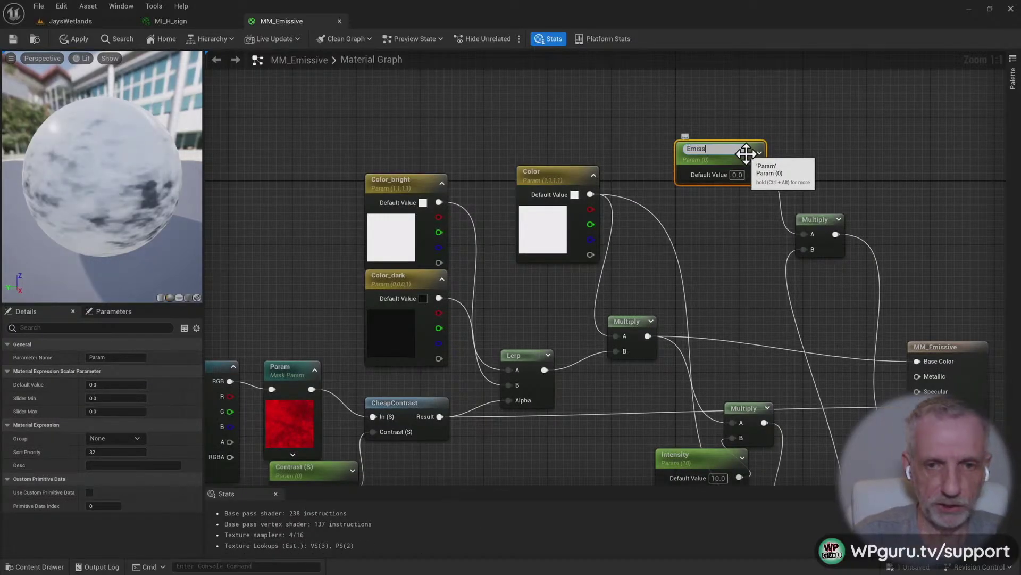
{"action": "type", "text": "Emission Strength"}
{"action": "key", "text": "Return"}
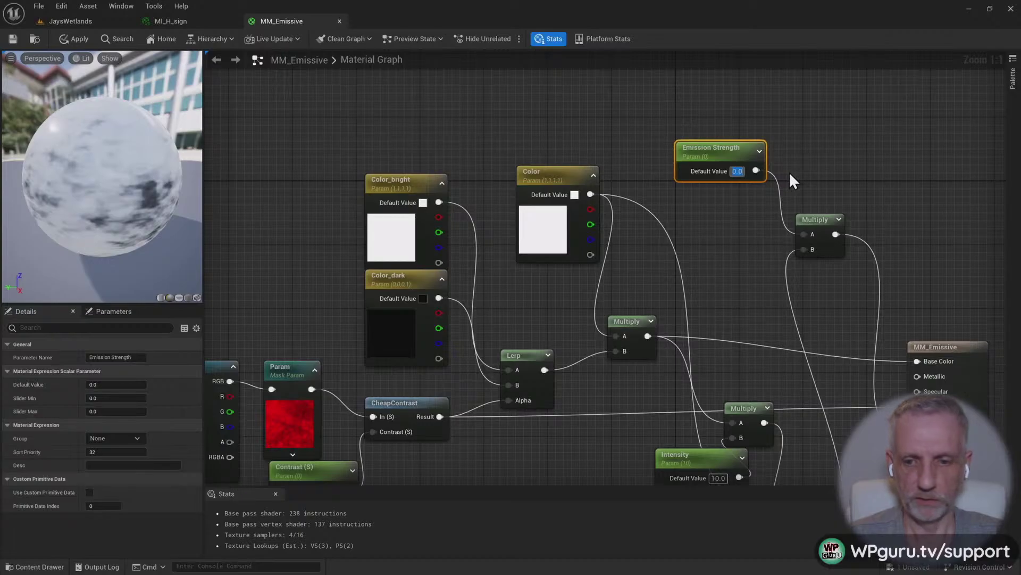
{"action": "type", "text": "1"}
{"action": "key", "text": "Return"}
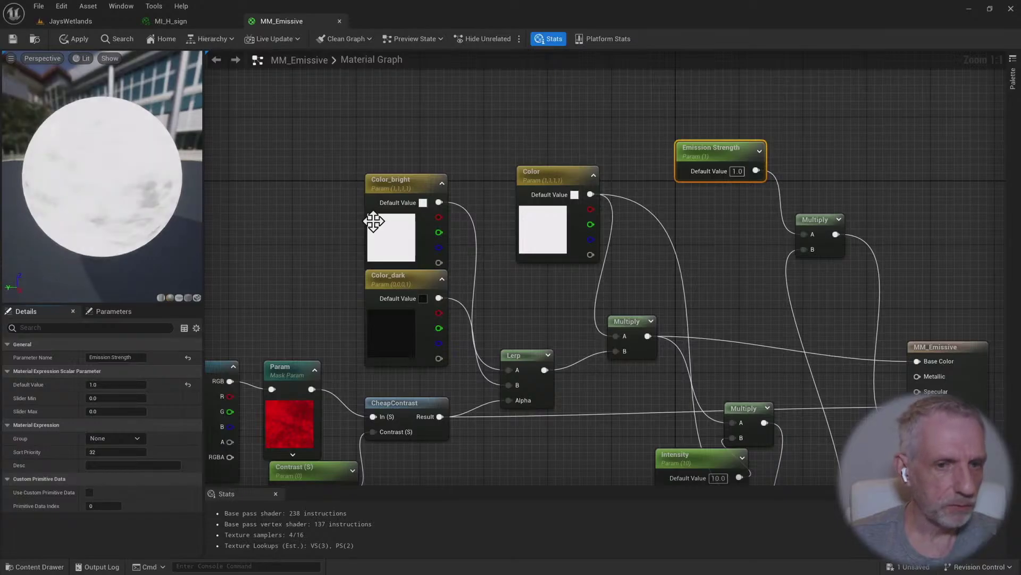
Save MM_Emissive and check the MI_H_sign instance for the new Emission Strength parameter
{"action": "right_click_drag", "start_coordinate": [717, 265], "coordinate": [684, 237]}
{"action": "left_click", "coordinate": [194, 22]}
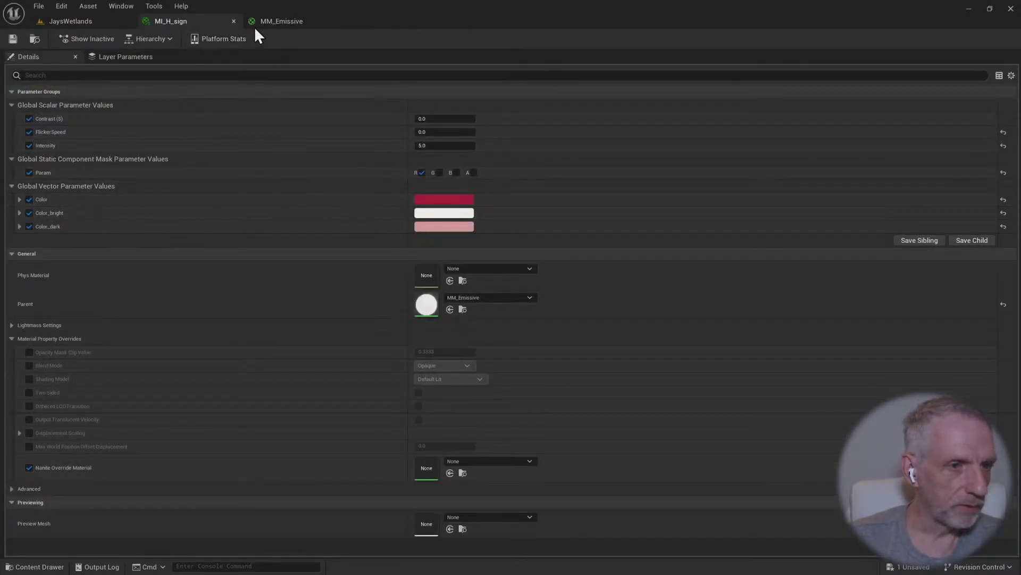
{"action": "left_click", "coordinate": [269, 24]}
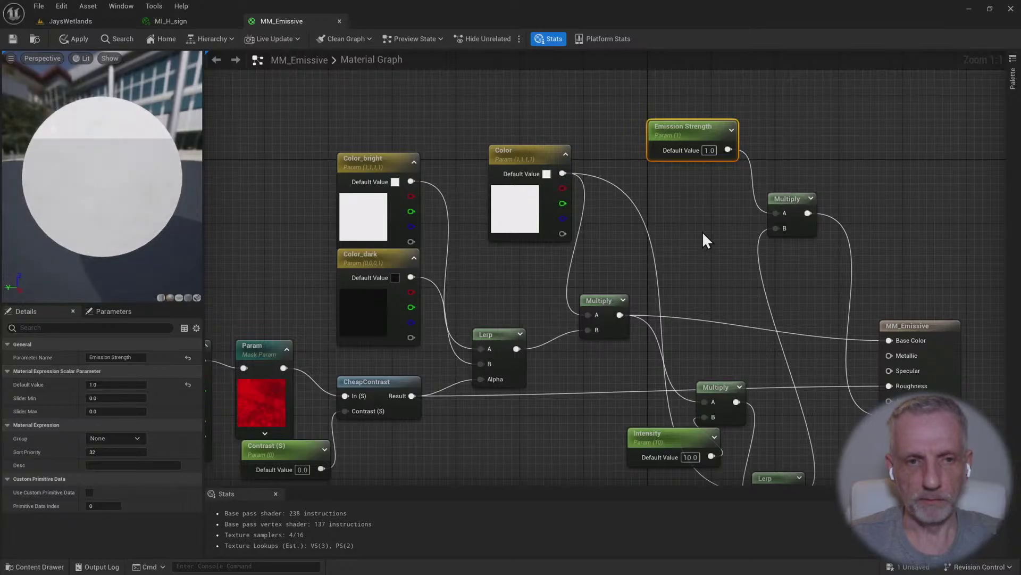
{"action": "key", "text": "ctrl+s"}
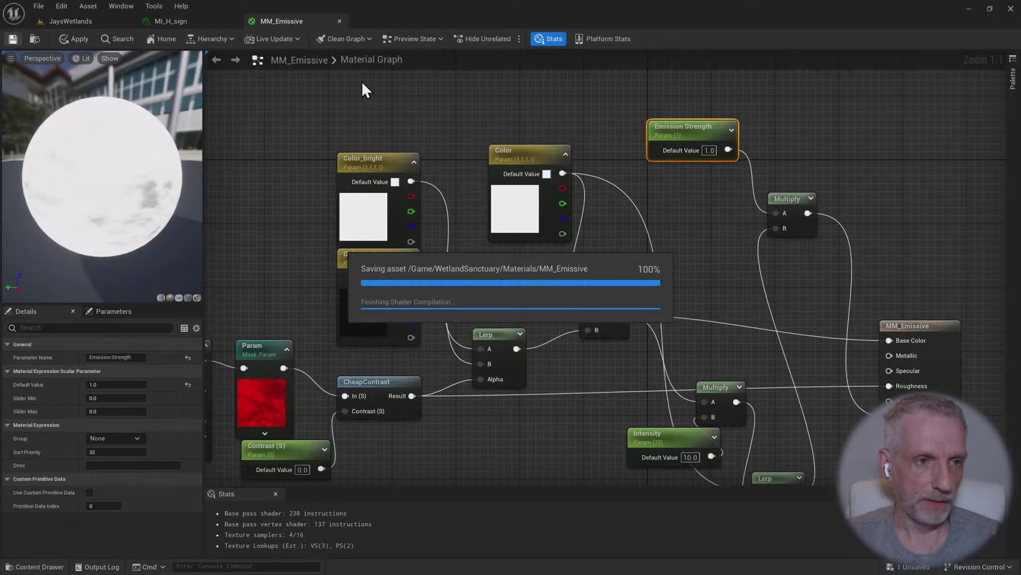
{"action": "left_click", "coordinate": [197, 23]}
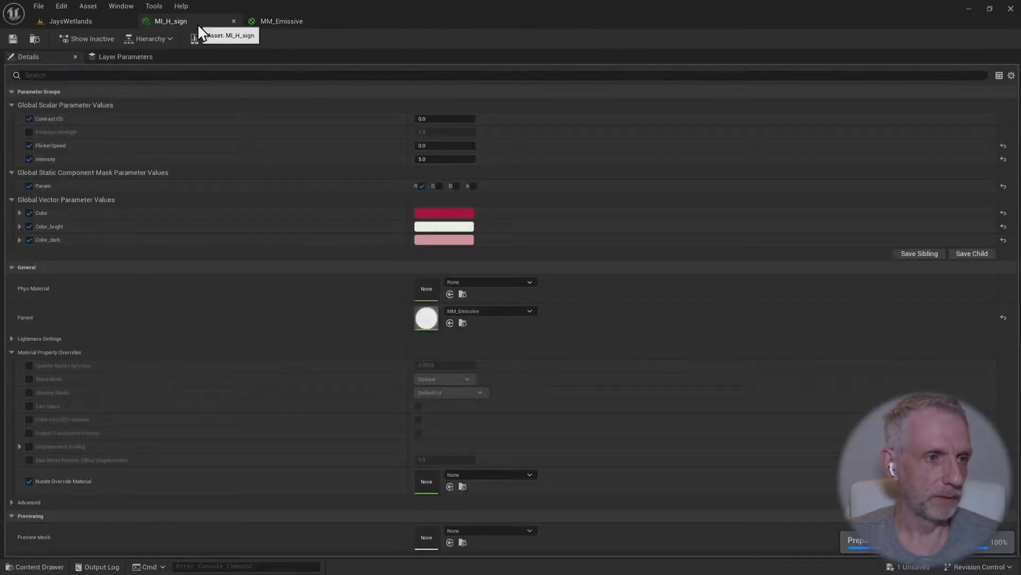
Open MI_YellowDark from the sign in the JaysWetlands level, enable its Emission Strength override and set it to 0.3
{"action": "left_click", "coordinate": [97, 22]}
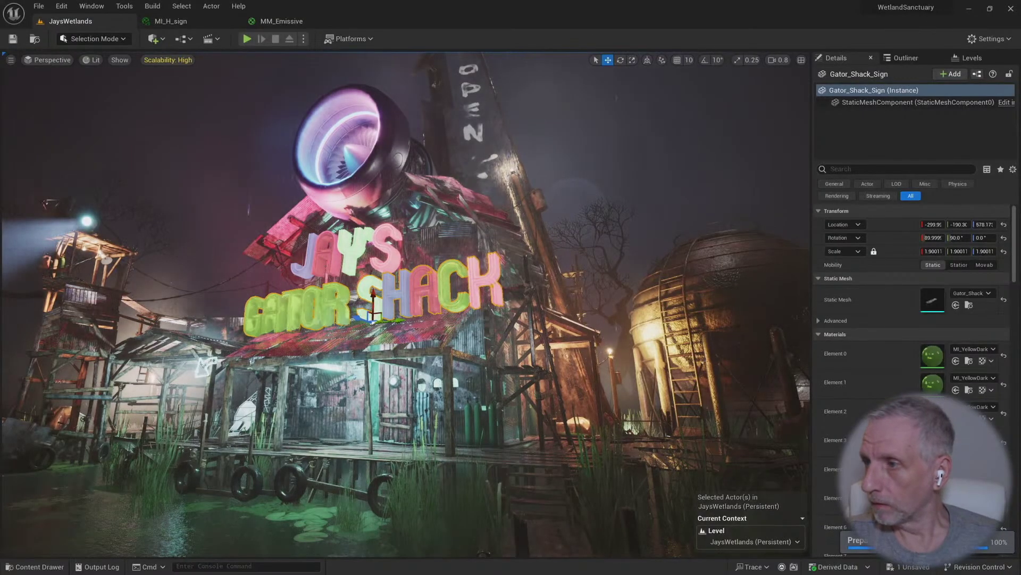
{"action": "double_click", "coordinate": [932, 356]}
{"action": "left_click_drag", "start_coordinate": [879, 60], "coordinate": [889, 52]}
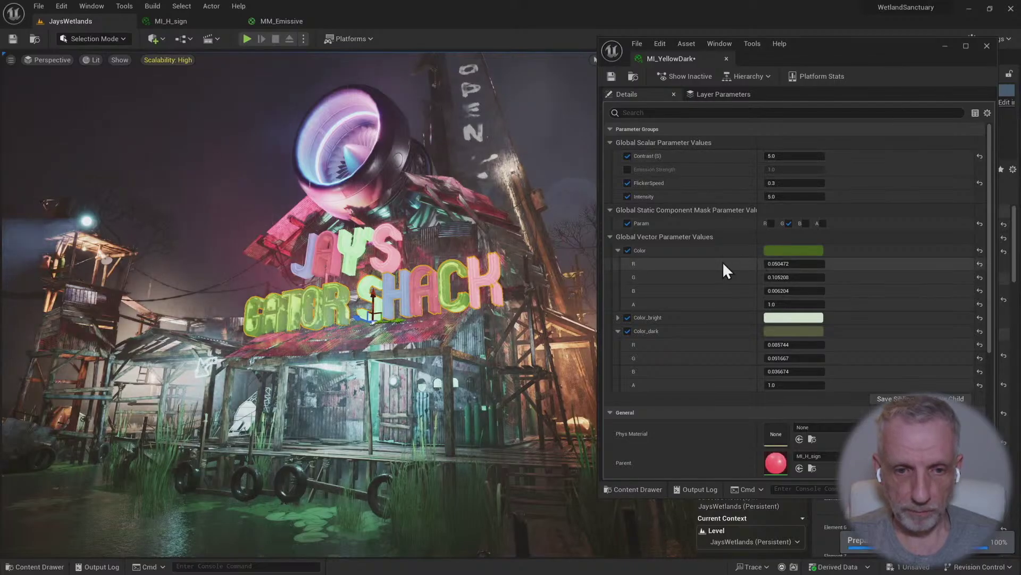
{"action": "left_click", "coordinate": [628, 169]}
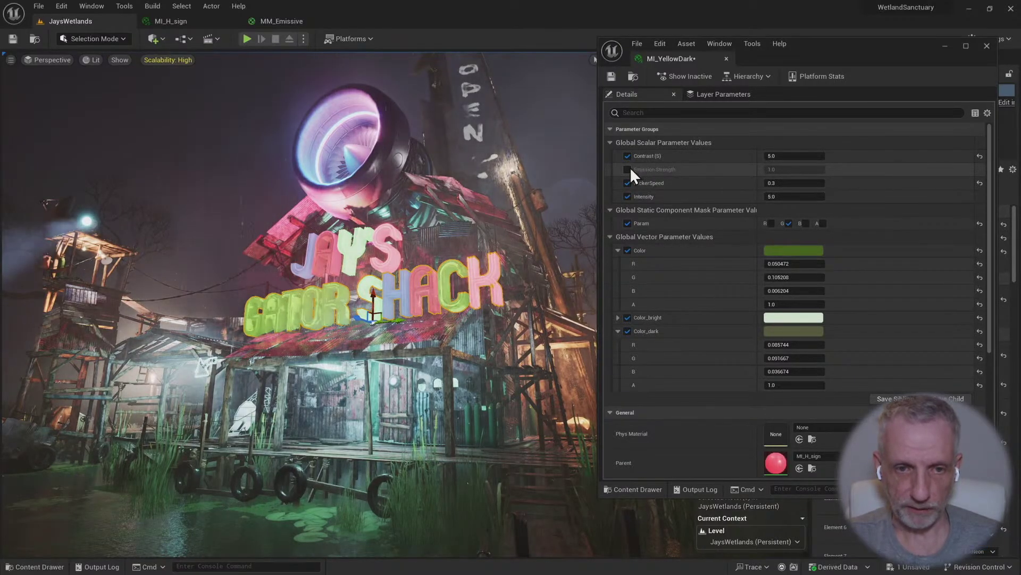
{"action": "left_click", "coordinate": [802, 169]}
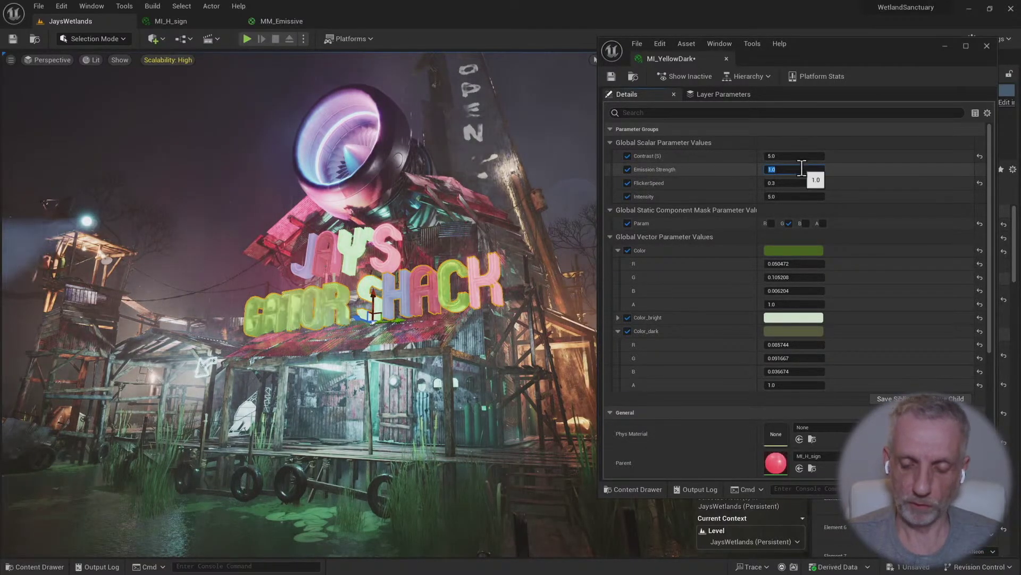
{"action": "type", "text": "0.5"}
{"action": "key", "text": "Return"}
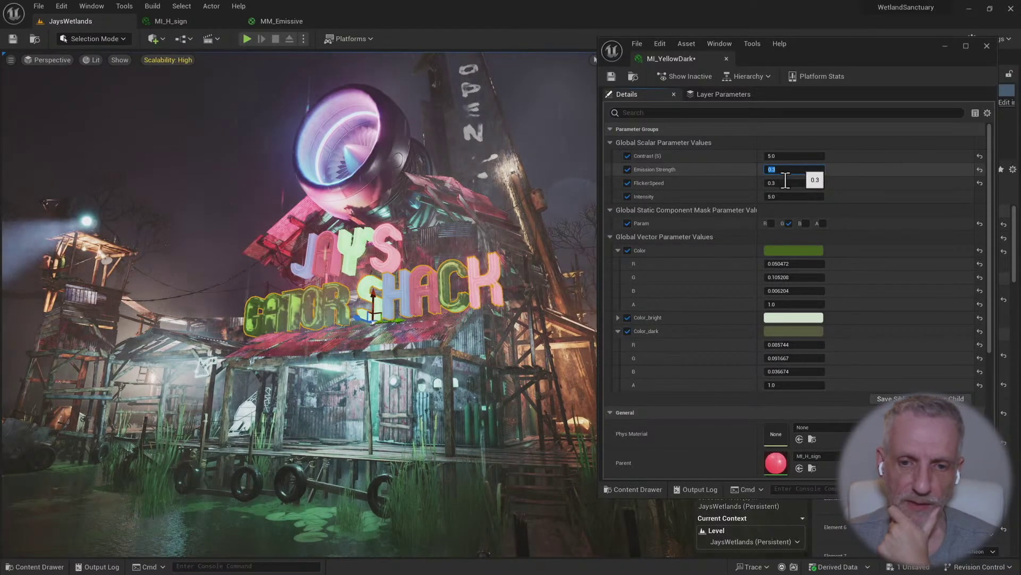
Change MI_YellowDark's Color_dark to a brighter, more saturated green with R 0.104213, G 0.2875 and B 0.009583
{"action": "left_click", "coordinate": [777, 332]}
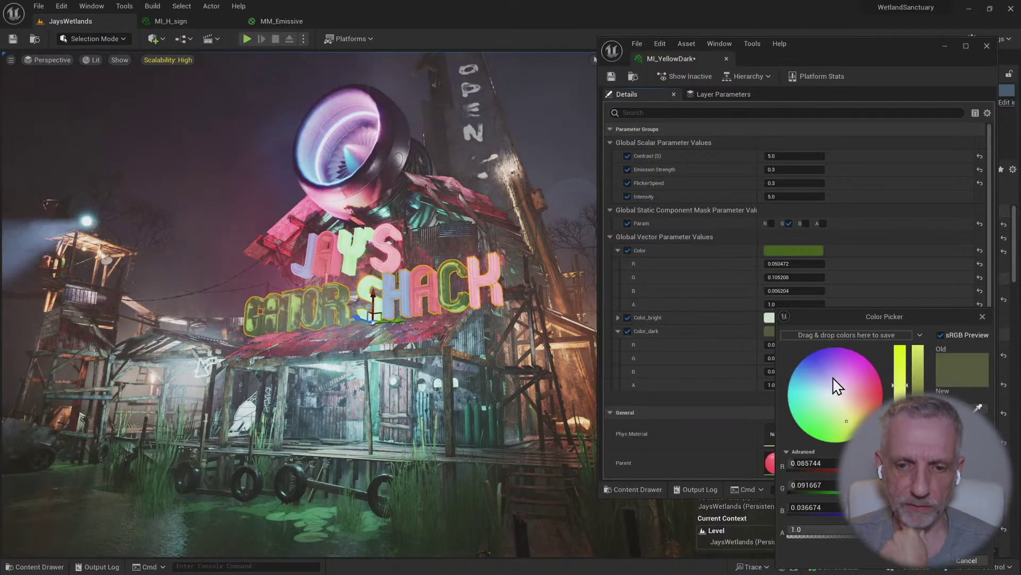
{"action": "left_click_drag", "start_coordinate": [842, 420], "coordinate": [830, 430]}
{"action": "left_click_drag", "start_coordinate": [918, 405], "coordinate": [918, 376]}
{"action": "left_click_drag", "start_coordinate": [904, 317], "coordinate": [894, 278]}
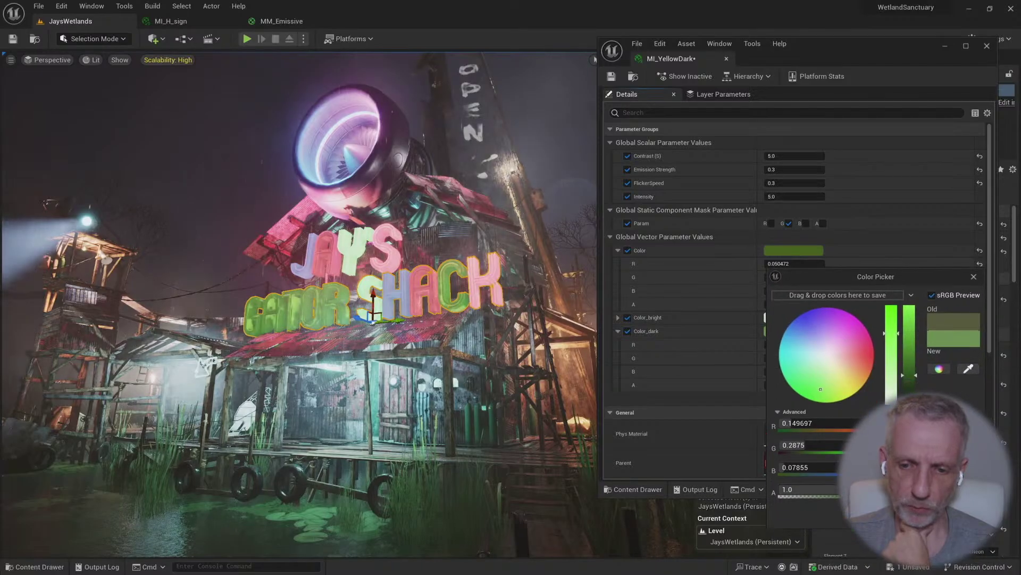
{"action": "left_click", "coordinate": [919, 514]}
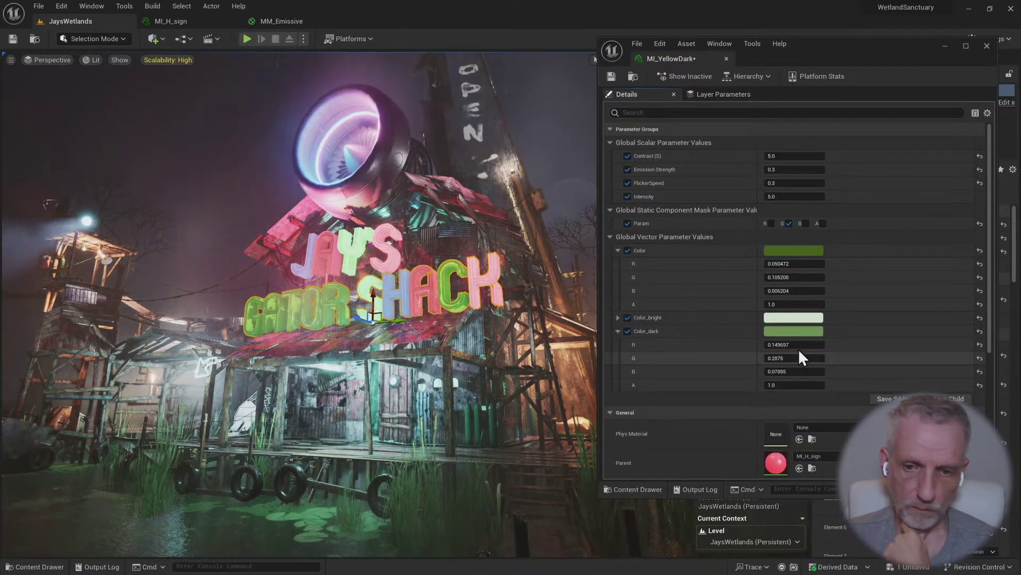
{"action": "left_click", "coordinate": [805, 334]}
{"action": "left_click_drag", "start_coordinate": [710, 372], "coordinate": [710, 350]}
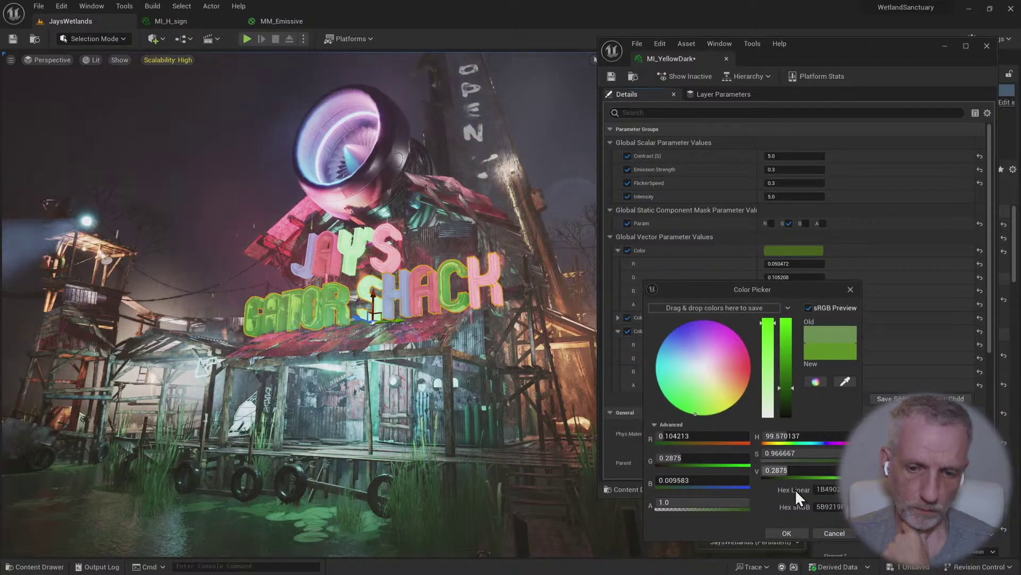
{"action": "left_click", "coordinate": [807, 523]}
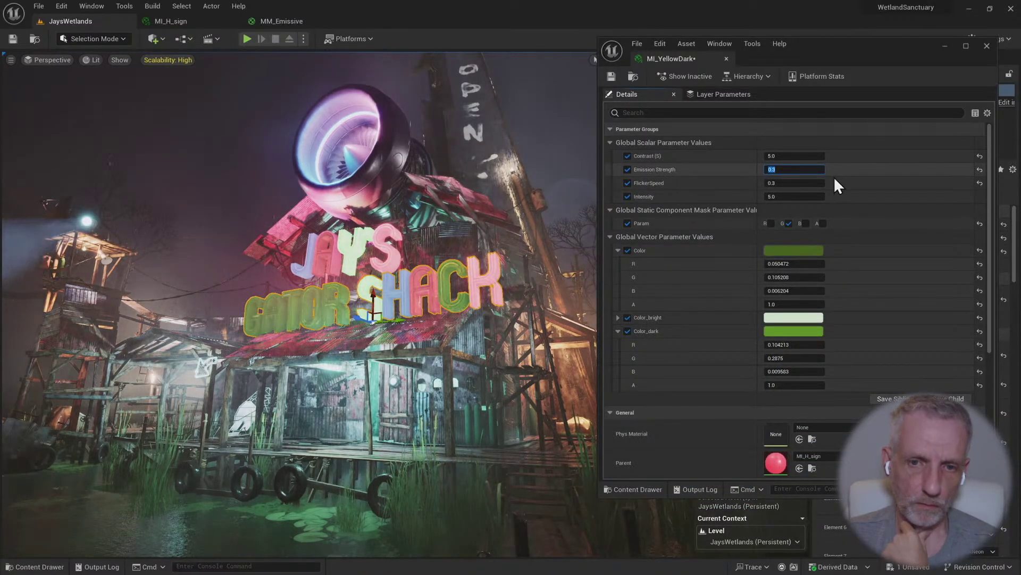
Try an Emission Strength of 0.5 on MI_YellowDark and settle on 0.4
{"action": "type", "text": "0.5"}
{"action": "key", "text": "Return"}
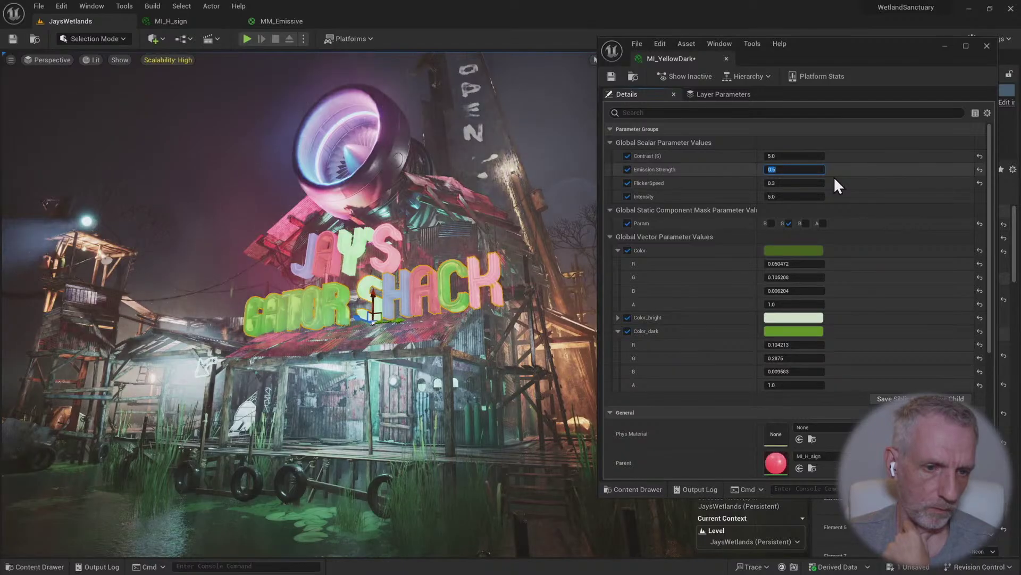
{"action": "type", "text": "0.4"}
{"action": "key", "text": "Return"}
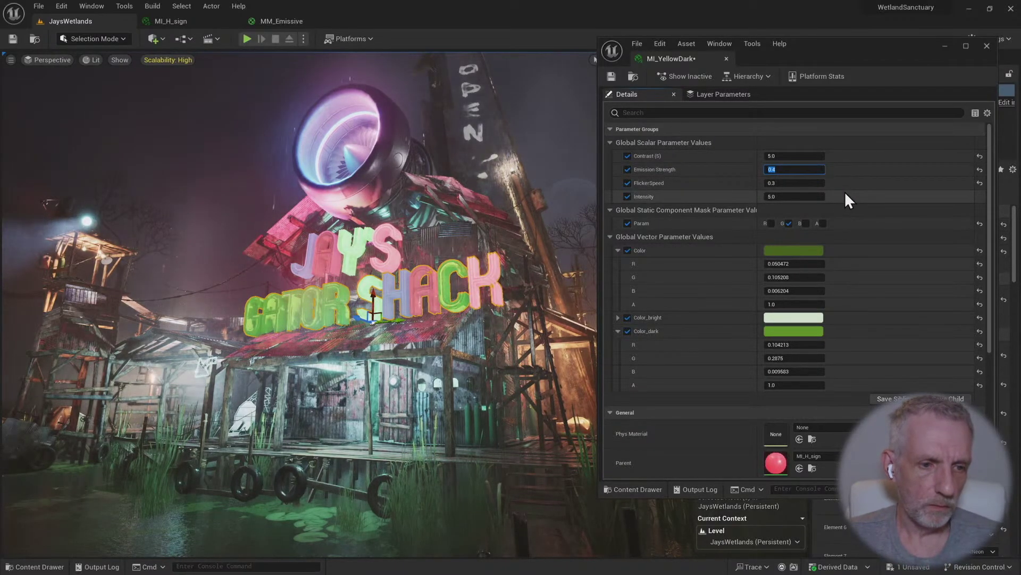
Inspect the glowing sign in the level from farther away and up close, and close the MI_YellowDark window
{"action": "key", "text": "s"}
{"action": "mouse_move", "coordinate": [458, 319]}
{"action": "right_mouse_down"}
{"action": "mouse_move", "coordinate": [437, 319]}
{"action": "mouse_move", "coordinate": [452, 324]}
{"action": "right_mouse_up"}
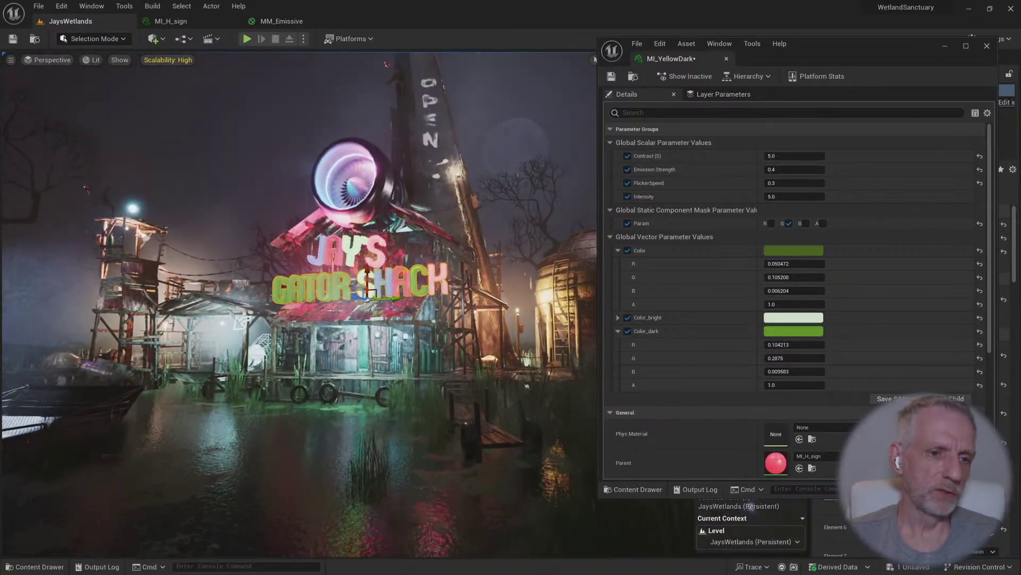
{"action": "key", "text": "a"}
{"action": "mouse_move", "coordinate": [298, 319]}
{"action": "right_mouse_down"}
{"action": "mouse_move", "coordinate": [362, 326]}
{"action": "mouse_move", "coordinate": [303, 320]}
{"action": "right_mouse_up"}
{"action": "key", "text": "d"}
{"action": "key", "text": "w"}
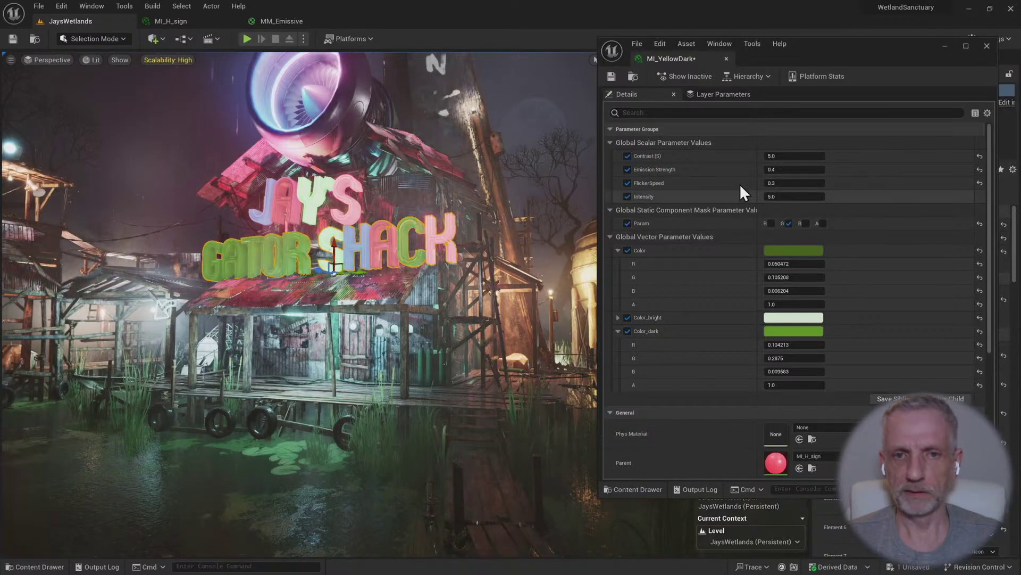
{"action": "left_click", "coordinate": [987, 46]}
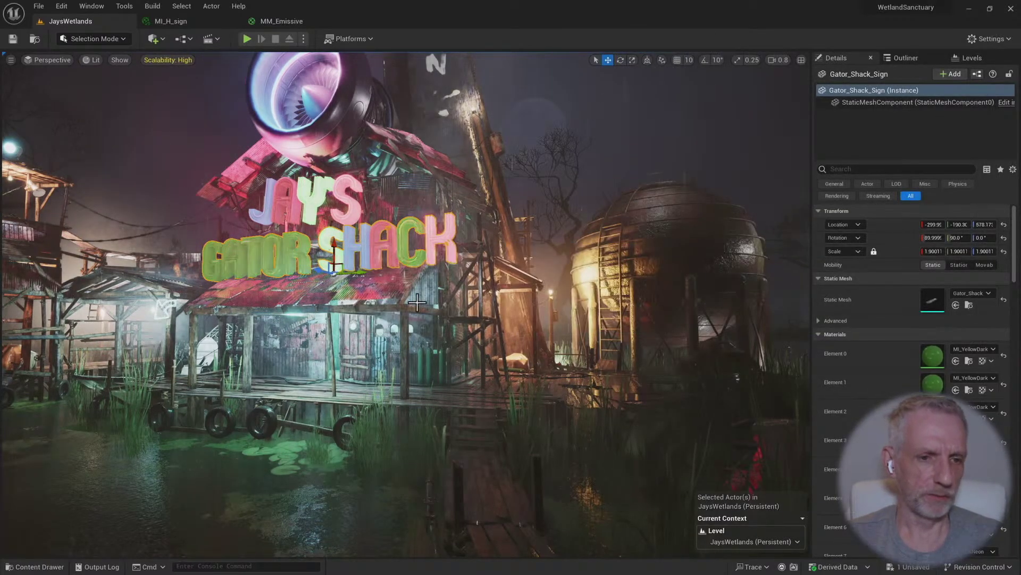
Reopen MI_YellowDark from the sign's Element 8 material slot and arrange its window as a taller panel clear of the sign
{"action": "scroll", "coordinate": [878, 426], "scroll_direction": "down", "scroll_amount": 3}
{"action": "scroll", "coordinate": [933, 429], "scroll_direction": "down", "scroll_amount": 2}
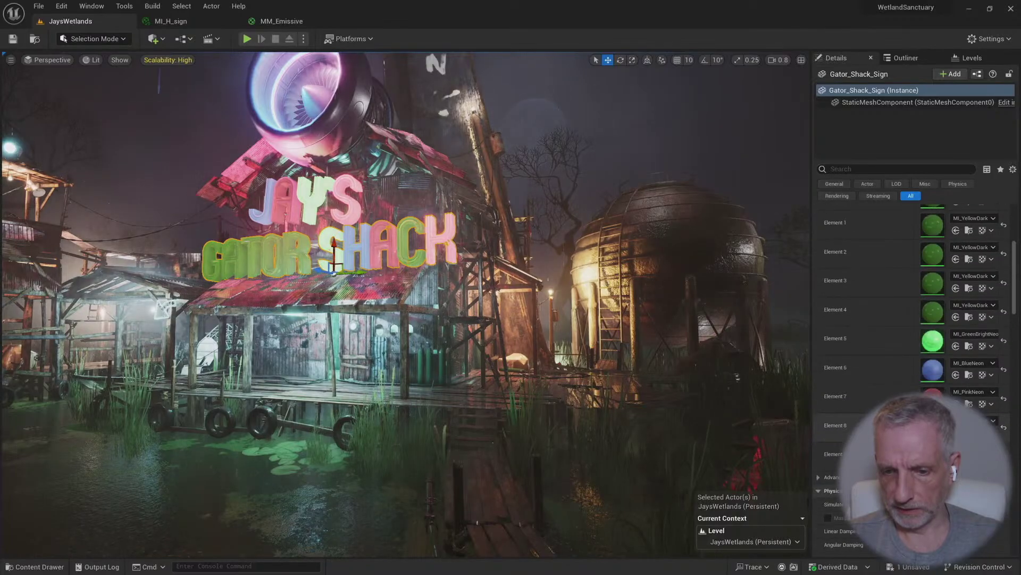
{"action": "double_click", "coordinate": [932, 427]}
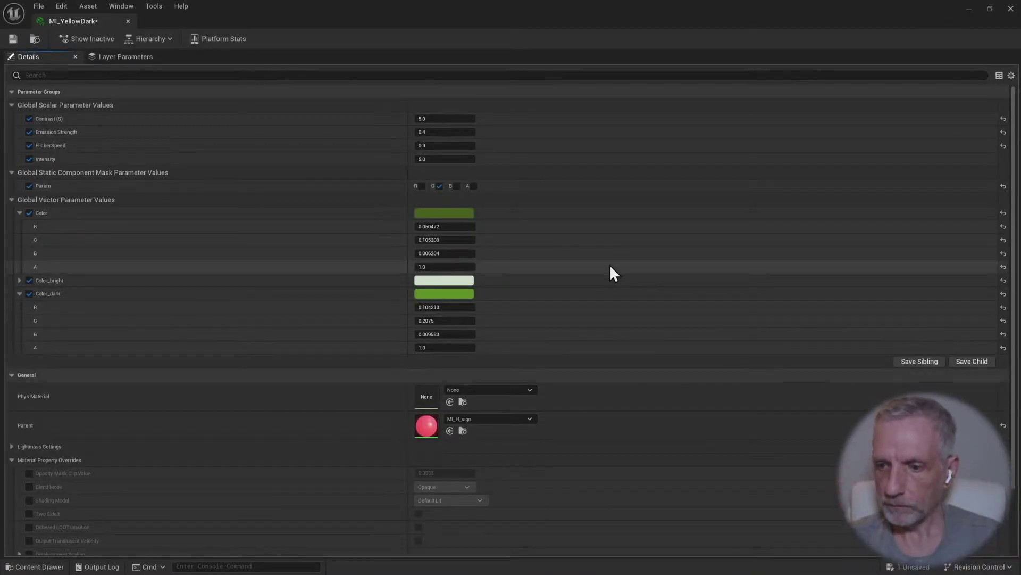
{"action": "double_click", "coordinate": [343, 6]}
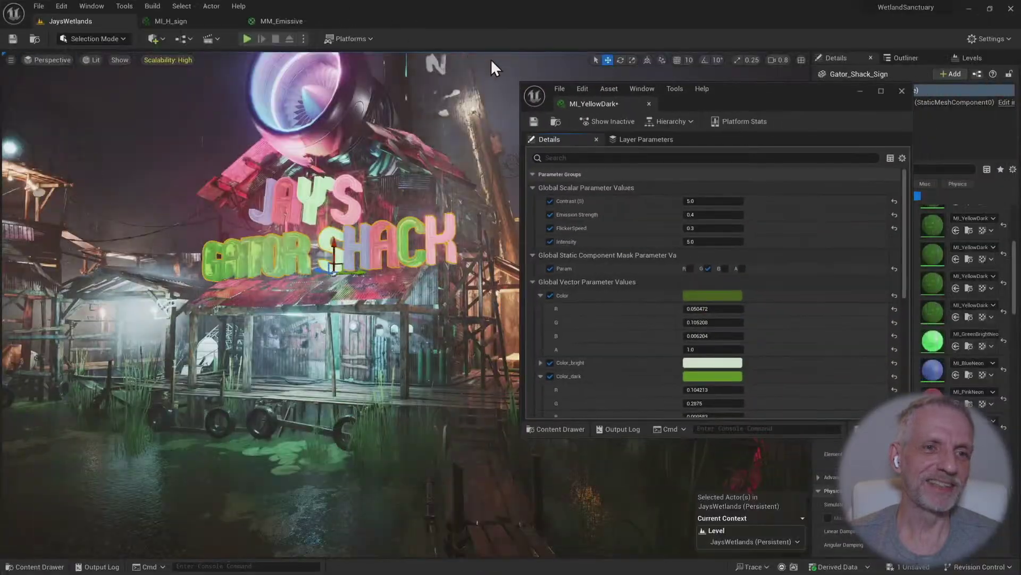
{"action": "left_click_drag", "start_coordinate": [755, 100], "coordinate": [787, 56]}
{"action": "left_click_drag", "start_coordinate": [830, 30], "coordinate": [863, 26]}
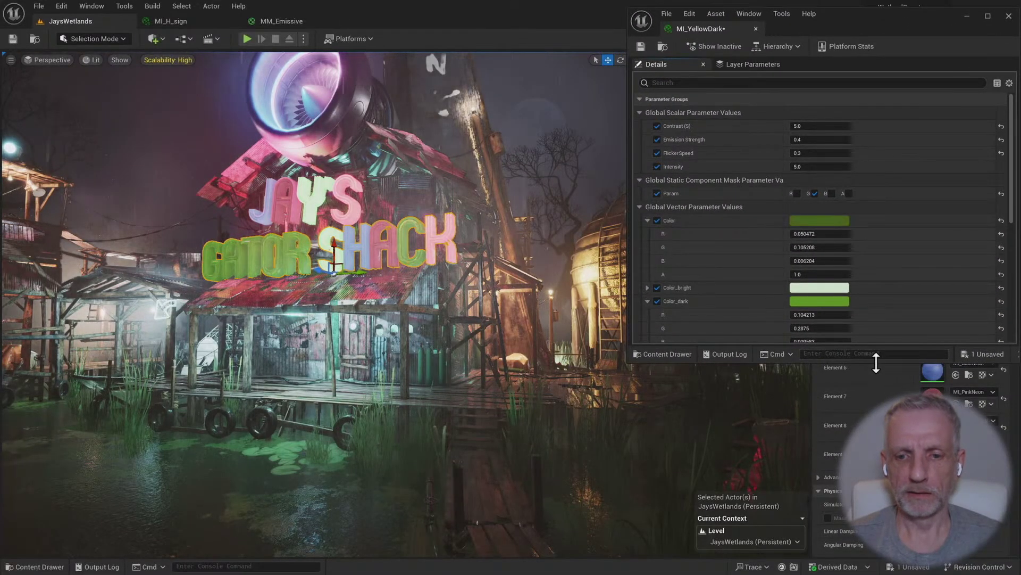
{"action": "left_click_drag", "start_coordinate": [876, 360], "coordinate": [876, 516]}
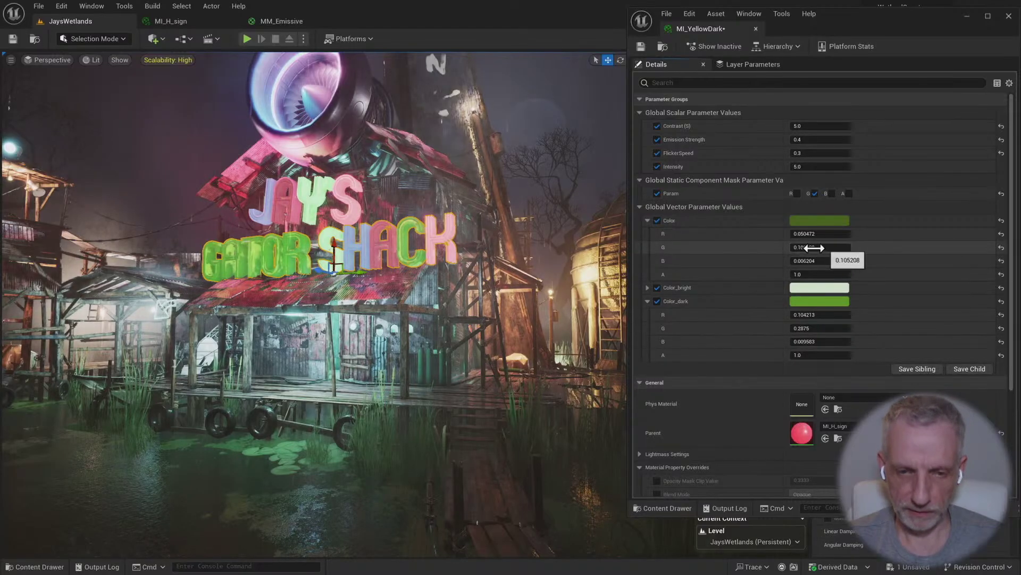
Collapse the Color and Color_dark components and shift Color to a muted yellow-olive with R 0.105208, G 0.100199 and B 0.030374
{"action": "left_click", "coordinate": [647, 220]}
{"action": "left_click", "coordinate": [648, 247]}
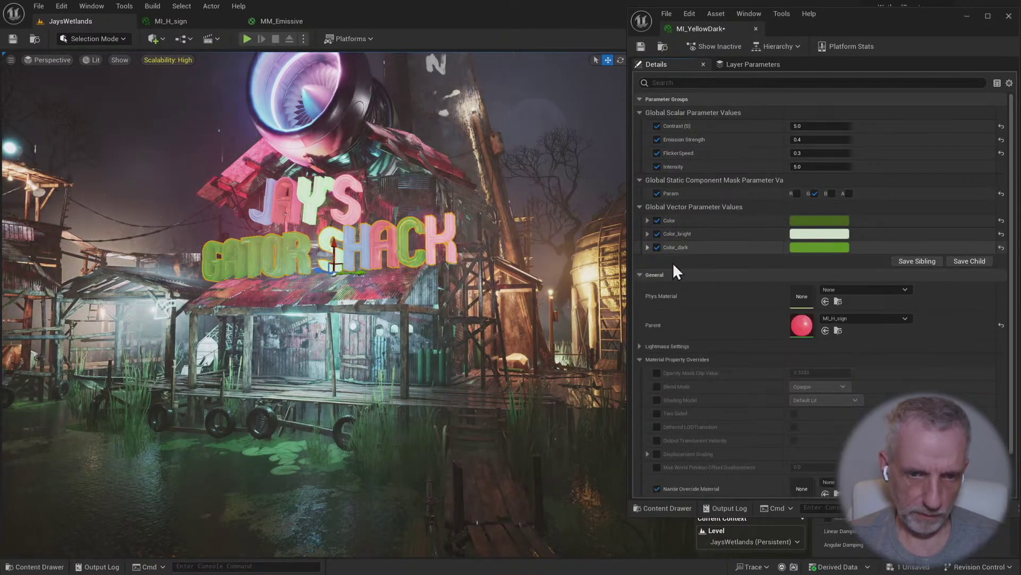
{"action": "left_click", "coordinate": [833, 219]}
{"action": "left_click", "coordinate": [684, 330]}
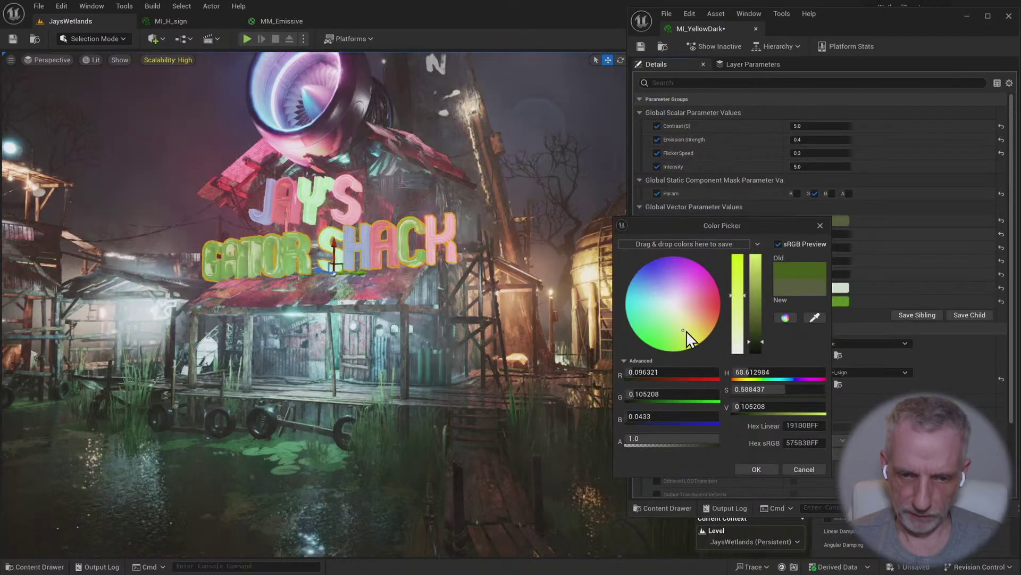
{"action": "left_click", "coordinate": [761, 468]}
Try a light yellow for Color_bright in MI_YellowDark, with R 0.790833, G 0.871875 and B 0.229283
{"action": "left_click", "coordinate": [818, 288]}
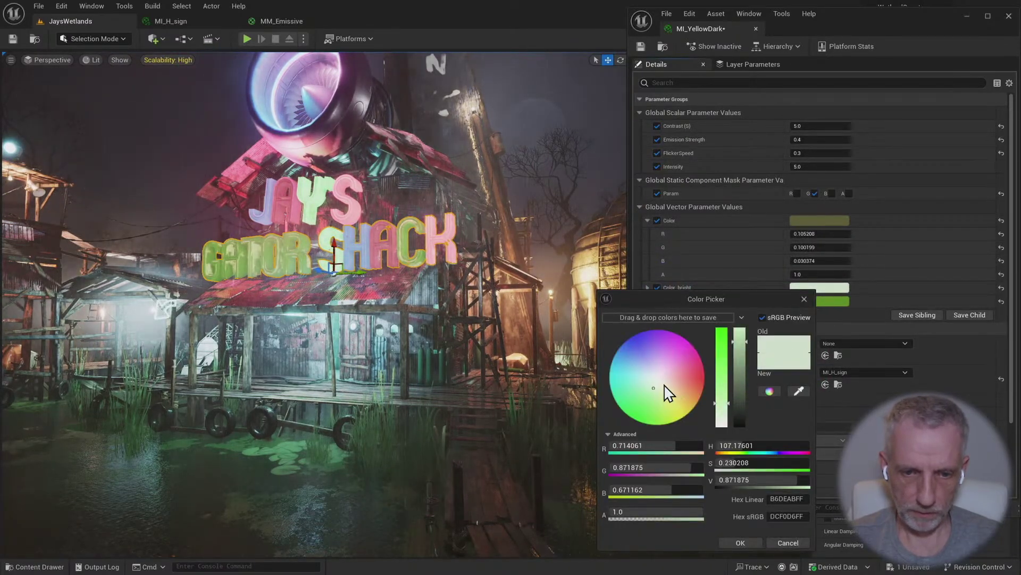
{"action": "left_click", "coordinate": [669, 407]}
{"action": "left_click_drag", "start_coordinate": [669, 408], "coordinate": [671, 410]}
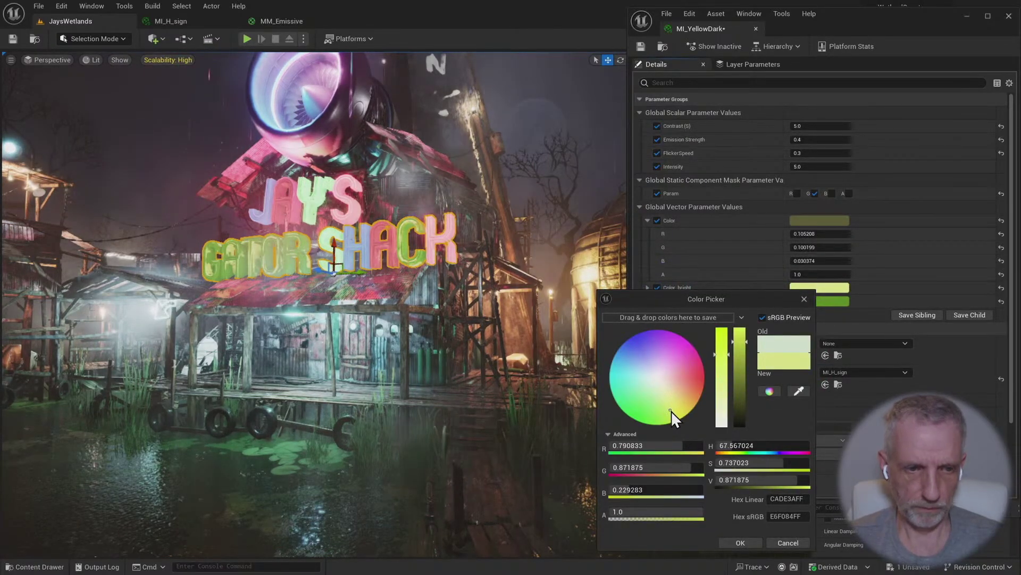
{"action": "left_click", "coordinate": [740, 543]}
{"action": "left_click", "coordinate": [812, 301]}
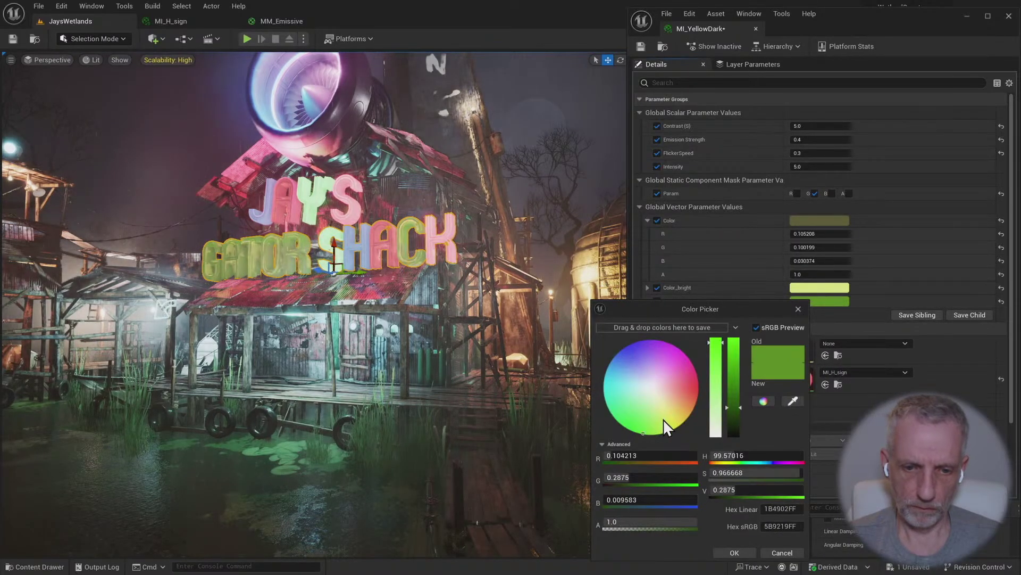
{"action": "left_click_drag", "start_coordinate": [666, 424], "coordinate": [669, 415]}
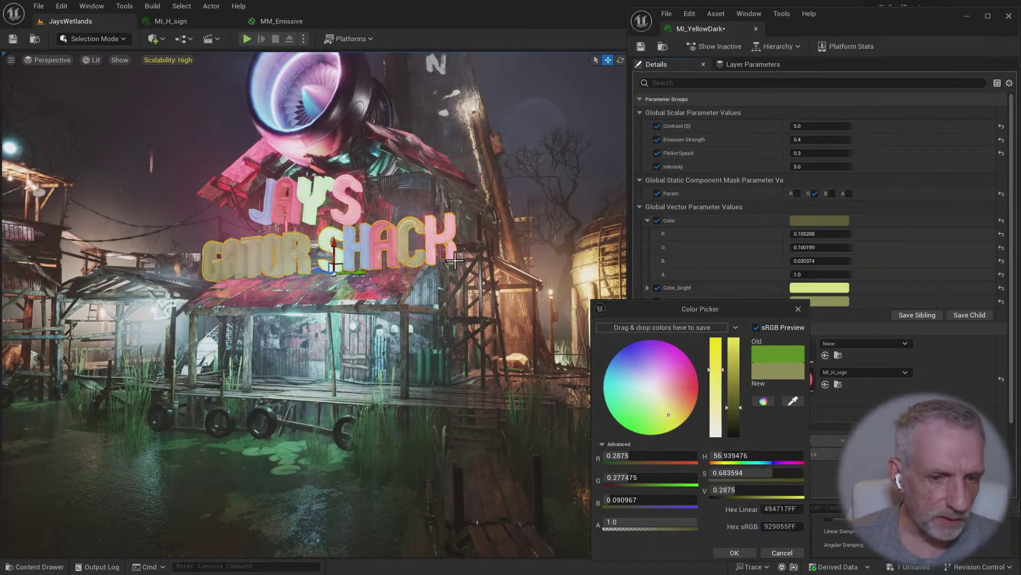
{"action": "left_click", "coordinate": [782, 553]}
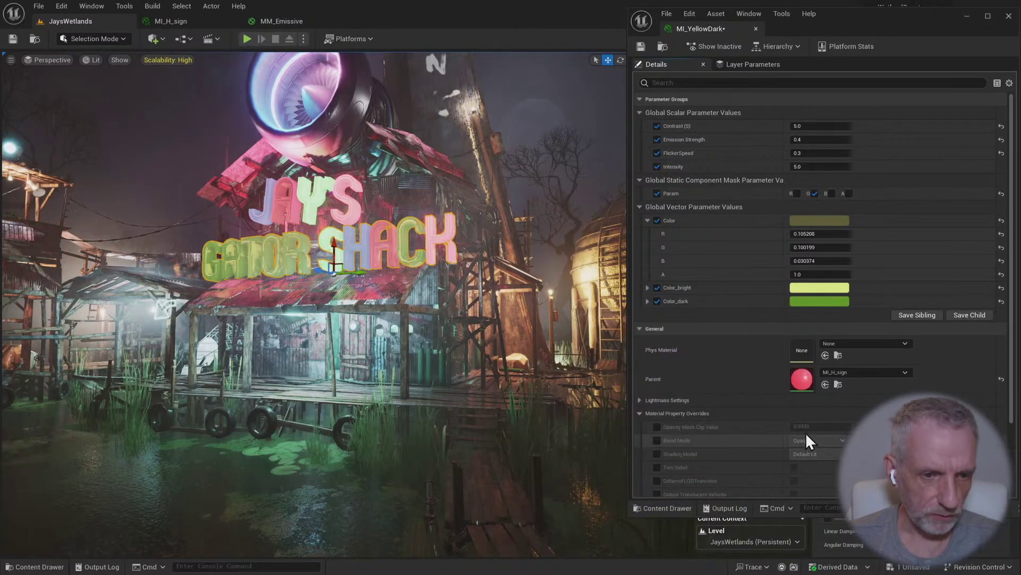
Undo the yellow changes to Color and Color_bright in MI_YellowDark and close its window
{"action": "key", "text": "ctrl+z"}
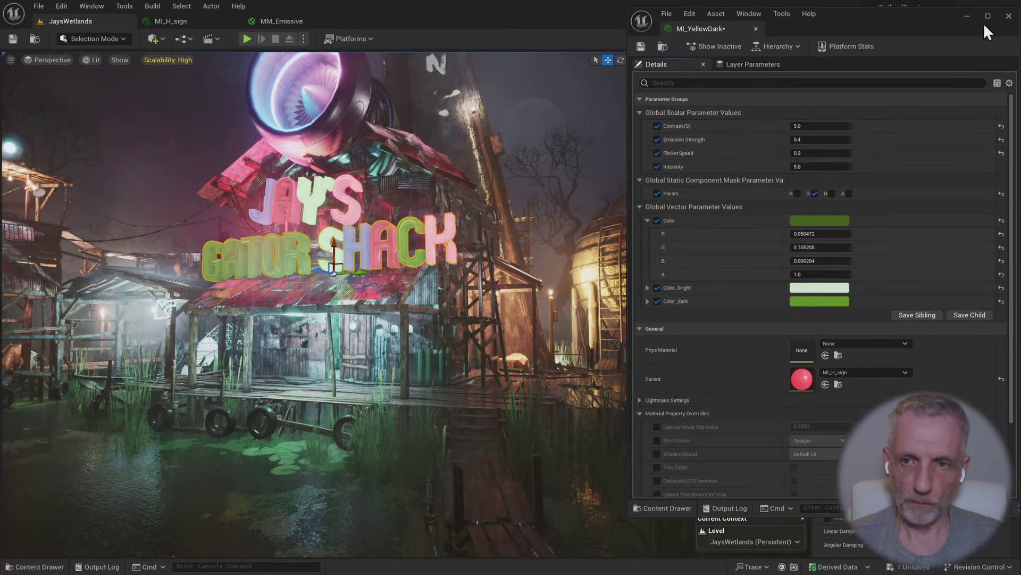
{"action": "left_click", "coordinate": [1009, 17]}
Look over the material instances in the Materials folder and view the sign in the level from different angles
{"action": "key", "text": "ctrl+space"}
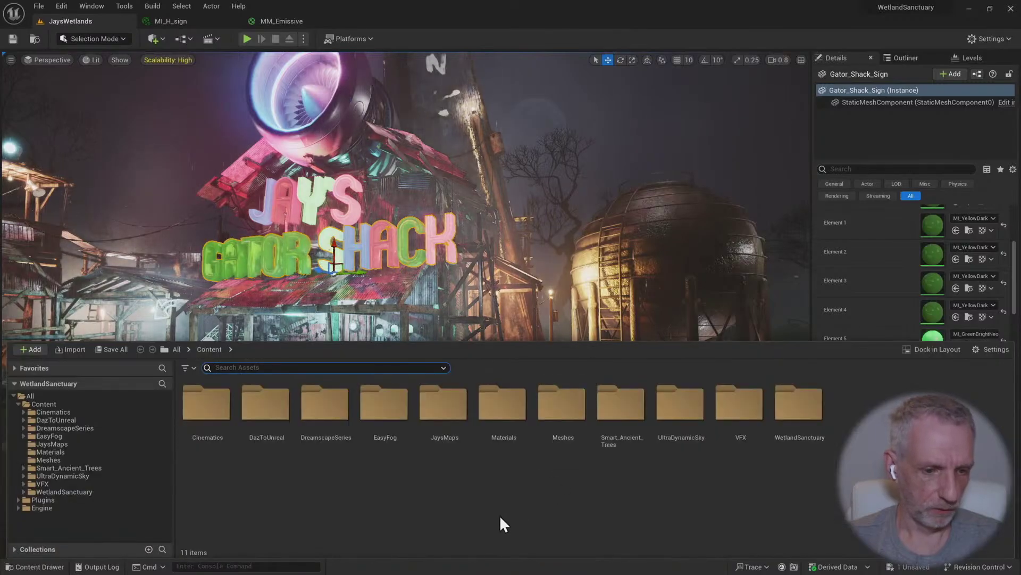
{"action": "left_click", "coordinate": [79, 451]}
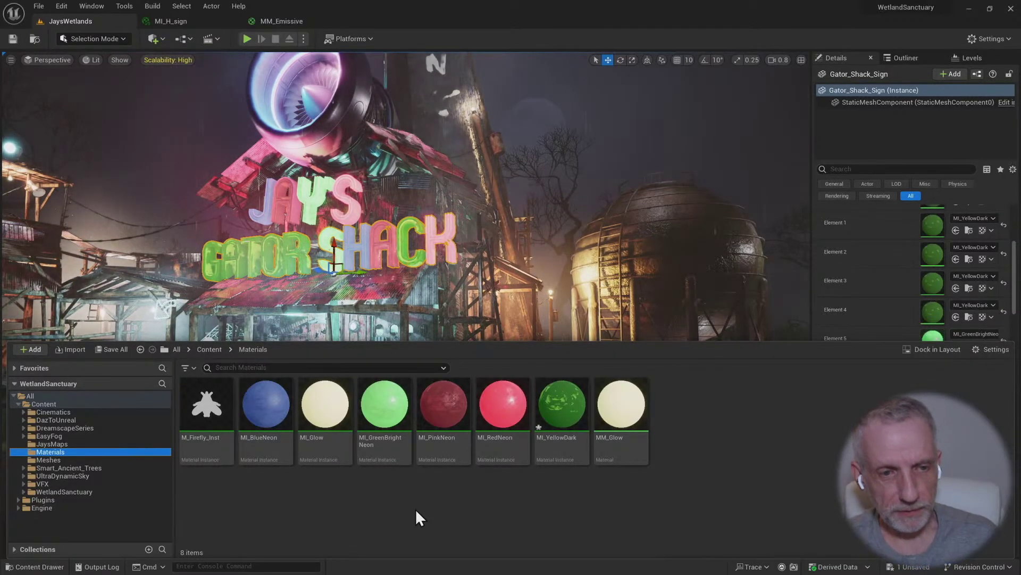
{"action": "key", "text": "ctrl+space"}
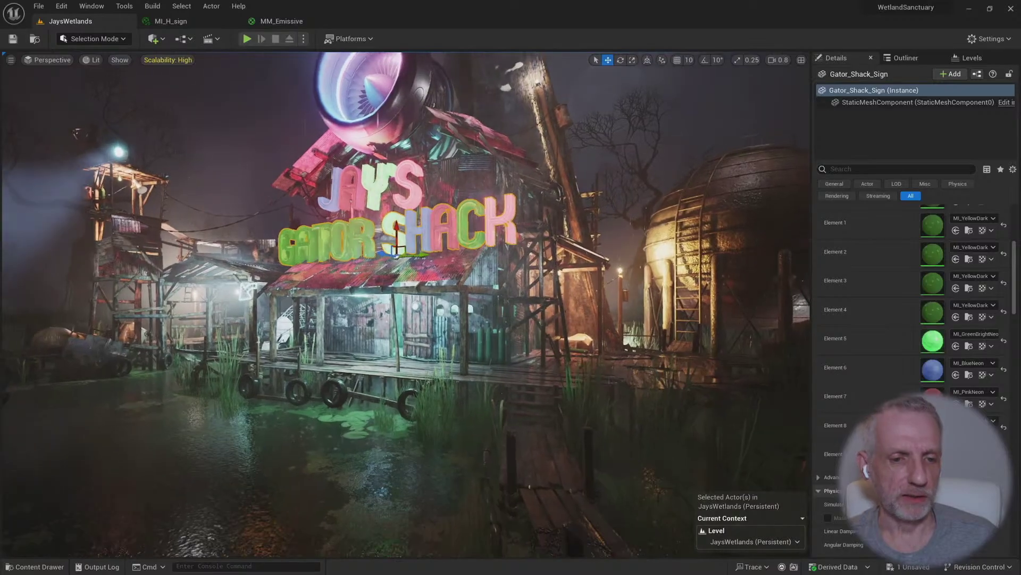
{"action": "key", "text": "w"}
{"action": "right_click_drag", "start_coordinate": [406, 303], "coordinate": [416, 267]}
{"action": "key", "text": "a"}
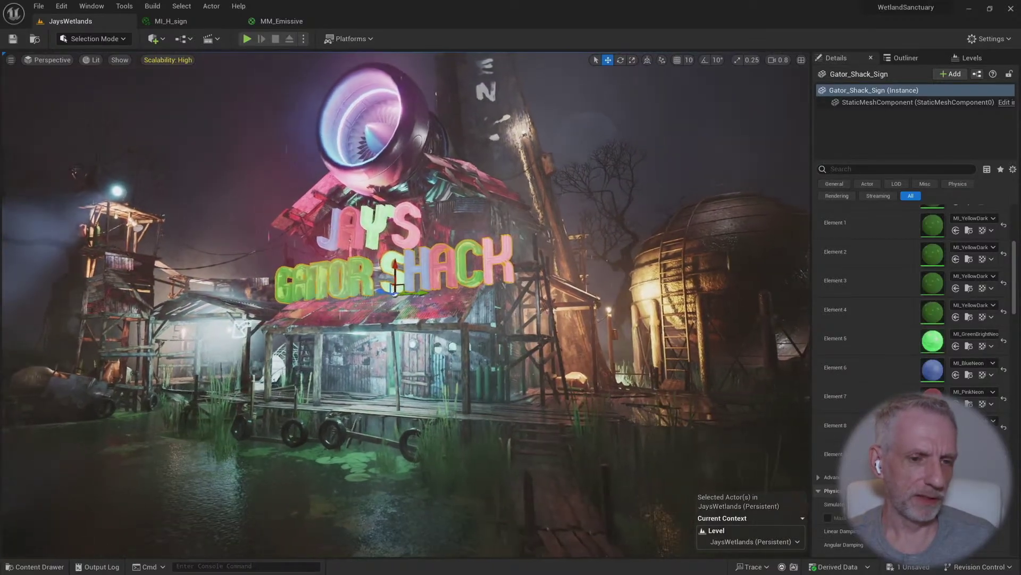
{"action": "right_click_drag", "start_coordinate": [407, 305], "coordinate": [413, 292]}
{"action": "key", "text": "w"}
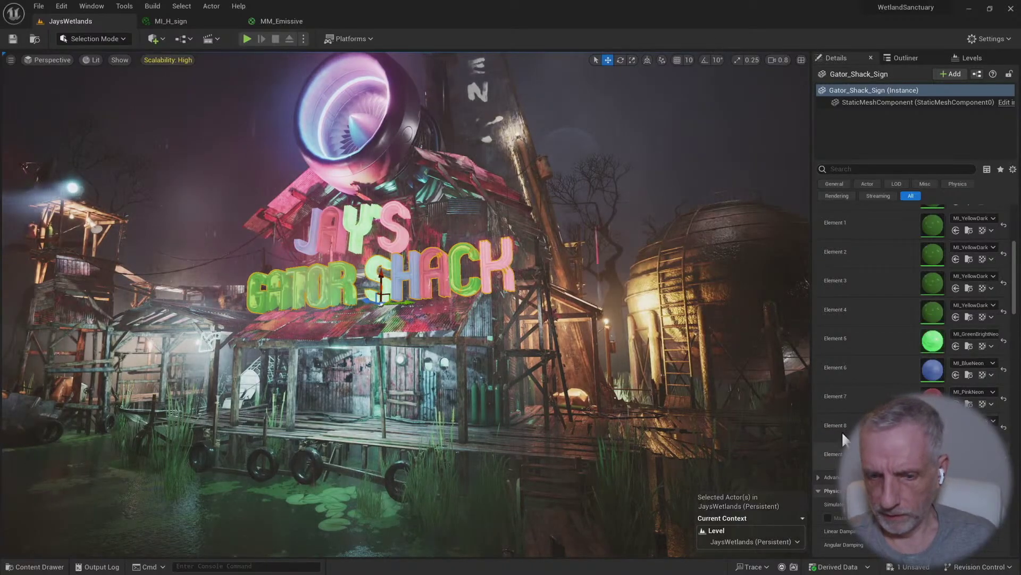
Duplicate MI_PinkNeon in the Materials folder and name the copy MI_YellowNeon
{"action": "key", "text": "ctrl+space"}
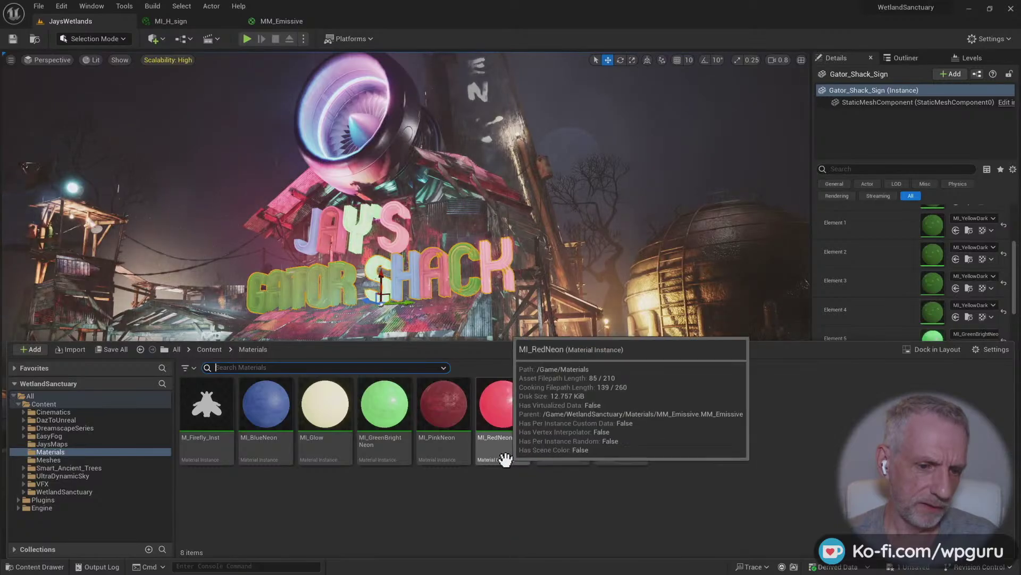
{"action": "left_click", "coordinate": [452, 405]}
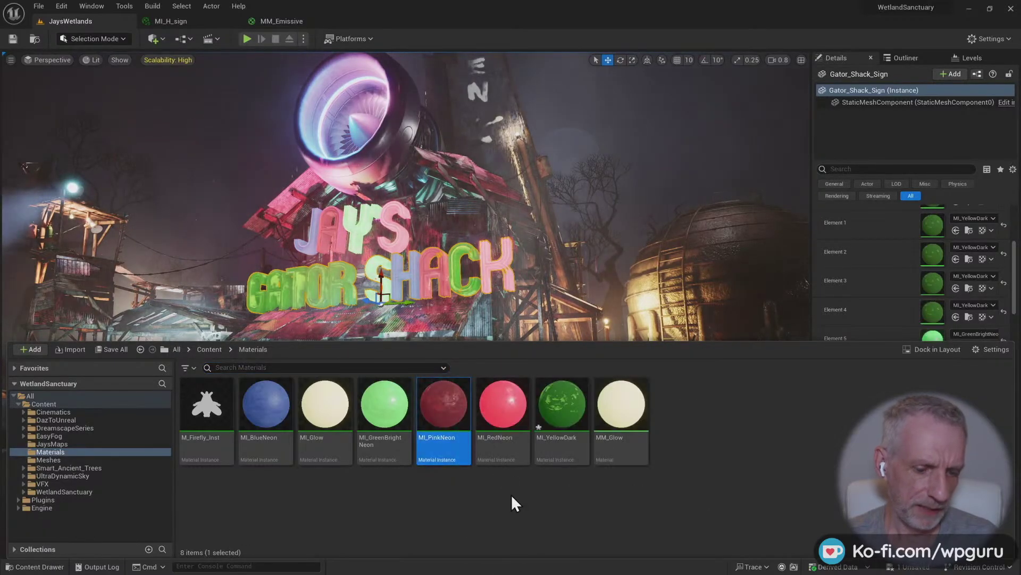
{"action": "key", "text": "ctrl+d"}
{"action": "key", "text": "BackSpace"}
{"action": "key", "text": "BackSpace"}
{"action": "key", "text": "BackSpace"}
{"action": "key", "text": "BackSpace"}
{"action": "key", "text": "BackSpace"}
{"action": "key", "text": "BackSpace"}
{"action": "key", "text": "BackSpace"}
{"action": "key", "text": "BackSpace"}
{"action": "key", "text": "BackSpace"}
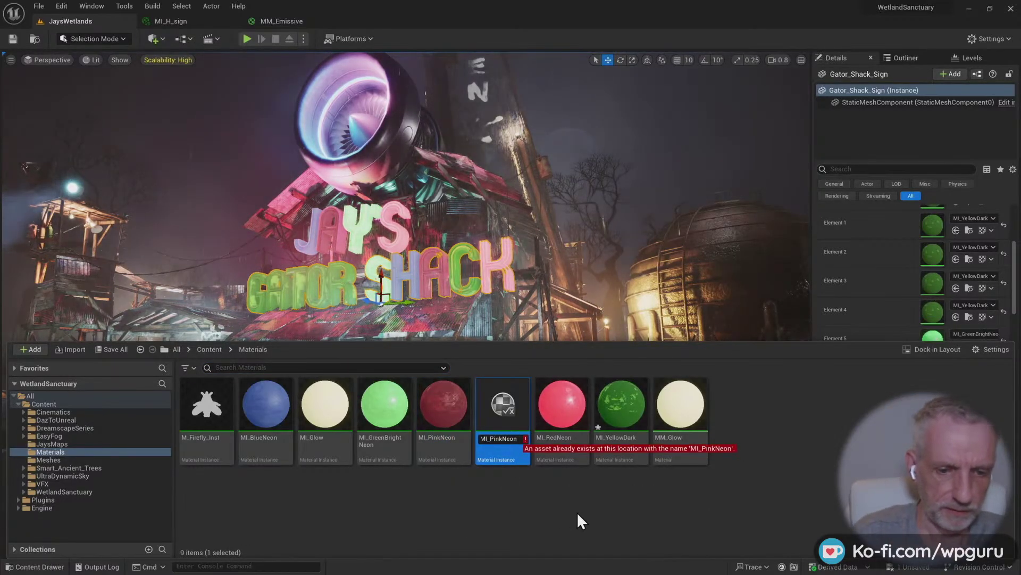
{"action": "type", "text": "Y"}
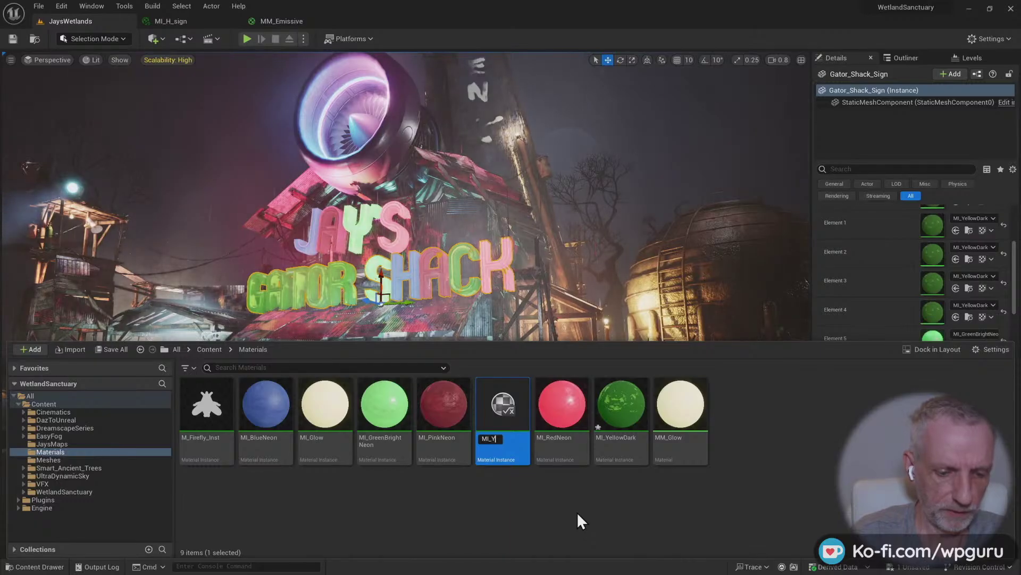
{"action": "type", "text": "ellowNeon"}
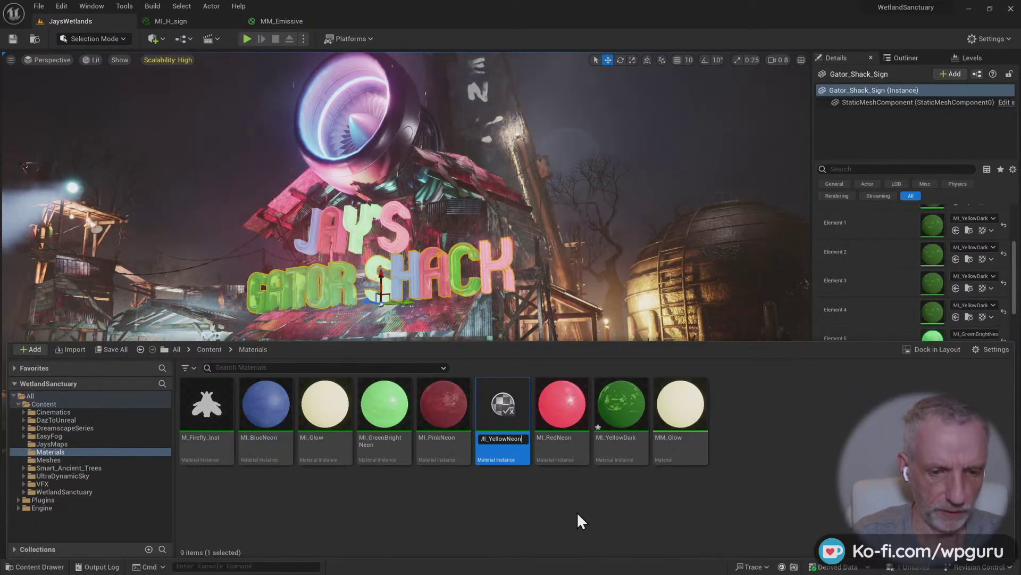
{"action": "key", "text": "Return"}
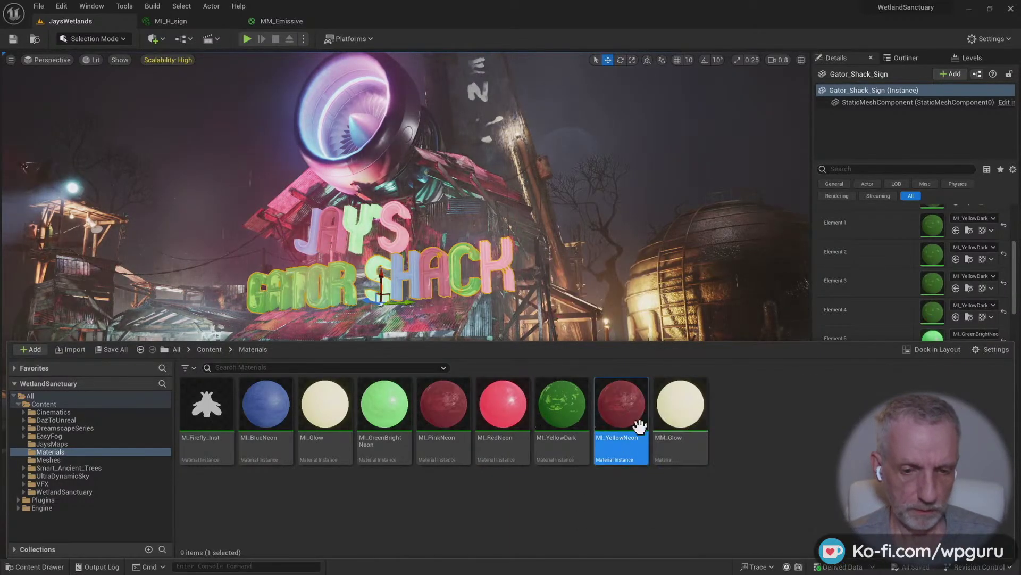
Assign MI_YellowNeon to the Gator Shack sign's Element 8 material slot and open the instance for editing
{"action": "key", "text": "ctrl+space"}
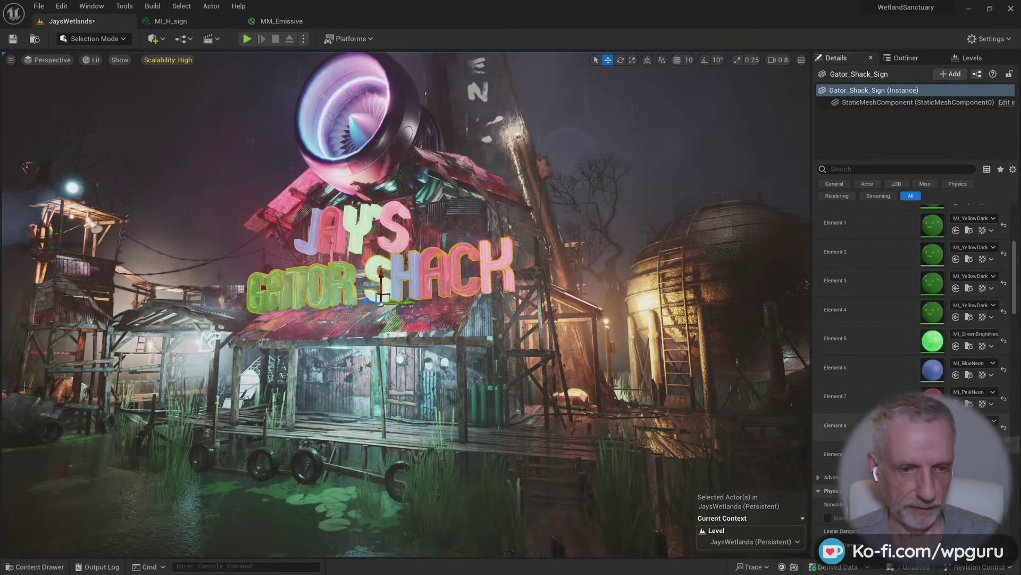
{"action": "key", "text": "ctrl+space"}
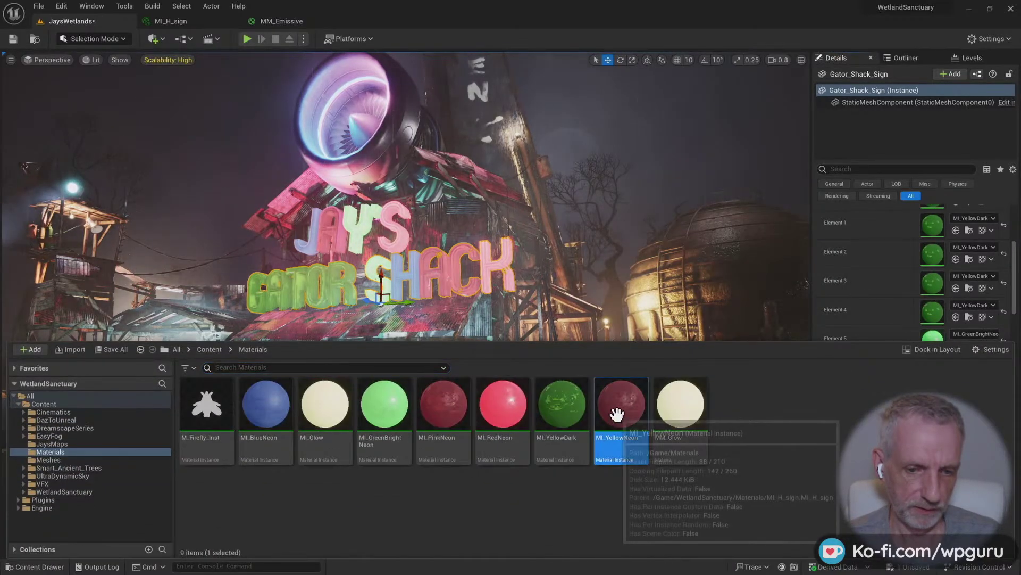
{"action": "double_click", "coordinate": [618, 414]}
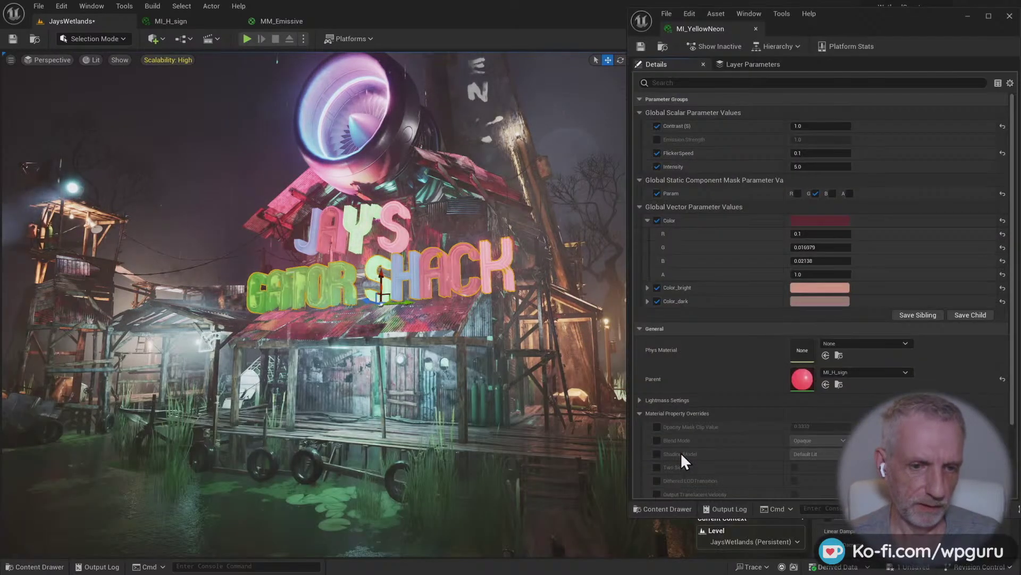
Set MI_YellowNeon's Emission Strength to 0.6 and its Color to olive yellow with R 0.1, G 0.096756 and B 0.021226
{"action": "left_click", "coordinate": [820, 221]}
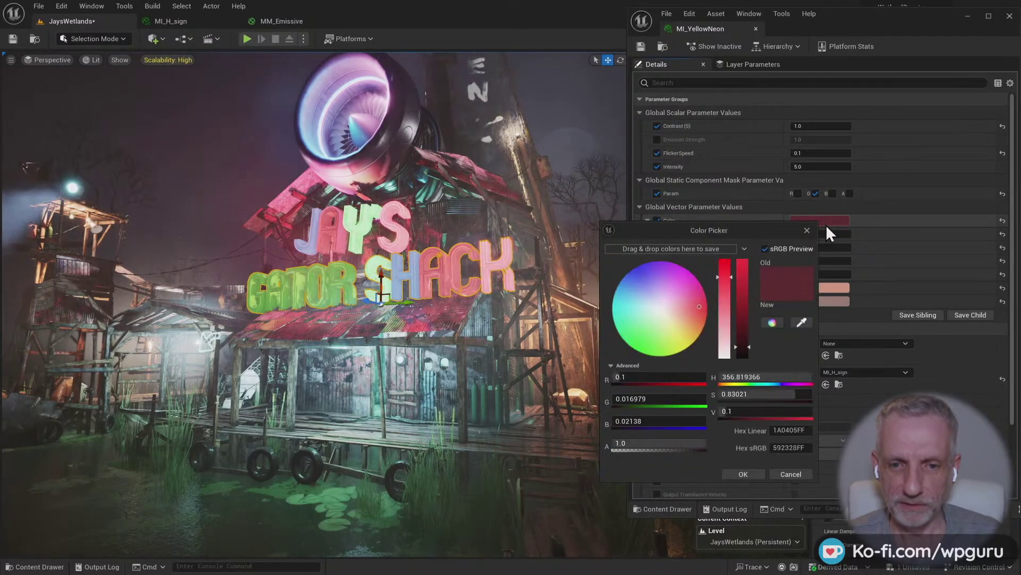
{"action": "left_click", "coordinate": [791, 473]}
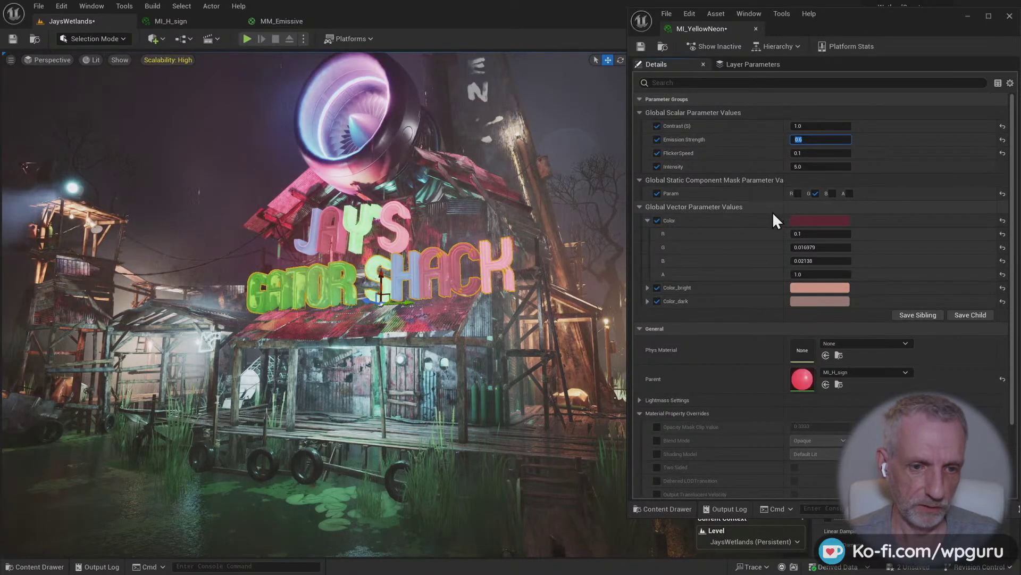
{"action": "left_click", "coordinate": [819, 221]}
{"action": "left_click_drag", "start_coordinate": [691, 335], "coordinate": [676, 344]}
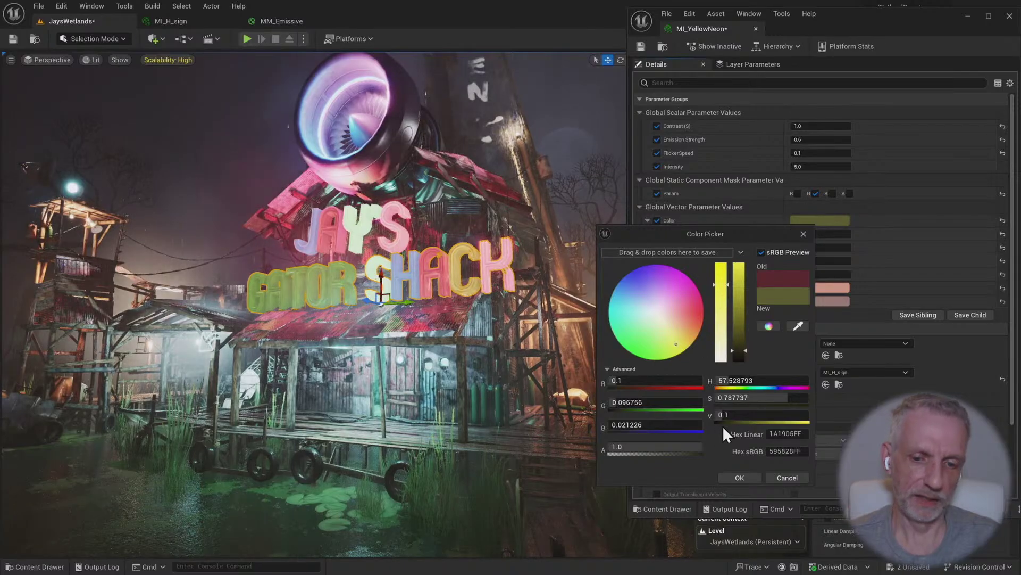
{"action": "left_click", "coordinate": [739, 477]}
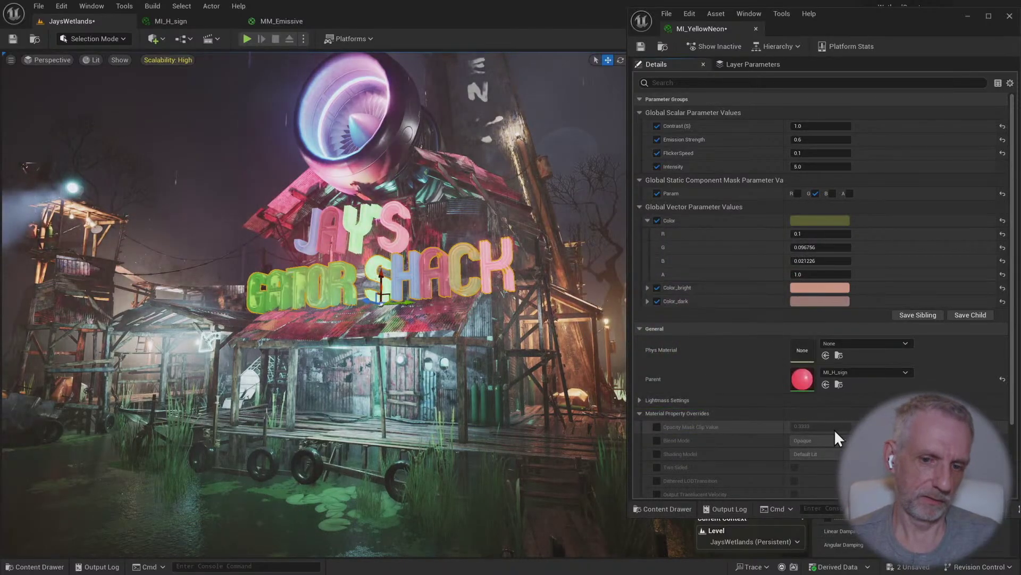
Set Color_bright to R 0.695833, G 0.588495, B 0.172474 and Color_dark to R 0.333333, G 0.276035, B 0.096641
{"action": "left_click", "coordinate": [820, 287]}
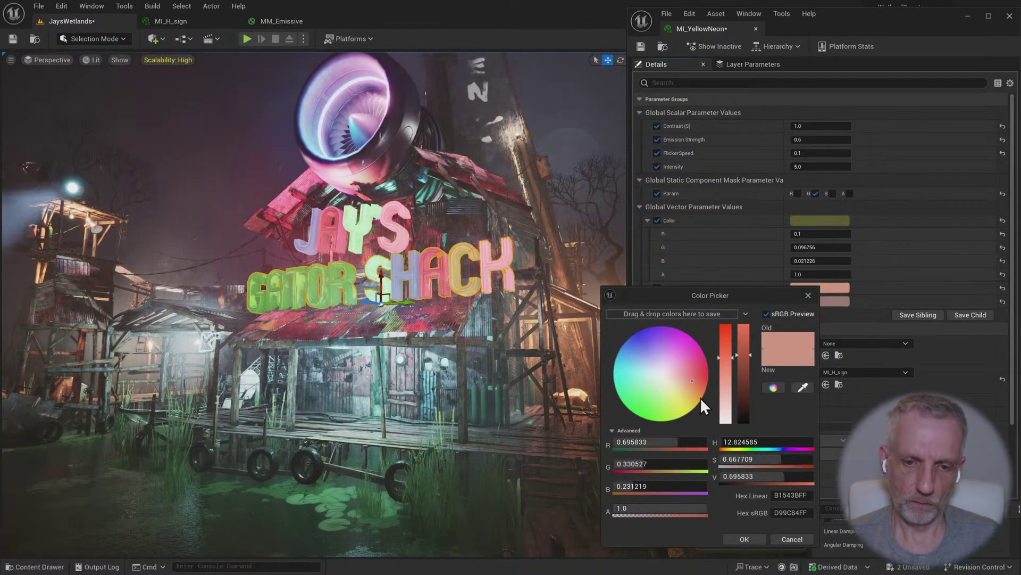
{"action": "mouse_move", "coordinate": [700, 397]}
{"action": "left_mouse_down"}
{"action": "mouse_move", "coordinate": [688, 388]}
{"action": "mouse_move", "coordinate": [686, 402]}
{"action": "left_mouse_up"}
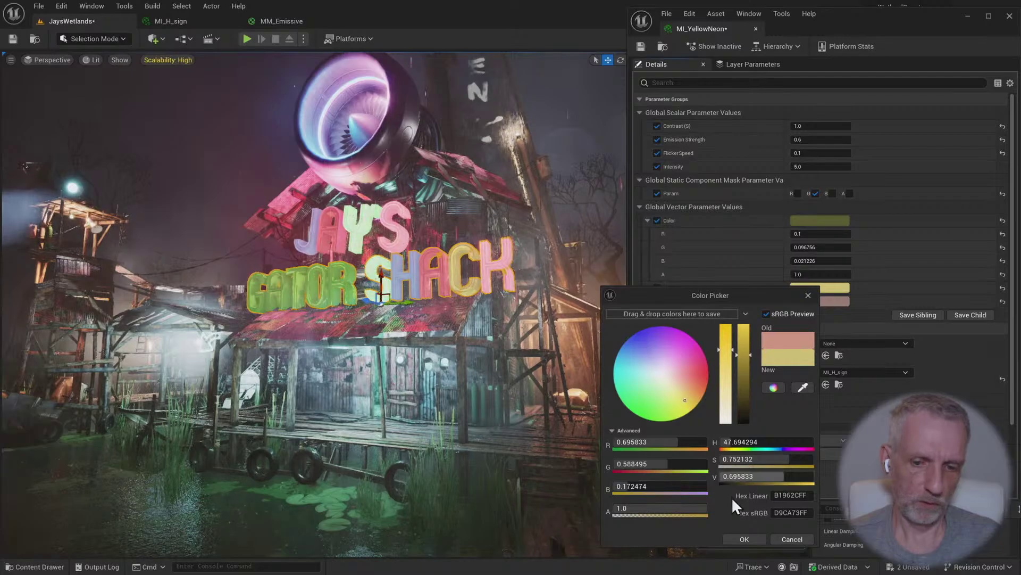
{"action": "left_click", "coordinate": [741, 538]}
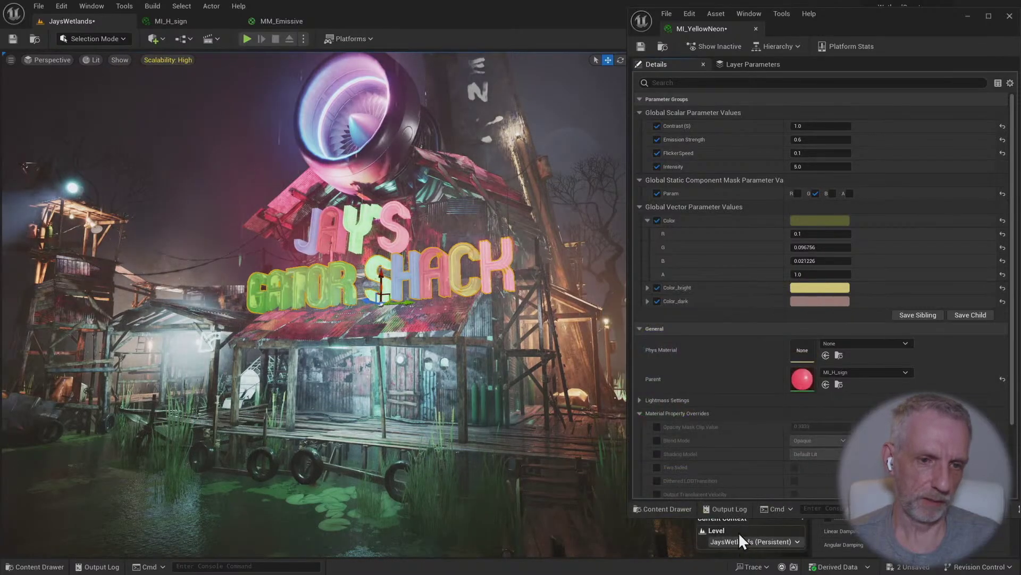
{"action": "left_click", "coordinate": [819, 301]}
{"action": "left_click_drag", "start_coordinate": [688, 407], "coordinate": [685, 414]}
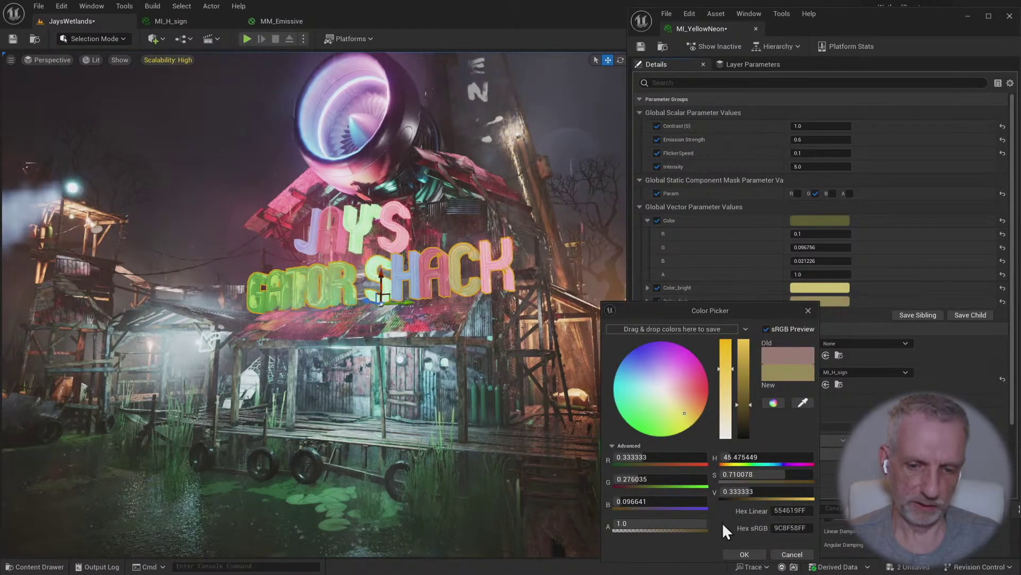
{"action": "left_click", "coordinate": [737, 553]}
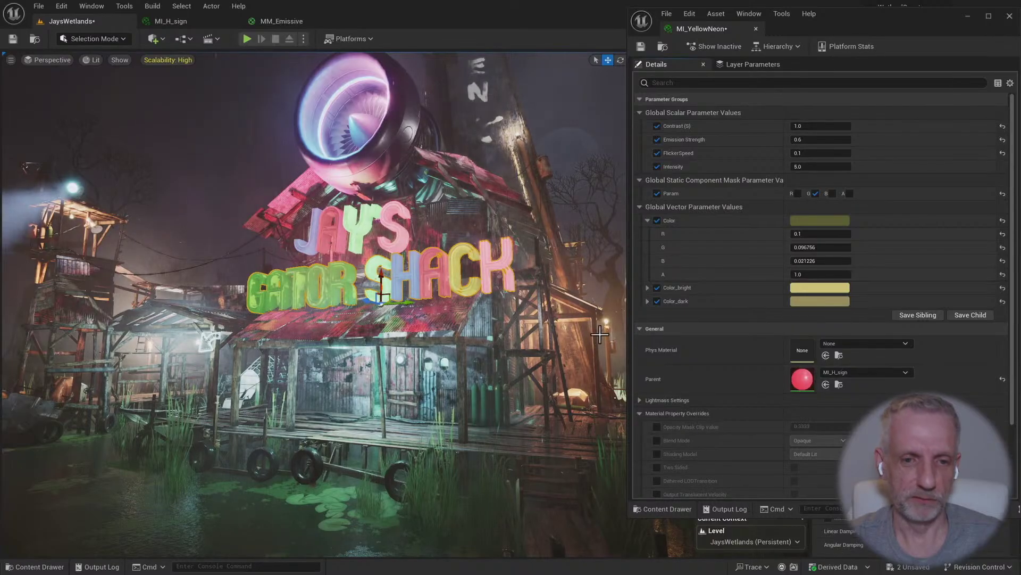
Check the yellow letter on the sign closer up, save the changes and close the MI_YellowNeon window
{"action": "mouse_move", "coordinate": [631, 329]}
{"action": "left_mouse_down"}
{"action": "mouse_move", "coordinate": [645, 329]}
{"action": "mouse_move", "coordinate": [633, 330]}
{"action": "left_mouse_up"}
{"action": "key", "text": "w"}
{"action": "right_click_drag", "start_coordinate": [511, 319], "coordinate": [537, 295]}
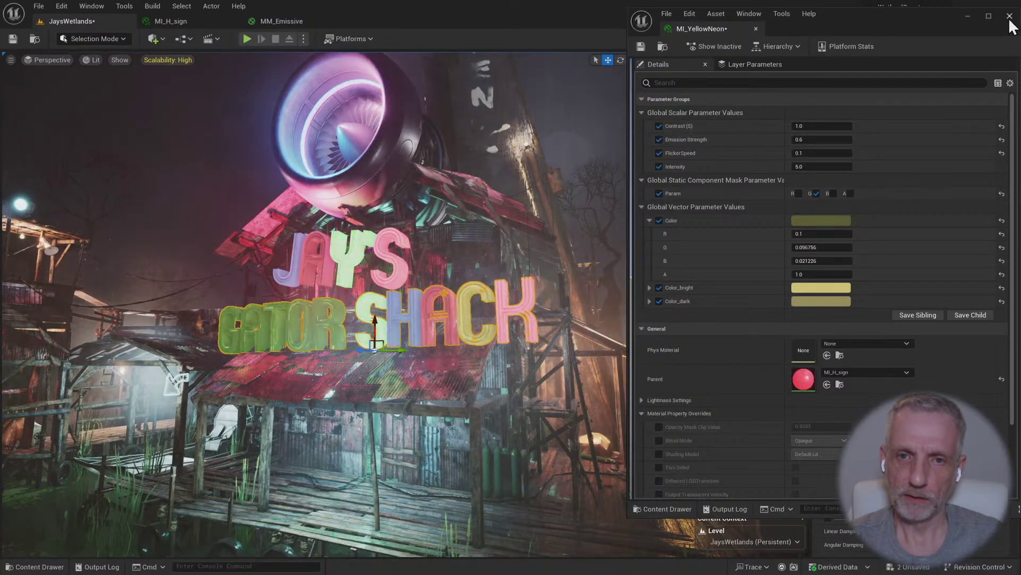
{"action": "key", "text": "ctrl+s"}
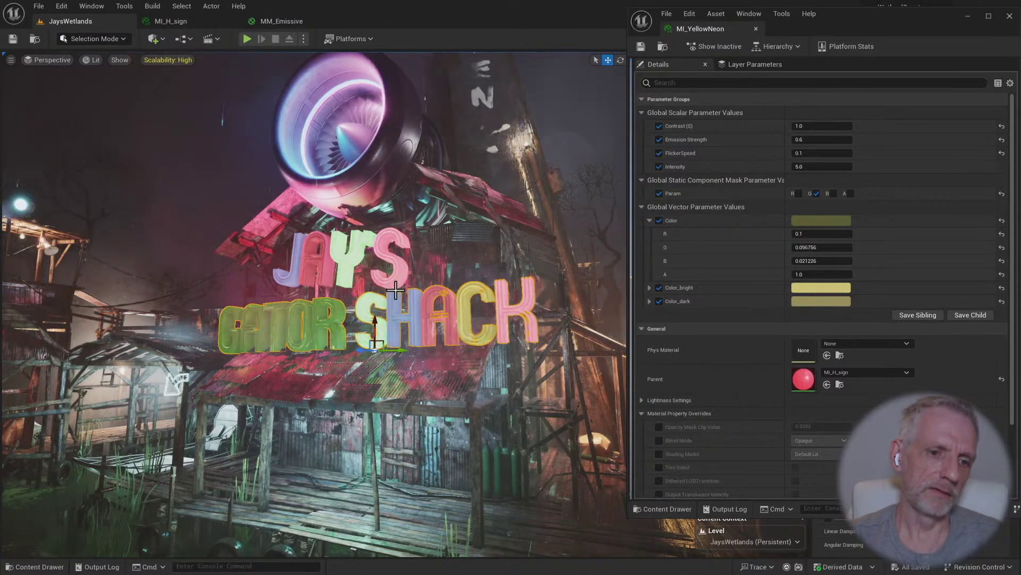
{"action": "left_click", "coordinate": [1009, 16]}
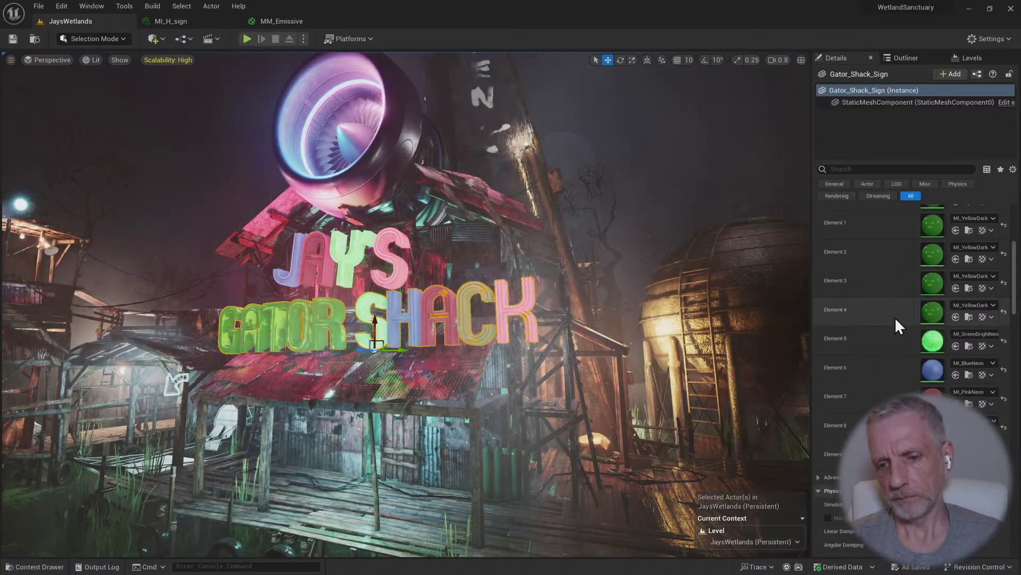
Open MI_RedNeon from the sign's Element 9 slot, enable its Emission Strength override and set it to 0.6
{"action": "scroll", "coordinate": [898, 346], "scroll_direction": "down", "scroll_amount": 2}
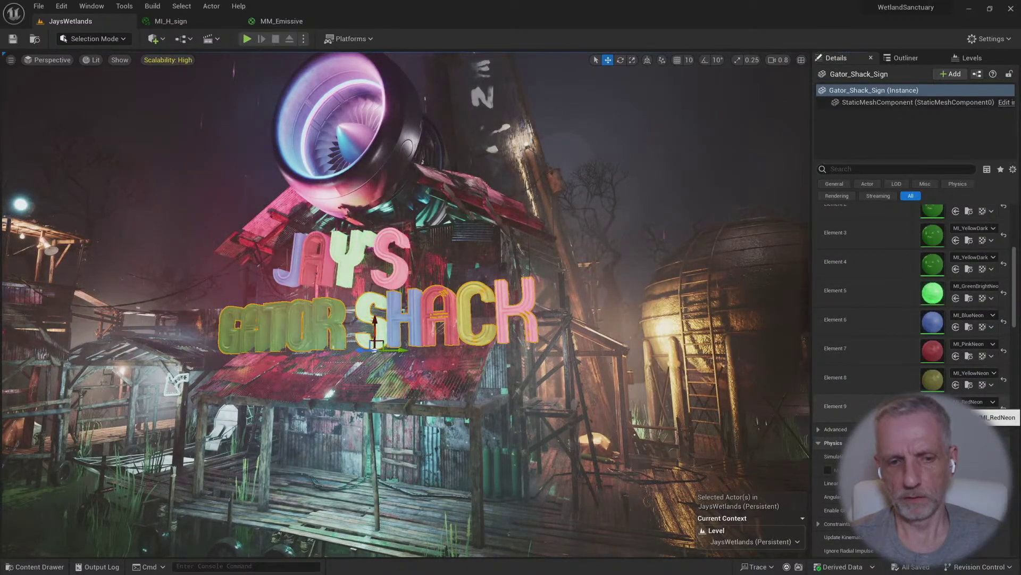
{"action": "double_click", "coordinate": [976, 406]}
{"action": "left_click", "coordinate": [659, 139]}
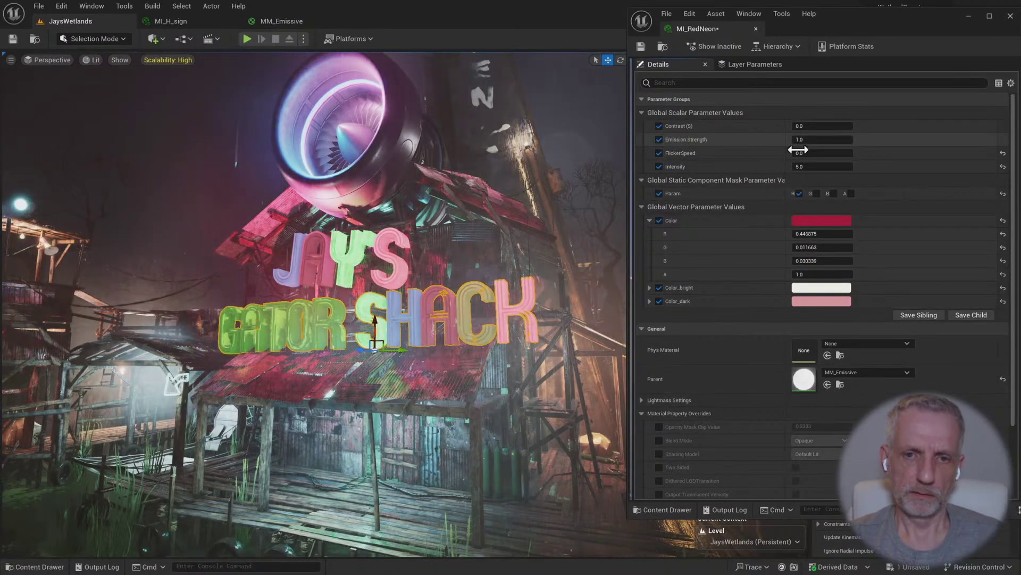
{"action": "left_click", "coordinate": [810, 140]}
{"action": "type", "text": "0.6"}
{"action": "key", "text": "Return"}
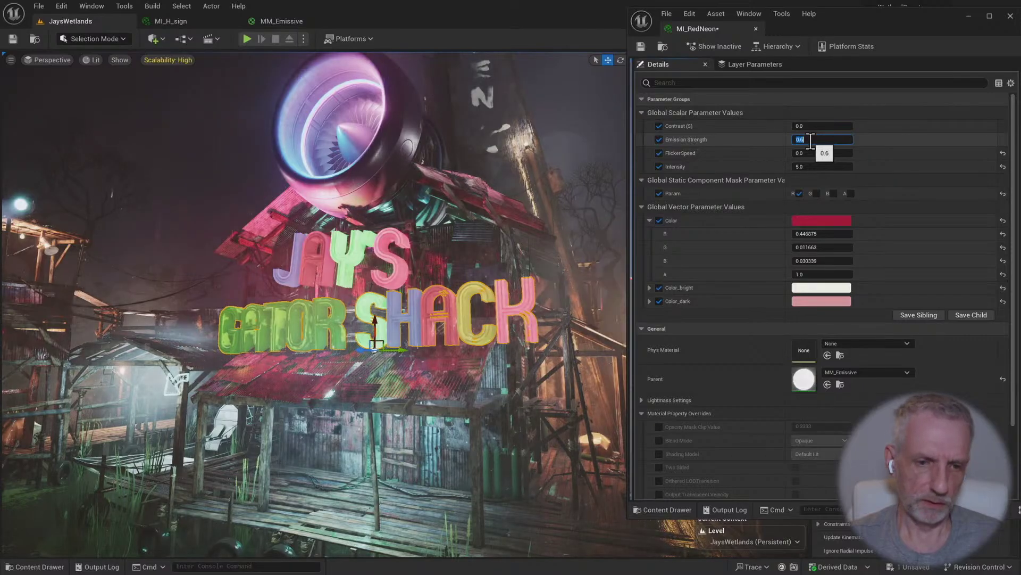
Try an Emission Strength of 0.3 on MI_RedNeon, settle on 0.4 and close its window
{"action": "type", "text": "0.3"}
{"action": "key", "text": "Return"}
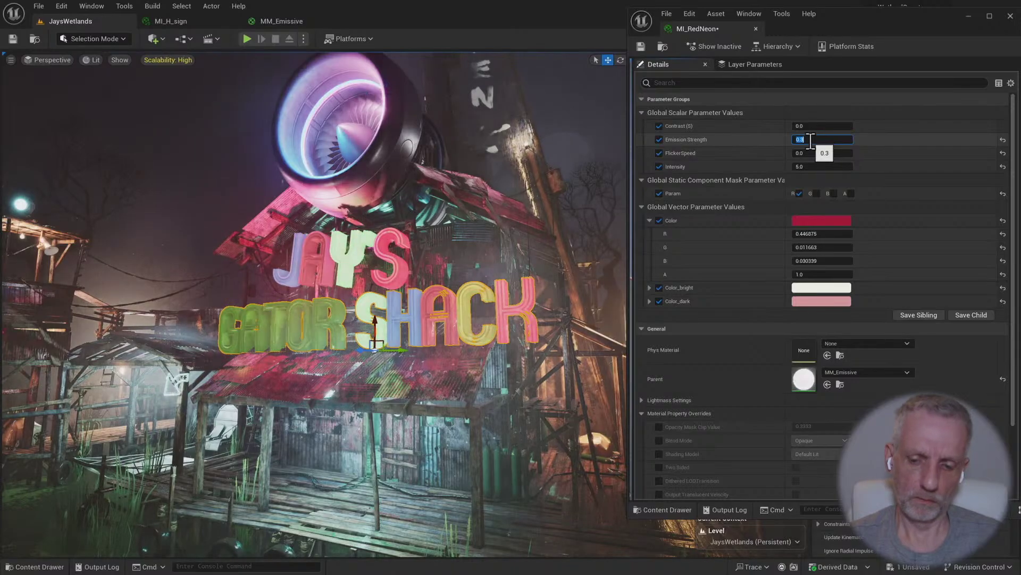
{"action": "type", "text": "4"}
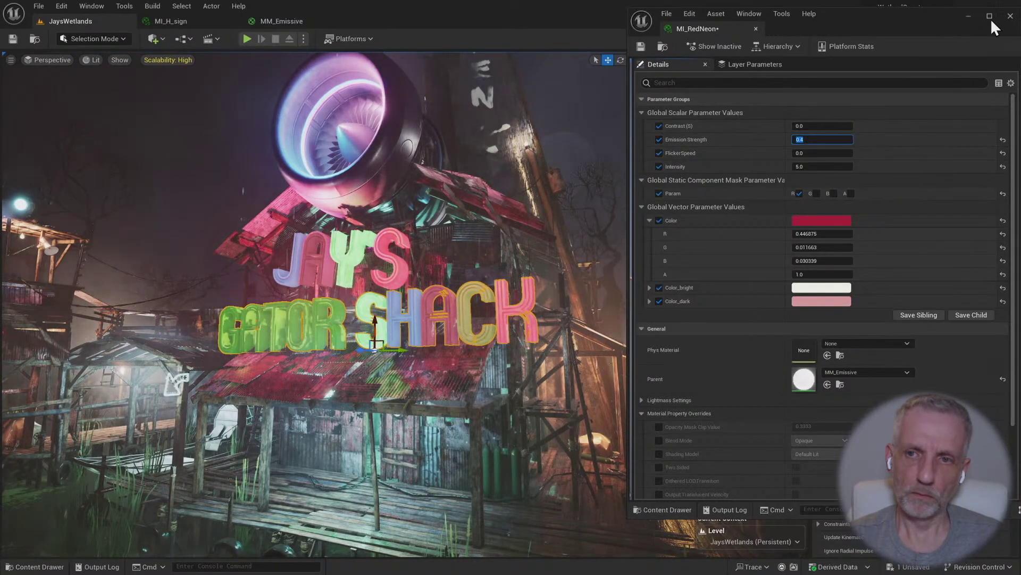
{"action": "left_click", "coordinate": [1011, 16]}
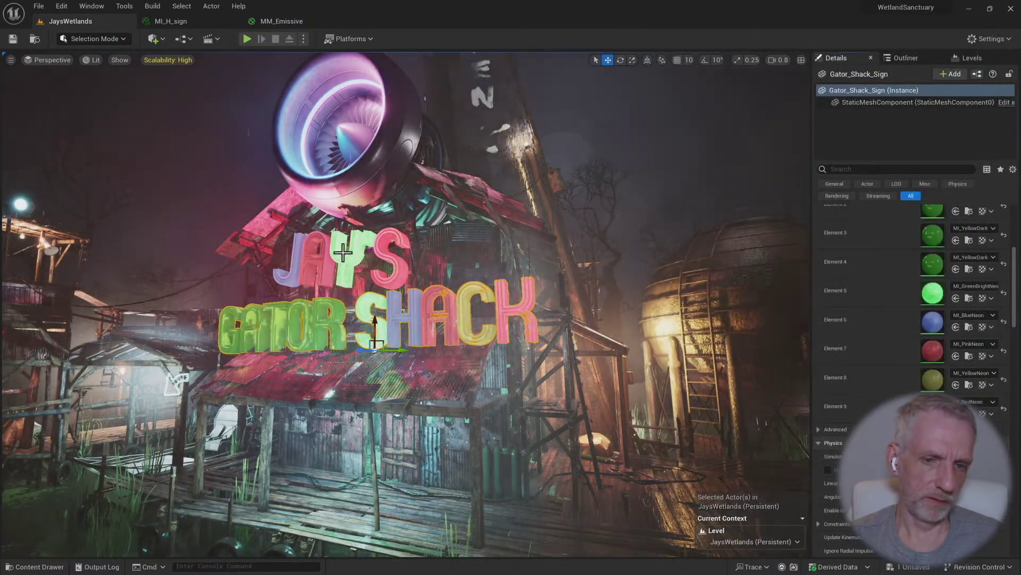
Open MI_GreenBrightNeon from the sign's Element 5 slot, override its Emission Strength with 0.7 and close the window
{"action": "double_click", "coordinate": [929, 292]}
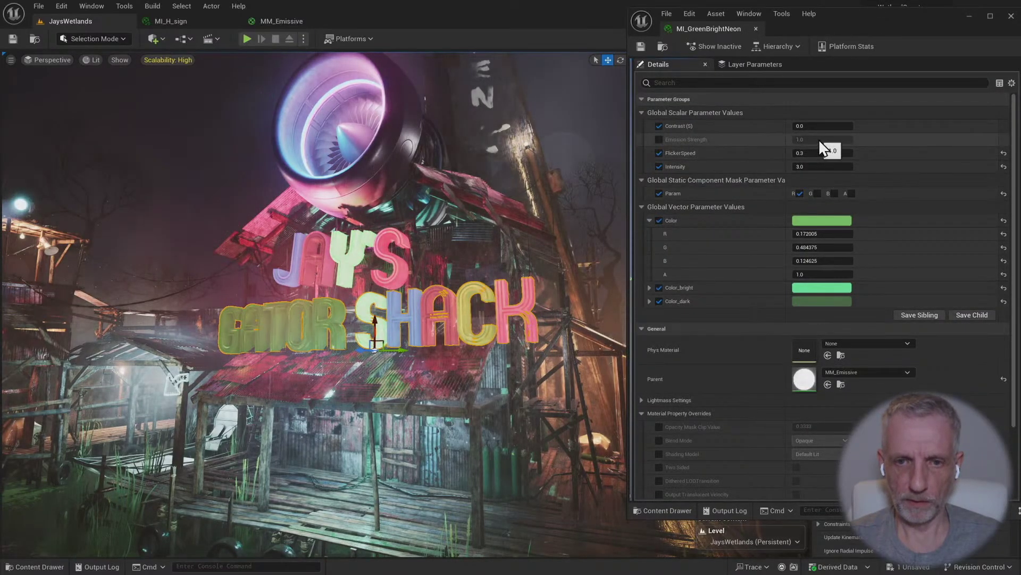
{"action": "left_click", "coordinate": [659, 139]}
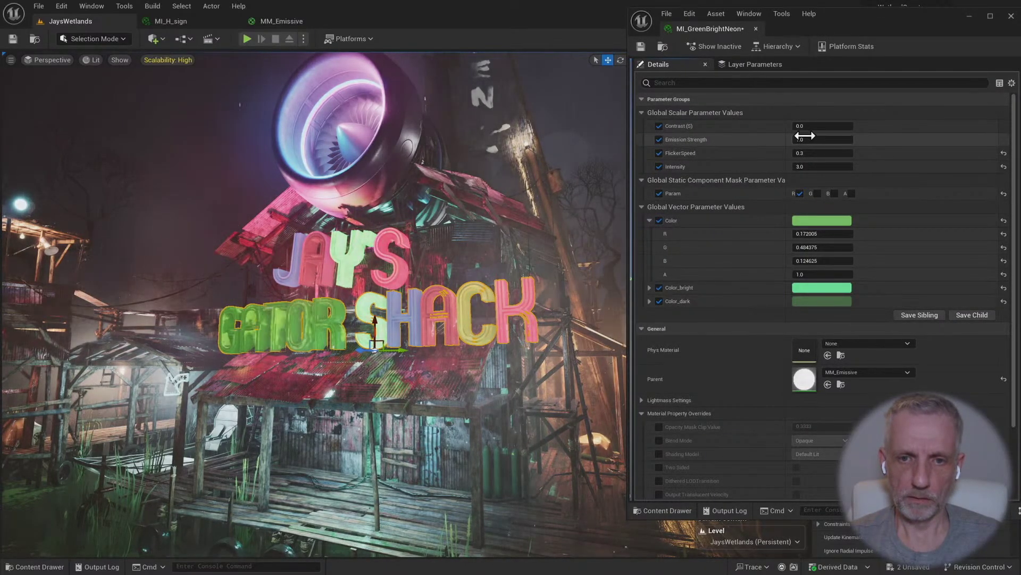
{"action": "type", "text": "0.7"}
{"action": "key", "text": "Return"}
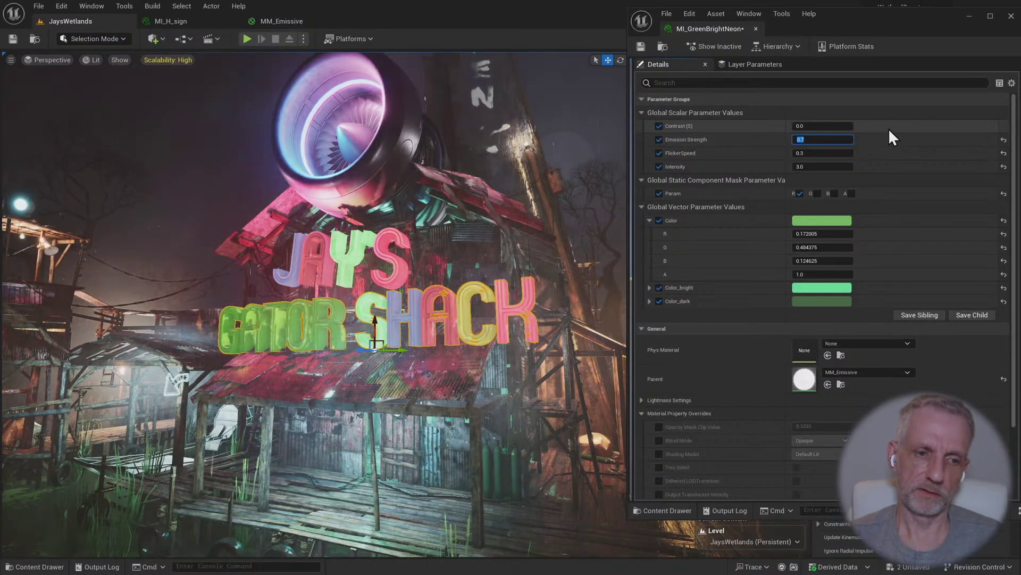
{"action": "left_click", "coordinate": [1011, 16]}
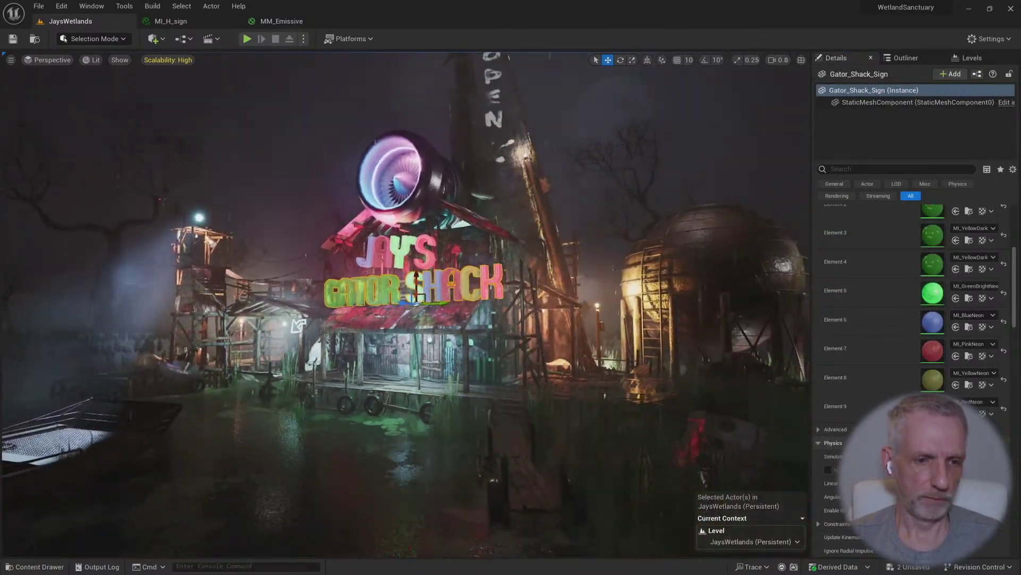
Examine the shack's neon letters from the water with the selection outline hidden
{"action": "key", "text": "w"}
{"action": "right_click_drag", "start_coordinate": [444, 291], "coordinate": [415, 296]}
{"action": "key", "text": "g"}
{"action": "key", "text": "g"}
{"action": "key", "text": "d"}
{"action": "key", "text": "d"}
{"action": "key", "text": "a"}
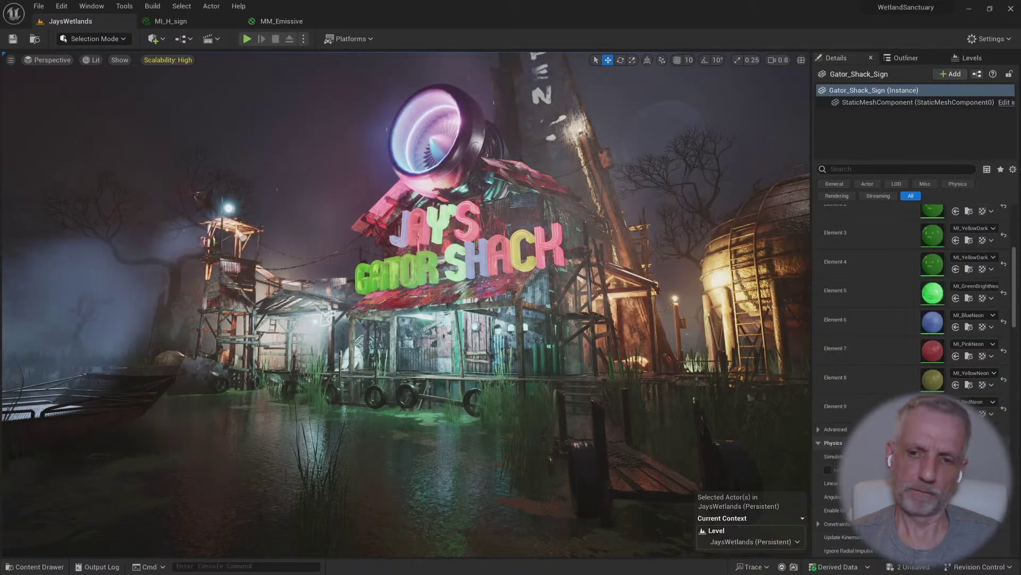
Open MI_BlueNeon from the Element 6 slot, override its Emission Strength with 0.7, then save and close it
{"action": "double_click", "coordinate": [938, 321]}
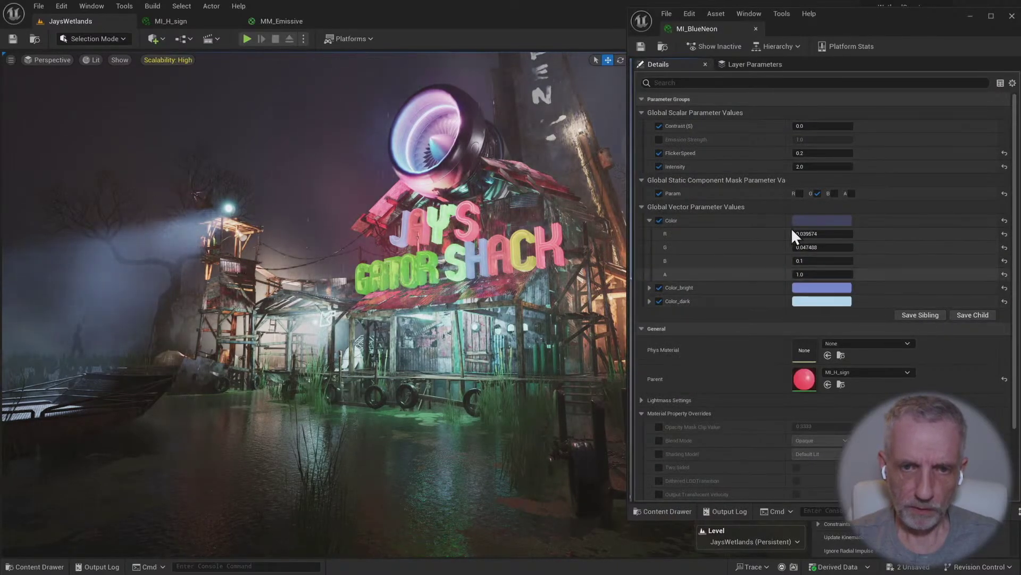
{"action": "left_click", "coordinate": [660, 140]}
{"action": "type", "text": ".7"}
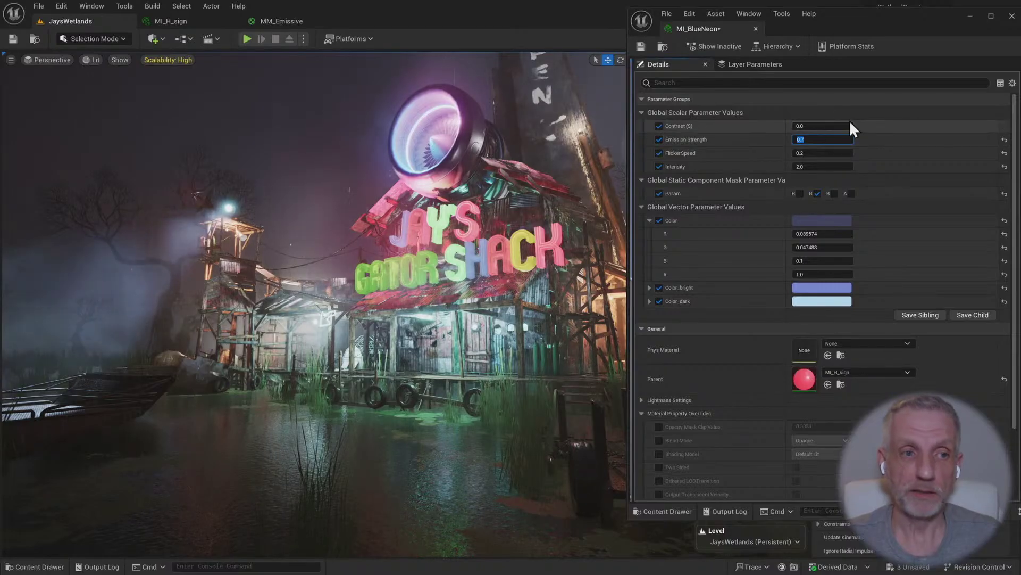
{"action": "left_click", "coordinate": [642, 47]}
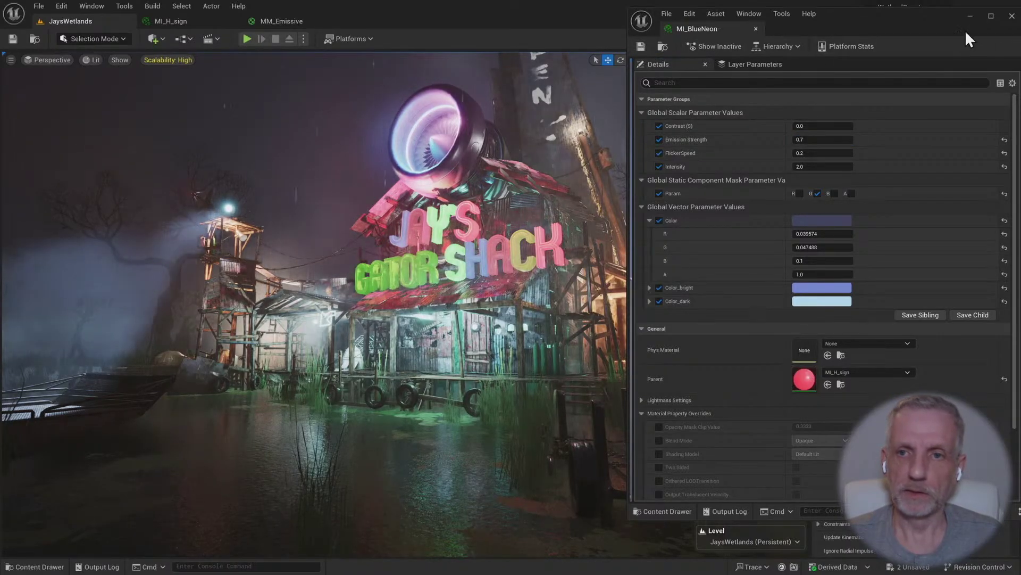
{"action": "left_click", "coordinate": [1012, 15]}
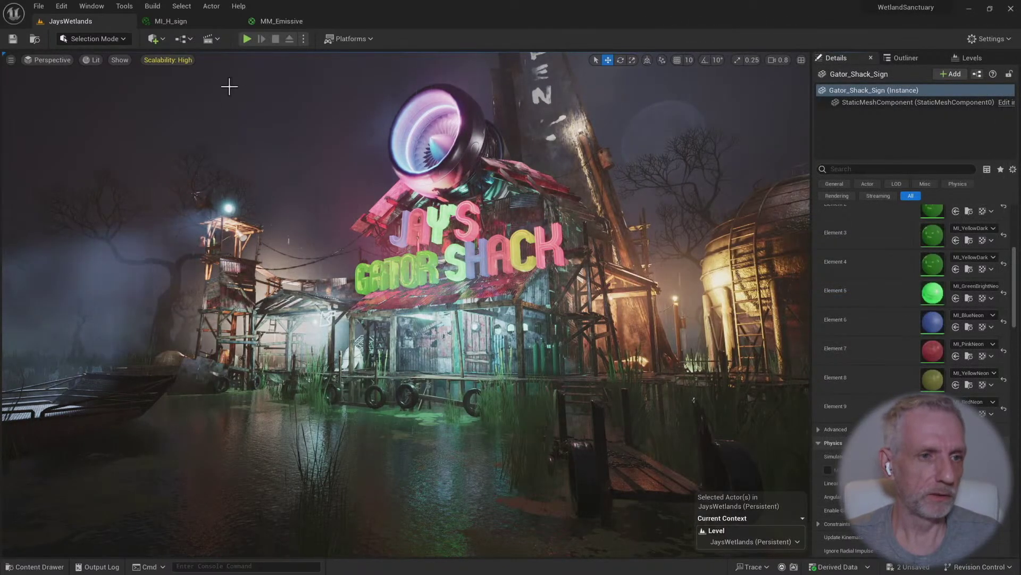
Add a scalar constant node to the MM_Emissive graph and connect it to the material's Ambient Occlusion input
{"action": "left_click", "coordinate": [279, 21]}
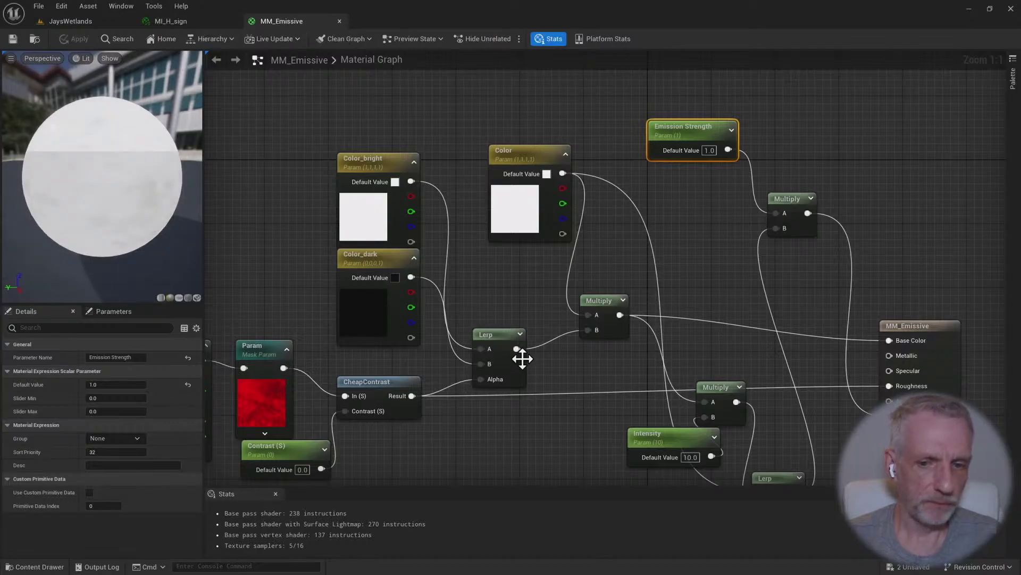
{"action": "right_click_drag", "start_coordinate": [522, 356], "coordinate": [486, 274]}
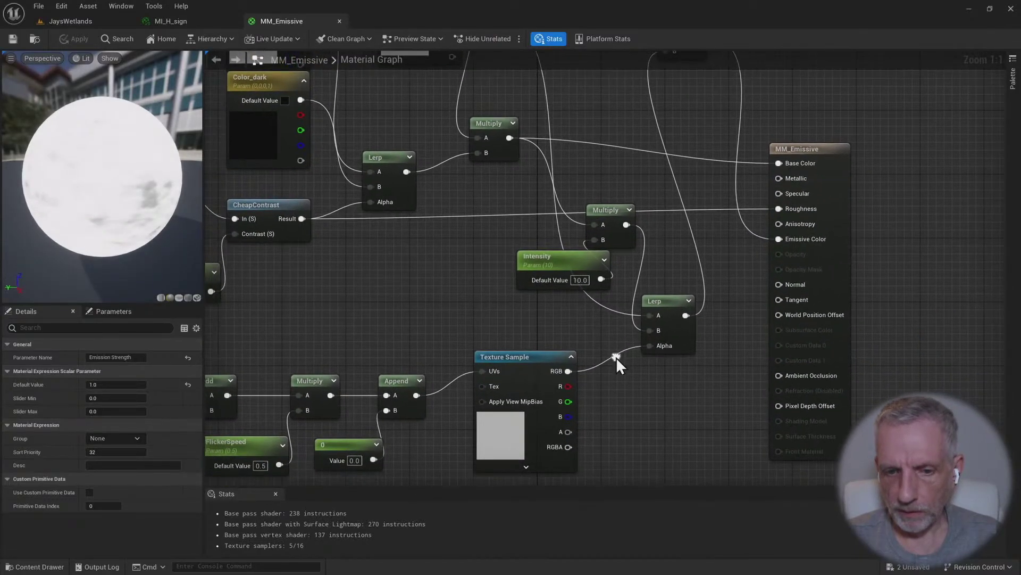
{"action": "right_click_drag", "start_coordinate": [710, 390], "coordinate": [823, 354]}
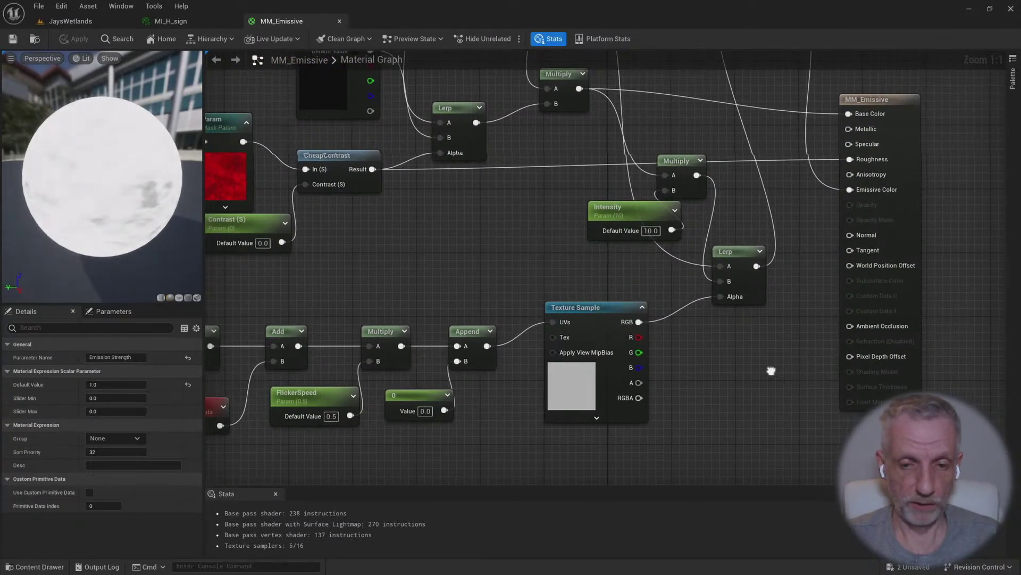
{"action": "right_click_drag", "start_coordinate": [771, 372], "coordinate": [805, 378]}
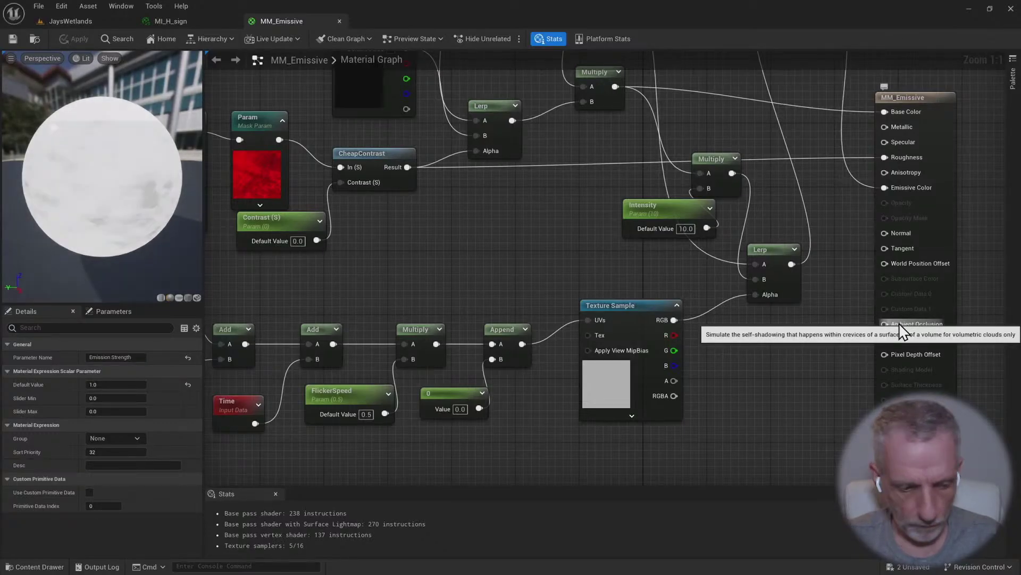
{"action": "left_click", "coordinate": [790, 357]}
{"action": "left_click_drag", "start_coordinate": [790, 358], "coordinate": [885, 324]}
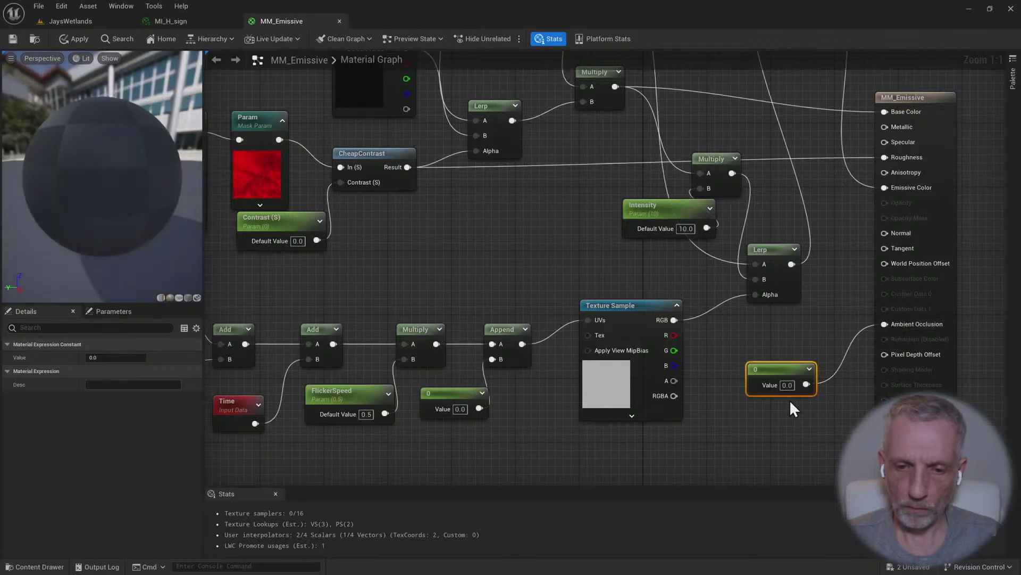
Convert the Ambient Occlusion constant into a parameter named AO Strength with a default value of 1
{"action": "left_click", "coordinate": [788, 384]}
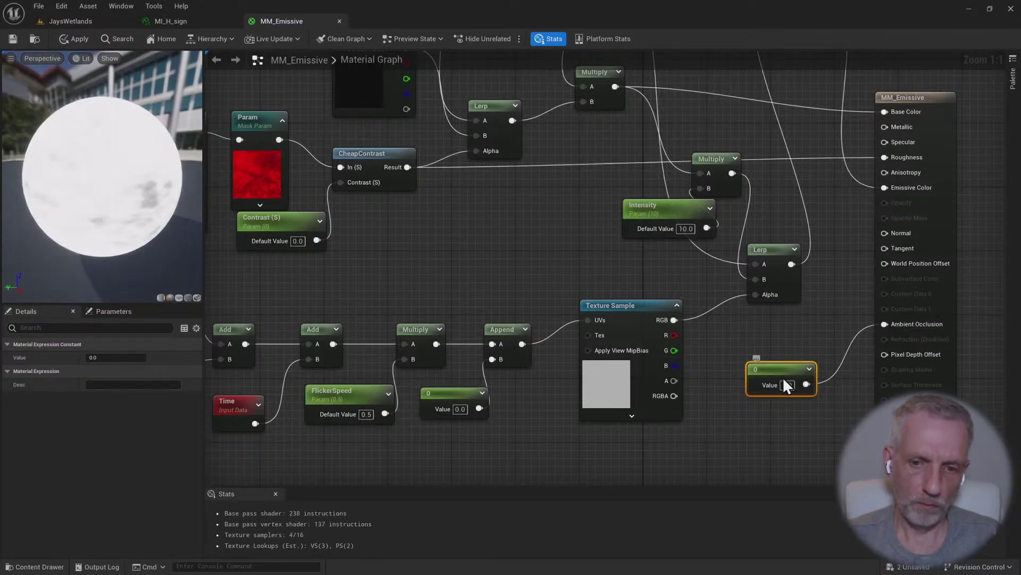
{"action": "right_click", "coordinate": [783, 377]}
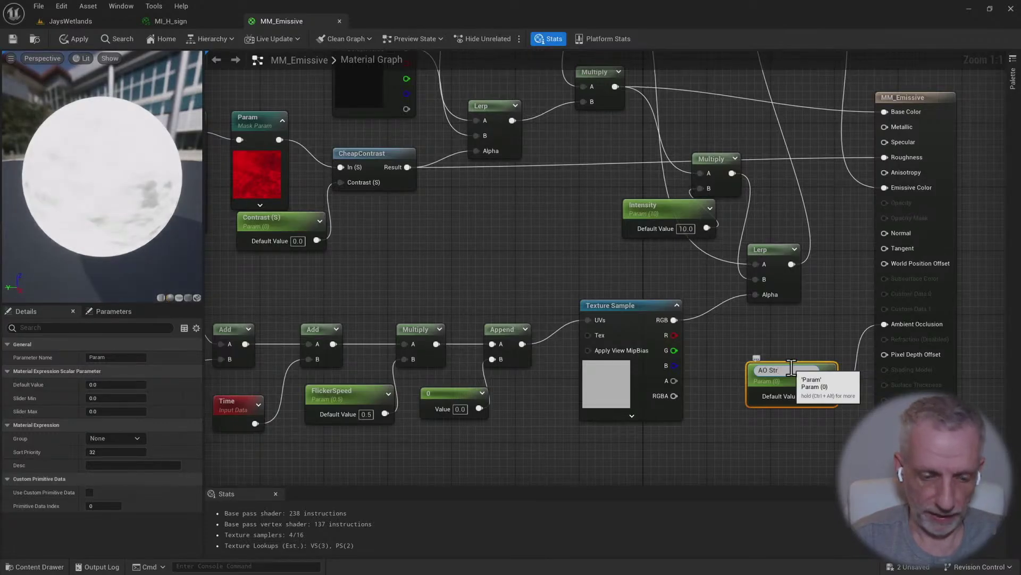
{"action": "key", "text": "BackSpace"}
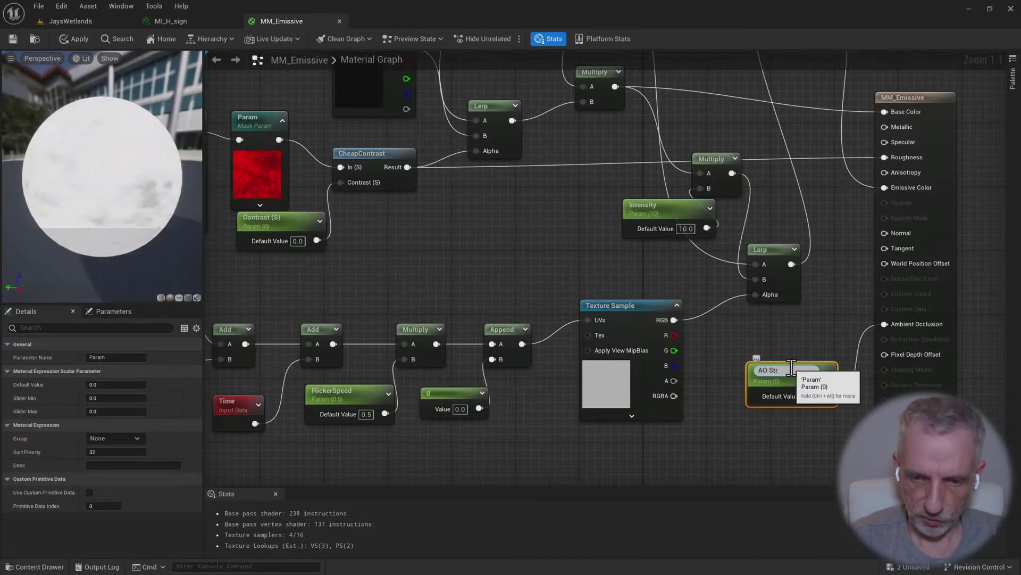
{"action": "type", "text": "gth"}
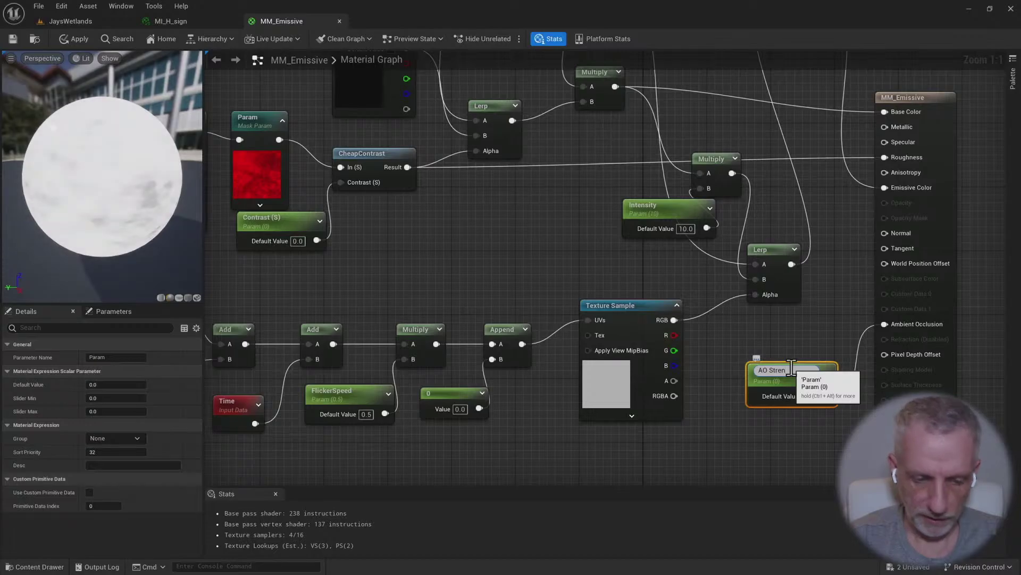
{"action": "key", "text": "Return"}
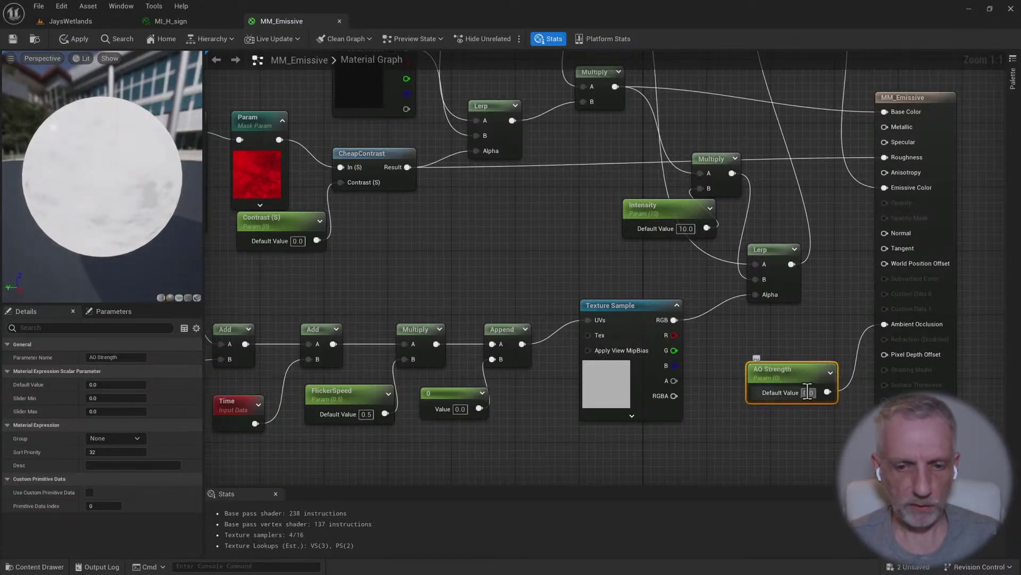
{"action": "type", "text": "1"}
{"action": "key", "text": "Return"}
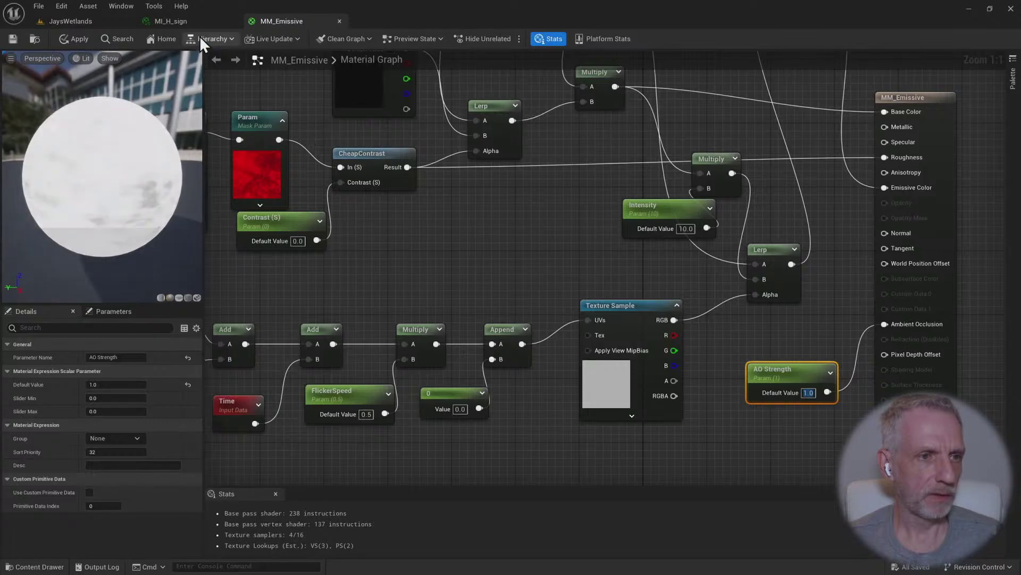
Return to the JaysWetlands level and open MI_YellowDark from the sign's Element 0 slot
{"action": "left_click", "coordinate": [94, 21]}
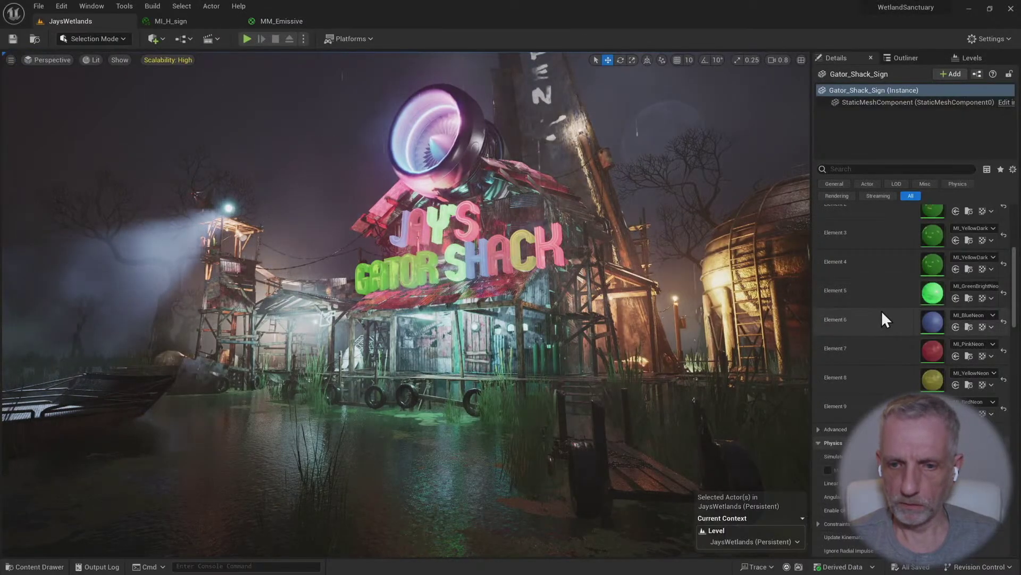
{"action": "scroll", "coordinate": [899, 301], "scroll_direction": "up", "scroll_amount": 2}
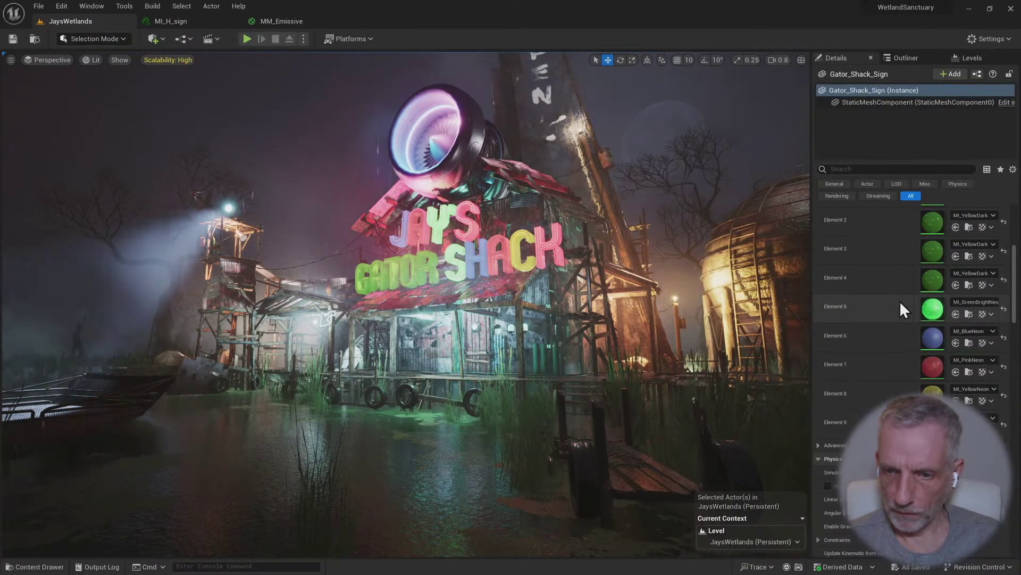
{"action": "scroll", "coordinate": [899, 301], "scroll_direction": "up", "scroll_amount": 2}
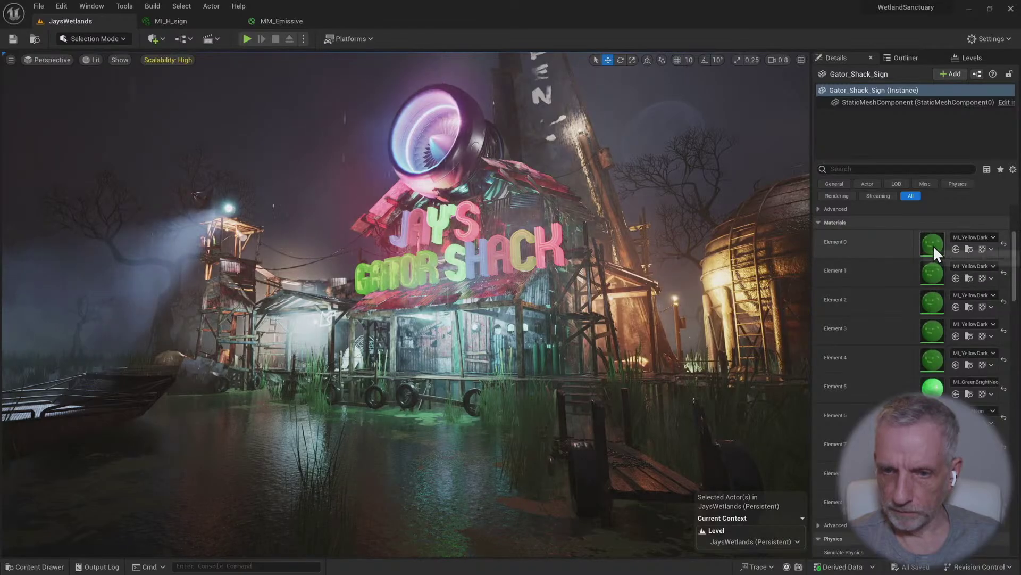
{"action": "double_click", "coordinate": [933, 245]}
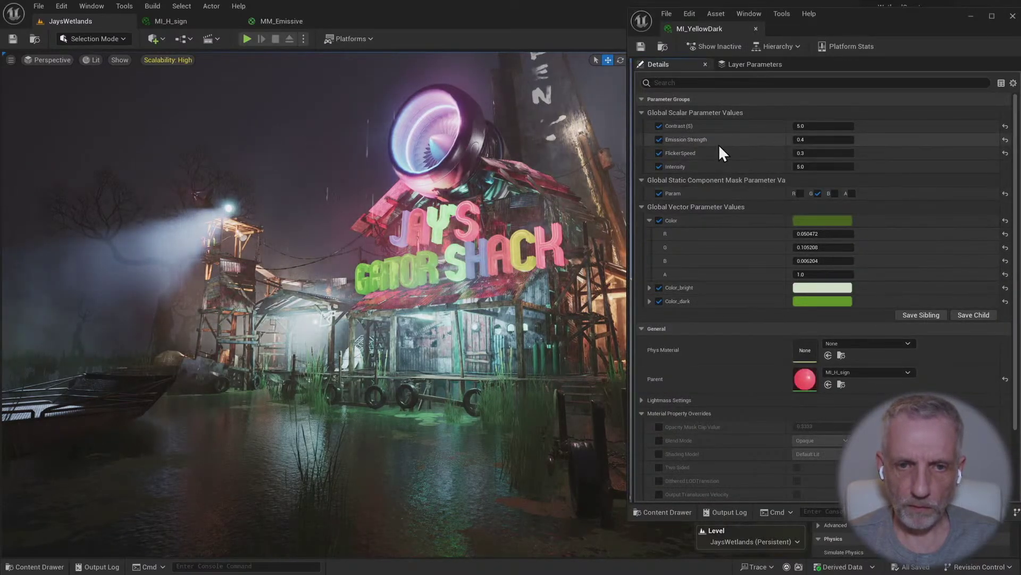
Save the MM_Emissive material with its new AO Strength parameter and go back to the level
{"action": "left_click", "coordinate": [282, 21]}
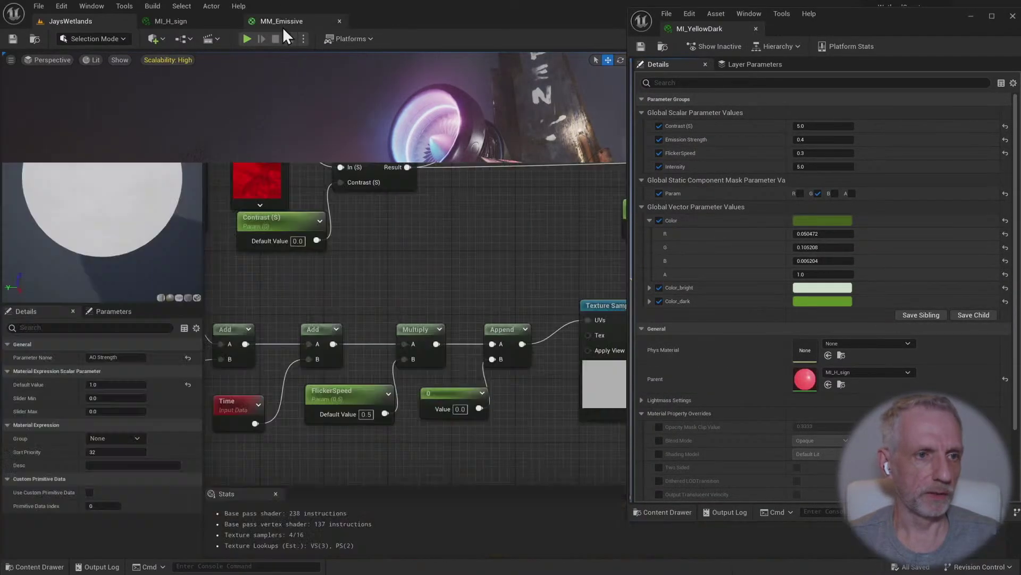
{"action": "left_click", "coordinate": [19, 38]}
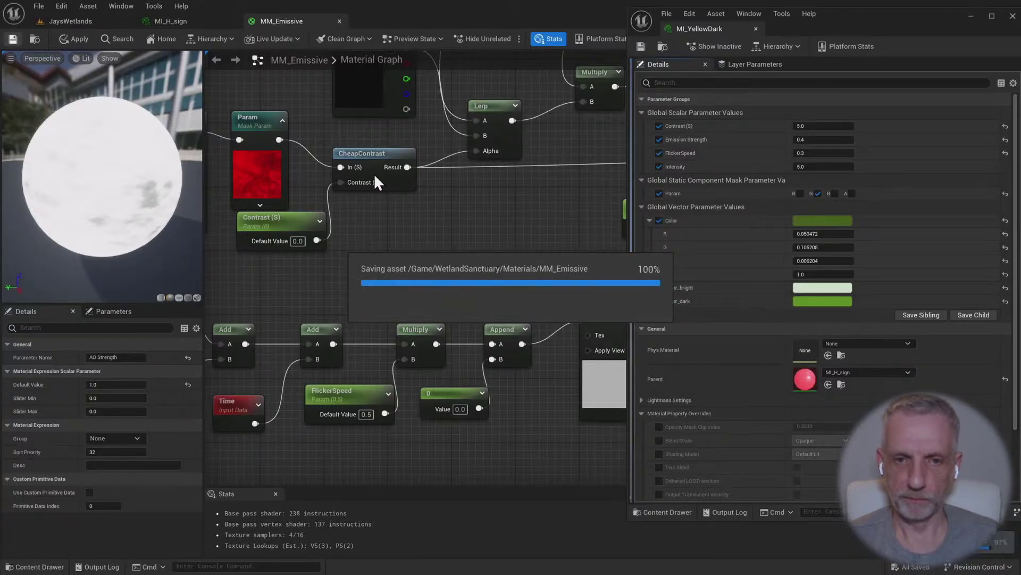
{"action": "left_click", "coordinate": [98, 25]}
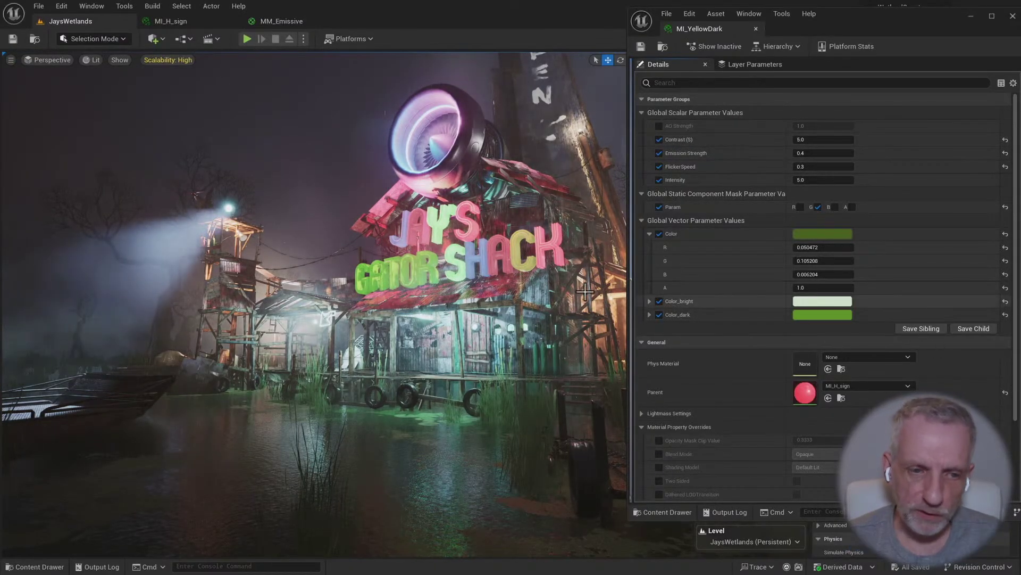
Enable the AO Strength override in MI_YellowDark and test values of 0, 1, 10, 100 and again 0 on the sign's letters
{"action": "key", "text": "w"}
{"action": "right_click_drag", "start_coordinate": [586, 292], "coordinate": [615, 275]}
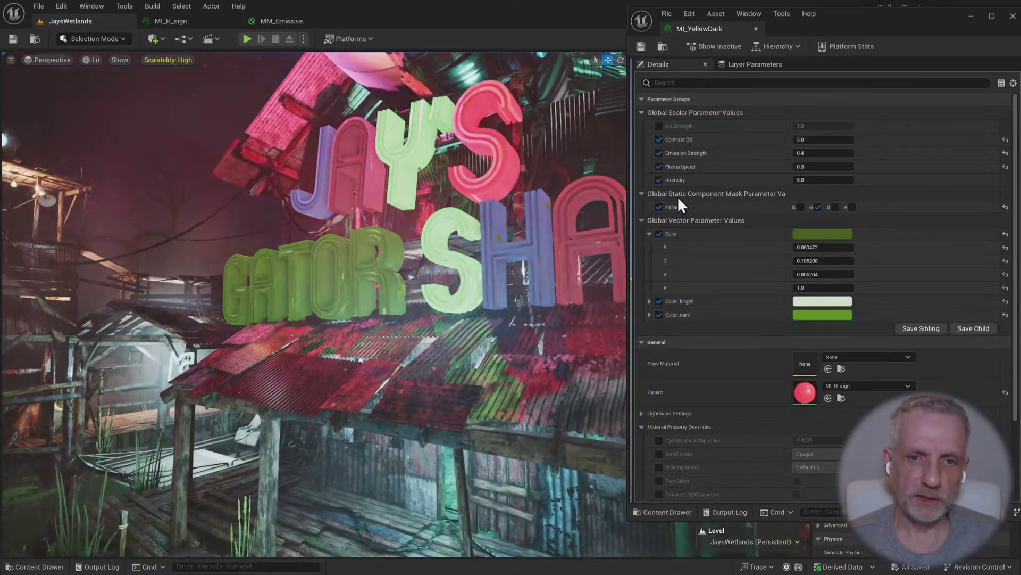
{"action": "left_click", "coordinate": [660, 126]}
{"action": "left_click", "coordinate": [853, 126]}
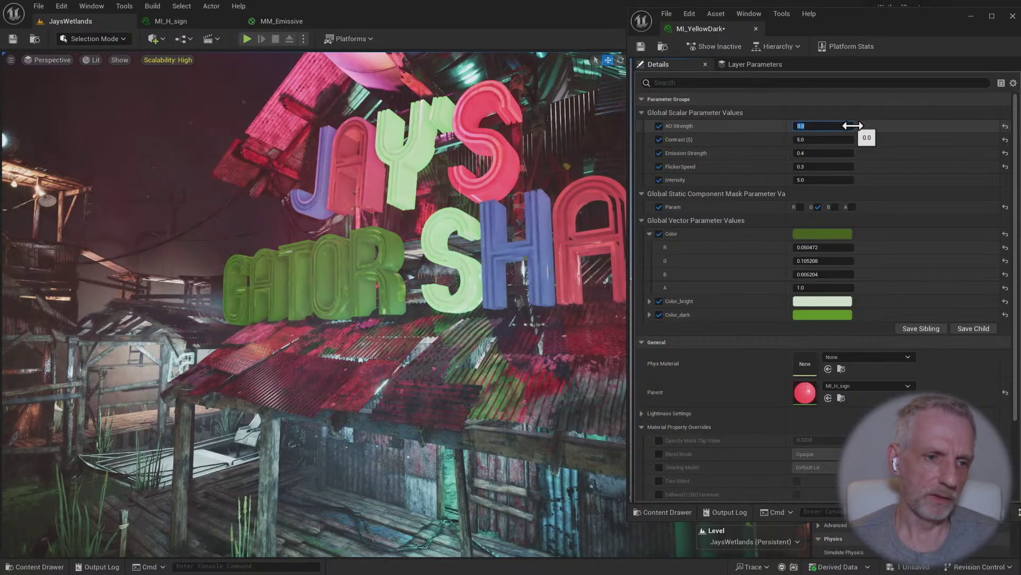
{"action": "type", "text": "1"}
{"action": "key", "text": "Return"}
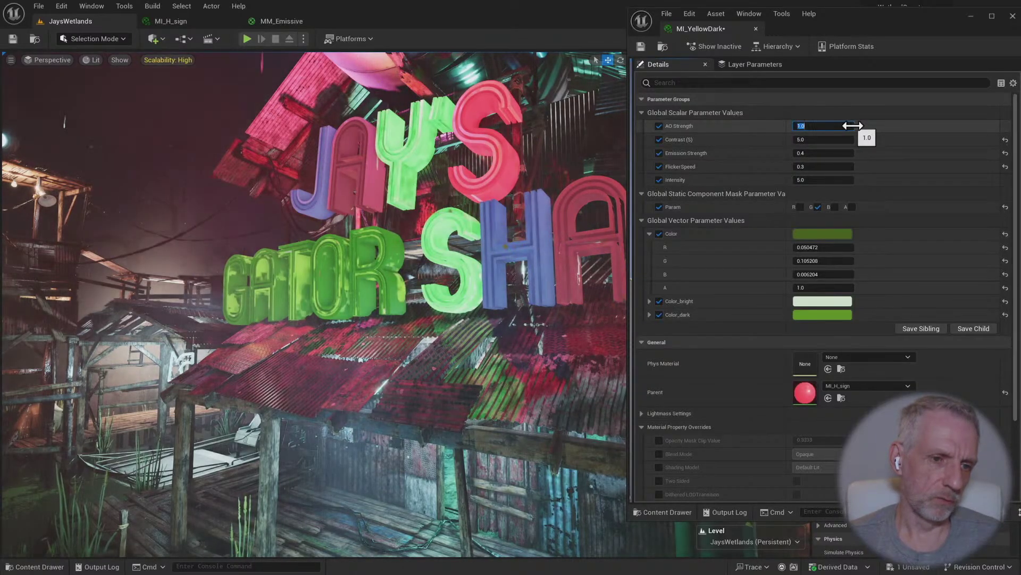
{"action": "type", "text": "10"}
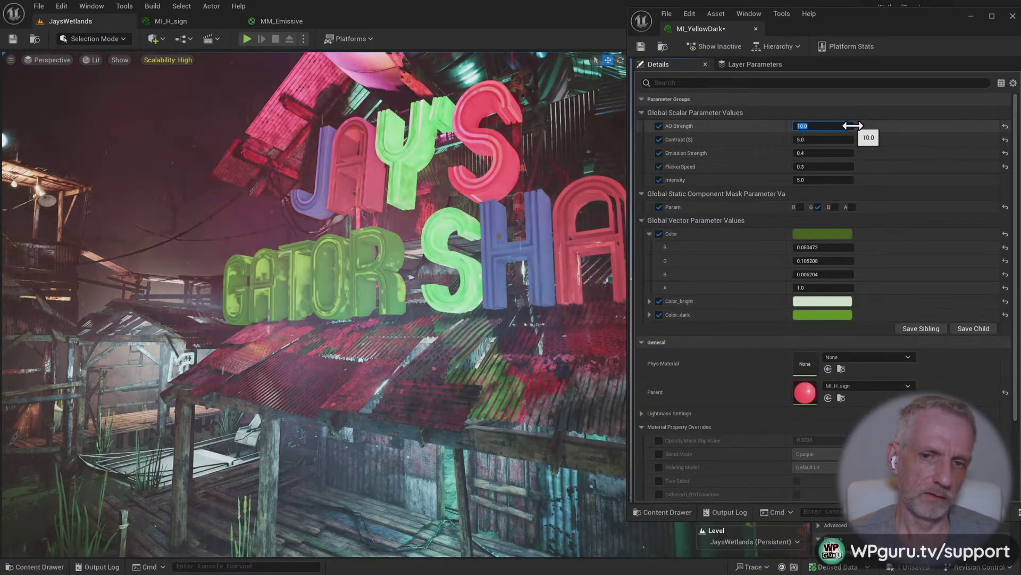
{"action": "type", "text": "0"}
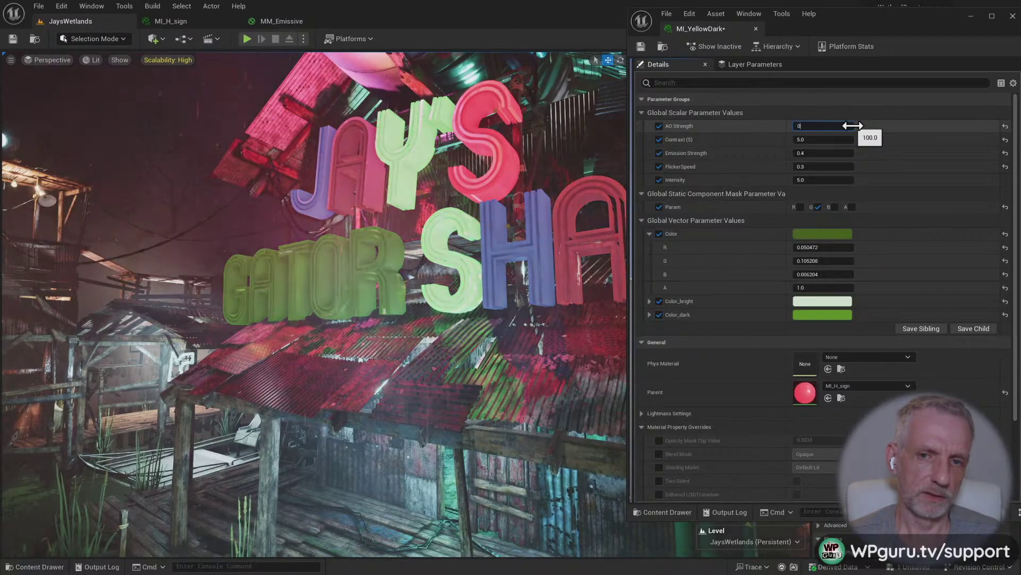
{"action": "key", "text": "Return"}
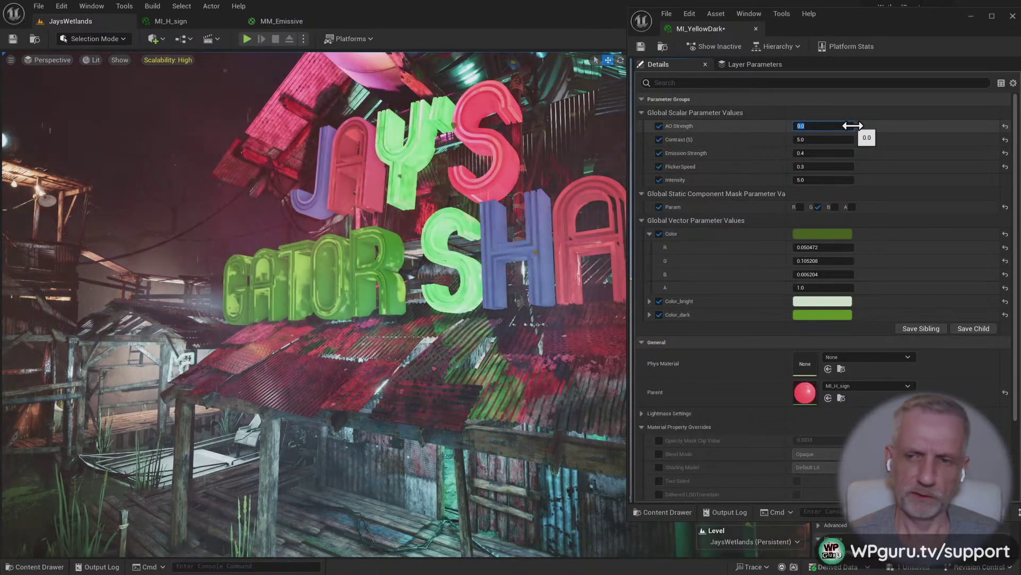
Set AO Strength back to 1, turn off its override and close the MI_YellowDark instance
{"action": "type", "text": "1"}
{"action": "key", "text": "Return"}
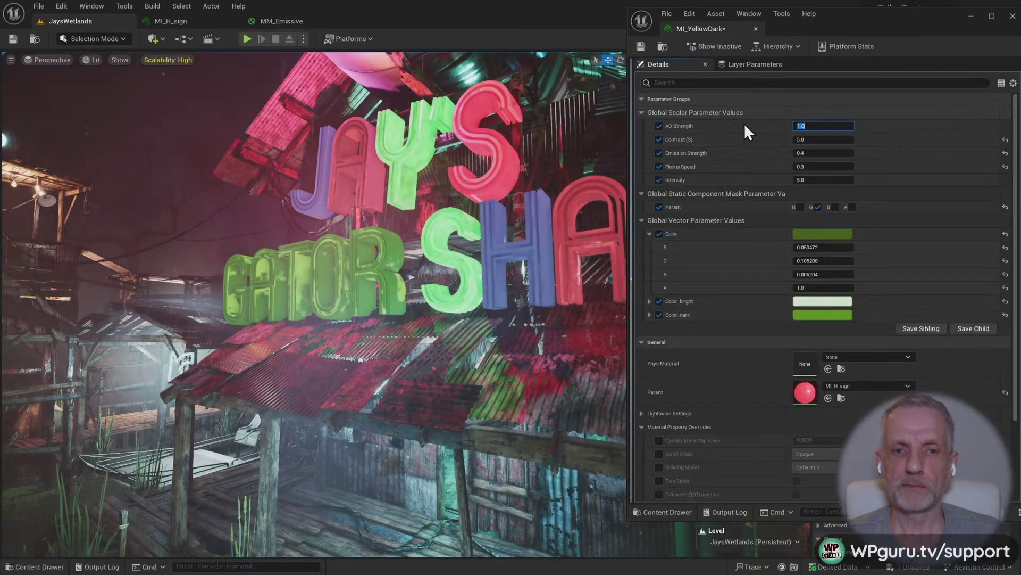
{"action": "left_click", "coordinate": [659, 126]}
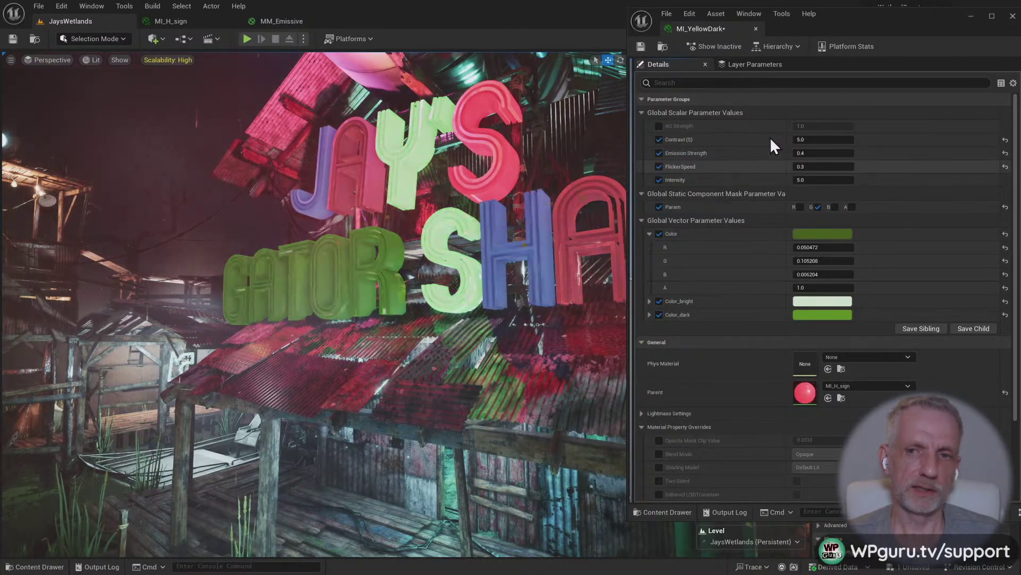
{"action": "left_click", "coordinate": [1013, 16]}
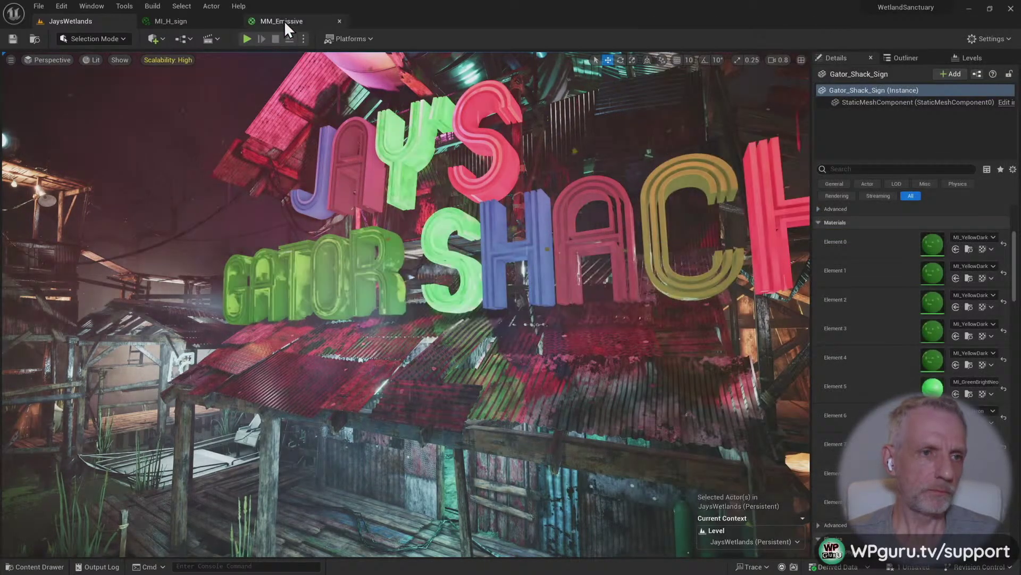
Delete the AO Strength parameter from the MM_Emissive graph and save the material
{"action": "left_click", "coordinate": [298, 21]}
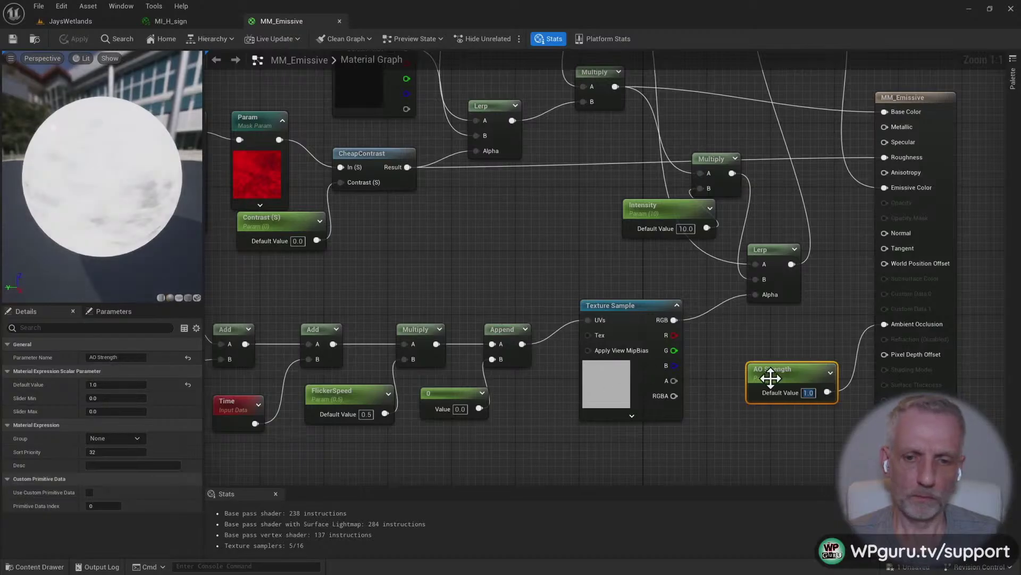
{"action": "key", "text": "Delete"}
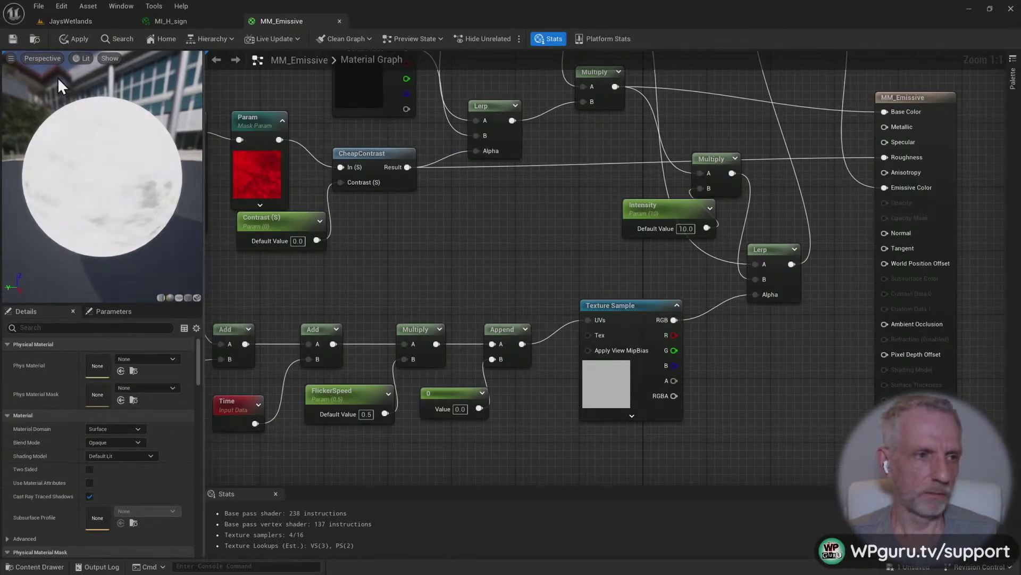
{"action": "left_click", "coordinate": [10, 39]}
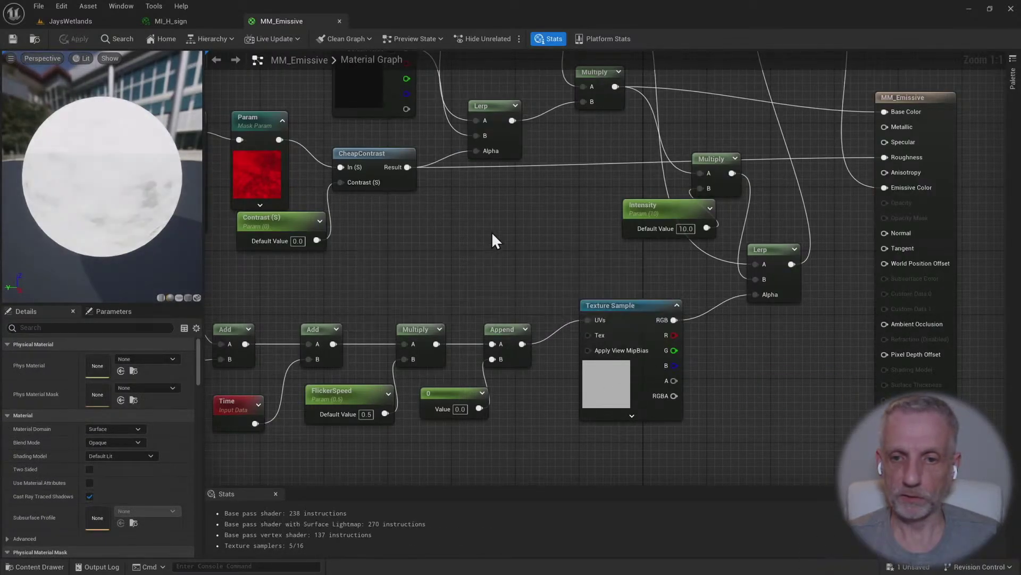
Close the MM_Emissive and MI_H_sign editors and return to an overview of the shack in the JaysWetlands level
{"action": "right_click_drag", "start_coordinate": [492, 233], "coordinate": [497, 263]}
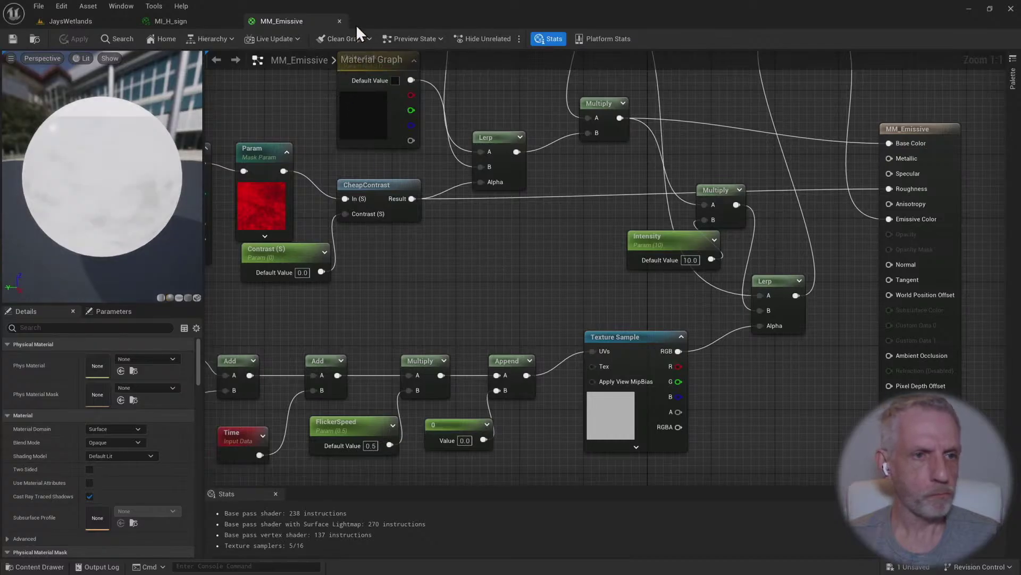
{"action": "left_click", "coordinate": [340, 21]}
{"action": "left_click", "coordinate": [233, 20]}
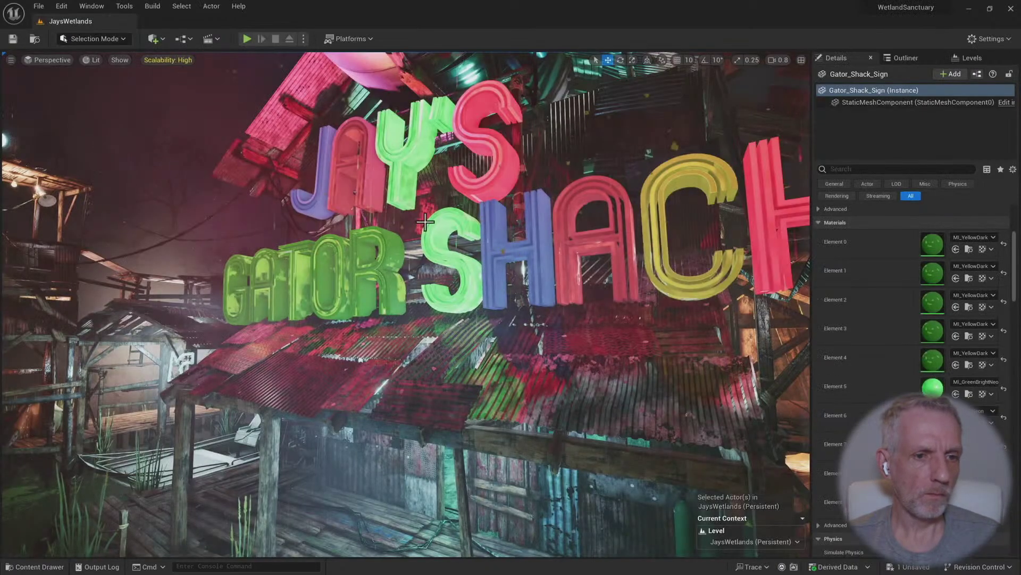
{"action": "key", "text": "s"}
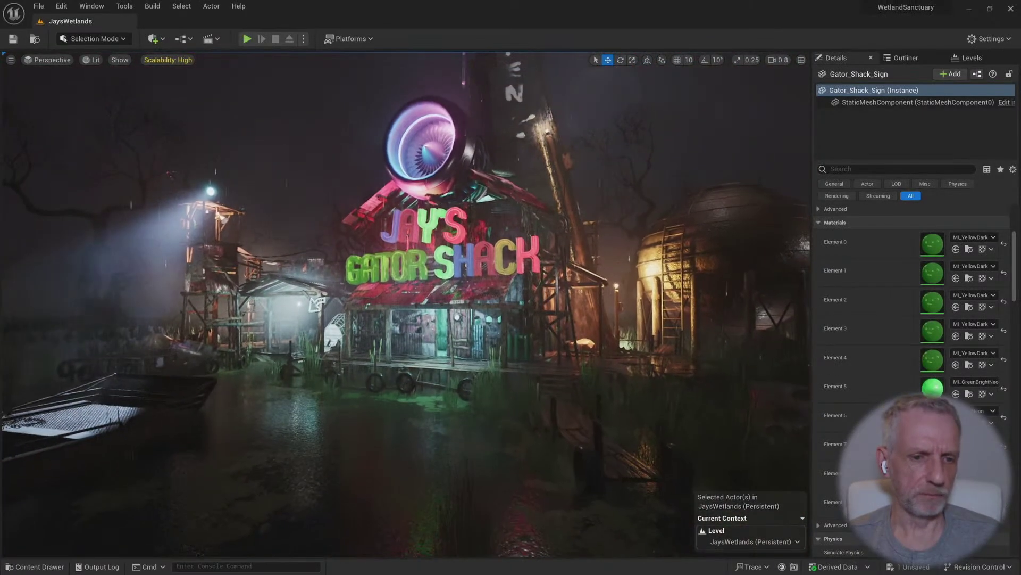
Collapse the whole Outliner hierarchy and expand only the JaysWetlands root level
{"action": "left_click", "coordinate": [899, 57]}
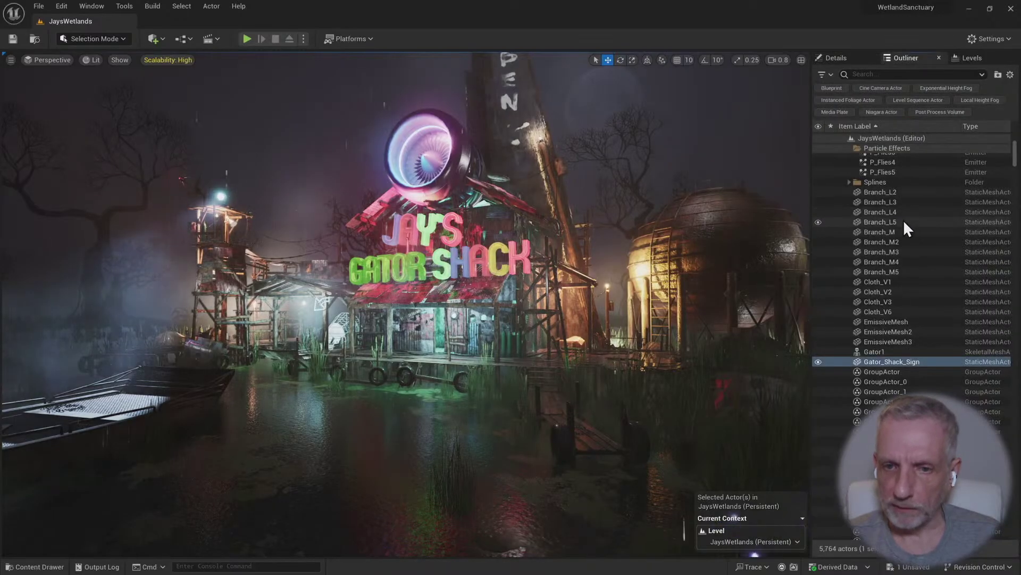
{"action": "left_click", "coordinate": [1010, 74]}
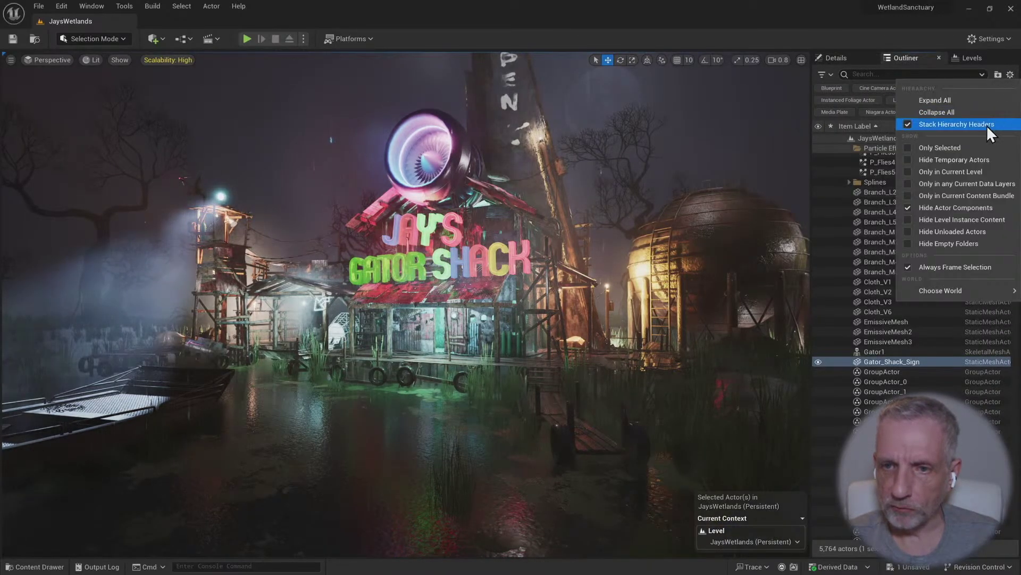
{"action": "left_click", "coordinate": [976, 113]}
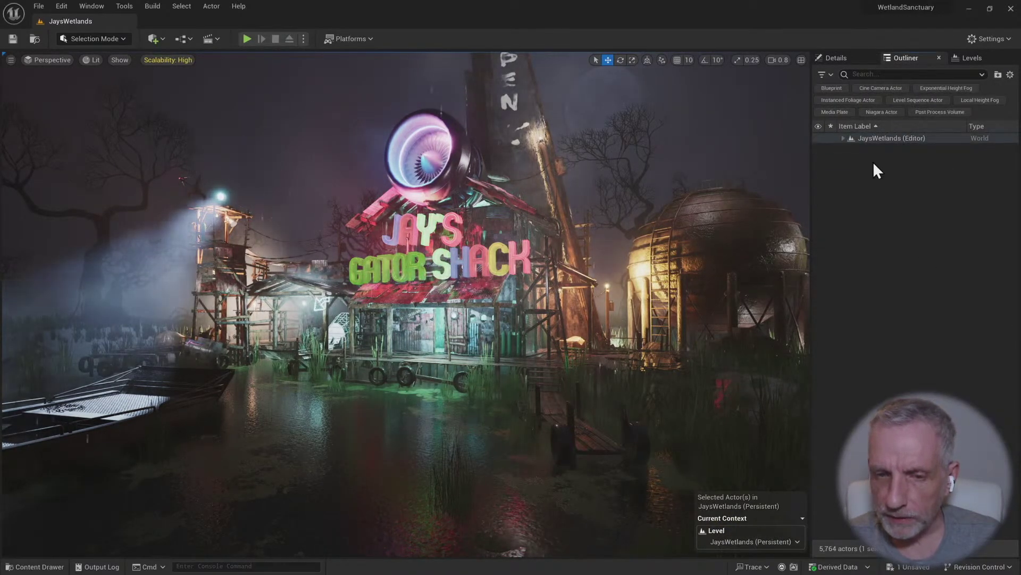
{"action": "left_click", "coordinate": [843, 138]}
Examine the loose actors outside folders in the Outliner, from the branches through the metal, rope and wood pieces
{"action": "left_click", "coordinate": [902, 248]}
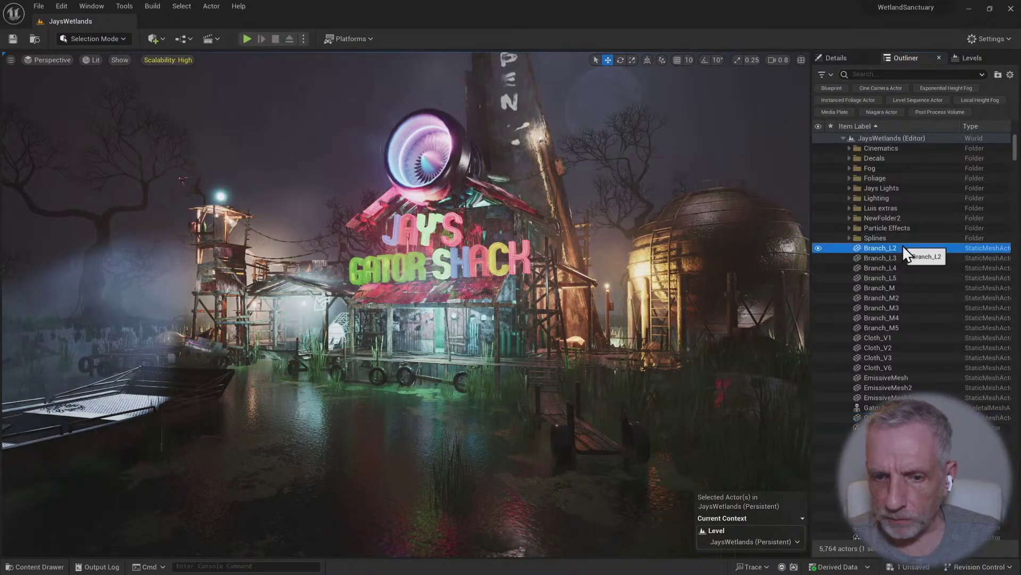
{"action": "scroll", "coordinate": [917, 346], "scroll_direction": "down", "scroll_amount": 2}
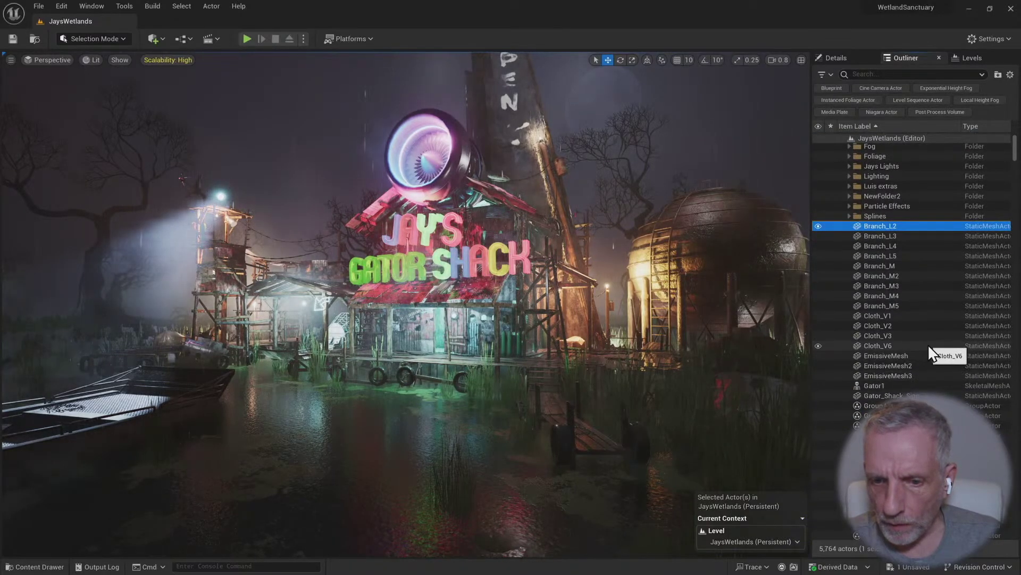
{"action": "left_click", "coordinate": [908, 305], "text": "shift"}
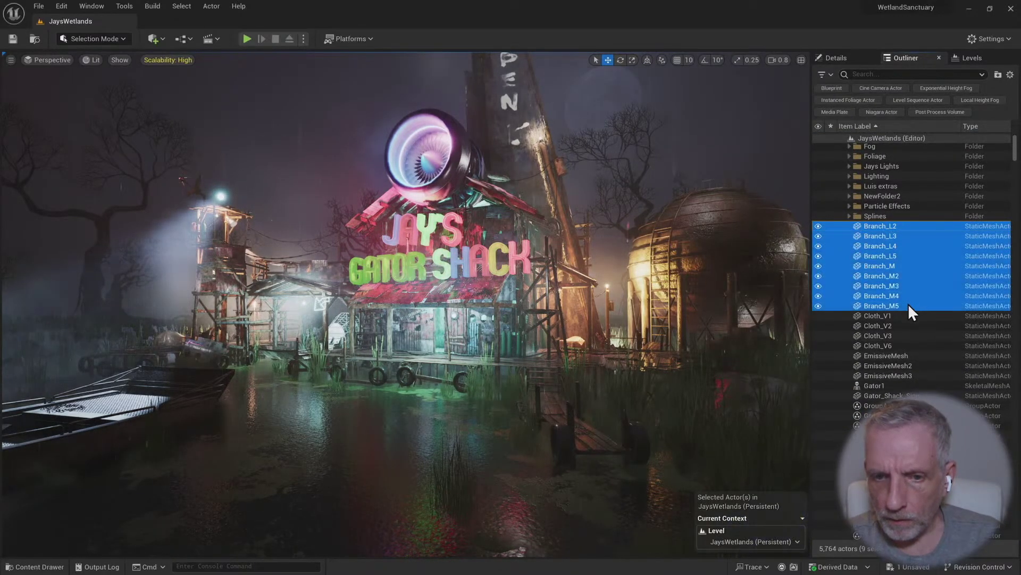
{"action": "scroll", "coordinate": [908, 307], "scroll_direction": "down", "scroll_amount": 15}
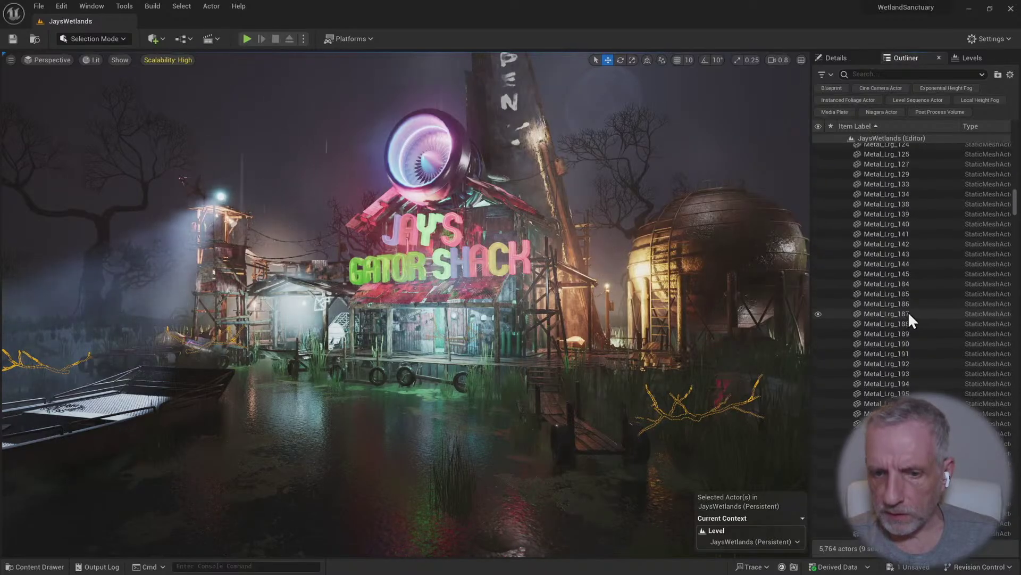
{"action": "scroll", "coordinate": [909, 315], "scroll_direction": "down", "scroll_amount": 20}
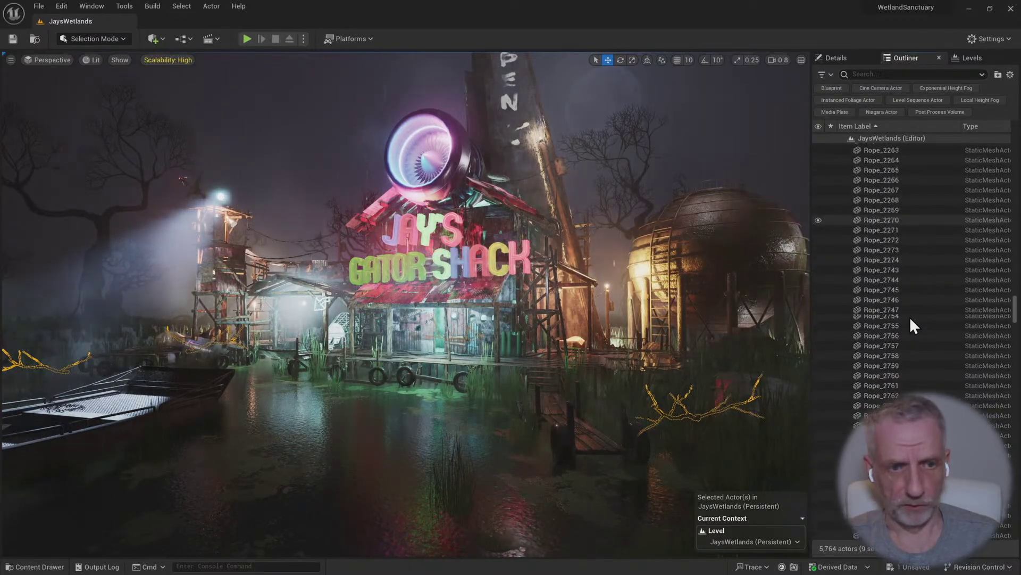
{"action": "scroll", "coordinate": [909, 317], "scroll_direction": "down", "scroll_amount": 20}
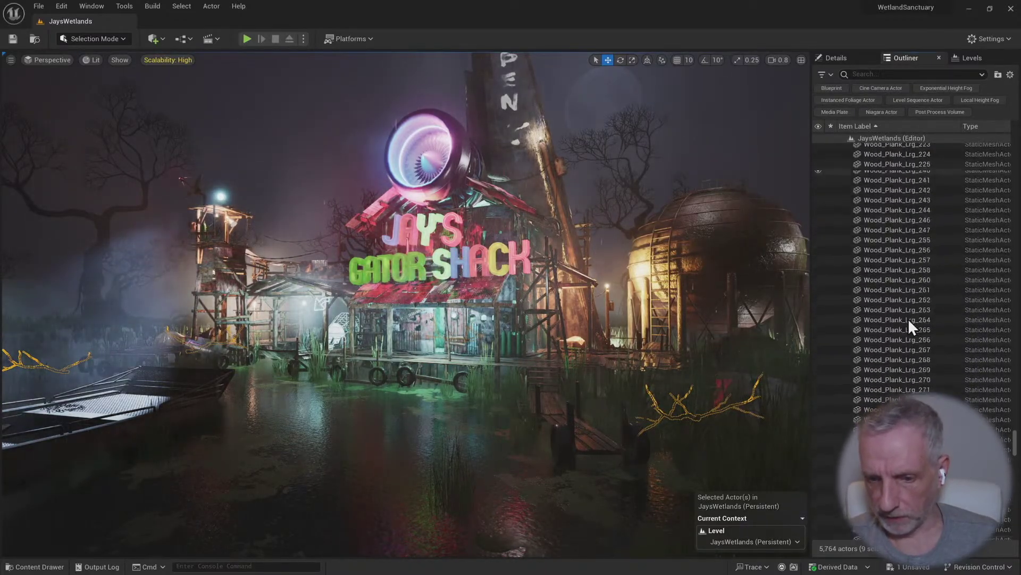
{"action": "scroll", "coordinate": [909, 321], "scroll_direction": "down", "scroll_amount": 15}
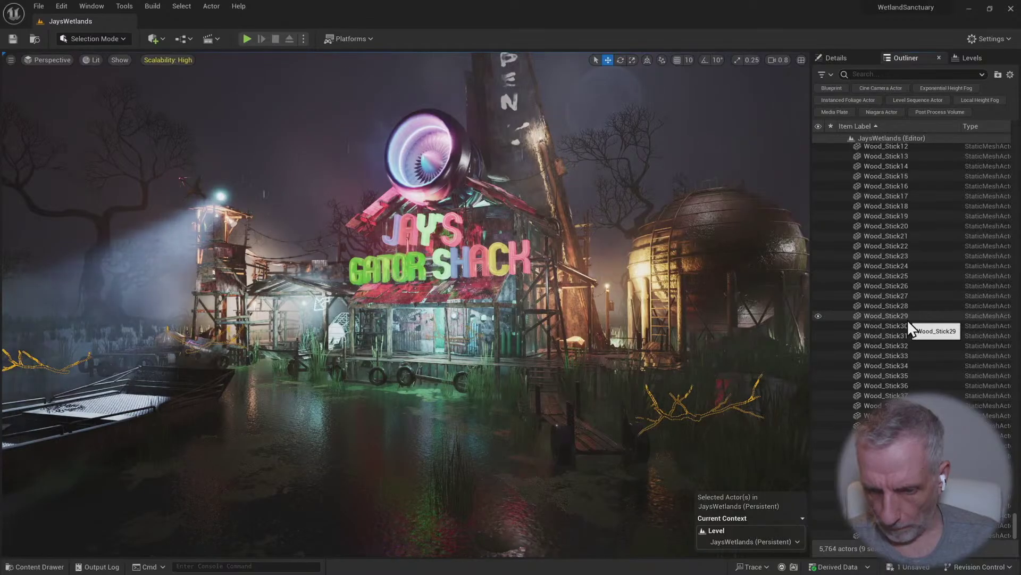
{"action": "left_click", "coordinate": [906, 533]}
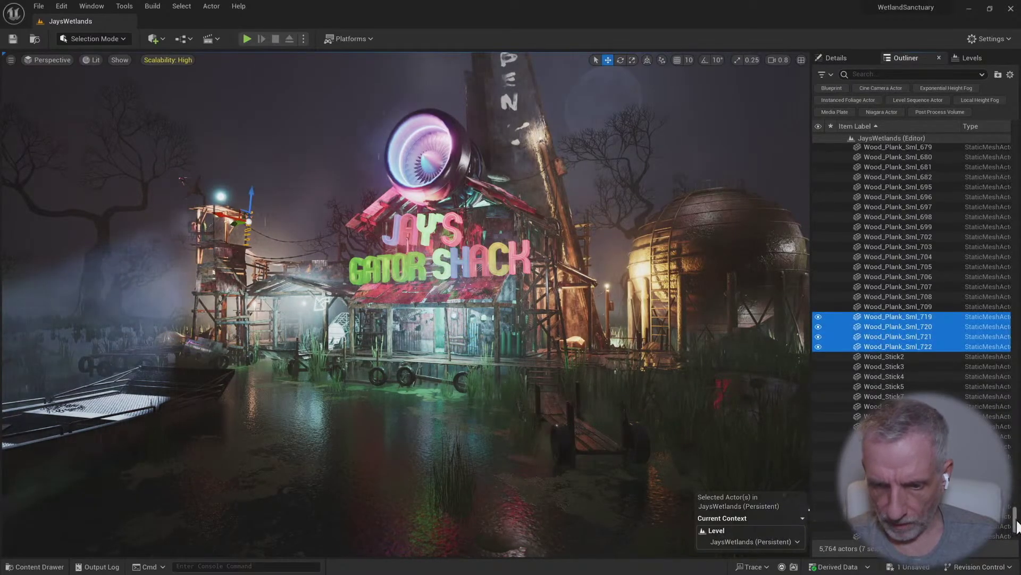
{"action": "left_click_drag", "start_coordinate": [1016, 526], "coordinate": [1009, 143]}
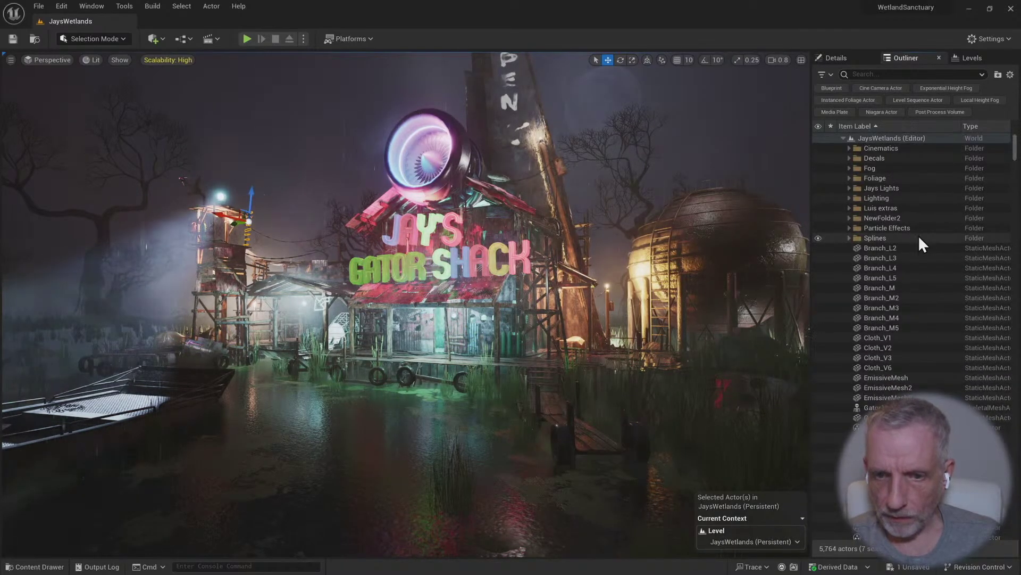
Move the actors Branch_L2 through Branch_M5 into a new Outliner folder named Branches
{"action": "left_click", "coordinate": [895, 248]}
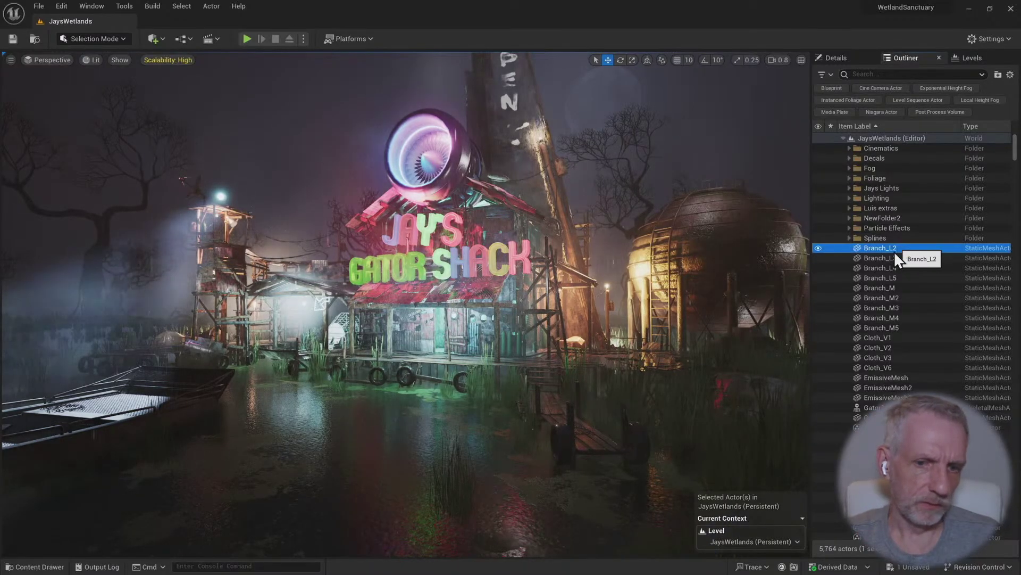
{"action": "key", "text": "f"}
{"action": "right_click_drag", "start_coordinate": [405, 306], "coordinate": [458, 340]}
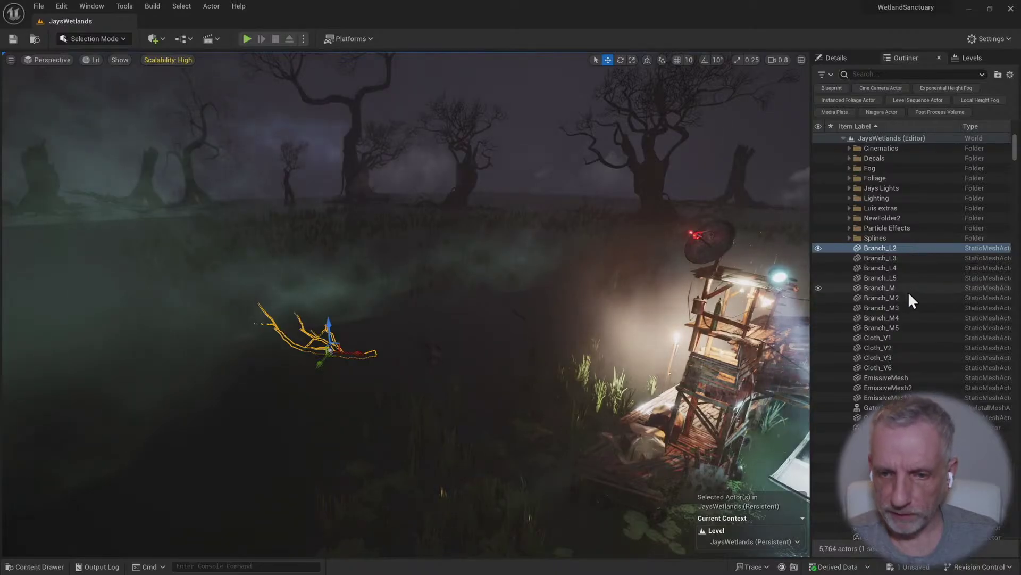
{"action": "left_click", "coordinate": [903, 329], "text": "shift"}
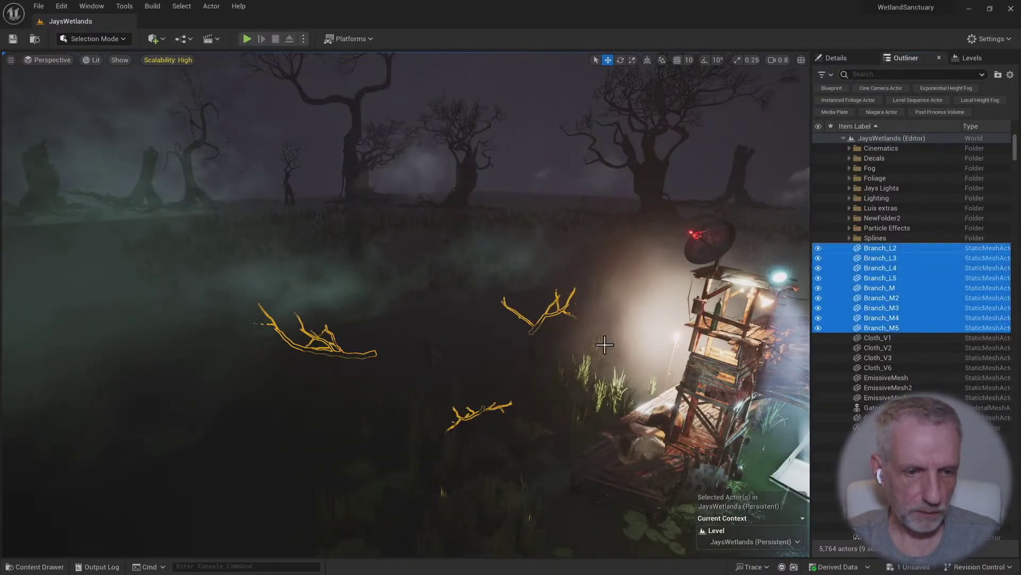
{"action": "right_click_drag", "start_coordinate": [604, 344], "coordinate": [676, 327]}
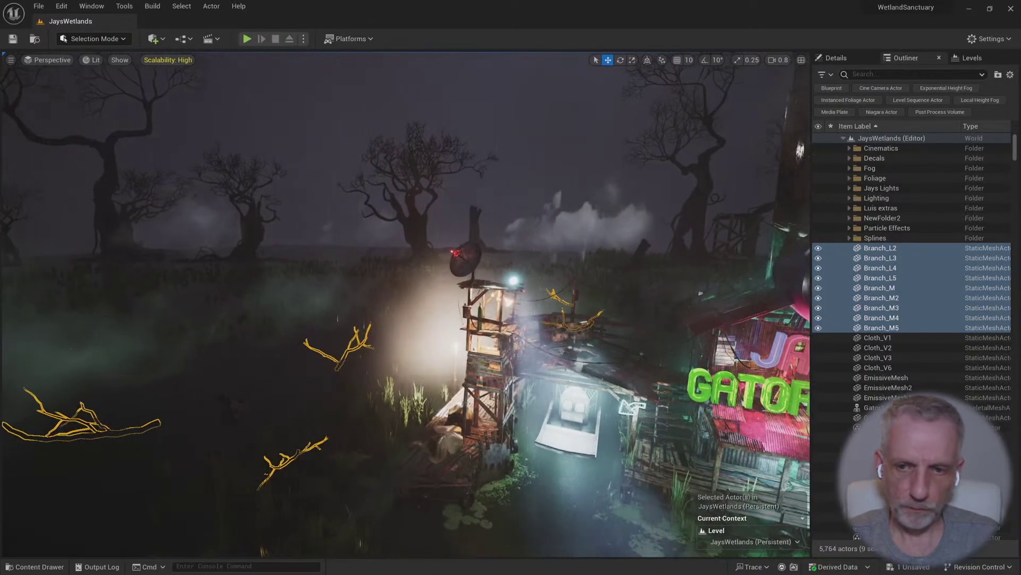
{"action": "right_click", "coordinate": [886, 326]}
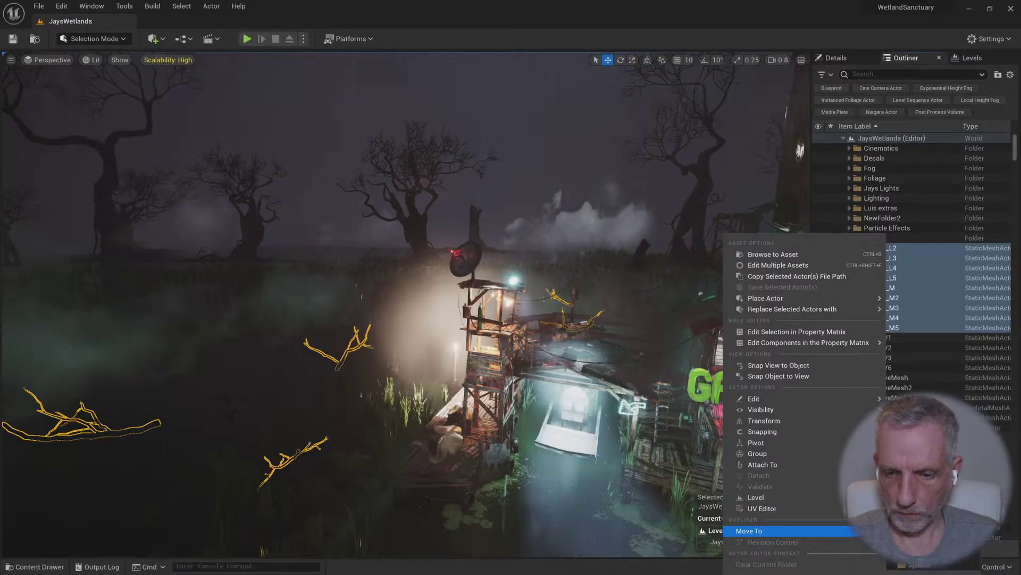
{"action": "left_click", "coordinate": [904, 504]}
{"action": "type", "text": "Branches"}
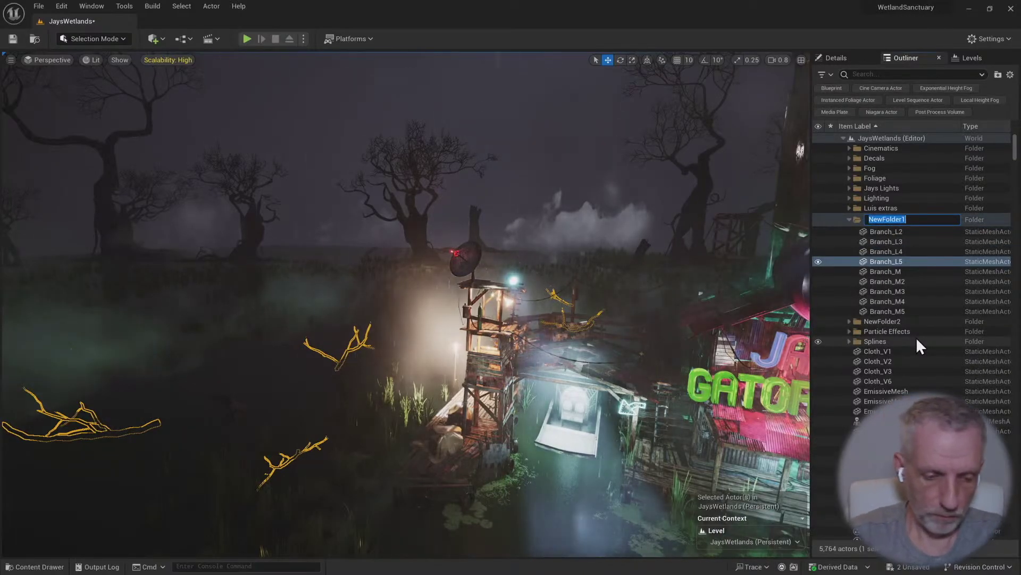
{"action": "key", "text": "Return"}
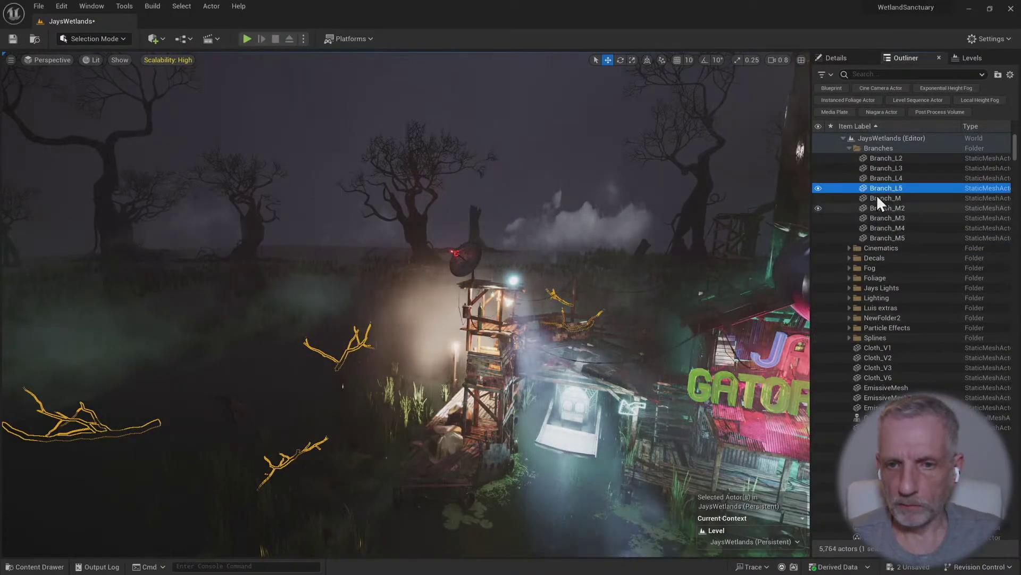
Create a subfolder named Jay's Stuff inside the Branches folder
{"action": "right_click", "coordinate": [895, 147]}
{"action": "mouse_move", "coordinate": [934, 226]}
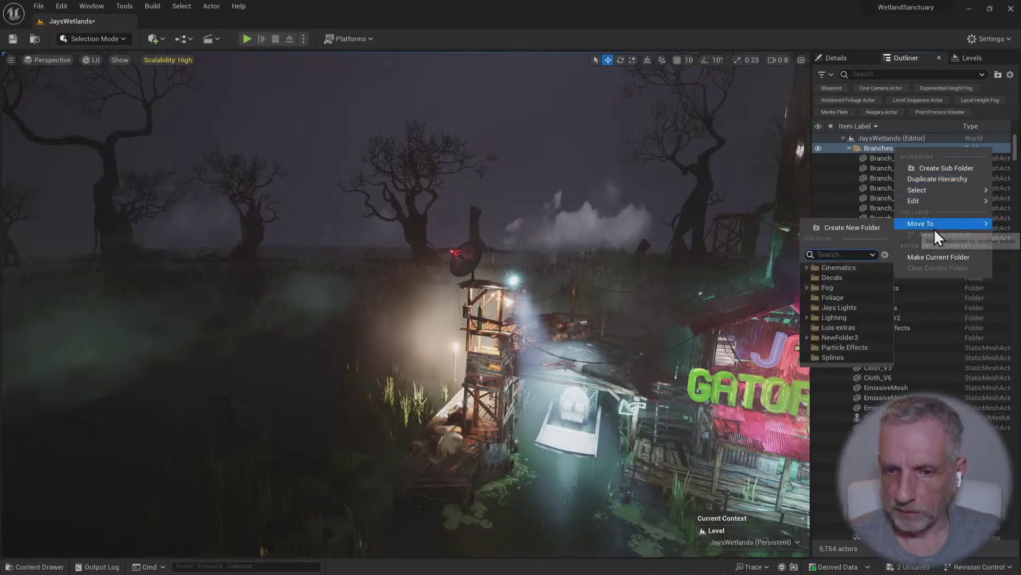
{"action": "left_click", "coordinate": [869, 224]}
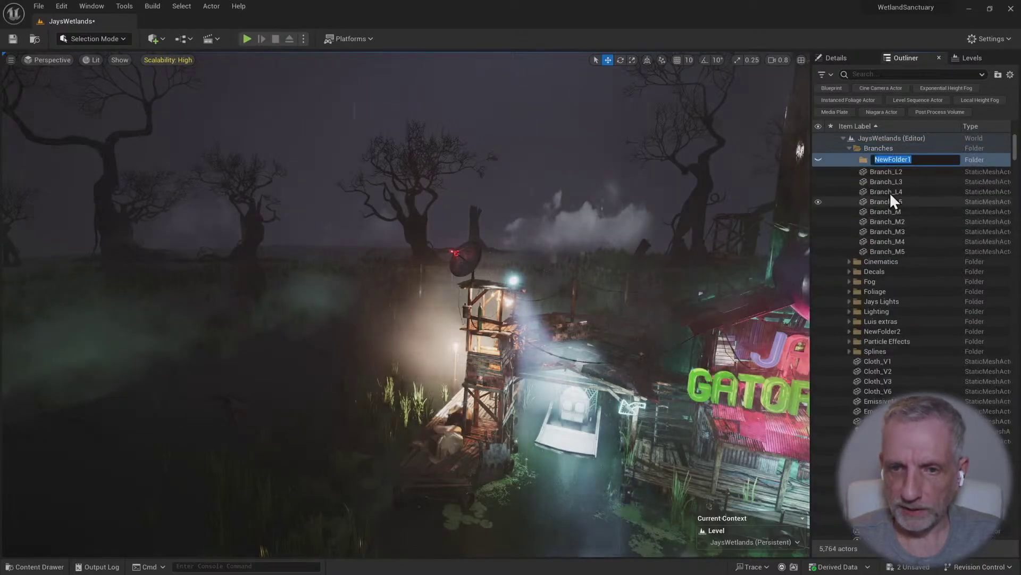
{"action": "type", "text": "J"}
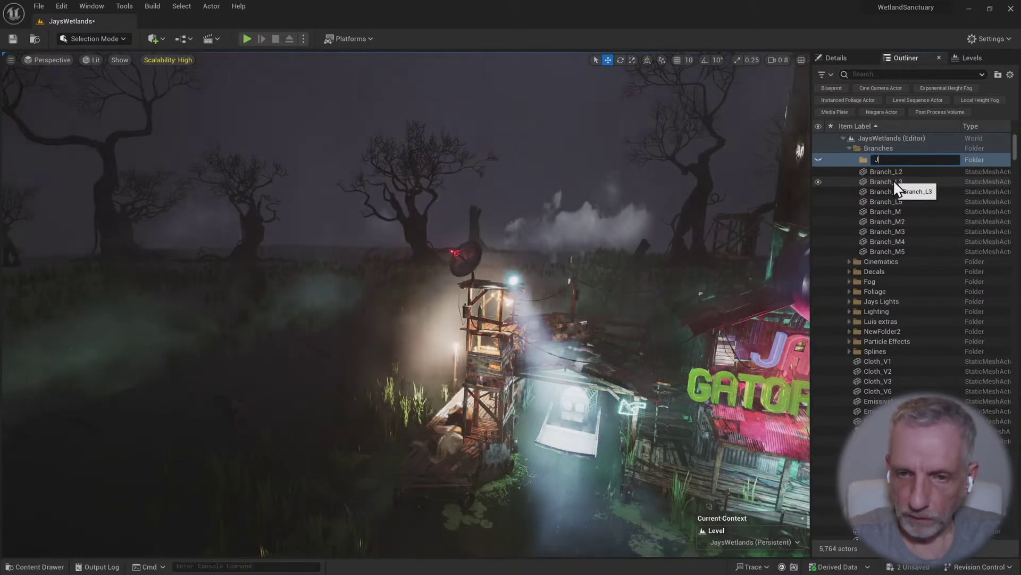
{"action": "type", "text": "ay's Stuff"}
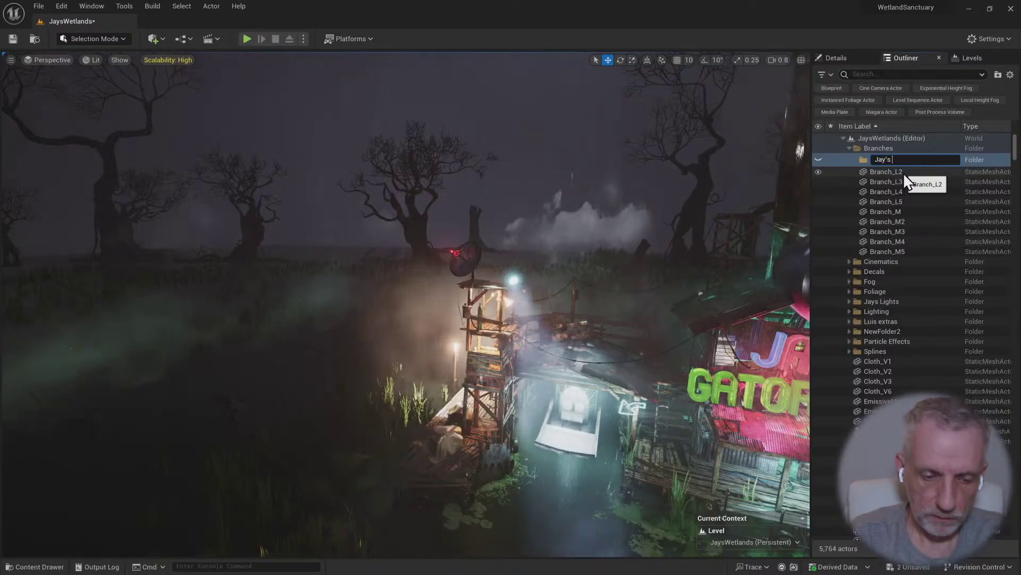
{"action": "key", "text": "Return"}
Try to move the Jay's Stuff folder out of Branches to the JaysWetlands root level
{"action": "left_click_drag", "start_coordinate": [884, 159], "coordinate": [886, 139]}
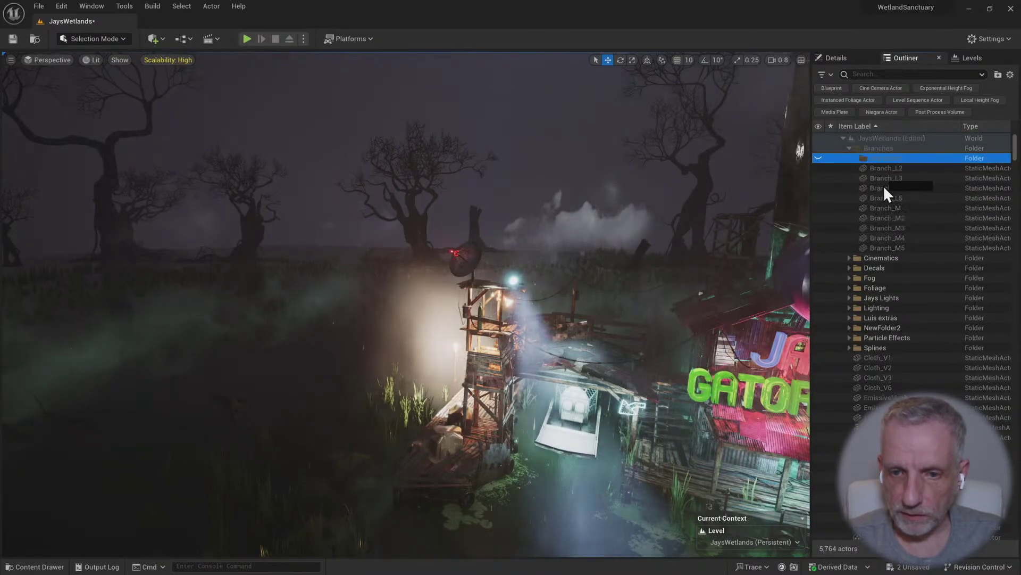
{"action": "left_click_drag", "start_coordinate": [873, 349], "coordinate": [871, 356]}
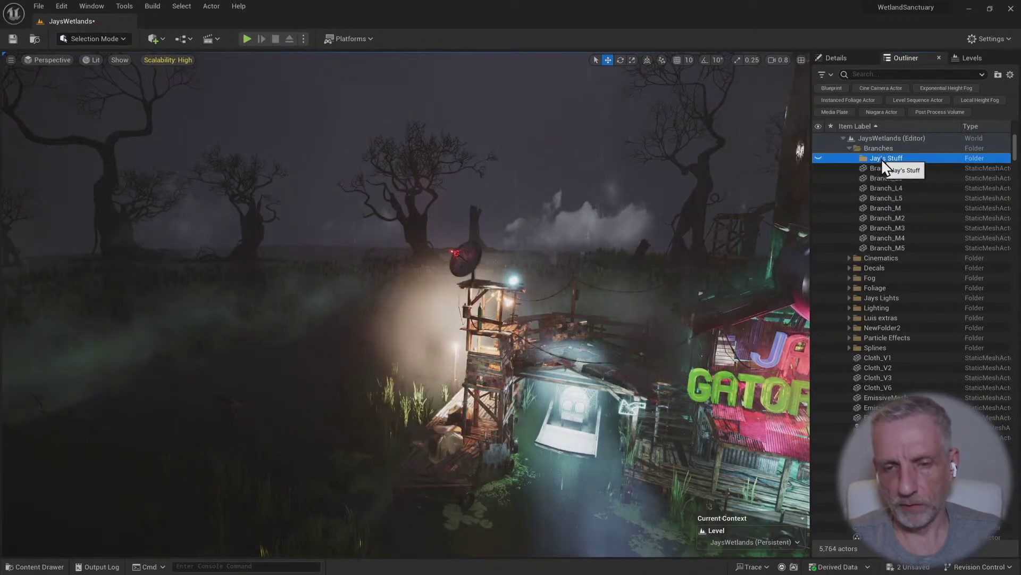
{"action": "left_click_drag", "start_coordinate": [879, 152], "coordinate": [904, 144]}
{"action": "right_click", "coordinate": [904, 143]}
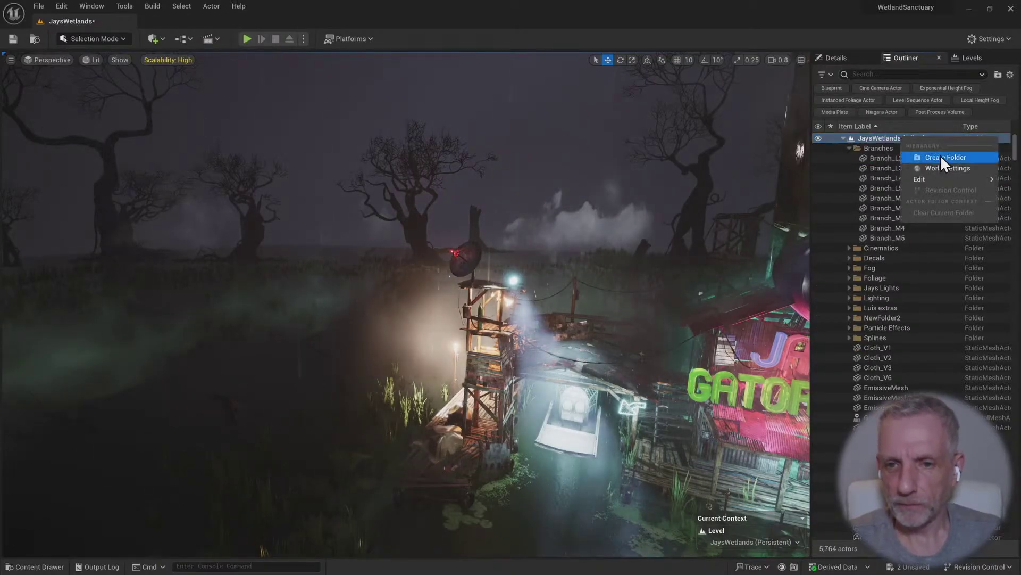
{"action": "left_click", "coordinate": [879, 138]}
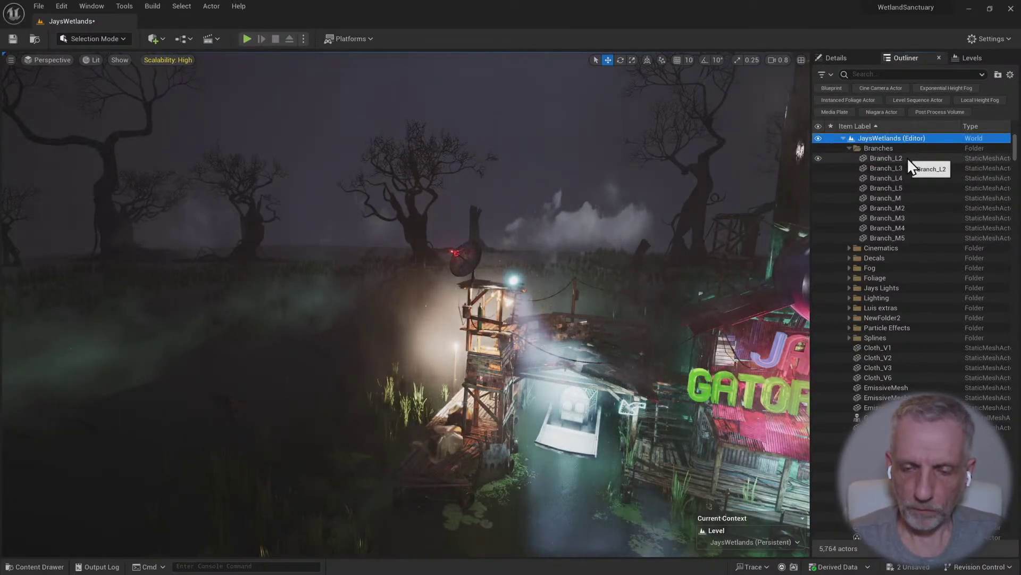
Rename the Branches folder as Jay's Stuff
{"action": "left_click", "coordinate": [849, 148]}
{"action": "left_click", "coordinate": [879, 147]}
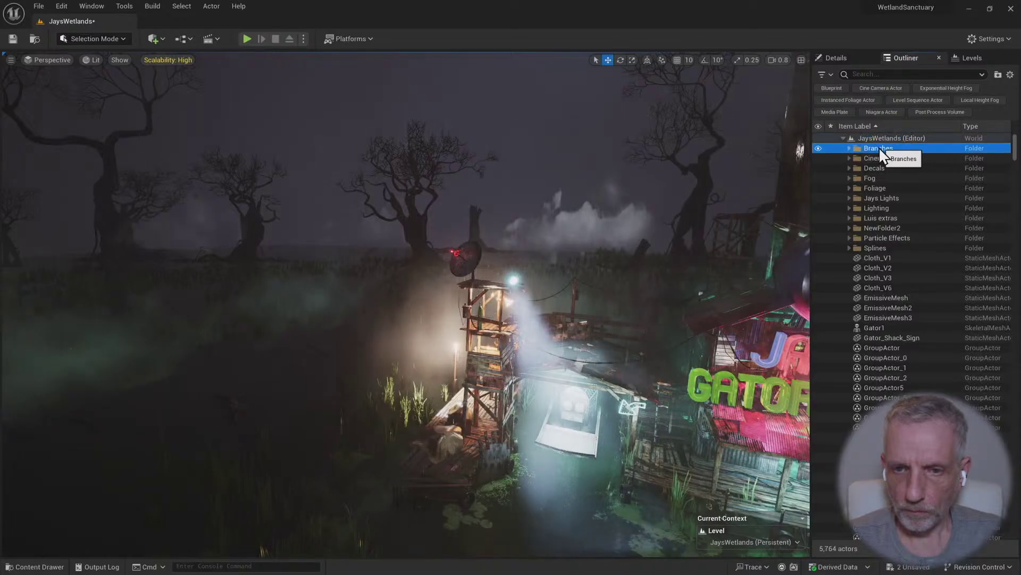
{"action": "left_click", "coordinate": [849, 148]}
{"action": "left_click", "coordinate": [893, 149]}
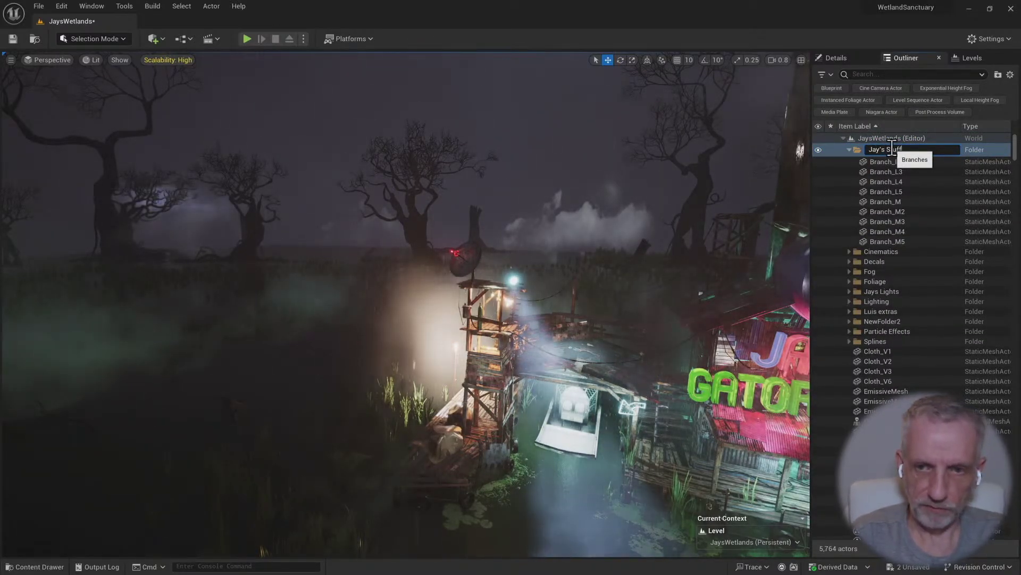
{"action": "type", "text": "Jay's Stuff"}
{"action": "key", "text": "Return"}
Move the actors Branch_L2 through Branch_M5 into a new Branches subfolder inside Jay's Stuff and collapse it
{"action": "left_click", "coordinate": [892, 196]}
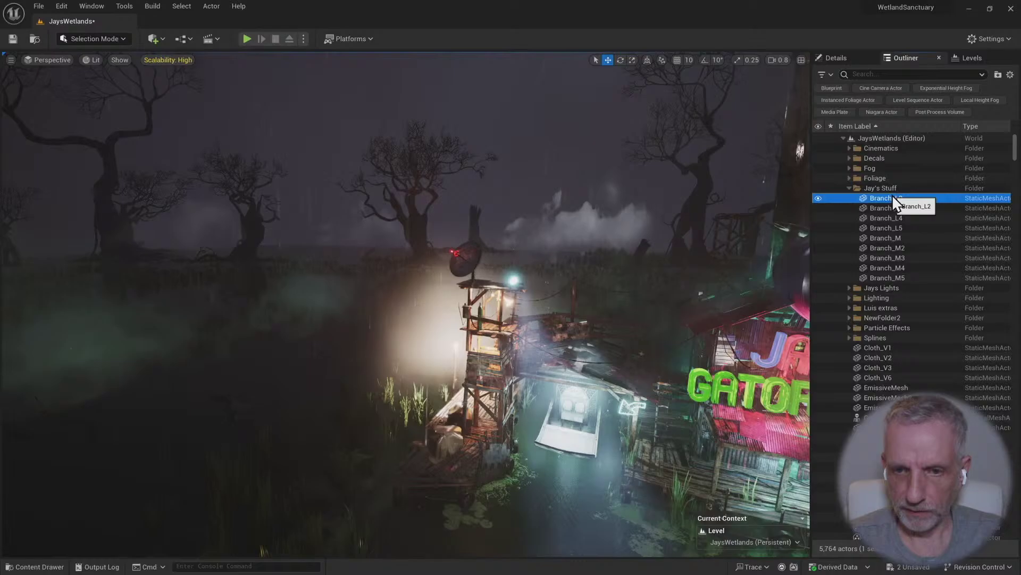
{"action": "left_click", "coordinate": [898, 278], "text": "shift"}
{"action": "right_click", "coordinate": [898, 278]}
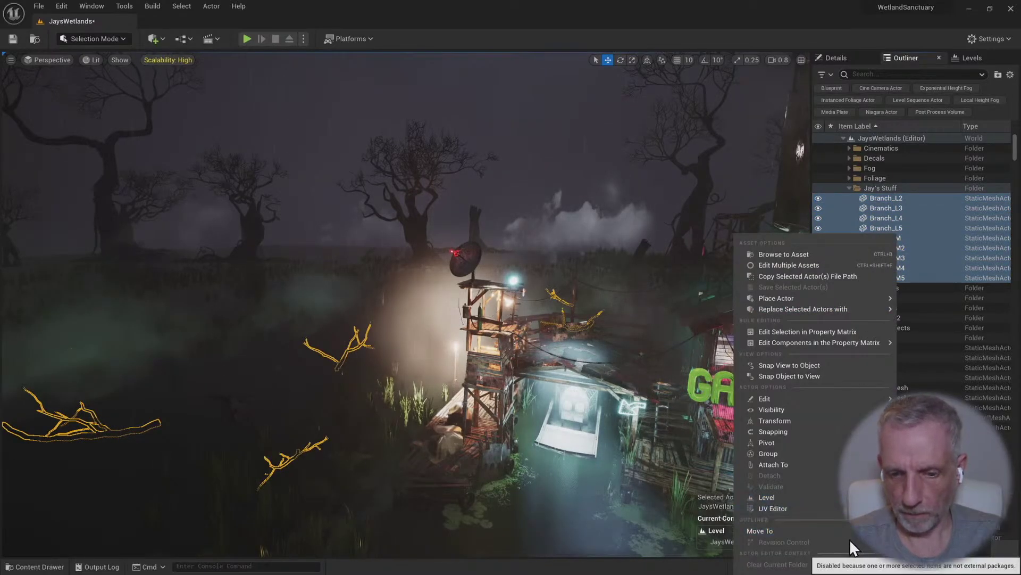
{"action": "mouse_move", "coordinate": [857, 531]}
{"action": "left_click", "coordinate": [932, 532]}
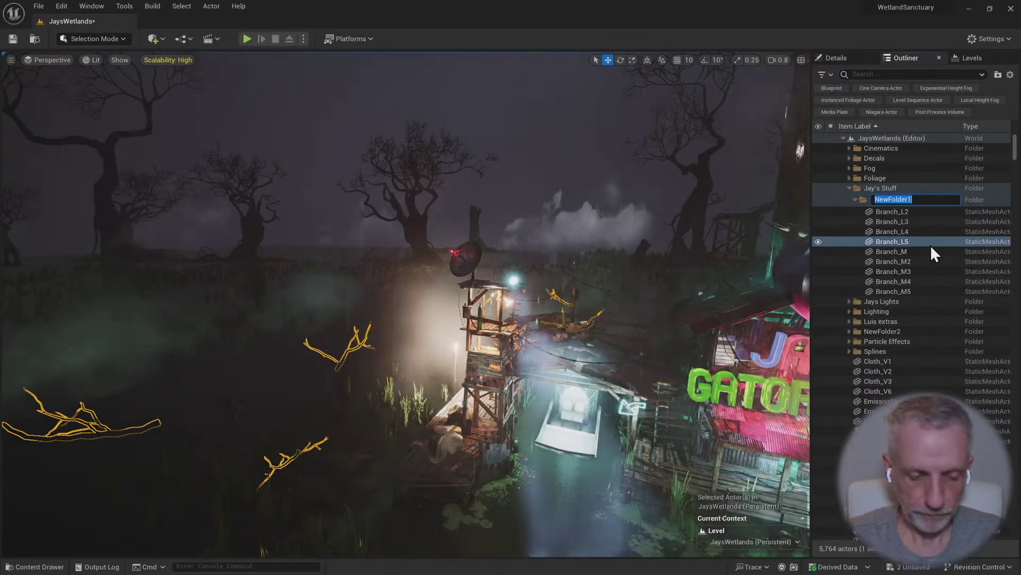
{"action": "type", "text": "Branches"}
{"action": "key", "text": "Return"}
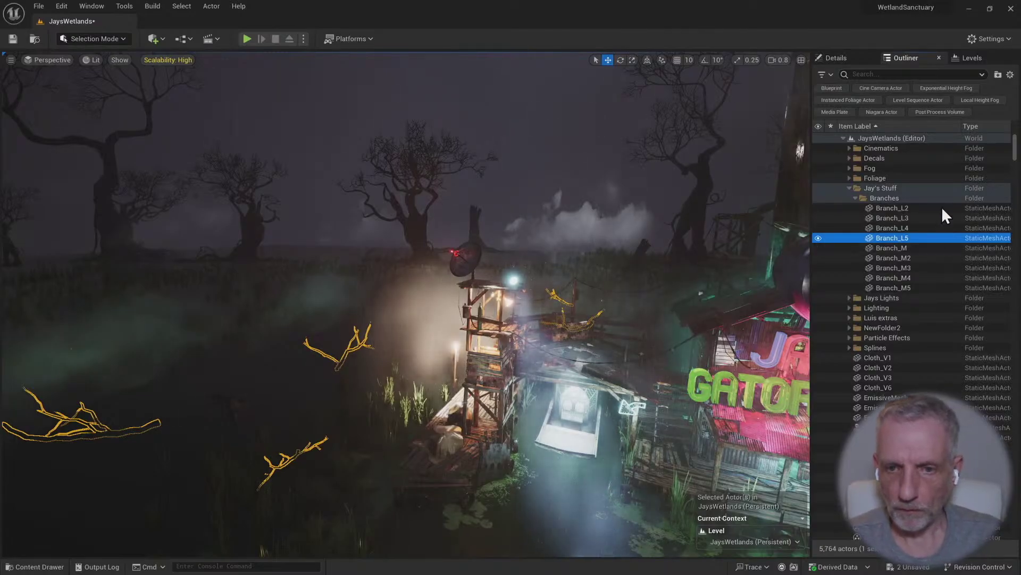
{"action": "left_click", "coordinate": [855, 198]}
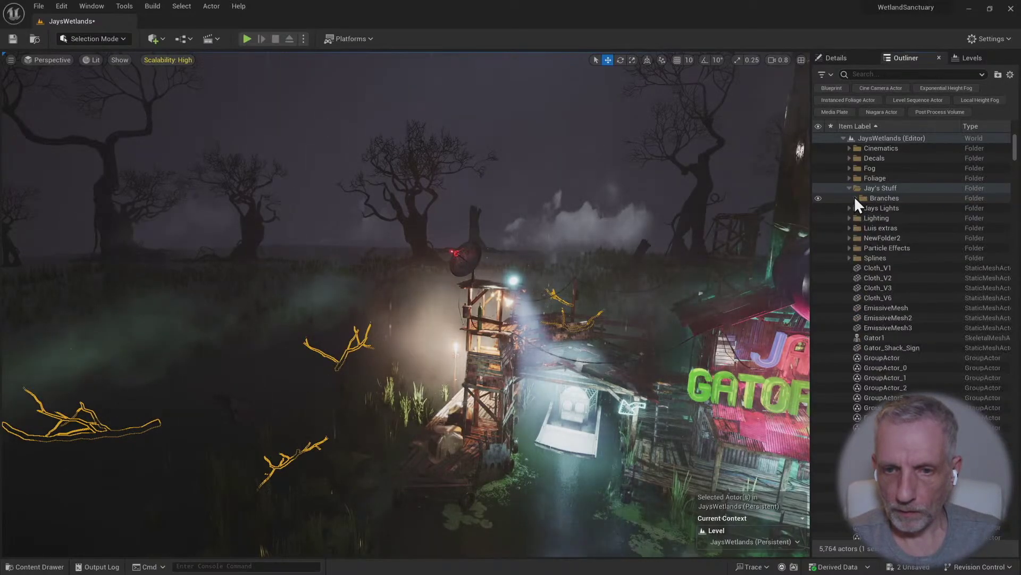
Check the Foliage folder's contents and move the Fog and Jays Lights folders into Jay's Stuff
{"action": "left_click", "coordinate": [887, 181]}
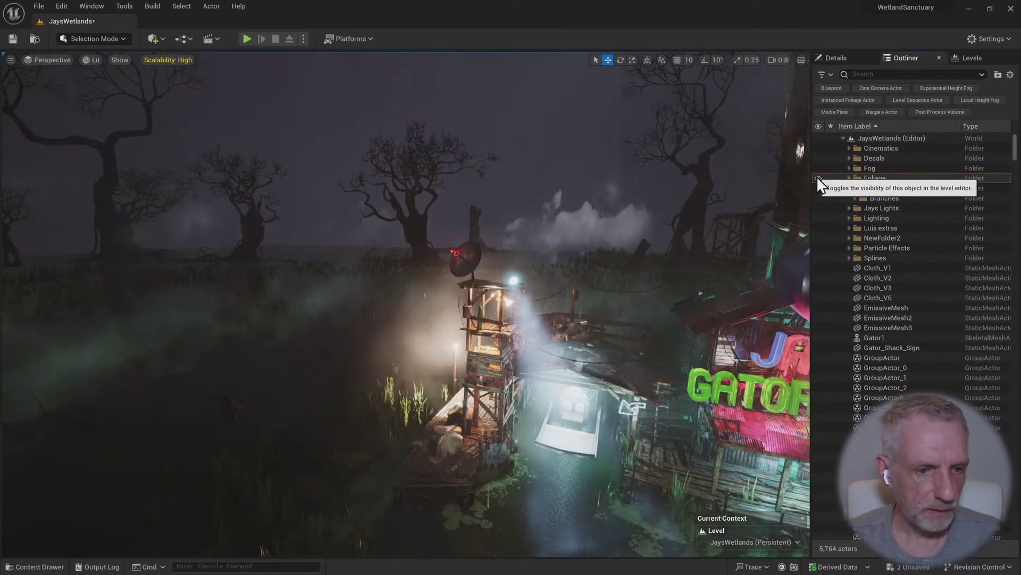
{"action": "left_click", "coordinate": [850, 178]}
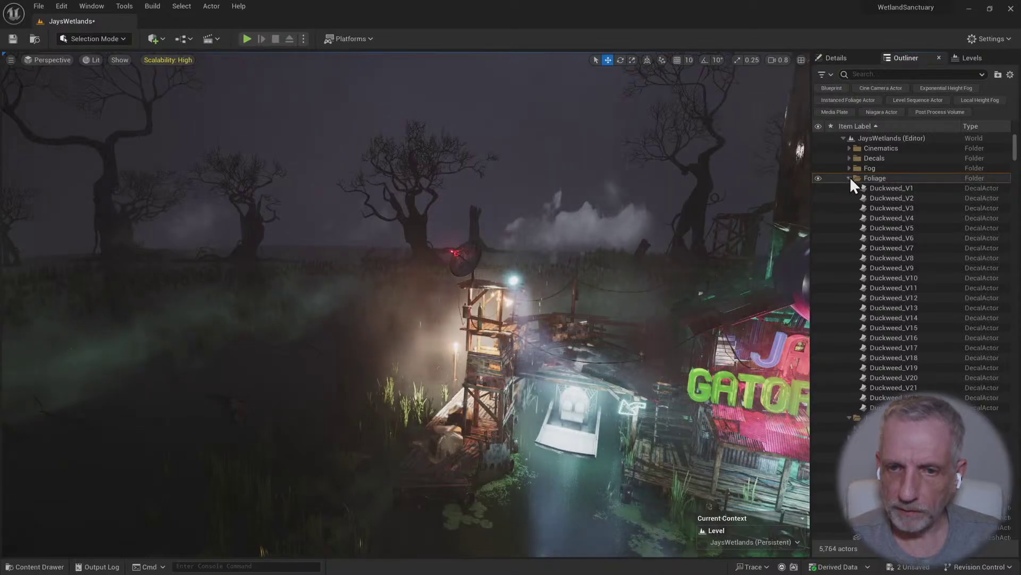
{"action": "left_click", "coordinate": [850, 178]}
{"action": "left_click", "coordinate": [879, 166]}
{"action": "left_click_drag", "start_coordinate": [869, 166], "coordinate": [881, 187]}
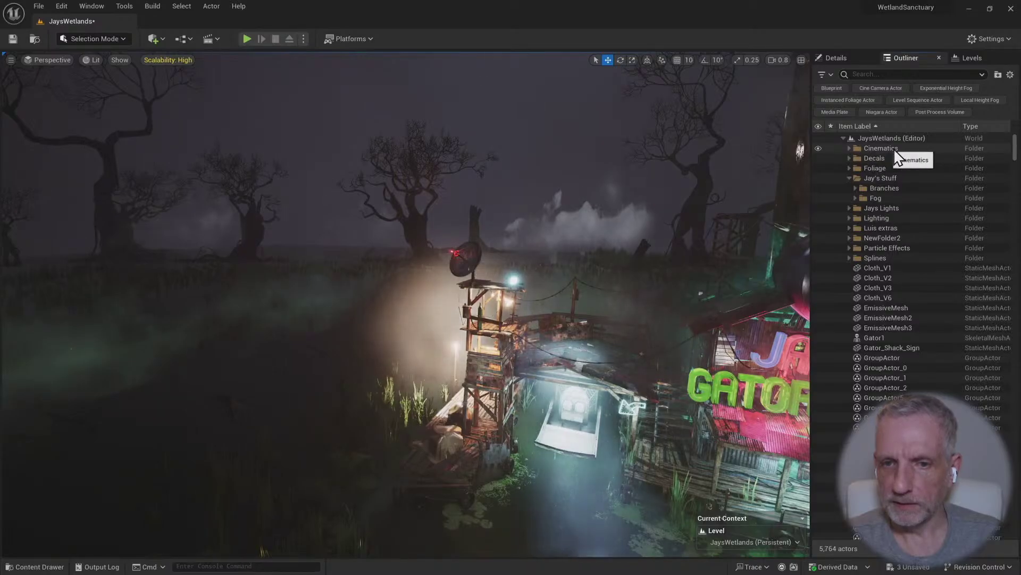
{"action": "left_click_drag", "start_coordinate": [892, 206], "coordinate": [897, 181]}
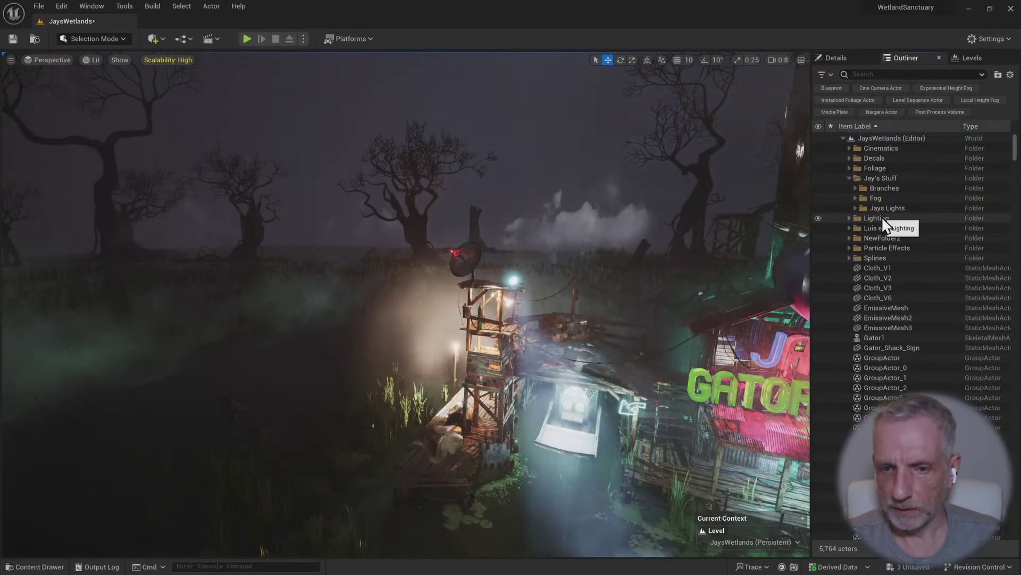
Check the contents of NewFolder2 and Particle Effects, and move the Particle Effects folder into Jay's Stuff
{"action": "left_click", "coordinate": [850, 238]}
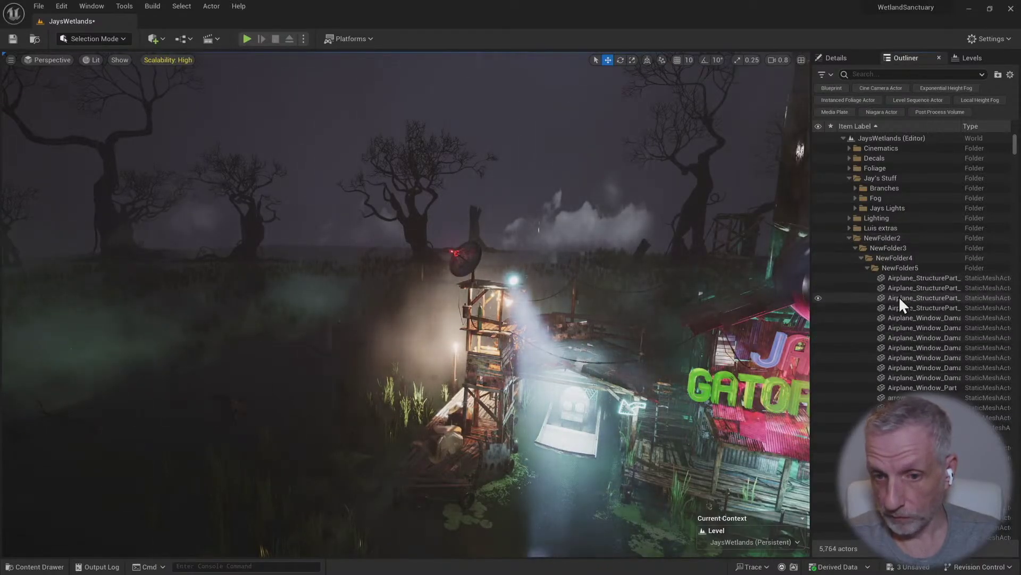
{"action": "left_click", "coordinate": [849, 238]}
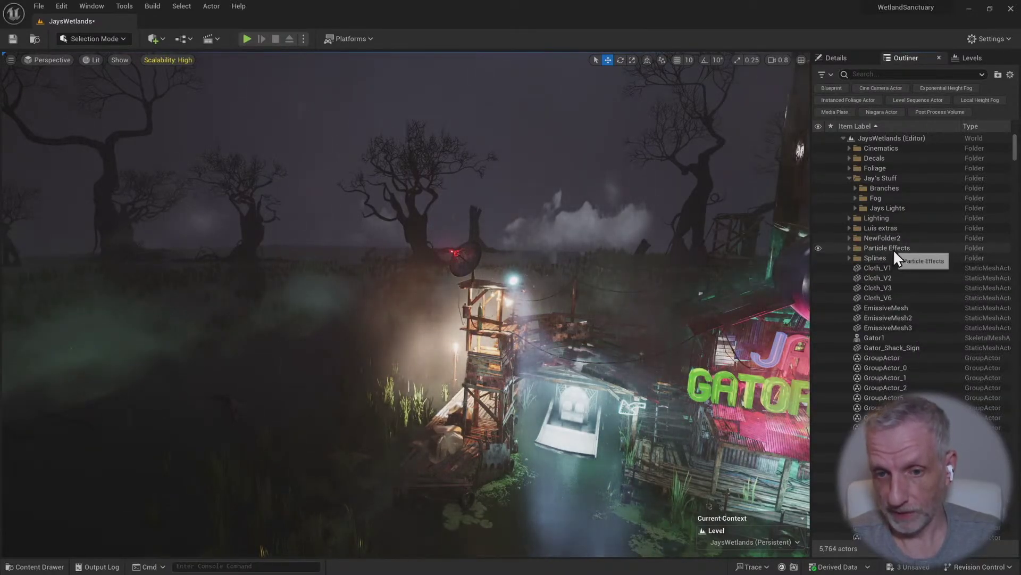
{"action": "left_click", "coordinate": [849, 248]}
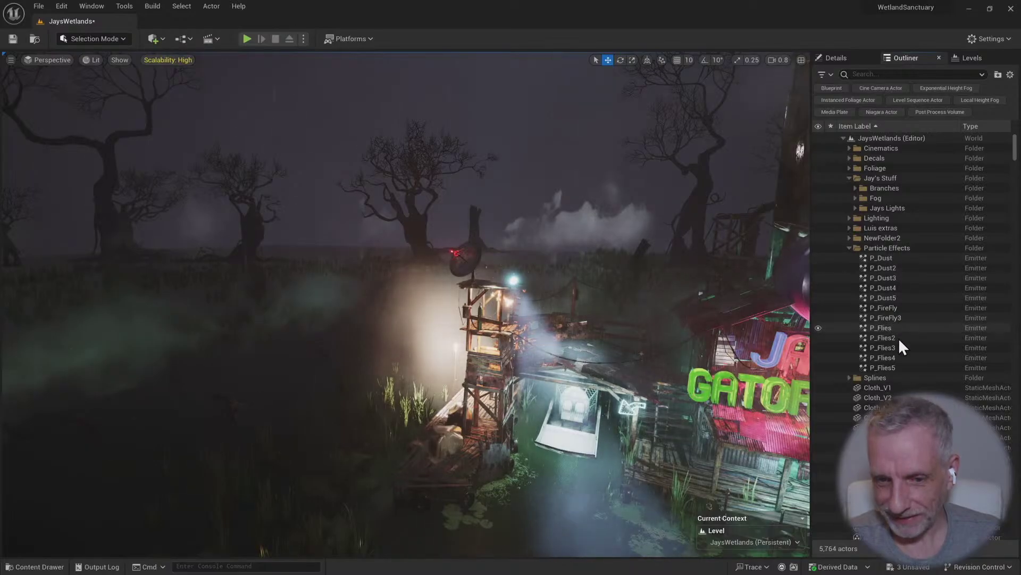
{"action": "left_click", "coordinate": [849, 248]}
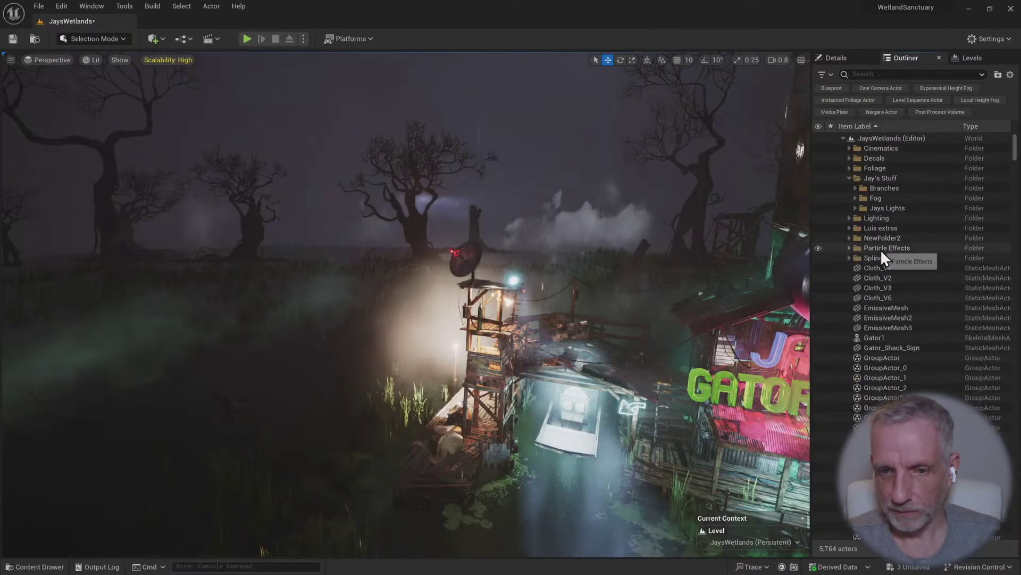
{"action": "left_click_drag", "start_coordinate": [880, 249], "coordinate": [887, 179]}
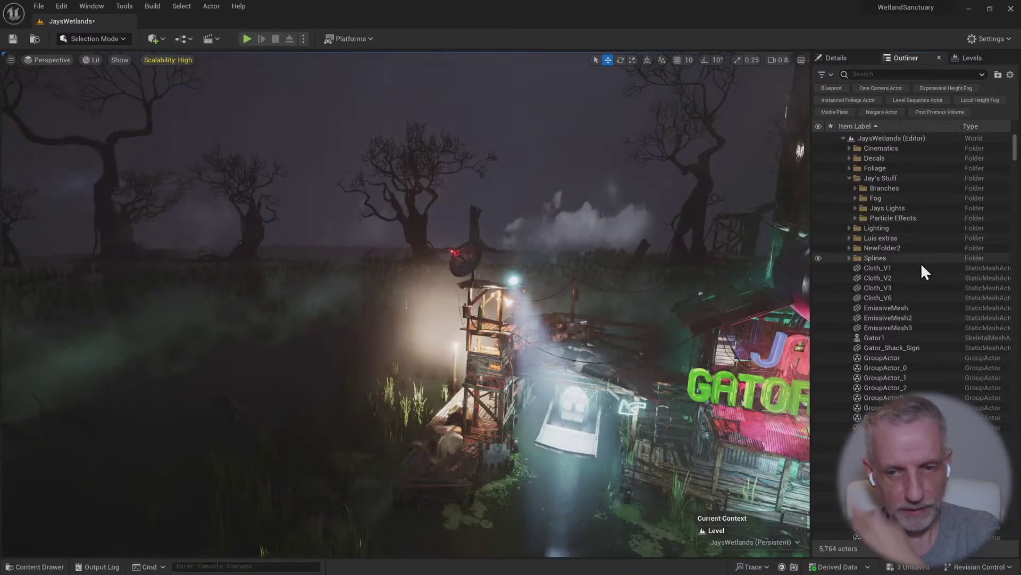
Move the Gator1 and Gator_Shack_Sign actors into the Jay's Stuff folder
{"action": "left_click", "coordinate": [917, 308]}
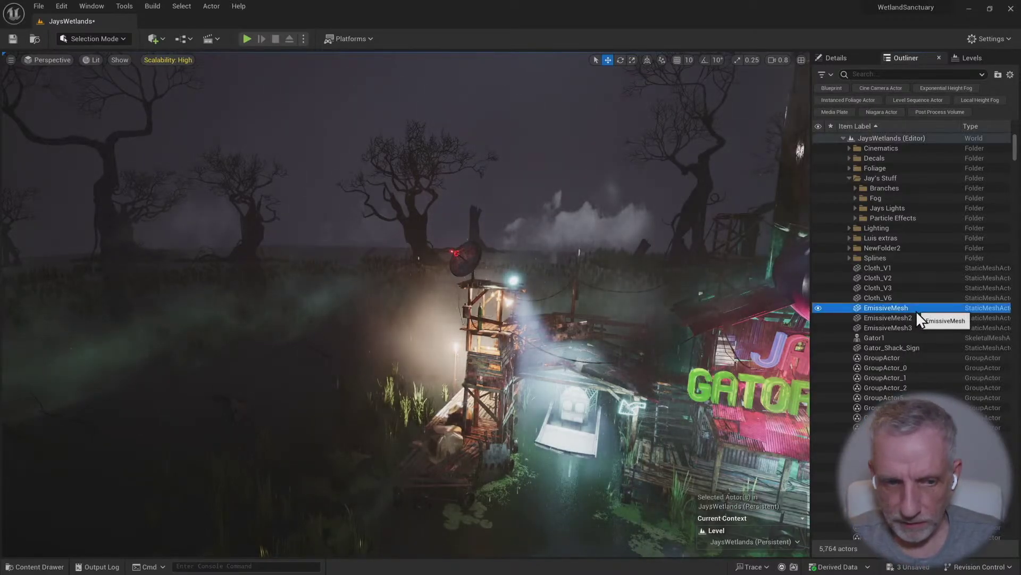
{"action": "left_click", "coordinate": [910, 320], "text": "shift"}
{"action": "left_click", "coordinate": [906, 338]}
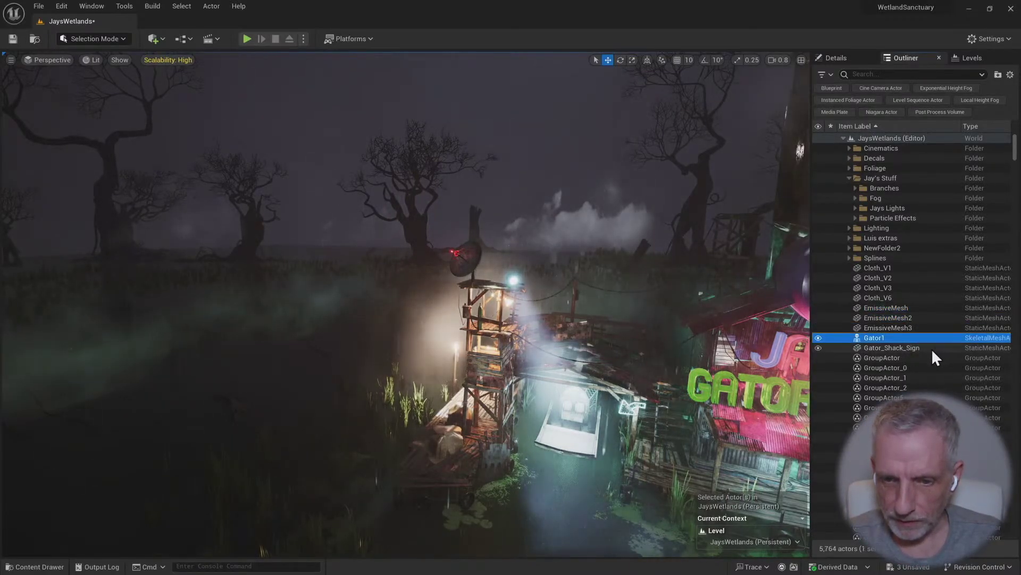
{"action": "left_click", "coordinate": [920, 348], "text": "shift"}
{"action": "left_click_drag", "start_coordinate": [870, 336], "coordinate": [885, 178]}
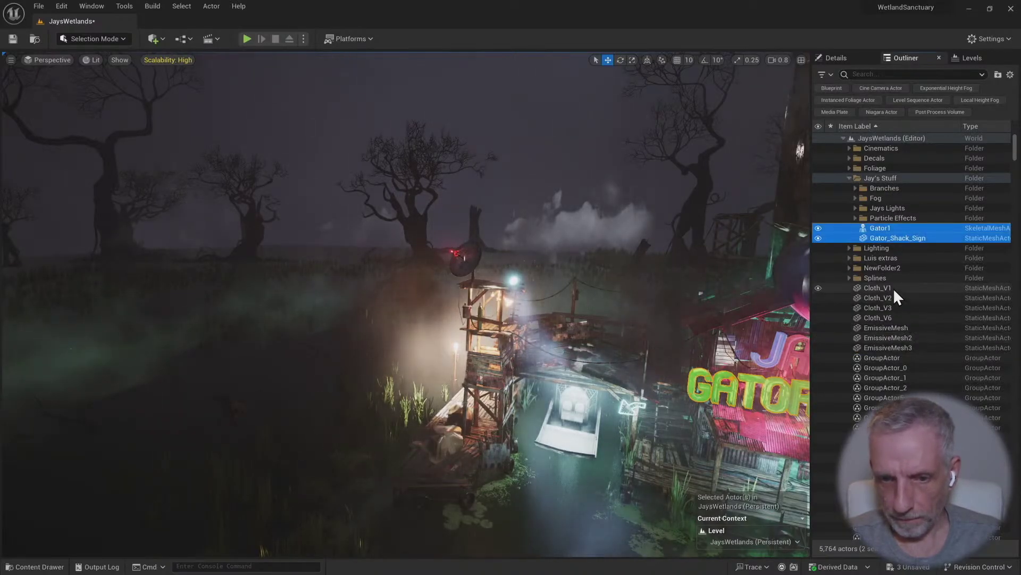
Locate Cloth_V1 in the level and examine the remaining loose actors in the Outliner, through the metal, pipe and wood plank pieces
{"action": "left_click", "coordinate": [893, 290]}
{"action": "right_click_drag", "start_coordinate": [652, 358], "coordinate": [796, 365]}
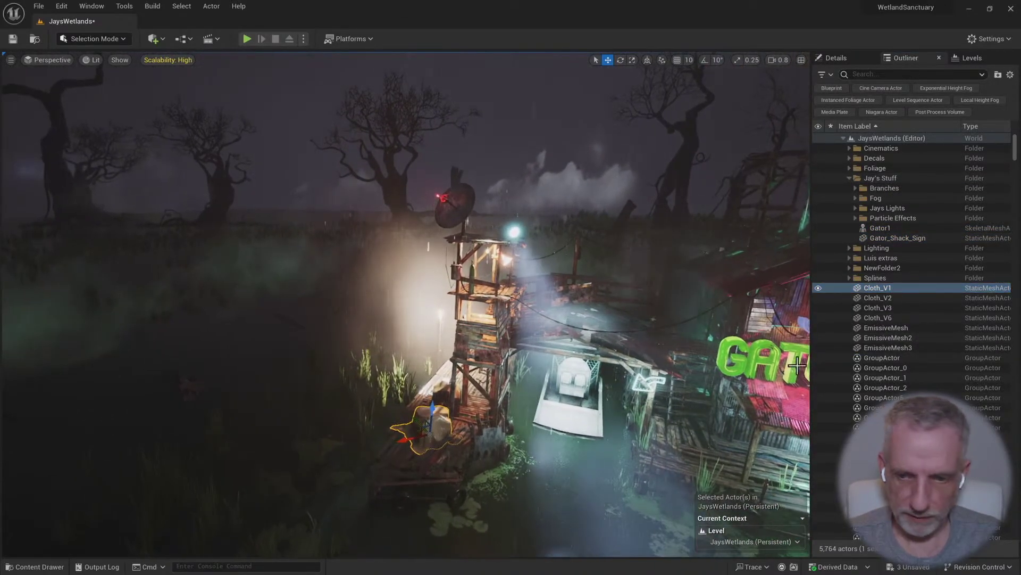
{"action": "scroll", "coordinate": [905, 336], "scroll_direction": "down", "scroll_amount": 15}
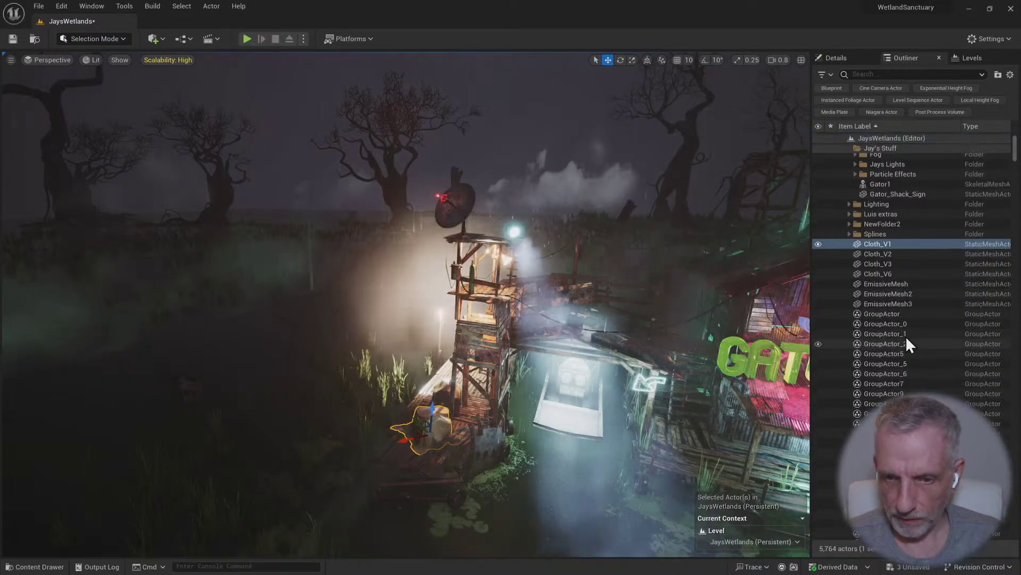
{"action": "scroll", "coordinate": [908, 346], "scroll_direction": "down", "scroll_amount": 8}
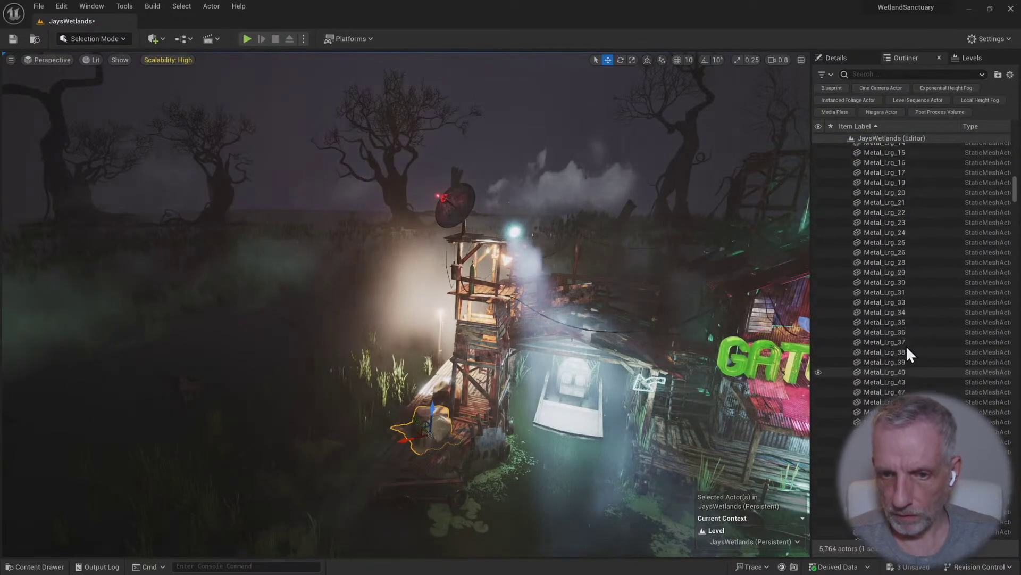
{"action": "scroll", "coordinate": [906, 345], "scroll_direction": "up", "scroll_amount": 1}
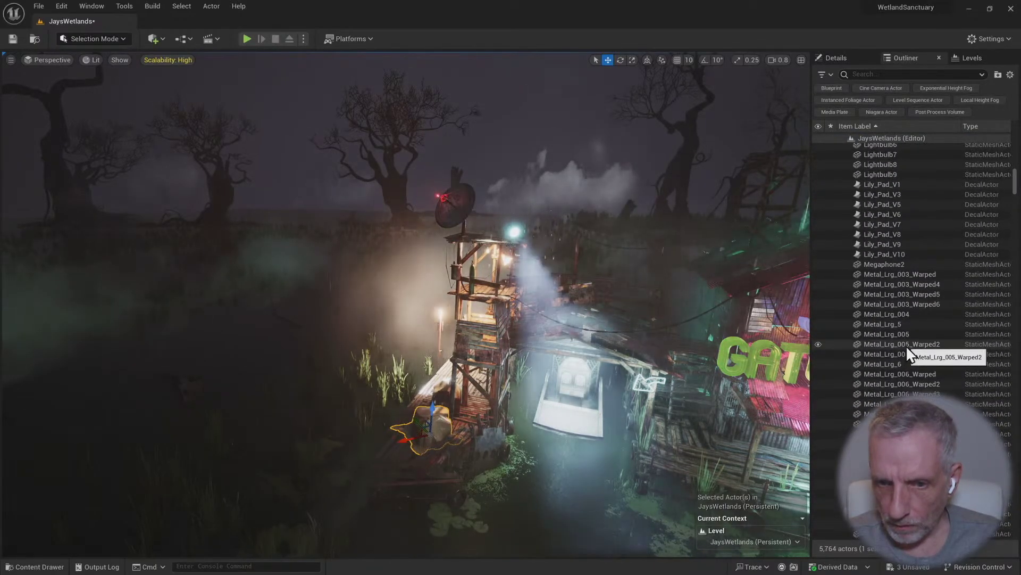
{"action": "scroll", "coordinate": [905, 346], "scroll_direction": "down", "scroll_amount": 8}
{"action": "scroll", "coordinate": [905, 346], "scroll_direction": "down", "scroll_amount": 20}
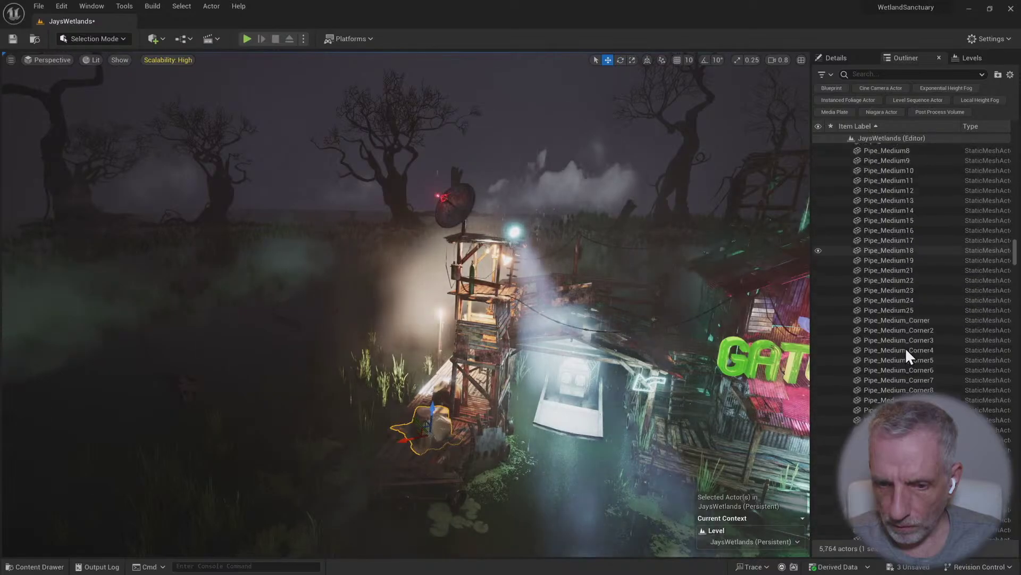
{"action": "scroll", "coordinate": [906, 354], "scroll_direction": "down", "scroll_amount": 20}
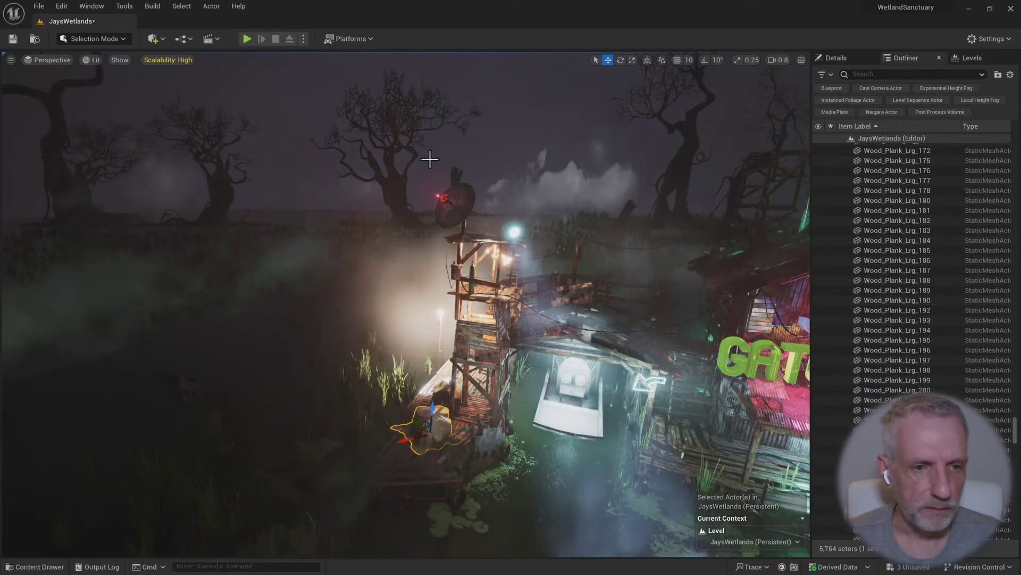
Hide the UDS sky and weather folder and switch the viewport to Unlit shading around the background trees
{"action": "left_click", "coordinate": [396, 178]}
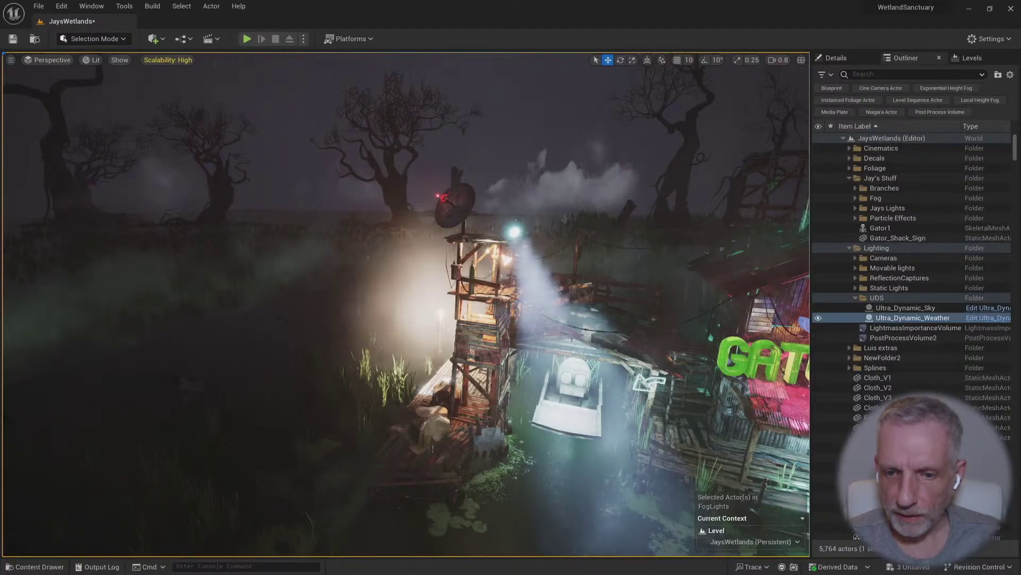
{"action": "scroll", "coordinate": [449, 201], "scroll_direction": "up", "scroll_amount": 3}
{"action": "key", "text": "w"}
{"action": "mouse_move", "coordinate": [449, 200]}
{"action": "right_mouse_down"}
{"action": "mouse_move", "coordinate": [459, 212]}
{"action": "mouse_move", "coordinate": [442, 194]}
{"action": "right_mouse_up"}
{"action": "left_click", "coordinate": [819, 297]}
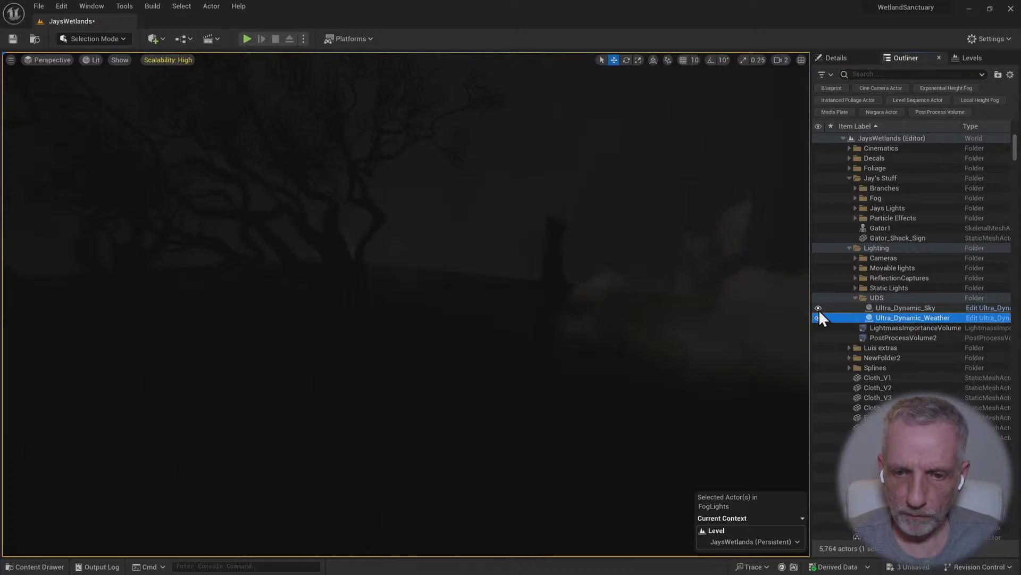
{"action": "left_click", "coordinate": [90, 59]}
{"action": "left_click", "coordinate": [98, 97]}
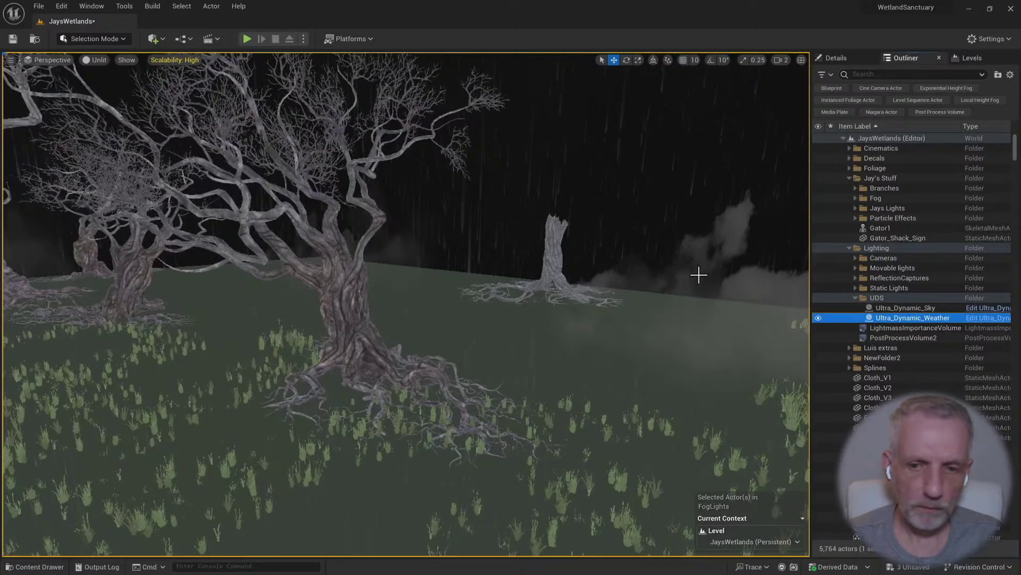
{"action": "left_click", "coordinate": [819, 298]}
Locate the tree actors from a background tree and gather all SM_Stump and SM_Tree actors into a new folder named Trees
{"action": "scroll", "coordinate": [372, 294], "scroll_direction": "up", "scroll_amount": 5}
{"action": "left_click", "coordinate": [372, 294]}
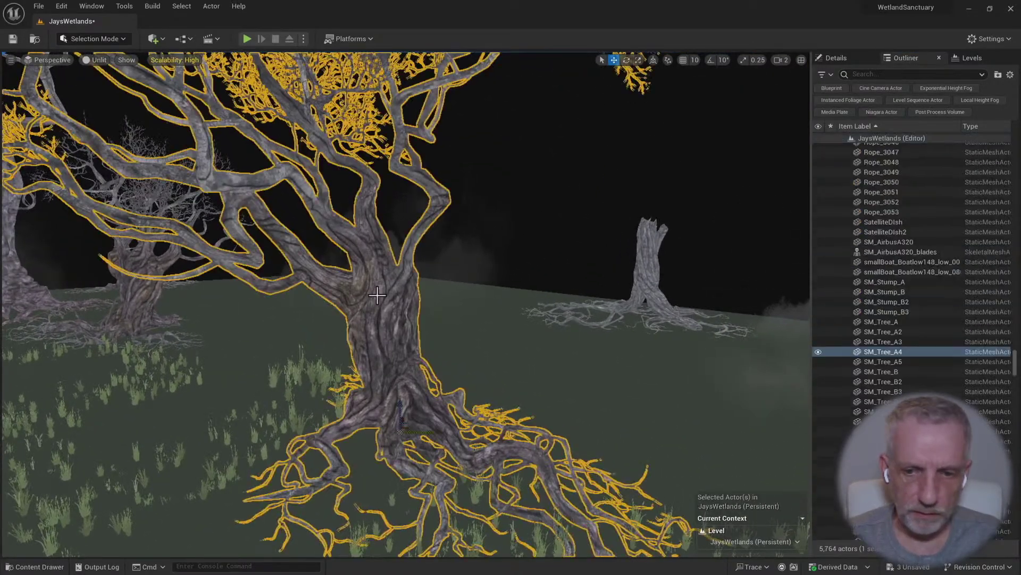
{"action": "double_click", "coordinate": [829, 351]}
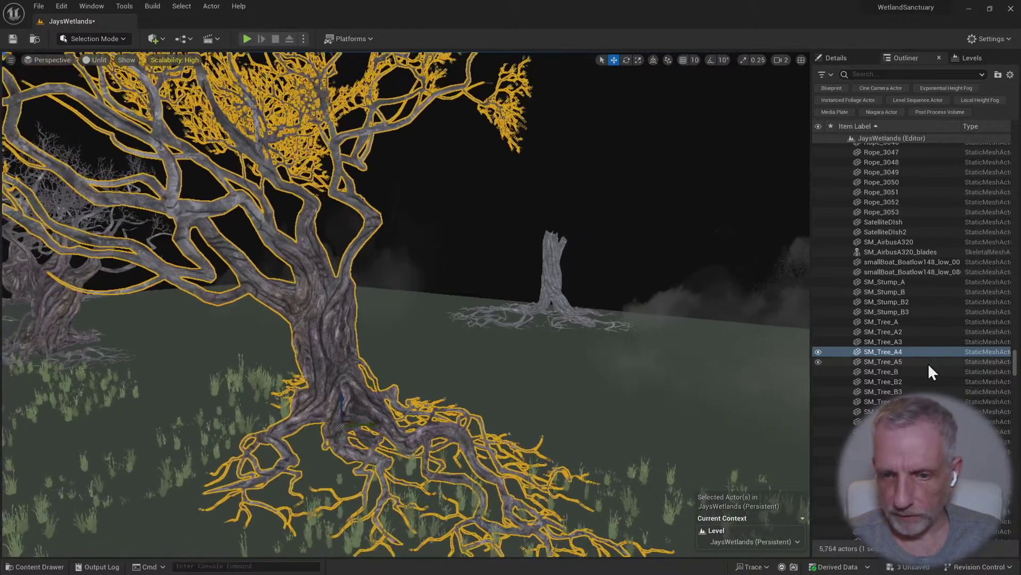
{"action": "left_click", "coordinate": [894, 283]}
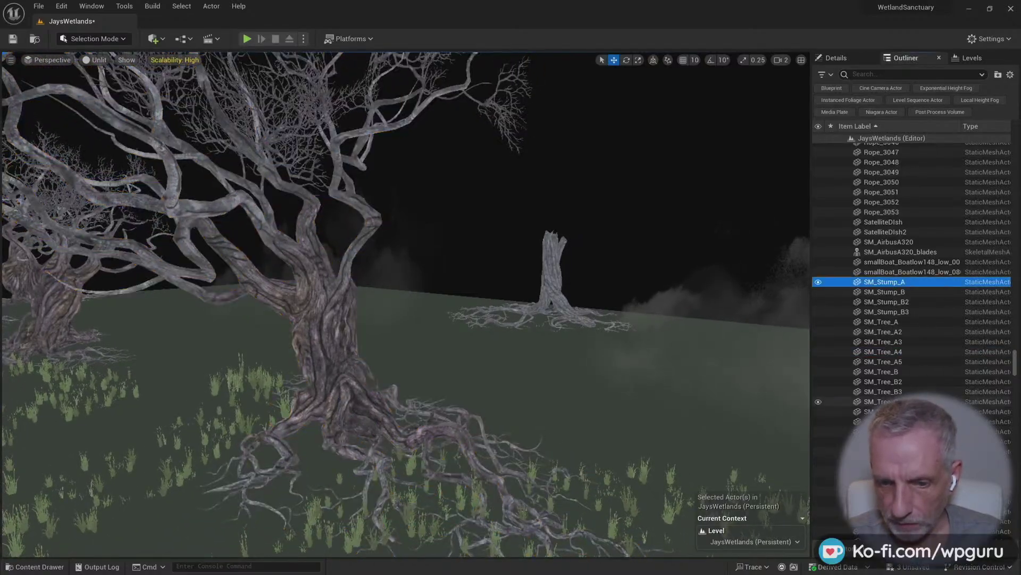
{"action": "left_click", "coordinate": [894, 451], "text": "shift"}
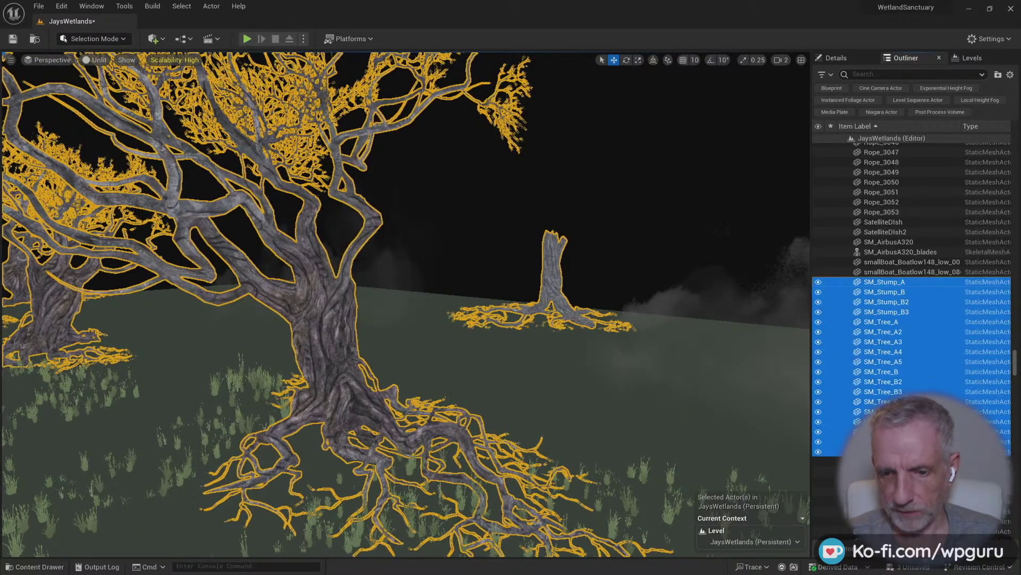
{"action": "right_click", "coordinate": [894, 451]}
{"action": "mouse_move", "coordinate": [896, 408]}
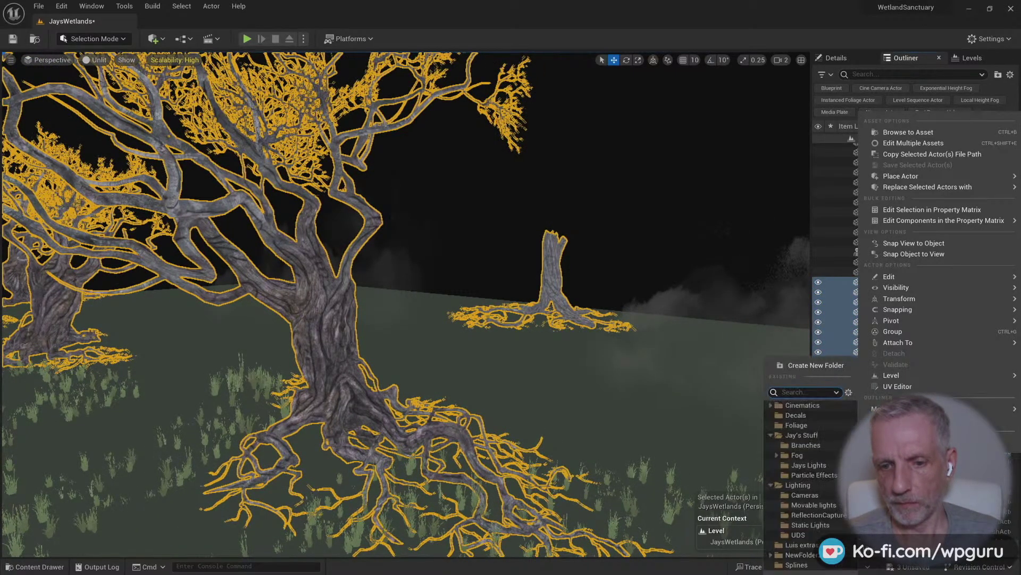
{"action": "left_click", "coordinate": [819, 367]}
{"action": "type", "text": "T"}
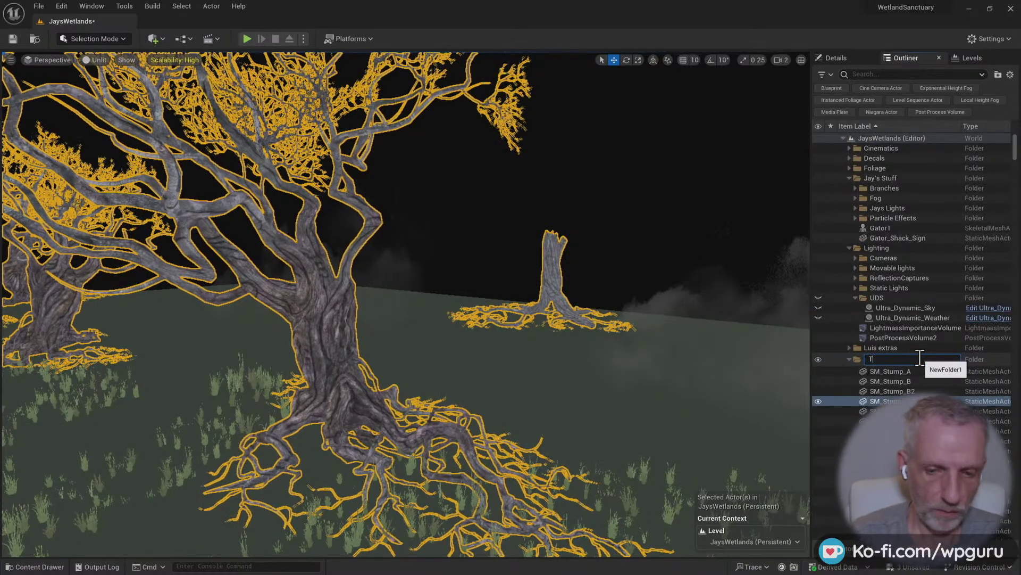
{"action": "type", "text": "rees"}
{"action": "key", "text": "Return"}
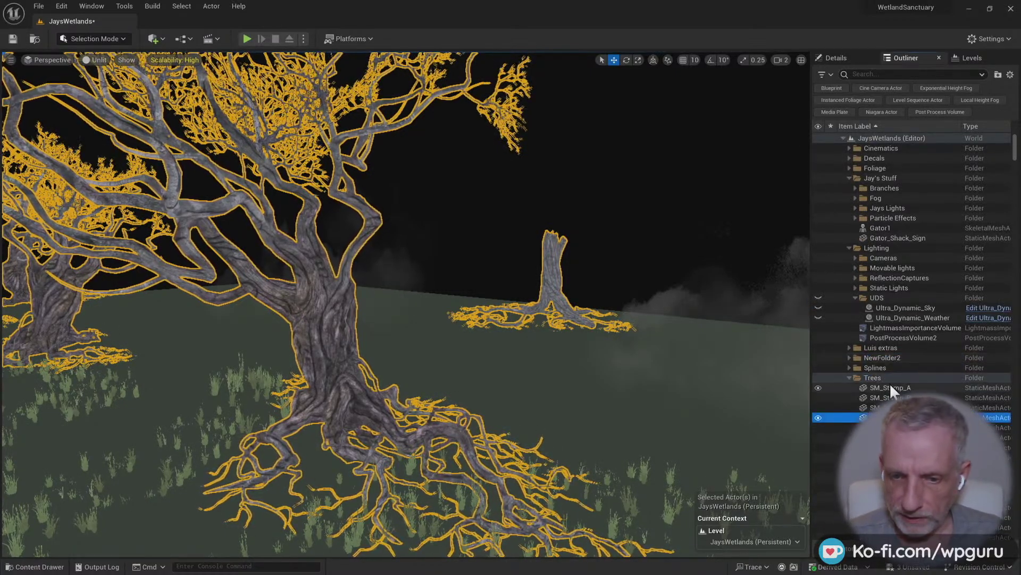
Move the Trees folder into Jay's Stuff and collapse Jay's Stuff
{"action": "right_click", "coordinate": [889, 377]}
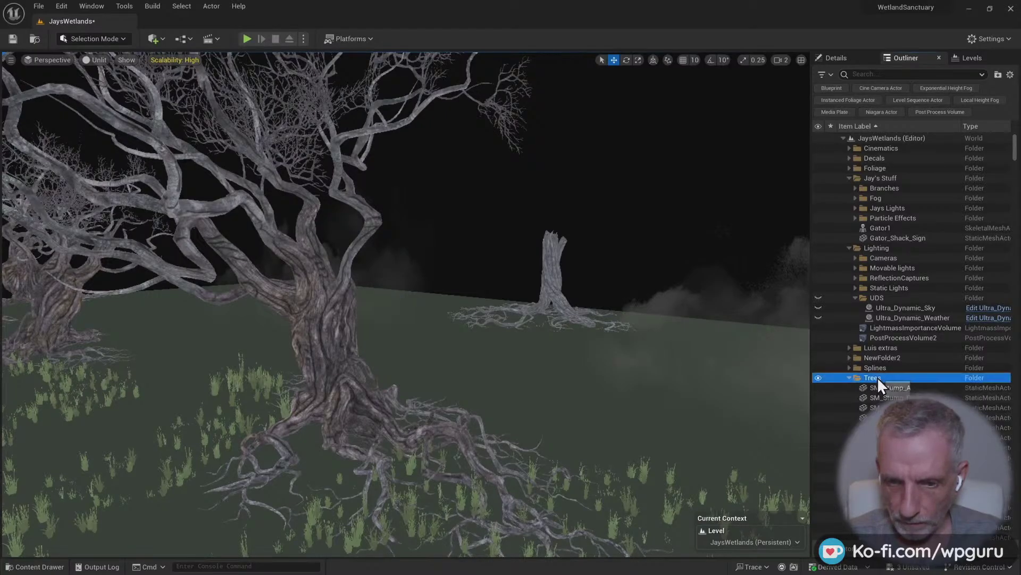
{"action": "mouse_move", "coordinate": [915, 408]}
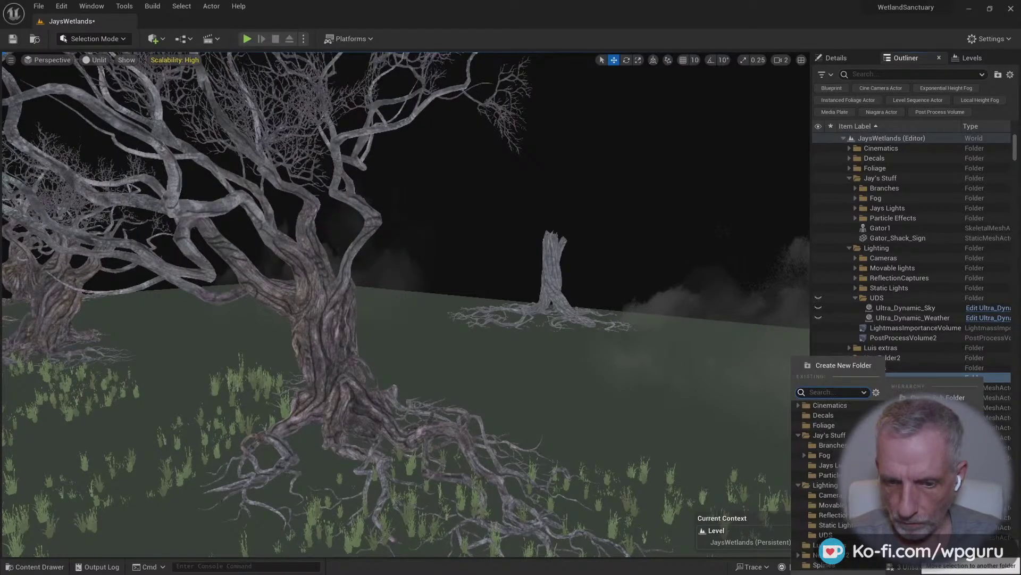
{"action": "left_click", "coordinate": [839, 434]}
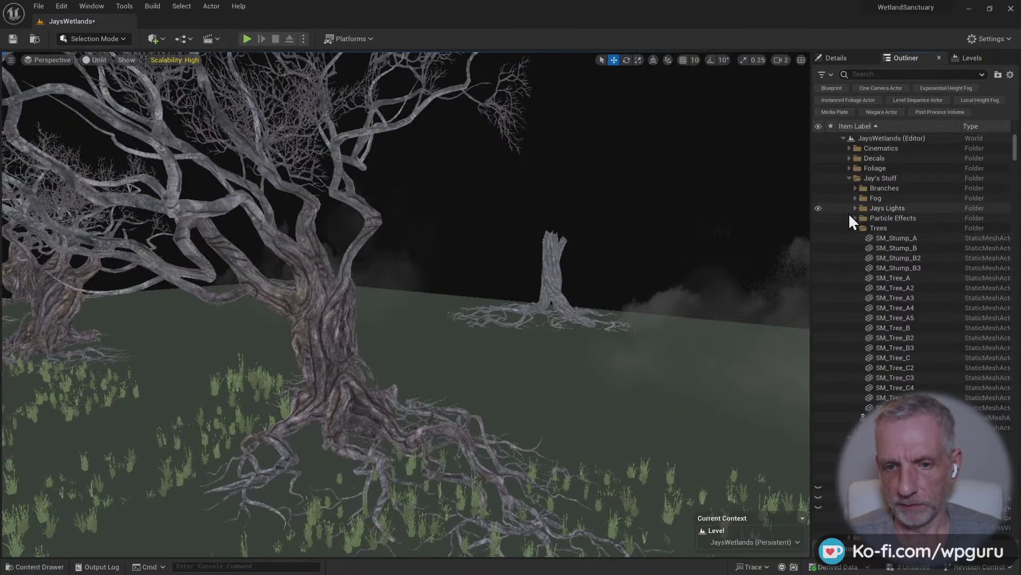
{"action": "left_click", "coordinate": [850, 178]}
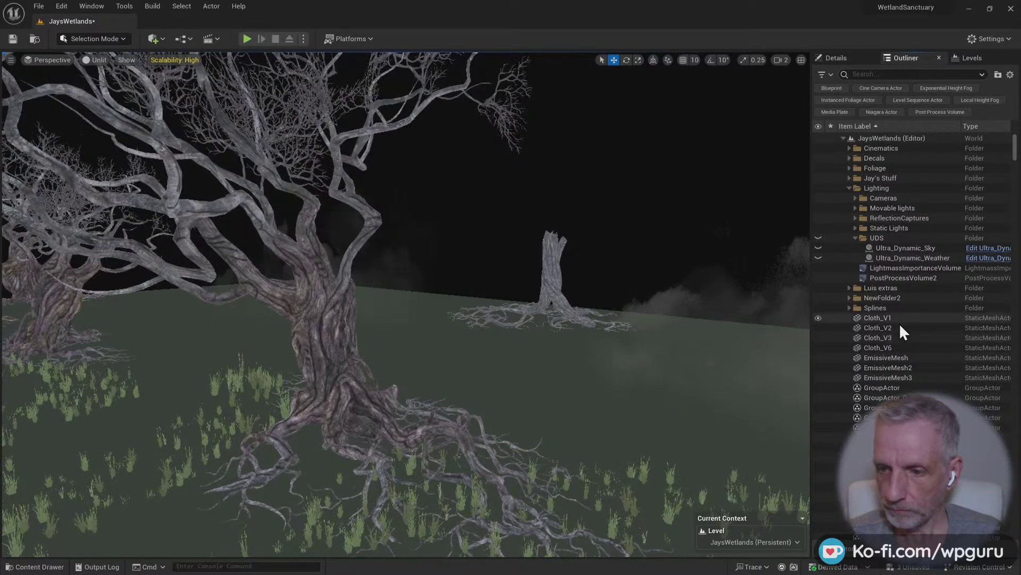
Find the loose Jay_Sign actor in the Outliner and move it into the Jay's Stuff folder
{"action": "scroll", "coordinate": [900, 324], "scroll_direction": "down", "scroll_amount": 5}
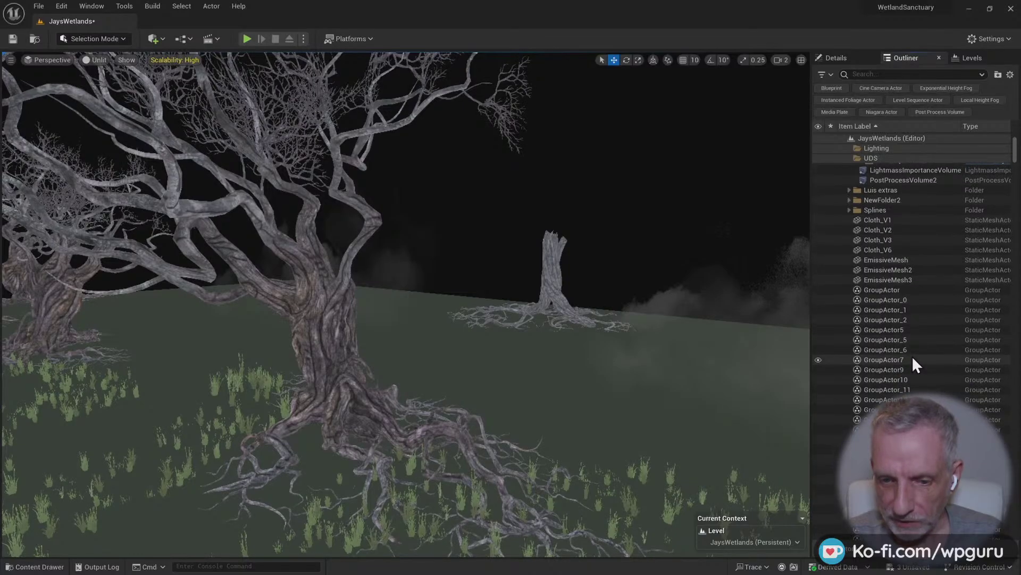
{"action": "scroll", "coordinate": [913, 359], "scroll_direction": "down", "scroll_amount": 15}
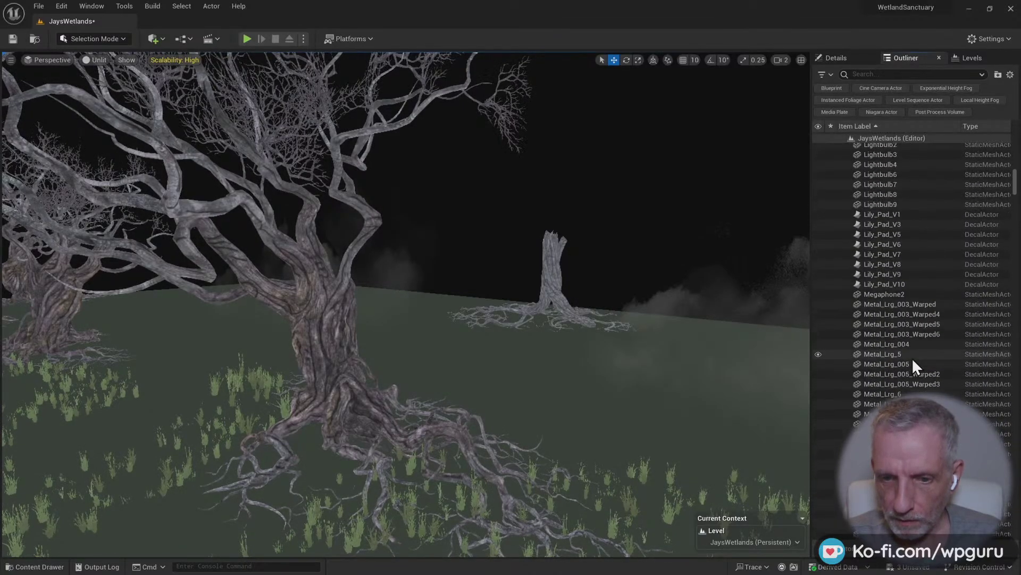
{"action": "scroll", "coordinate": [913, 359], "scroll_direction": "up", "scroll_amount": 5}
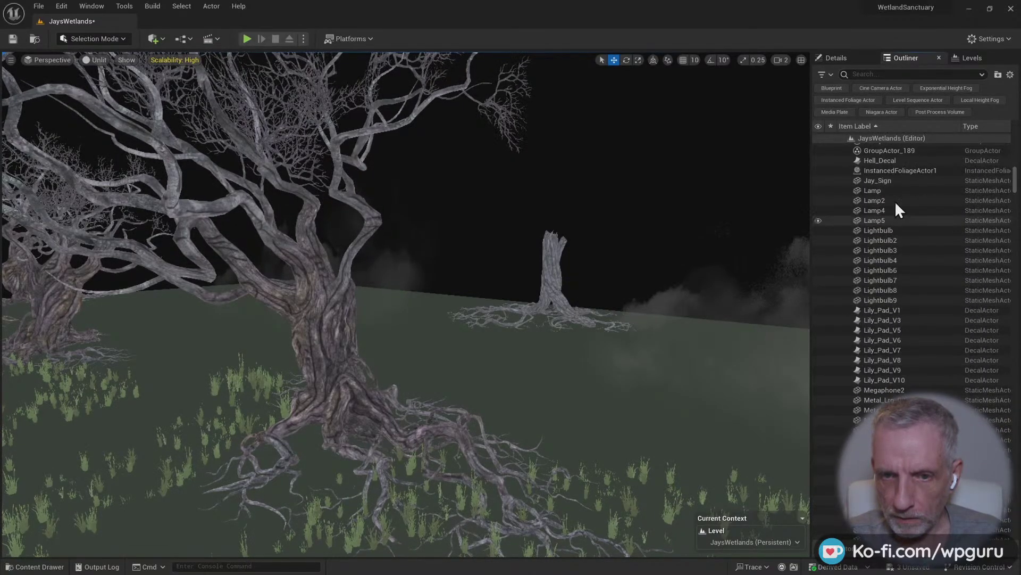
{"action": "left_click", "coordinate": [902, 180]}
{"action": "right_click", "coordinate": [902, 181]}
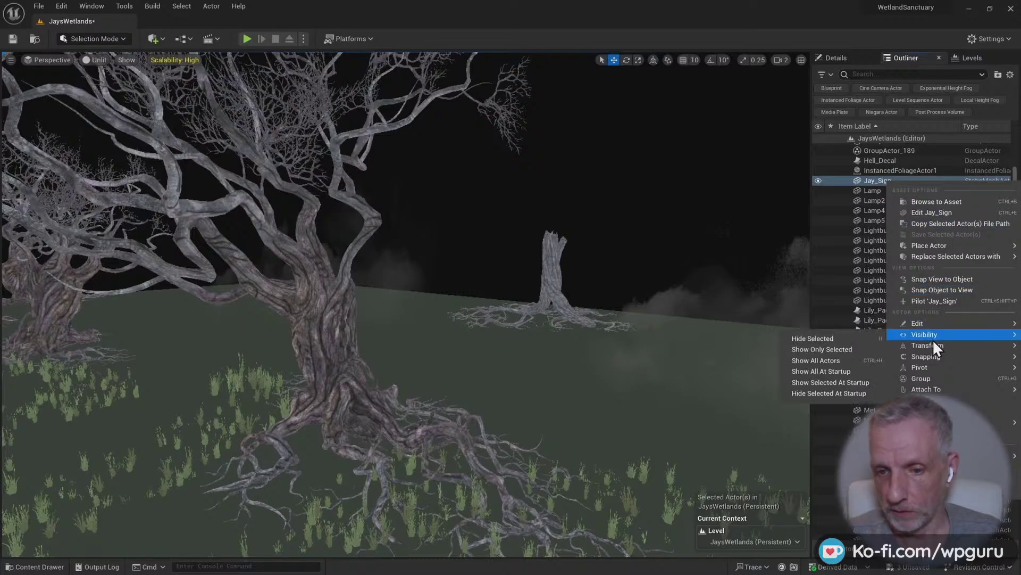
{"action": "mouse_move", "coordinate": [936, 455]}
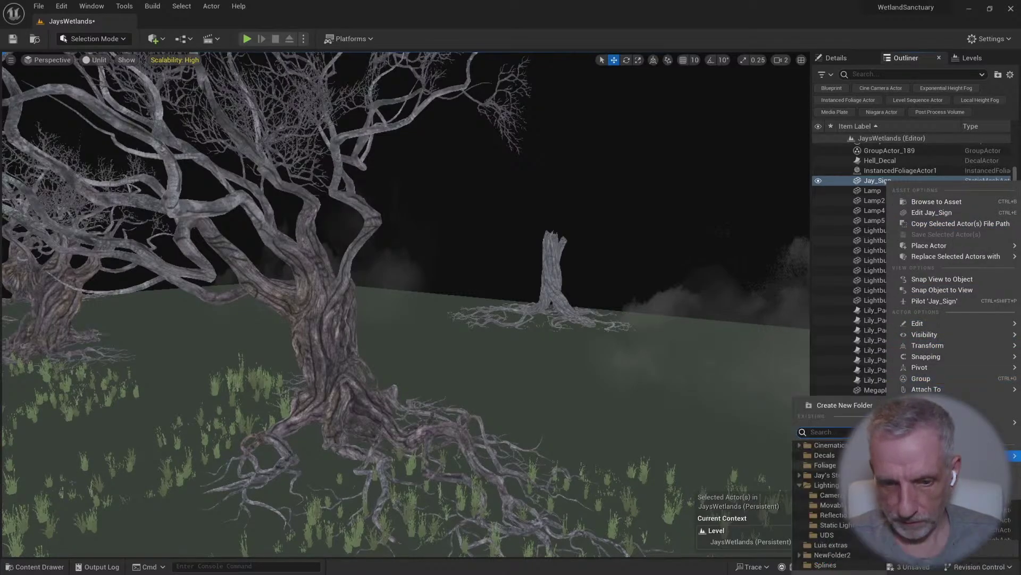
{"action": "left_click", "coordinate": [862, 474]}
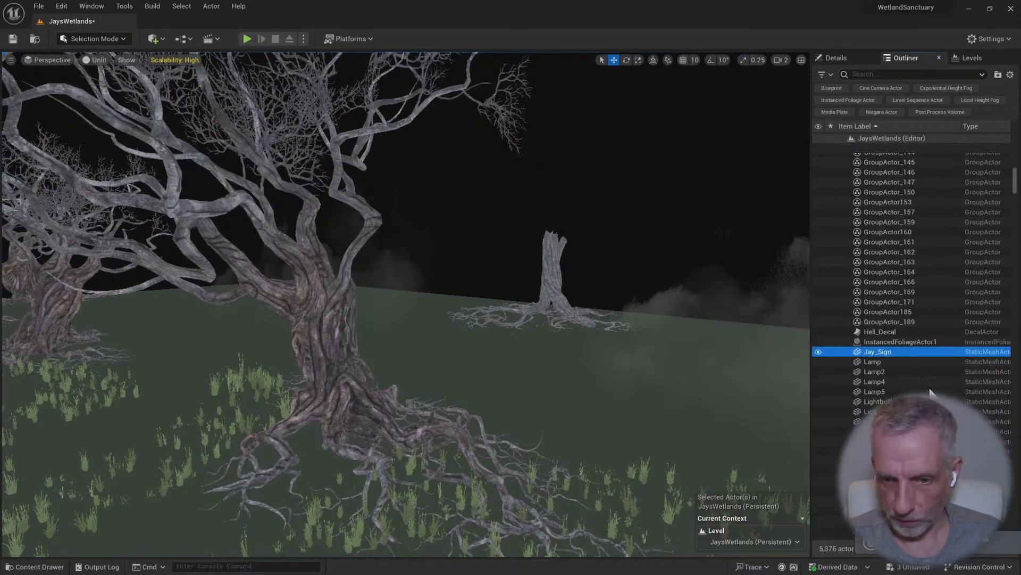
{"action": "right_click", "coordinate": [906, 343]}
{"action": "mouse_move", "coordinate": [937, 299]}
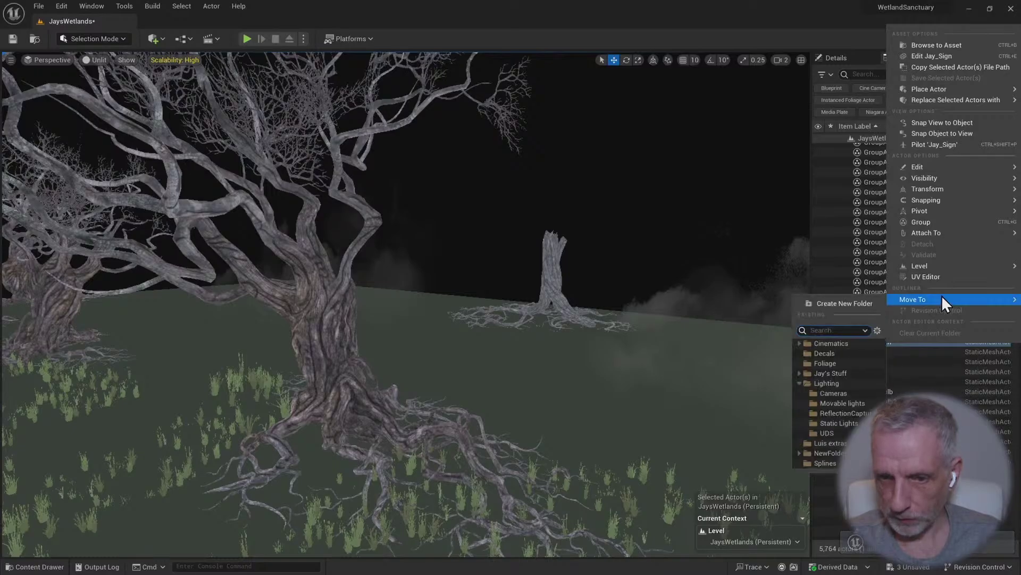
{"action": "left_click", "coordinate": [843, 374]}
Look around the surrounding swamp and switch the viewport back to Lit shading
{"action": "right_click_drag", "start_coordinate": [773, 364], "coordinate": [575, 372]}
{"action": "key", "text": "w"}
{"action": "scroll", "coordinate": [646, 364], "scroll_direction": "down", "scroll_amount": 2}
{"action": "key", "text": "s"}
{"action": "right_click_drag", "start_coordinate": [373, 220], "coordinate": [373, 220]}
{"action": "left_click", "coordinate": [98, 59]}
{"action": "left_click", "coordinate": [110, 87]}
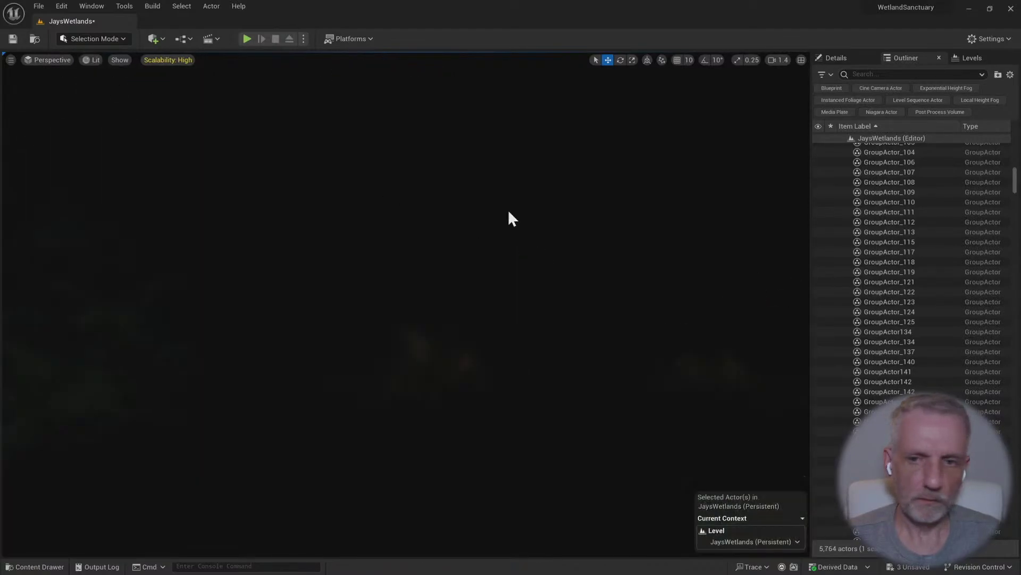
Collapse the Foliage, Trees and Jay's Stuff folders in the Outliner
{"action": "scroll", "coordinate": [923, 250], "scroll_direction": "up", "scroll_amount": 10}
{"action": "scroll", "coordinate": [925, 238], "scroll_direction": "up", "scroll_amount": 15}
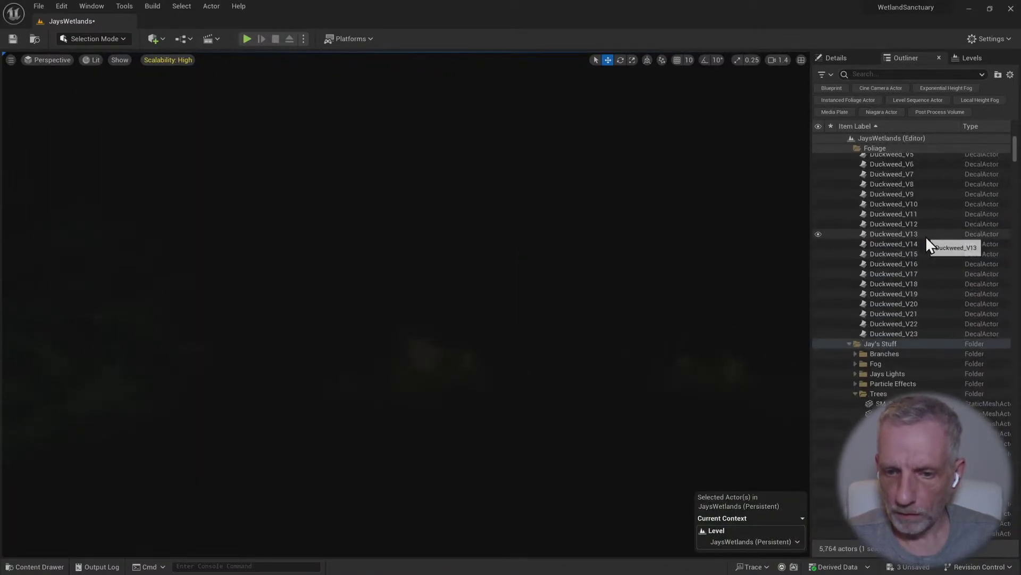
{"action": "left_click", "coordinate": [849, 168]}
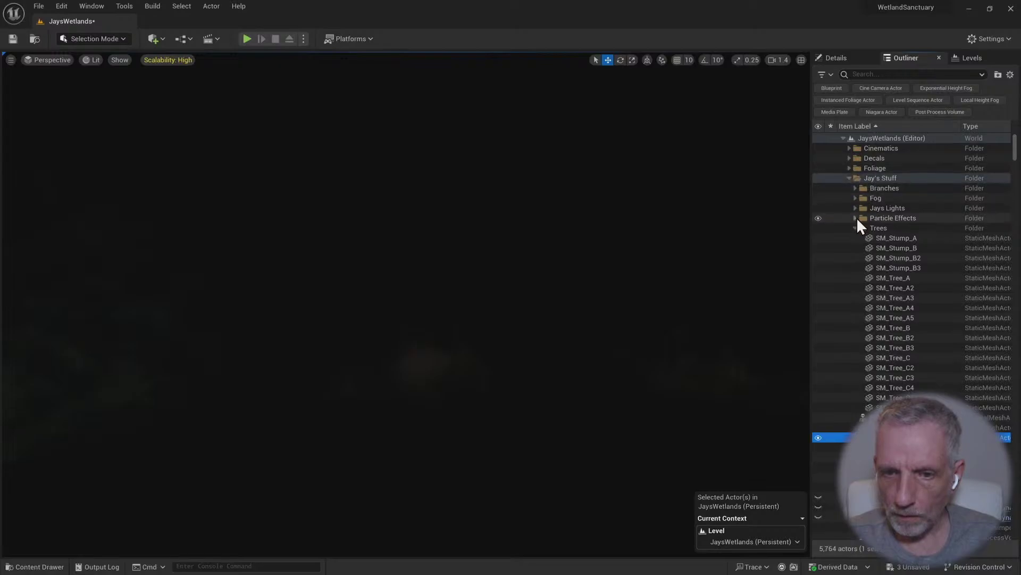
{"action": "left_click", "coordinate": [856, 228]}
{"action": "left_click", "coordinate": [850, 178]}
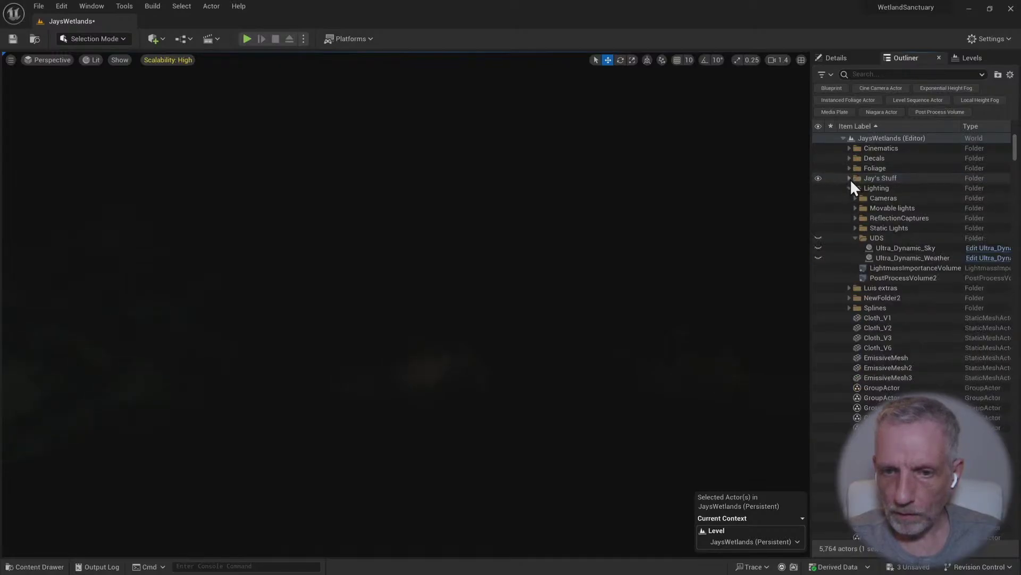
Show the UDS folder's sky and weather again and return to the bookmarked wide view of the Gator Shack
{"action": "left_click", "coordinate": [819, 238]}
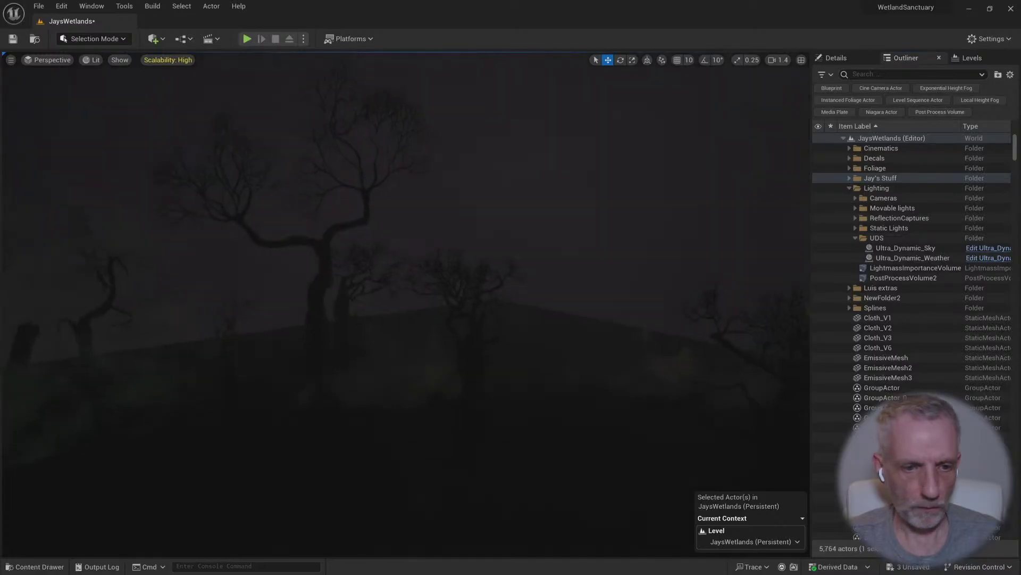
{"action": "scroll", "coordinate": [699, 307], "scroll_direction": "up", "scroll_amount": 2}
{"action": "key", "text": "1"}
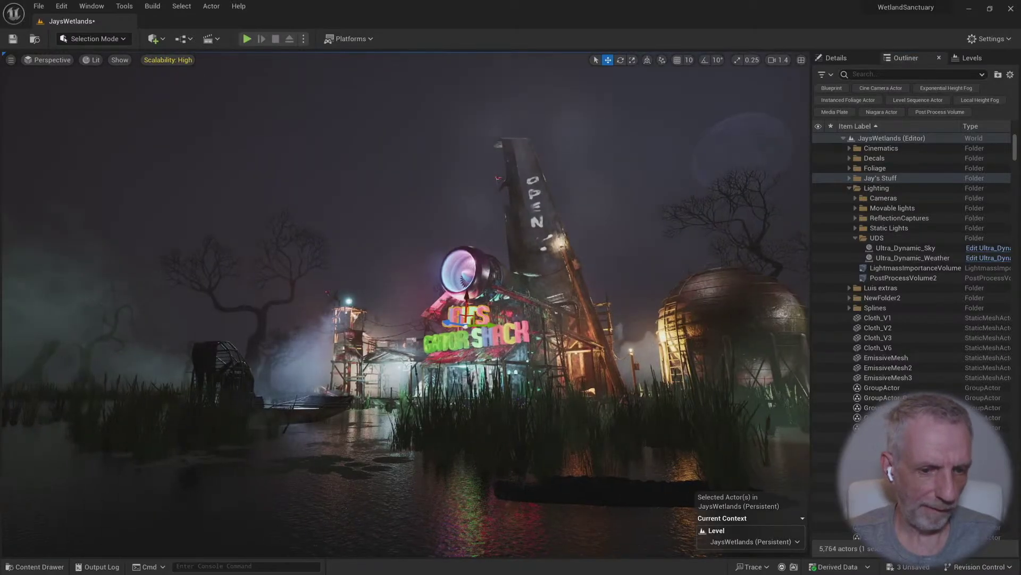
Save the JaysWetlands level
{"action": "right_click", "coordinate": [915, 257]}
{"action": "mouse_move", "coordinate": [899, 239]}
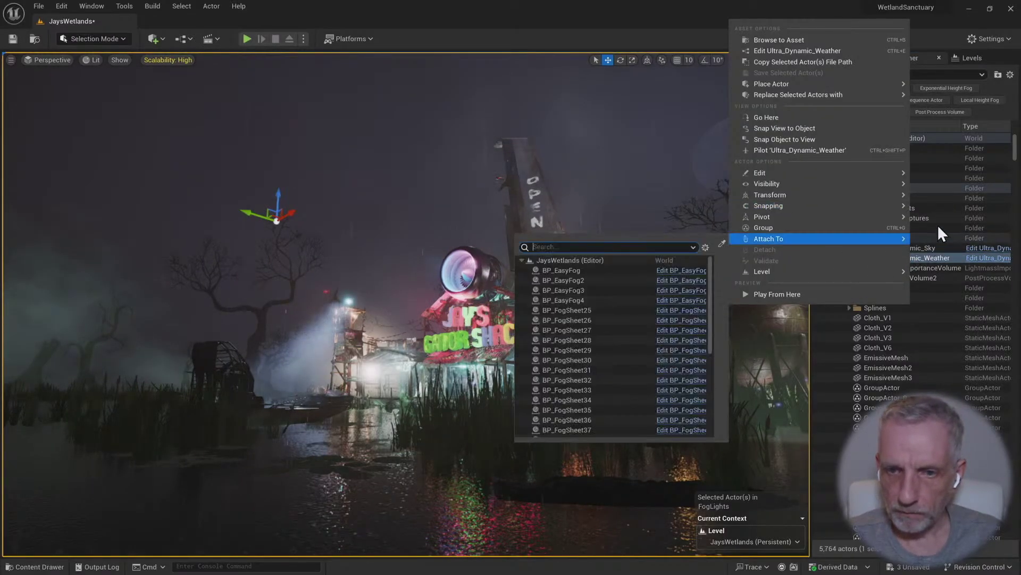
{"action": "key", "text": "Escape"}
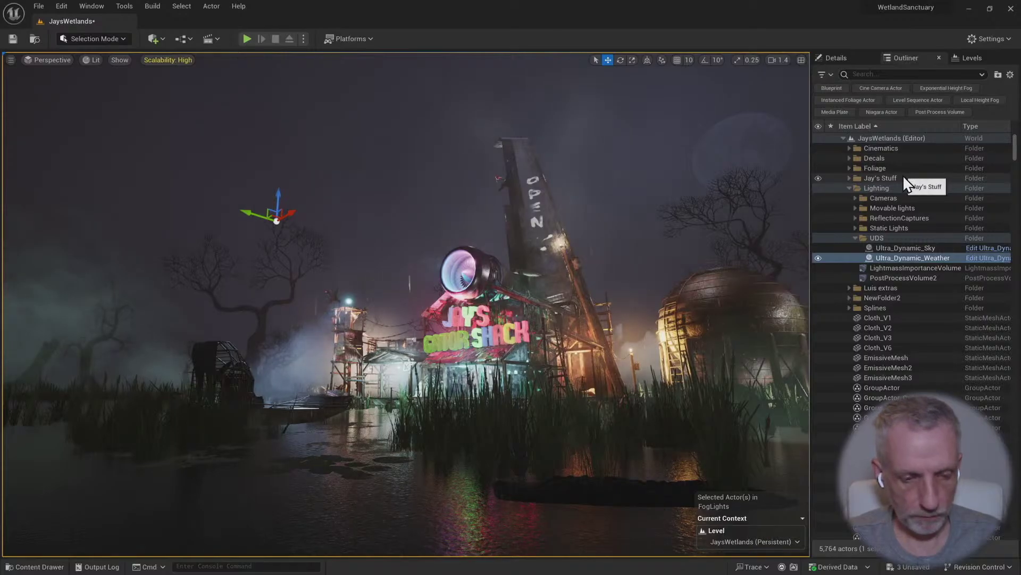
{"action": "key", "text": "ctrl+s"}
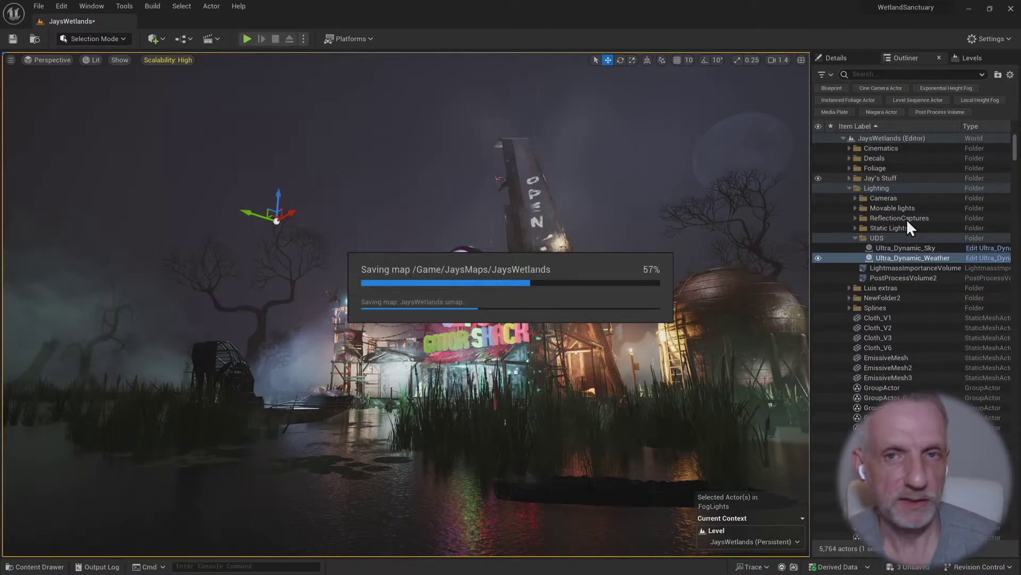
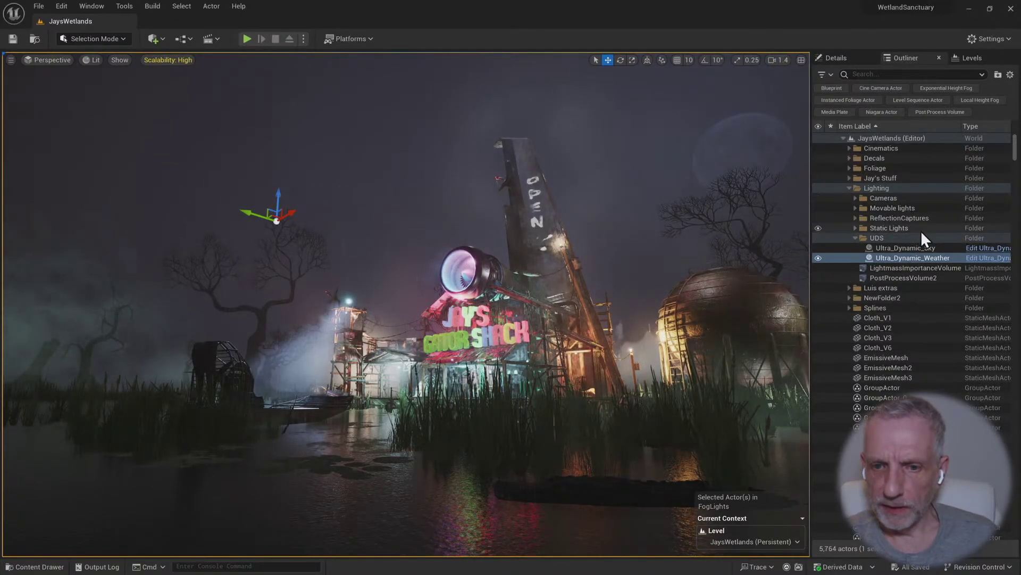
Open the SQ_GatorShackMaster level sequence from the Cinematics folder and give the viewport more height above the Sequencer
{"action": "double_click", "coordinate": [882, 149]}
{"action": "left_click", "coordinate": [908, 168]}
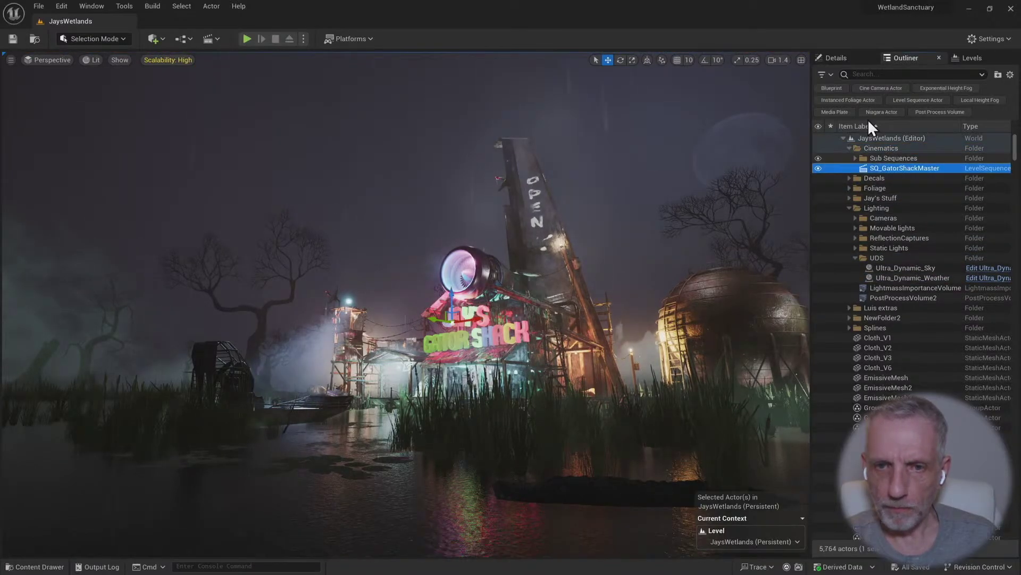
{"action": "left_click", "coordinate": [843, 58]}
{"action": "scroll", "coordinate": [883, 245], "scroll_direction": "up", "scroll_amount": 5}
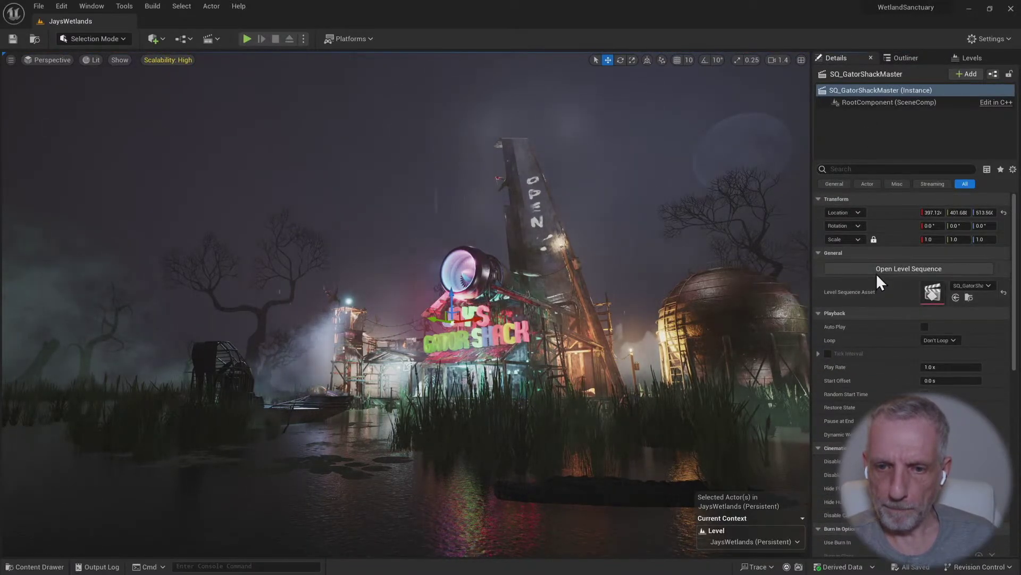
{"action": "left_click", "coordinate": [878, 269]}
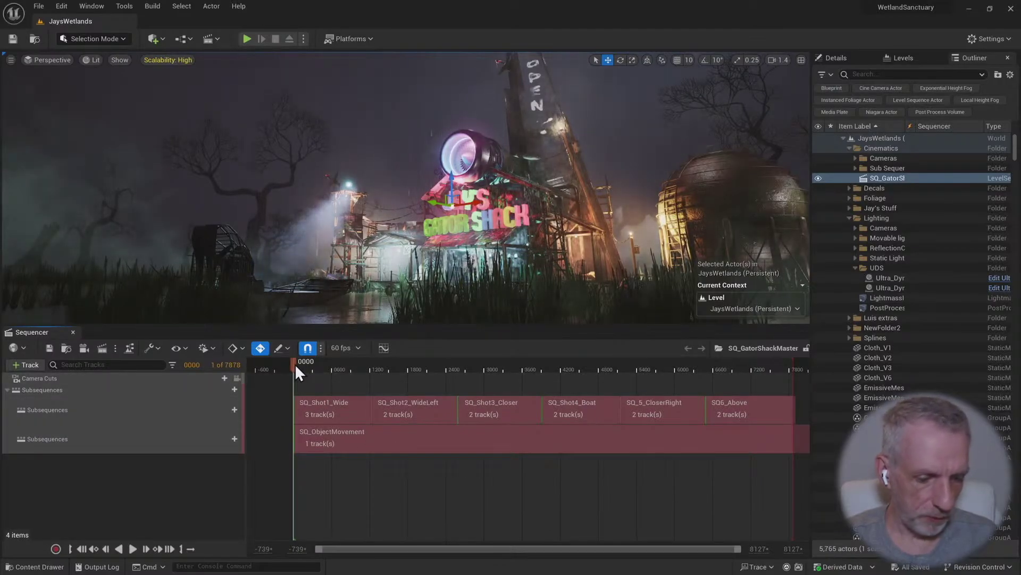
{"action": "left_click_drag", "start_coordinate": [365, 325], "coordinate": [359, 350]}
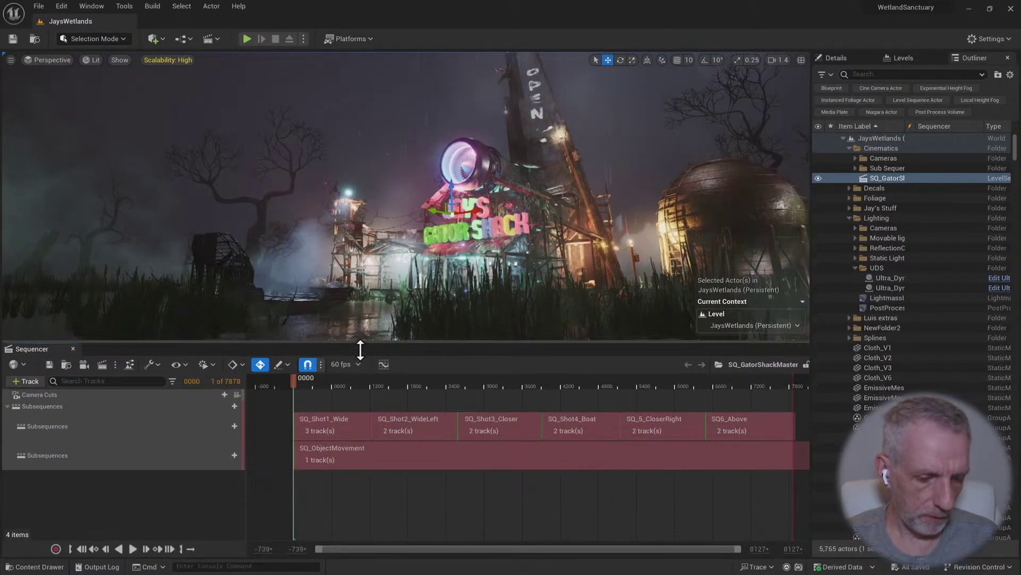
Play the master sequence from its start in a viewport enlarged over the Sequencer, and widen the Outliner's Item Label column
{"action": "left_click_drag", "start_coordinate": [335, 391], "coordinate": [299, 398]}
{"action": "key", "text": "space"}
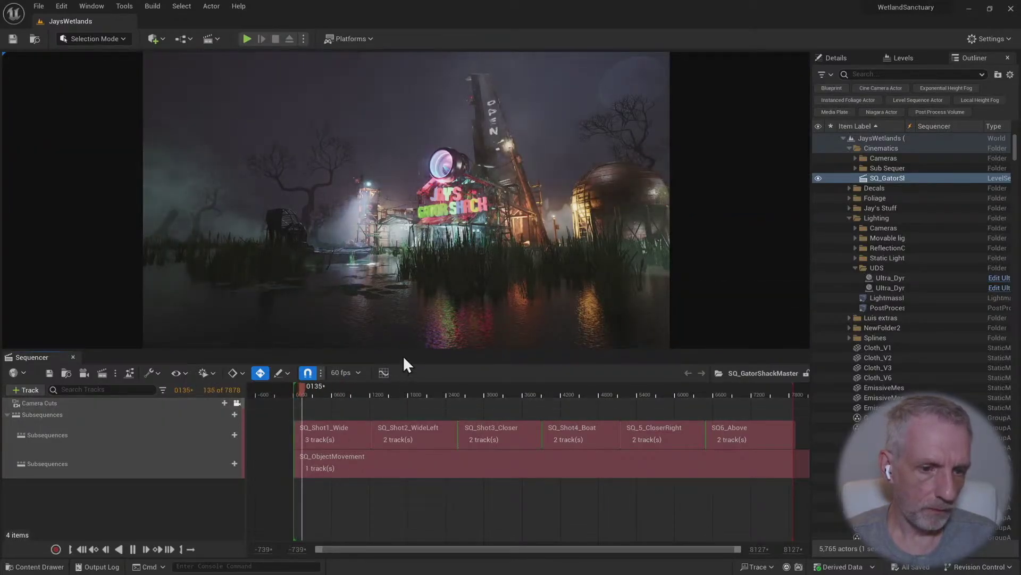
{"action": "left_click_drag", "start_coordinate": [399, 349], "coordinate": [391, 459]}
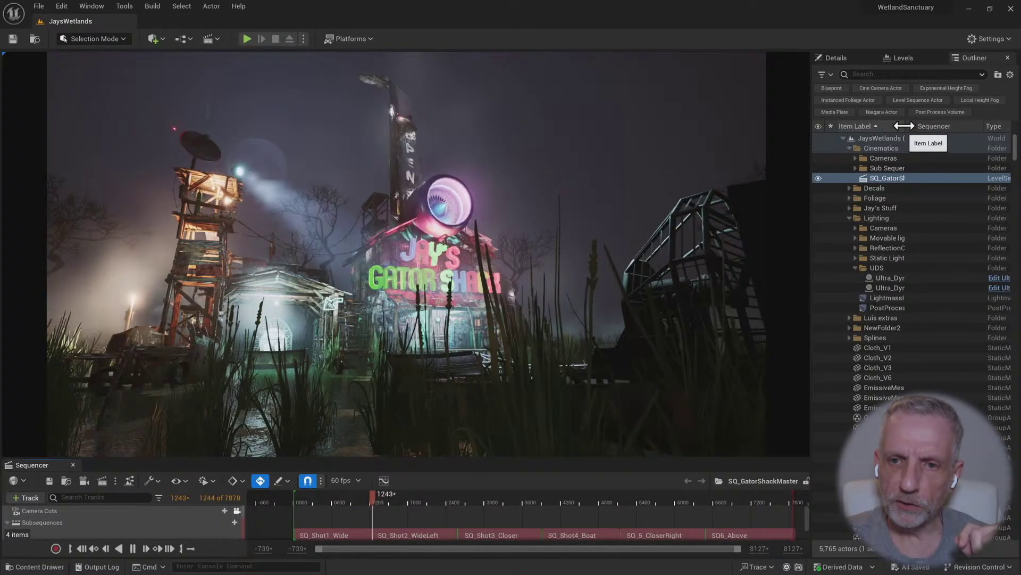
{"action": "left_click_drag", "start_coordinate": [905, 126], "coordinate": [935, 127]}
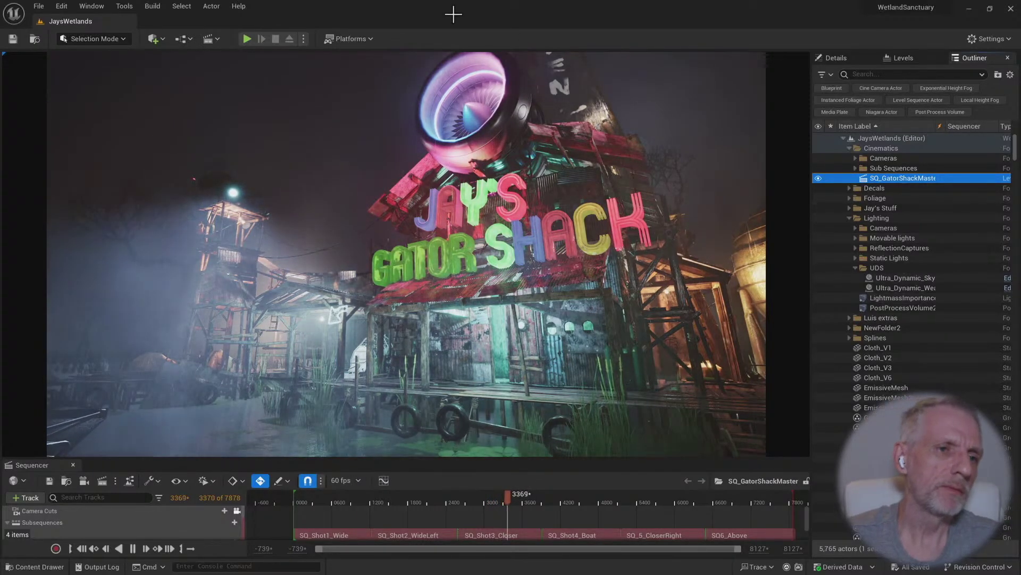
Simulate the JaysWetlands level, play the master sequence from frame 0000 to watch the effects, and stop the simulation
{"action": "left_click", "coordinate": [302, 39]}
{"action": "left_click", "coordinate": [327, 126]}
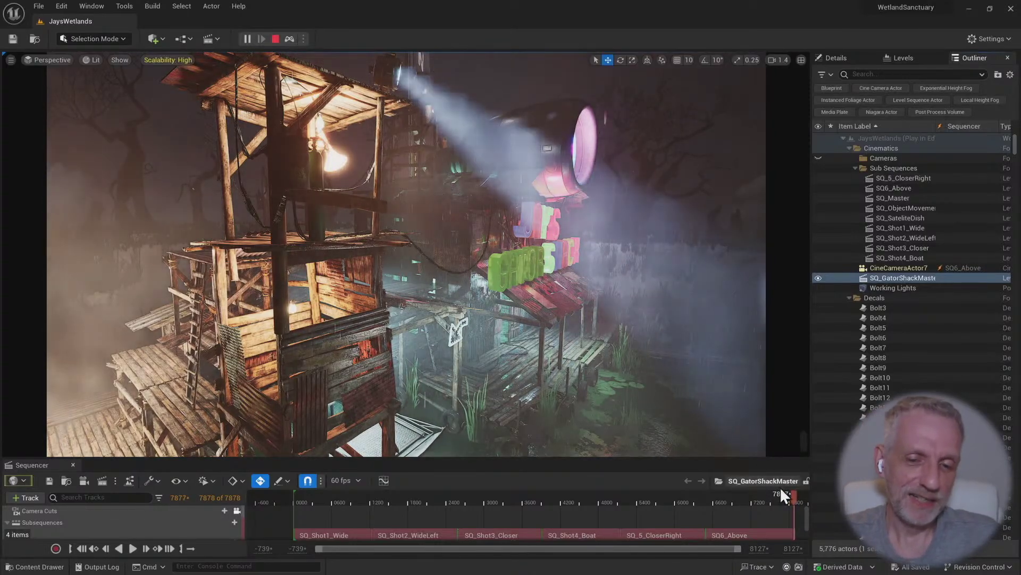
{"action": "left_click_drag", "start_coordinate": [793, 497], "coordinate": [287, 503]}
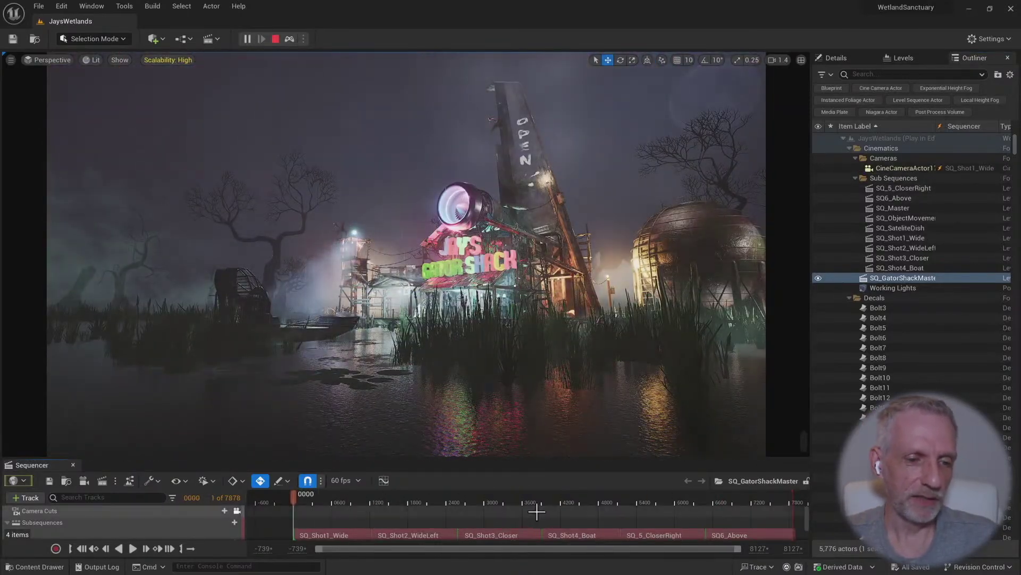
{"action": "key", "text": "space"}
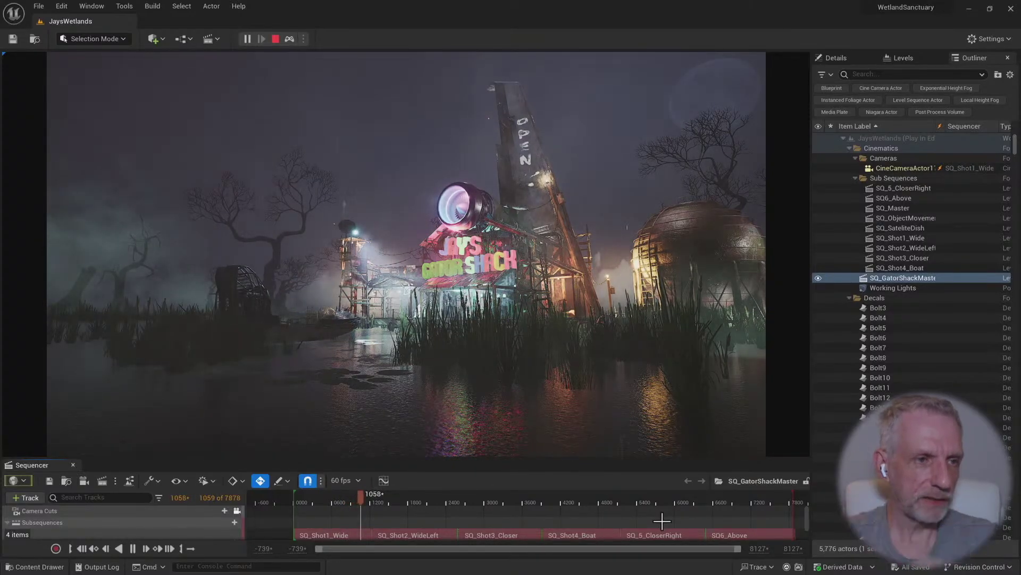
{"action": "left_click", "coordinate": [276, 38]}
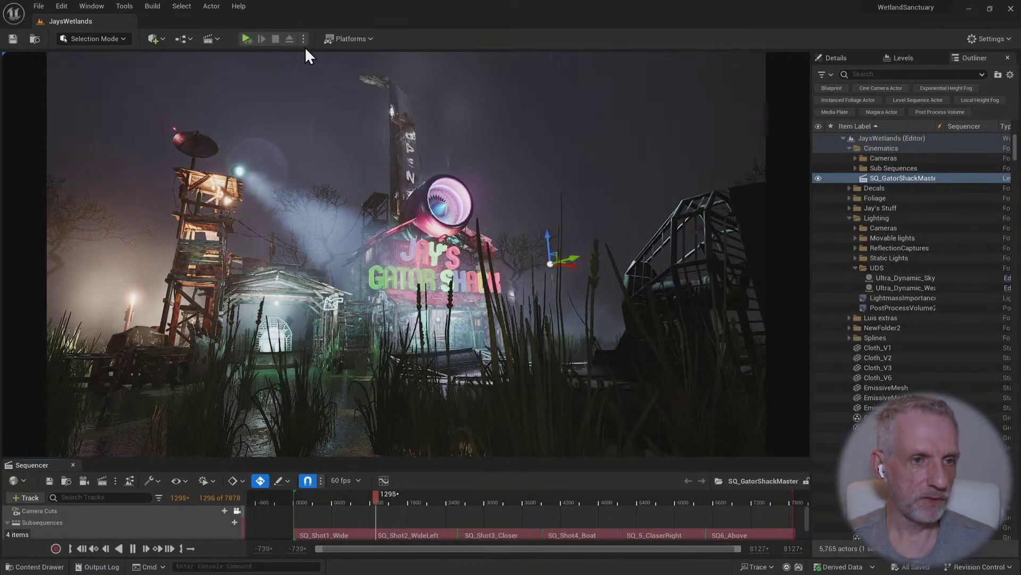
Park the sequence at frame 1265, preview the level by playing it in the viewport, and end the play session
{"action": "left_click", "coordinate": [303, 39]}
{"action": "left_click", "coordinate": [414, 28]}
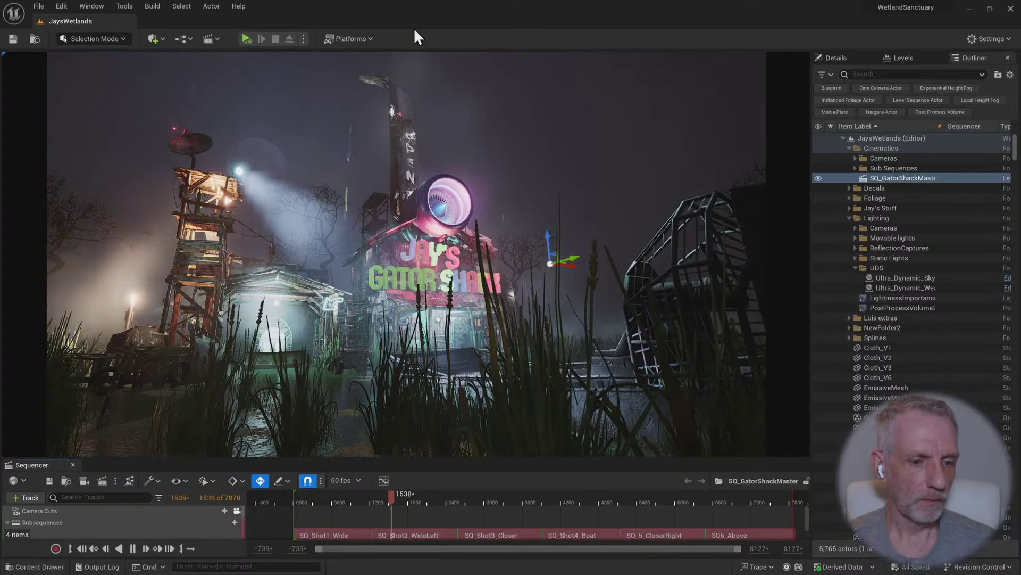
{"action": "left_click_drag", "start_coordinate": [394, 493], "coordinate": [374, 497]}
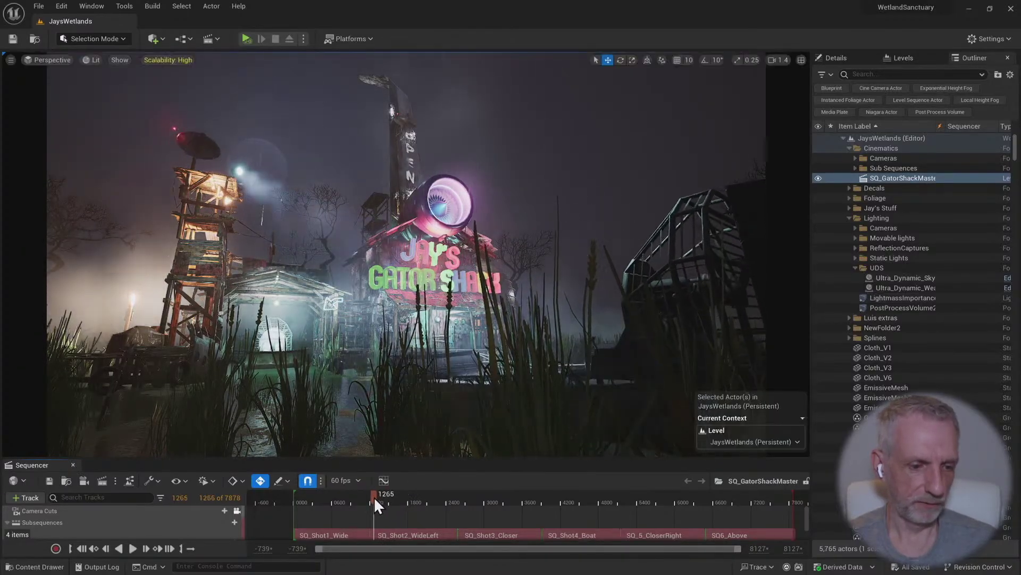
{"action": "left_click", "coordinate": [133, 548]}
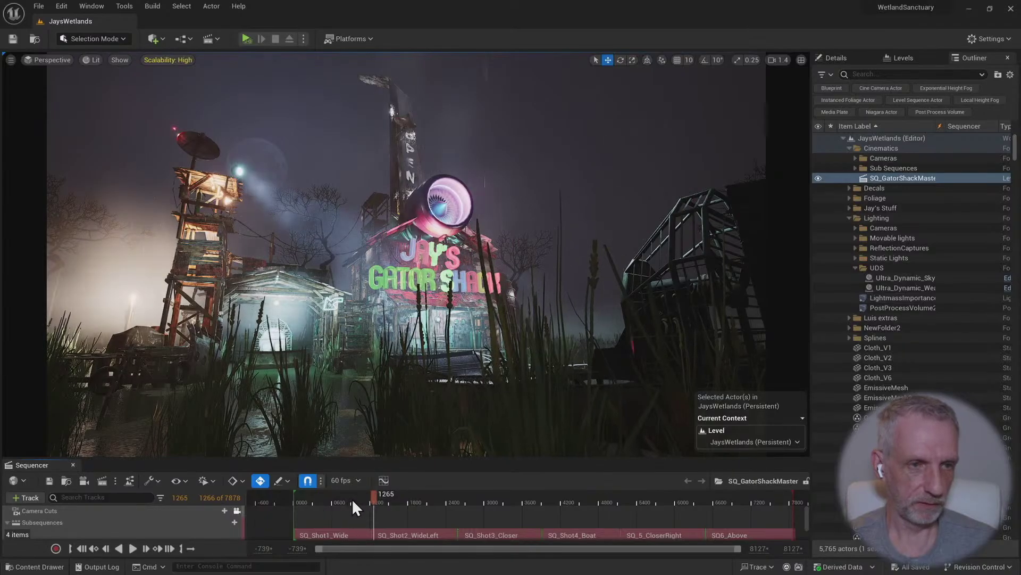
{"action": "left_click", "coordinate": [303, 39]}
{"action": "left_click", "coordinate": [323, 63]}
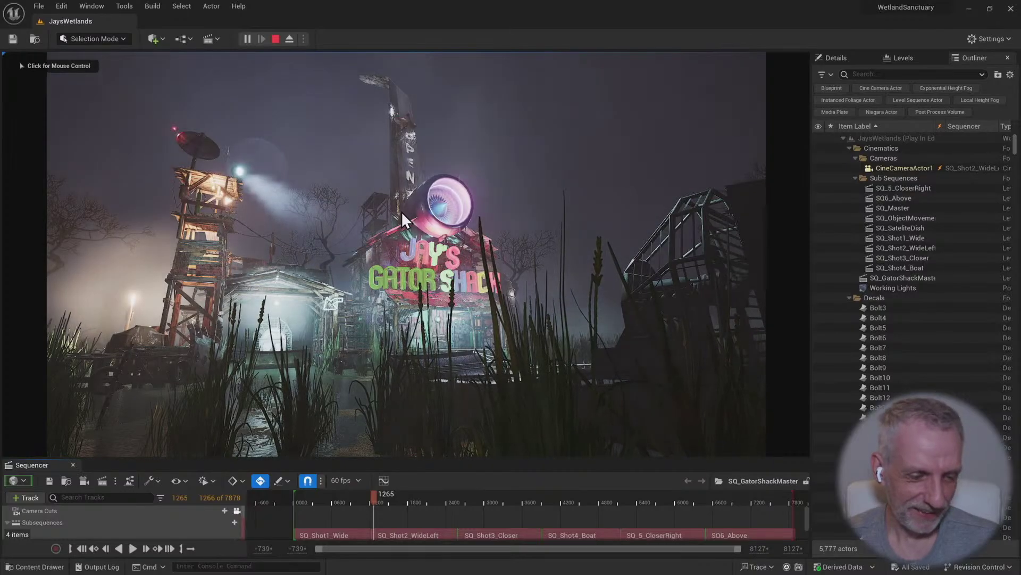
{"action": "left_click", "coordinate": [275, 39]}
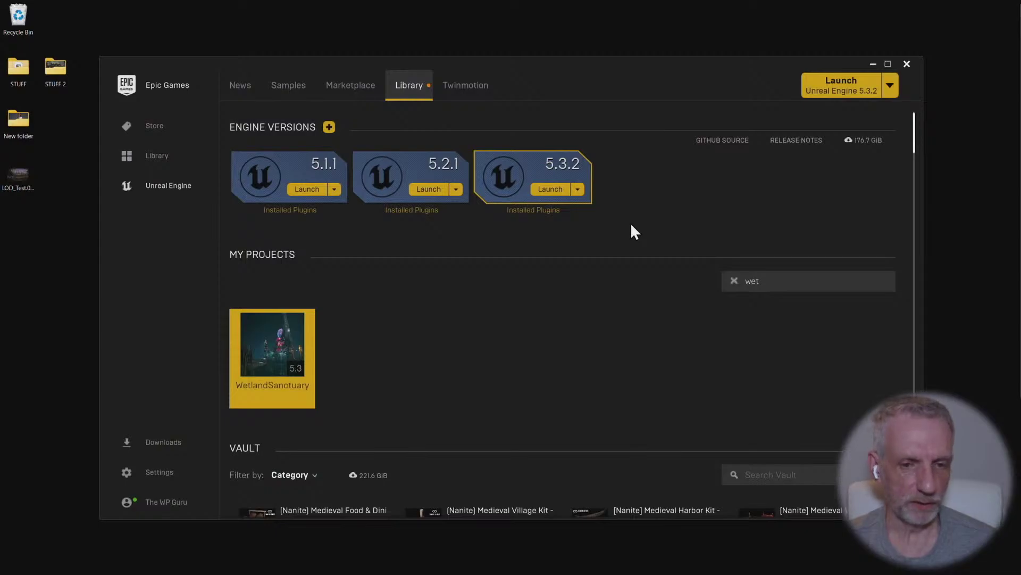
In the Epic Games Launcher, search the projects for "lake", open the LakeHouse project and decline the prompt shown after loading
{"action": "left_click", "coordinate": [734, 281]}
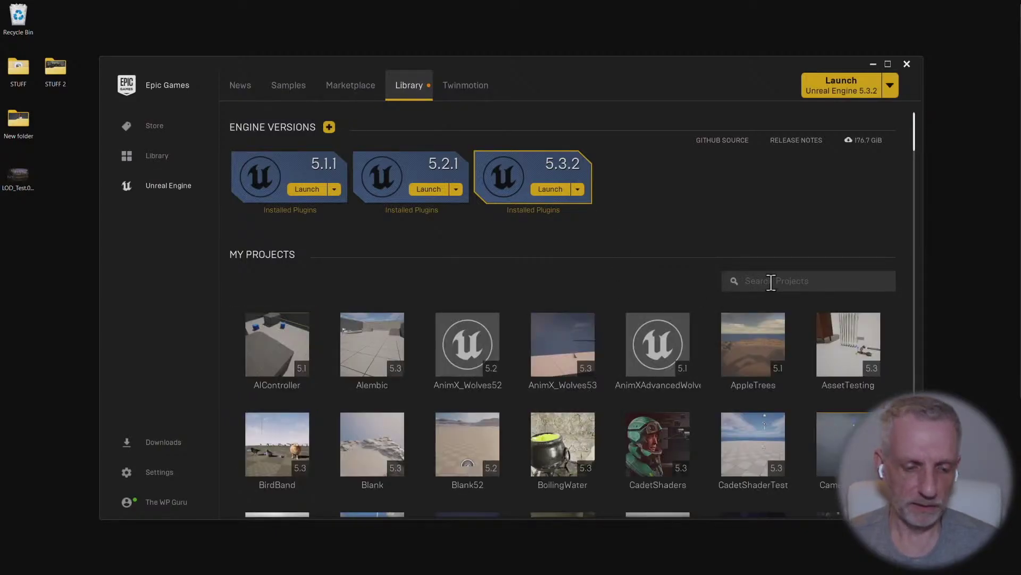
{"action": "type", "text": "la"}
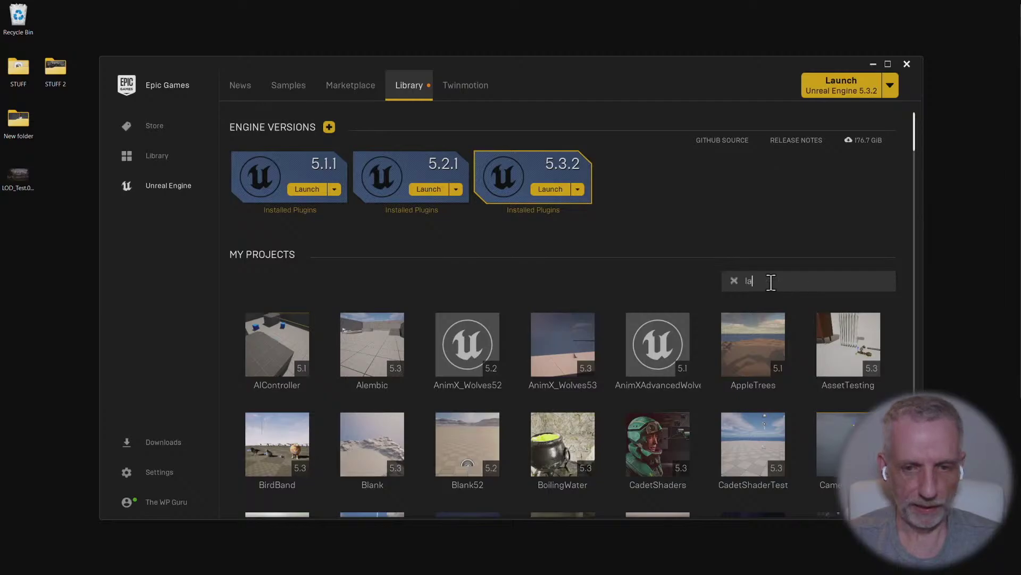
{"action": "type", "text": "ke"}
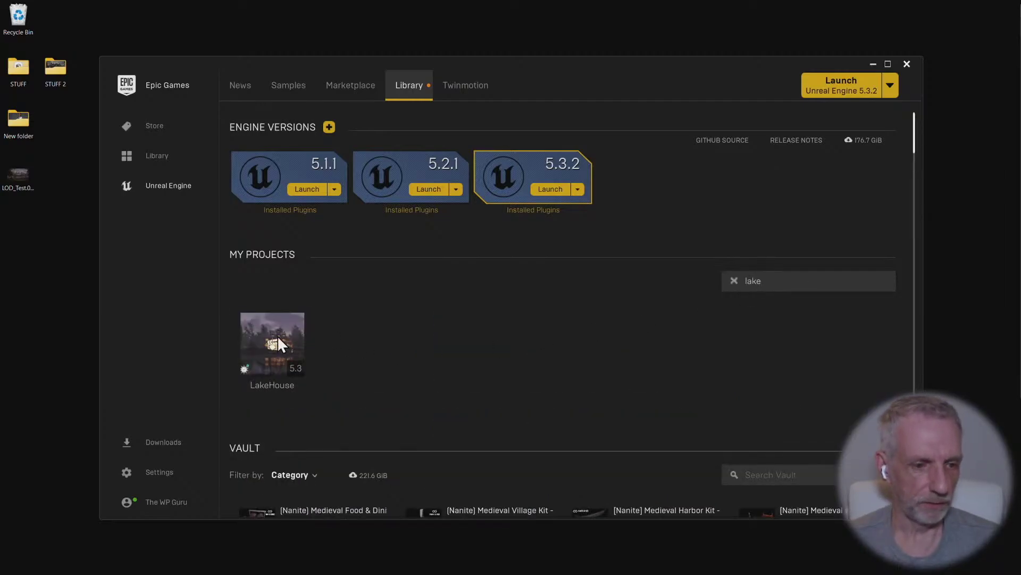
{"action": "double_click", "coordinate": [277, 335]}
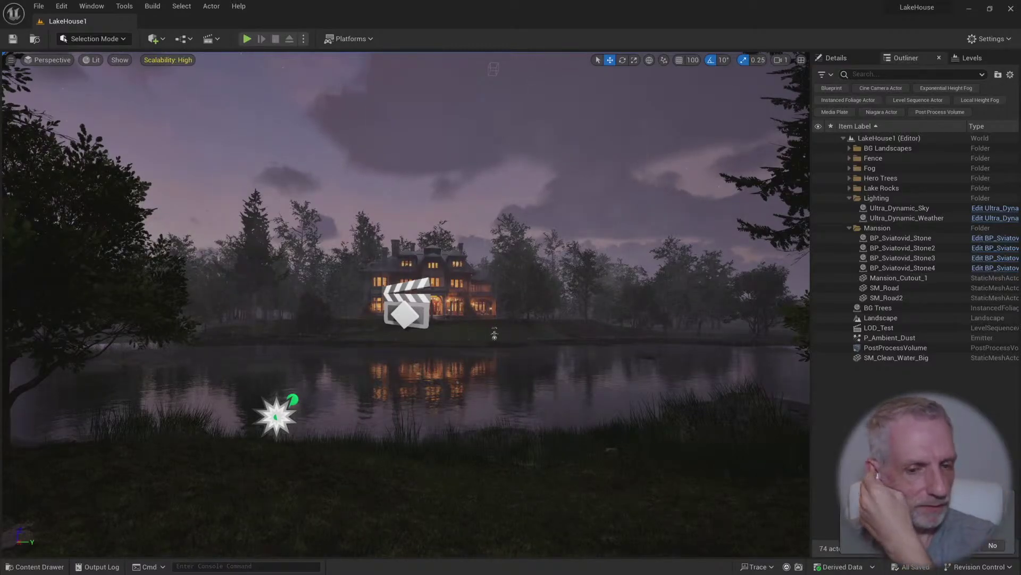
{"action": "left_click", "coordinate": [988, 546]}
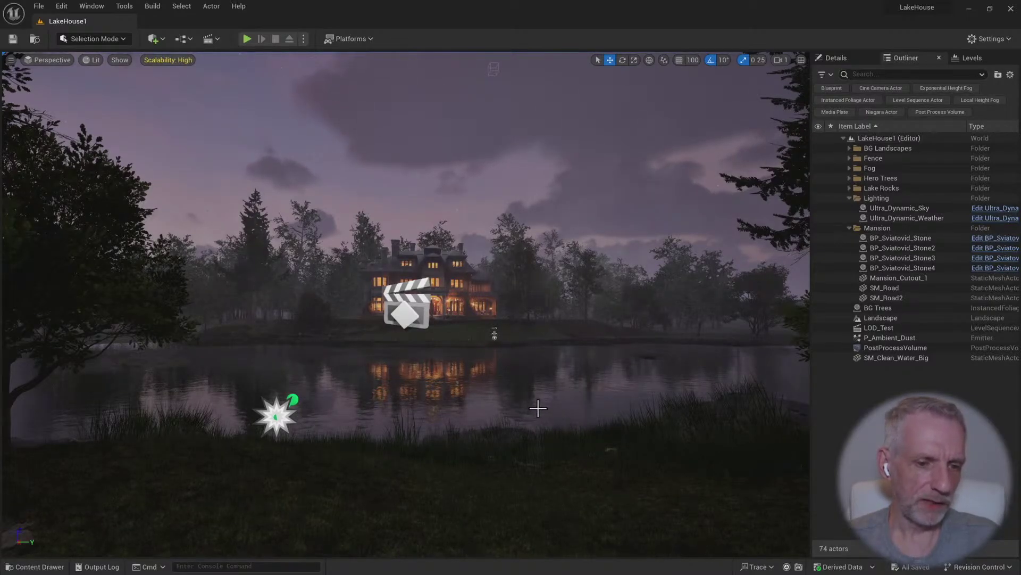
Collapse and hide the Fog folder in the LakeHouse1 Outliner so the water surface can be selected
{"action": "key", "text": "w"}
{"action": "scroll", "coordinate": [538, 408], "scroll_direction": "up", "scroll_amount": 1}
{"action": "right_click_drag", "start_coordinate": [538, 409], "coordinate": [570, 405]}
{"action": "scroll", "coordinate": [530, 415], "scroll_direction": "down", "scroll_amount": 1}
{"action": "key", "text": "q"}
{"action": "key", "text": "w"}
{"action": "key", "text": "a"}
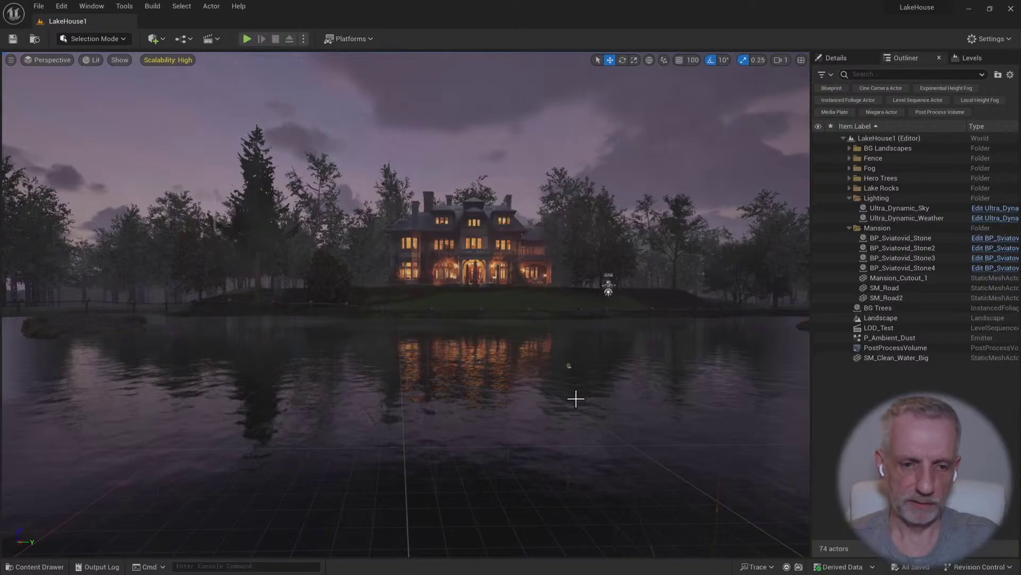
{"action": "left_click", "coordinate": [576, 398]}
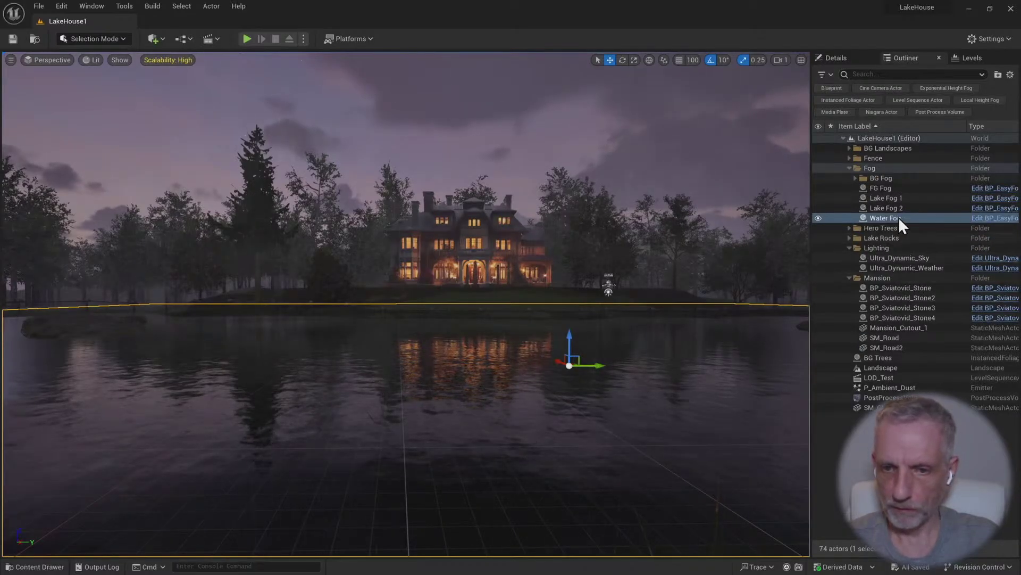
{"action": "left_click", "coordinate": [849, 169]}
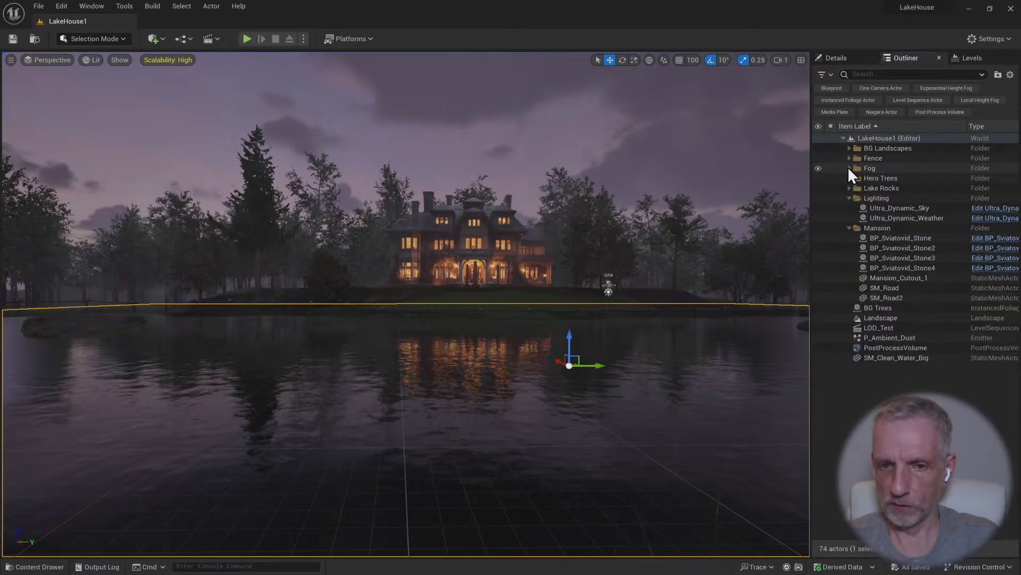
{"action": "left_click", "coordinate": [818, 168]}
{"action": "right_click_drag", "start_coordinate": [740, 273], "coordinate": [758, 296]}
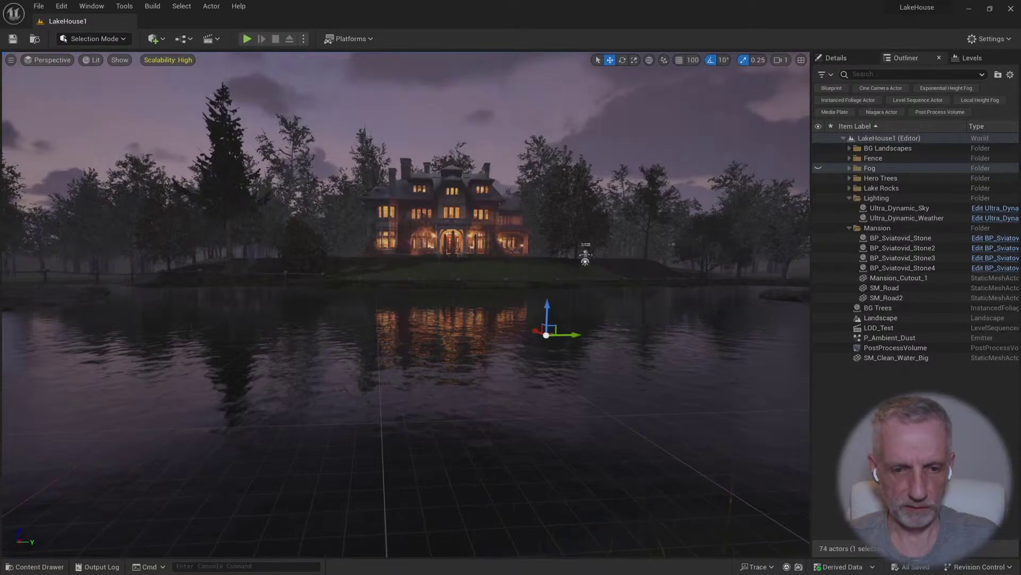
Open the SM_Clean_Water_Big mesh's material instance docked in the main window, and from it the parent material M_Lake_Water_Translucent_Tess
{"action": "left_click", "coordinate": [672, 372]}
{"action": "right_click_drag", "start_coordinate": [672, 372], "coordinate": [703, 363]}
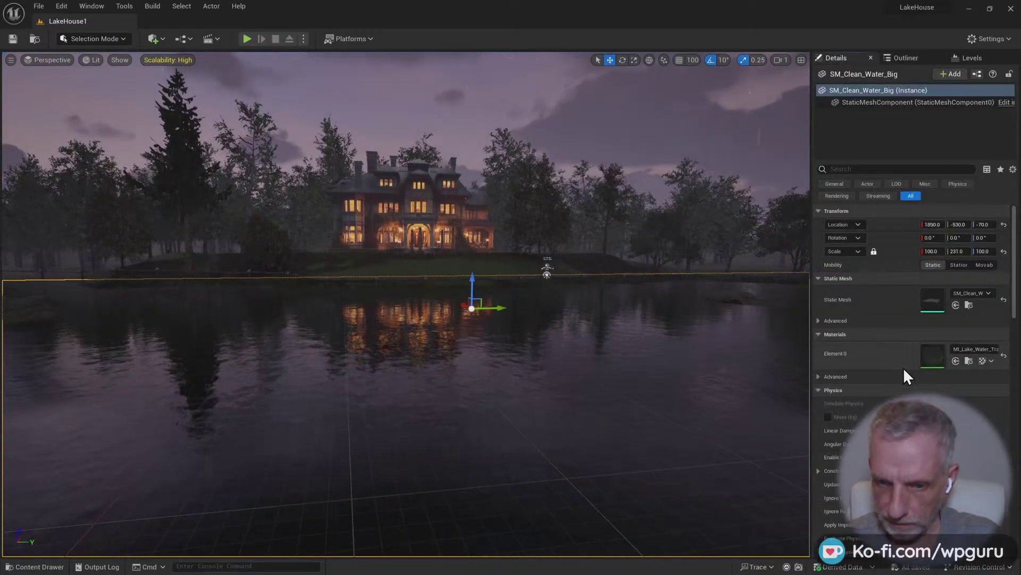
{"action": "double_click", "coordinate": [935, 358]}
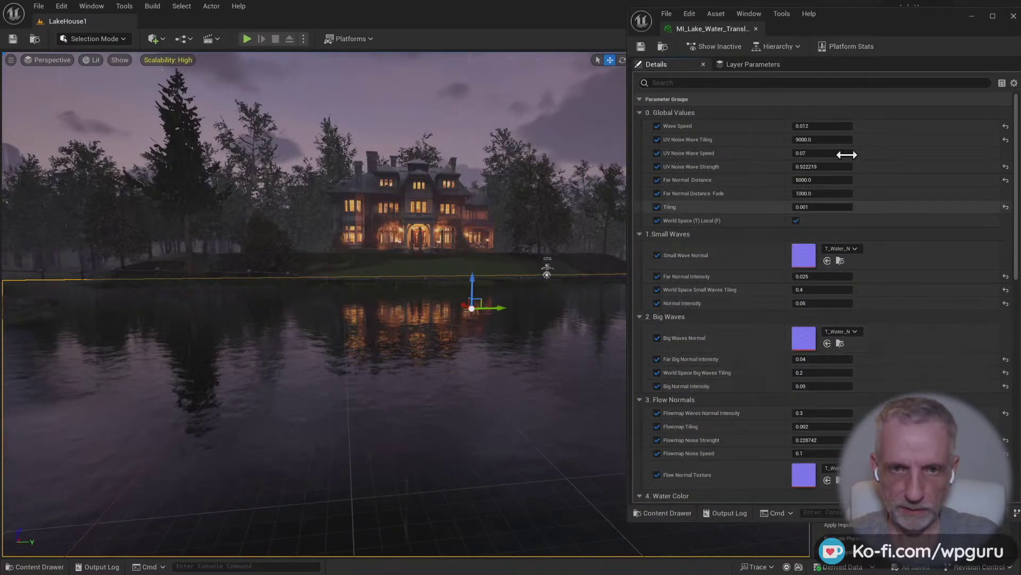
{"action": "left_click_drag", "start_coordinate": [690, 30], "coordinate": [198, 24]}
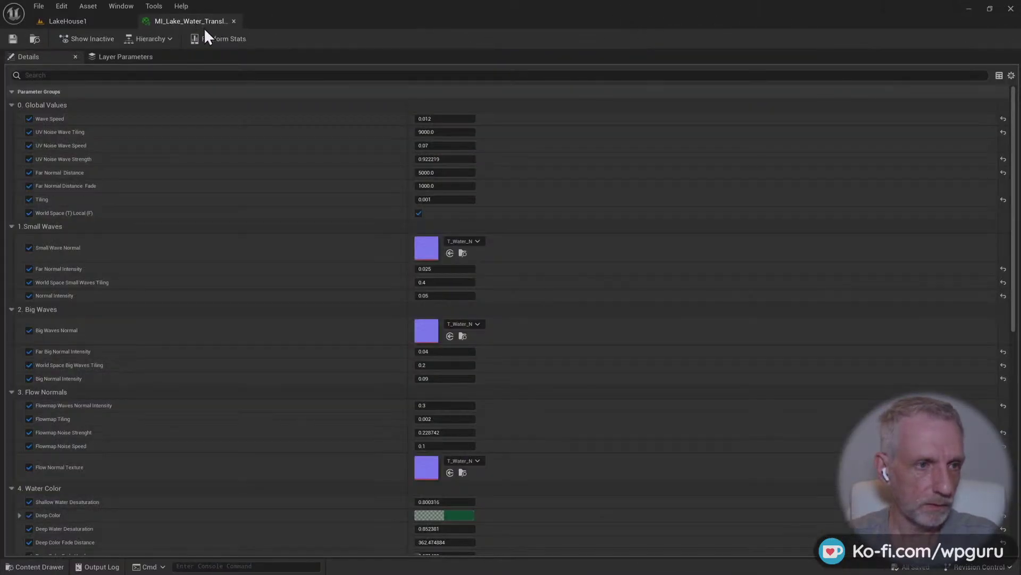
{"action": "scroll", "coordinate": [215, 274], "scroll_direction": "down", "scroll_amount": 10}
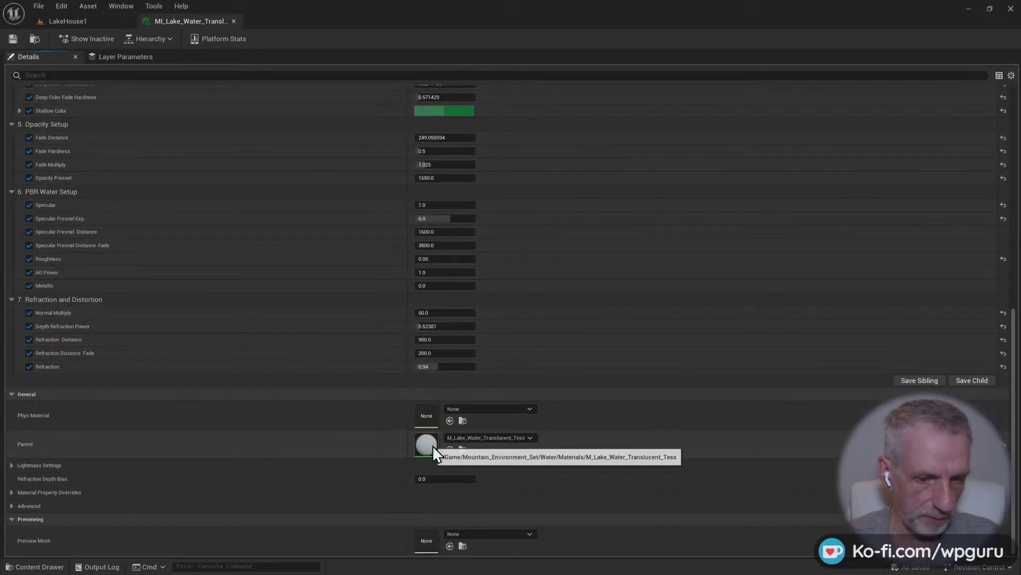
{"action": "double_click", "coordinate": [433, 445]}
Move the M_Lake_Water_Translucent_Tess result node farther away from its input nodes to free space in the material graph
{"action": "scroll", "coordinate": [430, 344], "scroll_direction": "down", "scroll_amount": 4}
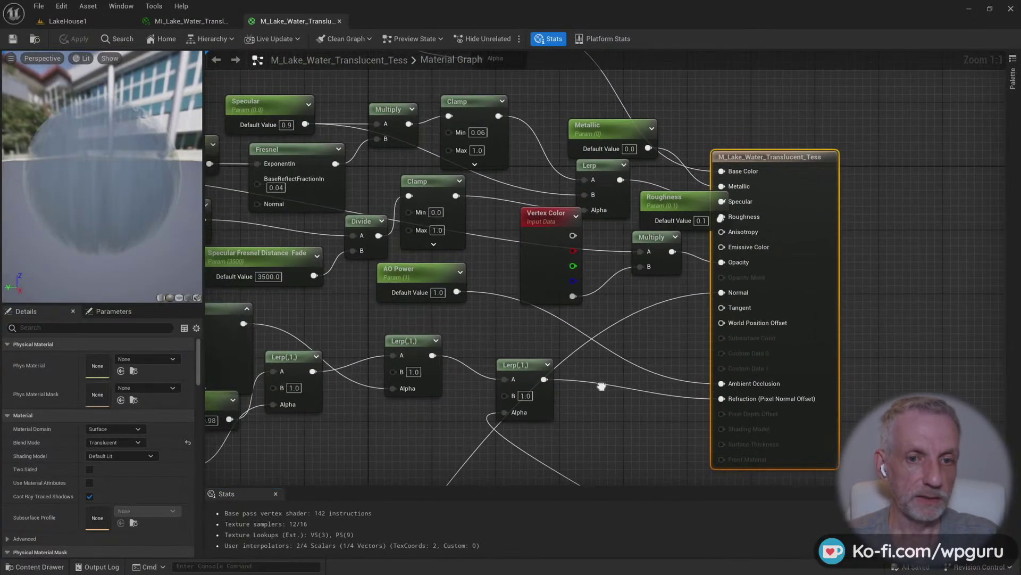
{"action": "right_click_drag", "start_coordinate": [600, 384], "coordinate": [545, 347]}
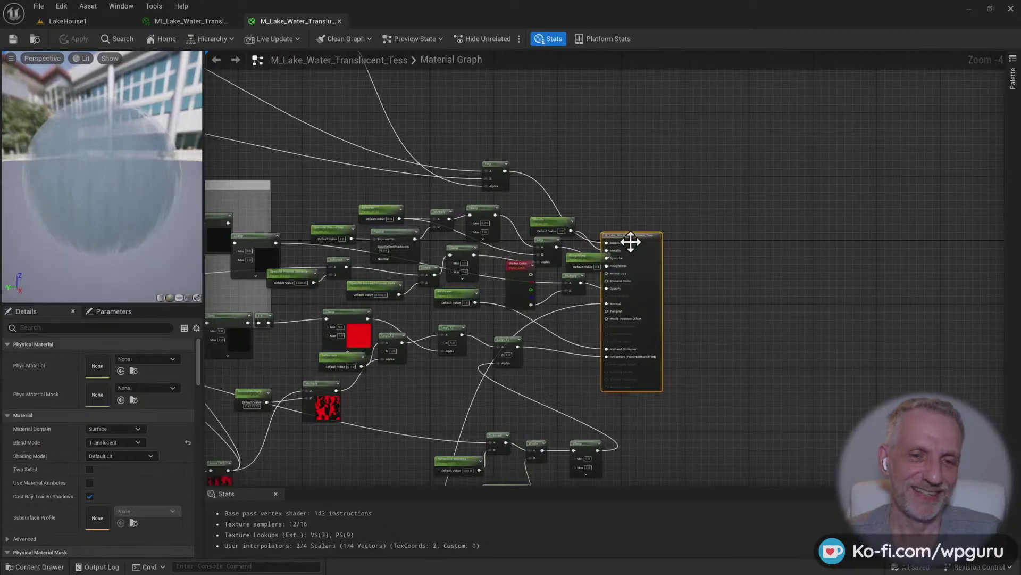
{"action": "left_click_drag", "start_coordinate": [635, 237], "coordinate": [739, 245]}
{"action": "scroll", "coordinate": [590, 250], "scroll_direction": "down", "scroll_amount": 2}
{"action": "right_click_drag", "start_coordinate": [590, 251], "coordinate": [725, 214]}
{"action": "scroll", "coordinate": [799, 232], "scroll_direction": "down", "scroll_amount": 2}
{"action": "scroll", "coordinate": [538, 413], "scroll_direction": "up", "scroll_amount": 6}
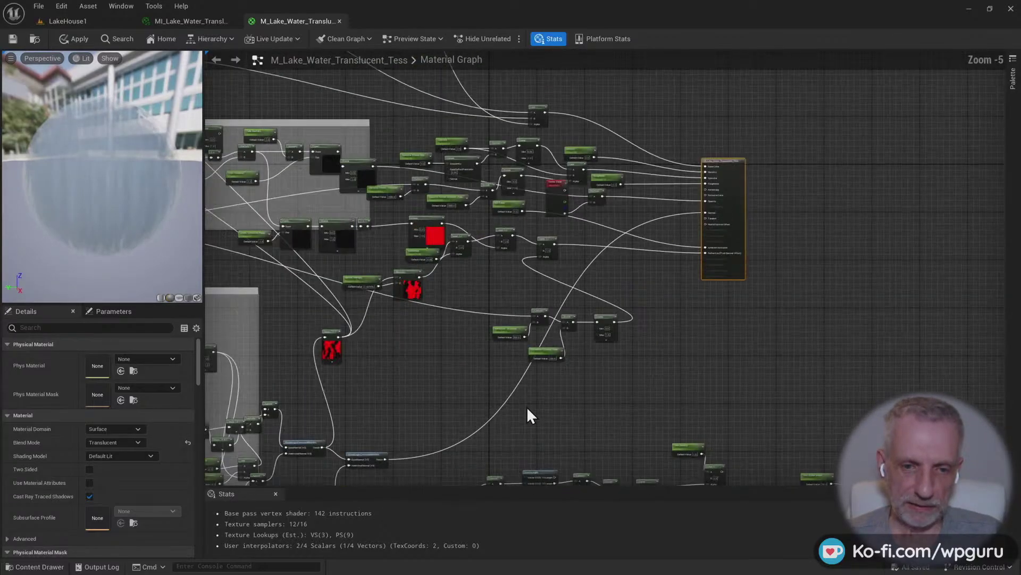
{"action": "right_click_drag", "start_coordinate": [611, 315], "coordinate": [417, 403]}
{"action": "scroll", "coordinate": [417, 402], "scroll_direction": "up", "scroll_amount": 2}
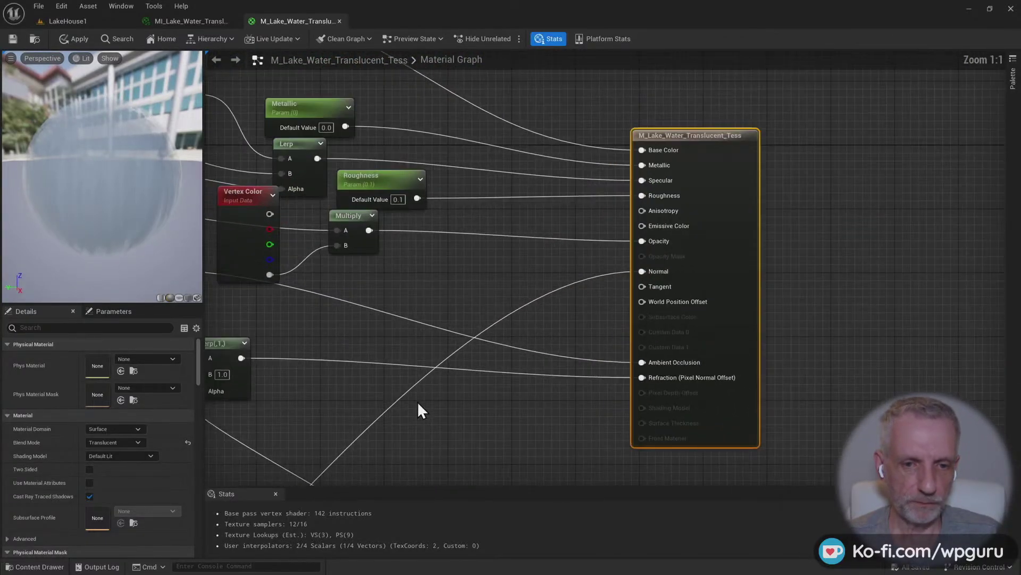
{"action": "right_click_drag", "start_coordinate": [477, 369], "coordinate": [393, 360]}
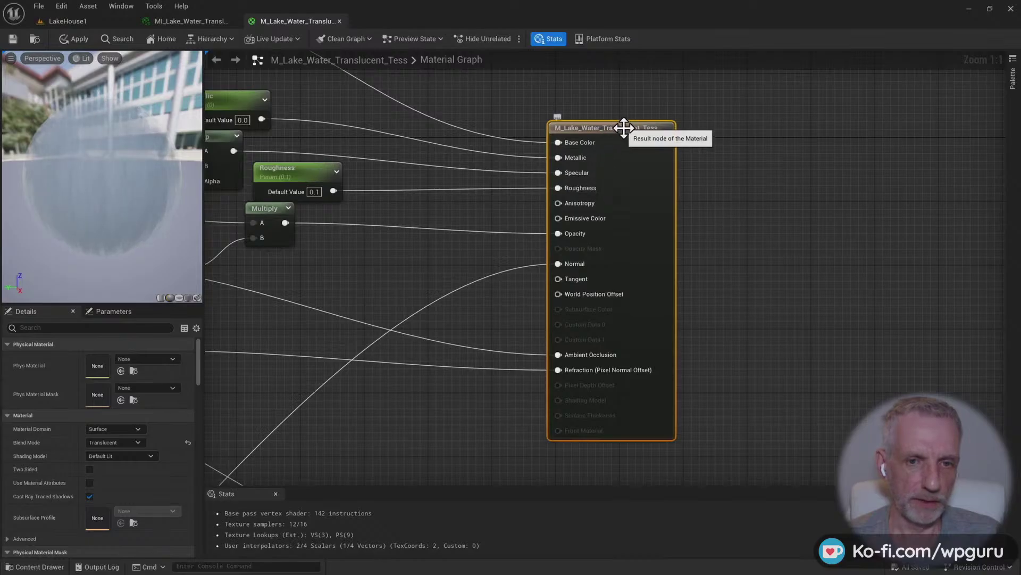
{"action": "mouse_move", "coordinate": [620, 128]}
{"action": "left_mouse_down"}
{"action": "mouse_move", "coordinate": [657, 126]}
{"action": "mouse_move", "coordinate": [615, 136]}
{"action": "left_mouse_up"}
Add a Wet_Weather_Effects node found by searching "wet" and place it between the input nodes and the material's result node
{"action": "right_click", "coordinate": [704, 200]}
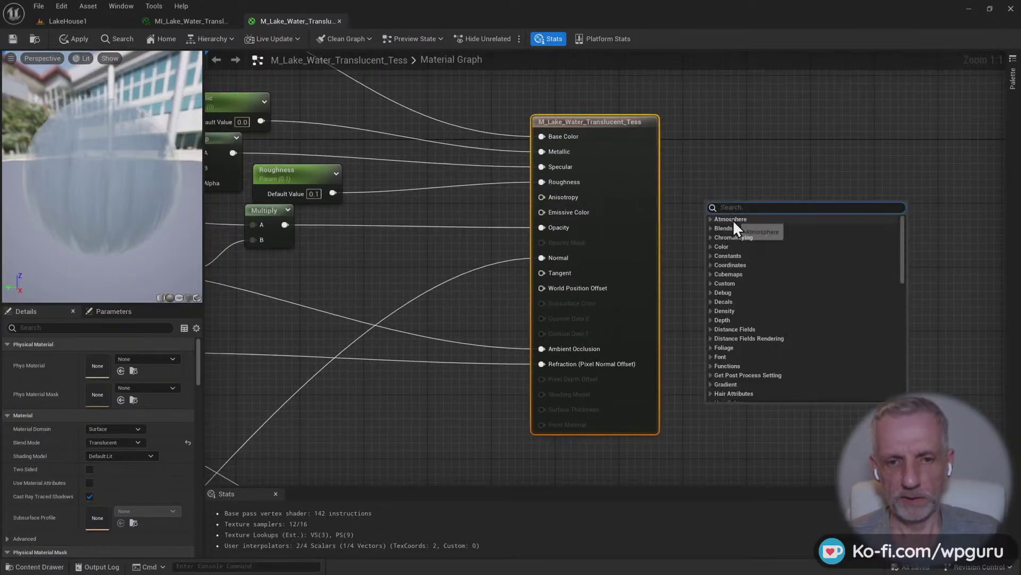
{"action": "type", "text": "wet"}
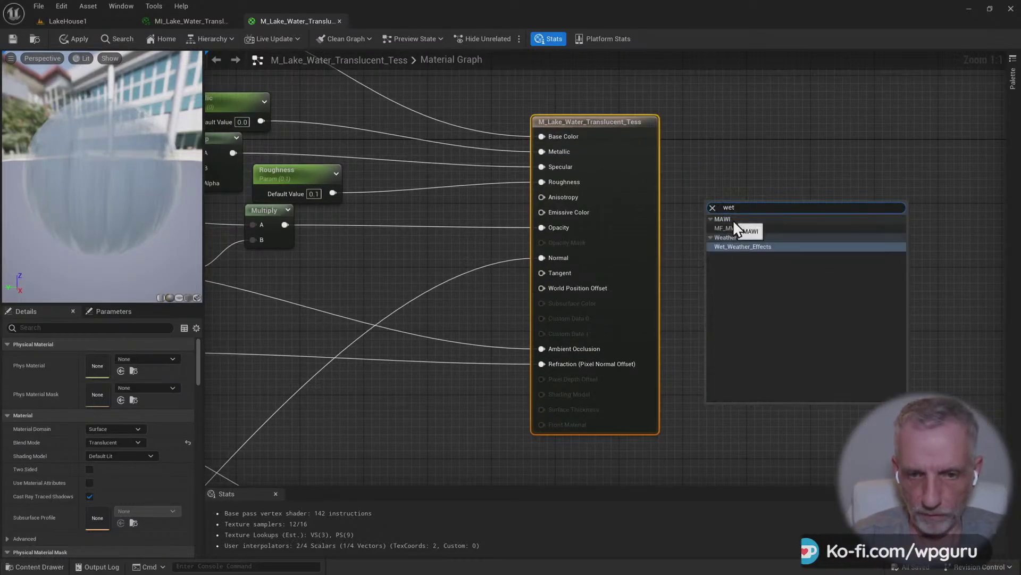
{"action": "left_click", "coordinate": [757, 245]}
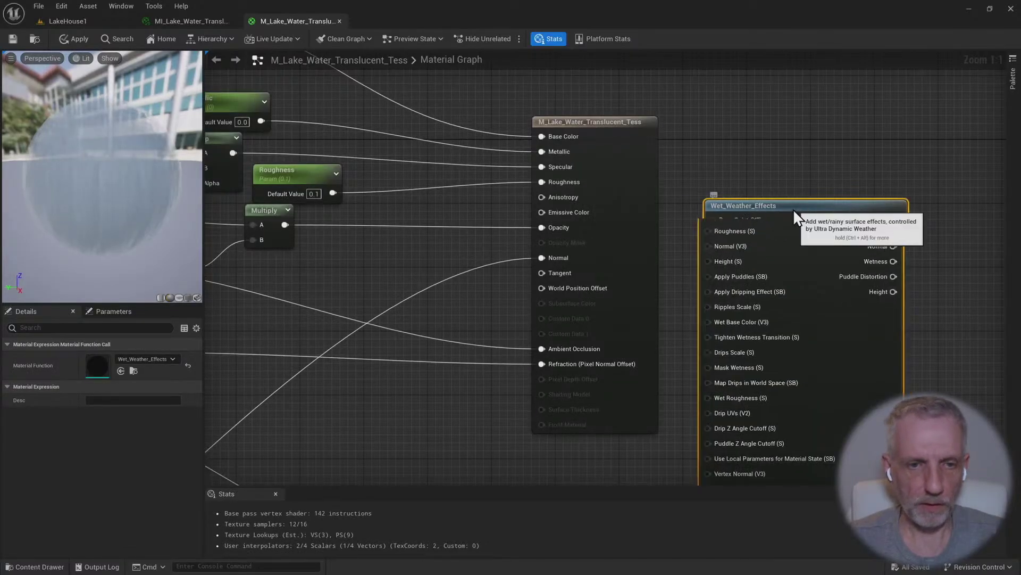
{"action": "left_click_drag", "start_coordinate": [793, 208], "coordinate": [449, 137]}
{"action": "left_click_drag", "start_coordinate": [636, 135], "coordinate": [813, 143]}
{"action": "left_click_drag", "start_coordinate": [490, 133], "coordinate": [602, 140]}
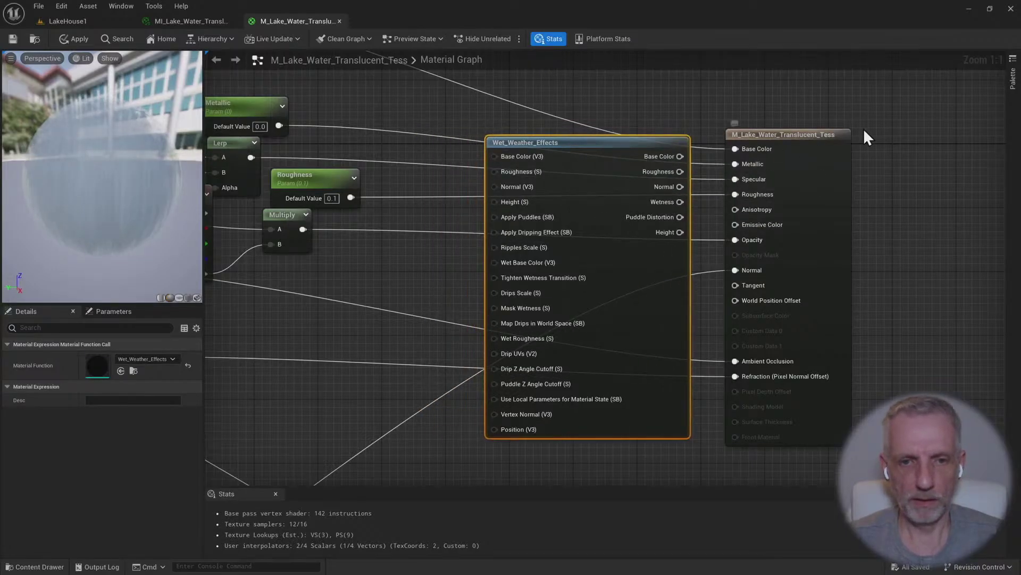
{"action": "right_click_drag", "start_coordinate": [874, 123], "coordinate": [921, 132]}
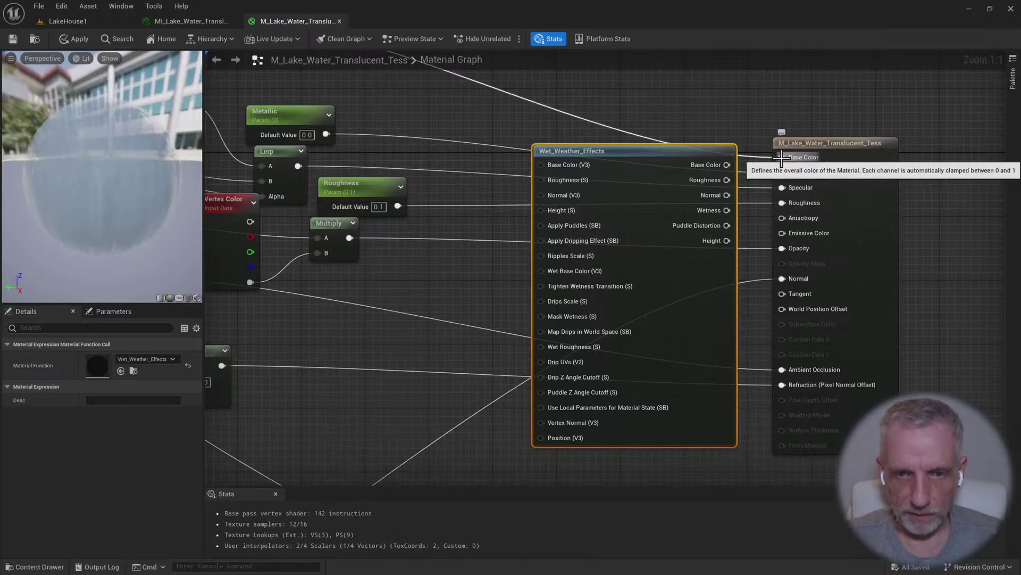
Route the existing Base Color and Roughness connections through the matching Wet_Weather_Effects inputs and outputs into the material's result node
{"action": "left_click_drag", "start_coordinate": [781, 157], "coordinate": [541, 165], "text": "ctrl"}
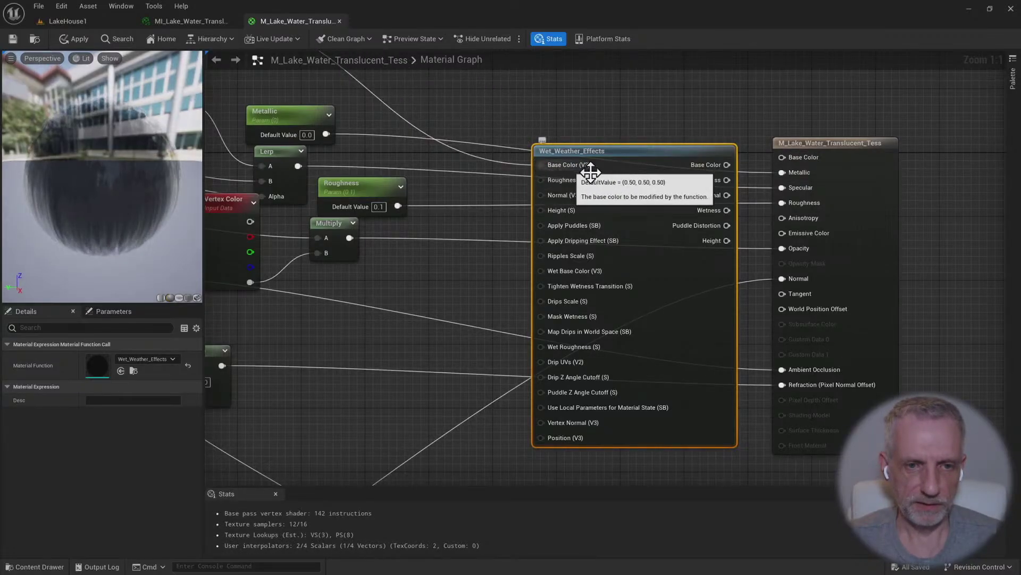
{"action": "left_click_drag", "start_coordinate": [727, 166], "coordinate": [781, 158]}
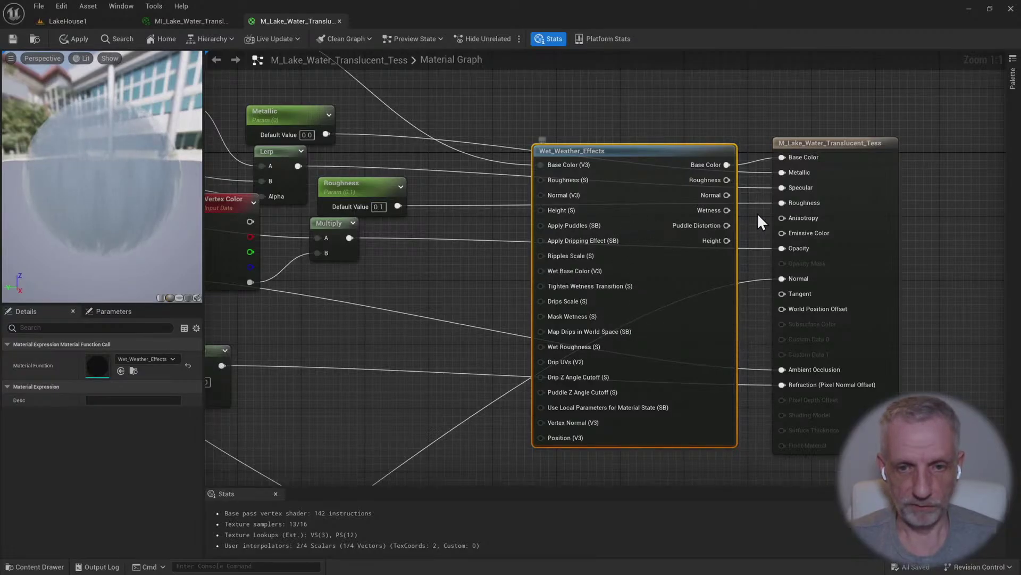
{"action": "left_click_drag", "start_coordinate": [780, 202], "coordinate": [539, 180], "text": "ctrl"}
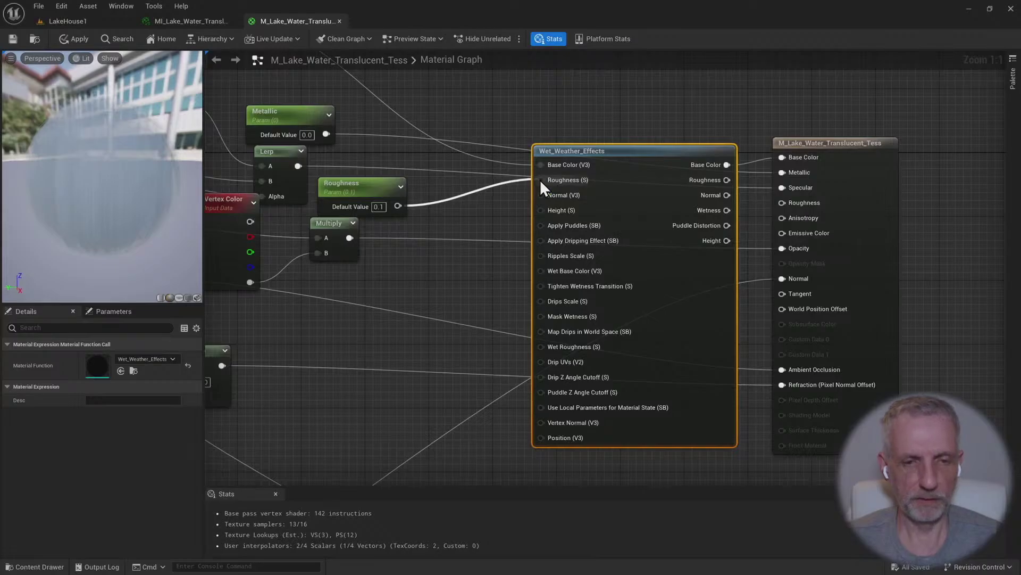
{"action": "left_click_drag", "start_coordinate": [727, 179], "coordinate": [780, 204]}
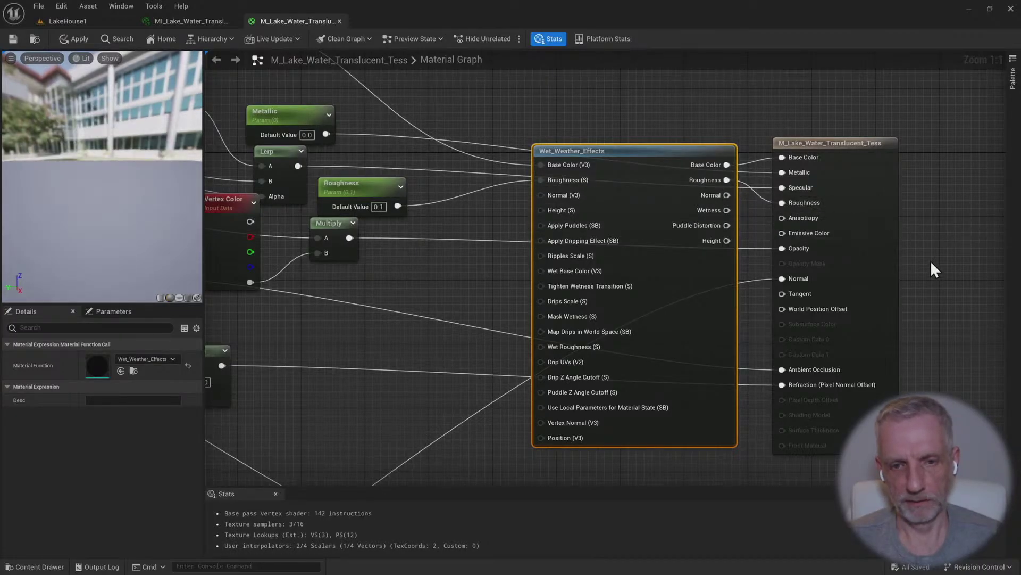
Route the existing Normal connection through Wet_Weather_Effects into the result node's Normal input and save the material
{"action": "right_click_drag", "start_coordinate": [931, 261], "coordinate": [934, 251]}
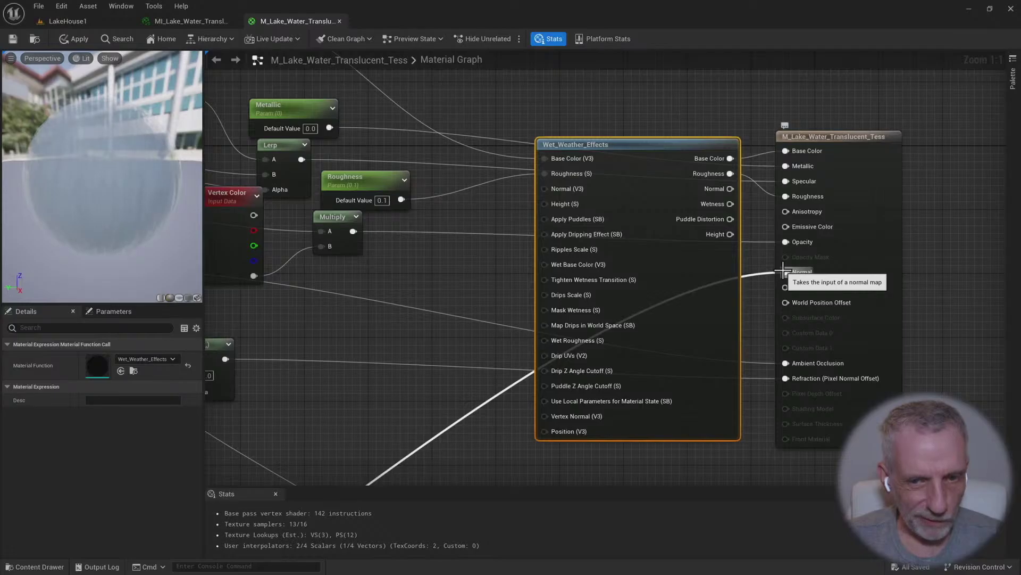
{"action": "left_click_drag", "start_coordinate": [783, 271], "coordinate": [544, 189], "text": "ctrl"}
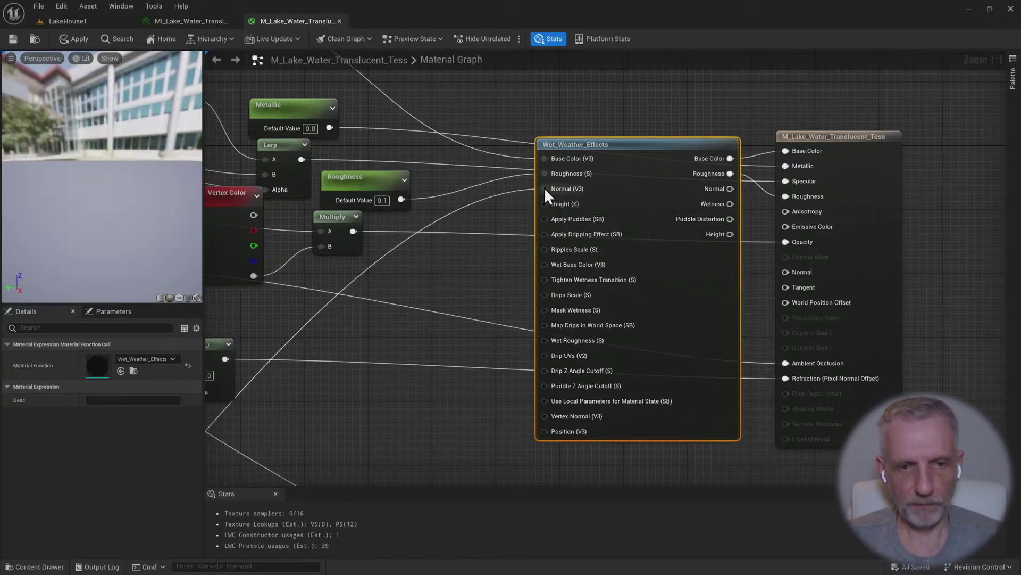
{"action": "left_click_drag", "start_coordinate": [732, 189], "coordinate": [782, 273]}
{"action": "right_click_drag", "start_coordinate": [961, 273], "coordinate": [957, 222]}
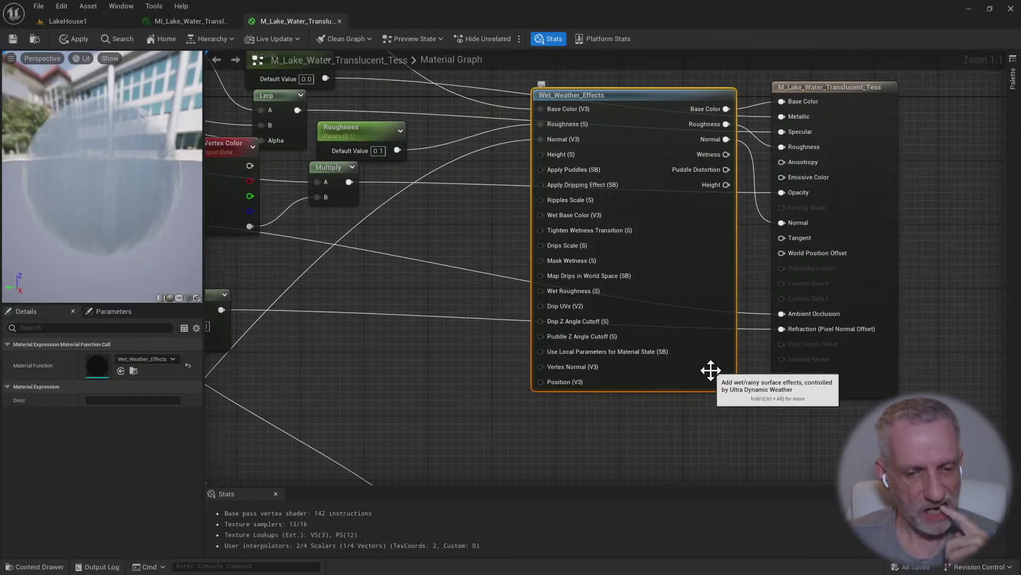
{"action": "key", "text": "ctrl+alt"}
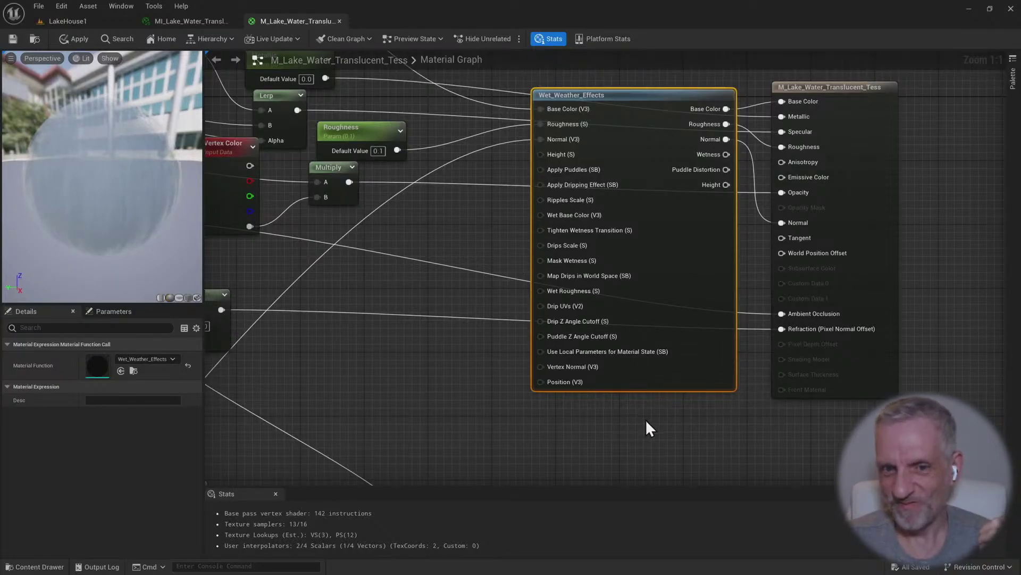
{"action": "right_click_drag", "start_coordinate": [645, 419], "coordinate": [637, 423]}
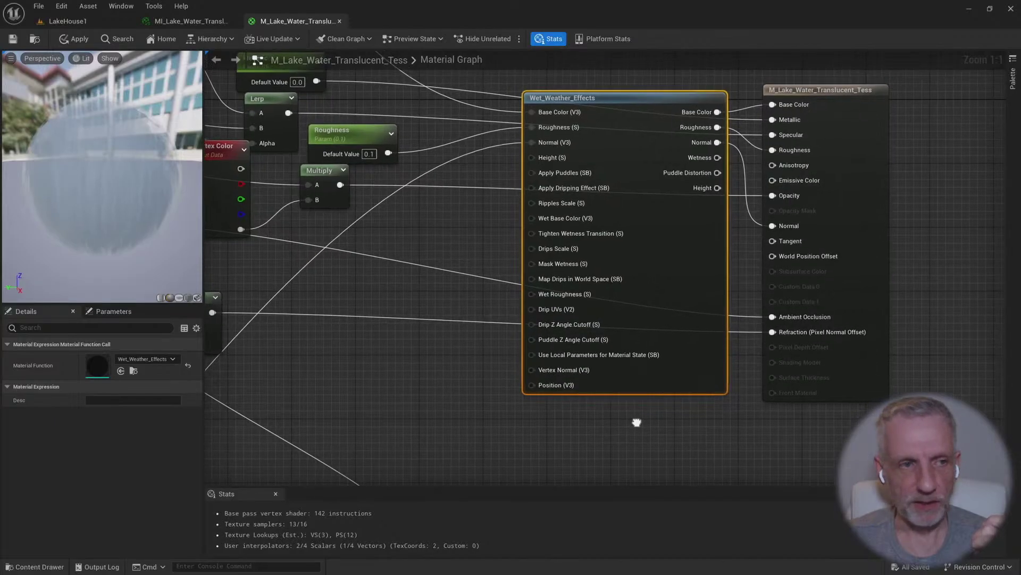
{"action": "left_click", "coordinate": [13, 39]}
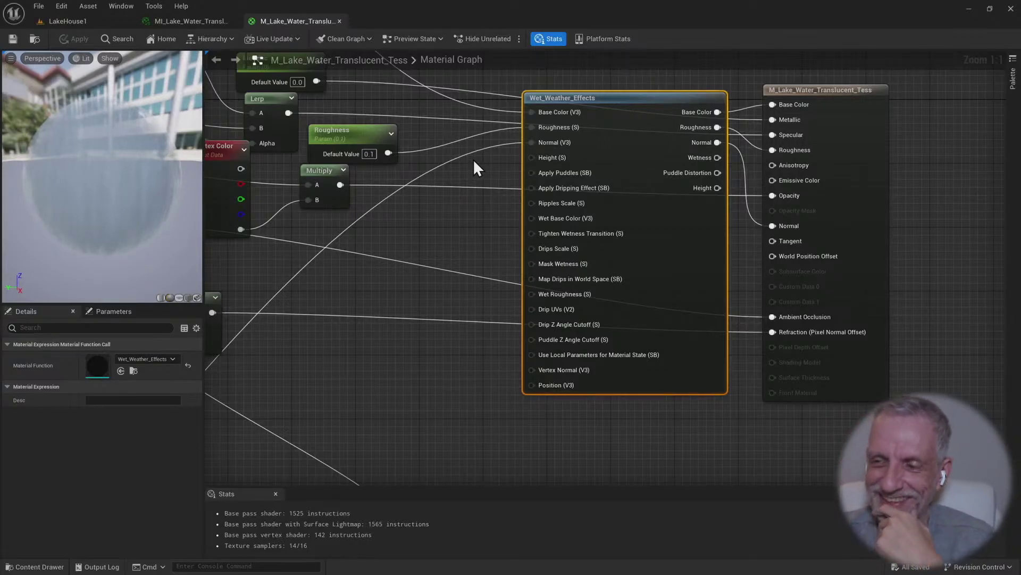
Examine the lake surface in the LakeHouse1 level from several angles for rain ripples
{"action": "left_click", "coordinate": [76, 19]}
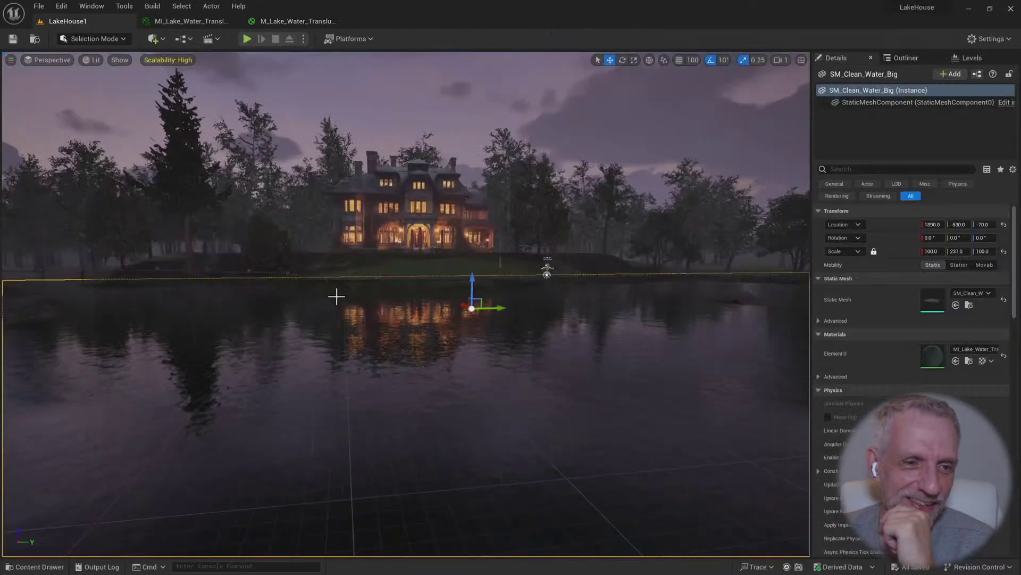
{"action": "right_click_drag", "start_coordinate": [481, 403], "coordinate": [481, 404]}
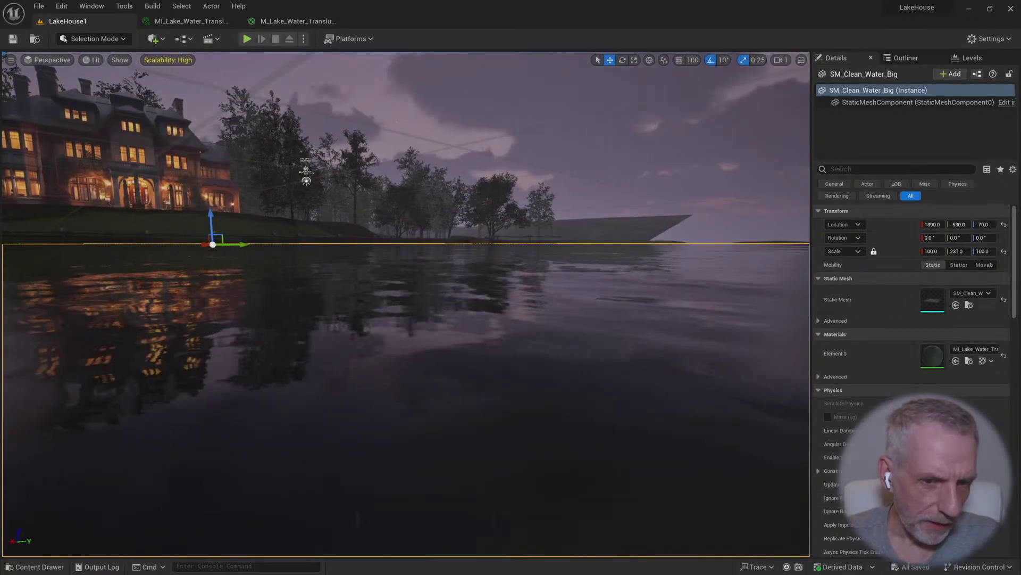
{"action": "right_click_drag", "start_coordinate": [481, 404], "coordinate": [481, 404]}
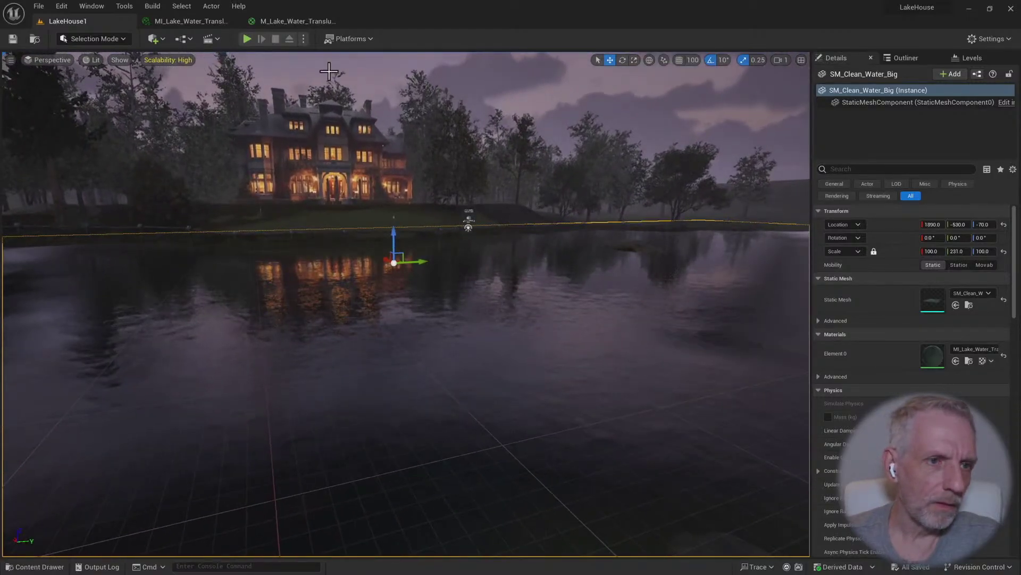
Add a Constant node to the M_Lake_Water_Translucent_Tess graph and connect it to the Ripples Scale input of Wet_Weather_Effects
{"action": "left_click", "coordinate": [293, 21]}
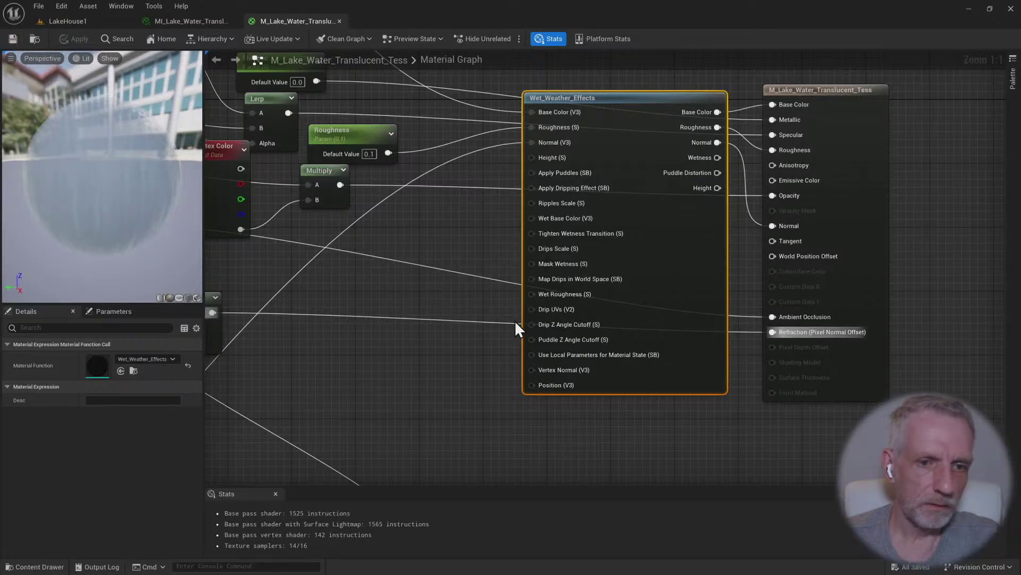
{"action": "right_click_drag", "start_coordinate": [512, 316], "coordinate": [560, 336]}
{"action": "mouse_move", "coordinate": [642, 241]}
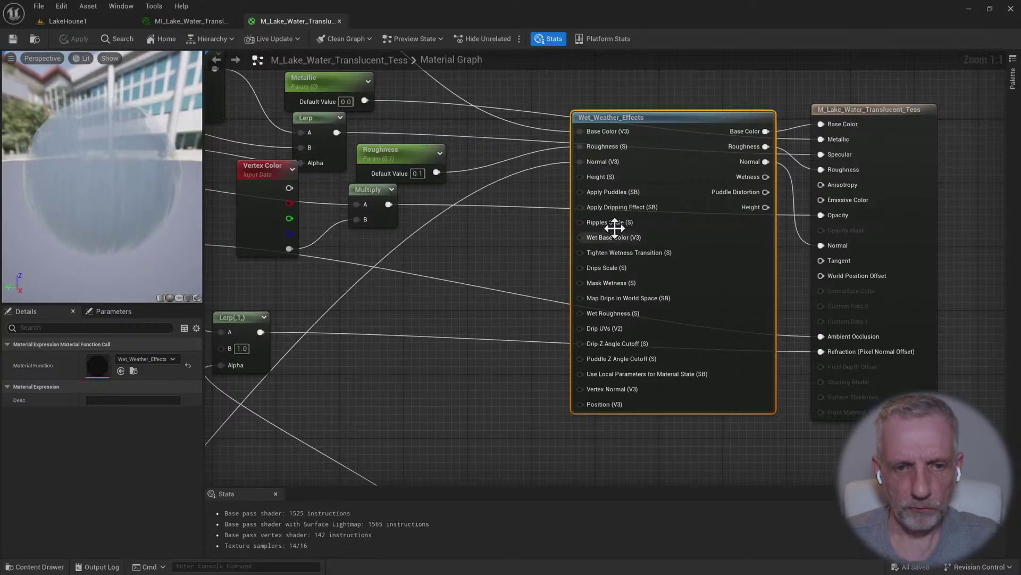
{"action": "right_click_drag", "start_coordinate": [533, 240], "coordinate": [561, 244]}
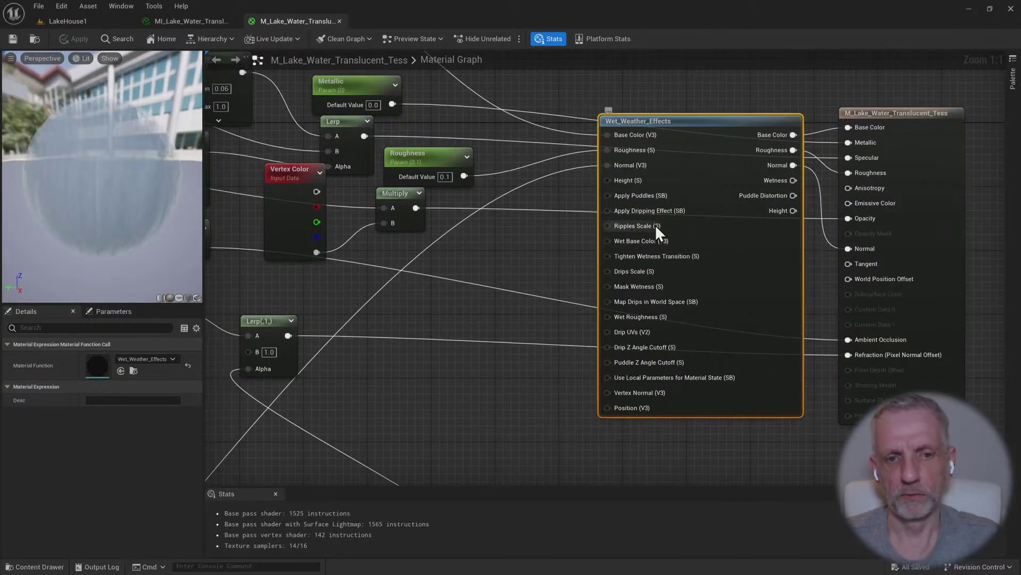
{"action": "mouse_move", "coordinate": [683, 240]}
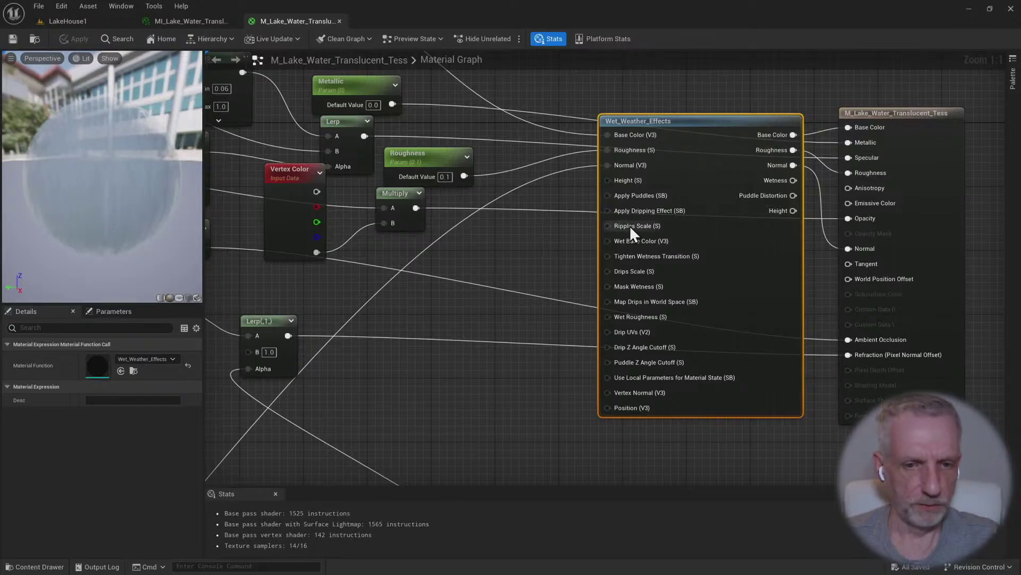
{"action": "left_click", "coordinate": [518, 262]}
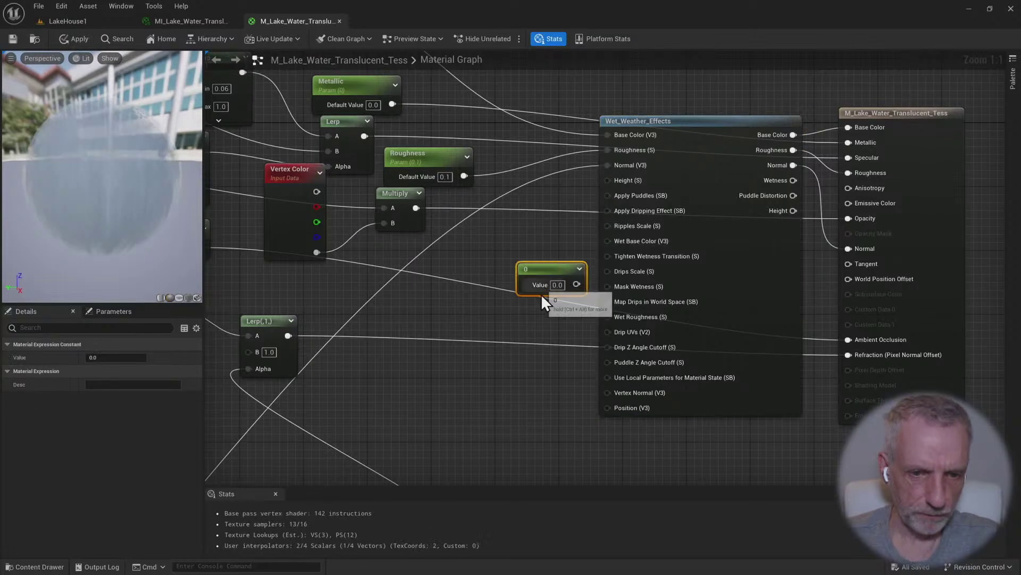
{"action": "left_click_drag", "start_coordinate": [555, 270], "coordinate": [607, 226]}
{"action": "right_click_drag", "start_coordinate": [586, 298], "coordinate": [630, 313]}
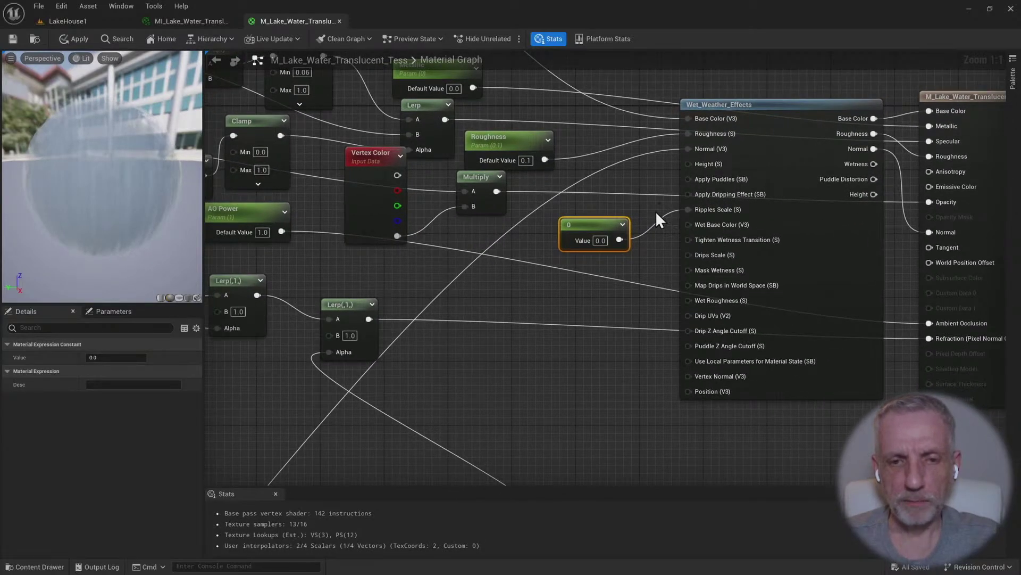
{"action": "left_click", "coordinate": [560, 296]}
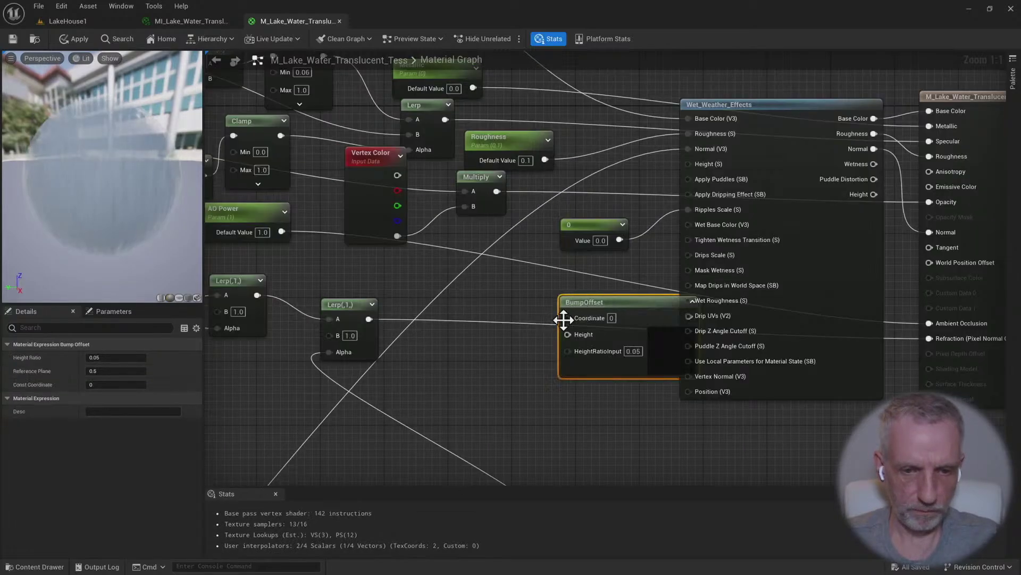
{"action": "key", "text": "Delete"}
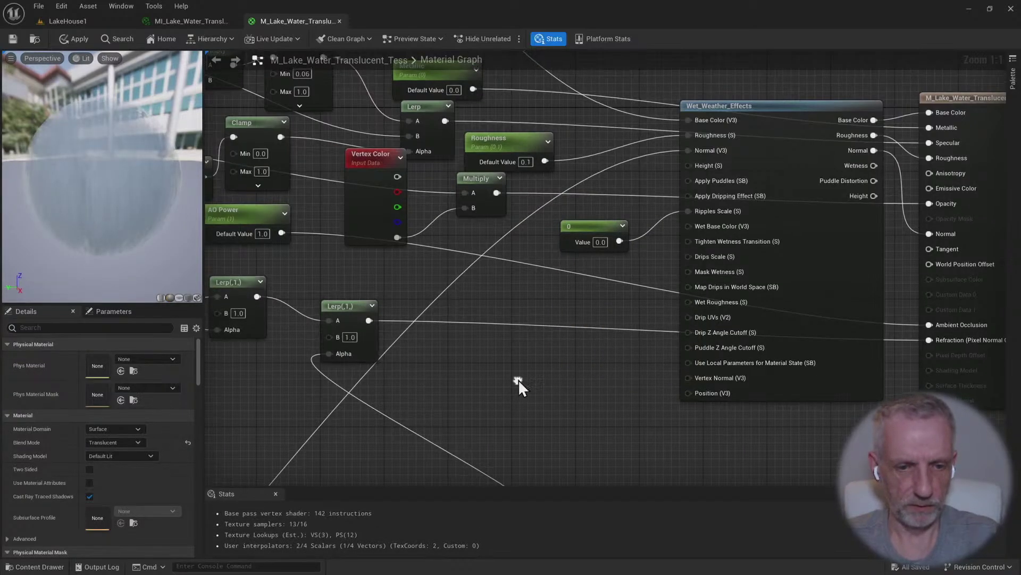
{"action": "right_click", "coordinate": [518, 379]}
{"action": "type", "text": "bool"}
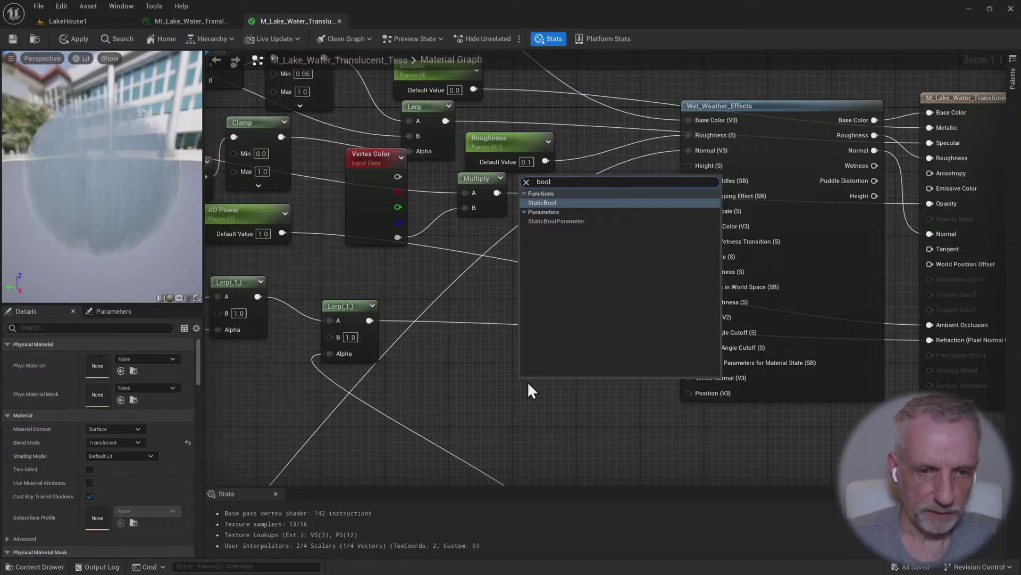
{"action": "left_click", "coordinate": [556, 202]}
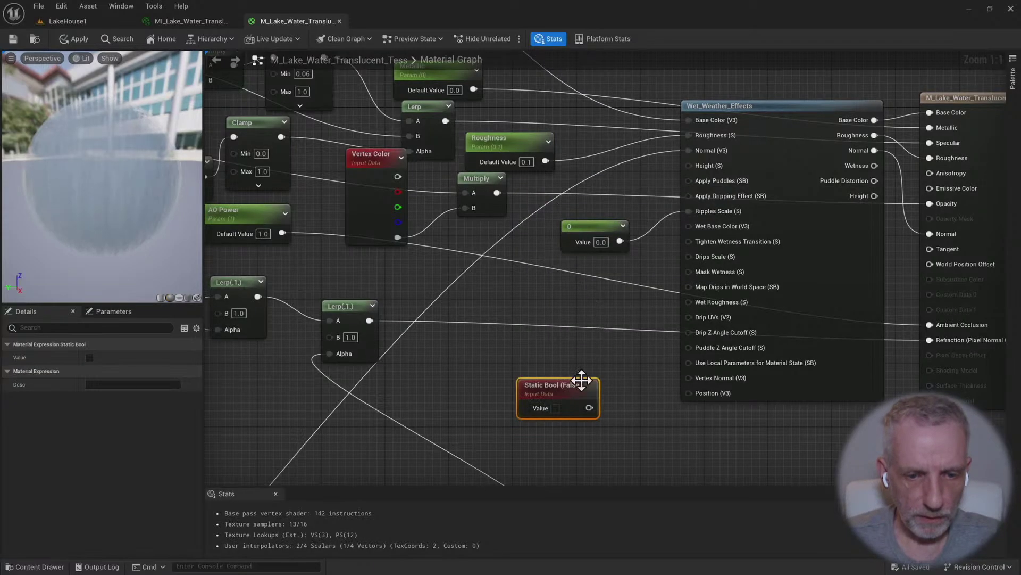
{"action": "left_click_drag", "start_coordinate": [559, 387], "coordinate": [539, 287]}
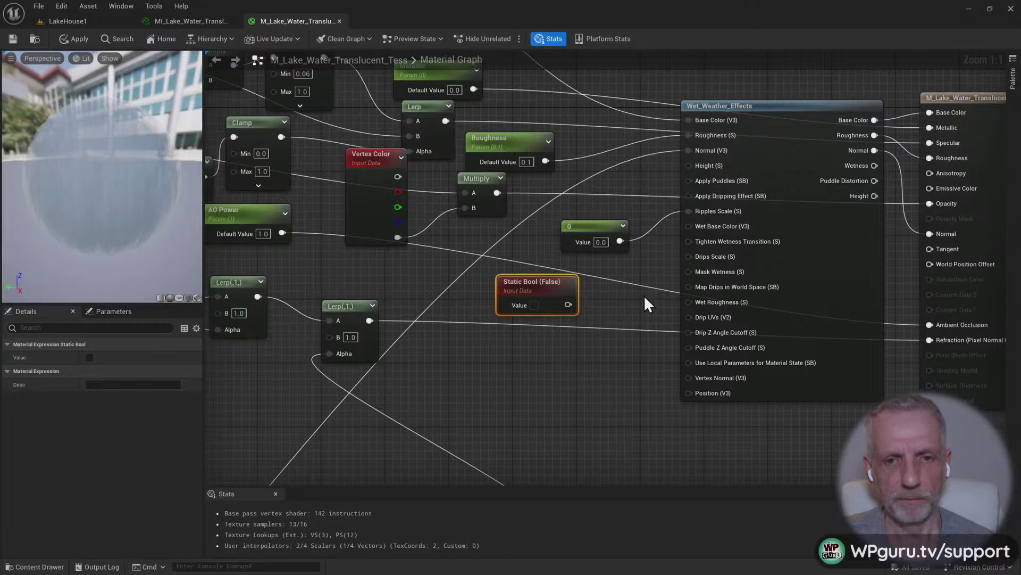
{"action": "mouse_move", "coordinate": [764, 201]}
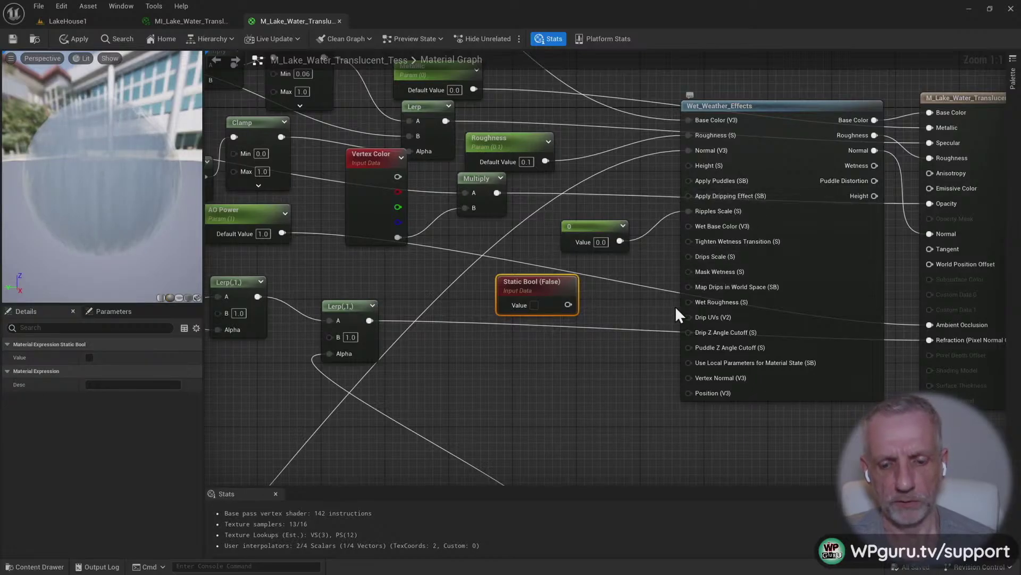
{"action": "left_click", "coordinate": [625, 269]}
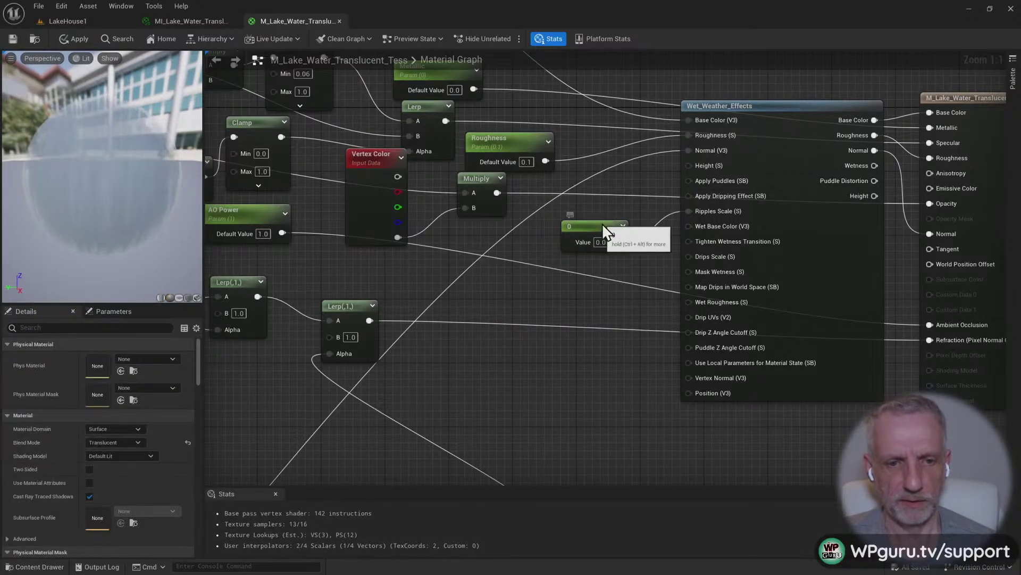
Nudge the constant node slightly upward in the graph and set its value to 10
{"action": "left_click", "coordinate": [601, 223]}
{"action": "left_click_drag", "start_coordinate": [605, 233], "coordinate": [605, 226]}
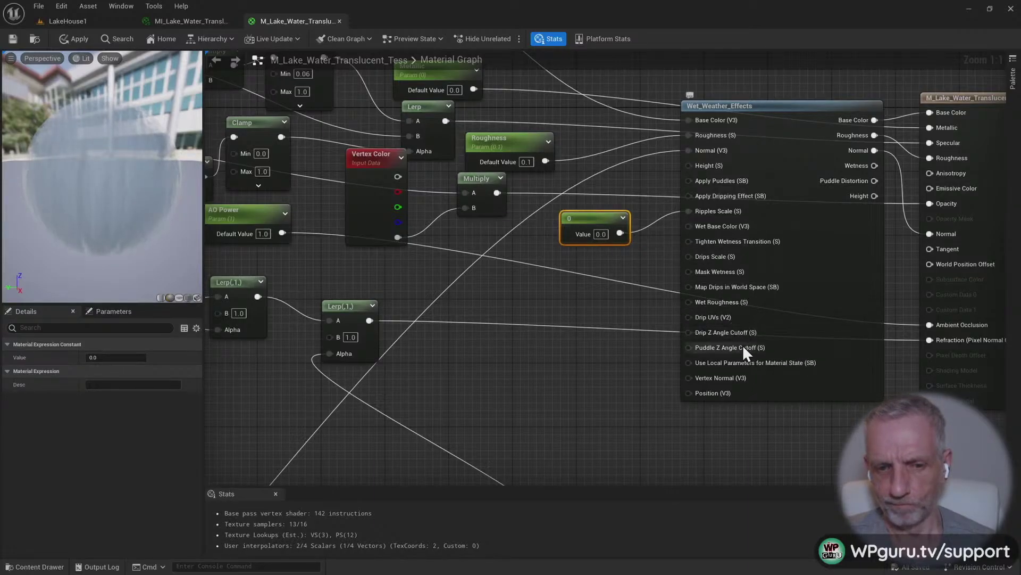
{"action": "mouse_move", "coordinate": [746, 375]}
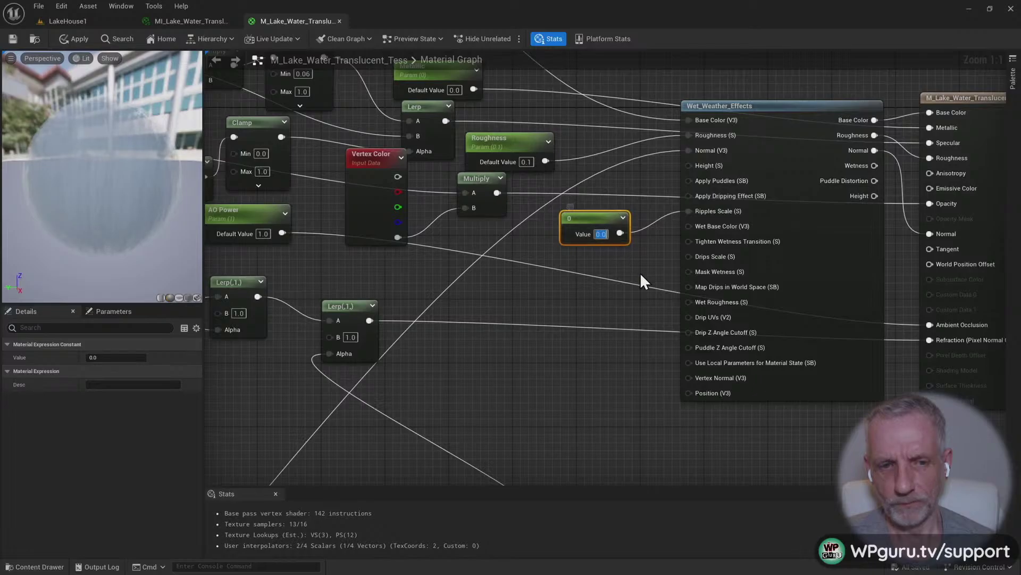
{"action": "left_click", "coordinate": [602, 234]}
{"action": "type", "text": "10"}
{"action": "key", "text": "Return"}
Convert the constant feeding the ripples input into a parameter named Ripples Scale
{"action": "right_click", "coordinate": [601, 226]}
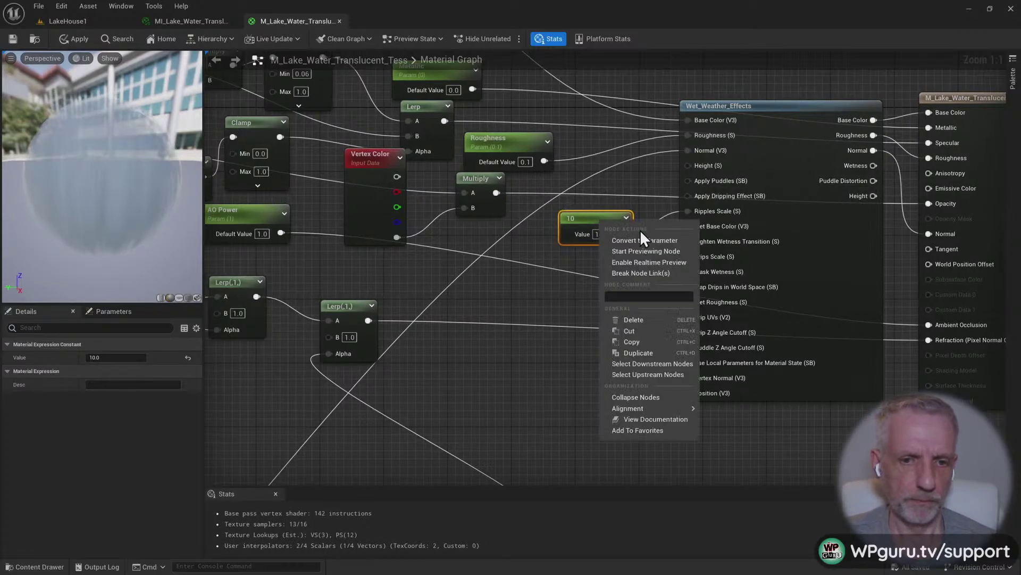
{"action": "left_click", "coordinate": [643, 235]}
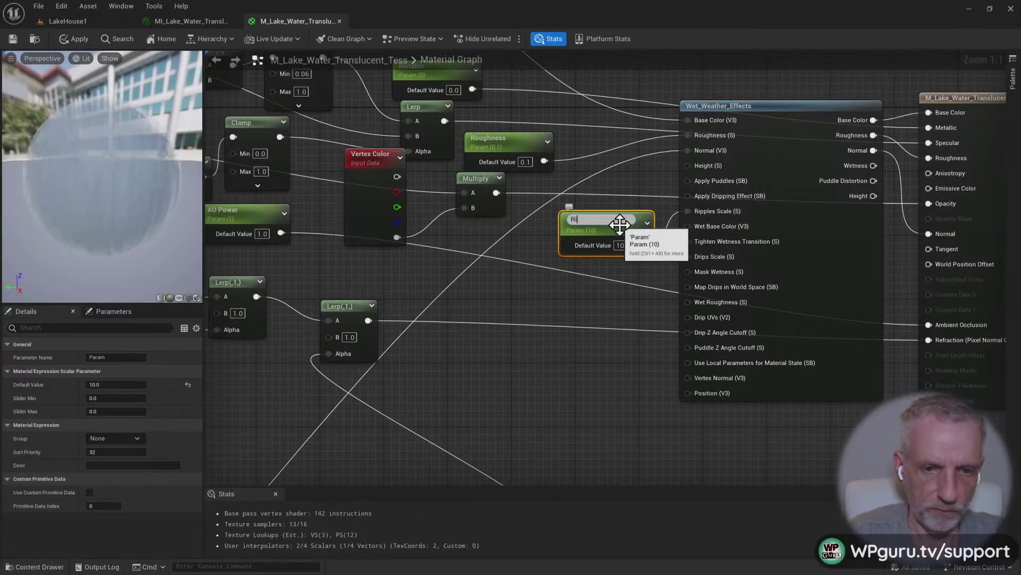
{"action": "type", "text": "Ripple Scales"}
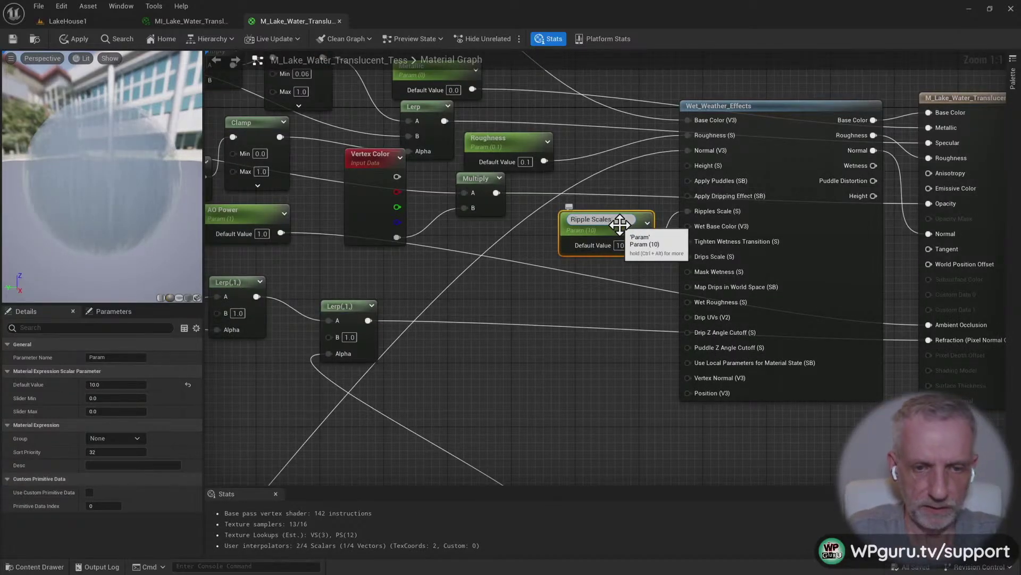
{"action": "key", "text": "BackSpace"}
{"action": "key", "text": "BackSpace"}
{"action": "key", "text": "BackSpace"}
{"action": "key", "text": "BackSpace"}
{"action": "key", "text": "BackSpace"}
{"action": "key", "text": "BackSpace"}
{"action": "key", "text": "BackSpace"}
{"action": "type", "text": "s Scales"}
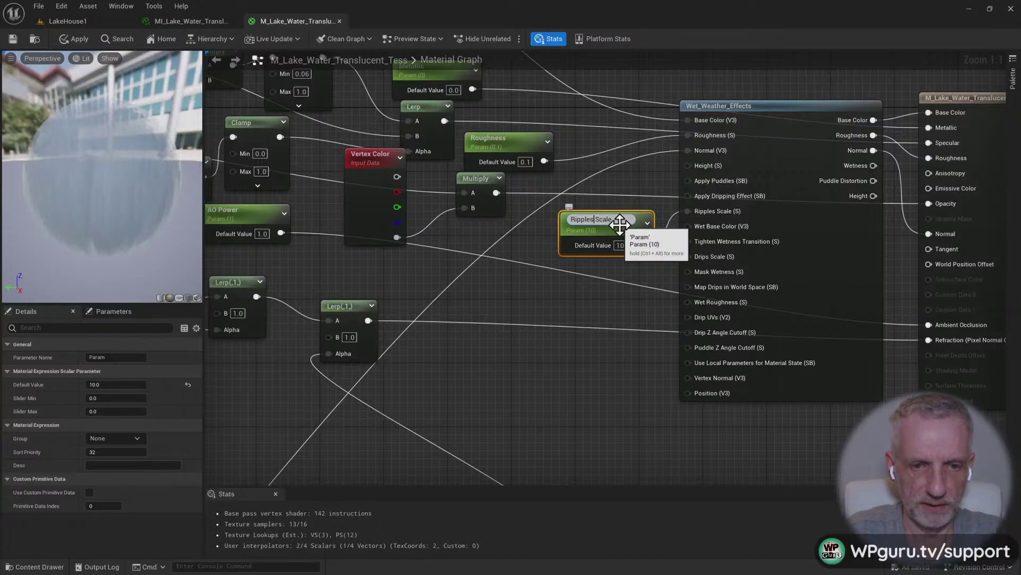
{"action": "key", "text": "Return"}
{"action": "right_click", "coordinate": [621, 225]}
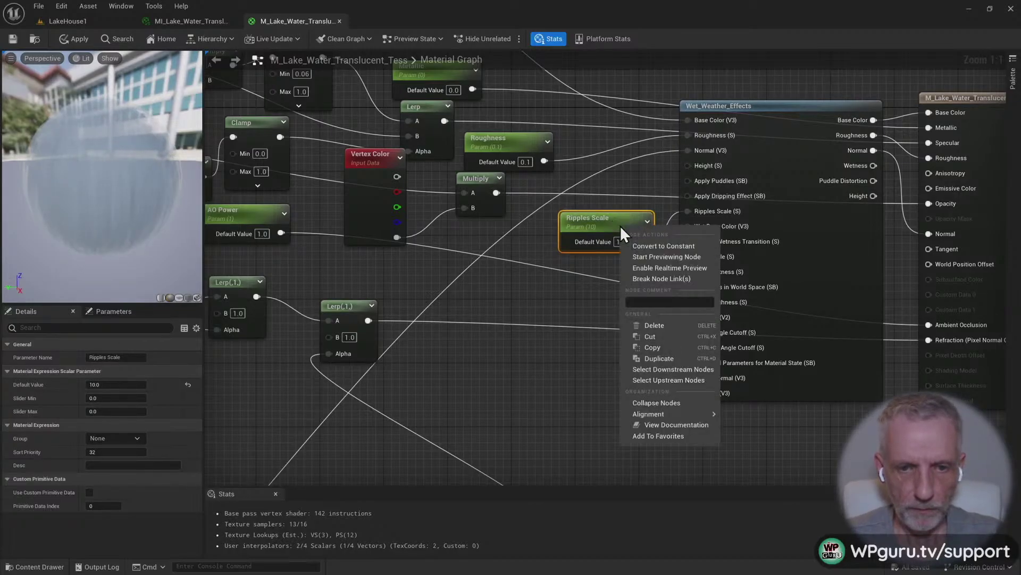
{"action": "left_click", "coordinate": [611, 224]}
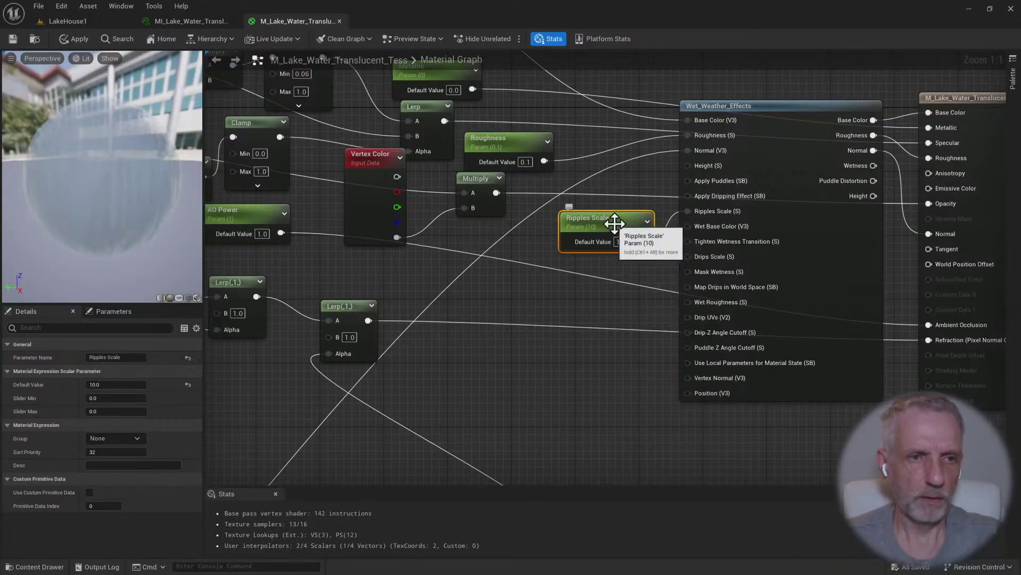
Save the material and detach the MI_Lake_Water_Translucent instance editor from the main window into a separate one
{"action": "left_click", "coordinate": [12, 40]}
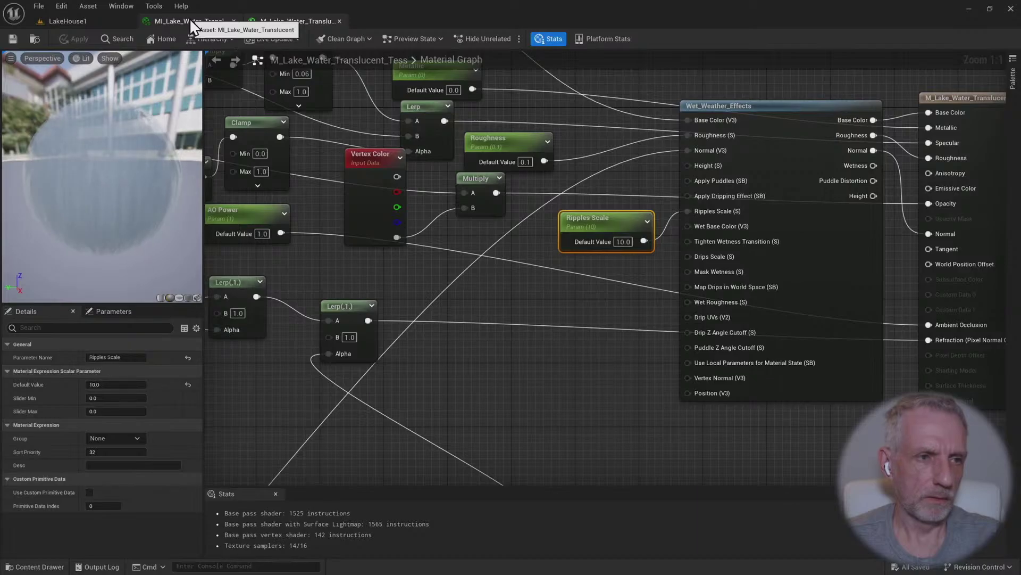
{"action": "left_click", "coordinate": [190, 20]}
{"action": "left_click_drag", "start_coordinate": [181, 20], "coordinate": [593, 113]}
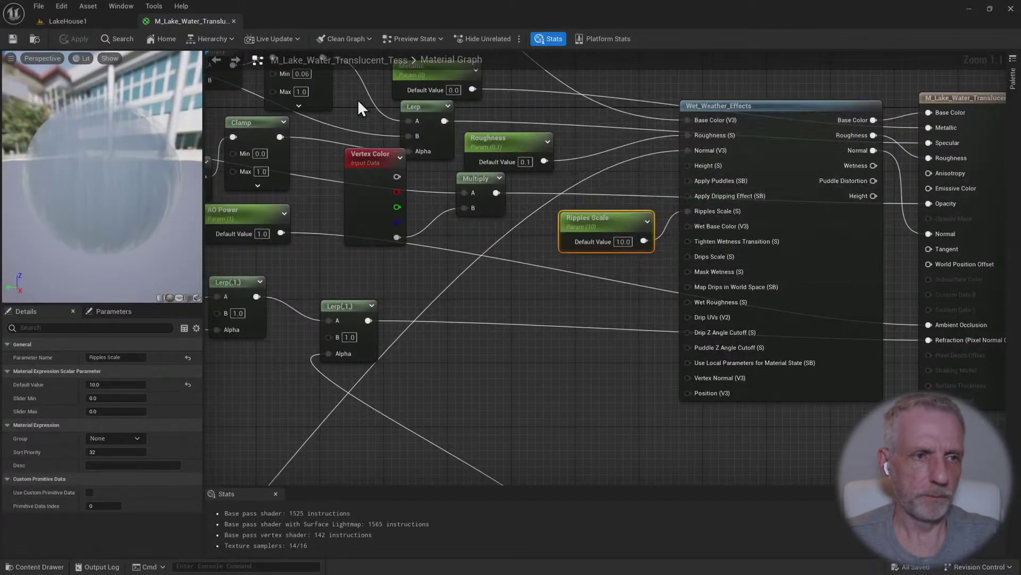
Move and enlarge the lake water material instance window over the LakeHouse1 level and search its parameters for "rip"
{"action": "left_click", "coordinate": [91, 21]}
{"action": "left_click_drag", "start_coordinate": [775, 109], "coordinate": [850, 45]}
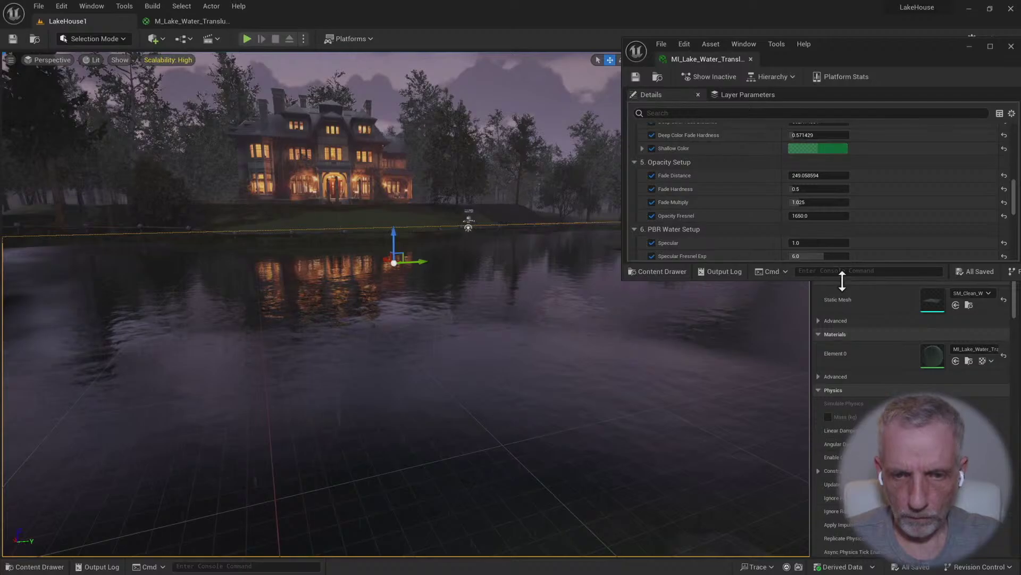
{"action": "left_click_drag", "start_coordinate": [842, 280], "coordinate": [842, 471]}
{"action": "scroll", "coordinate": [736, 309], "scroll_direction": "up", "scroll_amount": 5}
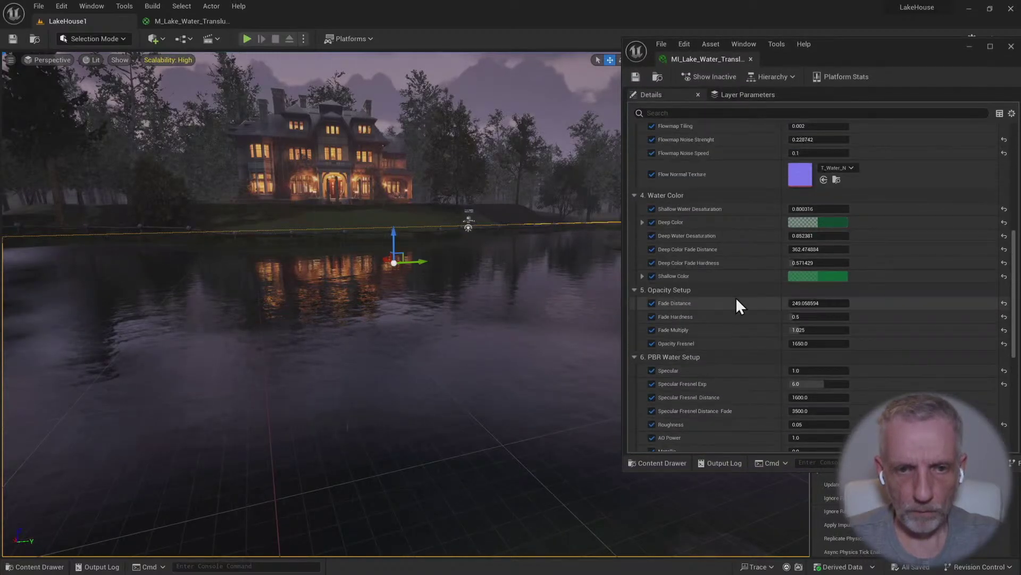
{"action": "left_click", "coordinate": [744, 112]}
{"action": "type", "text": "rip"}
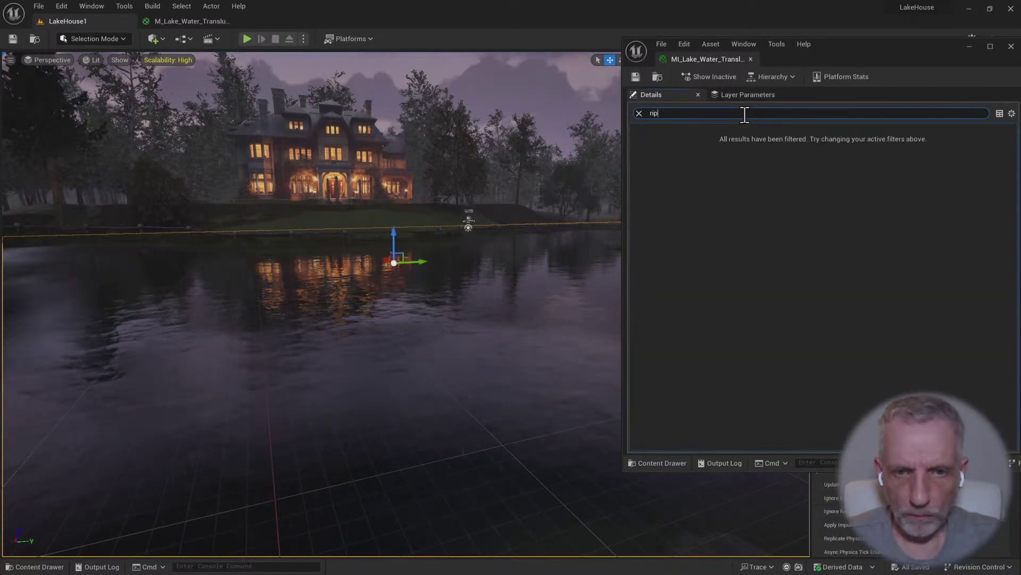
{"action": "left_click", "coordinate": [639, 113]}
Recheck the Ripples Scale node in the parent material graph and repeat the "rip" search in the material instance
{"action": "left_click", "coordinate": [166, 21]}
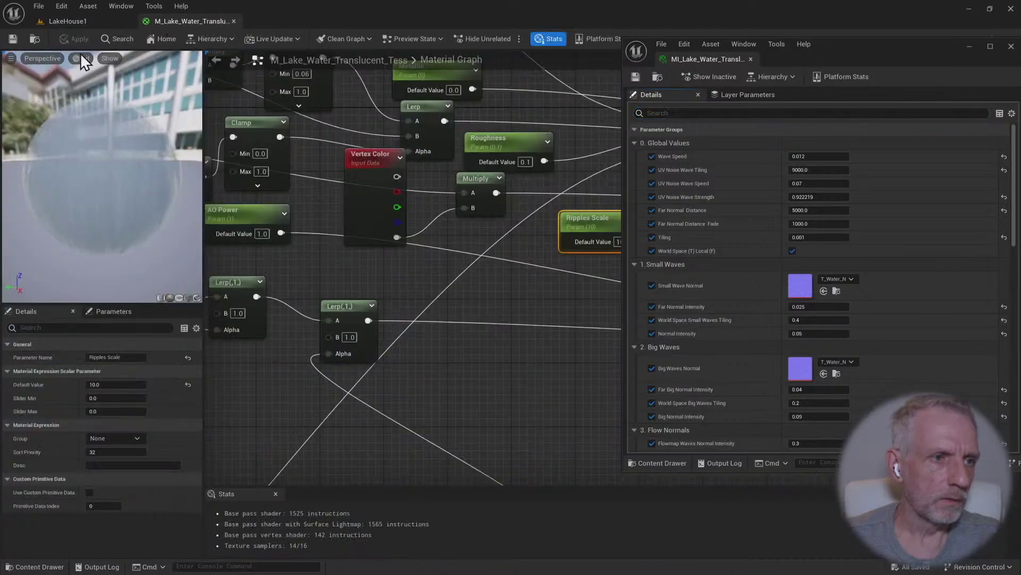
{"action": "left_click", "coordinate": [107, 21]}
{"action": "left_click", "coordinate": [734, 113]}
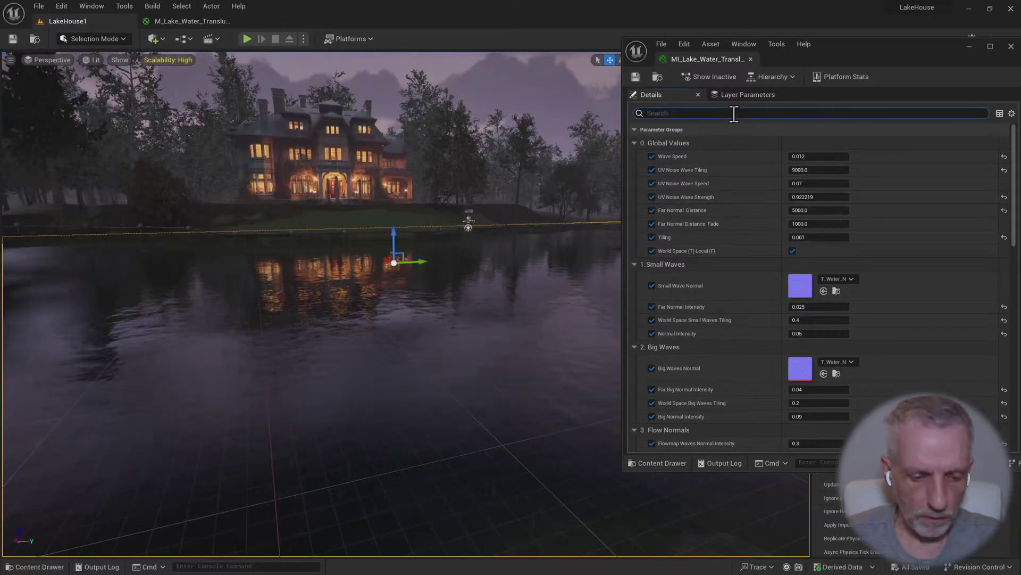
{"action": "type", "text": "rip"}
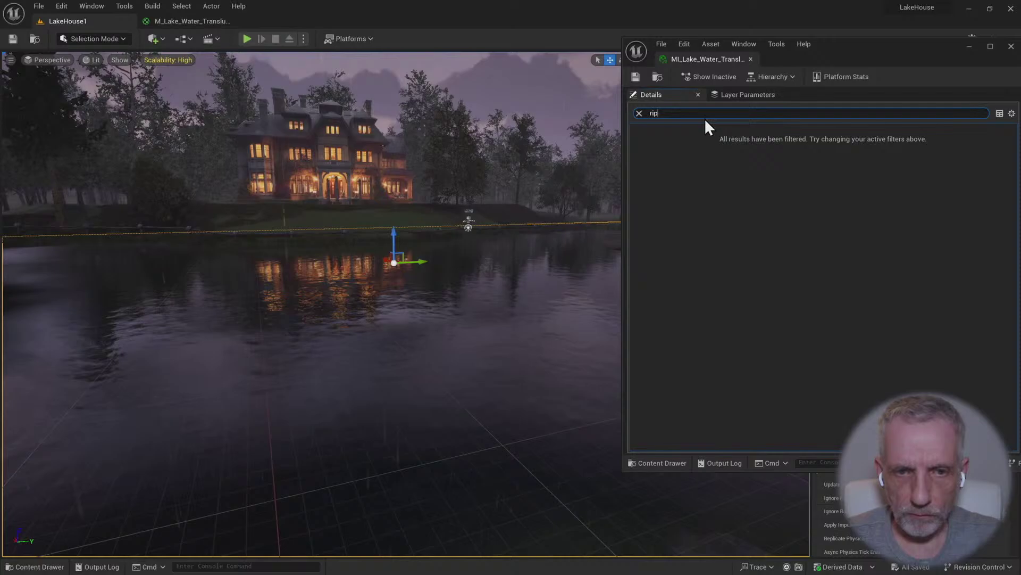
{"action": "left_click", "coordinate": [639, 114]}
Enable the Apply Weather Mask Brushes to Wetness and Sample Weather Override Volumes Material State overrides, save the level and inspect the lake surface
{"action": "scroll", "coordinate": [713, 239], "scroll_direction": "down", "scroll_amount": 2}
{"action": "scroll", "coordinate": [721, 287], "scroll_direction": "down", "scroll_amount": 8}
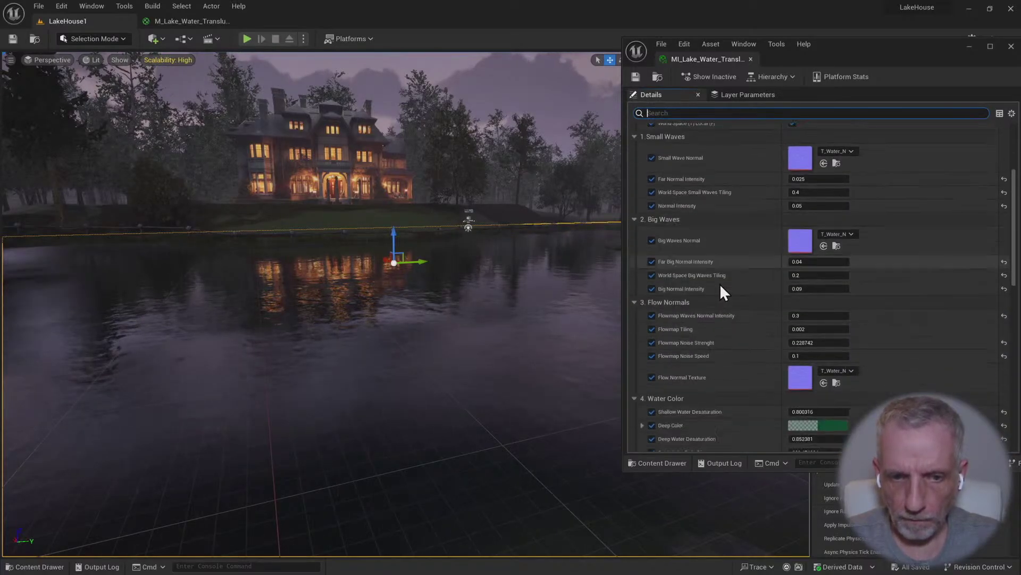
{"action": "scroll", "coordinate": [721, 287], "scroll_direction": "down", "scroll_amount": 9}
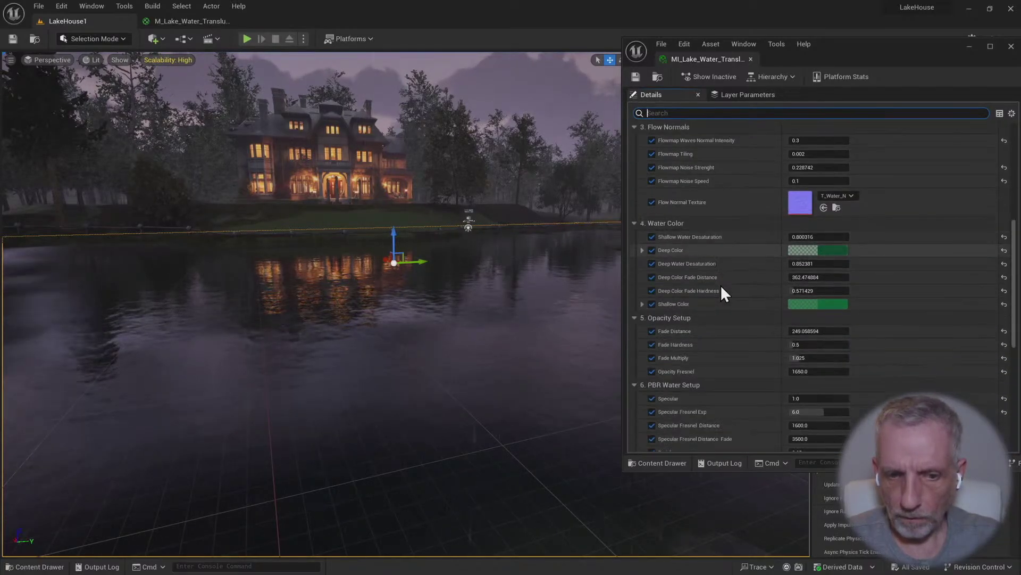
{"action": "scroll", "coordinate": [721, 285], "scroll_direction": "down", "scroll_amount": 1}
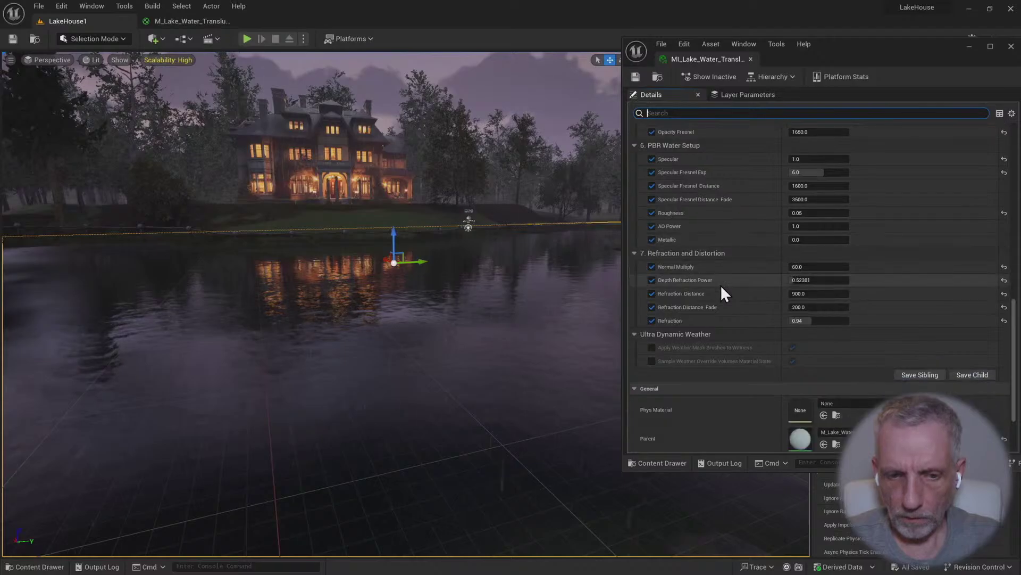
{"action": "scroll", "coordinate": [721, 285], "scroll_direction": "down", "scroll_amount": 1}
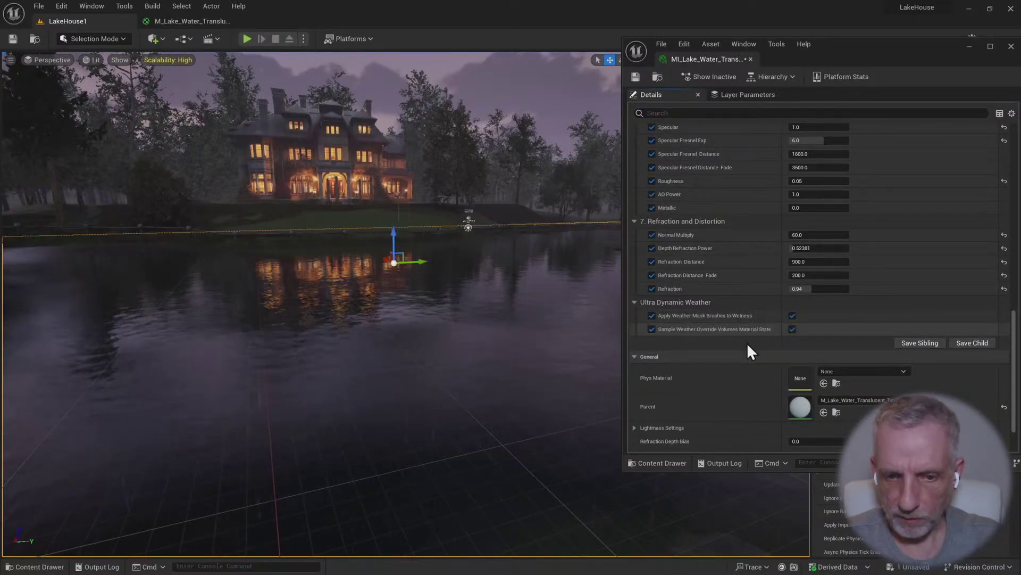
{"action": "scroll", "coordinate": [745, 346], "scroll_direction": "down", "scroll_amount": 2}
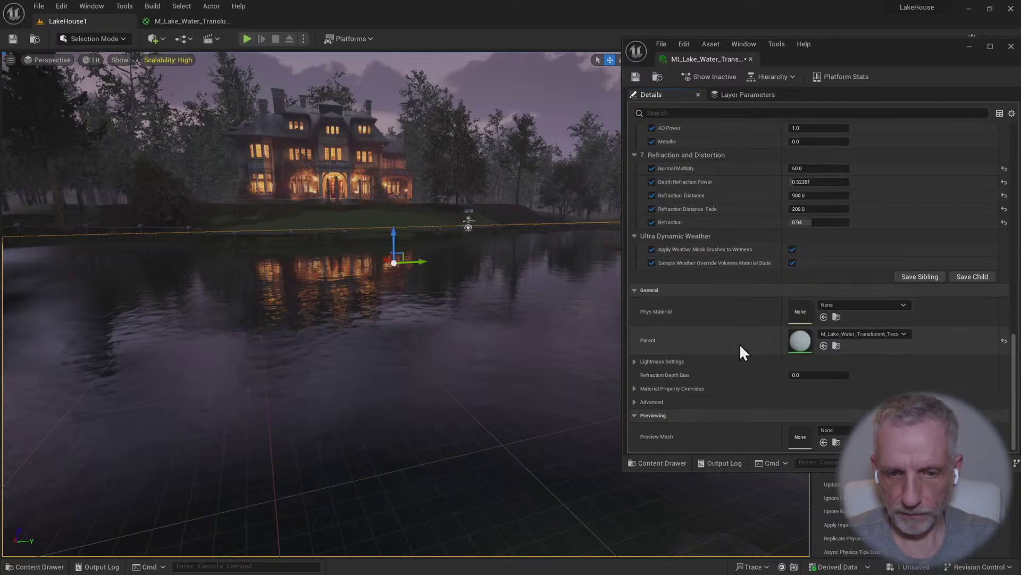
{"action": "left_click", "coordinate": [13, 40]}
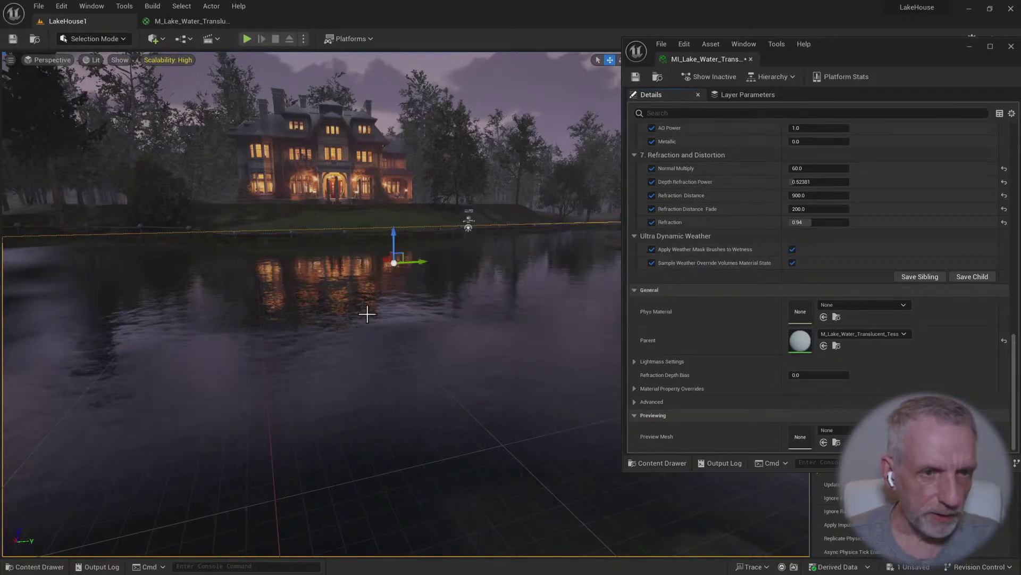
{"action": "right_click_drag", "start_coordinate": [428, 335], "coordinate": [447, 366]}
{"action": "key", "text": "w"}
{"action": "key", "text": "e"}
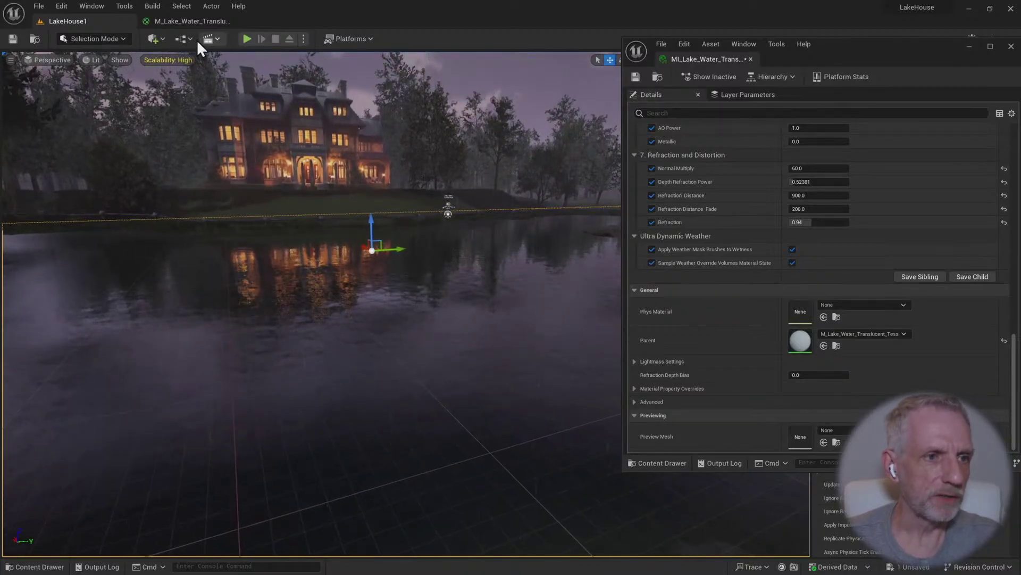
Assign the Ripples Scale parameter in the lake water material to a group named Weather and save the material
{"action": "left_click", "coordinate": [198, 21]}
{"action": "right_click_drag", "start_coordinate": [530, 283], "coordinate": [447, 339]}
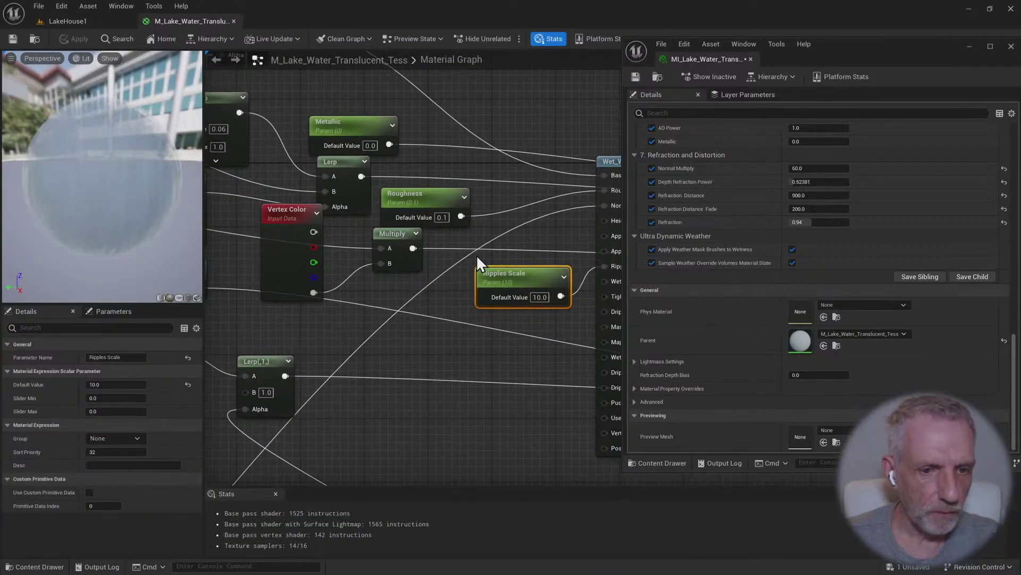
{"action": "right_click_drag", "start_coordinate": [520, 336], "coordinate": [394, 344]}
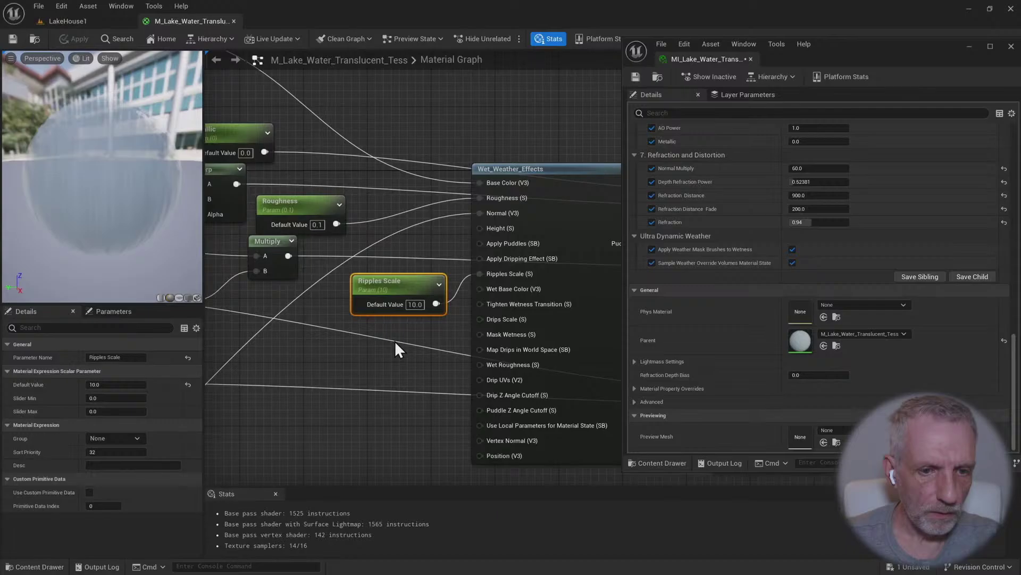
{"action": "right_click", "coordinate": [407, 286]}
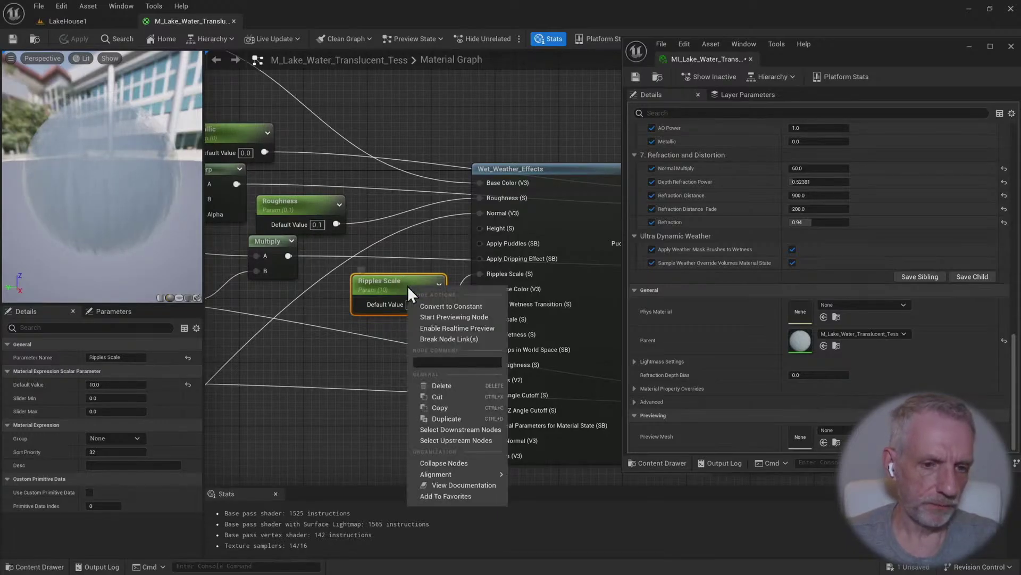
{"action": "left_click", "coordinate": [397, 284]}
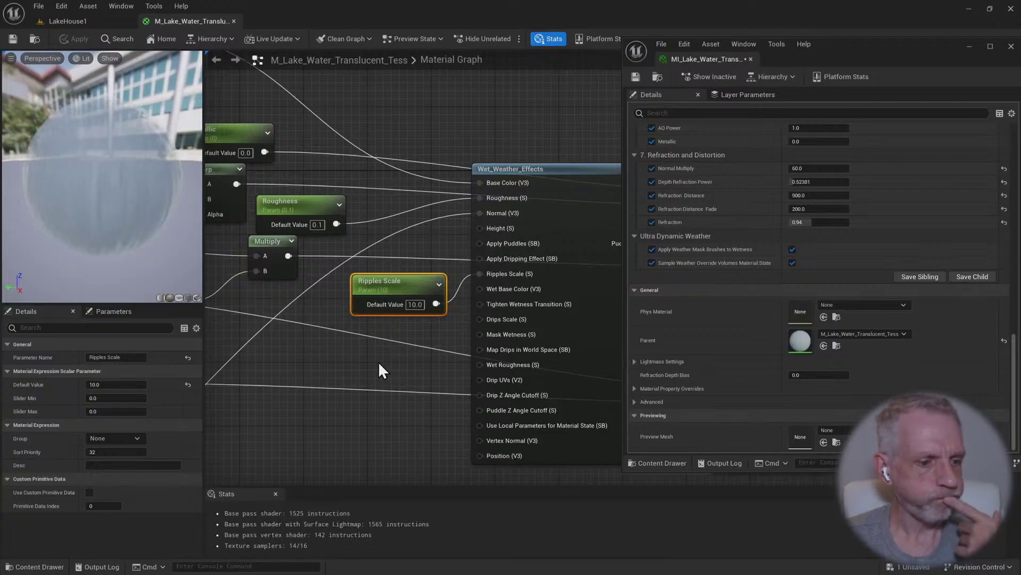
{"action": "left_click", "coordinate": [89, 438]}
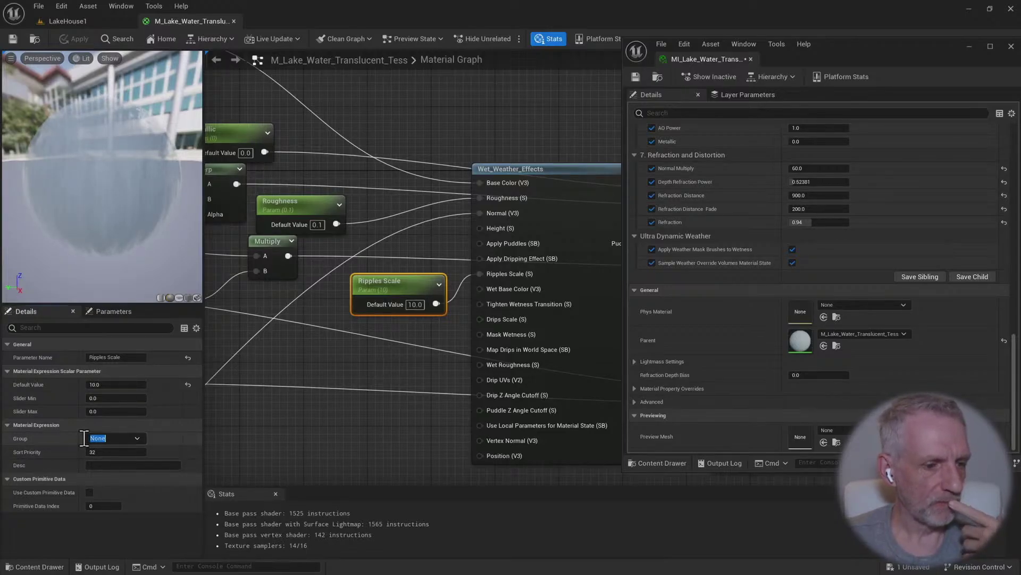
{"action": "type", "text": "Weather"}
{"action": "key", "text": "Return"}
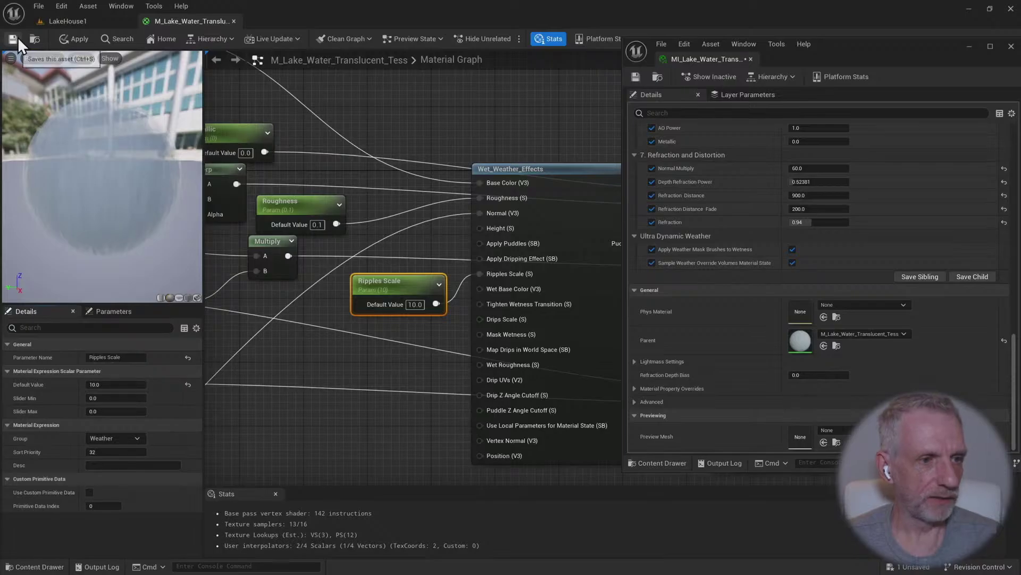
Look through the water material instance's parameter groups for the ripples setting and save the instance
{"action": "left_click", "coordinate": [75, 22]}
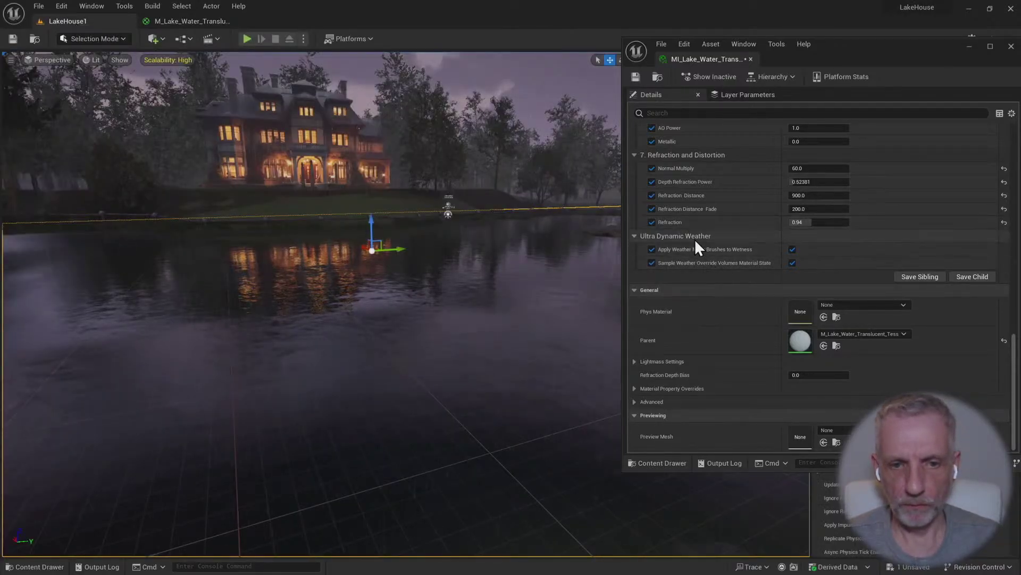
{"action": "scroll", "coordinate": [707, 250], "scroll_direction": "up", "scroll_amount": 2}
{"action": "scroll", "coordinate": [722, 259], "scroll_direction": "up", "scroll_amount": 10}
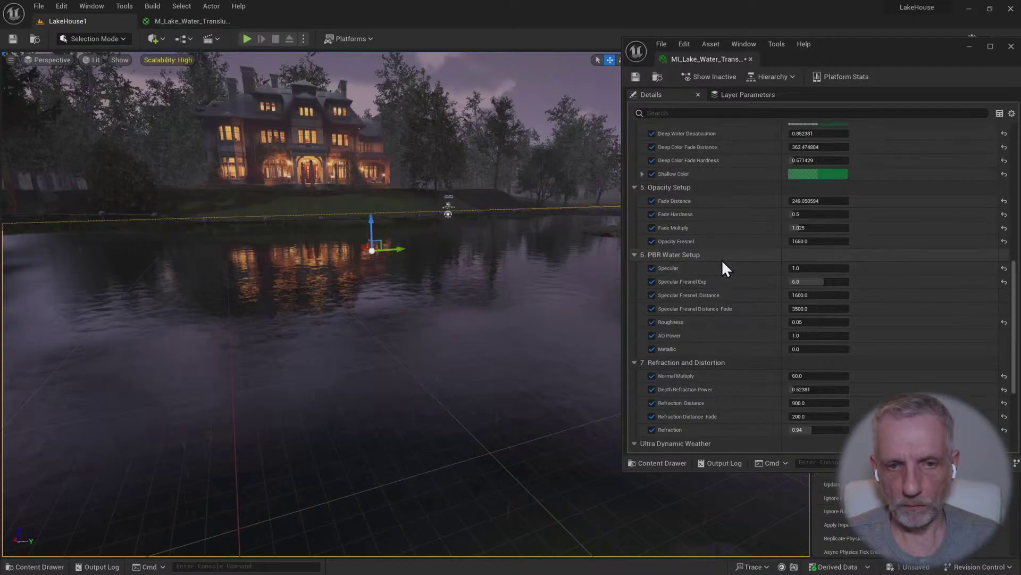
{"action": "scroll", "coordinate": [723, 259], "scroll_direction": "up", "scroll_amount": 12}
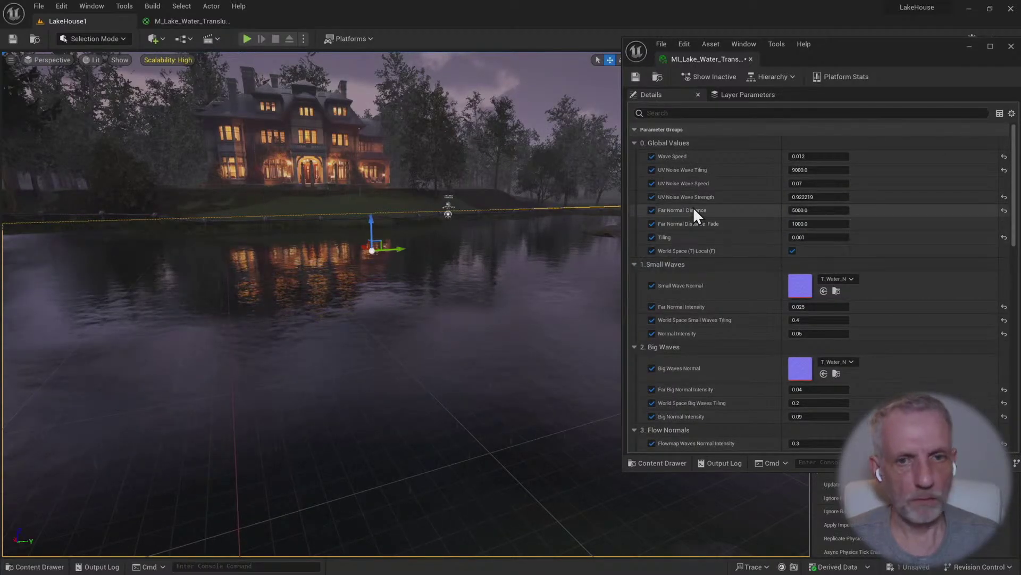
{"action": "left_click", "coordinate": [636, 77]}
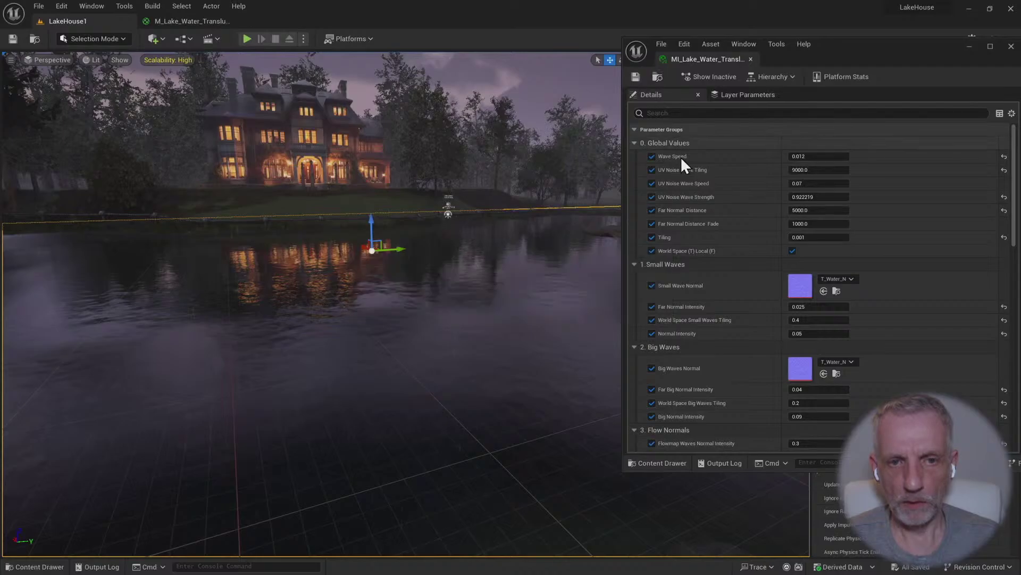
{"action": "scroll", "coordinate": [714, 201], "scroll_direction": "down", "scroll_amount": 15}
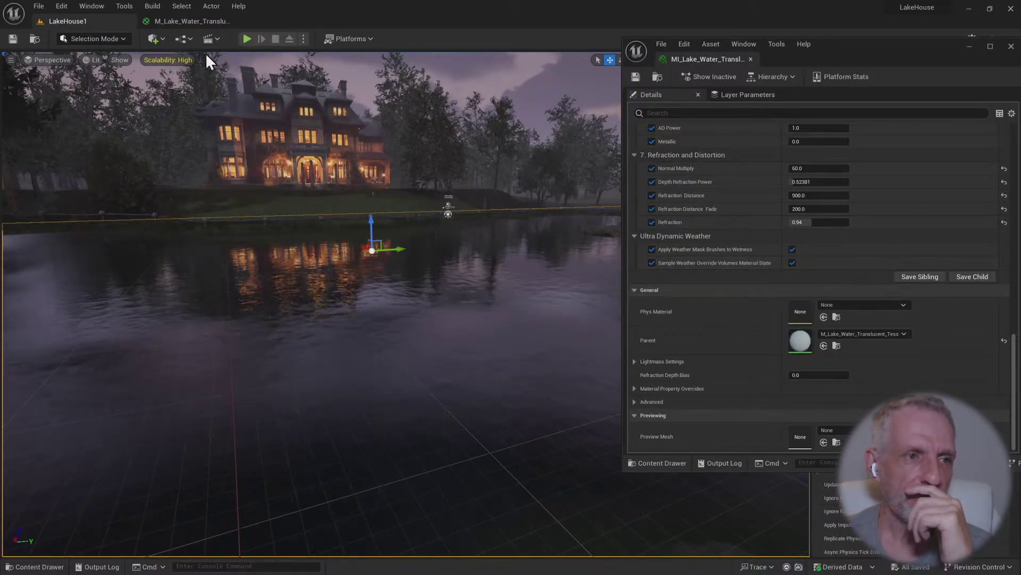
Return to the lake water material graph and minimize the material instance window
{"action": "left_click", "coordinate": [193, 20]}
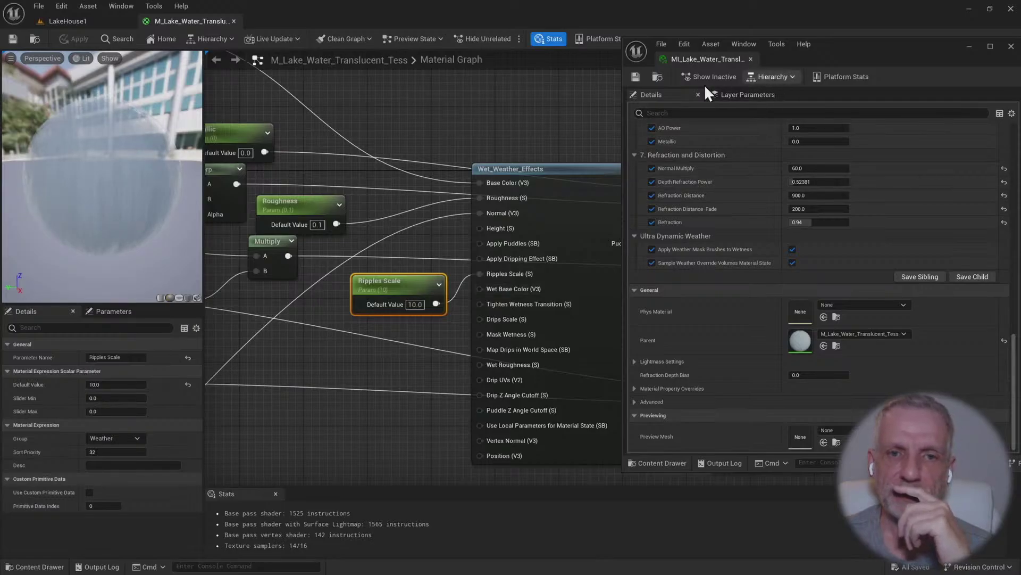
{"action": "left_click_drag", "start_coordinate": [624, 101], "coordinate": [746, 105]}
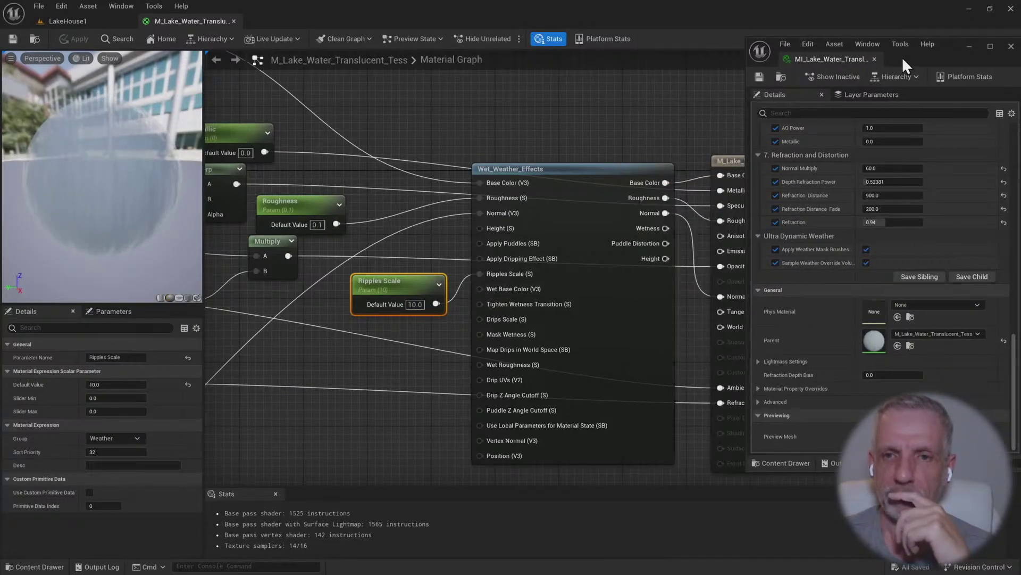
{"action": "left_click", "coordinate": [969, 46]}
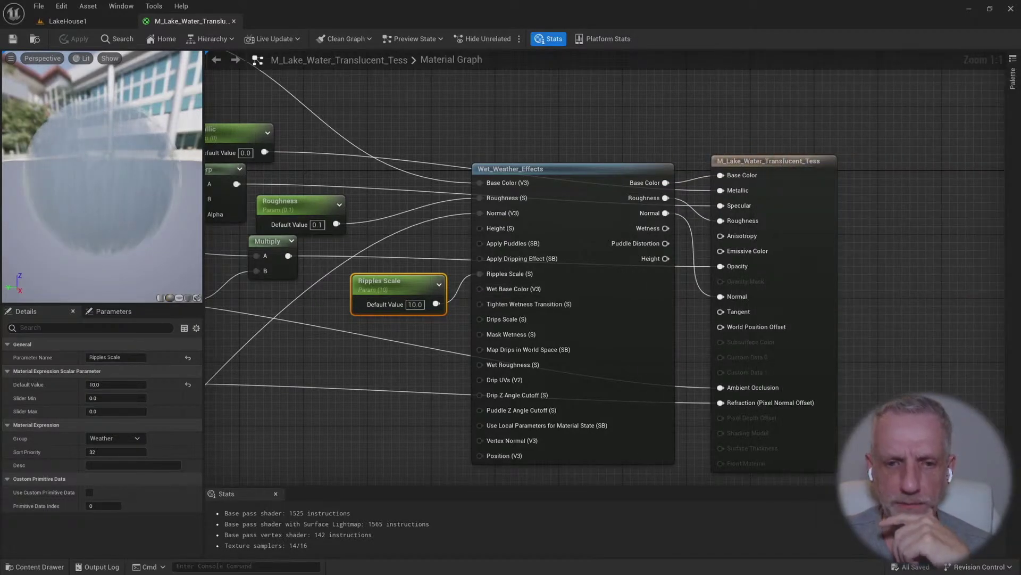
Add a WaterSurface_Rain_Ripples function node in the empty graph area beyond the material's output node
{"action": "right_click_drag", "start_coordinate": [876, 247], "coordinate": [873, 204]}
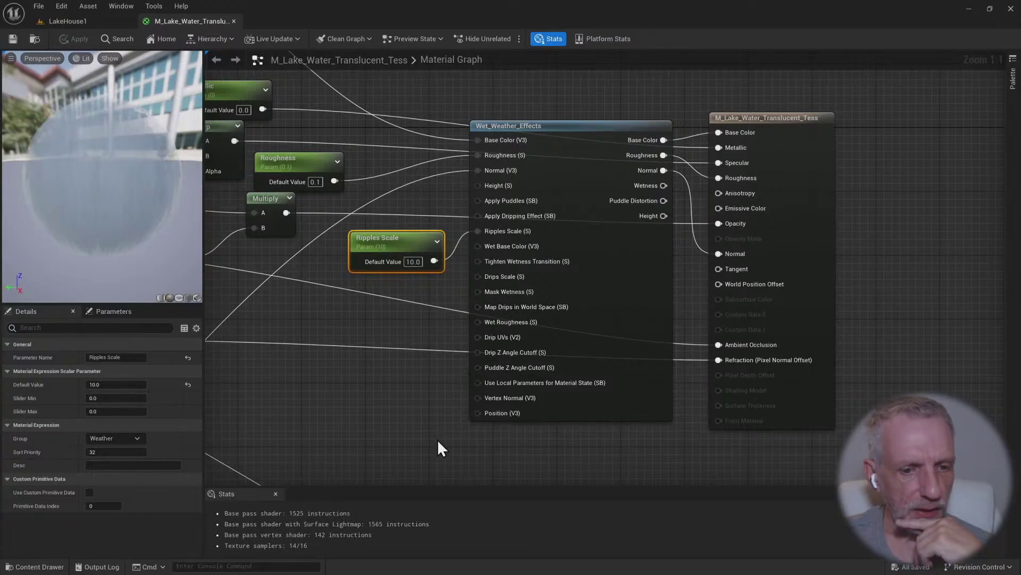
{"action": "right_click_drag", "start_coordinate": [451, 442], "coordinate": [497, 425]}
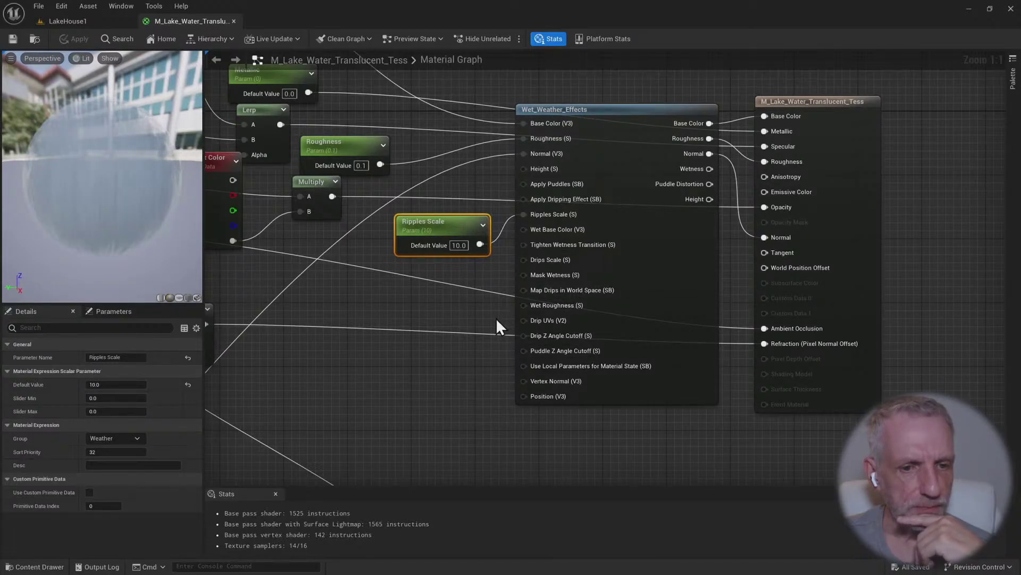
{"action": "right_click_drag", "start_coordinate": [496, 319], "coordinate": [519, 314]}
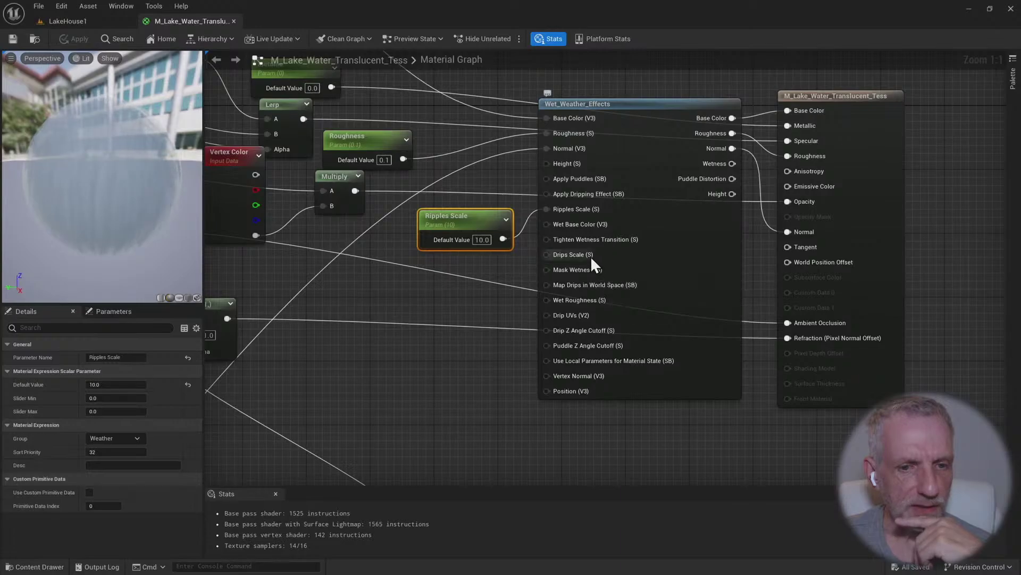
{"action": "right_click_drag", "start_coordinate": [590, 255], "coordinate": [316, 250]}
{"action": "right_click", "coordinate": [698, 185]}
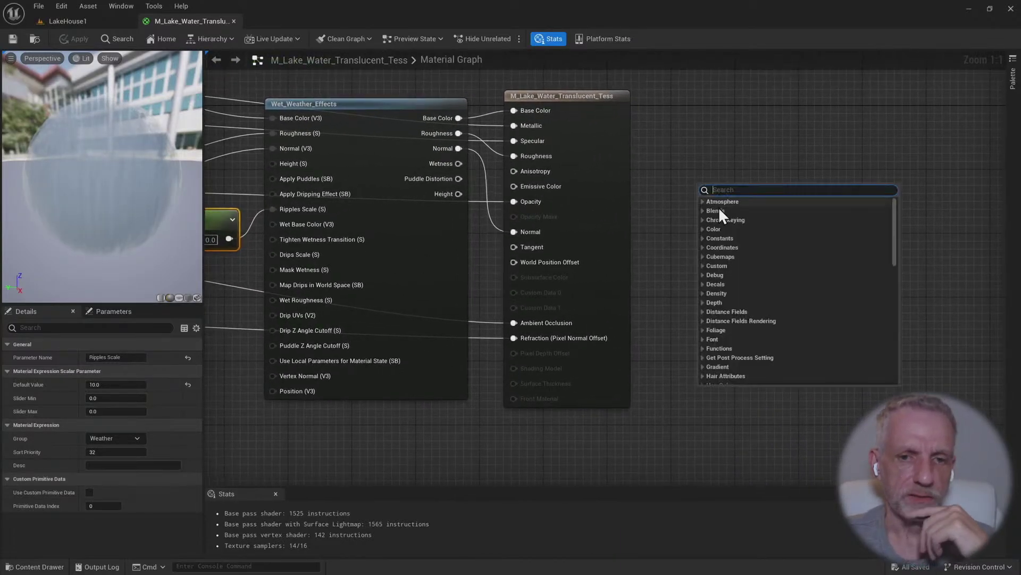
{"action": "type", "text": "weath"}
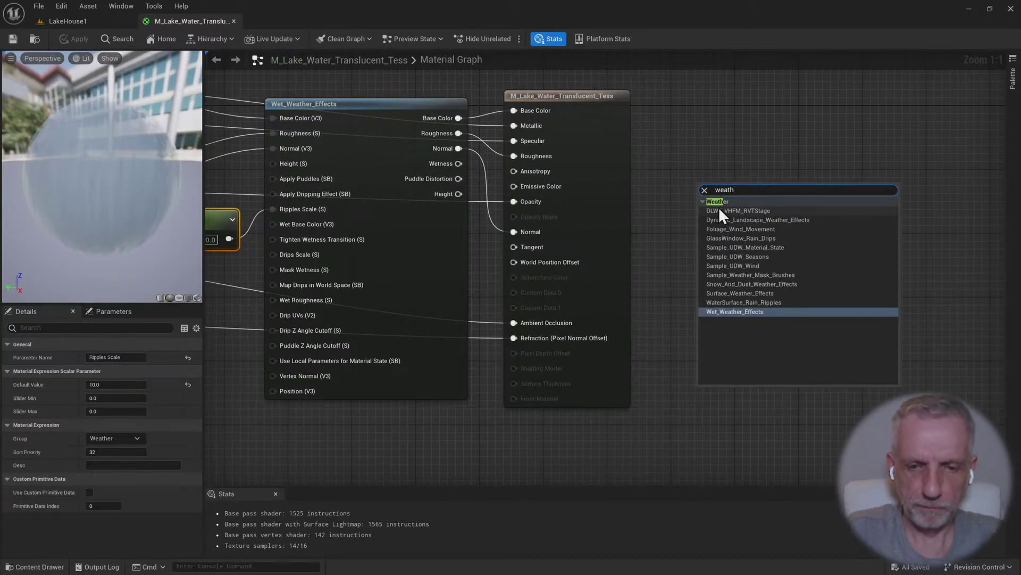
{"action": "left_click", "coordinate": [781, 302]}
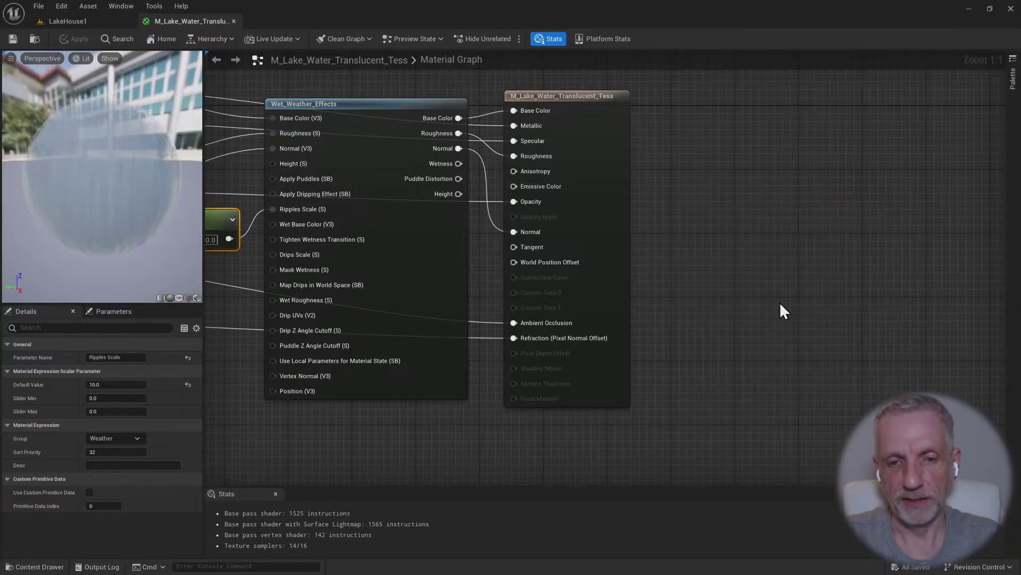
{"action": "right_click_drag", "start_coordinate": [709, 300], "coordinate": [760, 291]}
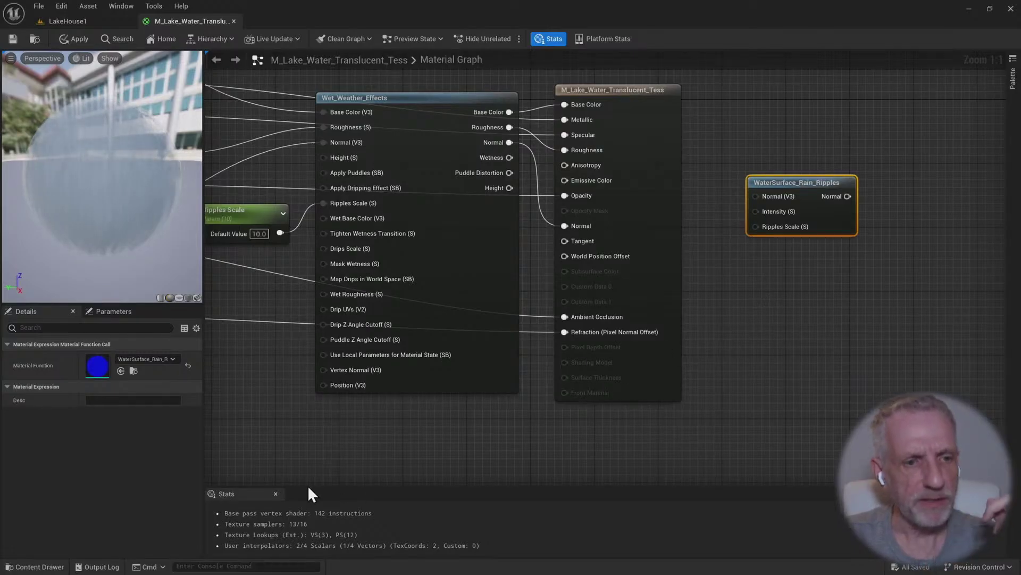
{"action": "right_click_drag", "start_coordinate": [308, 484], "coordinate": [454, 478]}
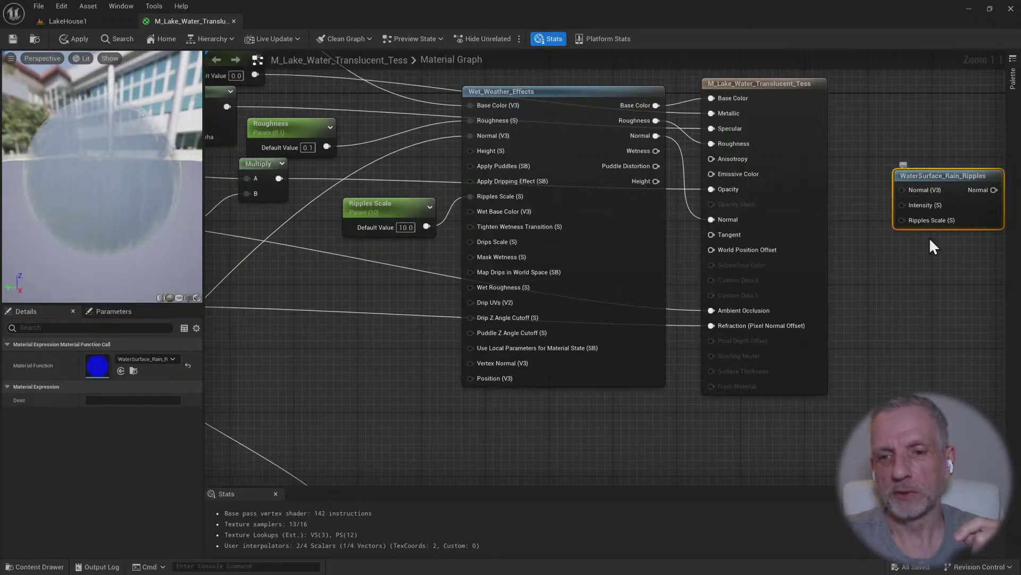
Move the Ripples Scale parameter's connection from Wet_Weather_Effects to the Ripples Scale input of WaterSurface_Rain_Ripples
{"action": "right_click_drag", "start_coordinate": [861, 255], "coordinate": [800, 277]}
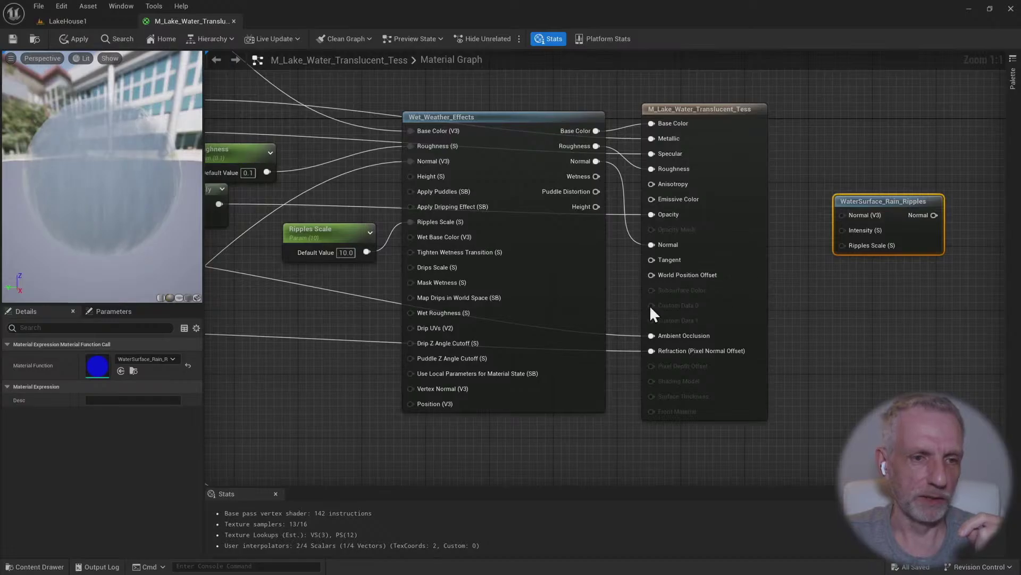
{"action": "left_click", "coordinate": [319, 236]}
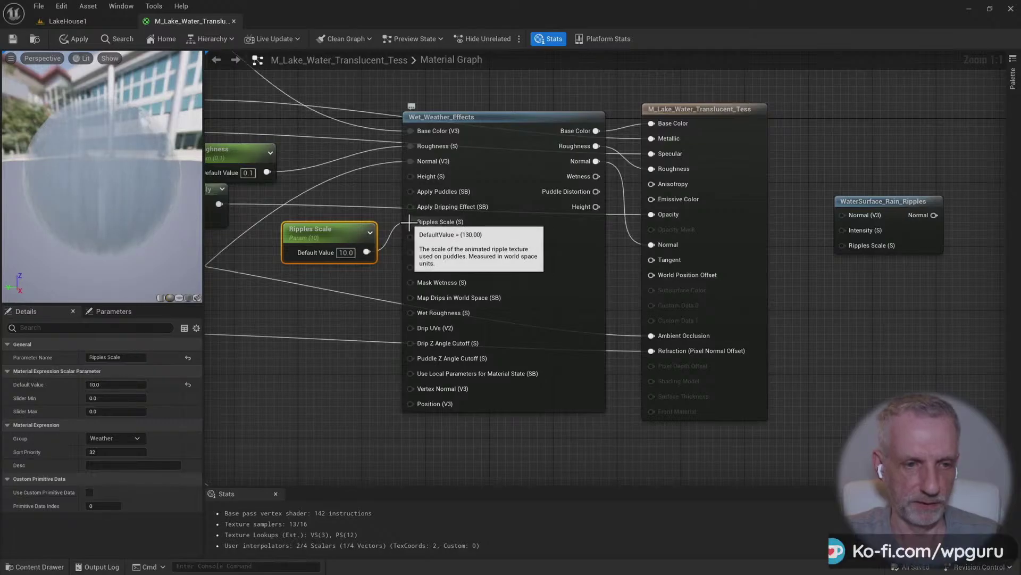
{"action": "left_click_drag", "start_coordinate": [409, 224], "coordinate": [840, 245], "text": "ctrl"}
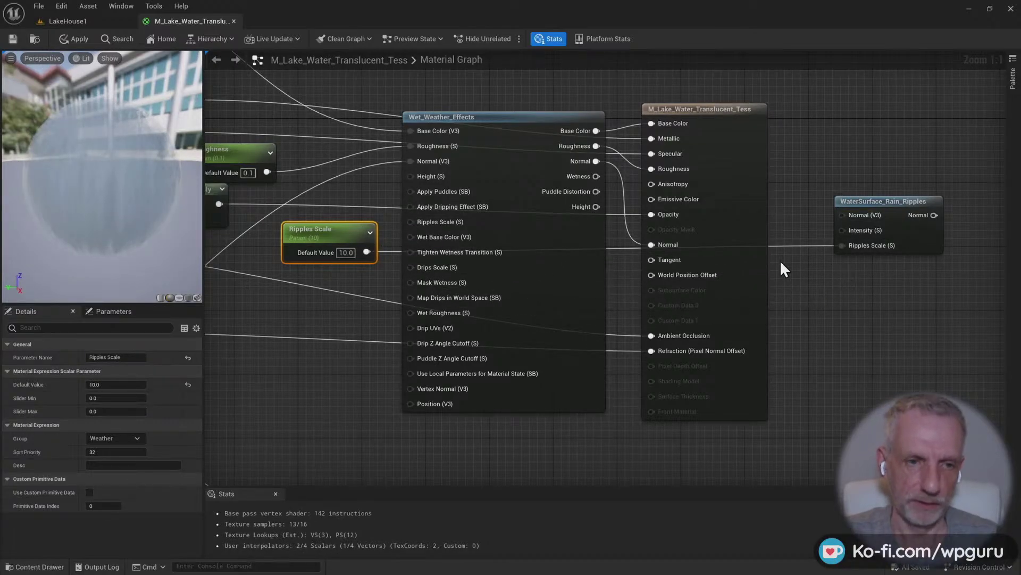
Reroute the connections feeding Base Color and Roughness on Wet_Weather_Effects directly to the same inputs of the material's output node
{"action": "scroll", "coordinate": [591, 243], "scroll_direction": "down", "scroll_amount": 2}
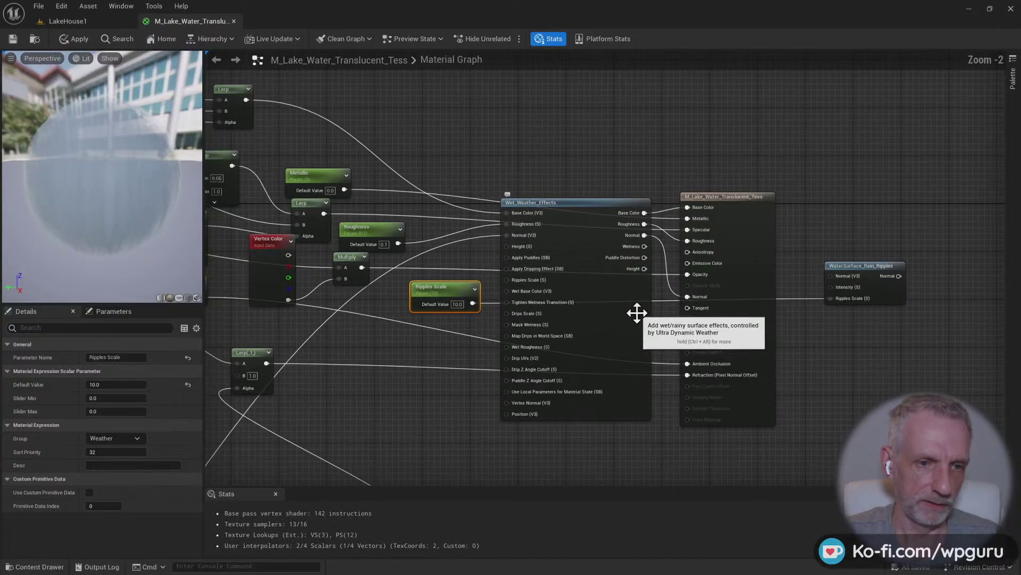
{"action": "scroll", "coordinate": [506, 213], "scroll_direction": "up", "scroll_amount": 2}
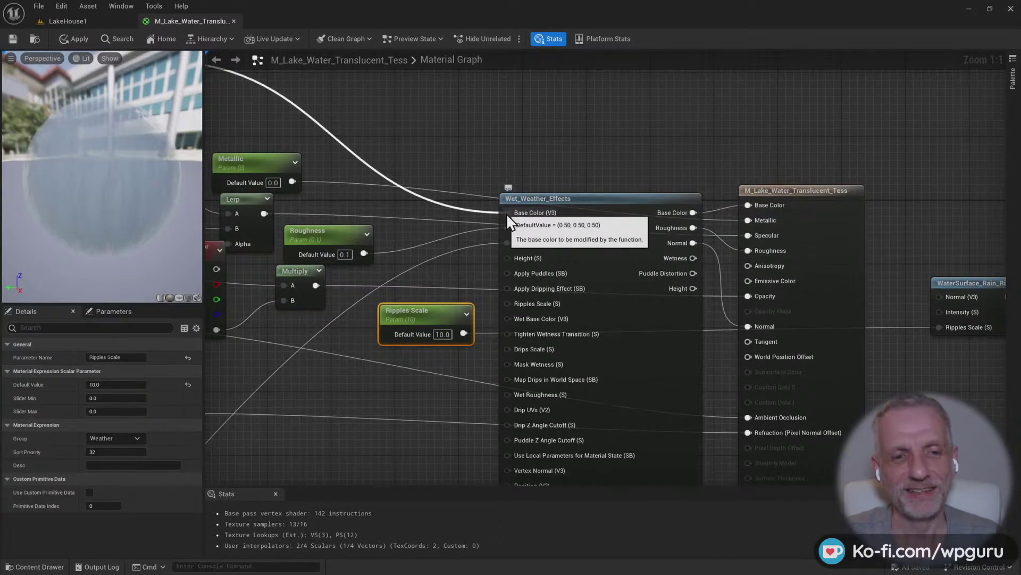
{"action": "left_click_drag", "start_coordinate": [507, 213], "coordinate": [752, 206], "text": "ctrl"}
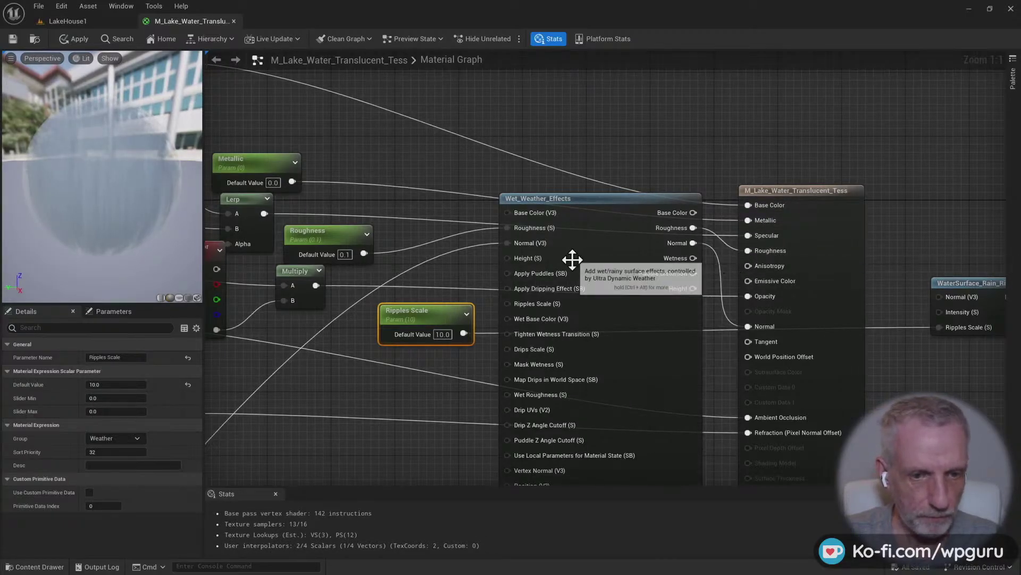
{"action": "left_click_drag", "start_coordinate": [508, 227], "coordinate": [747, 251], "text": "ctrl"}
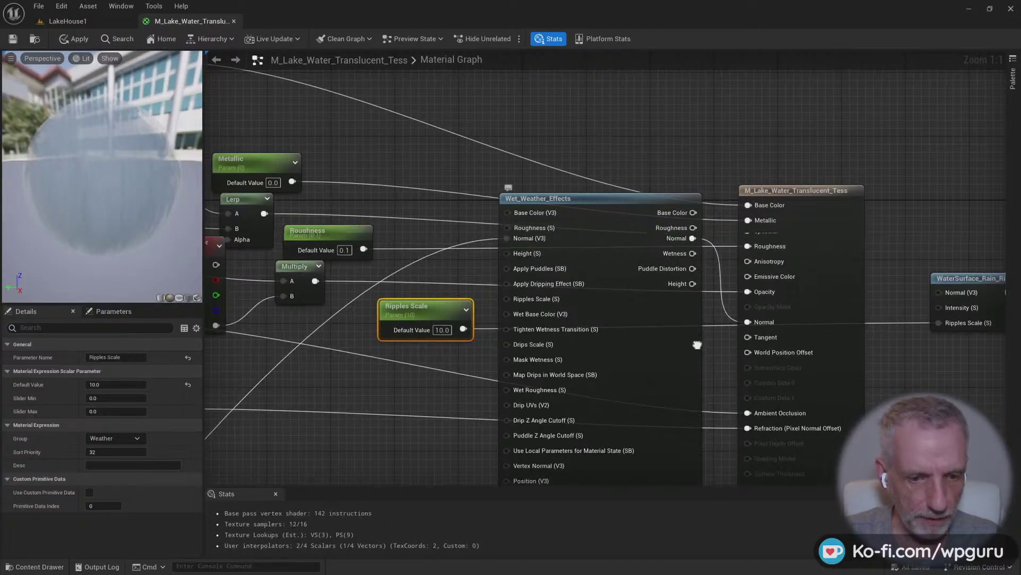
Move the incoming normal connection to the Normal input of WaterSurface_Rain_Ripples and delete the Wet_Weather_Effects node
{"action": "right_click_drag", "start_coordinate": [695, 342], "coordinate": [693, 265]}
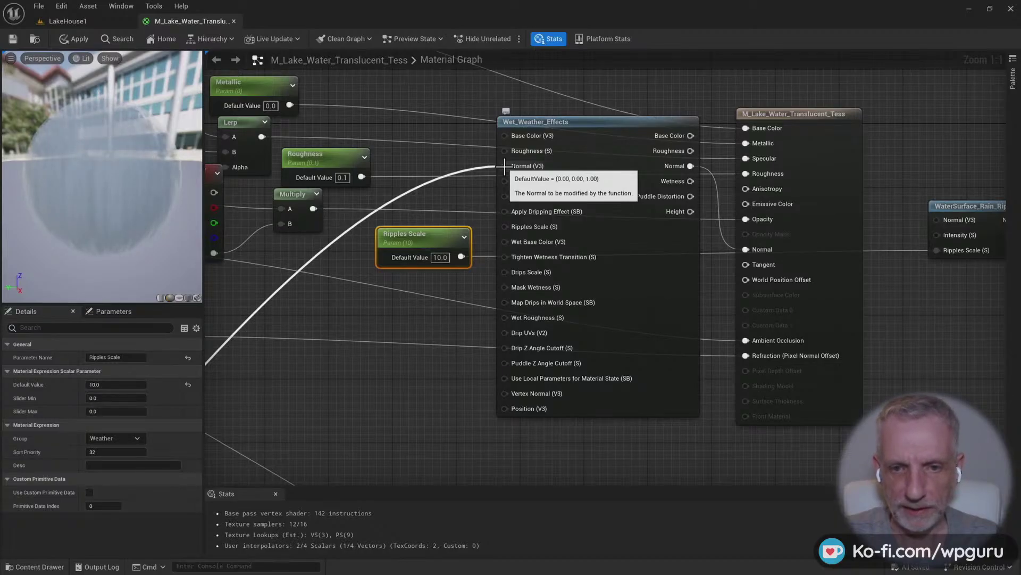
{"action": "left_click_drag", "start_coordinate": [504, 166], "coordinate": [936, 219], "text": "ctrl"}
{"action": "right_click_drag", "start_coordinate": [930, 286], "coordinate": [787, 291]}
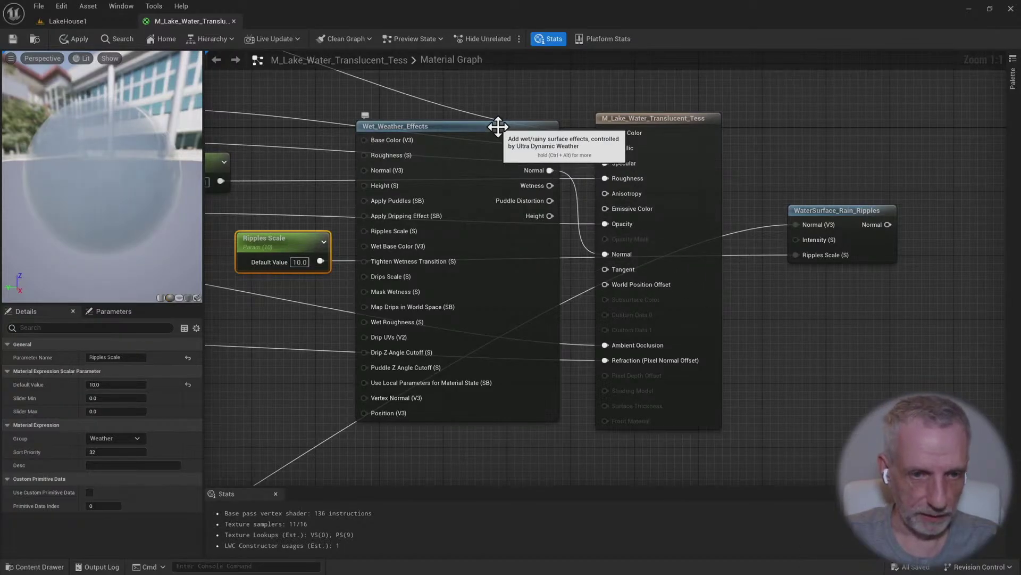
{"action": "left_click", "coordinate": [501, 162]}
{"action": "key", "text": "Delete"}
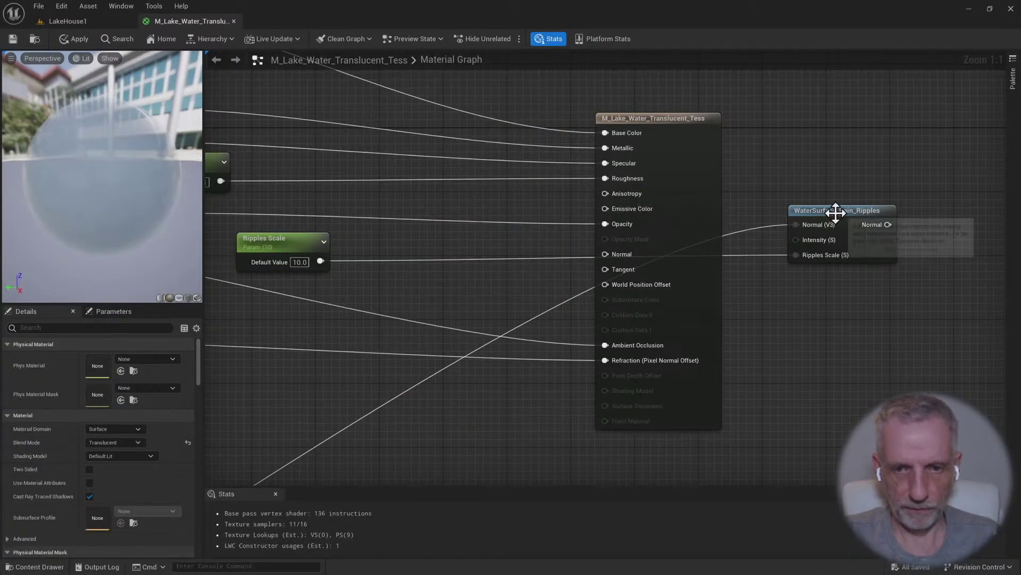
Place WaterSurface_Rain_Ripples between Ripples Scale and the output node, and connect its Normal output to the material's Normal
{"action": "left_click_drag", "start_coordinate": [837, 211], "coordinate": [456, 258]}
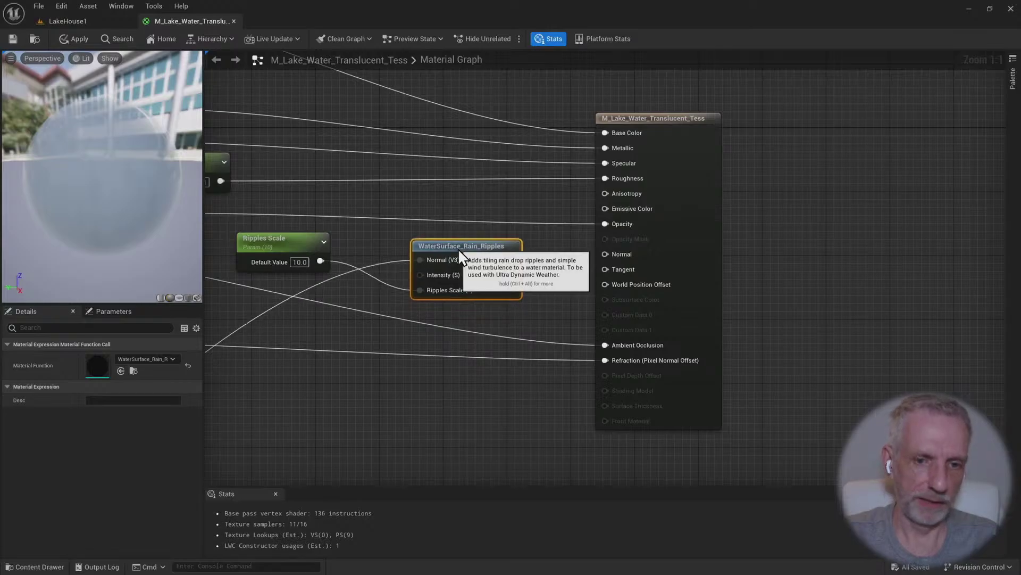
{"action": "right_click_drag", "start_coordinate": [458, 248], "coordinate": [536, 230]}
{"action": "left_click_drag", "start_coordinate": [582, 249], "coordinate": [677, 245]}
Arrange Ripples Scale below the rain ripples node and connect a new constant above it to the node's Intensity input
{"action": "right_click_drag", "start_coordinate": [604, 319], "coordinate": [738, 288]}
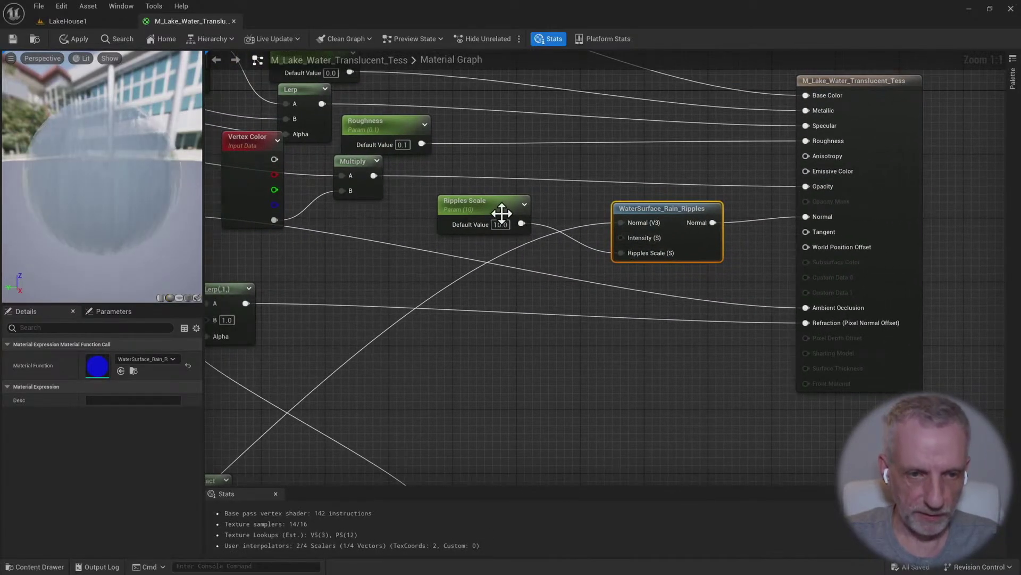
{"action": "left_click_drag", "start_coordinate": [497, 212], "coordinate": [494, 363]}
{"action": "right_click_drag", "start_coordinate": [605, 383], "coordinate": [641, 349]}
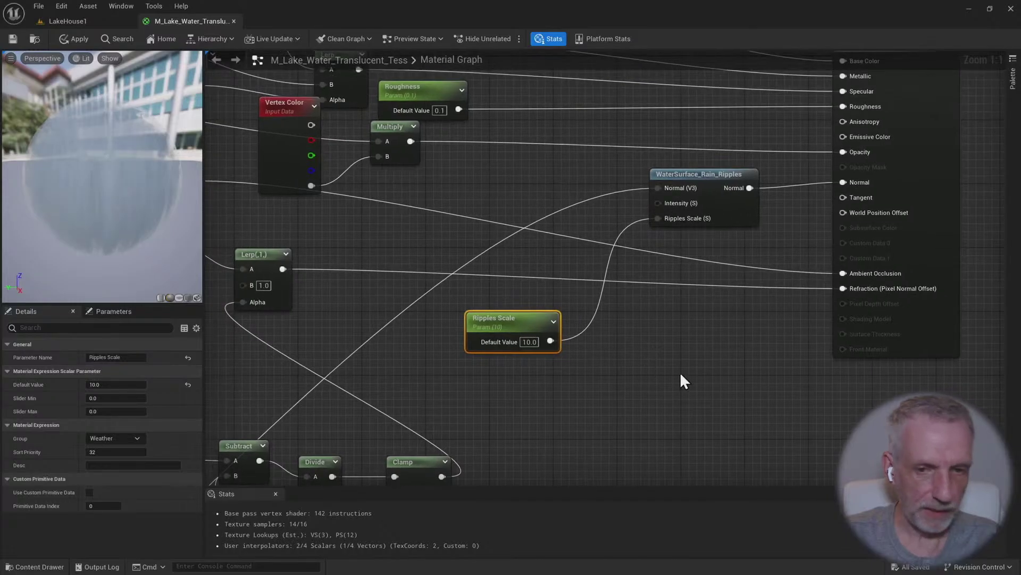
{"action": "right_click_drag", "start_coordinate": [714, 347], "coordinate": [784, 341]}
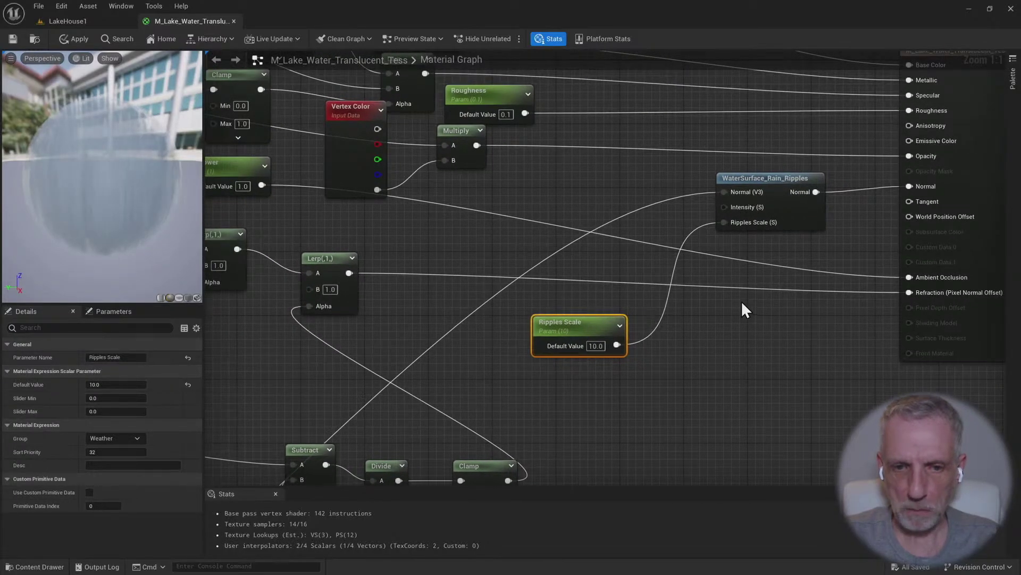
{"action": "left_click", "coordinate": [695, 349]}
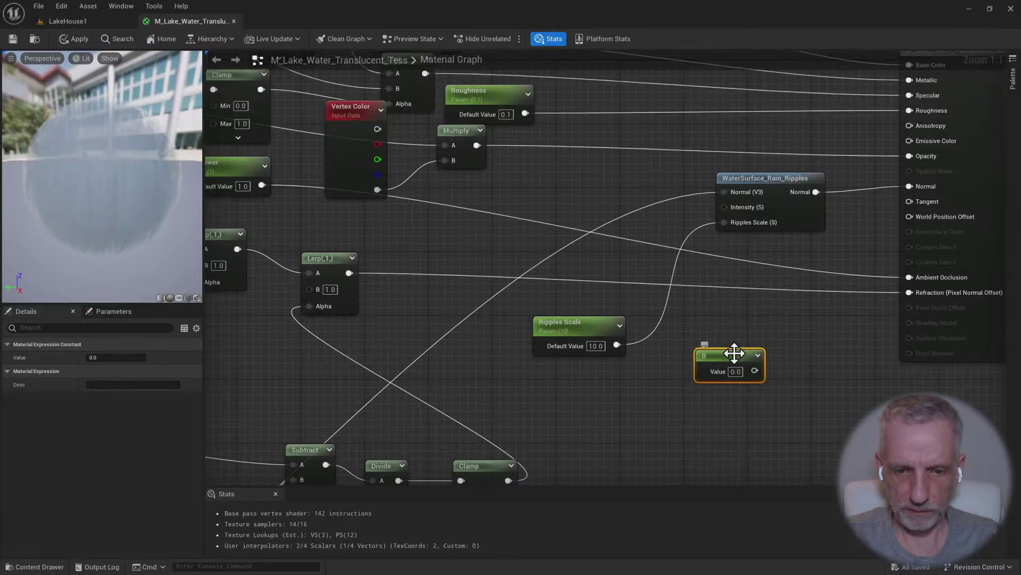
{"action": "left_click_drag", "start_coordinate": [727, 360], "coordinate": [567, 407]}
{"action": "left_click_drag", "start_coordinate": [585, 337], "coordinate": [730, 207]}
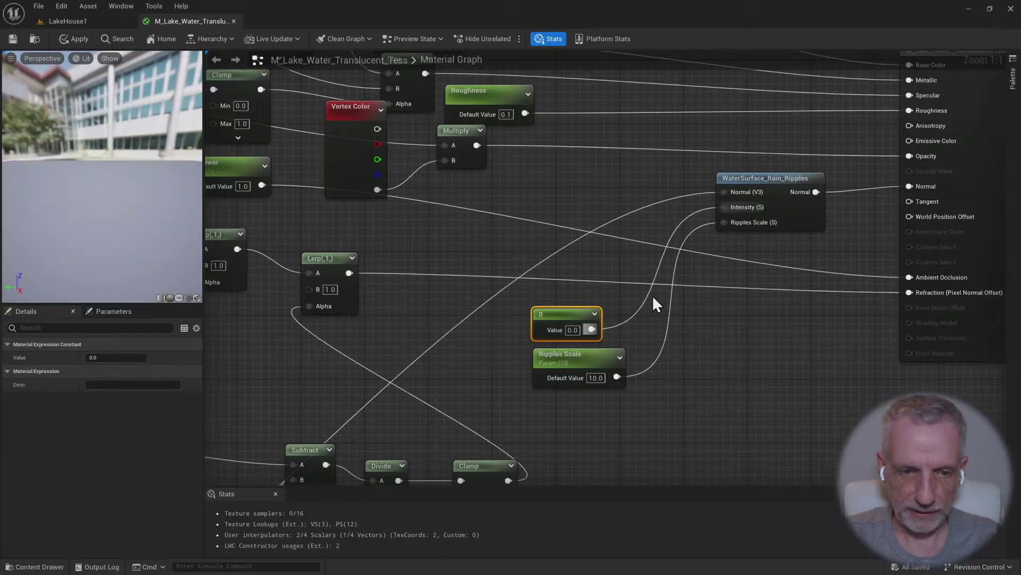
Convert the constant to a parameter named Ripples Intensity and space it slightly above Ripples Scale
{"action": "right_click", "coordinate": [560, 315]}
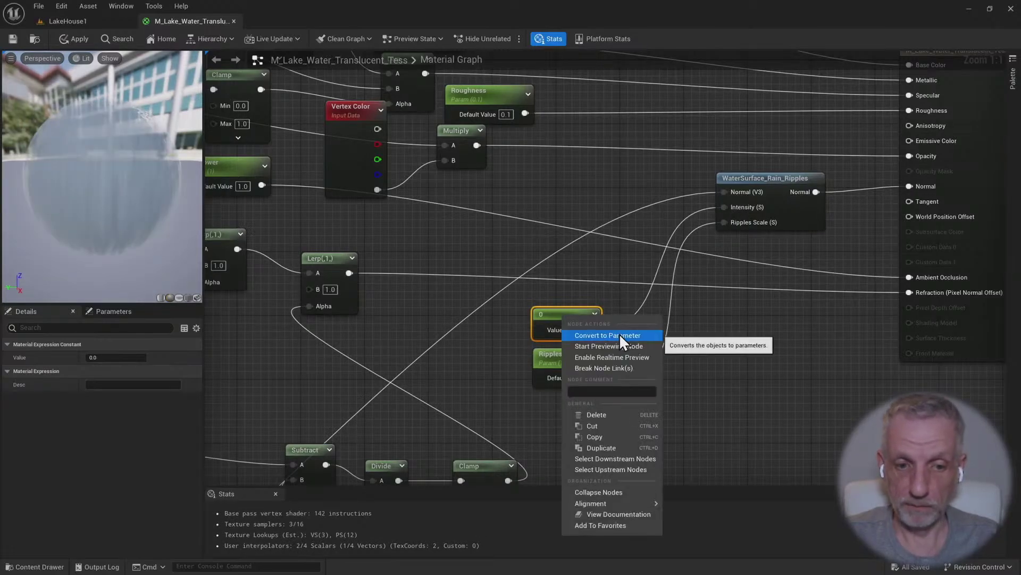
{"action": "left_click", "coordinate": [620, 334]}
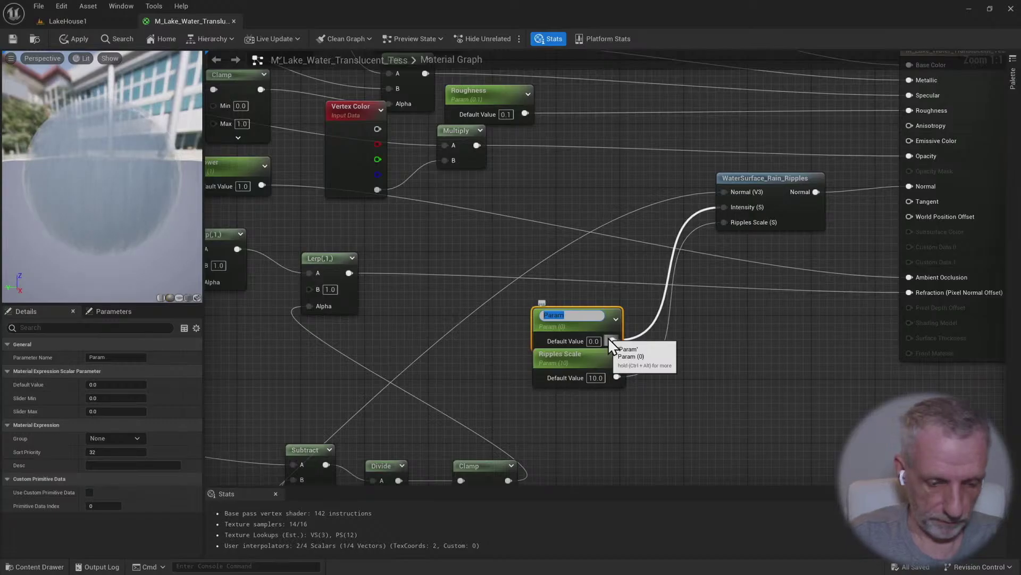
{"action": "type", "text": "Ripples"}
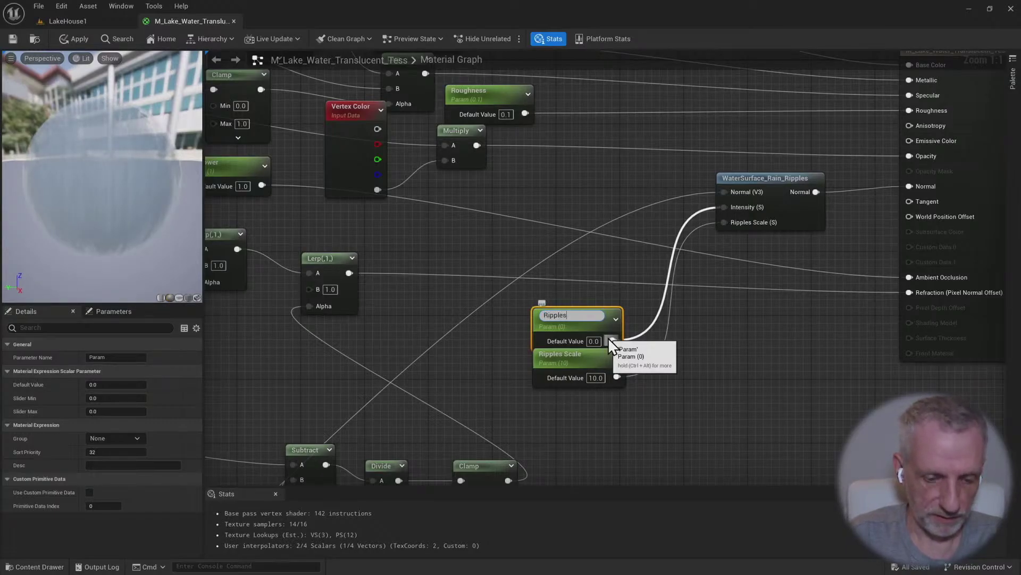
{"action": "type", "text": " Intensity"}
{"action": "key", "text": "Return"}
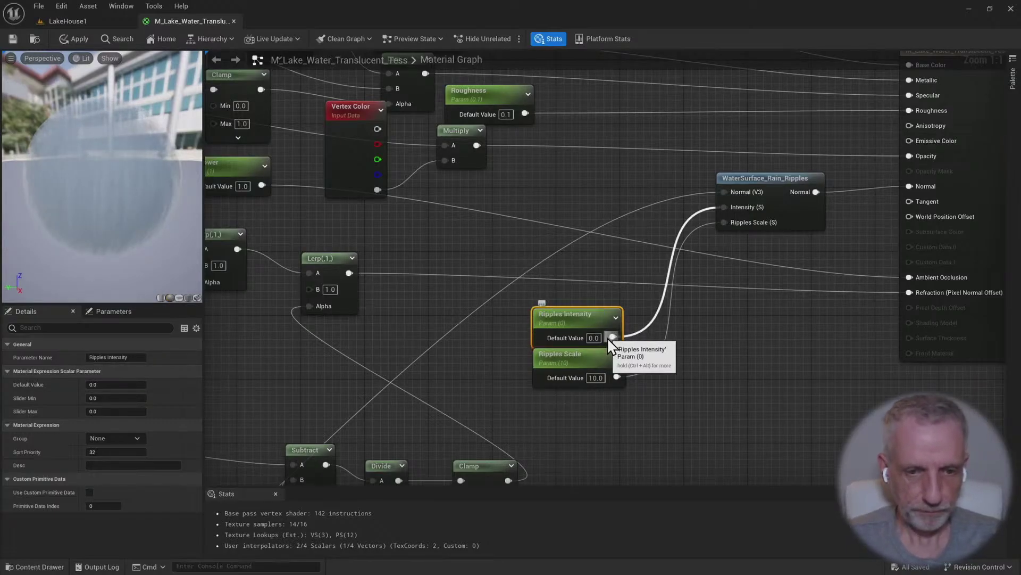
{"action": "left_click_drag", "start_coordinate": [604, 320], "coordinate": [604, 305]}
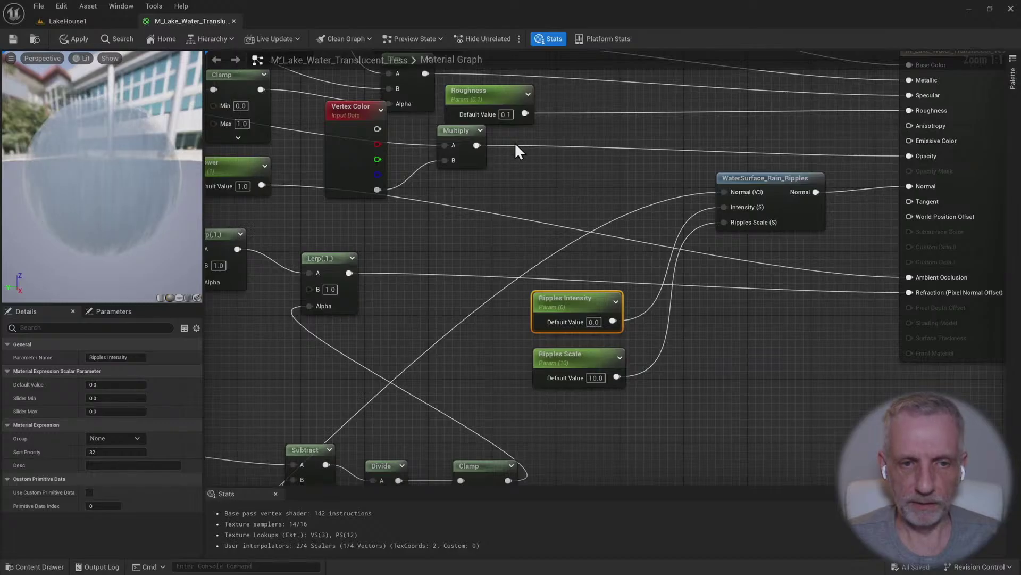
Enclose the rain ripples node and its two parameters in a comment titled Water Ripples and save the material
{"action": "left_click_drag", "start_coordinate": [518, 141], "coordinate": [830, 367]}
{"action": "left_click_drag", "start_coordinate": [840, 420], "coordinate": [843, 419]}
{"action": "type", "text": "c"}
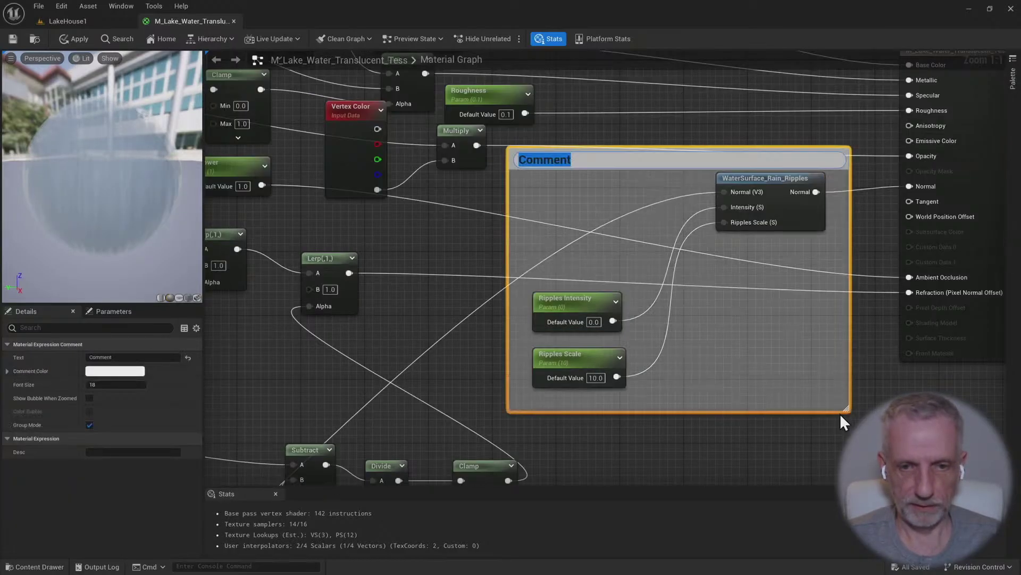
{"action": "type", "text": "Water R"}
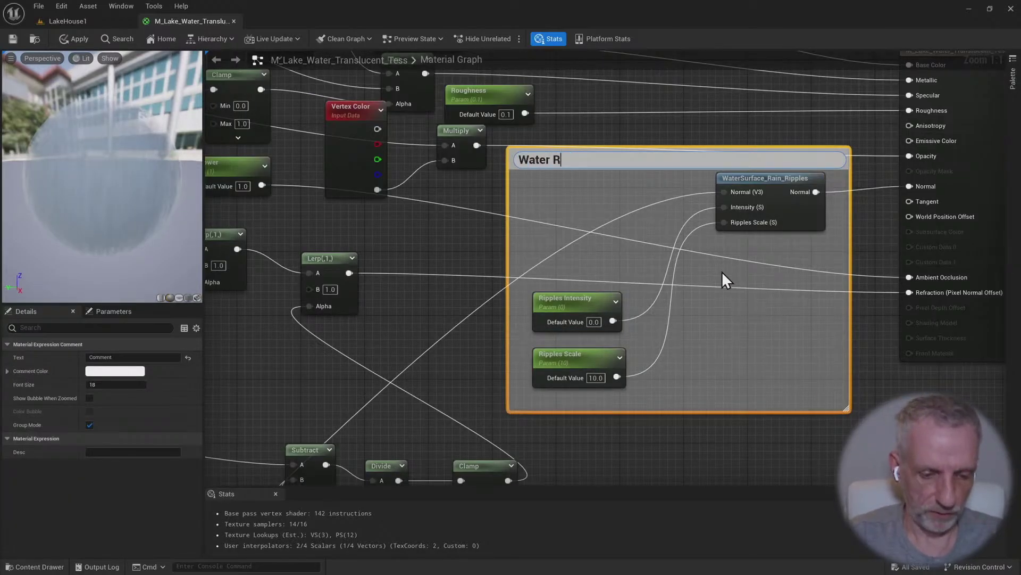
{"action": "type", "text": "ipples"}
{"action": "key", "text": "Return"}
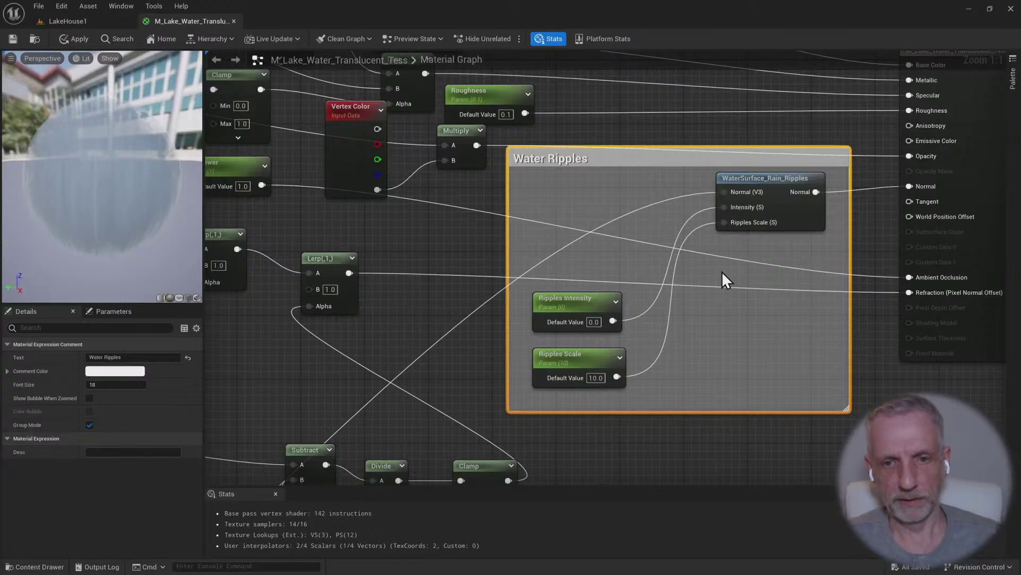
{"action": "right_click_drag", "start_coordinate": [738, 319], "coordinate": [716, 330]}
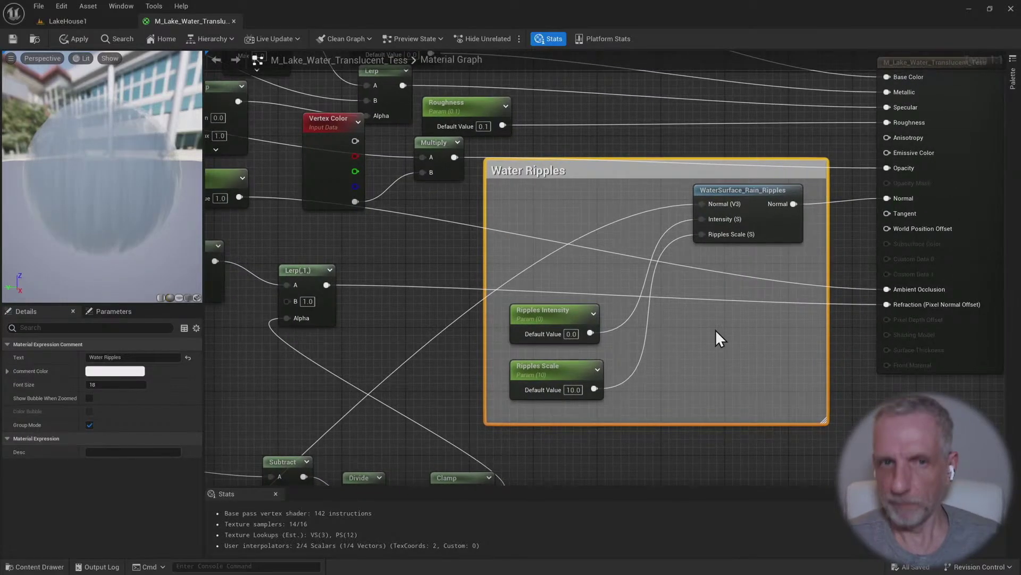
{"action": "left_click", "coordinate": [13, 39]}
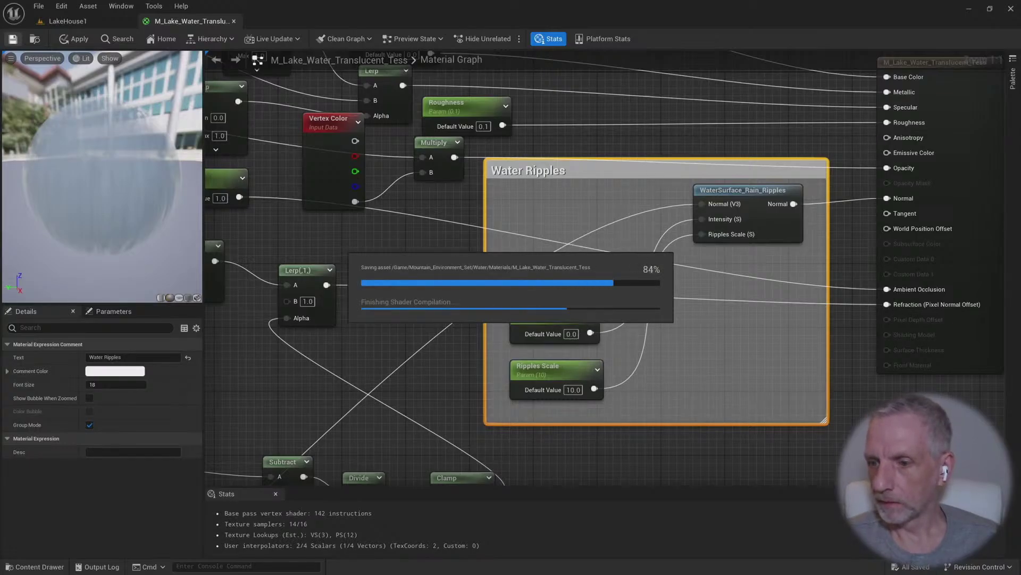
Show the water material instance beside the LakeHouse1 level's lake view and enable the instance's Ripples Scale override
{"action": "left_click_drag", "start_coordinate": [1020, 75], "coordinate": [944, 13]}
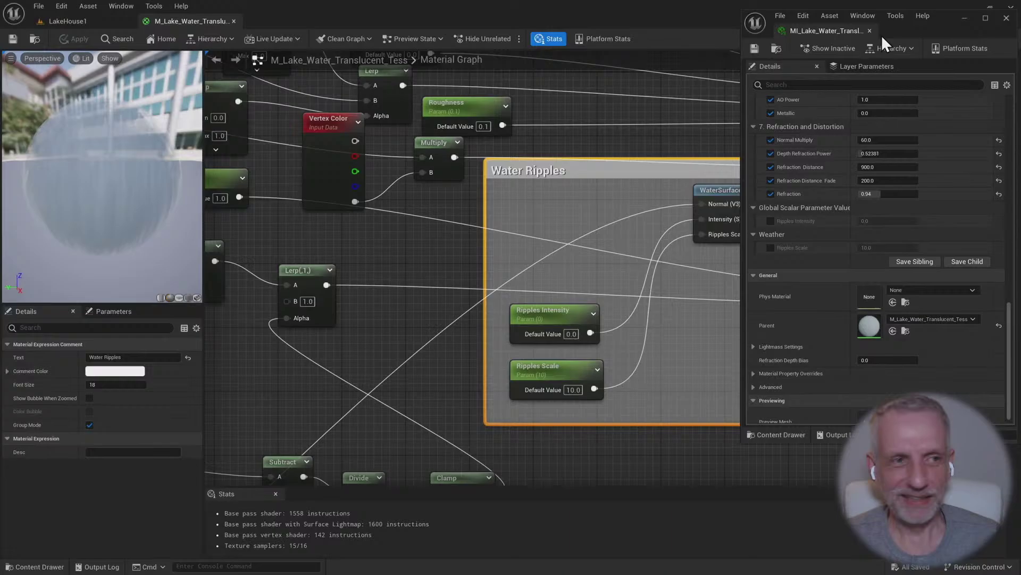
{"action": "left_click", "coordinate": [89, 24]}
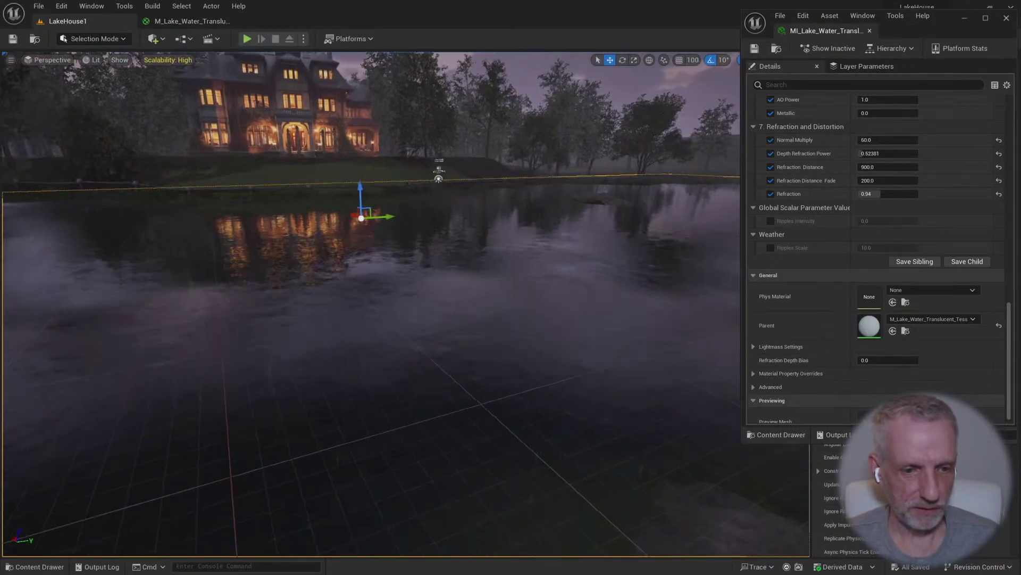
{"action": "right_click_drag", "start_coordinate": [404, 308], "coordinate": [468, 279]}
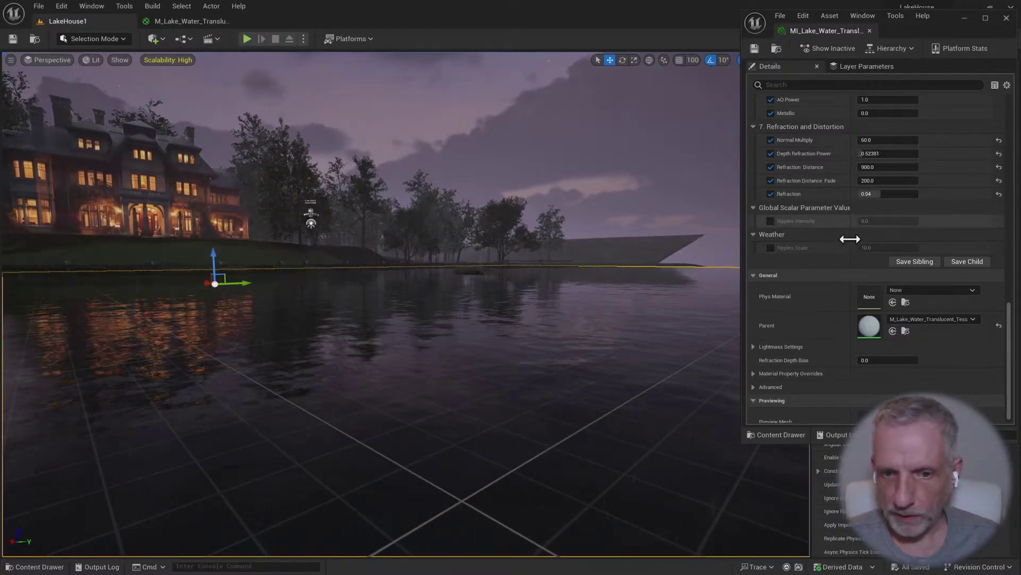
{"action": "left_click", "coordinate": [772, 249]}
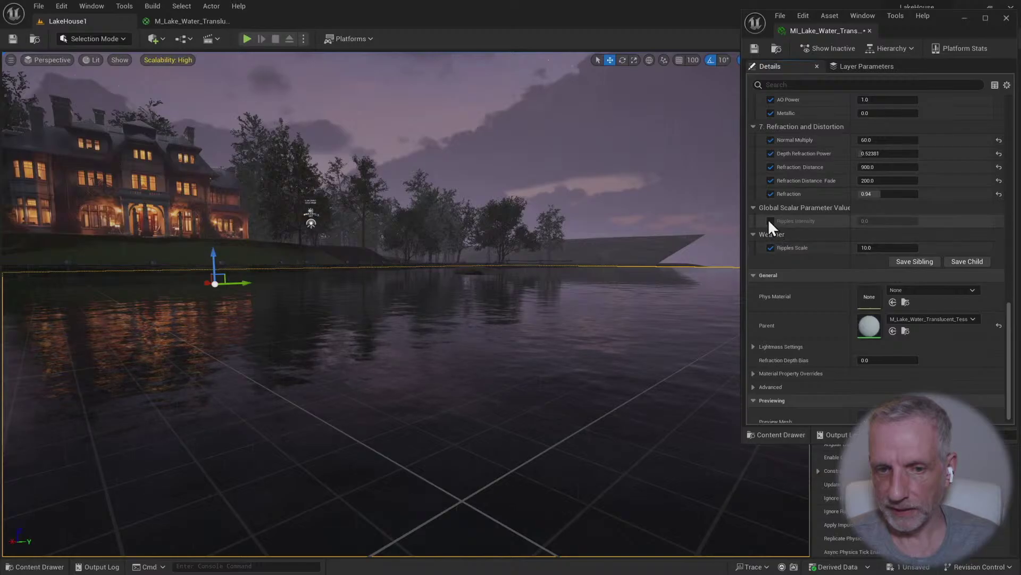
Assign the Ripples Intensity parameter in the lake water material to the Weather group and save the material
{"action": "left_click", "coordinate": [207, 24]}
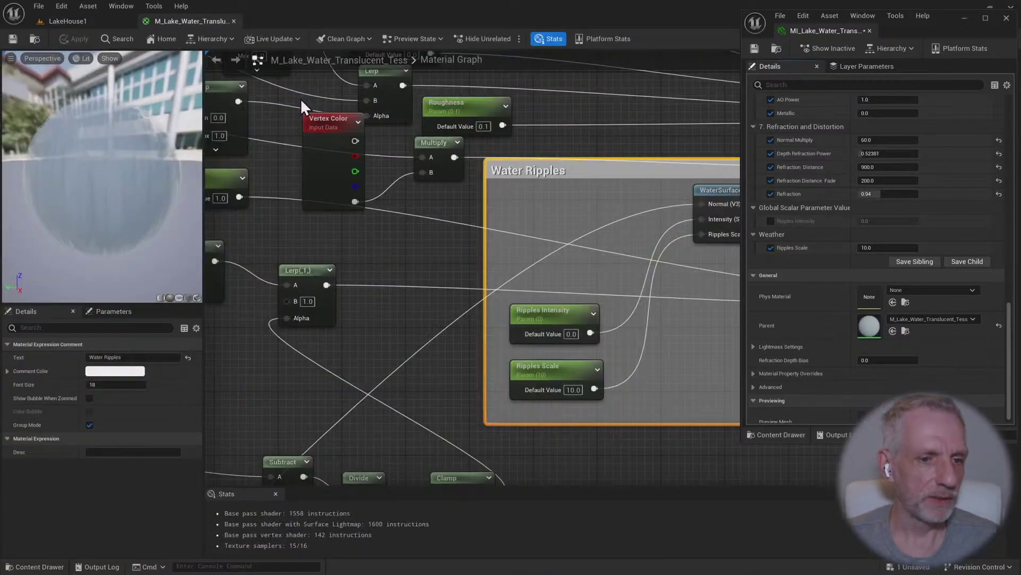
{"action": "left_click", "coordinate": [520, 320]}
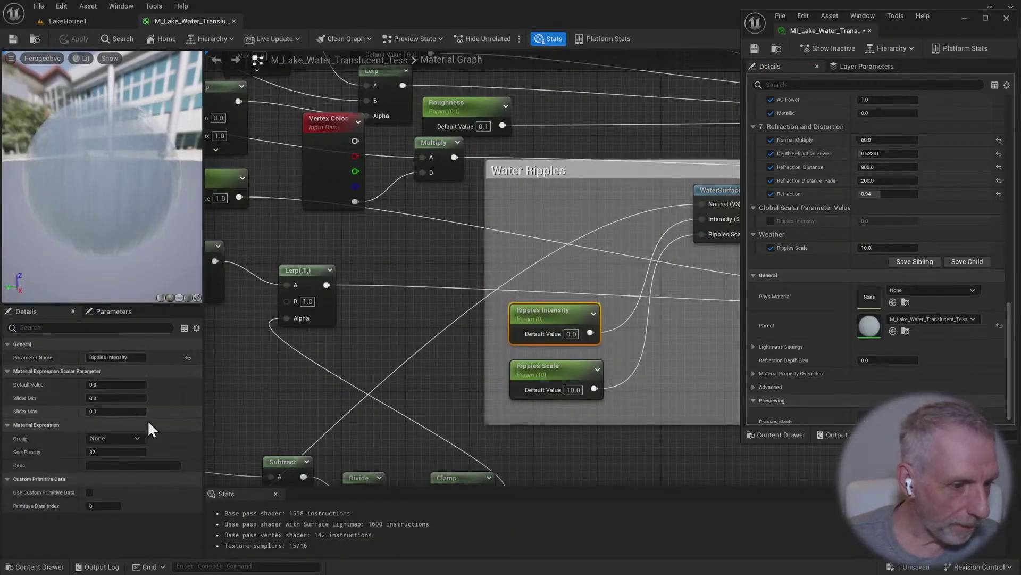
{"action": "left_click", "coordinate": [137, 439]}
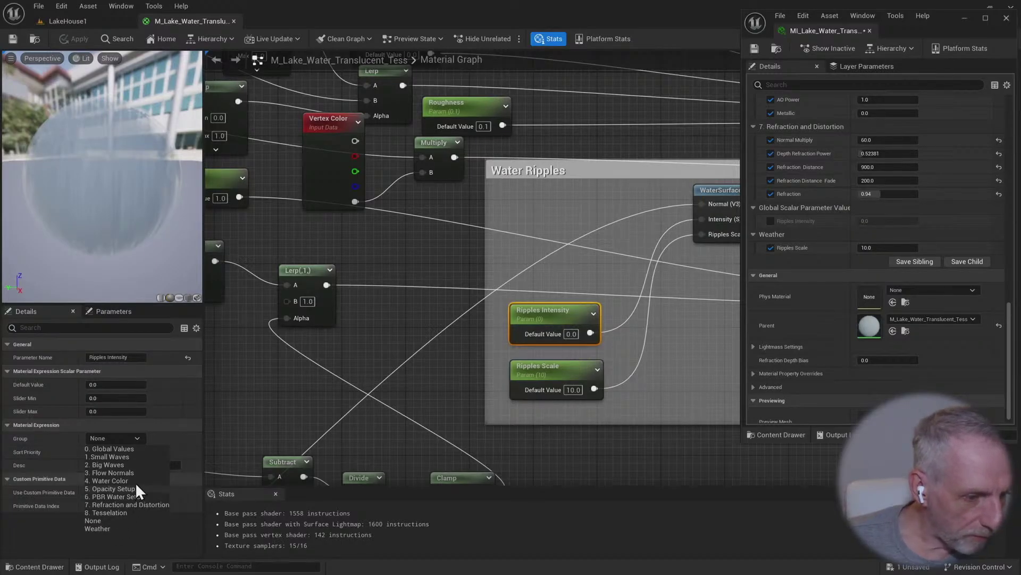
{"action": "left_click", "coordinate": [118, 528]}
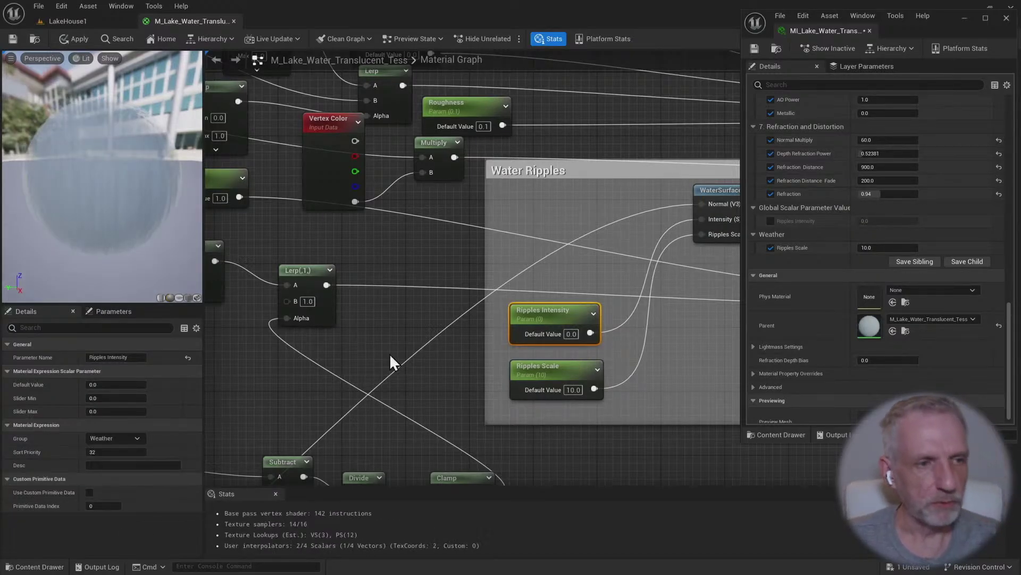
{"action": "left_click", "coordinate": [12, 41]}
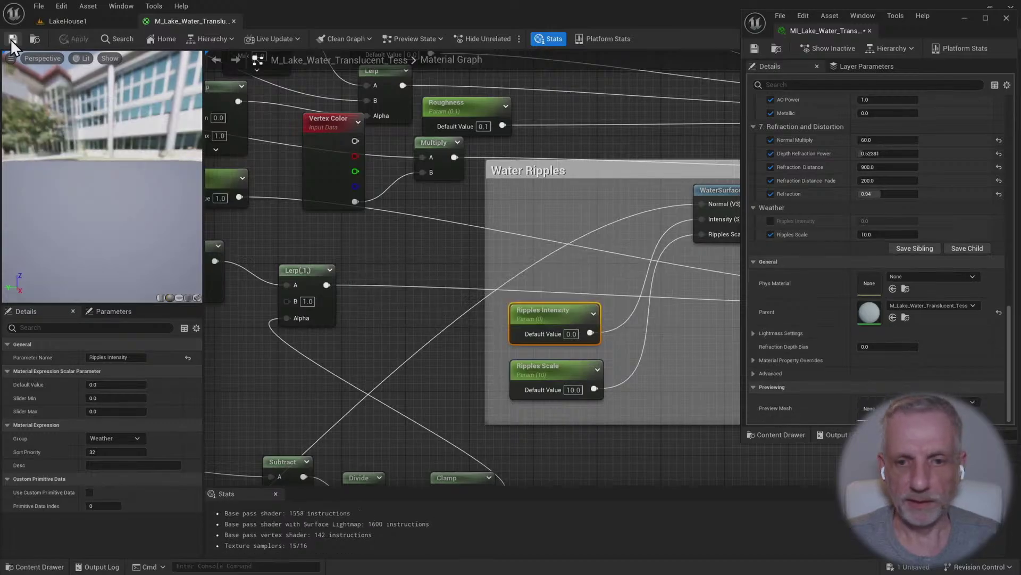
Enable the Ripples Intensity override on the lake water instance beside the LakeHouse1 view and set it to 100
{"action": "left_click", "coordinate": [67, 21]}
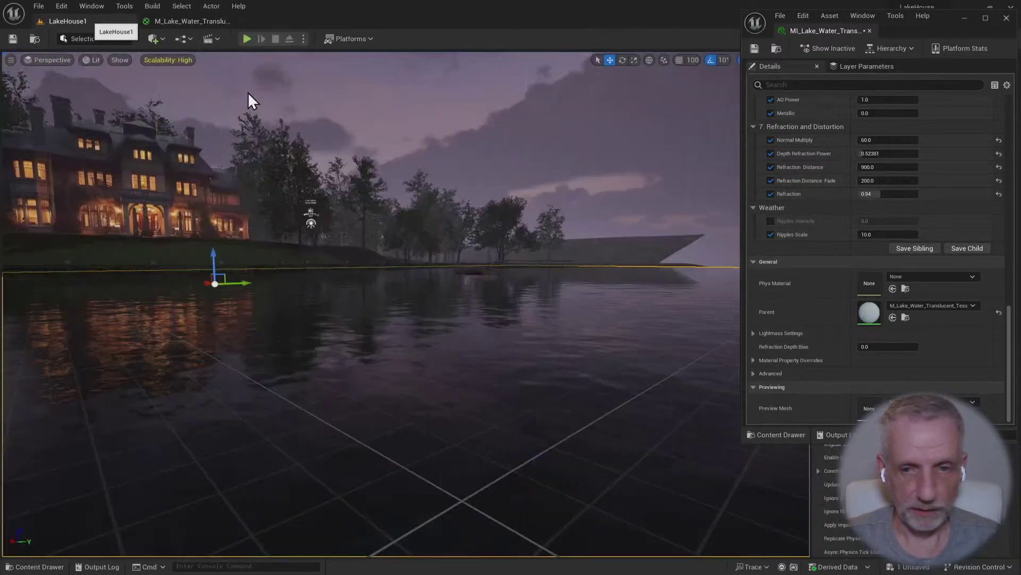
{"action": "left_click", "coordinate": [771, 221]}
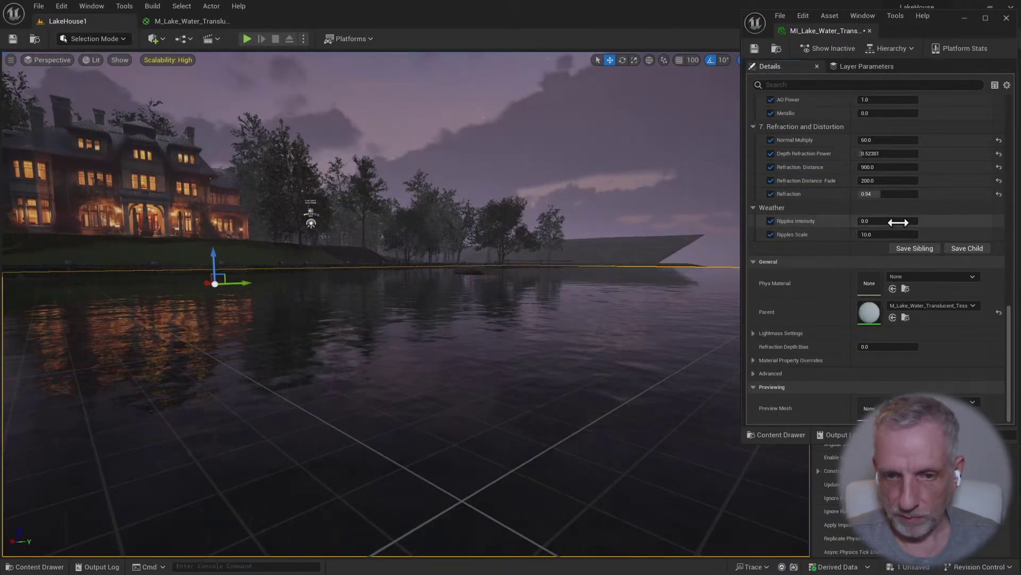
{"action": "left_click", "coordinate": [886, 221]}
{"action": "type", "text": "10"}
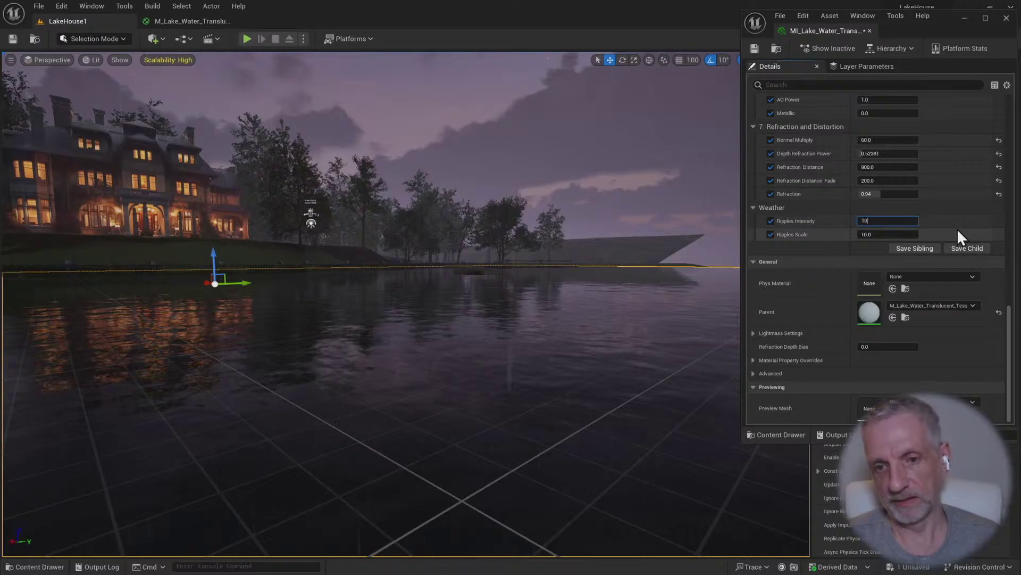
{"action": "key", "text": "Return"}
{"action": "right_click_drag", "start_coordinate": [587, 338], "coordinate": [702, 347]}
{"action": "left_click", "coordinate": [874, 221]}
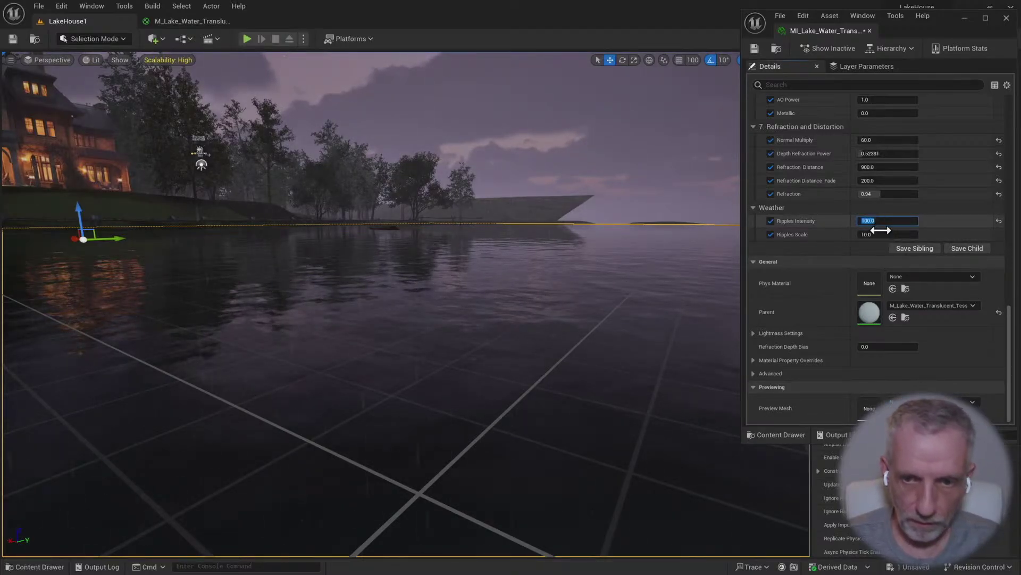
Try Ripples Scale values of 1, 100 and 1000 on the lake water instance
{"action": "left_click", "coordinate": [888, 236]}
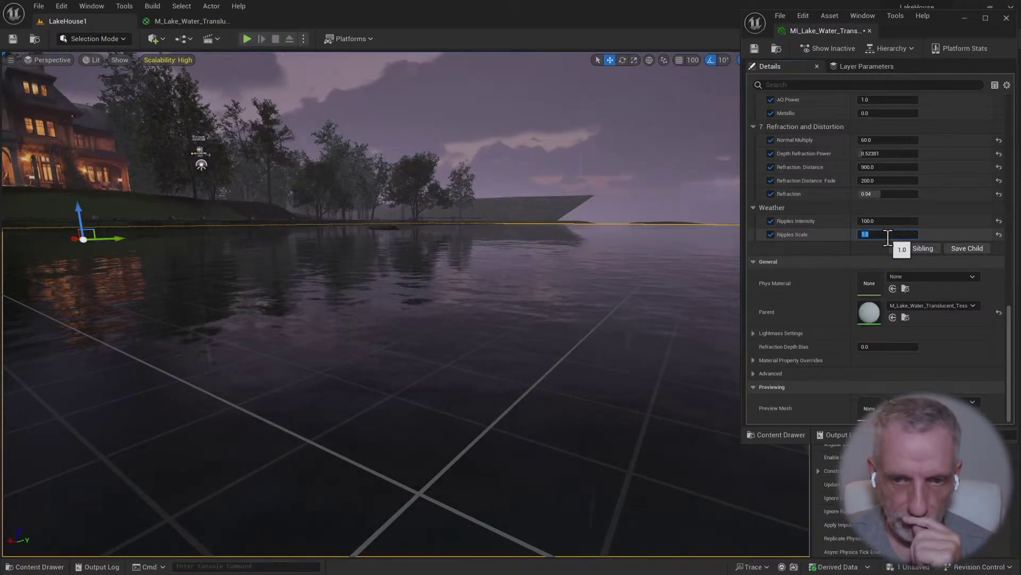
{"action": "type", "text": "100.0"}
{"action": "key", "text": "Return"}
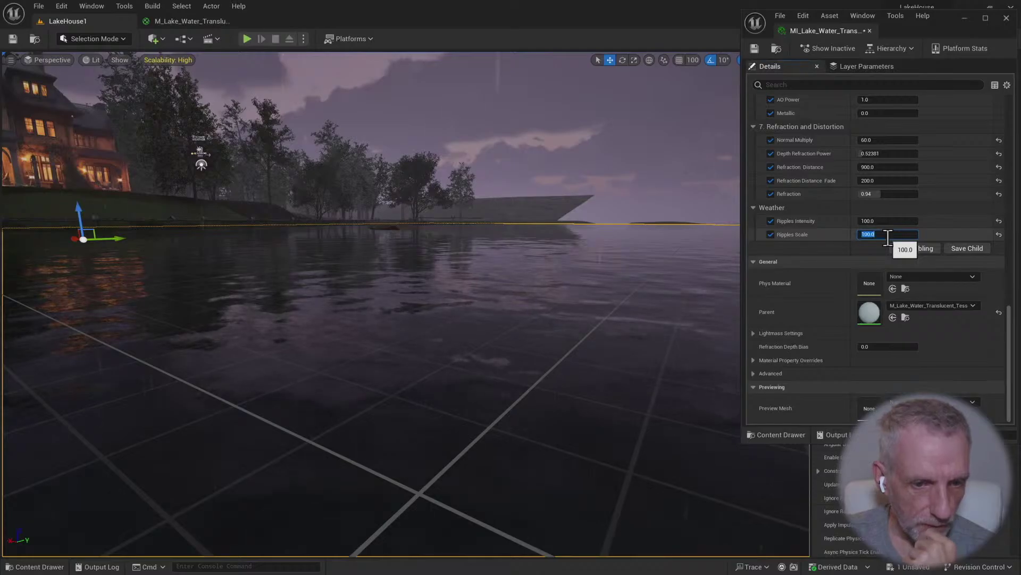
{"action": "type", "text": "100"}
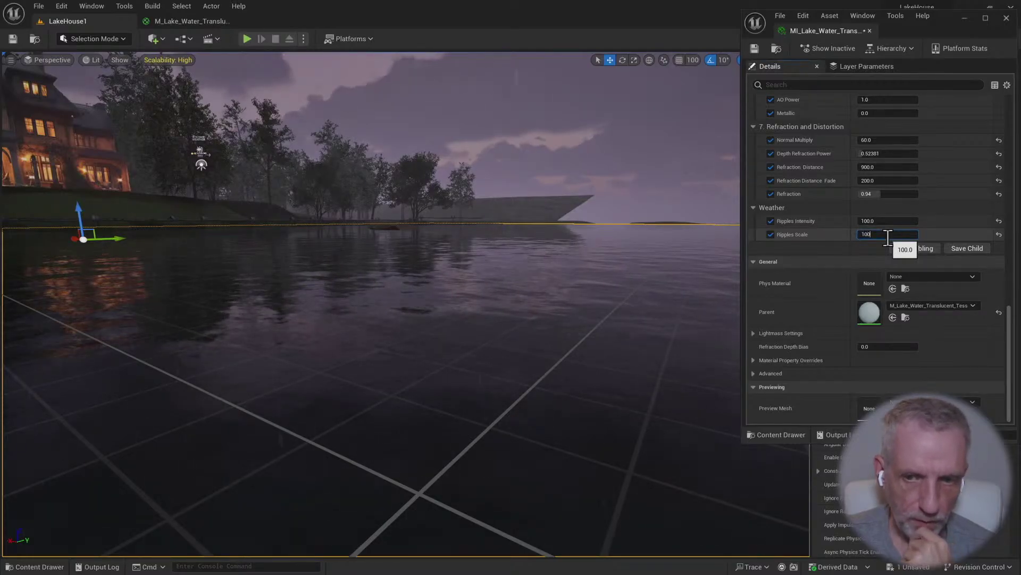
{"action": "type", "text": "0"}
{"action": "key", "text": "Return"}
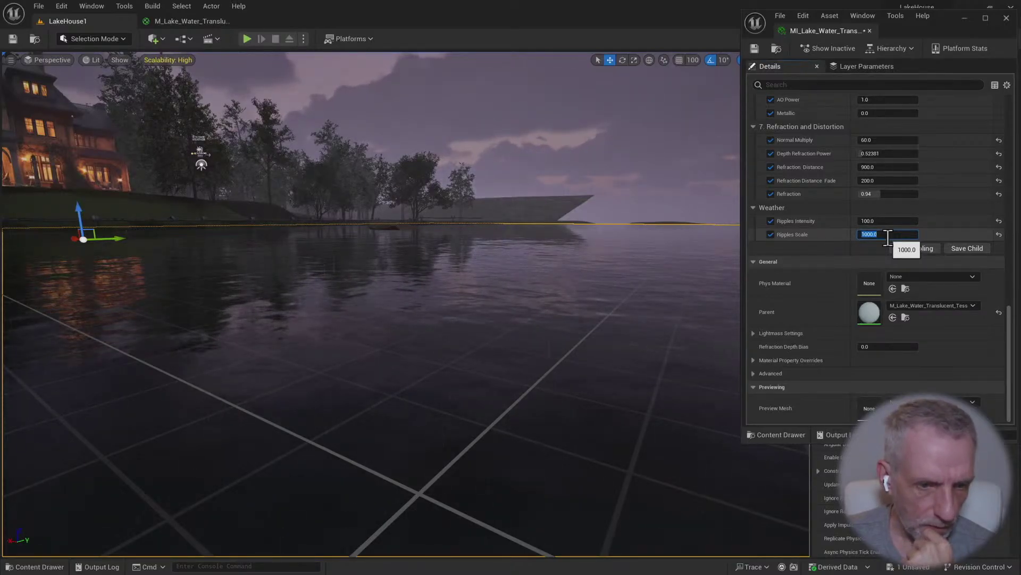
Try a Ripples Intensity of 1000, switching the Ripples Intensity and Ripples Scale overrides off and on to compare the water surface
{"action": "left_click", "coordinate": [896, 220]}
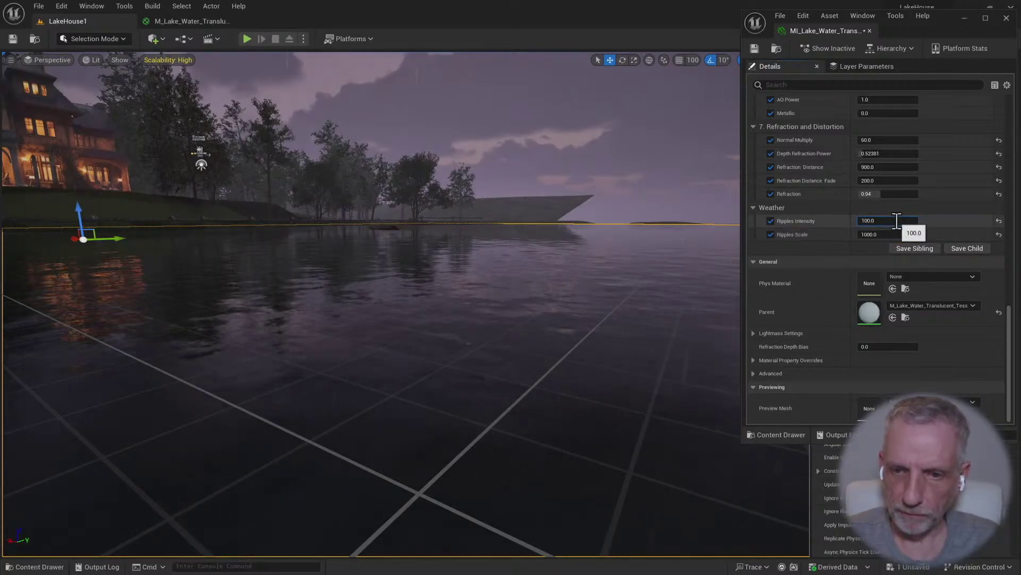
{"action": "right_click_drag", "start_coordinate": [547, 295], "coordinate": [557, 299]}
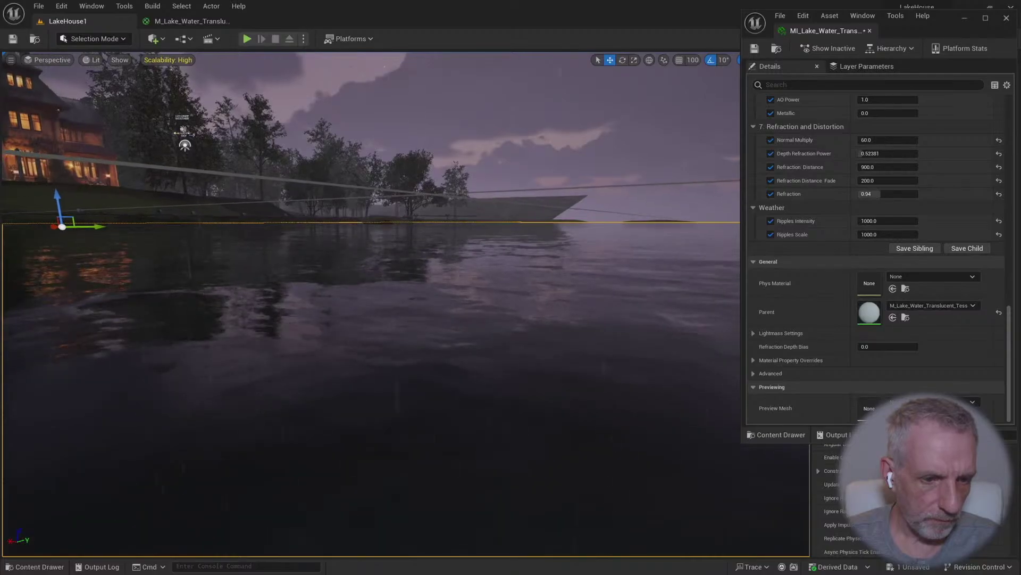
{"action": "left_click", "coordinate": [771, 221]}
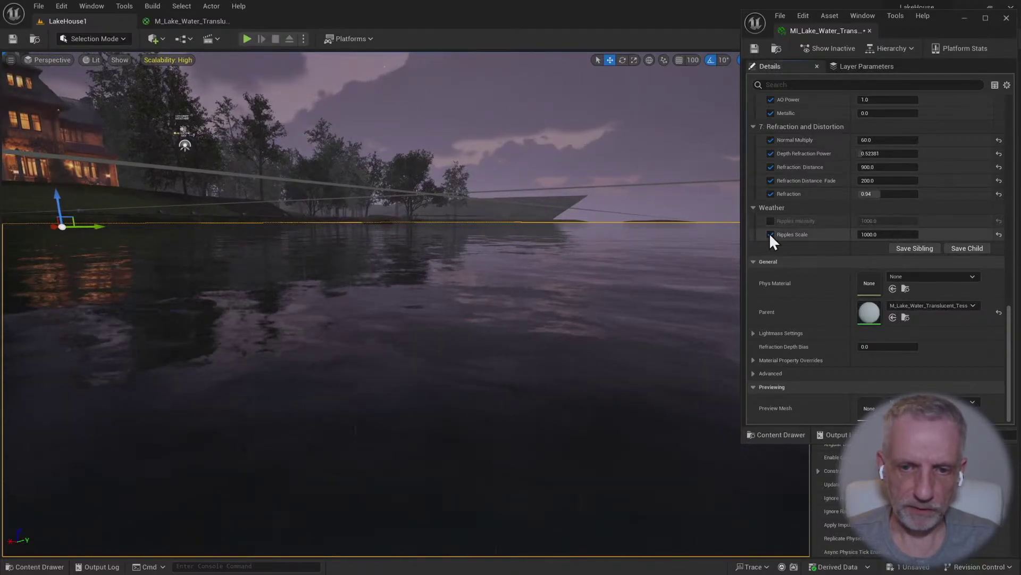
{"action": "left_click", "coordinate": [771, 234]}
{"action": "left_click", "coordinate": [771, 221]}
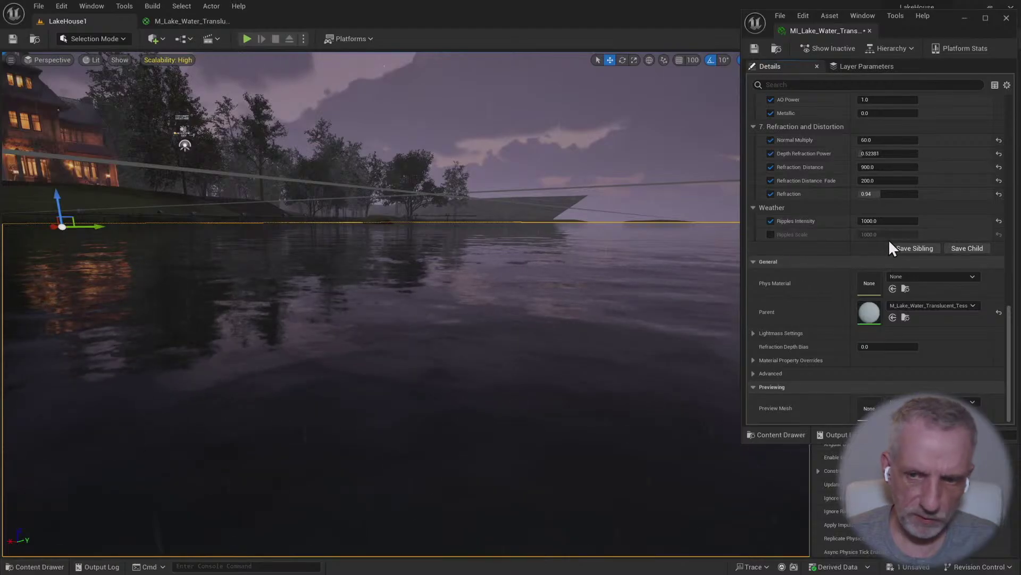
{"action": "left_click", "coordinate": [894, 221]}
{"action": "left_click", "coordinate": [771, 234]}
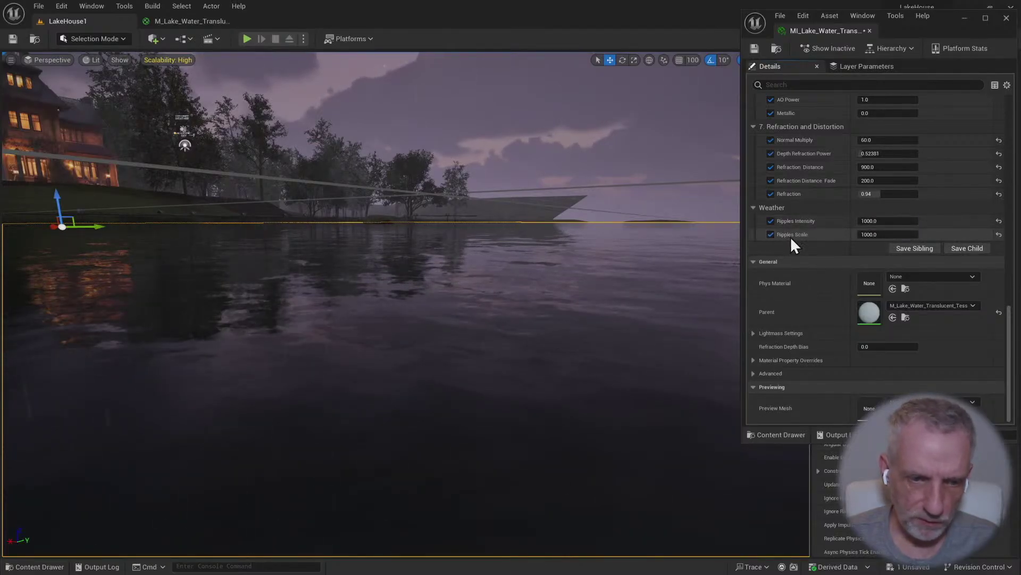
Set the instance's Ripples Scale to 11 and its Ripples Intensity to 50
{"action": "left_click", "coordinate": [884, 234]}
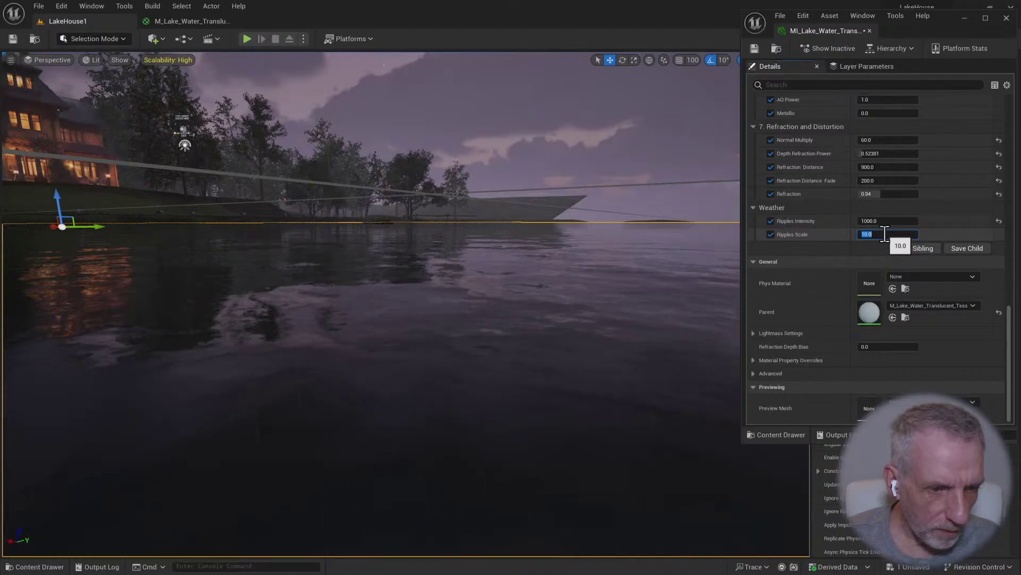
{"action": "type", "text": "11"}
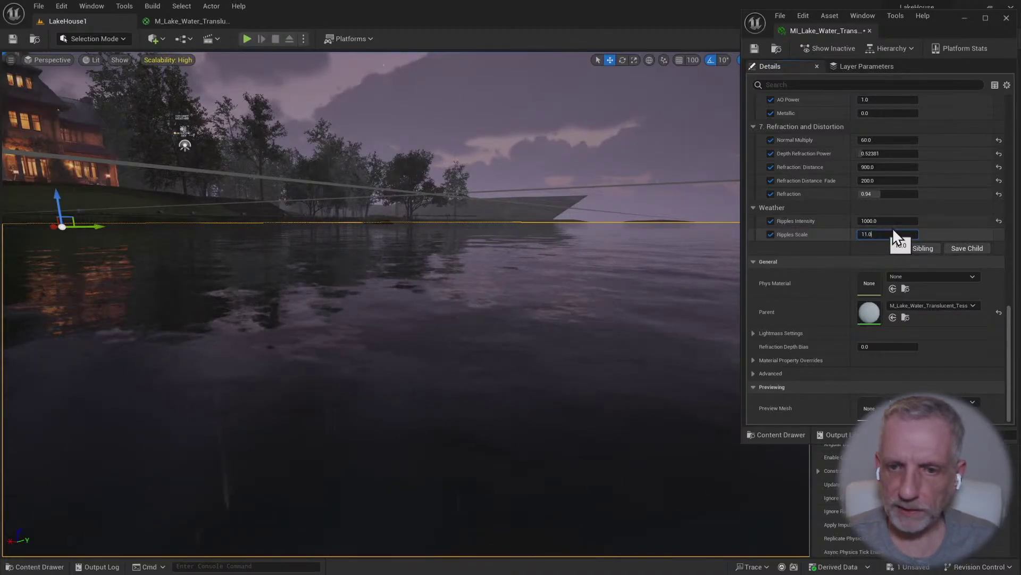
{"action": "left_click", "coordinate": [893, 221]}
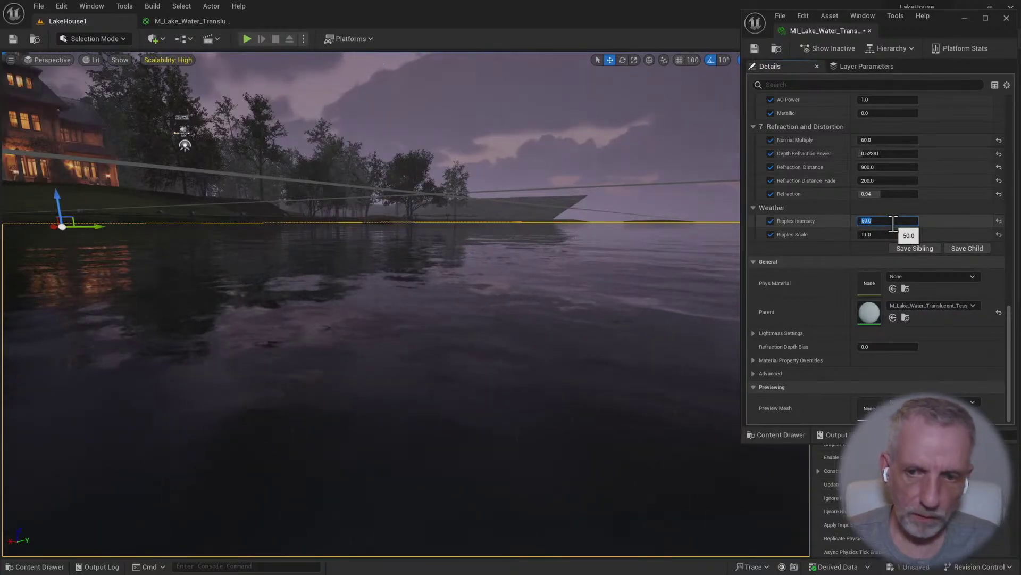
Try Ripples Scale values of 10 and 20 on the water instance and settle on 50
{"action": "left_click", "coordinate": [883, 234]}
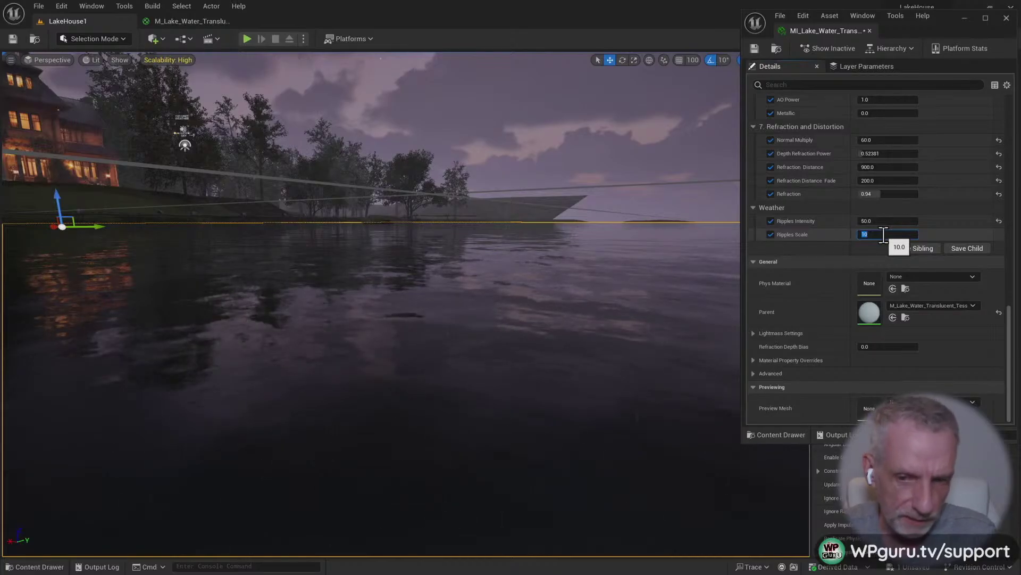
{"action": "type", "text": "20"}
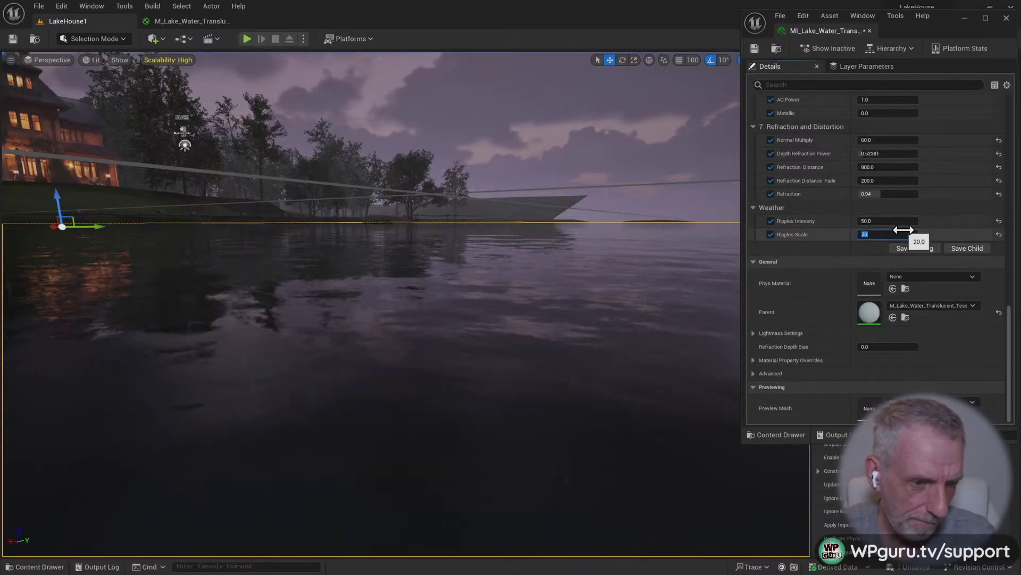
{"action": "type", "text": "50"}
{"action": "key", "text": "Return"}
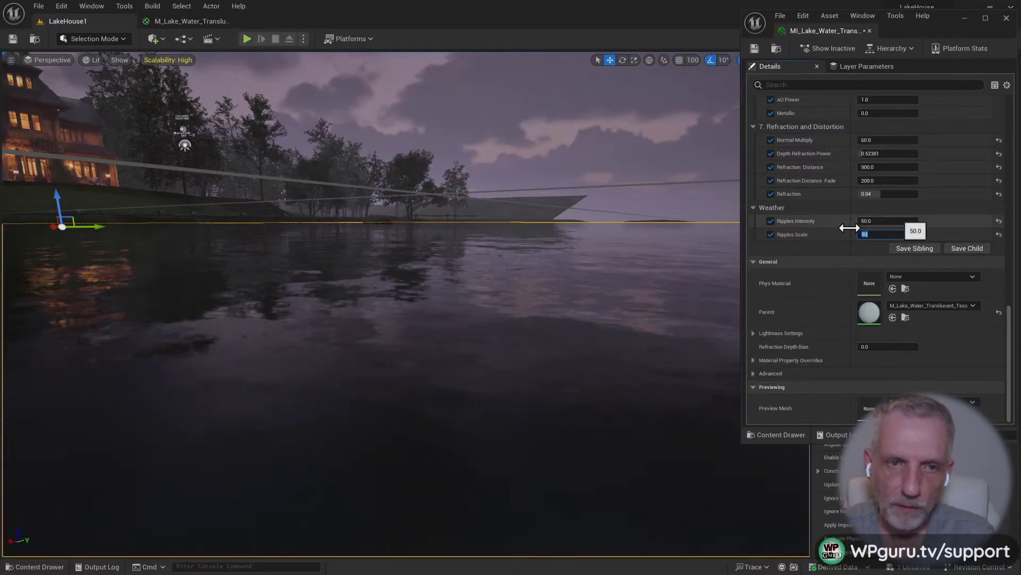
Examine the lake water material graph from the Water Ripples comment back through the BlendAngleCorrectedNormals nodes and the wave normal networks
{"action": "left_click", "coordinate": [170, 20]}
{"action": "right_click_drag", "start_coordinate": [481, 294], "coordinate": [248, 274]}
{"action": "right_click_drag", "start_coordinate": [465, 333], "coordinate": [474, 343]}
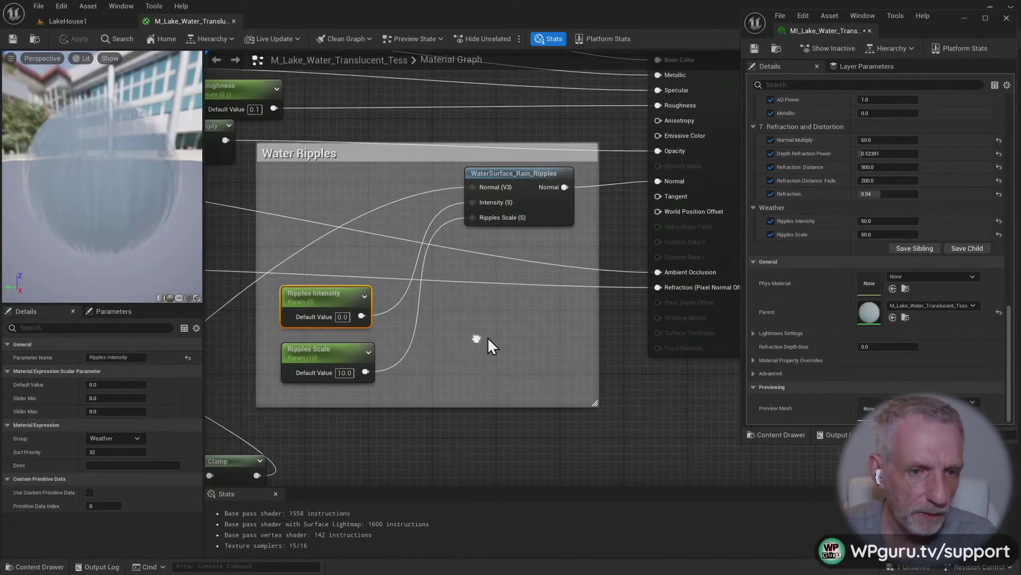
{"action": "right_click_drag", "start_coordinate": [472, 192], "coordinate": [708, 142]}
{"action": "right_click_drag", "start_coordinate": [428, 283], "coordinate": [603, 141]}
{"action": "right_click_drag", "start_coordinate": [429, 311], "coordinate": [587, 202]}
{"action": "right_click_drag", "start_coordinate": [392, 355], "coordinate": [547, 186]}
{"action": "right_click_drag", "start_coordinate": [402, 315], "coordinate": [594, 235]}
{"action": "right_click_drag", "start_coordinate": [506, 341], "coordinate": [527, 320]}
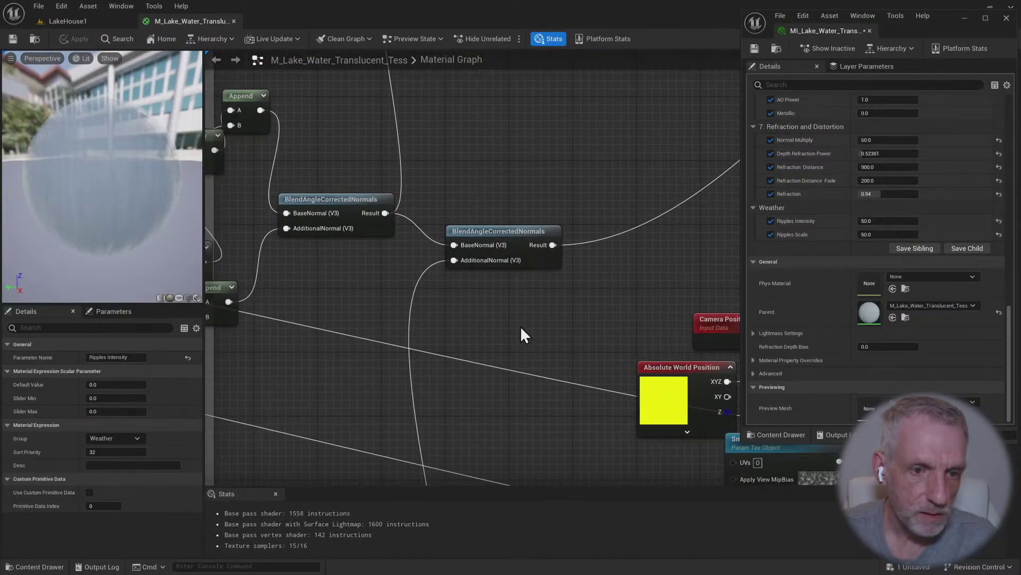
{"action": "scroll", "coordinate": [554, 317], "scroll_direction": "down", "scroll_amount": 6}
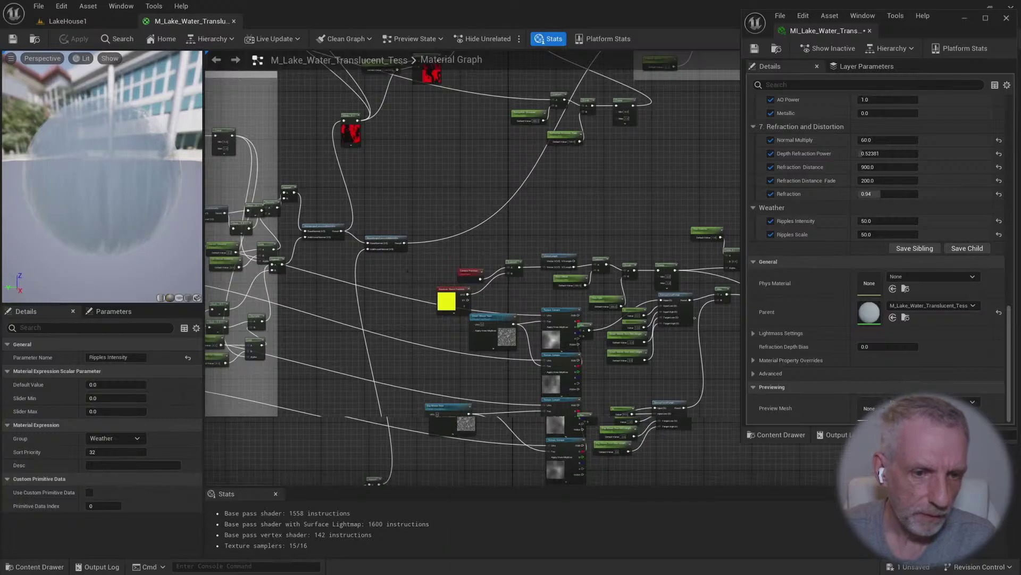
{"action": "right_click_drag", "start_coordinate": [407, 269], "coordinate": [685, 276]}
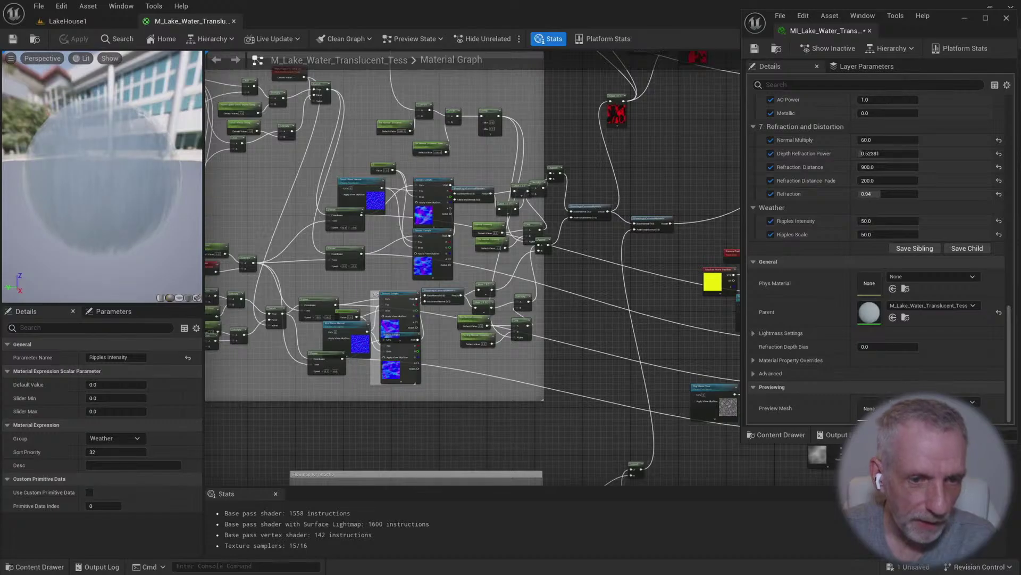
{"action": "right_click_drag", "start_coordinate": [620, 370], "coordinate": [560, 342]}
{"action": "right_click_drag", "start_coordinate": [651, 363], "coordinate": [454, 357]}
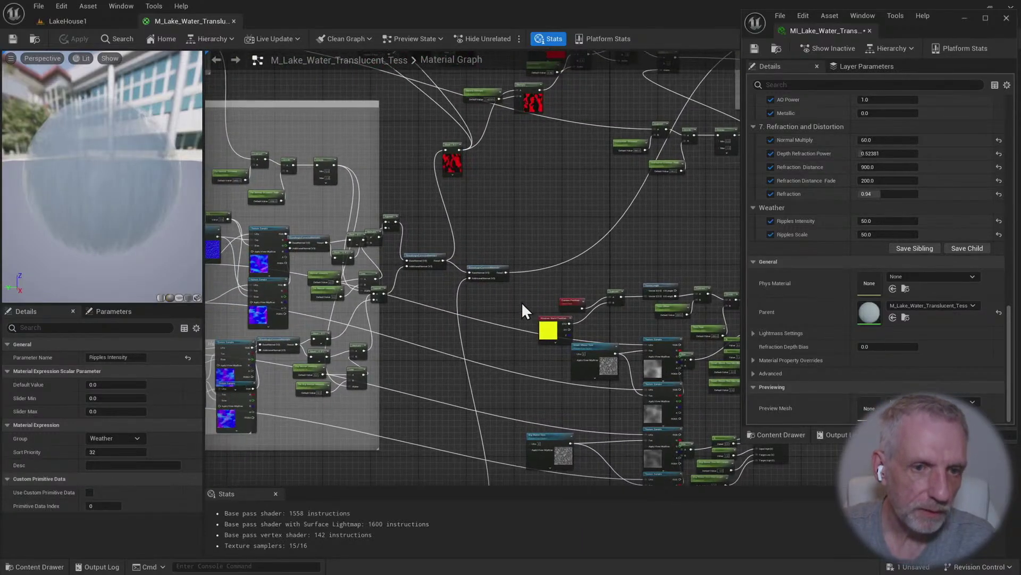
{"action": "right_click_drag", "start_coordinate": [523, 305], "coordinate": [576, 347]}
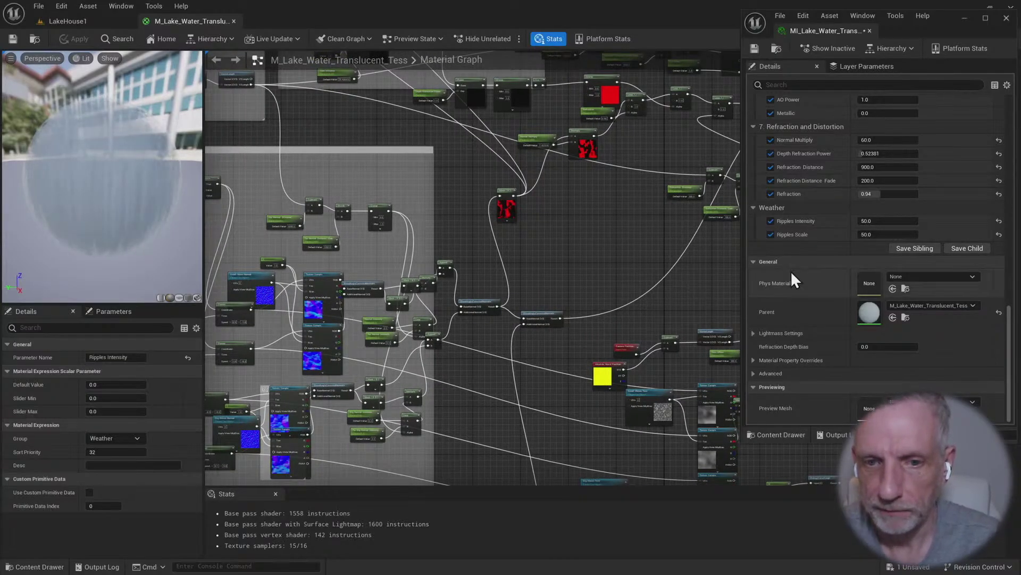
Review the water instance's parameter groups from Global Values through Weather alongside the LakeHouse1 lake view
{"action": "scroll", "coordinate": [822, 272], "scroll_direction": "up", "scroll_amount": 3}
{"action": "scroll", "coordinate": [823, 276], "scroll_direction": "up", "scroll_amount": 8}
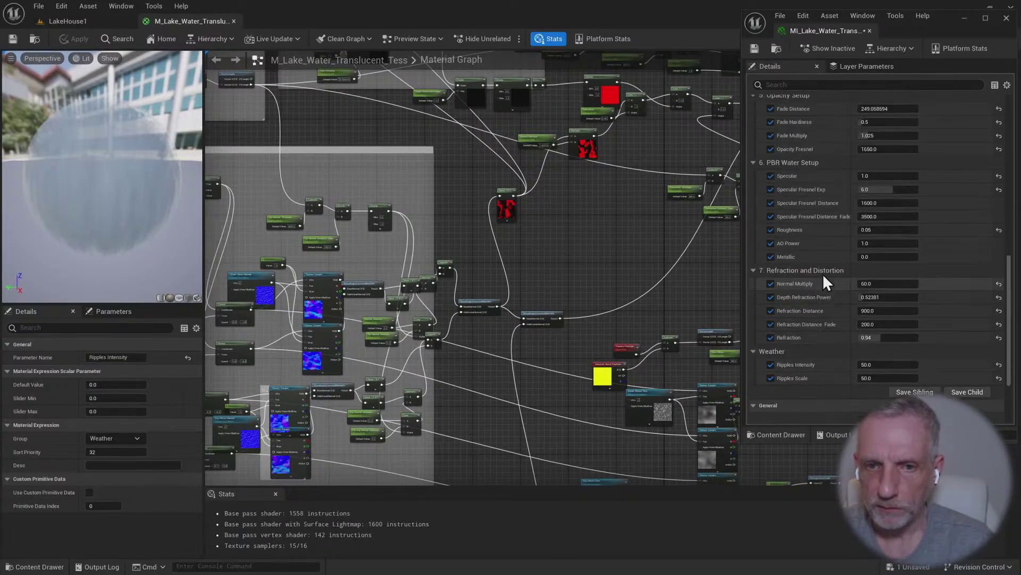
{"action": "left_click", "coordinate": [104, 25]}
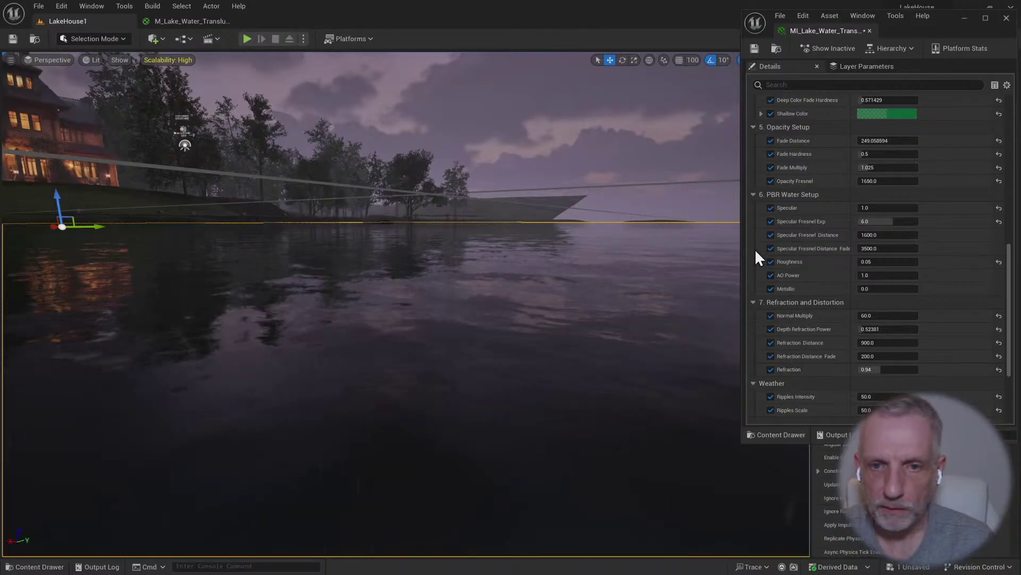
{"action": "scroll", "coordinate": [821, 254], "scroll_direction": "up", "scroll_amount": 5}
{"action": "scroll", "coordinate": [821, 254], "scroll_direction": "up", "scroll_amount": 15}
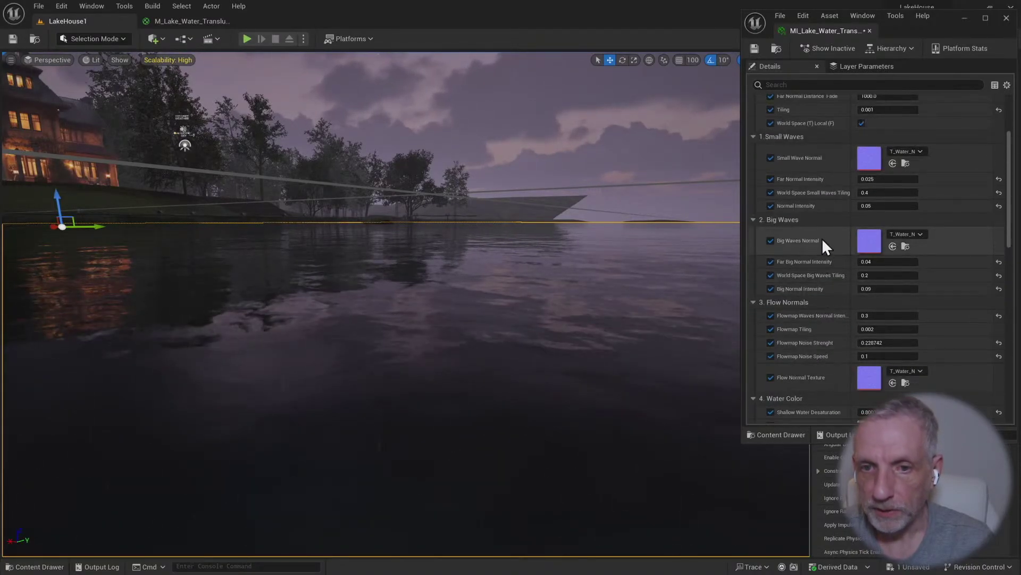
{"action": "scroll", "coordinate": [825, 242], "scroll_direction": "up", "scroll_amount": 3}
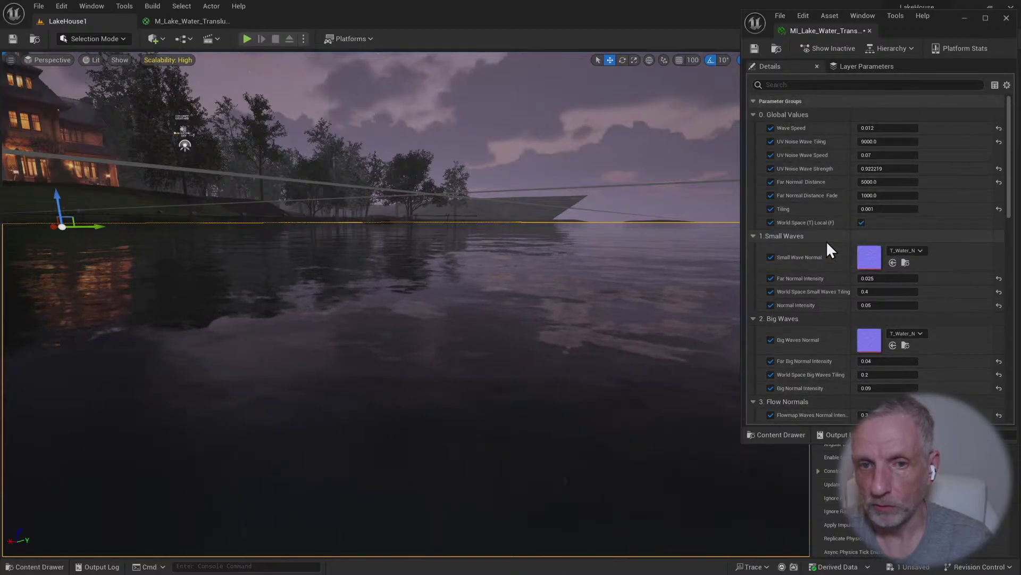
{"action": "scroll", "coordinate": [824, 241], "scroll_direction": "up", "scroll_amount": 1}
{"action": "scroll", "coordinate": [823, 241], "scroll_direction": "down", "scroll_amount": 5}
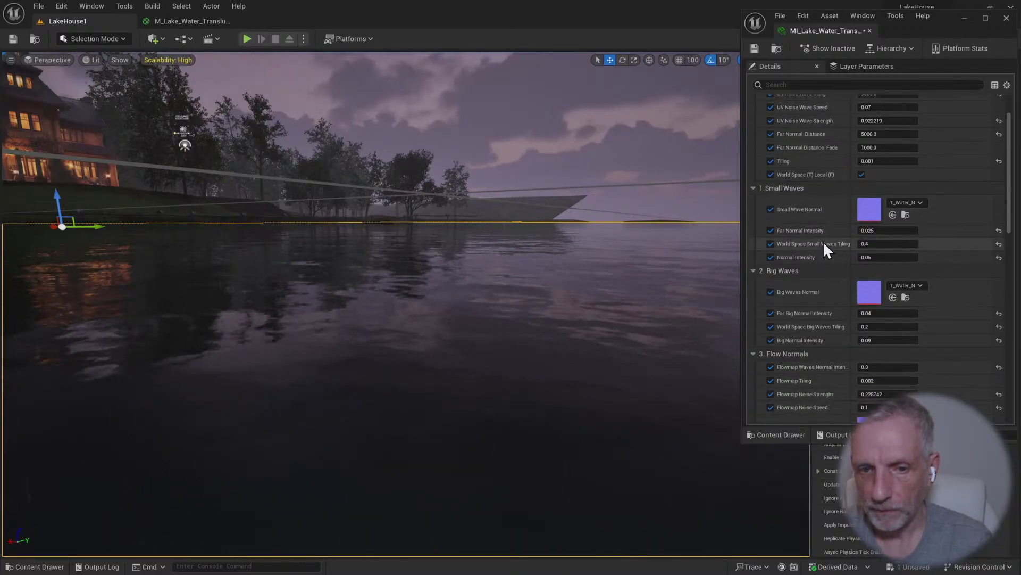
{"action": "scroll", "coordinate": [822, 241], "scroll_direction": "down", "scroll_amount": 2}
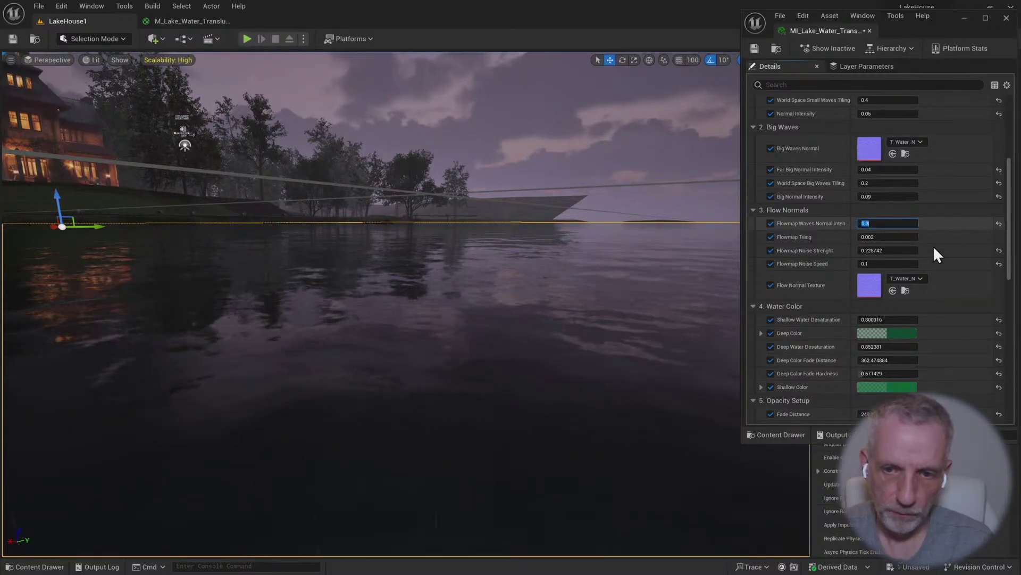
{"action": "scroll", "coordinate": [951, 273], "scroll_direction": "down", "scroll_amount": 5}
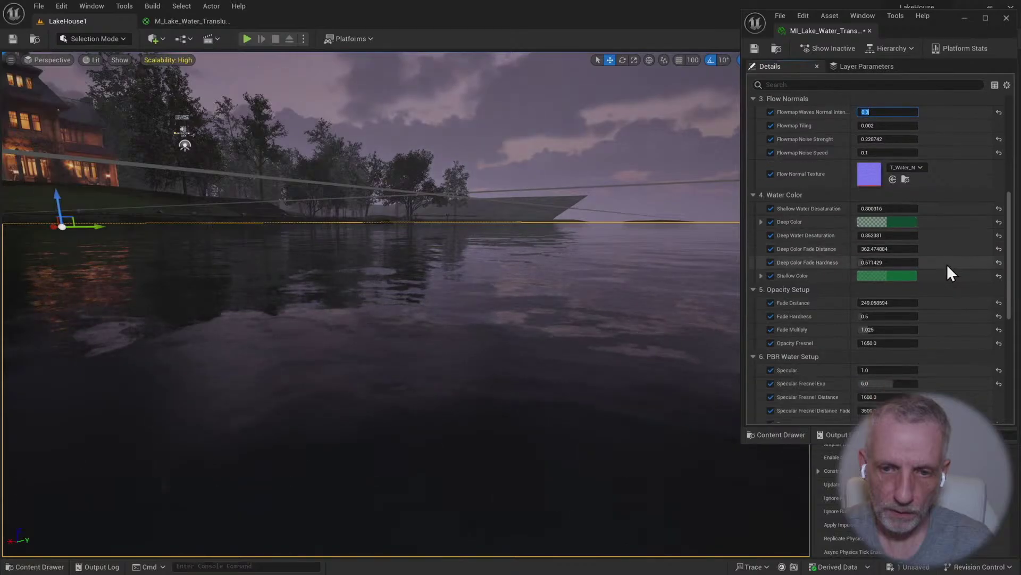
{"action": "scroll", "coordinate": [949, 266], "scroll_direction": "down", "scroll_amount": 5}
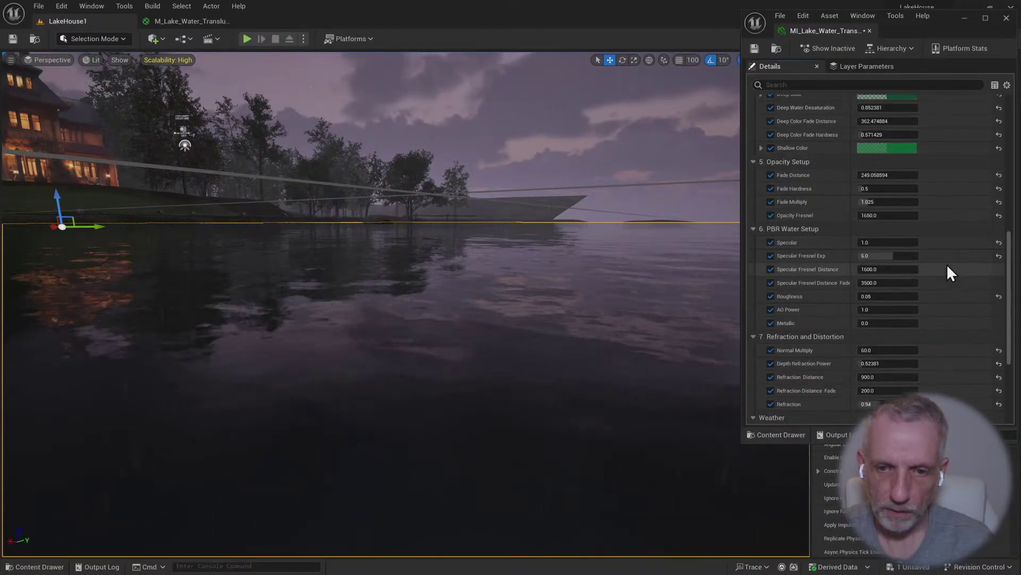
{"action": "scroll", "coordinate": [951, 272], "scroll_direction": "down", "scroll_amount": 5}
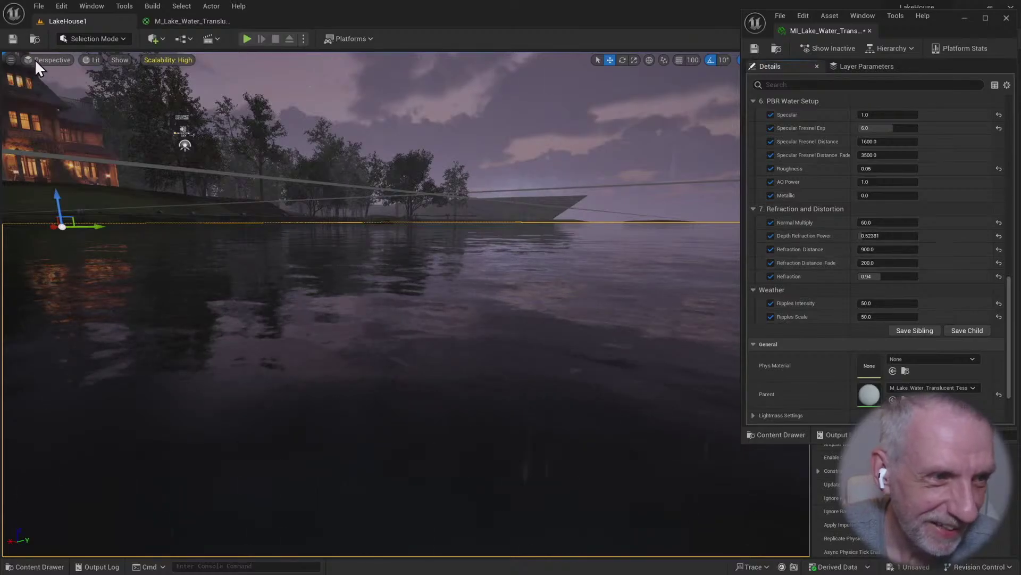
Save the LakeHouse1 level
{"action": "left_click", "coordinate": [12, 39]}
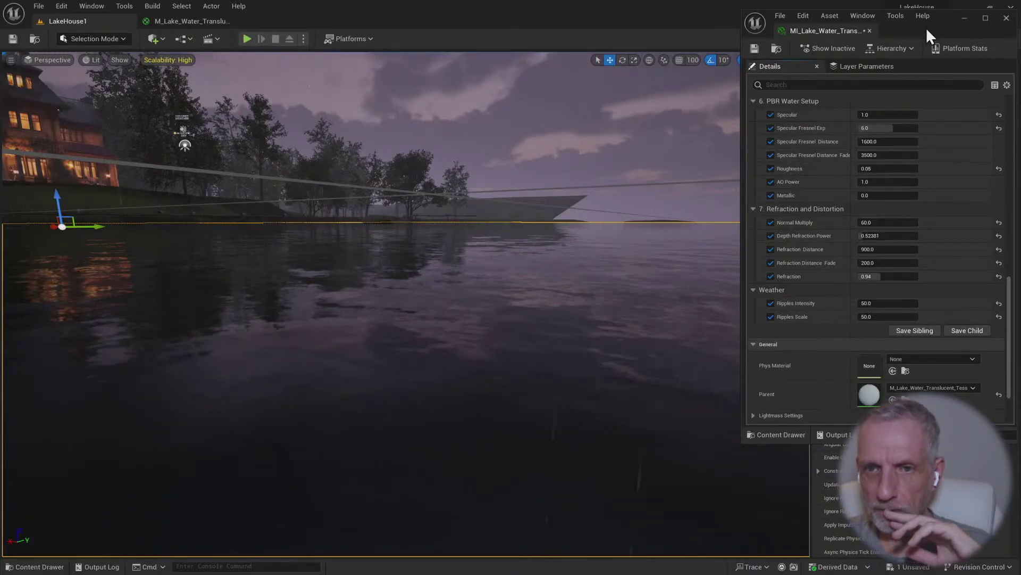
Move the lake water material instance window aside and put it away to clear the LakeHouse1 view
{"action": "left_click_drag", "start_coordinate": [741, 113], "coordinate": [792, 109]}
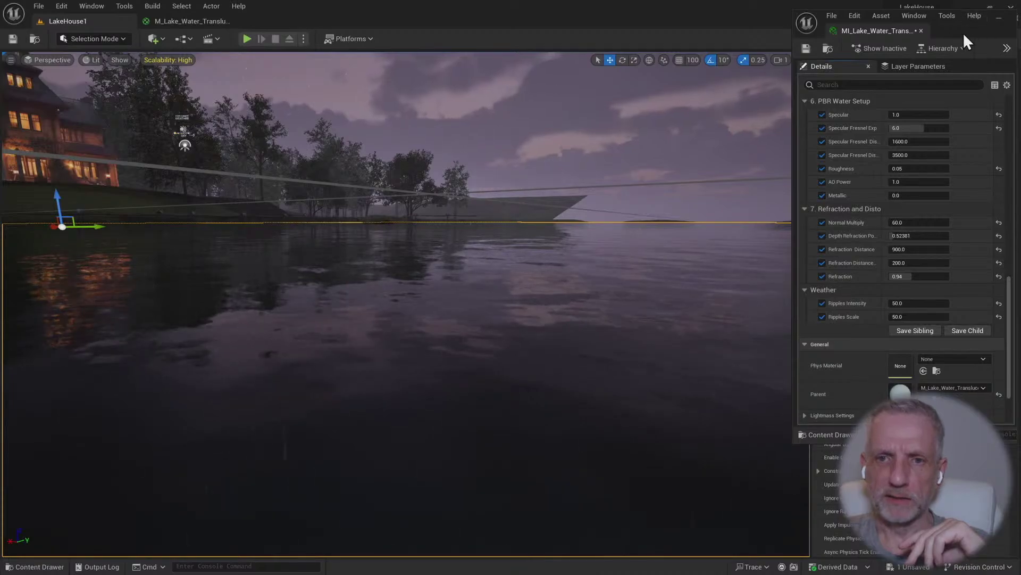
{"action": "left_click_drag", "start_coordinate": [963, 34], "coordinate": [989, 29]}
{"action": "left_click", "coordinate": [981, 20]}
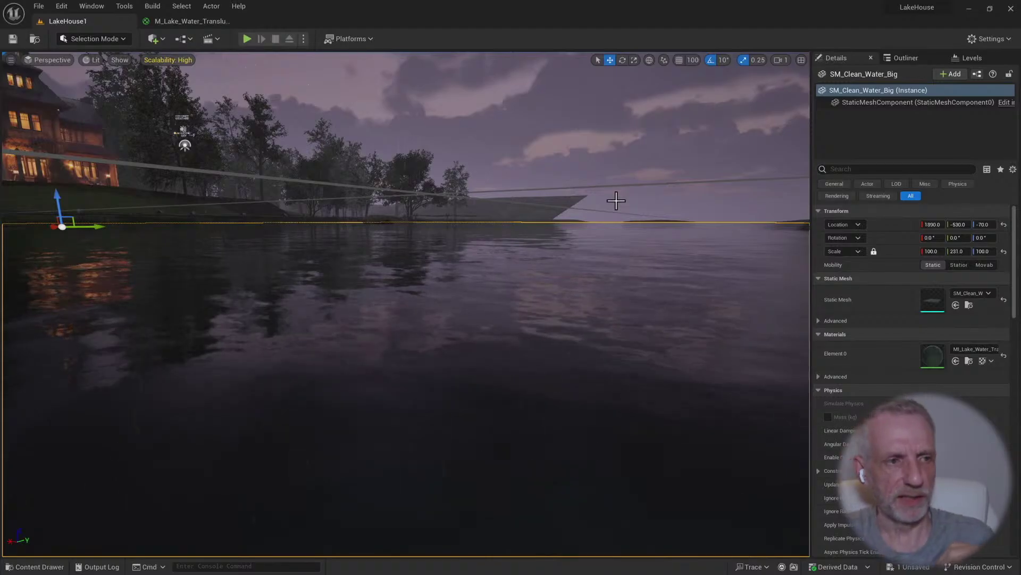
Examine the lake shore, the fence and the wooded ground around the water mesh's edge
{"action": "mouse_move", "coordinate": [423, 273]}
{"action": "right_mouse_down"}
{"action": "mouse_move", "coordinate": [362, 287]}
{"action": "mouse_move", "coordinate": [326, 276]}
{"action": "mouse_move", "coordinate": [328, 266]}
{"action": "mouse_move", "coordinate": [353, 301]}
{"action": "mouse_move", "coordinate": [409, 269]}
{"action": "right_mouse_up"}
{"action": "key", "text": "w"}
{"action": "scroll", "coordinate": [327, 285], "scroll_direction": "up", "scroll_amount": 1}
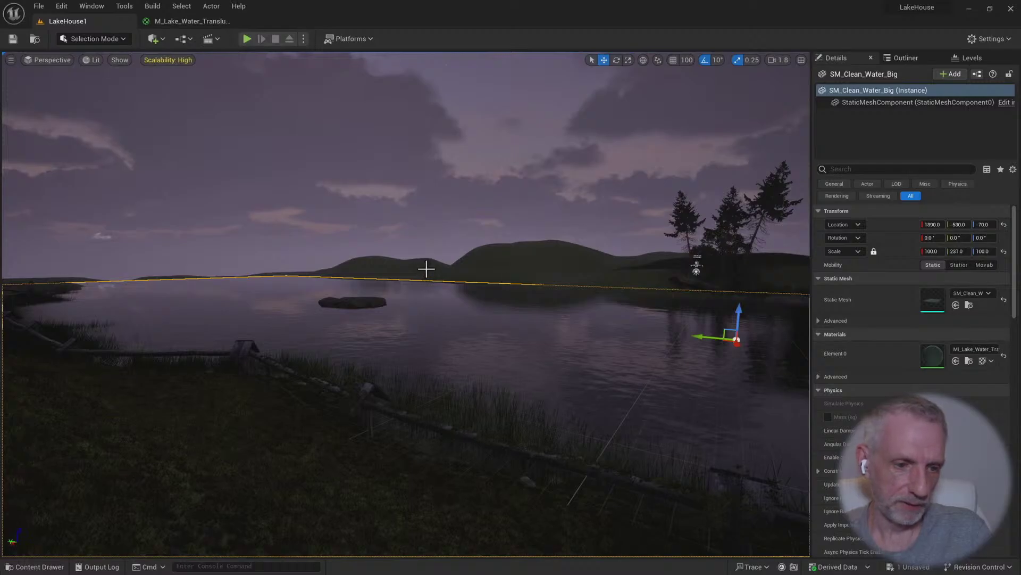
{"action": "right_click_drag", "start_coordinate": [426, 269], "coordinate": [266, 271]}
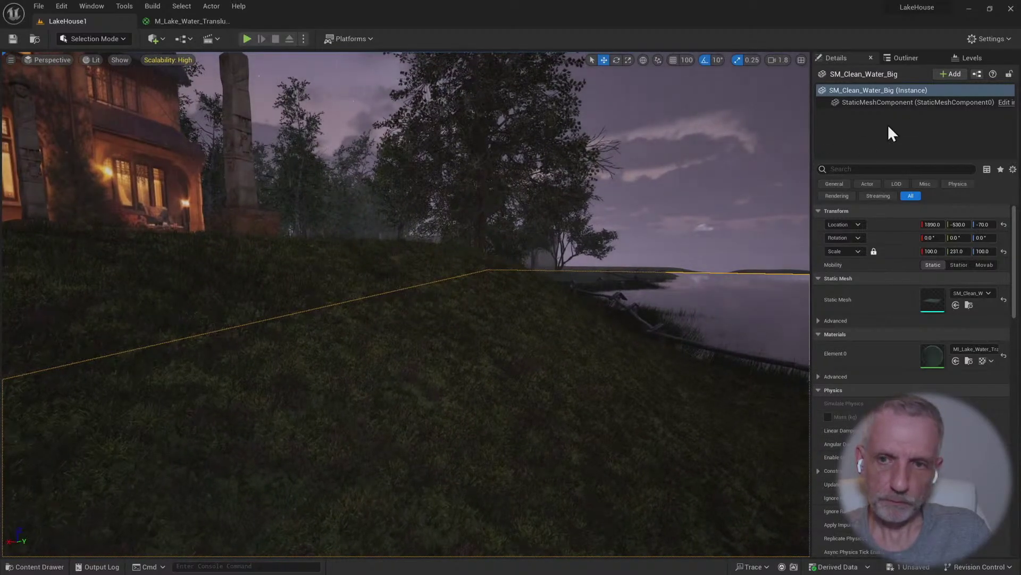
{"action": "right_click_drag", "start_coordinate": [585, 239], "coordinate": [455, 328]}
{"action": "scroll", "coordinate": [373, 255], "scroll_direction": "down", "scroll_amount": 3}
{"action": "scroll", "coordinate": [447, 303], "scroll_direction": "down", "scroll_amount": 1}
{"action": "scroll", "coordinate": [437, 314], "scroll_direction": "up", "scroll_amount": 3}
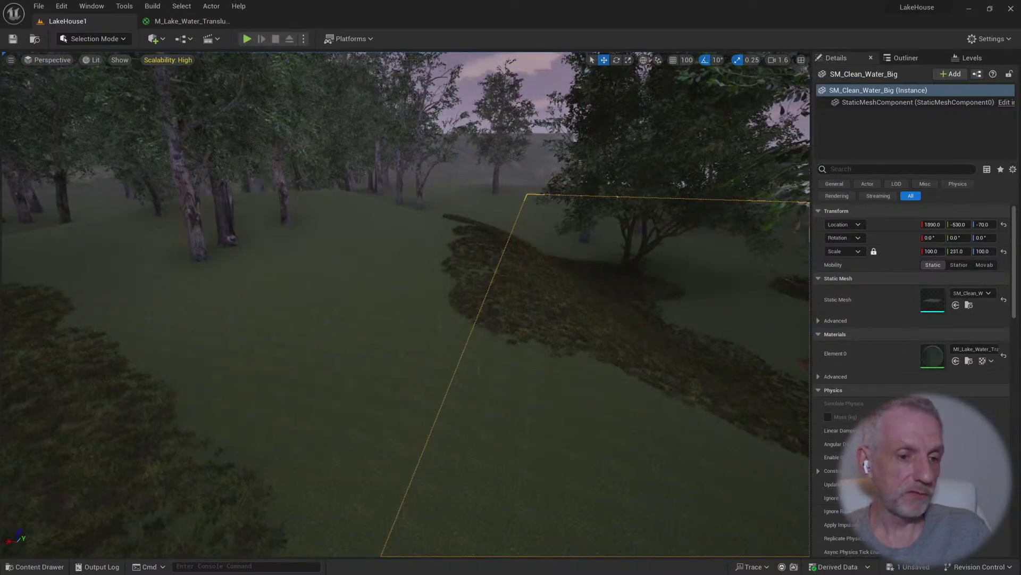
Recall the saved overview camera, hide the editor icons and outlines, and inspect the lake up to the mansion front
{"action": "key", "text": "1"}
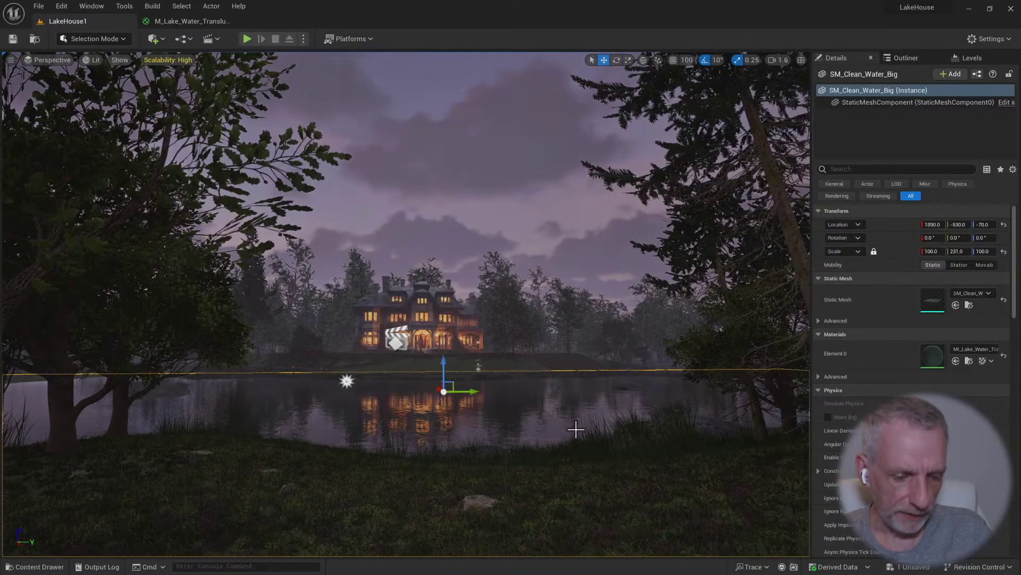
{"action": "key", "text": "g"}
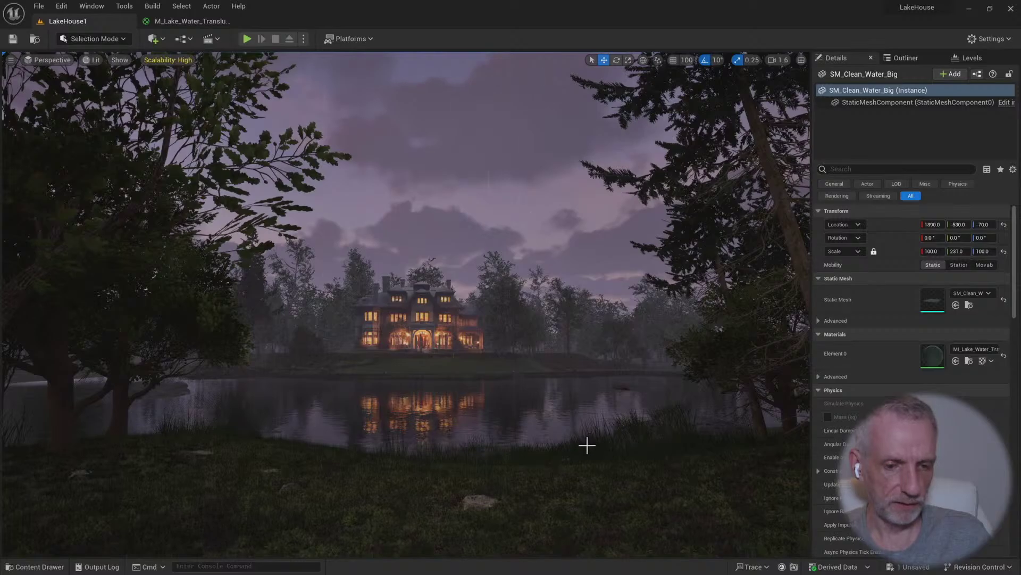
{"action": "left_click_drag", "start_coordinate": [485, 443], "coordinate": [486, 309]}
{"action": "key", "text": "s"}
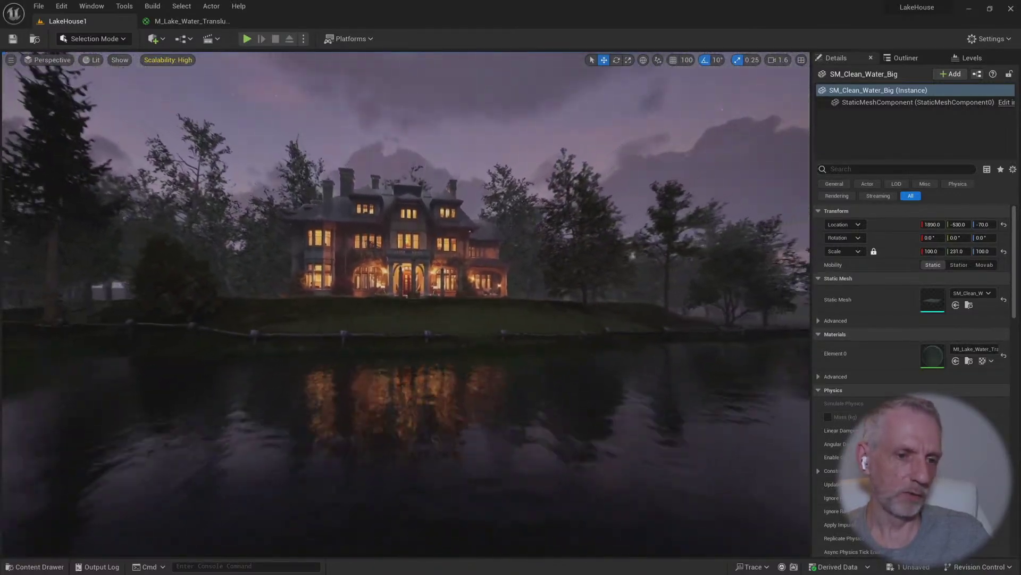
{"action": "key", "text": "w"}
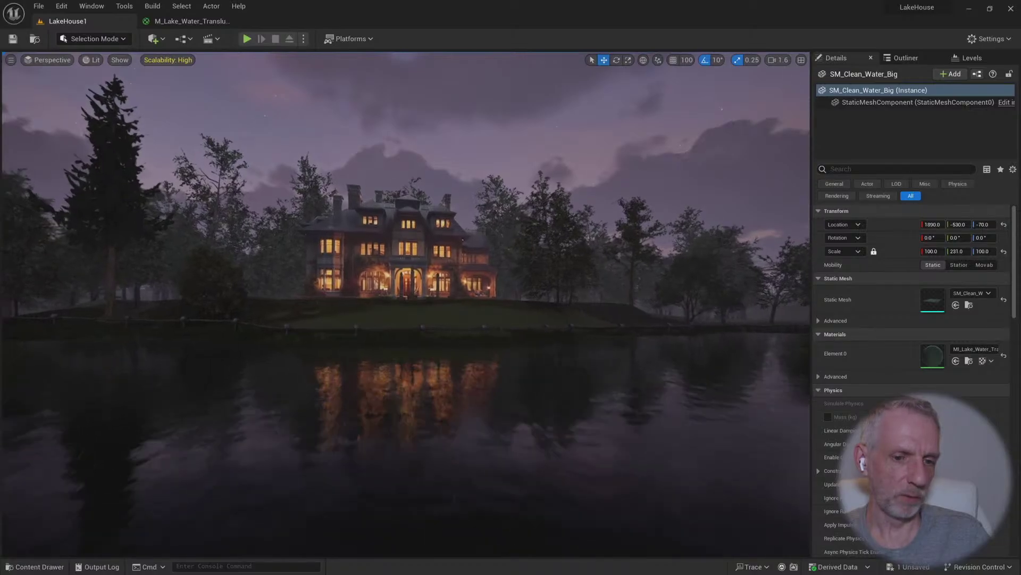
{"action": "key", "text": "w"}
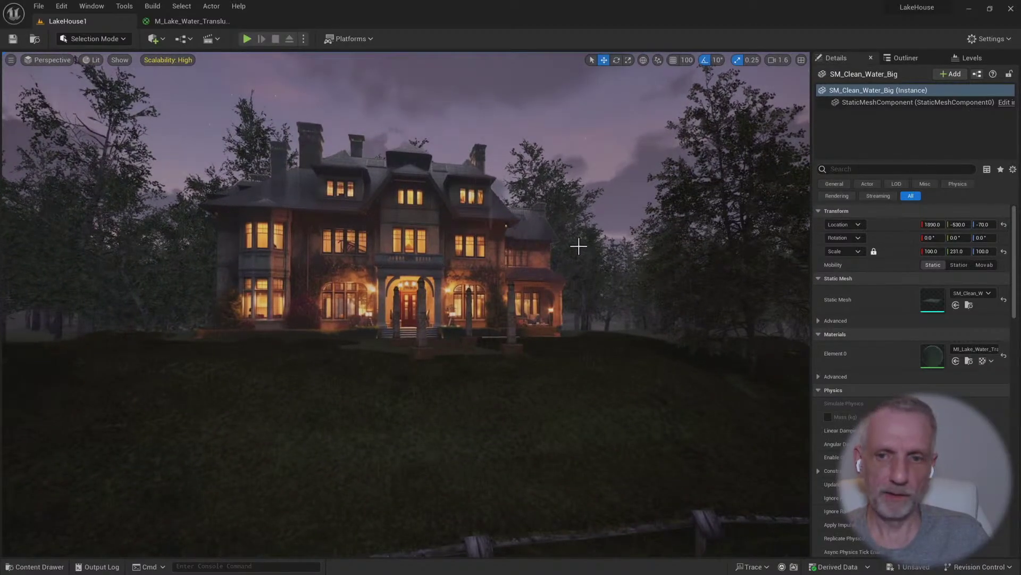
Set the Time Of Day of Ultra_Dynamic_Sky to 1200
{"action": "left_click", "coordinate": [905, 57]}
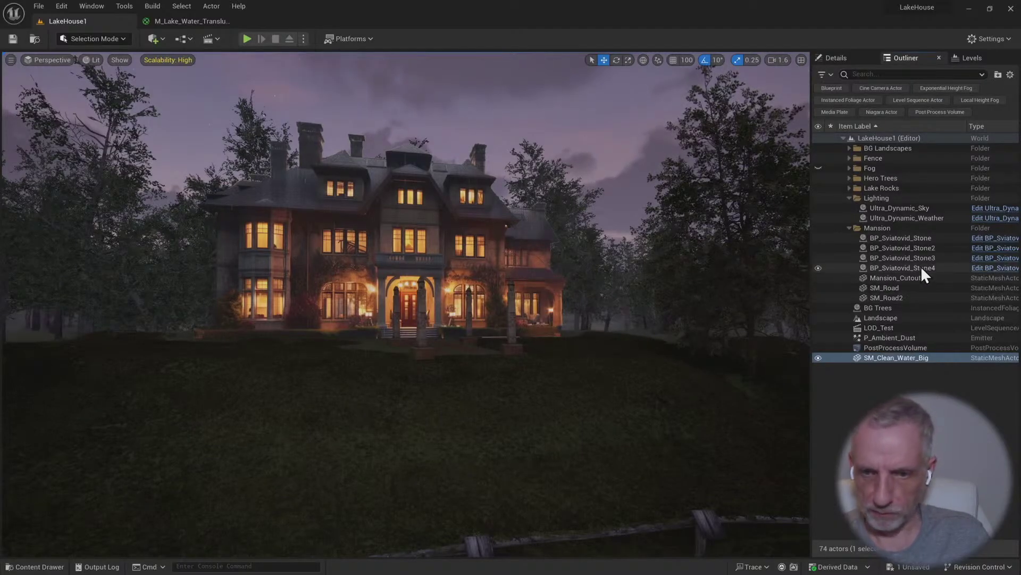
{"action": "left_click", "coordinate": [907, 208]}
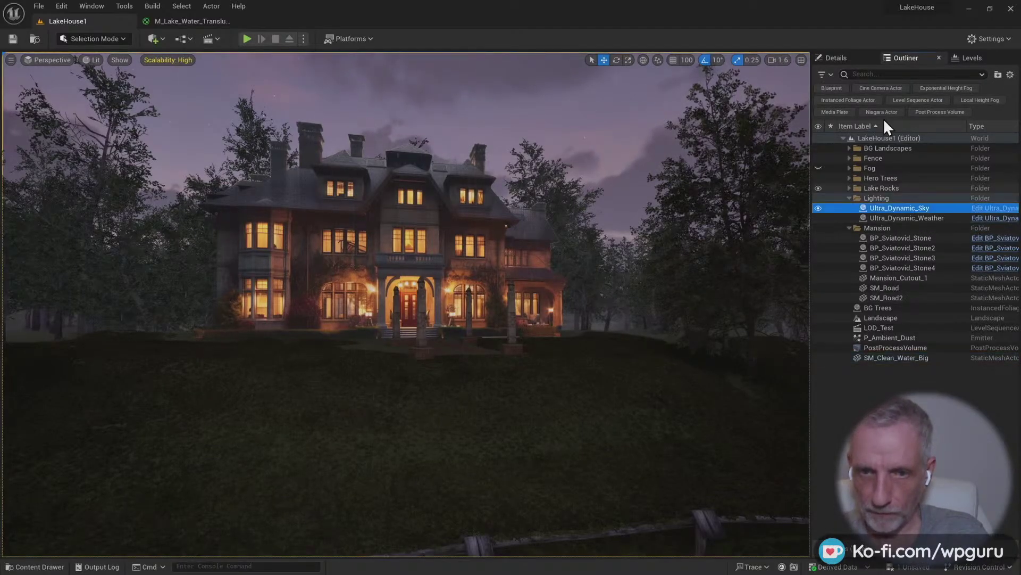
{"action": "left_click", "coordinate": [848, 59]}
{"action": "left_click", "coordinate": [948, 292]}
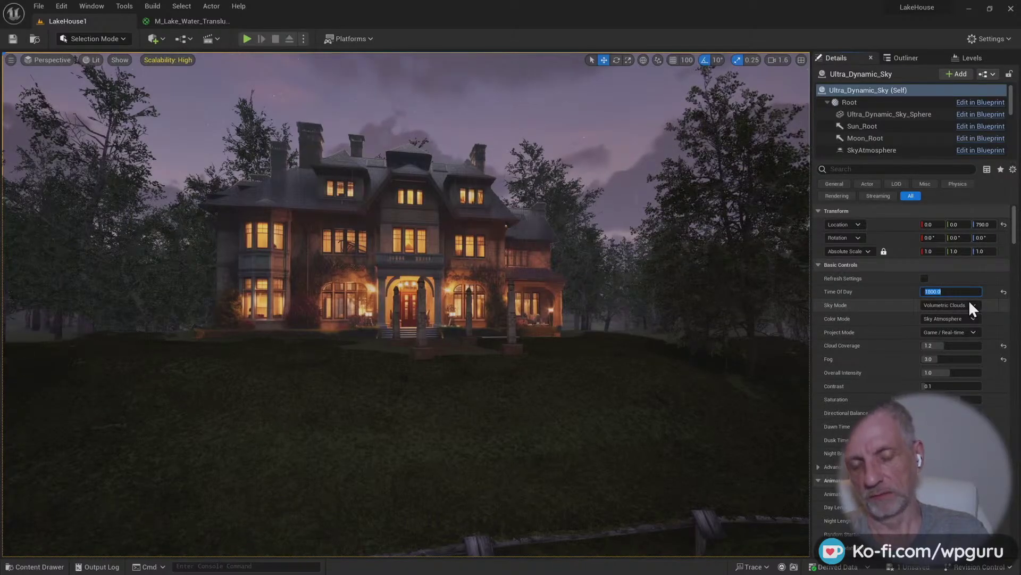
{"action": "type", "text": "1200"}
{"action": "key", "text": "Return"}
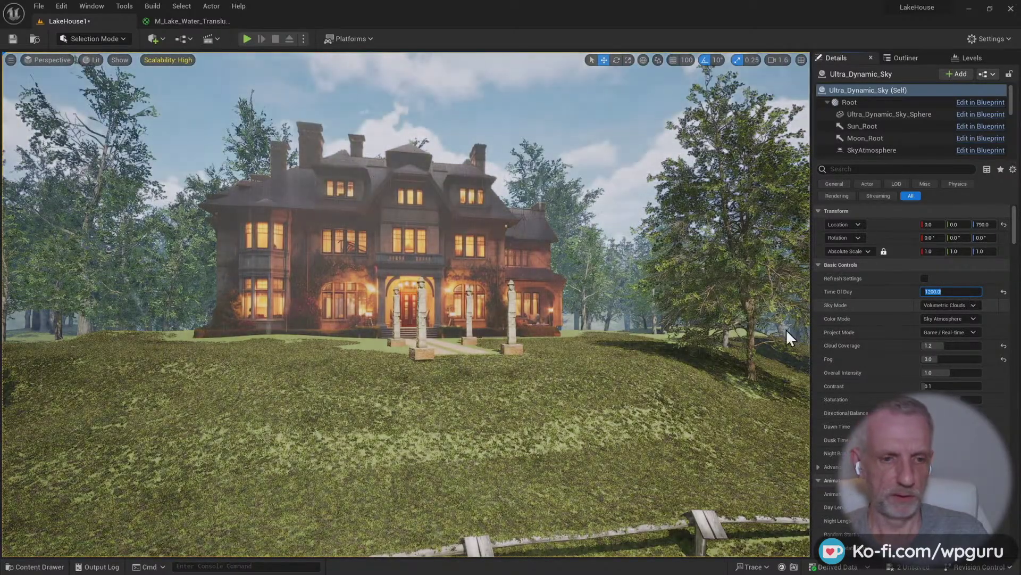
Switch the editor to Foliage mode for work on the lawn in front of the mansion
{"action": "key", "text": "w"}
{"action": "right_click_drag", "start_coordinate": [745, 331], "coordinate": [740, 375]}
{"action": "key", "text": "e"}
{"action": "scroll", "coordinate": [729, 367], "scroll_direction": "down", "scroll_amount": 2}
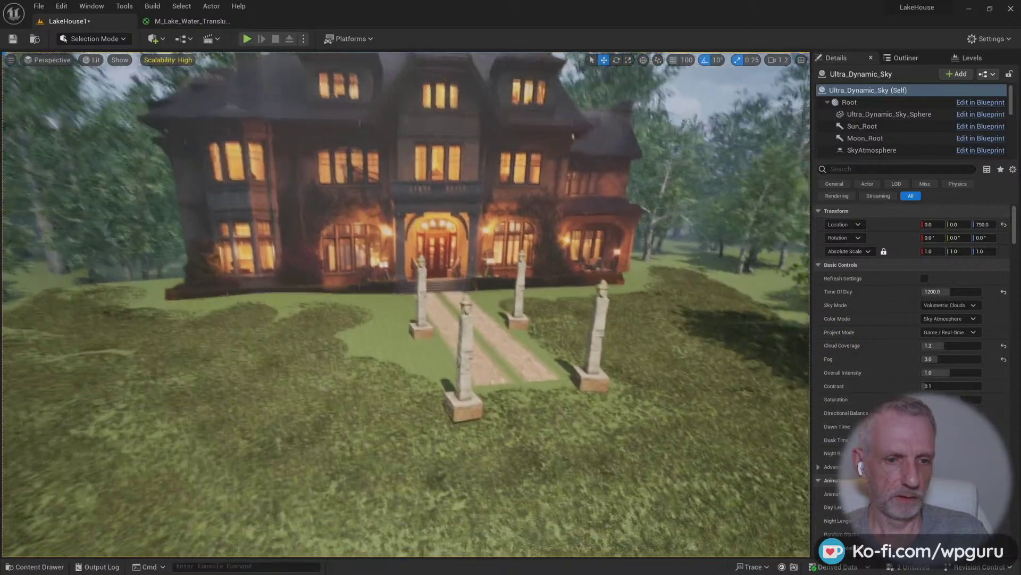
{"action": "right_click_drag", "start_coordinate": [561, 355], "coordinate": [511, 354]}
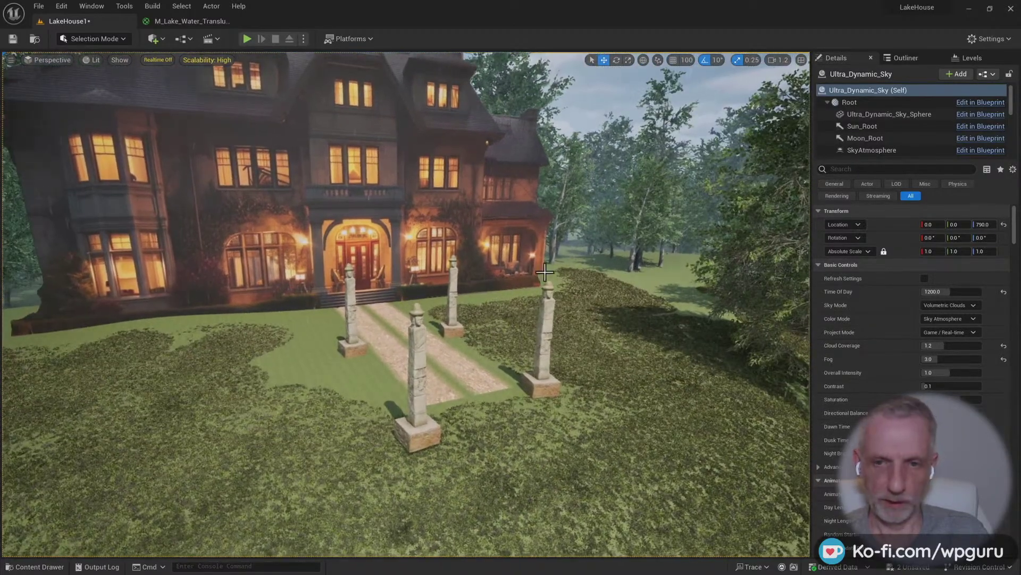
{"action": "left_click", "coordinate": [119, 38]}
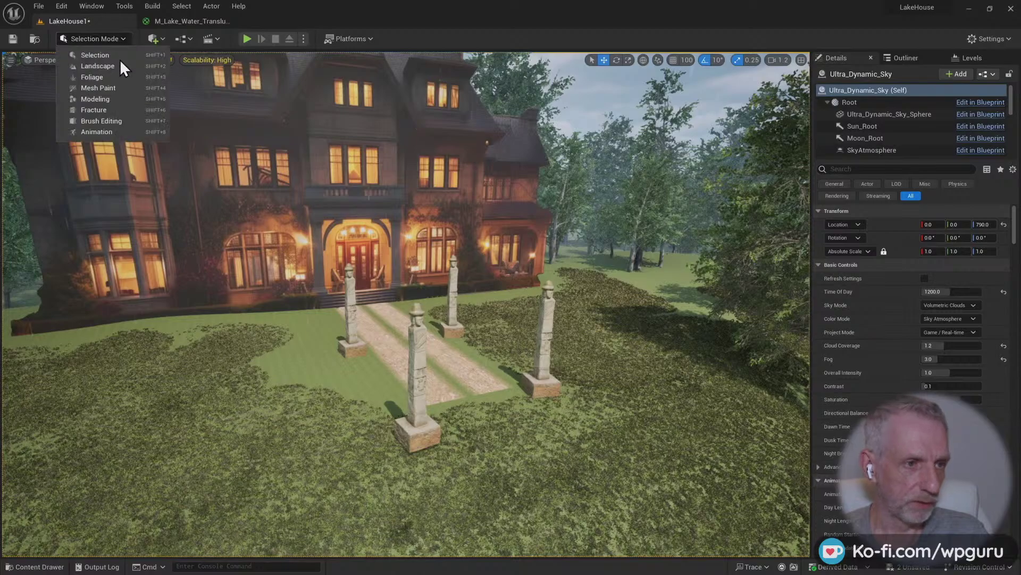
{"action": "left_click", "coordinate": [121, 69]}
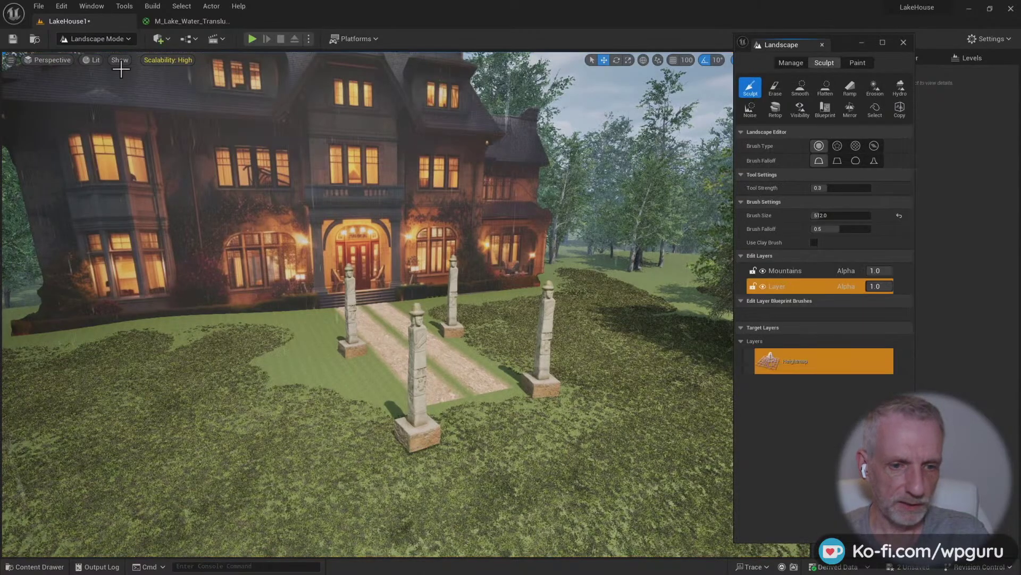
{"action": "left_click", "coordinate": [113, 40]}
{"action": "left_click", "coordinate": [111, 75]}
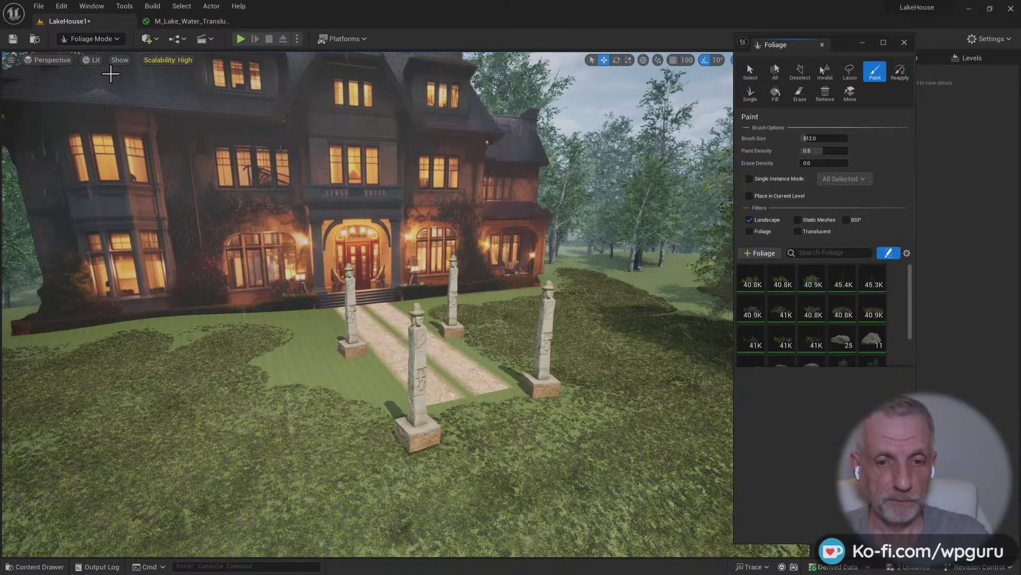
Select the first 13 foliage types, starting with SM_grass_02_C_1, for painting
{"action": "right_click_drag", "start_coordinate": [330, 386], "coordinate": [415, 431]}
{"action": "key", "text": "w"}
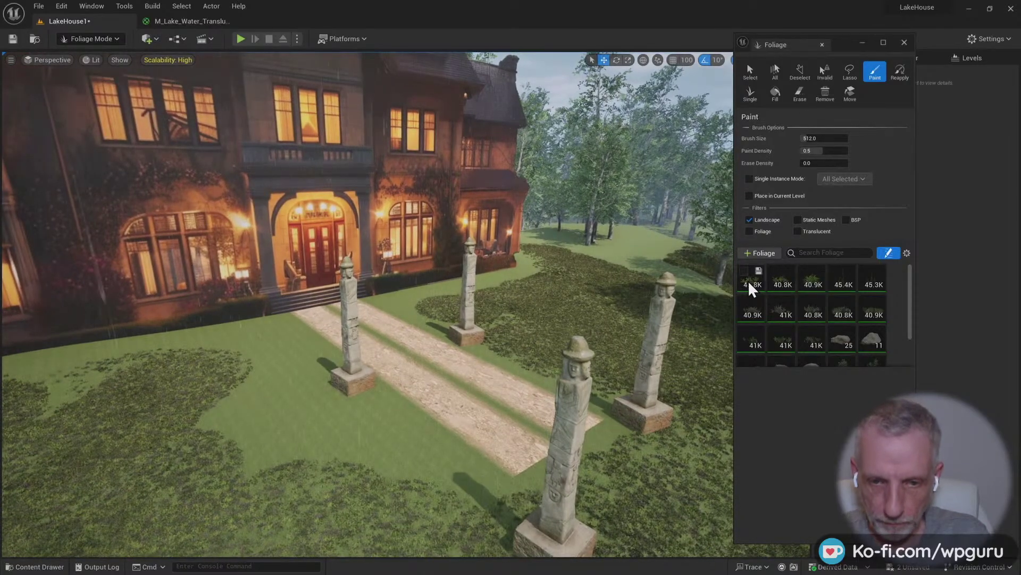
{"action": "left_click", "coordinate": [748, 279]}
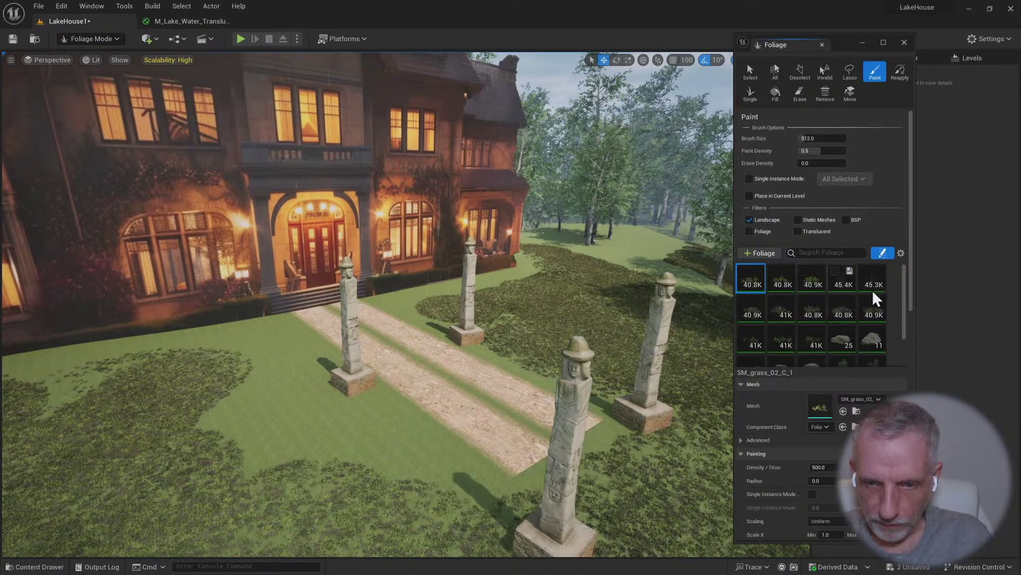
{"action": "left_click", "coordinate": [812, 340], "text": "shift"}
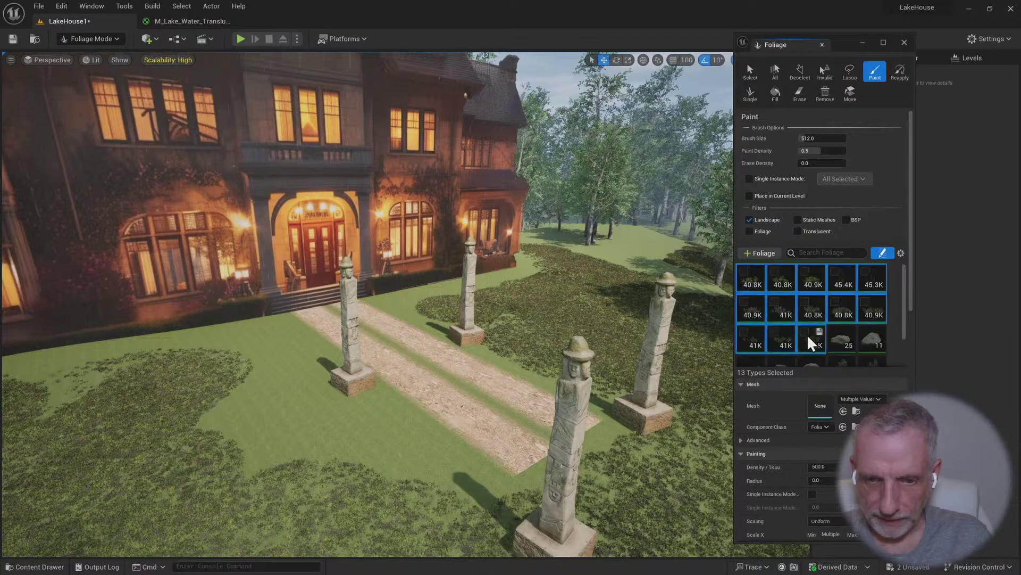
Paint the selected grass over the bare lawn on both sides of the mansion path, around the stone statues
{"action": "mouse_move", "coordinate": [369, 455]}
{"action": "right_mouse_down"}
{"action": "mouse_move", "coordinate": [343, 453]}
{"action": "mouse_move", "coordinate": [359, 446]}
{"action": "right_mouse_up"}
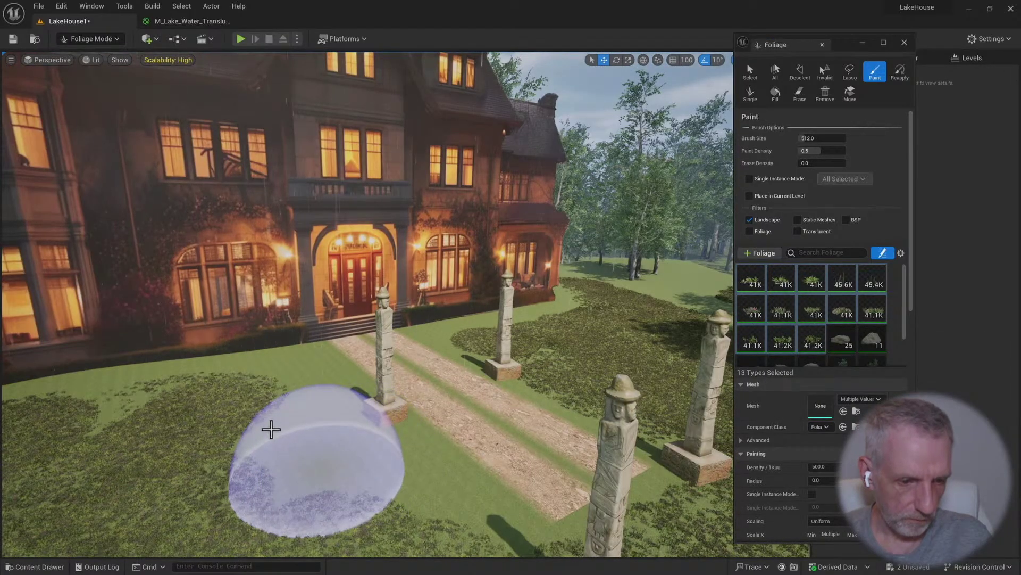
{"action": "mouse_move", "coordinate": [271, 429]}
{"action": "left_mouse_down"}
{"action": "mouse_move", "coordinate": [266, 407]}
{"action": "mouse_move", "coordinate": [310, 452]}
{"action": "mouse_move", "coordinate": [274, 376]}
{"action": "mouse_move", "coordinate": [285, 376]}
{"action": "left_mouse_up"}
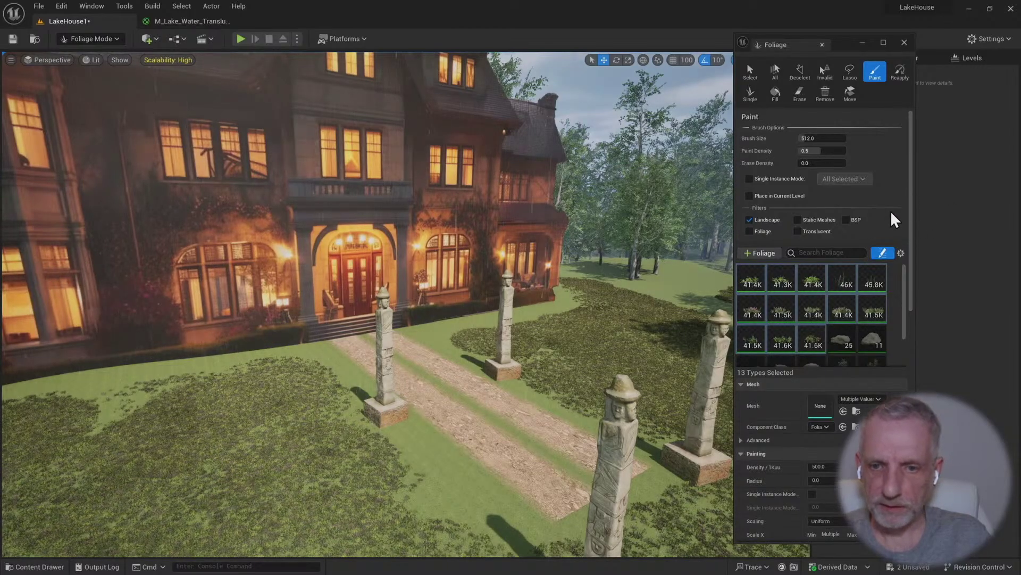
{"action": "mouse_move", "coordinate": [627, 270]}
{"action": "right_mouse_down"}
{"action": "mouse_move", "coordinate": [623, 314]}
{"action": "mouse_move", "coordinate": [506, 314]}
{"action": "mouse_move", "coordinate": [426, 362]}
{"action": "mouse_move", "coordinate": [292, 417]}
{"action": "right_mouse_up"}
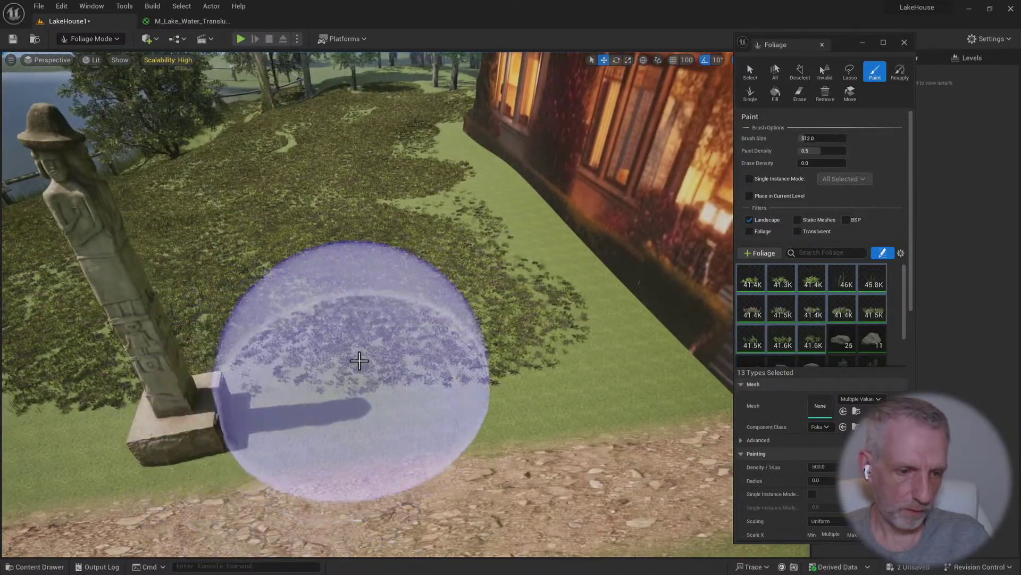
{"action": "mouse_move", "coordinate": [449, 339]}
{"action": "left_mouse_down"}
{"action": "mouse_move", "coordinate": [497, 344]}
{"action": "mouse_move", "coordinate": [526, 330]}
{"action": "mouse_move", "coordinate": [494, 229]}
{"action": "mouse_move", "coordinate": [407, 80]}
{"action": "mouse_move", "coordinate": [458, 172]}
{"action": "mouse_move", "coordinate": [468, 237]}
{"action": "mouse_move", "coordinate": [348, 237]}
{"action": "left_mouse_up"}
{"action": "mouse_move", "coordinate": [135, 227]}
{"action": "right_mouse_down"}
{"action": "mouse_move", "coordinate": [143, 226]}
{"action": "mouse_move", "coordinate": [122, 228]}
{"action": "mouse_move", "coordinate": [133, 260]}
{"action": "right_mouse_up"}
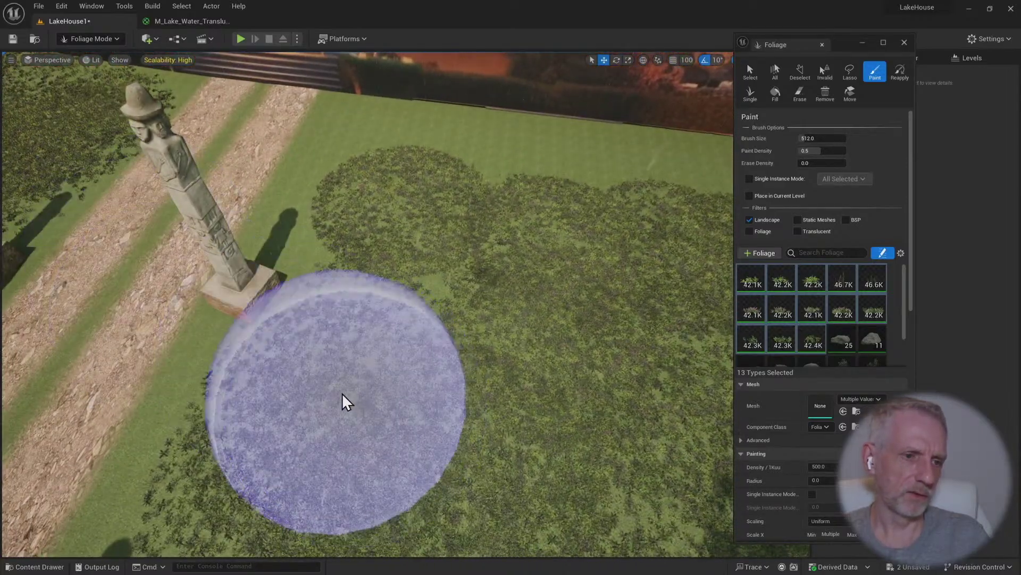
{"action": "left_click_drag", "start_coordinate": [396, 340], "coordinate": [420, 169]}
{"action": "mouse_move", "coordinate": [532, 182]}
{"action": "left_mouse_down"}
{"action": "mouse_move", "coordinate": [675, 183]}
{"action": "mouse_move", "coordinate": [457, 149]}
{"action": "mouse_move", "coordinate": [671, 183]}
{"action": "mouse_move", "coordinate": [739, 180]}
{"action": "mouse_move", "coordinate": [424, 154]}
{"action": "mouse_move", "coordinate": [431, 283]}
{"action": "left_mouse_up"}
Fill the bare gap beside the lawn tree with grass and extend the grass past the mansion's corner towards the woods
{"action": "mouse_move", "coordinate": [432, 278]}
{"action": "right_mouse_down"}
{"action": "mouse_move", "coordinate": [439, 240]}
{"action": "mouse_move", "coordinate": [625, 216]}
{"action": "right_mouse_up"}
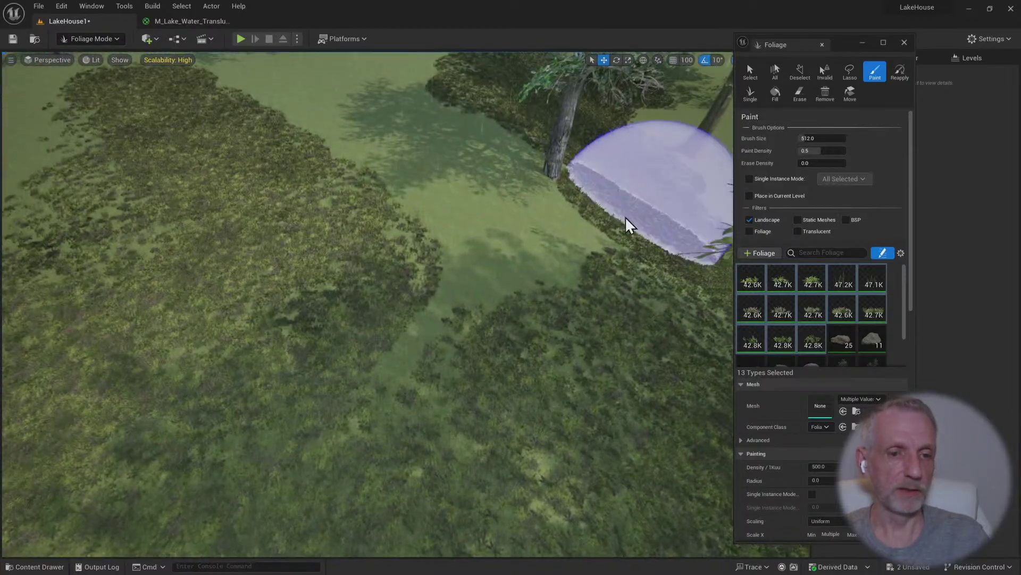
{"action": "mouse_move", "coordinate": [493, 244]}
{"action": "left_mouse_down"}
{"action": "mouse_move", "coordinate": [503, 233]}
{"action": "mouse_move", "coordinate": [643, 283]}
{"action": "mouse_move", "coordinate": [497, 217]}
{"action": "mouse_move", "coordinate": [422, 168]}
{"action": "mouse_move", "coordinate": [376, 85]}
{"action": "mouse_move", "coordinate": [314, 108]}
{"action": "mouse_move", "coordinate": [258, 80]}
{"action": "mouse_move", "coordinate": [381, 91]}
{"action": "mouse_move", "coordinate": [454, 120]}
{"action": "left_mouse_up"}
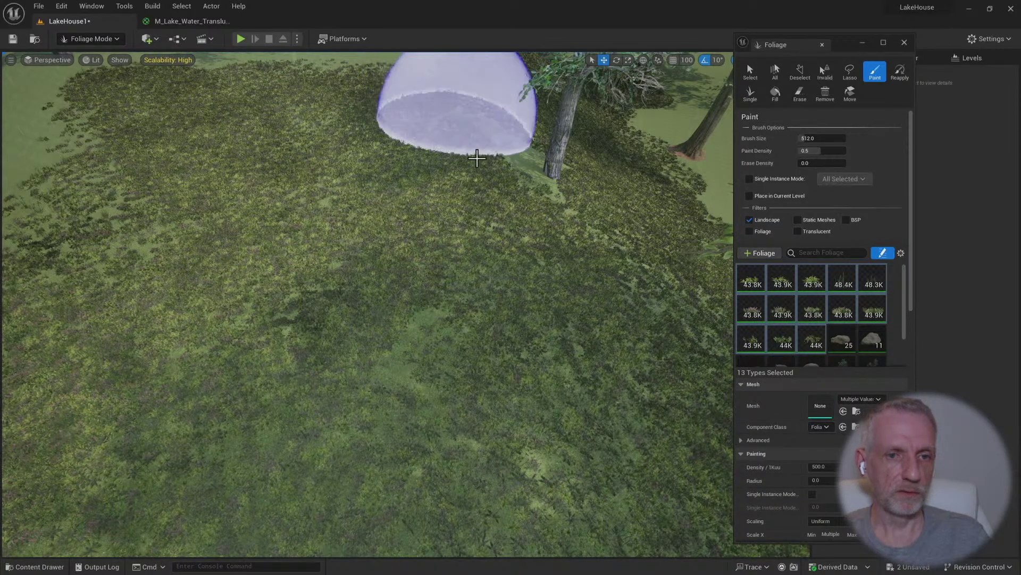
{"action": "mouse_move", "coordinate": [477, 158]}
{"action": "left_mouse_down"}
{"action": "mouse_move", "coordinate": [474, 181]}
{"action": "mouse_move", "coordinate": [440, 184]}
{"action": "left_mouse_up"}
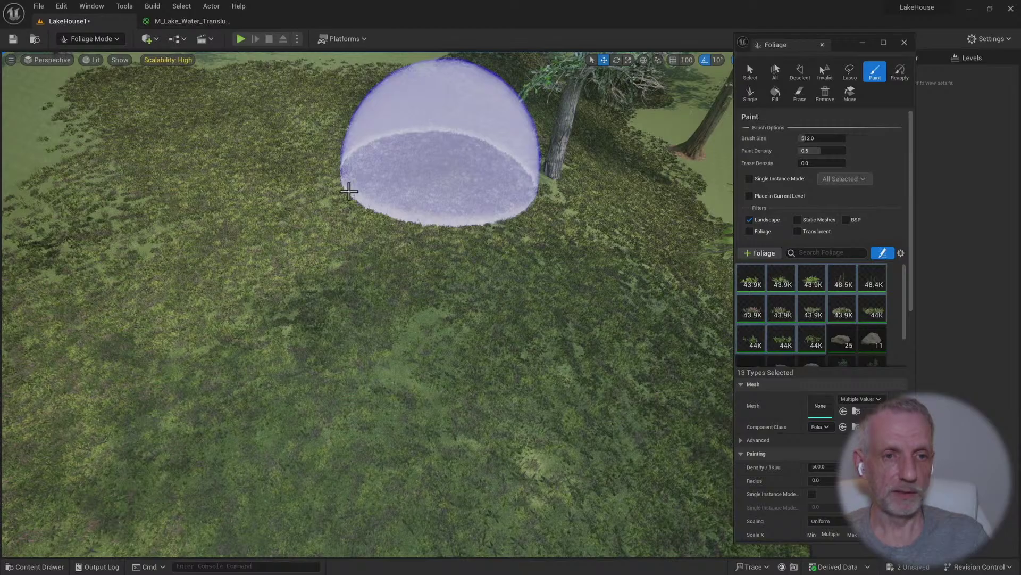
{"action": "mouse_move", "coordinate": [348, 187]}
{"action": "right_mouse_down"}
{"action": "mouse_move", "coordinate": [255, 128]}
{"action": "mouse_move", "coordinate": [234, 91]}
{"action": "mouse_move", "coordinate": [154, 72]}
{"action": "mouse_move", "coordinate": [165, 75]}
{"action": "right_mouse_up"}
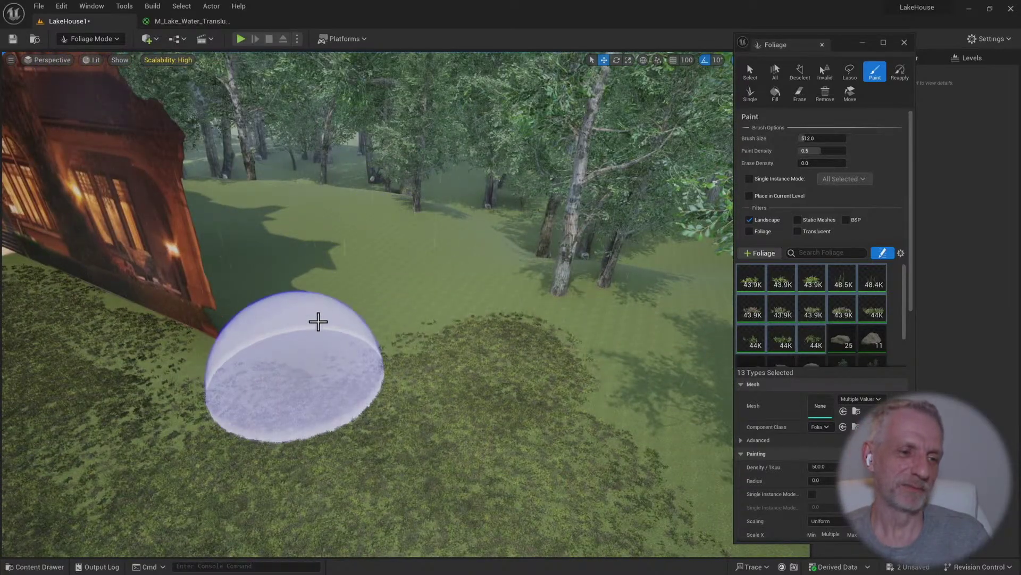
{"action": "mouse_move", "coordinate": [348, 330]}
{"action": "left_mouse_down"}
{"action": "mouse_move", "coordinate": [417, 312]}
{"action": "mouse_move", "coordinate": [312, 383]}
{"action": "mouse_move", "coordinate": [301, 376]}
{"action": "mouse_move", "coordinate": [408, 305]}
{"action": "mouse_move", "coordinate": [415, 321]}
{"action": "mouse_move", "coordinate": [463, 337]}
{"action": "mouse_move", "coordinate": [417, 319]}
{"action": "left_mouse_up"}
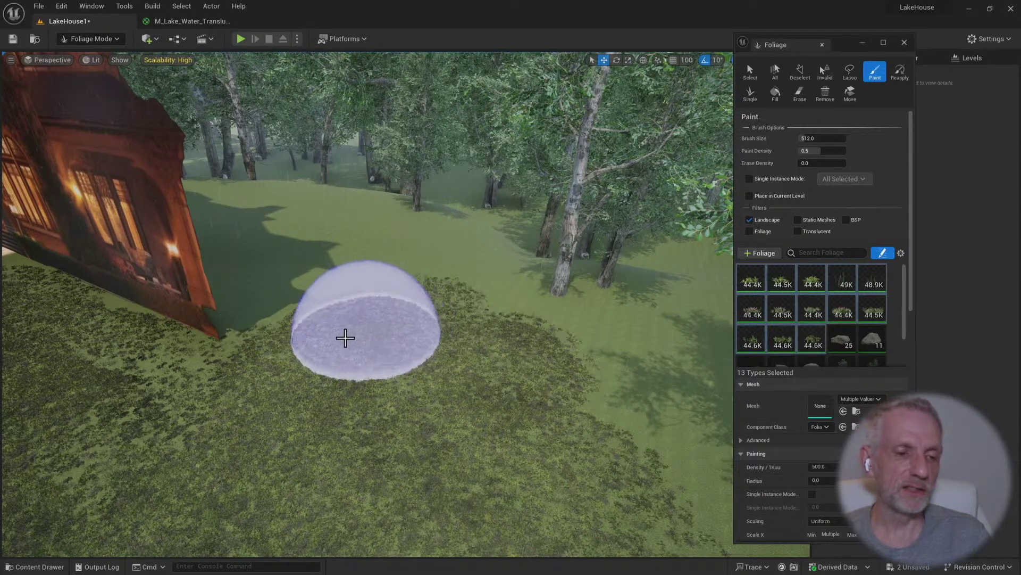
{"action": "mouse_move", "coordinate": [282, 295]}
{"action": "left_mouse_down"}
{"action": "mouse_move", "coordinate": [287, 277]}
{"action": "mouse_move", "coordinate": [378, 276]}
{"action": "mouse_move", "coordinate": [494, 298]}
{"action": "mouse_move", "coordinate": [433, 262]}
{"action": "mouse_move", "coordinate": [479, 299]}
{"action": "left_mouse_up"}
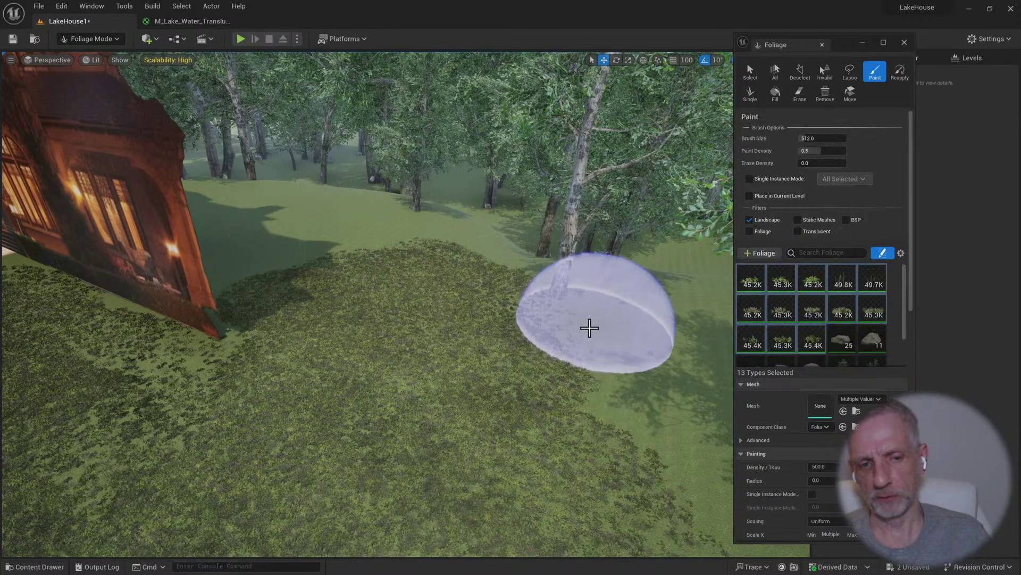
{"action": "mouse_move", "coordinate": [650, 432]}
{"action": "left_mouse_down"}
{"action": "mouse_move", "coordinate": [661, 438]}
{"action": "mouse_move", "coordinate": [657, 381]}
{"action": "mouse_move", "coordinate": [649, 383]}
{"action": "left_mouse_up"}
Paint grass over the bare strip on the slope beside the woods and the thin ground near the lakeside fence
{"action": "right_click_drag", "start_coordinate": [685, 383], "coordinate": [561, 371]}
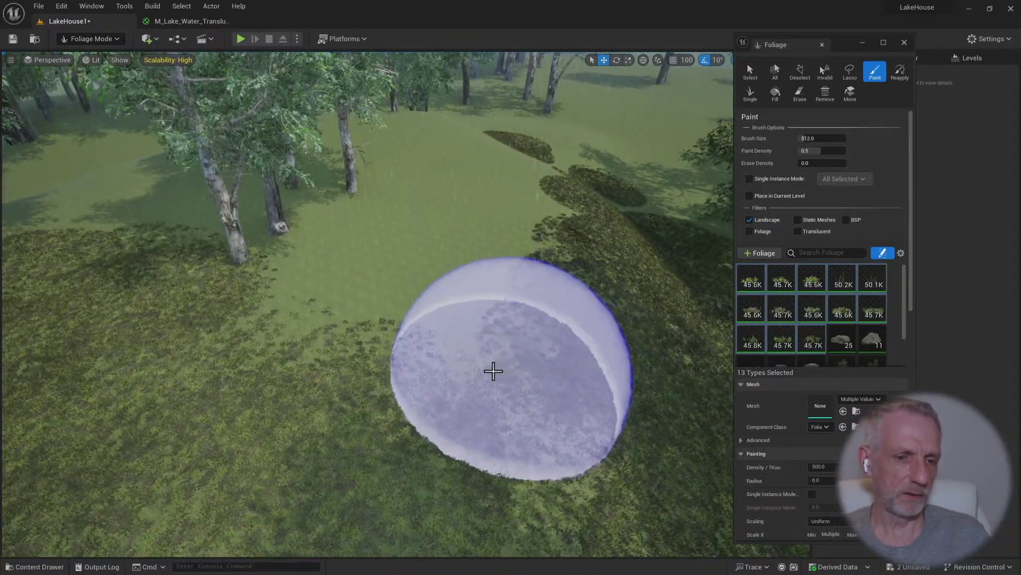
{"action": "mouse_move", "coordinate": [481, 316]}
{"action": "left_mouse_down"}
{"action": "mouse_move", "coordinate": [298, 309]}
{"action": "mouse_move", "coordinate": [319, 274]}
{"action": "mouse_move", "coordinate": [413, 215]}
{"action": "mouse_move", "coordinate": [447, 155]}
{"action": "left_mouse_up"}
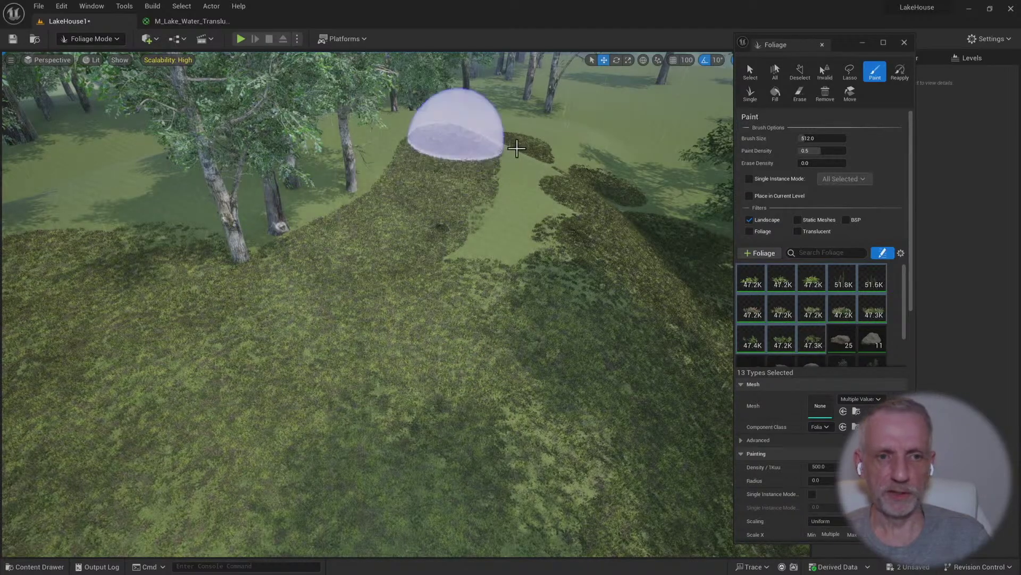
{"action": "mouse_move", "coordinate": [508, 227]}
{"action": "left_mouse_down"}
{"action": "mouse_move", "coordinate": [495, 250]}
{"action": "mouse_move", "coordinate": [526, 213]}
{"action": "left_mouse_up"}
{"action": "key", "text": "w"}
{"action": "mouse_move", "coordinate": [488, 257]}
{"action": "right_mouse_down"}
{"action": "mouse_move", "coordinate": [665, 276]}
{"action": "mouse_move", "coordinate": [454, 296]}
{"action": "right_mouse_up"}
{"action": "mouse_move", "coordinate": [430, 407]}
{"action": "left_mouse_down"}
{"action": "mouse_move", "coordinate": [422, 417]}
{"action": "mouse_move", "coordinate": [524, 319]}
{"action": "mouse_move", "coordinate": [547, 241]}
{"action": "mouse_move", "coordinate": [461, 201]}
{"action": "mouse_move", "coordinate": [349, 240]}
{"action": "mouse_move", "coordinate": [351, 150]}
{"action": "mouse_move", "coordinate": [315, 128]}
{"action": "mouse_move", "coordinate": [232, 119]}
{"action": "mouse_move", "coordinate": [434, 199]}
{"action": "left_mouse_up"}
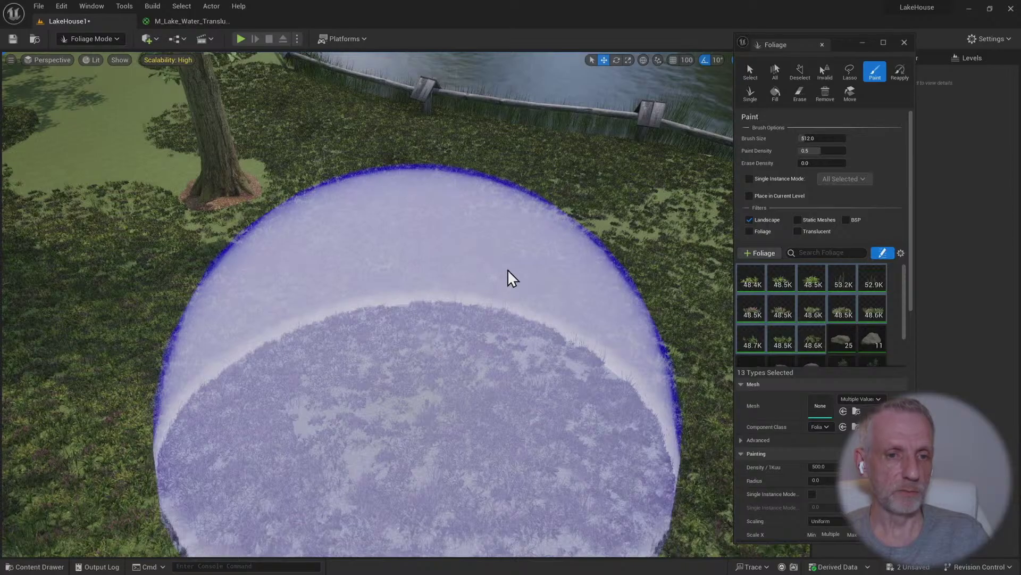
Paint grass over the thin patches near the lakeside fence and the bare ground between the slope tree and the fence
{"action": "mouse_move", "coordinate": [418, 372]}
{"action": "right_mouse_down"}
{"action": "mouse_move", "coordinate": [418, 330]}
{"action": "mouse_move", "coordinate": [417, 405]}
{"action": "mouse_move", "coordinate": [417, 383]}
{"action": "right_mouse_up"}
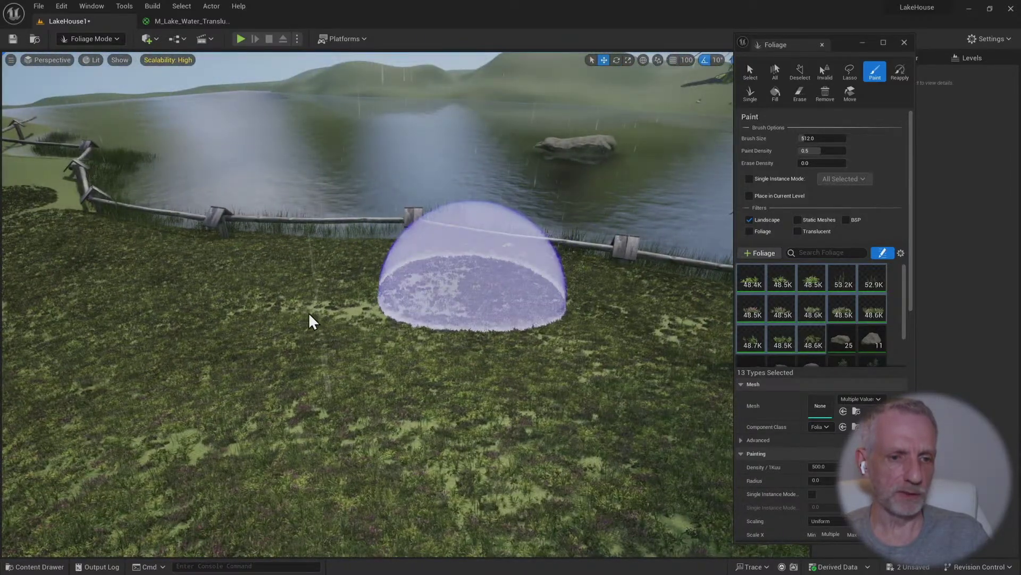
{"action": "mouse_move", "coordinate": [298, 324]}
{"action": "left_mouse_down"}
{"action": "mouse_move", "coordinate": [433, 292]}
{"action": "mouse_move", "coordinate": [445, 304]}
{"action": "mouse_move", "coordinate": [294, 328]}
{"action": "left_mouse_up"}
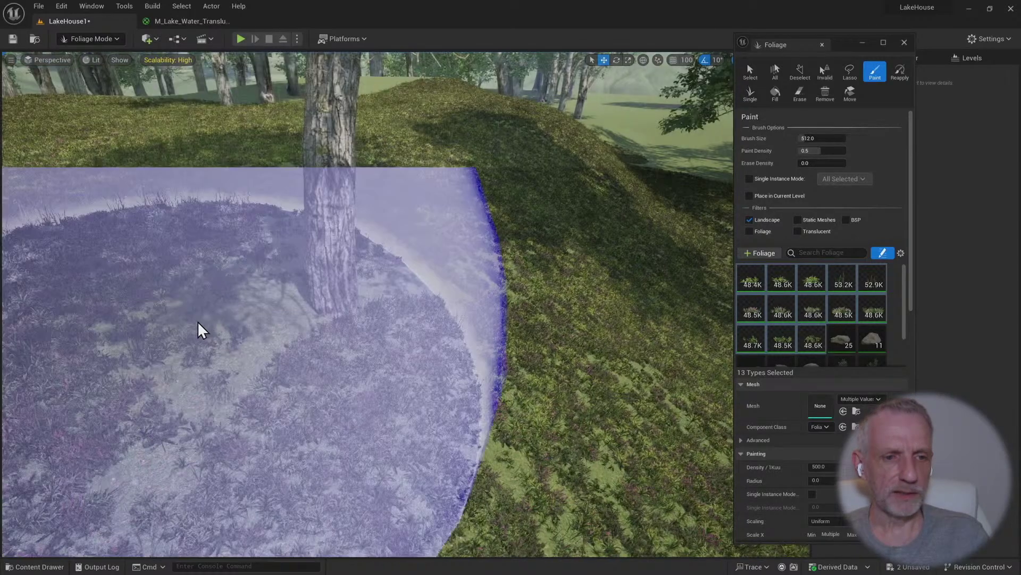
{"action": "right_click_drag", "start_coordinate": [198, 330], "coordinate": [294, 317]}
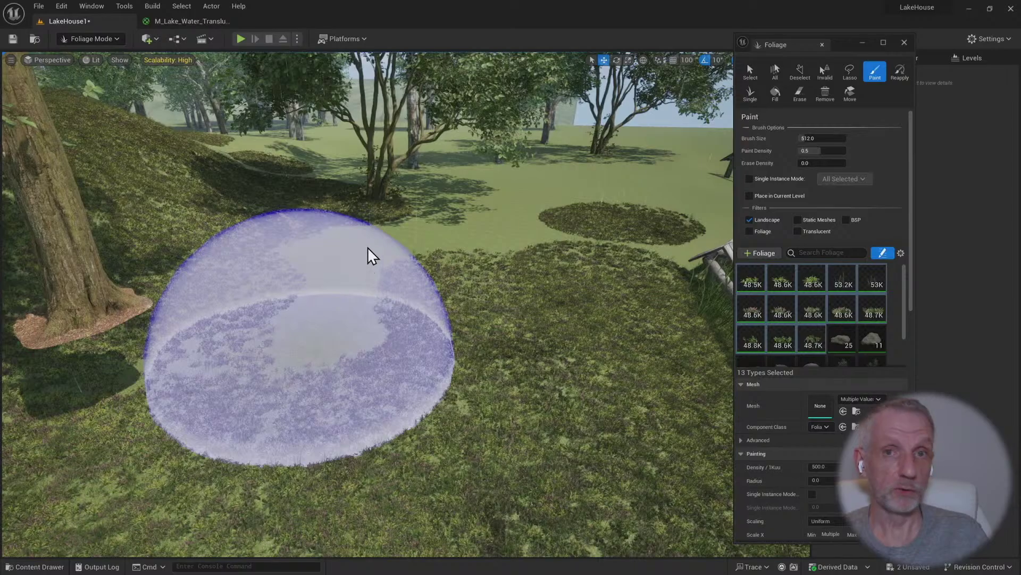
{"action": "mouse_move", "coordinate": [369, 241]}
{"action": "left_mouse_down"}
{"action": "mouse_move", "coordinate": [373, 223]}
{"action": "mouse_move", "coordinate": [317, 347]}
{"action": "mouse_move", "coordinate": [318, 263]}
{"action": "mouse_move", "coordinate": [585, 223]}
{"action": "mouse_move", "coordinate": [668, 243]}
{"action": "left_mouse_up"}
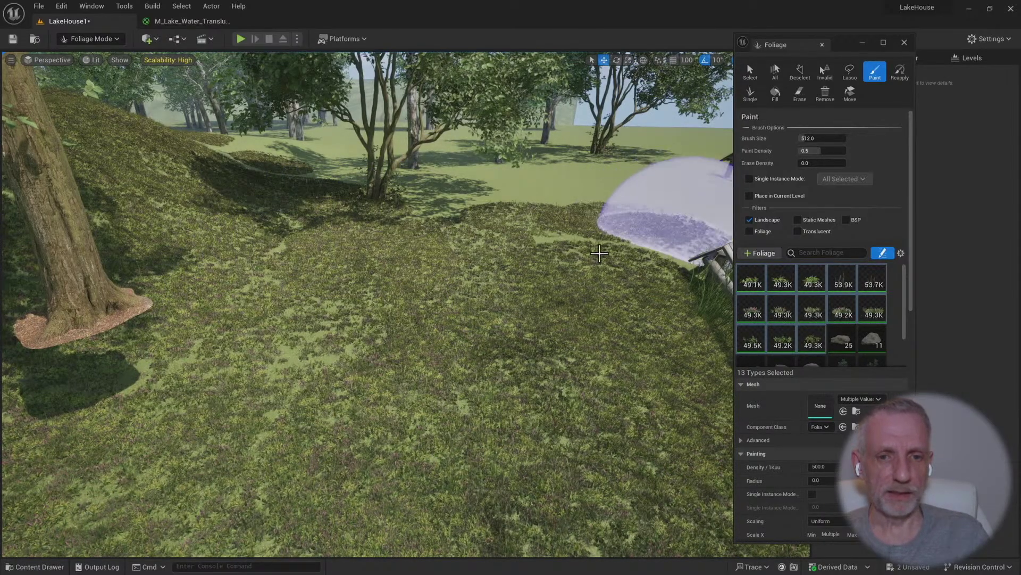
{"action": "left_click_drag", "start_coordinate": [599, 254], "coordinate": [537, 237]}
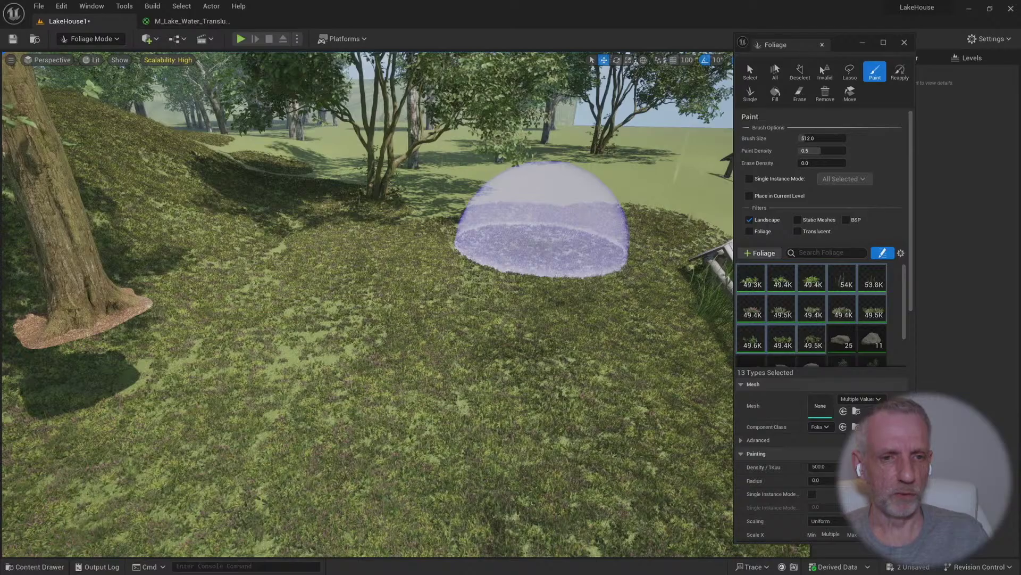
Extend the painted grass along the lakeside fence over the bare ground up to the far group of trees
{"action": "key", "text": "w"}
{"action": "mouse_move", "coordinate": [542, 246]}
{"action": "right_mouse_down"}
{"action": "mouse_move", "coordinate": [660, 218]}
{"action": "mouse_move", "coordinate": [628, 258]}
{"action": "mouse_move", "coordinate": [679, 271]}
{"action": "right_mouse_up"}
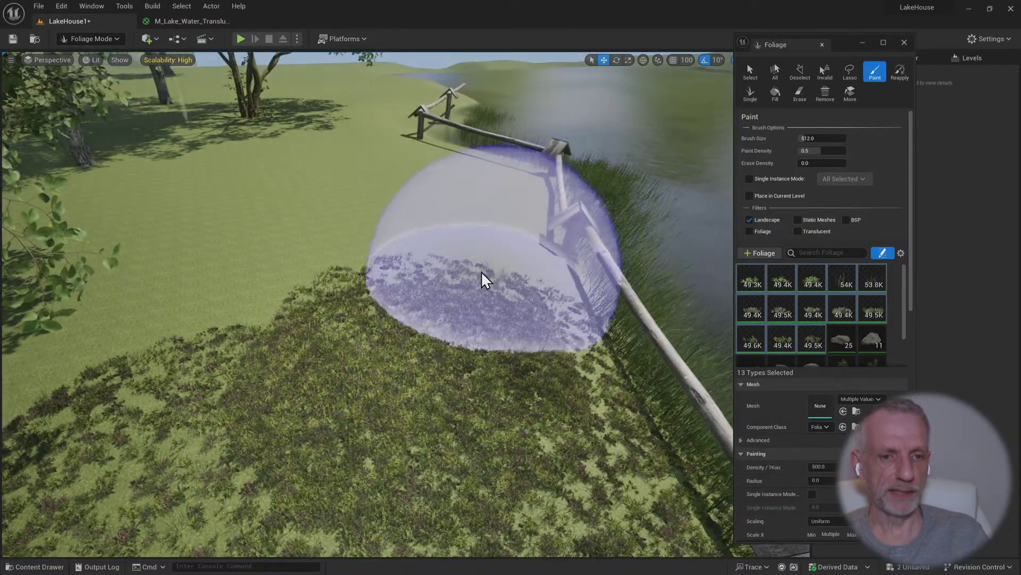
{"action": "mouse_move", "coordinate": [468, 202]}
{"action": "left_mouse_down"}
{"action": "mouse_move", "coordinate": [465, 176]}
{"action": "mouse_move", "coordinate": [433, 151]}
{"action": "mouse_move", "coordinate": [388, 144]}
{"action": "mouse_move", "coordinate": [281, 188]}
{"action": "mouse_move", "coordinate": [251, 137]}
{"action": "mouse_move", "coordinate": [285, 108]}
{"action": "mouse_move", "coordinate": [343, 100]}
{"action": "left_mouse_up"}
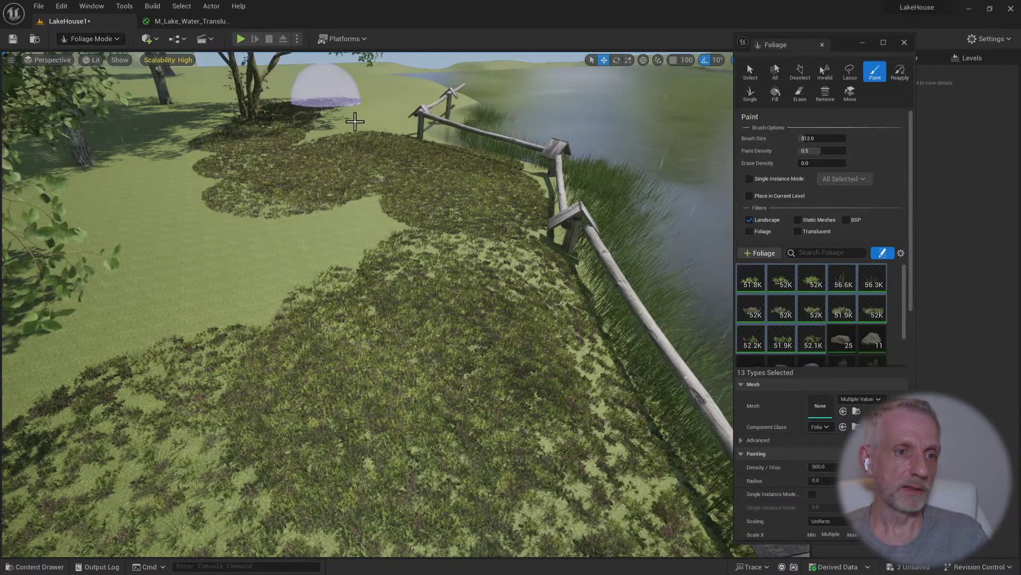
{"action": "left_click_drag", "start_coordinate": [329, 145], "coordinate": [359, 135]}
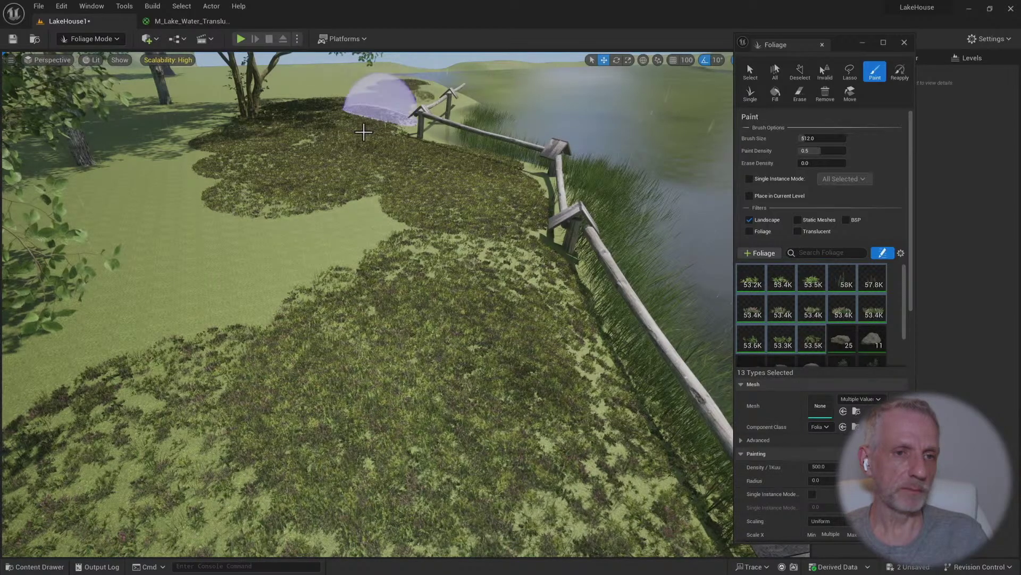
{"action": "mouse_move", "coordinate": [364, 132]}
{"action": "left_mouse_down"}
{"action": "mouse_move", "coordinate": [343, 157]}
{"action": "mouse_move", "coordinate": [341, 267]}
{"action": "mouse_move", "coordinate": [91, 365]}
{"action": "mouse_move", "coordinate": [50, 368]}
{"action": "mouse_move", "coordinate": [84, 284]}
{"action": "mouse_move", "coordinate": [46, 218]}
{"action": "mouse_move", "coordinate": [216, 200]}
{"action": "mouse_move", "coordinate": [129, 219]}
{"action": "mouse_move", "coordinate": [85, 212]}
{"action": "mouse_move", "coordinate": [191, 127]}
{"action": "mouse_move", "coordinate": [196, 110]}
{"action": "mouse_move", "coordinate": [114, 217]}
{"action": "mouse_move", "coordinate": [282, 256]}
{"action": "left_mouse_up"}
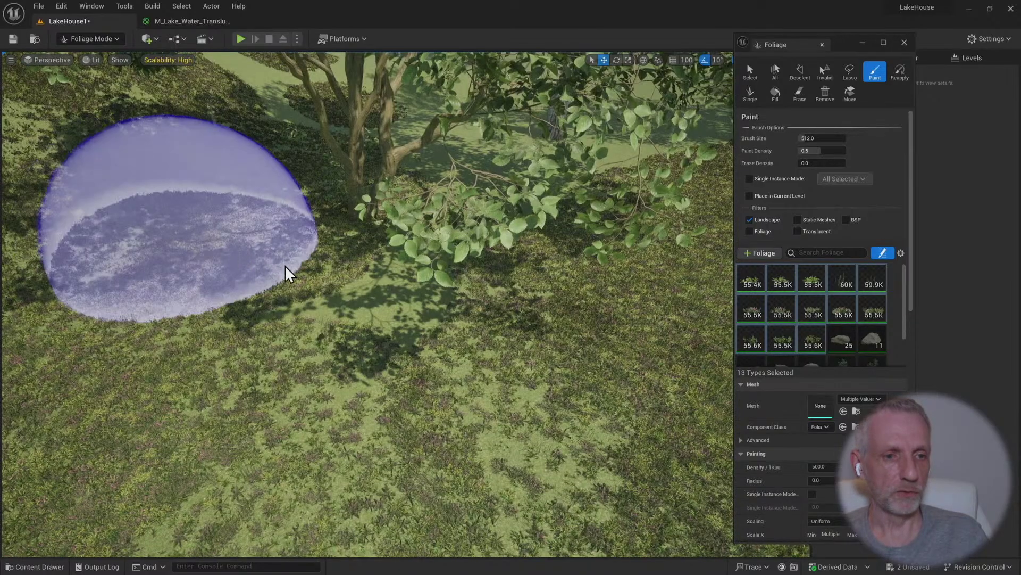
Fill the ground beneath the leafy trees with grass and extend it past the leaning trunk towards the woods
{"action": "mouse_move", "coordinate": [285, 265]}
{"action": "right_mouse_down"}
{"action": "mouse_move", "coordinate": [309, 266]}
{"action": "mouse_move", "coordinate": [255, 266]}
{"action": "right_mouse_up"}
{"action": "right_click_drag", "start_coordinate": [308, 295], "coordinate": [266, 293]}
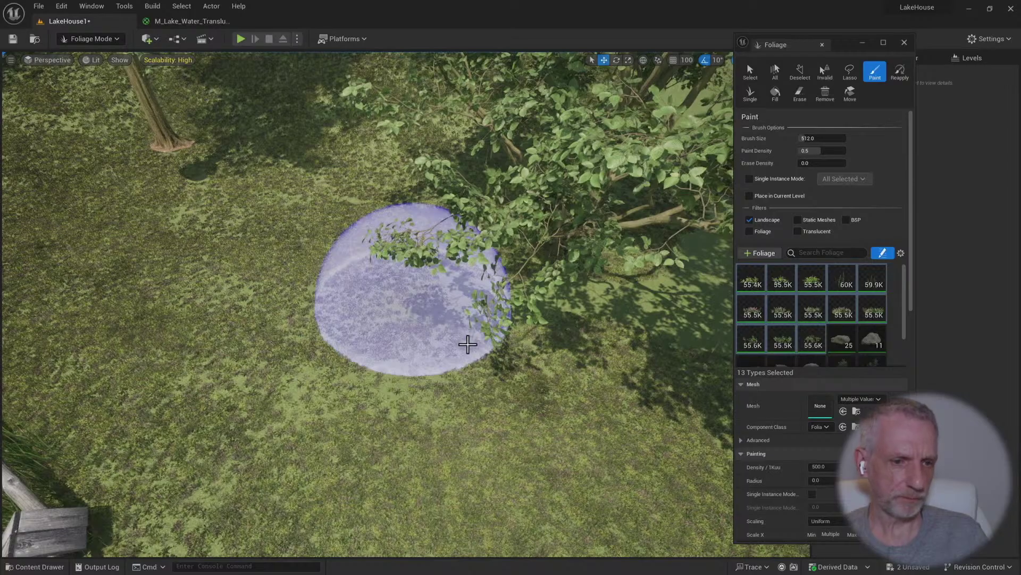
{"action": "left_click", "coordinate": [468, 344]}
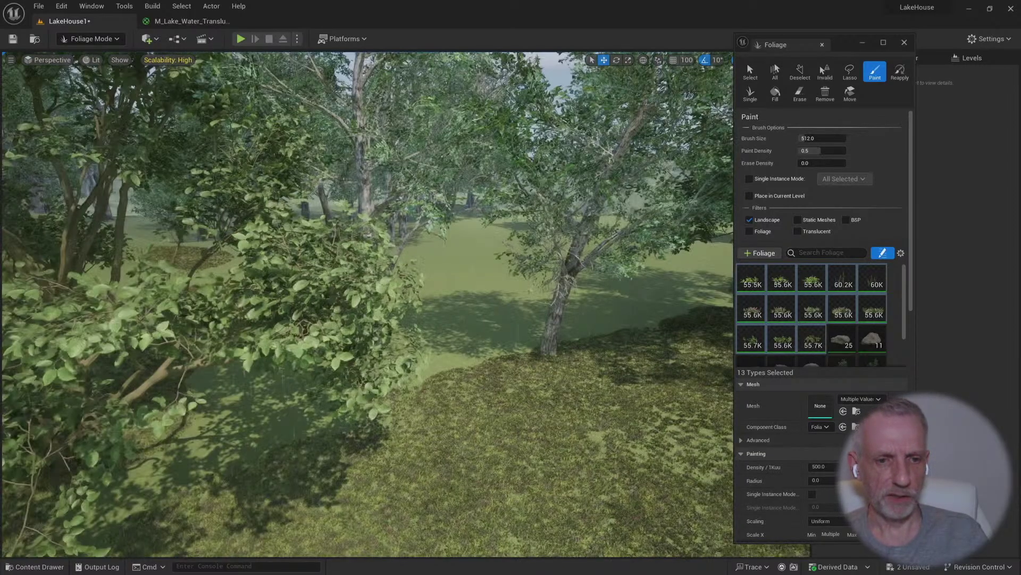
{"action": "right_click_drag", "start_coordinate": [539, 308], "coordinate": [480, 311]}
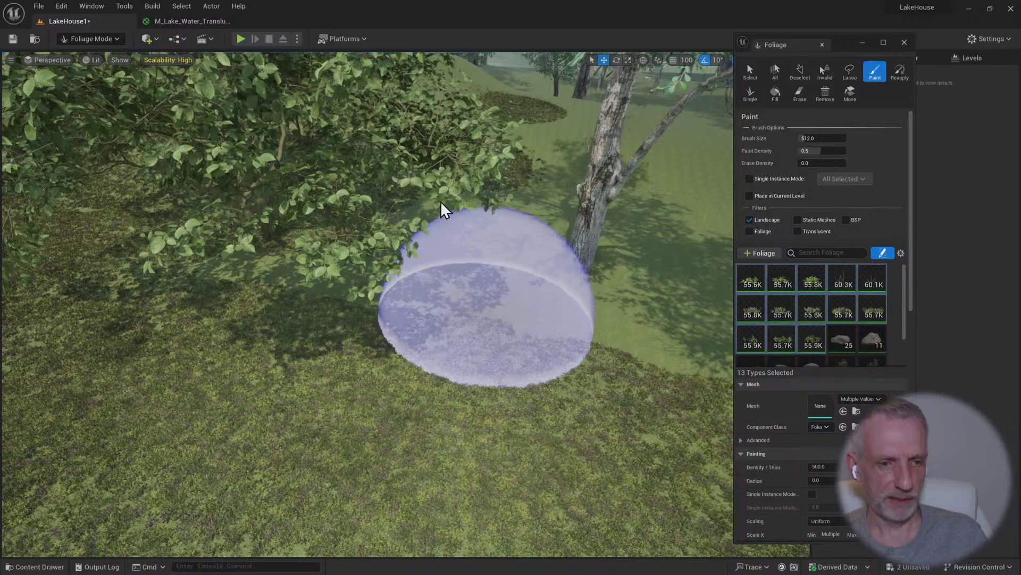
{"action": "left_click_drag", "start_coordinate": [441, 201], "coordinate": [437, 190]}
{"action": "mouse_move", "coordinate": [389, 264]}
{"action": "left_mouse_down"}
{"action": "mouse_move", "coordinate": [290, 303]}
{"action": "mouse_move", "coordinate": [360, 338]}
{"action": "mouse_move", "coordinate": [605, 365]}
{"action": "mouse_move", "coordinate": [708, 305]}
{"action": "mouse_move", "coordinate": [634, 330]}
{"action": "mouse_move", "coordinate": [532, 303]}
{"action": "mouse_move", "coordinate": [473, 243]}
{"action": "mouse_move", "coordinate": [470, 213]}
{"action": "mouse_move", "coordinate": [500, 143]}
{"action": "mouse_move", "coordinate": [569, 98]}
{"action": "left_mouse_up"}
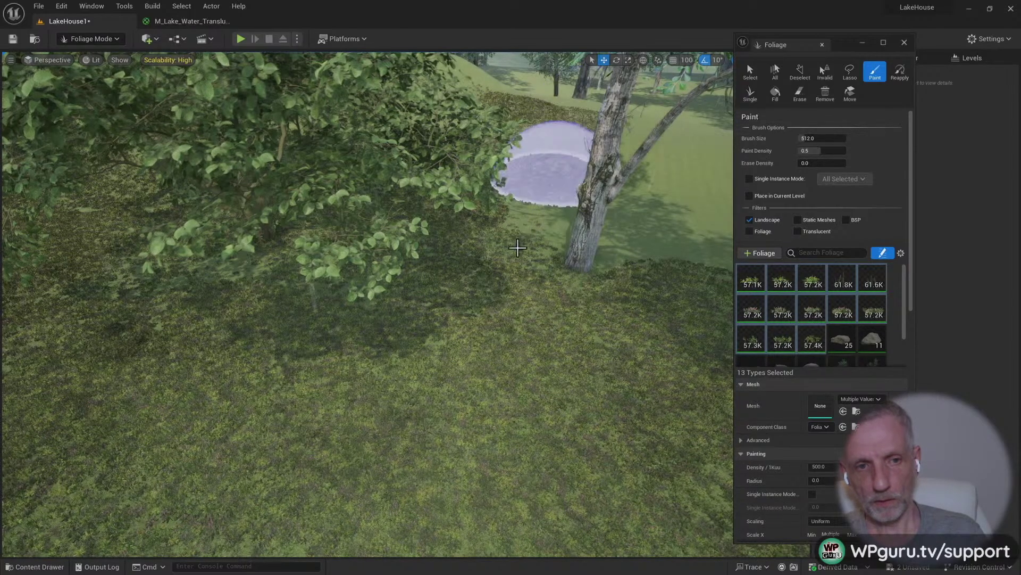
{"action": "left_click_drag", "start_coordinate": [517, 247], "coordinate": [526, 229]}
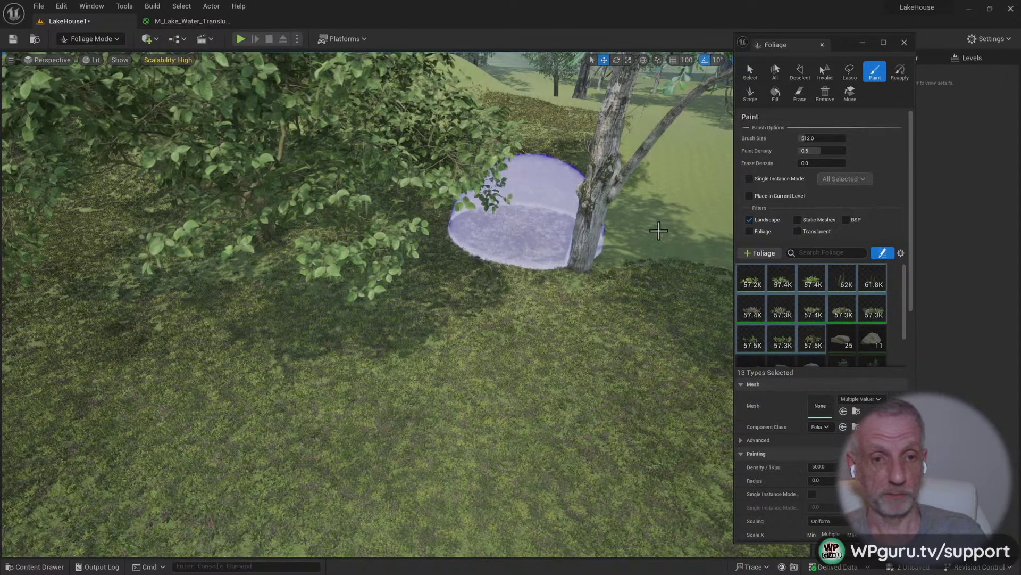
Paint grass along the last fence section by the shore and over the open ground beyond the leafy trees
{"action": "mouse_move", "coordinate": [565, 279]}
{"action": "right_mouse_down"}
{"action": "mouse_move", "coordinate": [660, 240]}
{"action": "mouse_move", "coordinate": [708, 258]}
{"action": "mouse_move", "coordinate": [623, 274]}
{"action": "mouse_move", "coordinate": [686, 282]}
{"action": "mouse_move", "coordinate": [574, 275]}
{"action": "right_mouse_up"}
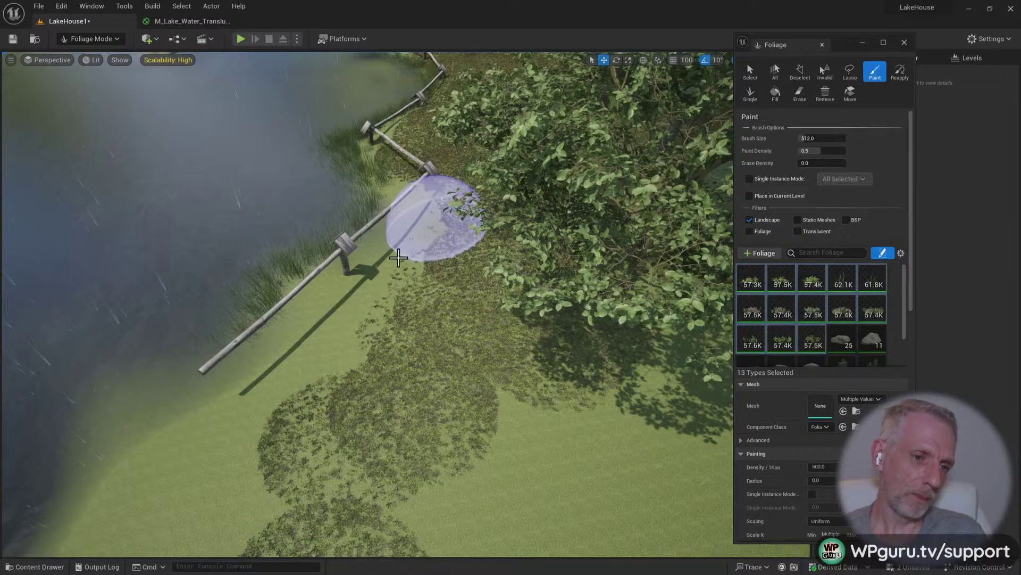
{"action": "left_click_drag", "start_coordinate": [398, 258], "coordinate": [410, 176]}
{"action": "mouse_move", "coordinate": [403, 264]}
{"action": "left_mouse_down"}
{"action": "mouse_move", "coordinate": [335, 337]}
{"action": "mouse_move", "coordinate": [312, 282]}
{"action": "mouse_move", "coordinate": [296, 358]}
{"action": "mouse_move", "coordinate": [273, 365]}
{"action": "mouse_move", "coordinate": [263, 405]}
{"action": "mouse_move", "coordinate": [269, 463]}
{"action": "left_mouse_up"}
{"action": "mouse_move", "coordinate": [580, 419]}
{"action": "left_mouse_down"}
{"action": "mouse_move", "coordinate": [518, 479]}
{"action": "mouse_move", "coordinate": [586, 497]}
{"action": "mouse_move", "coordinate": [670, 465]}
{"action": "mouse_move", "coordinate": [642, 431]}
{"action": "left_mouse_up"}
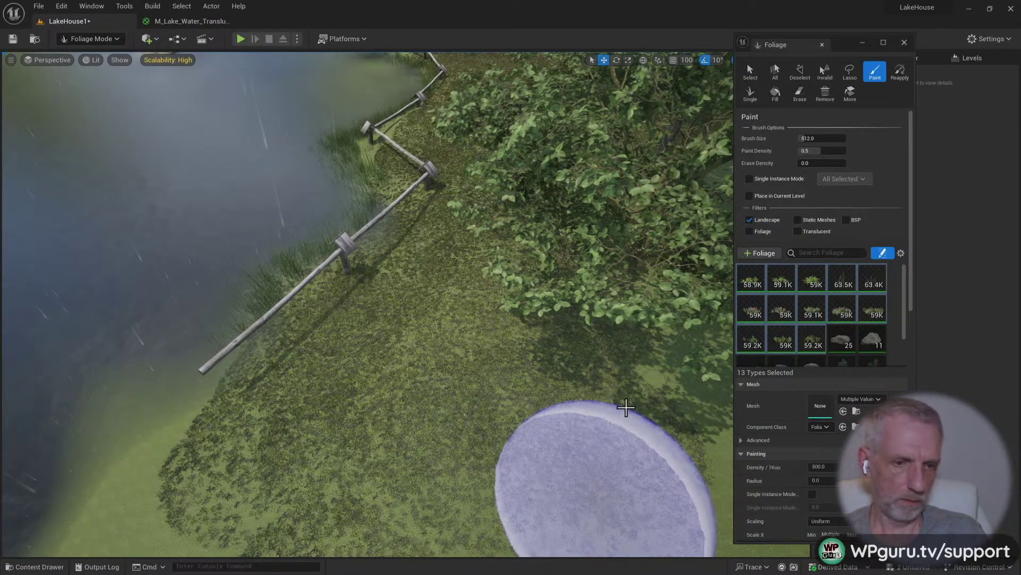
Check the grass from the saved viewpoint across the lake and move the floating Foliage panel aside to uncover more of the scene
{"action": "key", "text": "1"}
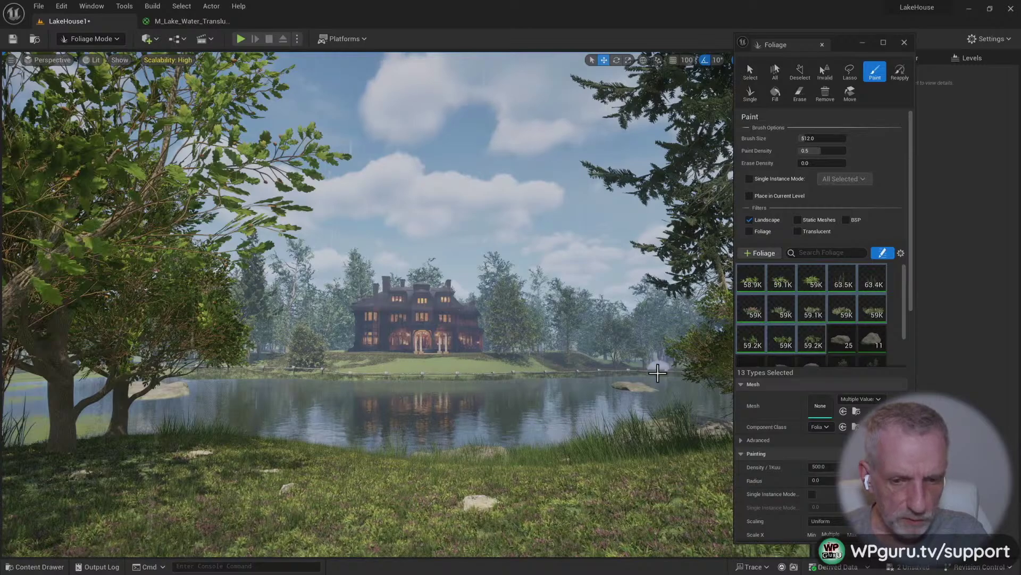
{"action": "key", "text": "w"}
{"action": "right_click_drag", "start_coordinate": [677, 370], "coordinate": [674, 391]}
{"action": "key", "text": "1"}
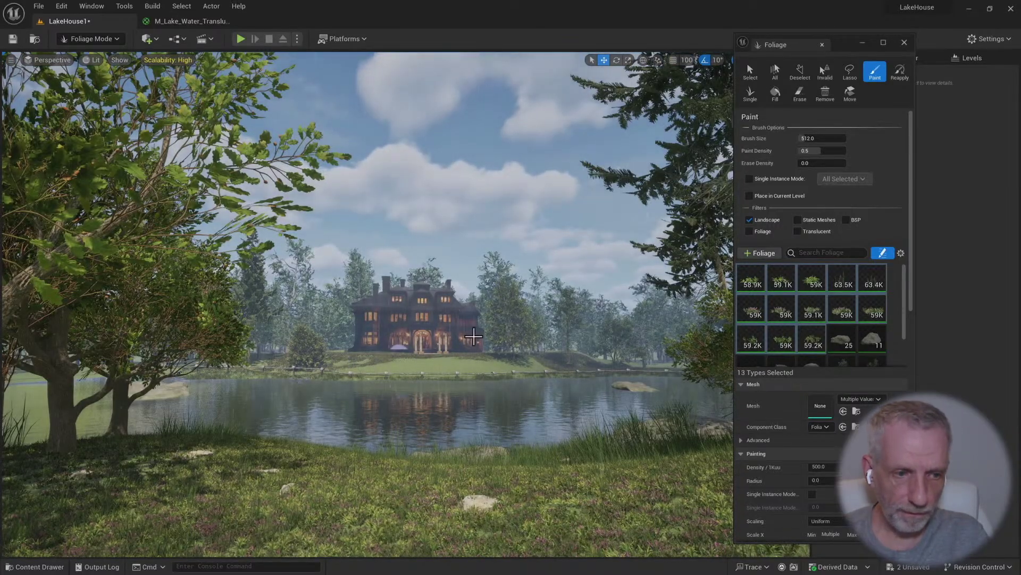
{"action": "left_click_drag", "start_coordinate": [849, 44], "coordinate": [927, 49]}
Paint grass along both sides of the fence from its open end around the small inlet on the mansion's other side
{"action": "mouse_move", "coordinate": [89, 395]}
{"action": "right_mouse_down"}
{"action": "mouse_move", "coordinate": [18, 417]}
{"action": "mouse_move", "coordinate": [27, 396]}
{"action": "right_mouse_up"}
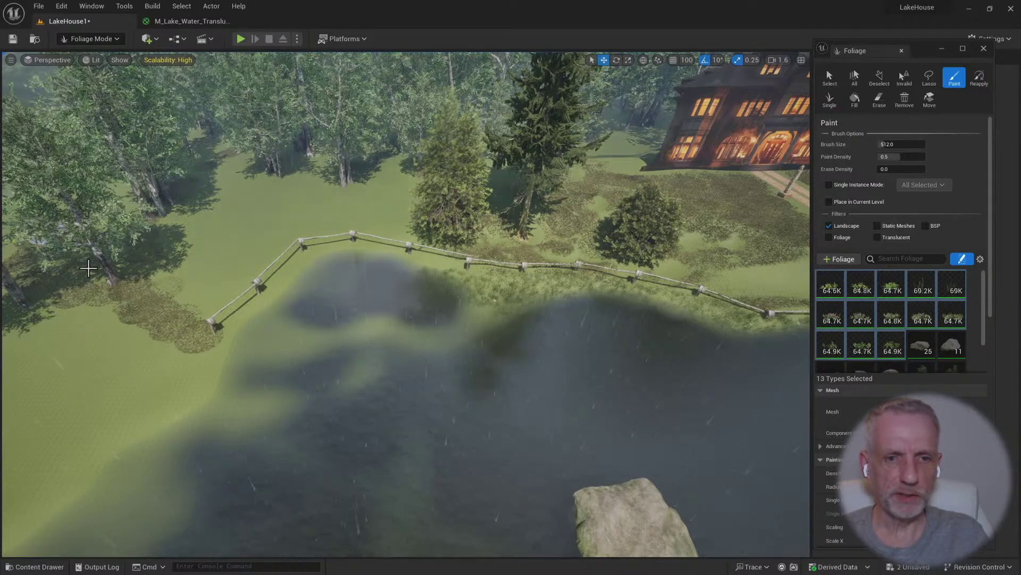
{"action": "right_click_drag", "start_coordinate": [176, 288], "coordinate": [177, 244]}
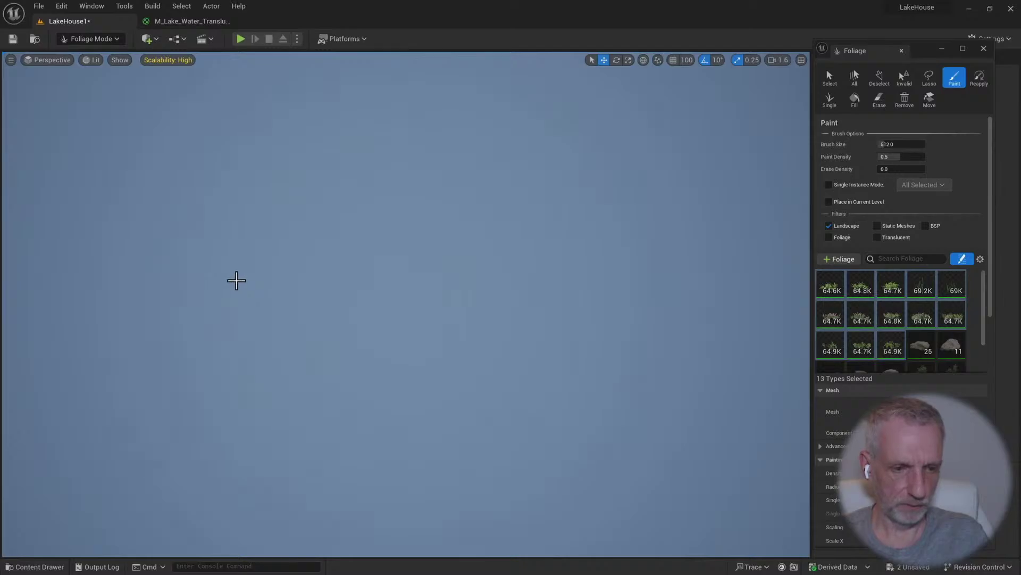
{"action": "mouse_move", "coordinate": [177, 245]}
{"action": "right_mouse_down"}
{"action": "mouse_move", "coordinate": [180, 325]}
{"action": "mouse_move", "coordinate": [149, 314]}
{"action": "mouse_move", "coordinate": [160, 325]}
{"action": "mouse_move", "coordinate": [338, 376]}
{"action": "right_mouse_up"}
{"action": "scroll", "coordinate": [178, 274], "scroll_direction": "up", "scroll_amount": 2}
{"action": "scroll", "coordinate": [178, 274], "scroll_direction": "down", "scroll_amount": 1}
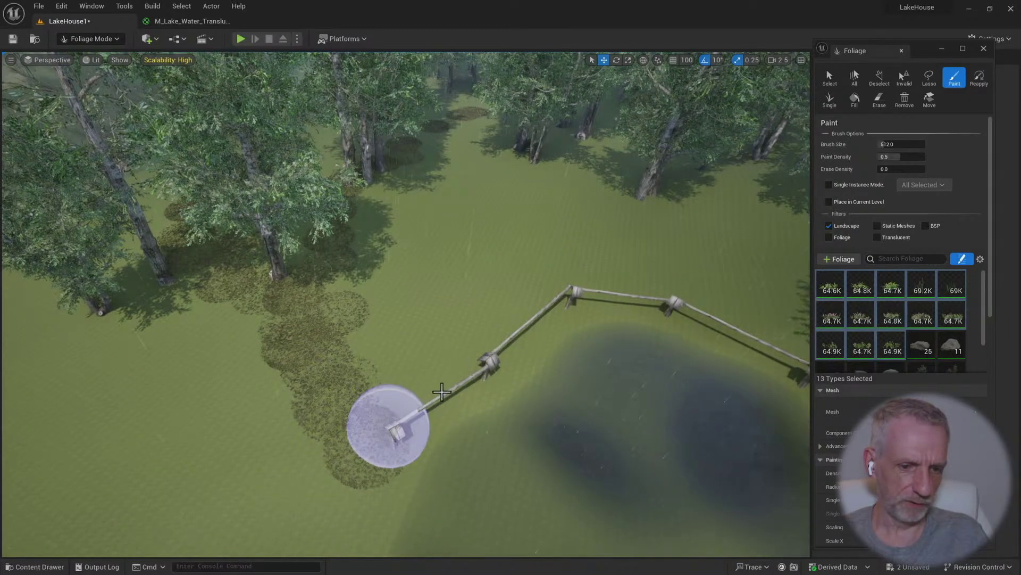
{"action": "mouse_move", "coordinate": [457, 385]}
{"action": "left_mouse_down"}
{"action": "mouse_move", "coordinate": [422, 412]}
{"action": "mouse_move", "coordinate": [431, 417]}
{"action": "left_mouse_up"}
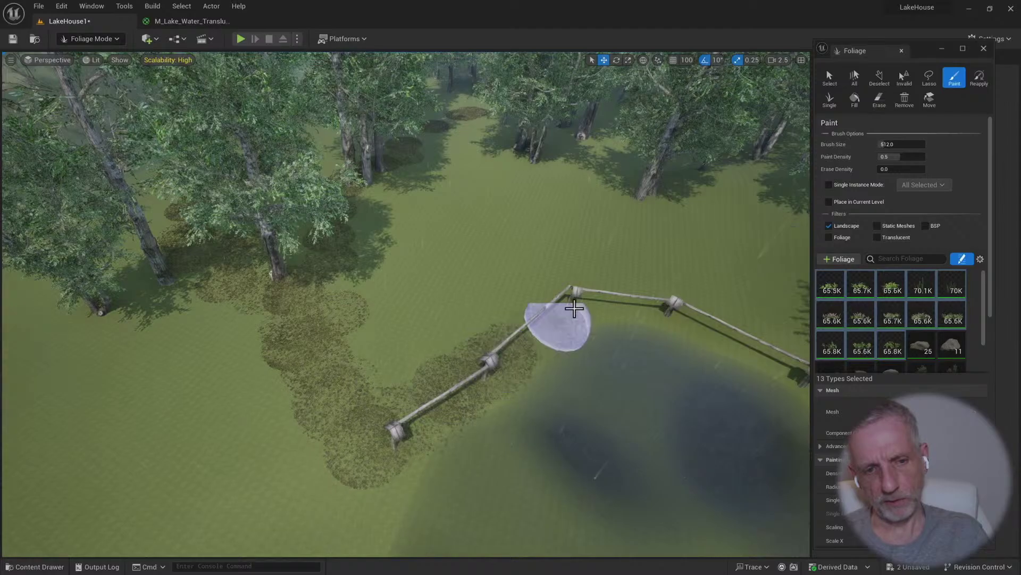
{"action": "mouse_move", "coordinate": [600, 291]}
{"action": "left_mouse_down"}
{"action": "mouse_move", "coordinate": [563, 295]}
{"action": "mouse_move", "coordinate": [645, 285]}
{"action": "mouse_move", "coordinate": [741, 326]}
{"action": "mouse_move", "coordinate": [547, 282]}
{"action": "left_mouse_up"}
Fill the ground between the fence end and the nearest trees with grass and extend it into the gap in the woods
{"action": "mouse_move", "coordinate": [457, 324]}
{"action": "left_mouse_down"}
{"action": "mouse_move", "coordinate": [479, 304]}
{"action": "mouse_move", "coordinate": [388, 310]}
{"action": "mouse_move", "coordinate": [372, 360]}
{"action": "mouse_move", "coordinate": [337, 347]}
{"action": "mouse_move", "coordinate": [342, 290]}
{"action": "mouse_move", "coordinate": [377, 282]}
{"action": "left_mouse_up"}
{"action": "mouse_move", "coordinate": [368, 204]}
{"action": "left_mouse_down"}
{"action": "mouse_move", "coordinate": [365, 219]}
{"action": "mouse_move", "coordinate": [431, 149]}
{"action": "mouse_move", "coordinate": [438, 125]}
{"action": "mouse_move", "coordinate": [411, 178]}
{"action": "mouse_move", "coordinate": [458, 127]}
{"action": "left_mouse_up"}
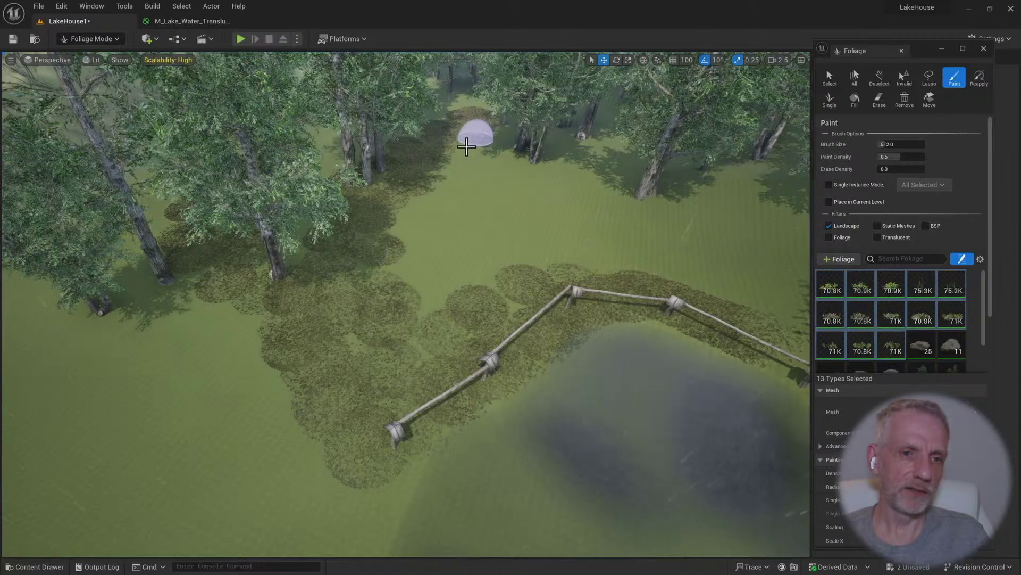
{"action": "left_click_drag", "start_coordinate": [453, 173], "coordinate": [459, 163]}
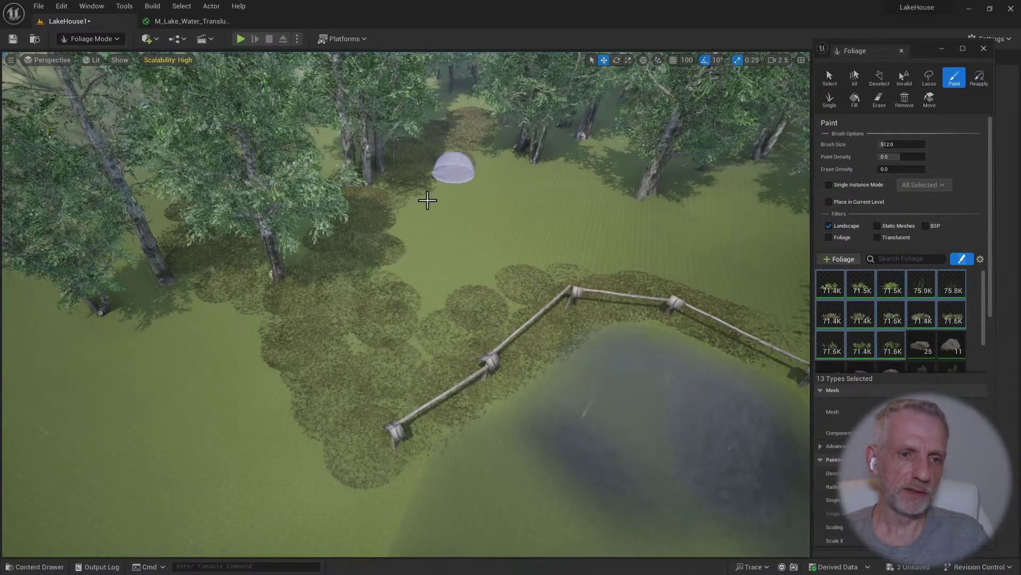
{"action": "mouse_move", "coordinate": [412, 213]}
{"action": "left_mouse_down"}
{"action": "mouse_move", "coordinate": [405, 239]}
{"action": "mouse_move", "coordinate": [424, 301]}
{"action": "mouse_move", "coordinate": [405, 367]}
{"action": "mouse_move", "coordinate": [360, 358]}
{"action": "mouse_move", "coordinate": [355, 331]}
{"action": "left_mouse_up"}
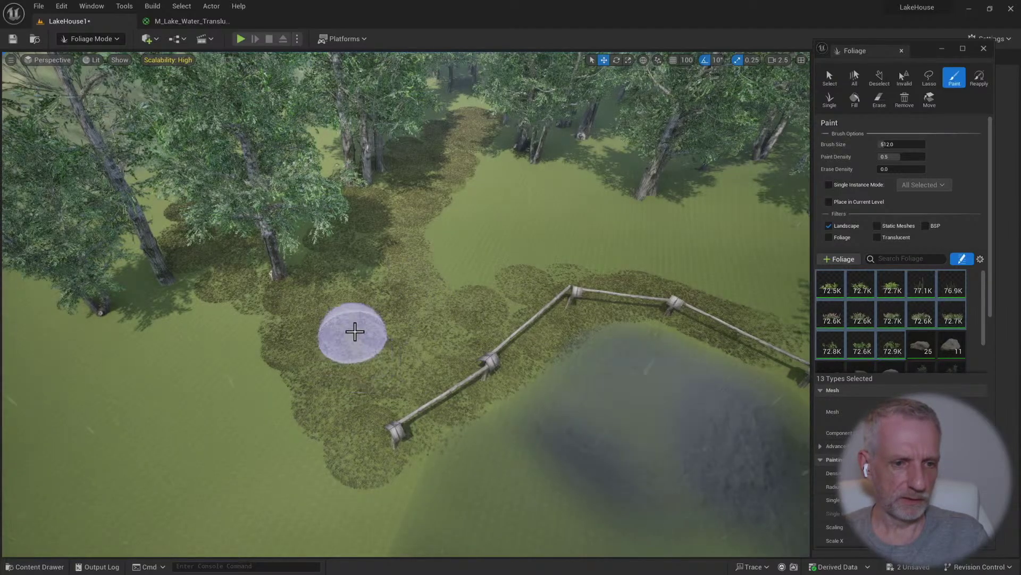
Paint grass over the remaining bare clearing between the inlet fence and the tree line
{"action": "mouse_move", "coordinate": [428, 348]}
{"action": "left_mouse_down"}
{"action": "mouse_move", "coordinate": [597, 265]}
{"action": "mouse_move", "coordinate": [668, 270]}
{"action": "mouse_move", "coordinate": [612, 222]}
{"action": "mouse_move", "coordinate": [610, 175]}
{"action": "mouse_move", "coordinate": [558, 149]}
{"action": "mouse_move", "coordinate": [579, 161]}
{"action": "left_mouse_up"}
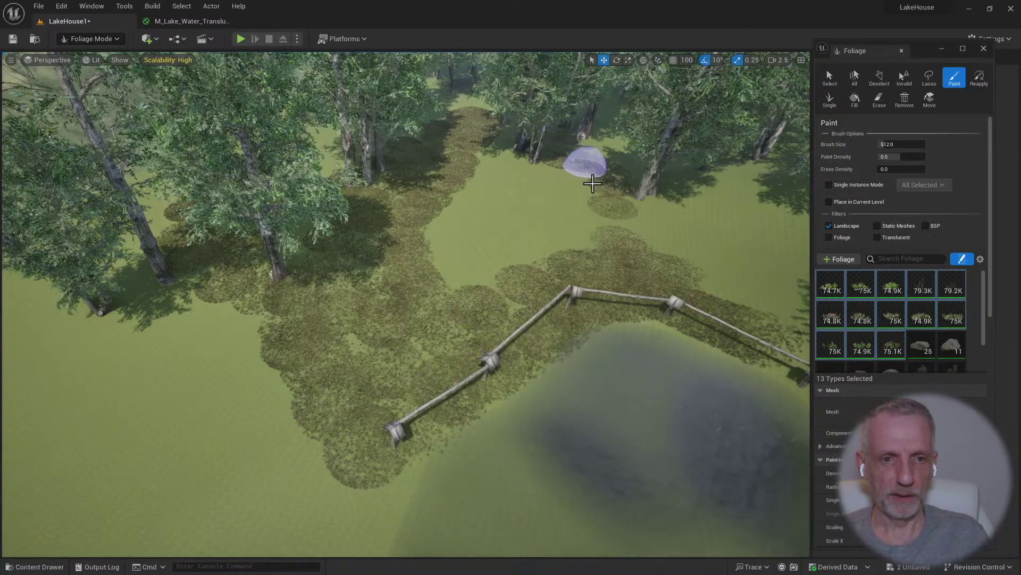
{"action": "mouse_move", "coordinate": [587, 235]}
{"action": "left_mouse_down"}
{"action": "mouse_move", "coordinate": [584, 192]}
{"action": "mouse_move", "coordinate": [499, 141]}
{"action": "mouse_move", "coordinate": [543, 175]}
{"action": "mouse_move", "coordinate": [467, 168]}
{"action": "mouse_move", "coordinate": [571, 201]}
{"action": "mouse_move", "coordinate": [462, 193]}
{"action": "mouse_move", "coordinate": [553, 216]}
{"action": "mouse_move", "coordinate": [486, 297]}
{"action": "mouse_move", "coordinate": [485, 324]}
{"action": "mouse_move", "coordinate": [540, 255]}
{"action": "left_mouse_up"}
{"action": "mouse_move", "coordinate": [509, 285]}
{"action": "left_mouse_down"}
{"action": "mouse_move", "coordinate": [472, 301]}
{"action": "mouse_move", "coordinate": [492, 277]}
{"action": "left_mouse_up"}
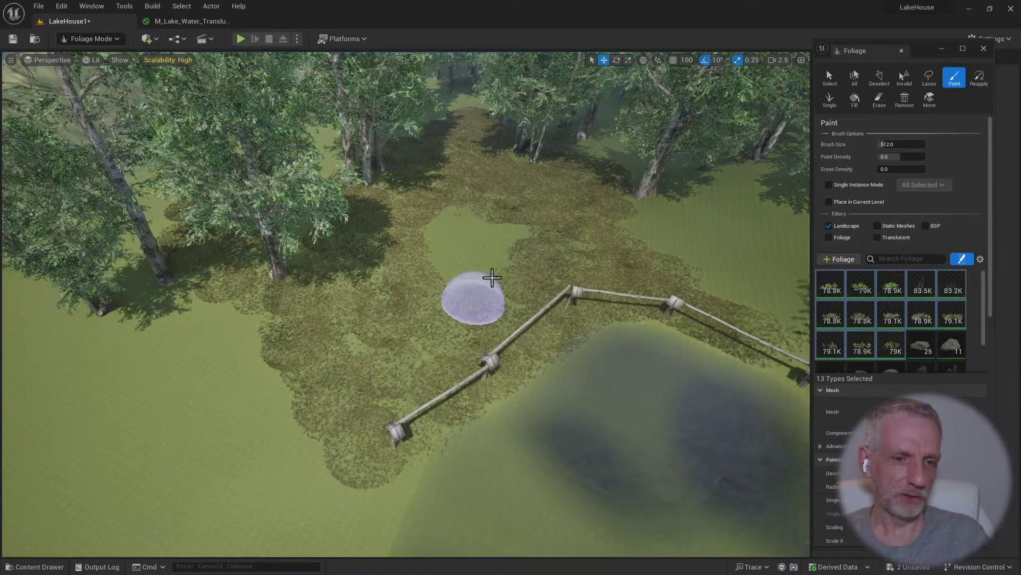
{"action": "mouse_move", "coordinate": [531, 220]}
{"action": "left_mouse_down"}
{"action": "mouse_move", "coordinate": [455, 217]}
{"action": "mouse_move", "coordinate": [447, 247]}
{"action": "mouse_move", "coordinate": [463, 277]}
{"action": "mouse_move", "coordinate": [447, 251]}
{"action": "mouse_move", "coordinate": [523, 235]}
{"action": "mouse_move", "coordinate": [492, 235]}
{"action": "left_mouse_up"}
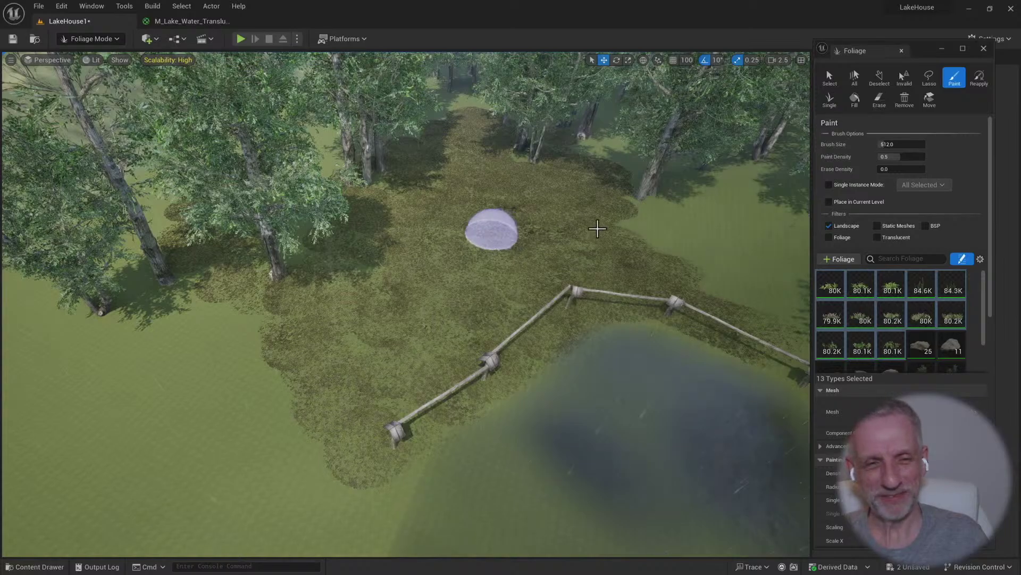
{"action": "mouse_move", "coordinate": [598, 229]}
{"action": "left_mouse_down"}
{"action": "mouse_move", "coordinate": [465, 276]}
{"action": "mouse_move", "coordinate": [330, 267]}
{"action": "mouse_move", "coordinate": [366, 275]}
{"action": "left_mouse_up"}
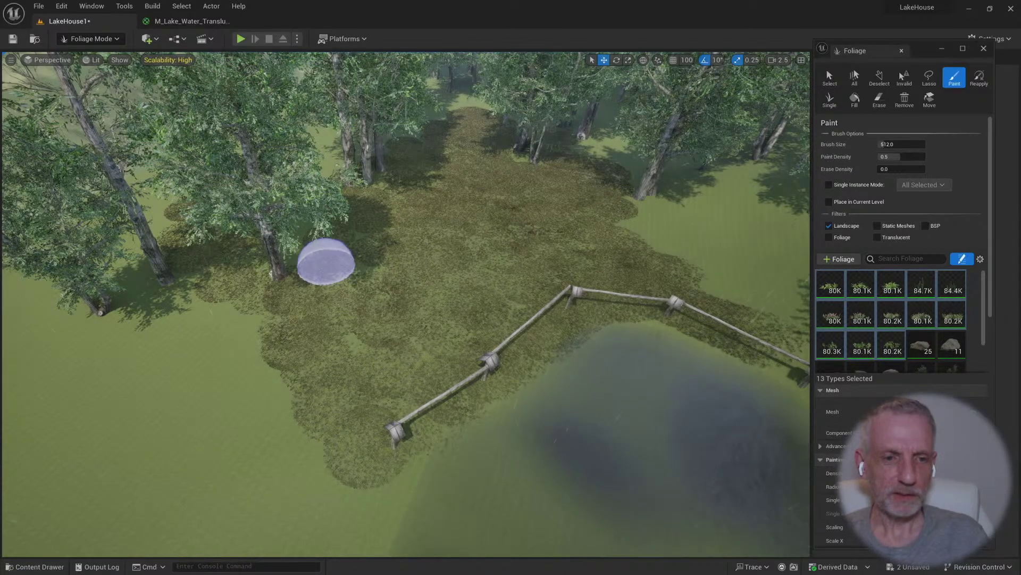
Extend the grass past the edge tree's trunk into the adjoining bare clearing in front of the woods
{"action": "mouse_move", "coordinate": [500, 254]}
{"action": "right_mouse_down"}
{"action": "mouse_move", "coordinate": [580, 247]}
{"action": "mouse_move", "coordinate": [569, 245]}
{"action": "mouse_move", "coordinate": [577, 298]}
{"action": "mouse_move", "coordinate": [493, 264]}
{"action": "mouse_move", "coordinate": [513, 255]}
{"action": "mouse_move", "coordinate": [456, 219]}
{"action": "right_mouse_up"}
{"action": "key", "text": "w"}
{"action": "key", "text": "s"}
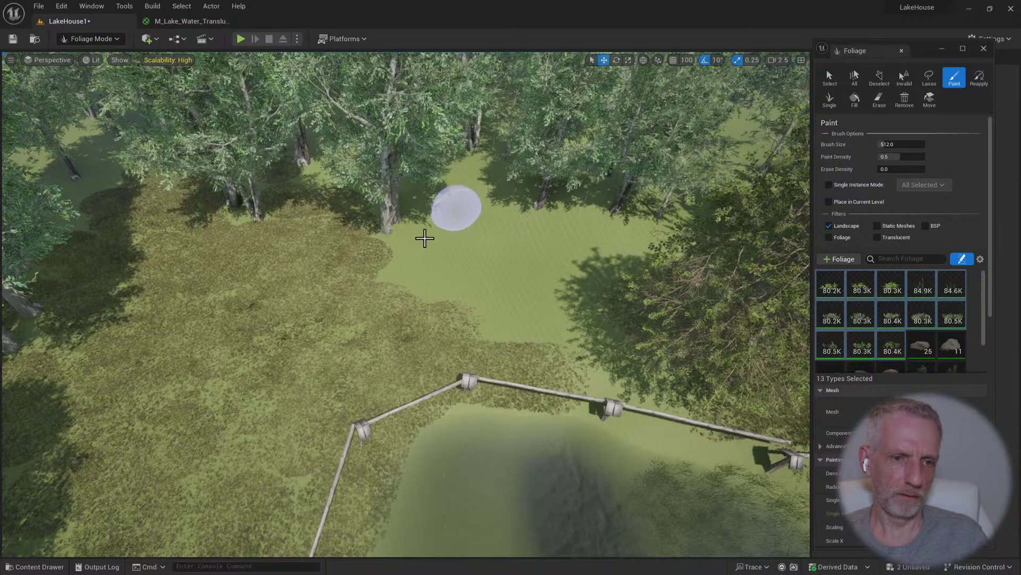
{"action": "left_click", "coordinate": [425, 237]}
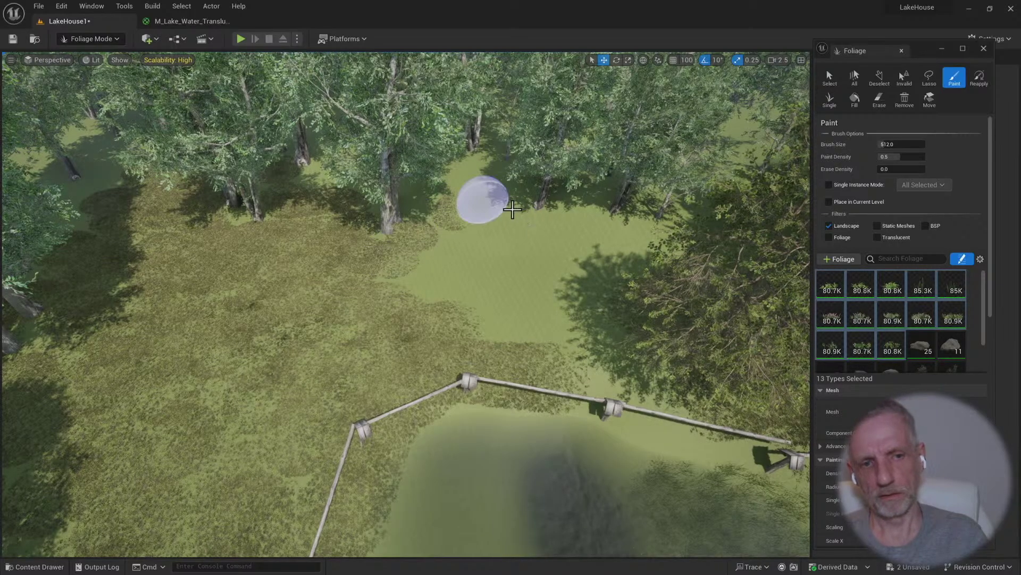
{"action": "left_click", "coordinate": [528, 222]}
{"action": "mouse_move", "coordinate": [531, 226]}
{"action": "left_mouse_down"}
{"action": "mouse_move", "coordinate": [483, 213]}
{"action": "mouse_move", "coordinate": [480, 229]}
{"action": "left_mouse_up"}
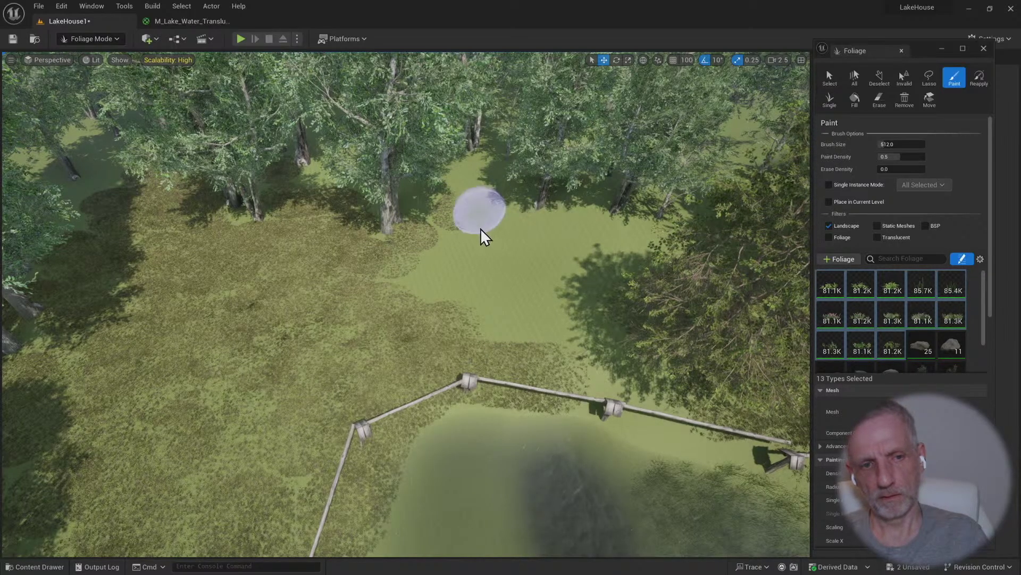
{"action": "mouse_move", "coordinate": [439, 261]}
{"action": "left_mouse_down"}
{"action": "mouse_move", "coordinate": [420, 277]}
{"action": "mouse_move", "coordinate": [424, 262]}
{"action": "mouse_move", "coordinate": [459, 277]}
{"action": "left_mouse_up"}
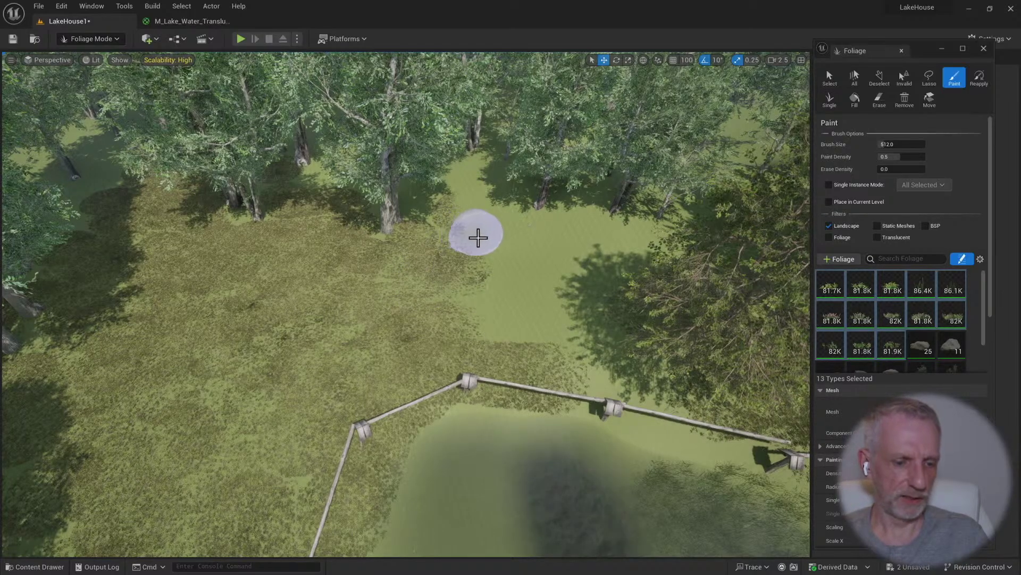
Paint grass over the remaining bare clearing between the inlet fence, the conifer and the tree line
{"action": "key", "text": "1"}
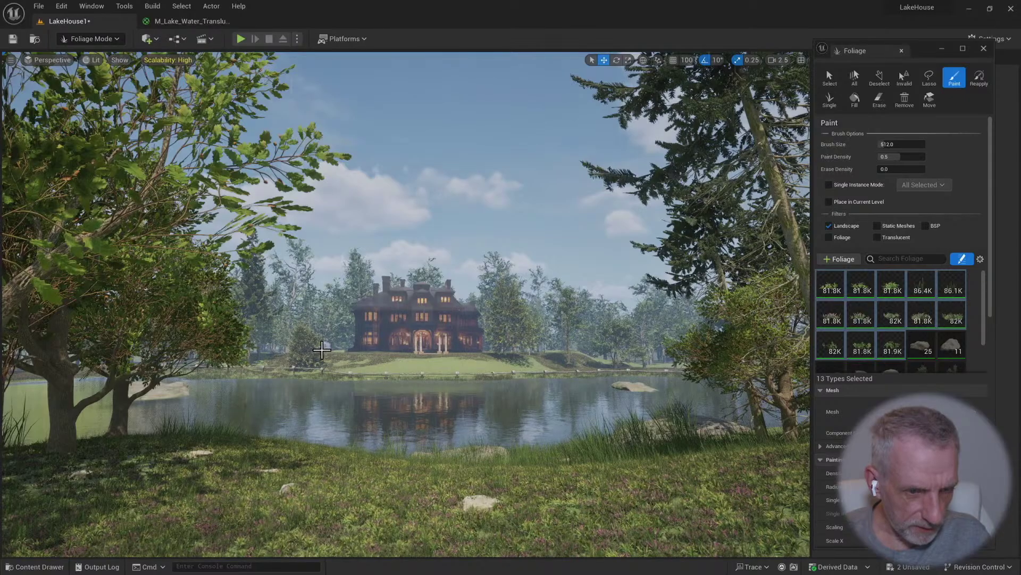
{"action": "key", "text": "w"}
{"action": "mouse_move", "coordinate": [322, 349]}
{"action": "right_mouse_down"}
{"action": "mouse_move", "coordinate": [288, 349]}
{"action": "mouse_move", "coordinate": [319, 372]}
{"action": "right_mouse_up"}
{"action": "scroll", "coordinate": [308, 349], "scroll_direction": "up", "scroll_amount": 1}
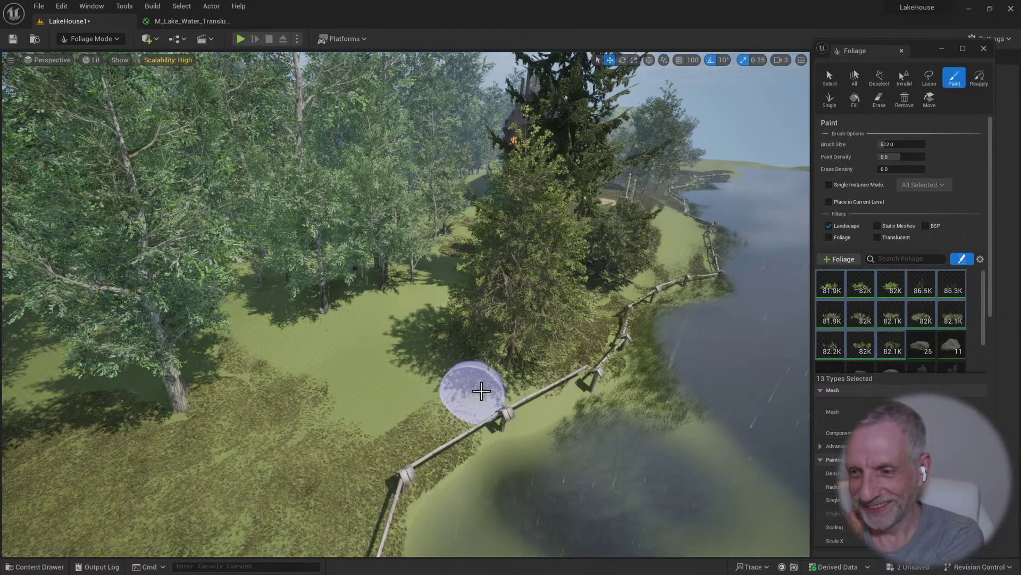
{"action": "left_click_drag", "start_coordinate": [481, 391], "coordinate": [497, 376]}
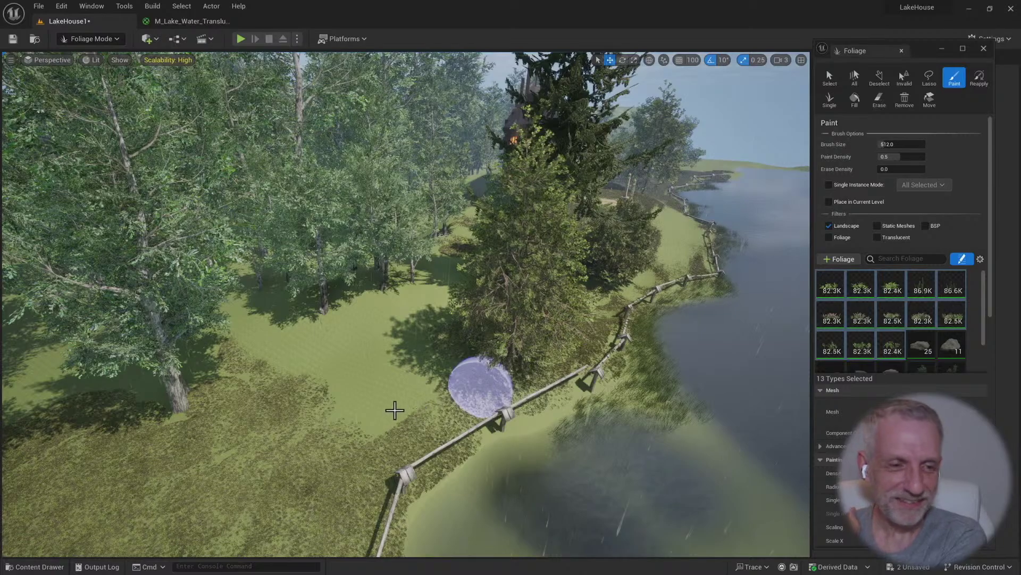
{"action": "mouse_move", "coordinate": [351, 409]}
{"action": "left_mouse_down"}
{"action": "mouse_move", "coordinate": [341, 386]}
{"action": "mouse_move", "coordinate": [353, 346]}
{"action": "mouse_move", "coordinate": [376, 308]}
{"action": "mouse_move", "coordinate": [396, 309]}
{"action": "mouse_move", "coordinate": [372, 345]}
{"action": "mouse_move", "coordinate": [407, 379]}
{"action": "mouse_move", "coordinate": [309, 354]}
{"action": "mouse_move", "coordinate": [245, 311]}
{"action": "mouse_move", "coordinate": [278, 343]}
{"action": "left_mouse_up"}
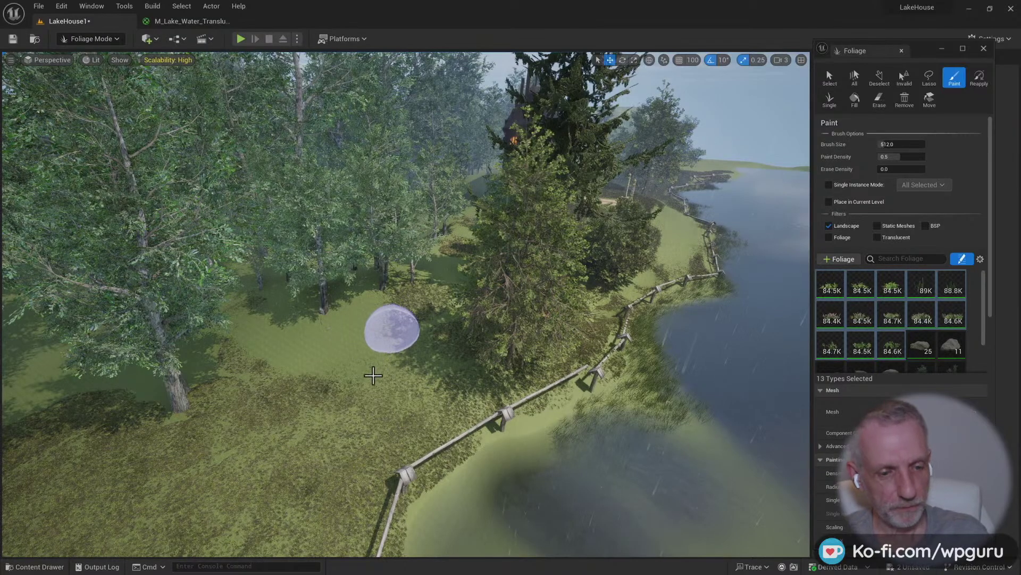
{"action": "left_click_drag", "start_coordinate": [373, 375], "coordinate": [367, 352]}
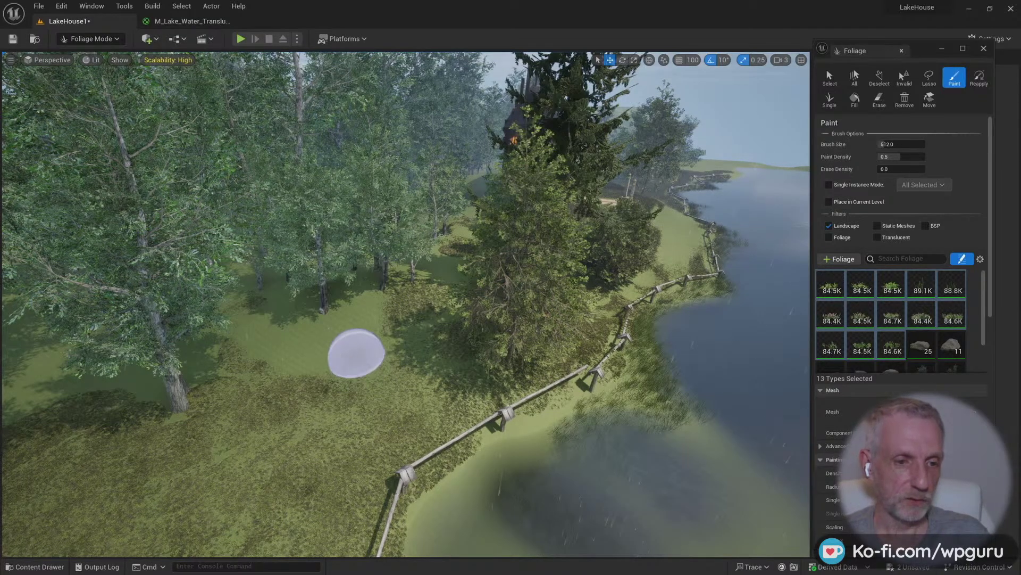
Fill the thin spots in the grass of the clearing at the edge of the woods
{"action": "key", "text": "w"}
{"action": "mouse_move", "coordinate": [369, 348]}
{"action": "right_mouse_down"}
{"action": "mouse_move", "coordinate": [325, 362]}
{"action": "mouse_move", "coordinate": [309, 351]}
{"action": "mouse_move", "coordinate": [417, 378]}
{"action": "right_mouse_up"}
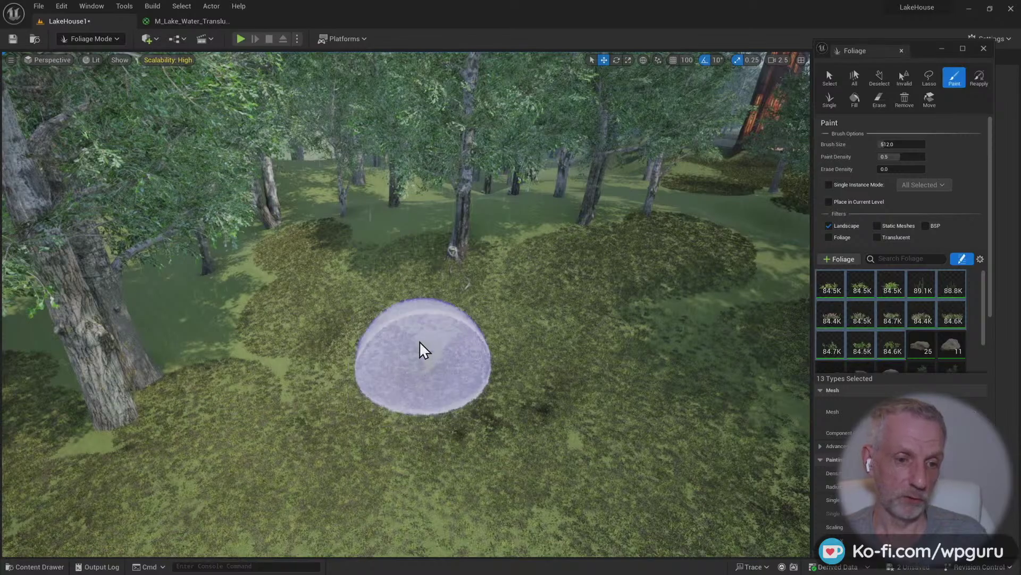
{"action": "mouse_move", "coordinate": [451, 375]}
{"action": "left_mouse_down"}
{"action": "mouse_move", "coordinate": [440, 340]}
{"action": "mouse_move", "coordinate": [423, 396]}
{"action": "mouse_move", "coordinate": [620, 345]}
{"action": "mouse_move", "coordinate": [751, 282]}
{"action": "mouse_move", "coordinate": [763, 391]}
{"action": "mouse_move", "coordinate": [719, 408]}
{"action": "mouse_move", "coordinate": [593, 365]}
{"action": "mouse_move", "coordinate": [503, 363]}
{"action": "left_mouse_up"}
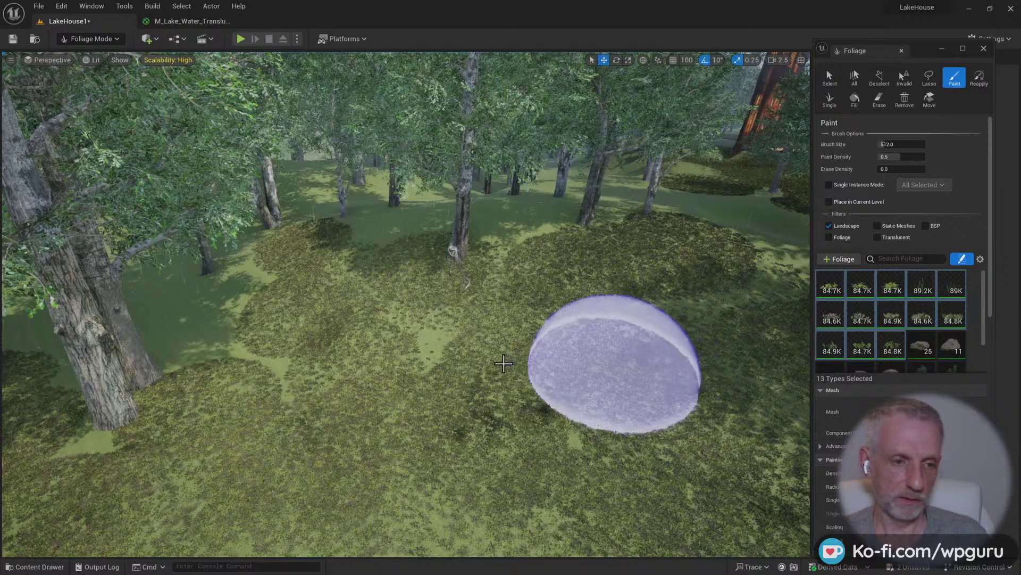
{"action": "right_click", "coordinate": [371, 368]}
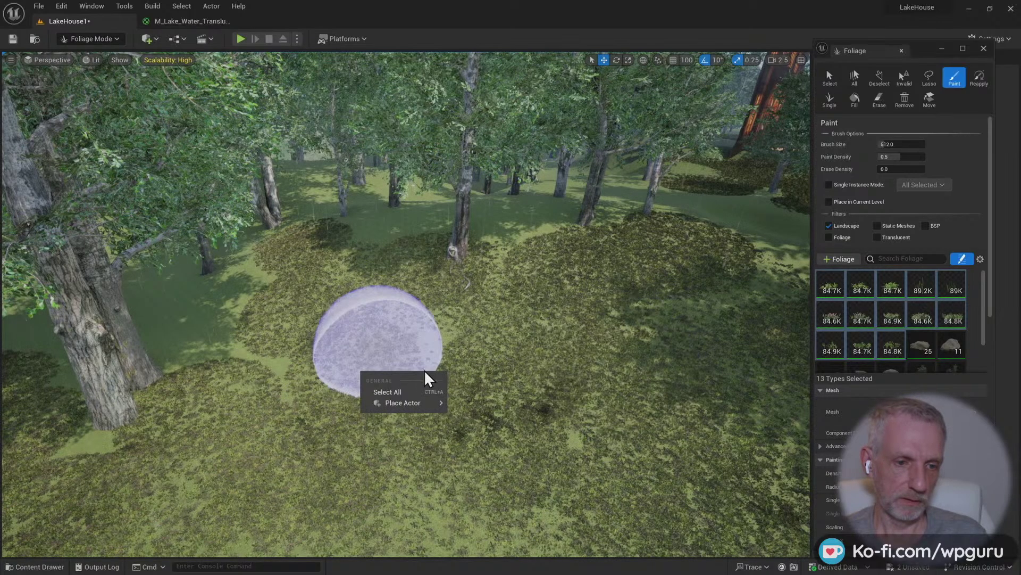
Cover the shaded bare ground behind the twin trunks with grass and extend it around the neighbouring trees
{"action": "mouse_move", "coordinate": [424, 369]}
{"action": "right_mouse_down"}
{"action": "mouse_move", "coordinate": [436, 340]}
{"action": "mouse_move", "coordinate": [510, 397]}
{"action": "right_mouse_up"}
{"action": "scroll", "coordinate": [436, 341], "scroll_direction": "down", "scroll_amount": 2}
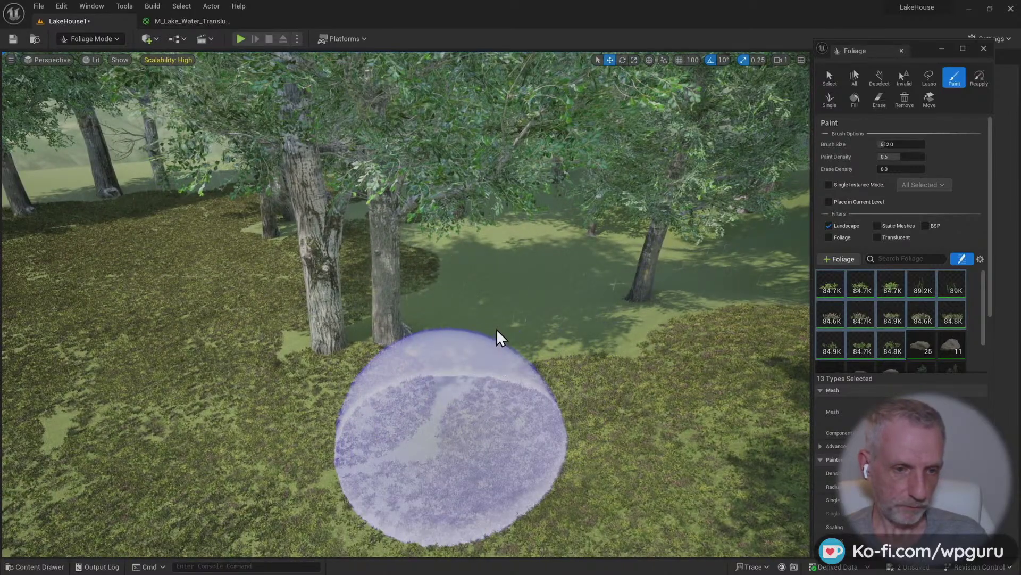
{"action": "mouse_move", "coordinate": [503, 349]}
{"action": "left_mouse_down"}
{"action": "mouse_move", "coordinate": [499, 287]}
{"action": "mouse_move", "coordinate": [445, 273]}
{"action": "mouse_move", "coordinate": [442, 302]}
{"action": "mouse_move", "coordinate": [429, 301]}
{"action": "mouse_move", "coordinate": [562, 289]}
{"action": "mouse_move", "coordinate": [595, 261]}
{"action": "mouse_move", "coordinate": [681, 313]}
{"action": "mouse_move", "coordinate": [537, 314]}
{"action": "left_mouse_up"}
{"action": "mouse_move", "coordinate": [431, 260]}
{"action": "left_mouse_down"}
{"action": "mouse_move", "coordinate": [467, 239]}
{"action": "mouse_move", "coordinate": [433, 228]}
{"action": "mouse_move", "coordinate": [568, 250]}
{"action": "mouse_move", "coordinate": [612, 282]}
{"action": "mouse_move", "coordinate": [787, 299]}
{"action": "mouse_move", "coordinate": [644, 301]}
{"action": "left_mouse_up"}
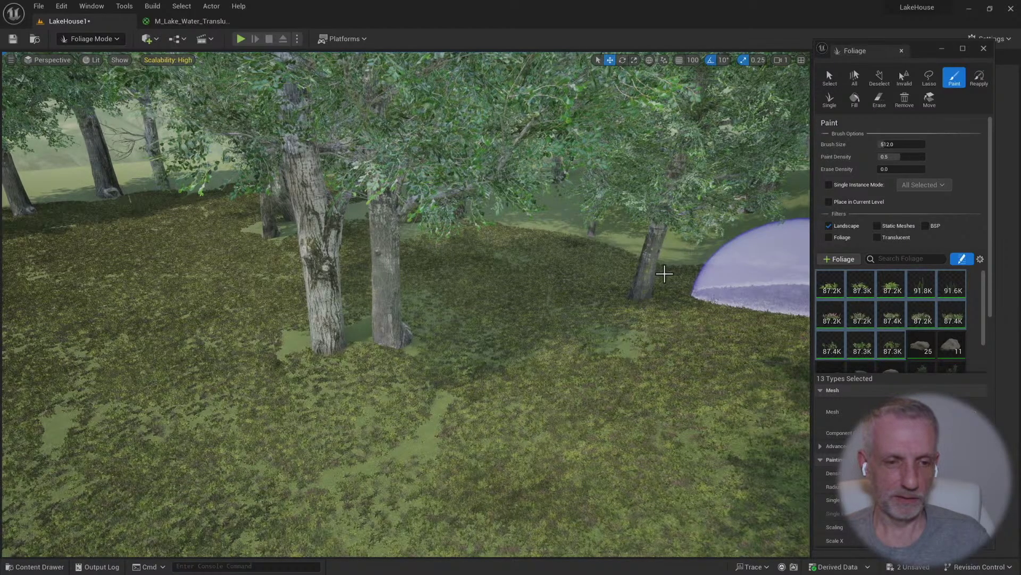
{"action": "right_click_drag", "start_coordinate": [574, 303], "coordinate": [551, 346]}
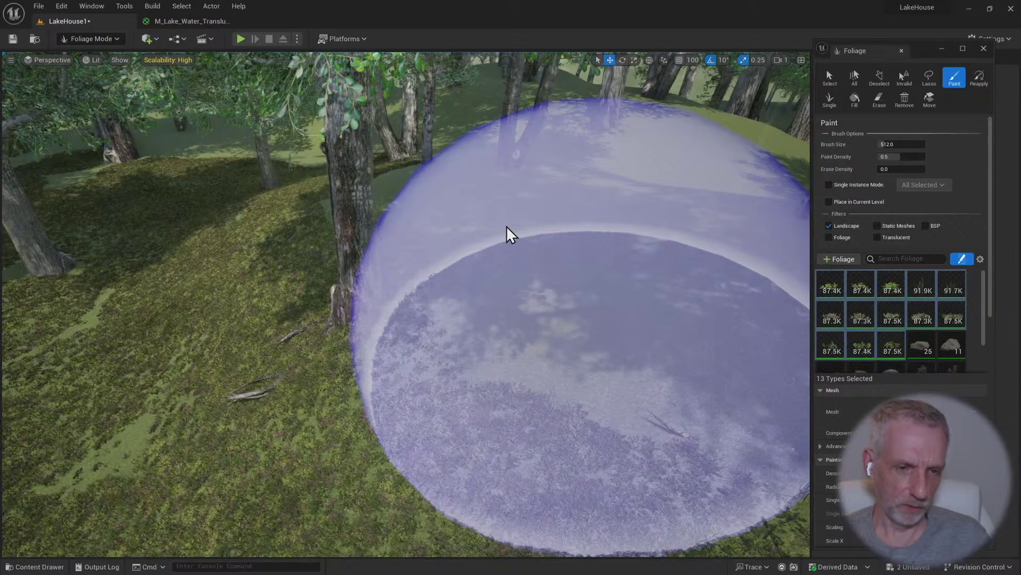
{"action": "mouse_move", "coordinate": [479, 212]}
{"action": "left_mouse_down"}
{"action": "mouse_move", "coordinate": [417, 187]}
{"action": "mouse_move", "coordinate": [346, 177]}
{"action": "mouse_move", "coordinate": [349, 160]}
{"action": "left_mouse_up"}
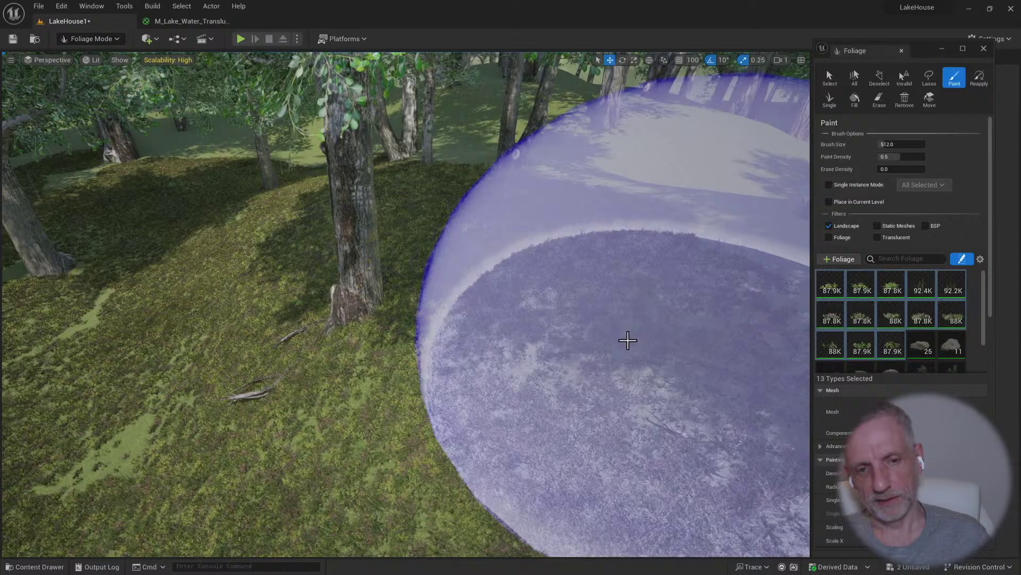
Paint grass over the bare mound and the shaded strip leading to the trees by the lakeside fence
{"action": "key", "text": "w"}
{"action": "mouse_move", "coordinate": [627, 339]}
{"action": "right_mouse_down"}
{"action": "mouse_move", "coordinate": [660, 298]}
{"action": "mouse_move", "coordinate": [761, 292]}
{"action": "mouse_move", "coordinate": [804, 298]}
{"action": "mouse_move", "coordinate": [809, 351]}
{"action": "mouse_move", "coordinate": [547, 304]}
{"action": "mouse_move", "coordinate": [451, 317]}
{"action": "right_mouse_up"}
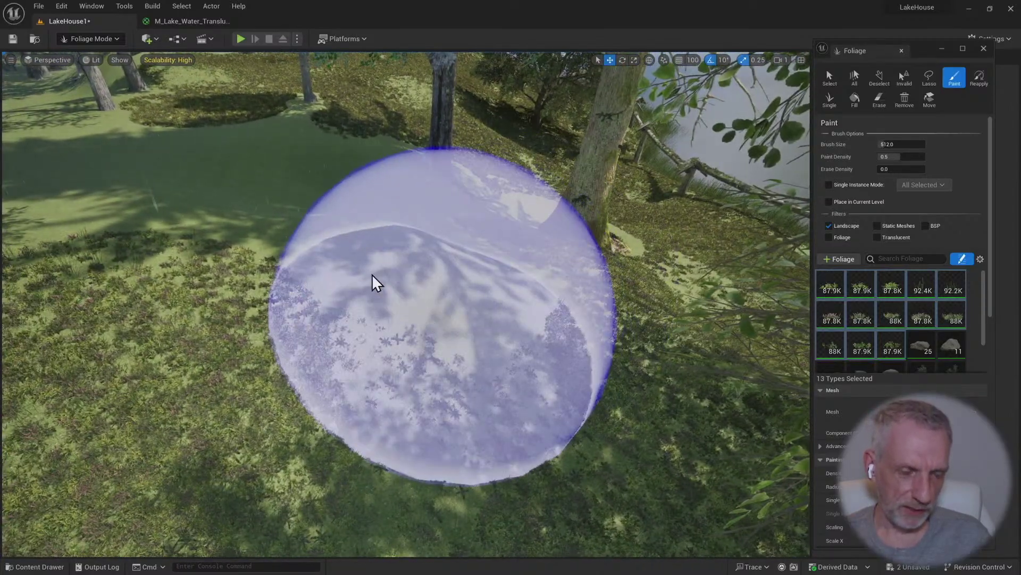
{"action": "left_click_drag", "start_coordinate": [305, 217], "coordinate": [263, 182]}
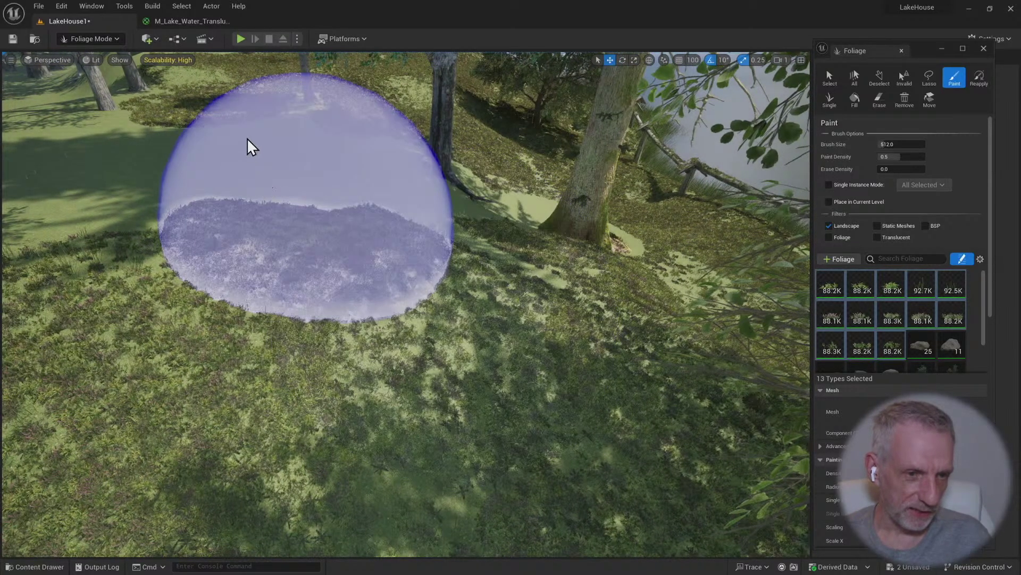
{"action": "mouse_move", "coordinate": [247, 139]}
{"action": "left_mouse_down"}
{"action": "mouse_move", "coordinate": [237, 106]}
{"action": "mouse_move", "coordinate": [292, 157]}
{"action": "left_mouse_up"}
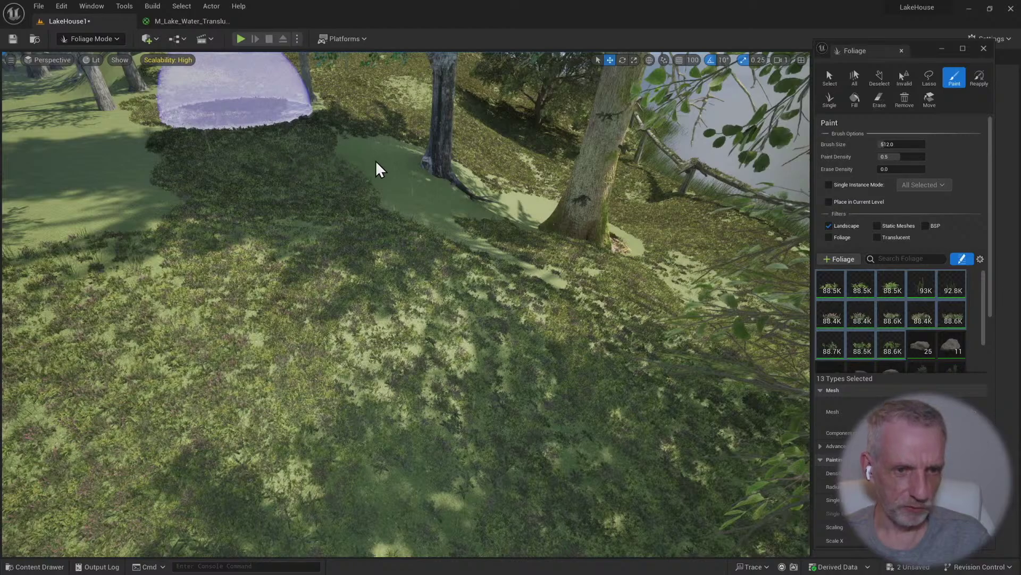
{"action": "left_click_drag", "start_coordinate": [375, 162], "coordinate": [377, 153]}
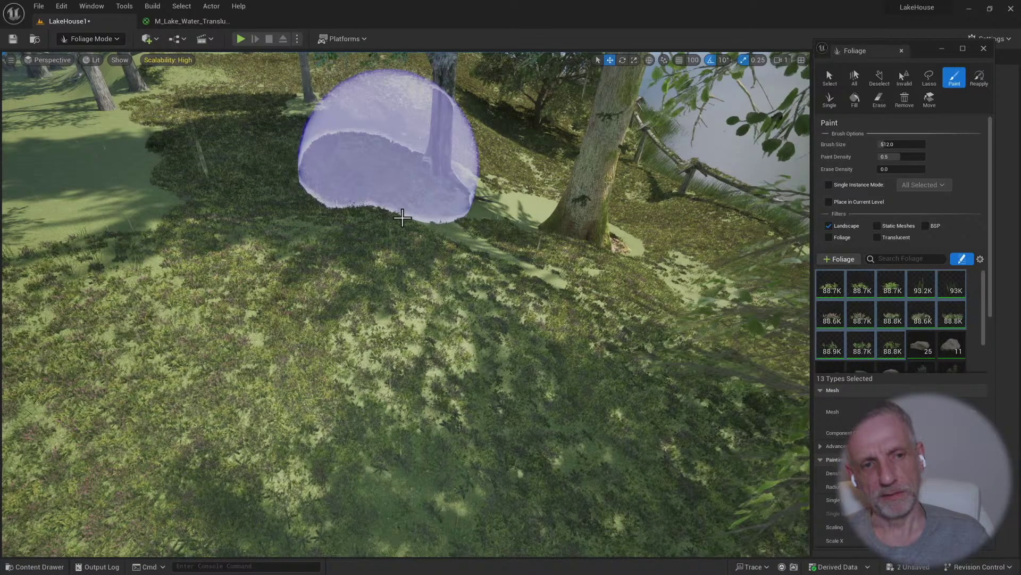
{"action": "mouse_move", "coordinate": [403, 217]}
{"action": "left_mouse_down"}
{"action": "mouse_move", "coordinate": [431, 257]}
{"action": "mouse_move", "coordinate": [493, 295]}
{"action": "left_mouse_up"}
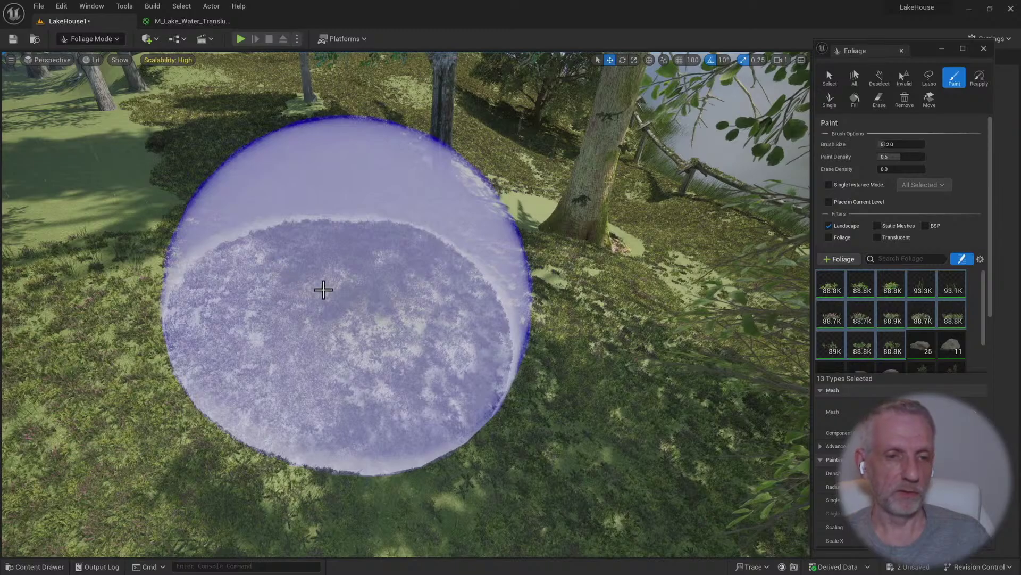
{"action": "right_click", "coordinate": [326, 291]}
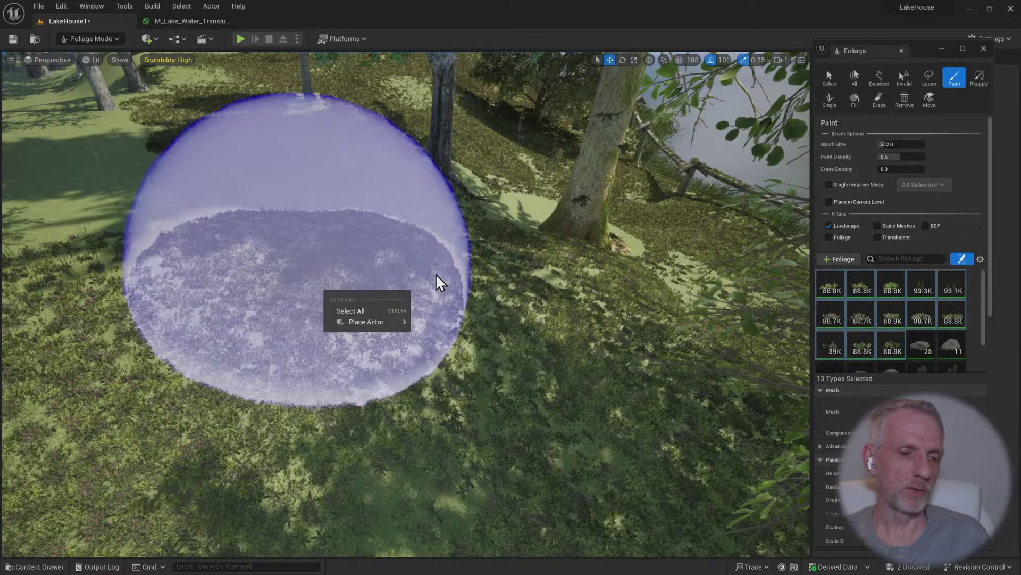
Inspect the painted grass from ground level and the mansion from the opposite shore
{"action": "mouse_move", "coordinate": [435, 274]}
{"action": "right_mouse_down"}
{"action": "mouse_move", "coordinate": [320, 255]}
{"action": "mouse_move", "coordinate": [298, 202]}
{"action": "mouse_move", "coordinate": [276, 200]}
{"action": "mouse_move", "coordinate": [277, 228]}
{"action": "mouse_move", "coordinate": [255, 253]}
{"action": "mouse_move", "coordinate": [224, 263]}
{"action": "mouse_move", "coordinate": [464, 276]}
{"action": "mouse_move", "coordinate": [617, 128]}
{"action": "right_mouse_up"}
{"action": "key", "text": "s"}
{"action": "key", "text": "w"}
{"action": "scroll", "coordinate": [464, 277], "scroll_direction": "down", "scroll_amount": 3}
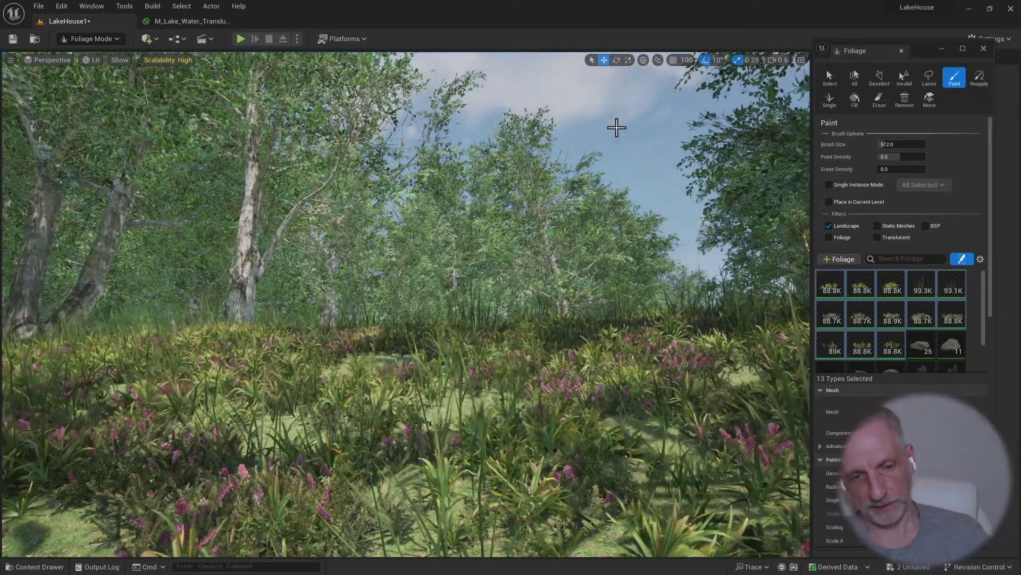
{"action": "mouse_move", "coordinate": [588, 161]}
{"action": "right_mouse_down"}
{"action": "mouse_move", "coordinate": [580, 181]}
{"action": "mouse_move", "coordinate": [588, 160]}
{"action": "right_mouse_up"}
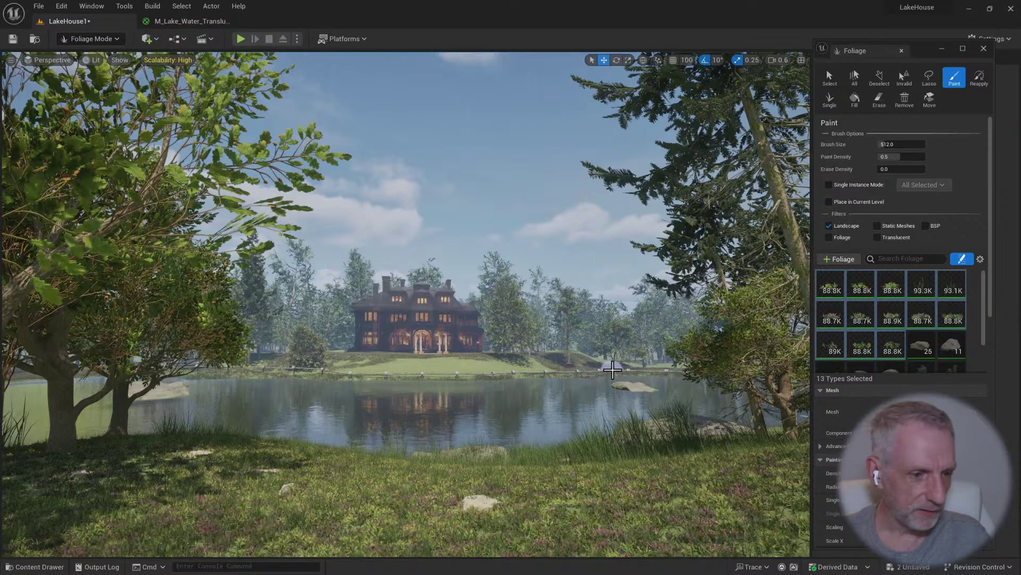
Review the mansion's lakeshore around the open fence end and save the LakeHouse1 map with all changes
{"action": "right_click_drag", "start_coordinate": [599, 364], "coordinate": [624, 363]}
{"action": "key", "text": "w"}
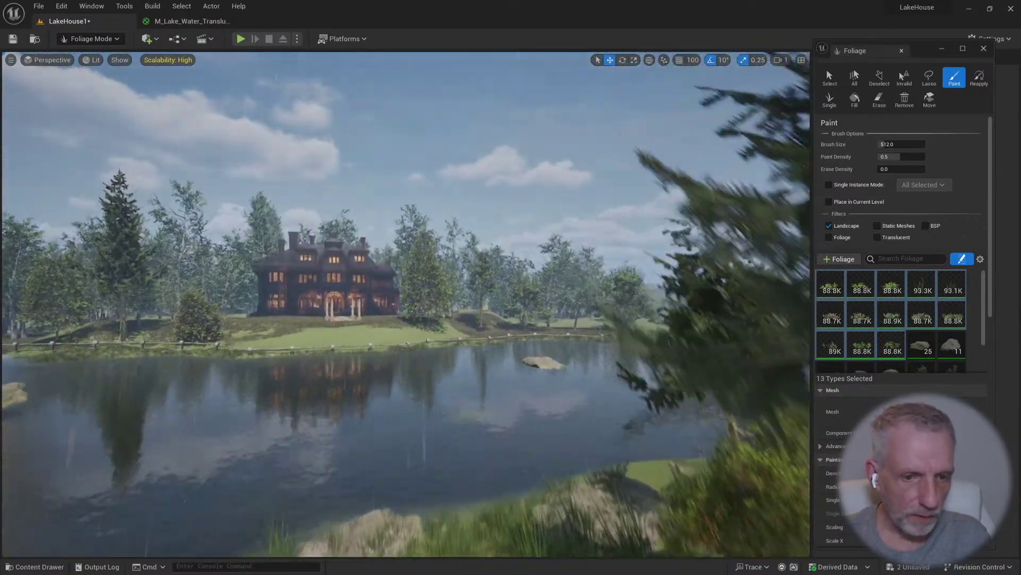
{"action": "scroll", "coordinate": [407, 303], "scroll_direction": "up", "scroll_amount": 5}
{"action": "mouse_move", "coordinate": [406, 304]}
{"action": "right_mouse_down"}
{"action": "mouse_move", "coordinate": [463, 305]}
{"action": "mouse_move", "coordinate": [442, 309]}
{"action": "mouse_move", "coordinate": [607, 365]}
{"action": "right_mouse_up"}
{"action": "key", "text": "w"}
{"action": "scroll", "coordinate": [441, 308], "scroll_direction": "up", "scroll_amount": 1}
{"action": "key", "text": "ctrl+shift+s"}
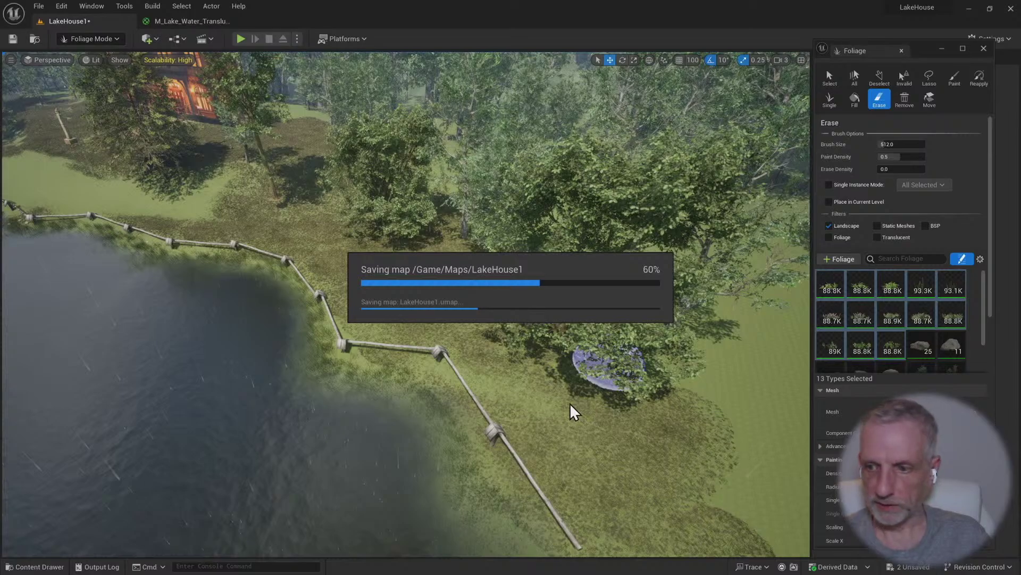
Paint grass around the lakeside trees on the mansion's other side and fill the clearing next to them
{"action": "mouse_move", "coordinate": [565, 410]}
{"action": "right_mouse_down"}
{"action": "mouse_move", "coordinate": [574, 412]}
{"action": "mouse_move", "coordinate": [499, 429]}
{"action": "right_mouse_up"}
{"action": "scroll", "coordinate": [561, 409], "scroll_direction": "down", "scroll_amount": 1}
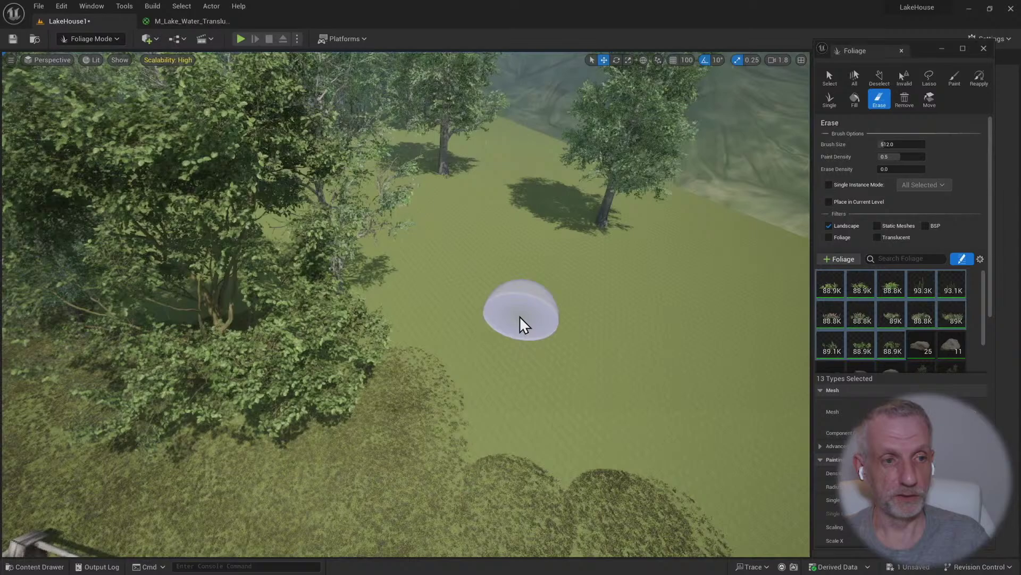
{"action": "mouse_move", "coordinate": [519, 315]}
{"action": "right_mouse_down"}
{"action": "mouse_move", "coordinate": [508, 329]}
{"action": "mouse_move", "coordinate": [522, 314]}
{"action": "right_mouse_up"}
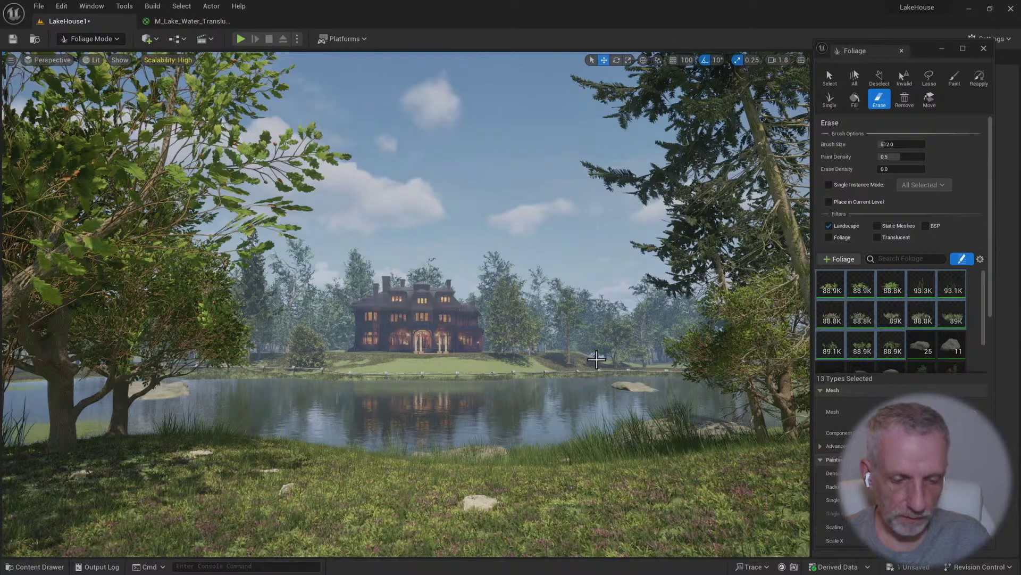
{"action": "mouse_move", "coordinate": [596, 360]}
{"action": "right_mouse_down"}
{"action": "mouse_move", "coordinate": [610, 390]}
{"action": "mouse_move", "coordinate": [740, 400]}
{"action": "mouse_move", "coordinate": [704, 416]}
{"action": "mouse_move", "coordinate": [634, 407]}
{"action": "mouse_move", "coordinate": [627, 235]}
{"action": "right_mouse_up"}
{"action": "scroll", "coordinate": [597, 361], "scroll_direction": "up", "scroll_amount": 2}
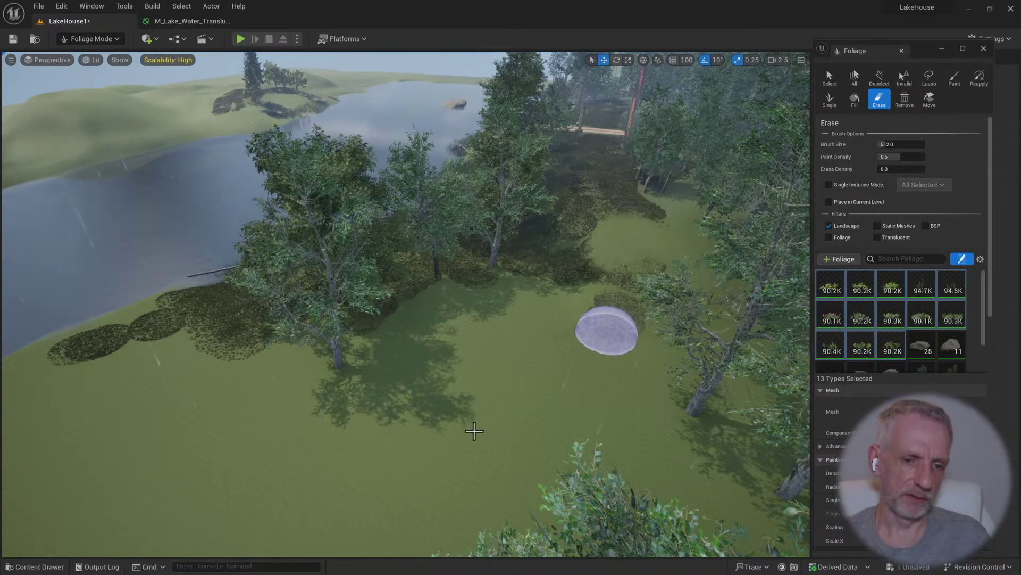
{"action": "mouse_move", "coordinate": [474, 431]}
{"action": "left_mouse_down"}
{"action": "mouse_move", "coordinate": [317, 463]}
{"action": "mouse_move", "coordinate": [237, 466]}
{"action": "mouse_move", "coordinate": [148, 417]}
{"action": "mouse_move", "coordinate": [116, 368]}
{"action": "mouse_move", "coordinate": [157, 342]}
{"action": "mouse_move", "coordinate": [178, 392]}
{"action": "mouse_move", "coordinate": [199, 407]}
{"action": "mouse_move", "coordinate": [329, 422]}
{"action": "mouse_move", "coordinate": [484, 394]}
{"action": "mouse_move", "coordinate": [556, 348]}
{"action": "left_mouse_up"}
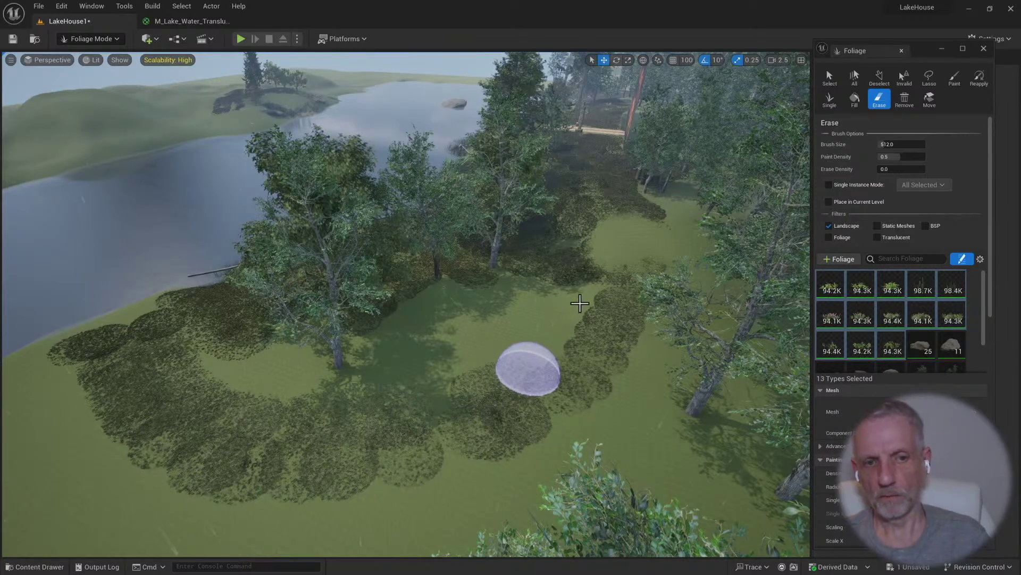
{"action": "mouse_move", "coordinate": [579, 303]}
{"action": "left_mouse_down"}
{"action": "mouse_move", "coordinate": [577, 290]}
{"action": "mouse_move", "coordinate": [530, 348]}
{"action": "left_mouse_up"}
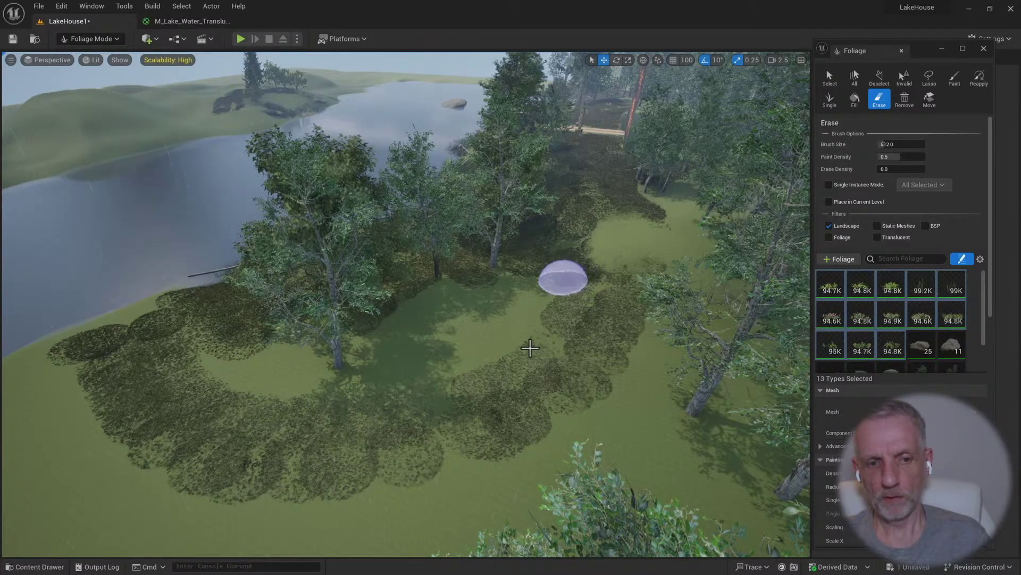
{"action": "mouse_move", "coordinate": [537, 306]}
{"action": "left_mouse_down"}
{"action": "mouse_move", "coordinate": [530, 344]}
{"action": "mouse_move", "coordinate": [524, 335]}
{"action": "mouse_move", "coordinate": [449, 349]}
{"action": "mouse_move", "coordinate": [470, 301]}
{"action": "mouse_move", "coordinate": [462, 292]}
{"action": "left_mouse_up"}
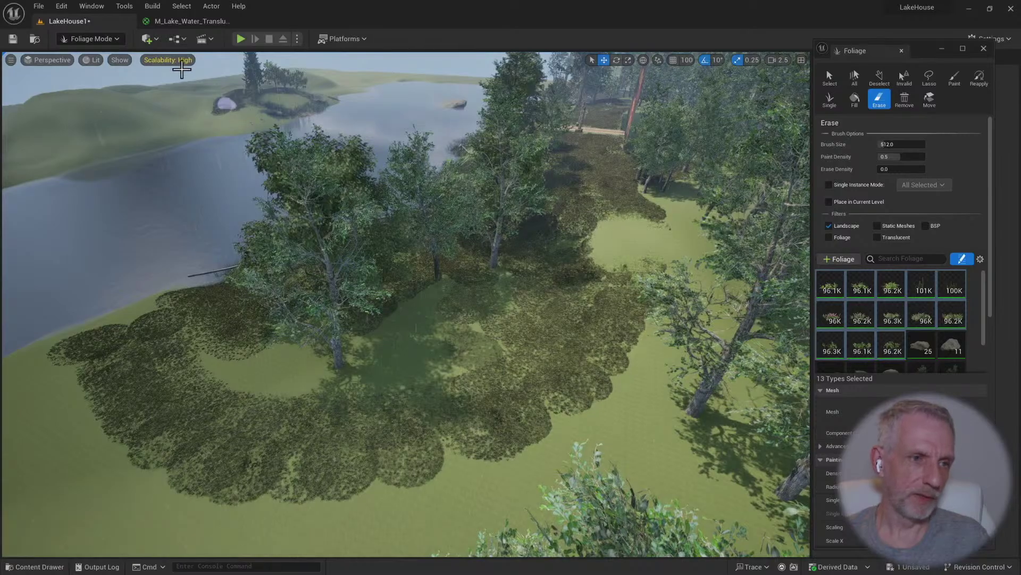
Set the viewport's overall scalability to Medium
{"action": "left_click", "coordinate": [167, 59]}
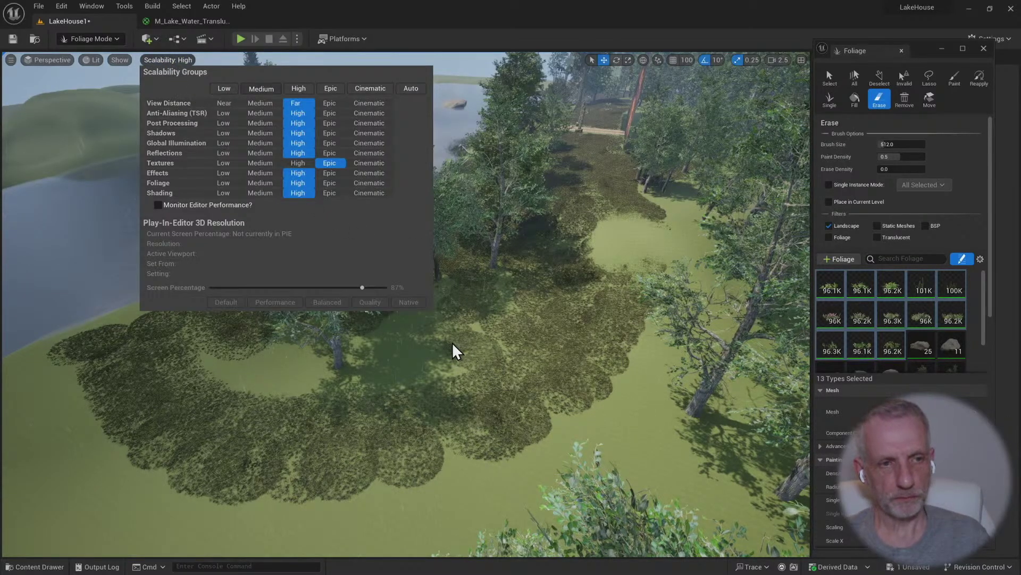
{"action": "mouse_move", "coordinate": [446, 337]}
{"action": "right_mouse_down"}
{"action": "mouse_move", "coordinate": [415, 330]}
{"action": "mouse_move", "coordinate": [432, 367]}
{"action": "right_mouse_up"}
{"action": "key", "text": "w"}
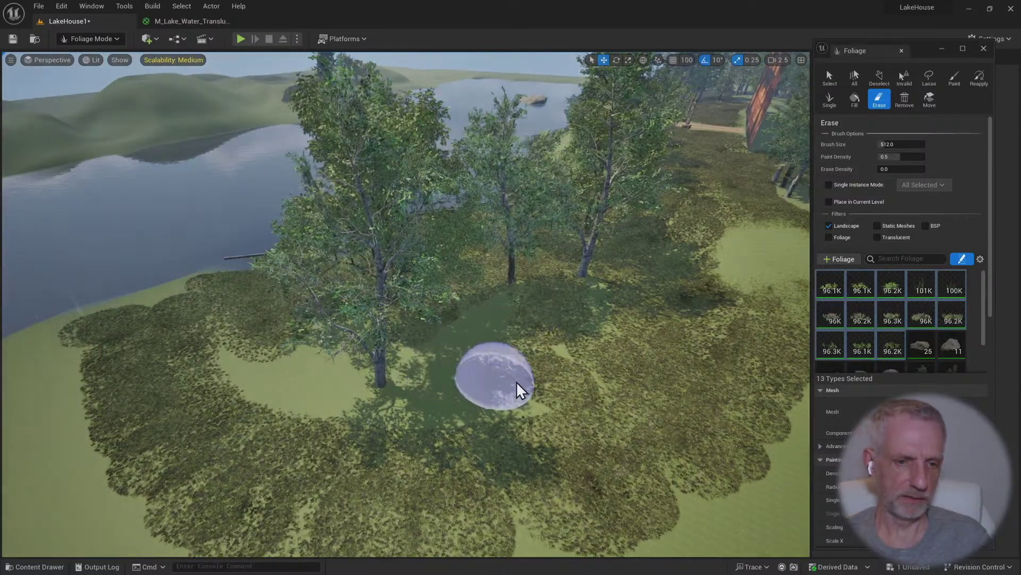
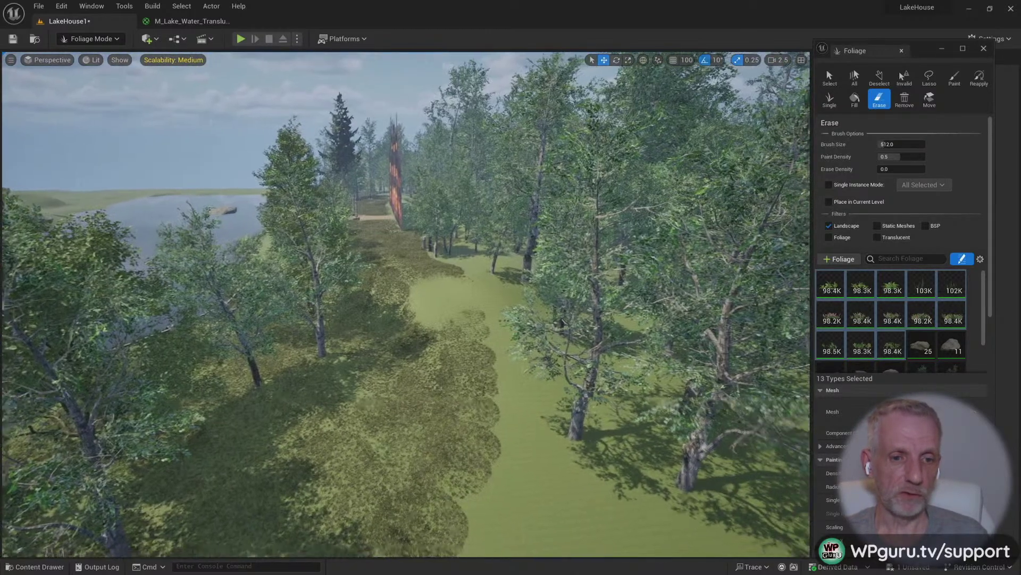
Extend the grass from its uneven edge across the bare slope up to the trunks at the forest edge
{"action": "key", "text": "w"}
{"action": "mouse_move", "coordinate": [407, 304]}
{"action": "right_mouse_down"}
{"action": "mouse_move", "coordinate": [420, 351]}
{"action": "mouse_move", "coordinate": [468, 373]}
{"action": "mouse_move", "coordinate": [457, 375]}
{"action": "mouse_move", "coordinate": [615, 346]}
{"action": "right_mouse_up"}
{"action": "scroll", "coordinate": [441, 357], "scroll_direction": "down", "scroll_amount": 3}
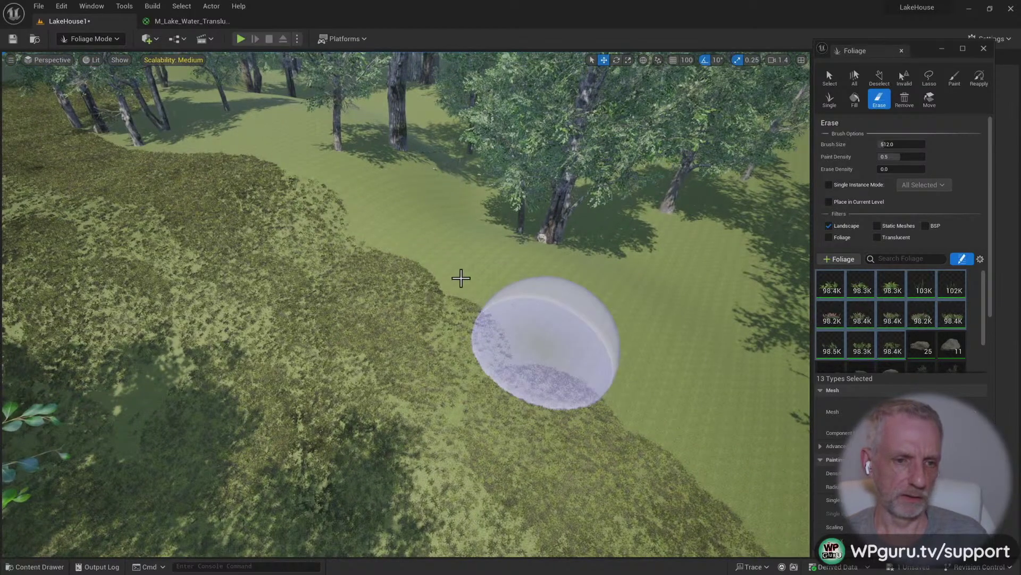
{"action": "mouse_move", "coordinate": [427, 249]}
{"action": "left_mouse_down"}
{"action": "mouse_move", "coordinate": [257, 155]}
{"action": "mouse_move", "coordinate": [194, 133]}
{"action": "mouse_move", "coordinate": [192, 121]}
{"action": "mouse_move", "coordinate": [313, 139]}
{"action": "mouse_move", "coordinate": [321, 153]}
{"action": "mouse_move", "coordinate": [133, 145]}
{"action": "left_mouse_up"}
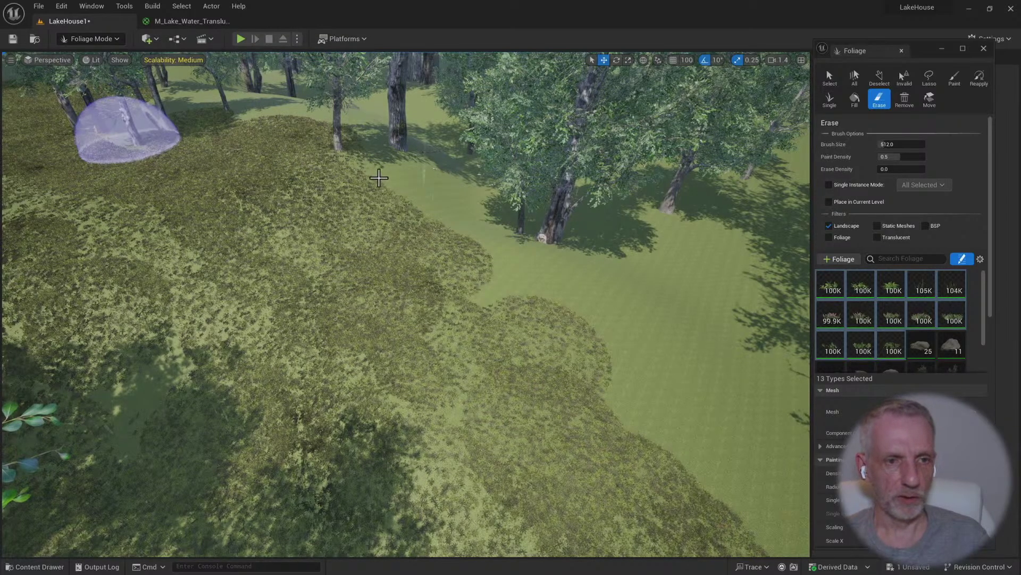
{"action": "mouse_move", "coordinate": [379, 177]}
{"action": "left_mouse_down"}
{"action": "mouse_move", "coordinate": [419, 185]}
{"action": "mouse_move", "coordinate": [500, 260]}
{"action": "left_mouse_up"}
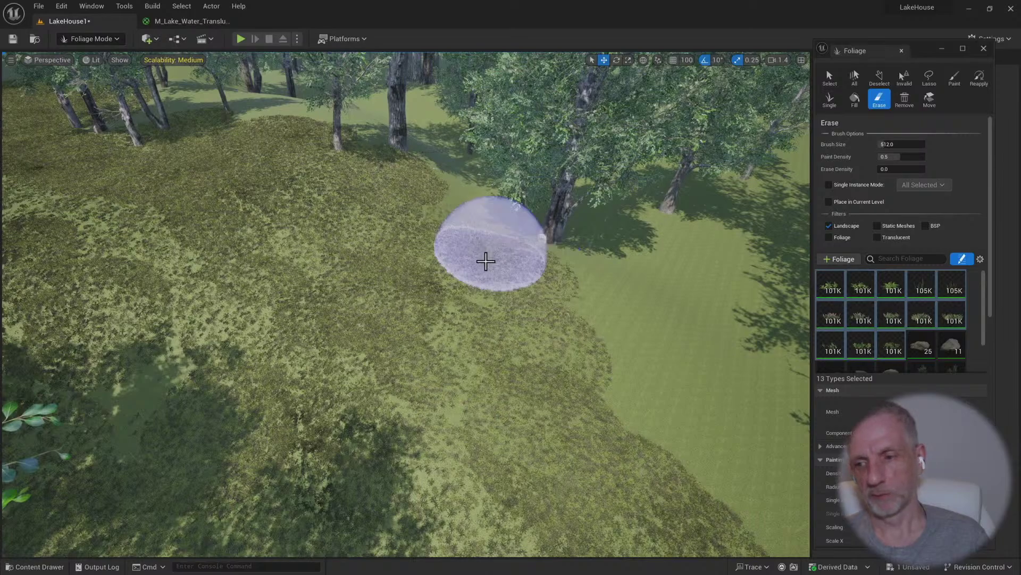
{"action": "mouse_move", "coordinate": [561, 262]}
{"action": "left_mouse_down"}
{"action": "mouse_move", "coordinate": [611, 303]}
{"action": "mouse_move", "coordinate": [594, 301]}
{"action": "mouse_move", "coordinate": [558, 265]}
{"action": "mouse_move", "coordinate": [577, 299]}
{"action": "mouse_move", "coordinate": [684, 401]}
{"action": "mouse_move", "coordinate": [764, 507]}
{"action": "left_mouse_up"}
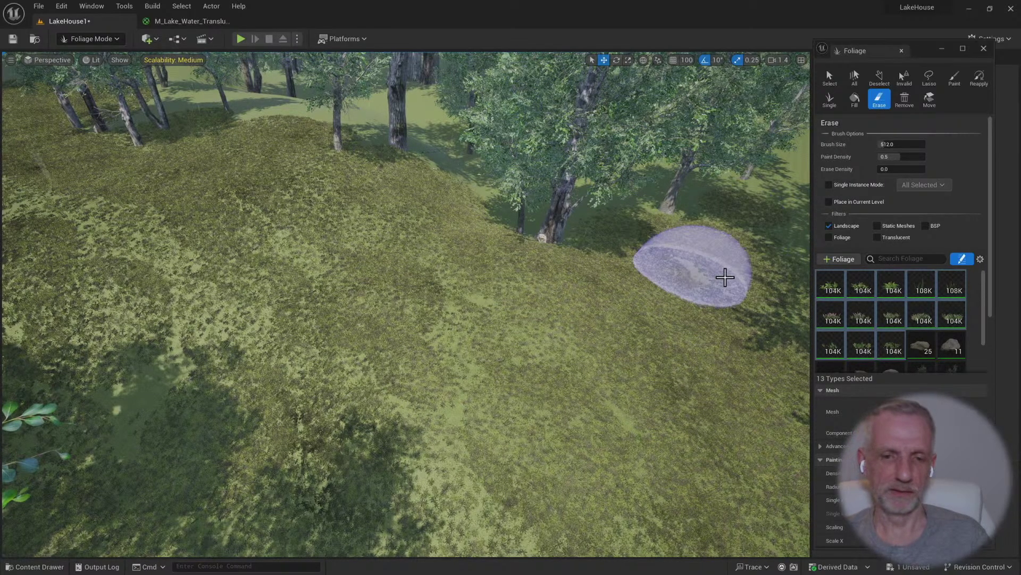
Extend the painted grass along the lakeshore past the open fence end and around its lower edge
{"action": "right_click", "coordinate": [529, 310]}
{"action": "right_click_drag", "start_coordinate": [479, 300], "coordinate": [479, 301]}
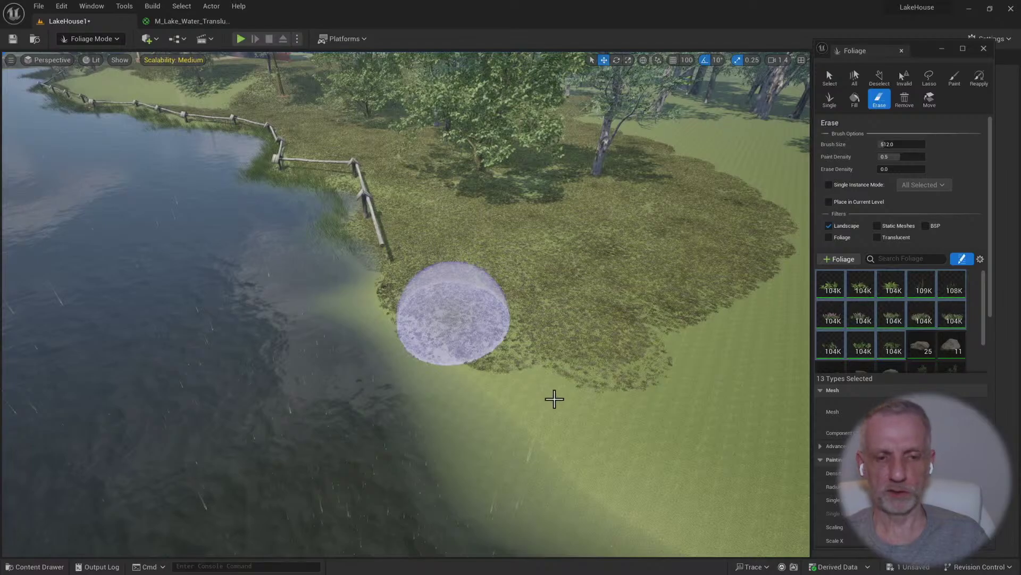
{"action": "left_click_drag", "start_coordinate": [555, 398], "coordinate": [677, 334]}
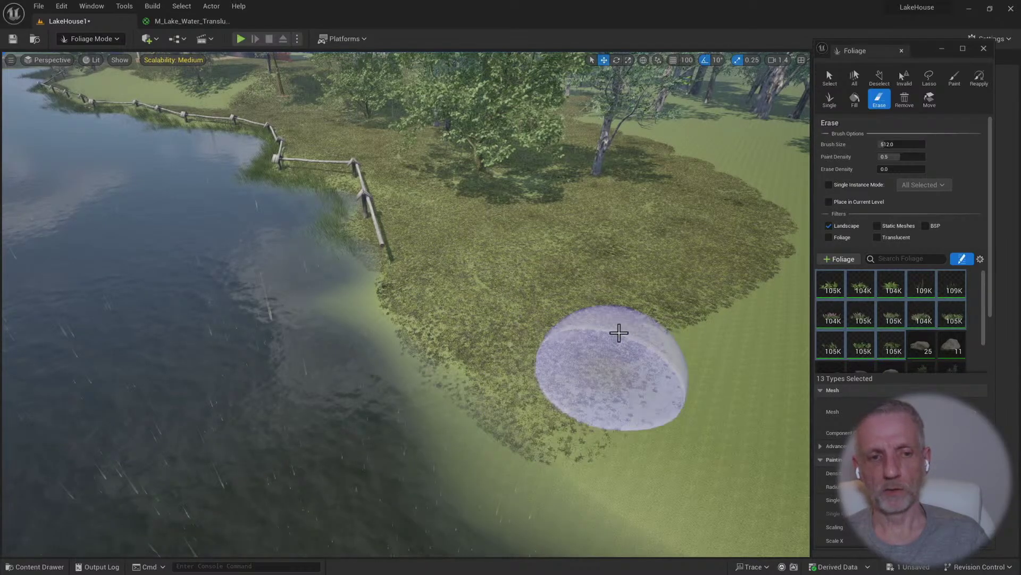
Paint grass over the bare ring around the mossy tree behind the lakeside fence
{"action": "right_click", "coordinate": [532, 273]}
{"action": "right_click", "coordinate": [531, 233]}
{"action": "mouse_move", "coordinate": [495, 295]}
{"action": "right_mouse_down"}
{"action": "mouse_move", "coordinate": [426, 175]}
{"action": "mouse_move", "coordinate": [383, 127]}
{"action": "mouse_move", "coordinate": [473, 144]}
{"action": "mouse_move", "coordinate": [422, 193]}
{"action": "mouse_move", "coordinate": [515, 267]}
{"action": "right_mouse_up"}
{"action": "key", "text": "a"}
{"action": "key", "text": "w"}
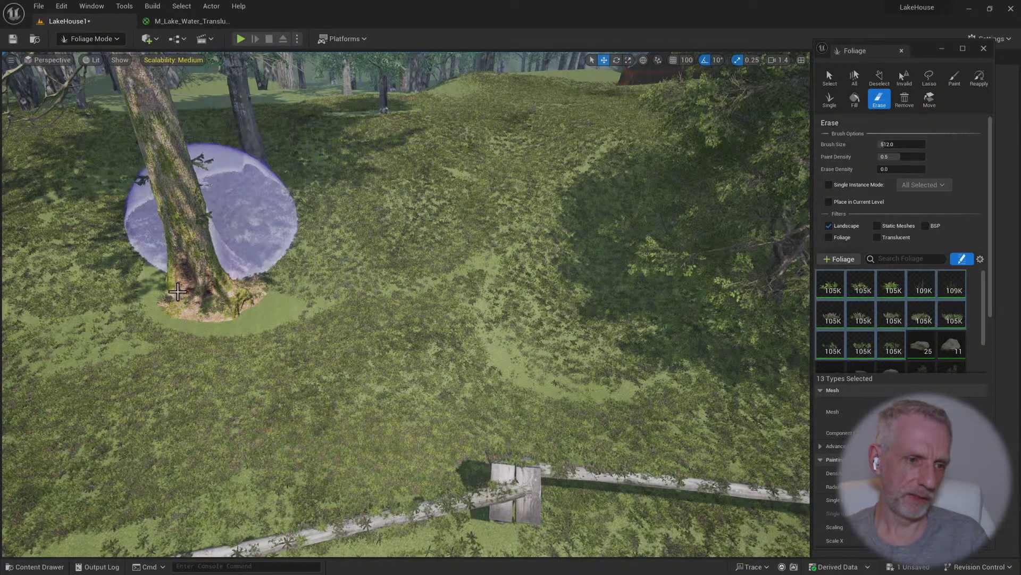
{"action": "mouse_move", "coordinate": [198, 272]}
{"action": "left_mouse_down"}
{"action": "mouse_move", "coordinate": [235, 333]}
{"action": "mouse_move", "coordinate": [298, 317]}
{"action": "left_mouse_up"}
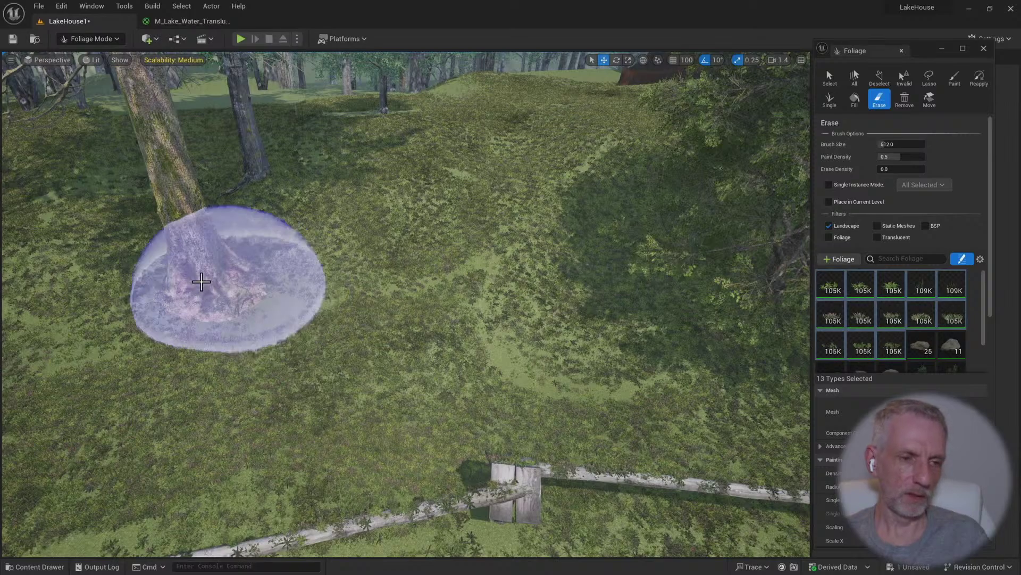
Set the brush size to 128 and erase the grass around the base of the mossy tree's trunk
{"action": "left_click", "coordinate": [902, 145]}
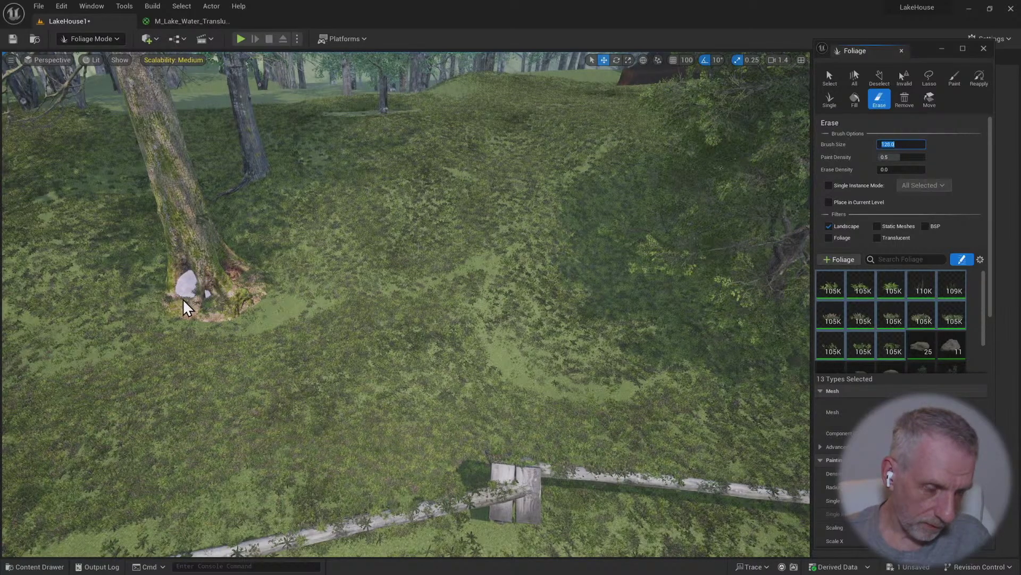
{"action": "left_click_drag", "start_coordinate": [186, 304], "coordinate": [246, 310]}
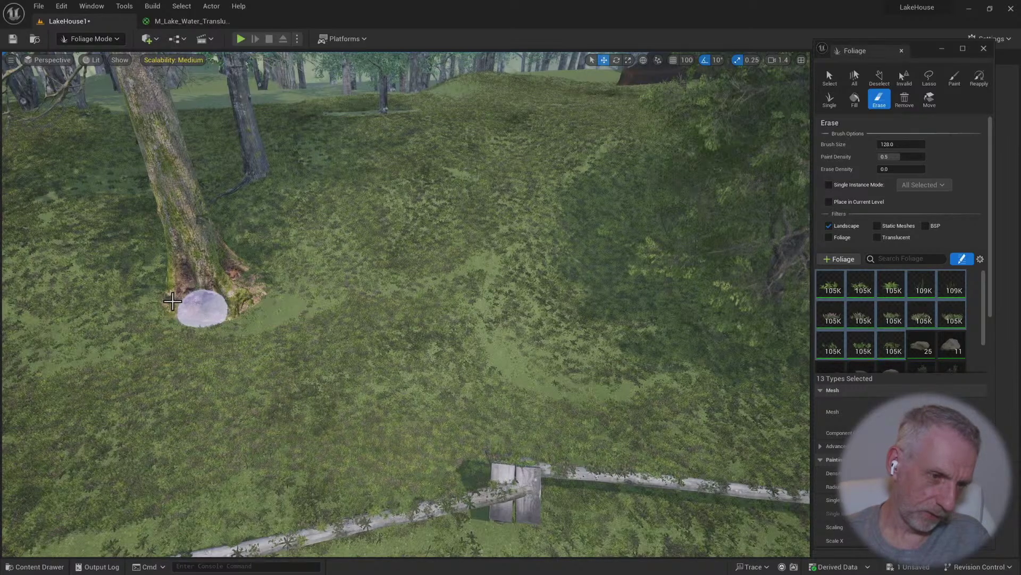
{"action": "mouse_move", "coordinate": [185, 318]}
{"action": "left_mouse_down"}
{"action": "mouse_move", "coordinate": [217, 318]}
{"action": "mouse_move", "coordinate": [263, 286]}
{"action": "mouse_move", "coordinate": [264, 265]}
{"action": "mouse_move", "coordinate": [221, 254]}
{"action": "left_mouse_up"}
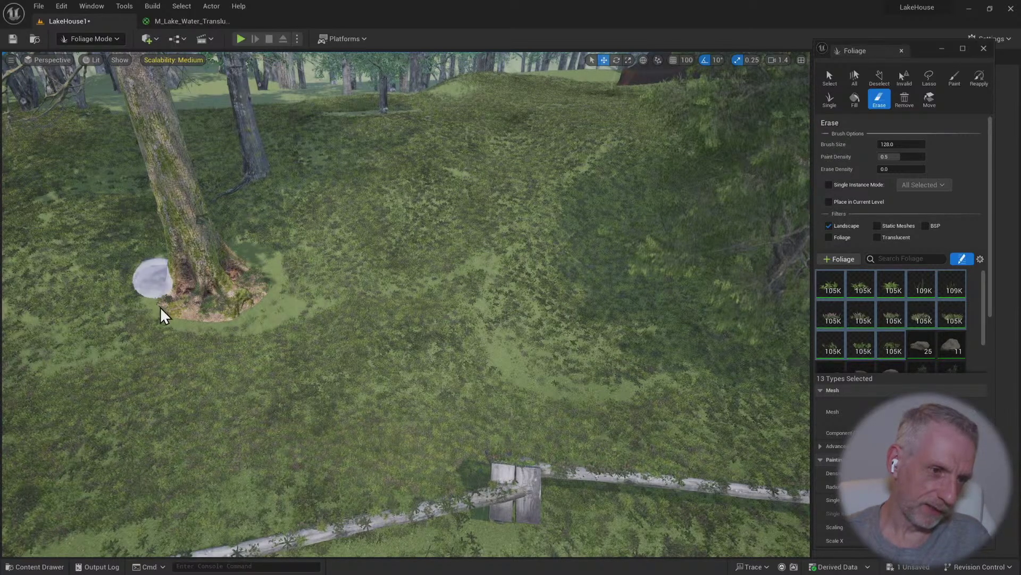
{"action": "mouse_move", "coordinate": [181, 323]}
{"action": "left_mouse_down"}
{"action": "mouse_move", "coordinate": [255, 318]}
{"action": "mouse_move", "coordinate": [270, 304]}
{"action": "mouse_move", "coordinate": [275, 261]}
{"action": "mouse_move", "coordinate": [256, 259]}
{"action": "left_mouse_up"}
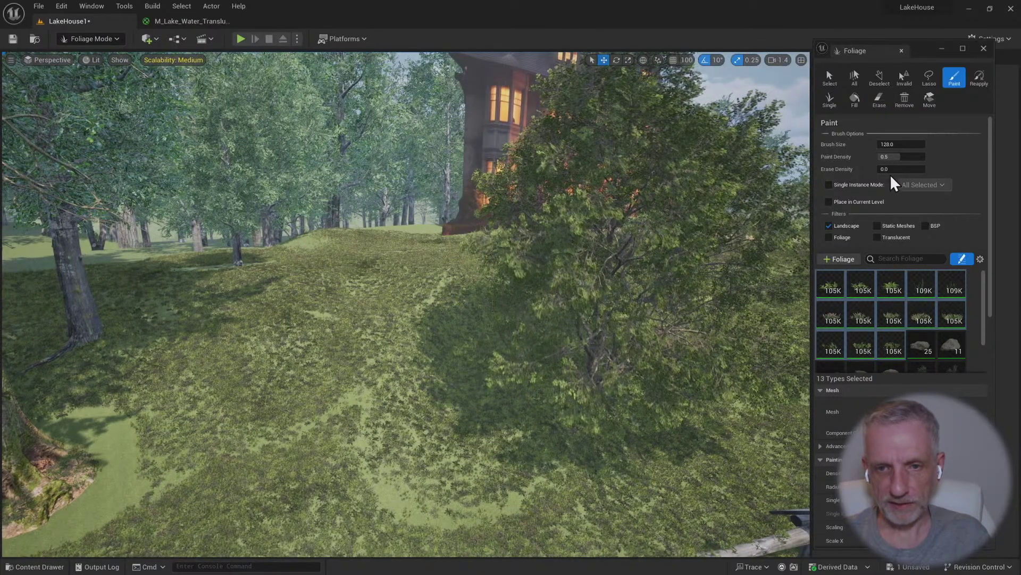
Set the erase density to 0.9 and try to thin the grass around the slim tree near the fence
{"action": "left_click", "coordinate": [899, 169]}
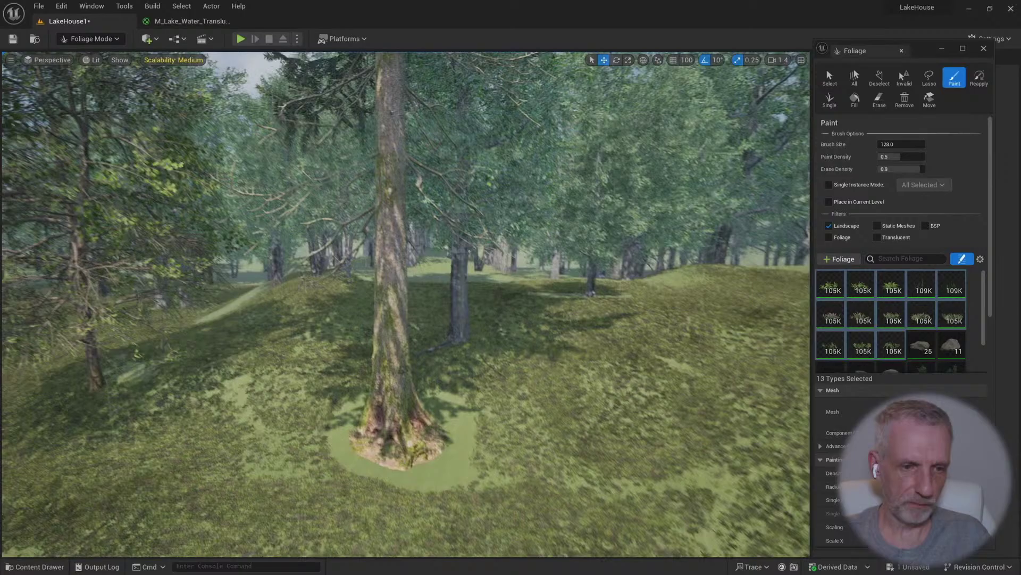
{"action": "right_click_drag", "start_coordinate": [433, 360], "coordinate": [468, 351]}
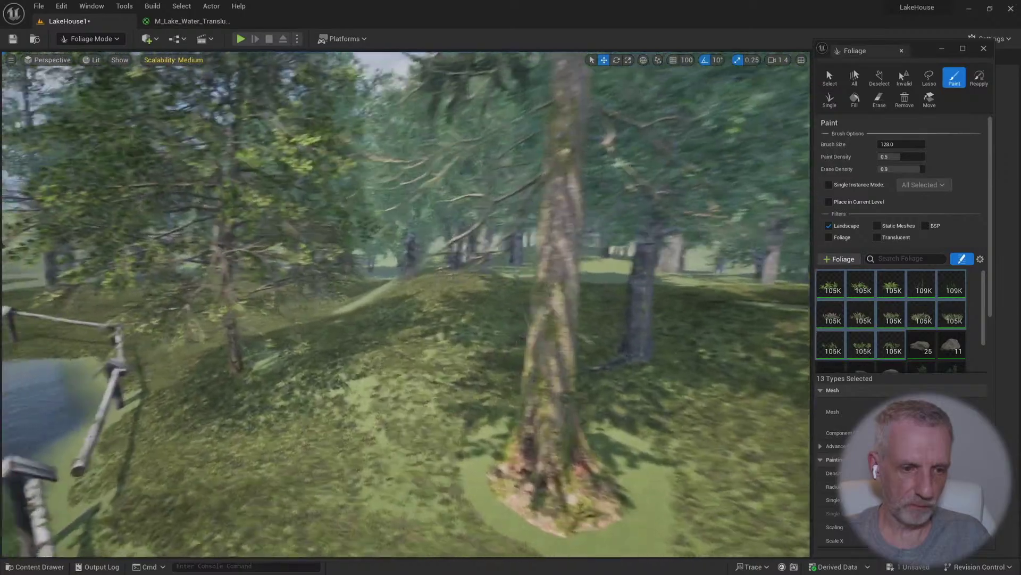
{"action": "key", "text": "w"}
{"action": "mouse_move", "coordinate": [390, 379]}
{"action": "right_mouse_down"}
{"action": "mouse_move", "coordinate": [347, 398]}
{"action": "mouse_move", "coordinate": [401, 368]}
{"action": "right_mouse_up"}
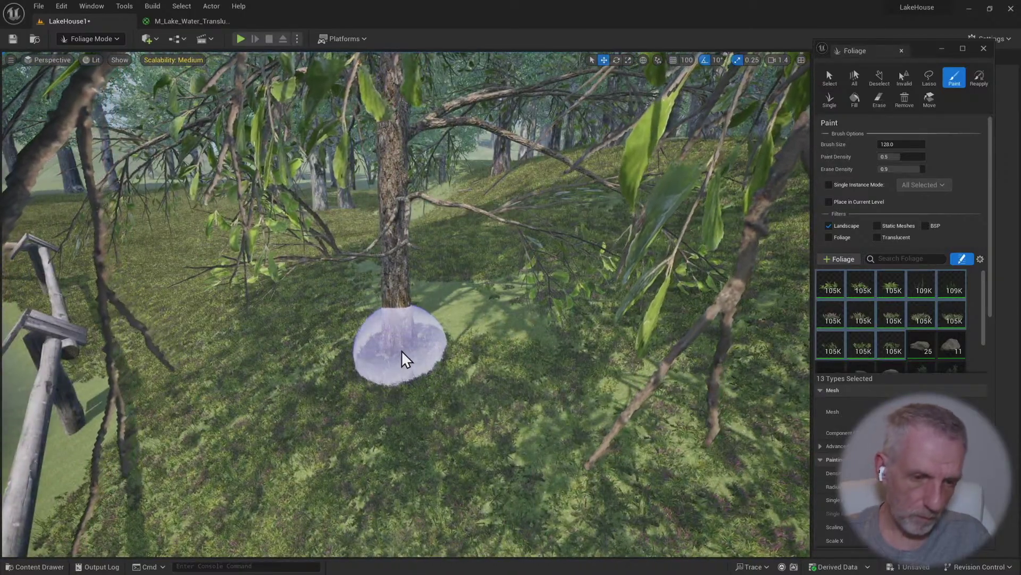
{"action": "key", "text": "shift"}
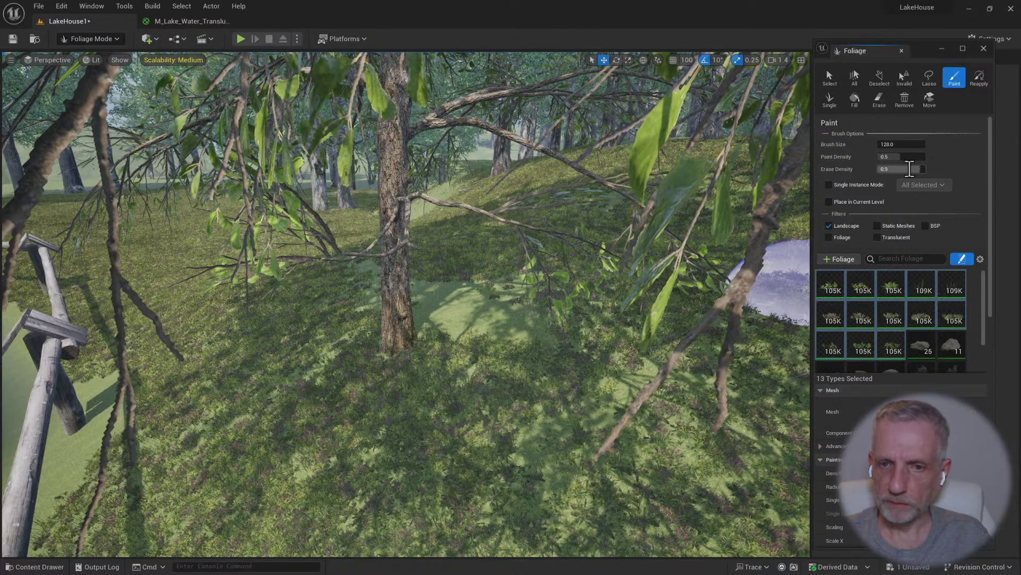
Set the erase density to 0.1 and thin the grass around the slim tree's trunk
{"action": "left_click", "coordinate": [904, 168]}
{"action": "type", "text": "0.1"}
{"action": "key", "text": "Return"}
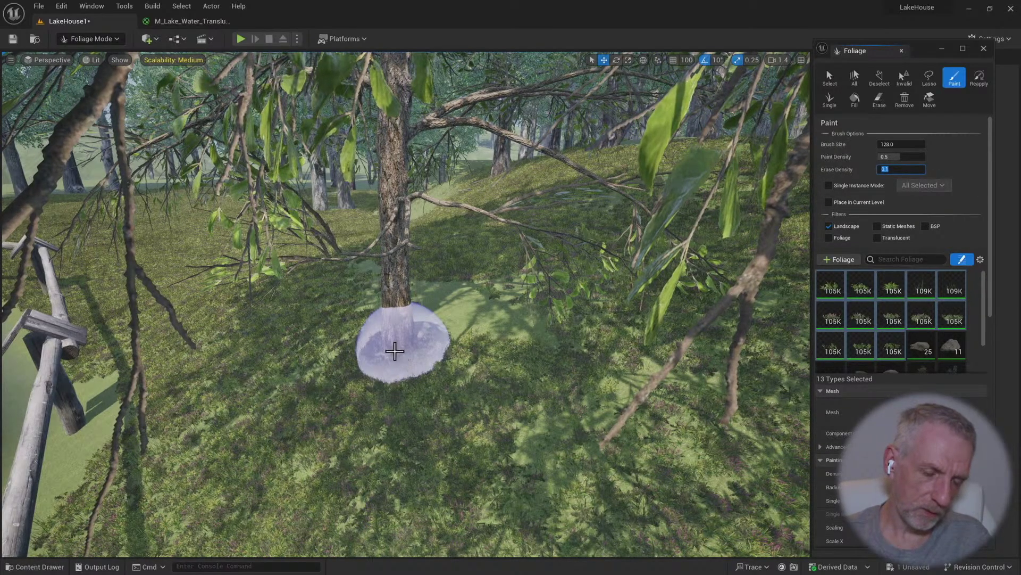
{"action": "key", "text": "shift"}
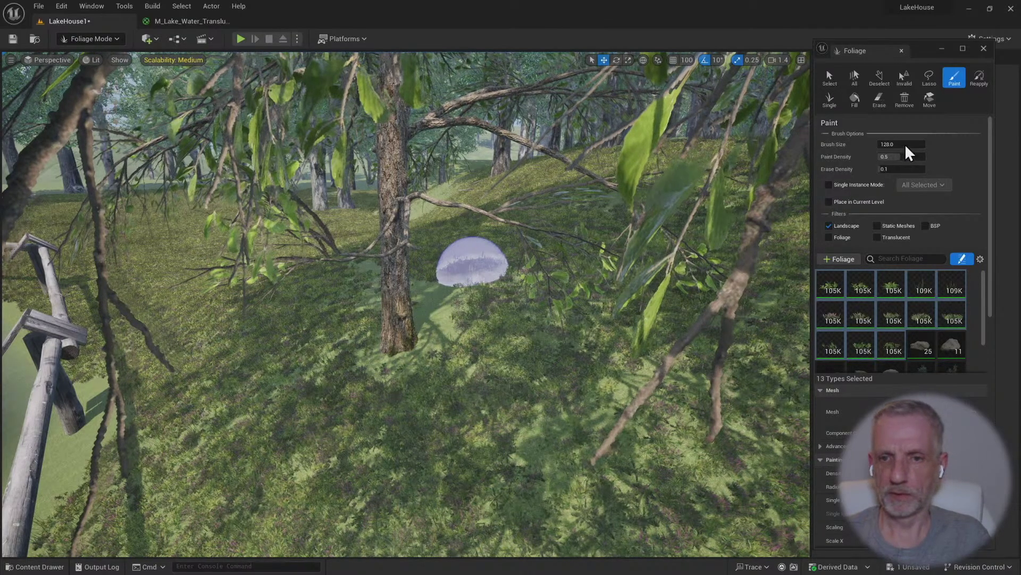
Set the brush size to 256, cover the bare patch behind the slim tree, and thin the grass at its trunk
{"action": "left_click", "coordinate": [905, 144]}
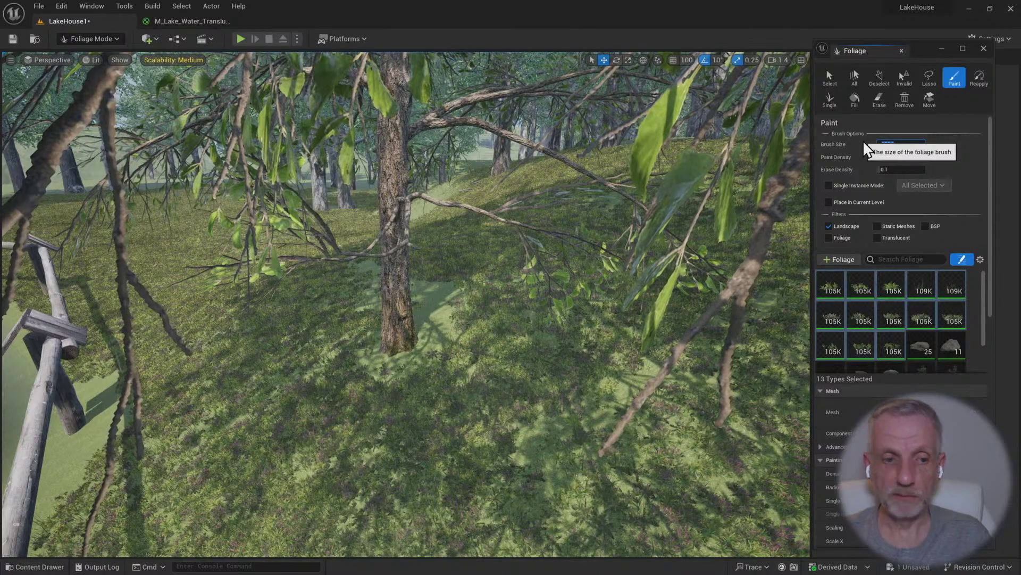
{"action": "type", "text": "256"}
{"action": "key", "text": "Return"}
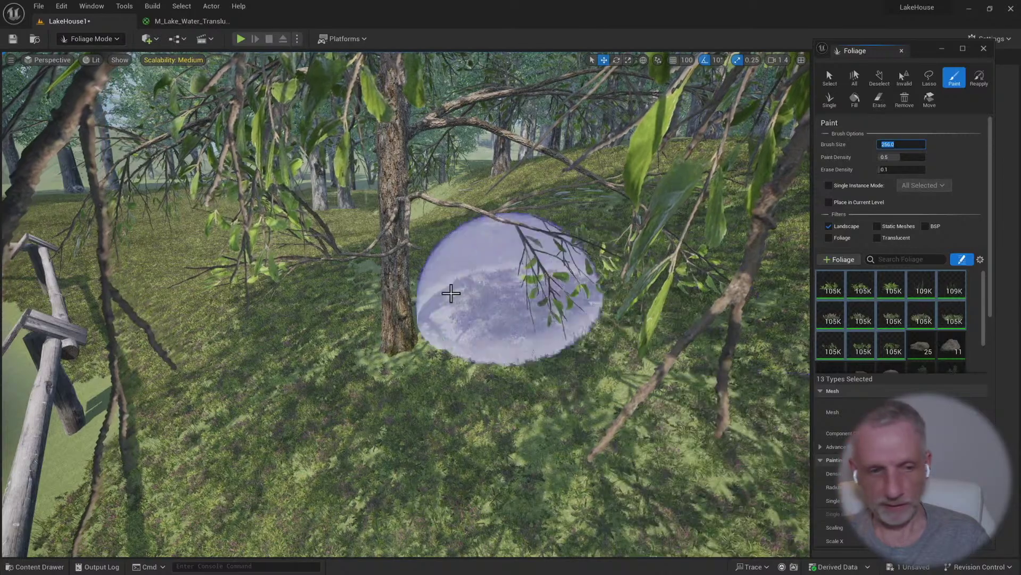
{"action": "left_click", "coordinate": [397, 337], "text": "shift"}
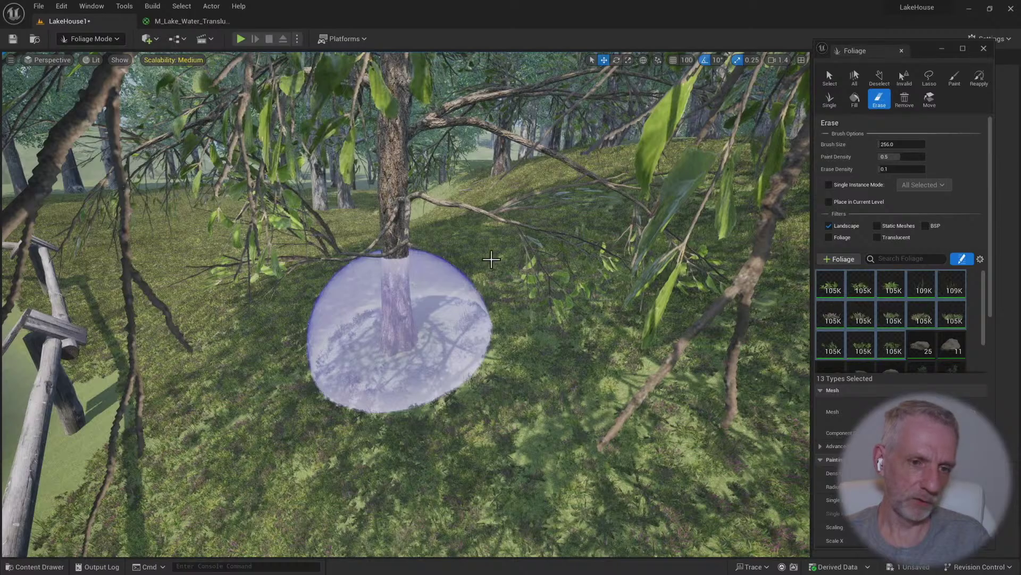
Return to the mossy tree and thin the grass around its trunk with the 256 brush
{"action": "key", "text": "w"}
{"action": "mouse_move", "coordinate": [519, 259]}
{"action": "right_mouse_down"}
{"action": "mouse_move", "coordinate": [481, 252]}
{"action": "mouse_move", "coordinate": [486, 263]}
{"action": "mouse_move", "coordinate": [535, 258]}
{"action": "mouse_move", "coordinate": [202, 251]}
{"action": "mouse_move", "coordinate": [442, 262]}
{"action": "right_mouse_up"}
{"action": "scroll", "coordinate": [519, 259], "scroll_direction": "down", "scroll_amount": 1}
{"action": "key", "text": "w"}
{"action": "scroll", "coordinate": [487, 248], "scroll_direction": "down", "scroll_amount": 1}
{"action": "key", "text": "w"}
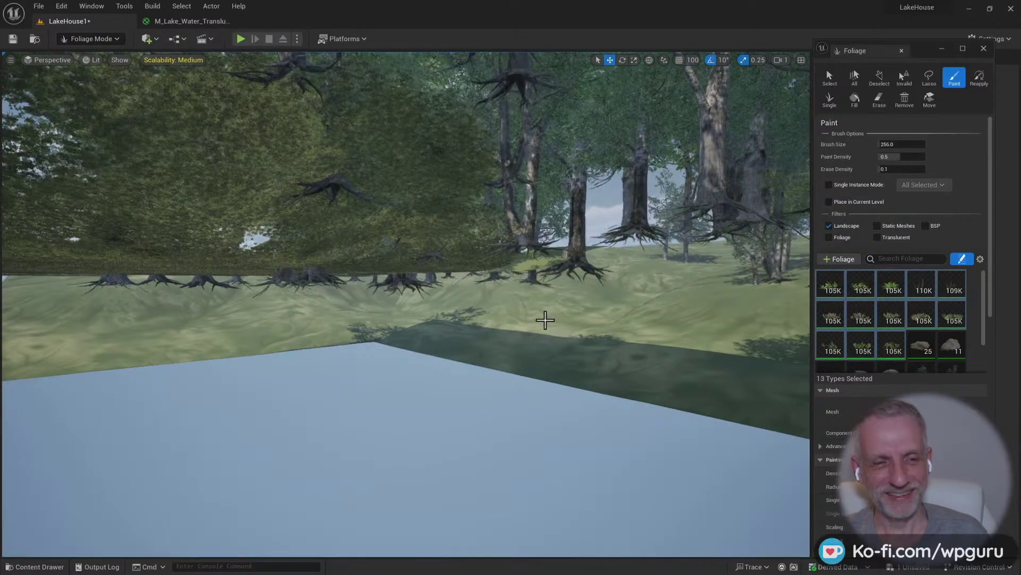
{"action": "mouse_move", "coordinate": [542, 319]}
{"action": "right_mouse_down"}
{"action": "mouse_move", "coordinate": [522, 309]}
{"action": "mouse_move", "coordinate": [516, 341]}
{"action": "mouse_move", "coordinate": [309, 340]}
{"action": "mouse_move", "coordinate": [288, 330]}
{"action": "mouse_move", "coordinate": [266, 341]}
{"action": "mouse_move", "coordinate": [254, 326]}
{"action": "mouse_move", "coordinate": [197, 323]}
{"action": "mouse_move", "coordinate": [248, 322]}
{"action": "right_mouse_up"}
{"action": "key", "text": "shift"}
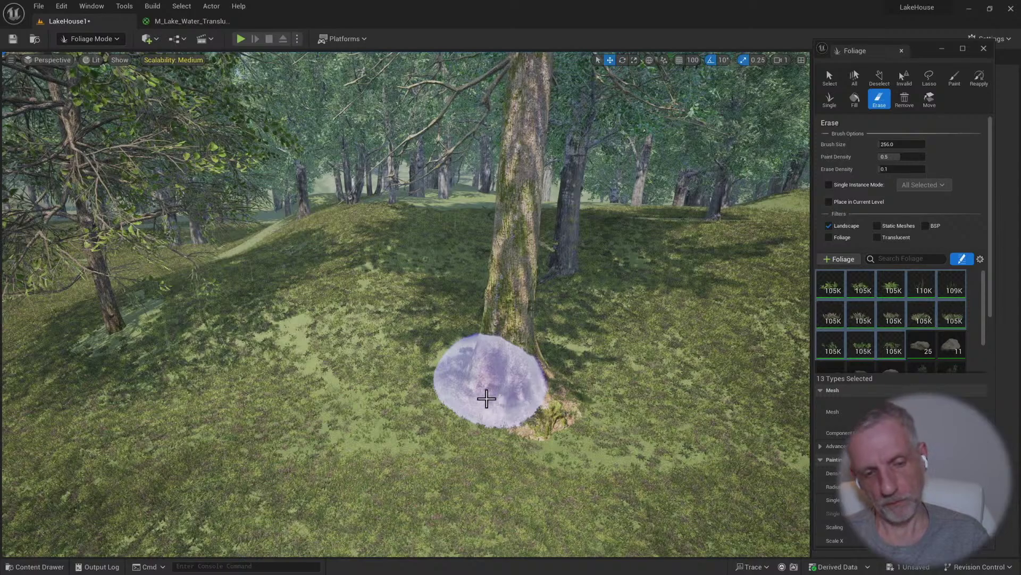
{"action": "mouse_move", "coordinate": [483, 396]}
{"action": "left_mouse_down"}
{"action": "mouse_move", "coordinate": [472, 392]}
{"action": "mouse_move", "coordinate": [505, 413]}
{"action": "mouse_move", "coordinate": [551, 394]}
{"action": "mouse_move", "coordinate": [561, 384]}
{"action": "mouse_move", "coordinate": [511, 360]}
{"action": "mouse_move", "coordinate": [474, 365]}
{"action": "mouse_move", "coordinate": [481, 383]}
{"action": "mouse_move", "coordinate": [588, 311]}
{"action": "left_mouse_up"}
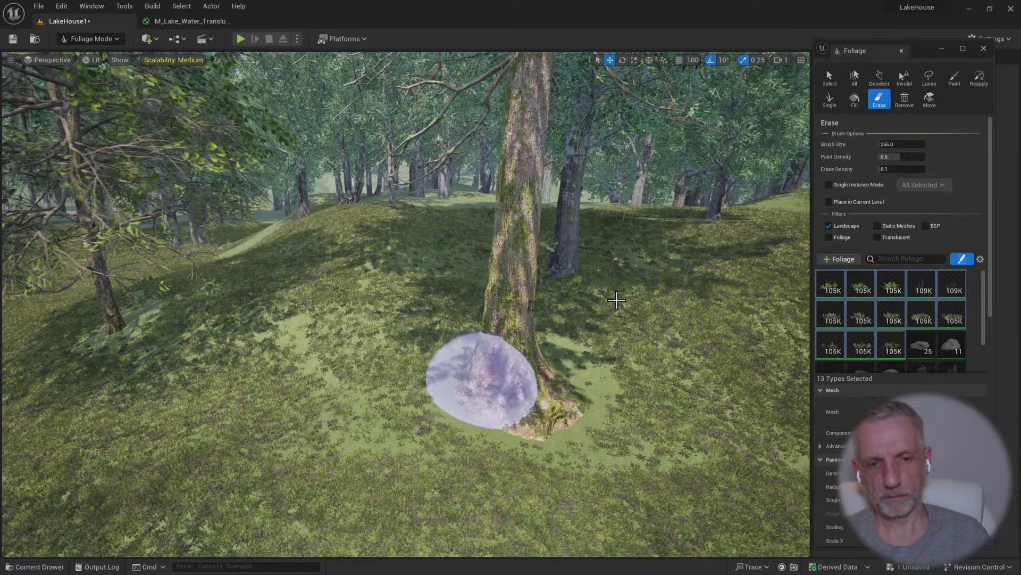
Thin the grass around the roots of the grey tree behind the mossy one
{"action": "mouse_move", "coordinate": [482, 380]}
{"action": "right_mouse_down"}
{"action": "mouse_move", "coordinate": [468, 380]}
{"action": "mouse_move", "coordinate": [508, 378]}
{"action": "mouse_move", "coordinate": [570, 301]}
{"action": "right_mouse_up"}
{"action": "key", "text": "shift"}
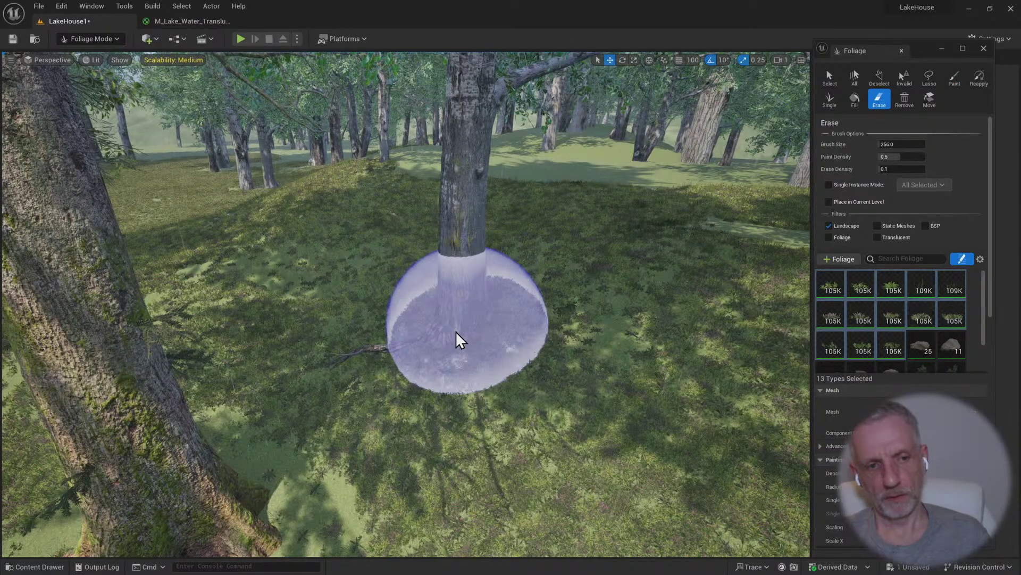
{"action": "mouse_move", "coordinate": [456, 331]}
{"action": "left_mouse_down", "text": "shift"}
{"action": "mouse_move", "coordinate": [455, 357]}
{"action": "mouse_move", "coordinate": [508, 319]}
{"action": "left_mouse_up", "text": "shift"}
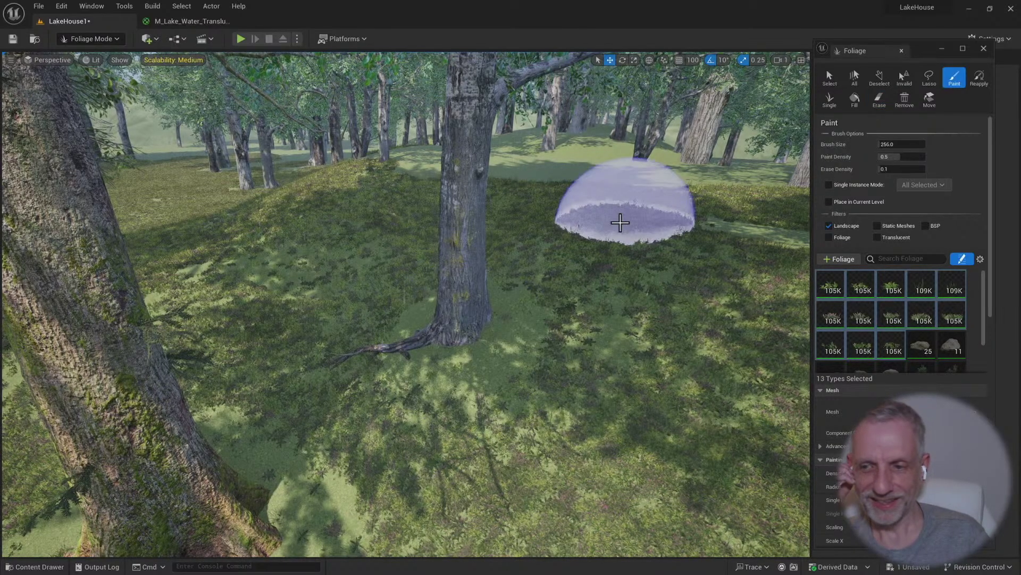
Thin the grass around the trunks of the two small trees on the slope below the mansion
{"action": "mouse_move", "coordinate": [524, 216]}
{"action": "right_mouse_down"}
{"action": "mouse_move", "coordinate": [723, 203]}
{"action": "mouse_move", "coordinate": [734, 256]}
{"action": "mouse_move", "coordinate": [586, 202]}
{"action": "mouse_move", "coordinate": [724, 217]}
{"action": "mouse_move", "coordinate": [761, 196]}
{"action": "mouse_move", "coordinate": [788, 210]}
{"action": "mouse_move", "coordinate": [659, 205]}
{"action": "mouse_move", "coordinate": [539, 267]}
{"action": "right_mouse_up"}
{"action": "scroll", "coordinate": [606, 205], "scroll_direction": "up", "scroll_amount": 2}
{"action": "scroll", "coordinate": [681, 214], "scroll_direction": "up", "scroll_amount": 1}
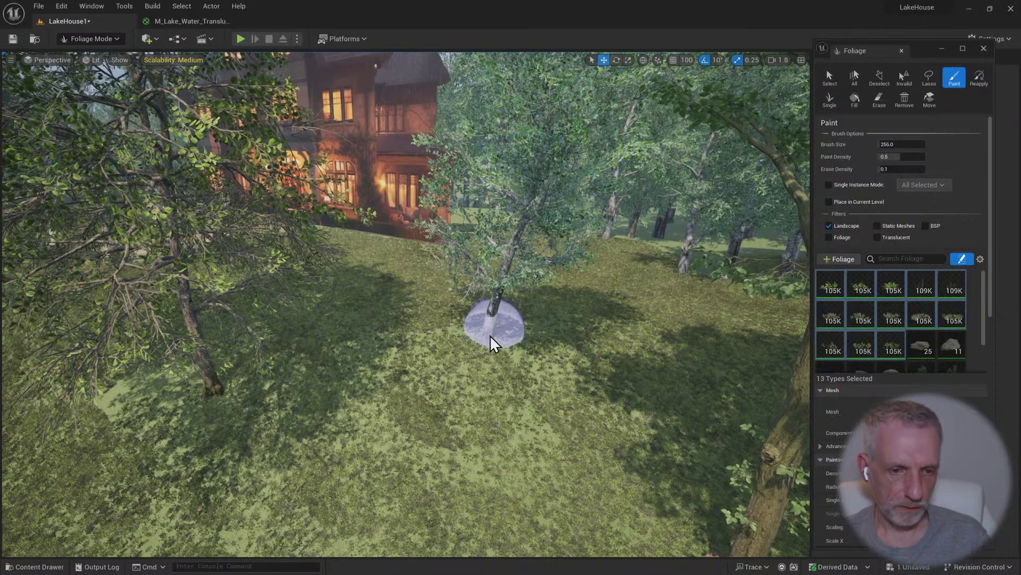
{"action": "key", "text": "shift"}
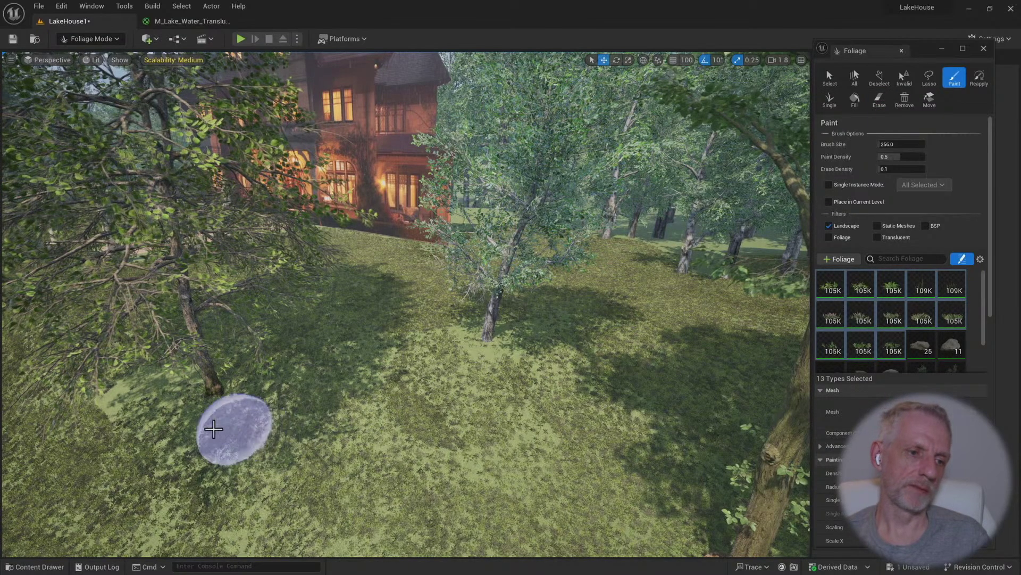
{"action": "key", "text": "shift"}
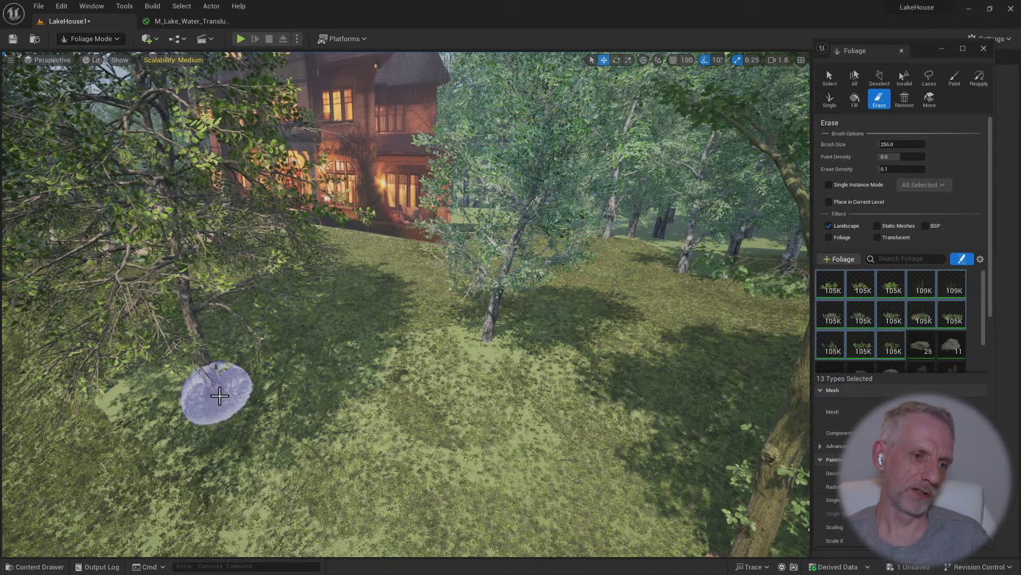
{"action": "left_click_drag", "start_coordinate": [217, 396], "coordinate": [217, 398], "text": "shift"}
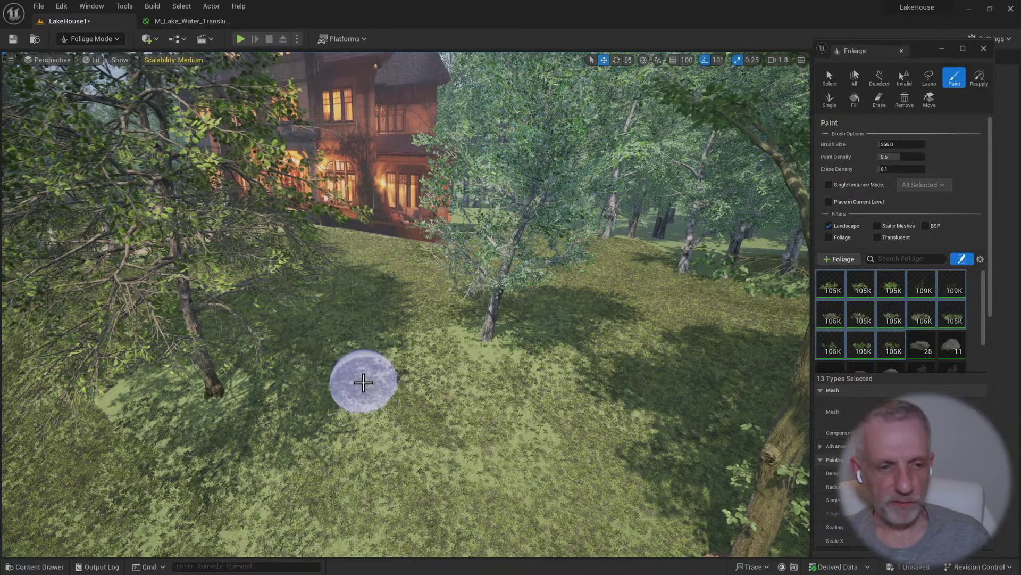
Thin the grass around the trunks of the two neighbouring trees near the lake
{"action": "mouse_move", "coordinate": [361, 382]}
{"action": "right_mouse_down"}
{"action": "mouse_move", "coordinate": [479, 384]}
{"action": "mouse_move", "coordinate": [527, 399]}
{"action": "mouse_move", "coordinate": [643, 389]}
{"action": "mouse_move", "coordinate": [772, 402]}
{"action": "mouse_move", "coordinate": [734, 403]}
{"action": "right_mouse_up"}
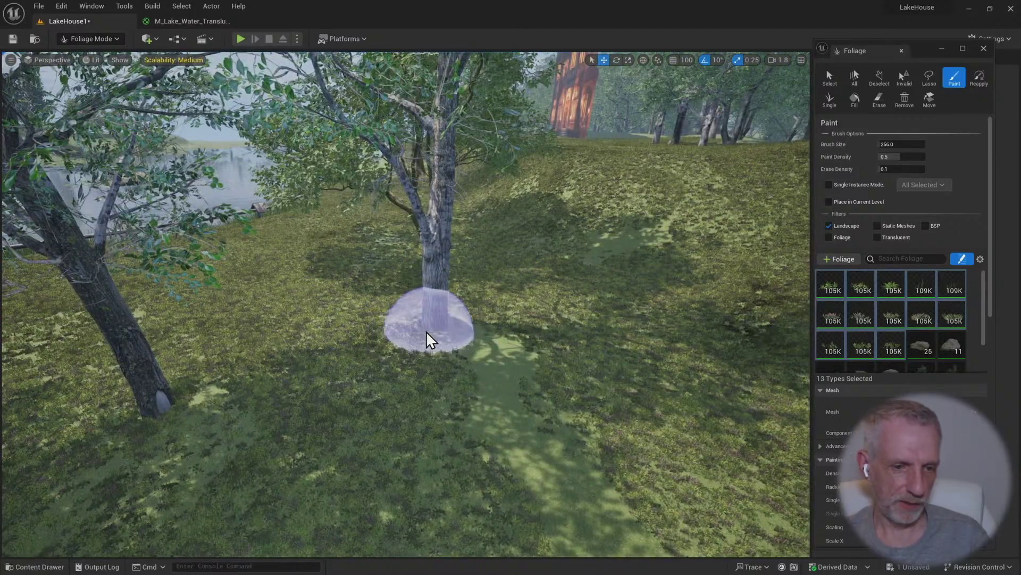
{"action": "key", "text": "shift"}
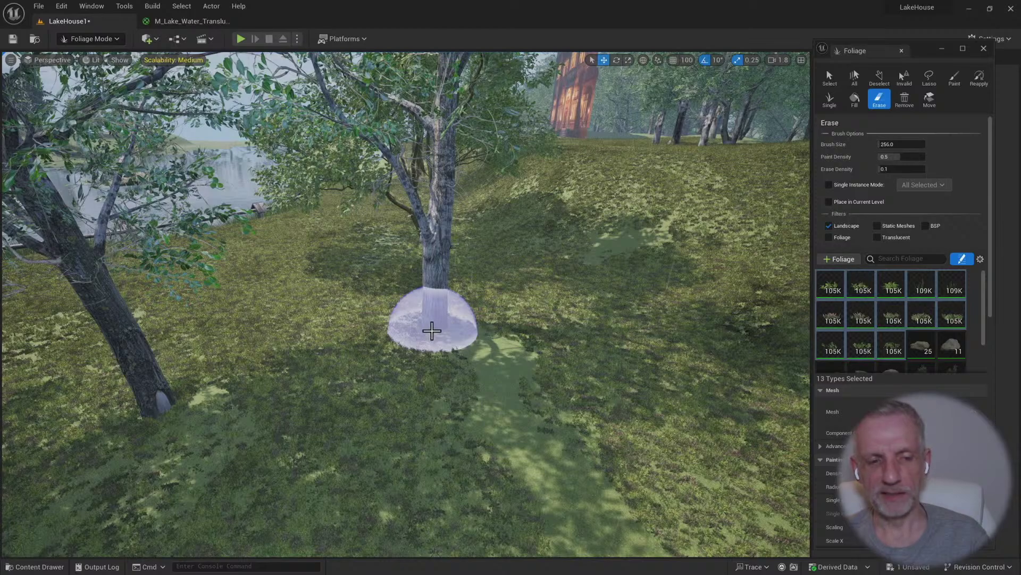
{"action": "mouse_move", "coordinate": [435, 327]}
{"action": "left_mouse_down", "text": "shift"}
{"action": "mouse_move", "coordinate": [423, 322]}
{"action": "mouse_move", "coordinate": [430, 328]}
{"action": "left_mouse_up", "text": "shift"}
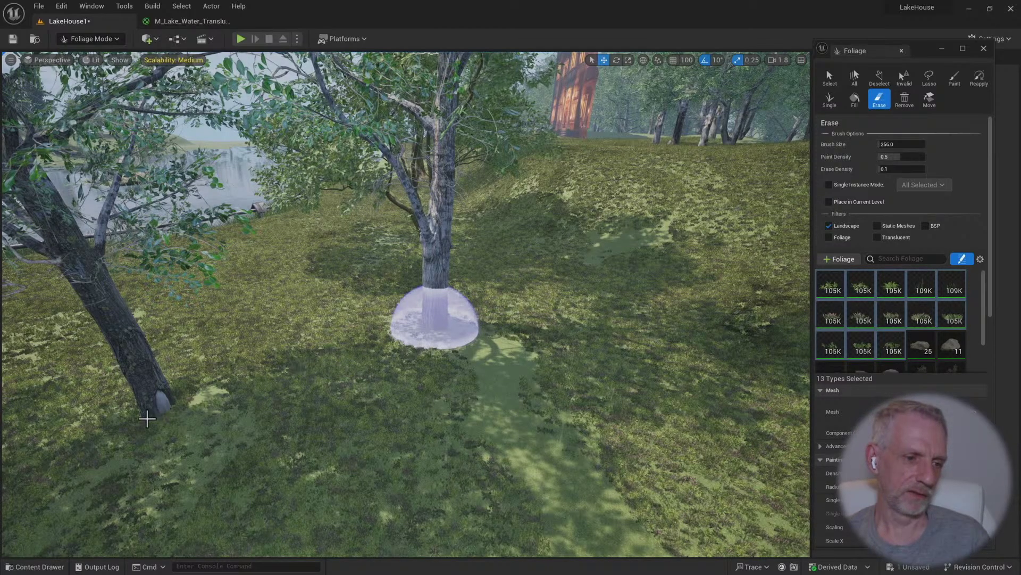
{"action": "mouse_move", "coordinate": [162, 410]}
{"action": "left_mouse_down", "text": "shift"}
{"action": "mouse_move", "coordinate": [170, 395]}
{"action": "mouse_move", "coordinate": [168, 405]}
{"action": "mouse_move", "coordinate": [161, 397]}
{"action": "mouse_move", "coordinate": [169, 412]}
{"action": "left_mouse_up", "text": "shift"}
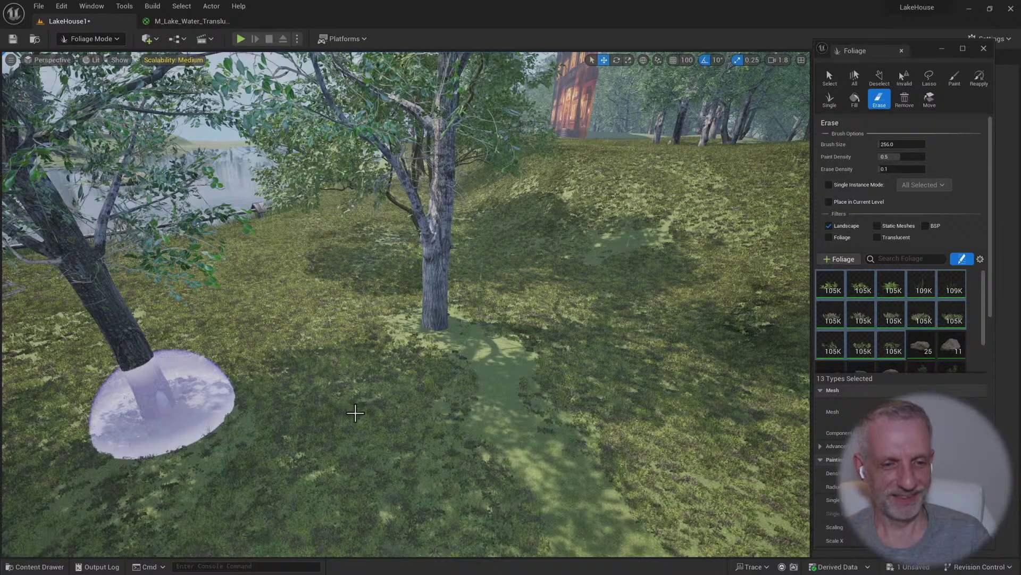
Leave foliage editing for Selection mode, jump to the bookmarked view of the mansion across the lake, and save the LakeHouse1 map
{"action": "mouse_move", "coordinate": [162, 402]}
{"action": "right_mouse_down"}
{"action": "mouse_move", "coordinate": [166, 442]}
{"action": "mouse_move", "coordinate": [157, 441]}
{"action": "mouse_move", "coordinate": [343, 392]}
{"action": "right_mouse_up"}
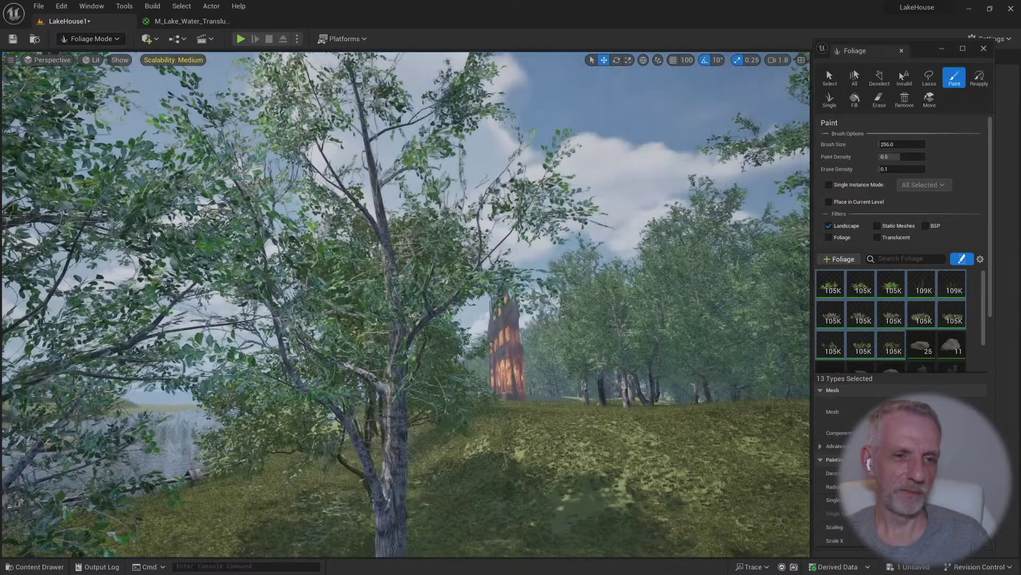
{"action": "right_click_drag", "start_coordinate": [404, 304], "coordinate": [405, 303]}
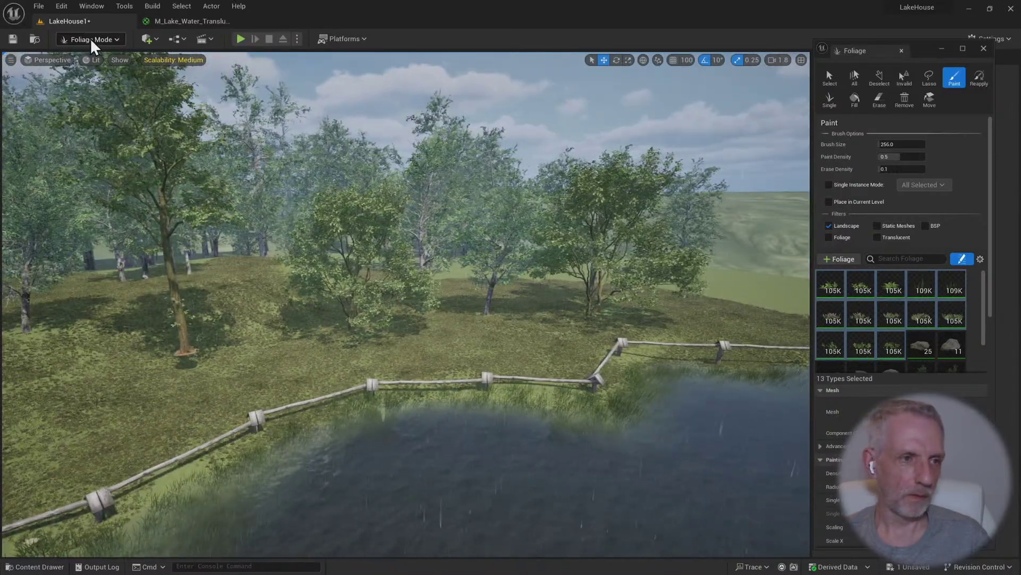
{"action": "left_click", "coordinate": [93, 45]}
{"action": "left_click", "coordinate": [100, 55]}
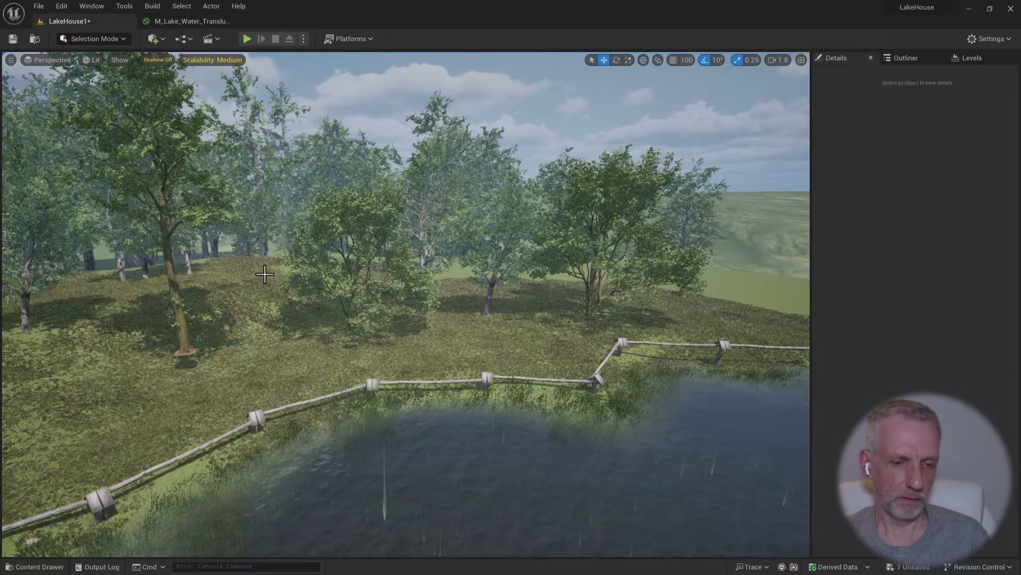
{"action": "key", "text": "1"}
{"action": "key", "text": "ctrl+s"}
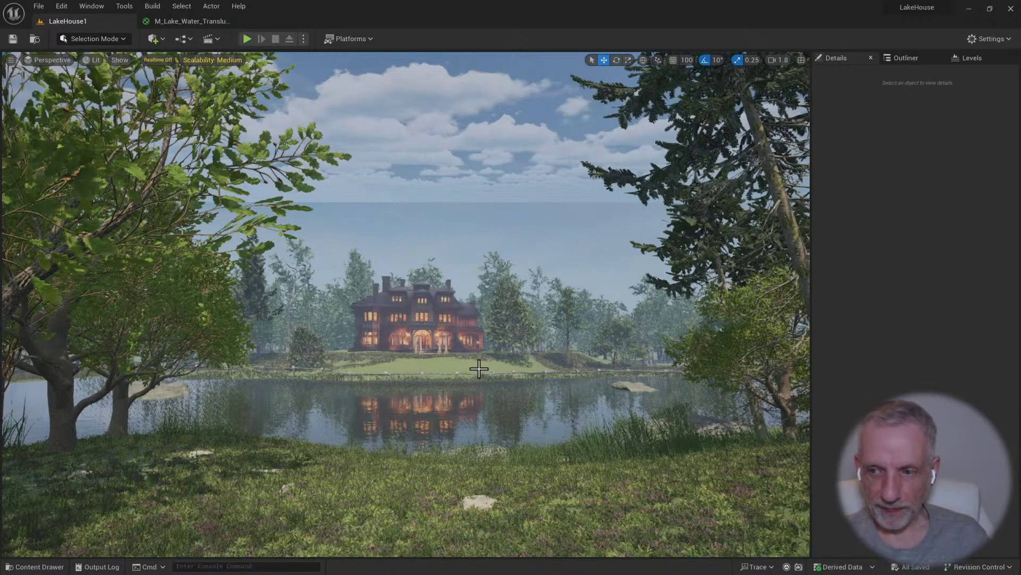
Switch to the Epic Games Launcher, maximize it, and search the Unreal Engine Marketplace for "duck"
{"action": "key", "text": "super"}
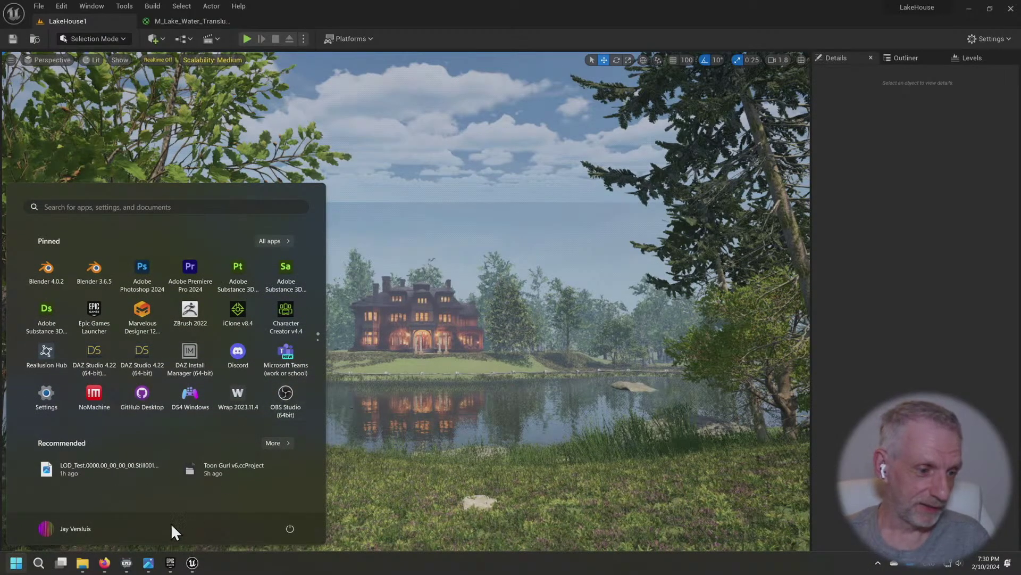
{"action": "left_click", "coordinate": [171, 564]}
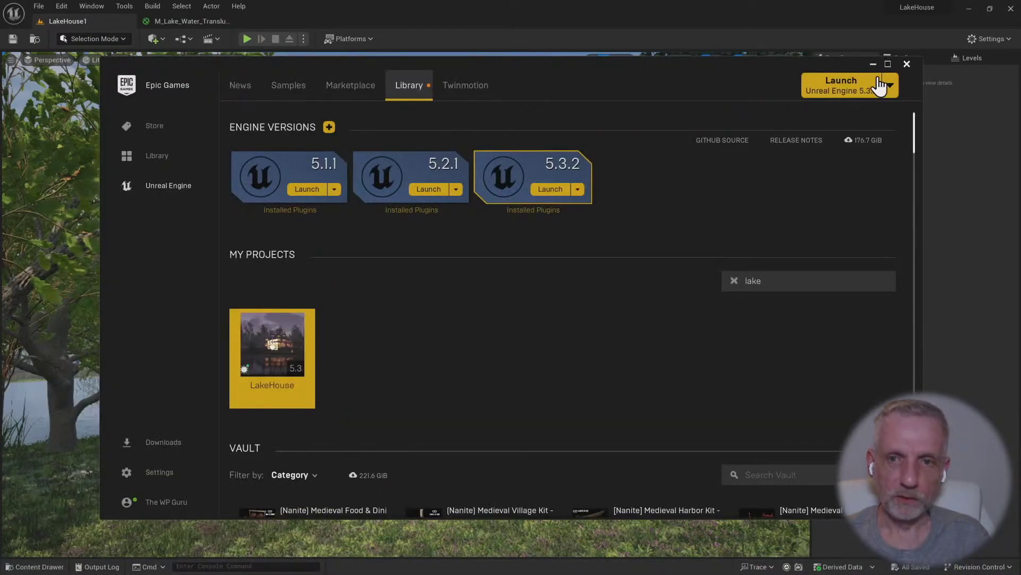
{"action": "left_click", "coordinate": [888, 64]}
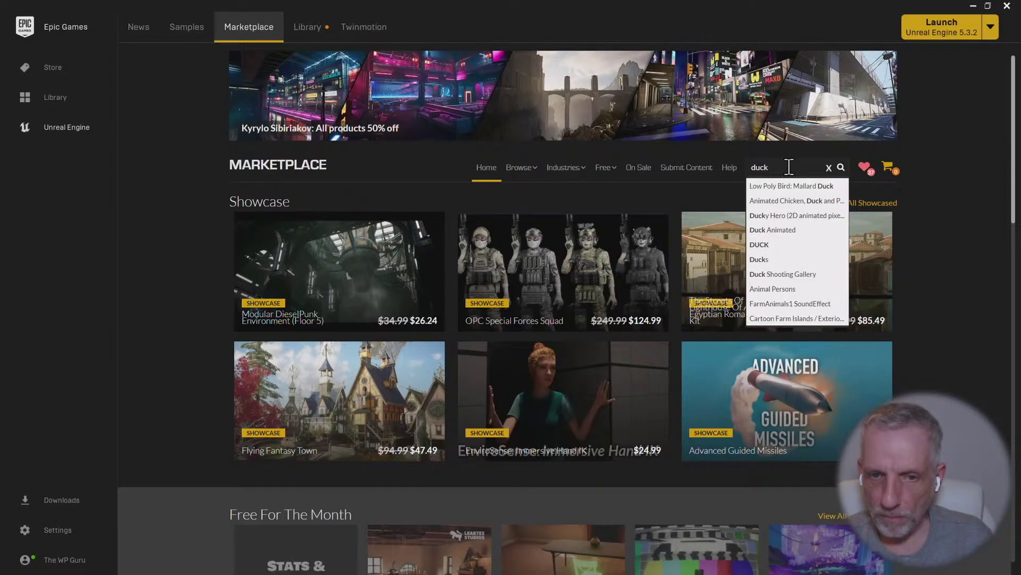
{"action": "key", "text": "Return"}
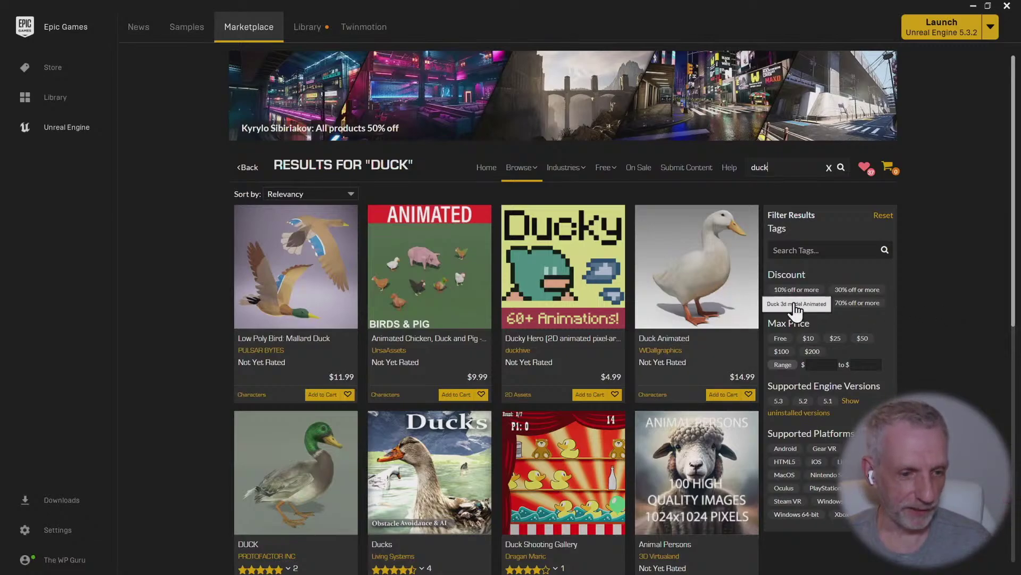
Look through the duck search results for an animated duck asset that could suit the lake scene
{"action": "scroll", "coordinate": [939, 338], "scroll_direction": "down", "scroll_amount": 1}
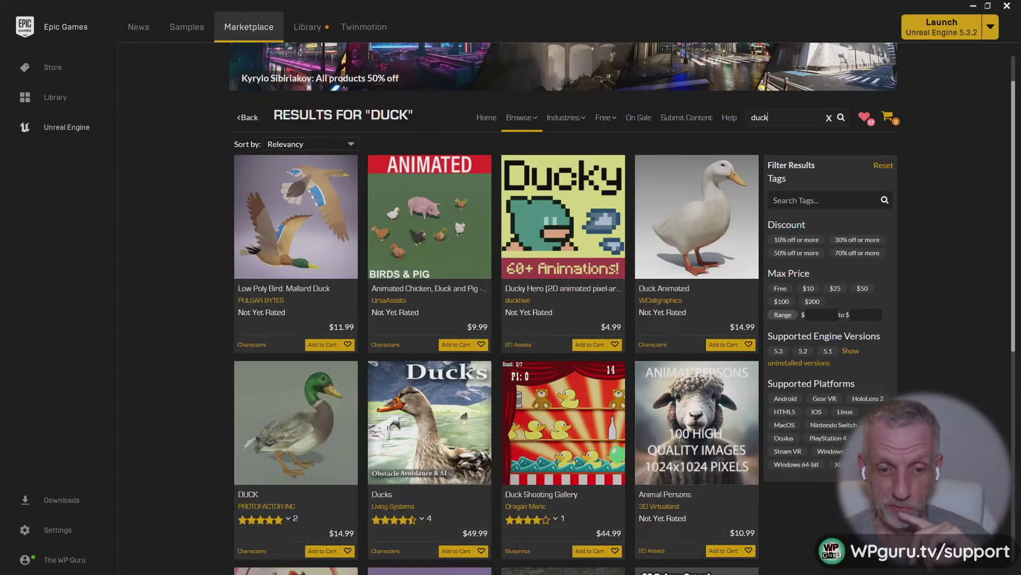
{"action": "scroll", "coordinate": [564, 308], "scroll_direction": "down", "scroll_amount": 2}
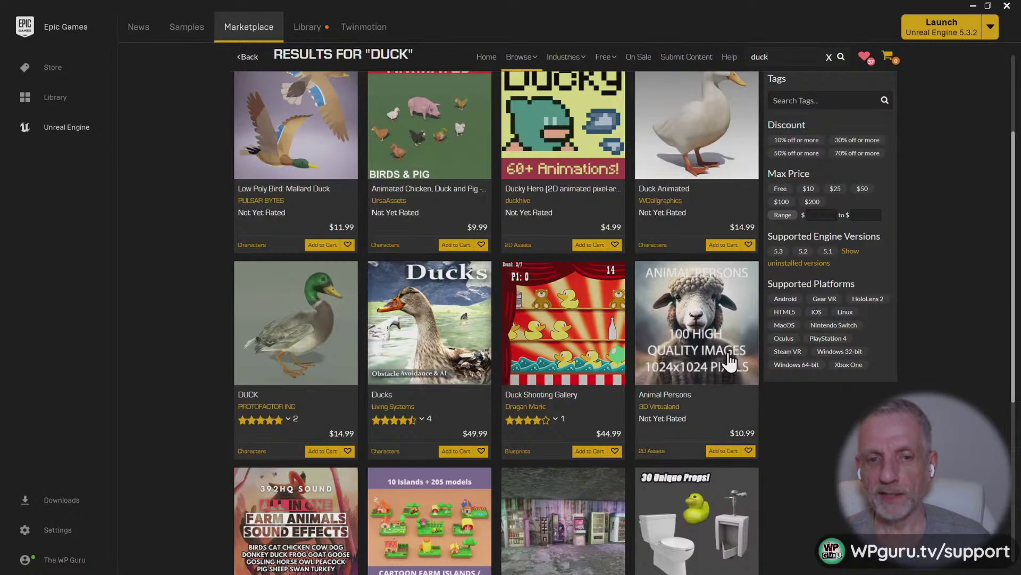
{"action": "scroll", "coordinate": [847, 441], "scroll_direction": "down", "scroll_amount": 2}
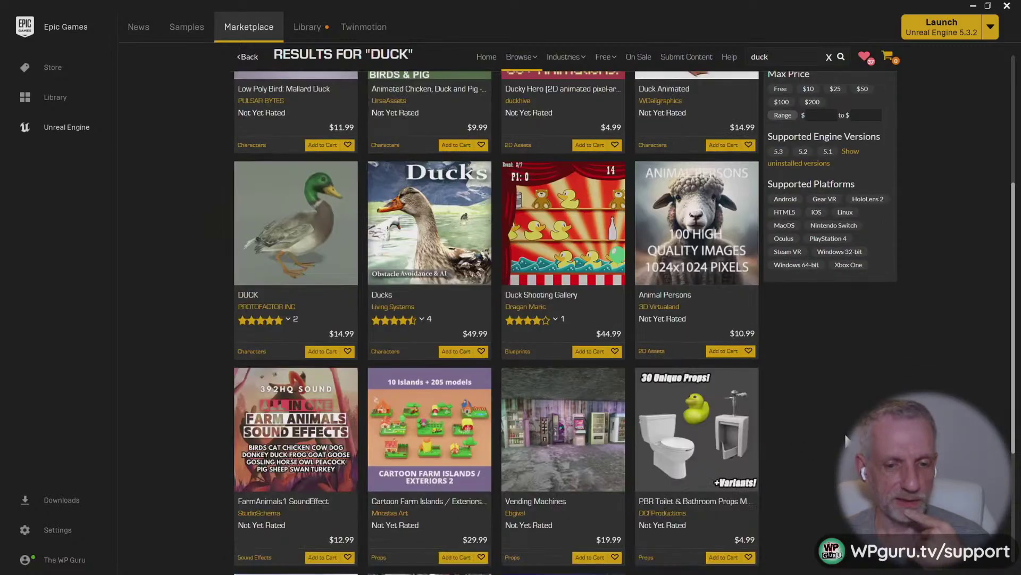
{"action": "scroll", "coordinate": [742, 420], "scroll_direction": "down", "scroll_amount": 3}
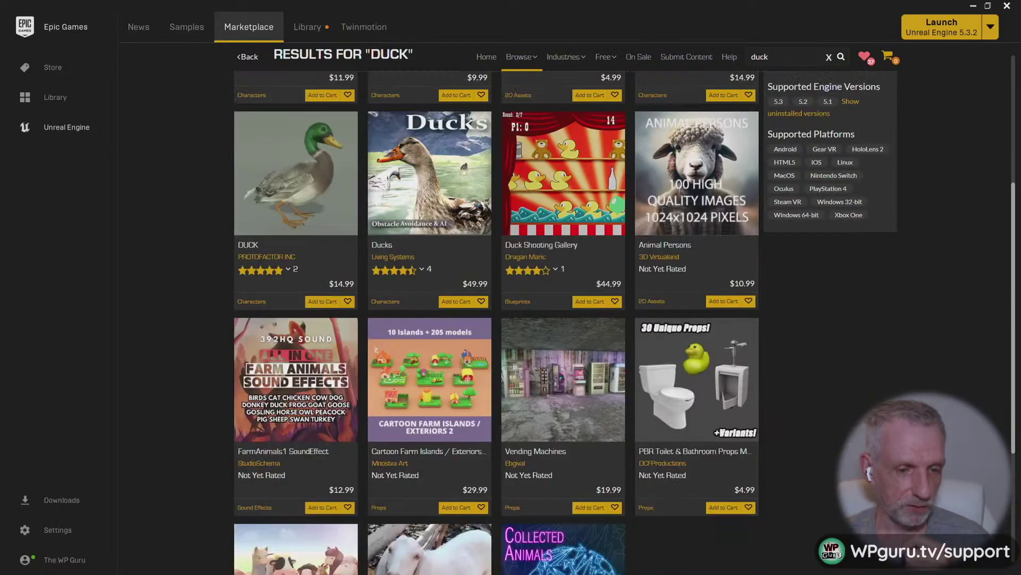
{"action": "scroll", "coordinate": [565, 323], "scroll_direction": "down", "scroll_amount": 2}
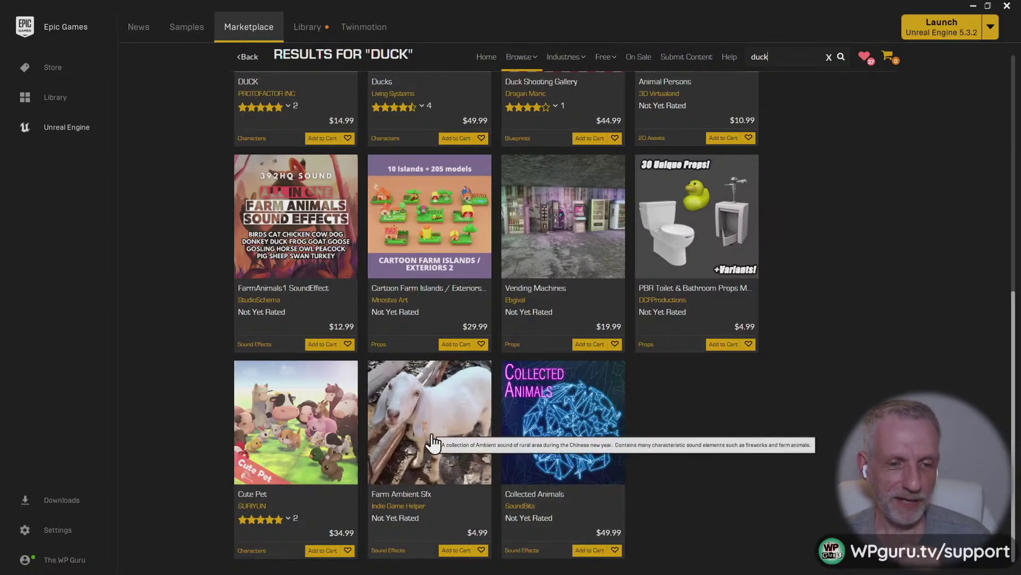
{"action": "scroll", "coordinate": [839, 435], "scroll_direction": "up", "scroll_amount": 3}
{"action": "scroll", "coordinate": [838, 433], "scroll_direction": "up", "scroll_amount": 3}
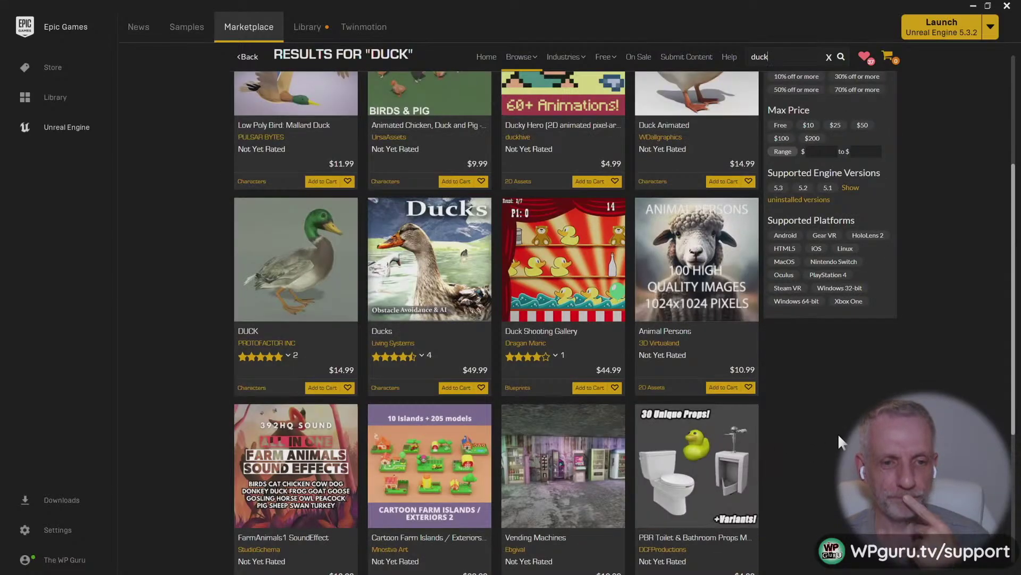
{"action": "scroll", "coordinate": [838, 433], "scroll_direction": "up", "scroll_amount": 2}
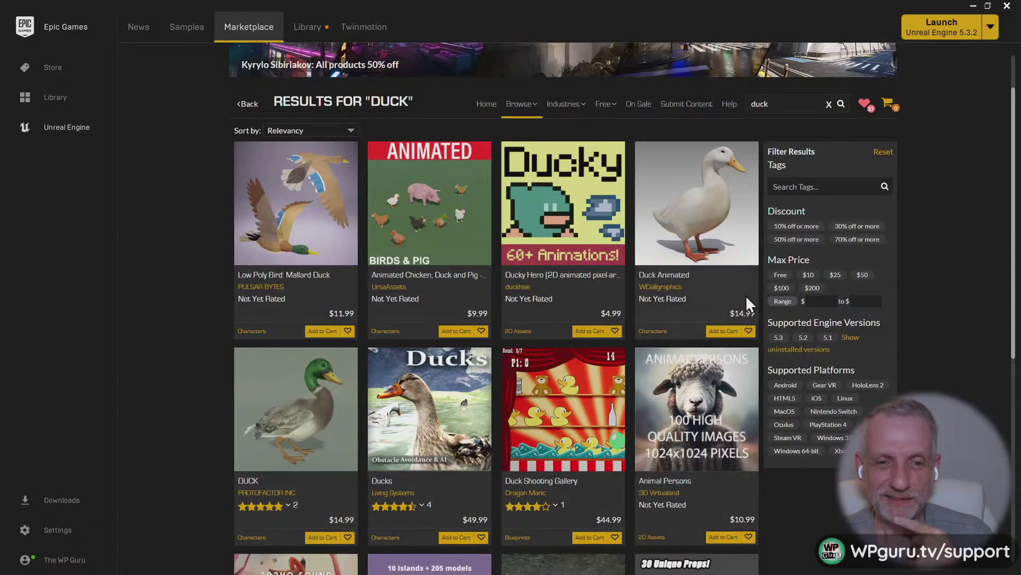
Open the Duck Animated product page by WDallgraphics and check its price and supported engine versions
{"action": "left_click", "coordinate": [733, 232]}
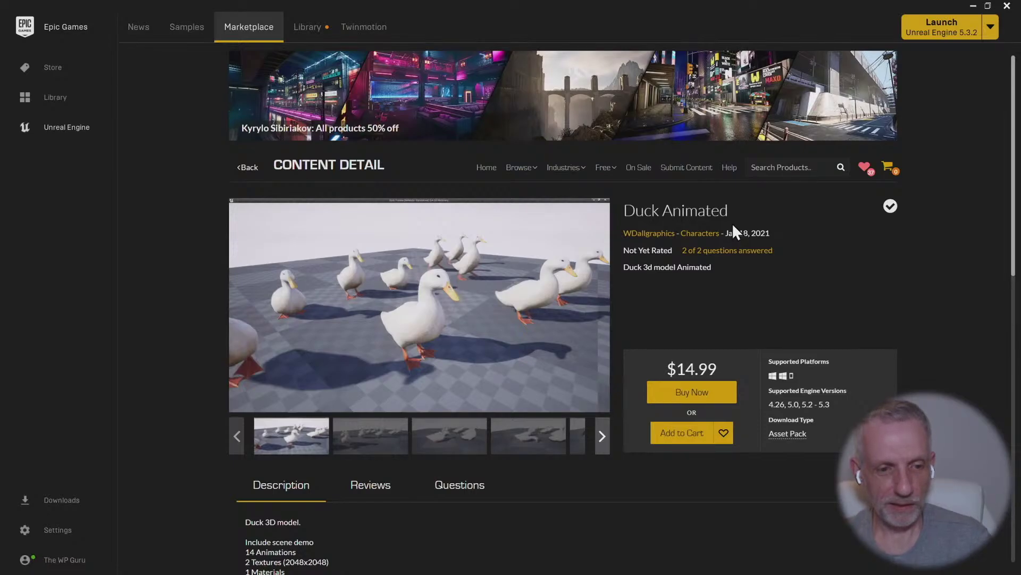
{"action": "scroll", "coordinate": [777, 261], "scroll_direction": "down", "scroll_amount": 2}
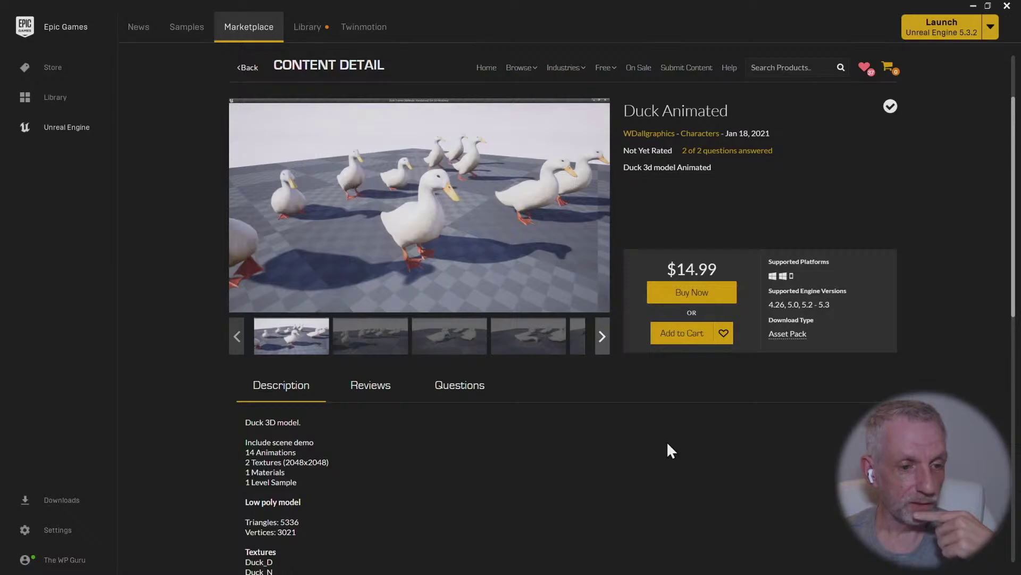
{"action": "scroll", "coordinate": [666, 441], "scroll_direction": "up", "scroll_amount": 1}
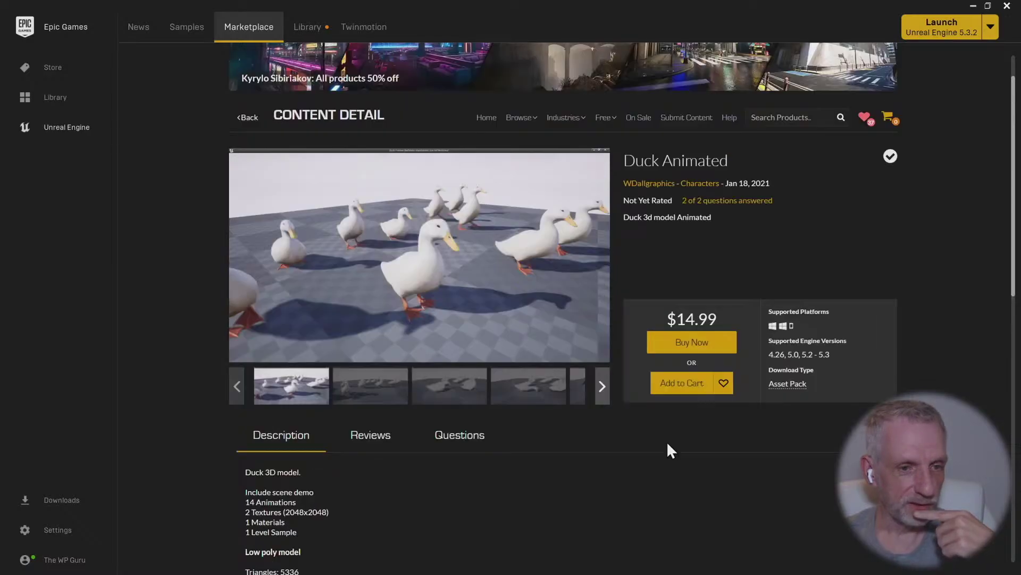
View the Duck Animated preview images at full size one after another, then close the enlarged gallery
{"action": "left_click", "coordinate": [414, 275]}
{"action": "left_click", "coordinate": [1005, 304]}
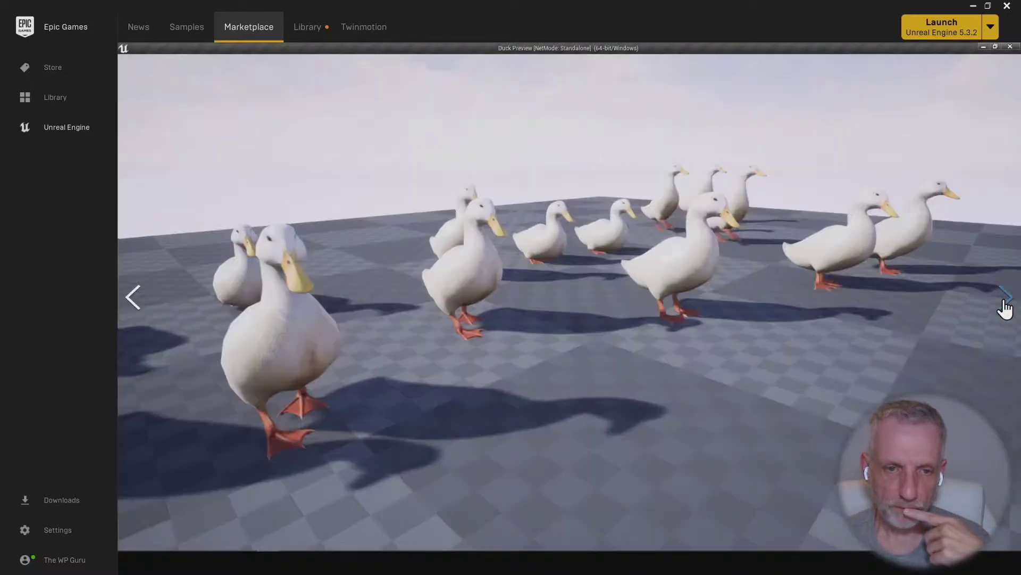
{"action": "left_click", "coordinate": [1005, 304]}
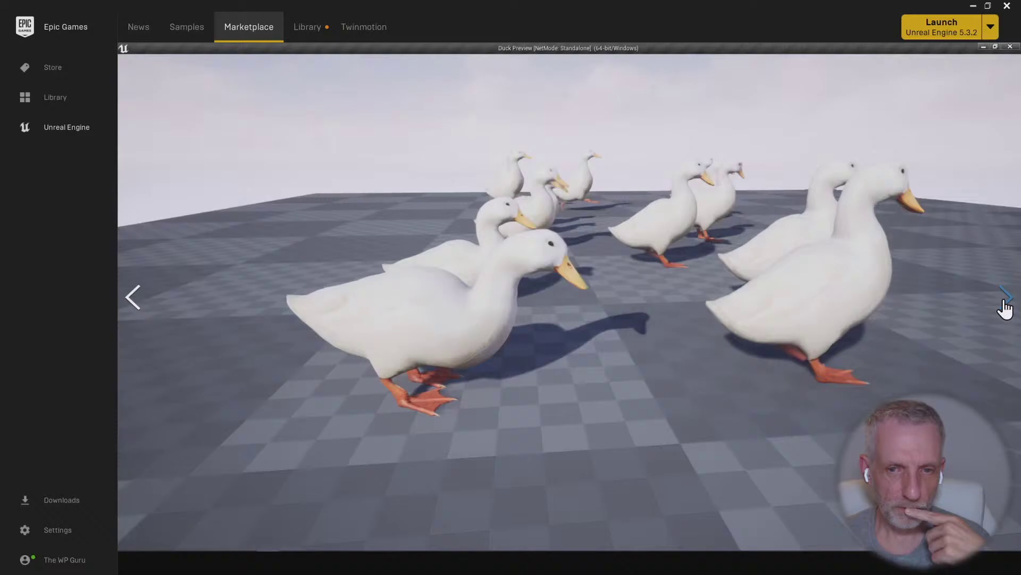
{"action": "left_click", "coordinate": [1005, 305]}
{"action": "left_click", "coordinate": [1005, 306]}
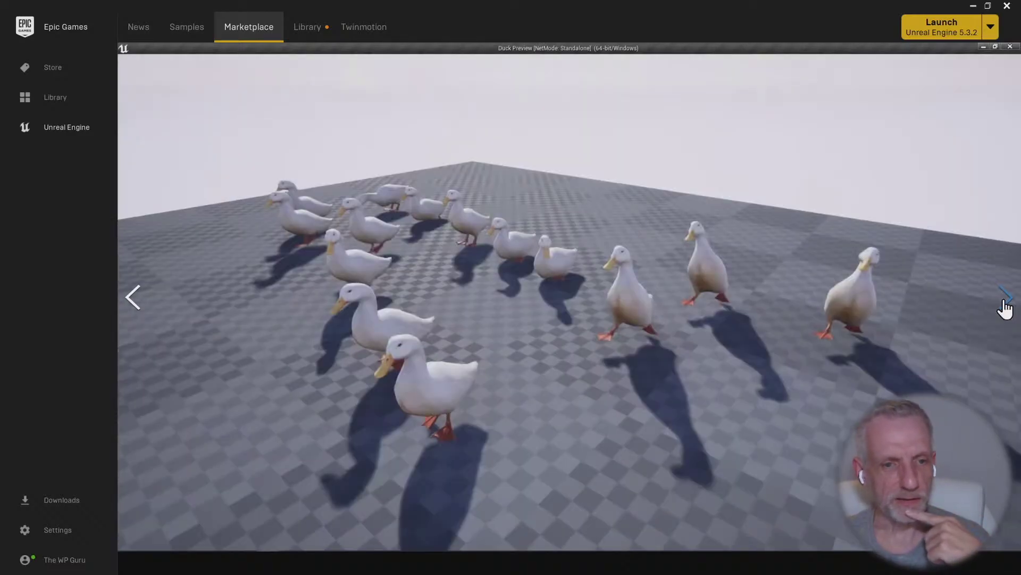
{"action": "left_click", "coordinate": [1005, 306]}
{"action": "left_click", "coordinate": [1005, 305]}
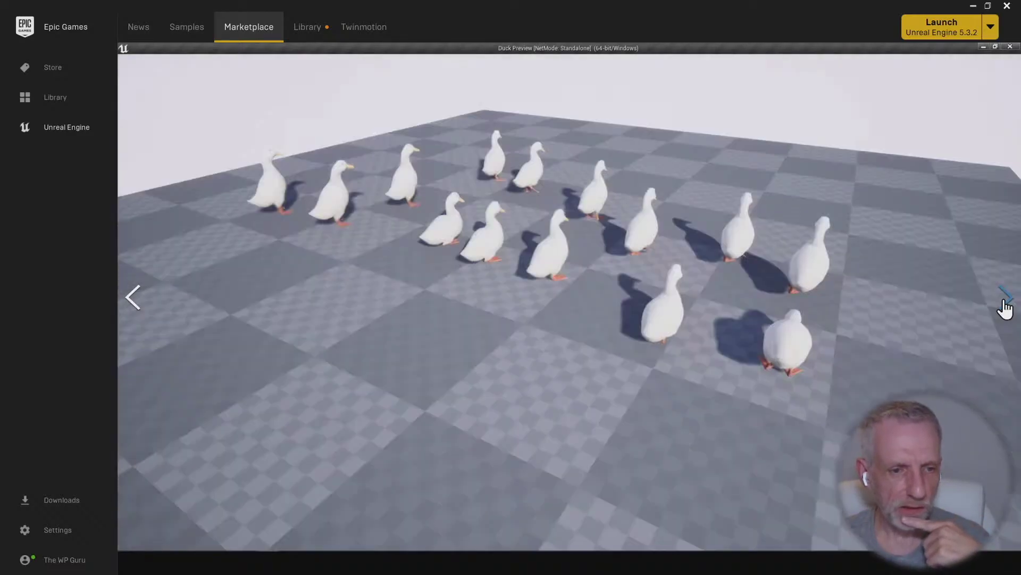
{"action": "left_click", "coordinate": [1005, 306]}
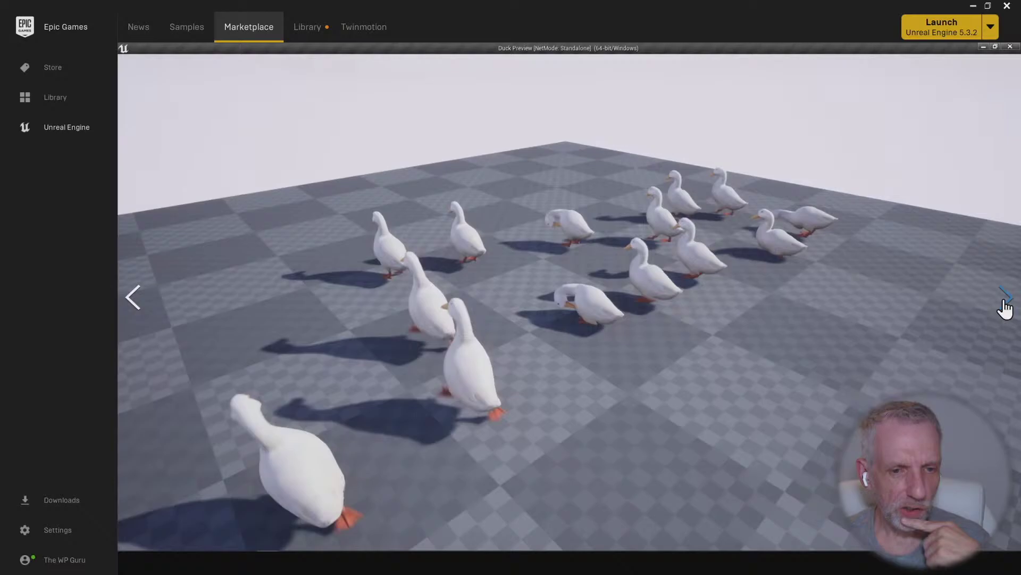
{"action": "left_click", "coordinate": [1005, 305]}
{"action": "left_click", "coordinate": [1005, 306]}
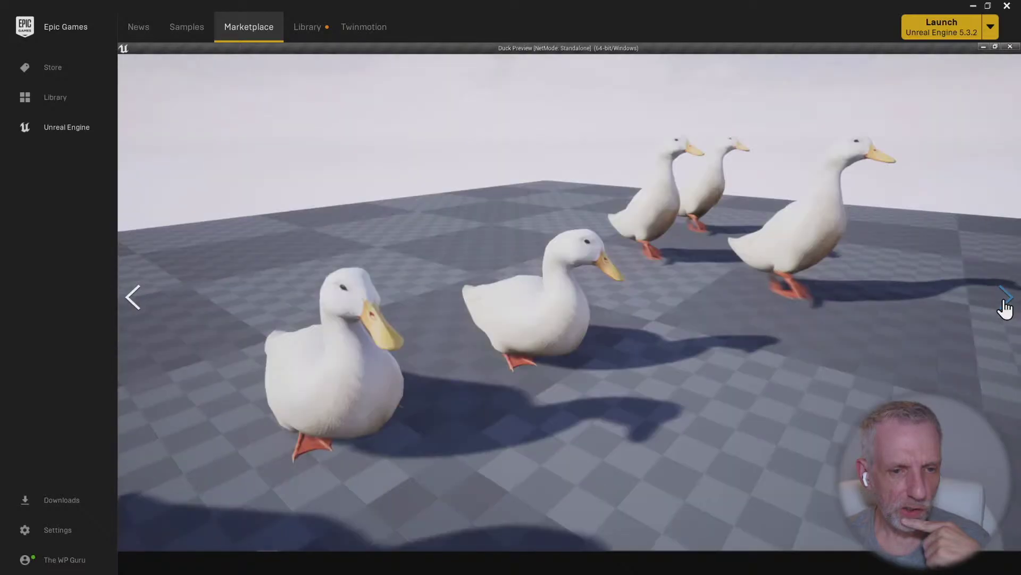
{"action": "left_click", "coordinate": [1005, 306]}
{"action": "left_click", "coordinate": [1005, 305]}
{"action": "left_click", "coordinate": [1005, 306]}
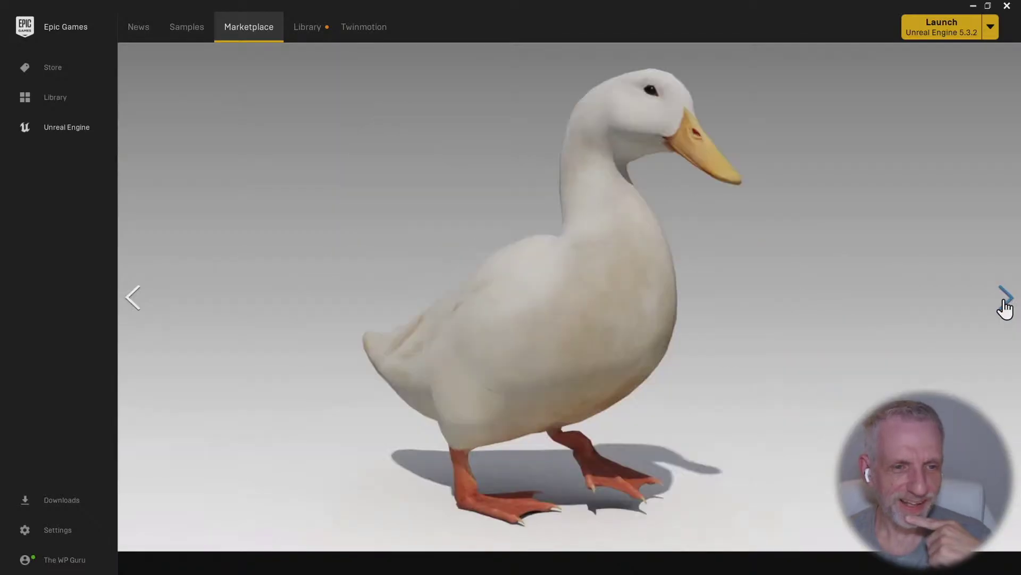
{"action": "left_click", "coordinate": [1005, 305]}
{"action": "left_click", "coordinate": [1005, 305]}
{"action": "left_click", "coordinate": [1005, 306]}
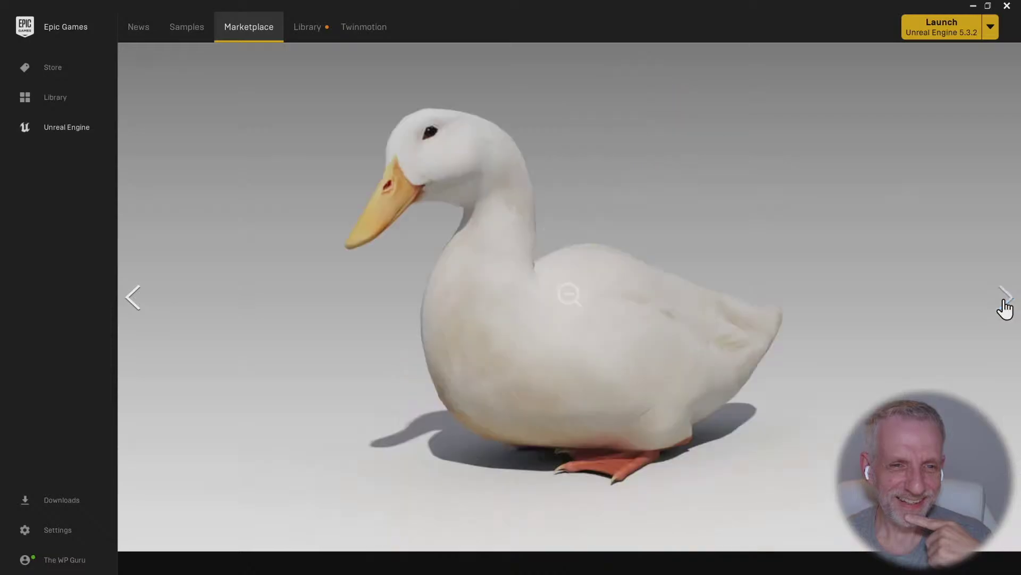
{"action": "key", "text": "Escape"}
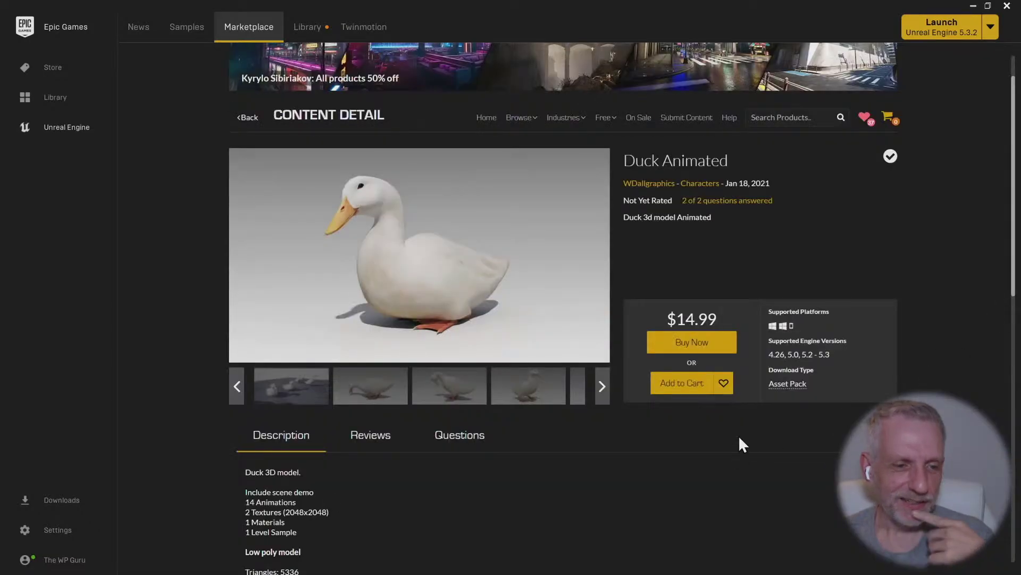
Expand the full Duck Animated description and examine its animations list and technical details
{"action": "scroll", "coordinate": [706, 415], "scroll_direction": "down", "scroll_amount": 2}
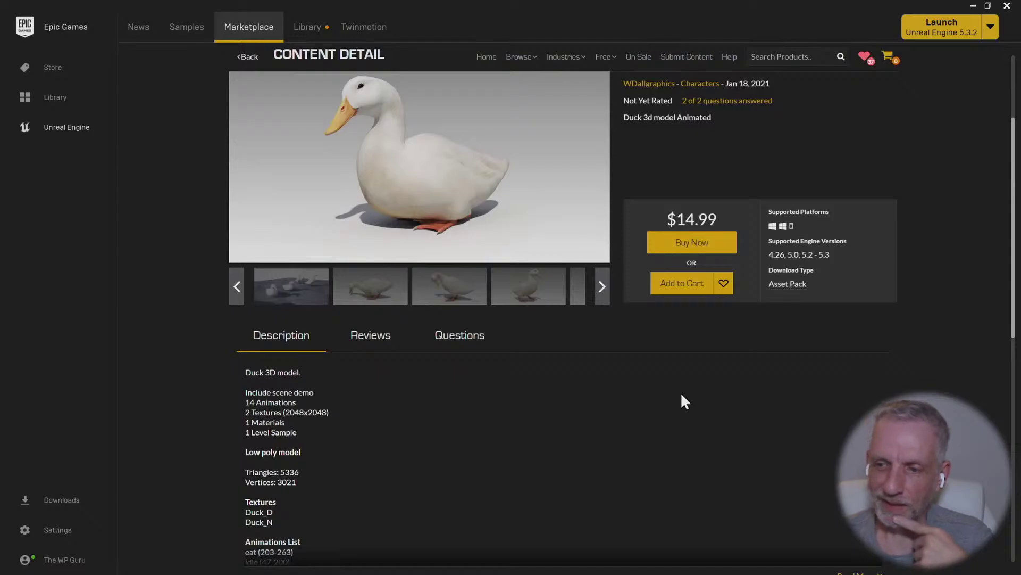
{"action": "scroll", "coordinate": [681, 395], "scroll_direction": "down", "scroll_amount": 3}
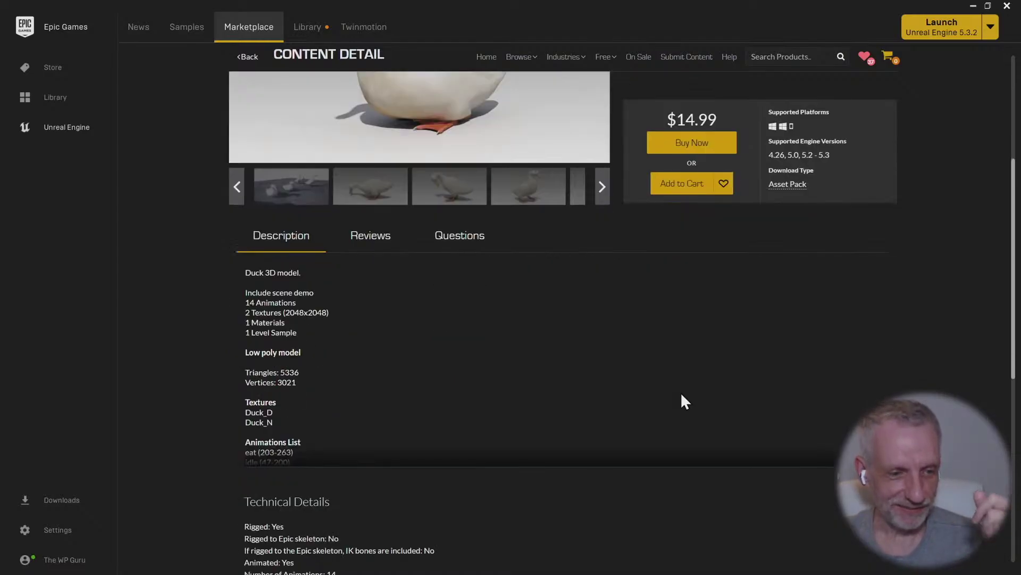
{"action": "left_click", "coordinate": [844, 427]}
{"action": "scroll", "coordinate": [642, 418], "scroll_direction": "down", "scroll_amount": 3}
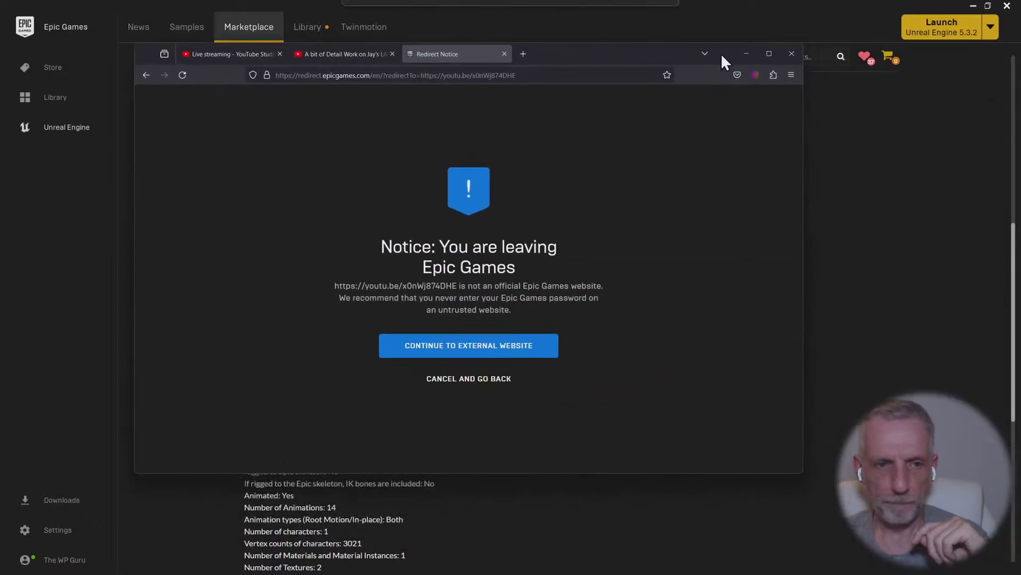
Continue to the external Duck Unreal animation demo on YouTube, watch it in full screen, and leave full screen
{"action": "left_click", "coordinate": [494, 351]}
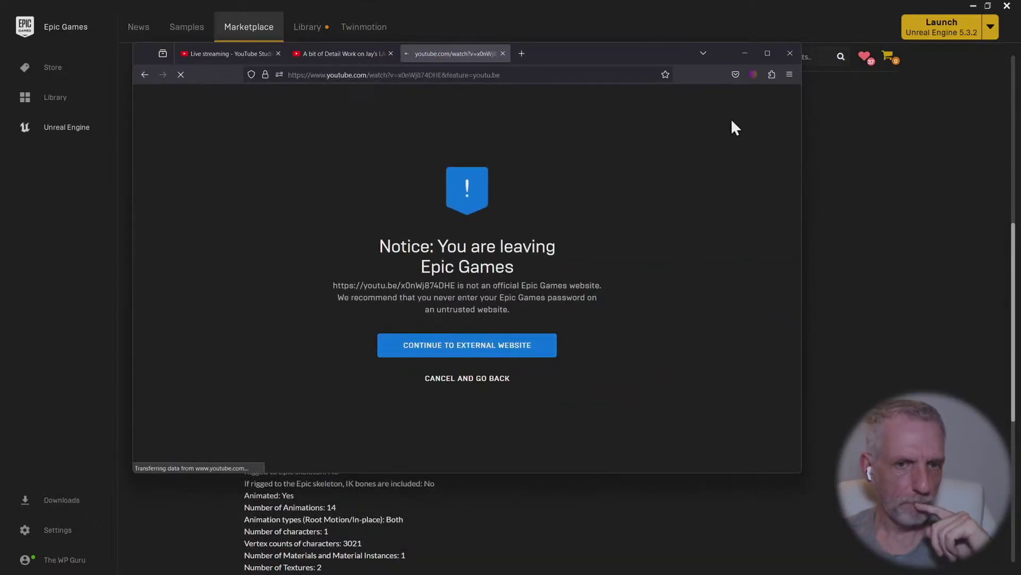
{"action": "left_click", "coordinate": [768, 55]}
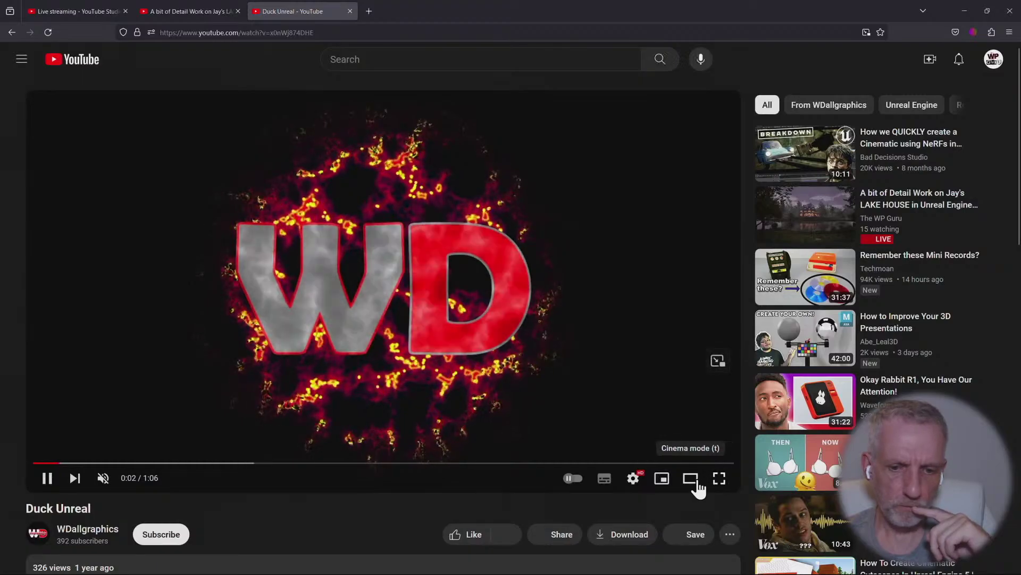
{"action": "left_click", "coordinate": [720, 481]}
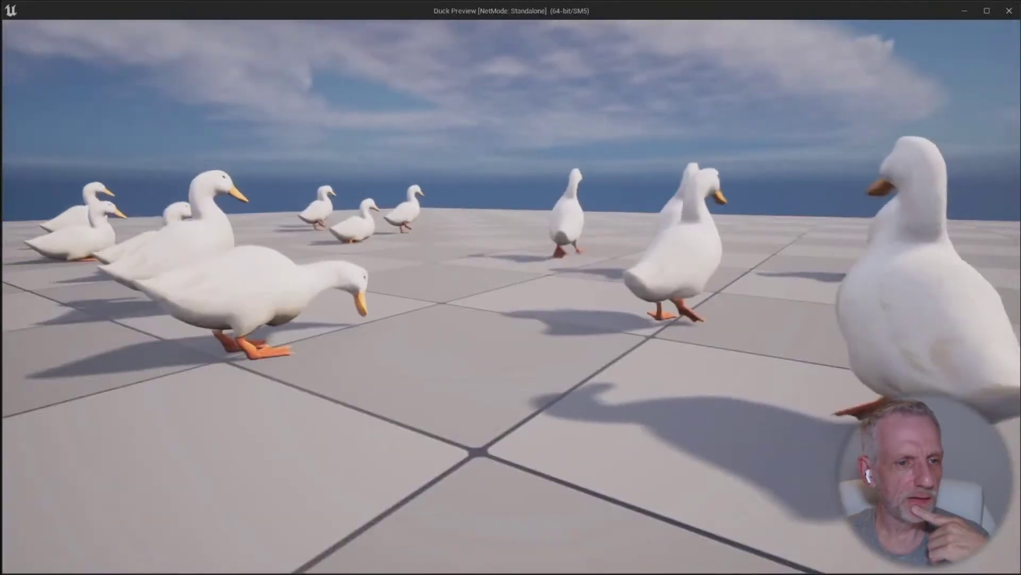
{"action": "mouse_move", "coordinate": [509, 271]}
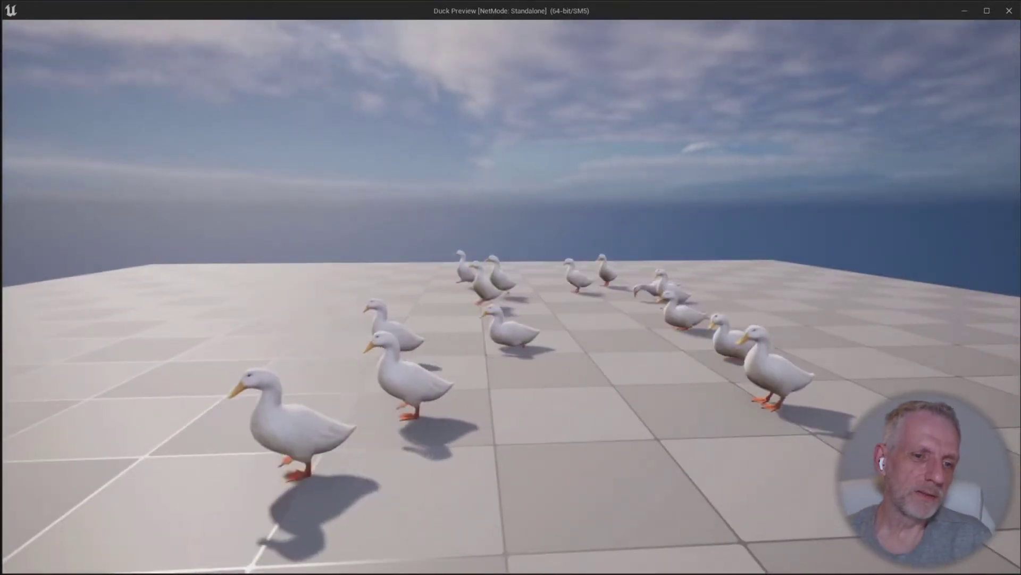
{"action": "mouse_move", "coordinate": [225, 317]}
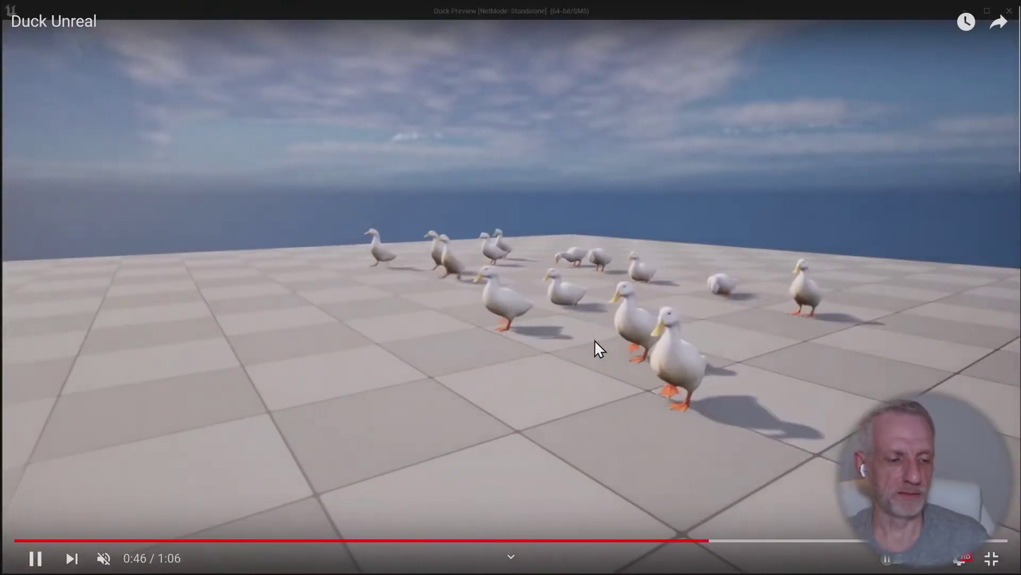
{"action": "key", "text": "Escape"}
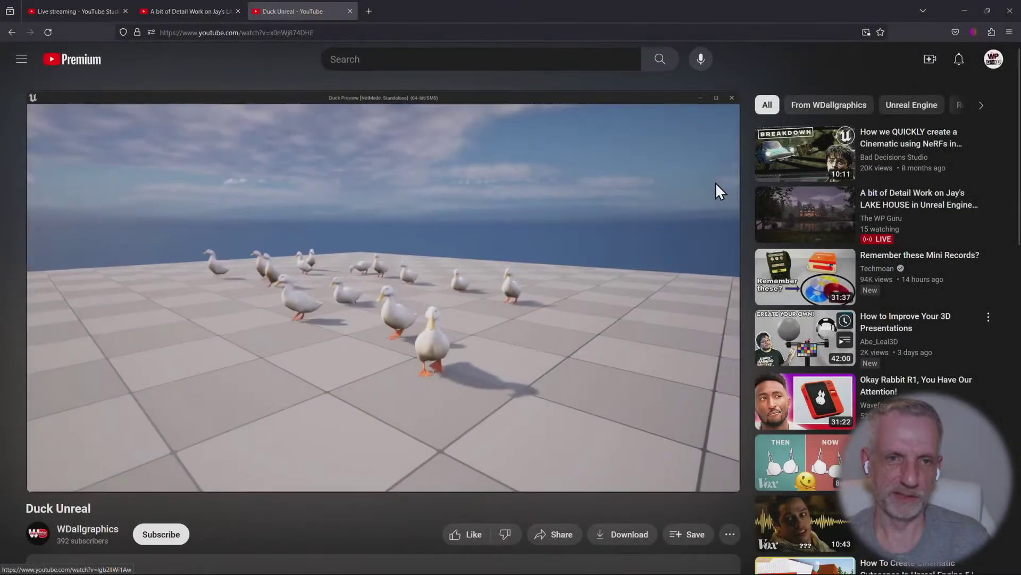
Close the Duck Unreal video tab and minimize the browser to return to the Duck Animated page in the launcher
{"action": "left_click", "coordinate": [349, 11]}
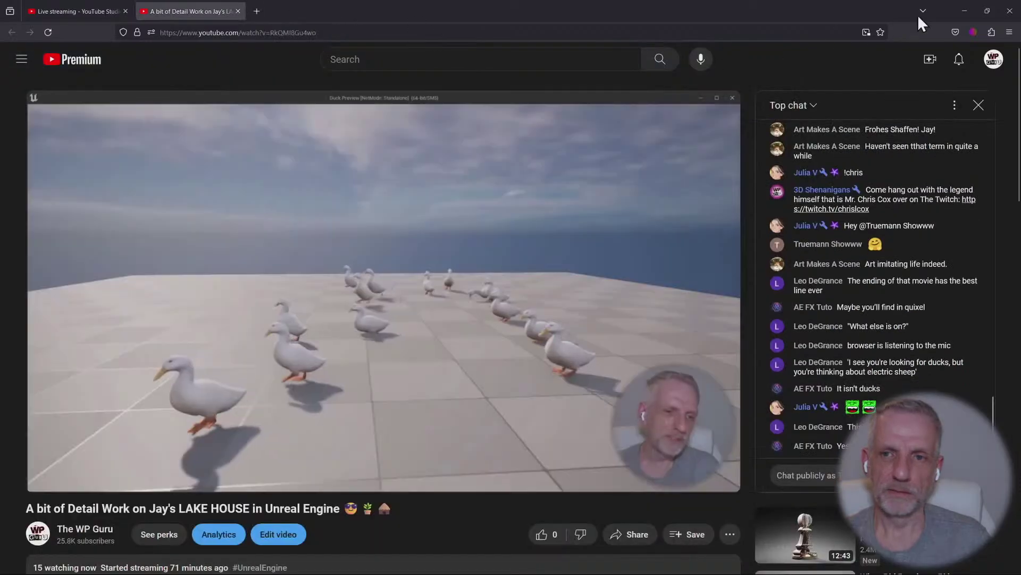
{"action": "left_click", "coordinate": [957, 9]}
{"action": "key", "text": "alt+Tab"}
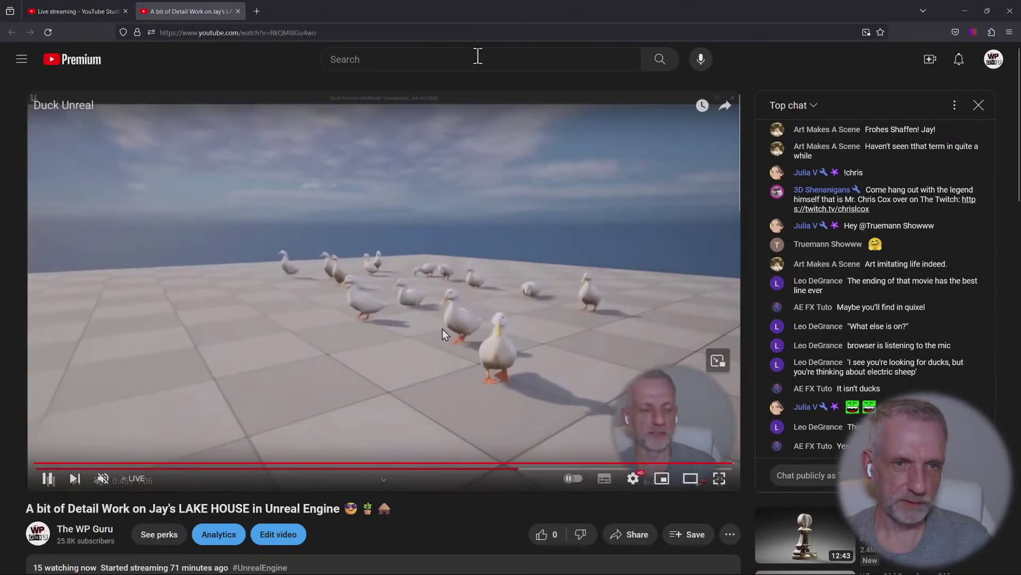
{"action": "left_click", "coordinate": [965, 11]}
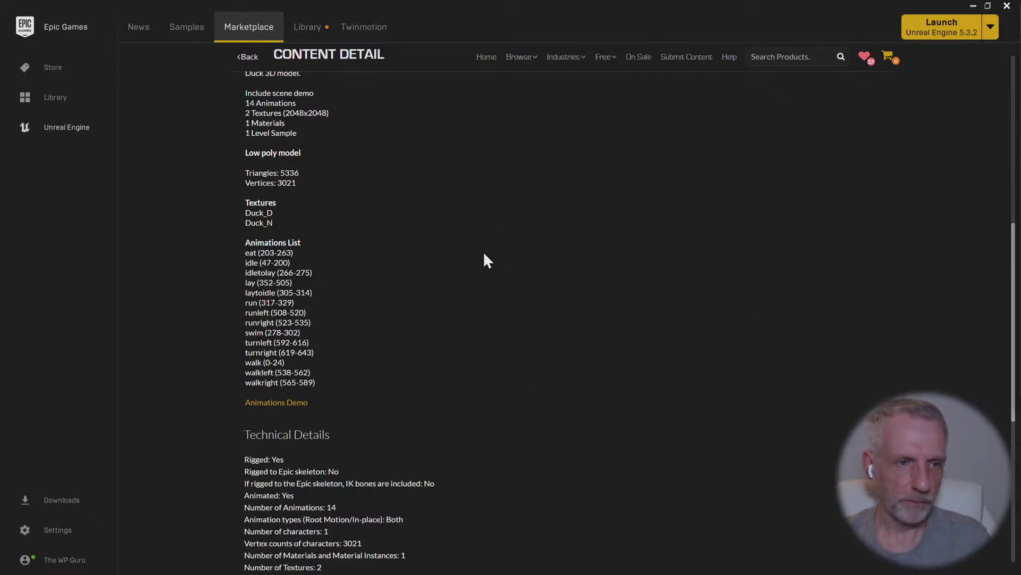
Return to the duck search results and open the DUCK asset by PROTOFACTOR INC
{"action": "scroll", "coordinate": [484, 255], "scroll_direction": "up", "scroll_amount": 3}
{"action": "scroll", "coordinate": [243, 65], "scroll_direction": "up", "scroll_amount": 4}
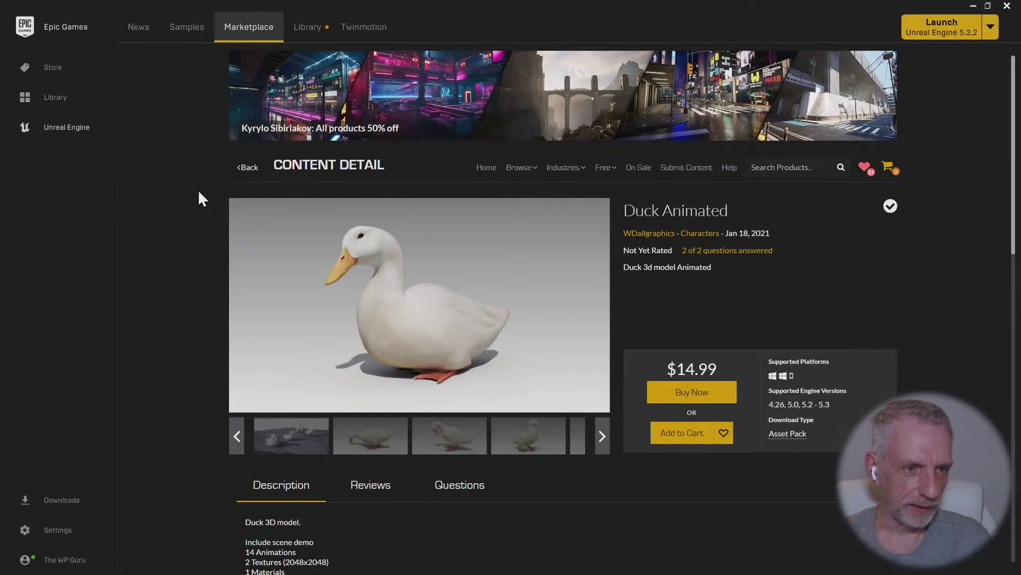
{"action": "left_click", "coordinate": [249, 167]}
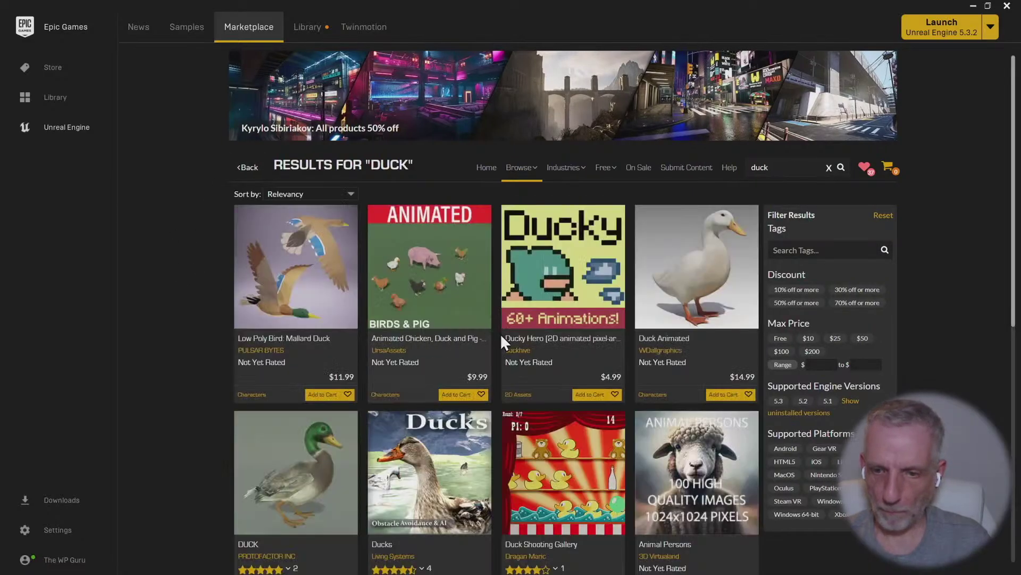
{"action": "left_click", "coordinate": [332, 470]}
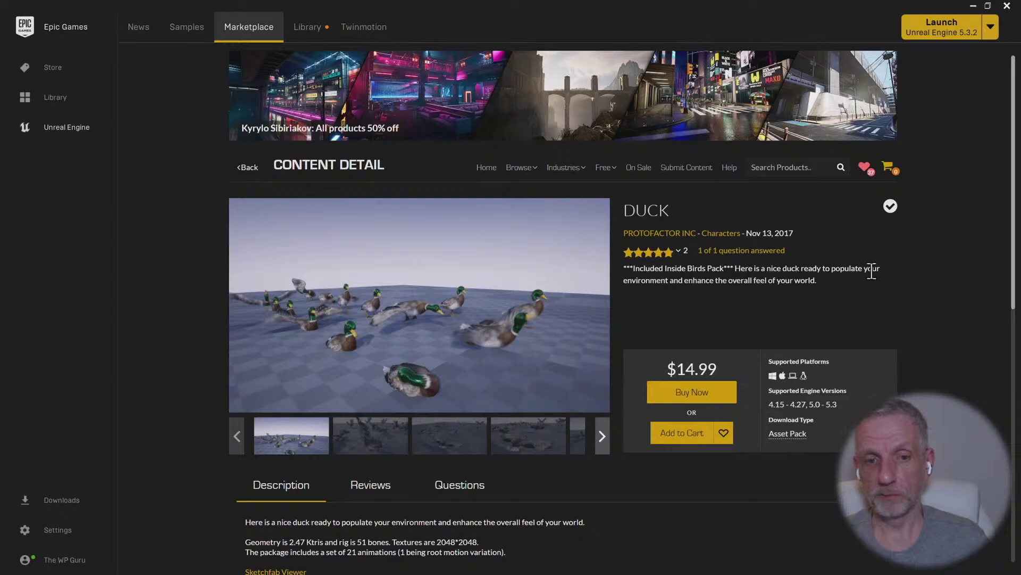
View the PROTOFACTOR DUCK preview images at full size one after another, and close the enlarged gallery
{"action": "left_click", "coordinate": [409, 321]}
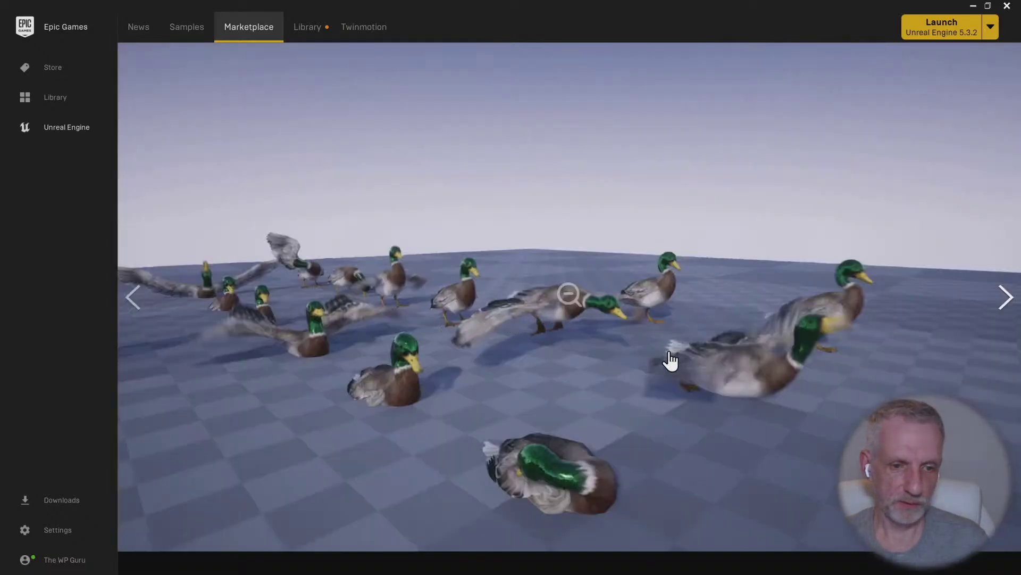
{"action": "left_click", "coordinate": [993, 305]}
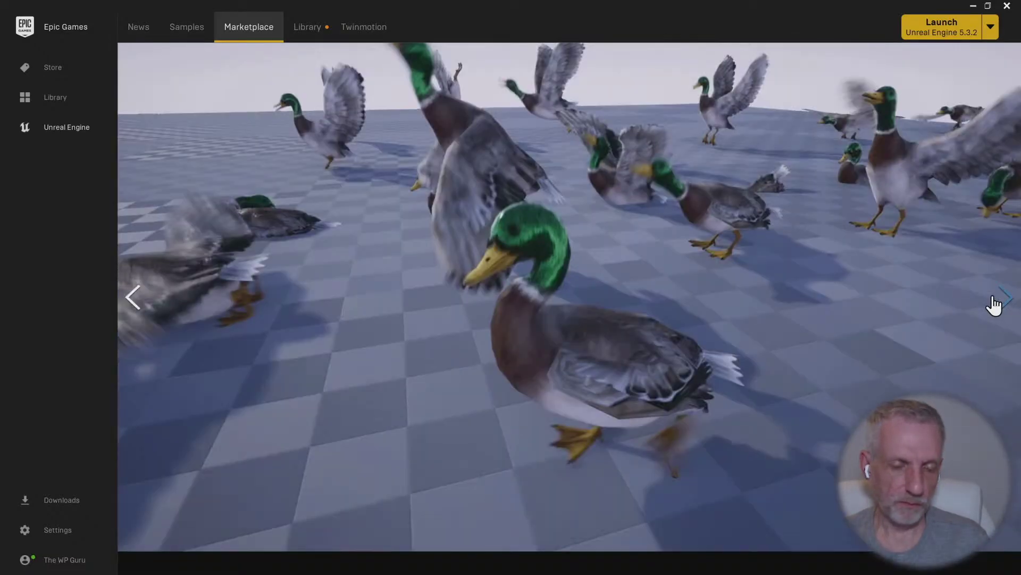
{"action": "left_click", "coordinate": [994, 305]}
{"action": "left_click", "coordinate": [994, 305]}
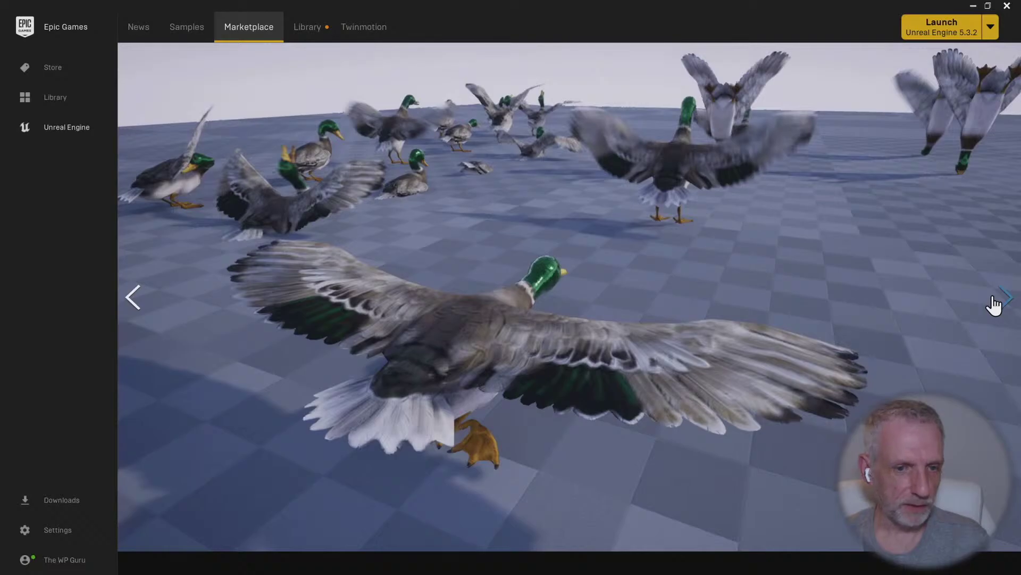
{"action": "left_click", "coordinate": [994, 305]}
{"action": "key", "text": "Escape"}
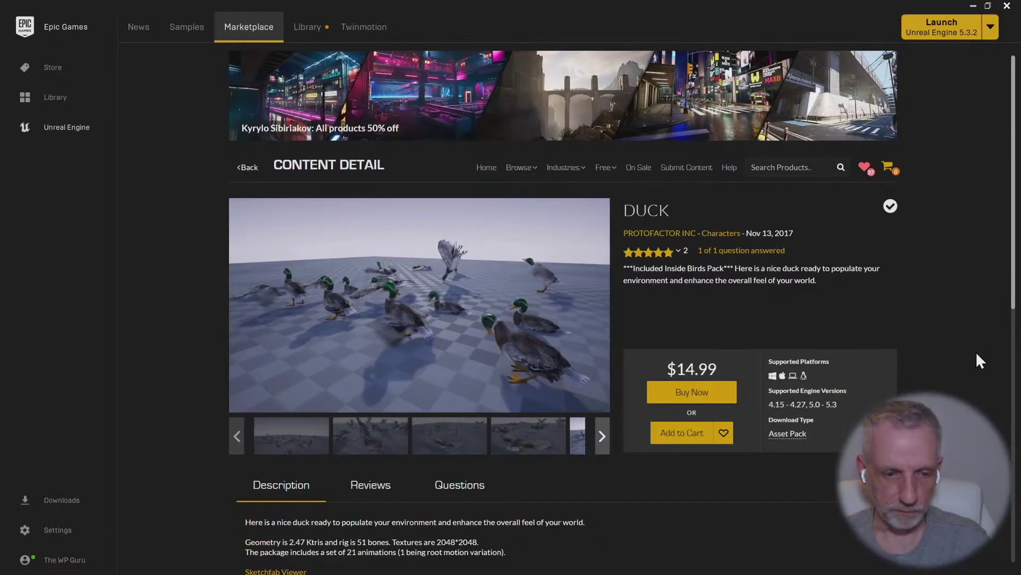
Examine the description and technical details of the PROTOFACTOR DUCK asset, including its animations and engine compatibility
{"action": "scroll", "coordinate": [980, 362], "scroll_direction": "down", "scroll_amount": 3}
{"action": "scroll", "coordinate": [979, 365], "scroll_direction": "down", "scroll_amount": 2}
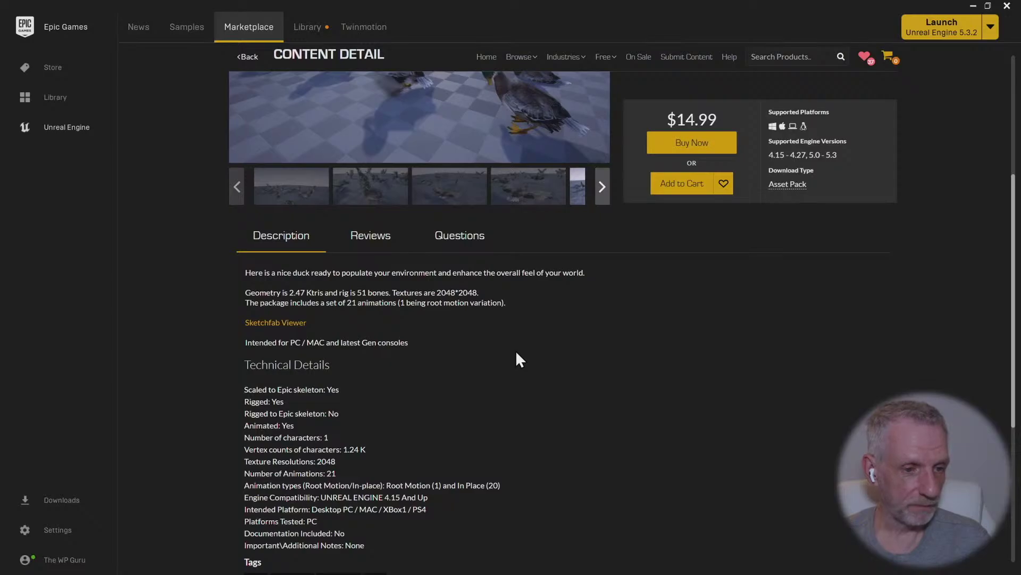
{"action": "scroll", "coordinate": [516, 353], "scroll_direction": "down", "scroll_amount": 5}
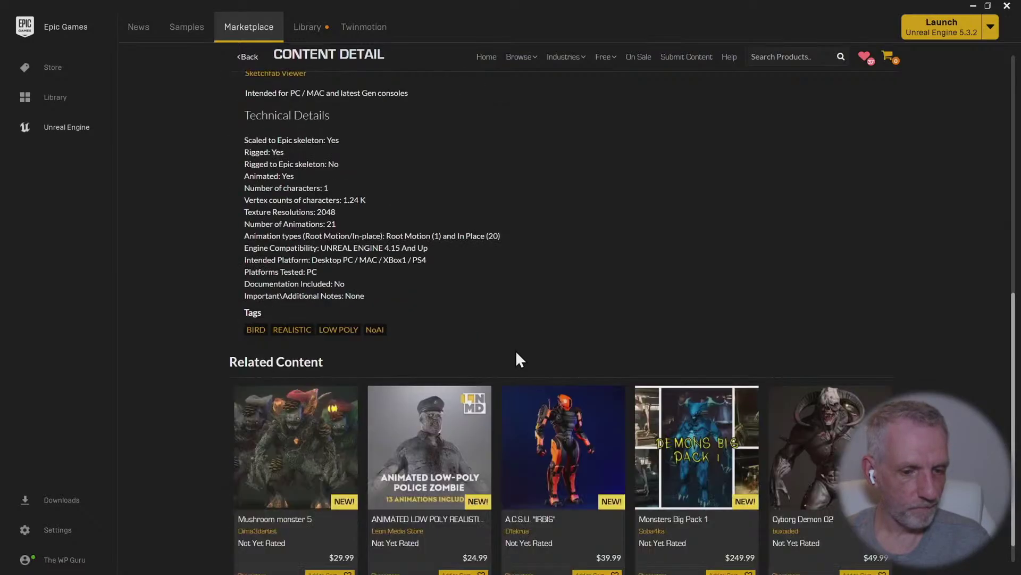
{"action": "scroll", "coordinate": [516, 350], "scroll_direction": "up", "scroll_amount": 10}
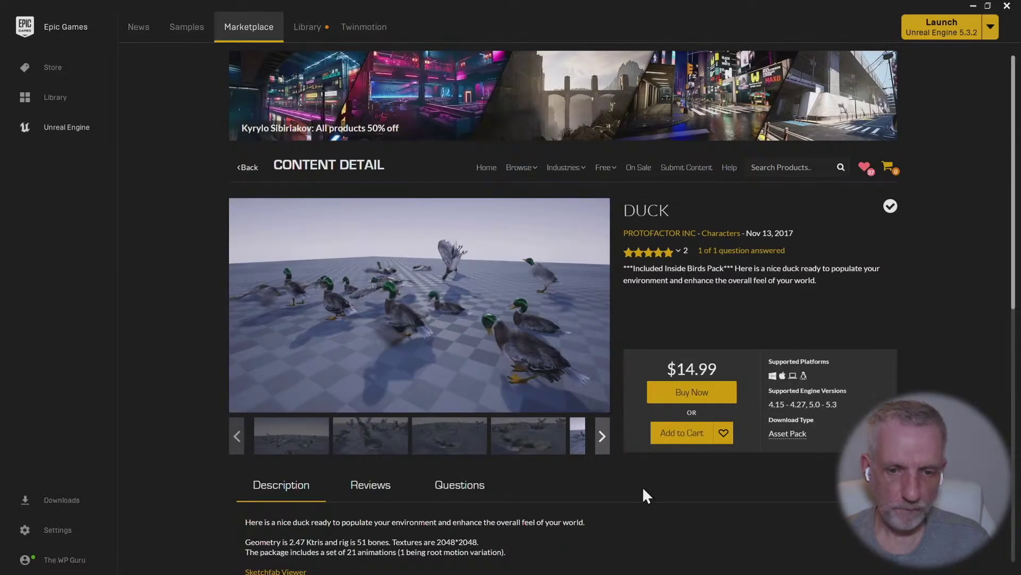
Go back to the duck search results and open the Ducks asset by Living Systems
{"action": "left_click", "coordinate": [248, 169]}
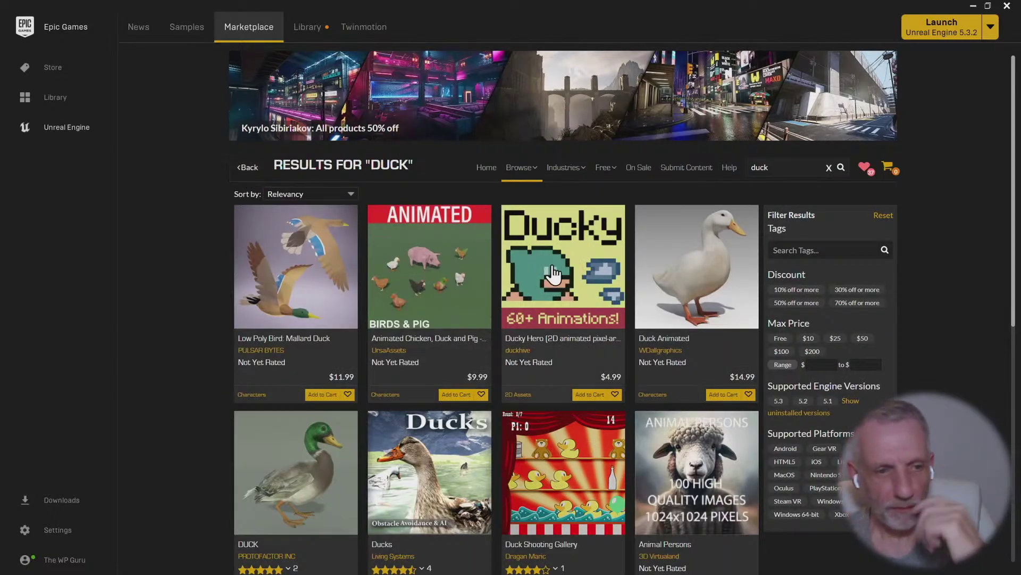
{"action": "scroll", "coordinate": [576, 276], "scroll_direction": "down", "scroll_amount": 2}
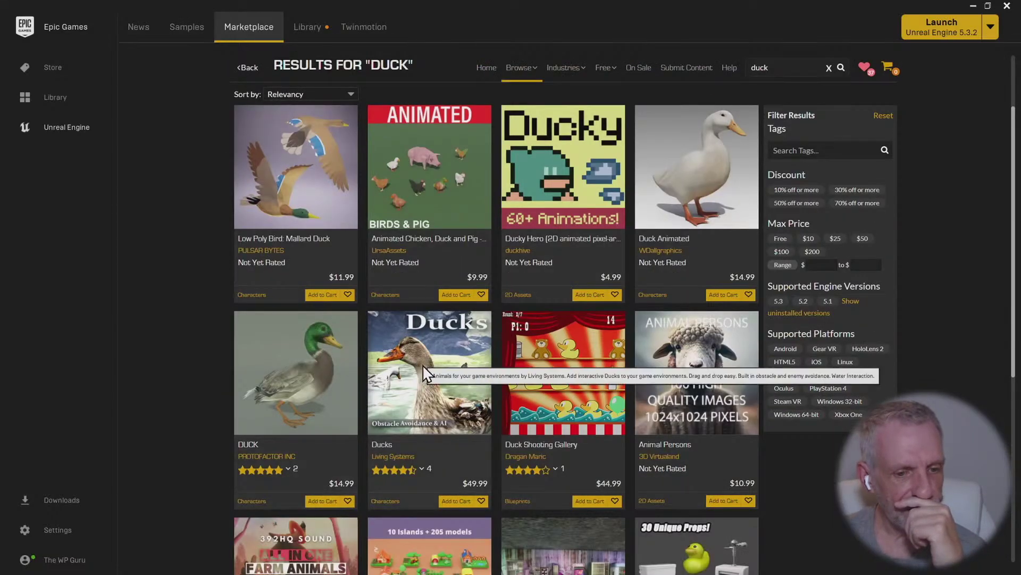
{"action": "left_click", "coordinate": [425, 368]}
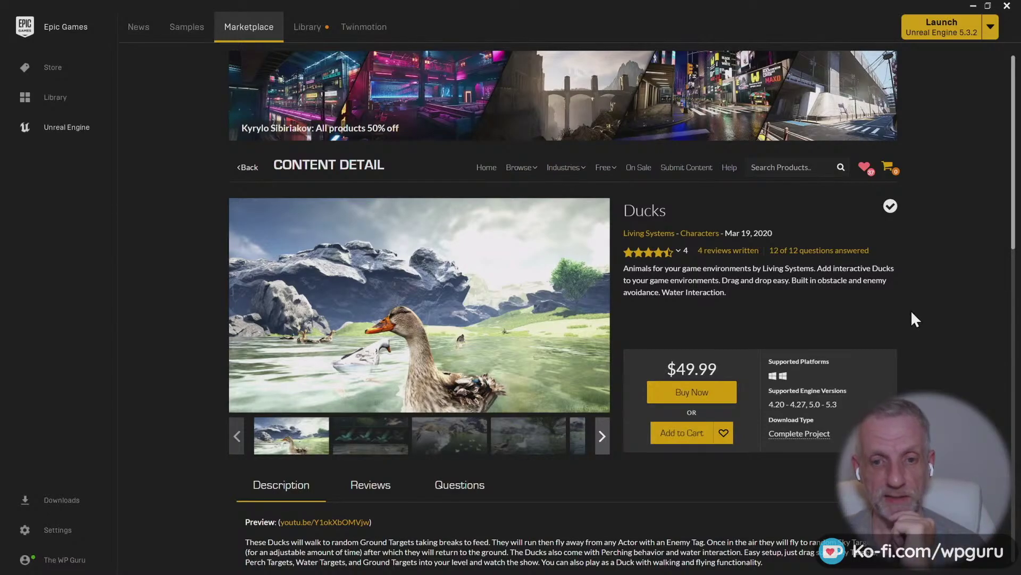
Browse the enlarged preview images of the Living Systems Ducks asset and close the gallery
{"action": "left_click", "coordinate": [428, 324]}
{"action": "left_click", "coordinate": [1004, 315]}
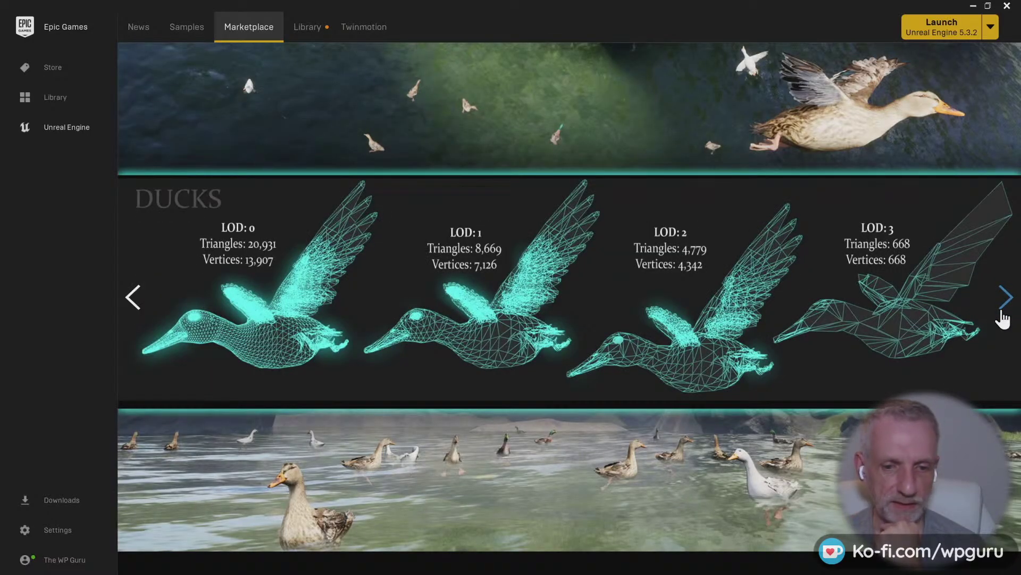
{"action": "left_click", "coordinate": [1002, 315]}
{"action": "left_click", "coordinate": [1003, 315]}
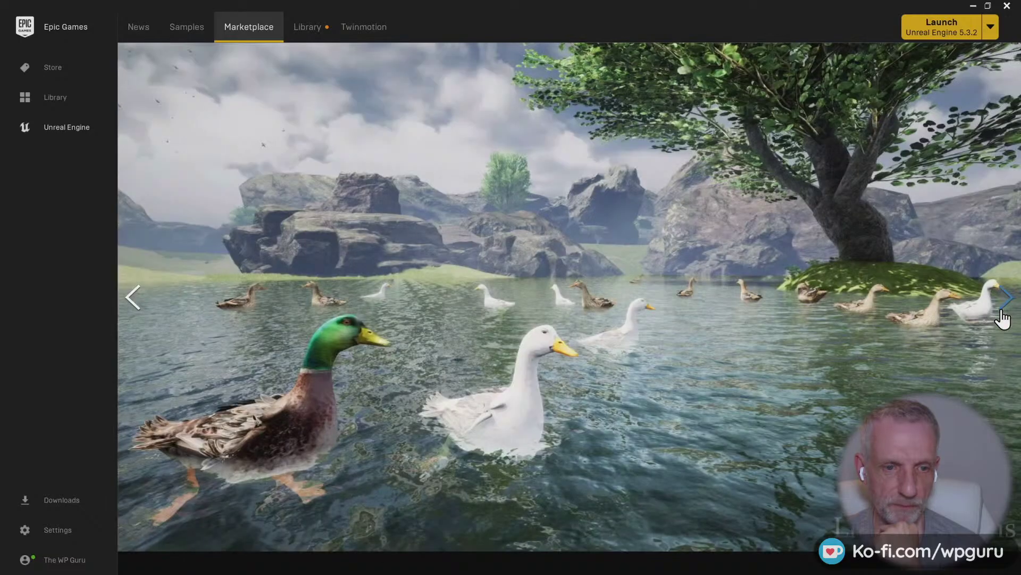
{"action": "left_click", "coordinate": [1002, 315]}
{"action": "left_click", "coordinate": [1003, 314]}
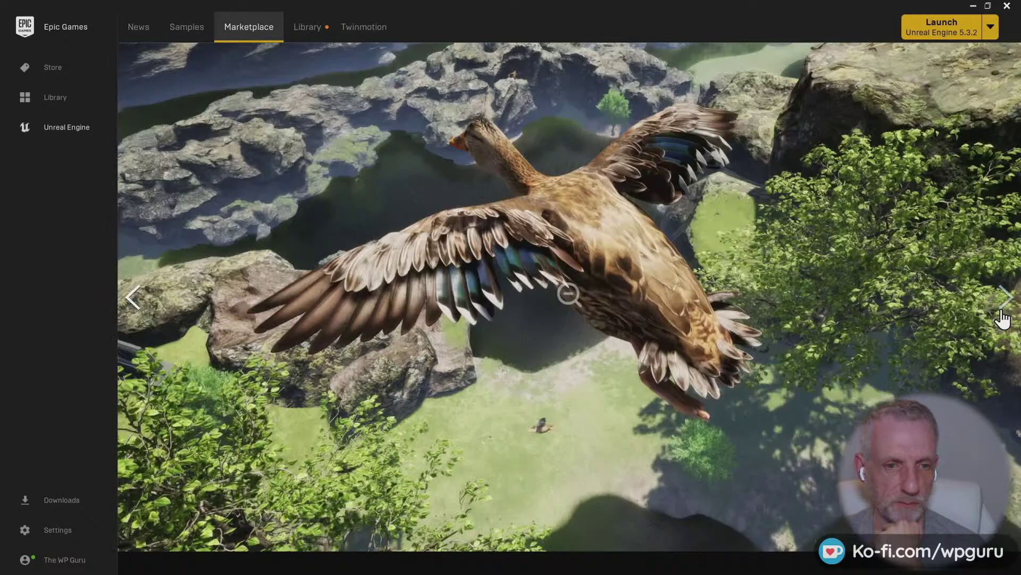
{"action": "key", "text": "Escape"}
Skim the Living Systems Ducks description, return to the duck search results and look over the other listings
{"action": "scroll", "coordinate": [973, 362], "scroll_direction": "down", "scroll_amount": 3}
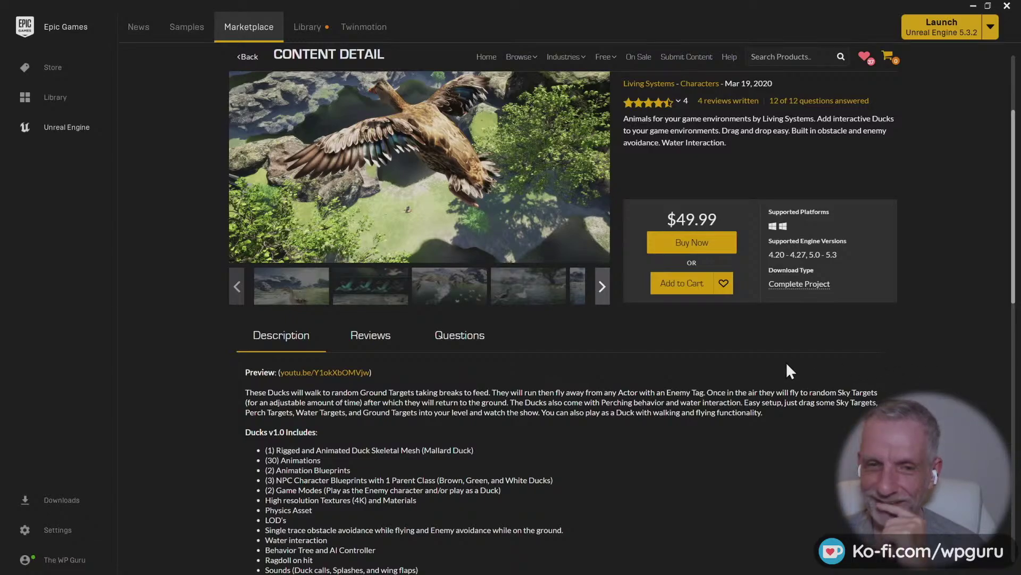
{"action": "scroll", "coordinate": [757, 316], "scroll_direction": "up", "scroll_amount": 3}
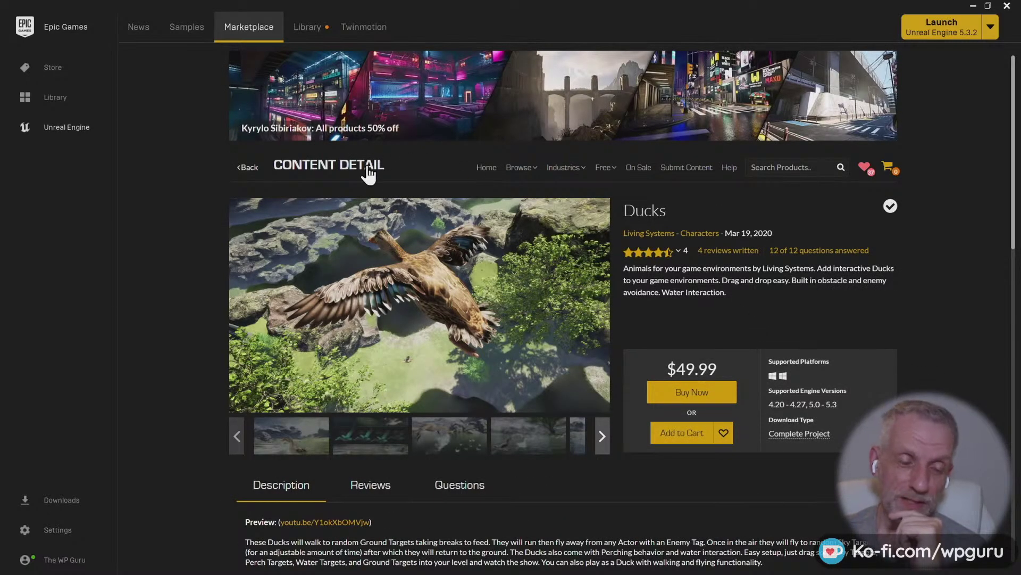
{"action": "left_click", "coordinate": [242, 172]}
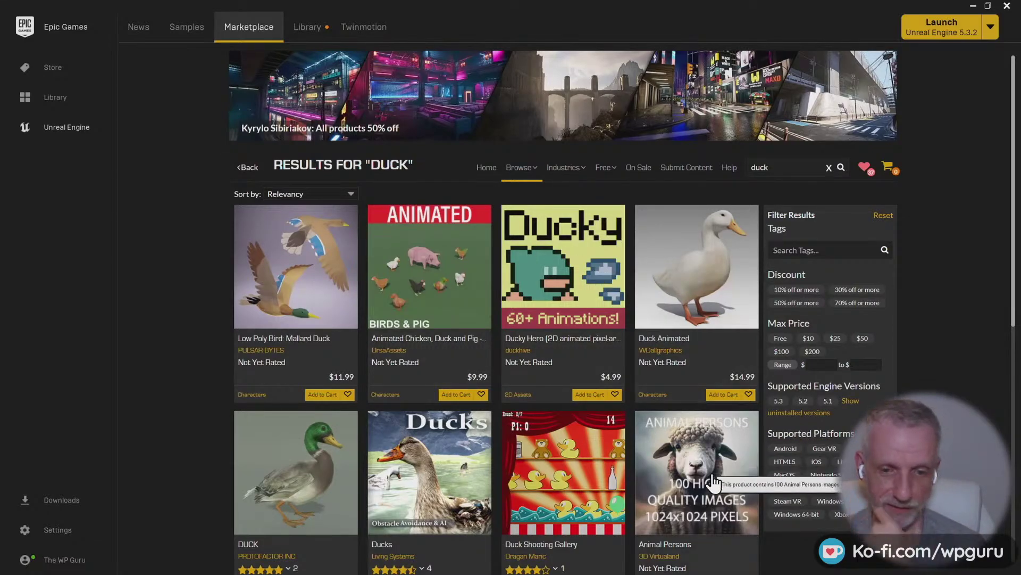
{"action": "scroll", "coordinate": [713, 484], "scroll_direction": "down", "scroll_amount": 3}
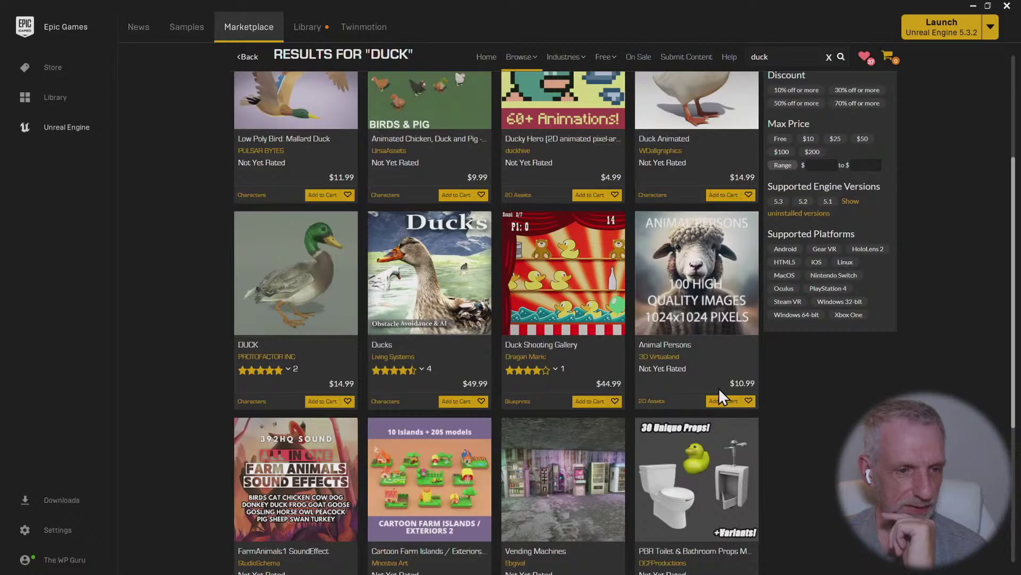
{"action": "scroll", "coordinate": [720, 390], "scroll_direction": "up", "scroll_amount": 3}
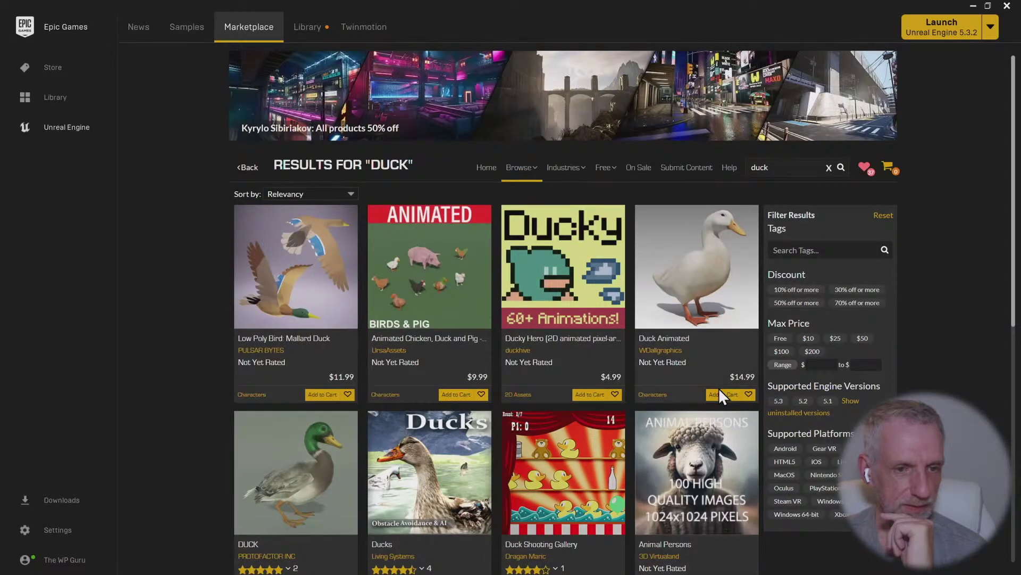
Switch back to the LakeHouse project in Unreal Editor and set the engine scalability to High
{"action": "left_click", "coordinate": [988, 6]}
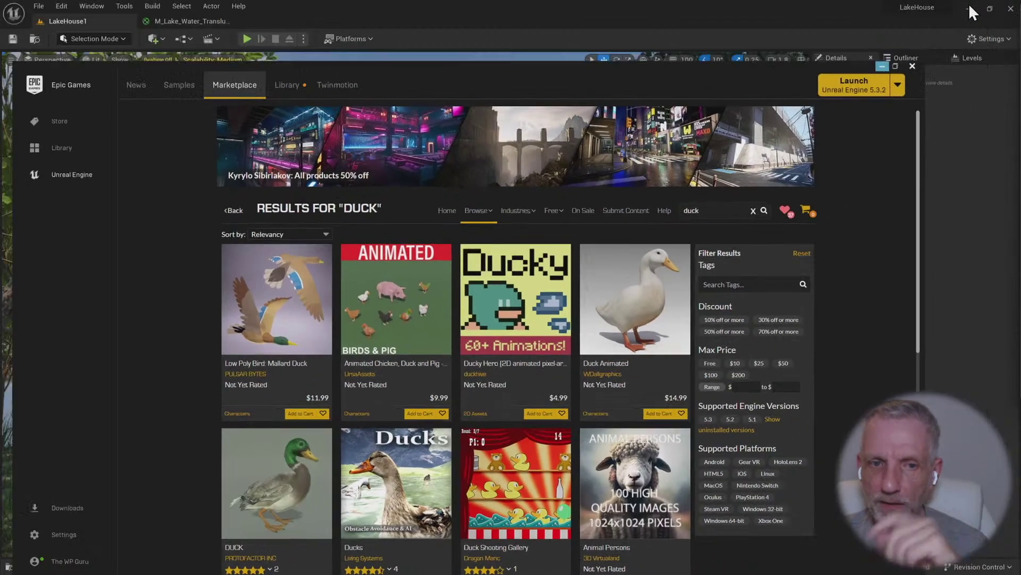
{"action": "left_click", "coordinate": [969, 8]}
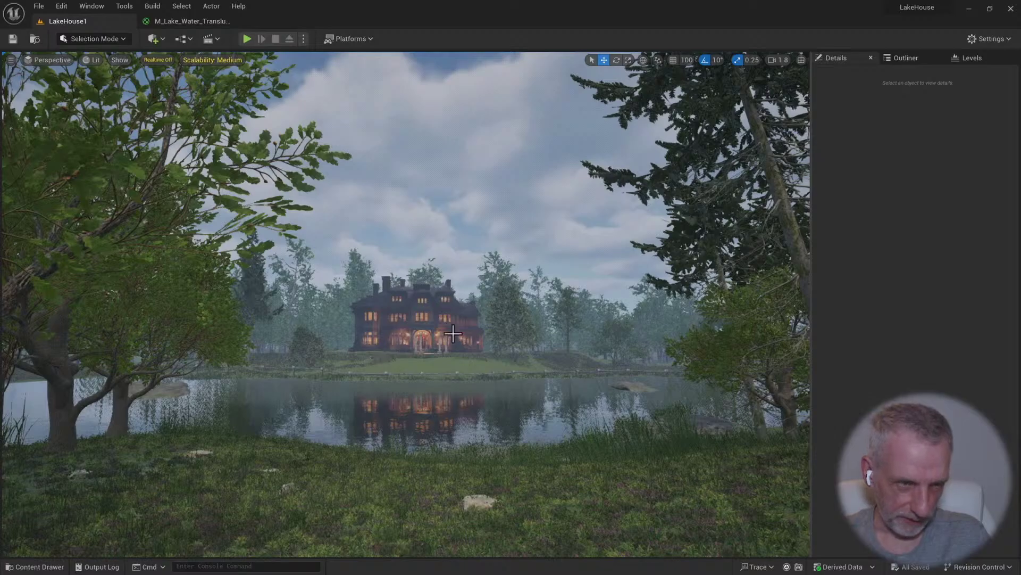
{"action": "left_click", "coordinate": [212, 60]}
{"action": "left_click", "coordinate": [340, 89]}
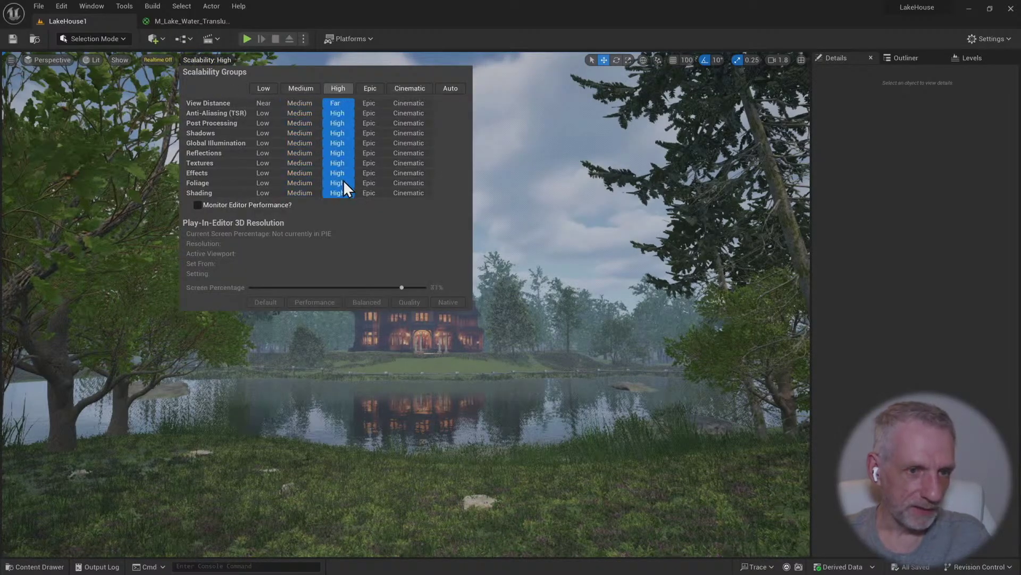
{"action": "left_click", "coordinate": [534, 6]}
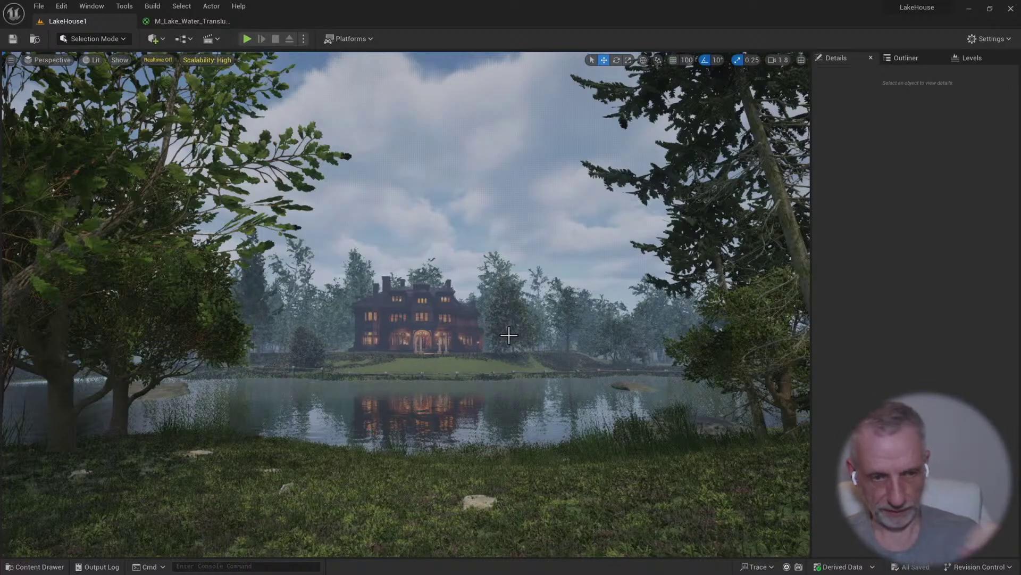
Select the floating SM_EuropeanHornbeam_Forest_03 tree on the slope beside the house and snap it down to the ground
{"action": "key", "text": "w"}
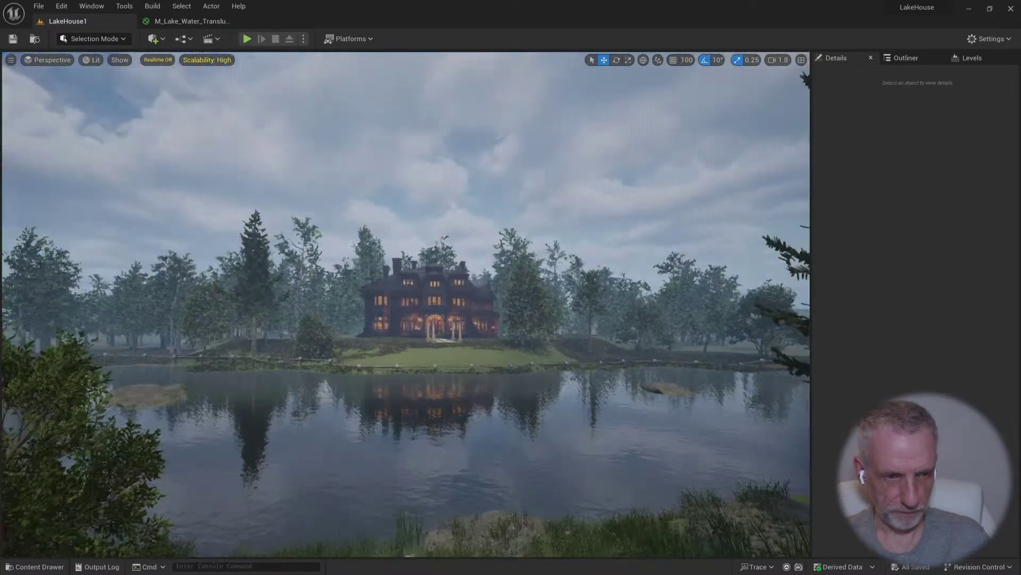
{"action": "key", "text": "w"}
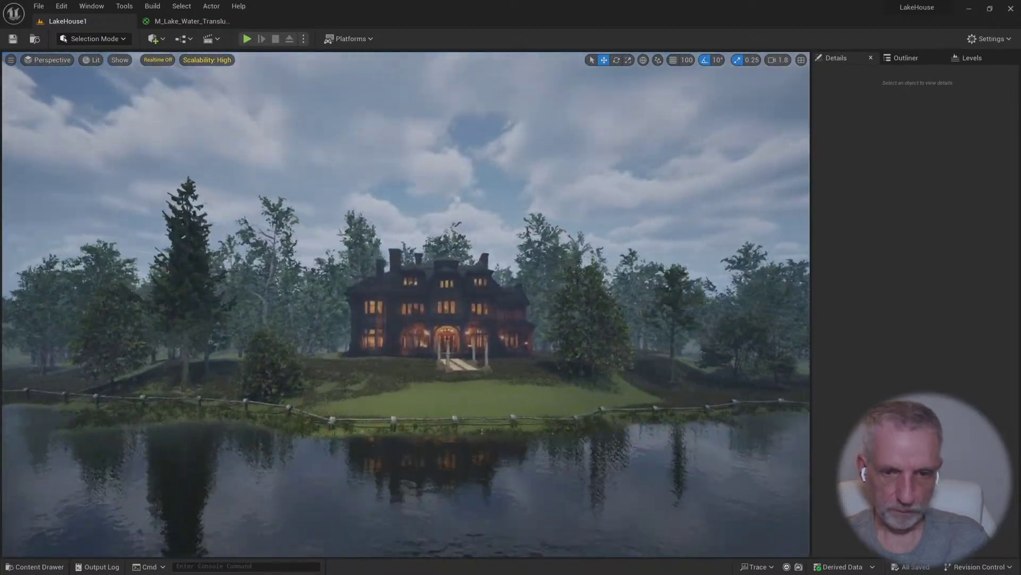
{"action": "key", "text": "e"}
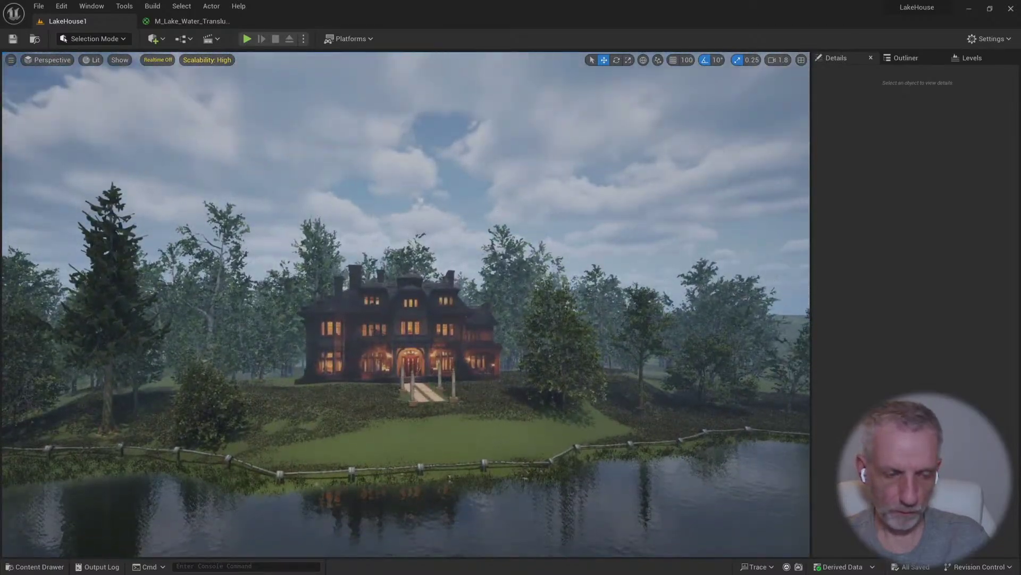
{"action": "key", "text": "w"}
{"action": "key", "text": "d"}
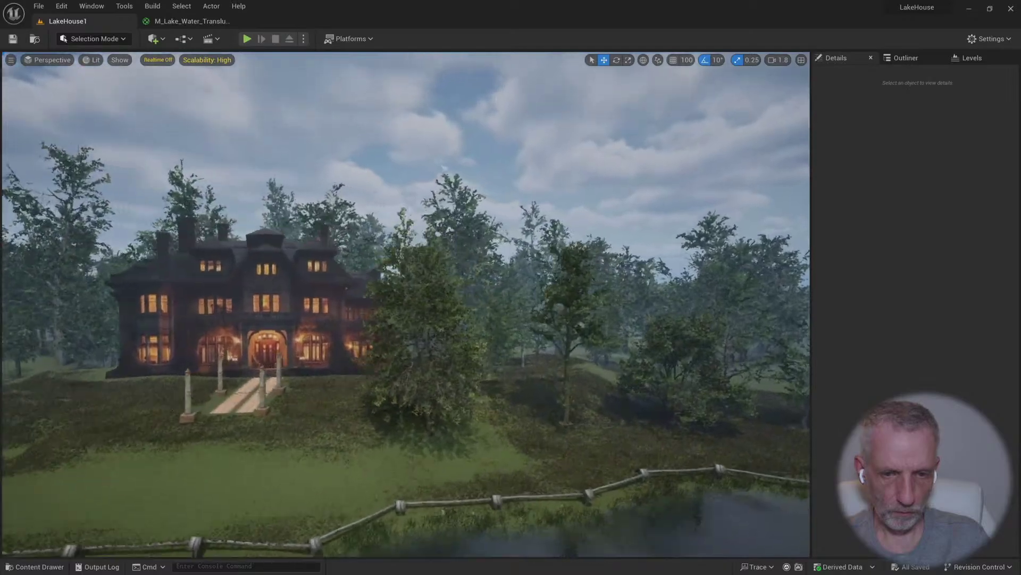
{"action": "key", "text": "w"}
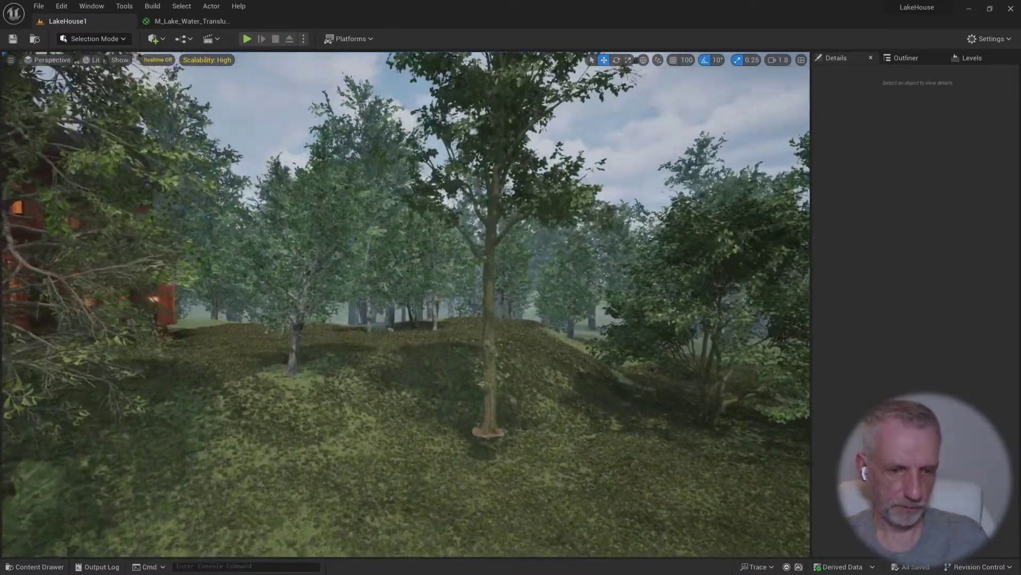
{"action": "left_click", "coordinate": [528, 324]}
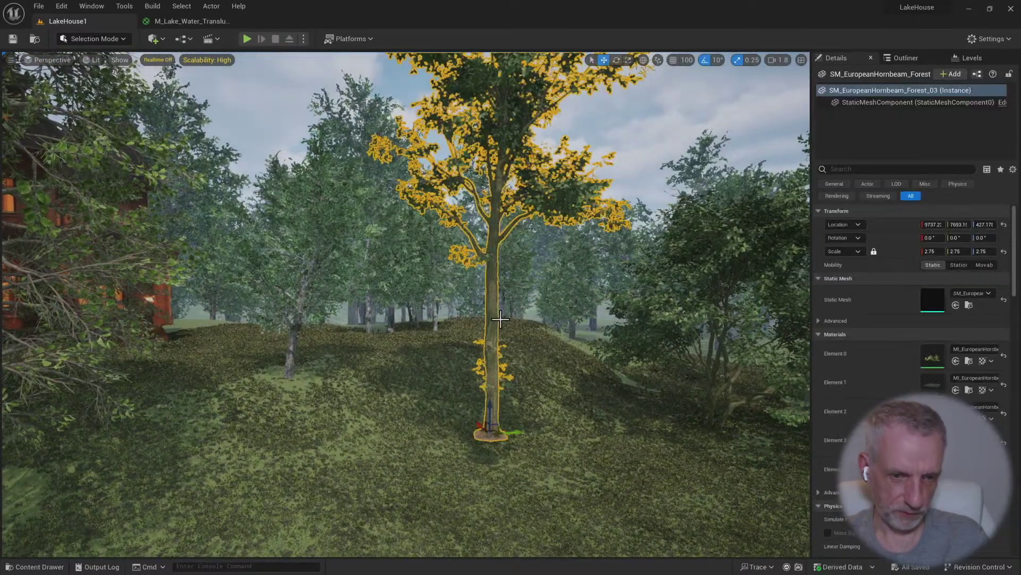
{"action": "key", "text": "End"}
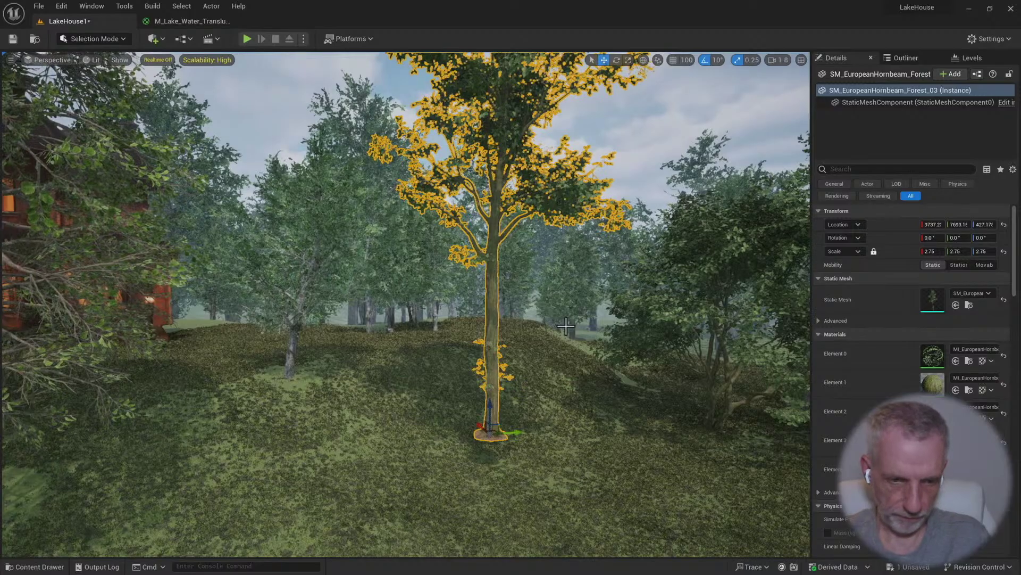
{"action": "key", "text": "q"}
{"action": "key", "text": "End"}
{"action": "key", "text": "f"}
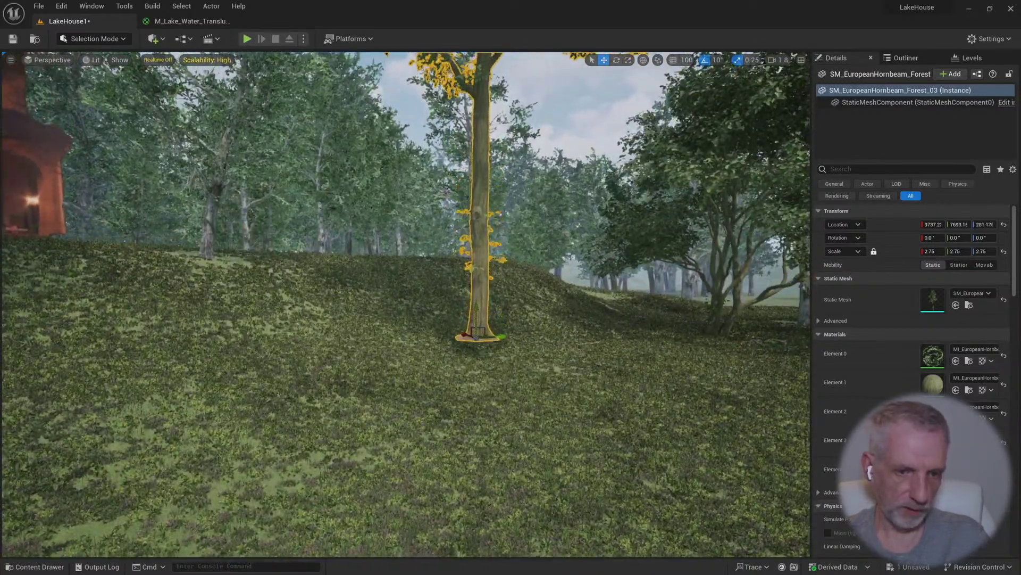
{"action": "key", "text": "End"}
{"action": "key", "text": "f"}
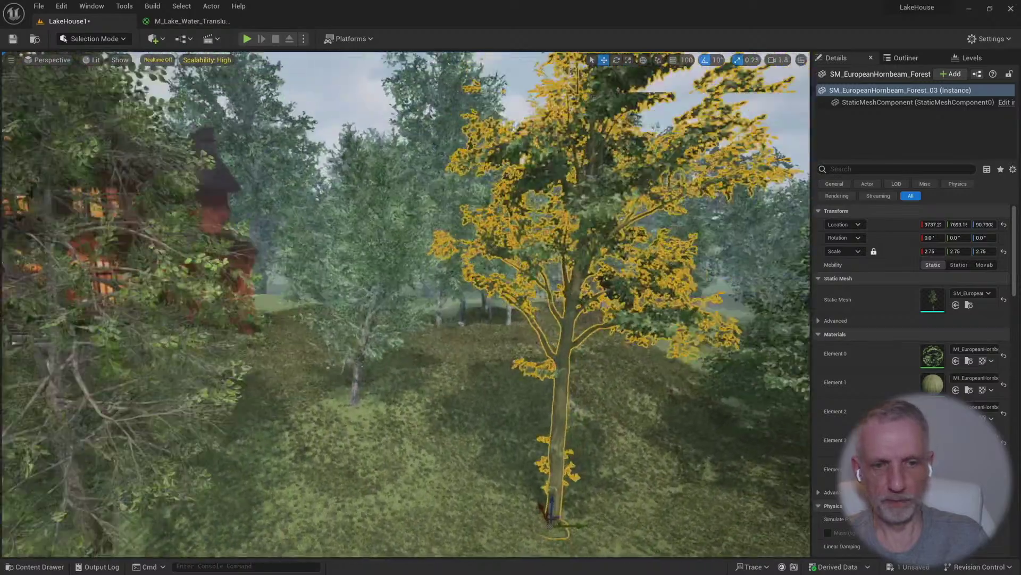
{"action": "key", "text": "e"}
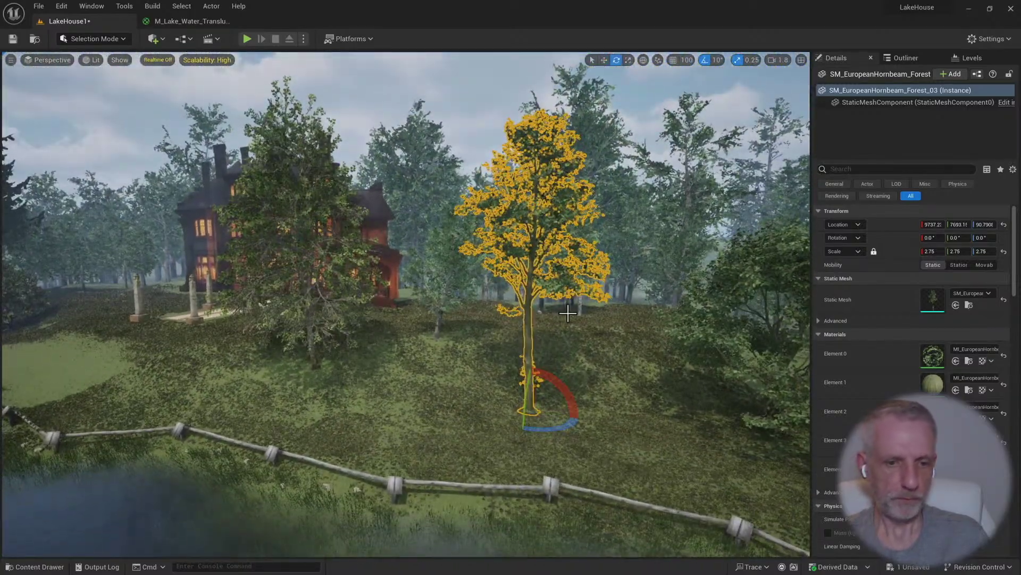
Turn off rotation snapping and tilt the hornbeam tree on the slope by about 4° around X
{"action": "left_click_drag", "start_coordinate": [531, 368], "coordinate": [534, 368]}
{"action": "left_click", "coordinate": [705, 60]}
{"action": "key", "text": "a"}
{"action": "right_click_drag", "start_coordinate": [534, 368], "coordinate": [561, 375]}
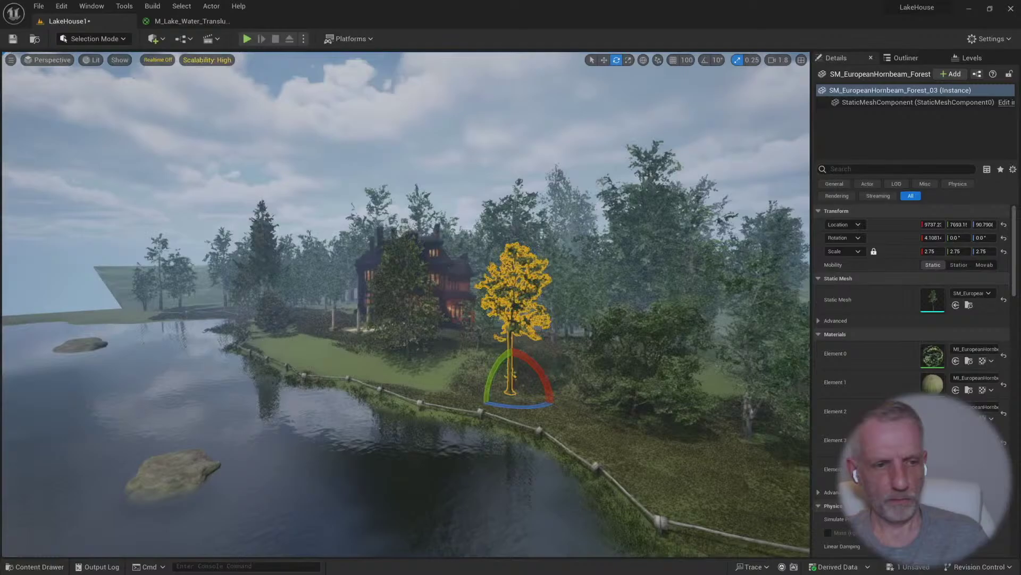
Duplicate the SM_BlackAlder_Field_04 tree beside the mansion and place the copy on the opposite side of the house
{"action": "right_click_drag", "start_coordinate": [407, 304], "coordinate": [349, 304]}
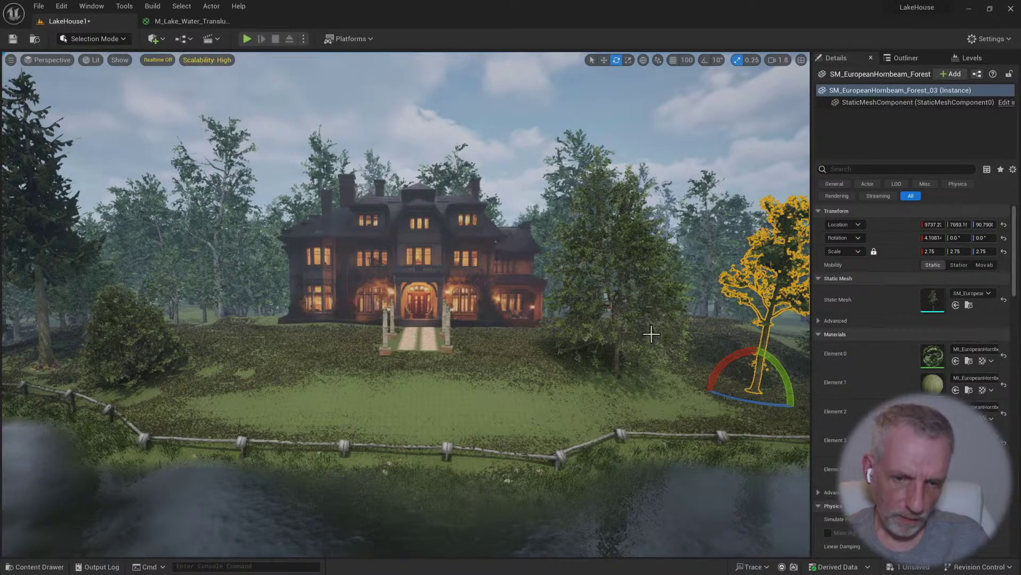
{"action": "left_click", "coordinate": [616, 337]}
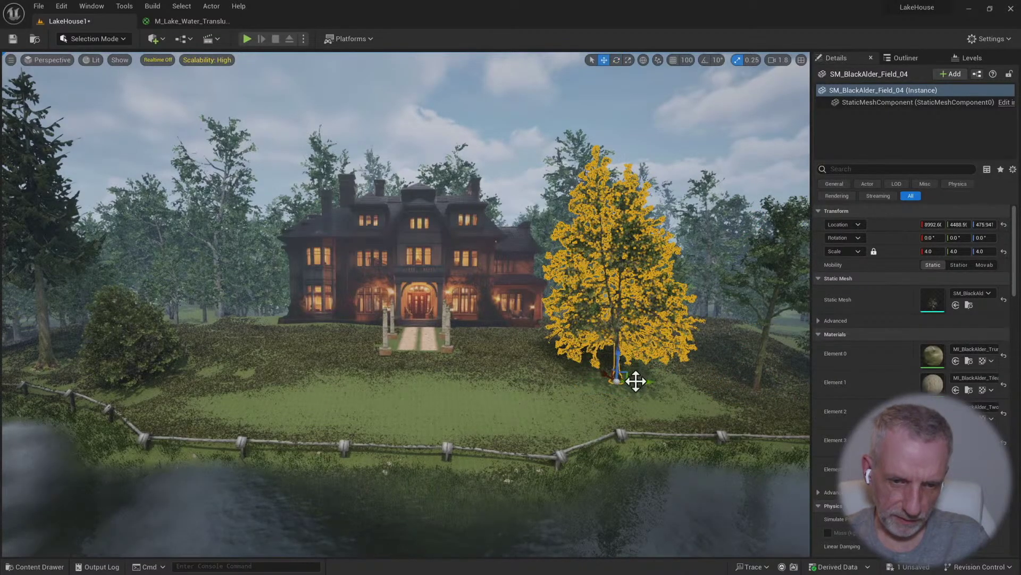
{"action": "key", "text": "w"}
{"action": "left_click_drag", "start_coordinate": [643, 382], "coordinate": [307, 330], "text": "alt"}
{"action": "key", "text": "e"}
{"action": "right_click_drag", "start_coordinate": [307, 329], "coordinate": [270, 419]}
{"action": "scroll", "coordinate": [307, 329], "scroll_direction": "up", "scroll_amount": 1}
{"action": "key", "text": "w"}
{"action": "left_click_drag", "start_coordinate": [322, 359], "coordinate": [325, 320]}
{"action": "key", "text": "1"}
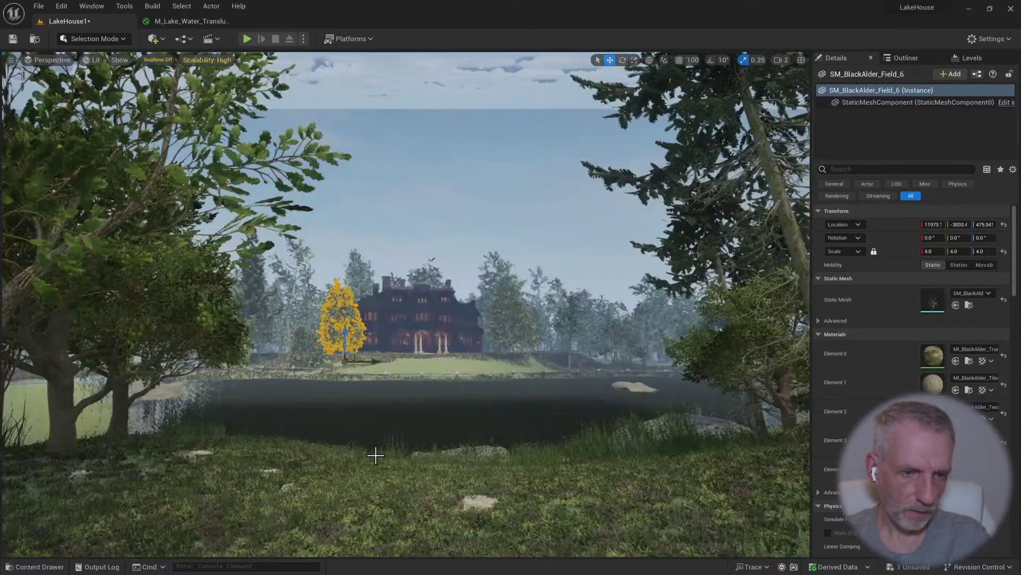
Tilt the duplicated alder by about 4° around X and scale it down uniformly to 3.25
{"action": "left_click_drag", "start_coordinate": [375, 361], "coordinate": [381, 345]}
{"action": "key", "text": "e"}
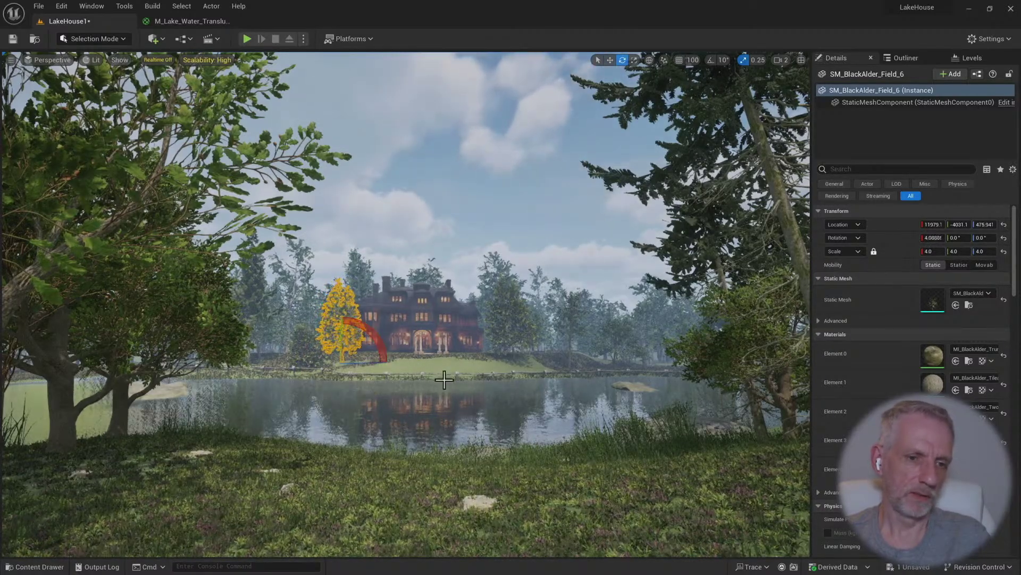
{"action": "key", "text": "r"}
{"action": "key", "text": "e"}
{"action": "key", "text": "w"}
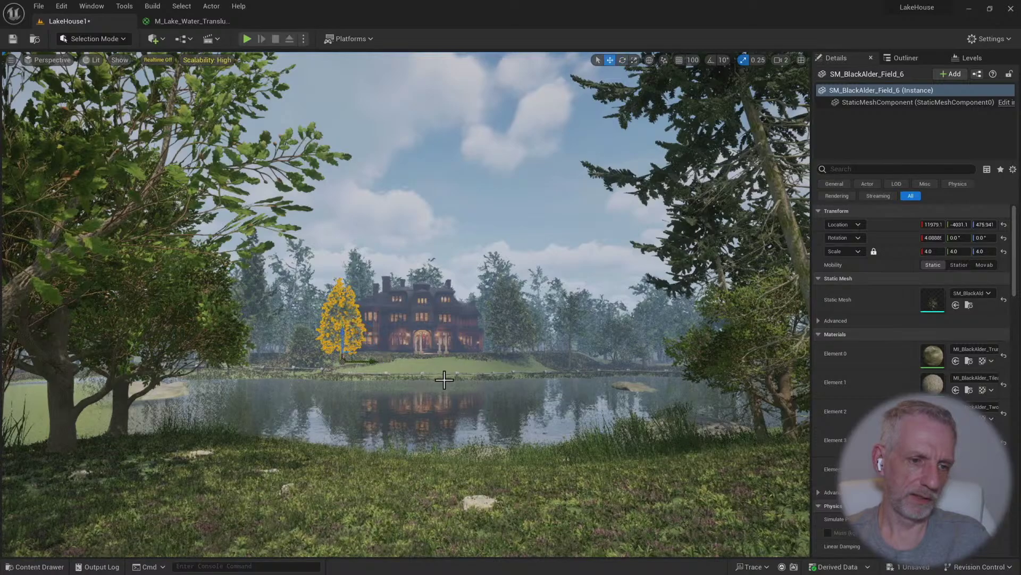
{"action": "key", "text": "r"}
{"action": "left_click_drag", "start_coordinate": [344, 336], "coordinate": [340, 346]}
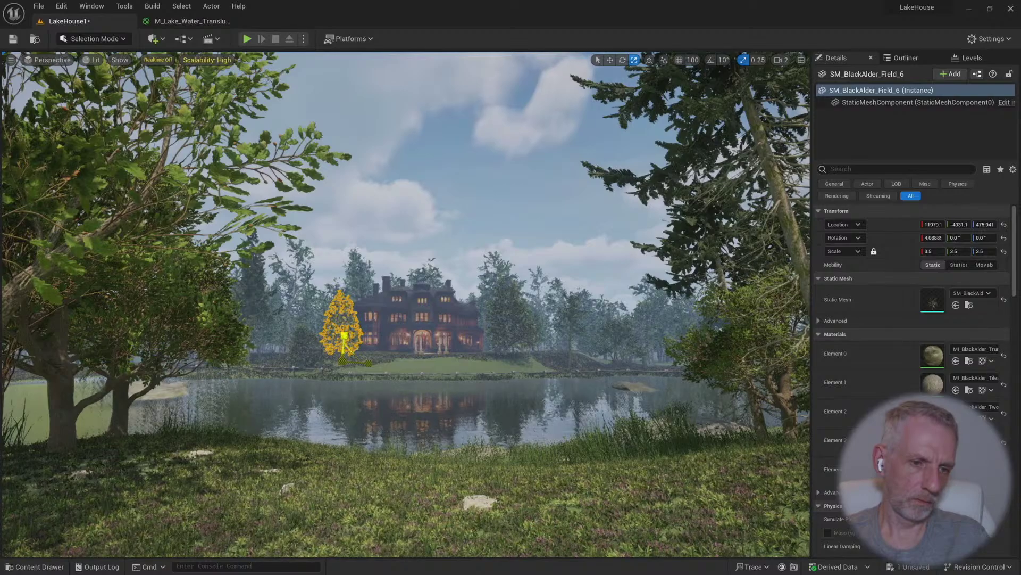
{"action": "left_click_drag", "start_coordinate": [344, 336], "coordinate": [343, 341]}
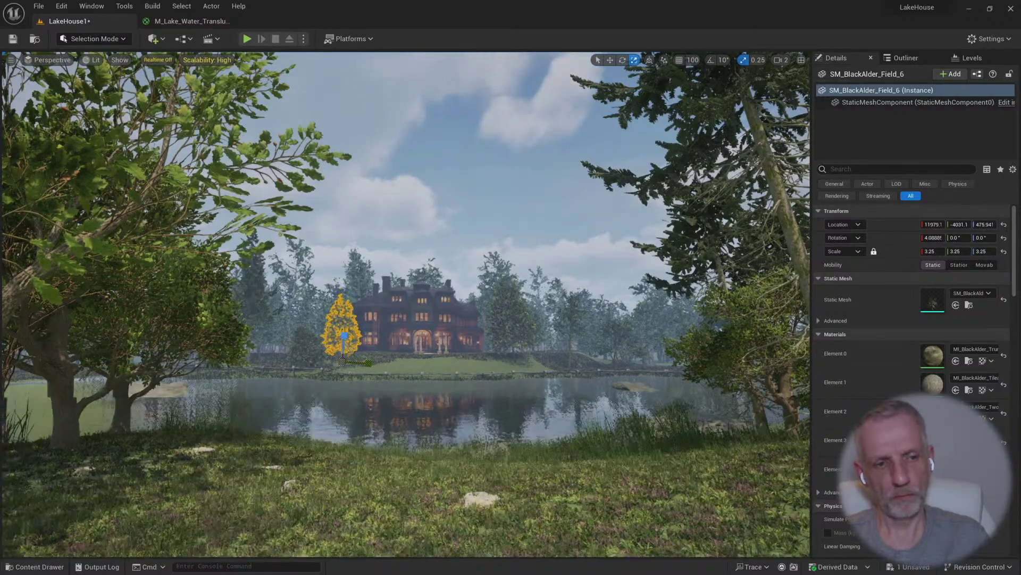
Duplicate the large fir SM_CF_TreeFirLarge_A near the lake fence and move the copy about 1400 units along Y toward the mansion
{"action": "key", "text": "w"}
{"action": "key", "text": "w"}
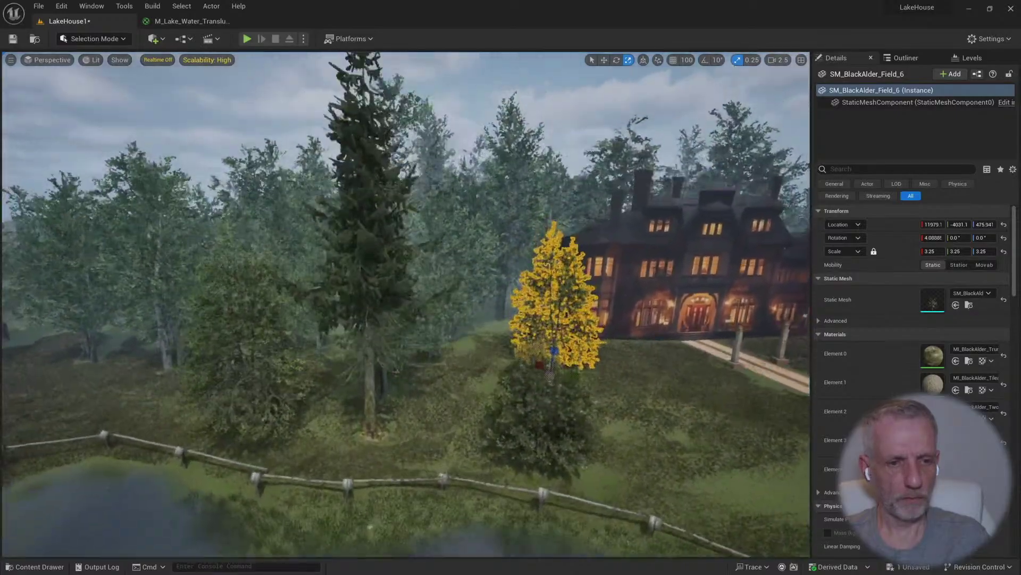
{"action": "right_click_drag", "start_coordinate": [383, 417], "coordinate": [377, 411]}
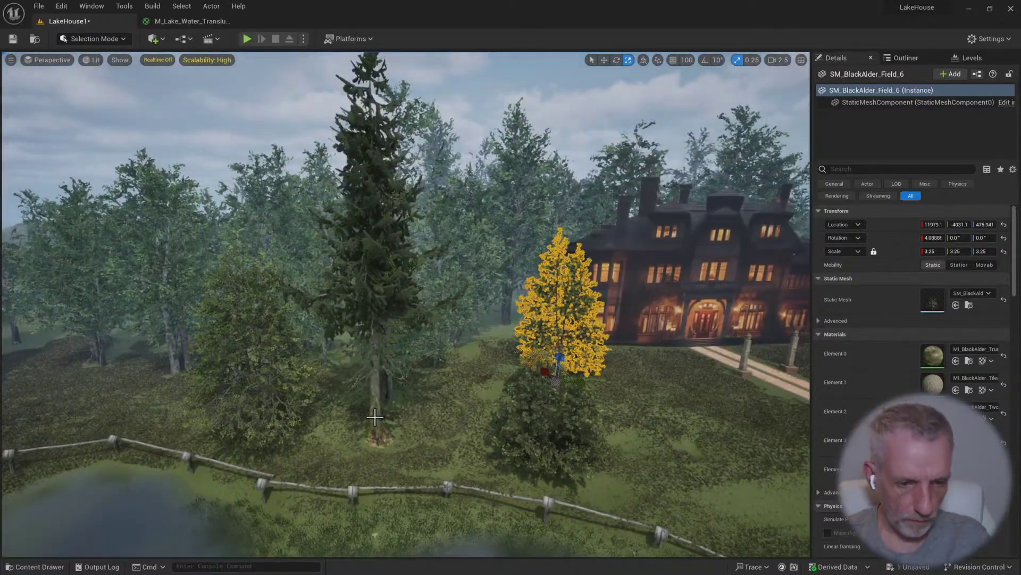
{"action": "left_click", "coordinate": [375, 417]}
{"action": "key", "text": "w"}
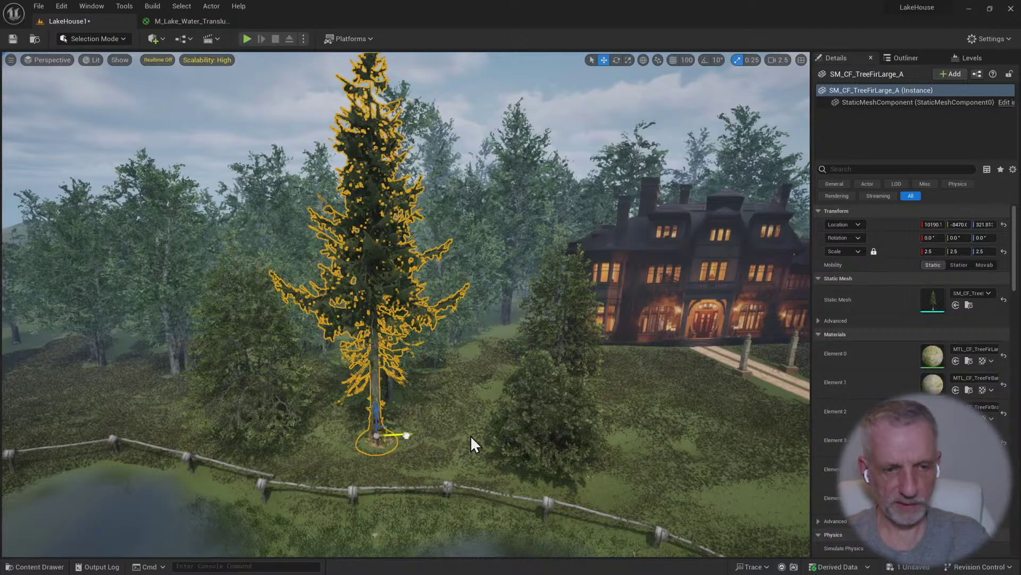
{"action": "key", "text": "ctrl+d"}
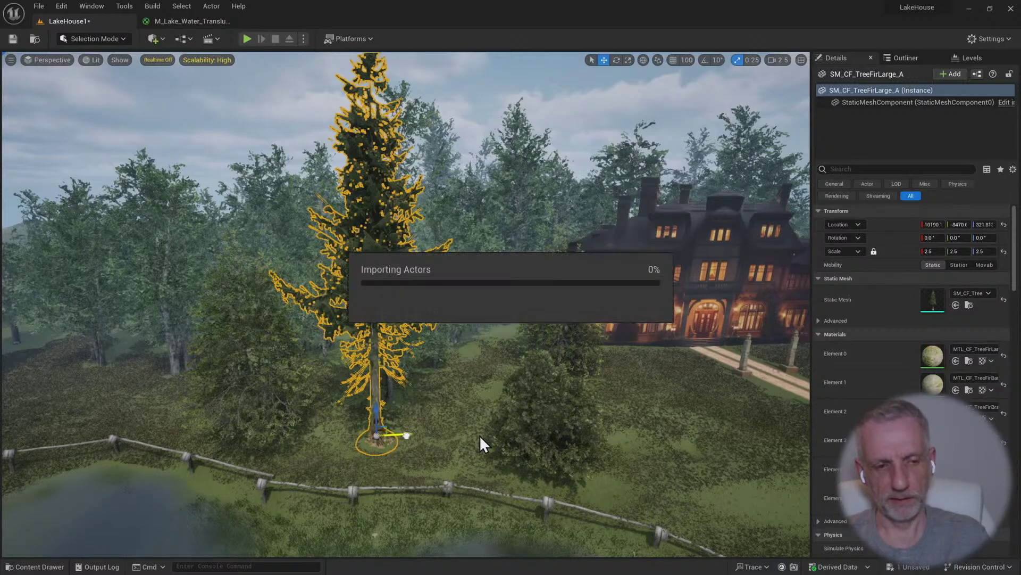
{"action": "left_click_drag", "start_coordinate": [414, 436], "coordinate": [424, 443]}
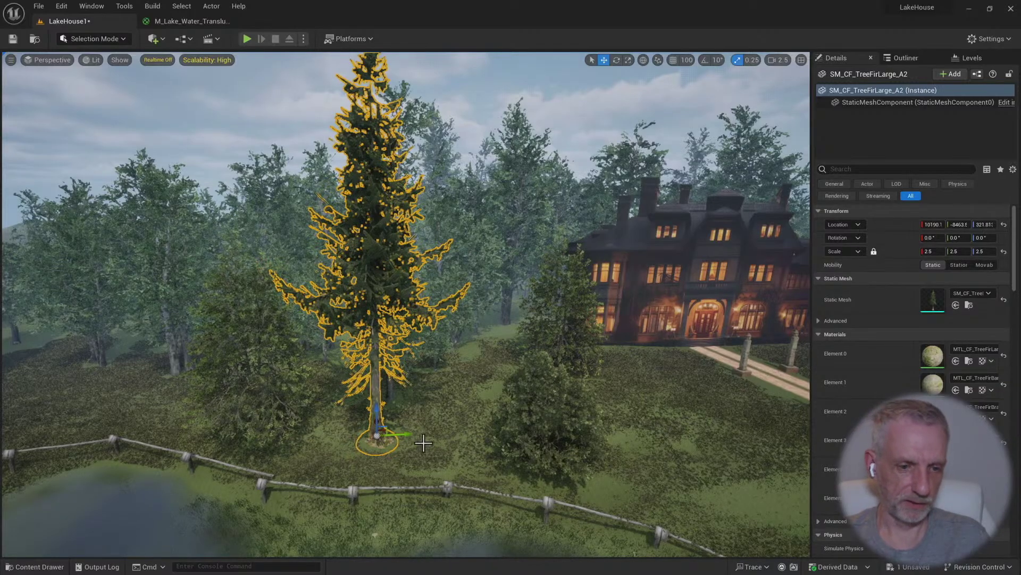
{"action": "left_click_drag", "start_coordinate": [414, 433], "coordinate": [472, 431]}
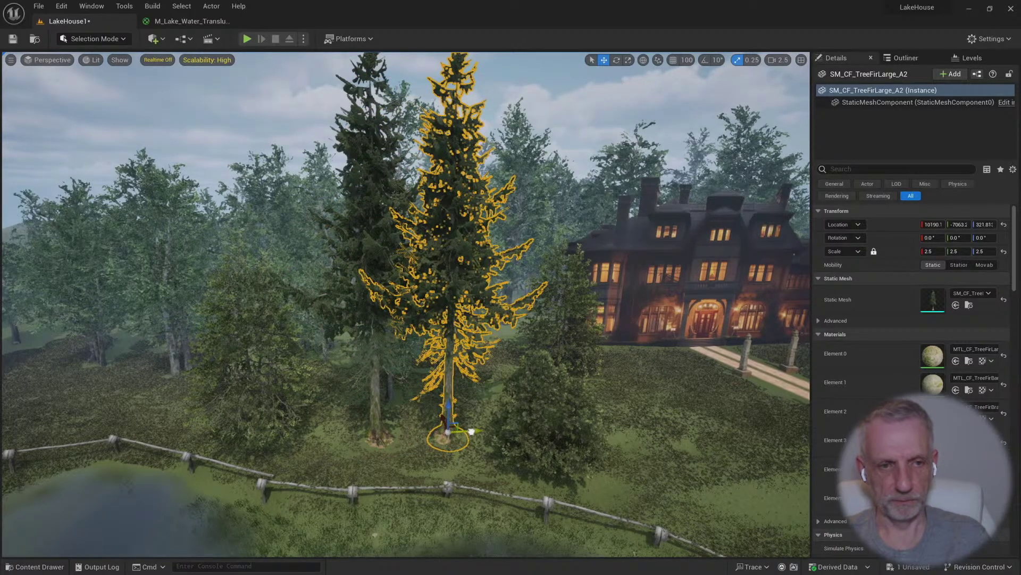
{"action": "left_click", "coordinate": [470, 434], "text": "ctrl"}
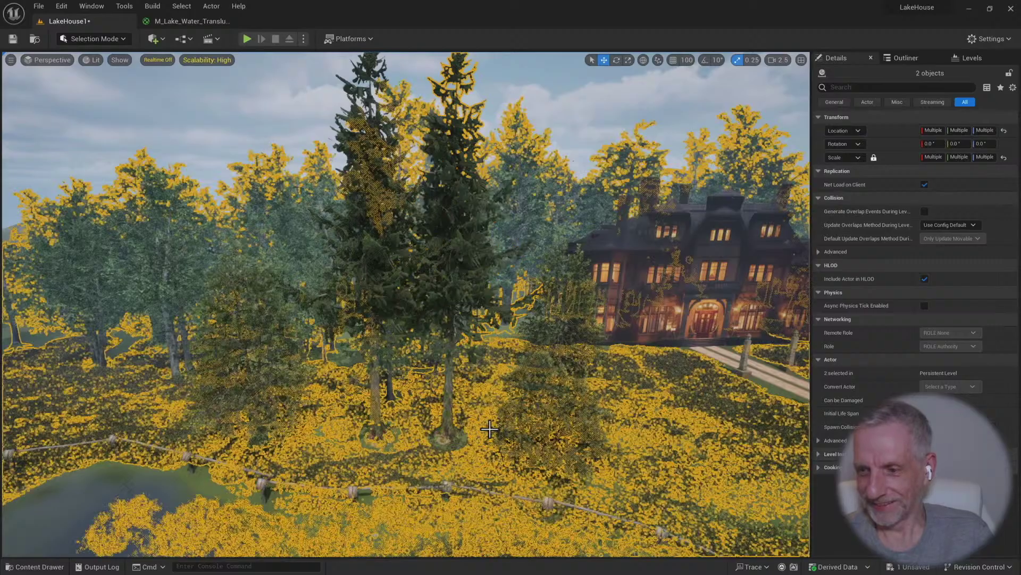
Reselect the fir copy and move it back behind the alder beside the mansion, to about X 15137 and Y -4583
{"action": "right_click_drag", "start_coordinate": [493, 415], "coordinate": [485, 334]}
{"action": "left_click", "coordinate": [455, 277]}
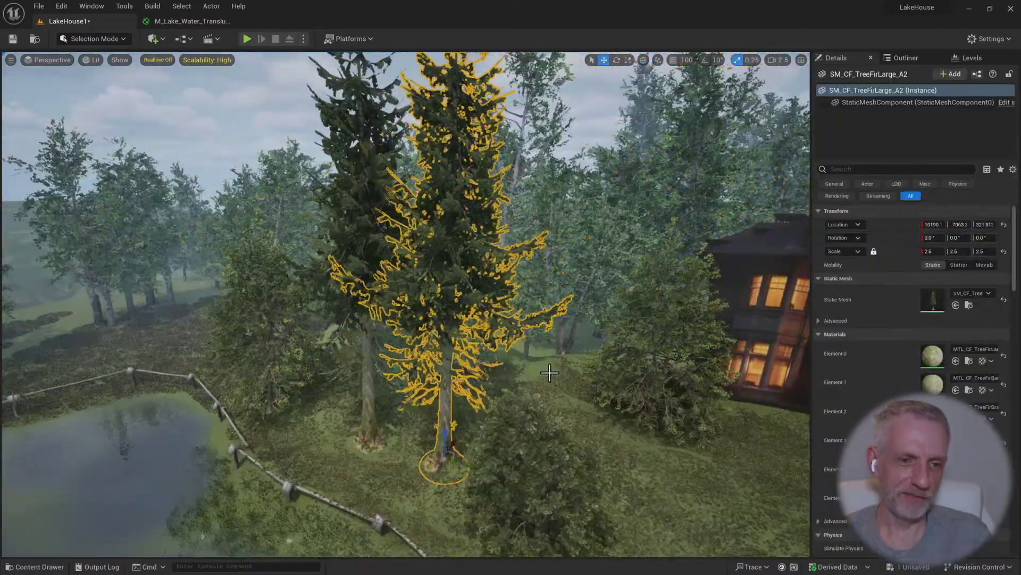
{"action": "right_click_drag", "start_coordinate": [455, 277], "coordinate": [410, 275]}
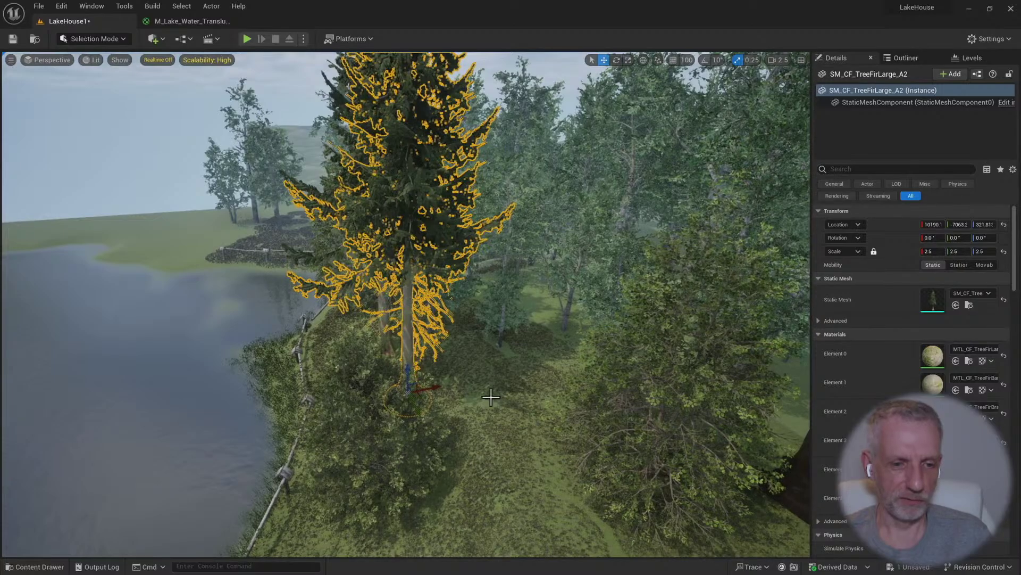
{"action": "left_click_drag", "start_coordinate": [425, 386], "coordinate": [513, 372]}
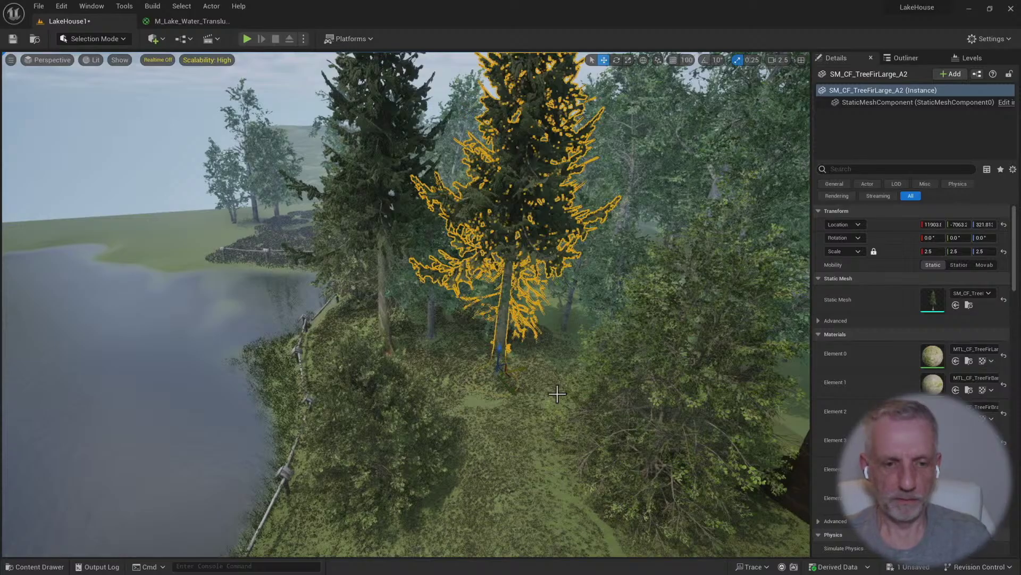
{"action": "right_click_drag", "start_coordinate": [557, 394], "coordinate": [612, 399]}
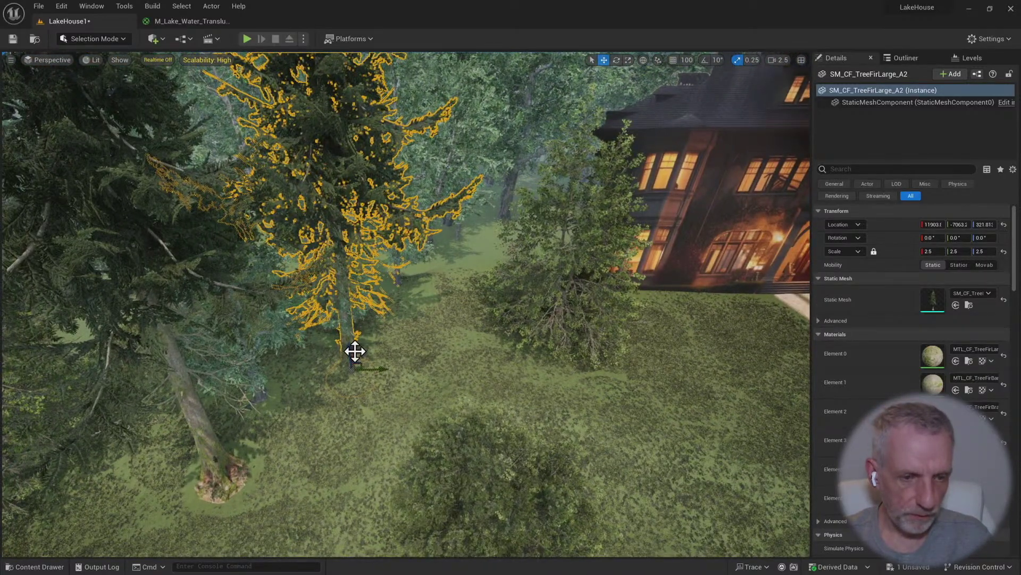
{"action": "left_click_drag", "start_coordinate": [355, 351], "coordinate": [375, 261]}
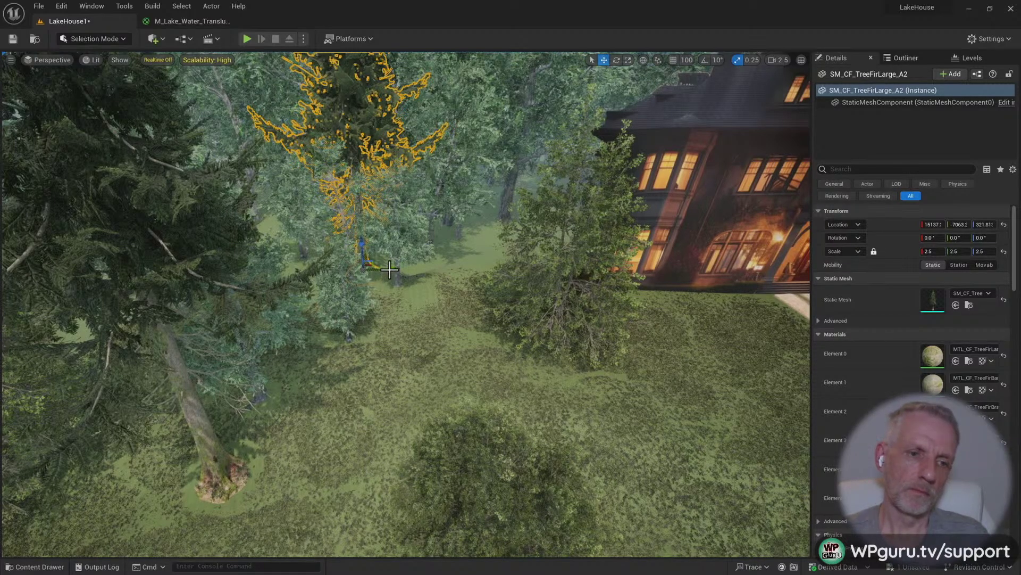
{"action": "left_click_drag", "start_coordinate": [389, 269], "coordinate": [500, 272]}
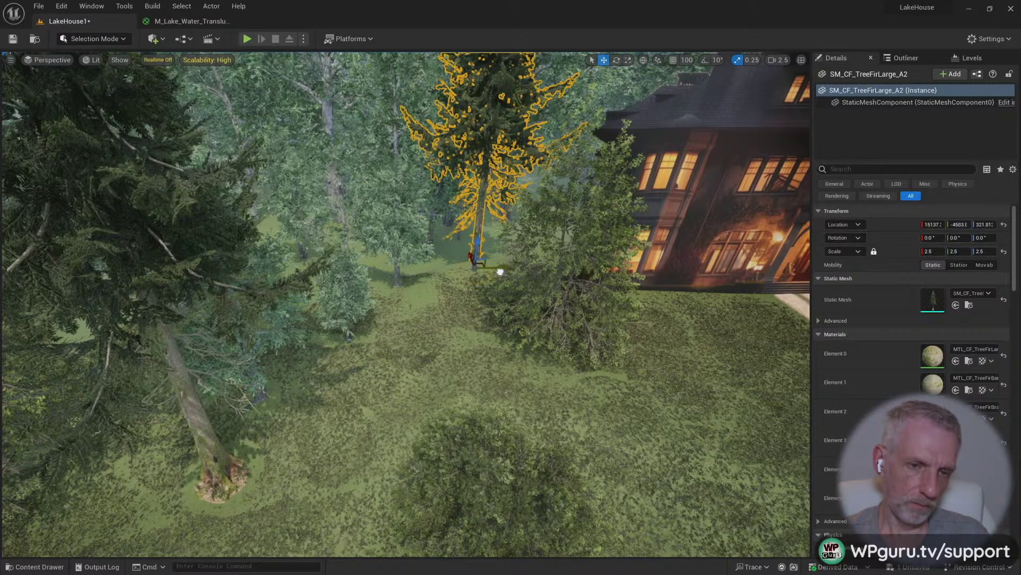
Check the view across the lake without editor overlays and scale the fir copy down uniformly to 2.25
{"action": "key", "text": "1"}
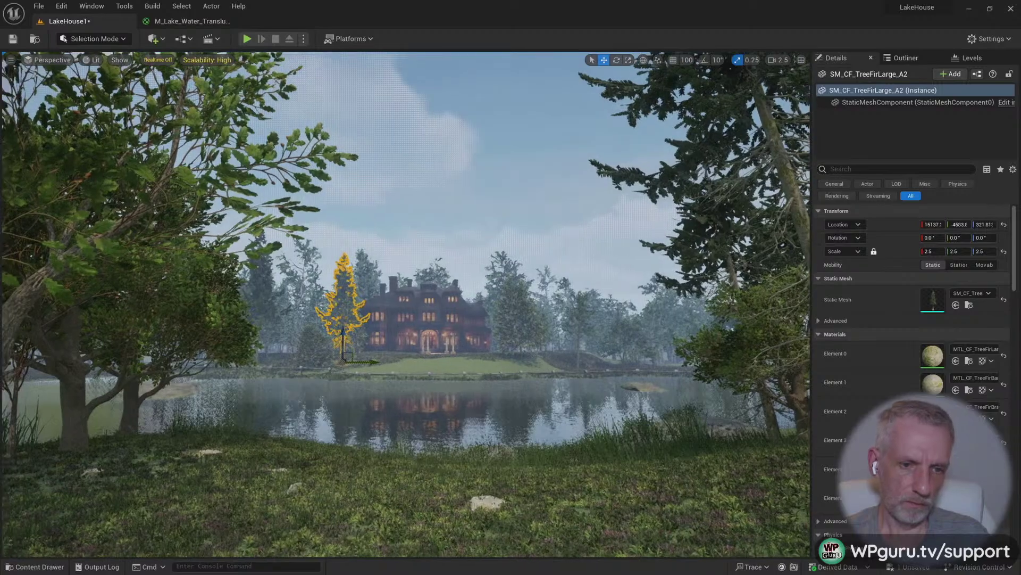
{"action": "right_click_drag", "start_coordinate": [500, 272], "coordinate": [491, 272]}
{"action": "right_click_drag", "start_coordinate": [452, 314], "coordinate": [445, 314]}
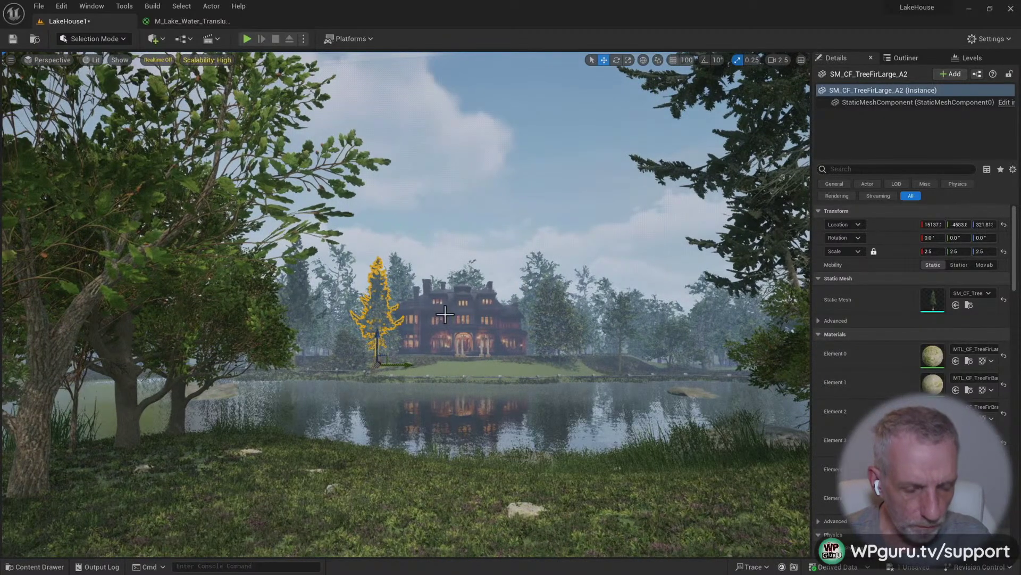
{"action": "key", "text": "g"}
{"action": "key", "text": "g"}
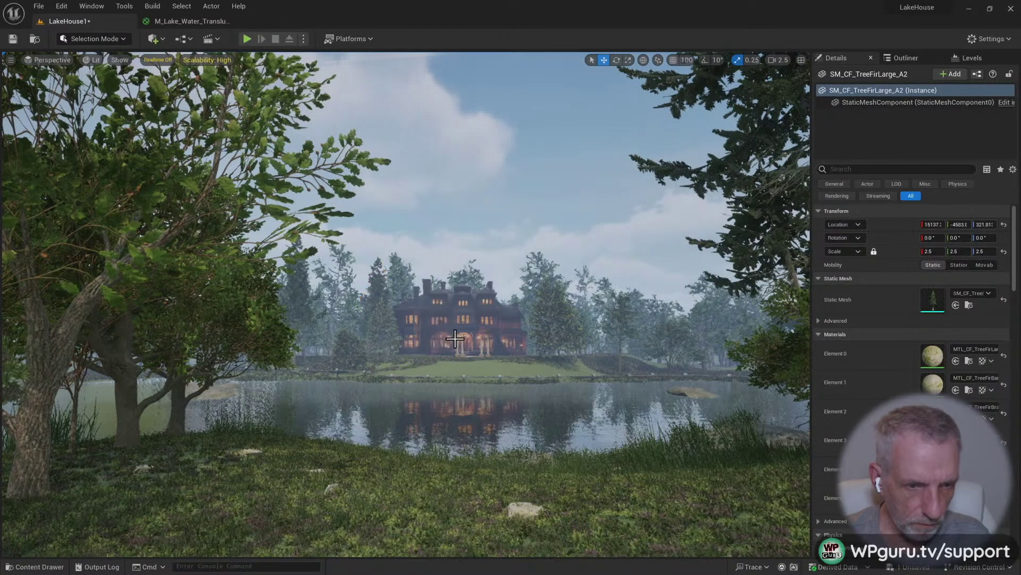
{"action": "right_click_drag", "start_coordinate": [442, 350], "coordinate": [441, 352]}
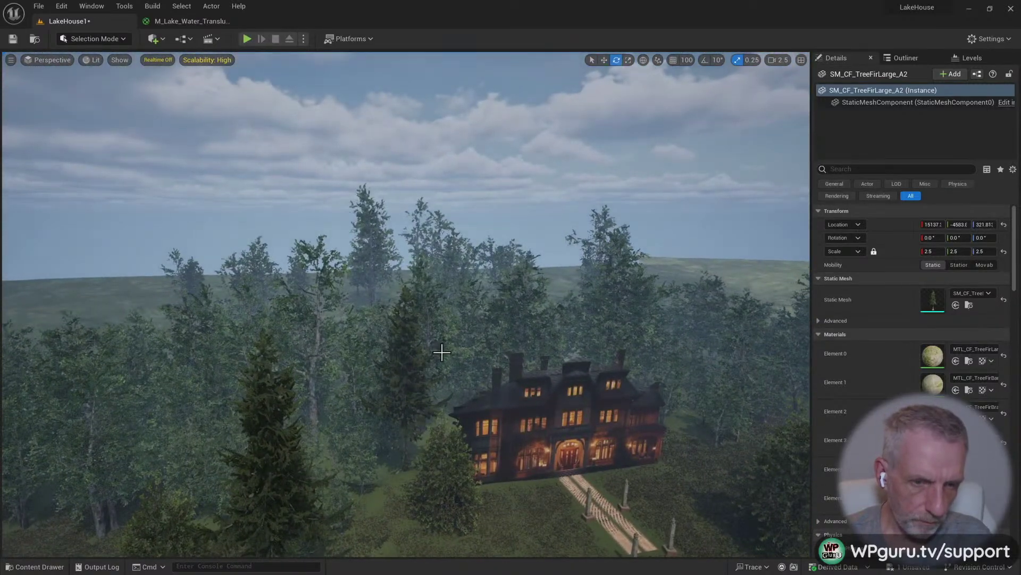
{"action": "left_click_drag", "start_coordinate": [441, 352], "coordinate": [437, 354], "text": "ctrl"}
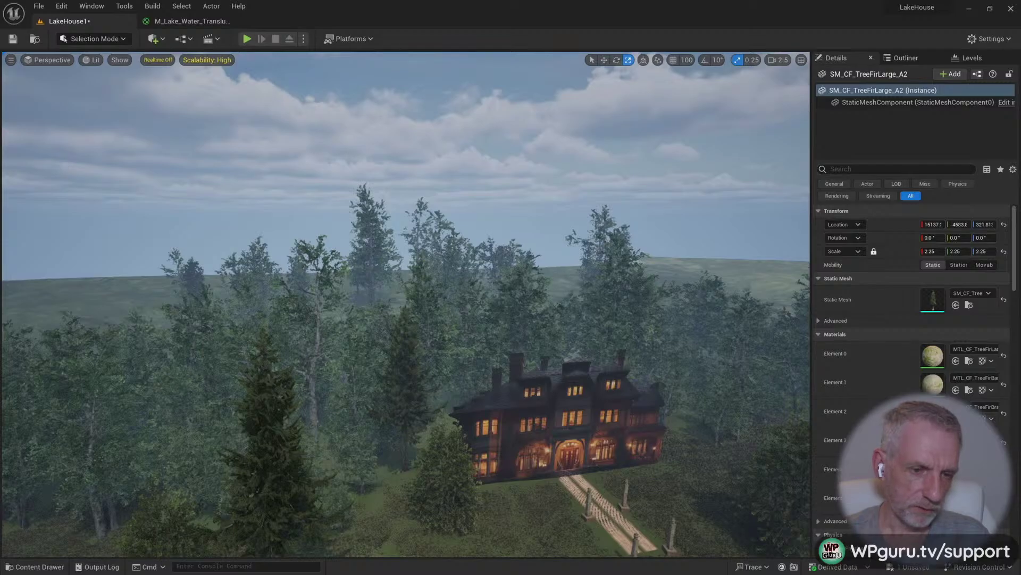
{"action": "key", "text": "1"}
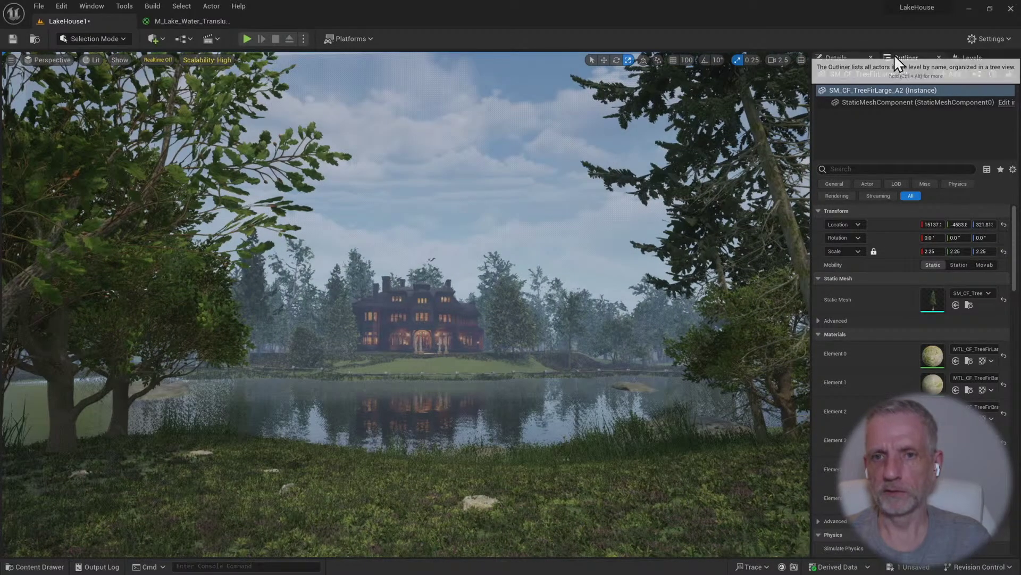
Collapse the Hero Trees folder in the Outliner and hide the BG Trees foliage
{"action": "left_click", "coordinate": [898, 58]}
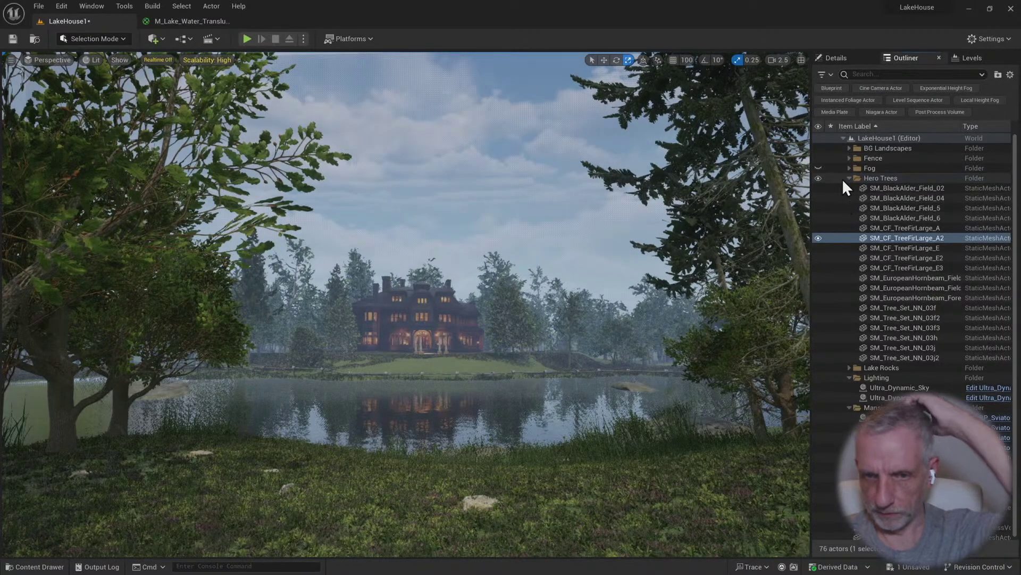
{"action": "left_click", "coordinate": [849, 178]}
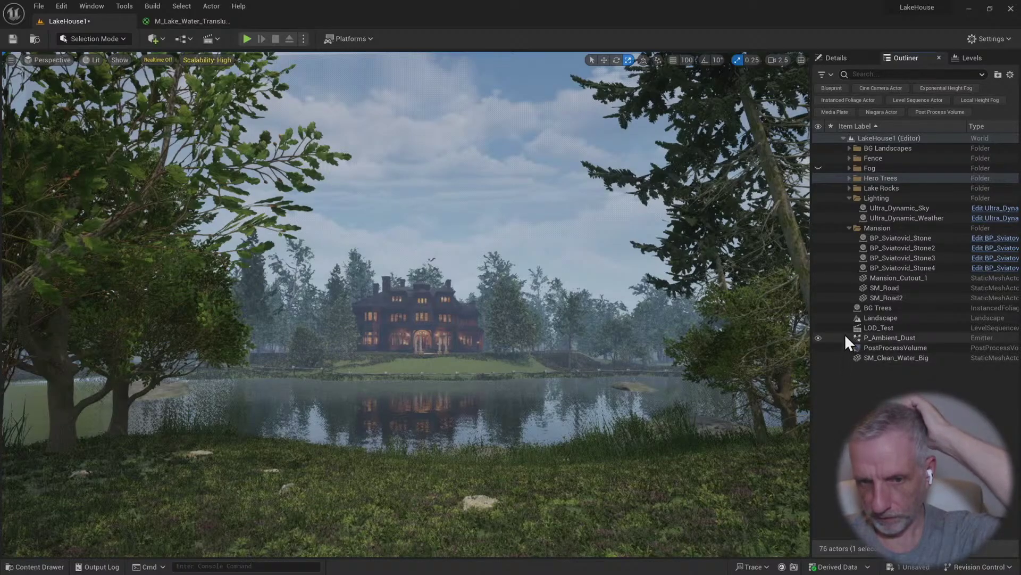
{"action": "left_click", "coordinate": [818, 307]}
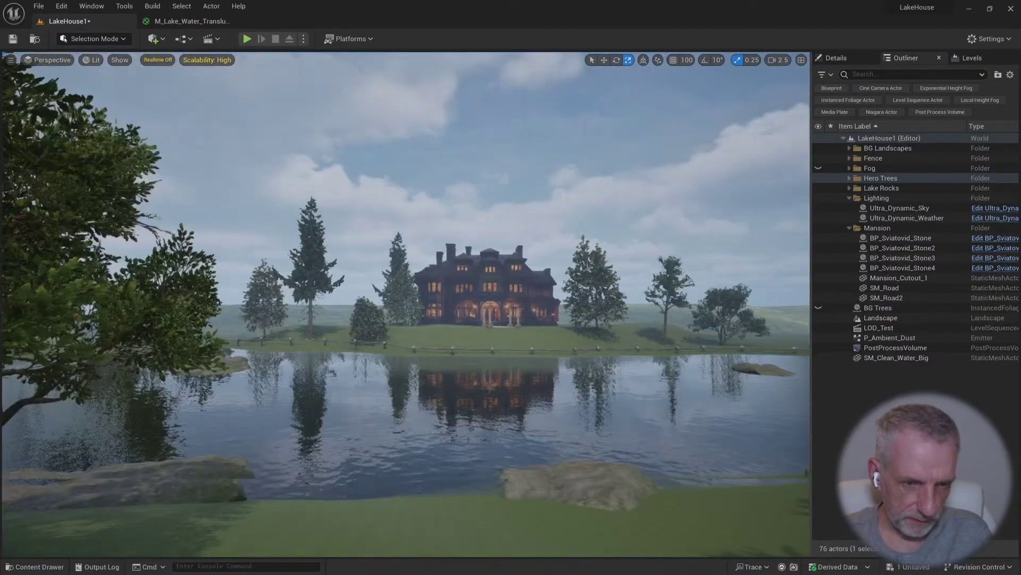
Select the fir copy SM_CF_TreeFirLarge_A2 behind the mansion and move it slightly farther back along X
{"action": "key", "text": "w"}
{"action": "right_click_drag", "start_coordinate": [406, 304], "coordinate": [530, 394]}
{"action": "scroll", "coordinate": [405, 304], "scroll_direction": "down", "scroll_amount": 1}
{"action": "key", "text": "s"}
{"action": "key", "text": "w"}
{"action": "scroll", "coordinate": [406, 304], "scroll_direction": "up", "scroll_amount": 1}
{"action": "key", "text": "e"}
{"action": "left_click", "coordinate": [450, 429]}
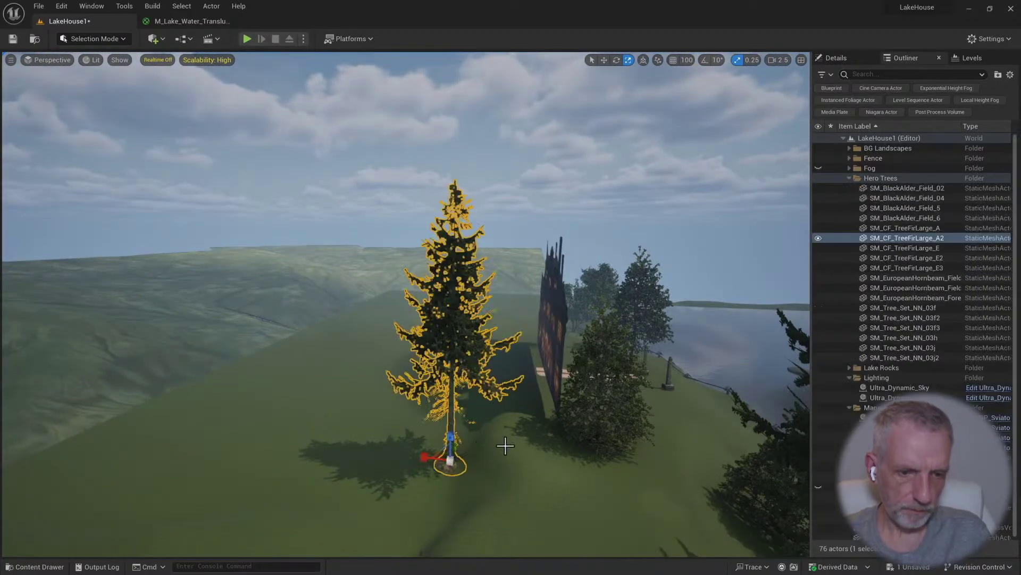
{"action": "key", "text": "w"}
{"action": "left_click_drag", "start_coordinate": [429, 458], "coordinate": [410, 457]}
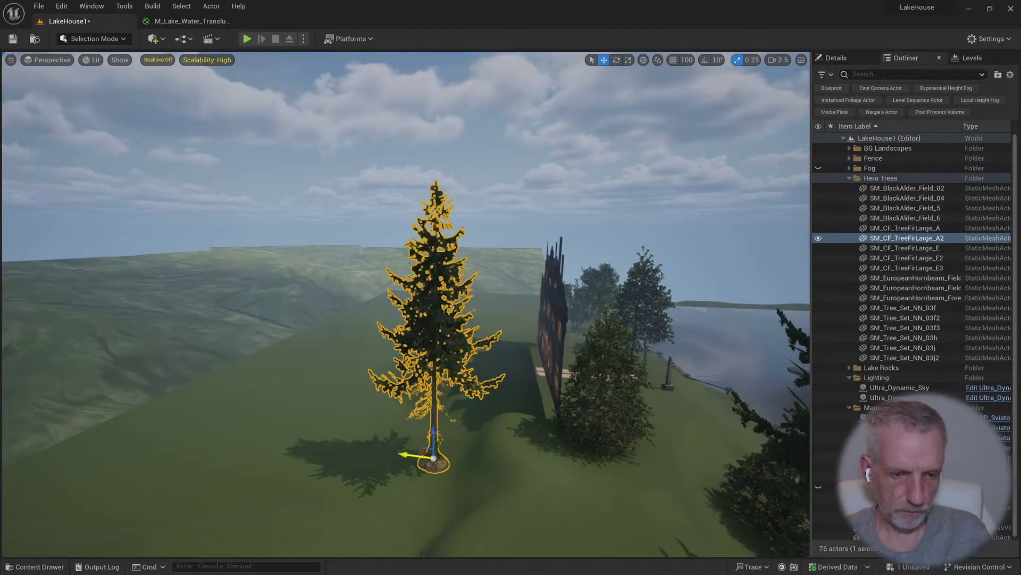
Tilt the fir copy SM_CF_TreeFirLarge_A2 and rotate it about 76° around its vertical axis
{"action": "left_click_drag", "start_coordinate": [501, 291], "coordinate": [484, 396], "text": "alt"}
{"action": "key", "text": "e"}
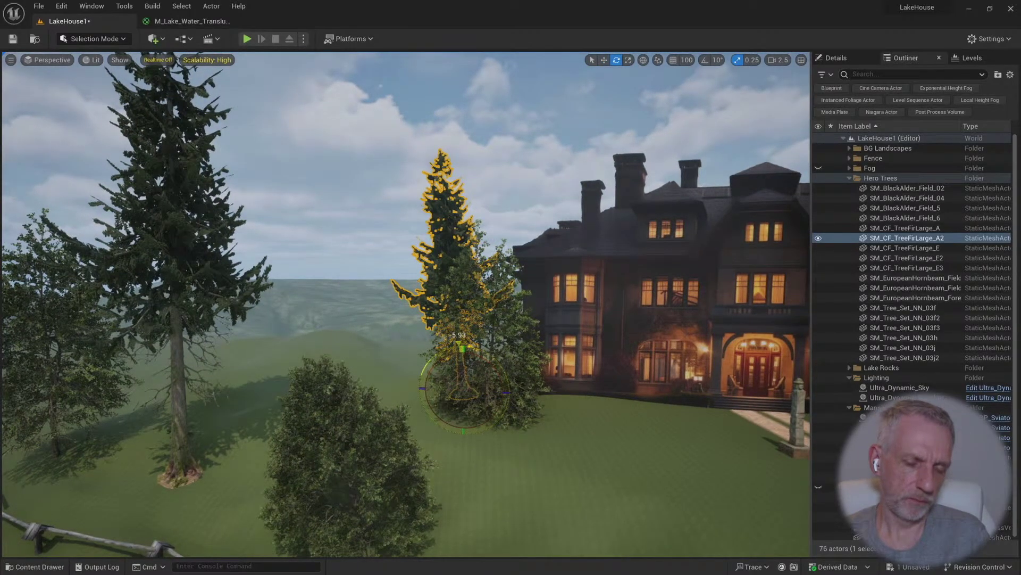
{"action": "key", "text": "r"}
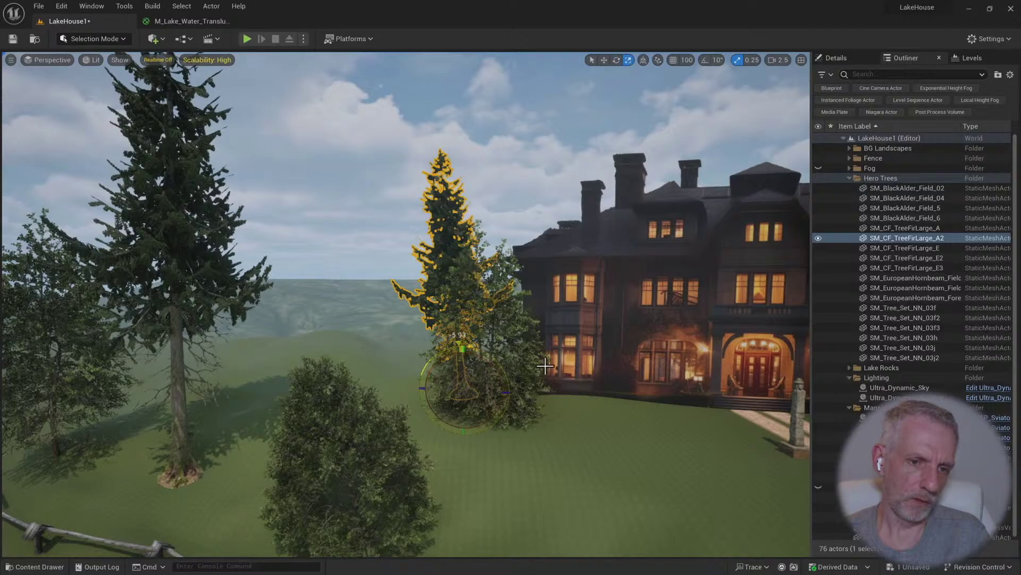
{"action": "key", "text": "e"}
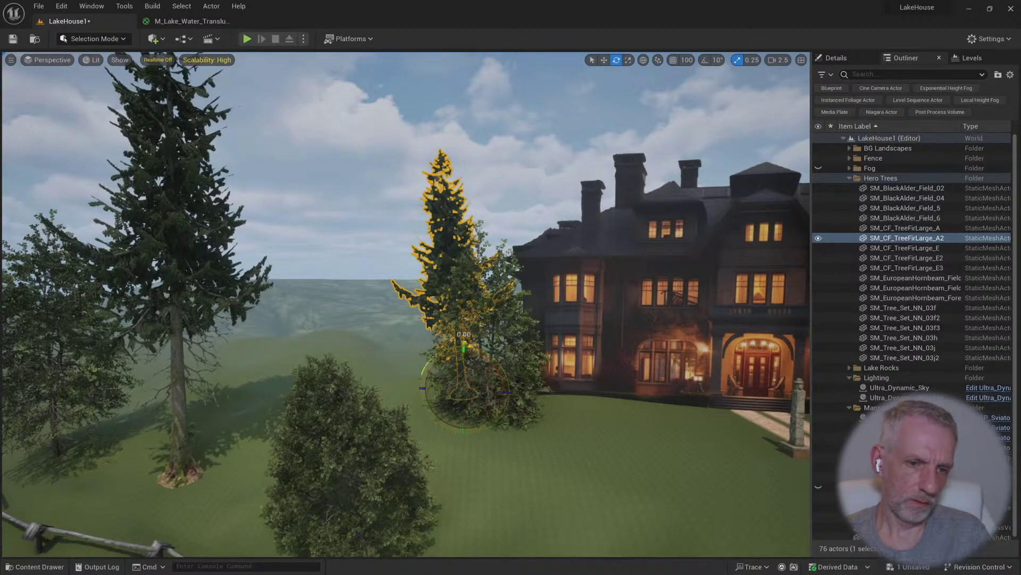
{"action": "left_click_drag", "start_coordinate": [508, 392], "coordinate": [522, 393]}
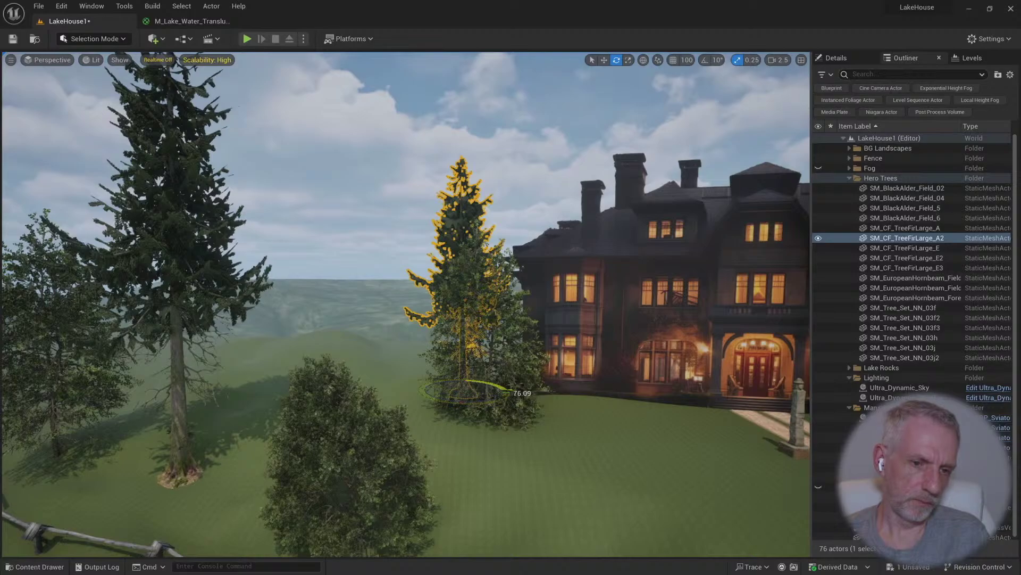
Tilt the fir copy by about -2.3° and check its placement beside the mansion from across the lake
{"action": "key", "text": "w"}
{"action": "mouse_move", "coordinate": [544, 377]}
{"action": "left_mouse_down", "text": "alt"}
{"action": "mouse_move", "coordinate": [590, 378]}
{"action": "mouse_move", "coordinate": [531, 384]}
{"action": "left_mouse_up", "text": "alt"}
{"action": "scroll", "coordinate": [553, 375], "scroll_direction": "up", "scroll_amount": 2}
{"action": "key", "text": "e"}
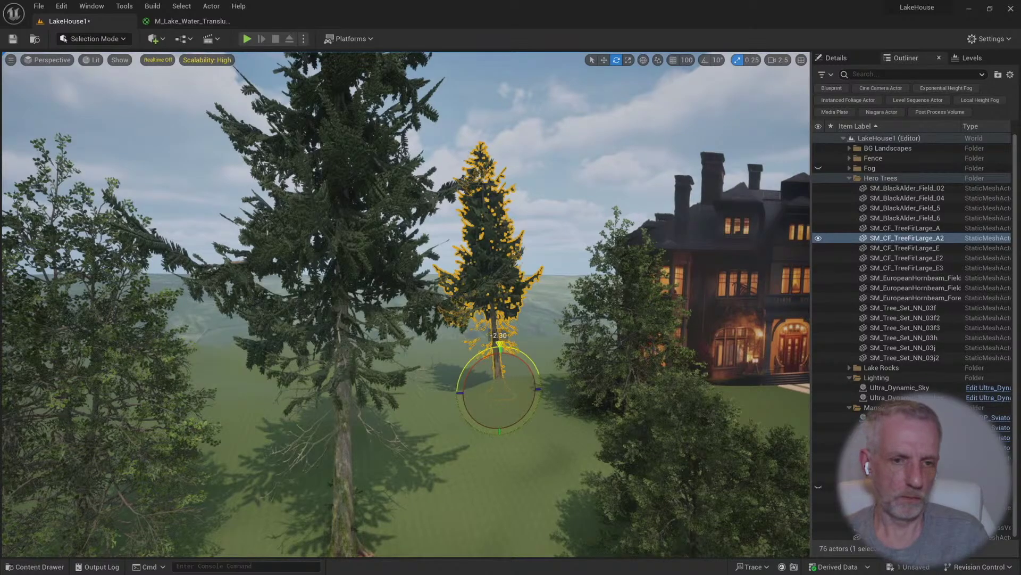
{"action": "right_click_drag", "start_coordinate": [531, 384], "coordinate": [558, 387]}
{"action": "key", "text": "s"}
{"action": "key", "text": "w"}
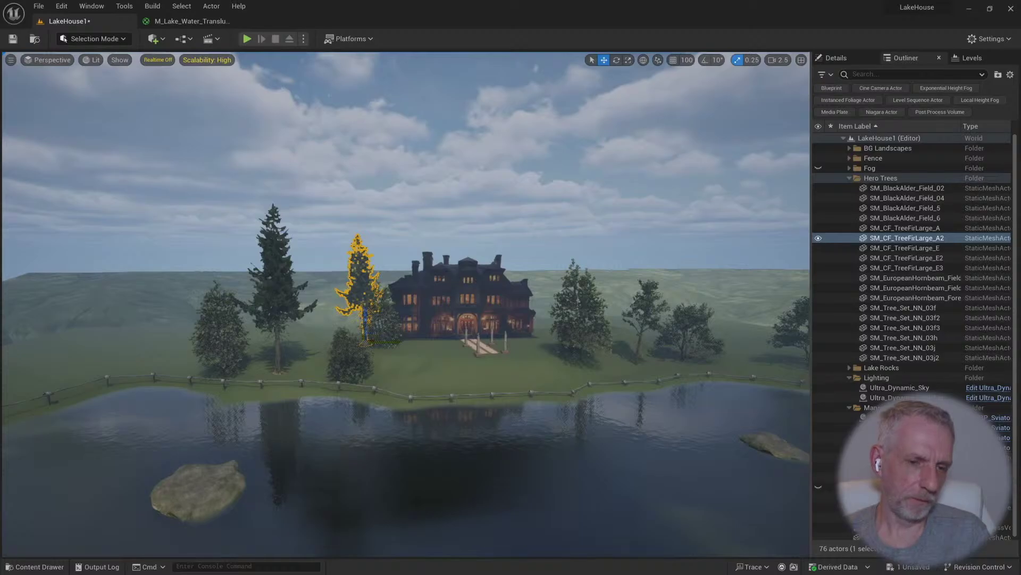
{"action": "key", "text": "w"}
{"action": "mouse_move", "coordinate": [502, 372]}
{"action": "right_mouse_down"}
{"action": "mouse_move", "coordinate": [474, 368]}
{"action": "mouse_move", "coordinate": [483, 374]}
{"action": "right_mouse_up"}
{"action": "key", "text": "e"}
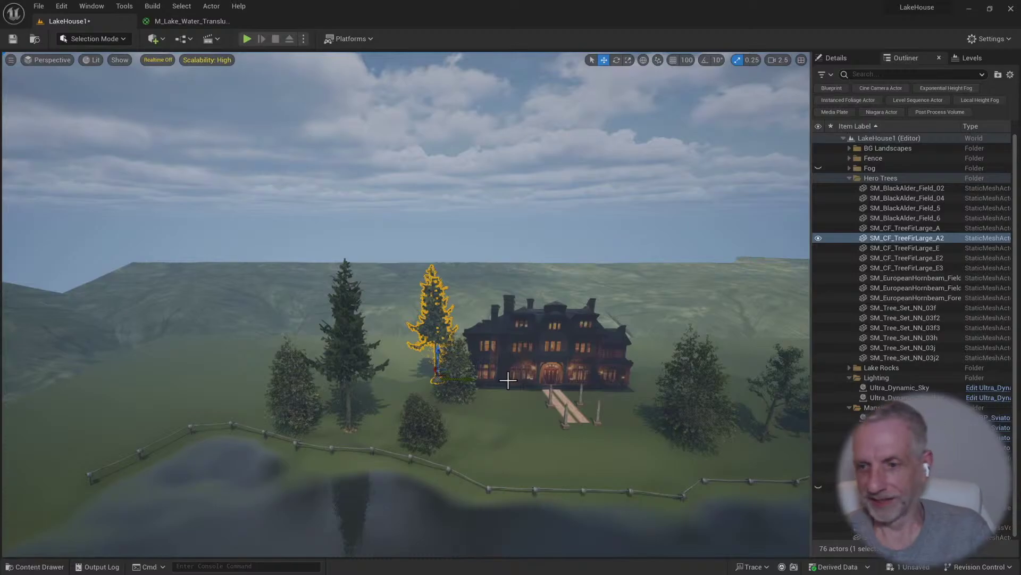
Delete the fir copy behind the alder and bring it back into the scene
{"action": "key", "text": "Delete"}
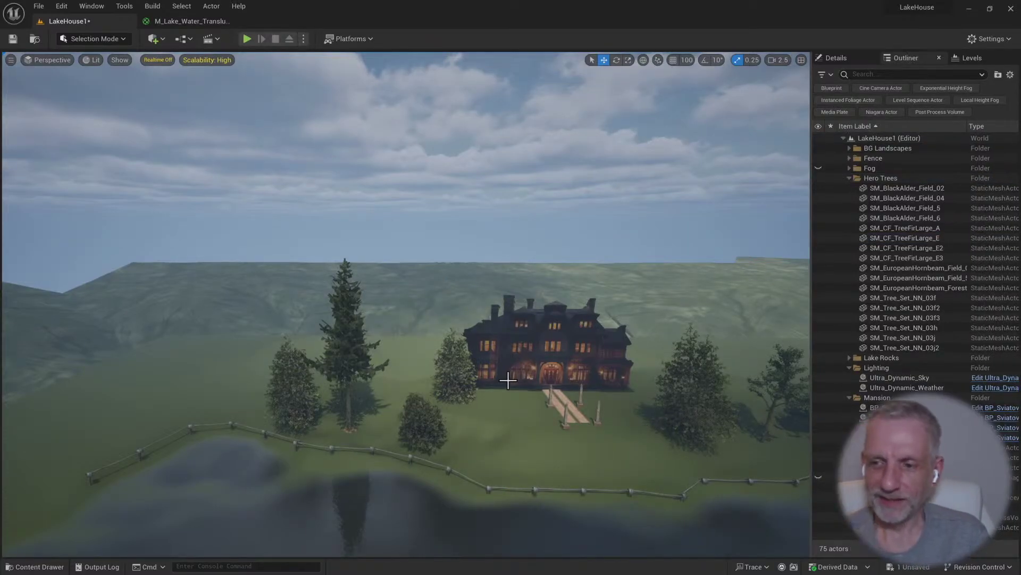
{"action": "mouse_move", "coordinate": [480, 395]}
{"action": "right_mouse_down"}
{"action": "mouse_move", "coordinate": [471, 402]}
{"action": "mouse_move", "coordinate": [497, 392]}
{"action": "right_mouse_up"}
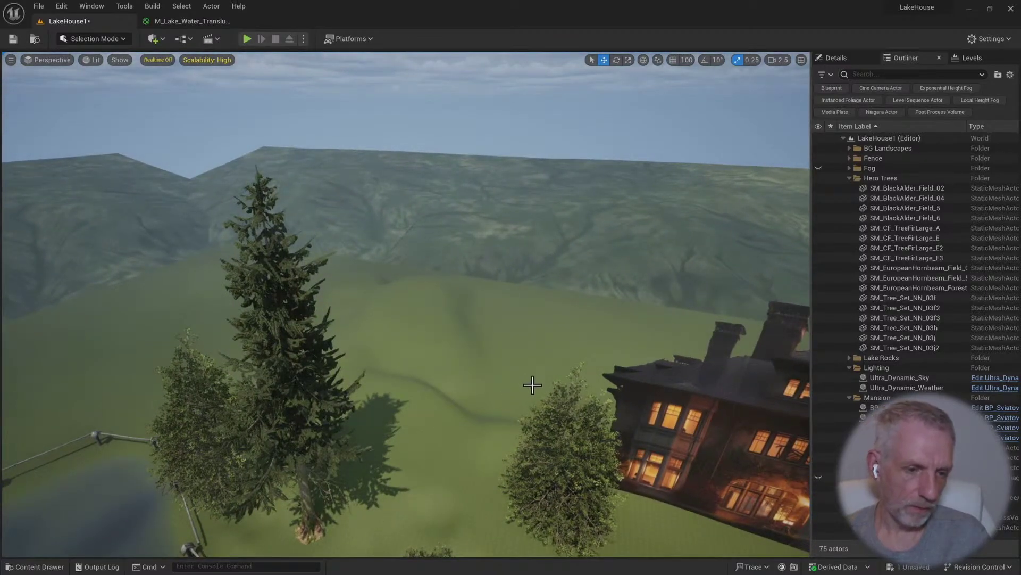
{"action": "key", "text": "ctrl+v"}
Move the fir copy slightly along Y away from the mansion and check it from the saved lake view
{"action": "right_click_drag", "start_coordinate": [546, 384], "coordinate": [506, 424]}
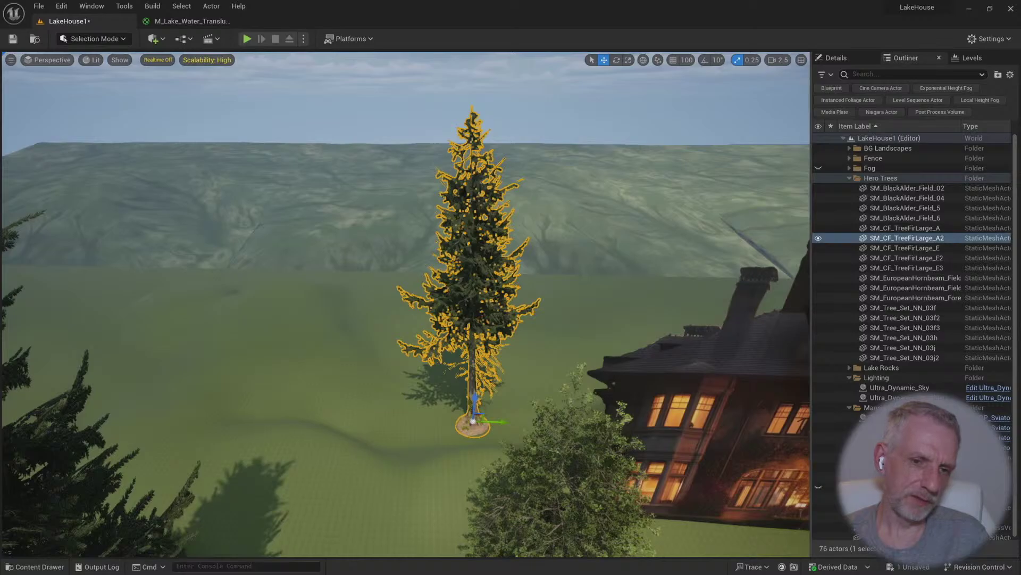
{"action": "left_click_drag", "start_coordinate": [499, 422], "coordinate": [483, 422]}
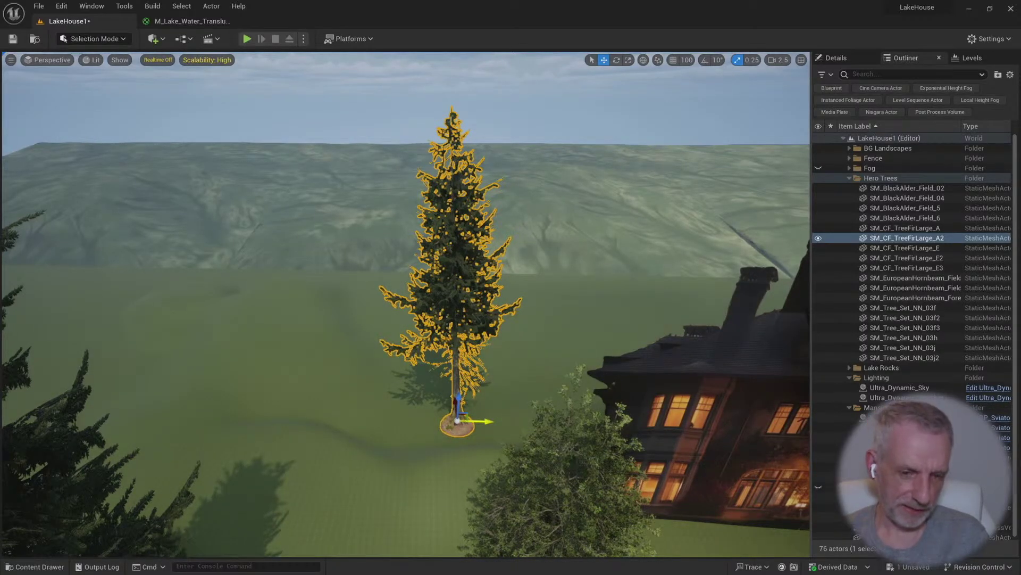
{"action": "key", "text": "1"}
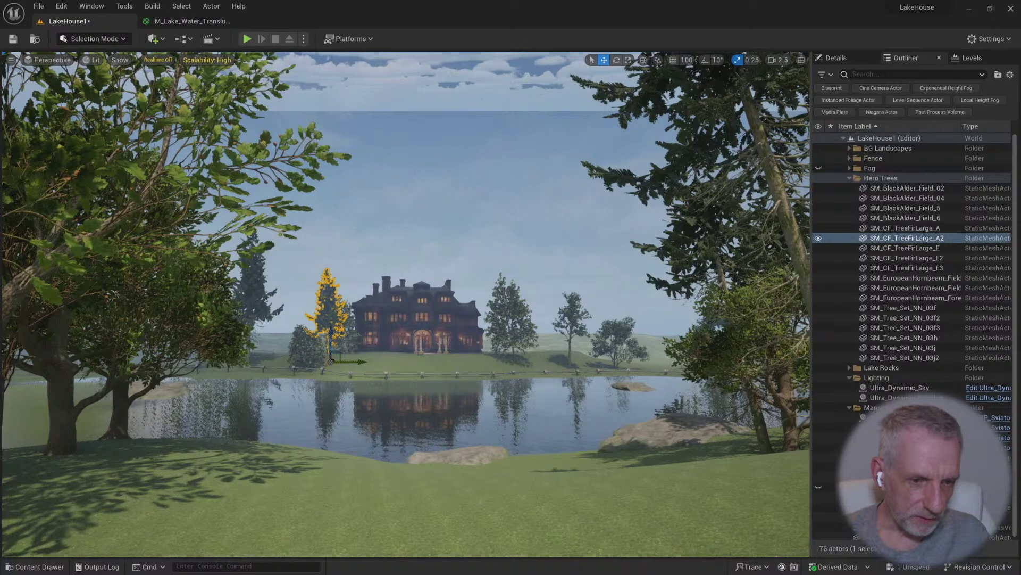
Duplicate the black alder SM_BlackAlder_Field_6 along Y, placing the copy on the far side of the fir from the mansion
{"action": "left_click", "coordinate": [349, 322]}
{"action": "left_click_drag", "start_coordinate": [379, 362], "coordinate": [348, 363], "text": "alt"}
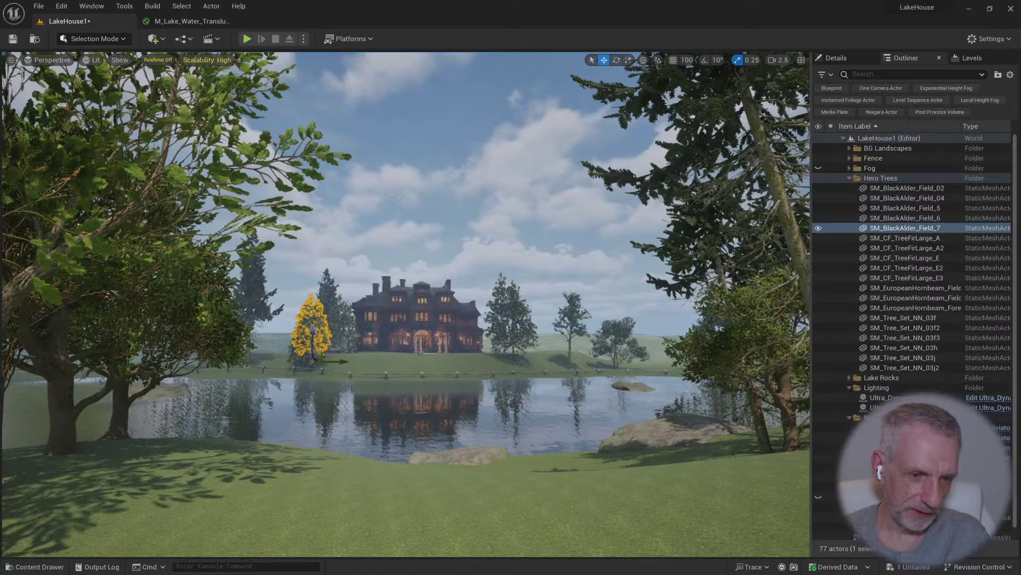
{"action": "left_click", "coordinate": [349, 346]}
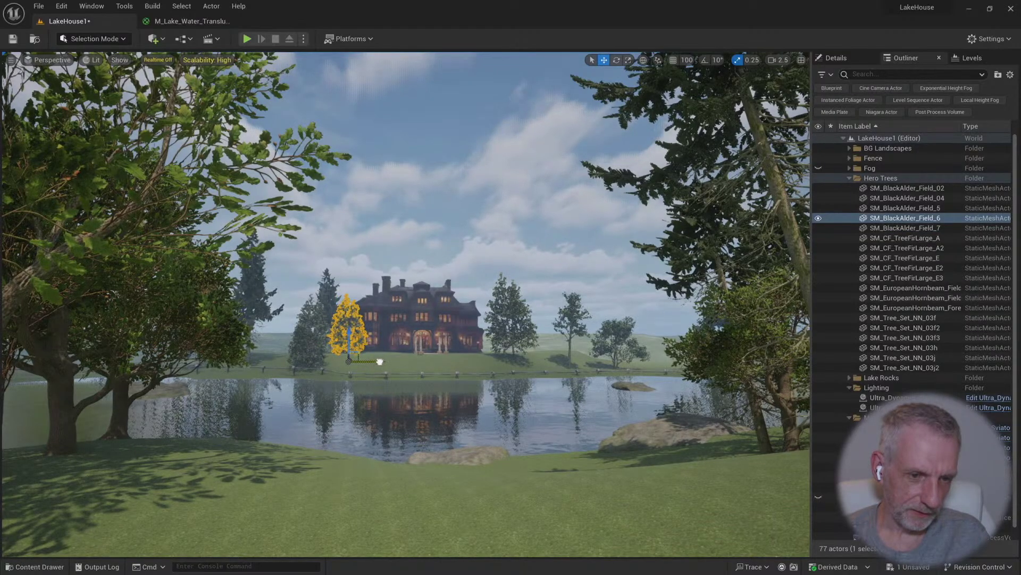
{"action": "left_click", "coordinate": [344, 331]}
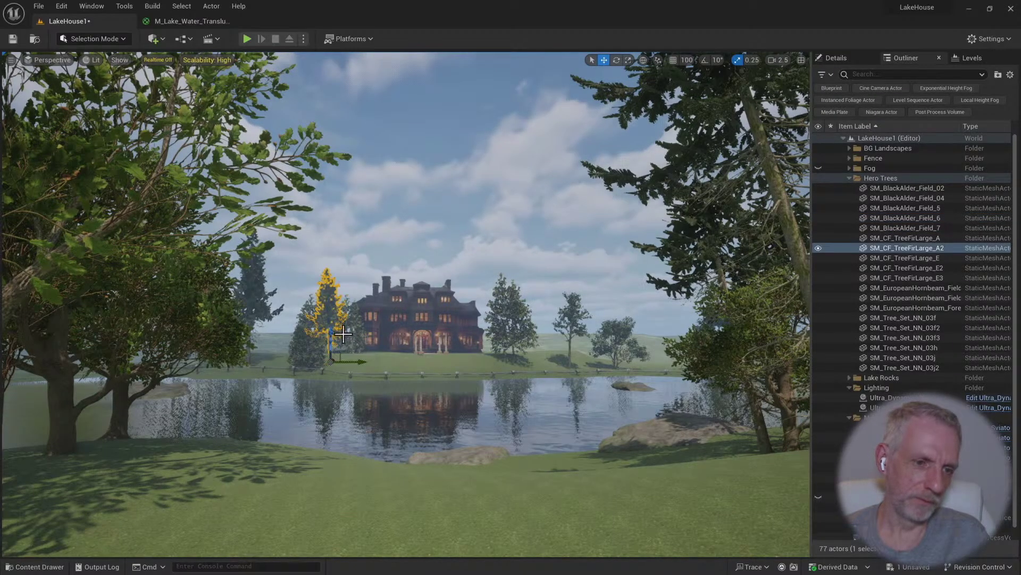
Select the new alder copy SM_BlackAlder_Field_7 and rotate it around its vertical axis
{"action": "left_click", "coordinate": [318, 334]}
{"action": "key", "text": "e"}
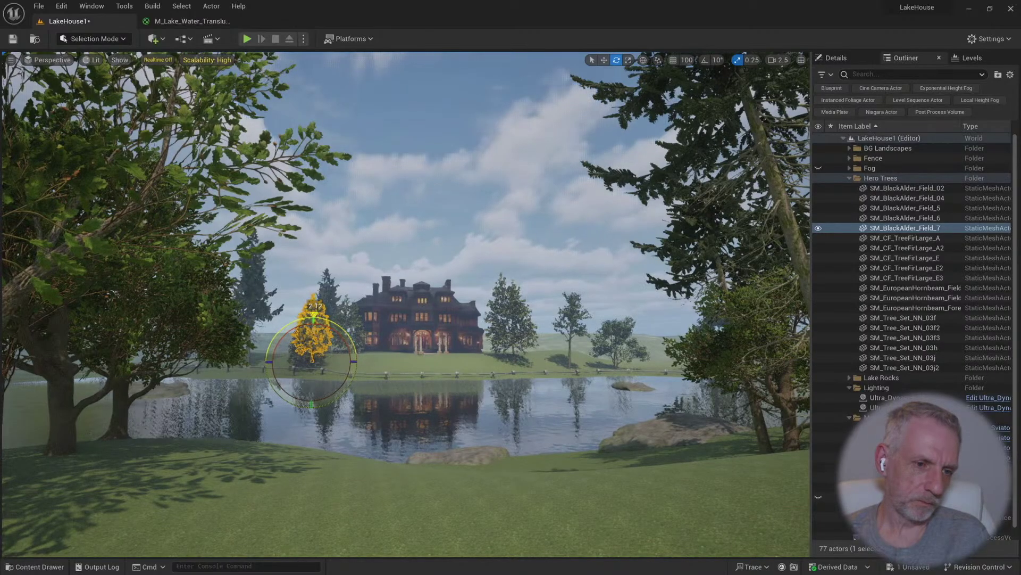
{"action": "left_click_drag", "start_coordinate": [353, 351], "coordinate": [542, 340]}
Duplicate the large alder SM_BlackAlder_Field_04 on the other side of the mansion and place the copy closer to the house
{"action": "key", "text": "w"}
{"action": "right_click_drag", "start_coordinate": [542, 341], "coordinate": [599, 338]}
{"action": "left_click", "coordinate": [569, 360]}
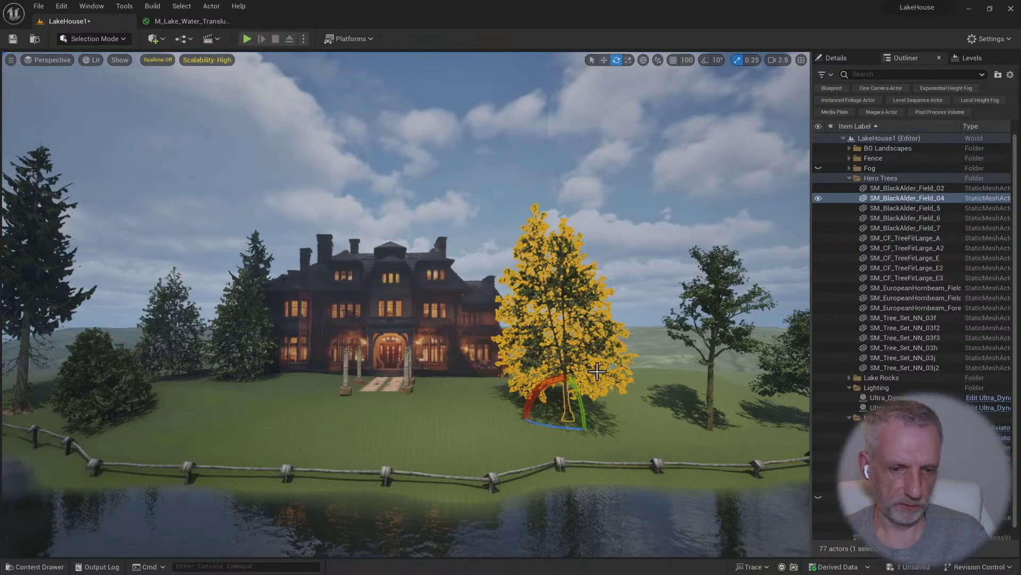
{"action": "key", "text": "w"}
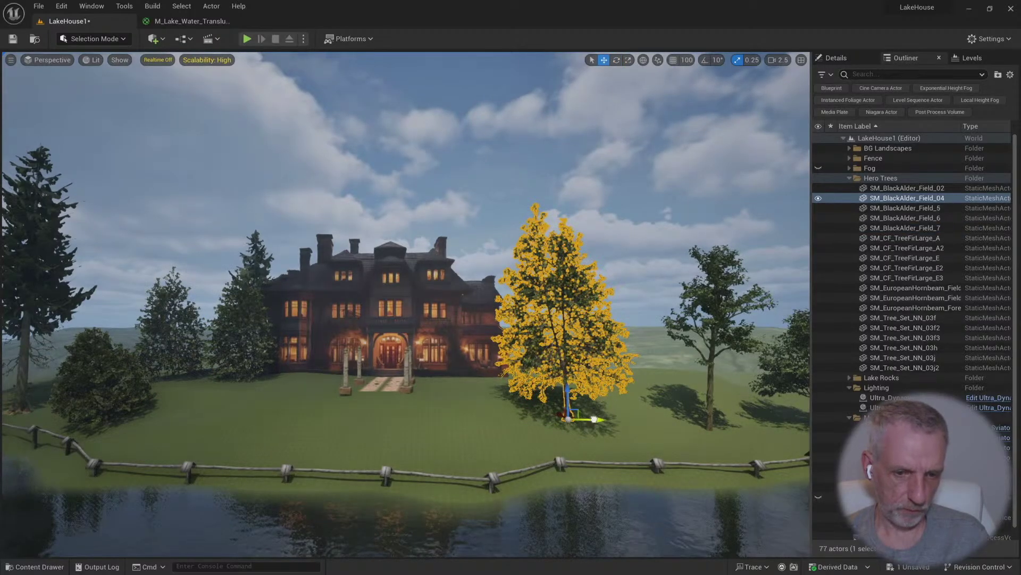
{"action": "left_click_drag", "start_coordinate": [590, 421], "coordinate": [590, 443], "text": "alt"}
{"action": "left_click_drag", "start_coordinate": [542, 414], "coordinate": [583, 411]}
Move the alder copy SM_BlackAlder_Field_8 farther back from the lake and outward beside the mansion cutout
{"action": "key", "text": "e"}
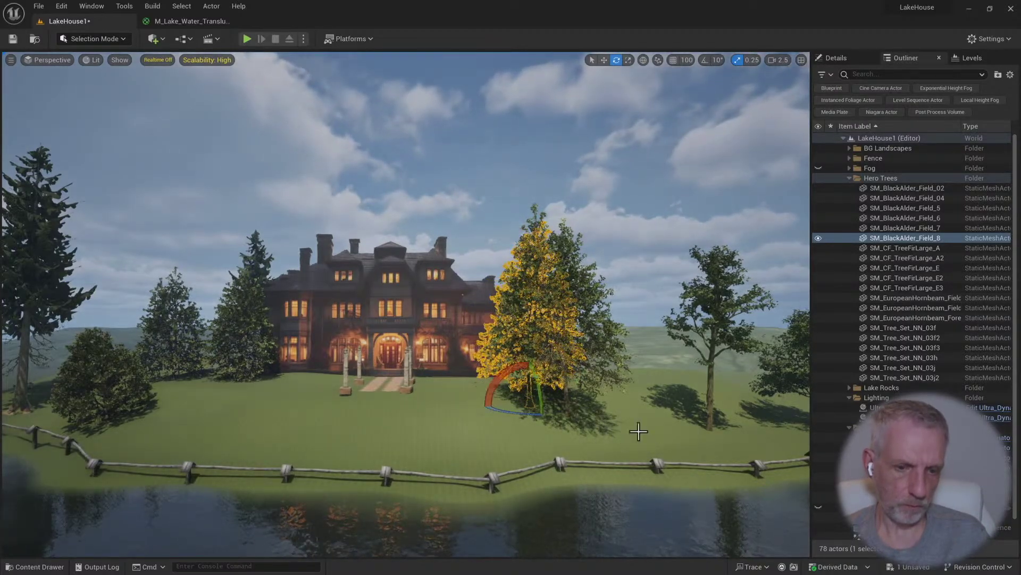
{"action": "key", "text": "d"}
{"action": "right_click_drag", "start_coordinate": [639, 432], "coordinate": [404, 474]}
{"action": "key", "text": "s"}
{"action": "key", "text": "d"}
{"action": "key", "text": "w"}
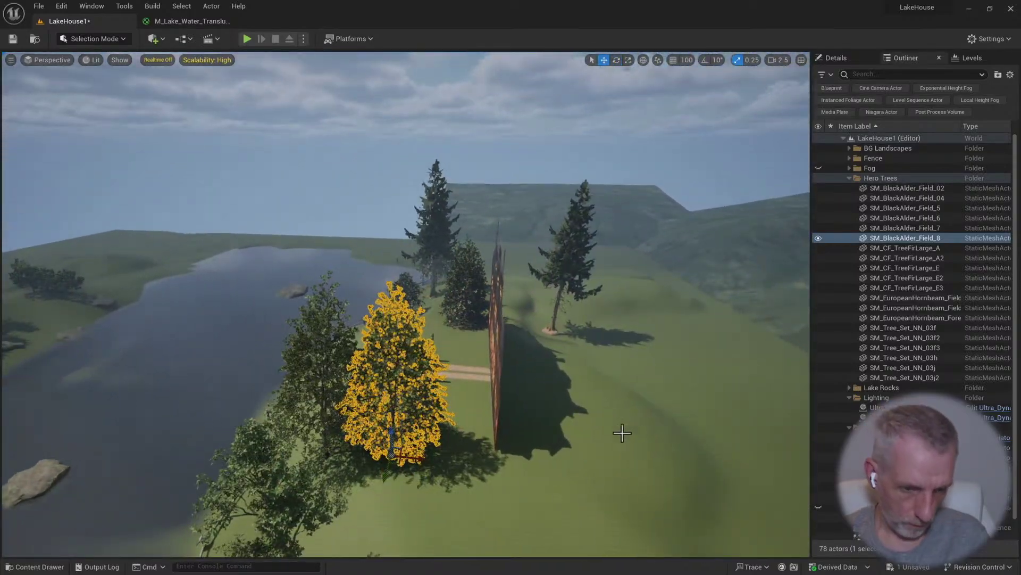
{"action": "left_click_drag", "start_coordinate": [421, 458], "coordinate": [438, 502]}
{"action": "key", "text": "r"}
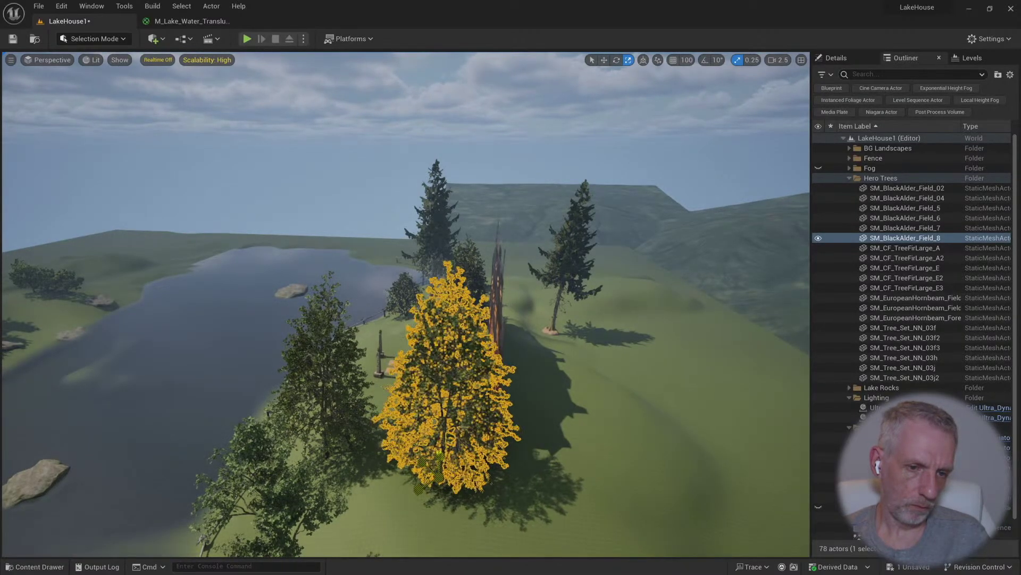
From the saved lake view, nudge the alder copy along Y toward the mansion, rotate it around its vertical axis and deselect it
{"action": "key", "text": "1"}
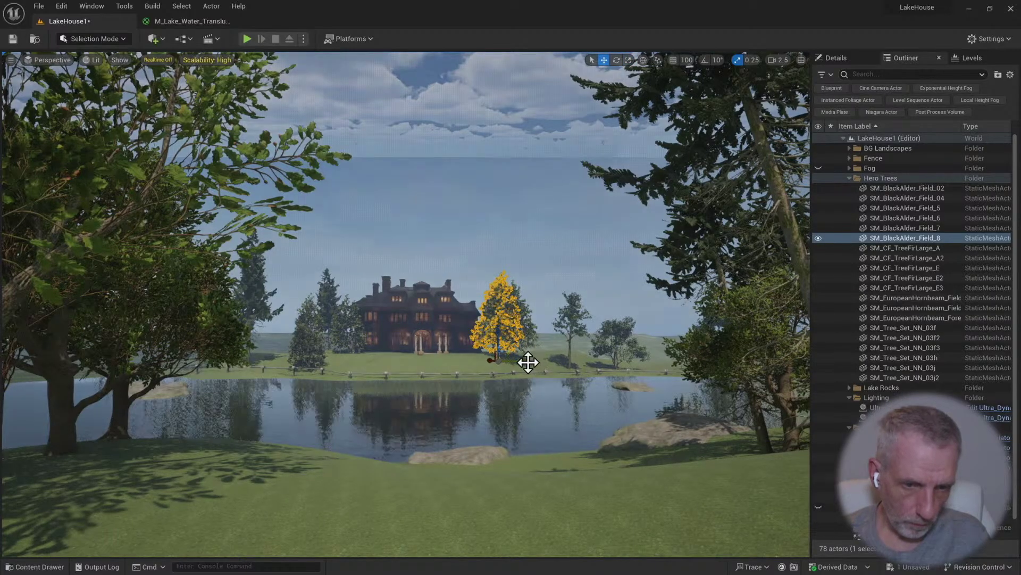
{"action": "key", "text": "w"}
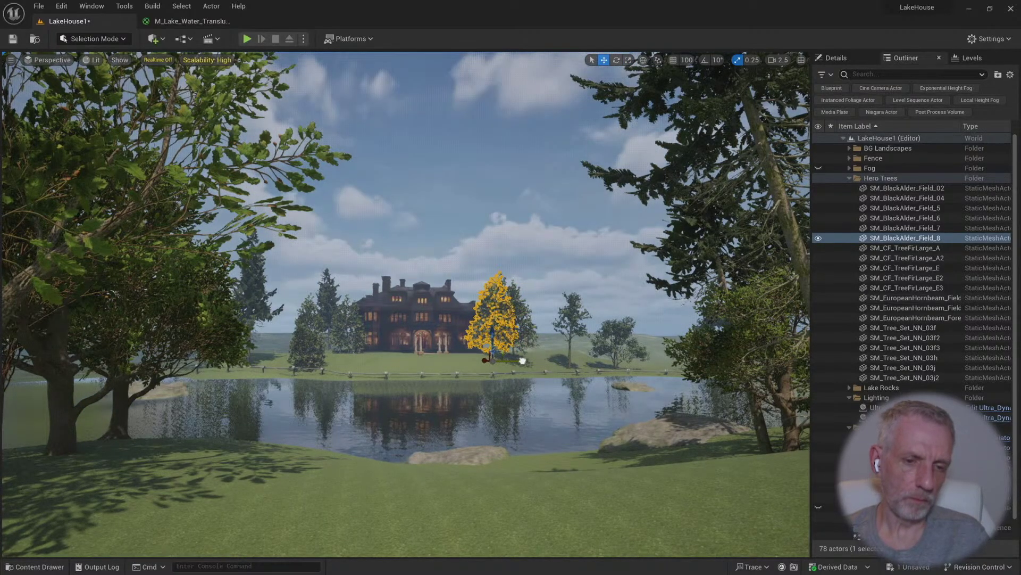
{"action": "key", "text": "e"}
{"action": "left_click_drag", "start_coordinate": [491, 334], "coordinate": [481, 334]}
{"action": "left_click_drag", "start_coordinate": [501, 337], "coordinate": [555, 392]}
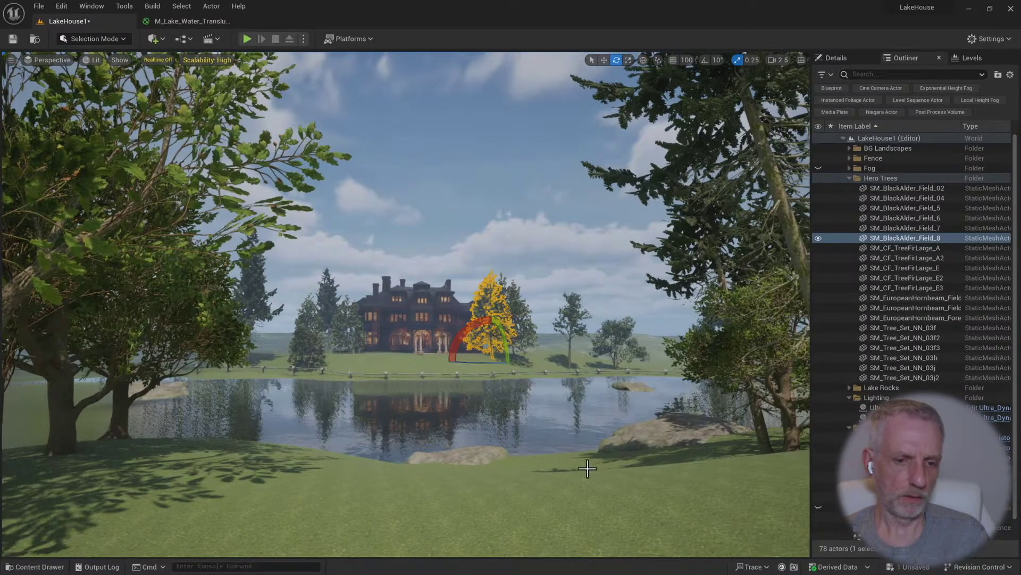
{"action": "left_click", "coordinate": [604, 486]}
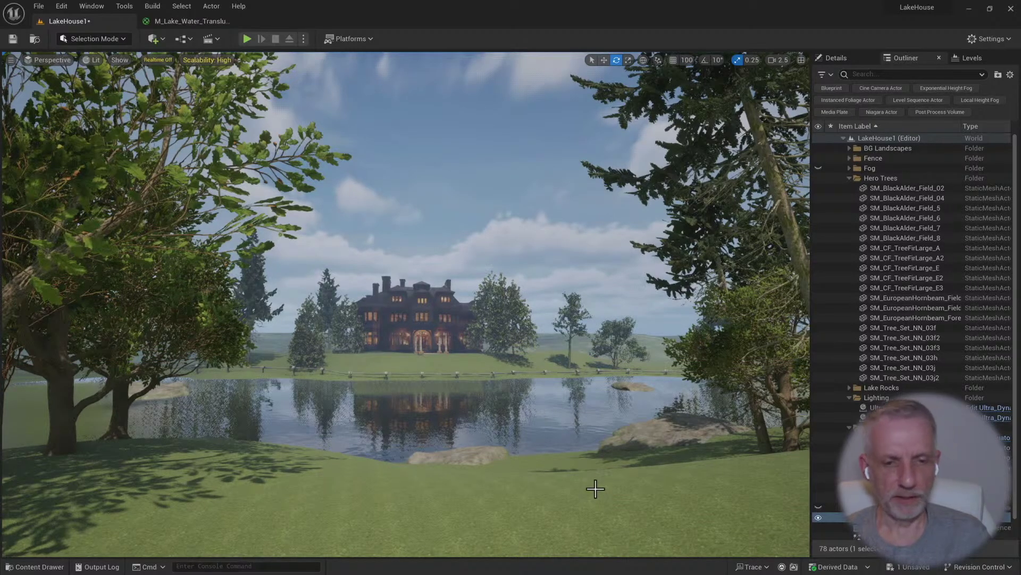
Collapse the Hero Trees folder, show the BG Trees foliage again and save the LakeHouse1 level
{"action": "left_click", "coordinate": [849, 178]}
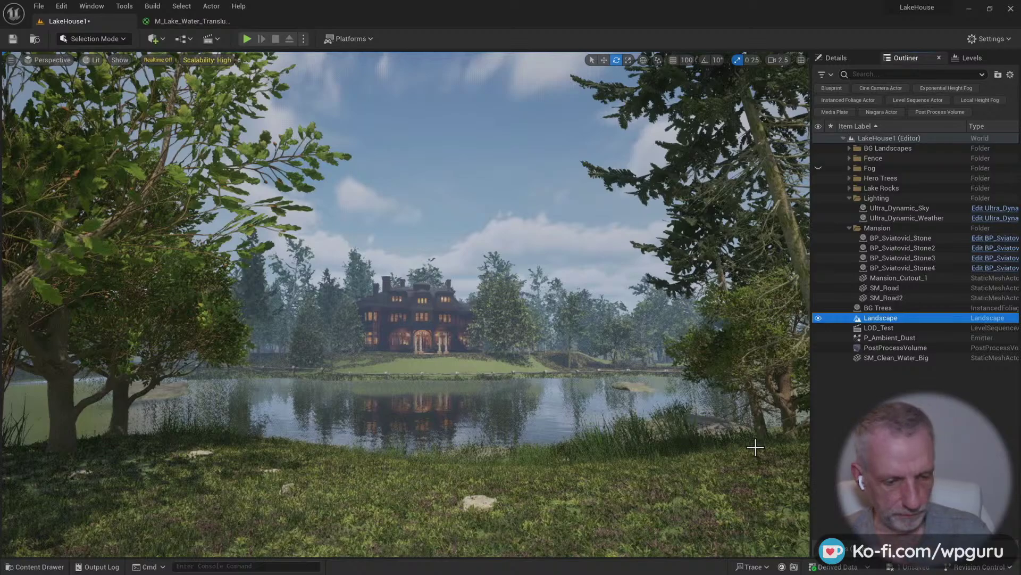
{"action": "key", "text": "ctrl+s"}
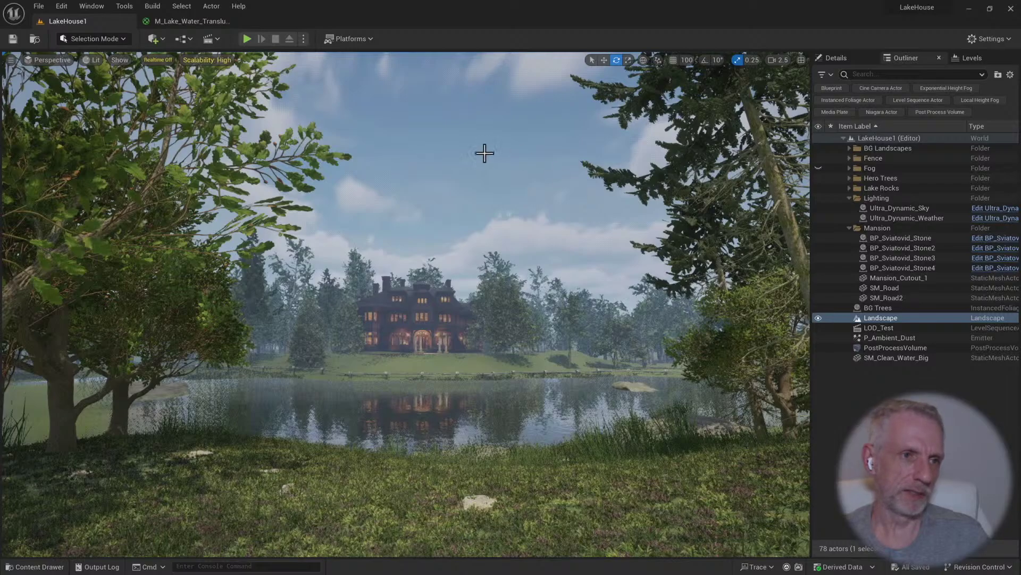
Close the lake water material and duplicate the LakeHouse1 level in the Maps folder as LakeHouse-LongPlay
{"action": "left_click", "coordinate": [234, 21]}
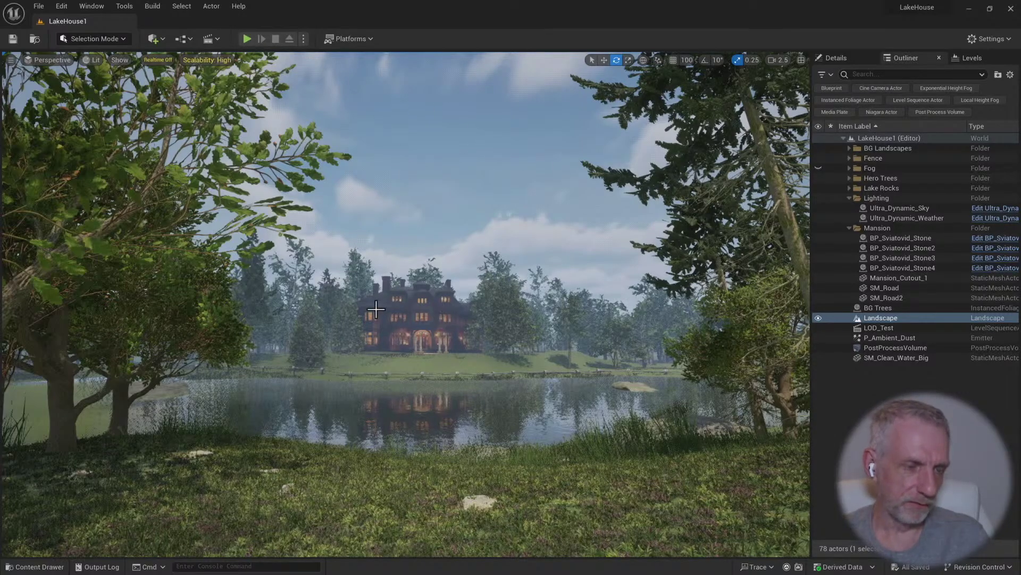
{"action": "key", "text": "ctrl+space"}
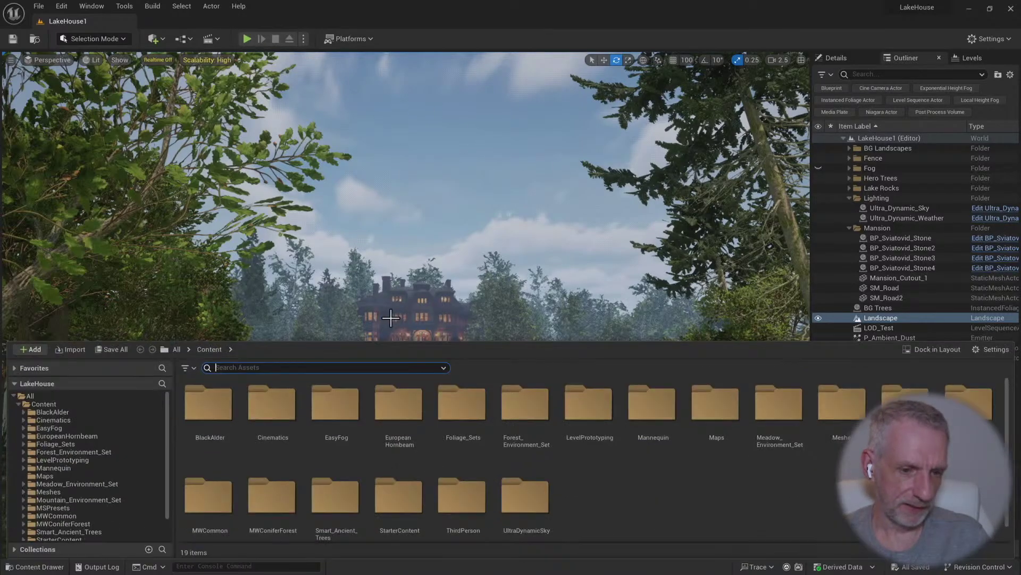
{"action": "left_click", "coordinate": [75, 476]}
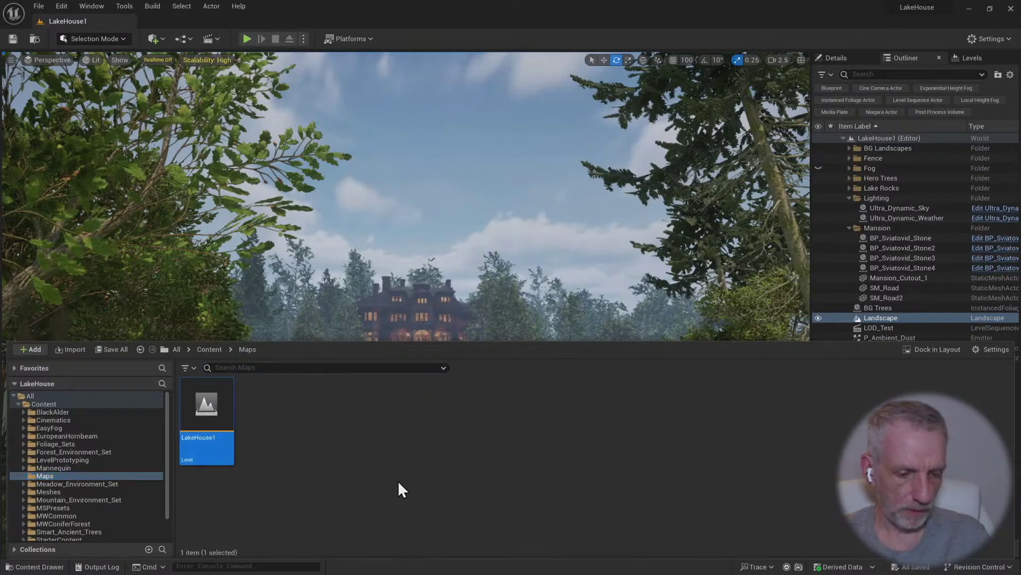
{"action": "key", "text": "ctrl+d"}
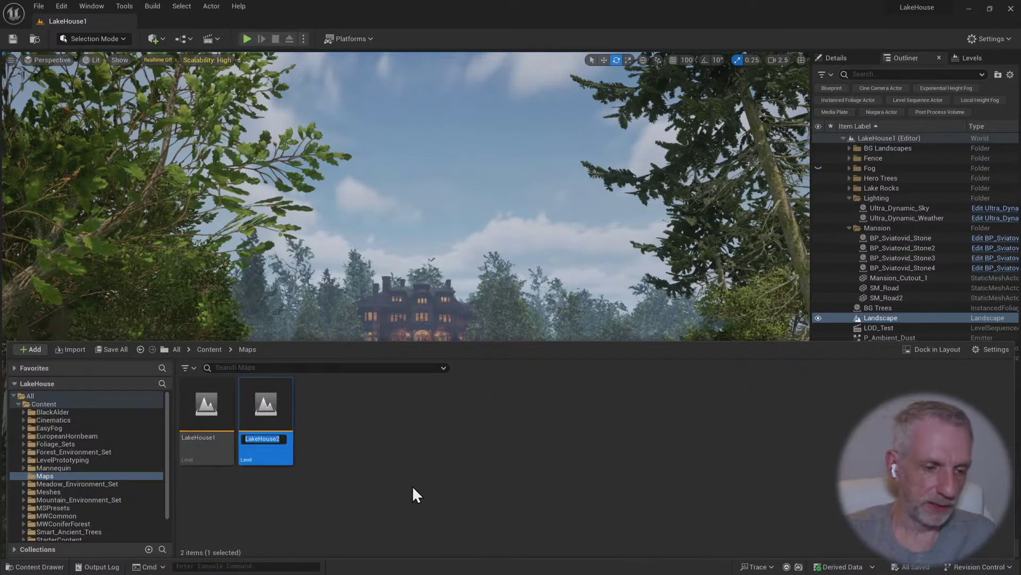
{"action": "key", "text": "End"}
{"action": "key", "text": "BackSpace"}
{"action": "type", "text": "-"}
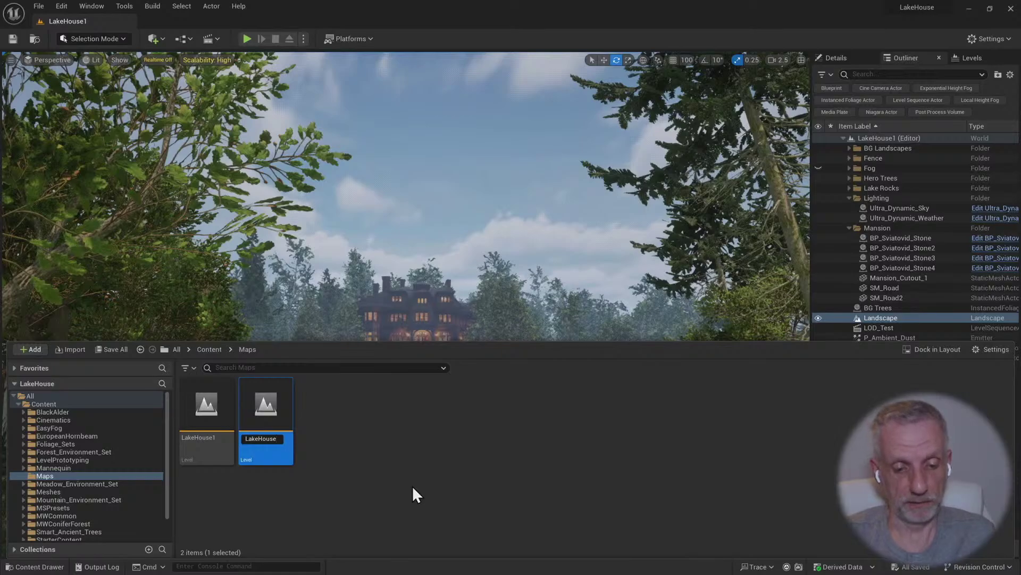
{"action": "type", "text": "Longp"}
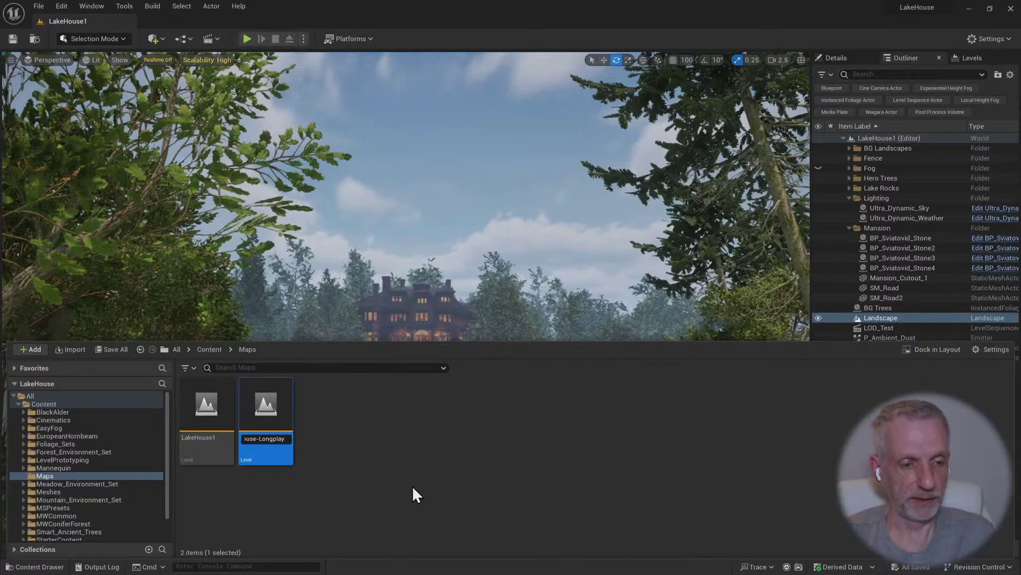
{"action": "type", "text": "lay"}
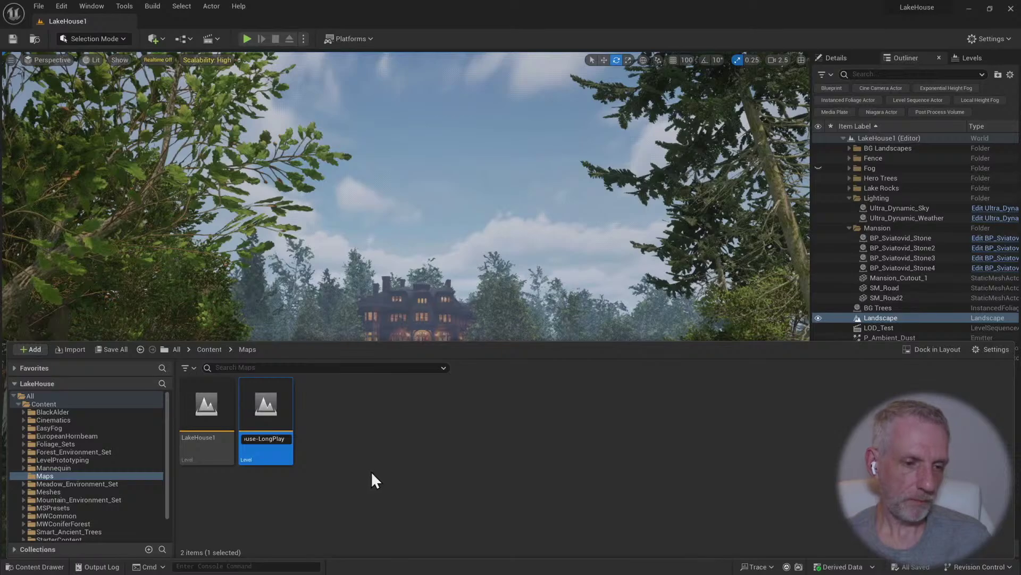
{"action": "key", "text": "Return"}
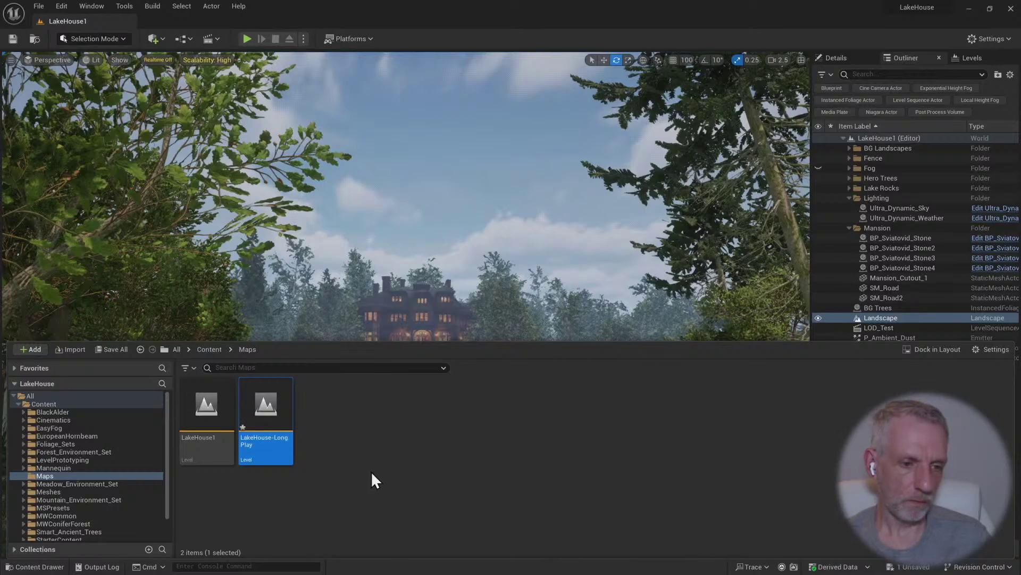
Save the duplicated LakeHouse-LongPlay level and open it for editing
{"action": "key", "text": "ctrl+s"}
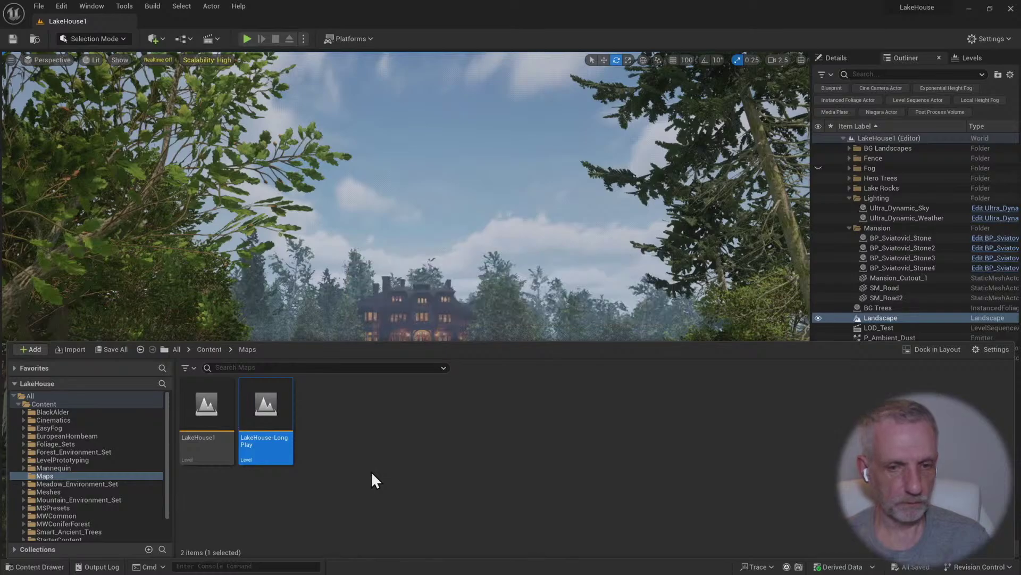
{"action": "double_click", "coordinate": [274, 412]}
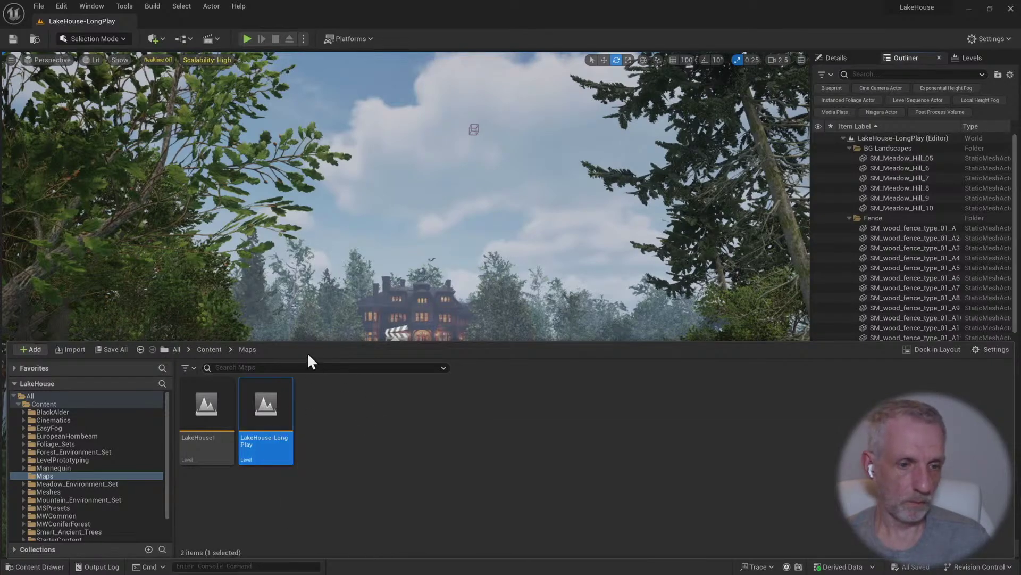
{"action": "key", "text": "ctrl+space"}
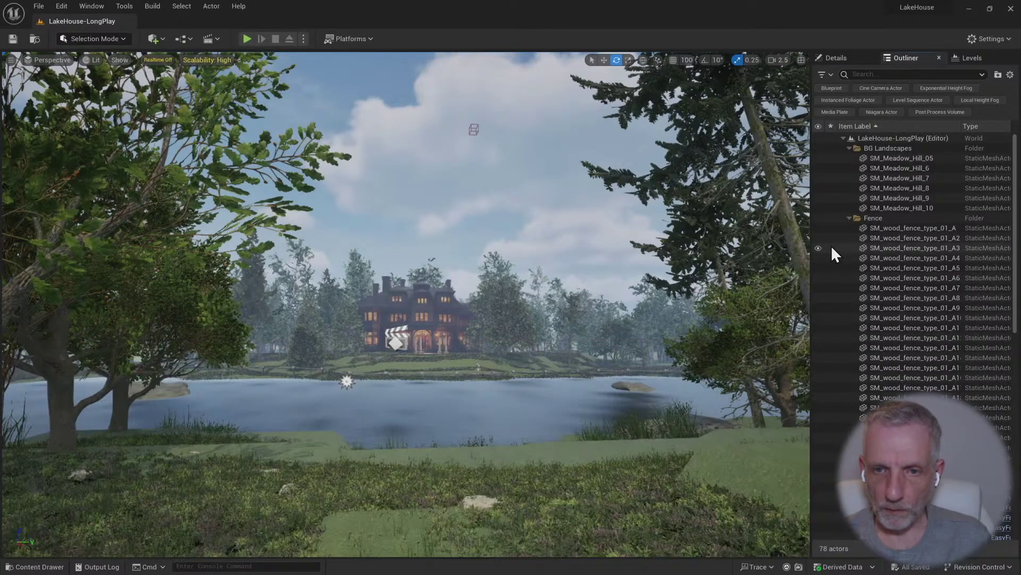
Collapse the expanded level folders from BG Landscapes through Mansion in the Outliner
{"action": "left_click", "coordinate": [849, 148]}
{"action": "left_click", "coordinate": [850, 158]}
{"action": "left_click", "coordinate": [849, 167]}
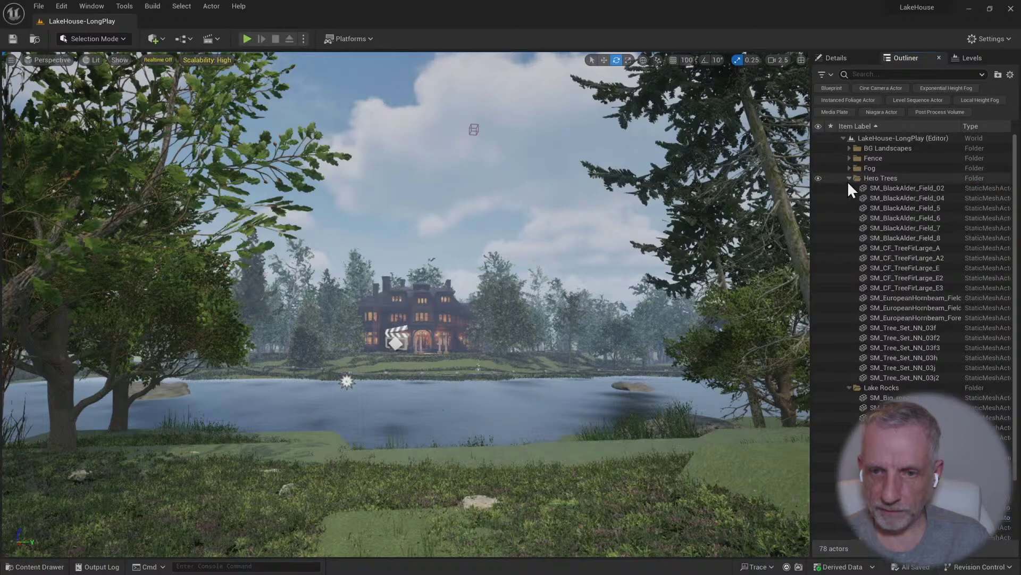
{"action": "left_click", "coordinate": [849, 178]}
{"action": "left_click", "coordinate": [849, 188]}
{"action": "left_click", "coordinate": [850, 198]}
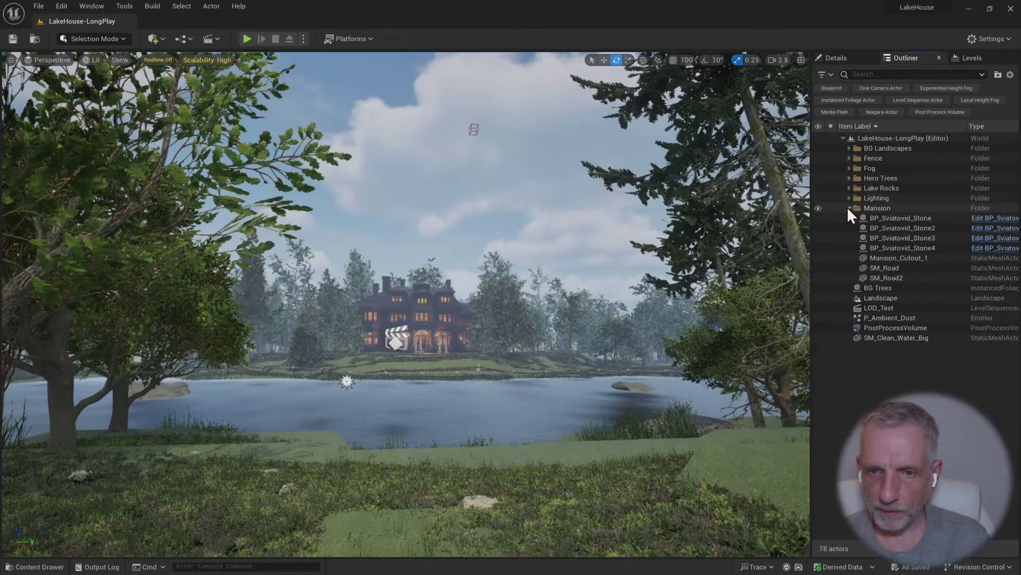
{"action": "left_click", "coordinate": [850, 208]}
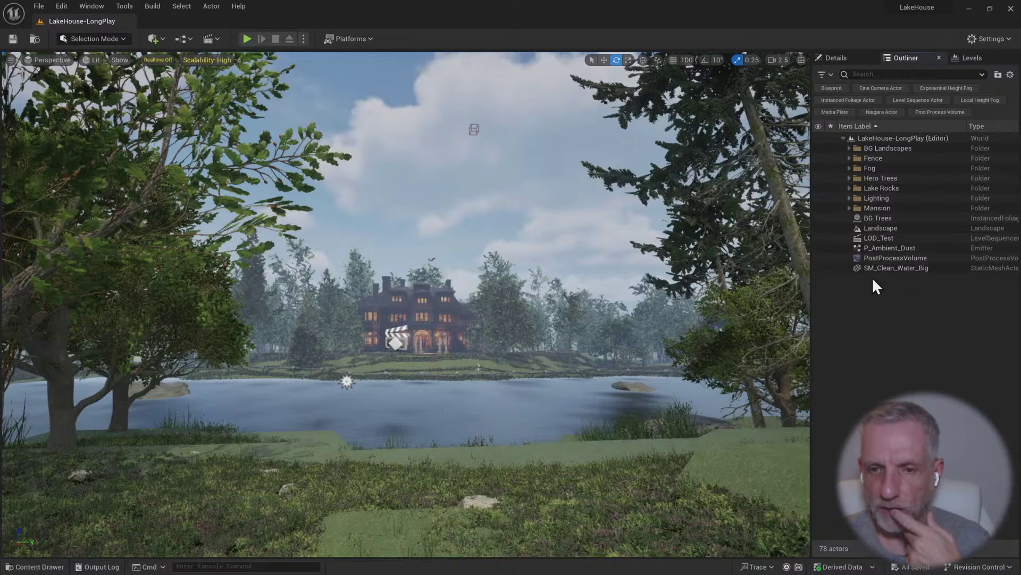
Duplicate the LOD_Test level sequence in the Cinematics content folder and name the copy SQ_LongPlay
{"action": "left_click", "coordinate": [880, 239]}
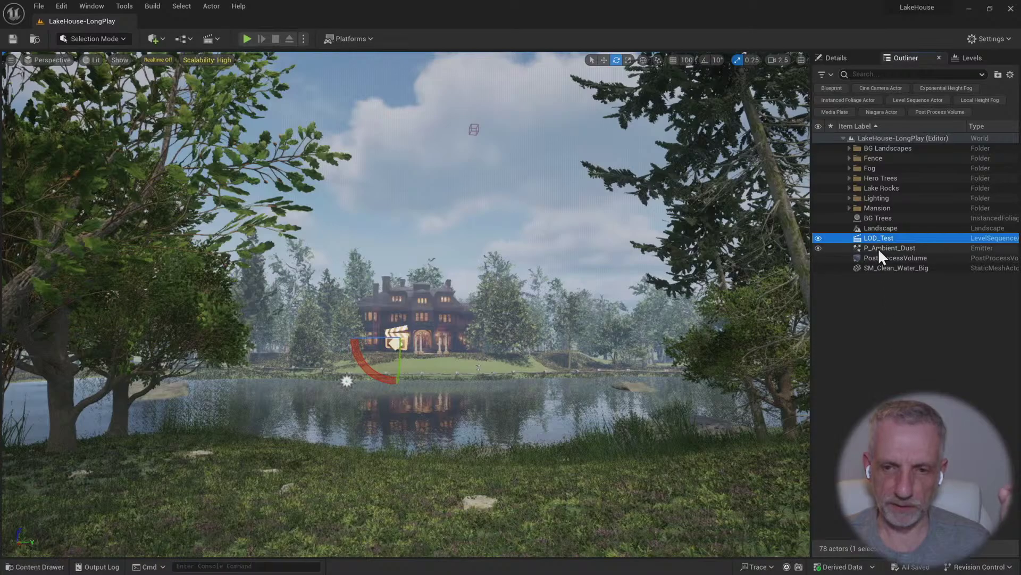
{"action": "key", "text": "ctrl+space"}
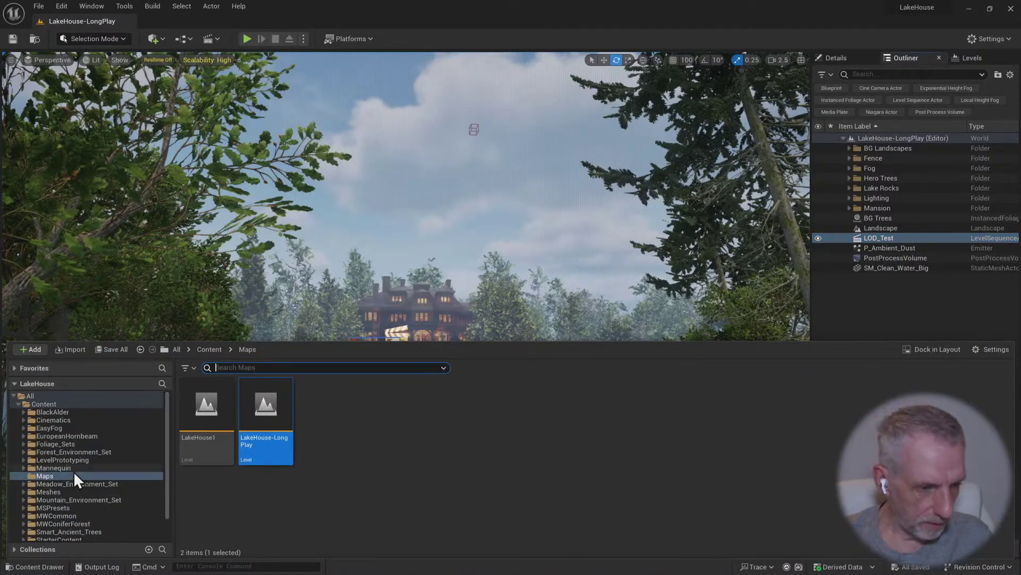
{"action": "left_click", "coordinate": [72, 421]}
{"action": "left_click", "coordinate": [266, 421]}
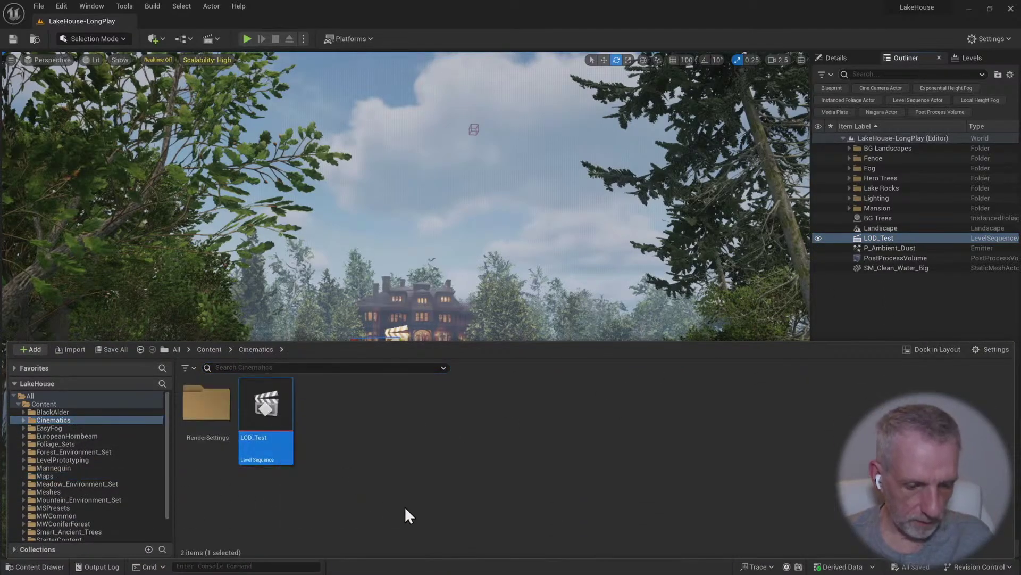
{"action": "key", "text": "ctrl+d"}
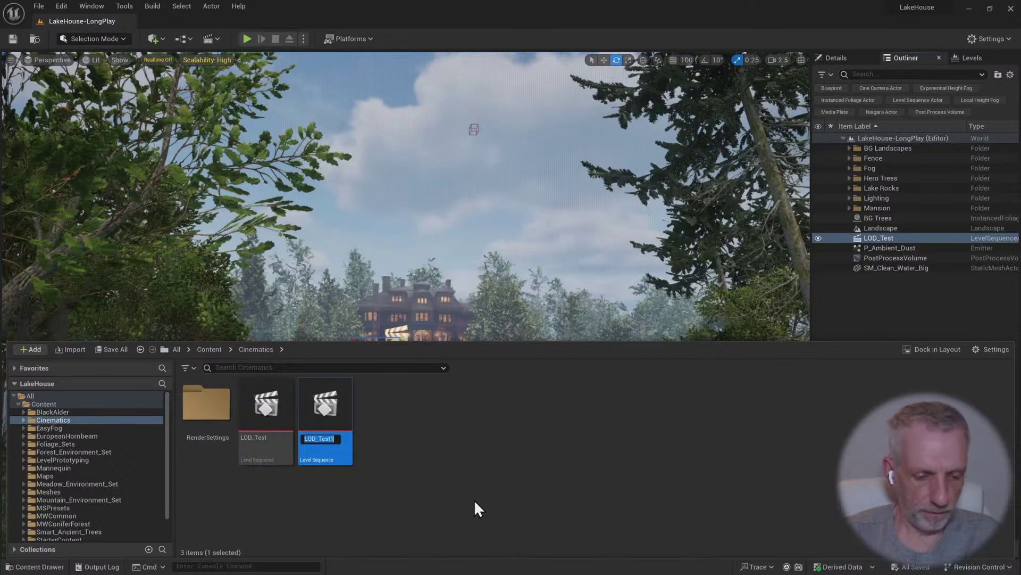
{"action": "type", "text": "SQ_"}
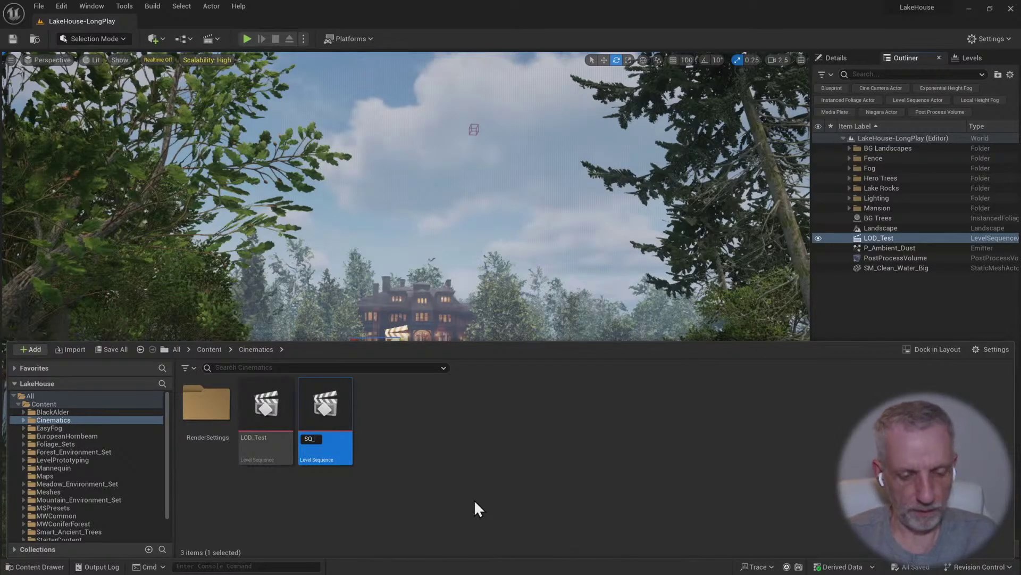
{"action": "type", "text": "L"}
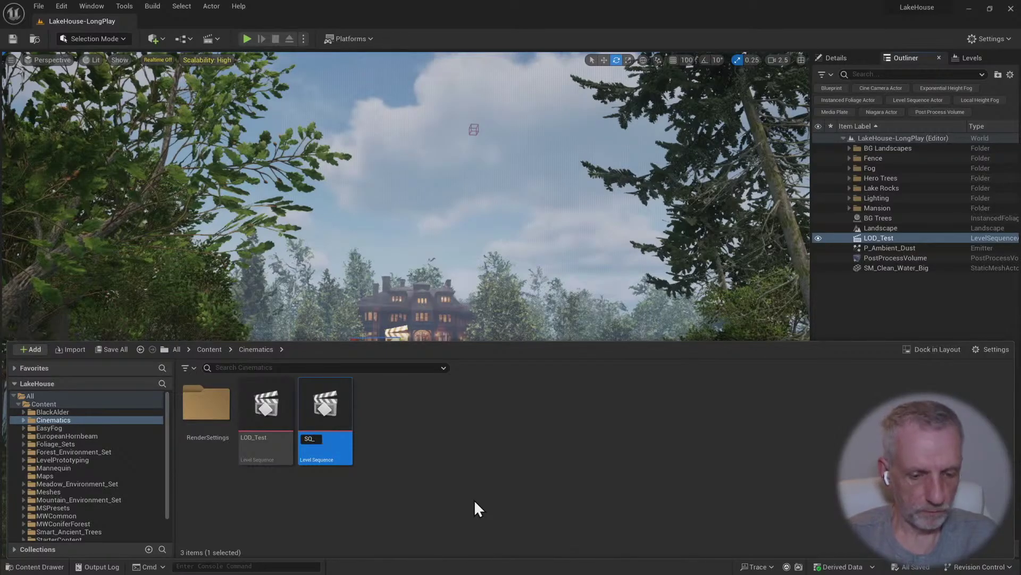
{"action": "type", "text": "ongPLay"}
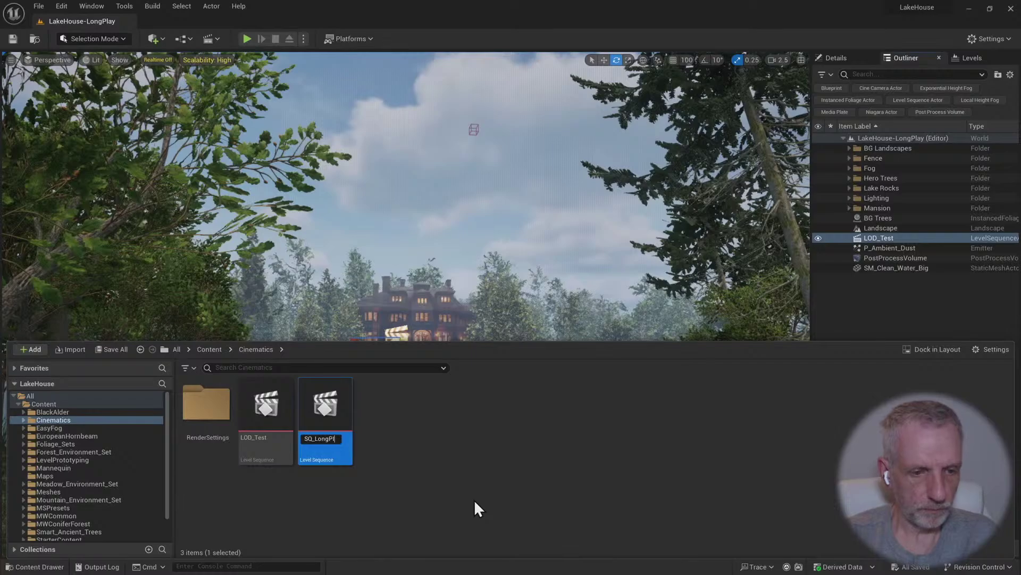
{"action": "key", "text": "Return"}
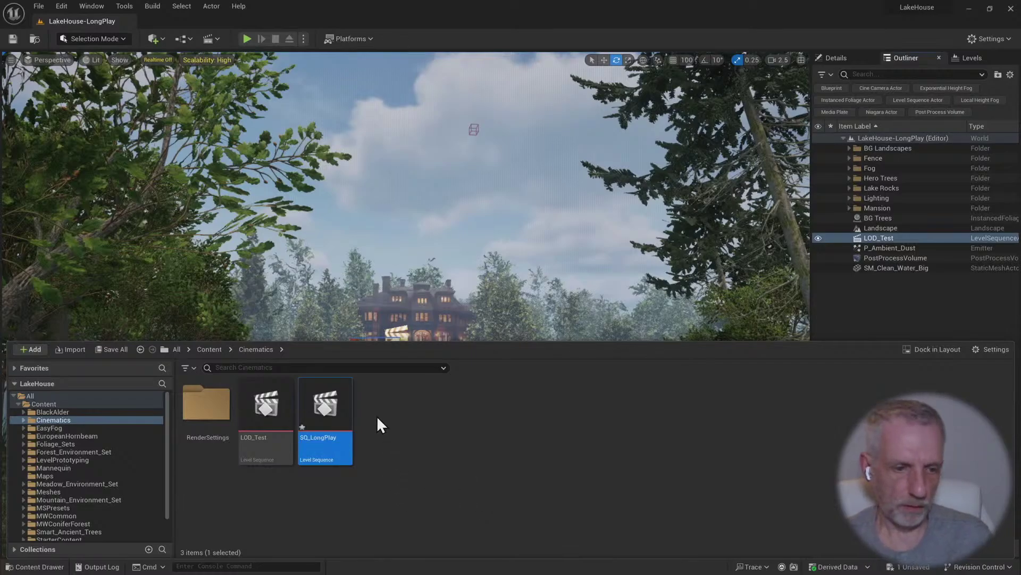
Place the SQ_LongPlay sequence in the level on the grass near the lake shore and raise it slightly
{"action": "left_click", "coordinate": [553, 390]}
{"action": "left_click_drag", "start_coordinate": [552, 390], "coordinate": [580, 484]}
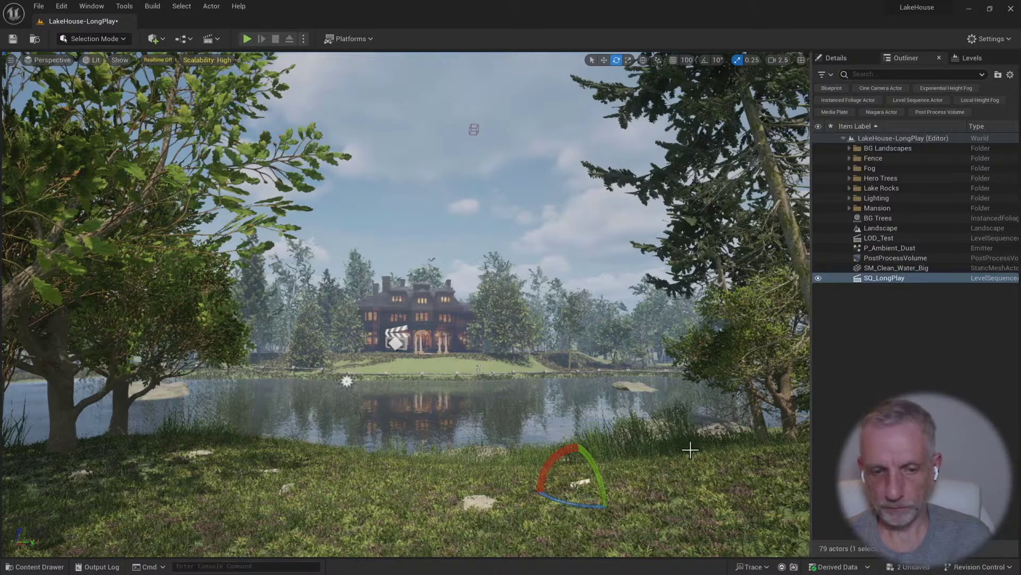
{"action": "key", "text": "w"}
{"action": "mouse_move", "coordinate": [578, 439]}
{"action": "left_mouse_down"}
{"action": "mouse_move", "coordinate": [577, 407]}
{"action": "mouse_move", "coordinate": [577, 422]}
{"action": "left_mouse_up"}
Move the LOD_Test and SQ_LongPlay sequence actors together into a new Outliner folder
{"action": "left_click", "coordinate": [895, 240]}
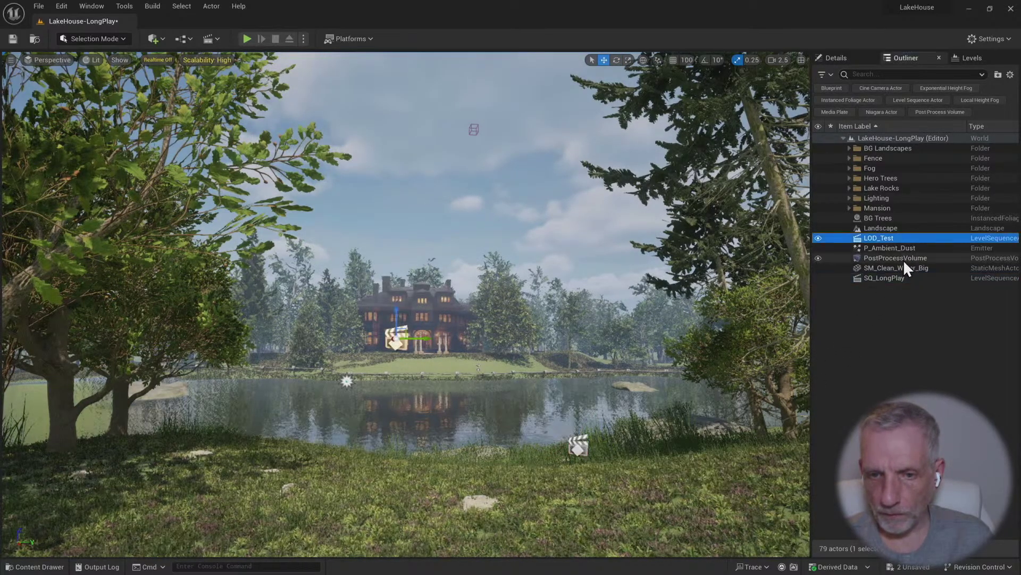
{"action": "left_click", "coordinate": [894, 278], "text": "ctrl"}
{"action": "right_click", "coordinate": [894, 279]}
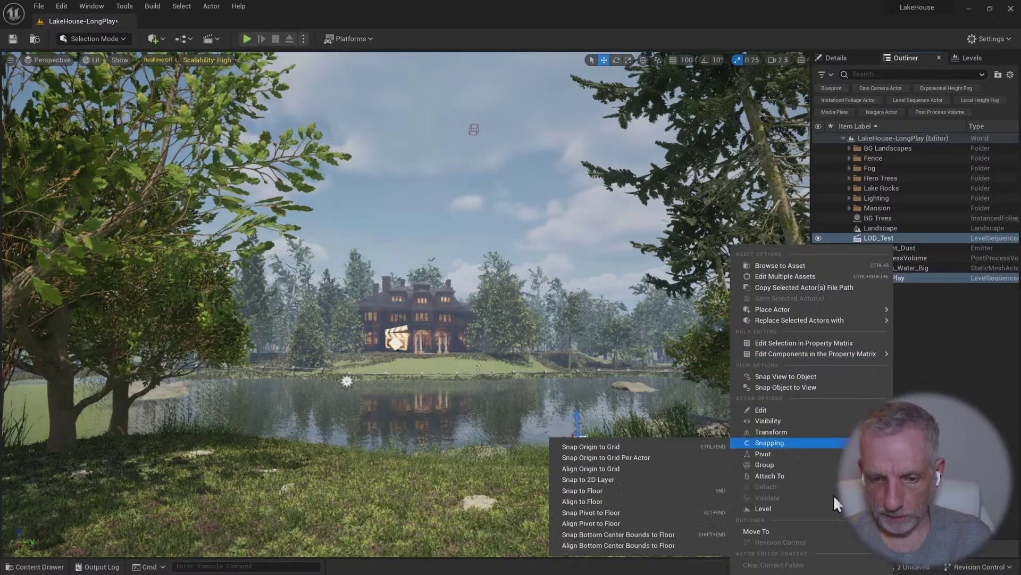
{"action": "mouse_move", "coordinate": [837, 530]}
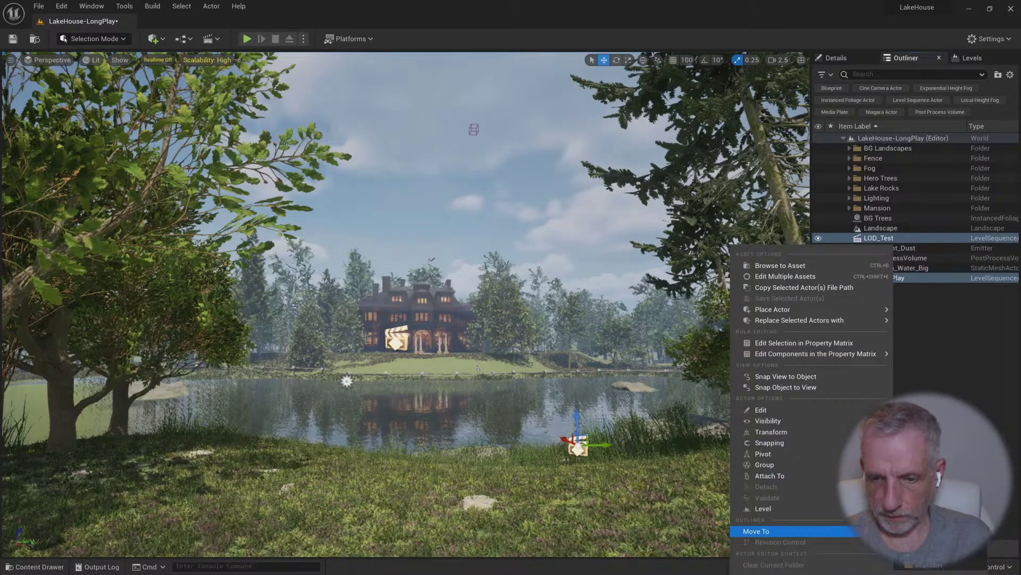
{"action": "left_click", "coordinate": [927, 463]}
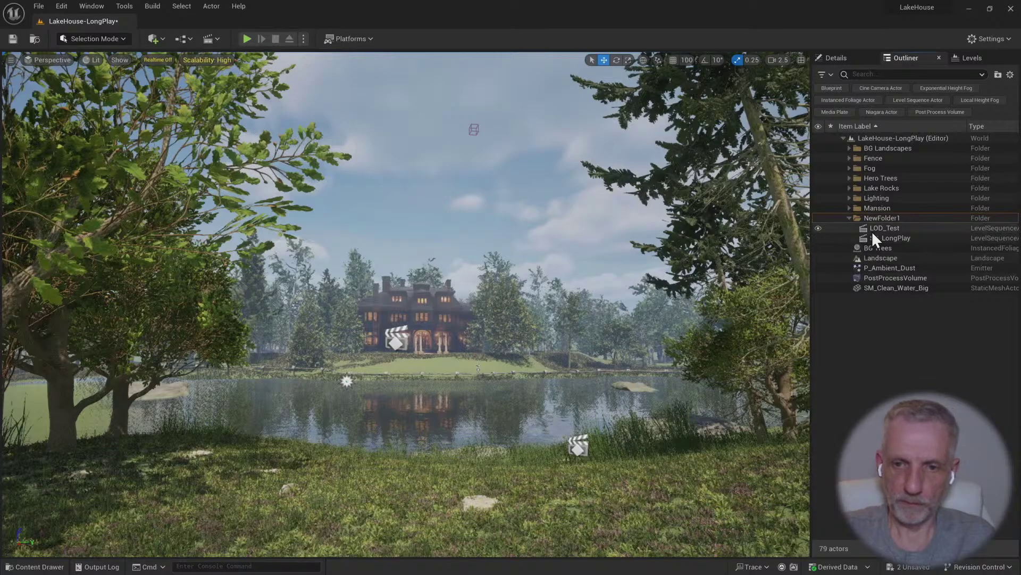
Rename the new folder holding the two sequence actors to Cinematics
{"action": "left_click", "coordinate": [882, 217]}
{"action": "key", "text": "F2"}
{"action": "type", "text": "Cinemat"}
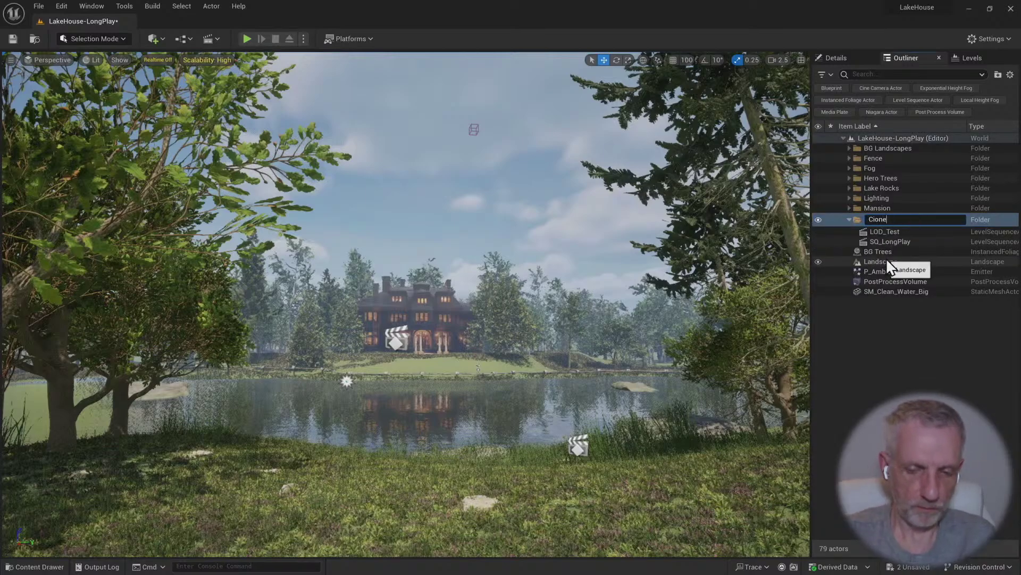
{"action": "type", "text": "ics"}
{"action": "key", "text": "Return"}
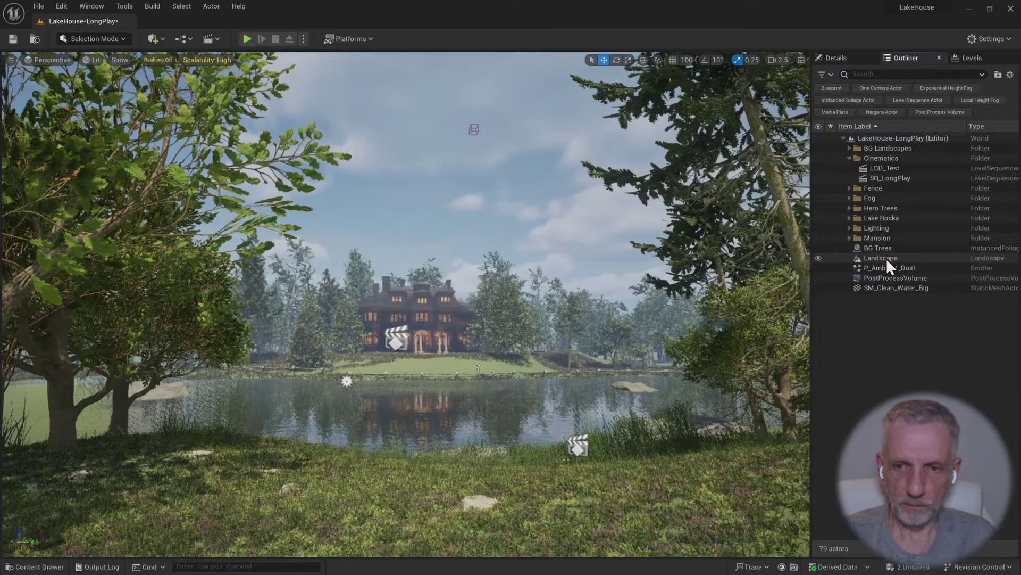
Open the SQ_LongPlay level sequence in Sequencer from its actor's details
{"action": "left_click", "coordinate": [896, 178]}
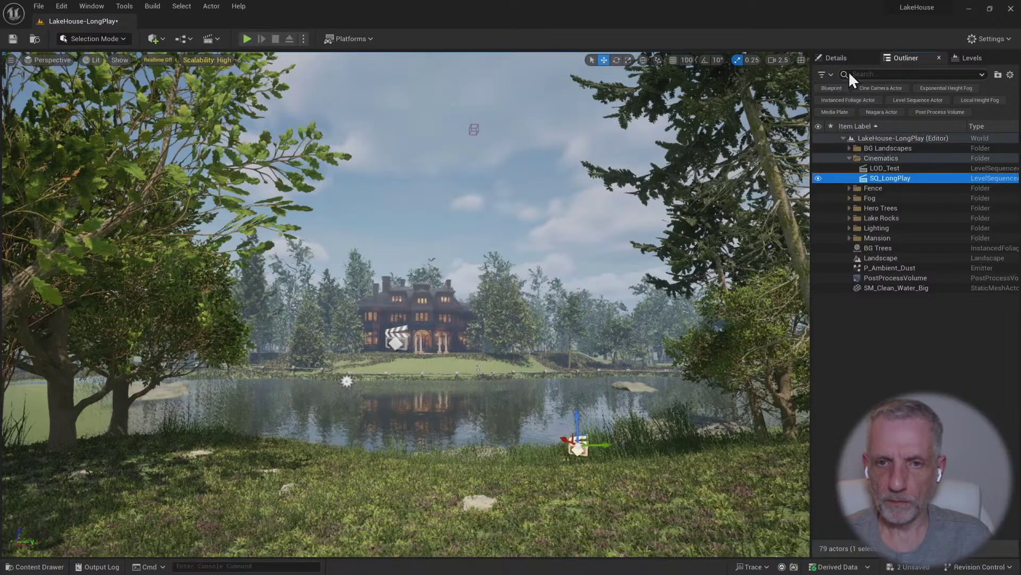
{"action": "left_click", "coordinate": [835, 59]}
{"action": "left_click", "coordinate": [876, 268]}
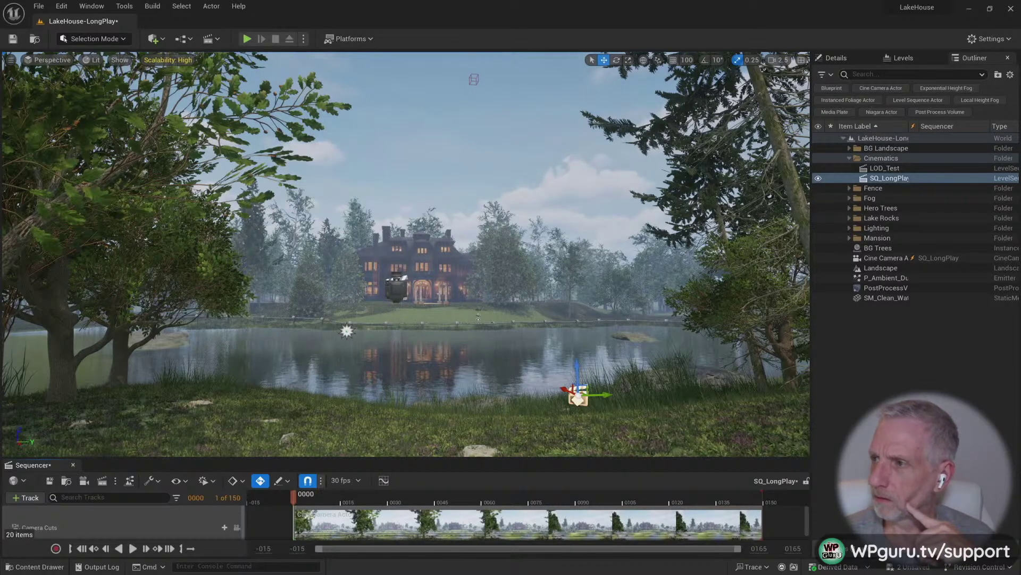
Switch to the browser and examine the Noggin's Duck- Mallard page on Daz 3D, enlarging one of its preview pictures
{"action": "left_click_drag", "start_coordinate": [1020, 61], "coordinate": [641, 37]}
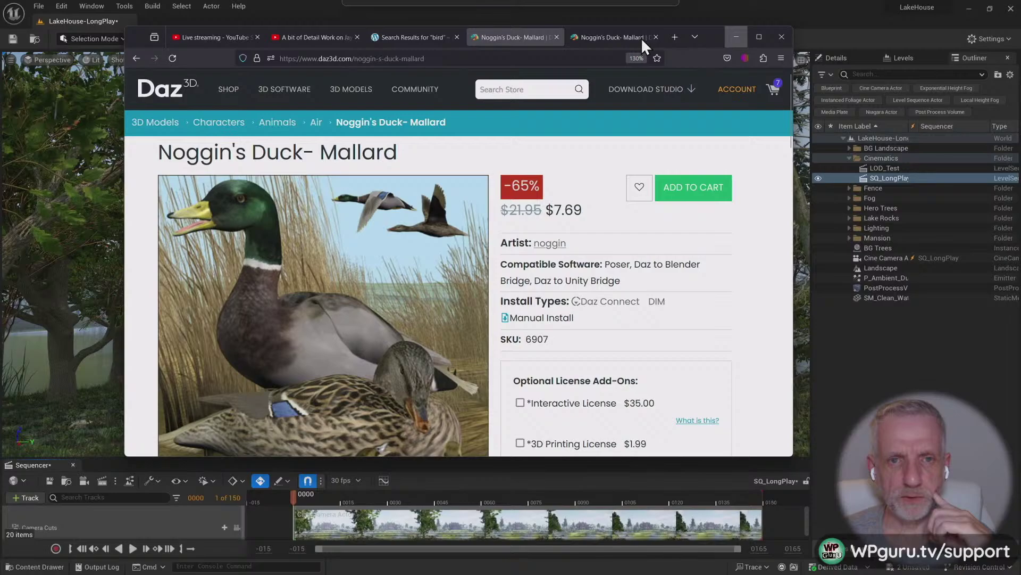
{"action": "double_click", "coordinate": [724, 36]}
{"action": "scroll", "coordinate": [852, 335], "scroll_direction": "down", "scroll_amount": 2}
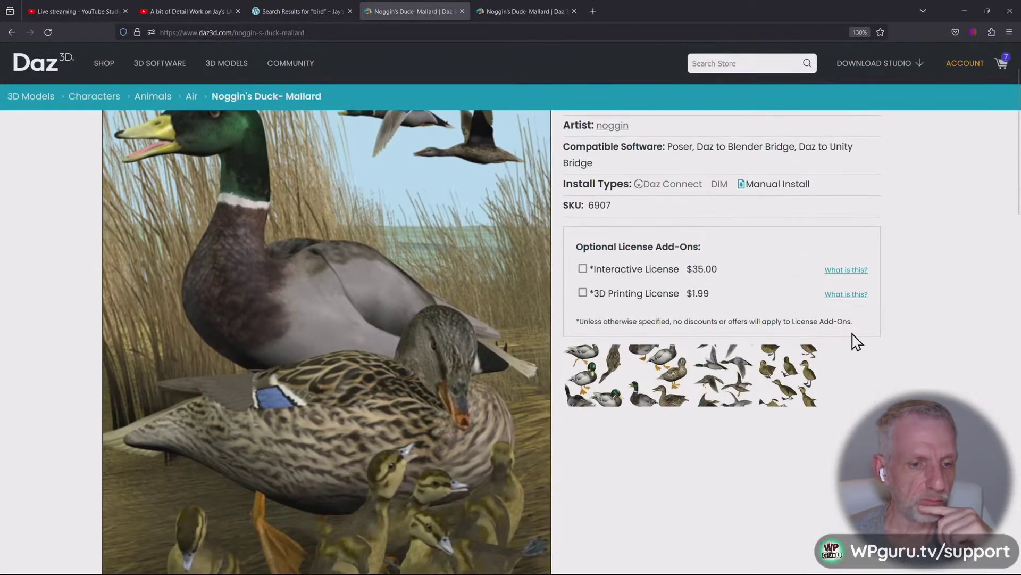
{"action": "scroll", "coordinate": [869, 349], "scroll_direction": "down", "scroll_amount": 2}
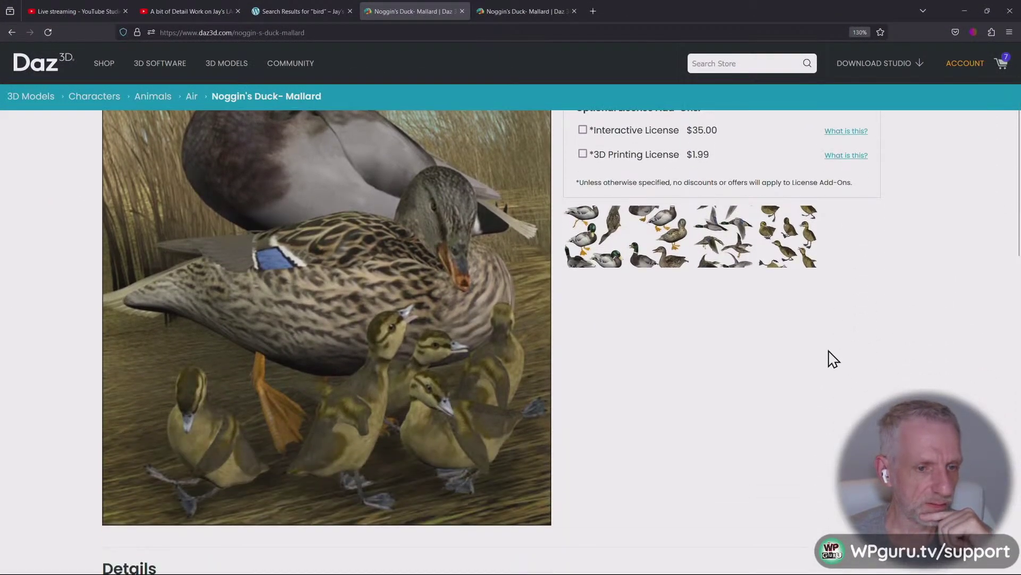
{"action": "left_click", "coordinate": [607, 261]}
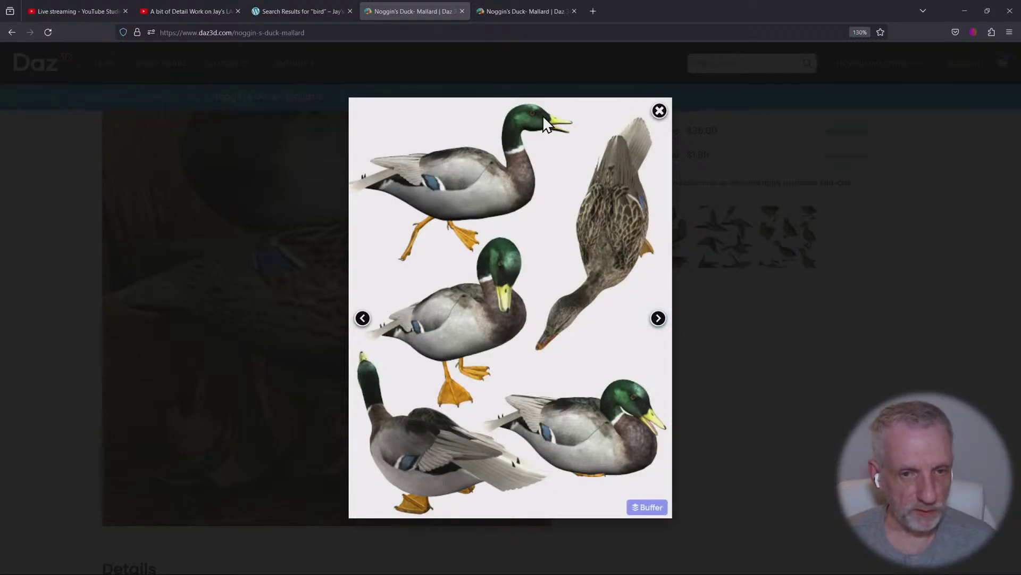
Browse through all the enlarged preview pictures of the mallard set in both directions and return to the product page
{"action": "left_click", "coordinate": [658, 318]}
{"action": "left_click", "coordinate": [659, 319]}
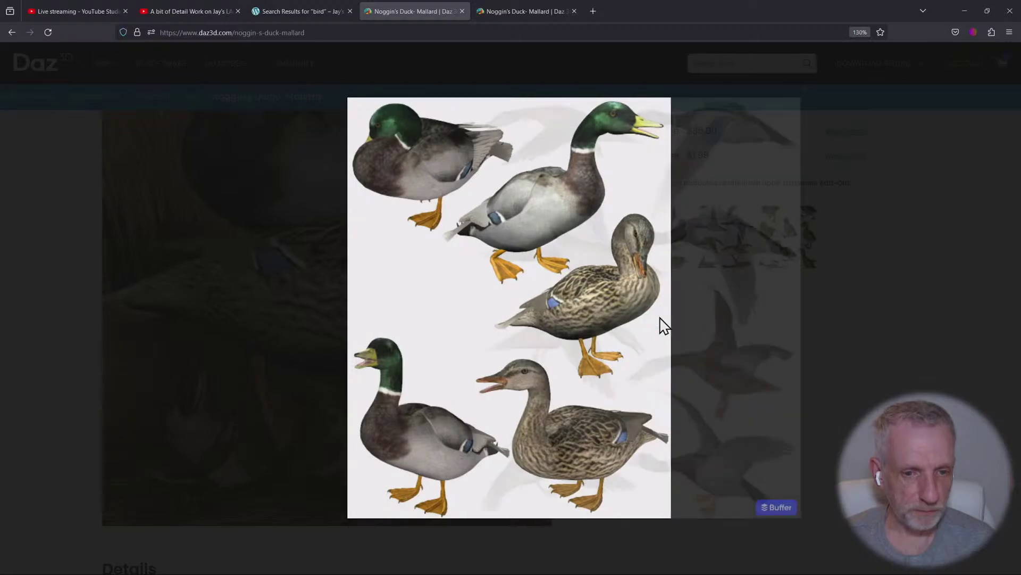
{"action": "left_click", "coordinate": [362, 319]}
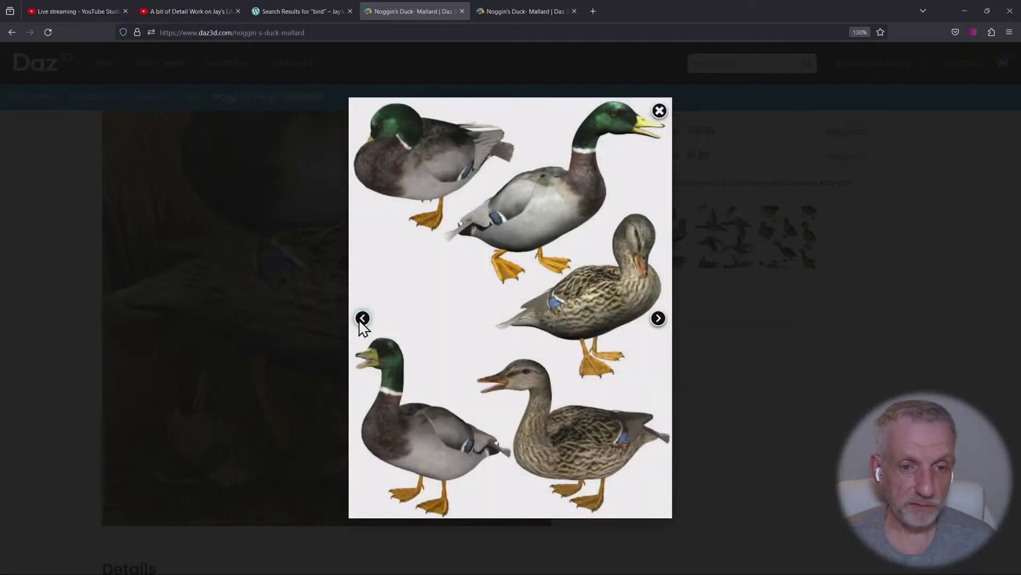
{"action": "left_click", "coordinate": [659, 319]}
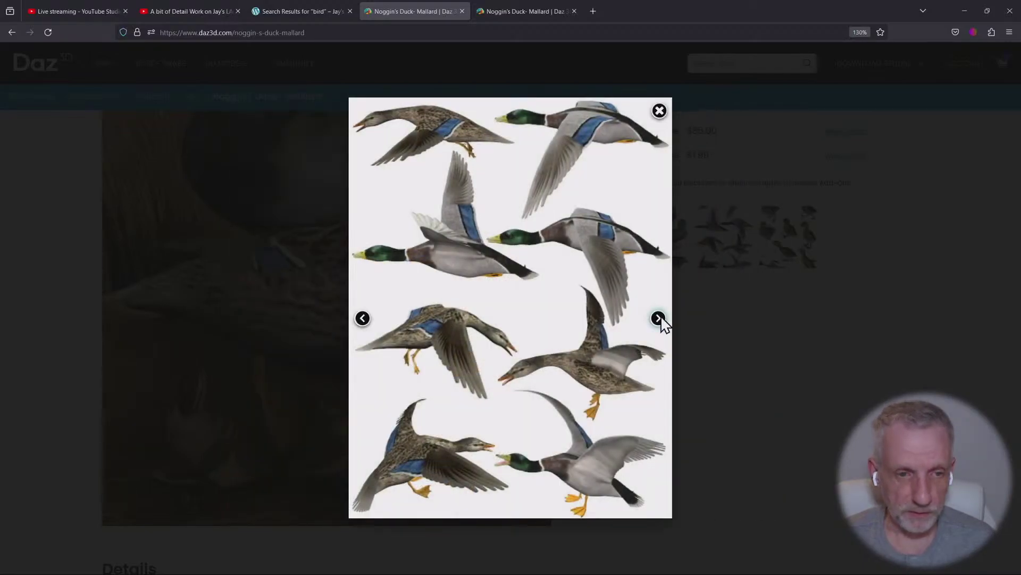
{"action": "left_click", "coordinate": [659, 318]}
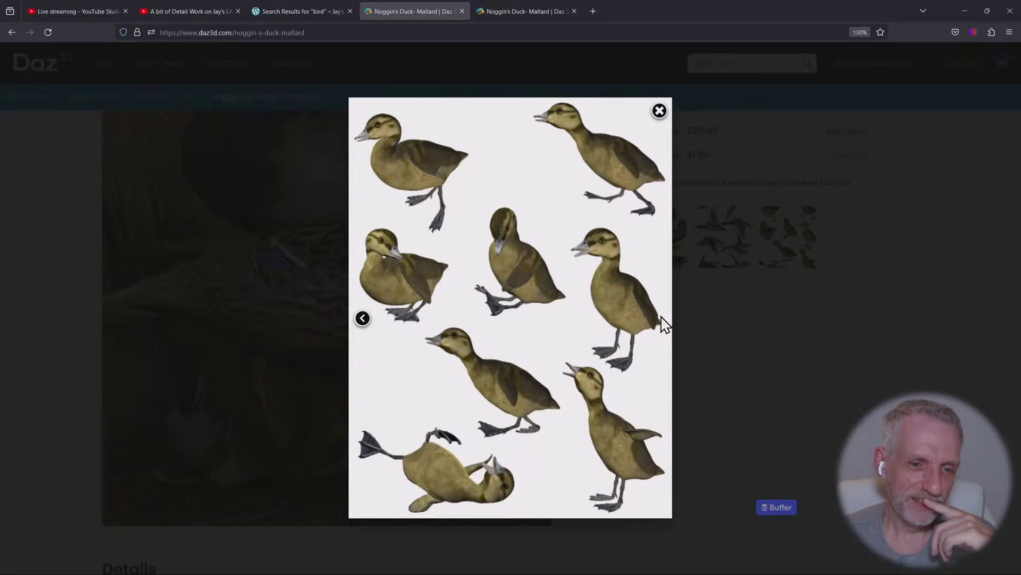
{"action": "left_click", "coordinate": [362, 318]}
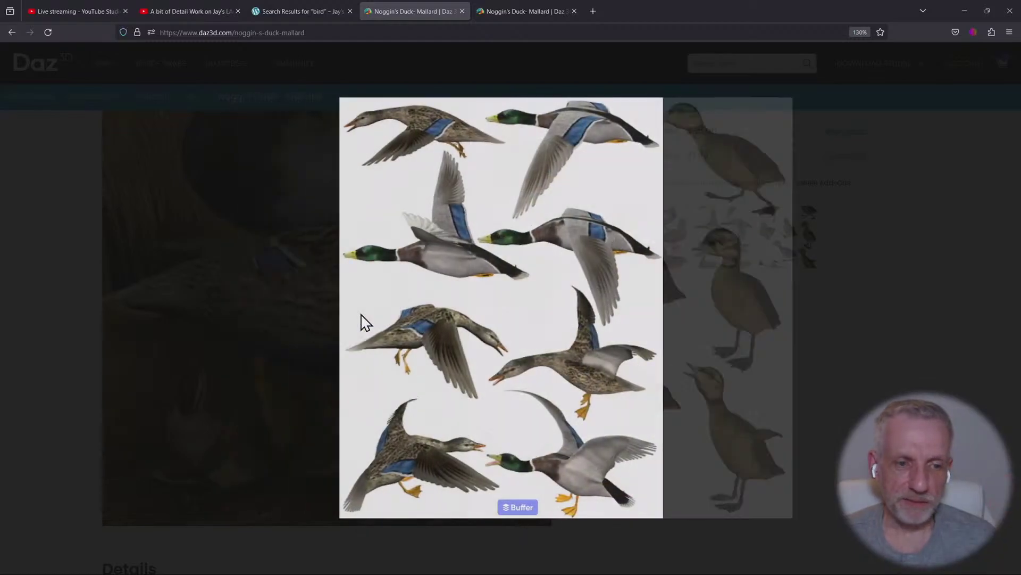
{"action": "left_click", "coordinate": [362, 318]}
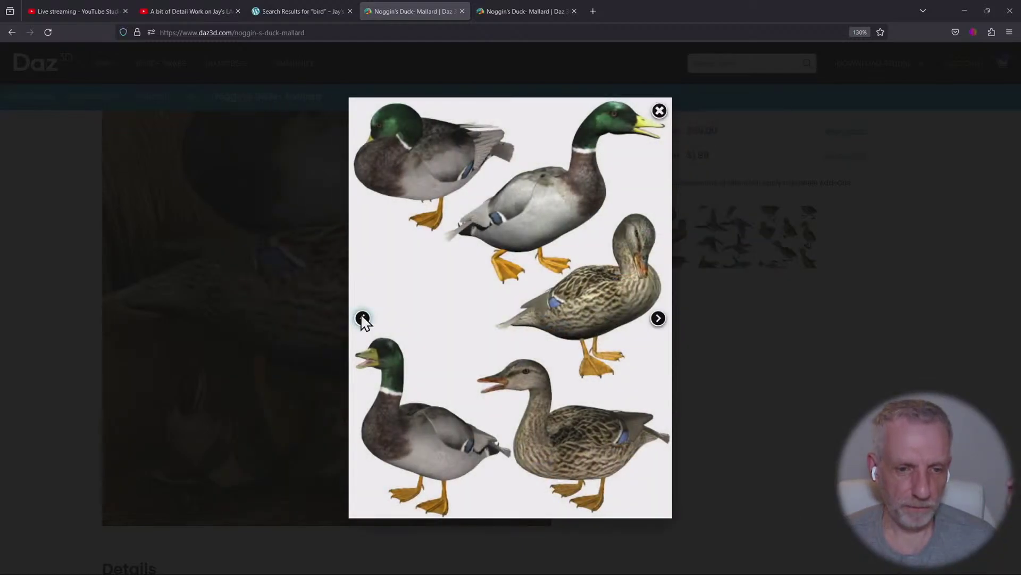
{"action": "left_click", "coordinate": [362, 318]}
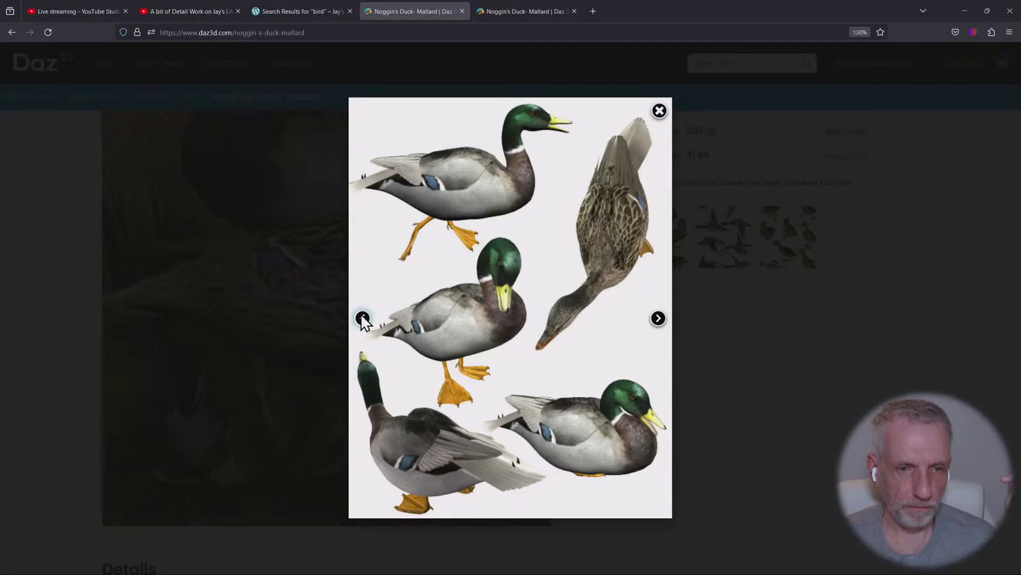
{"action": "left_click", "coordinate": [362, 318]}
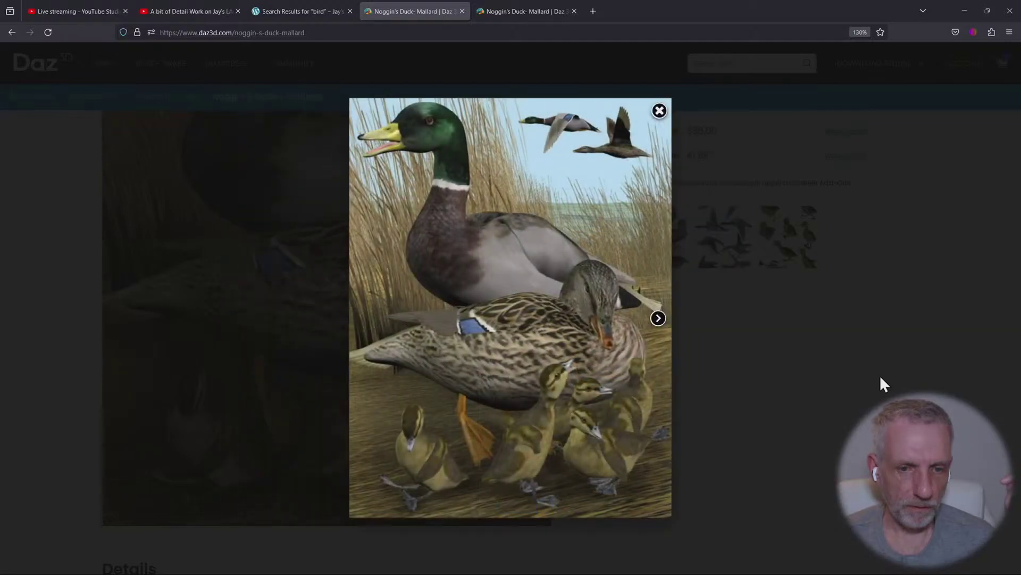
{"action": "left_click", "coordinate": [881, 378]}
{"action": "scroll", "coordinate": [879, 376], "scroll_direction": "up", "scroll_amount": 4}
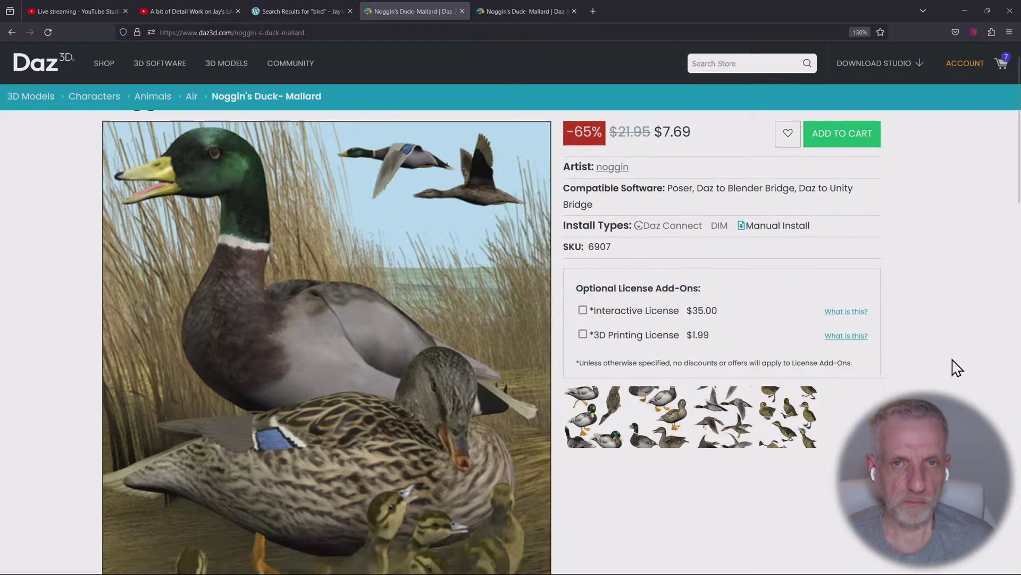
Examine the What's Included and Features list of the duck product, particularly the Paddle pose, the pose file format and the Poser material files
{"action": "scroll", "coordinate": [956, 367], "scroll_direction": "down", "scroll_amount": 10}
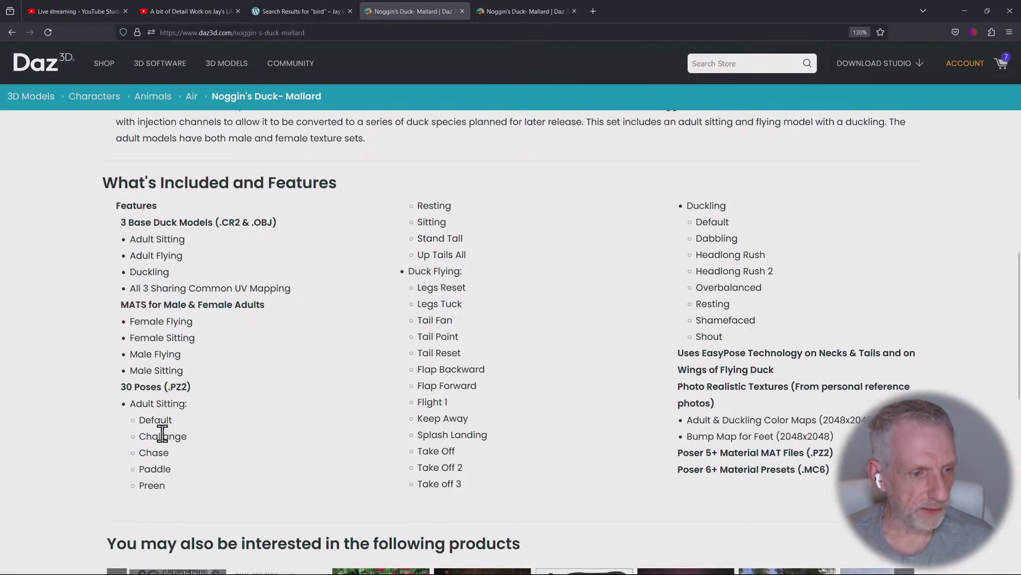
{"action": "double_click", "coordinate": [160, 469]}
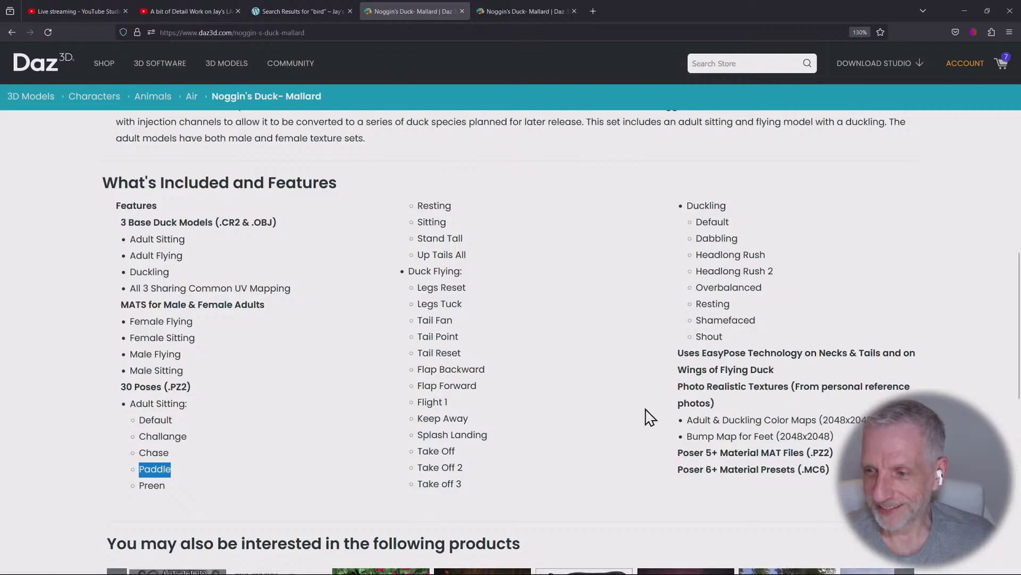
{"action": "scroll", "coordinate": [641, 414], "scroll_direction": "up", "scroll_amount": 5}
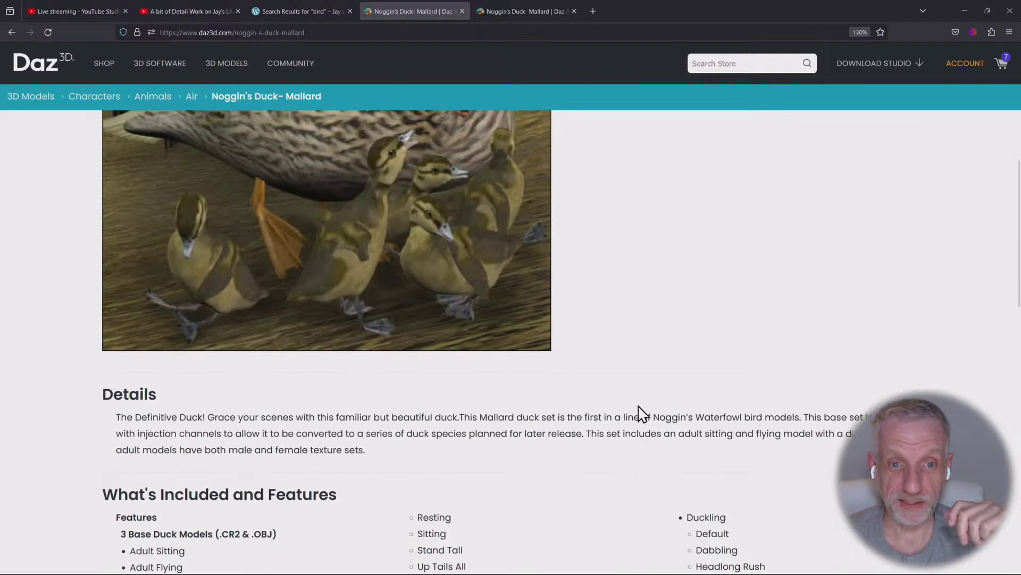
{"action": "scroll", "coordinate": [641, 413], "scroll_direction": "up", "scroll_amount": 4}
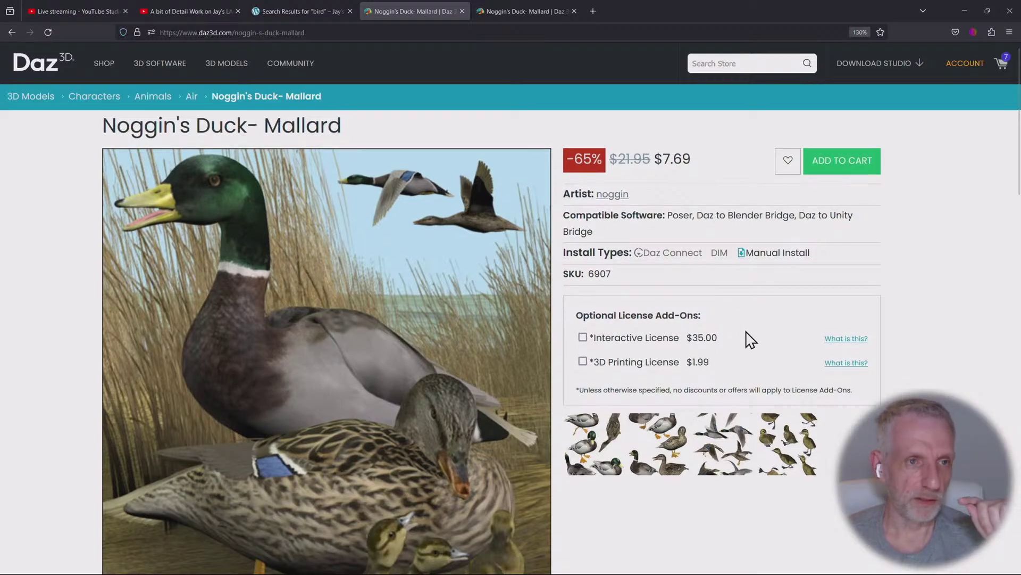
{"action": "scroll", "coordinate": [750, 339], "scroll_direction": "down", "scroll_amount": 8}
{"action": "scroll", "coordinate": [745, 333], "scroll_direction": "down", "scroll_amount": 2}
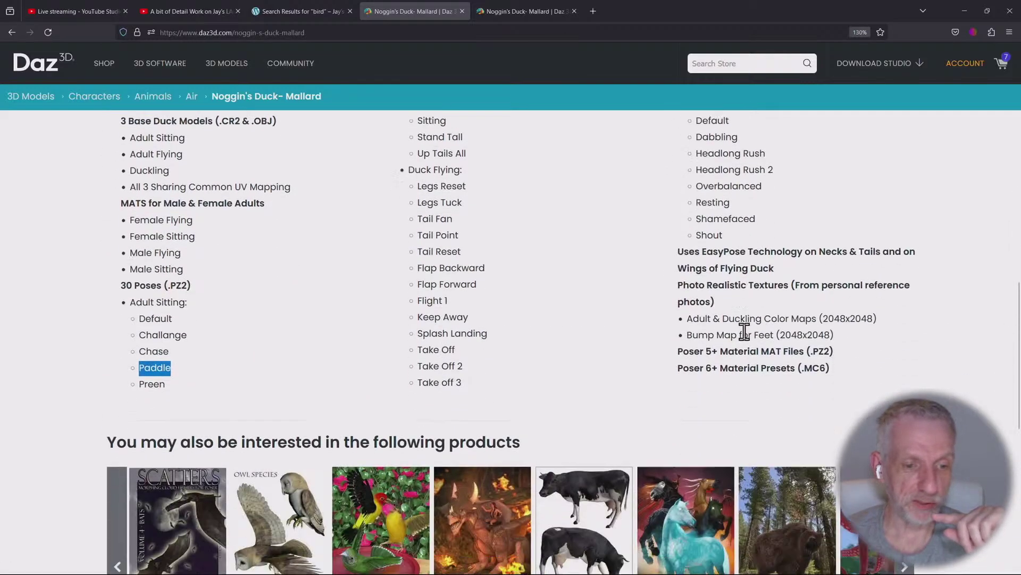
{"action": "scroll", "coordinate": [745, 331], "scroll_direction": "up", "scroll_amount": 1}
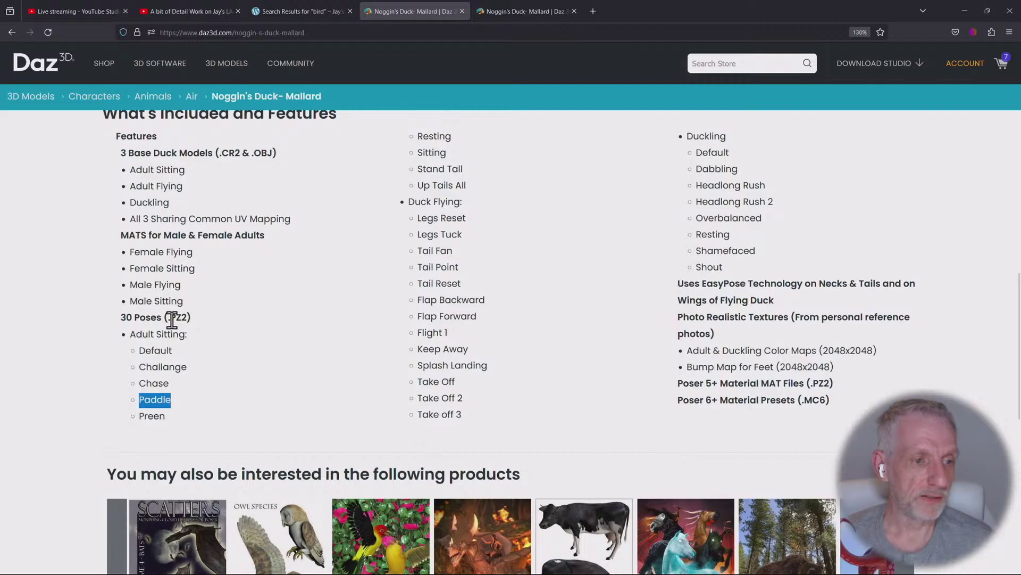
{"action": "left_click_drag", "start_coordinate": [169, 318], "coordinate": [190, 317]}
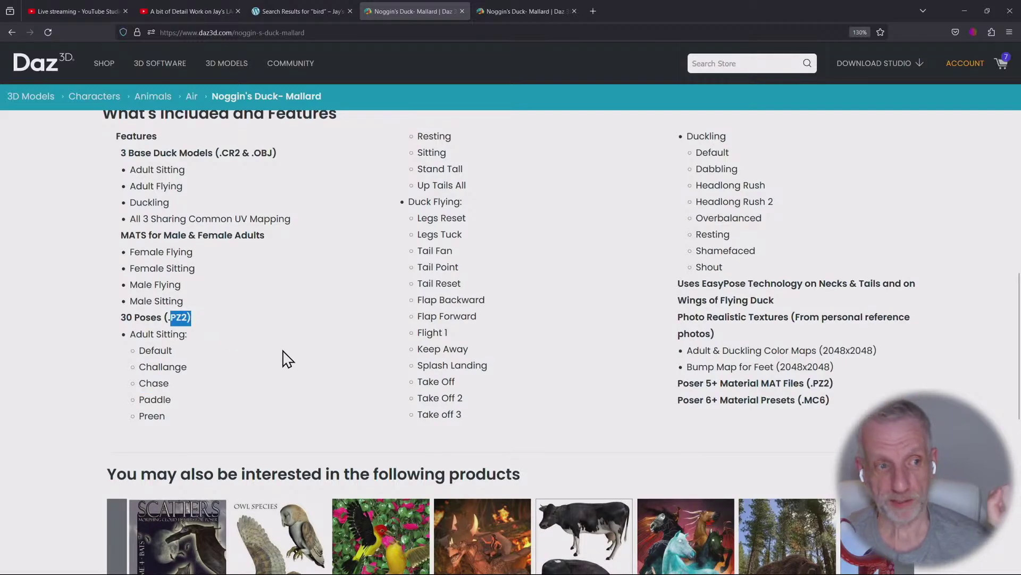
{"action": "scroll", "coordinate": [286, 358], "scroll_direction": "up", "scroll_amount": 1}
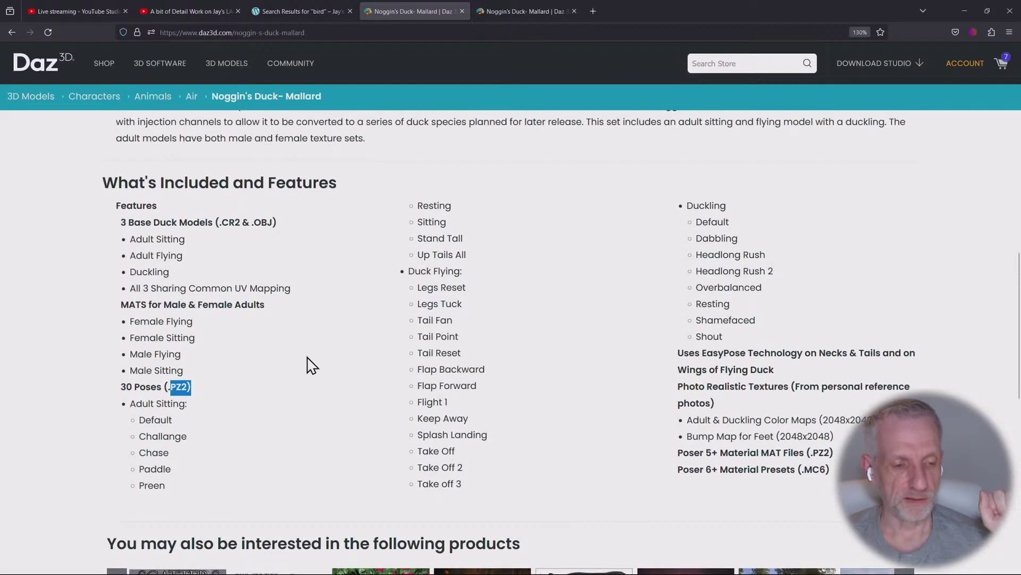
{"action": "scroll", "coordinate": [311, 365], "scroll_direction": "down", "scroll_amount": 3}
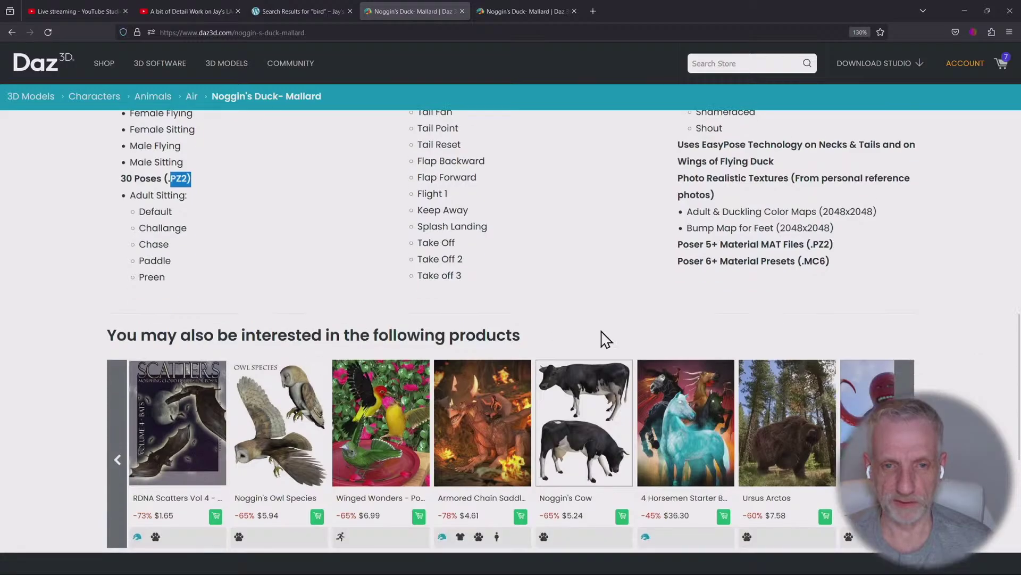
{"action": "left_click_drag", "start_coordinate": [680, 245], "coordinate": [849, 258]}
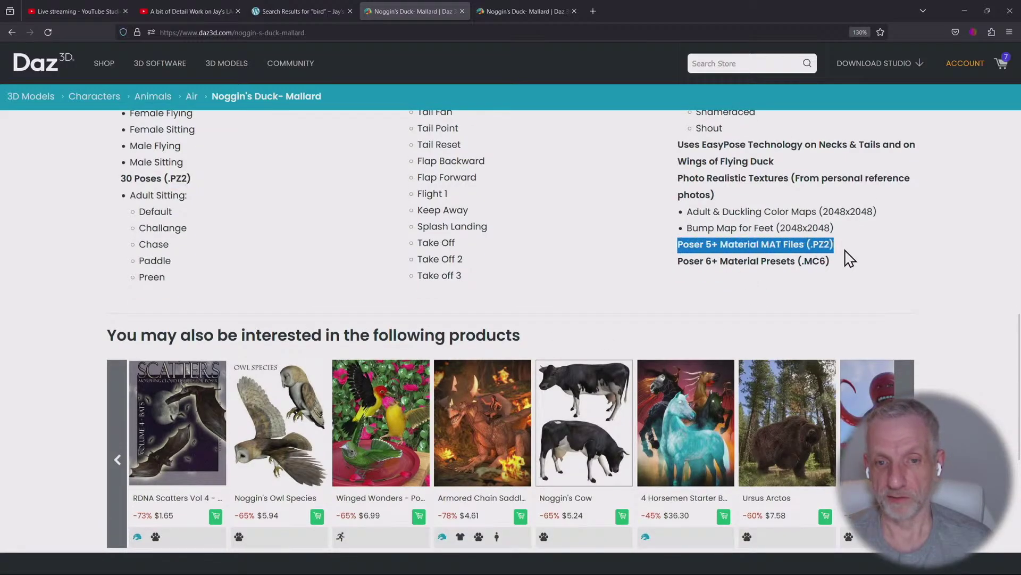
{"action": "scroll", "coordinate": [915, 317], "scroll_direction": "down", "scroll_amount": 3}
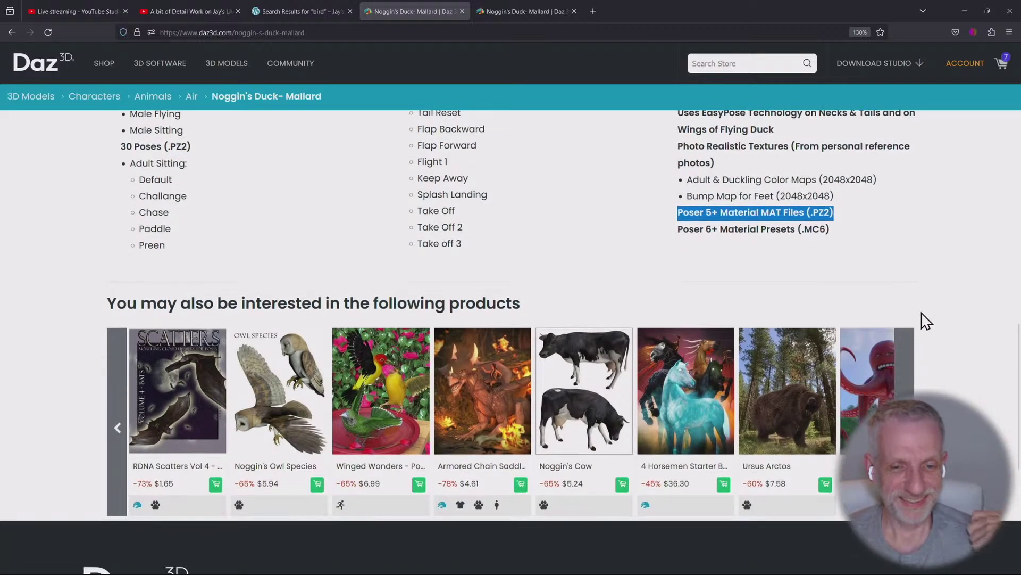
{"action": "scroll", "coordinate": [924, 320], "scroll_direction": "up", "scroll_amount": 4}
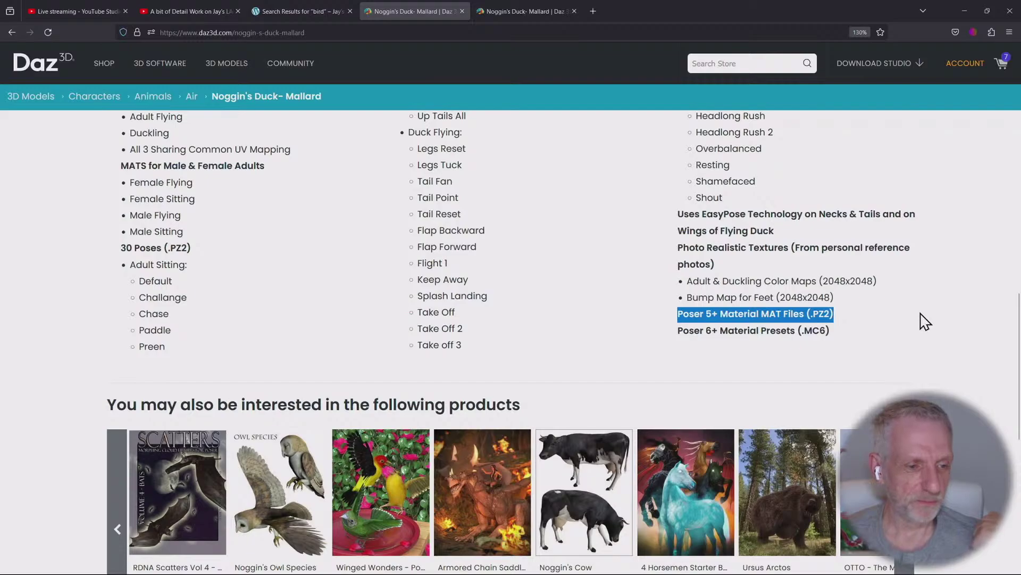
{"action": "scroll", "coordinate": [926, 321], "scroll_direction": "up", "scroll_amount": 4}
{"action": "scroll", "coordinate": [926, 320], "scroll_direction": "down", "scroll_amount": 4}
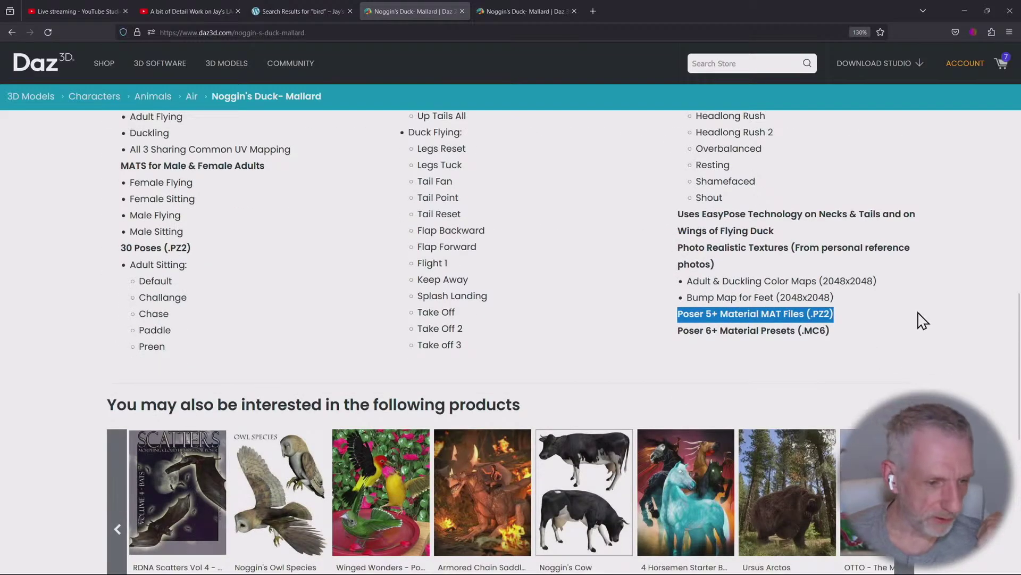
{"action": "scroll", "coordinate": [923, 320], "scroll_direction": "up", "scroll_amount": 5}
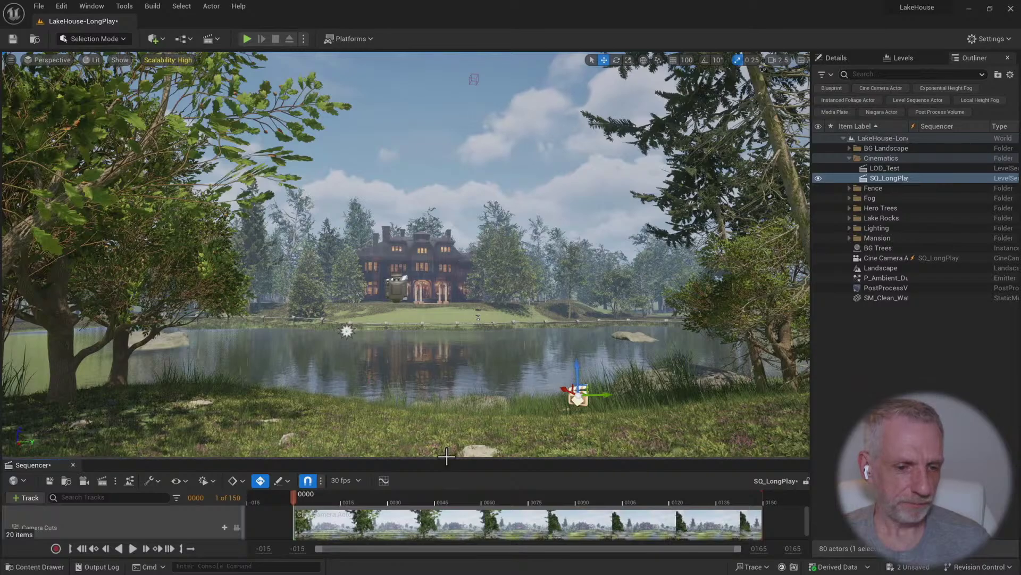
Back in Unreal Editor, enlarge the Sequencer area, lock the viewport to the camera cuts and scrub through the SQ_LongPlay shot
{"action": "left_click_drag", "start_coordinate": [445, 460], "coordinate": [464, 440]}
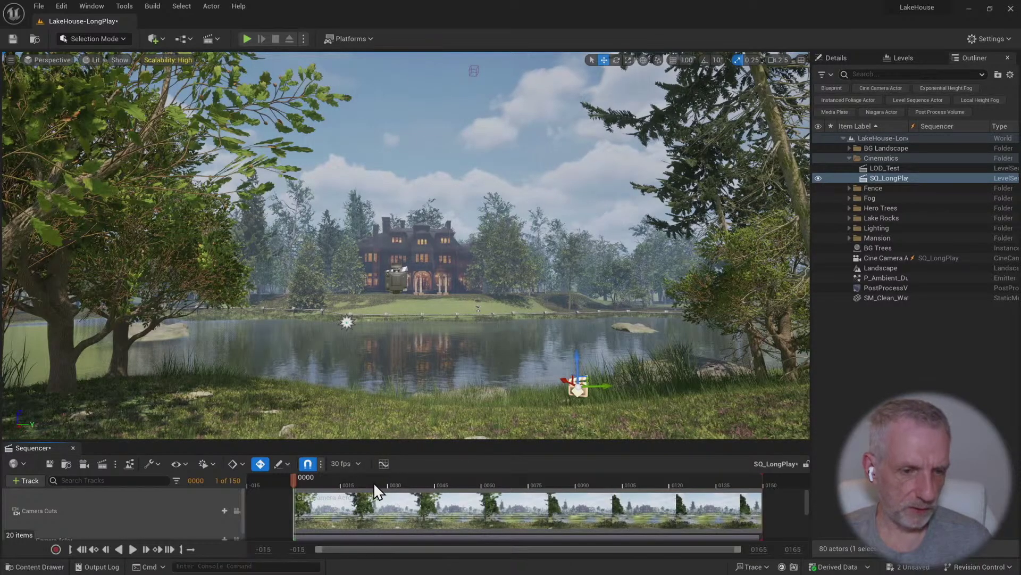
{"action": "left_click", "coordinate": [237, 510]}
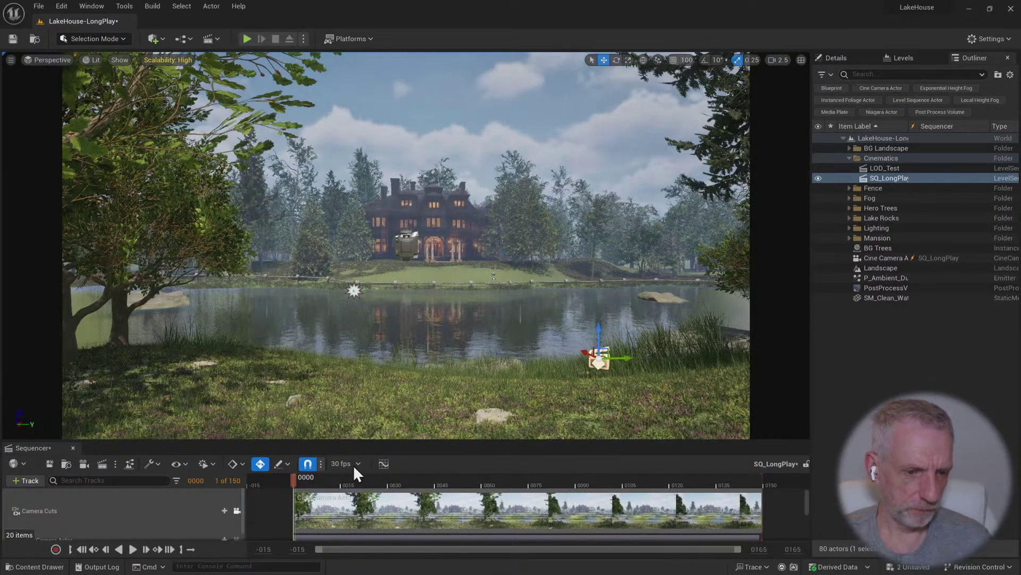
{"action": "left_click_drag", "start_coordinate": [292, 474], "coordinate": [741, 479]}
{"action": "left_click_drag", "start_coordinate": [583, 488], "coordinate": [205, 485]}
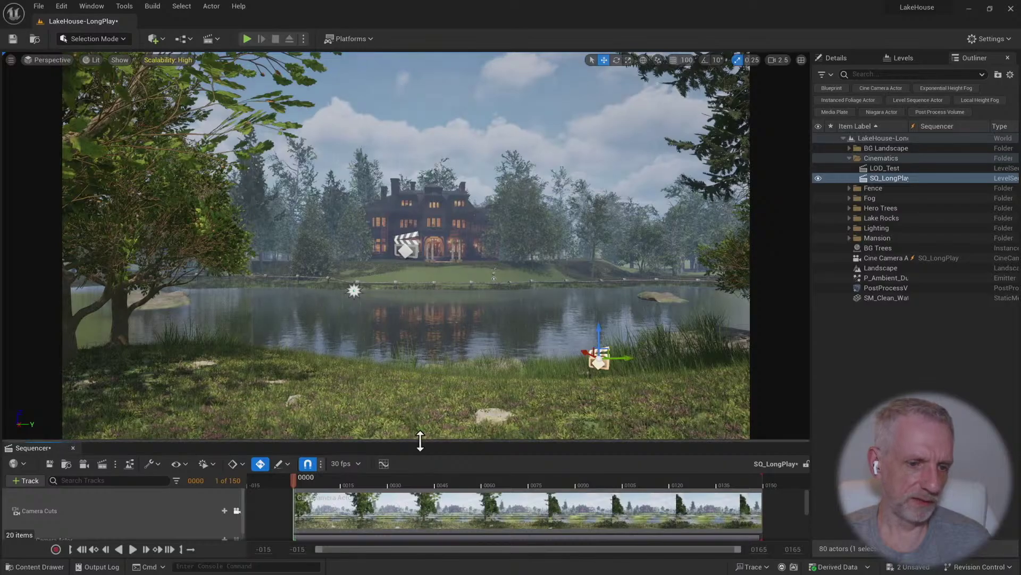
Give the Sequencer more height and collapse the Cine Camera Actor track, keeping the playhead at frame 0
{"action": "left_click_drag", "start_coordinate": [419, 441], "coordinate": [421, 422]}
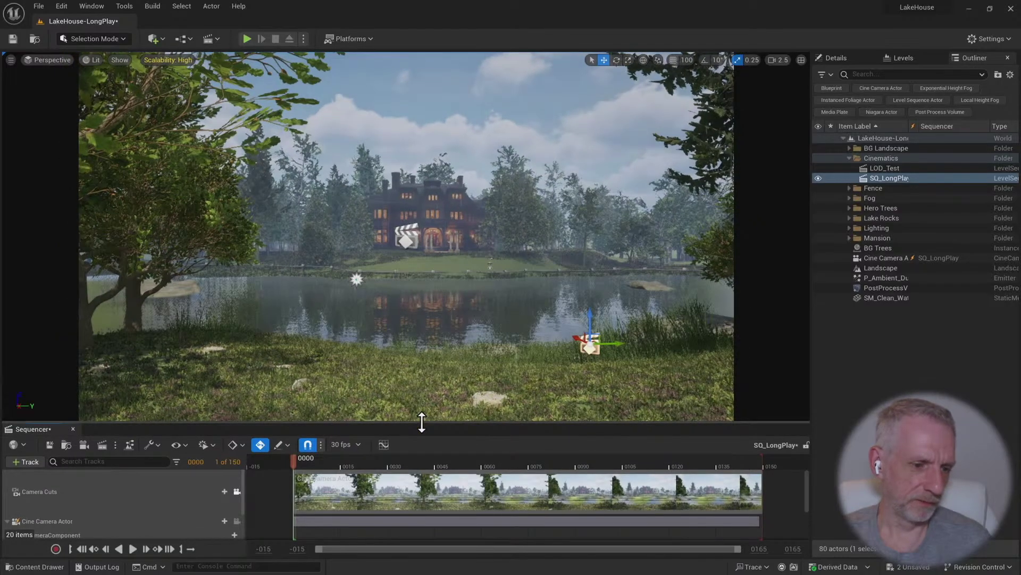
{"action": "left_click", "coordinate": [7, 521]}
{"action": "left_click_drag", "start_coordinate": [295, 464], "coordinate": [263, 473]}
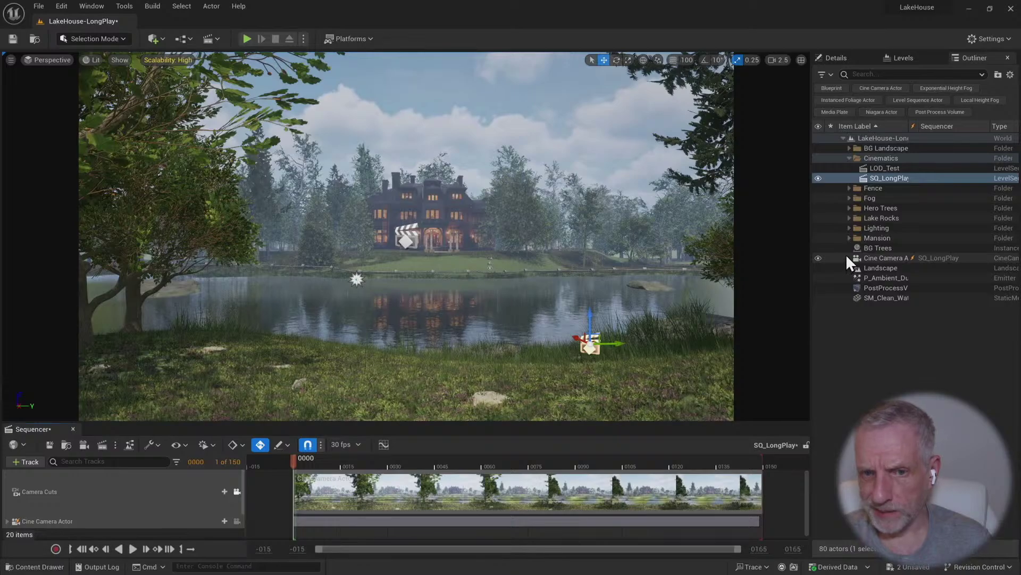
Expand the Lighting folder with the Item Label column widened, and open the details of Ultra_Dynamic_Sky
{"action": "left_click", "coordinate": [850, 228]}
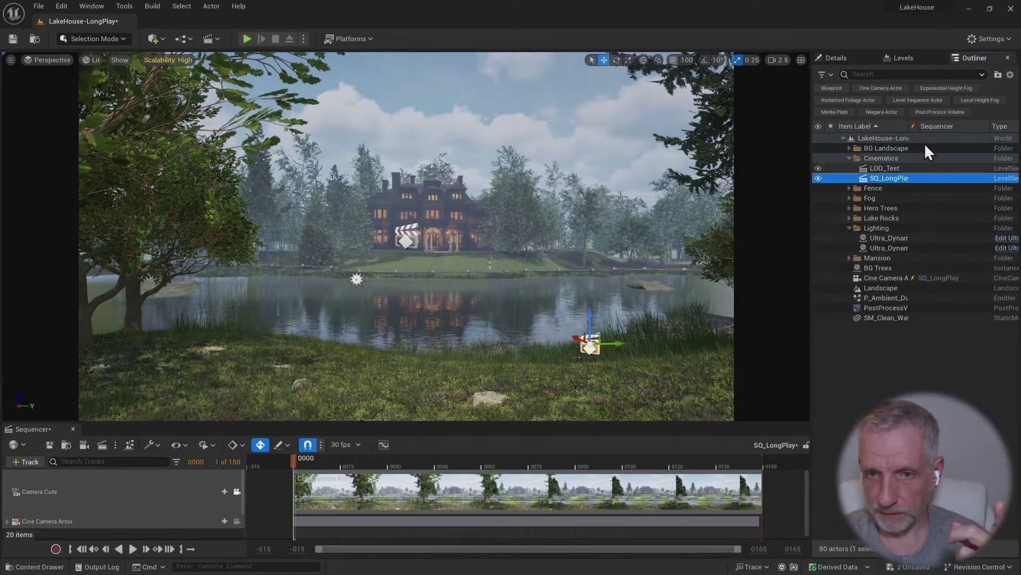
{"action": "key", "text": "Escape"}
{"action": "left_click_drag", "start_coordinate": [908, 126], "coordinate": [970, 127]}
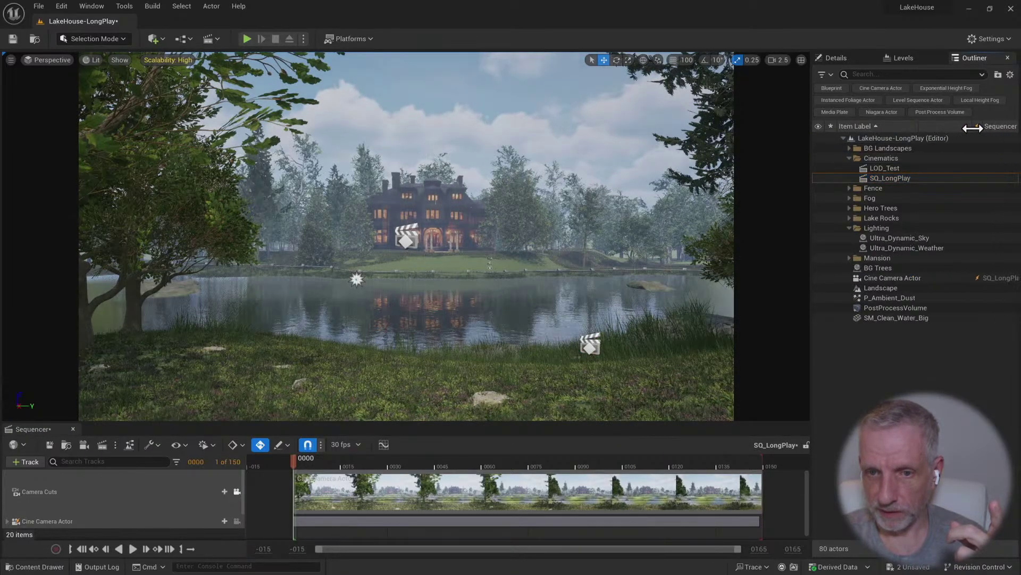
{"action": "left_click", "coordinate": [923, 238]}
{"action": "left_click", "coordinate": [836, 57]}
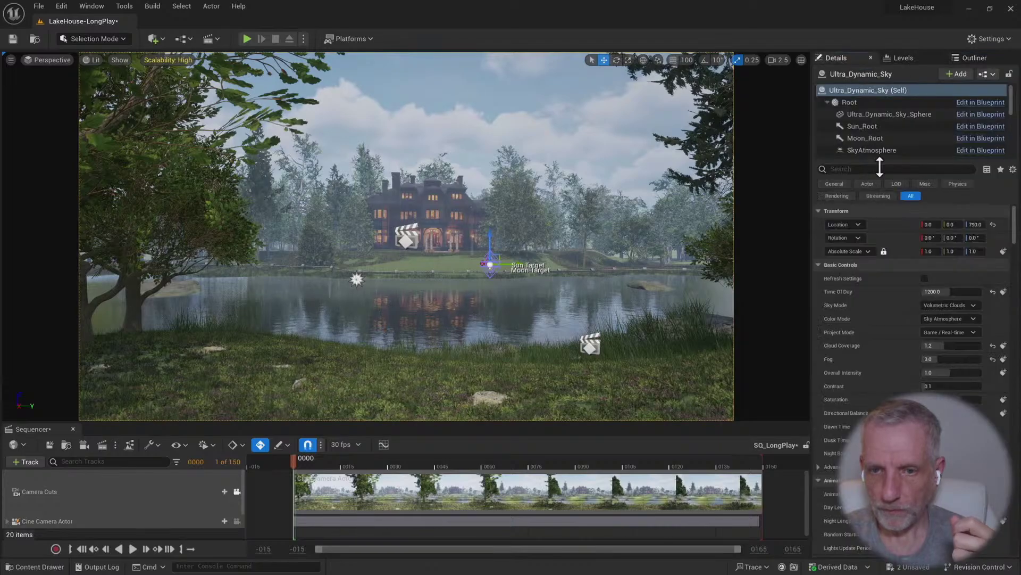
Try Time Of Day values of 1800 and 1700 for Ultra_Dynamic_Sky and settle on 1730
{"action": "left_click", "coordinate": [957, 291]}
{"action": "type", "text": "18"}
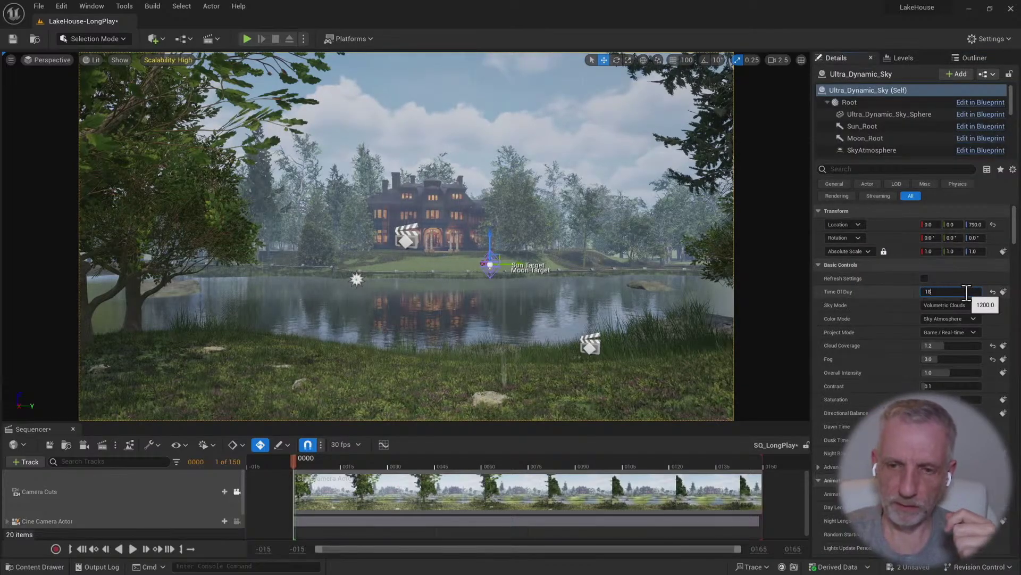
{"action": "type", "text": "00"}
{"action": "key", "text": "Return"}
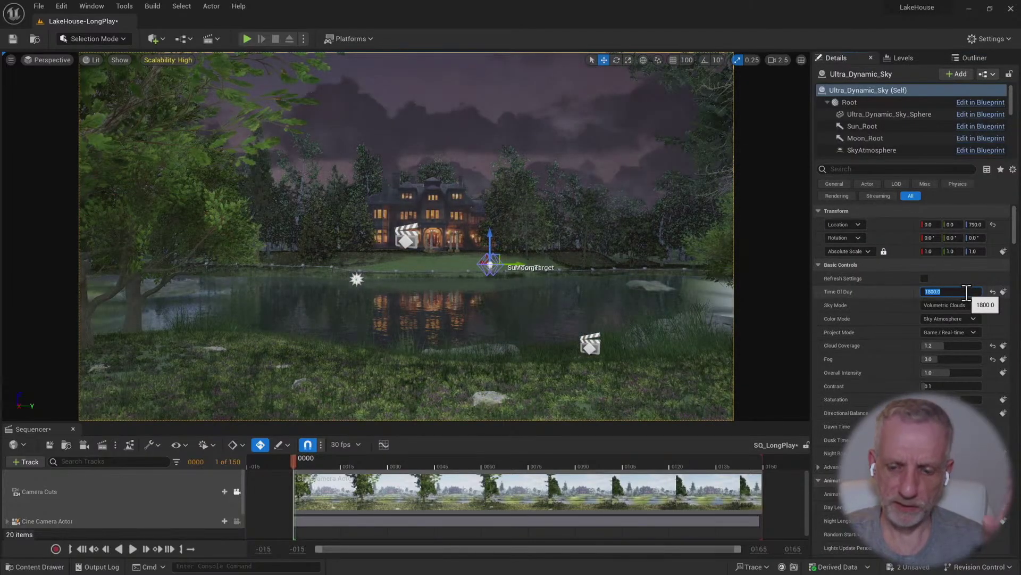
{"action": "type", "text": "1700"}
{"action": "key", "text": "Return"}
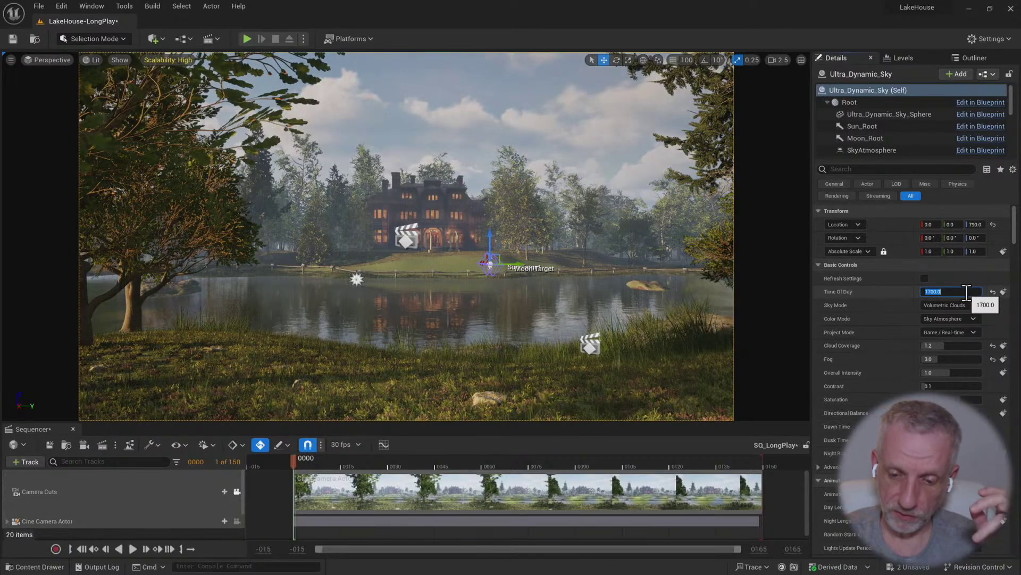
{"action": "type", "text": "1730"}
{"action": "key", "text": "Return"}
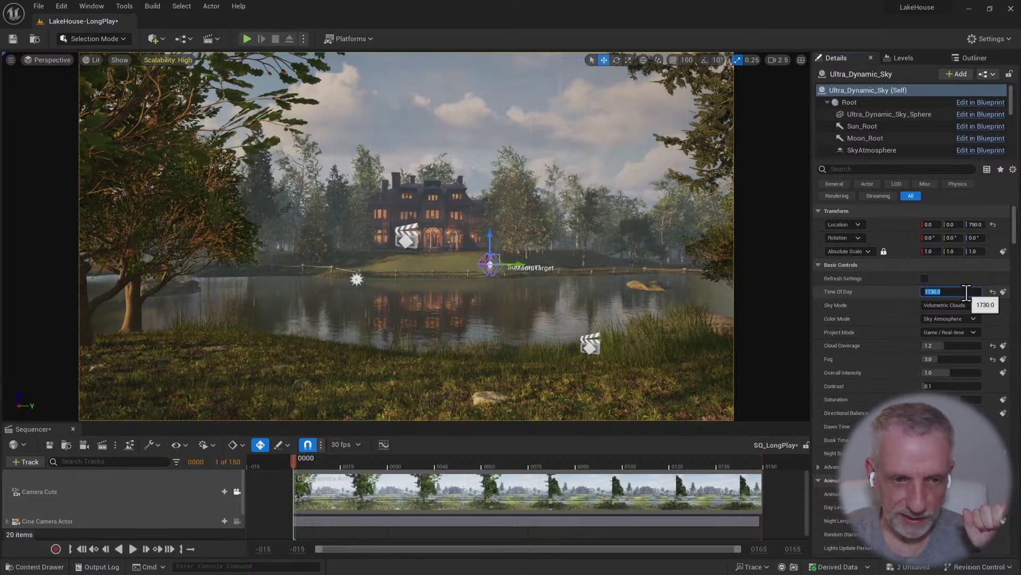
Set Ultra_Dynamic_Sky's Time Of Day to 1800, Project Mode to Cinematic / Offline and Cloud Coverage to 1.1
{"action": "type", "text": "1800"}
{"action": "key", "text": "Return"}
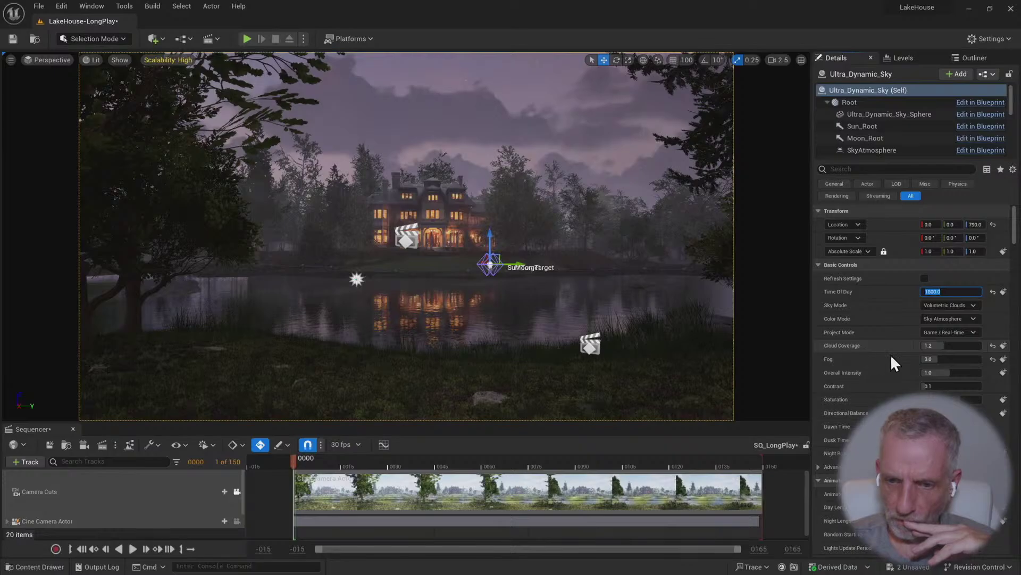
{"action": "left_click", "coordinate": [967, 333]}
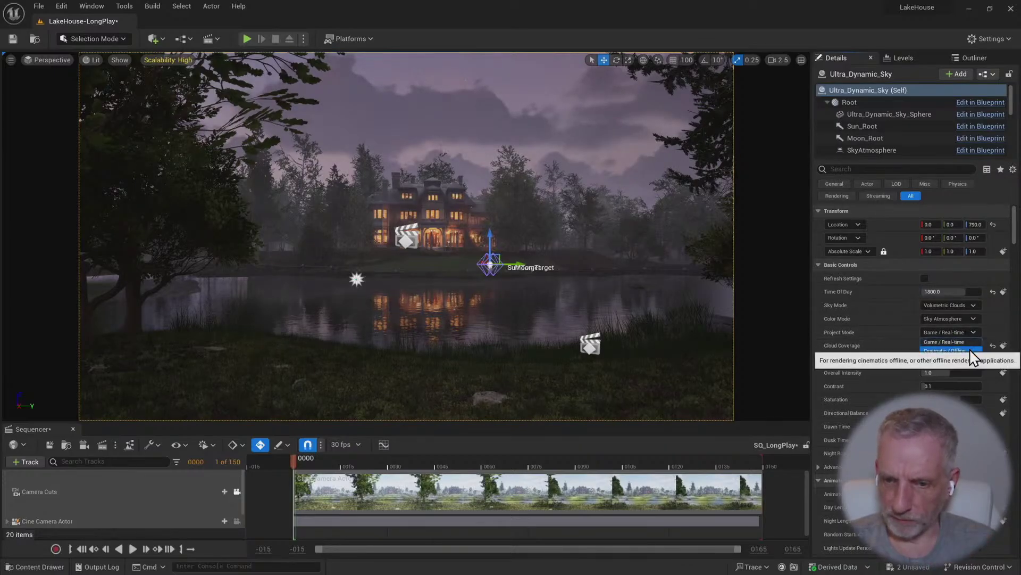
{"action": "left_click", "coordinate": [969, 349]}
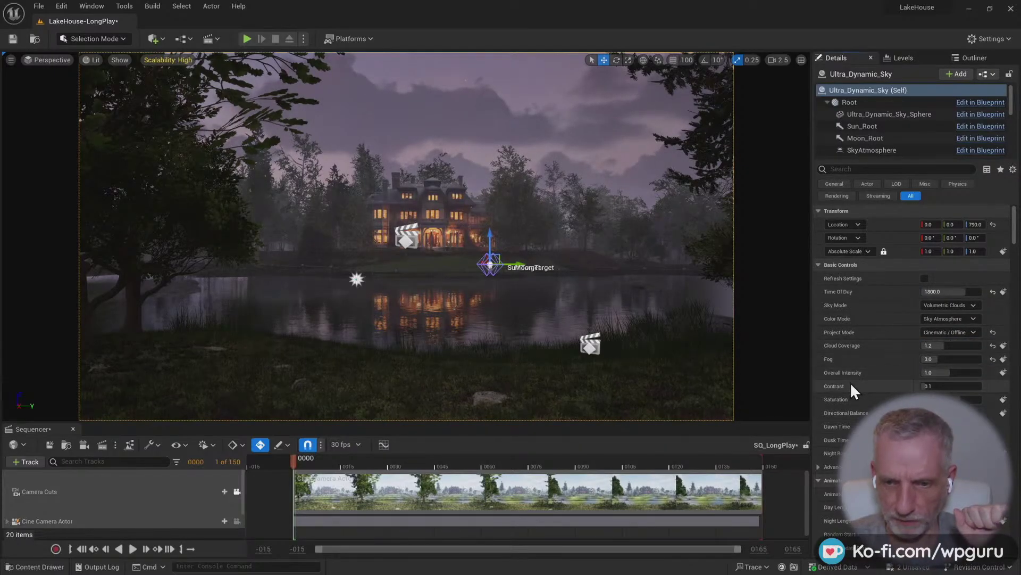
{"action": "left_click", "coordinate": [935, 347]}
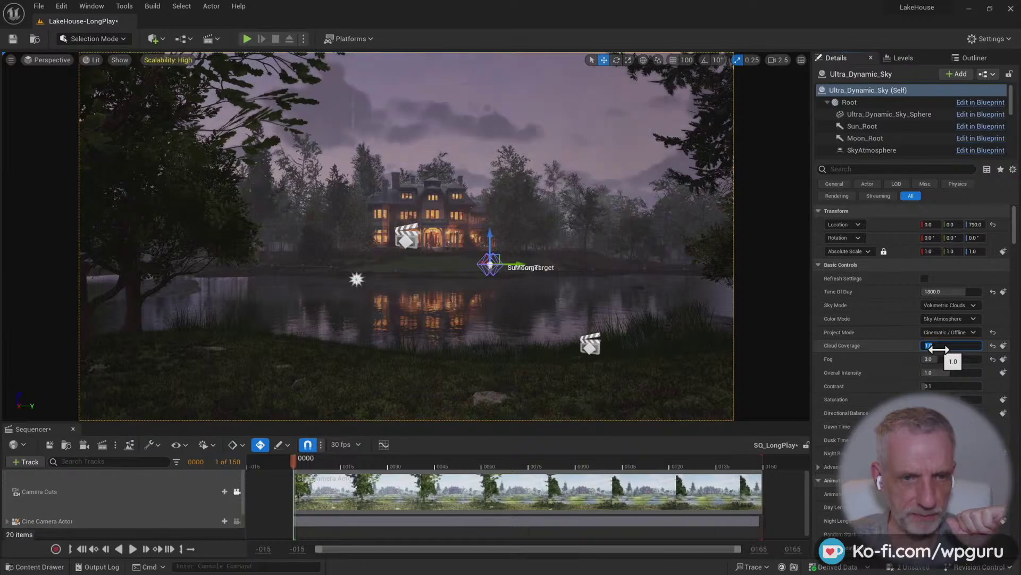
{"action": "type", "text": "1"}
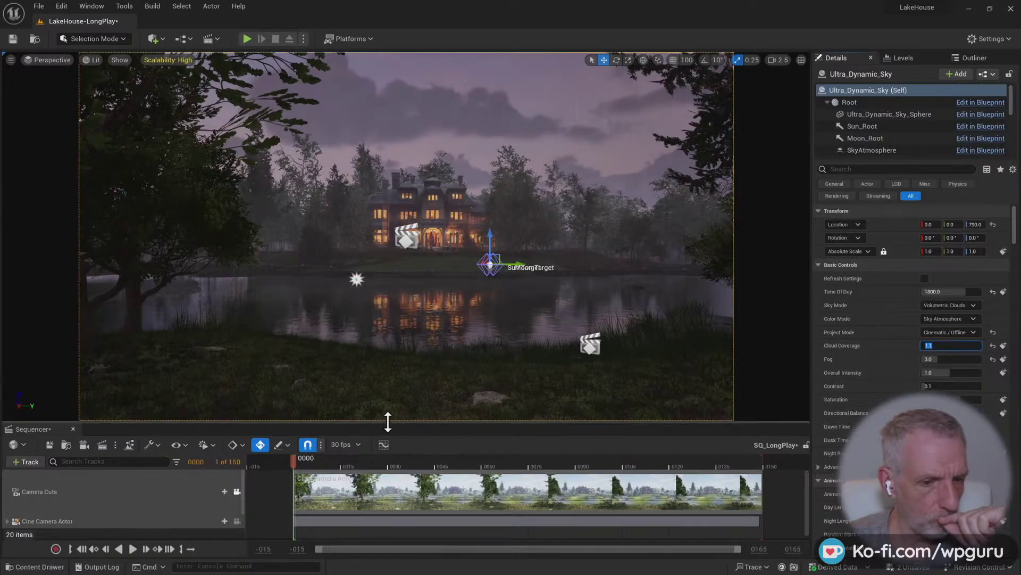
Give the Sequencer more height and show its timeline in seconds instead of frames
{"action": "left_click_drag", "start_coordinate": [388, 421], "coordinate": [391, 356]}
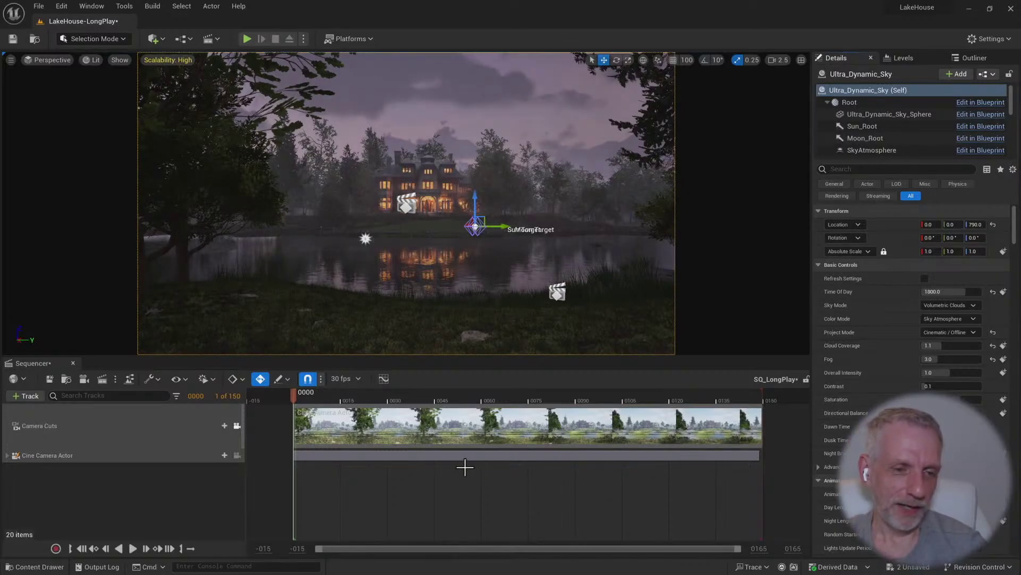
{"action": "left_click", "coordinate": [350, 379]}
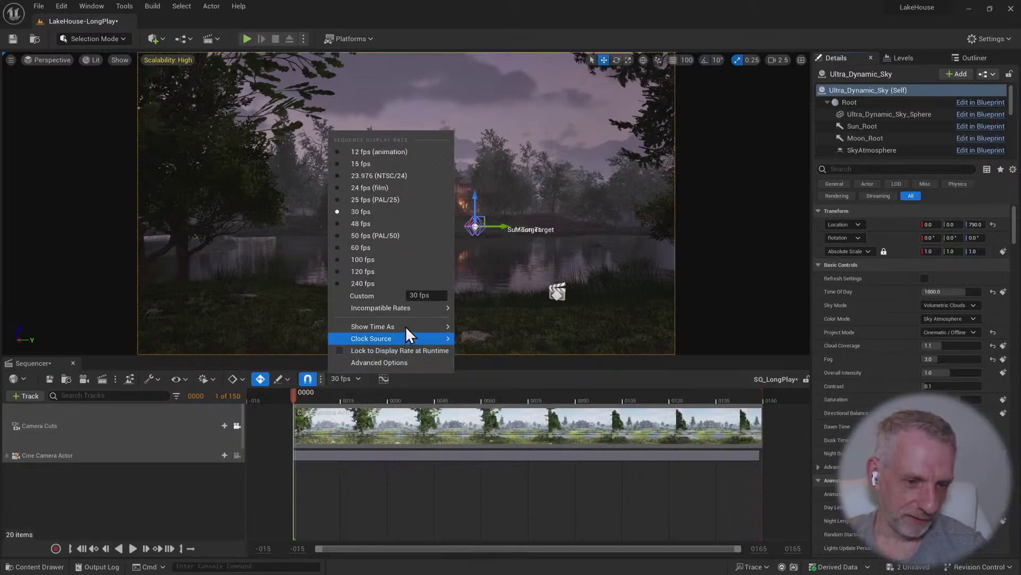
{"action": "mouse_move", "coordinate": [415, 326]}
{"action": "left_click", "coordinate": [498, 349]}
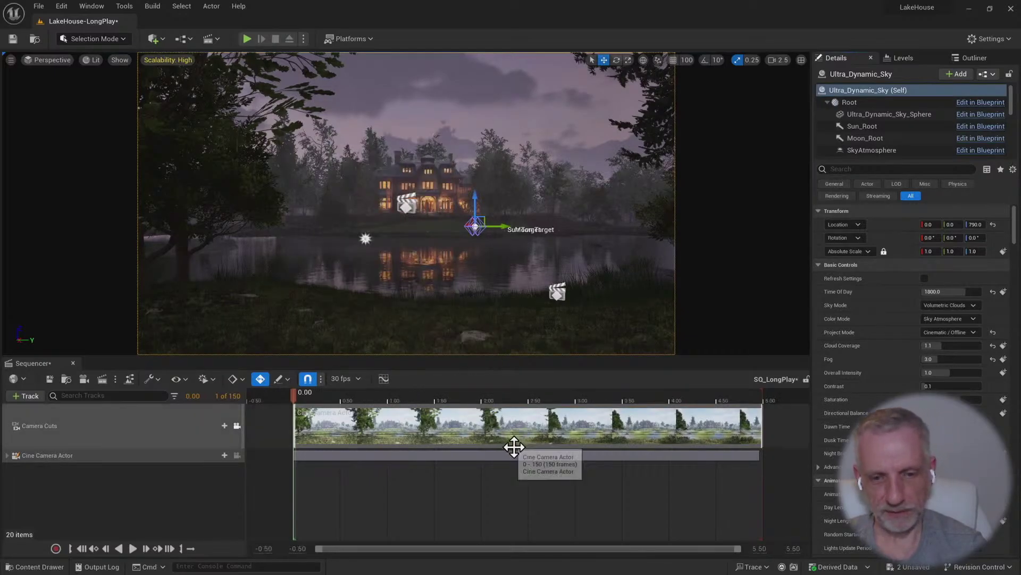
Extend the Sequencer's visible range to 120 seconds and move the SQ_LongPlay playback end to about 120 seconds
{"action": "left_click", "coordinate": [760, 549]}
{"action": "type", "text": "12"}
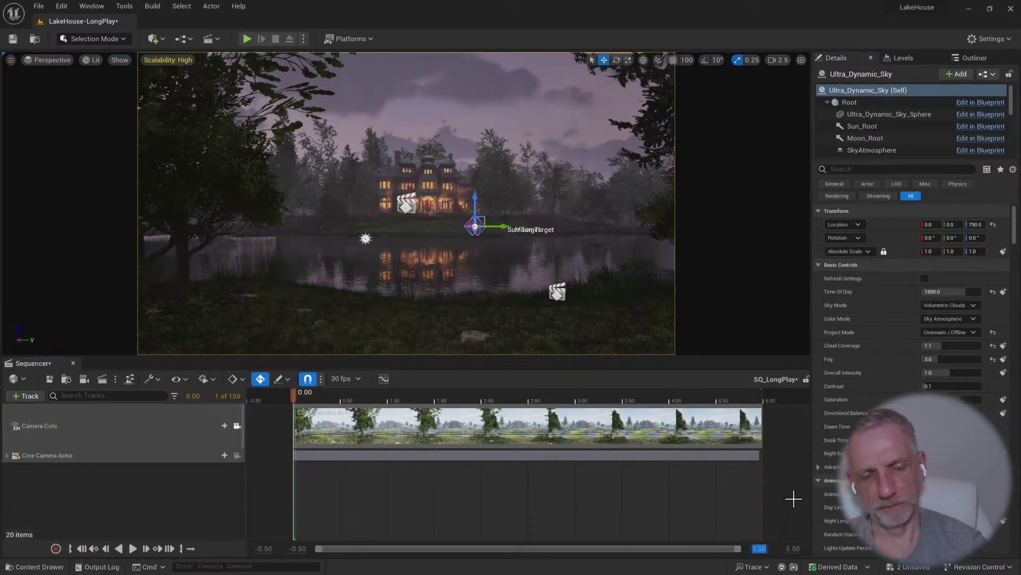
{"action": "type", "text": "0"}
{"action": "key", "text": "Return"}
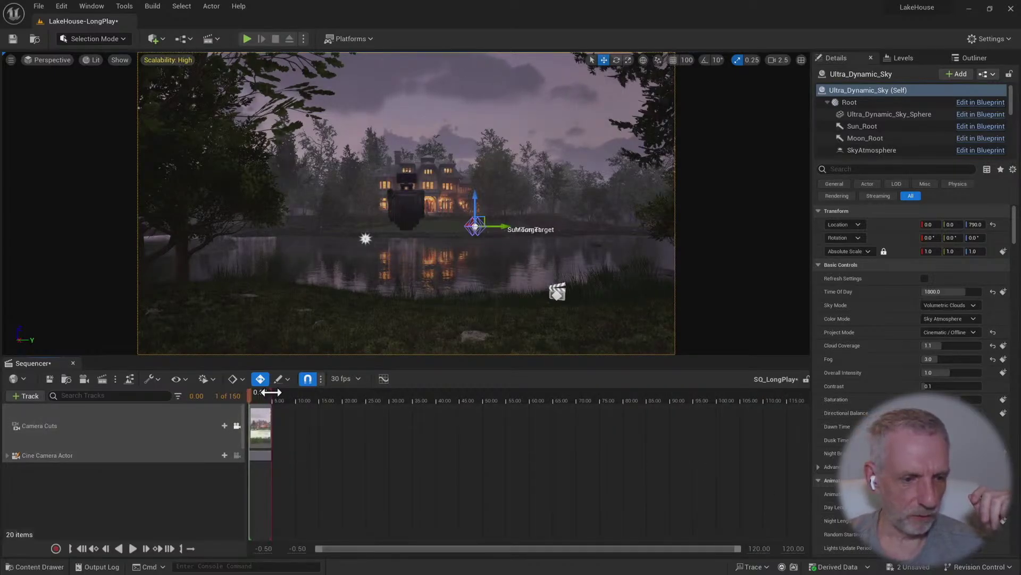
{"action": "left_click_drag", "start_coordinate": [270, 392], "coordinate": [702, 392]}
Stretch the camera cut slightly beyond both ends of the playback range and extend the Cine Camera Actor section to about 120 seconds
{"action": "left_click", "coordinate": [304, 421]}
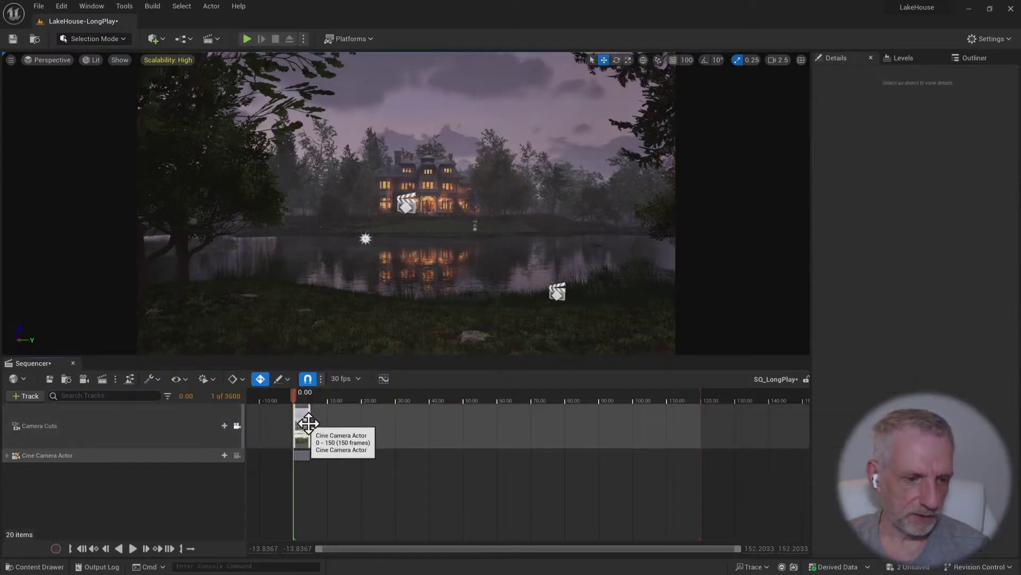
{"action": "left_click_drag", "start_coordinate": [310, 426], "coordinate": [716, 430]}
{"action": "left_click_drag", "start_coordinate": [294, 420], "coordinate": [289, 420]}
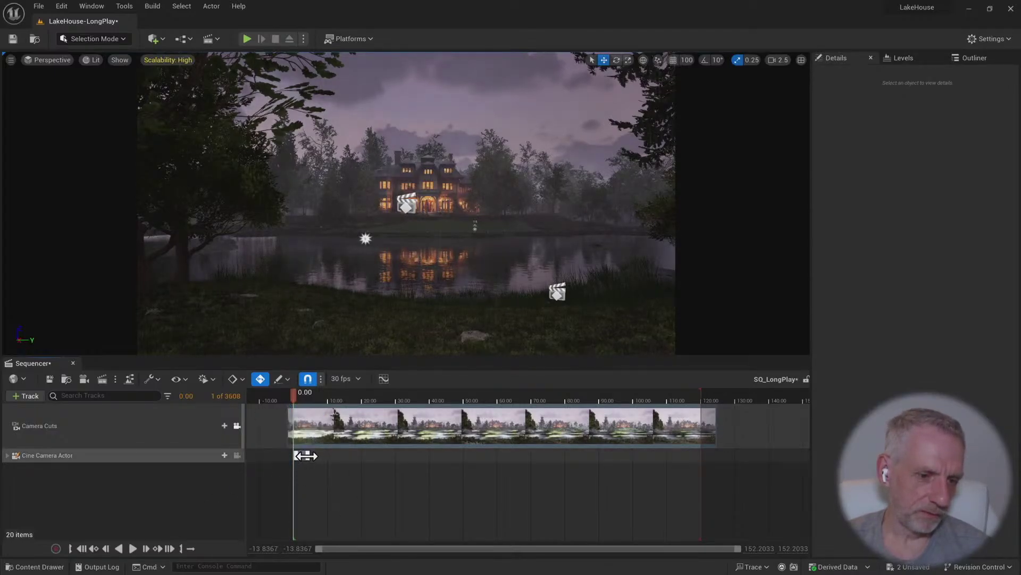
{"action": "left_click_drag", "start_coordinate": [309, 455], "coordinate": [700, 469]}
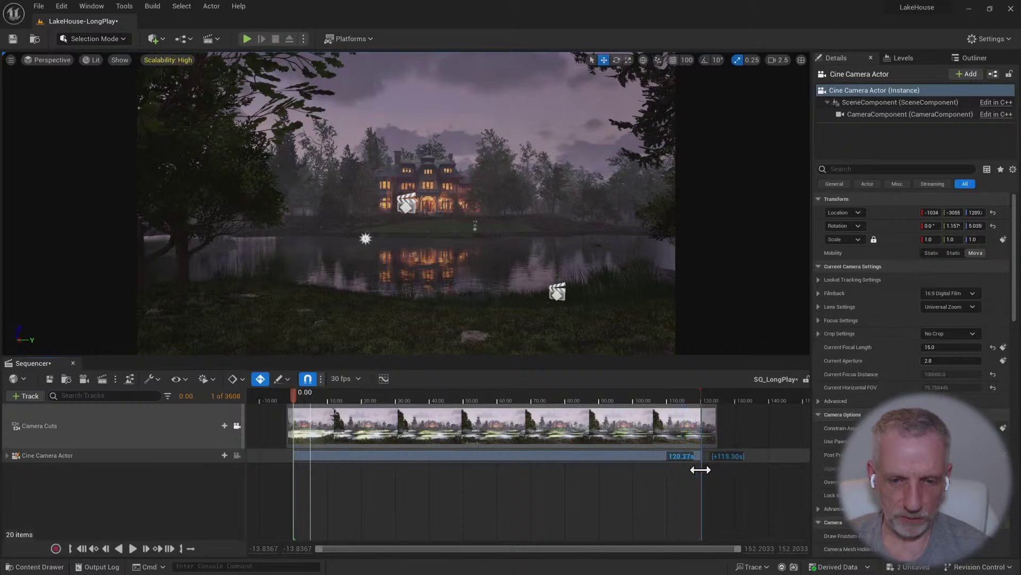
Play the extended camera move from the start and return the playhead to 0
{"action": "left_click_drag", "start_coordinate": [310, 392], "coordinate": [271, 384]}
{"action": "key", "text": "space"}
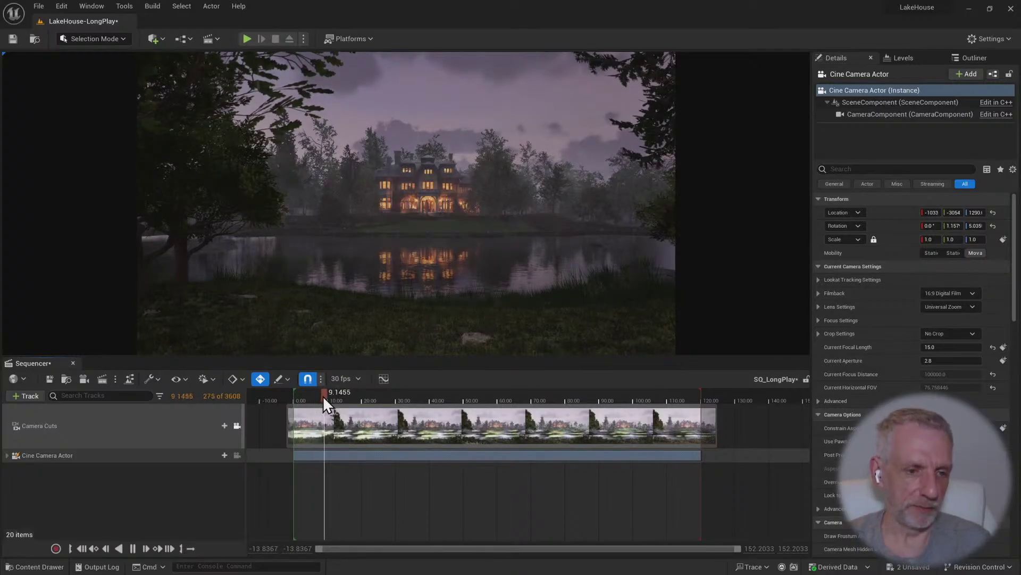
{"action": "left_click_drag", "start_coordinate": [322, 395], "coordinate": [274, 397]}
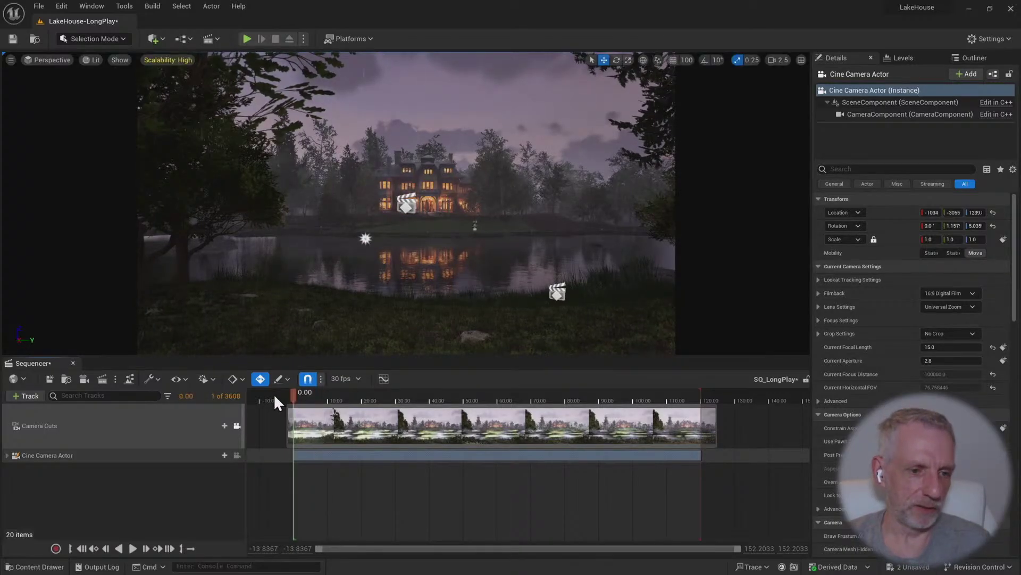
Add the Ultra_Dynamic_Sky actor from the Lighting folder to the SQ_LongPlay sequence
{"action": "left_click", "coordinate": [911, 58]}
{"action": "left_click", "coordinate": [964, 58]}
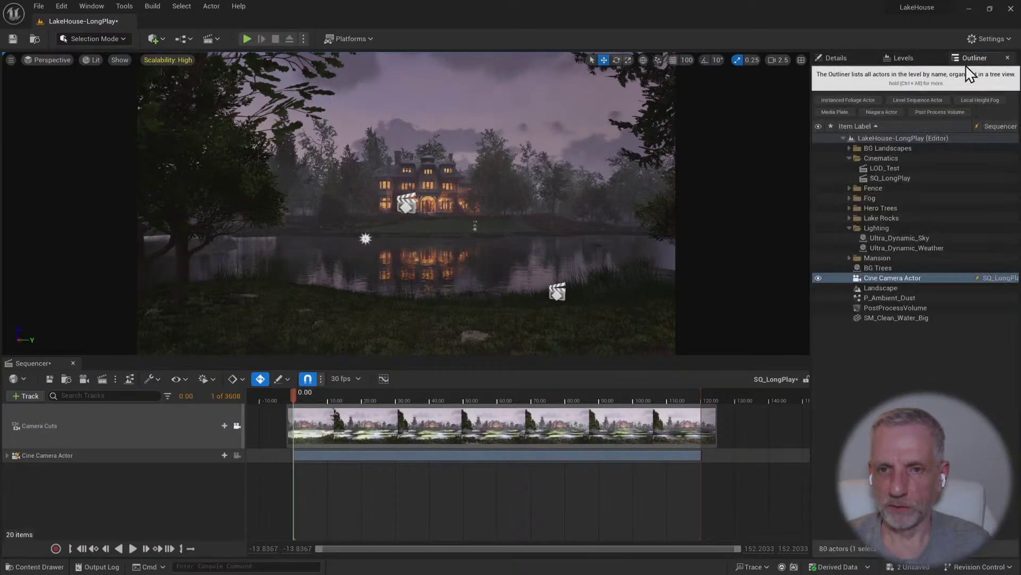
{"action": "left_click", "coordinate": [908, 238]}
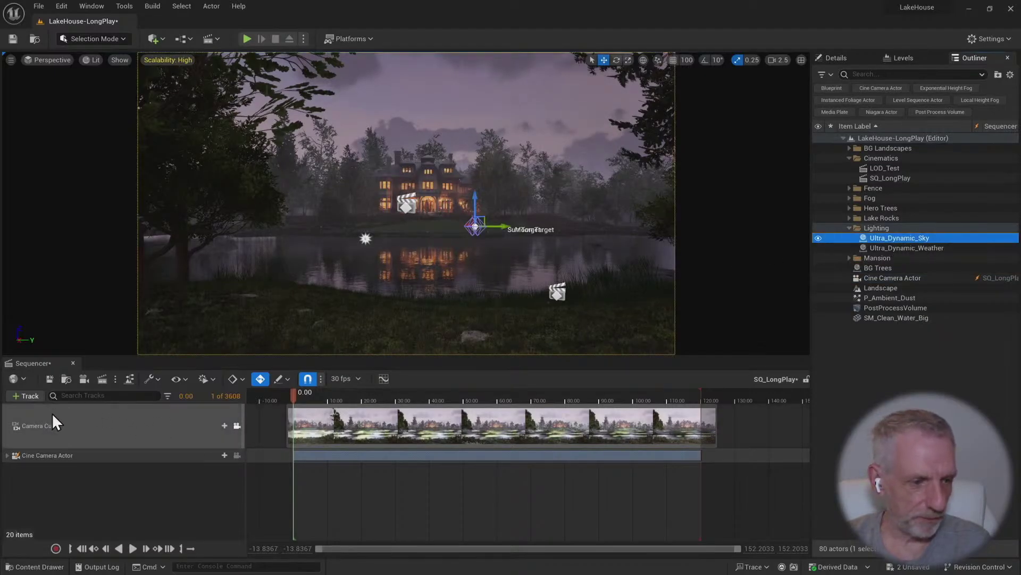
{"action": "left_click", "coordinate": [33, 393]}
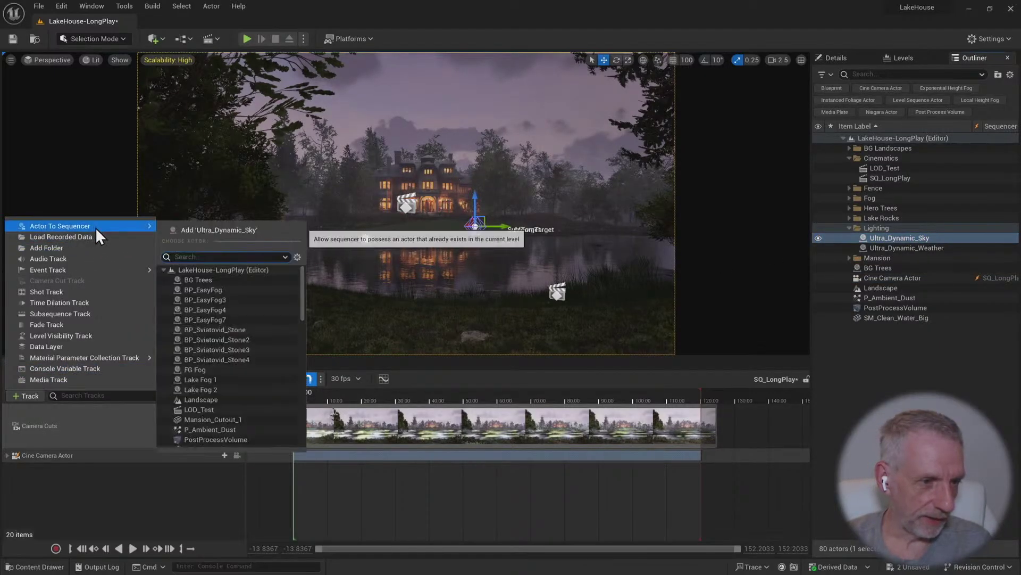
{"action": "mouse_move", "coordinate": [136, 226]}
{"action": "left_click", "coordinate": [237, 229]}
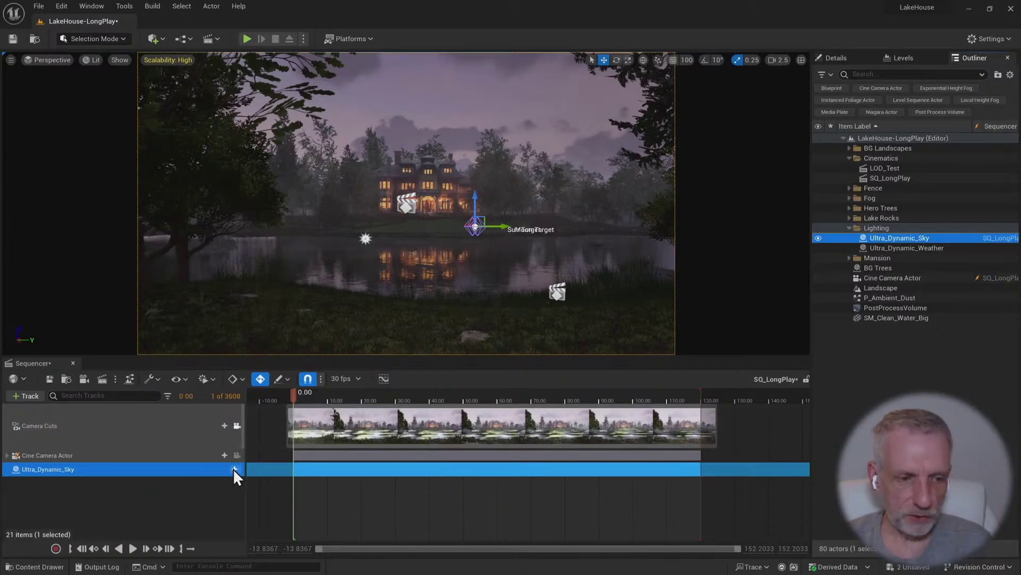
Add a Time Of Day track for Ultra_Dynamic_Sky by keyframing its 1800 value at time 0
{"action": "left_click", "coordinate": [234, 469]}
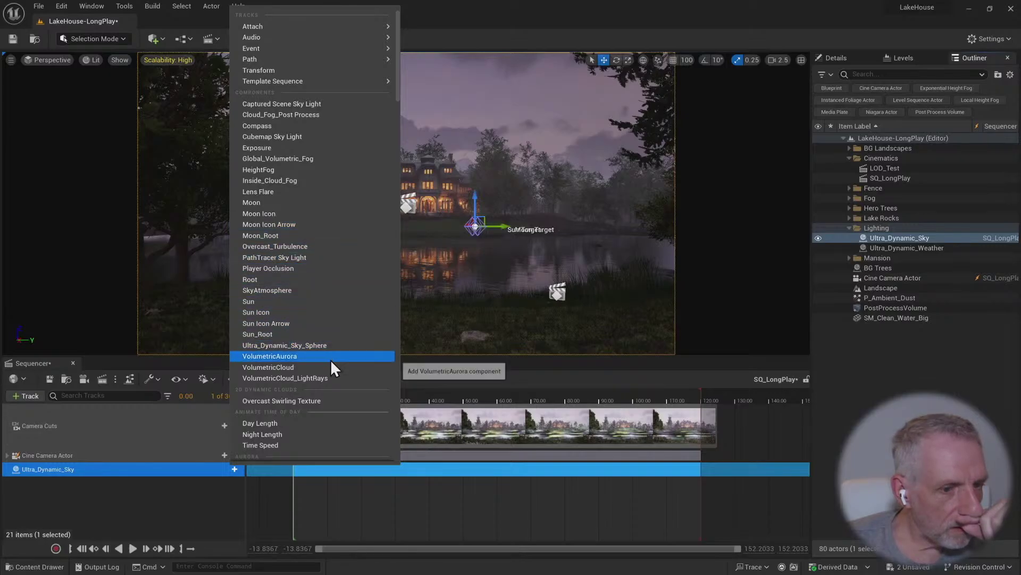
{"action": "left_click", "coordinate": [908, 59]}
{"action": "left_click", "coordinate": [849, 58]}
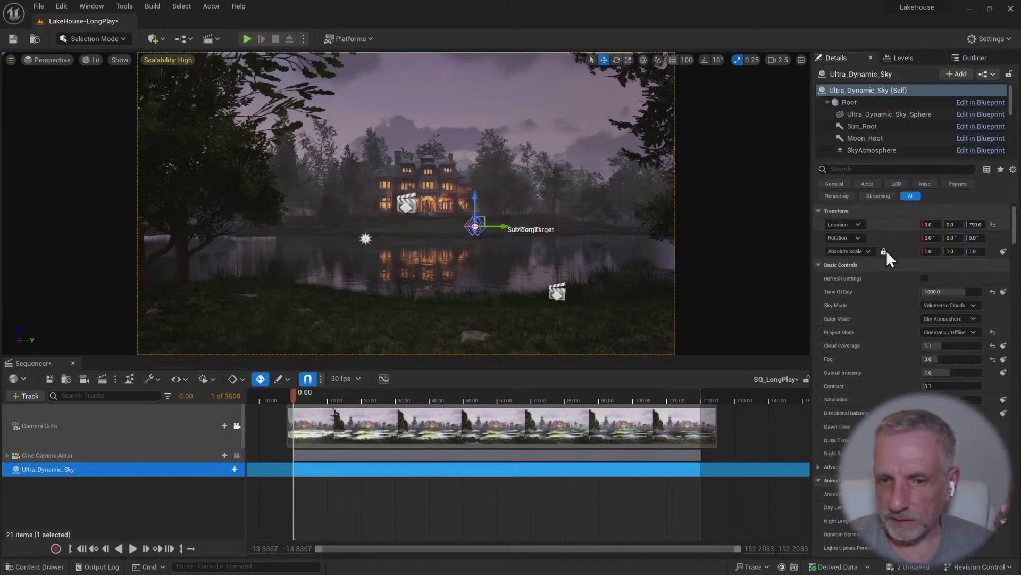
{"action": "left_click", "coordinate": [1003, 292]}
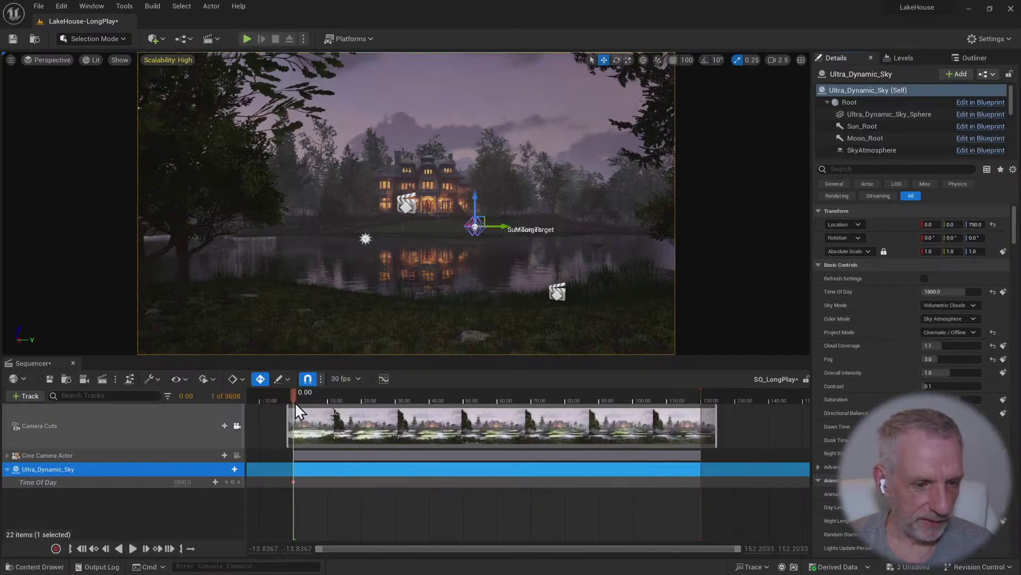
Key Ultra_Dynamic_Sky's Time Of Day at 2000 at the end of the sequence
{"action": "left_click_drag", "start_coordinate": [294, 400], "coordinate": [734, 409]}
{"action": "left_click", "coordinate": [966, 292]}
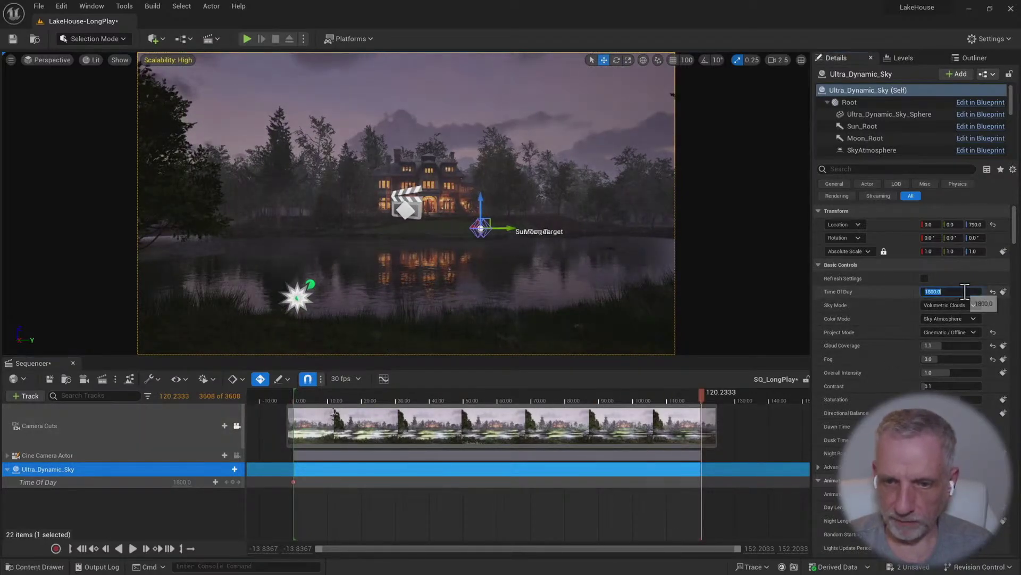
{"action": "type", "text": "200"}
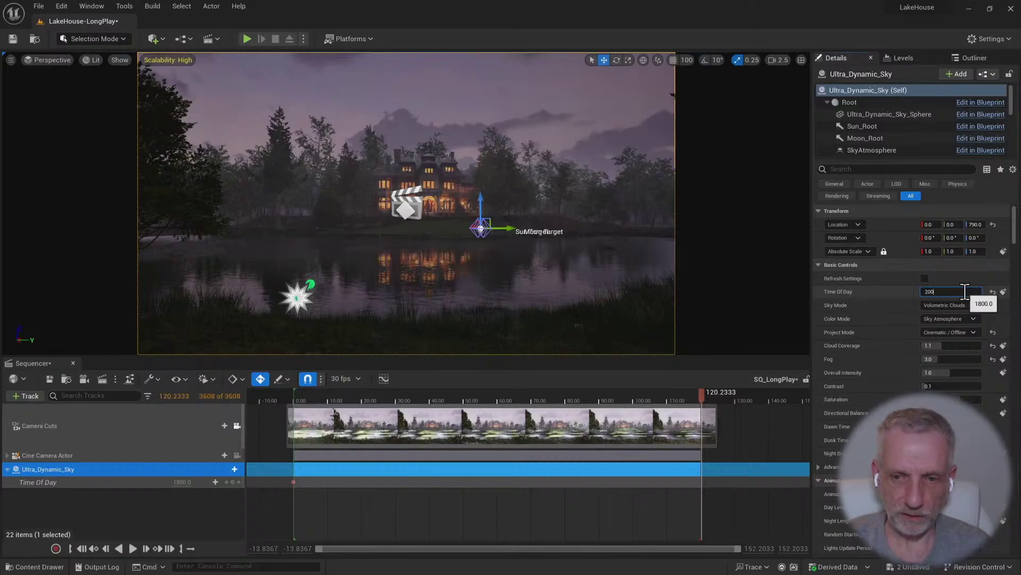
{"action": "type", "text": "0"}
{"action": "key", "text": "Return"}
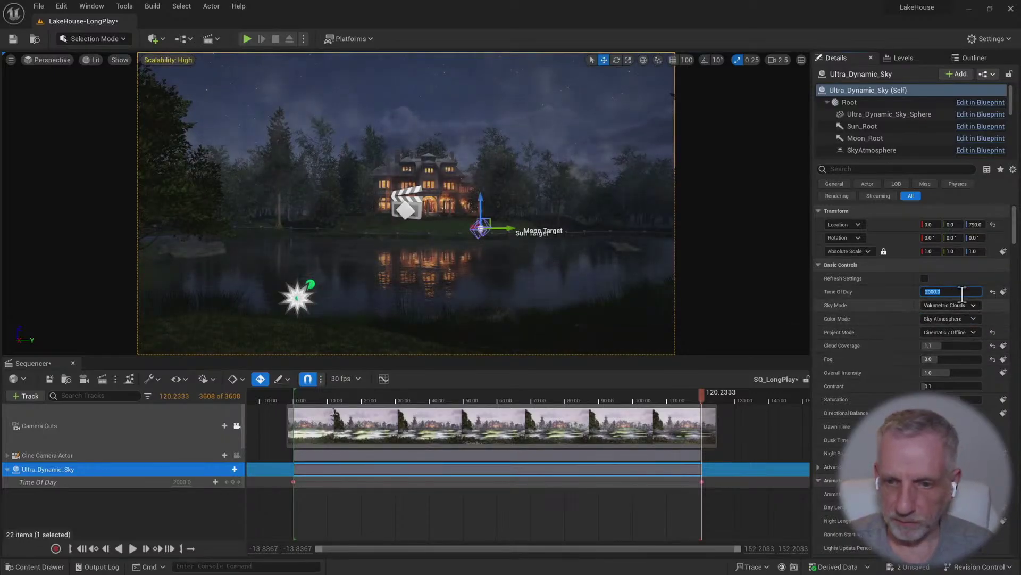
Play the sequence from the start to review the dusk-to-night transition, finishing with the playhead back at 0
{"action": "left_click_drag", "start_coordinate": [703, 397], "coordinate": [267, 410]}
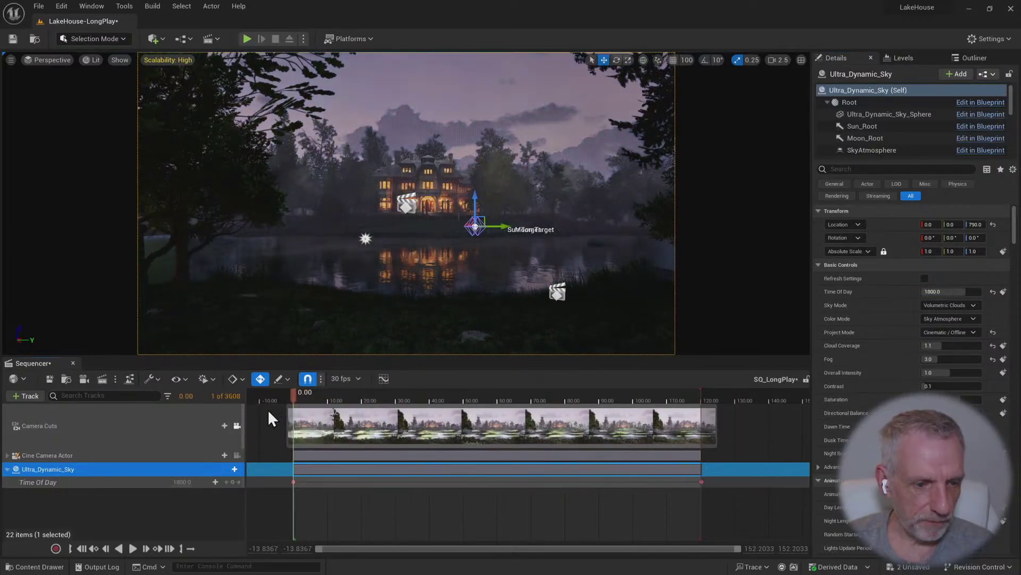
{"action": "key", "text": "space"}
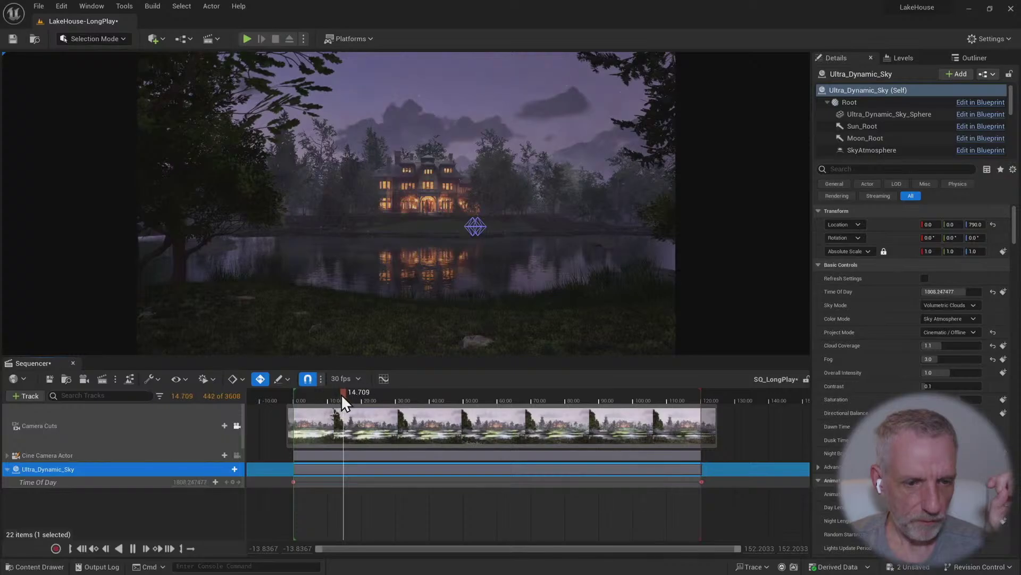
{"action": "left_click_drag", "start_coordinate": [340, 393], "coordinate": [219, 406]}
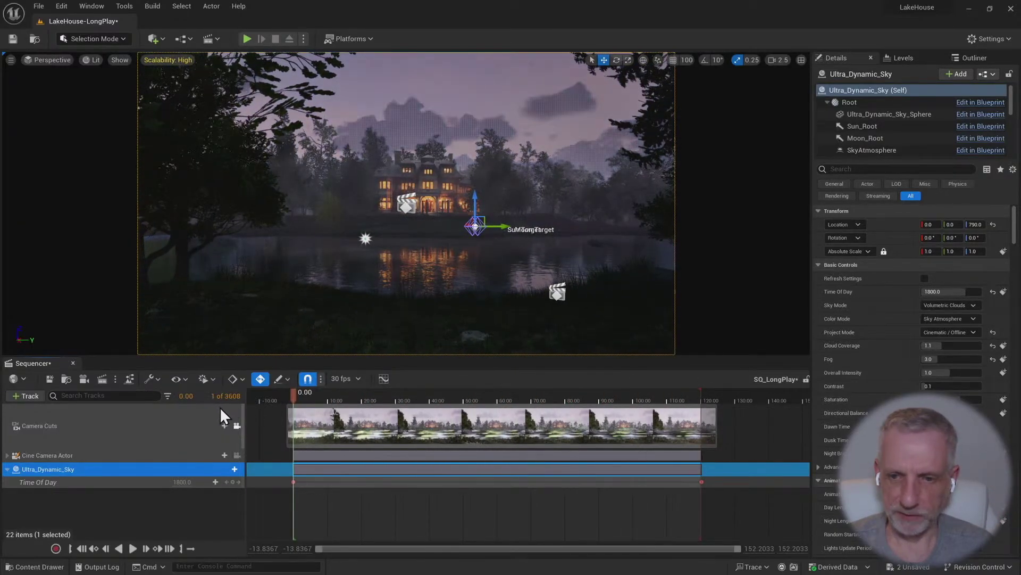
Try a Time Of Day of 1700 at the sequence start and scrub to 76.20 seconds to judge the lighting
{"action": "left_click", "coordinate": [944, 291]}
{"action": "type", "text": "1700"}
{"action": "key", "text": "Return"}
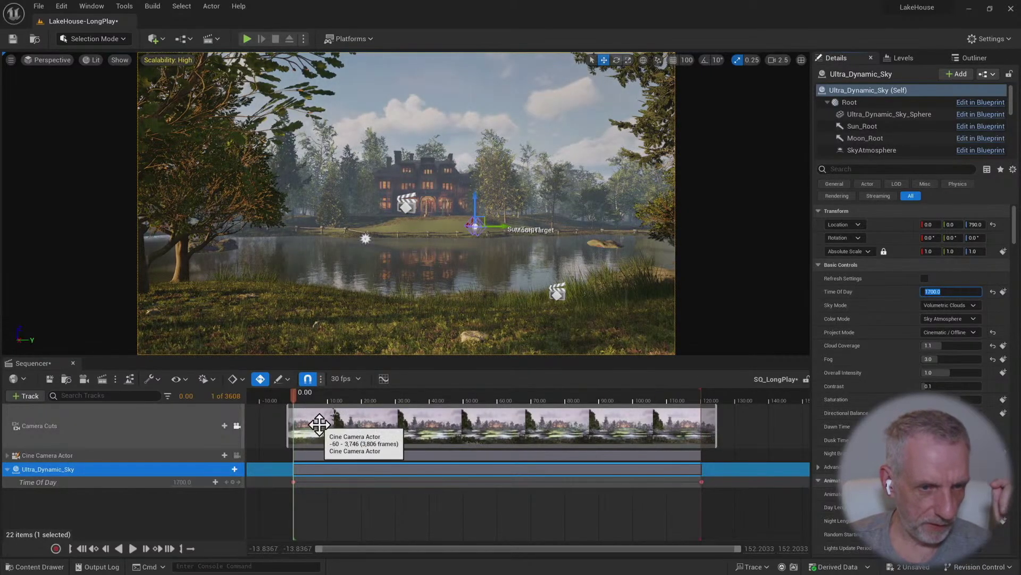
{"action": "left_click_drag", "start_coordinate": [294, 392], "coordinate": [553, 400]}
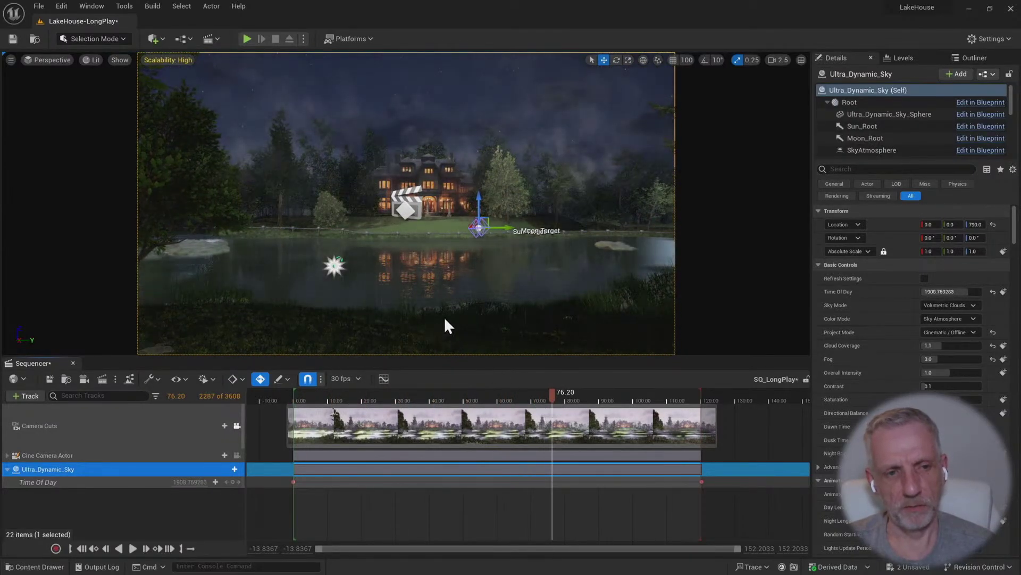
Move the LOD_Test sequence actor sideways along Y, clear of the mansion, and return the playhead to 0
{"action": "left_click", "coordinate": [407, 205]}
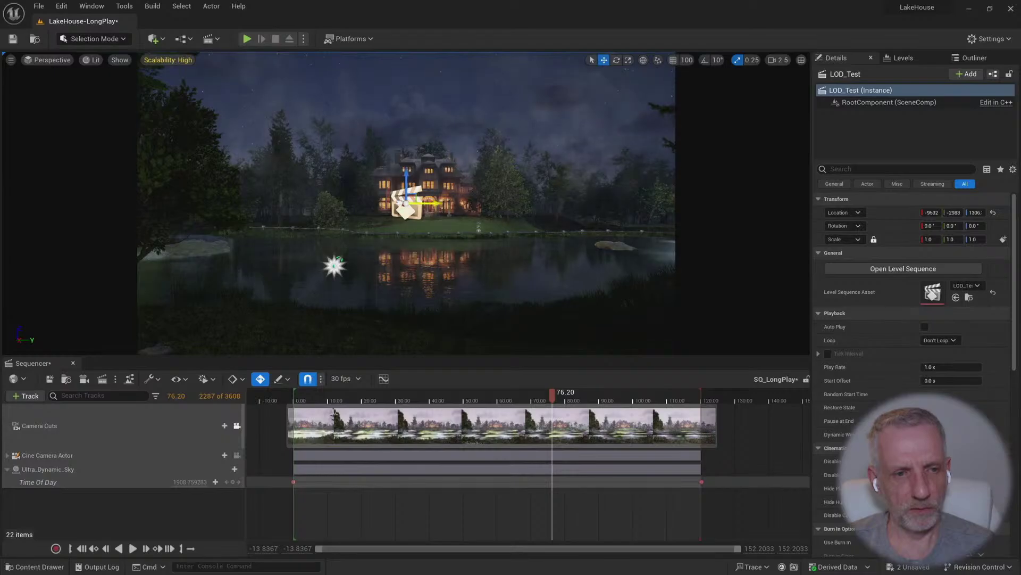
{"action": "left_click_drag", "start_coordinate": [428, 203], "coordinate": [221, 202]}
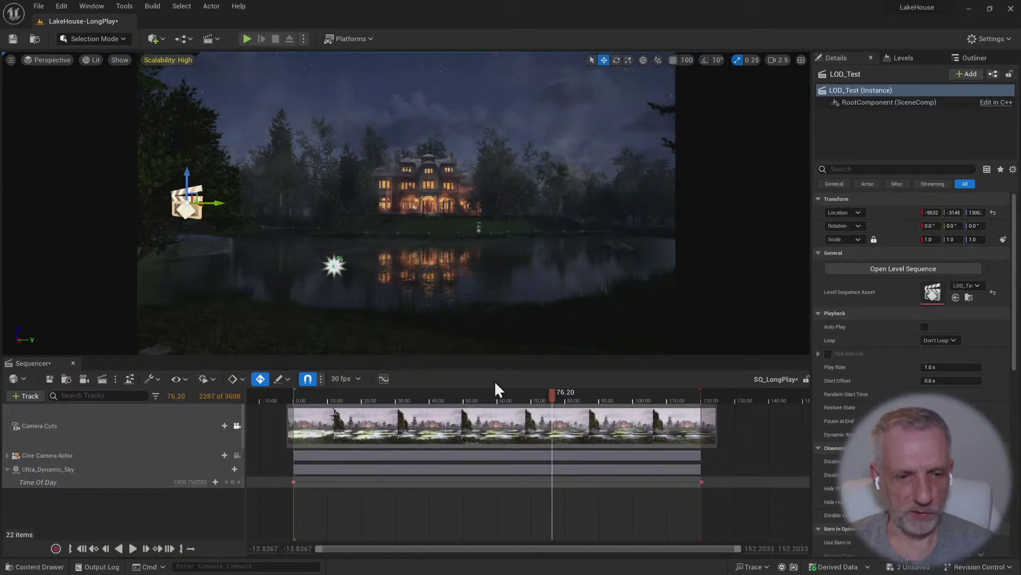
{"action": "left_click_drag", "start_coordinate": [553, 396], "coordinate": [264, 398]}
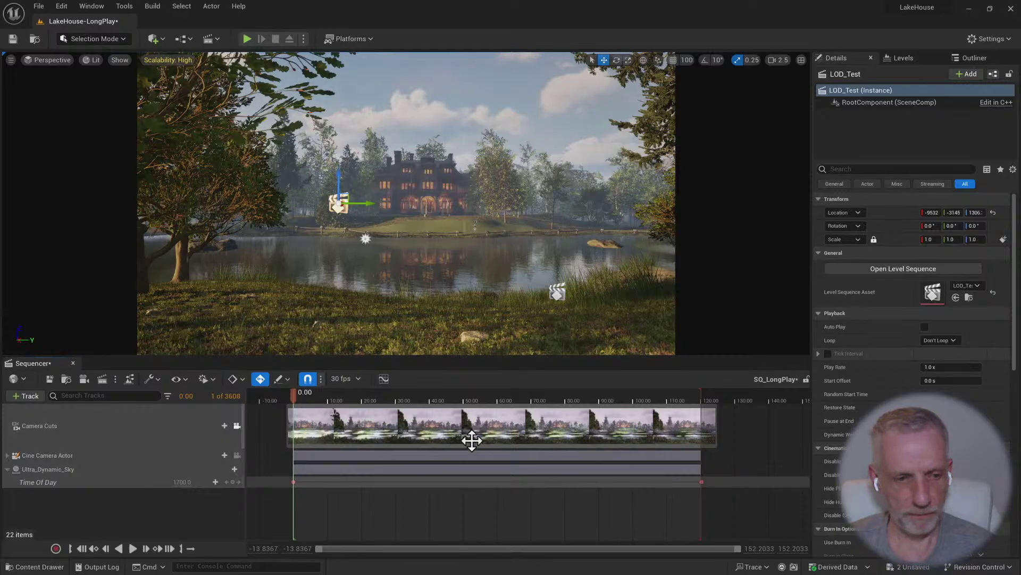
Set the starting Time Of Day keyframe on the Ultra_Dynamic_Sky track to 1800
{"action": "left_click", "coordinate": [138, 467]}
{"action": "left_click", "coordinate": [175, 481]}
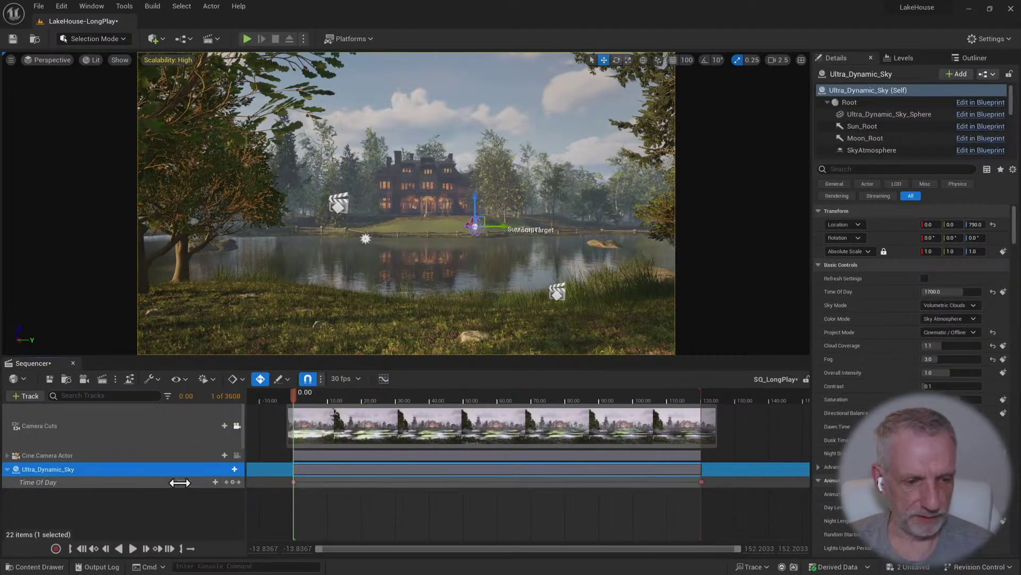
{"action": "type", "text": "1800"}
{"action": "key", "text": "Return"}
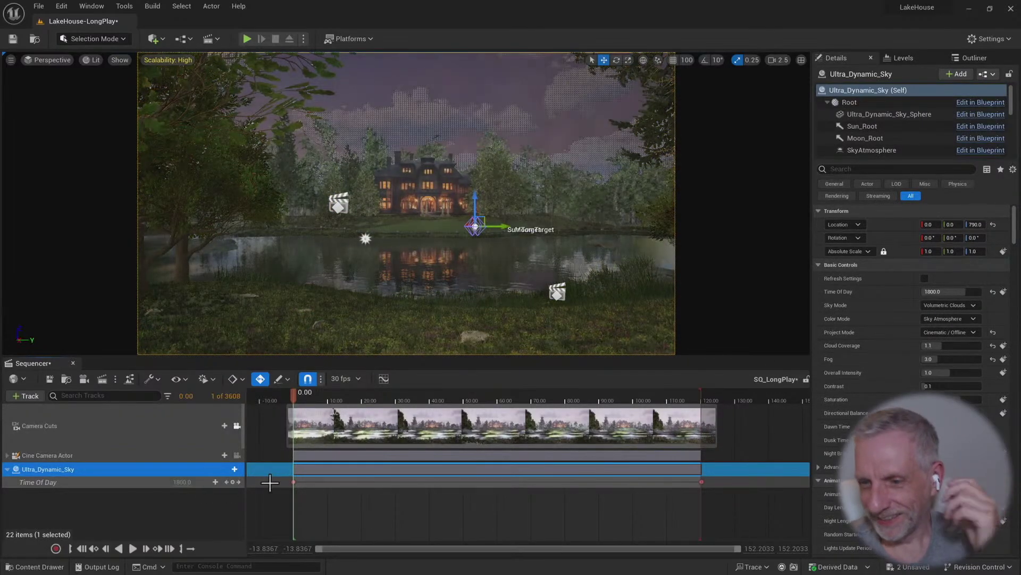
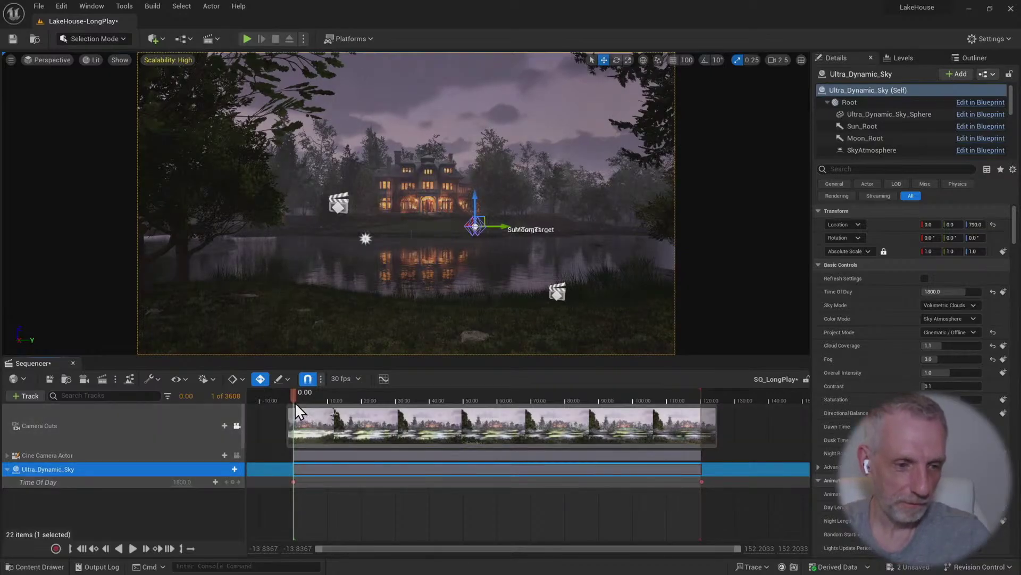
Find the random options of Ultra_Dynamic_Sky and turn off Randomize Cloud Formation On Run
{"action": "left_click_drag", "start_coordinate": [311, 398], "coordinate": [269, 399]}
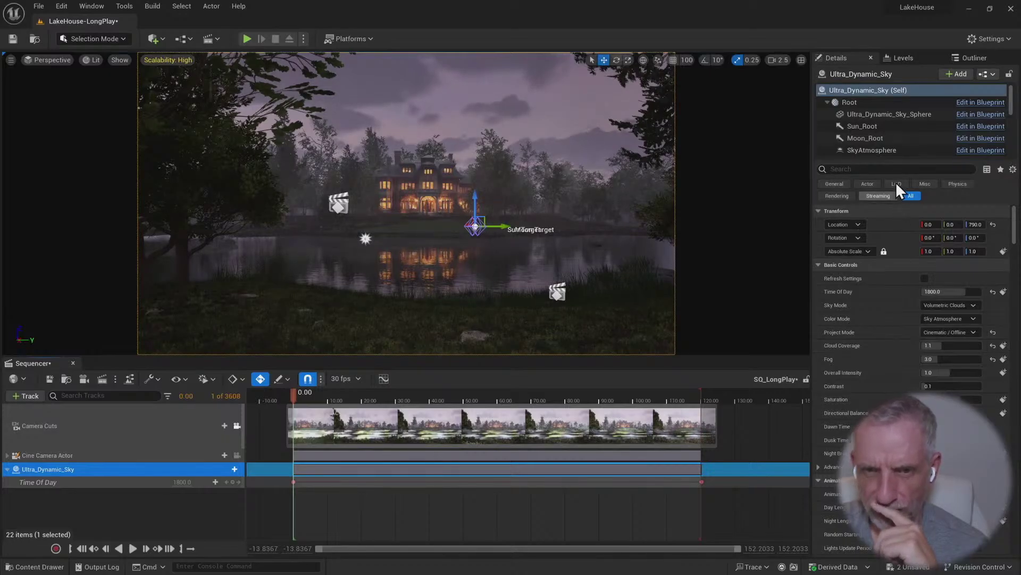
{"action": "left_click", "coordinate": [898, 169]}
{"action": "type", "text": "ran"}
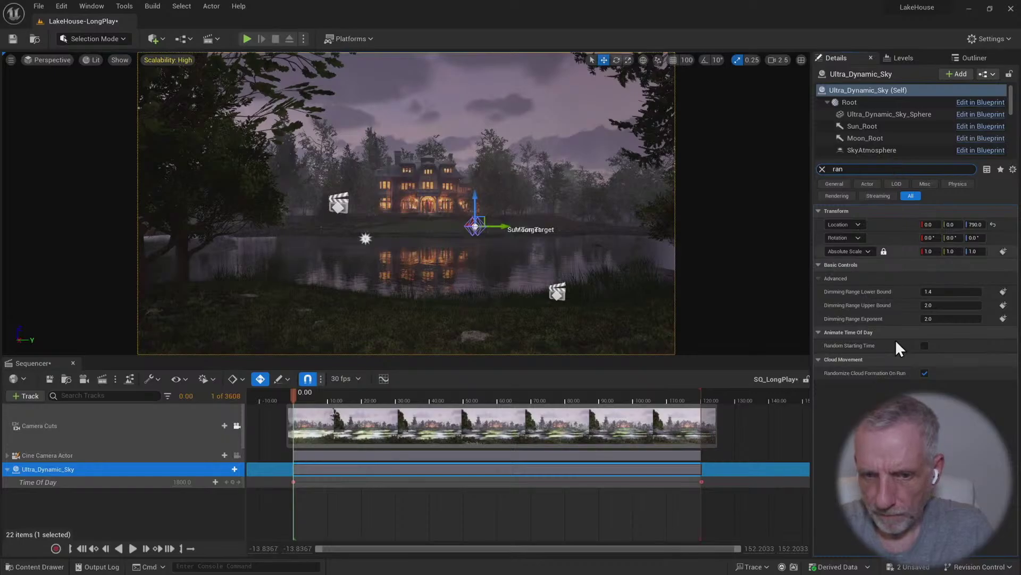
{"action": "left_click", "coordinate": [924, 372]}
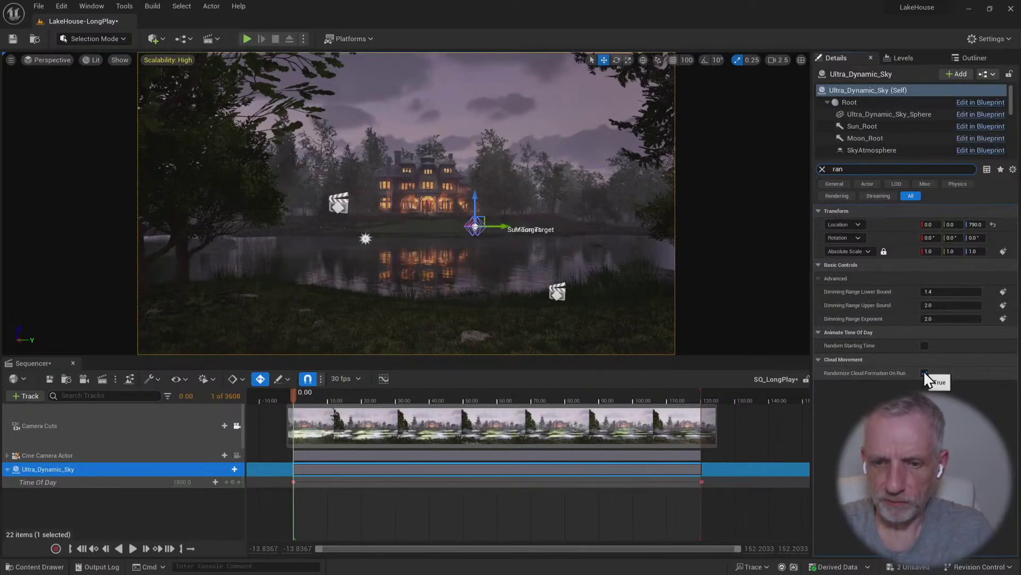
Find the Cloud Phase property of Ultra_Dynamic_Sky and keyframe it at 0.0 at the sequence start
{"action": "left_click", "coordinate": [823, 169]}
{"action": "left_click", "coordinate": [867, 170]}
{"action": "type", "text": "cloud"}
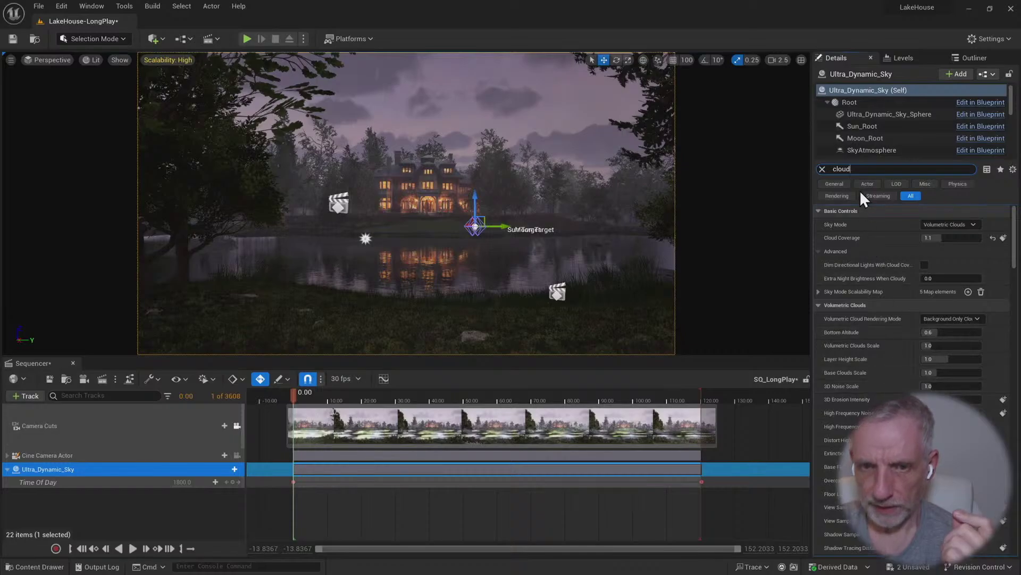
{"action": "left_click", "coordinate": [864, 170]}
{"action": "type", "text": "ph"}
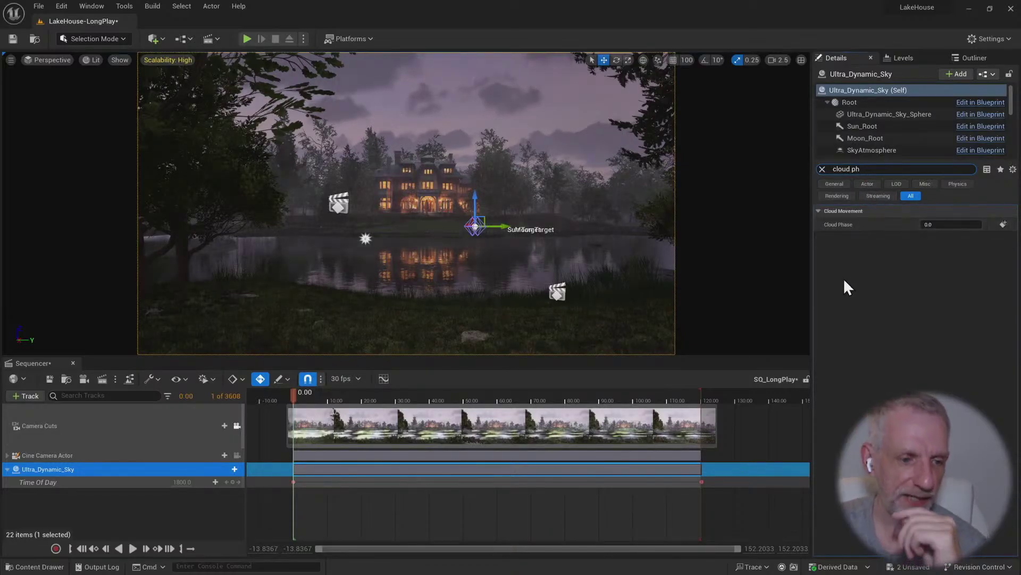
{"action": "left_click", "coordinate": [1003, 224]}
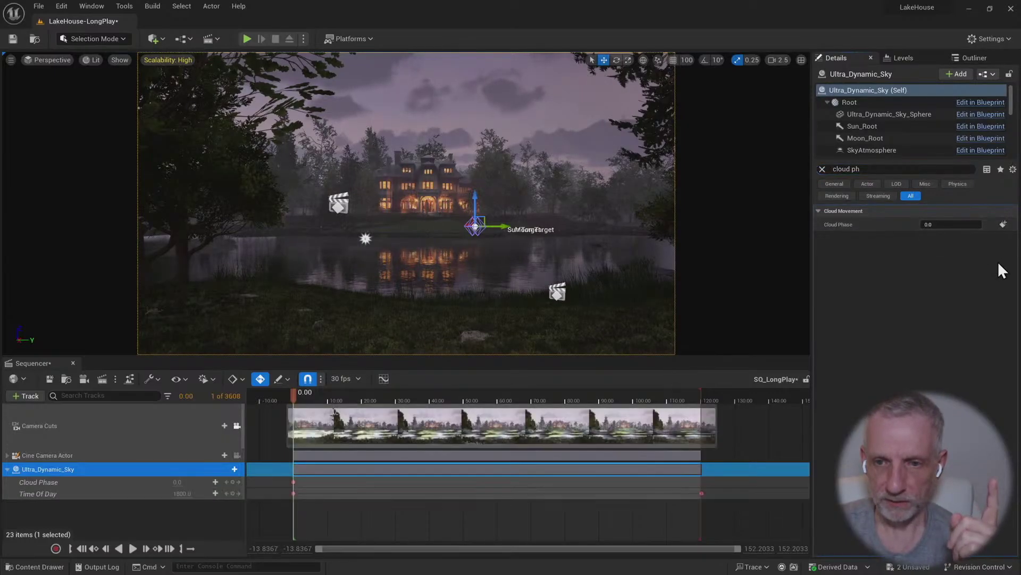
Try a Cloud Phase keyframe of 10 at the sequence end and play from the start to judge the cloud motion
{"action": "left_click_drag", "start_coordinate": [314, 393], "coordinate": [720, 411]}
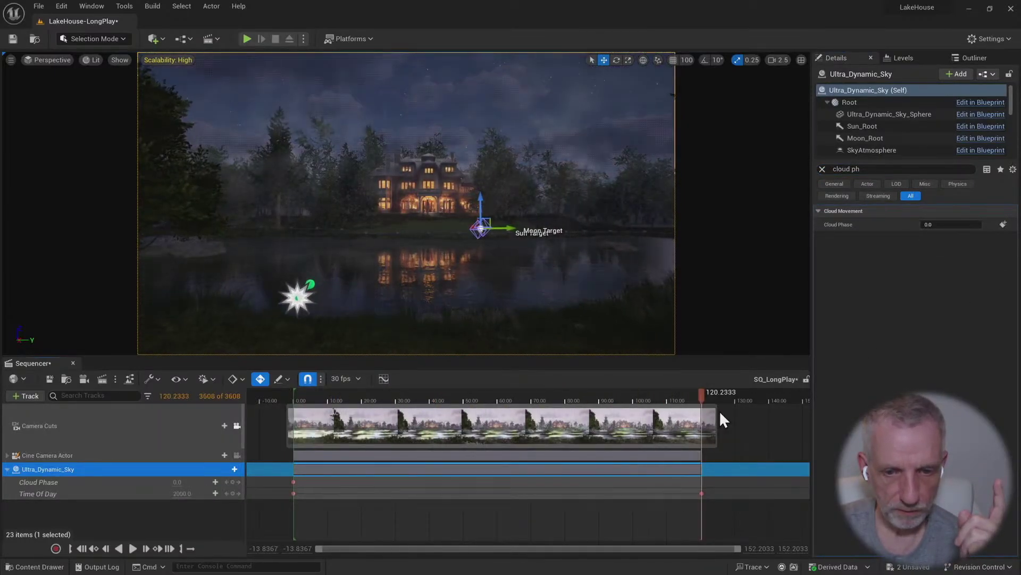
{"action": "left_click", "coordinate": [945, 224]}
{"action": "type", "text": "10"}
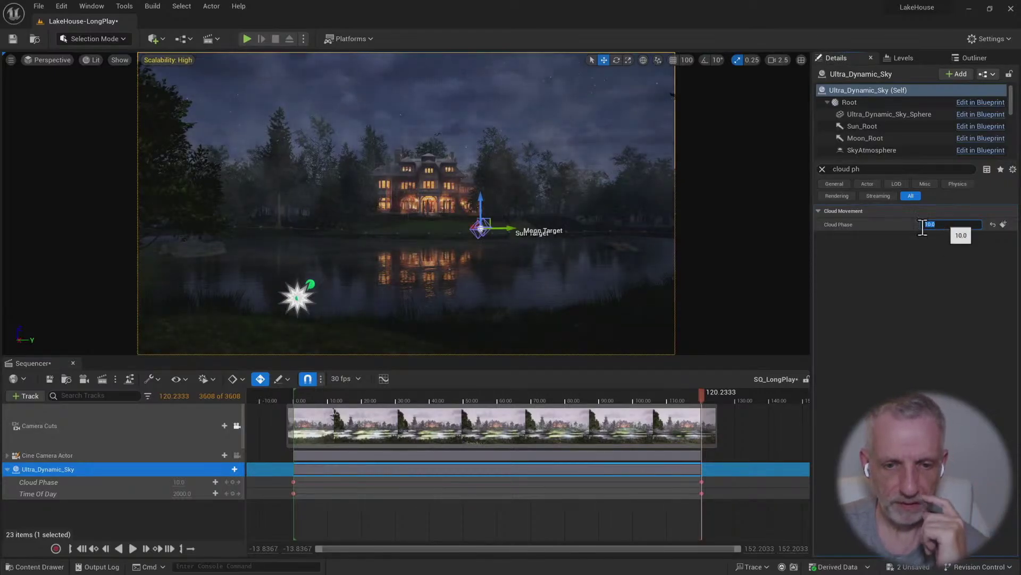
{"action": "left_click_drag", "start_coordinate": [700, 391], "coordinate": [270, 382]}
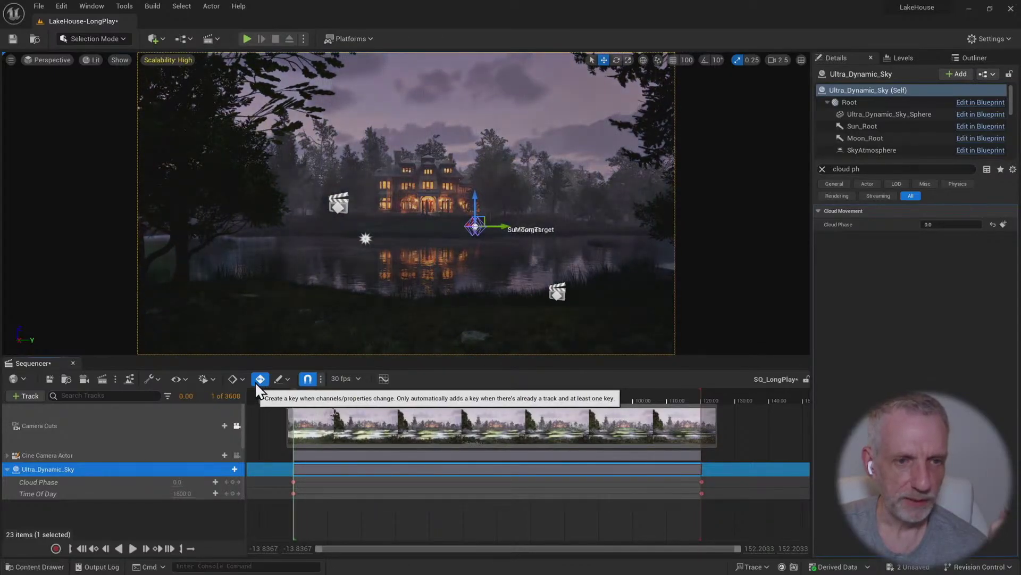
{"action": "key", "text": "space"}
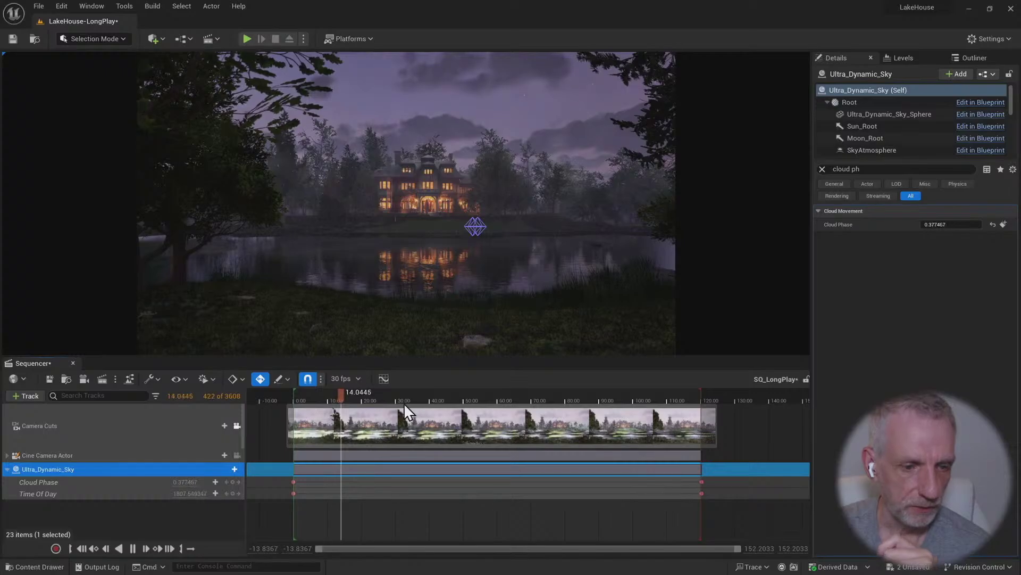
Try a Cloud Phase of 50 at the sequence end and play from the start to compare the cloud speed
{"action": "left_click_drag", "start_coordinate": [358, 396], "coordinate": [702, 410]}
{"action": "left_click", "coordinate": [945, 228]}
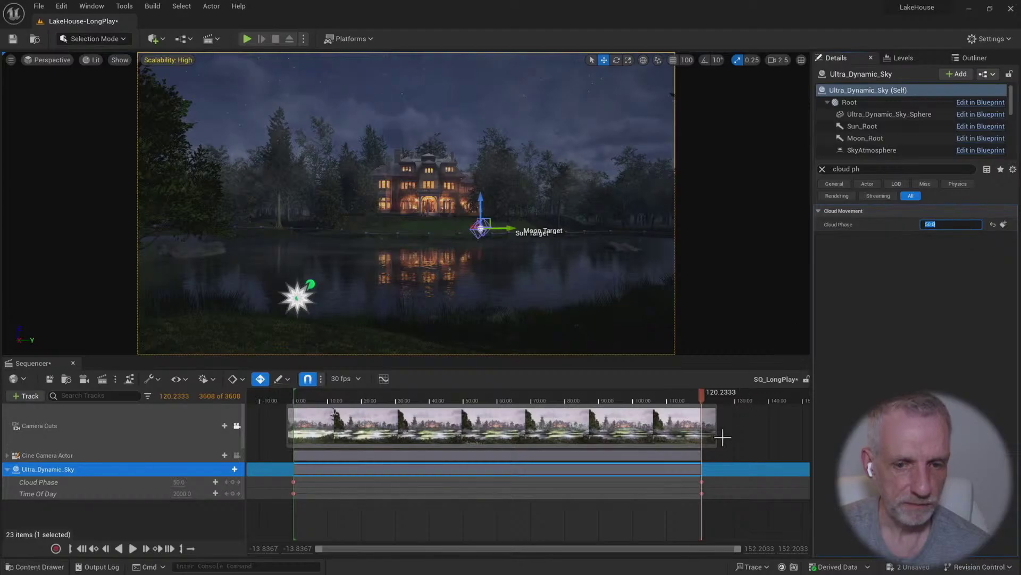
{"action": "left_click_drag", "start_coordinate": [702, 397], "coordinate": [337, 411]}
{"action": "key", "text": "Up"}
{"action": "key", "text": "space"}
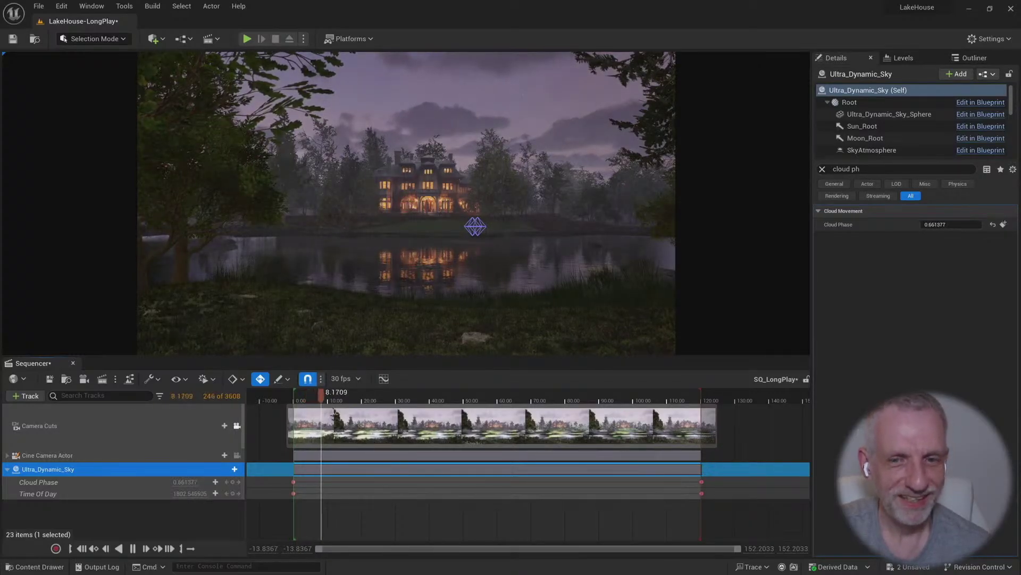
Set the Cloud Phase keyframe at the sequence end to 200 and review playback, finishing with the playhead at 0
{"action": "left_click_drag", "start_coordinate": [337, 400], "coordinate": [739, 401]}
{"action": "left_click", "coordinate": [936, 223]}
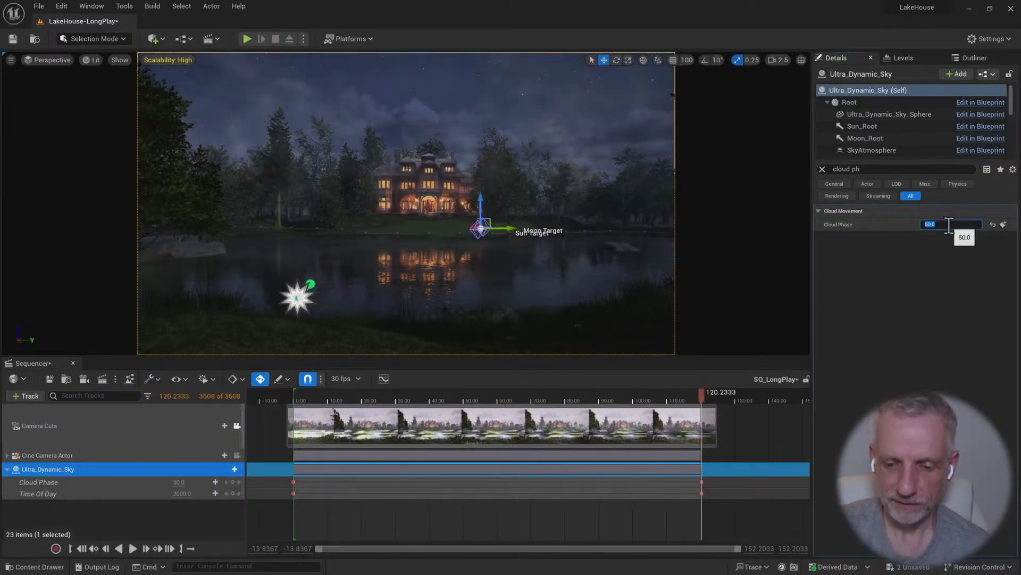
{"action": "type", "text": "200"}
{"action": "key", "text": "Return"}
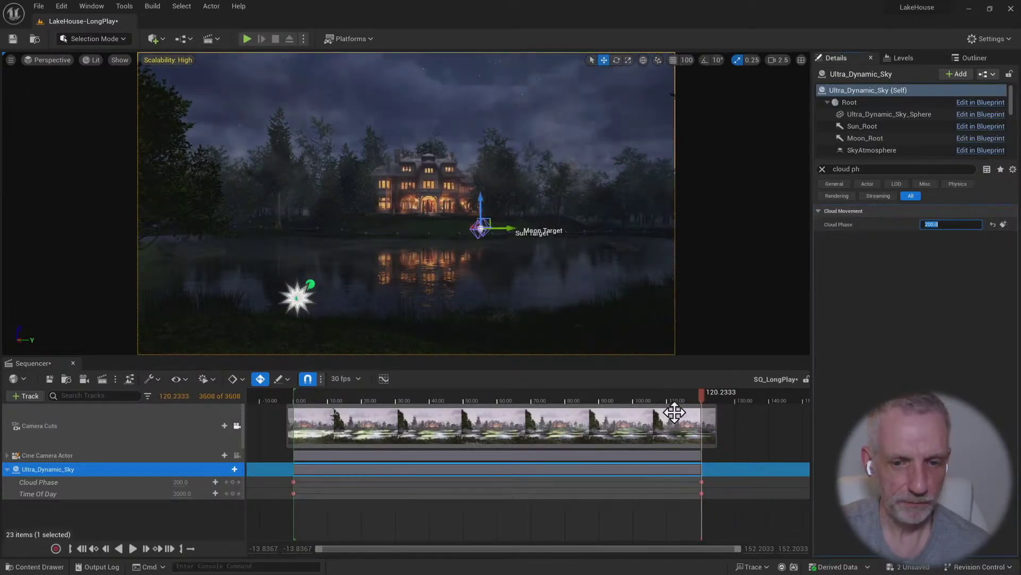
{"action": "left_click_drag", "start_coordinate": [700, 396], "coordinate": [287, 396]}
{"action": "key", "text": "space"}
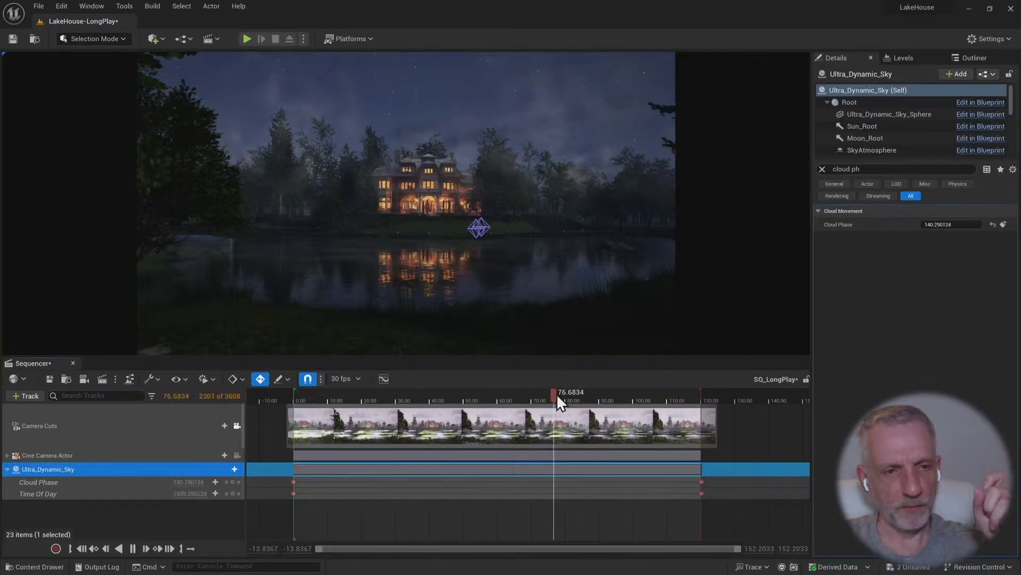
{"action": "left_click_drag", "start_coordinate": [557, 394], "coordinate": [265, 391]}
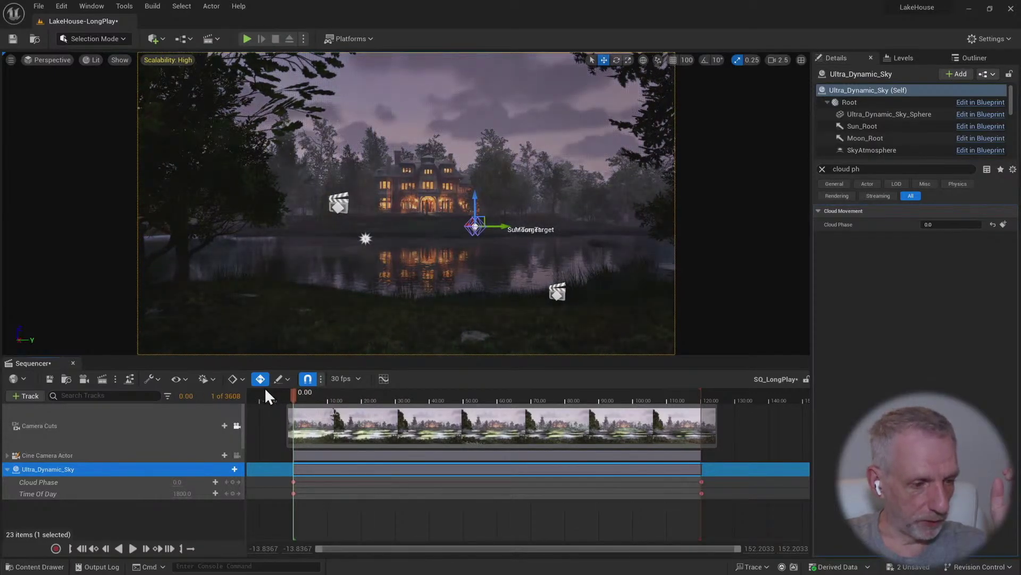
Clear the property search and set the Time Of Day keyframe at the sequence end to 1800
{"action": "left_click_drag", "start_coordinate": [343, 399], "coordinate": [721, 418]}
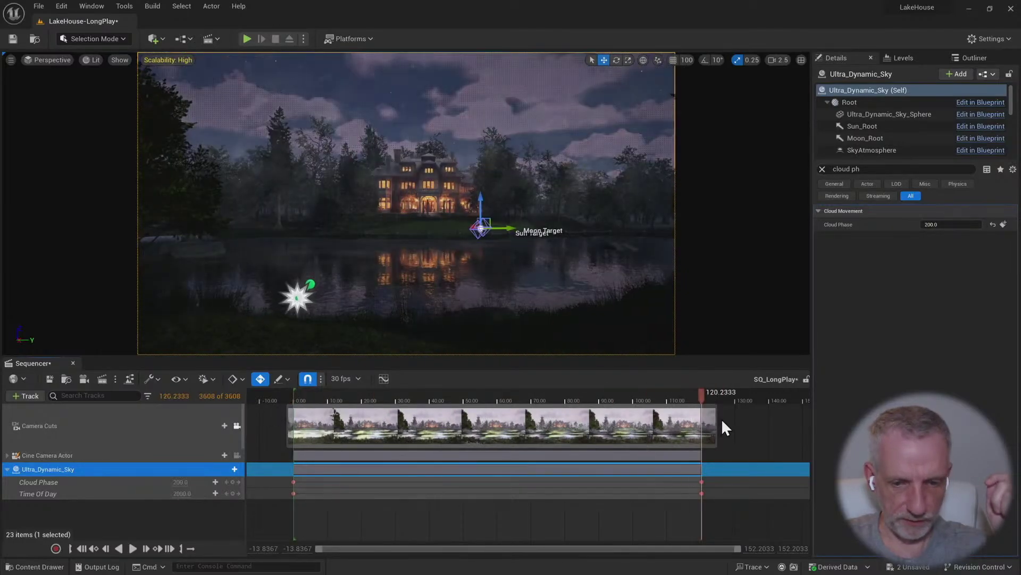
{"action": "left_click", "coordinate": [823, 169]}
{"action": "left_click", "coordinate": [956, 291]}
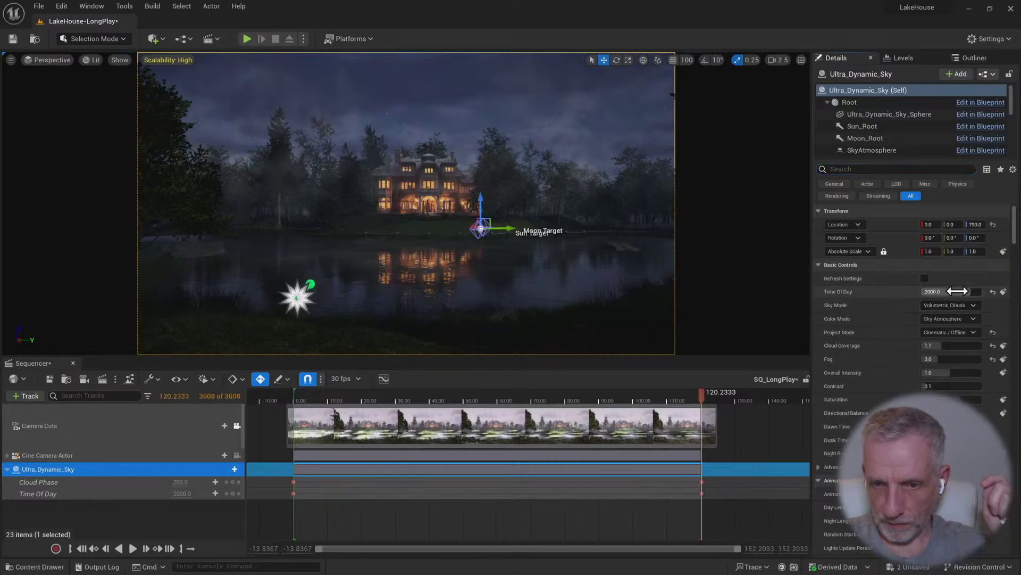
{"action": "type", "text": "1800"}
{"action": "key", "text": "Return"}
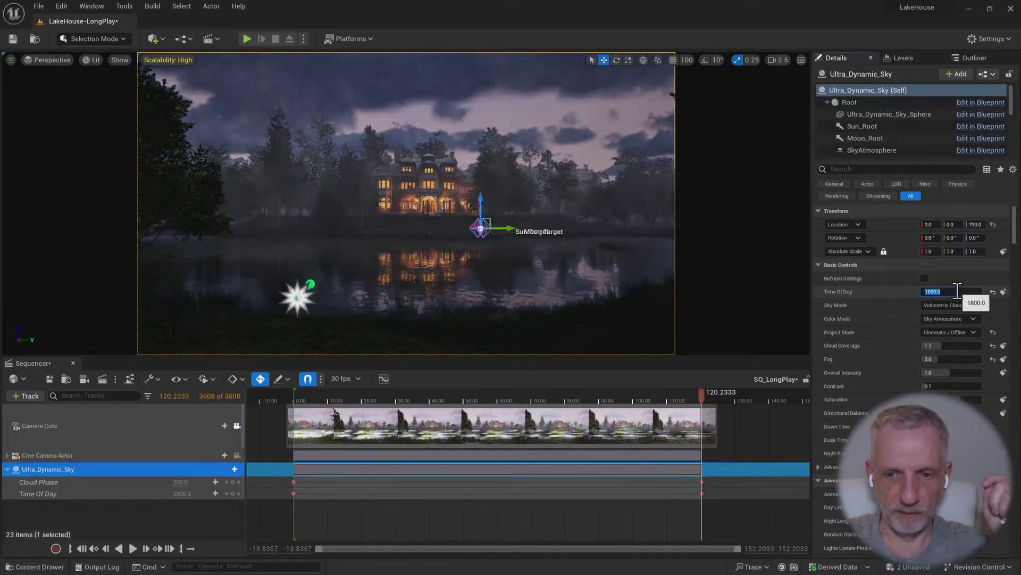
Try a Time Of Day of 1830 at the sequence end and review the transition from the start and around 84.5 seconds
{"action": "type", "text": "18"}
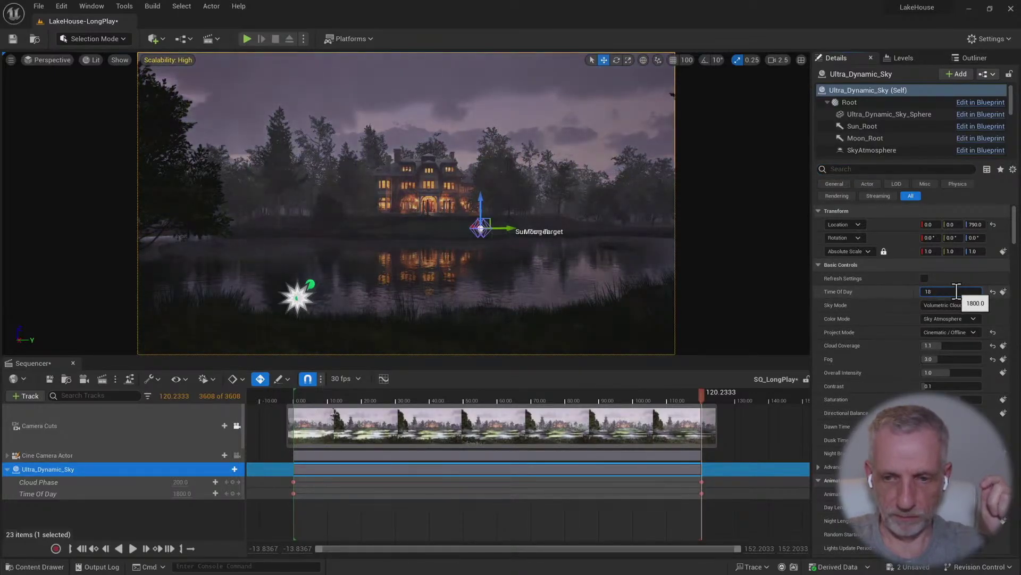
{"action": "type", "text": "30"}
{"action": "key", "text": "Return"}
{"action": "left_click_drag", "start_coordinate": [700, 394], "coordinate": [257, 388]}
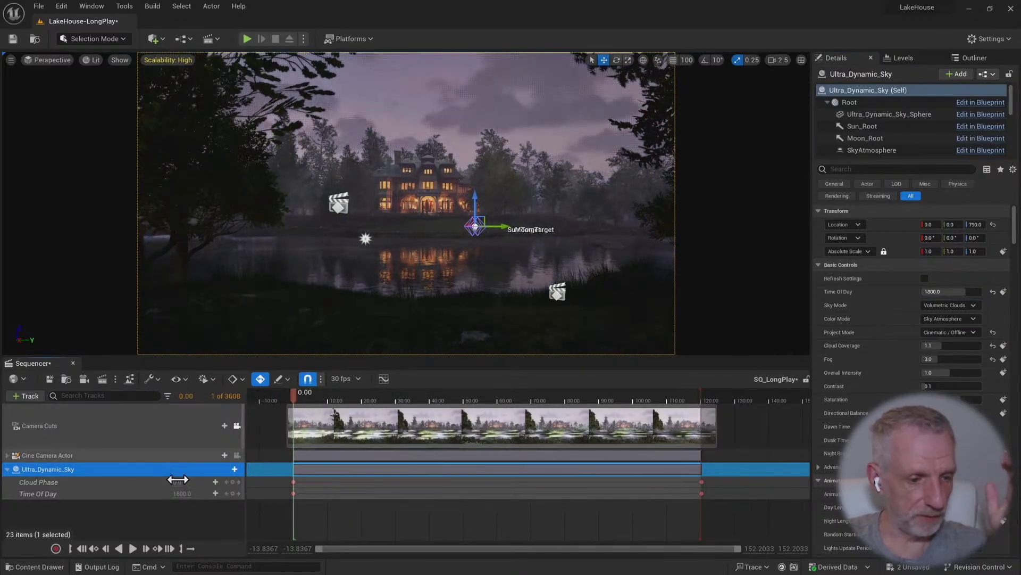
{"action": "left_click", "coordinate": [131, 548]}
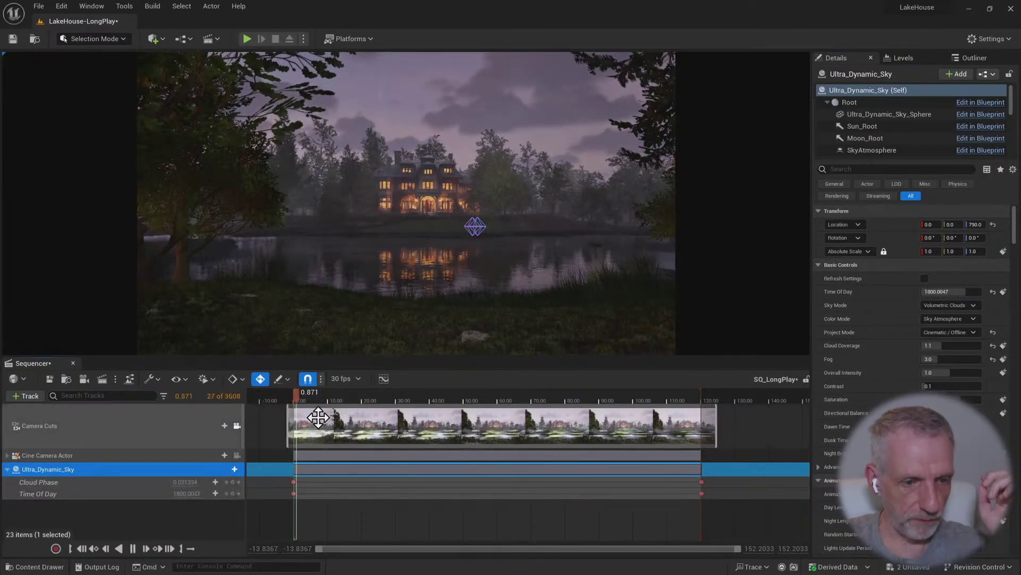
{"action": "left_click_drag", "start_coordinate": [315, 393], "coordinate": [580, 388]}
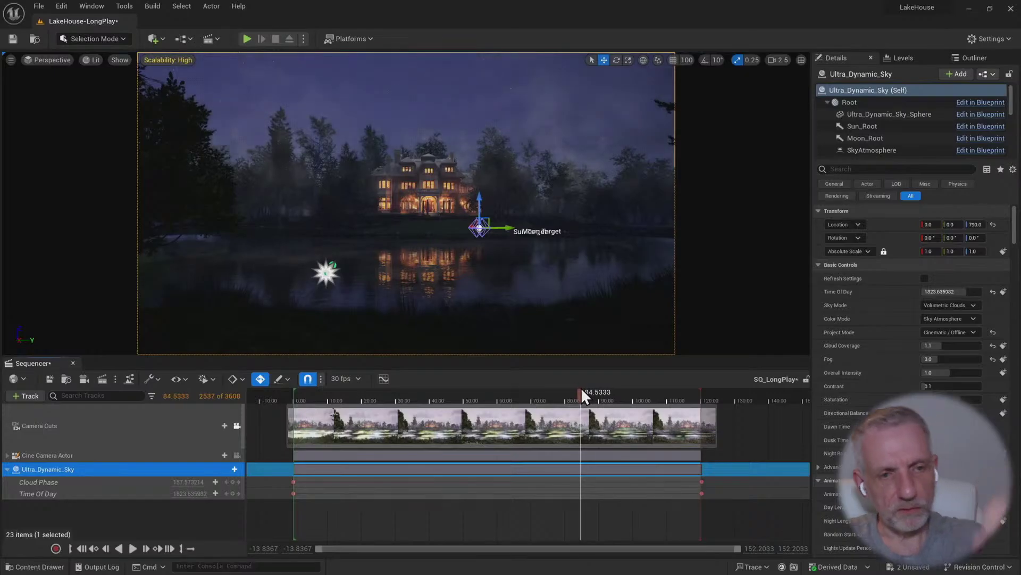
{"action": "key", "text": "space"}
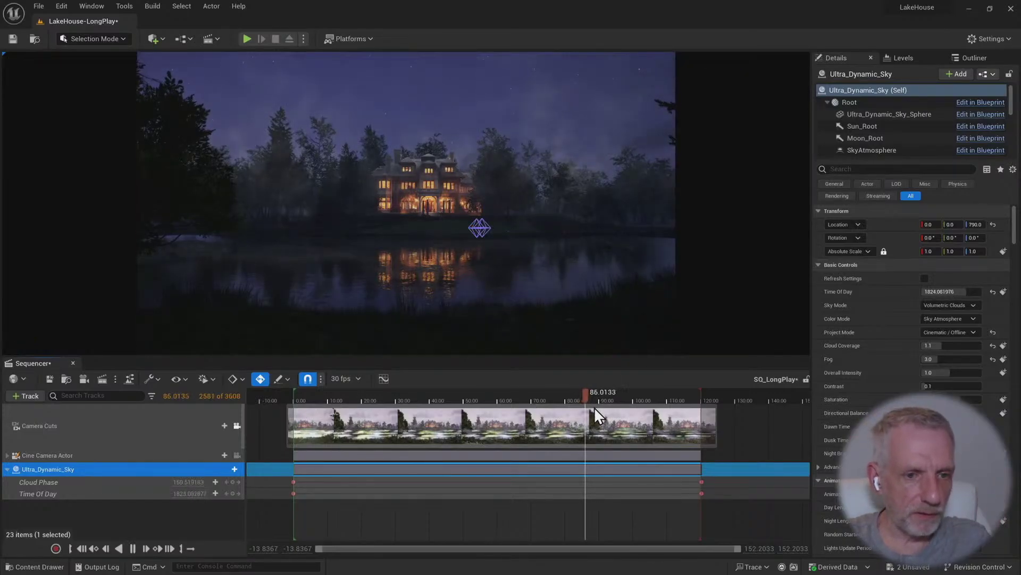
Return the ending Time Of Day keyframe to 1800 and play the sequence through, finishing with the playhead at 0
{"action": "left_click_drag", "start_coordinate": [585, 395], "coordinate": [783, 410]}
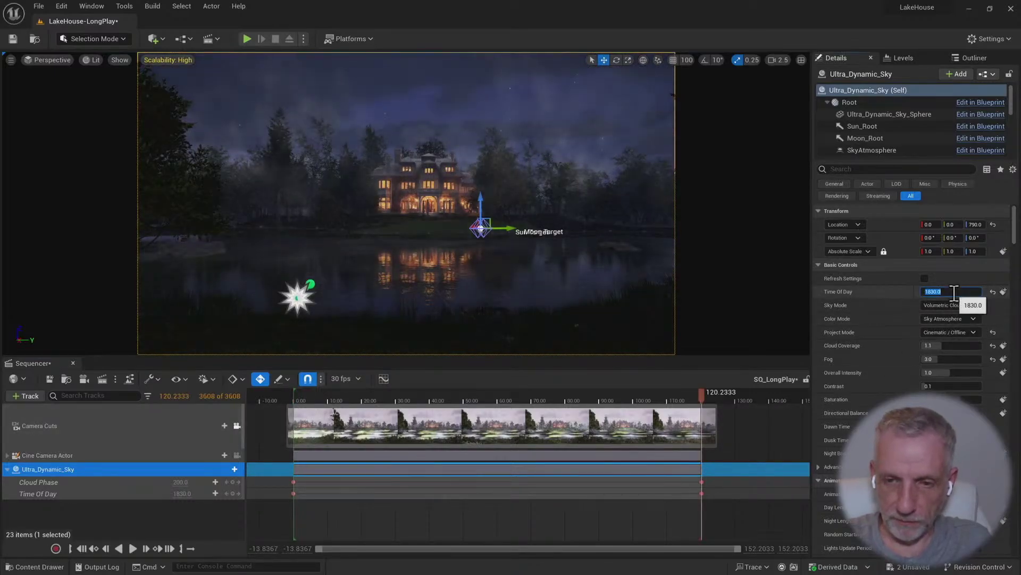
{"action": "key", "text": "Return"}
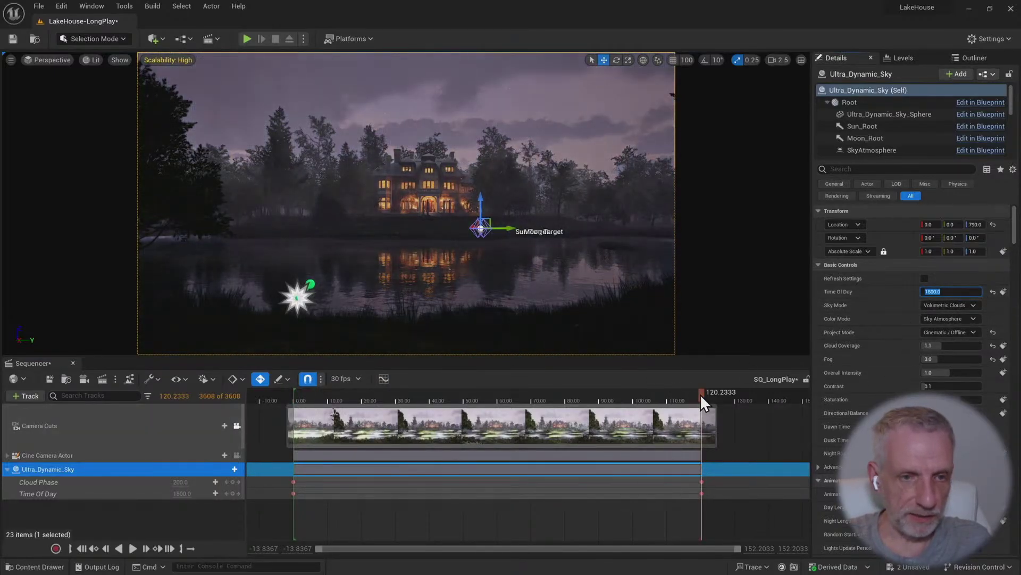
{"action": "left_click_drag", "start_coordinate": [700, 393], "coordinate": [287, 383]}
{"action": "key", "text": "space"}
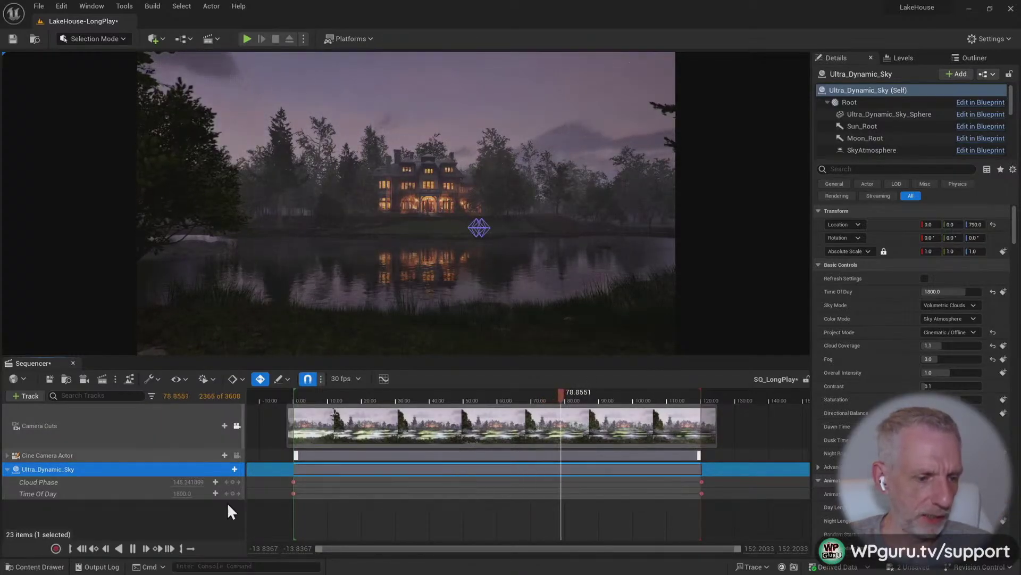
{"action": "left_click", "coordinate": [133, 548]}
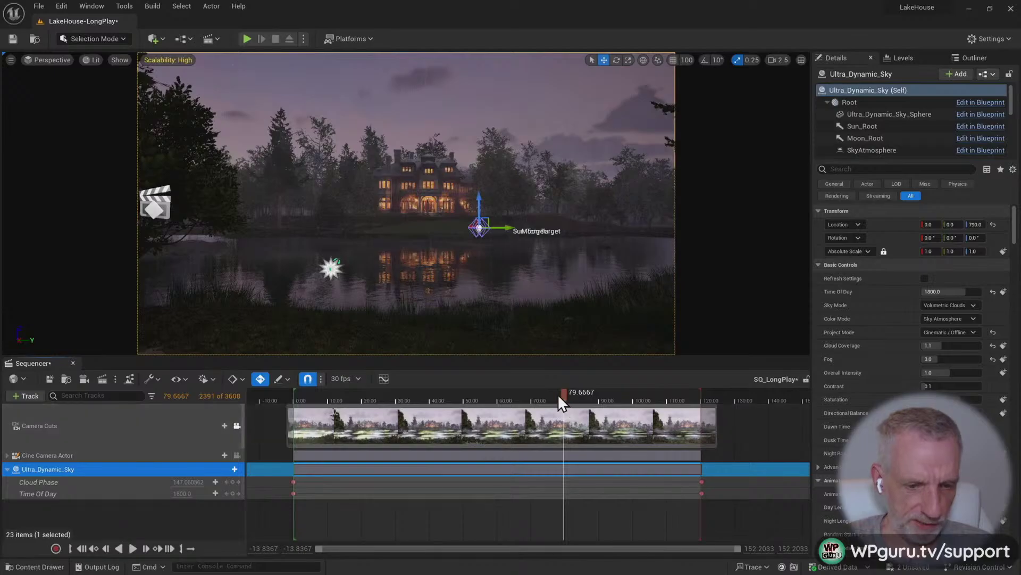
{"action": "left_click_drag", "start_coordinate": [322, 407], "coordinate": [283, 410]}
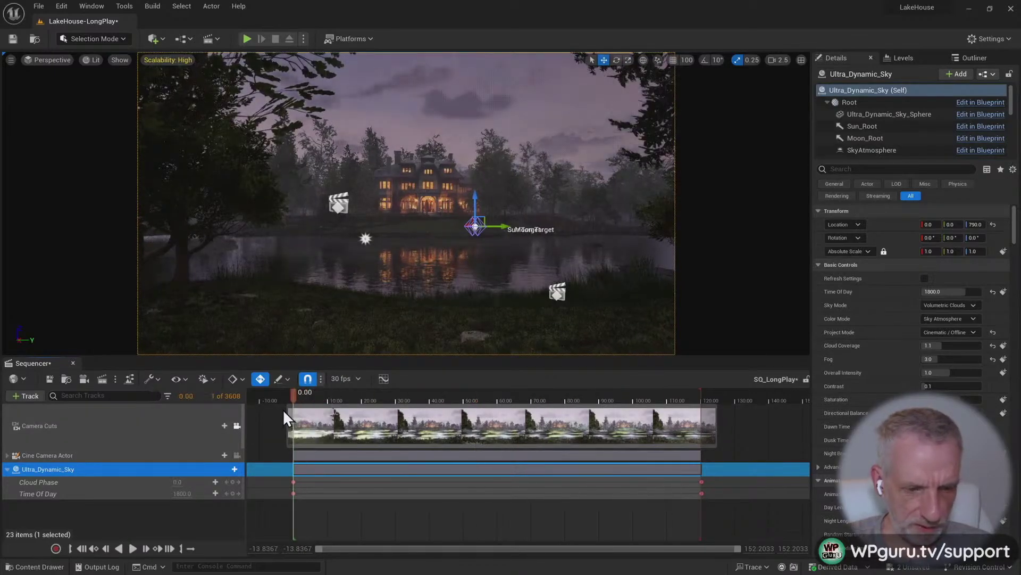
Set the interpolation of all Cloud Phase and Time Of Day keyframes to Linear
{"action": "left_click_drag", "start_coordinate": [721, 503], "coordinate": [363, 492]}
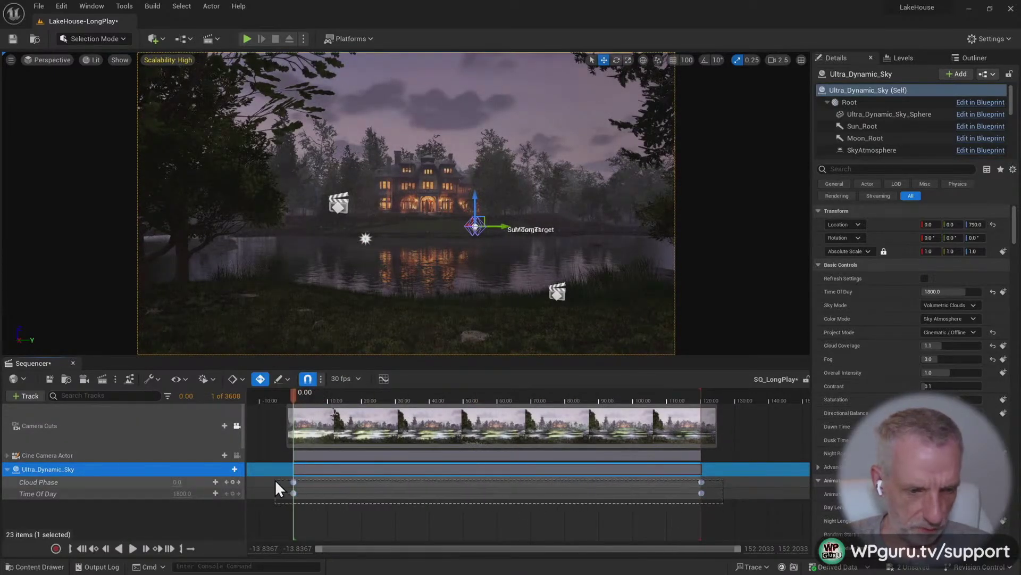
{"action": "left_click_drag", "start_coordinate": [278, 488], "coordinate": [290, 483]}
{"action": "right_click", "coordinate": [294, 493]}
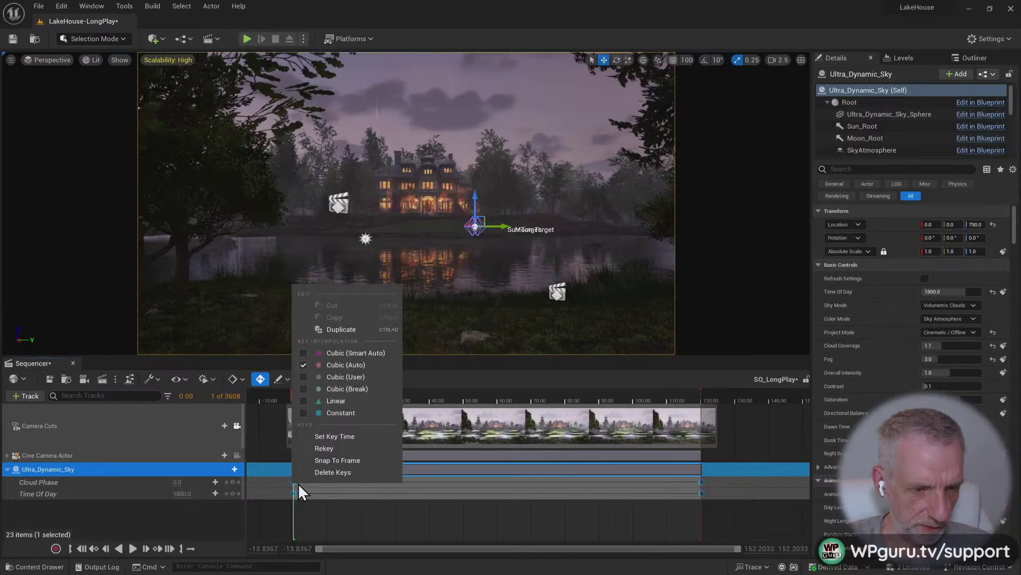
{"action": "left_click", "coordinate": [362, 401]}
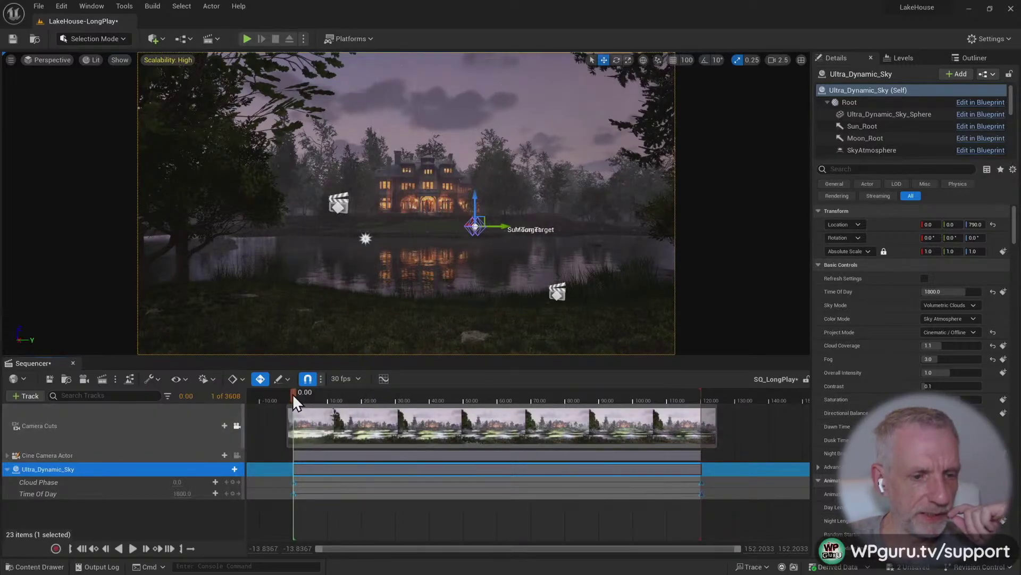
Play the start of the sequence, find Cloud Phase by searching for "pha", and set its keyframe at time 0 to 100
{"action": "left_click", "coordinate": [131, 547]}
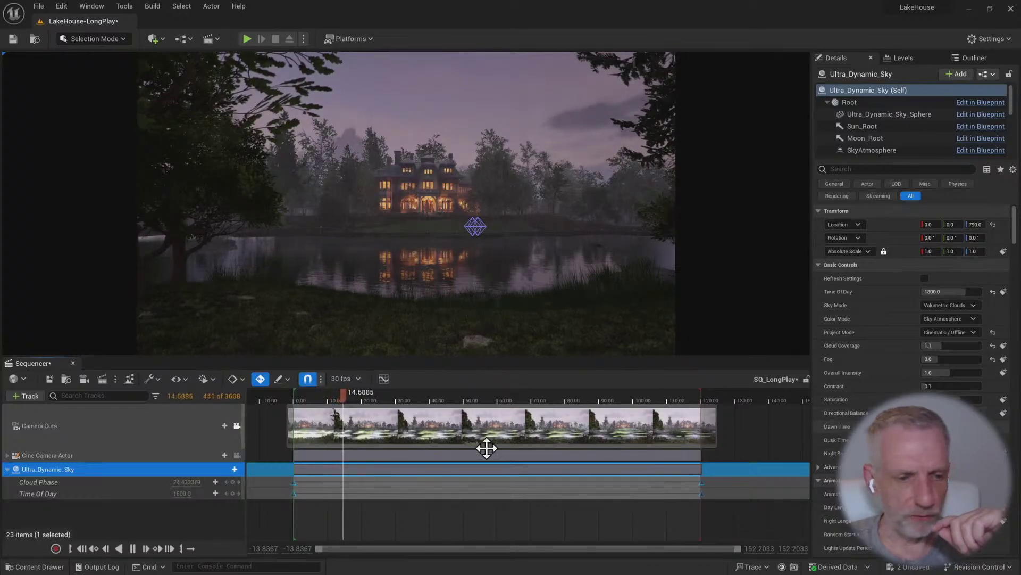
{"action": "left_click", "coordinate": [896, 169]}
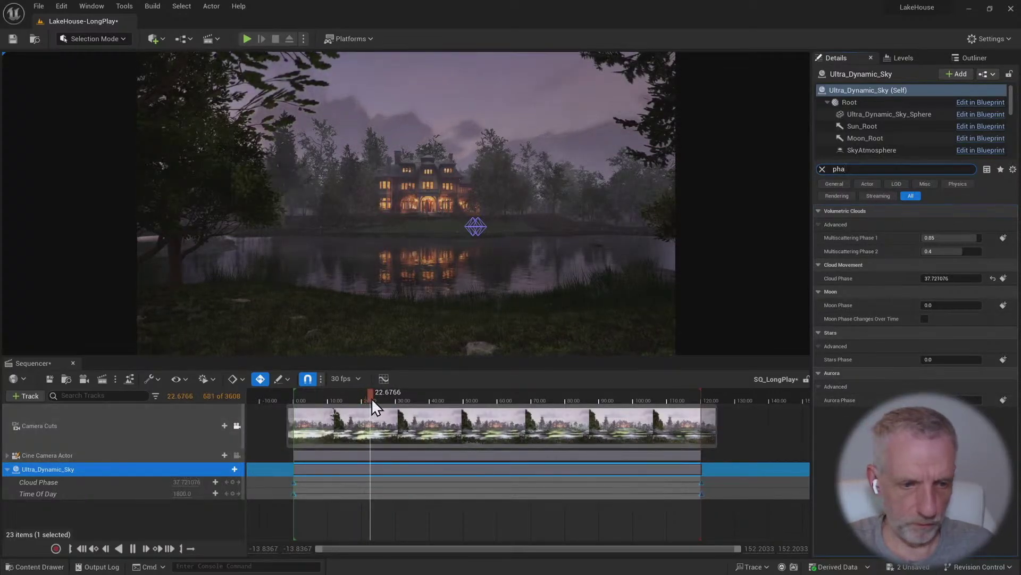
{"action": "left_click_drag", "start_coordinate": [371, 398], "coordinate": [269, 396]}
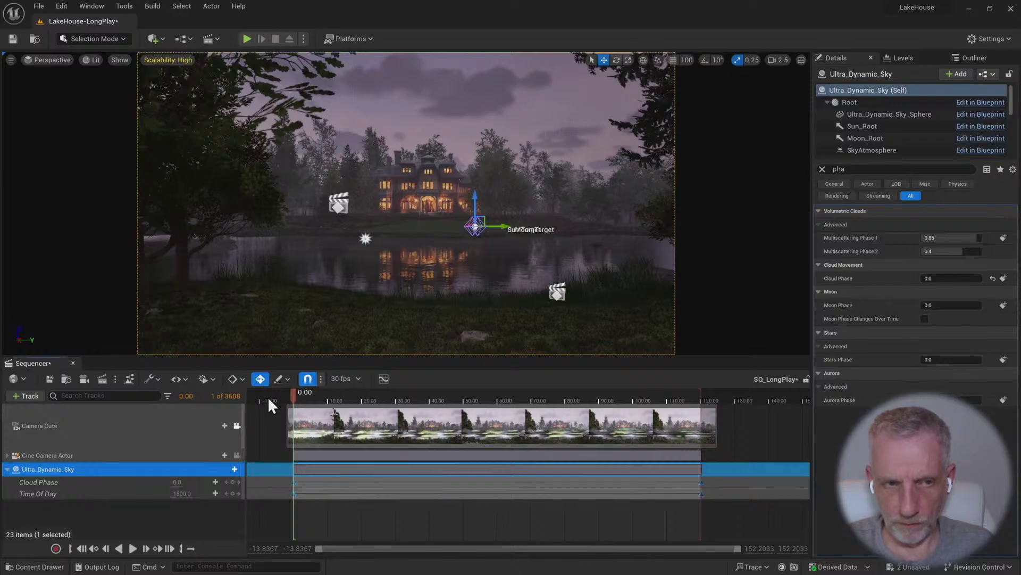
{"action": "left_click", "coordinate": [943, 278]}
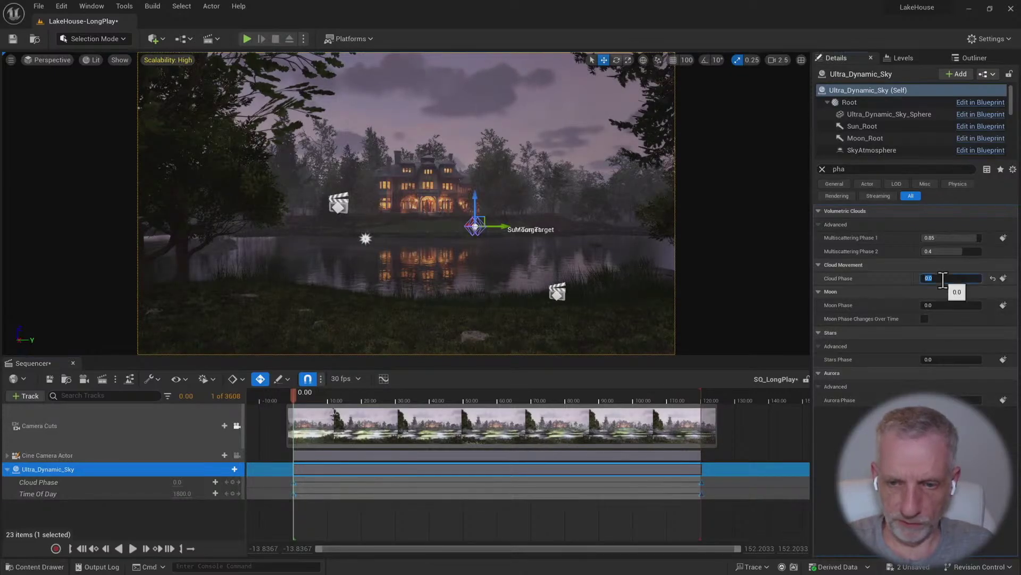
{"action": "left_click_drag", "start_coordinate": [659, 393], "coordinate": [280, 397]}
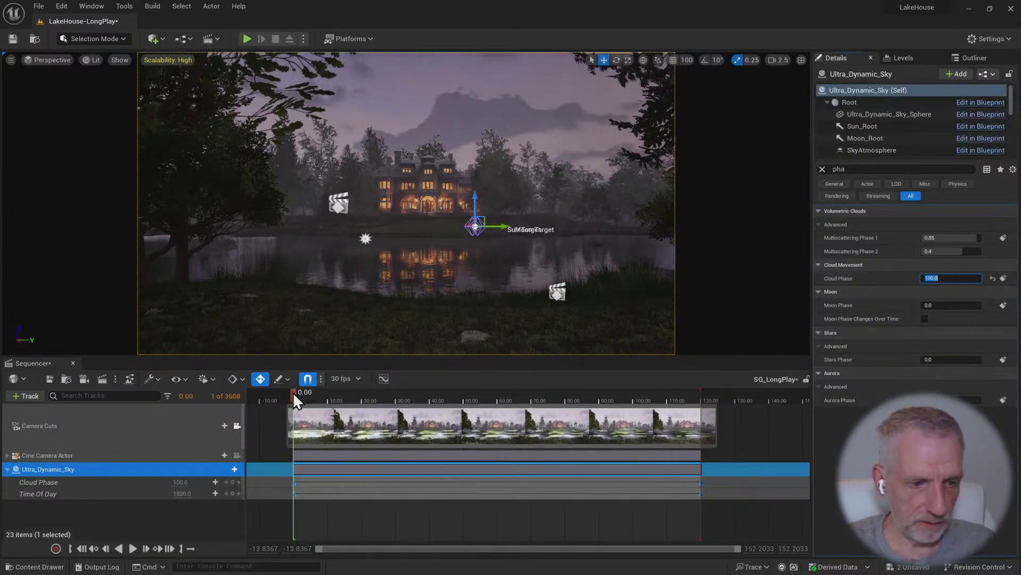
Play the sequence from the start to review the slower cloud movement, finishing with the playhead back at 0
{"action": "mouse_move", "coordinate": [292, 393]}
{"action": "left_mouse_down"}
{"action": "mouse_move", "coordinate": [696, 413]}
{"action": "mouse_move", "coordinate": [371, 418]}
{"action": "mouse_move", "coordinate": [295, 407]}
{"action": "left_mouse_up"}
{"action": "key", "text": "space"}
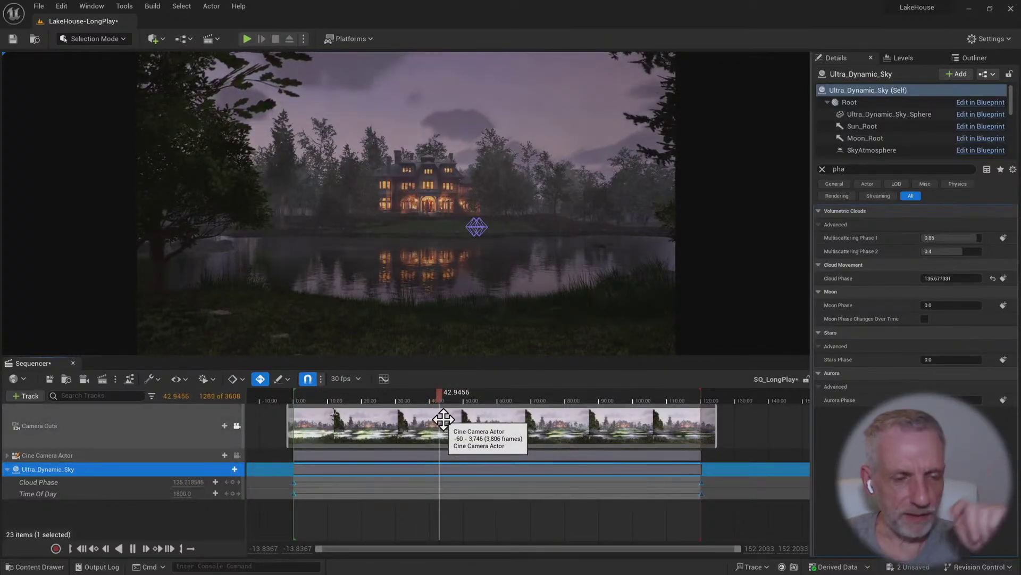
{"action": "left_click", "coordinate": [447, 396]}
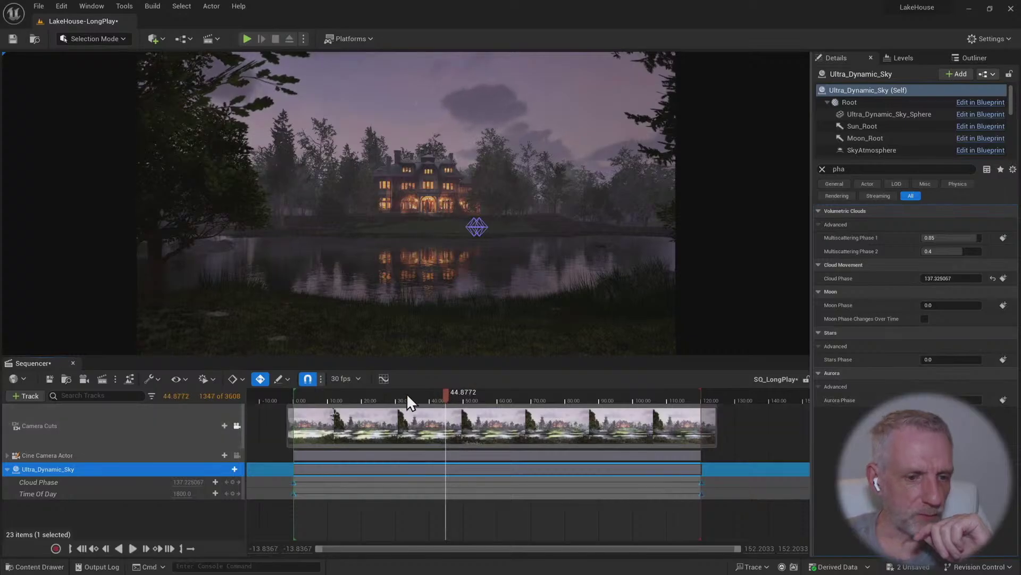
{"action": "left_click", "coordinate": [301, 397]}
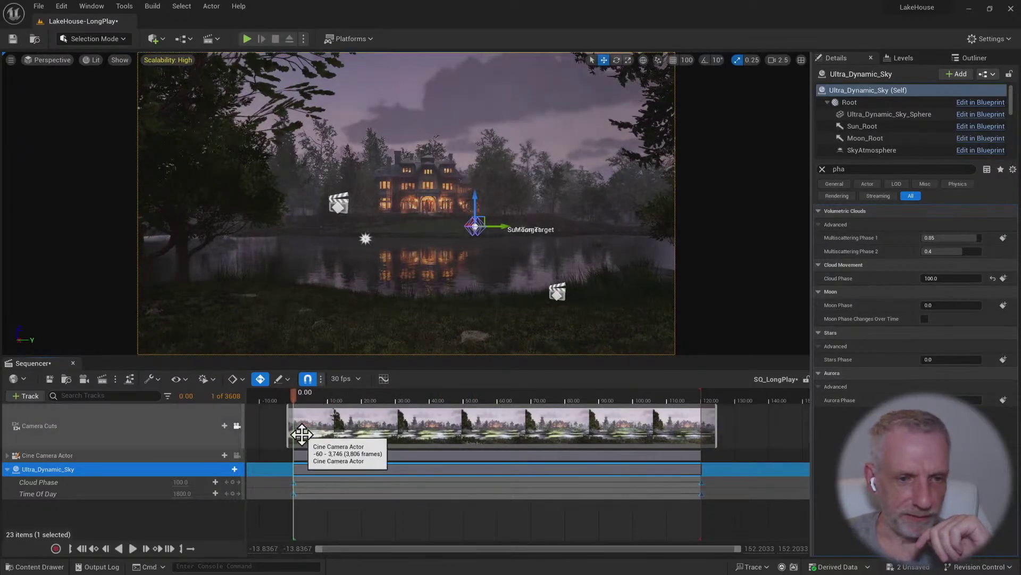
Clear the property search, leave the camera view and examine the sky and the sun and moon targets around the lake
{"action": "left_click", "coordinate": [822, 169]}
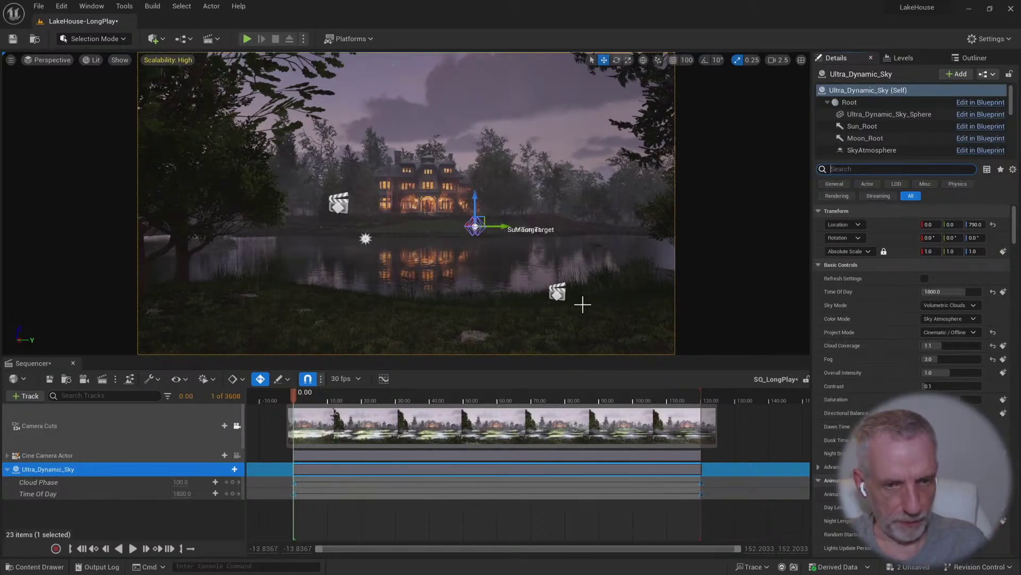
{"action": "type", "text": "C"}
{"action": "key", "text": "shift+c"}
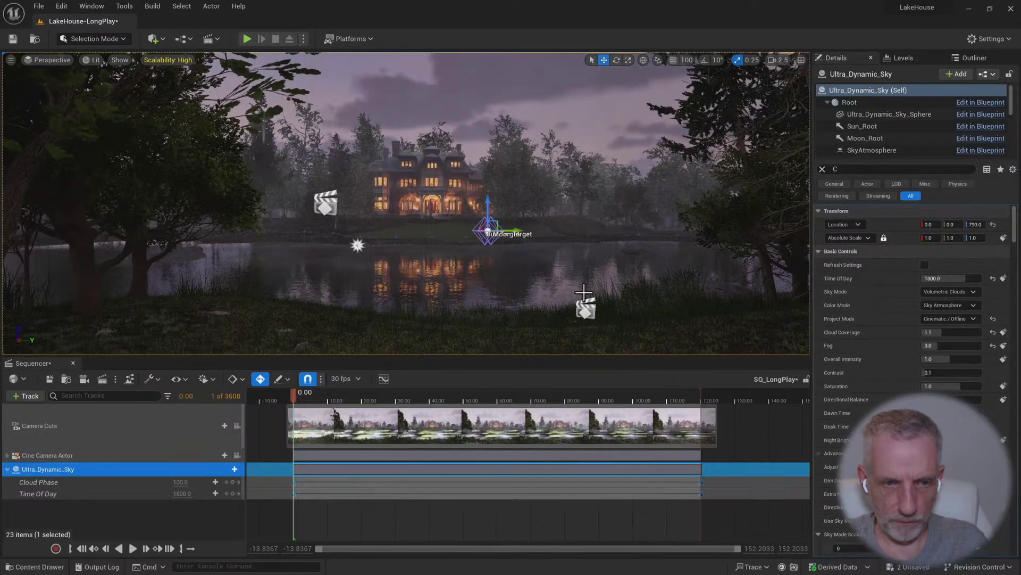
{"action": "left_click", "coordinate": [822, 169]}
{"action": "right_click_drag", "start_coordinate": [404, 213], "coordinate": [412, 191]}
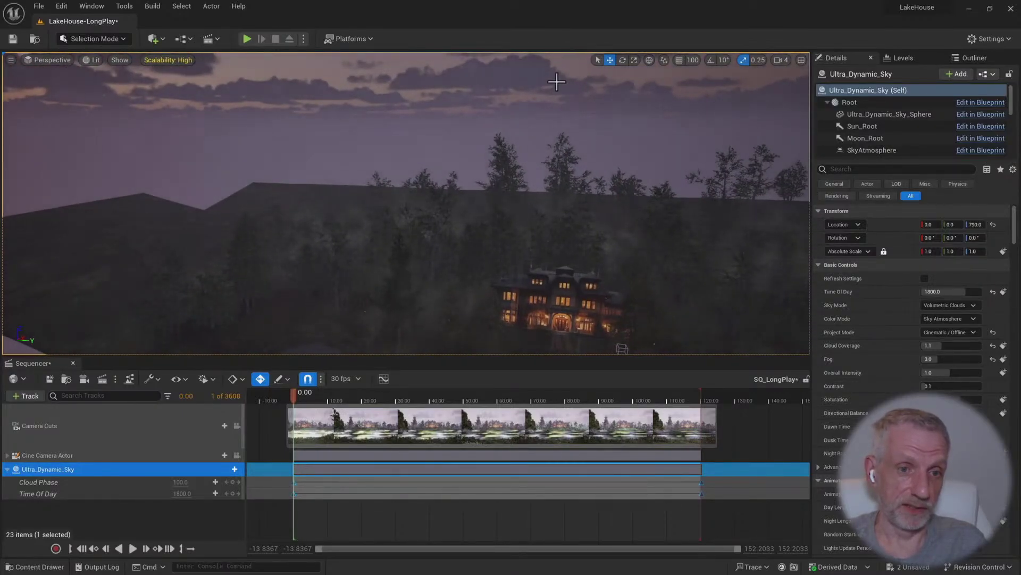
{"action": "right_click_drag", "start_coordinate": [579, 177], "coordinate": [578, 152]}
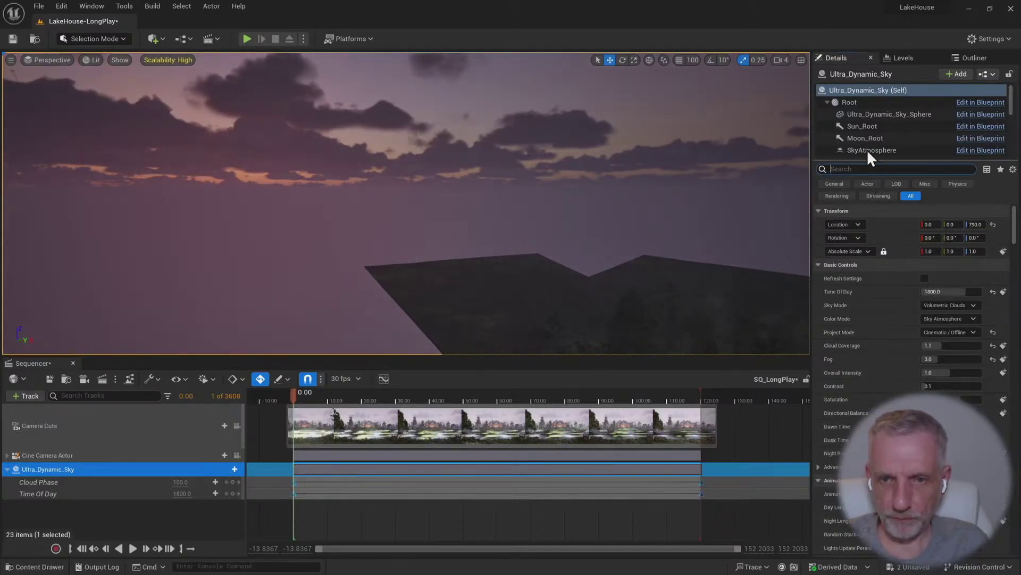
{"action": "right_click_drag", "start_coordinate": [585, 186], "coordinate": [596, 267]}
{"action": "scroll", "coordinate": [578, 267], "scroll_direction": "down", "scroll_amount": 3}
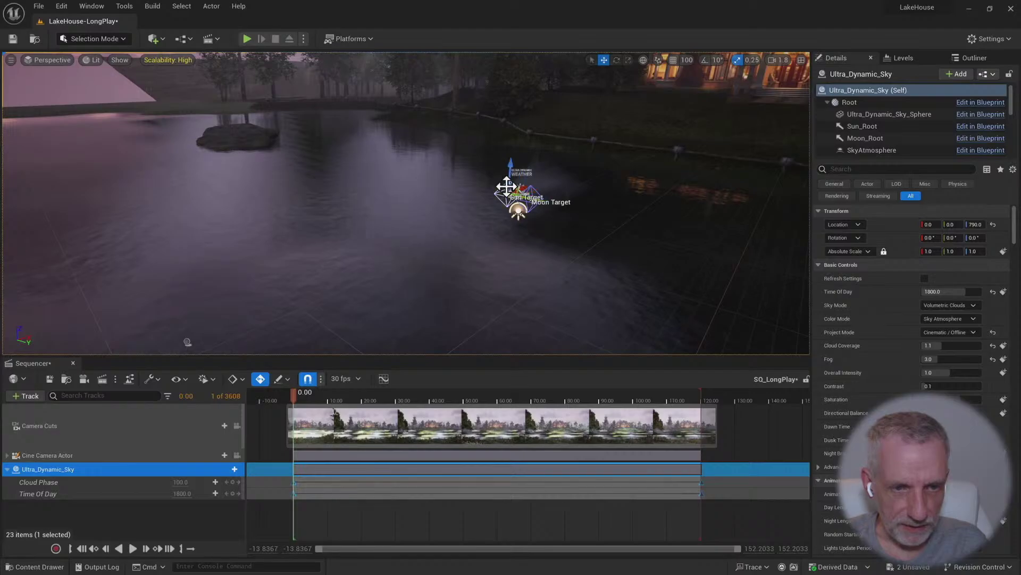
Search the sky's properties for "position" and enable Manually Position Sun Target
{"action": "right_click_drag", "start_coordinate": [600, 214], "coordinate": [569, 176]}
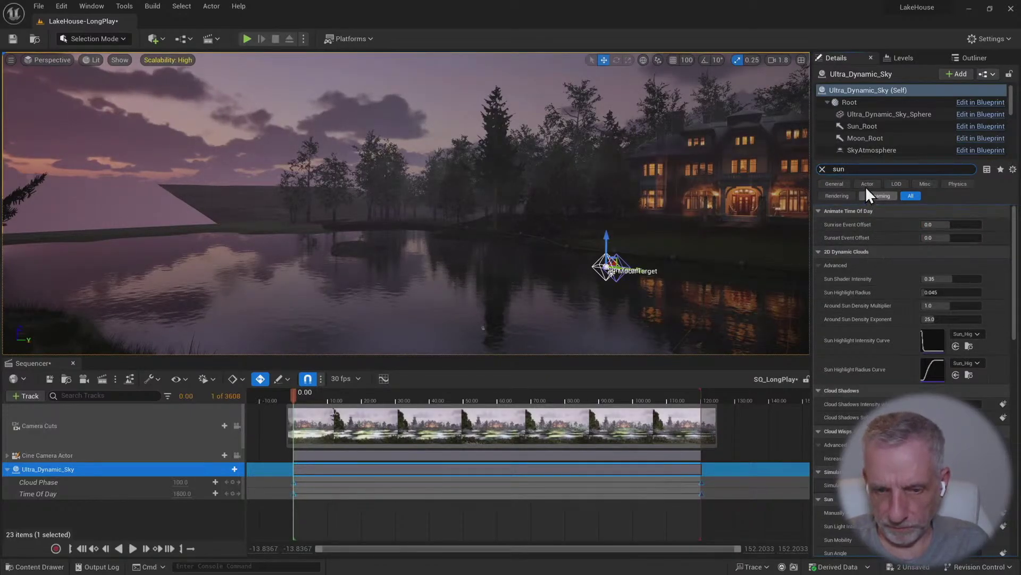
{"action": "key", "text": "ctrl+a"}
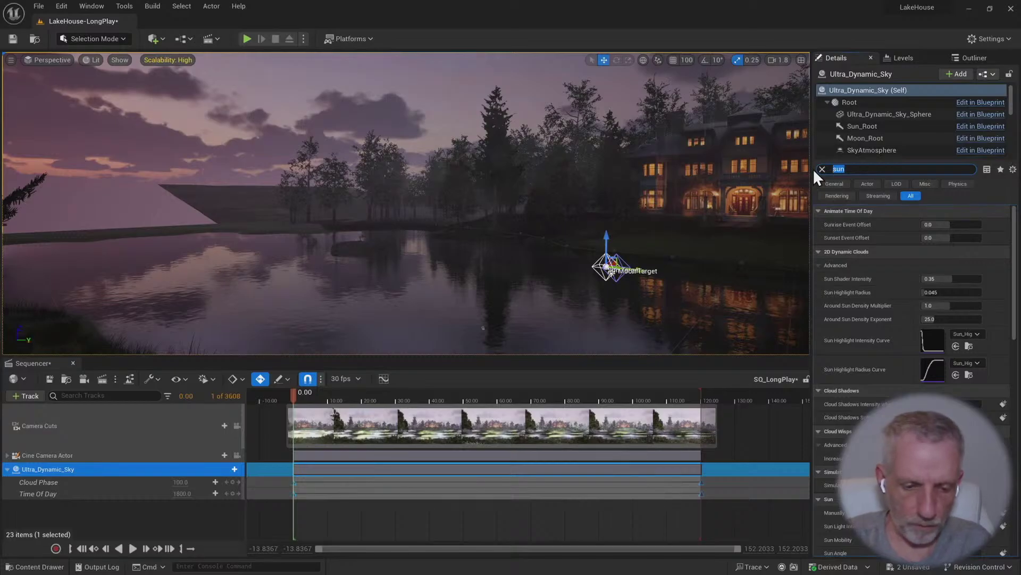
{"action": "type", "text": "position"}
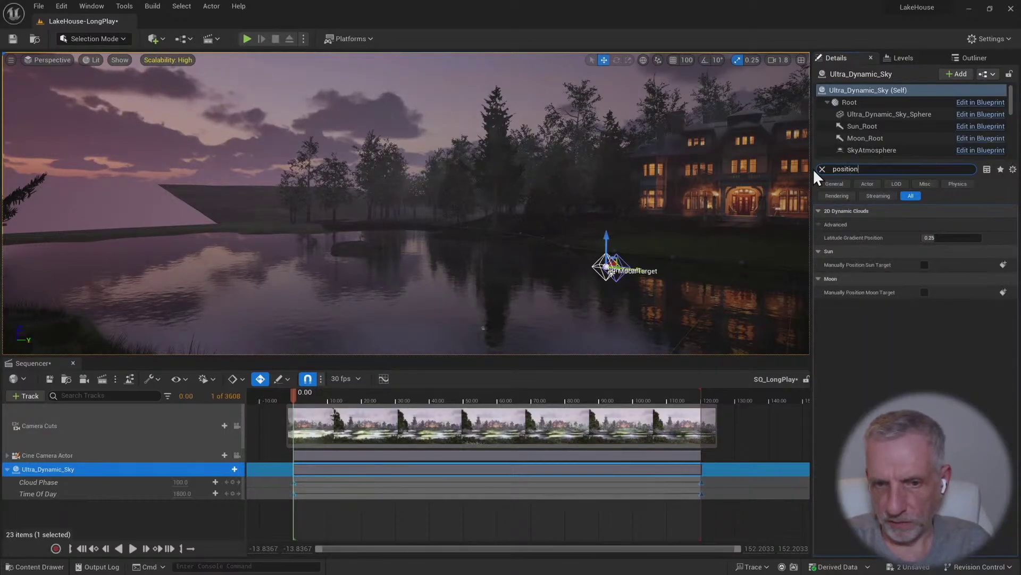
{"action": "left_click", "coordinate": [924, 264]}
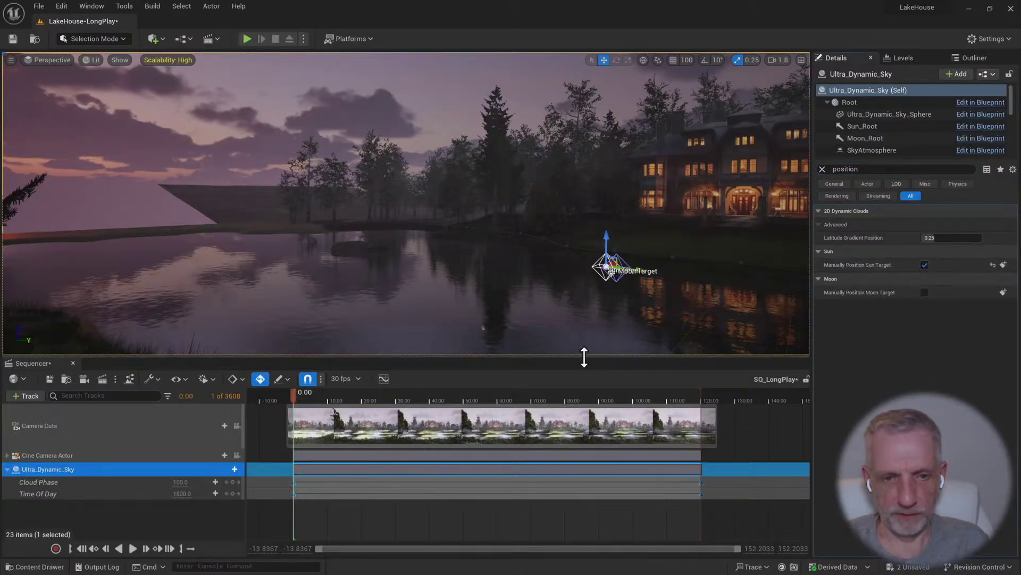
Shift the Sun Target through several nearby positions, settling it just beside the Moon Target for a darker night look
{"action": "right_click_drag", "start_coordinate": [532, 213], "coordinate": [430, 206]}
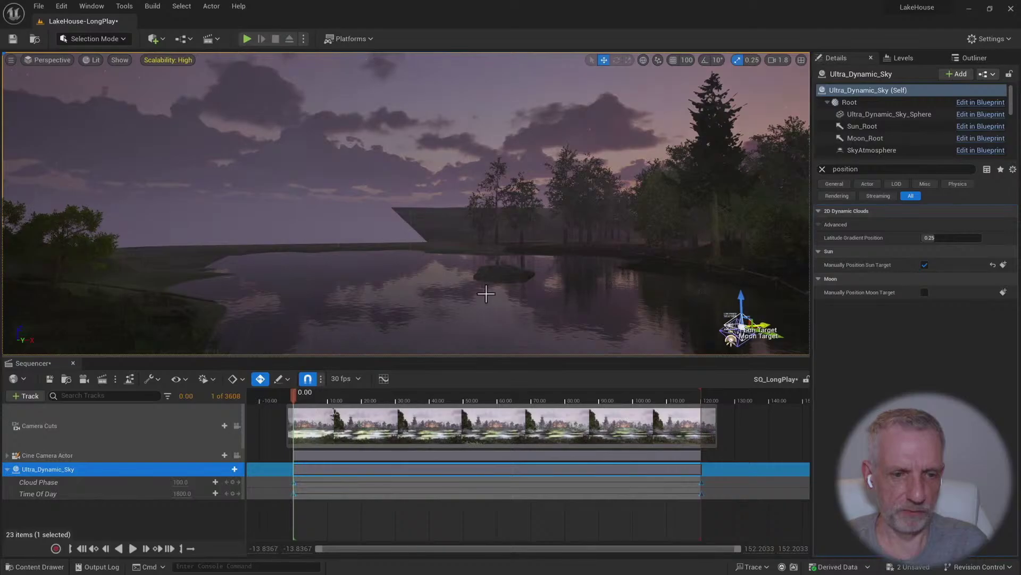
{"action": "key", "text": "f"}
{"action": "key", "text": "s"}
{"action": "mouse_move", "coordinate": [499, 292]}
{"action": "right_mouse_down"}
{"action": "mouse_move", "coordinate": [492, 297]}
{"action": "mouse_move", "coordinate": [499, 292]}
{"action": "right_mouse_up"}
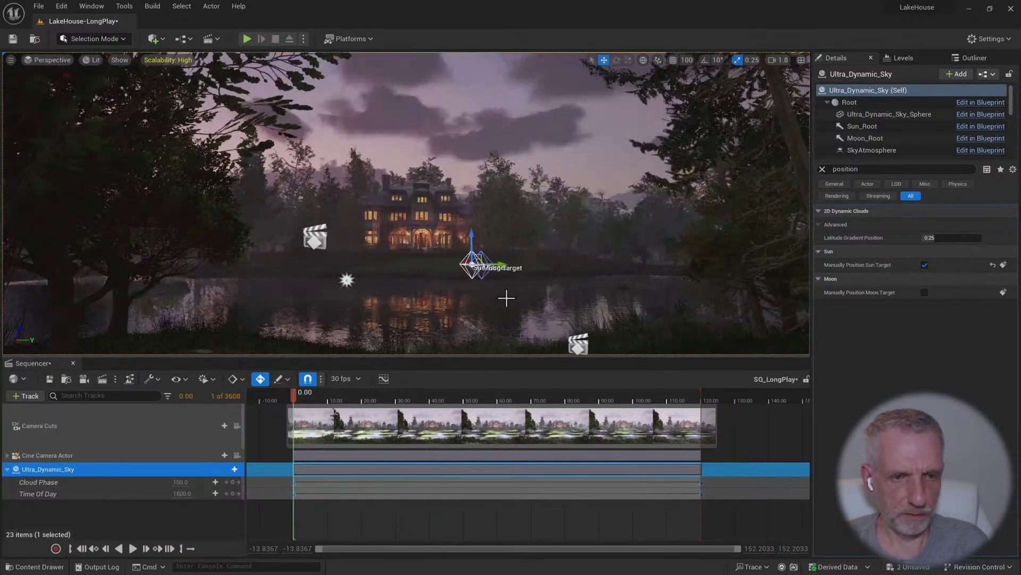
{"action": "left_click_drag", "start_coordinate": [462, 263], "coordinate": [476, 264]}
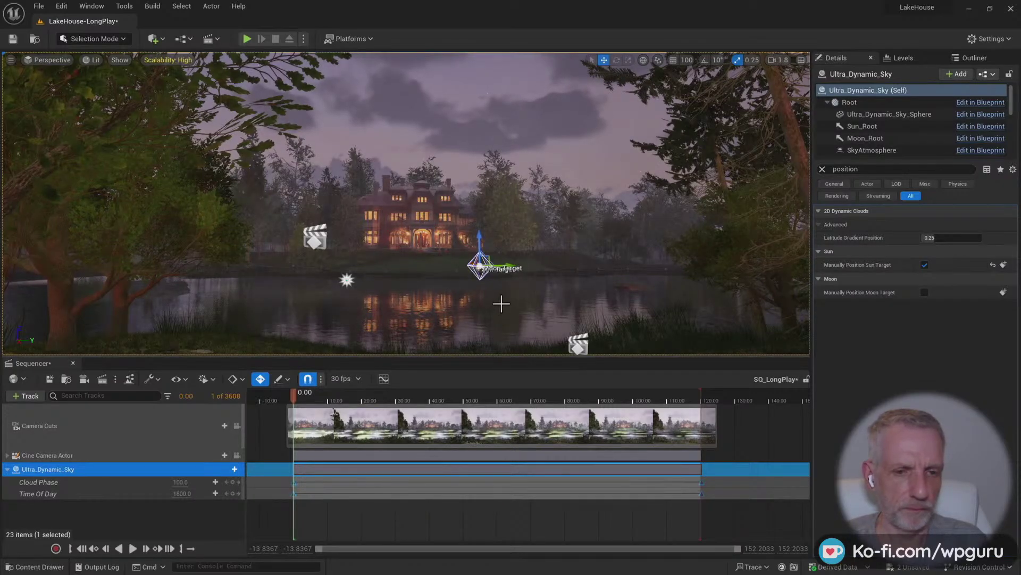
{"action": "left_click_drag", "start_coordinate": [479, 239], "coordinate": [495, 268]}
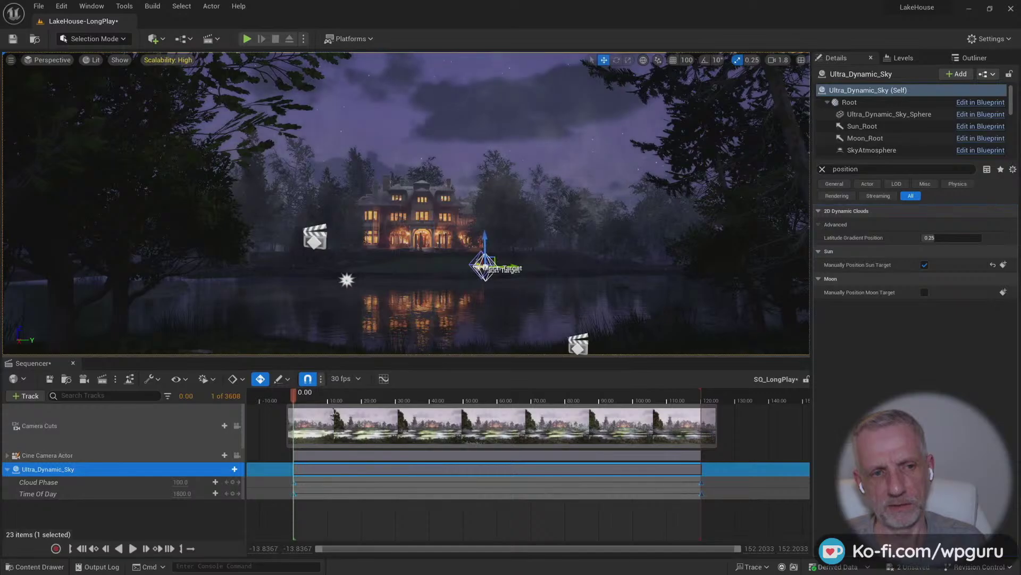
{"action": "left_click_drag", "start_coordinate": [495, 268], "coordinate": [491, 268]}
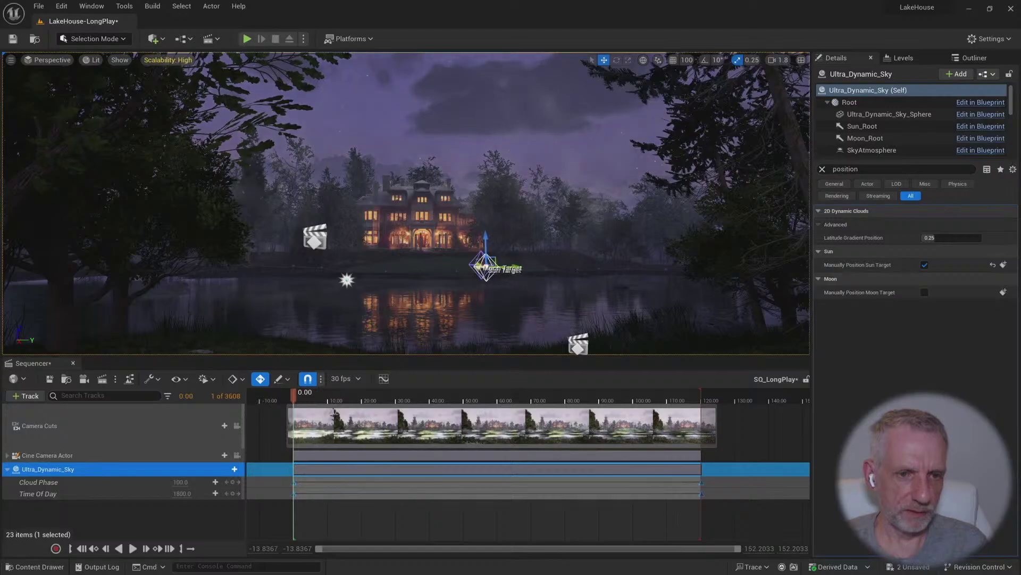
{"action": "left_click_drag", "start_coordinate": [514, 266], "coordinate": [516, 266]}
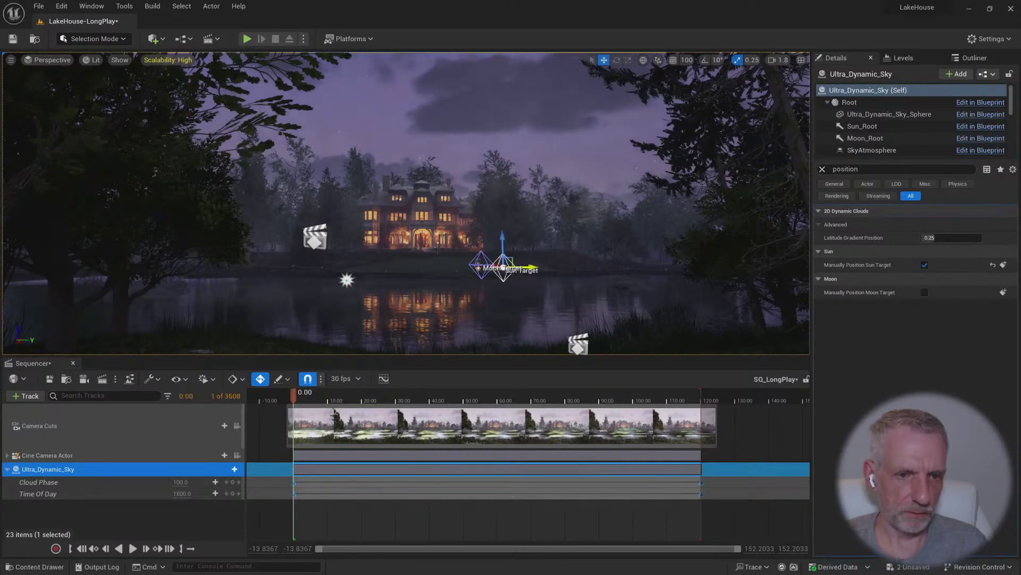
{"action": "left_click_drag", "start_coordinate": [506, 268], "coordinate": [504, 267]}
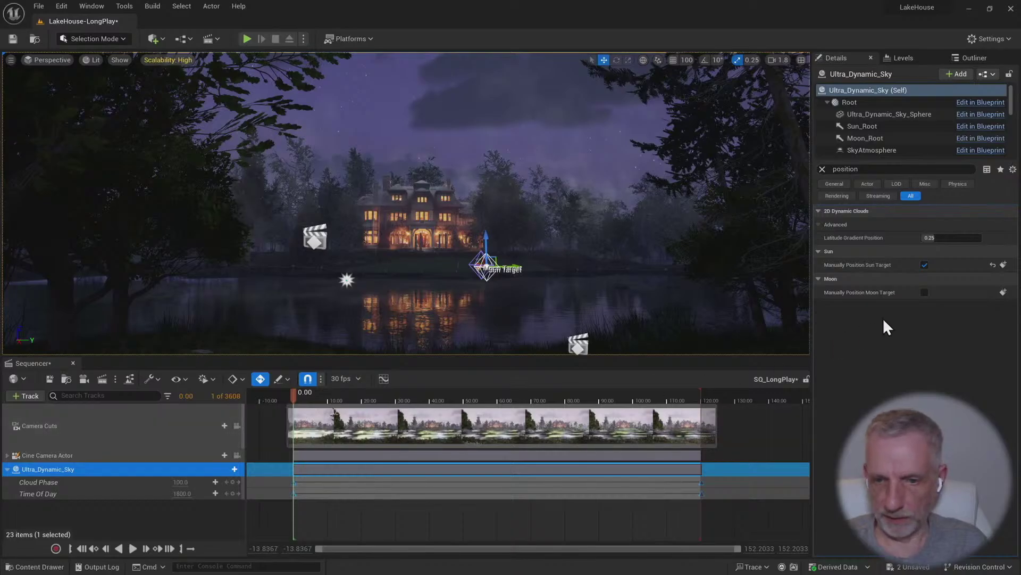
Keyframe Manually Position Sun Target at the start, and move the Sun Target away from the Moon Target at the sequence end for dusk lighting
{"action": "left_click", "coordinate": [1003, 265]}
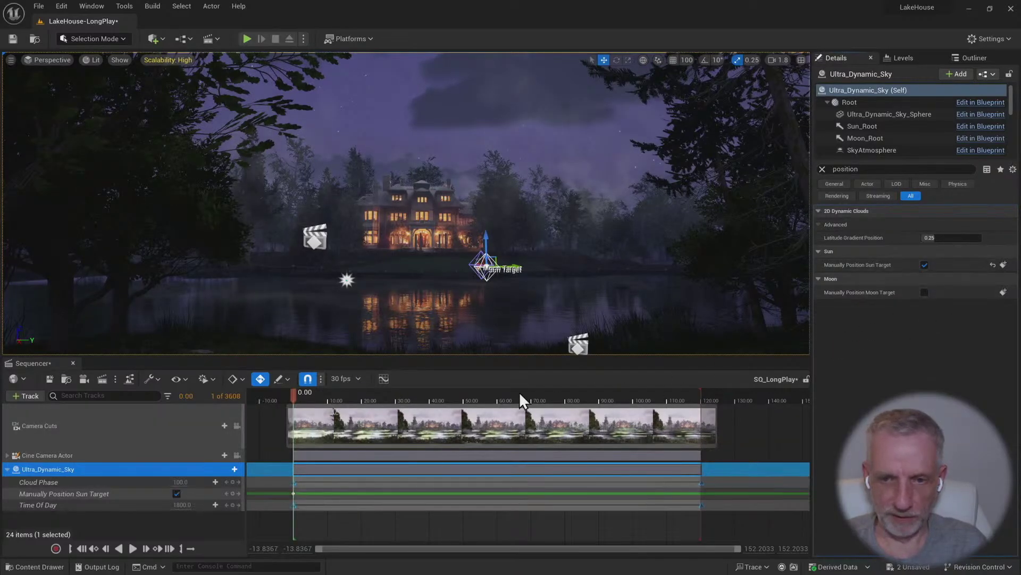
{"action": "left_click_drag", "start_coordinate": [296, 395], "coordinate": [709, 399]}
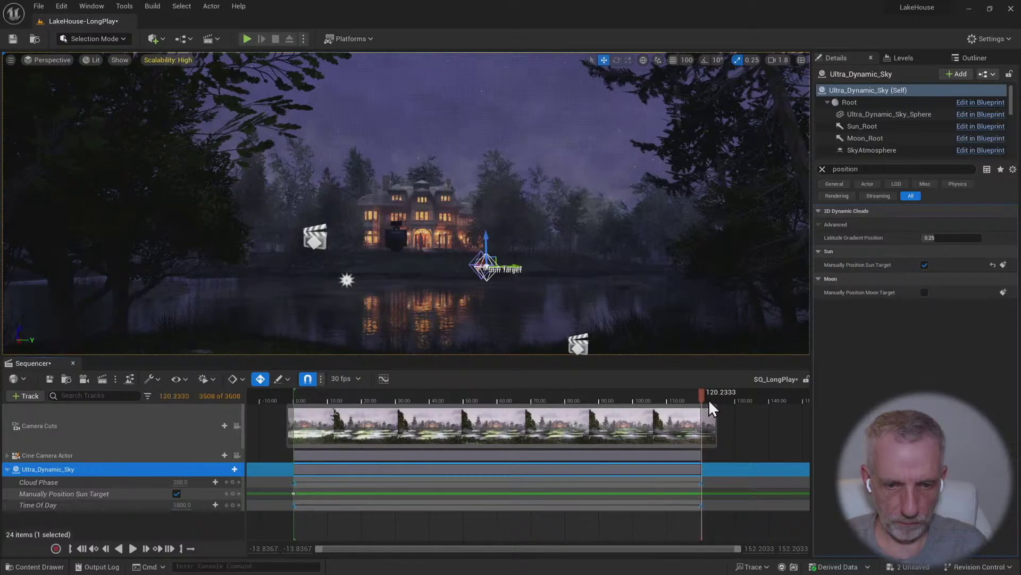
{"action": "left_click_drag", "start_coordinate": [486, 266], "coordinate": [500, 269]}
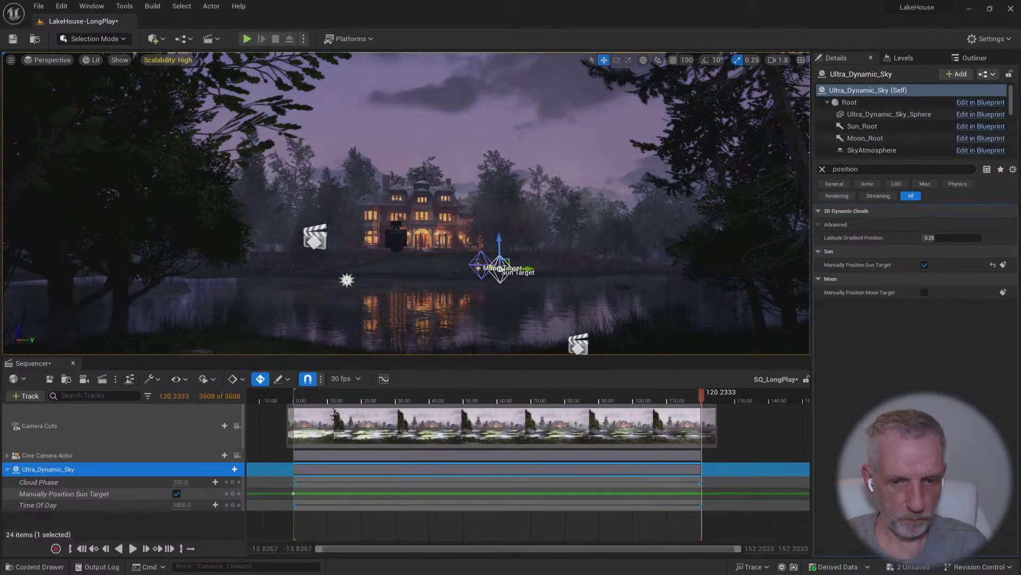
{"action": "left_click_drag", "start_coordinate": [701, 394], "coordinate": [231, 390]}
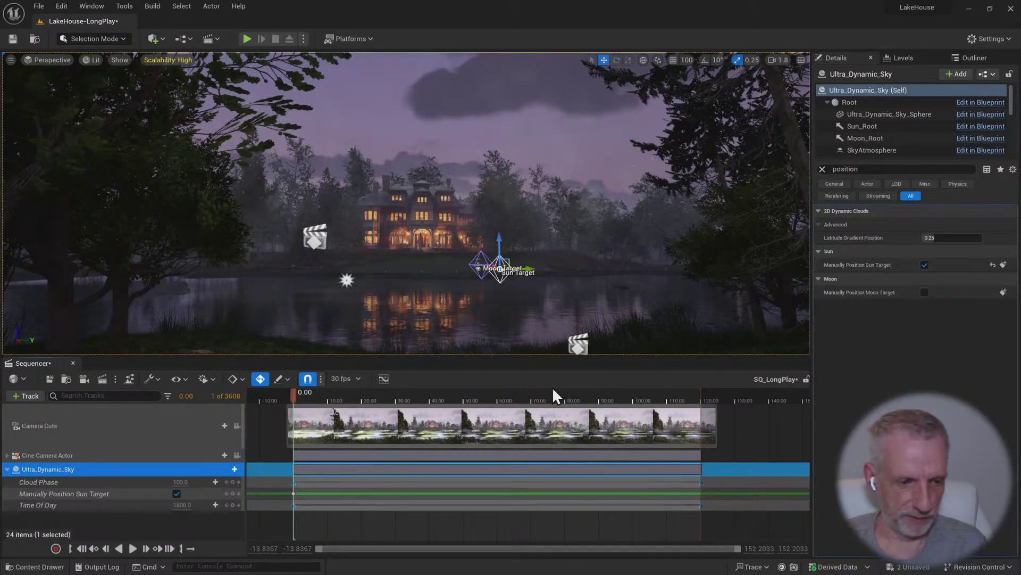
Delete the Manually Position Sun Target track from the sequence and reselect the Sun Target of Ultra_Dynamic_Sky
{"action": "left_click", "coordinate": [93, 493]}
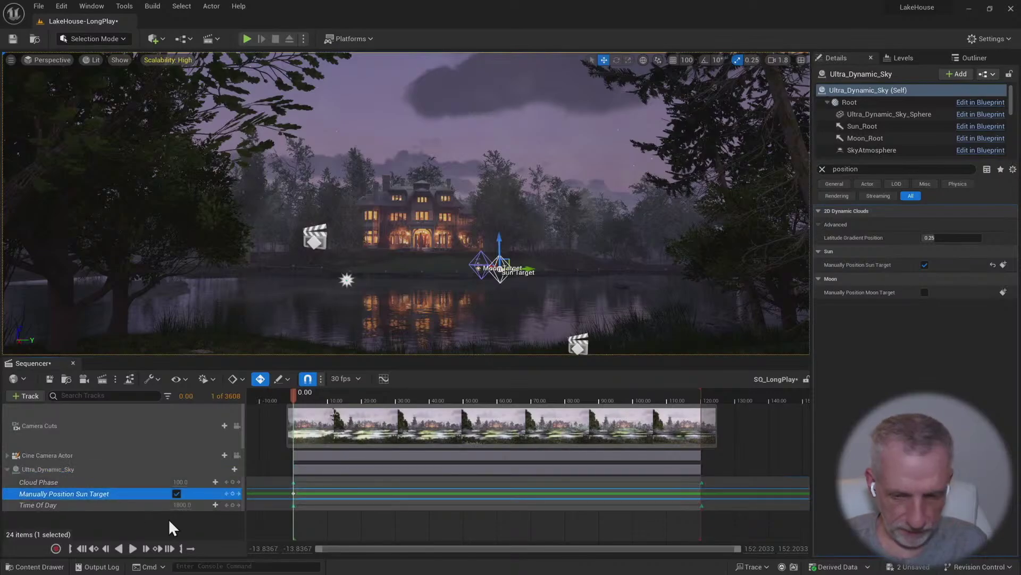
{"action": "key", "text": "Delete"}
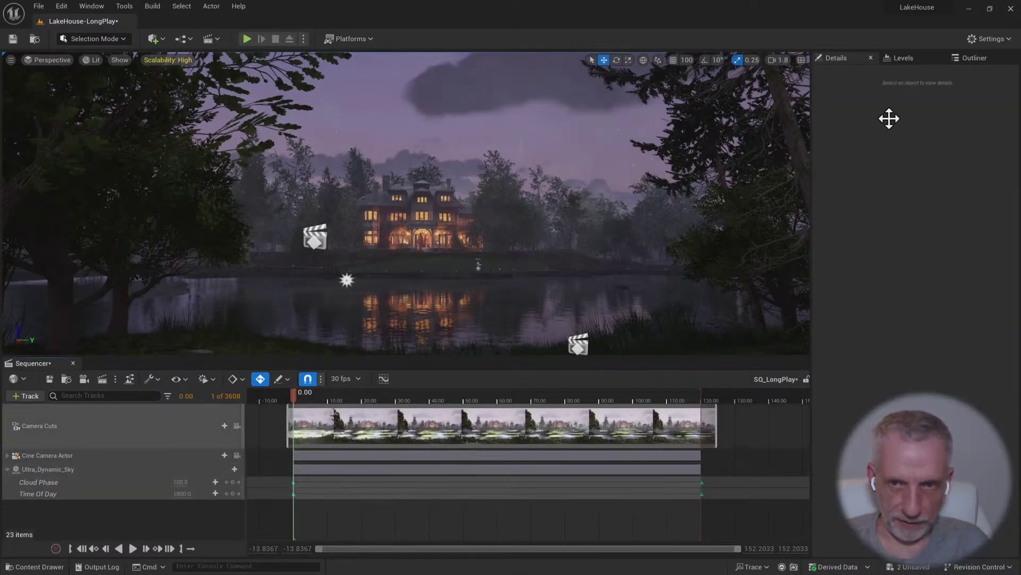
{"action": "left_click", "coordinate": [971, 58]}
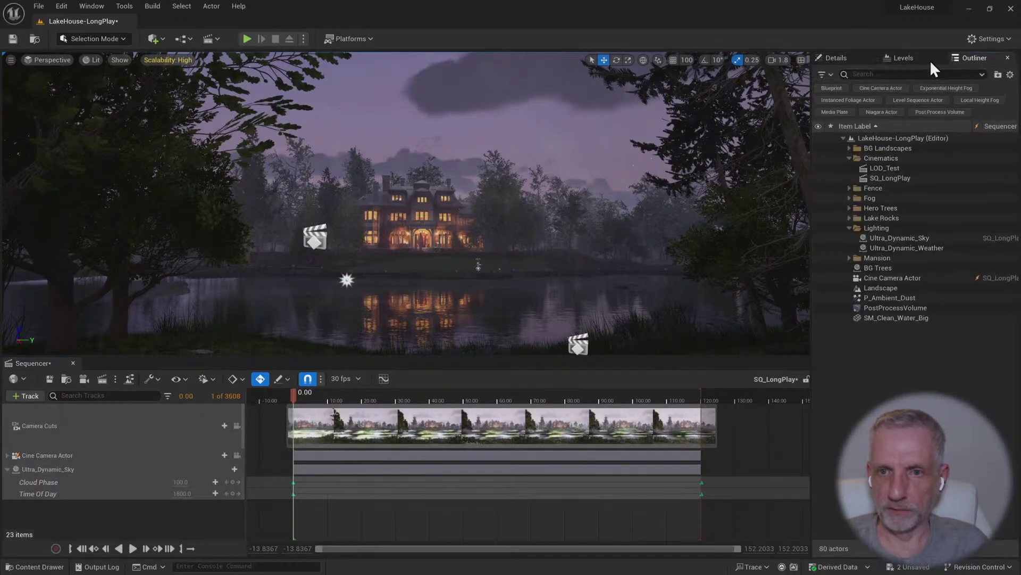
{"action": "left_click", "coordinate": [905, 236]}
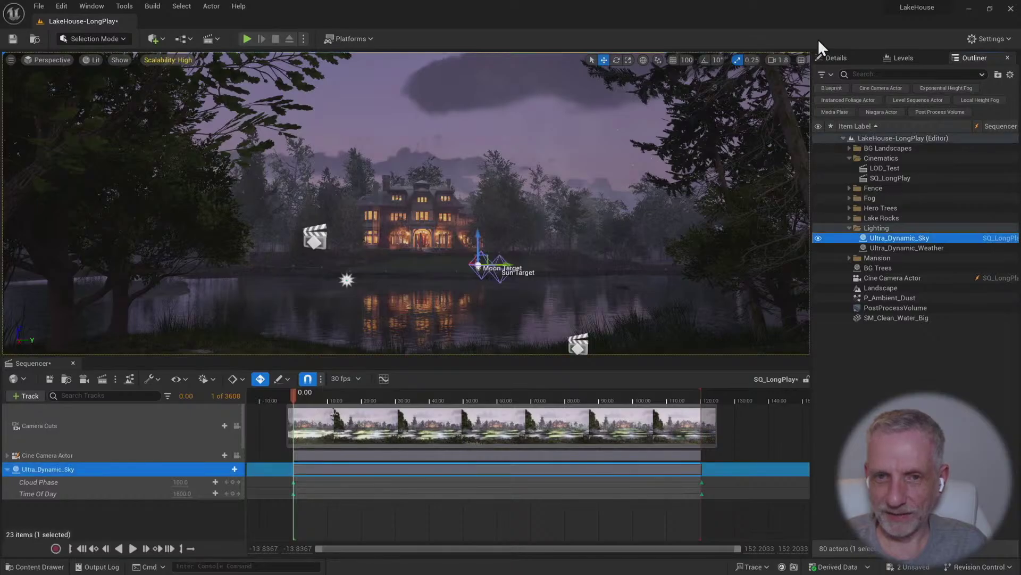
{"action": "left_click", "coordinate": [840, 58]}
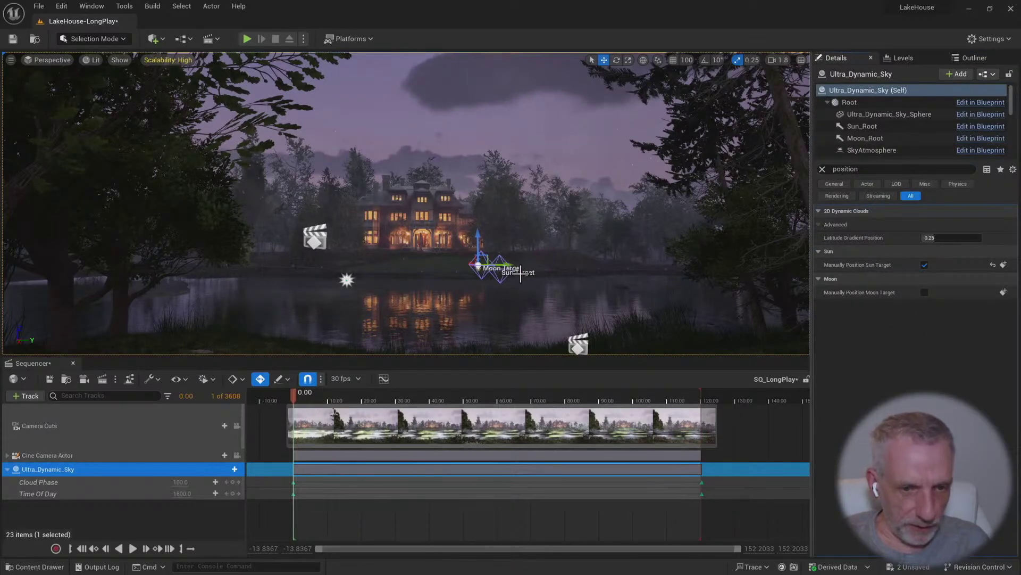
{"action": "left_click", "coordinate": [502, 276]}
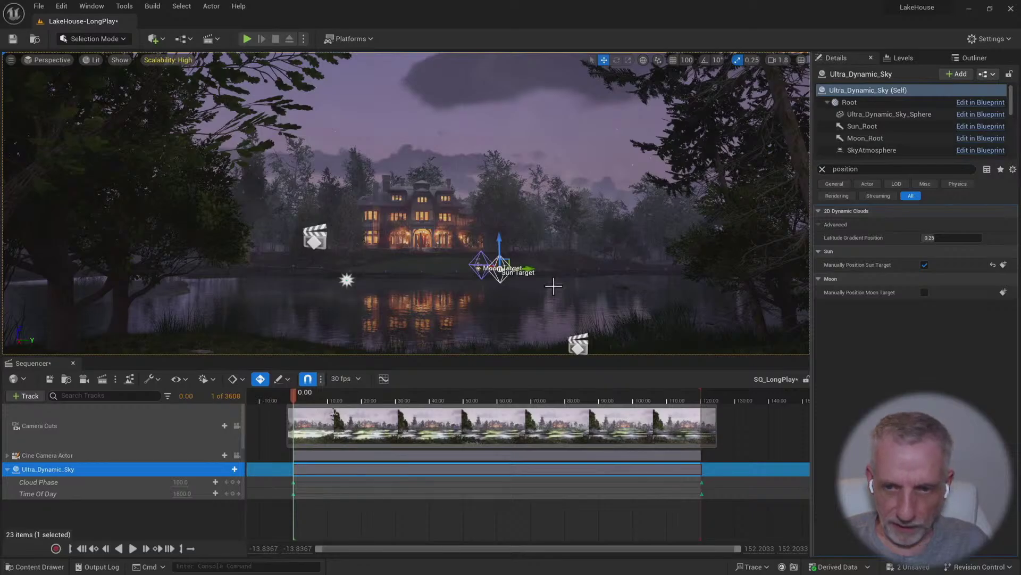
Clear the sky's property filter and examine its available sequence tracks and components for a way to animate the Sun Target
{"action": "left_click", "coordinate": [822, 170]}
{"action": "left_click", "coordinate": [31, 396]}
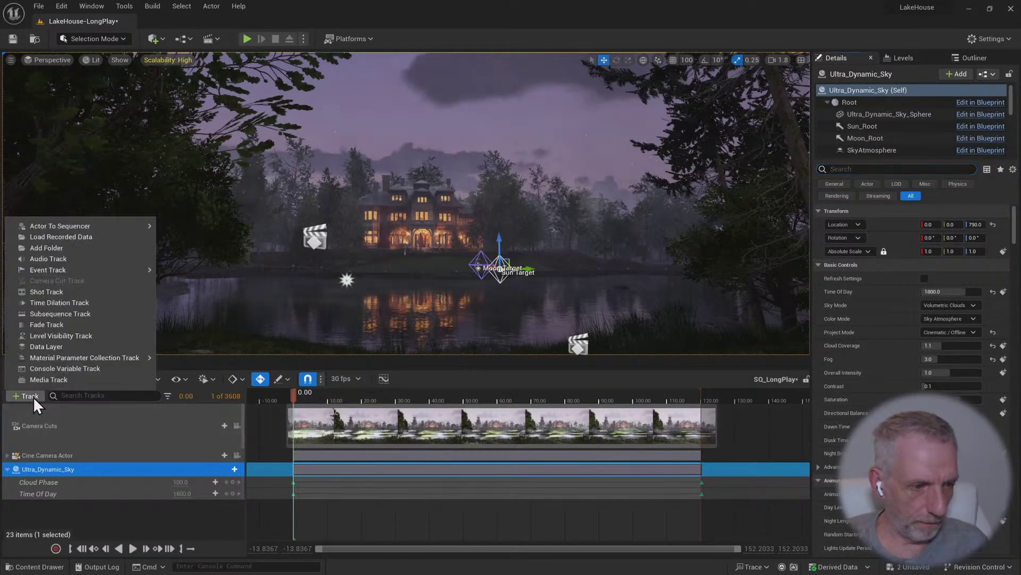
{"action": "mouse_move", "coordinate": [99, 223]}
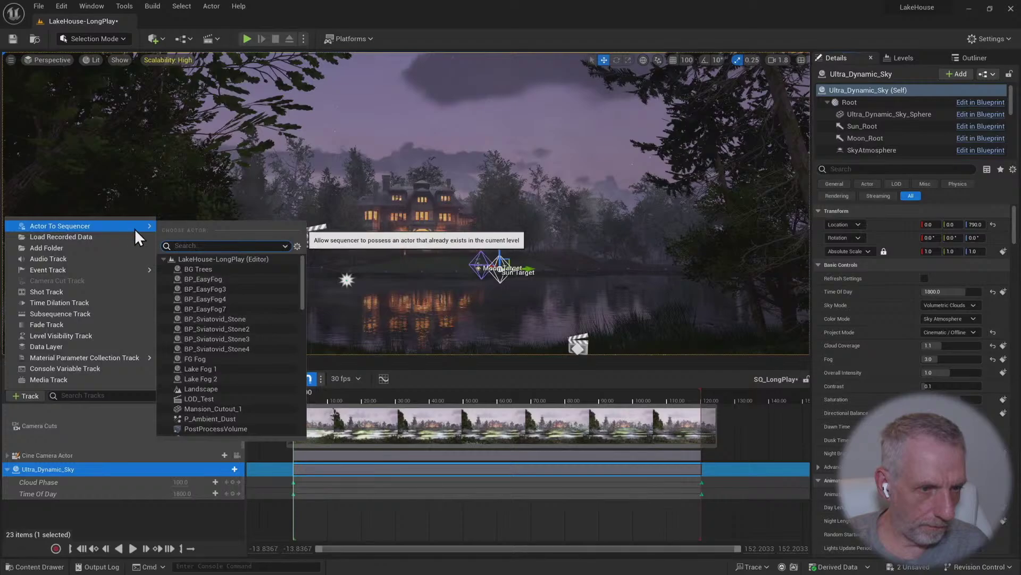
{"action": "left_click", "coordinate": [234, 469]}
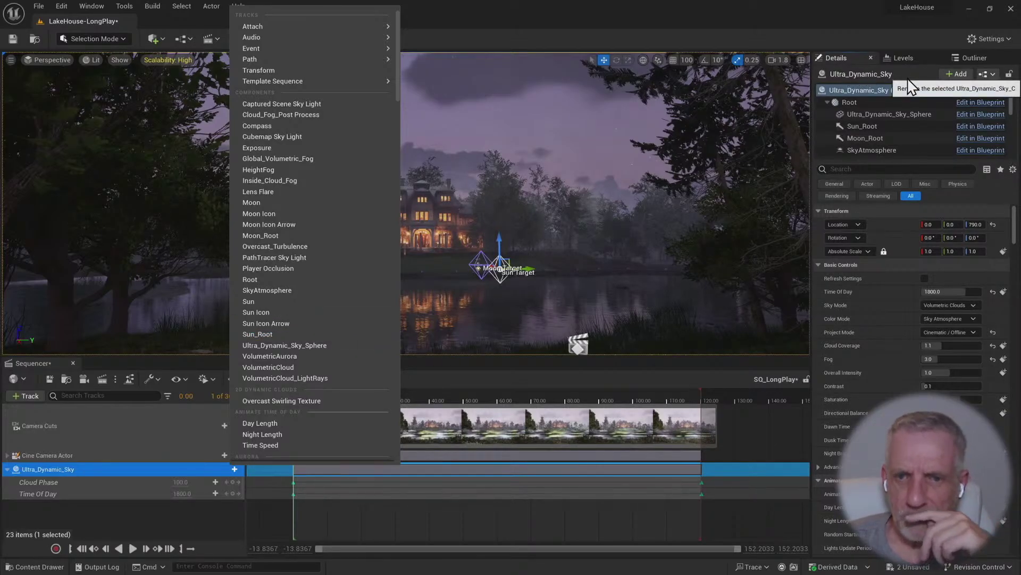
{"action": "scroll", "coordinate": [925, 116], "scroll_direction": "down", "scroll_amount": 3}
{"action": "scroll", "coordinate": [926, 117], "scroll_direction": "down", "scroll_amount": 5}
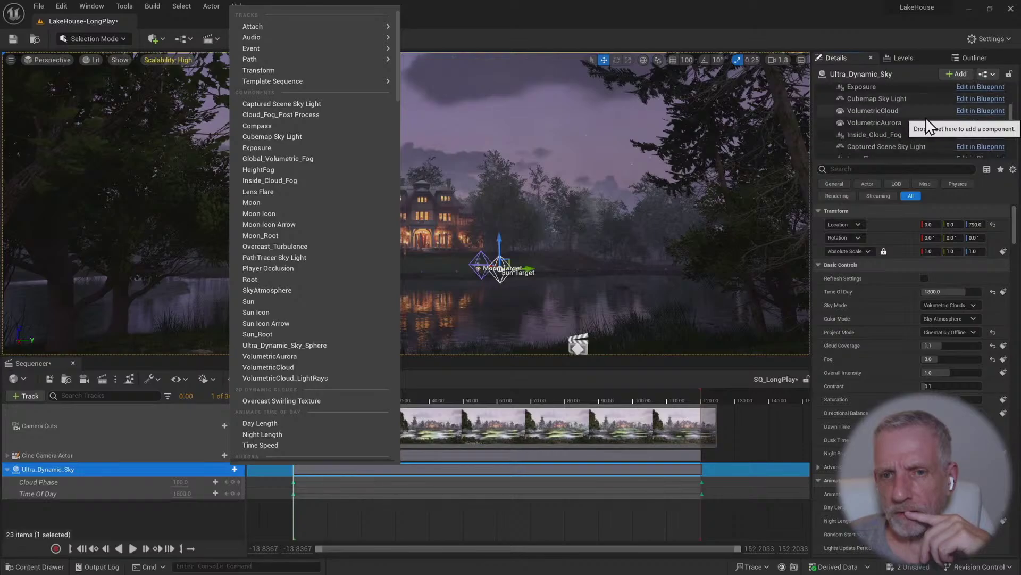
{"action": "scroll", "coordinate": [926, 117], "scroll_direction": "down", "scroll_amount": 1}
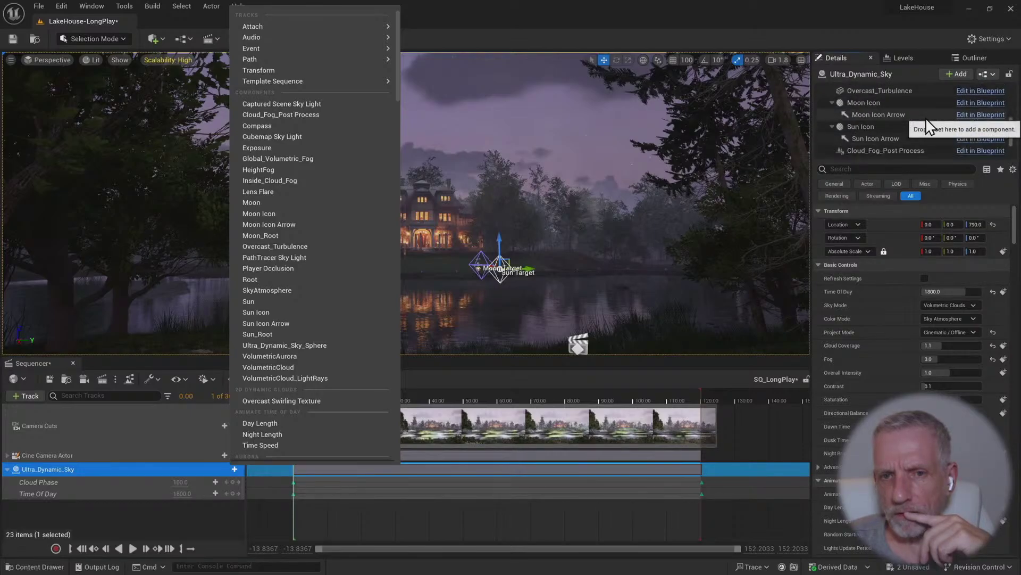
{"action": "left_click", "coordinate": [927, 128]}
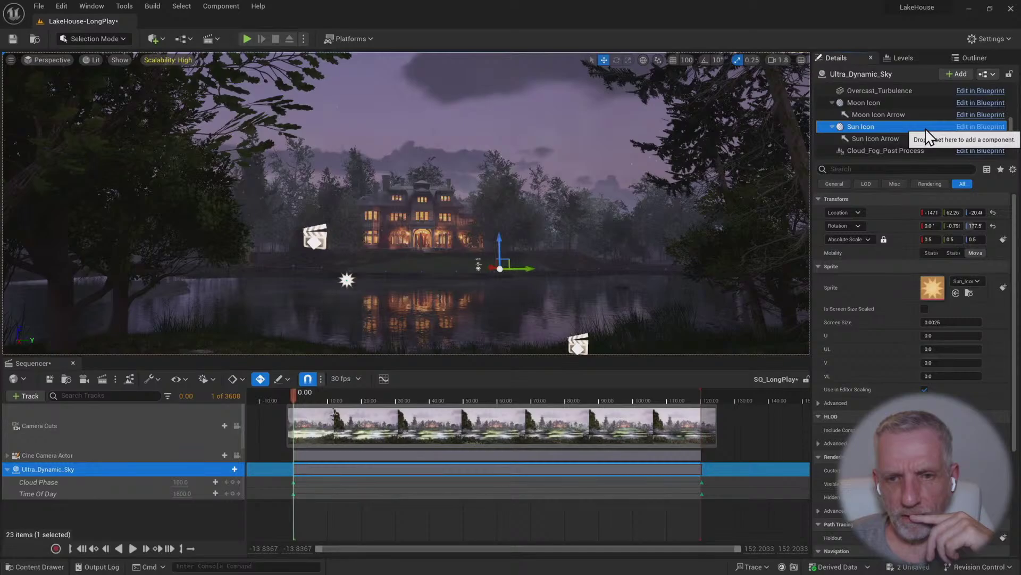
{"action": "scroll", "coordinate": [925, 128], "scroll_direction": "down", "scroll_amount": 3}
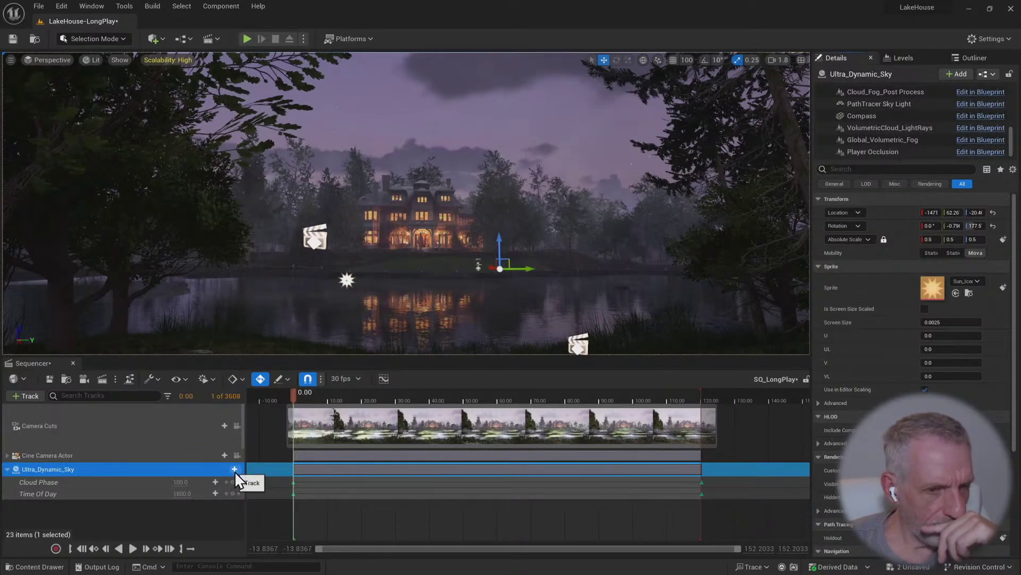
{"action": "scroll", "coordinate": [910, 124], "scroll_direction": "up", "scroll_amount": 3}
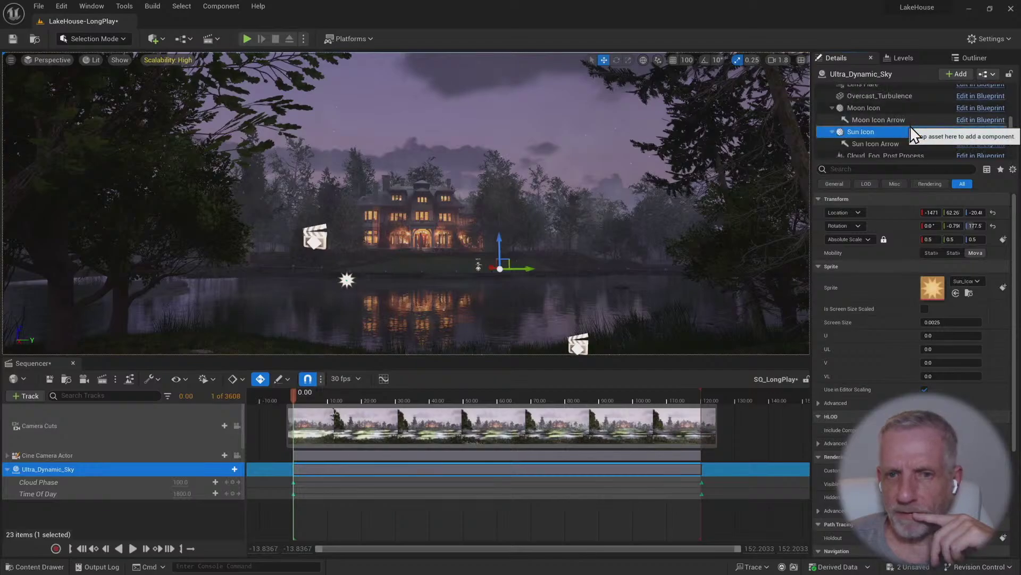
{"action": "left_click", "coordinate": [893, 90]}
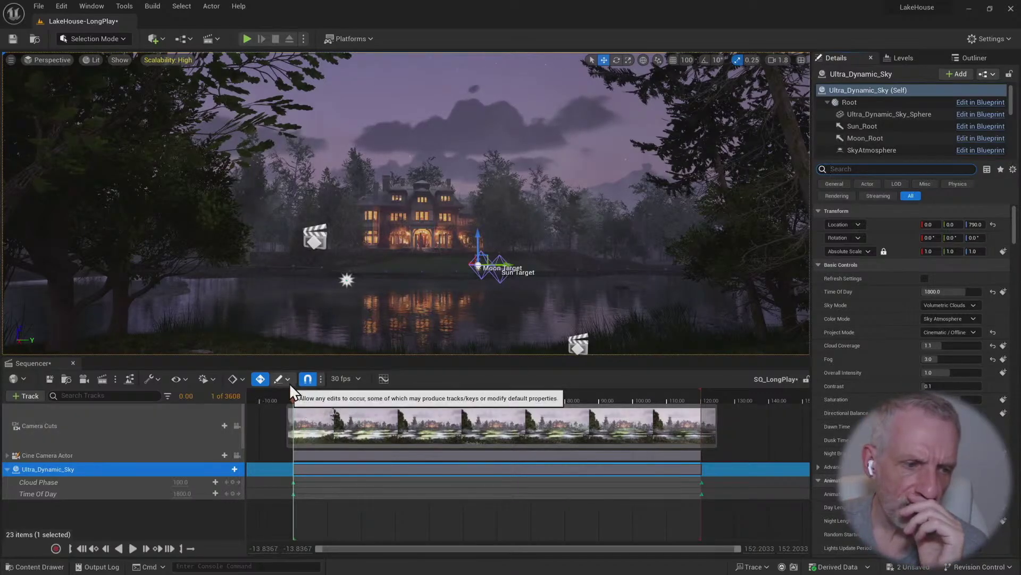
Add the Sun_Root component of Ultra_Dynamic_Sky to the sequence and give it a Transform track
{"action": "left_click", "coordinate": [506, 283]}
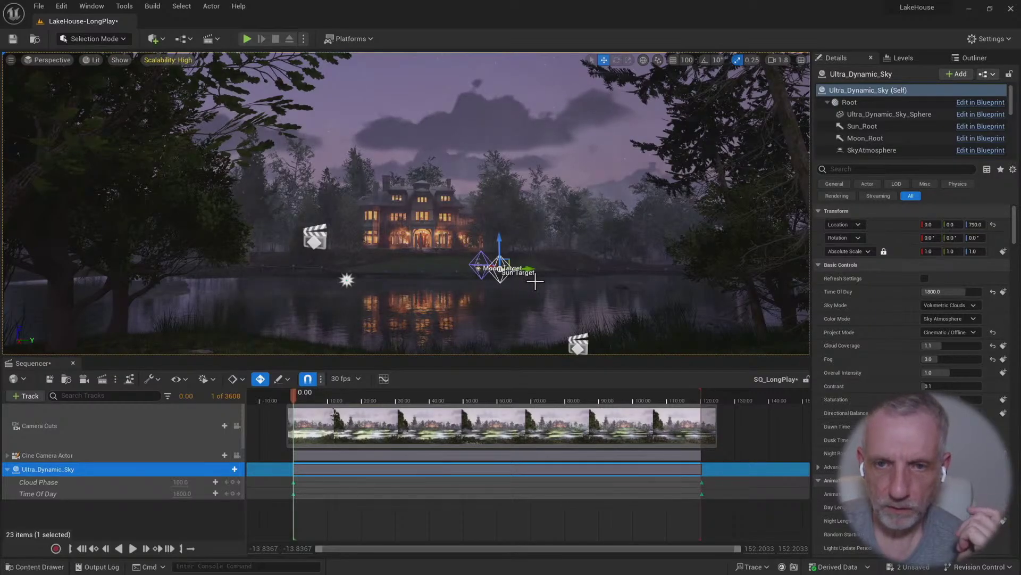
{"action": "left_click", "coordinate": [235, 469]}
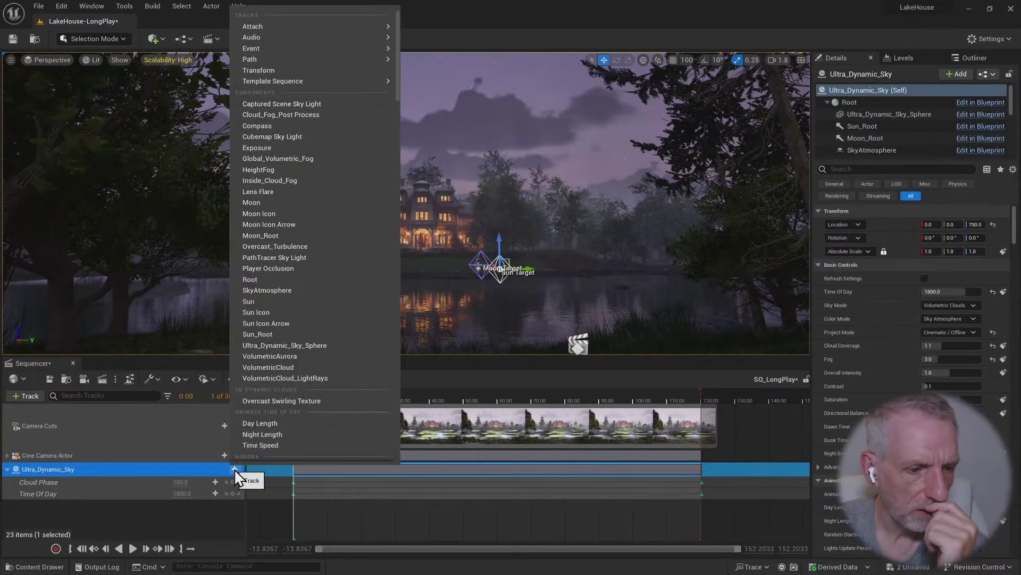
{"action": "left_click", "coordinate": [365, 334]}
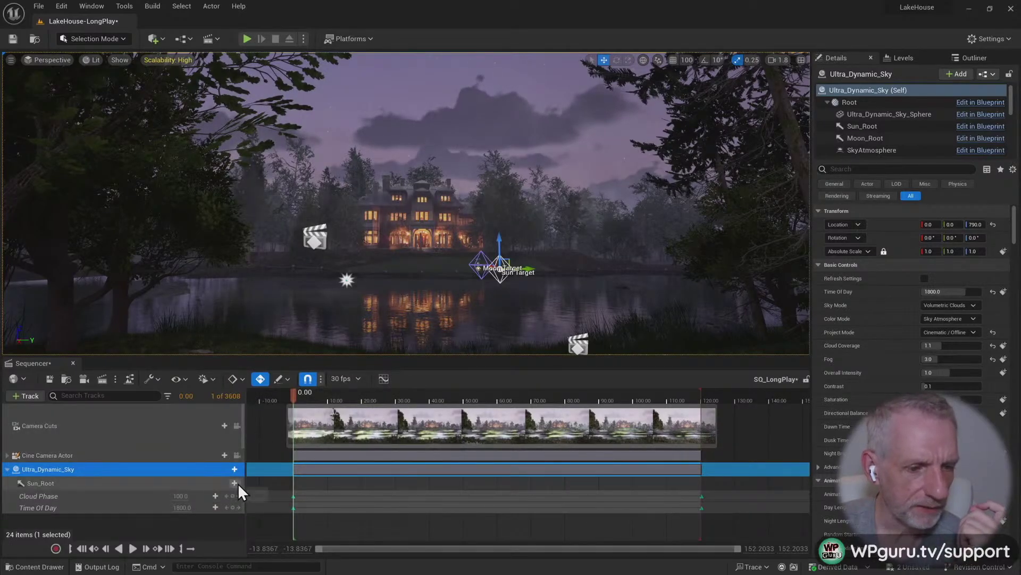
{"action": "left_click", "coordinate": [235, 483]}
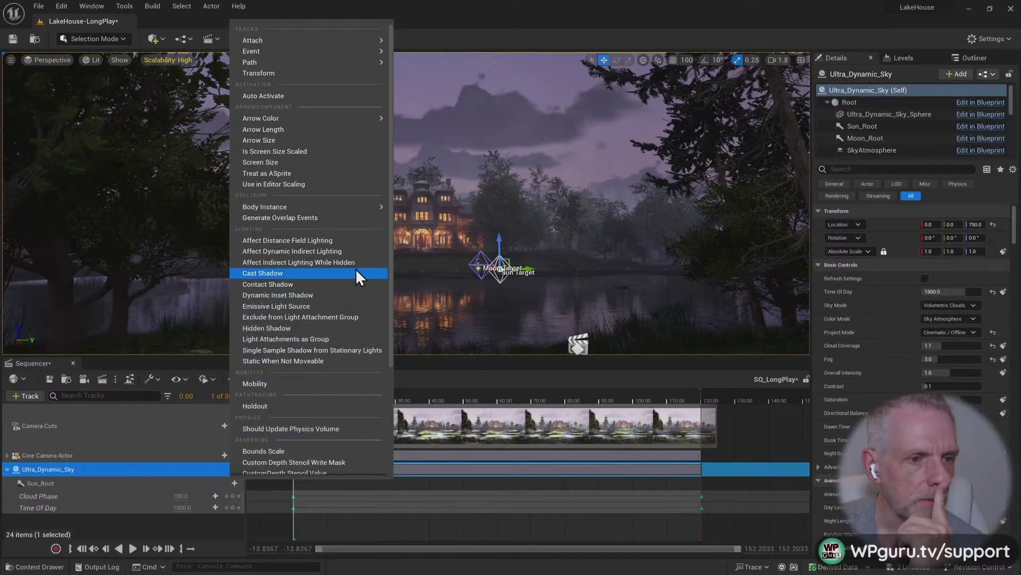
{"action": "scroll", "coordinate": [353, 272], "scroll_direction": "down", "scroll_amount": 3}
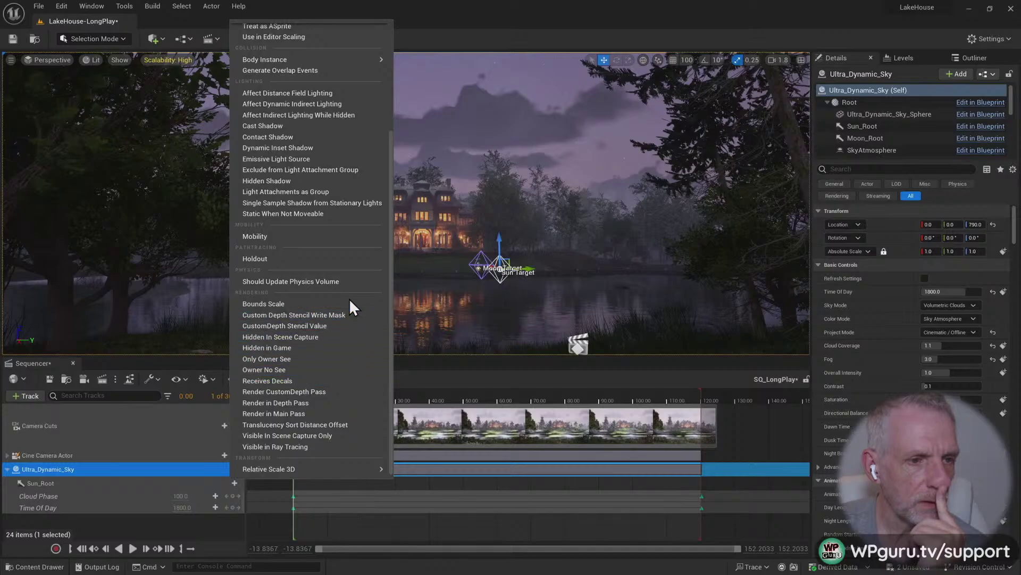
{"action": "scroll", "coordinate": [351, 292], "scroll_direction": "up", "scroll_amount": 2}
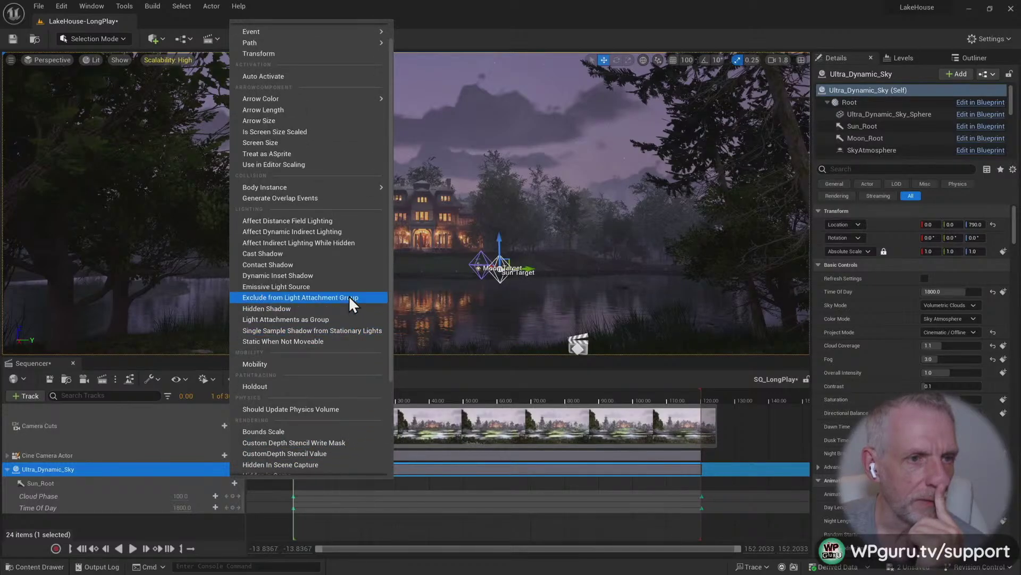
{"action": "scroll", "coordinate": [349, 295], "scroll_direction": "up", "scroll_amount": 2}
{"action": "left_click", "coordinate": [351, 66]}
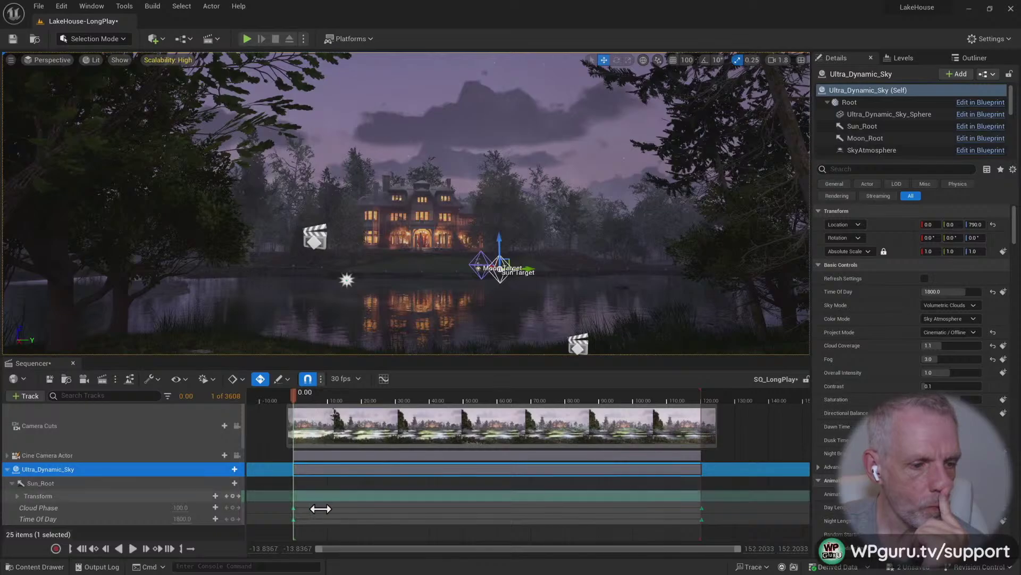
Keyframe the Sun_Root transform at the sequence start and end, moving the Sun Target onto the Moon Target before the end key
{"action": "left_click", "coordinate": [232, 496]}
{"action": "left_click", "coordinate": [470, 400]}
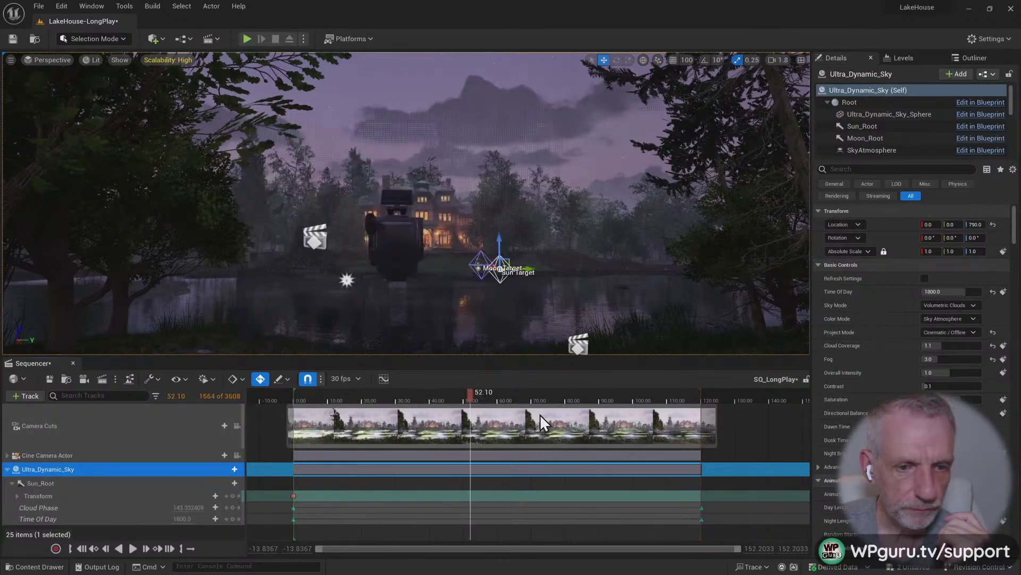
{"action": "key", "text": "ctrl+Up"}
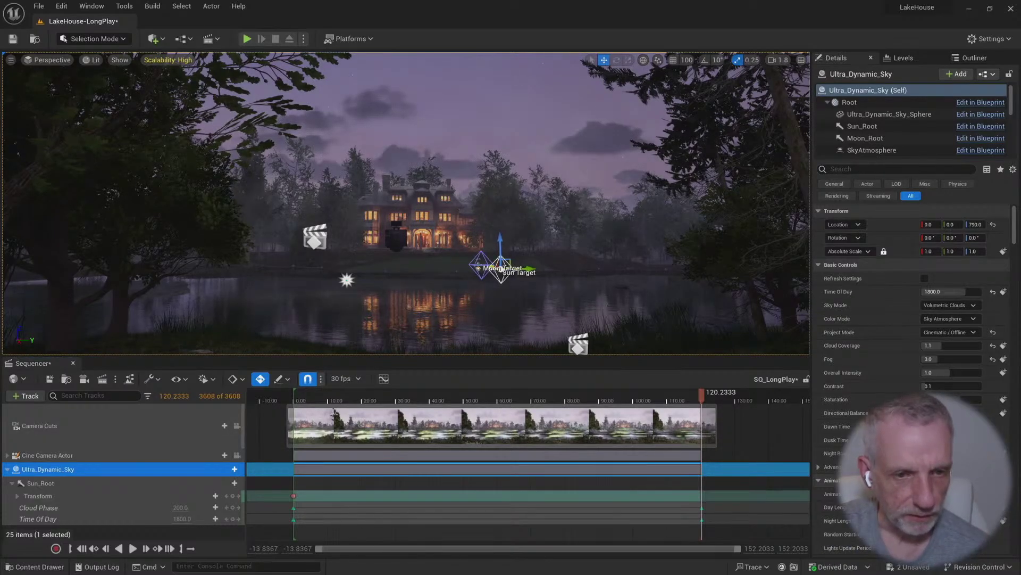
{"action": "left_click_drag", "start_coordinate": [500, 266], "coordinate": [484, 266]}
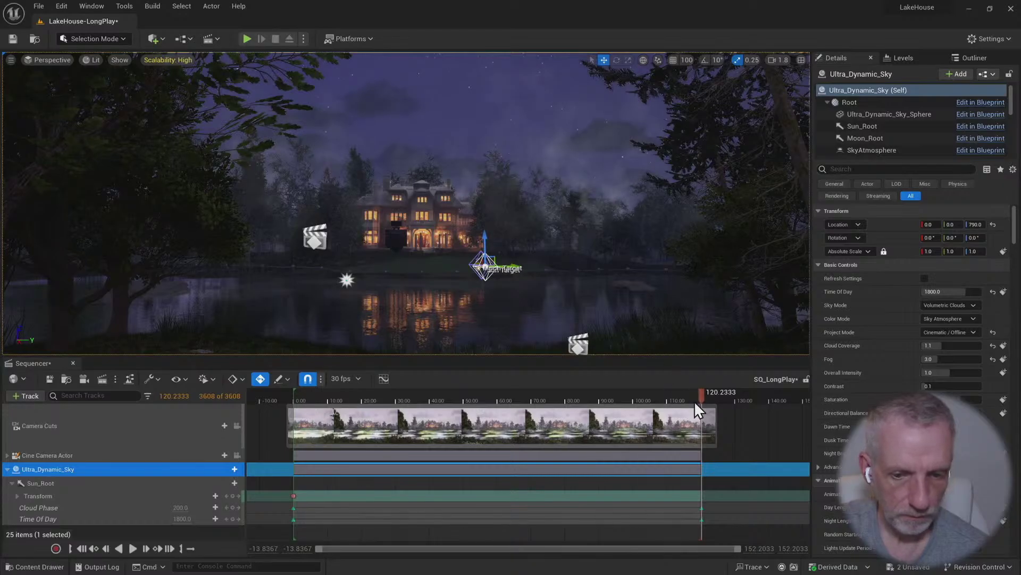
{"action": "left_click", "coordinate": [232, 495]}
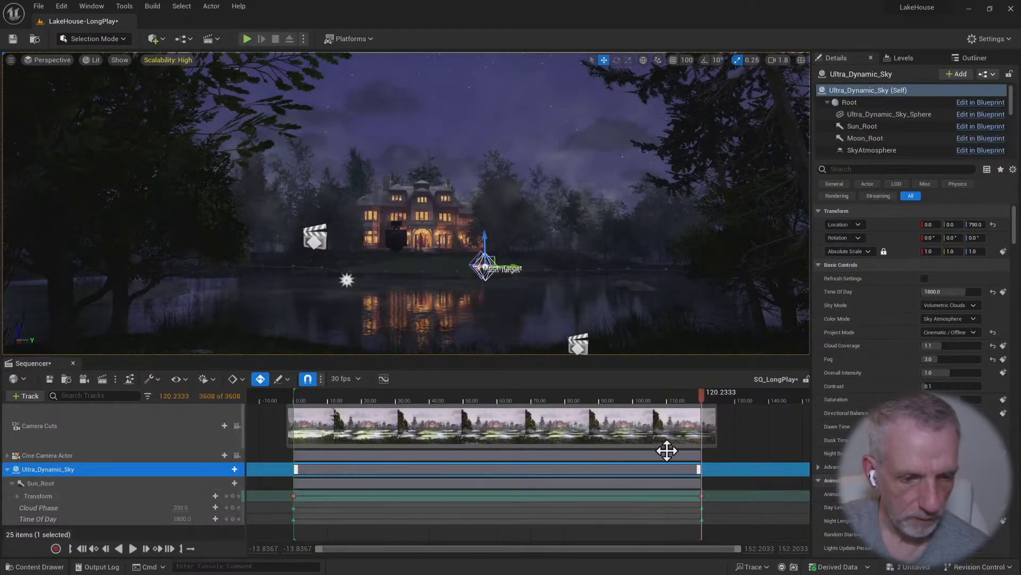
{"action": "left_click_drag", "start_coordinate": [701, 395], "coordinate": [765, 424]}
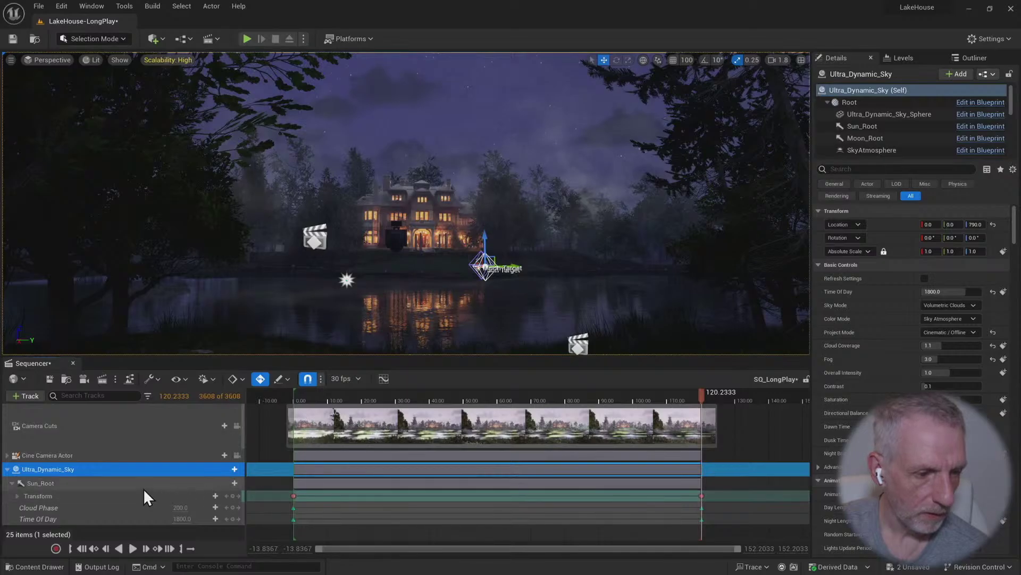
Delete the Sun_Root track from the sequence and return the playhead to 0.00
{"action": "left_click", "coordinate": [141, 484]}
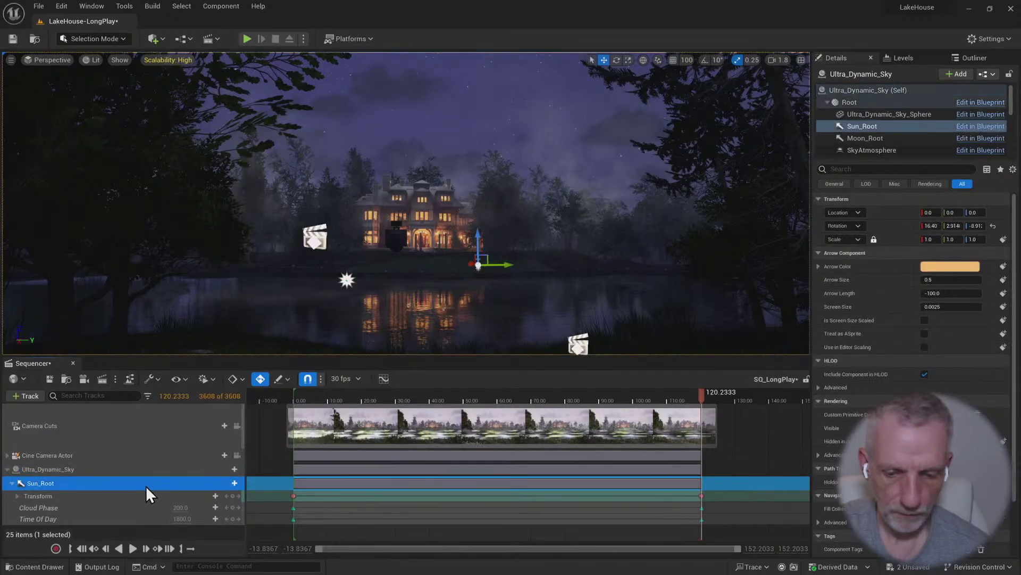
{"action": "key", "text": "Delete"}
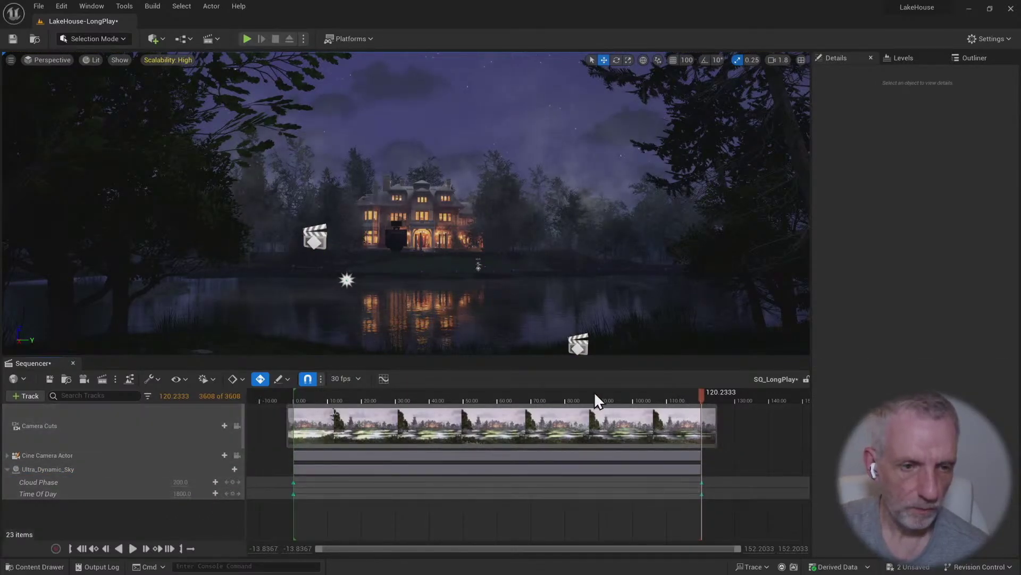
{"action": "left_click", "coordinate": [294, 395]}
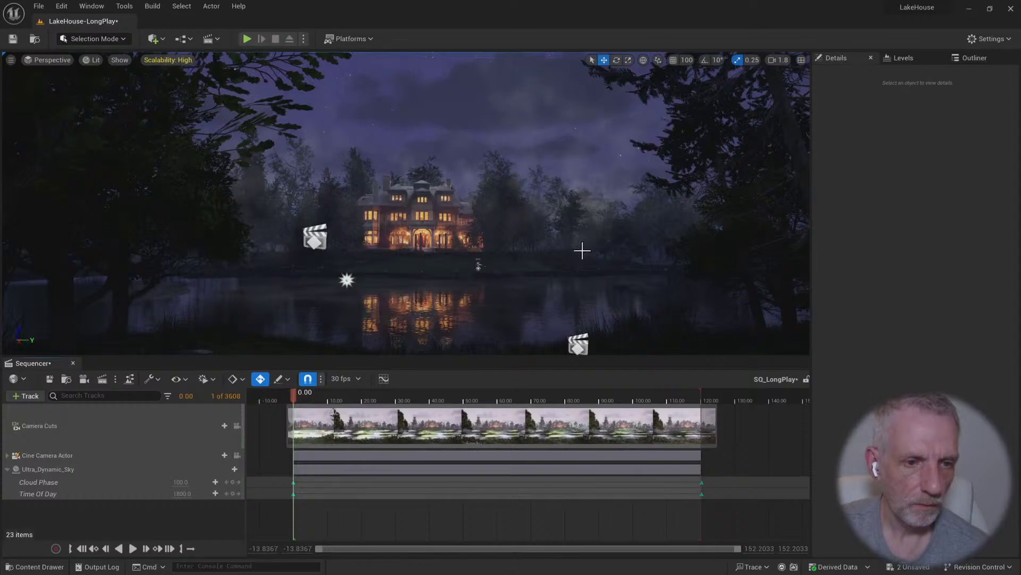
Select Ultra_Dynamic_Sky and shift its Sun Target slightly away from the Moon Target for a lighter dusk look
{"action": "left_click", "coordinate": [971, 58]}
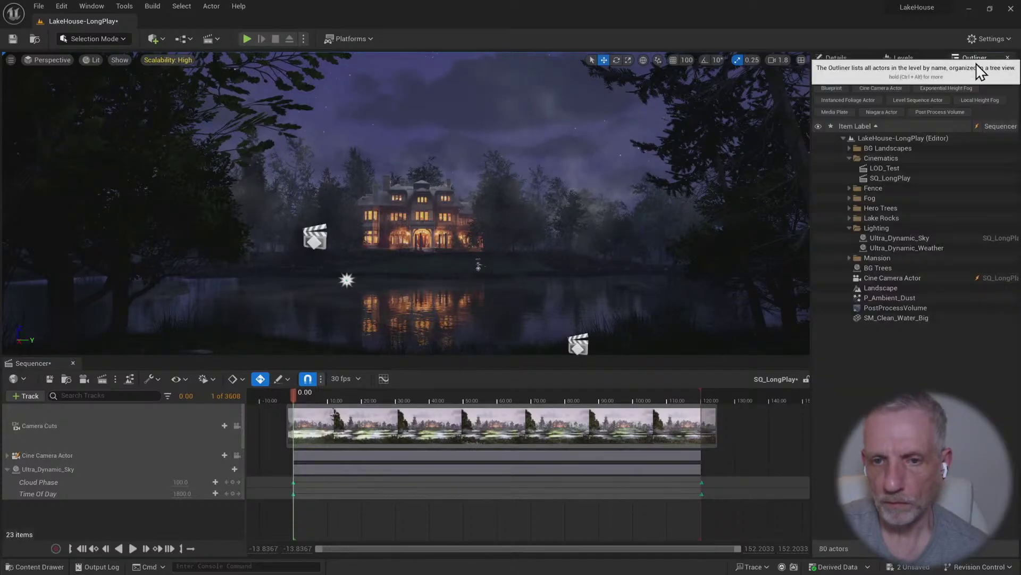
{"action": "left_click", "coordinate": [905, 238]}
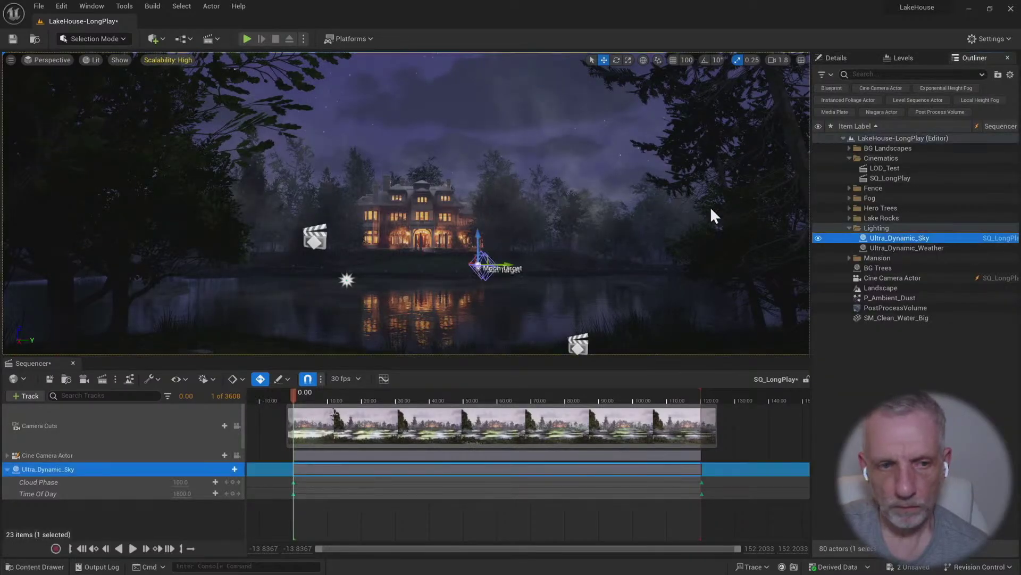
{"action": "left_click", "coordinate": [484, 269]}
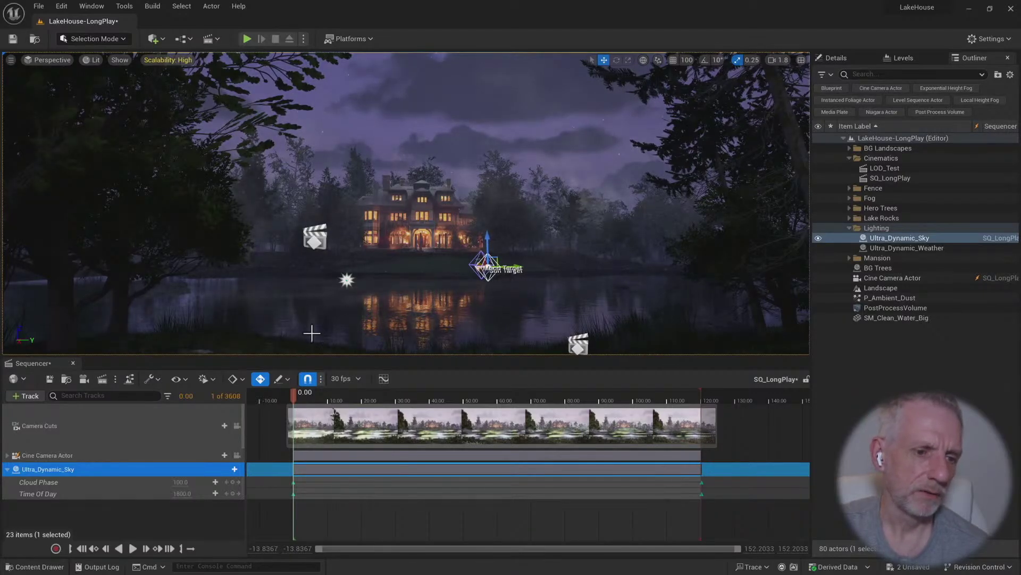
Preview the dusk lighting across the whole sequence through the cine camera and return to the start
{"action": "left_click", "coordinate": [411, 398]}
{"action": "left_click_drag", "start_coordinate": [435, 399], "coordinate": [238, 384]}
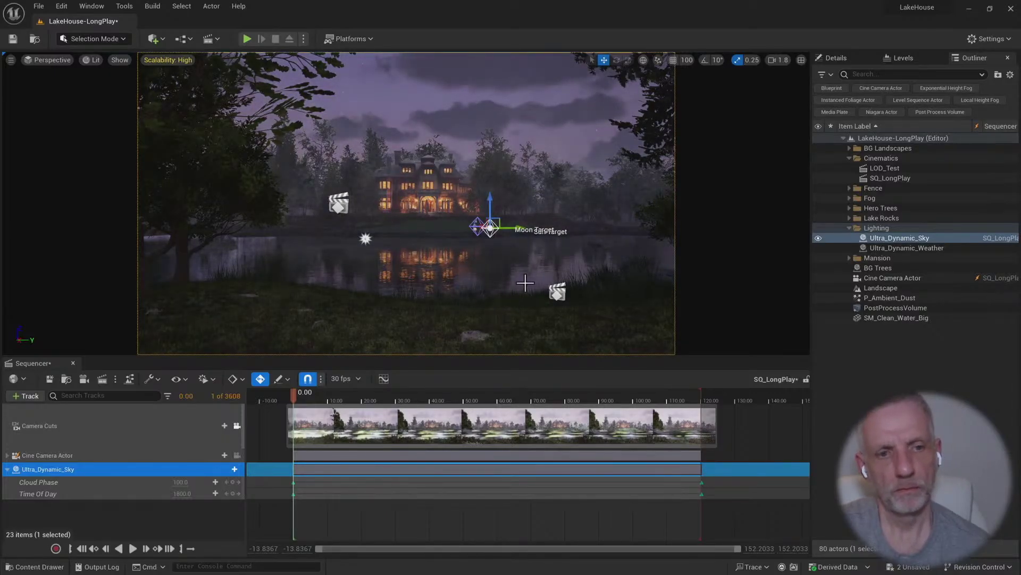
{"action": "left_click_drag", "start_coordinate": [304, 391], "coordinate": [692, 398]}
{"action": "left_click", "coordinate": [289, 391]}
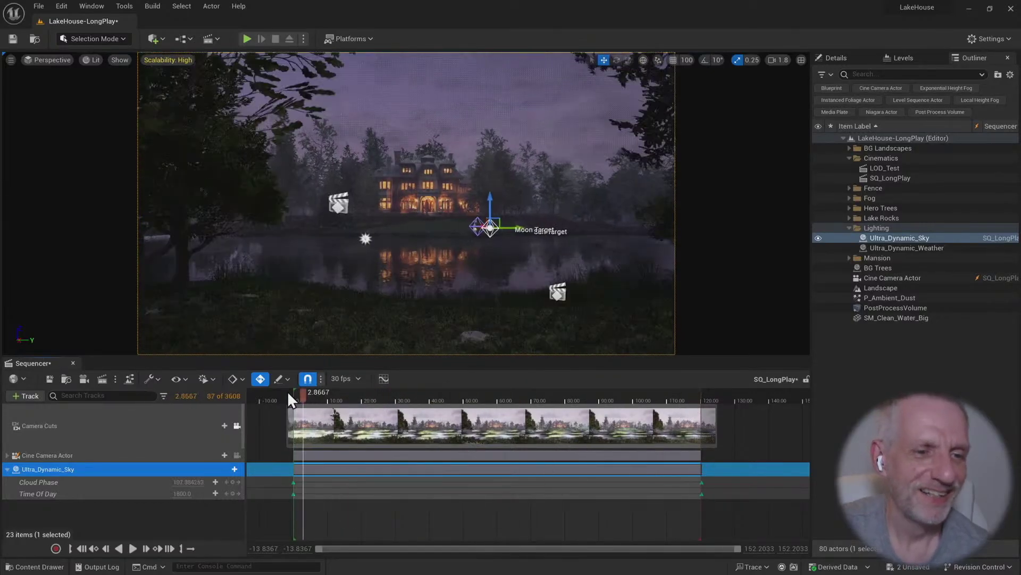
Save the level and sequence, and close the Sequencer, toggling the viewport's realtime rendering
{"action": "key", "text": "ctrl+s"}
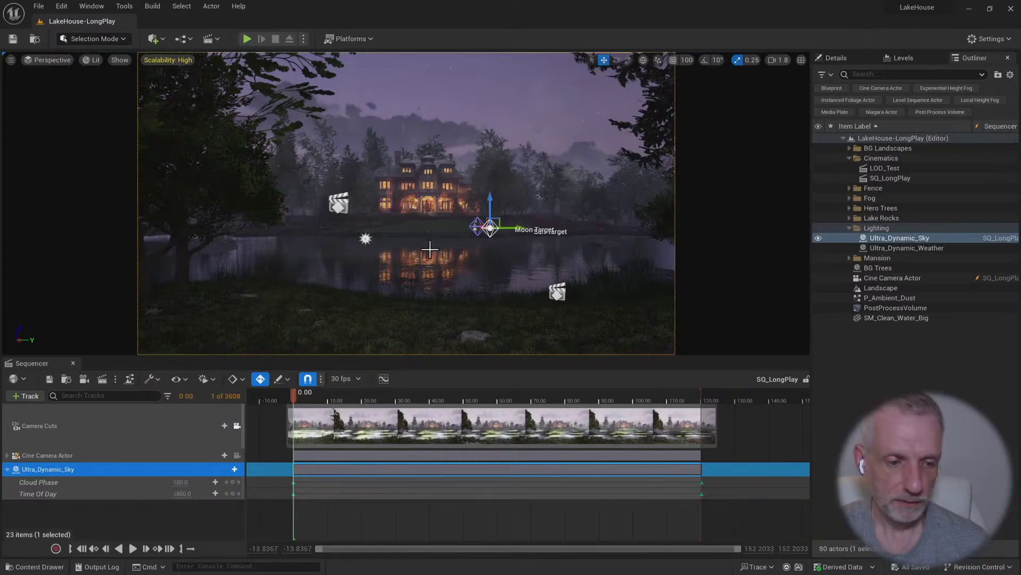
{"action": "left_click", "coordinate": [73, 362]}
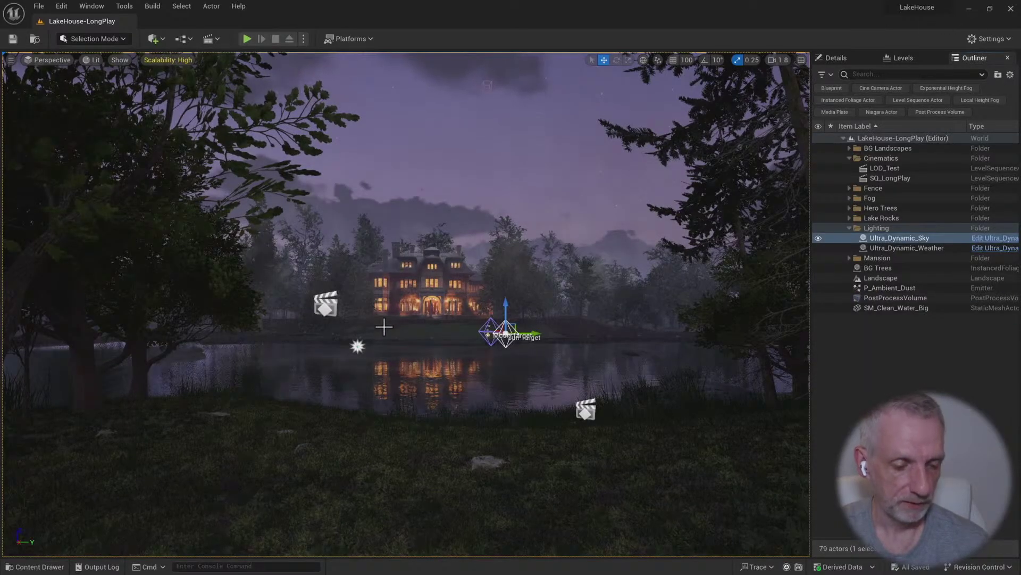
{"action": "key", "text": "ctrl+r"}
Switch to DAZ Install Manager and sign in to the DAZ 3D account with the remembered credentials
{"action": "left_click", "coordinate": [967, 6]}
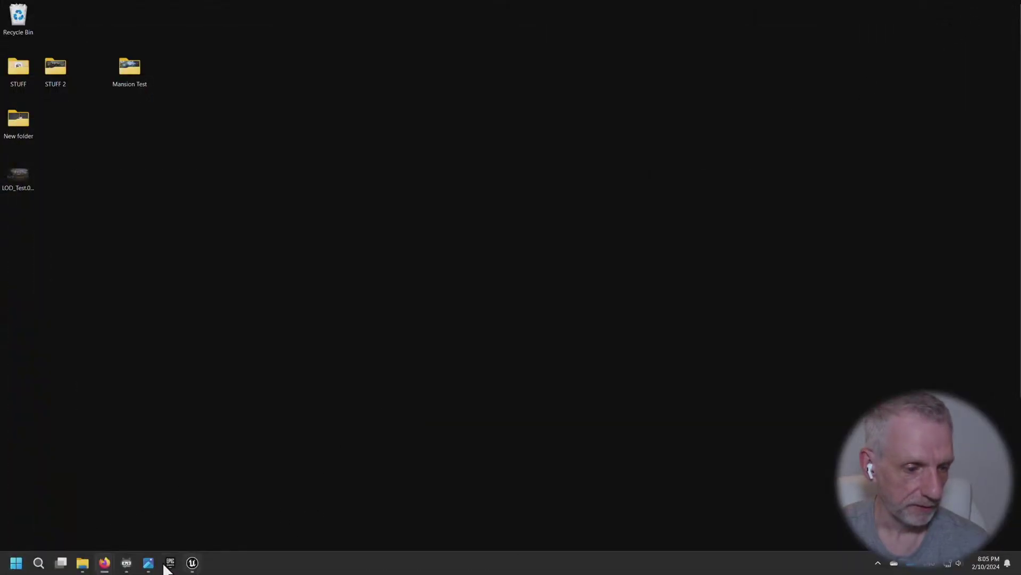
{"action": "left_click", "coordinate": [16, 562]}
{"action": "left_click", "coordinate": [195, 353]}
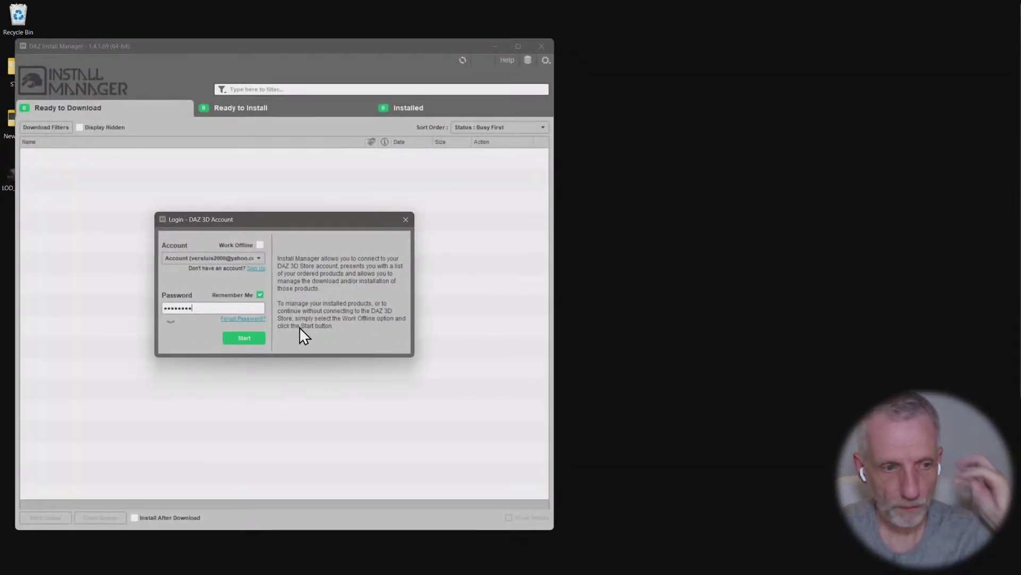
{"action": "left_click", "coordinate": [248, 338]}
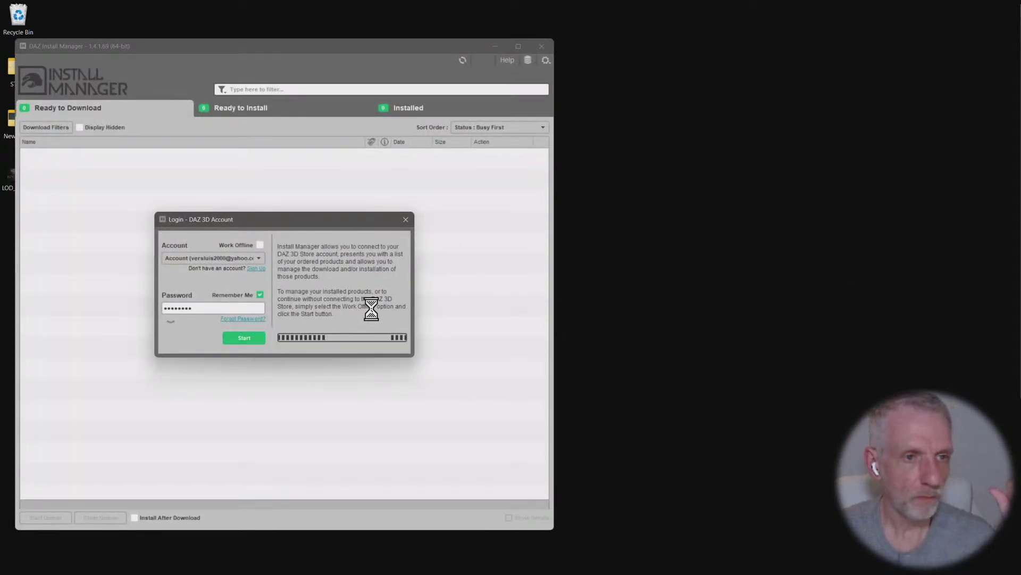
Filter the product list by "duck" and download Noggin's Duck- Mallard
{"action": "left_click", "coordinate": [327, 89]}
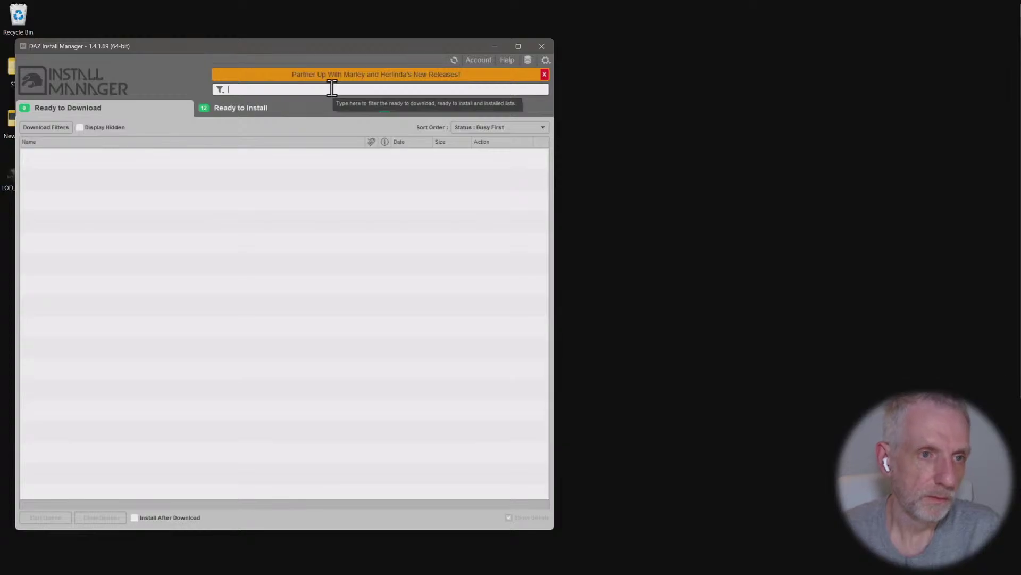
{"action": "type", "text": "duck"}
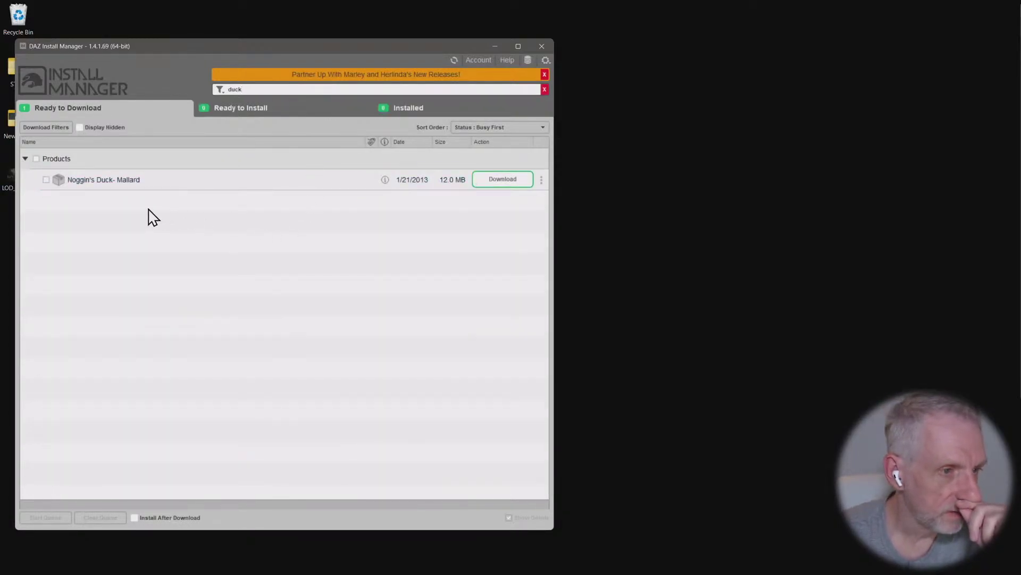
{"action": "left_click", "coordinate": [46, 180]}
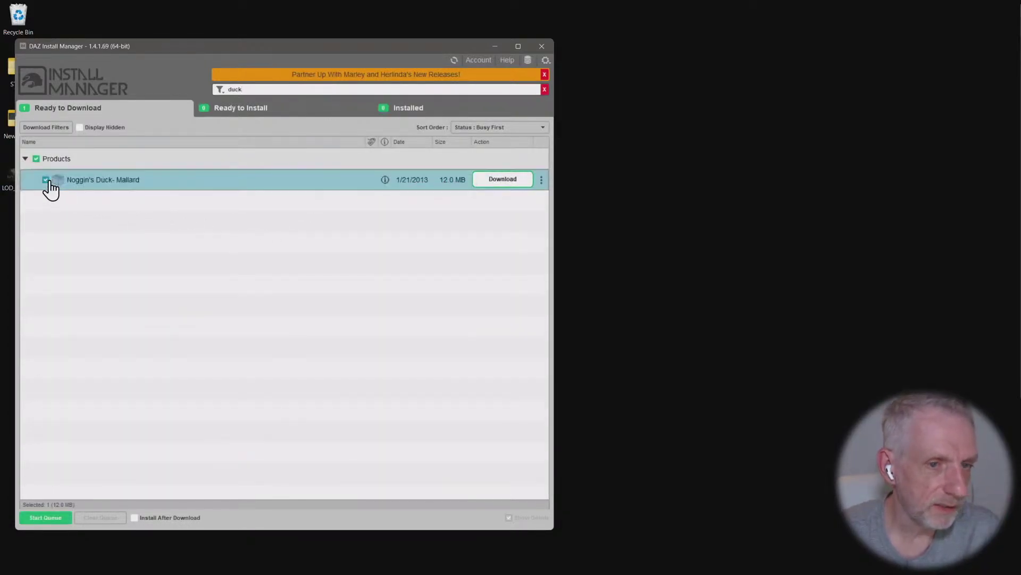
{"action": "left_click", "coordinate": [490, 181]}
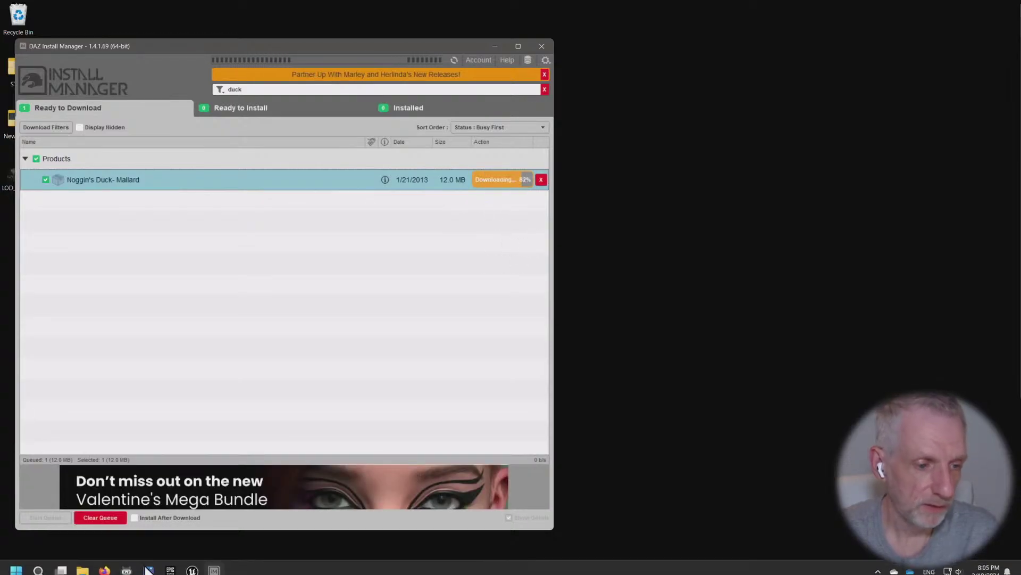
Launch the DAZ Studio 4.22 beta with Install Manager minimized, and close the Unreal Editor
{"action": "left_click", "coordinate": [16, 563]}
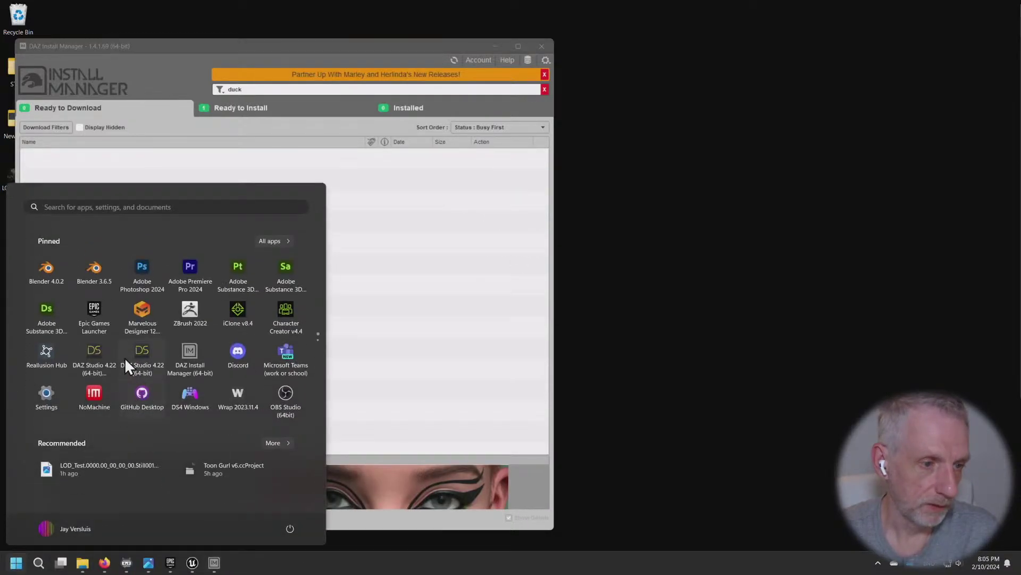
{"action": "left_click", "coordinate": [89, 349]}
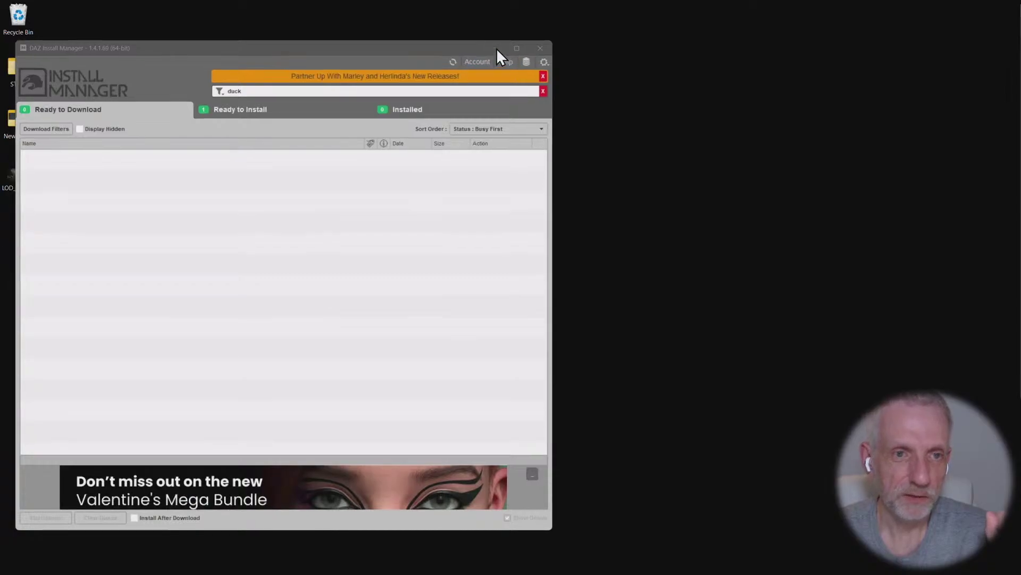
{"action": "left_click", "coordinate": [495, 47]}
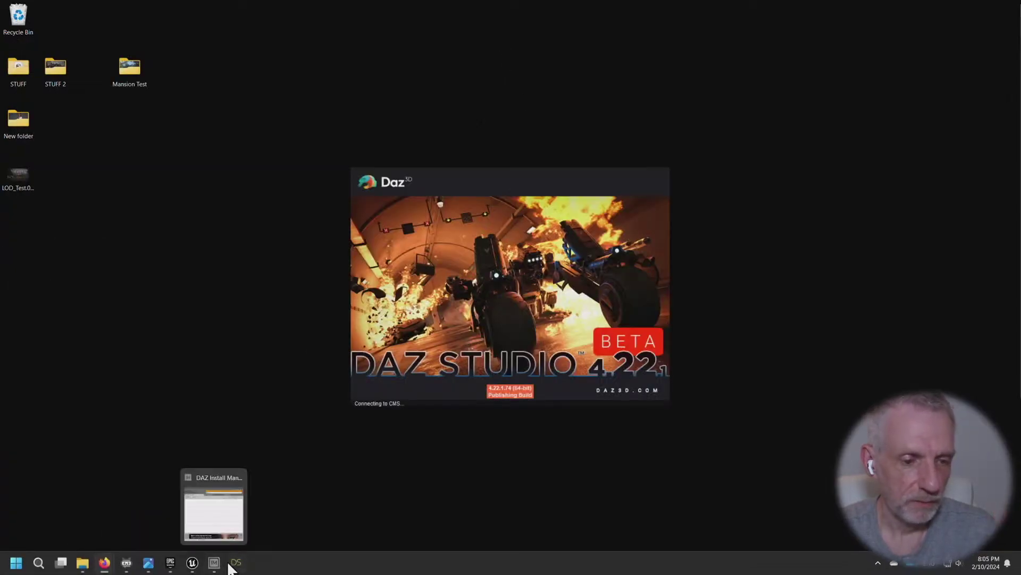
{"action": "left_click", "coordinate": [194, 565]}
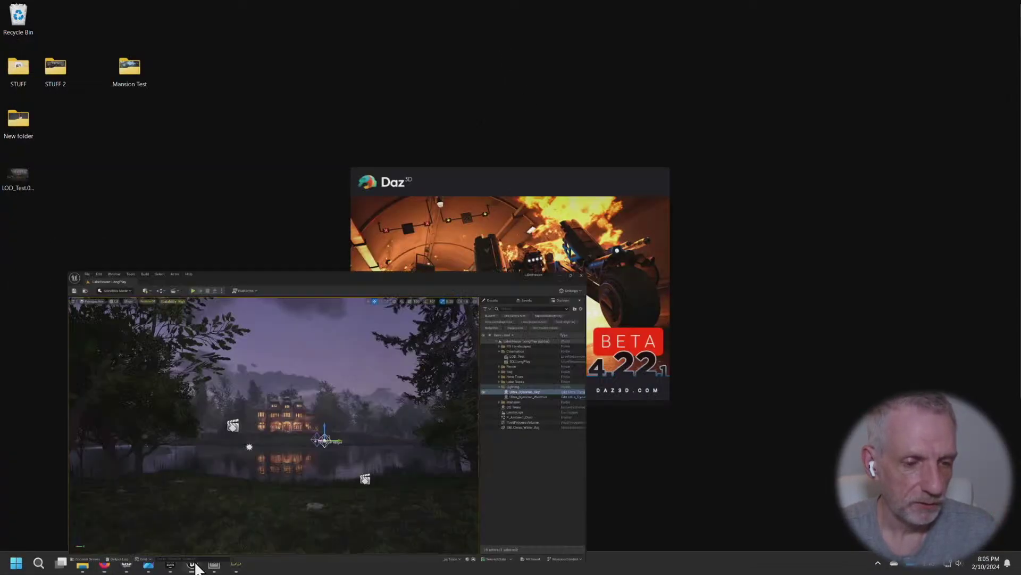
{"action": "left_click", "coordinate": [1010, 9]}
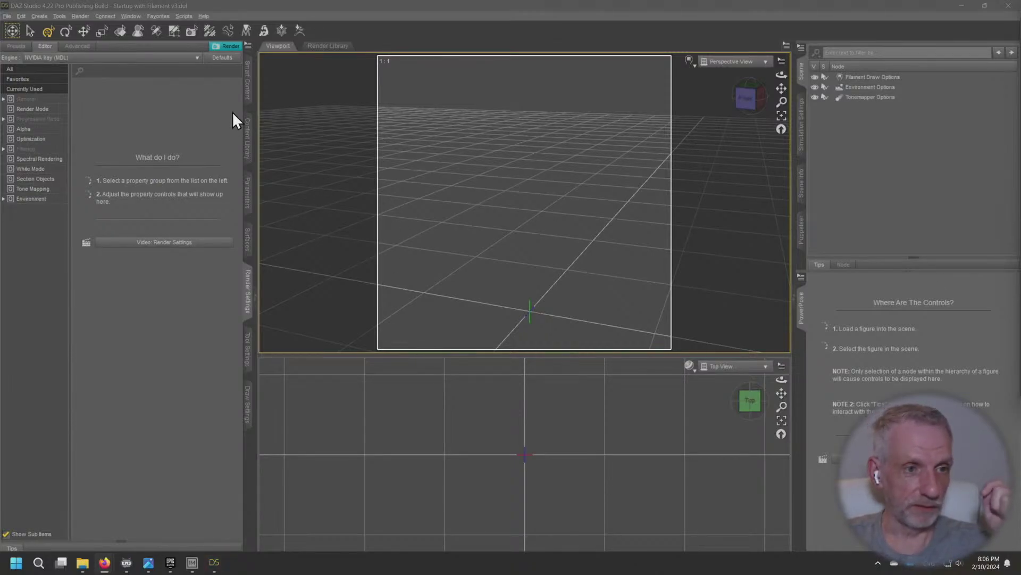
Switch DAZ Studio to a single perspective viewport and hide its aspect frame
{"action": "left_click", "coordinate": [131, 16]}
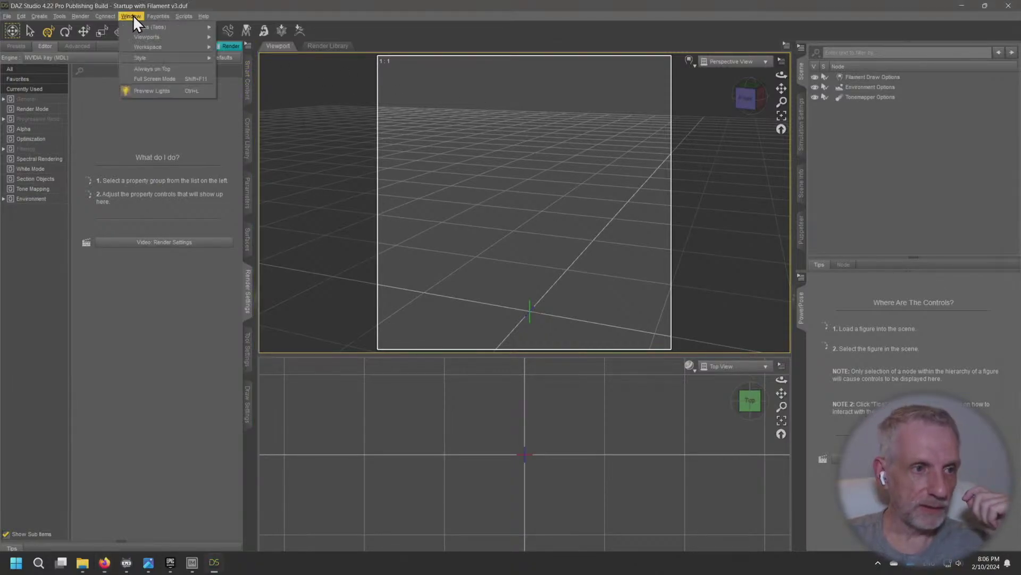
{"action": "mouse_move", "coordinate": [153, 37]}
{"action": "left_click", "coordinate": [242, 40]}
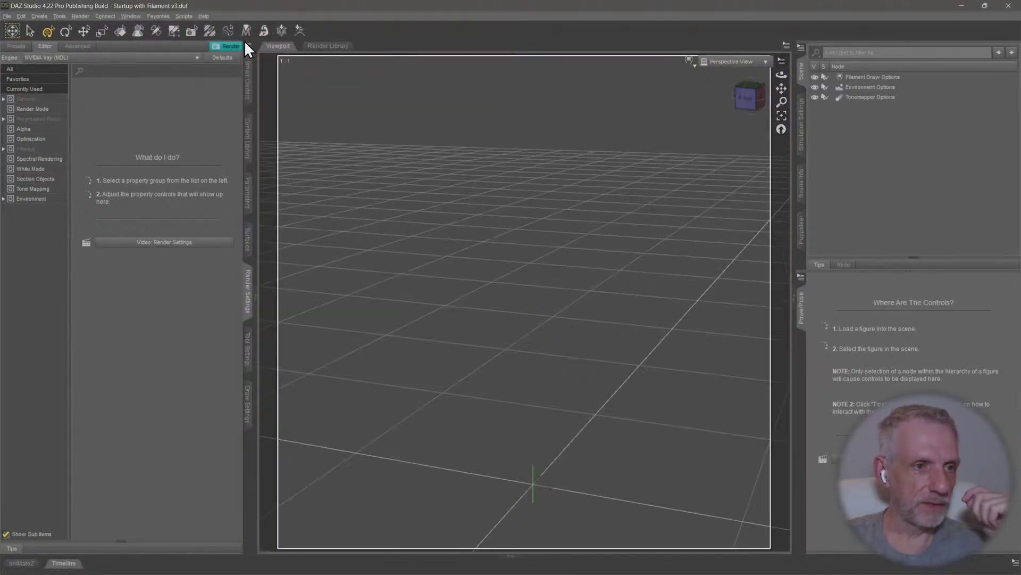
{"action": "left_click", "coordinate": [781, 61]}
{"action": "left_click", "coordinate": [781, 107]}
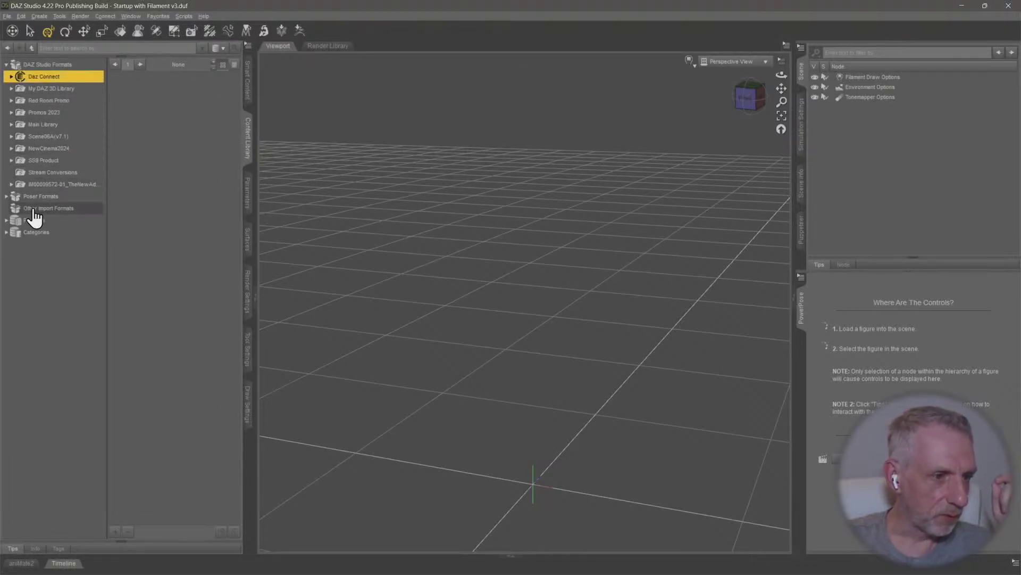
Look for the duck under Poser Formats in the Content Library, checking each Figures subfolder of Main Library
{"action": "left_click", "coordinate": [6, 196]}
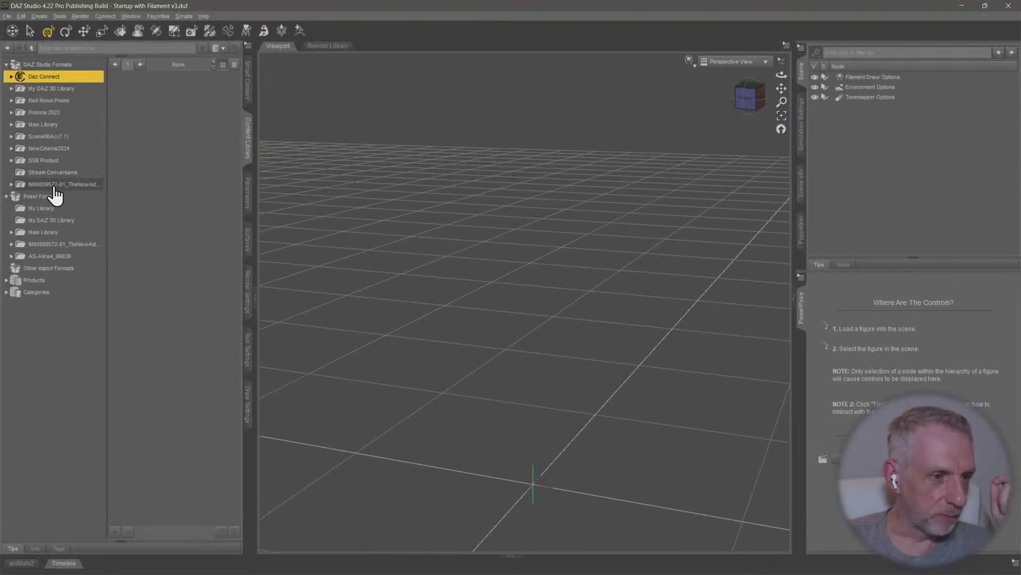
{"action": "left_click", "coordinate": [51, 220]}
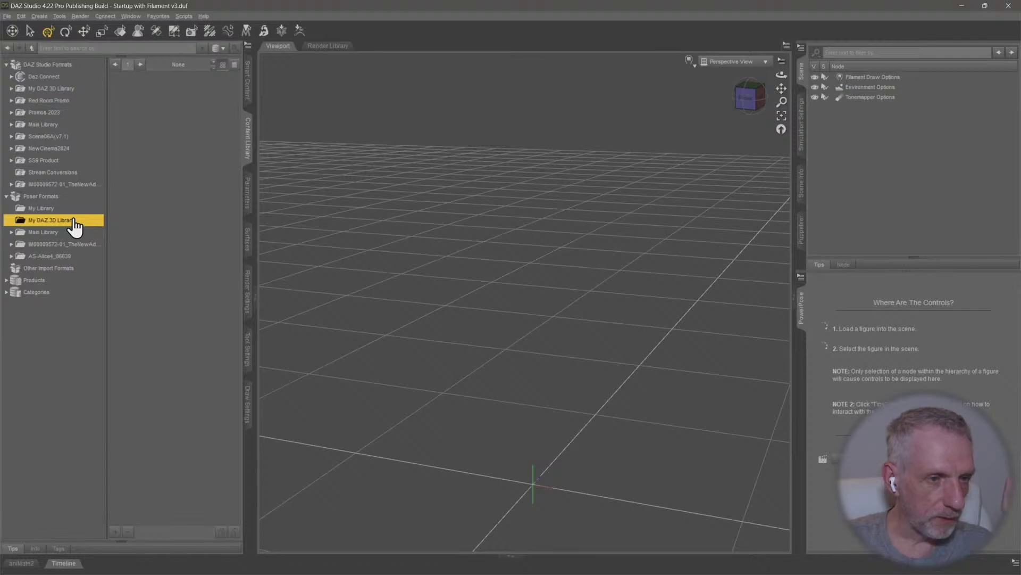
{"action": "left_click", "coordinate": [75, 233]}
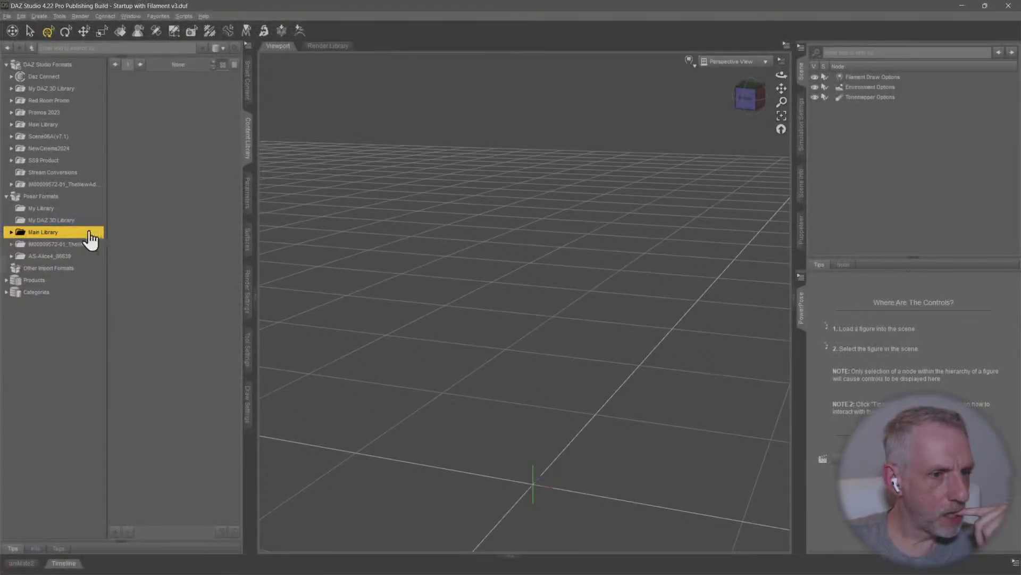
{"action": "double_click", "coordinate": [91, 234]}
{"action": "left_click", "coordinate": [83, 246]}
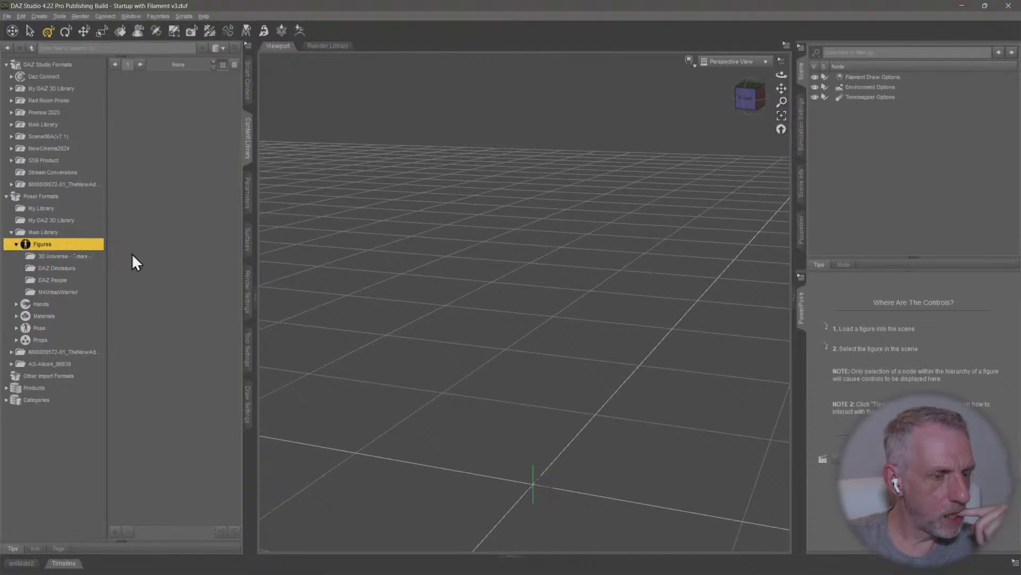
{"action": "left_click", "coordinate": [83, 257]}
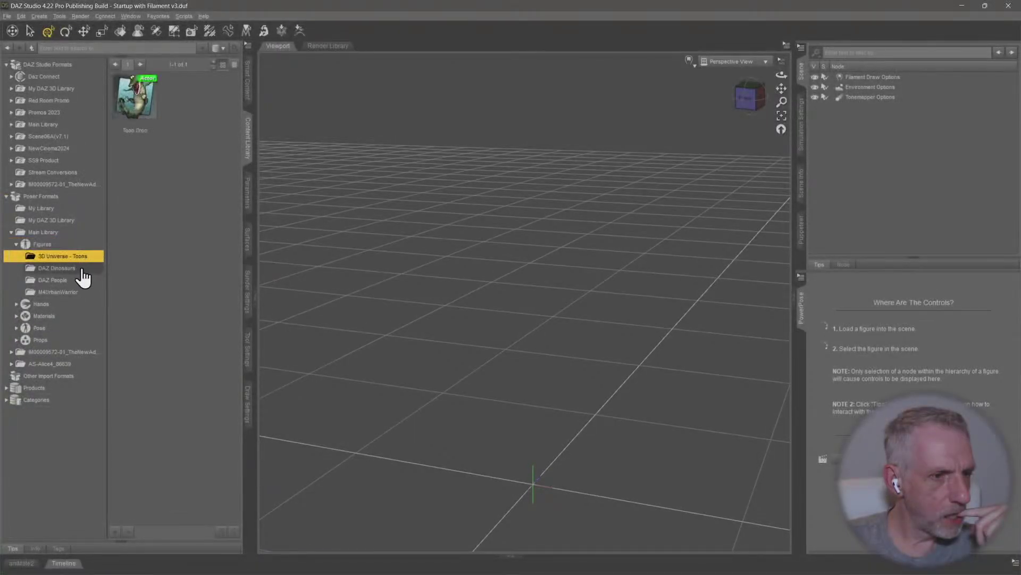
{"action": "left_click", "coordinate": [80, 268]}
{"action": "left_click", "coordinate": [78, 279]}
{"action": "left_click", "coordinate": [78, 292]}
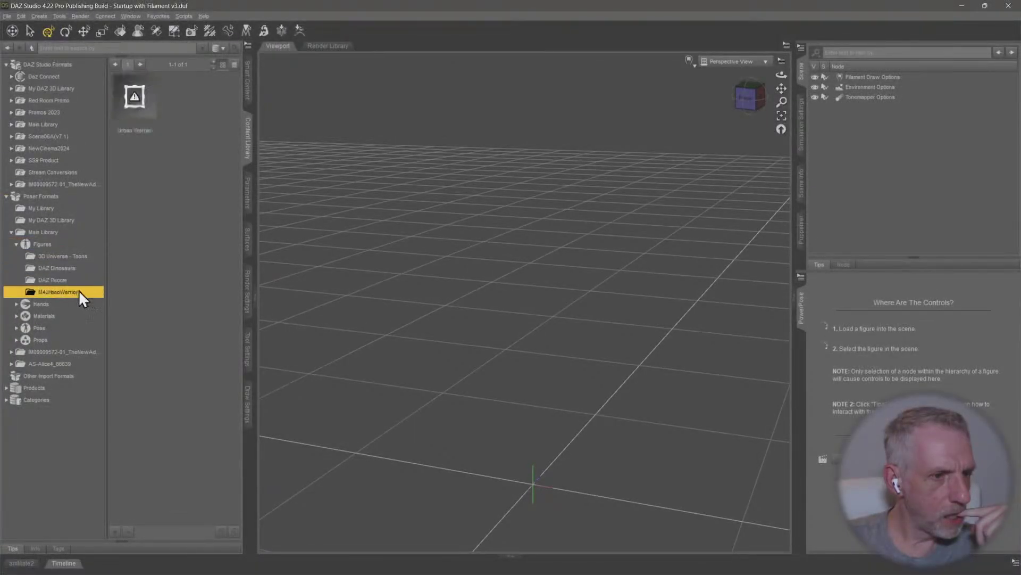
Check the M4UrbanWarrior and 3D Universe - Toons folders under Props in the Poser-format Main Library
{"action": "left_click", "coordinate": [60, 340]}
{"action": "left_click", "coordinate": [82, 364]}
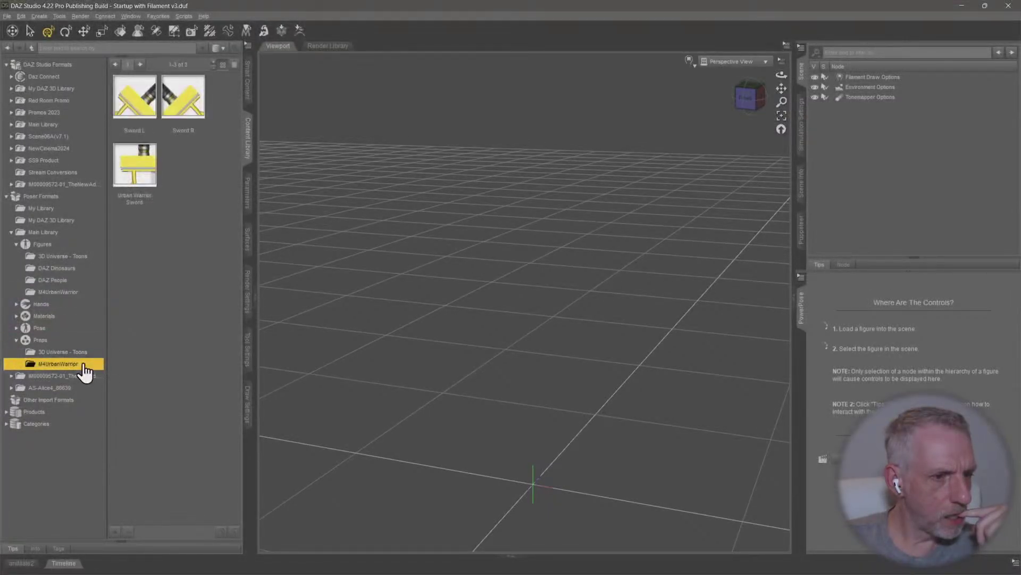
{"action": "left_click", "coordinate": [83, 354]}
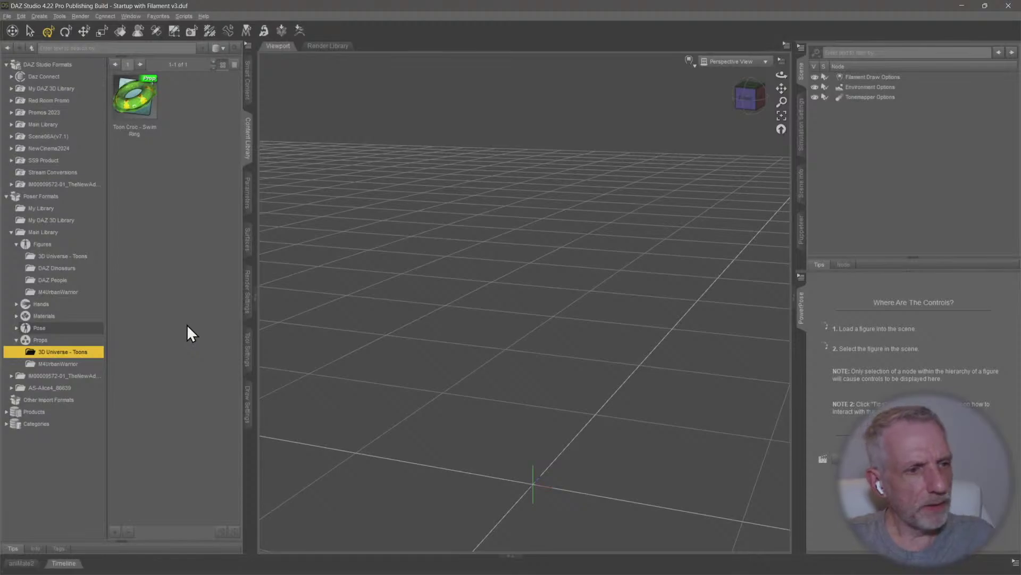
Switch to Firefox and open daz3d.com in a maximized new window
{"action": "key", "text": "alt+Tab"}
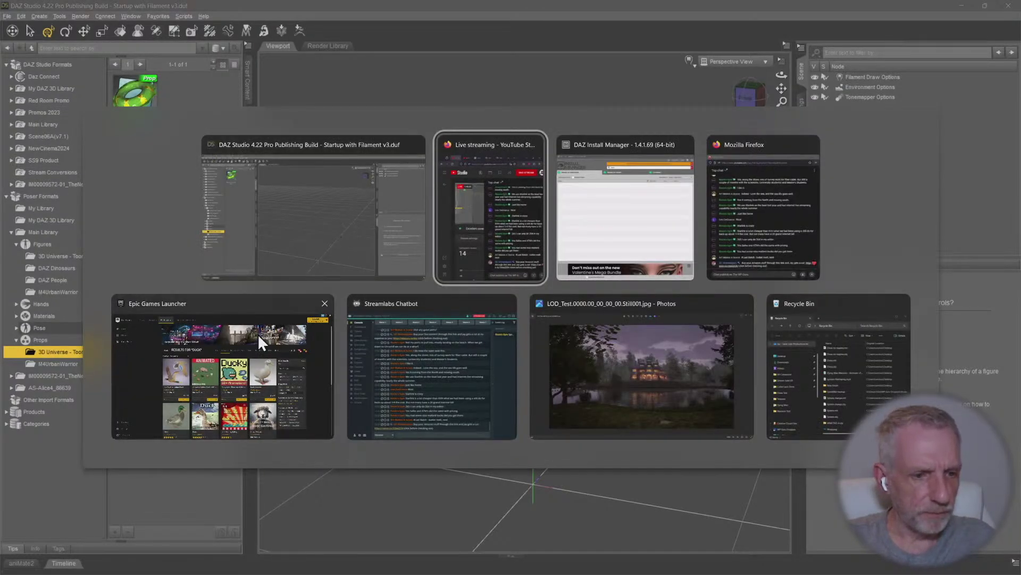
{"action": "left_click", "coordinate": [325, 237]}
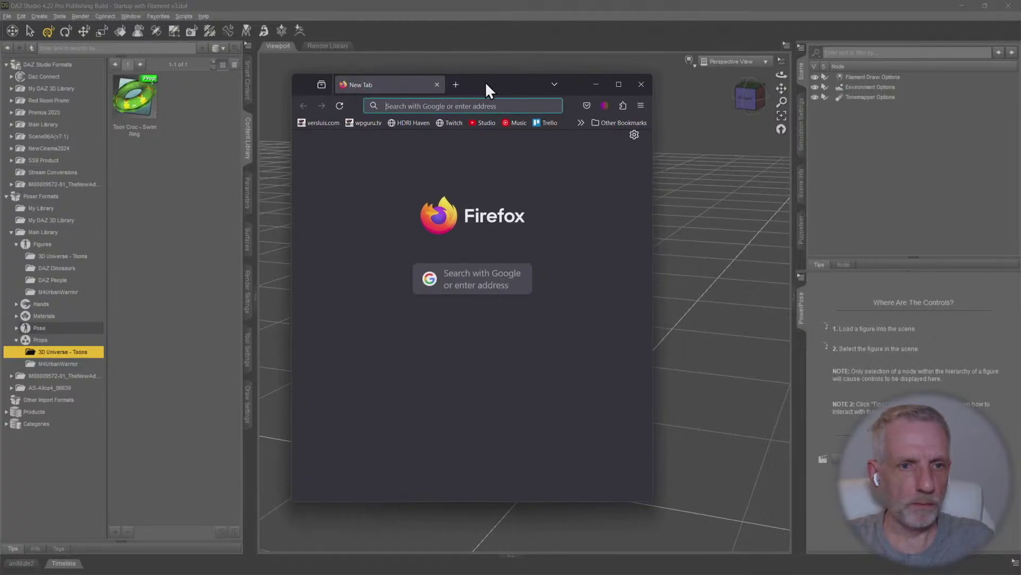
{"action": "double_click", "coordinate": [485, 83]}
{"action": "type", "text": "daz3d.com"}
{"action": "key", "text": "Return"}
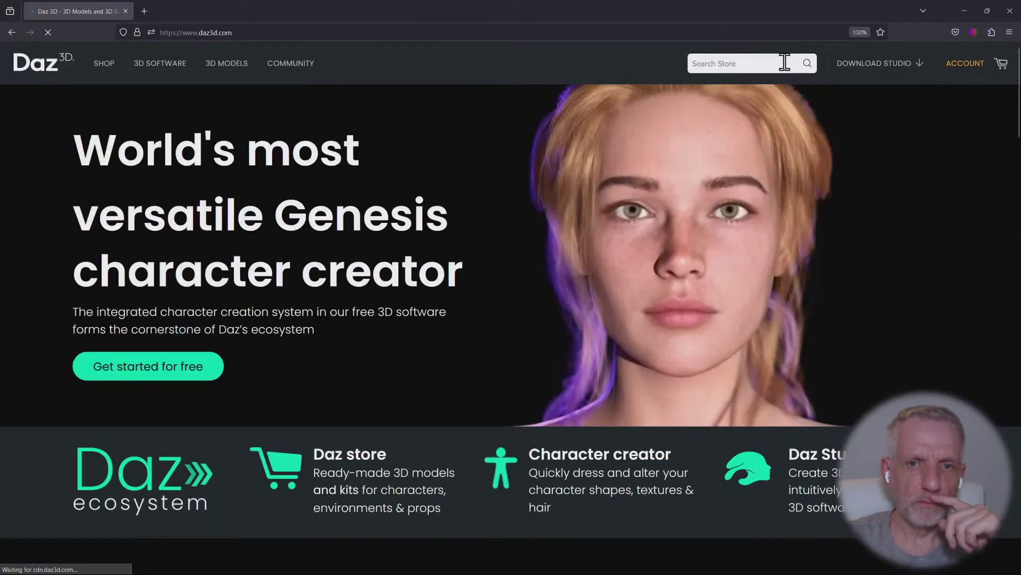
Search the Daz store for "duck" and open the Noggin's Duck- Mallard product page
{"action": "left_click", "coordinate": [785, 62]}
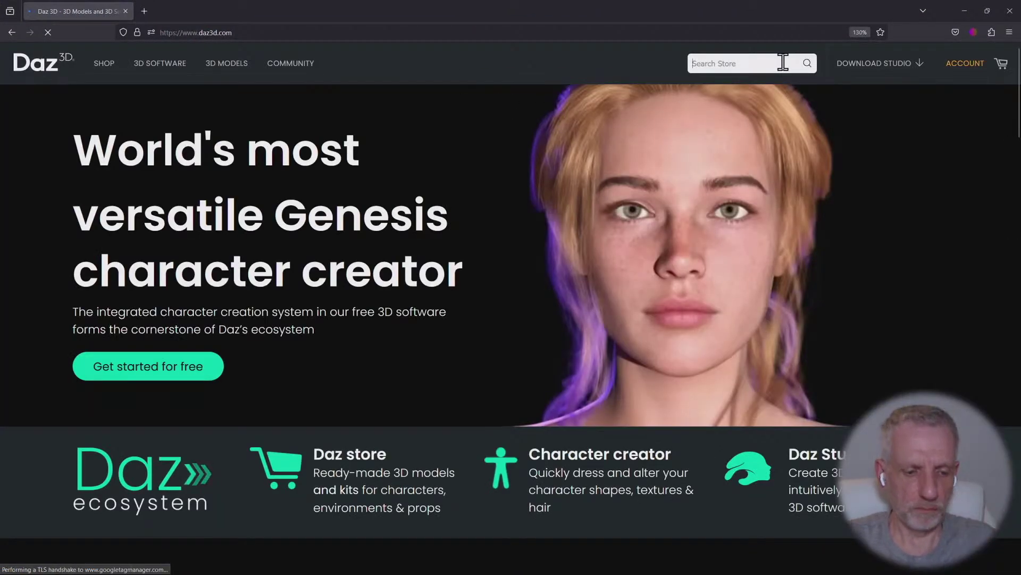
{"action": "type", "text": "duck"}
{"action": "key", "text": "Return"}
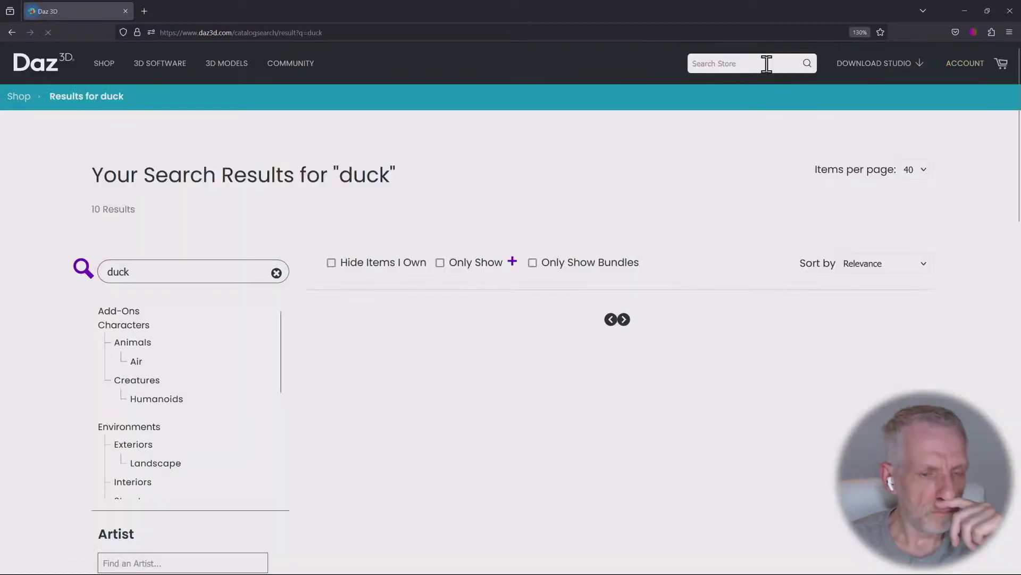
{"action": "scroll", "coordinate": [889, 273], "scroll_direction": "down", "scroll_amount": 3}
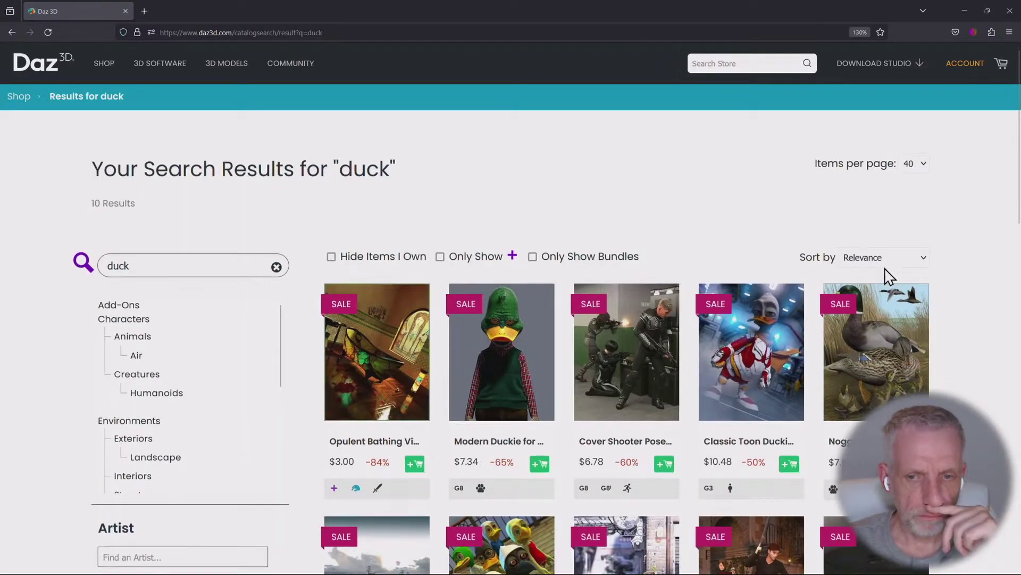
{"action": "left_click", "coordinate": [898, 246]}
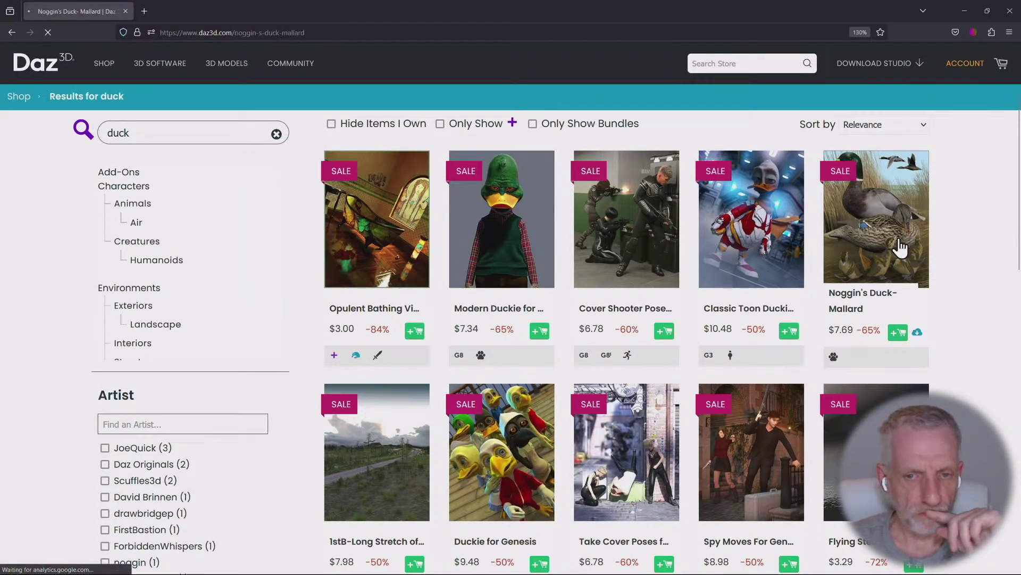
Examine the duck product's details, included models, poses and file formats, and minimize the browser
{"action": "scroll", "coordinate": [932, 361], "scroll_direction": "down", "scroll_amount": 6}
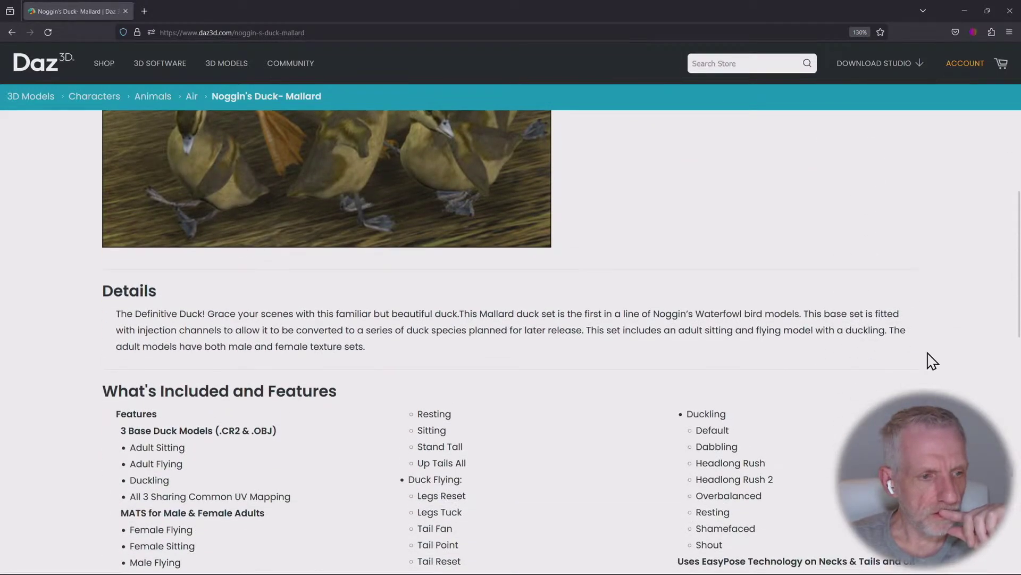
{"action": "scroll", "coordinate": [933, 361], "scroll_direction": "down", "scroll_amount": 2}
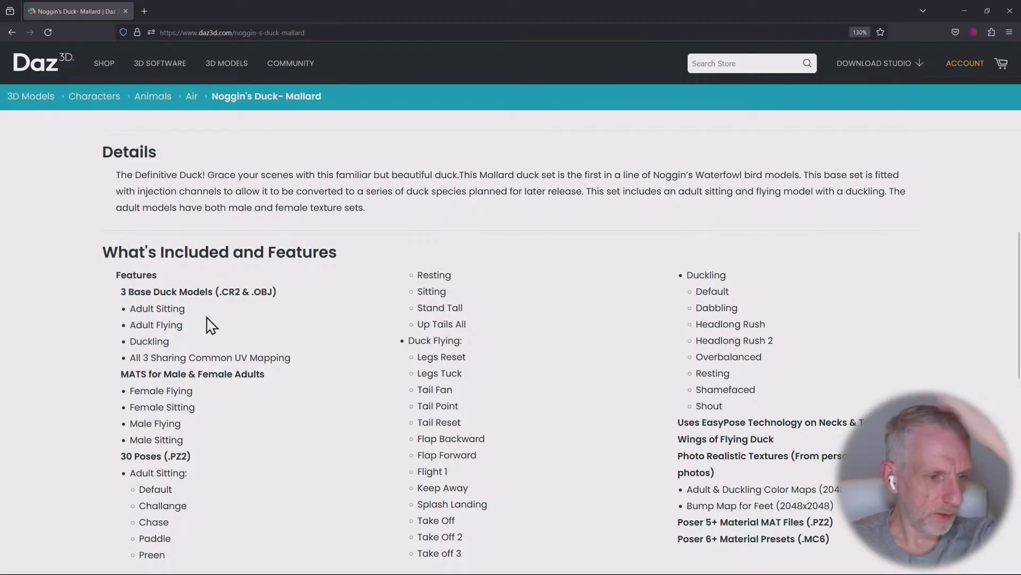
{"action": "scroll", "coordinate": [211, 326], "scroll_direction": "down", "scroll_amount": 2}
{"action": "scroll", "coordinate": [211, 326], "scroll_direction": "up", "scroll_amount": 1}
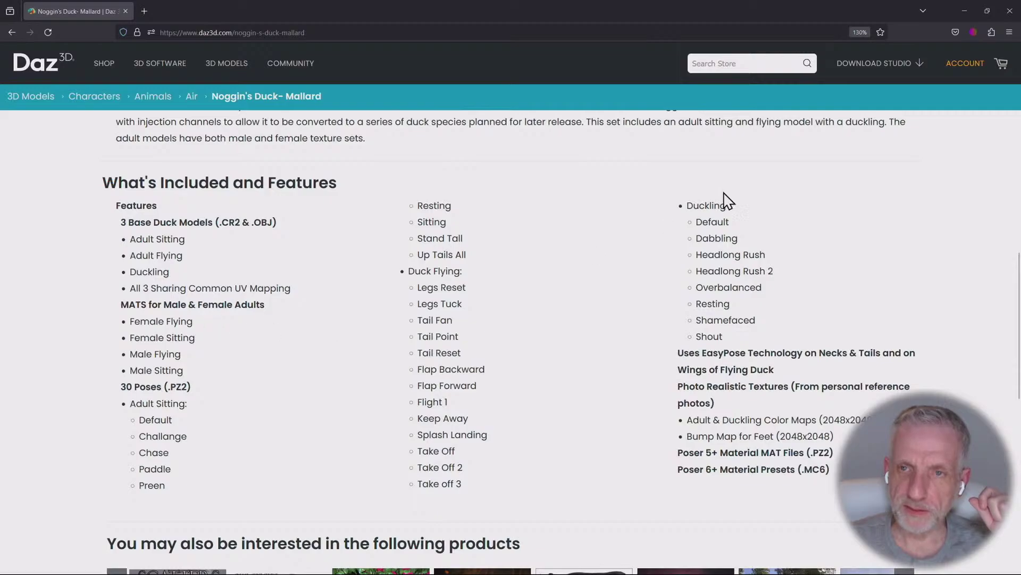
{"action": "left_click", "coordinate": [965, 11]}
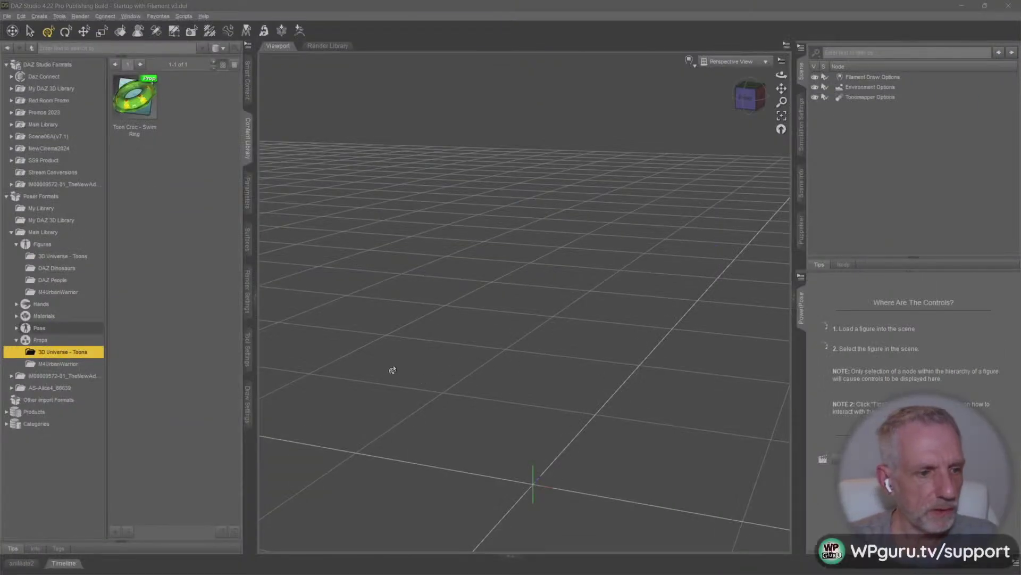
Switch to DAZ Install Manager, install the downloaded duck package and minimize the manager
{"action": "key", "text": "alt+Tab"}
{"action": "key", "text": "alt+Tab"}
{"action": "key", "text": "alt+Tab"}
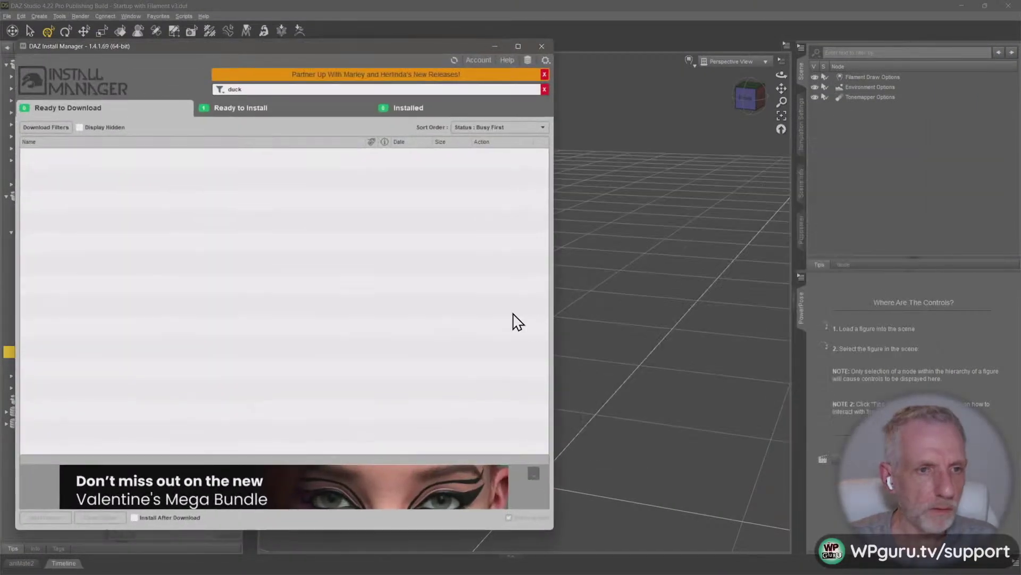
{"action": "left_click", "coordinate": [292, 112]}
{"action": "left_click", "coordinate": [483, 183]}
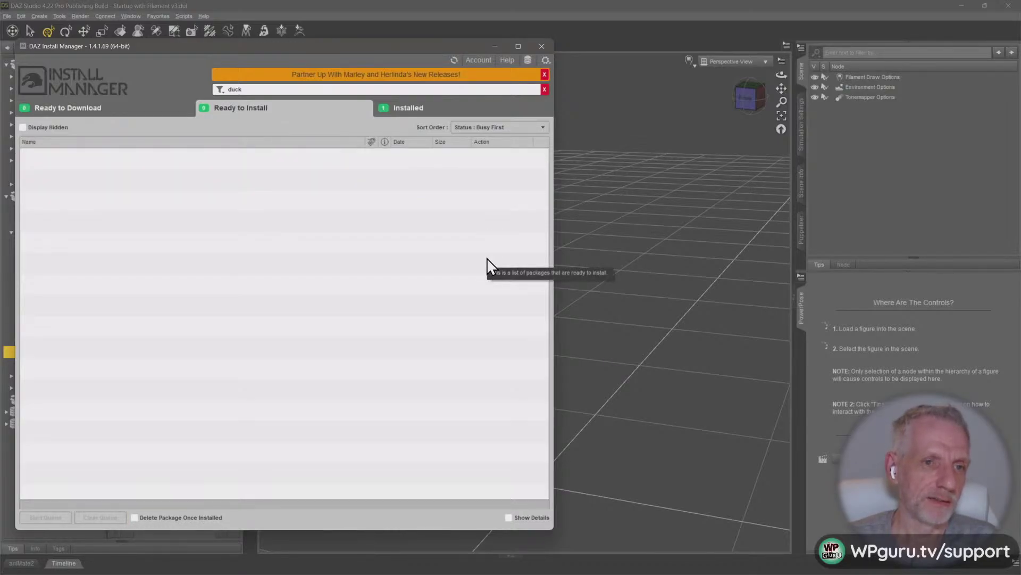
{"action": "left_click", "coordinate": [495, 44]}
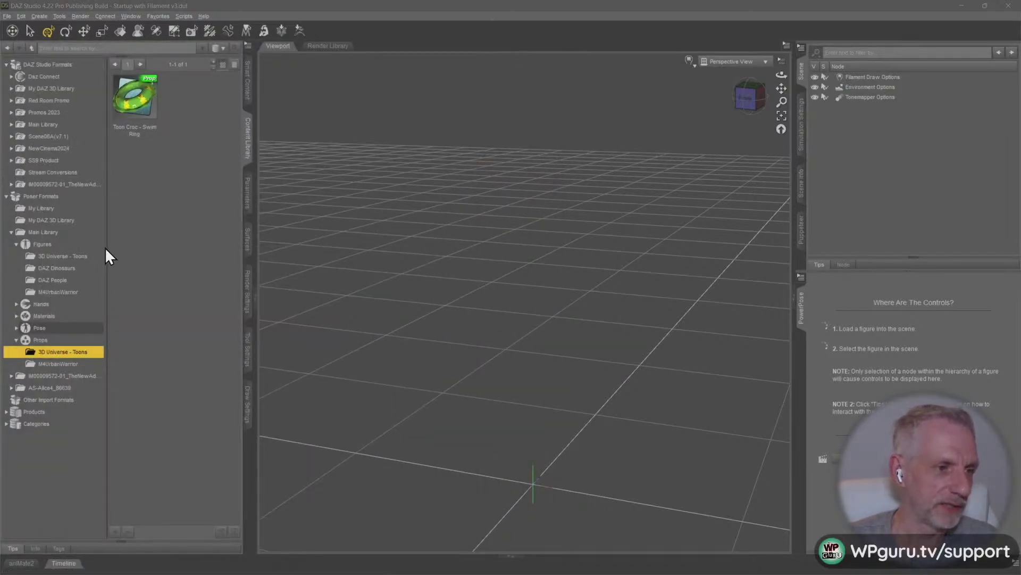
Refresh the Poser Formats content folders and open the Main Library's Ducks folder under Figures, Noggins
{"action": "left_click", "coordinate": [69, 198]}
{"action": "right_click", "coordinate": [157, 262]}
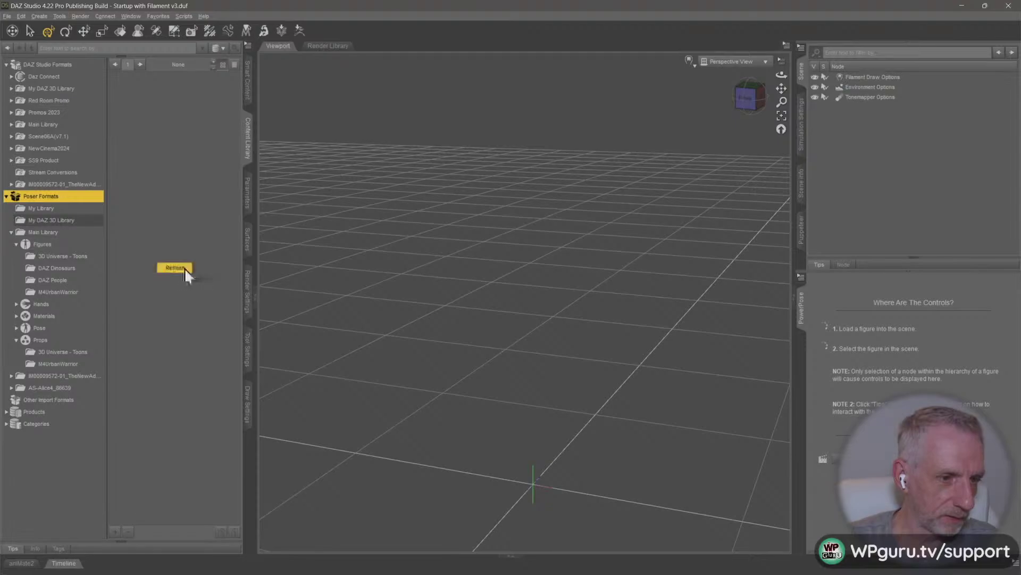
{"action": "left_click", "coordinate": [176, 268]}
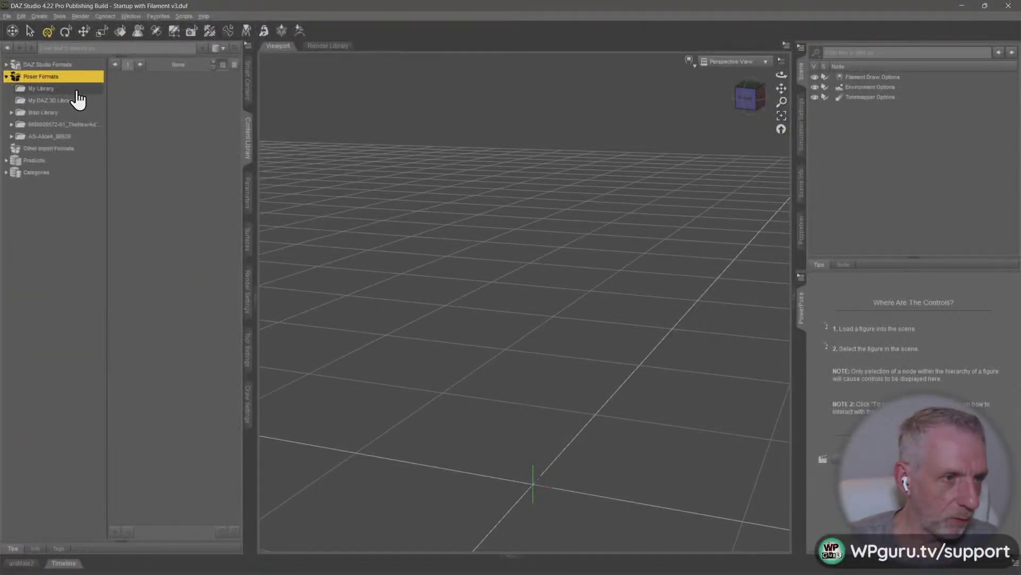
{"action": "left_click", "coordinate": [71, 114]}
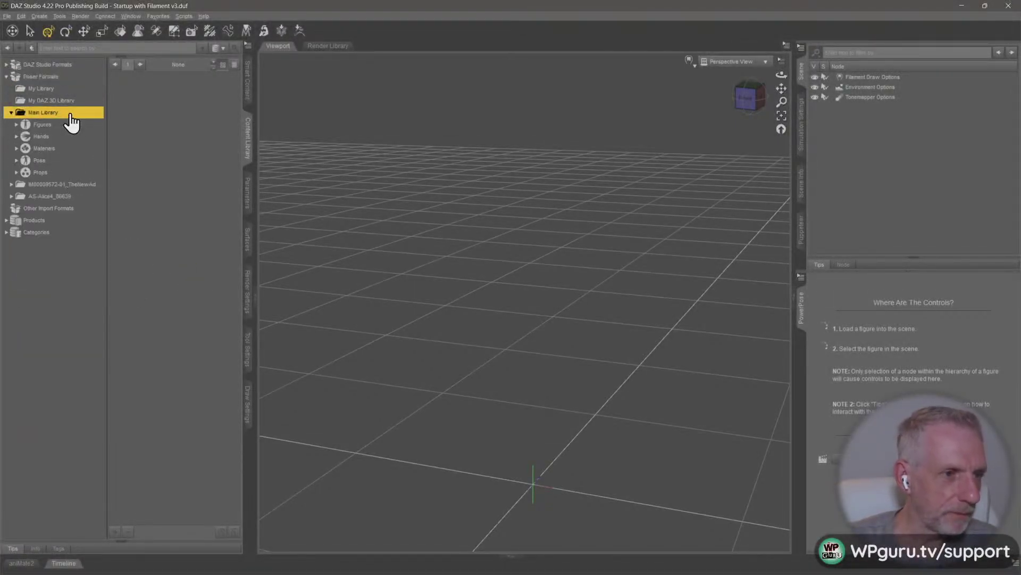
{"action": "left_click", "coordinate": [75, 125]}
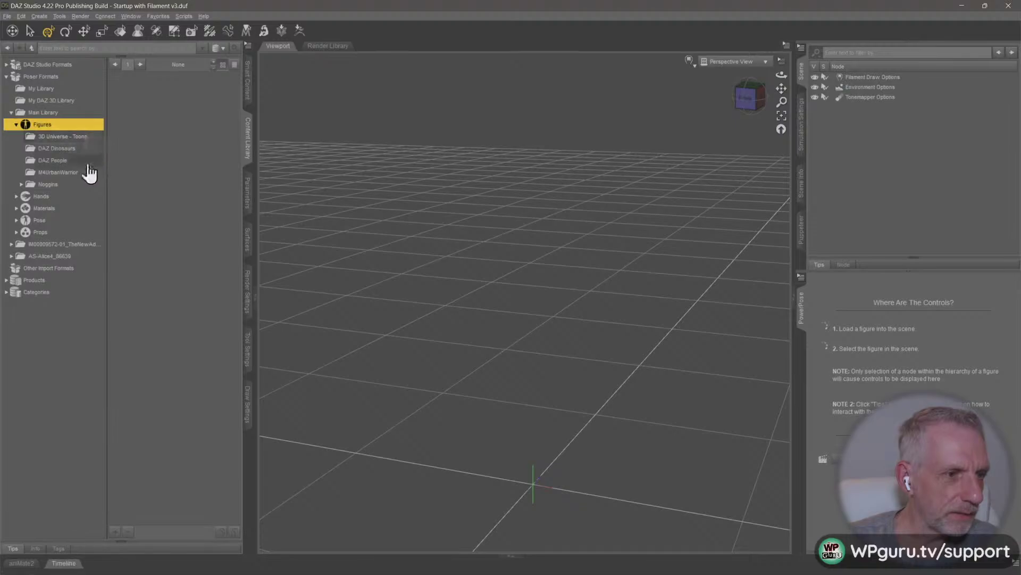
{"action": "left_click", "coordinate": [81, 184]}
{"action": "left_click", "coordinate": [66, 196]}
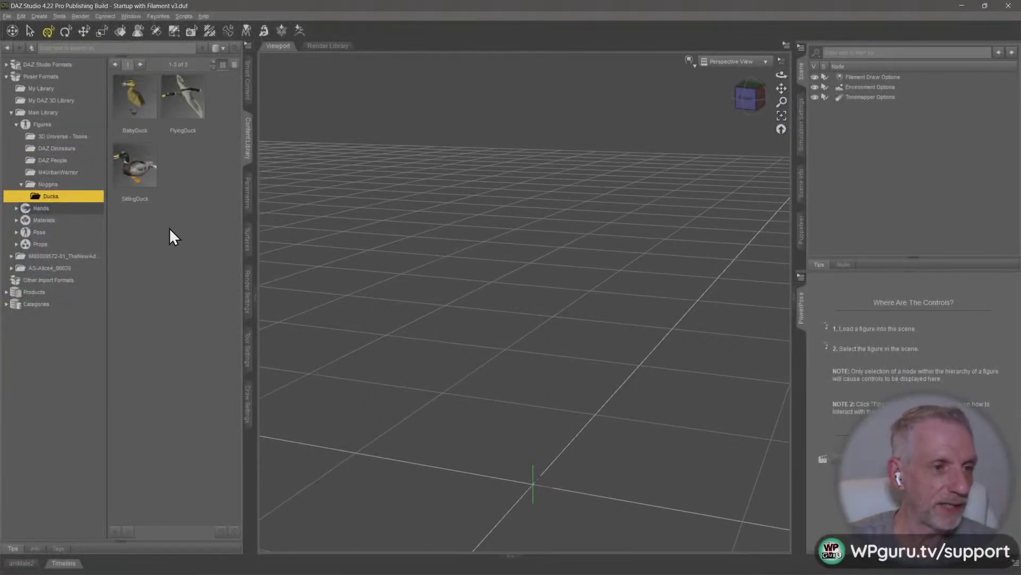
Load the SittingDuck figure into the scene and frame it from the side
{"action": "double_click", "coordinate": [148, 176]}
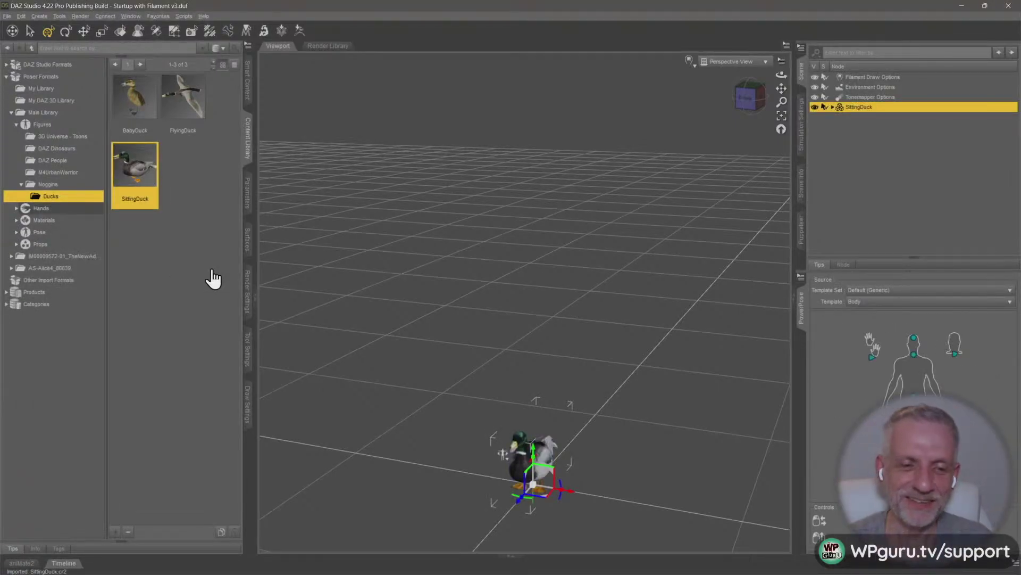
{"action": "key", "text": "ctrl+f"}
{"action": "mouse_move", "coordinate": [587, 366]}
{"action": "middle_mouse_down"}
{"action": "mouse_move", "coordinate": [527, 377]}
{"action": "mouse_move", "coordinate": [590, 358]}
{"action": "middle_mouse_up"}
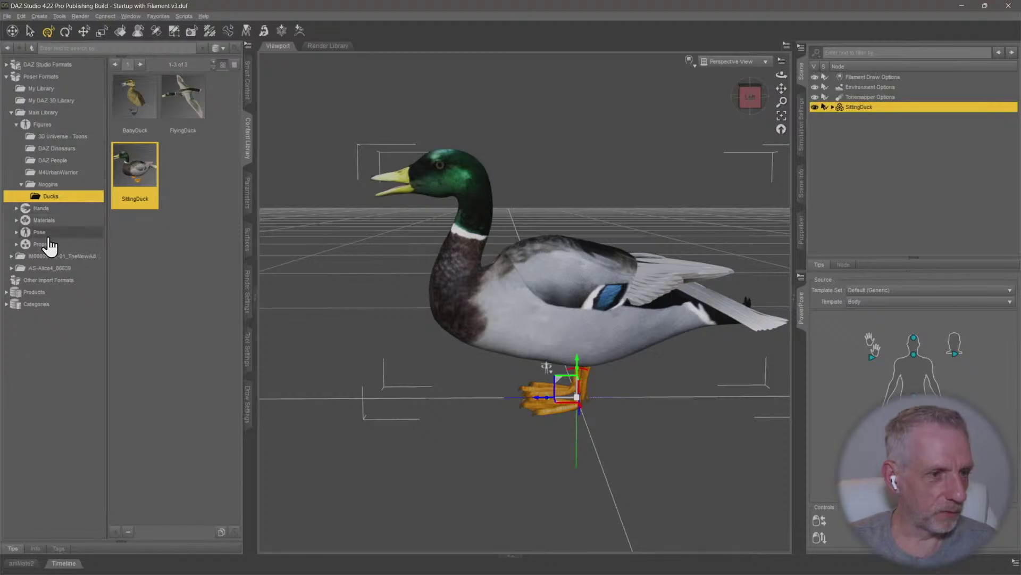
Expand the Poser library's Ducks pose folders and open the Mallard folder under Species
{"action": "left_click", "coordinate": [74, 233]}
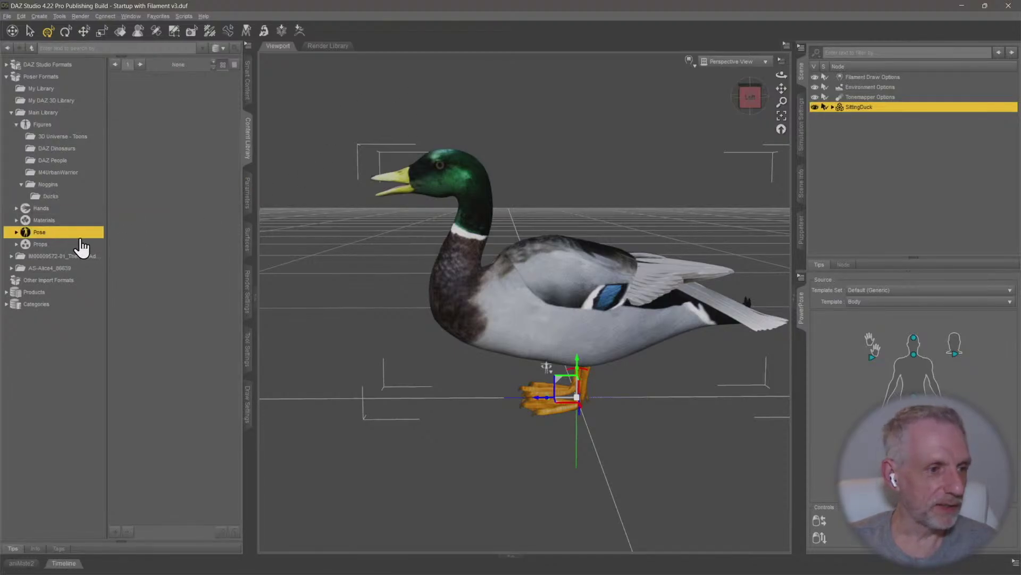
{"action": "left_click", "coordinate": [15, 232]}
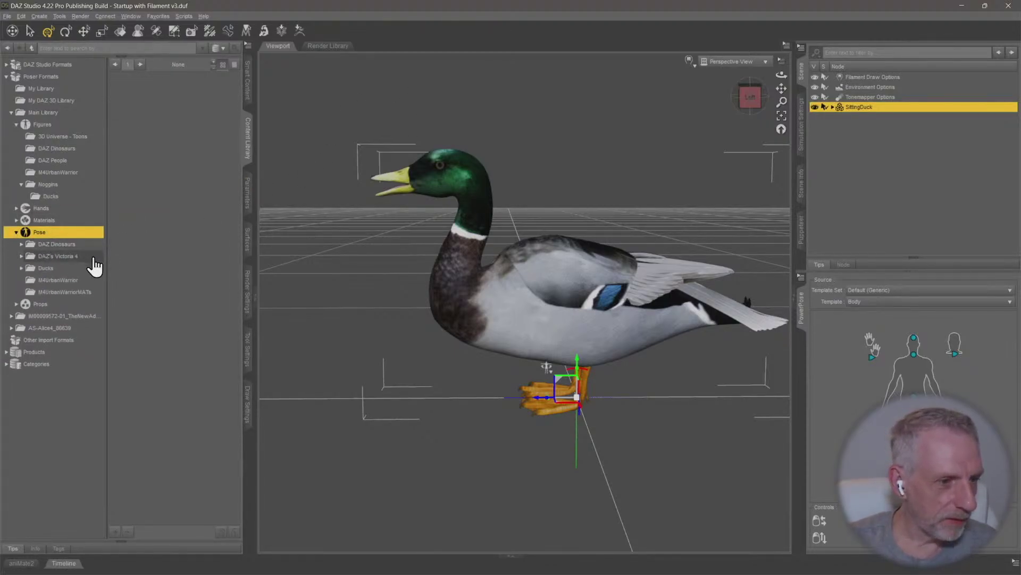
{"action": "double_click", "coordinate": [59, 267]}
{"action": "double_click", "coordinate": [72, 281]}
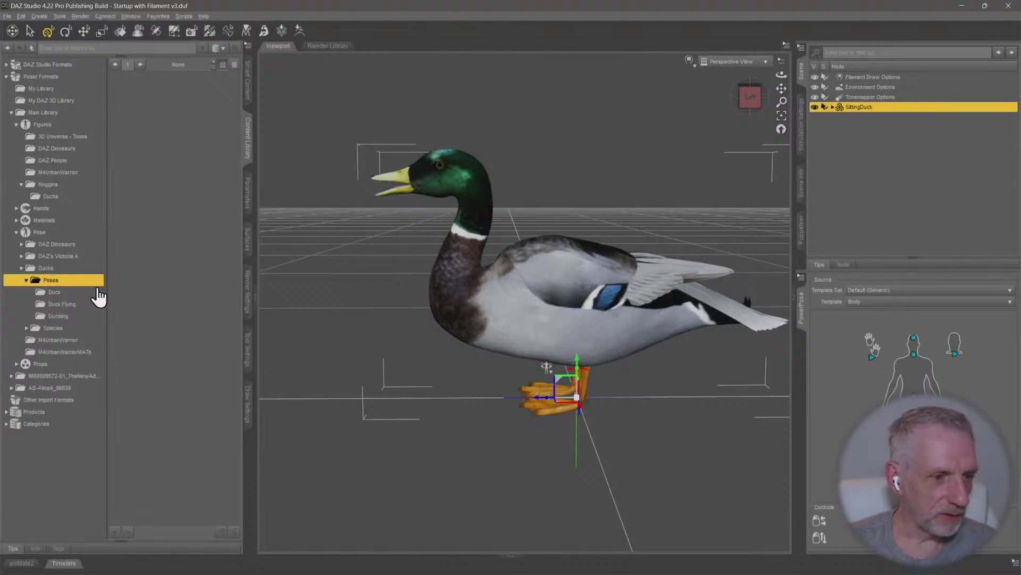
{"action": "double_click", "coordinate": [75, 328]}
{"action": "left_click", "coordinate": [74, 340]}
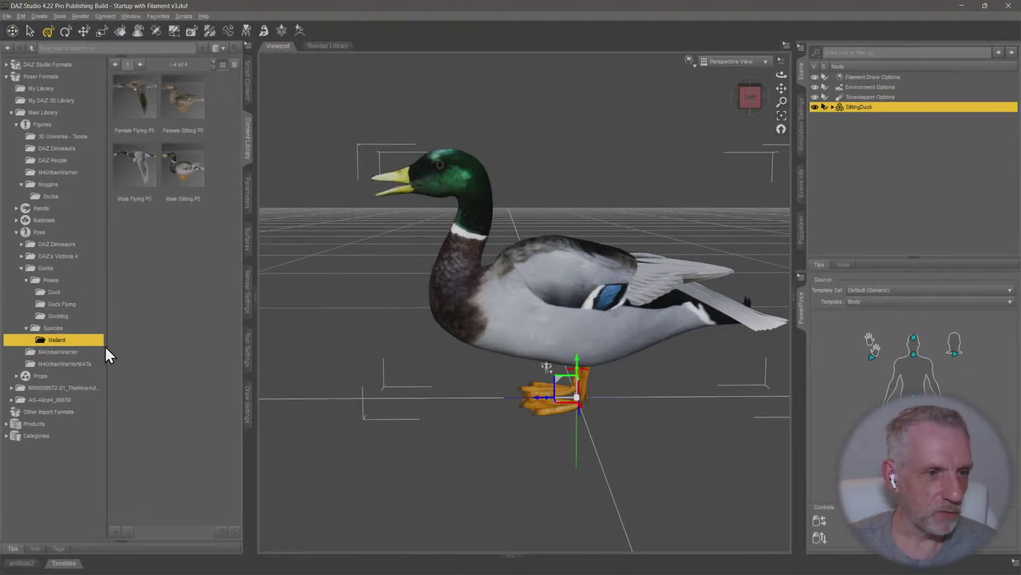
Apply the Female Sitting P5 preset to the duck and switch it back with the Male Sitting P5 preset
{"action": "mouse_move", "coordinate": [476, 349]}
{"action": "middle_mouse_down"}
{"action": "mouse_move", "coordinate": [475, 319]}
{"action": "mouse_move", "coordinate": [436, 319]}
{"action": "mouse_move", "coordinate": [479, 319]}
{"action": "mouse_move", "coordinate": [478, 341]}
{"action": "middle_mouse_up"}
{"action": "double_click", "coordinate": [199, 109]}
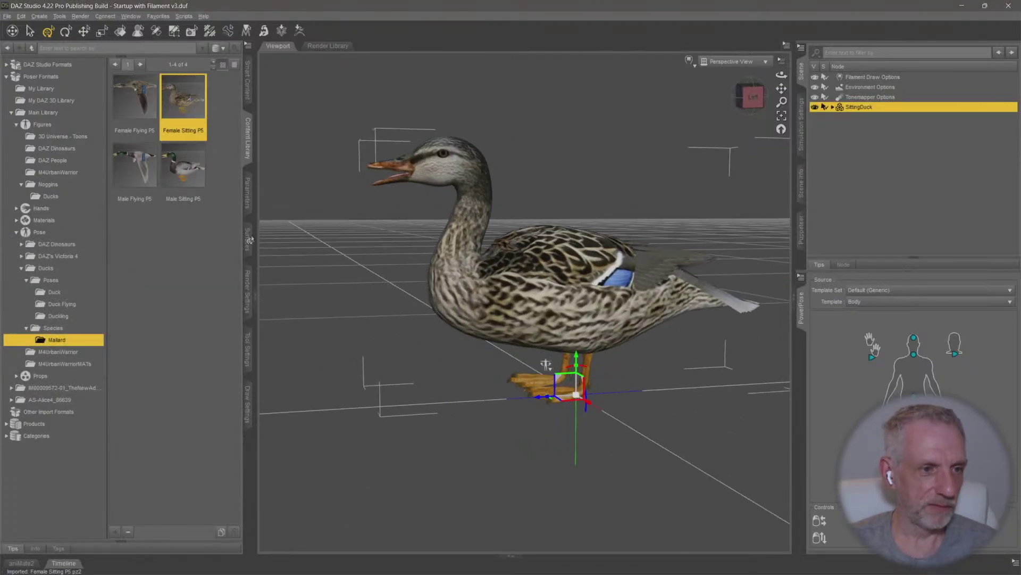
{"action": "left_click", "coordinate": [187, 169]}
{"action": "double_click", "coordinate": [187, 169]}
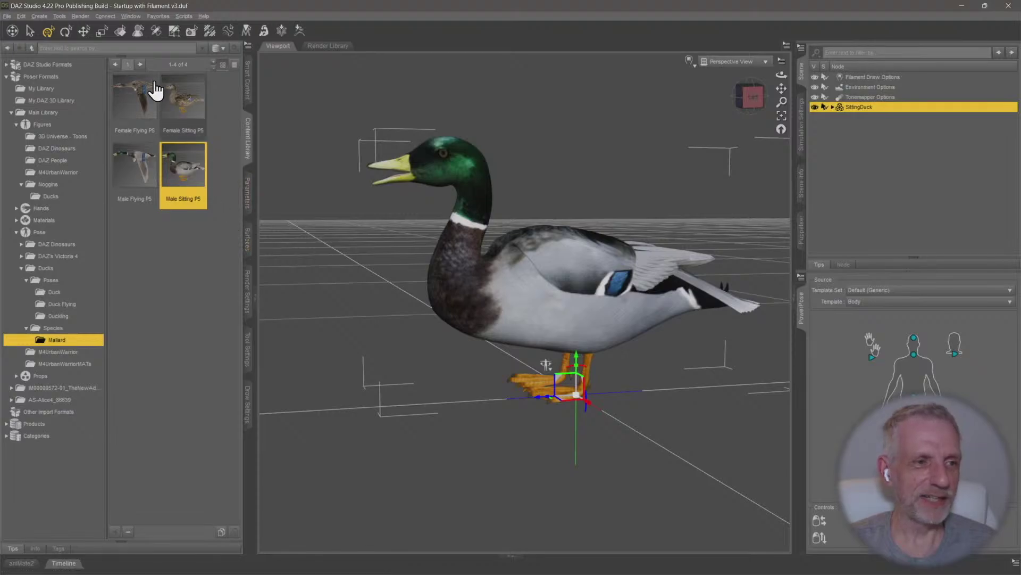
{"action": "middle_click_drag", "start_coordinate": [390, 233], "coordinate": [390, 245]}
Show the duck's parameters, expand its bones from hip through neck to head, and inspect the jaw bone's controls
{"action": "left_click", "coordinate": [247, 195]}
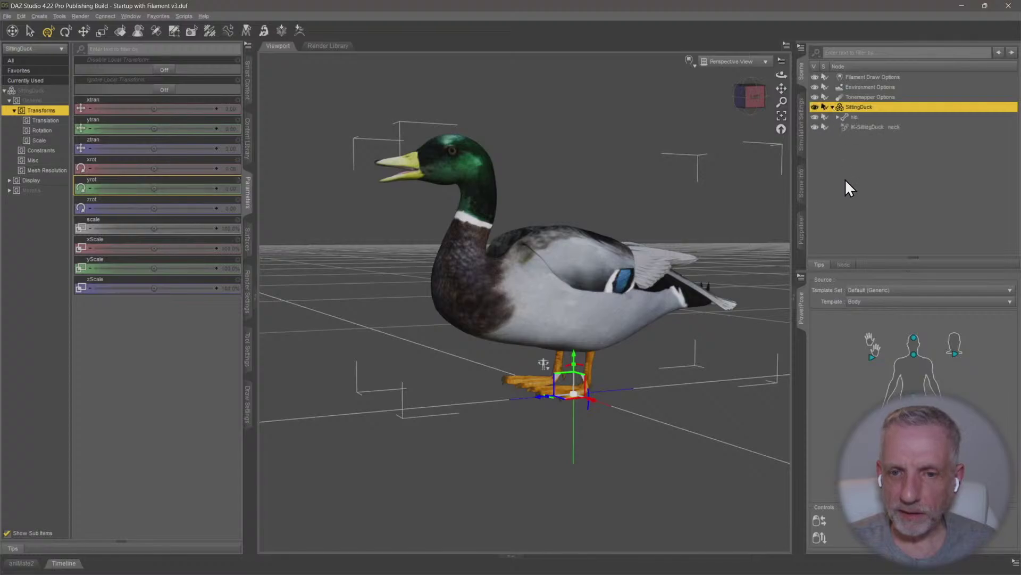
{"action": "left_click", "coordinate": [839, 117]}
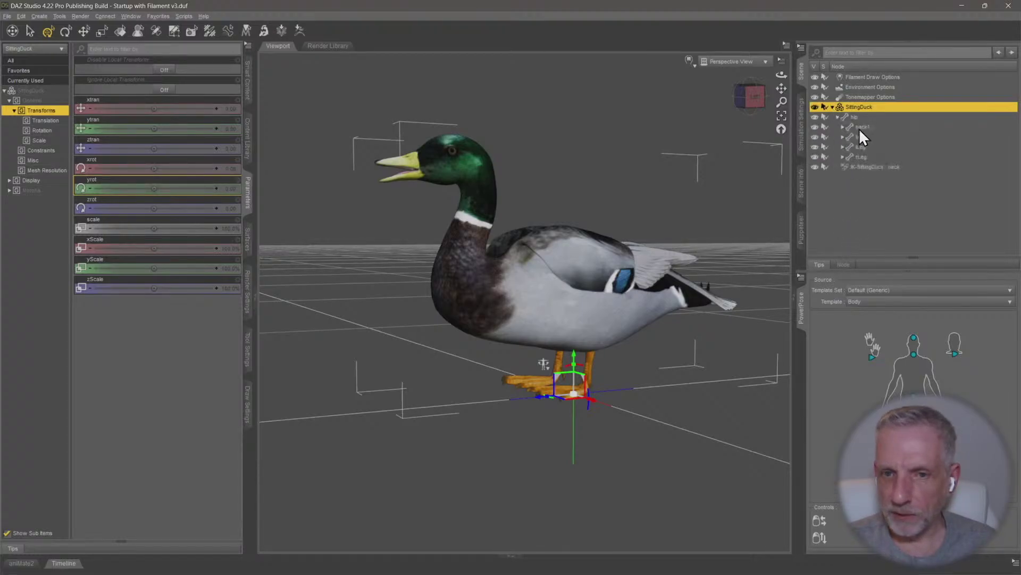
{"action": "left_click", "coordinate": [844, 126]}
{"action": "left_click", "coordinate": [847, 136]}
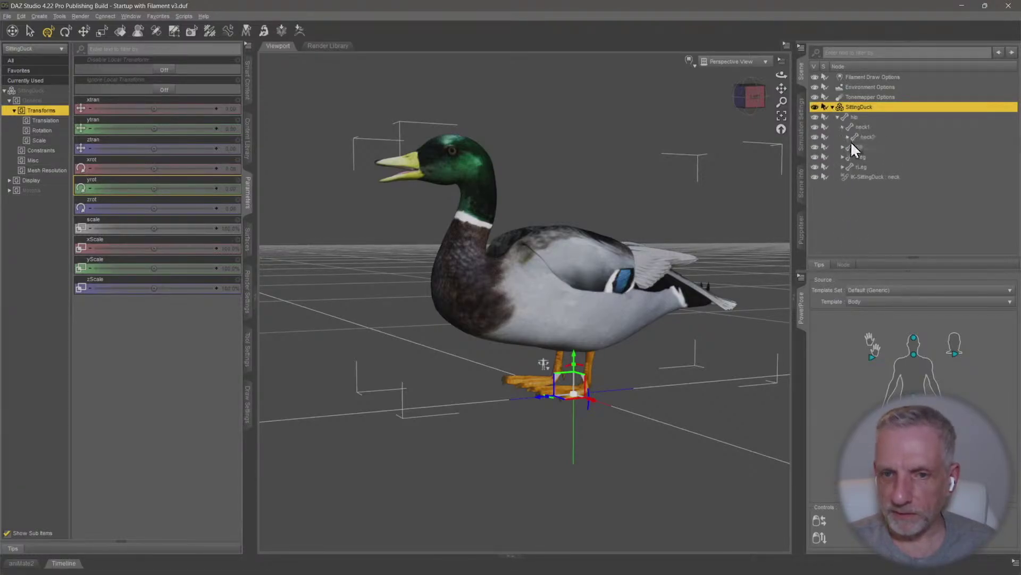
{"action": "left_click", "coordinate": [854, 148]}
{"action": "left_click", "coordinate": [852, 147]}
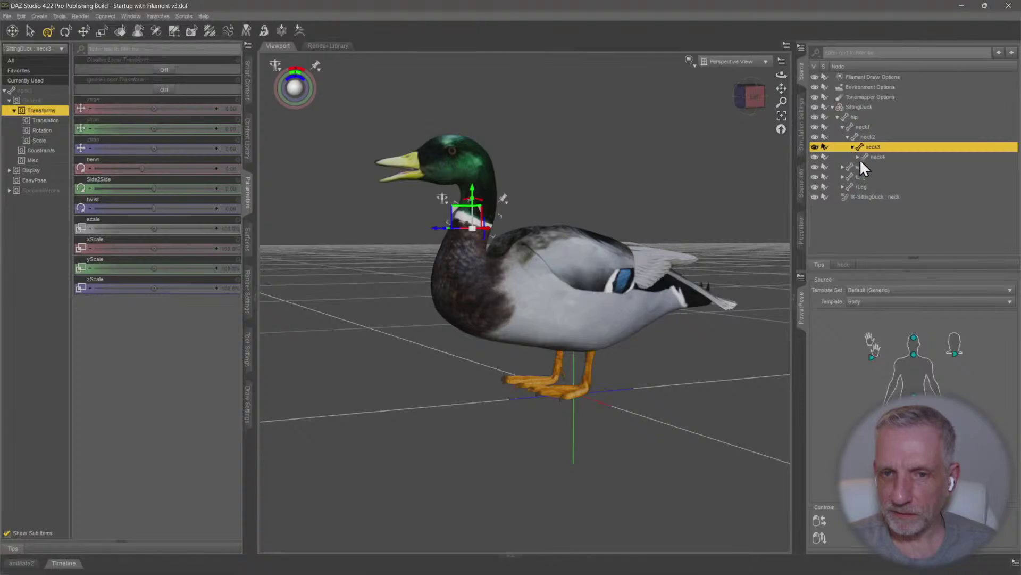
{"action": "left_click", "coordinate": [857, 157]}
{"action": "left_click", "coordinate": [863, 167]}
{"action": "left_click", "coordinate": [869, 177]}
{"action": "left_click", "coordinate": [873, 187]}
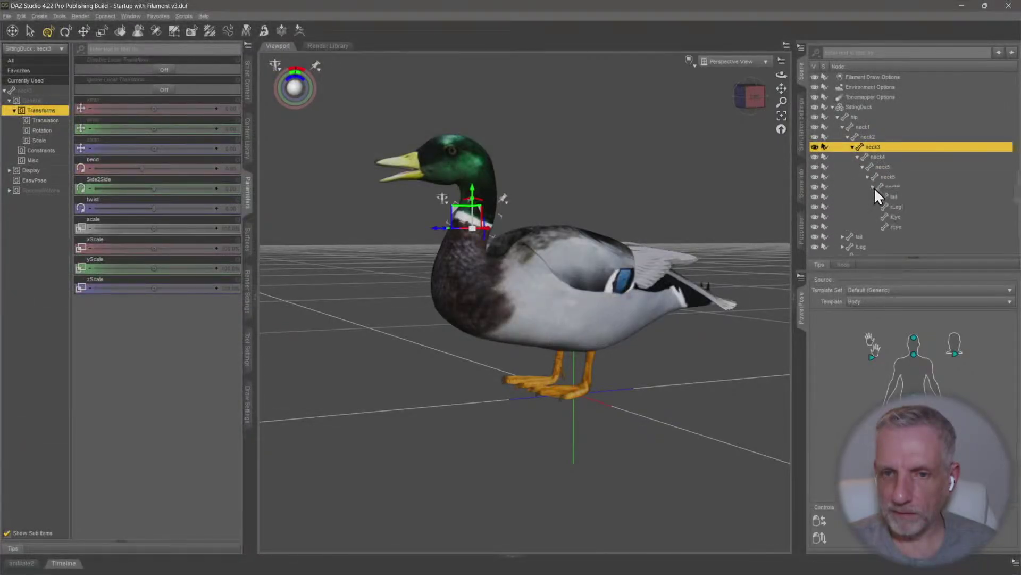
{"action": "left_click", "coordinate": [901, 197]}
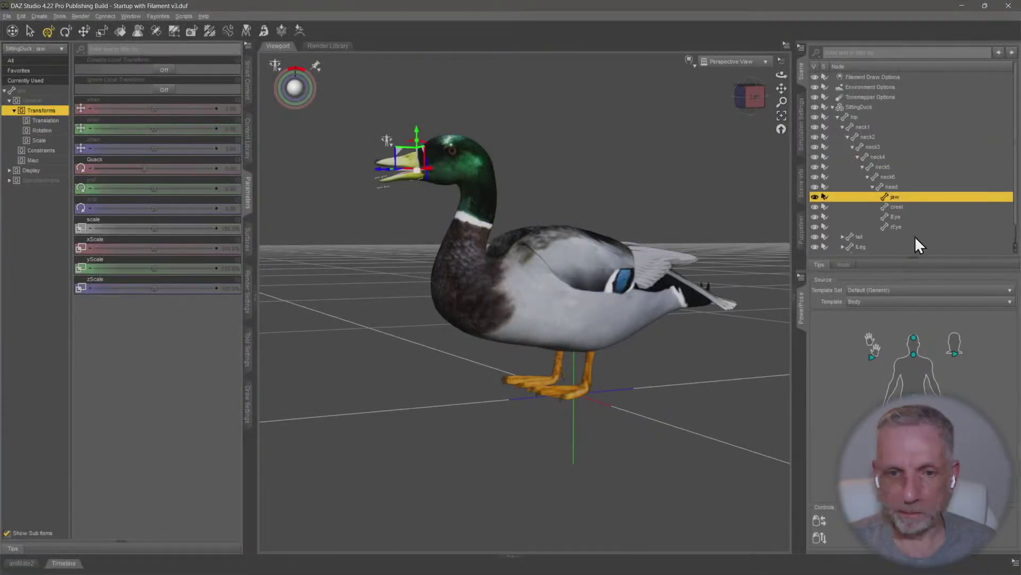
{"action": "scroll", "coordinate": [909, 238], "scroll_direction": "down", "scroll_amount": 1}
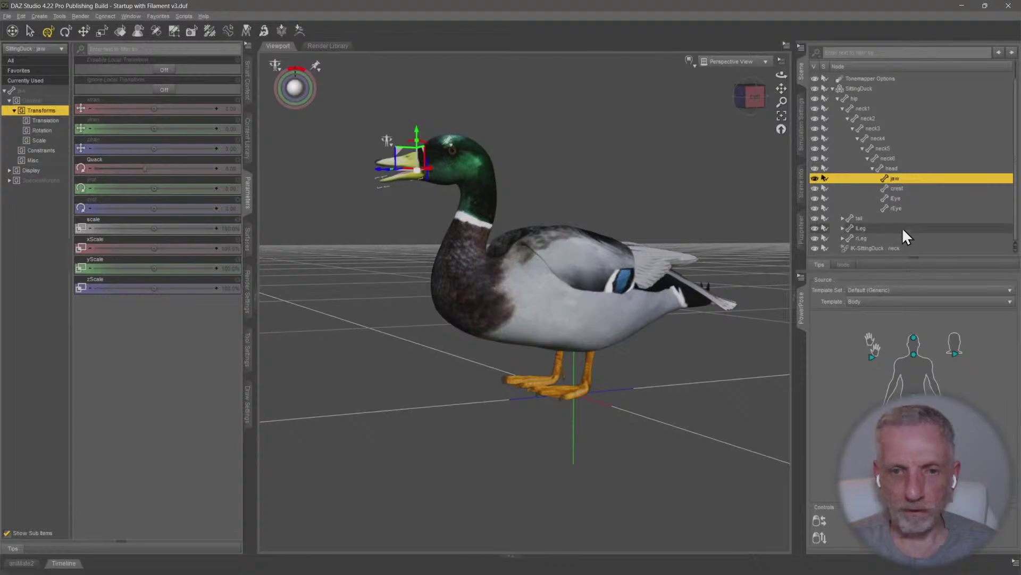
Inspect the neck4 and neck6 bones and the rig with the Joint Editor, and return to the whole duck with the Universal tool
{"action": "left_click", "coordinate": [863, 90]}
{"action": "left_click_drag", "start_coordinate": [596, 250], "coordinate": [600, 213], "text": "alt"}
{"action": "left_click", "coordinate": [882, 138]}
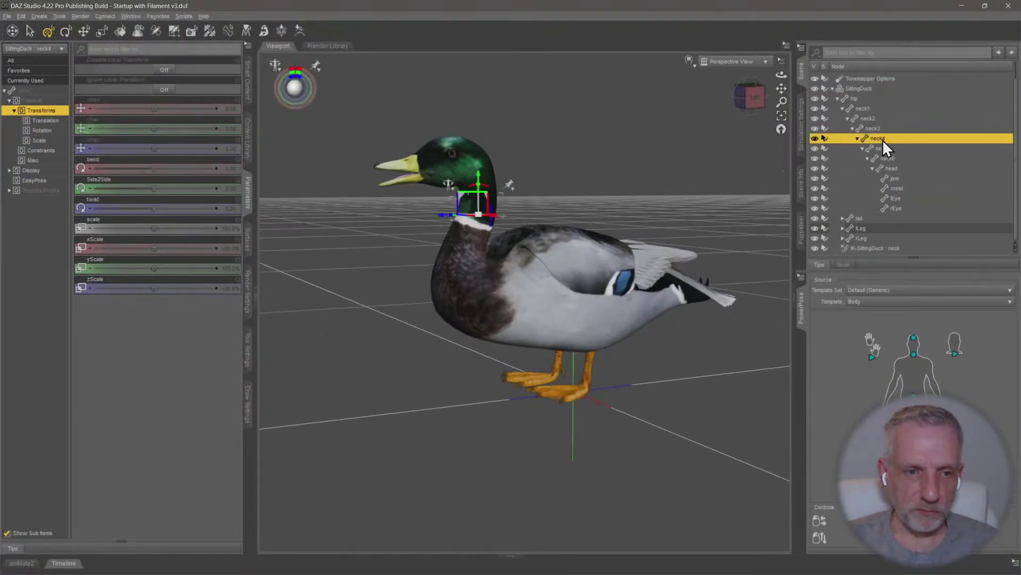
{"action": "left_click", "coordinate": [888, 158]}
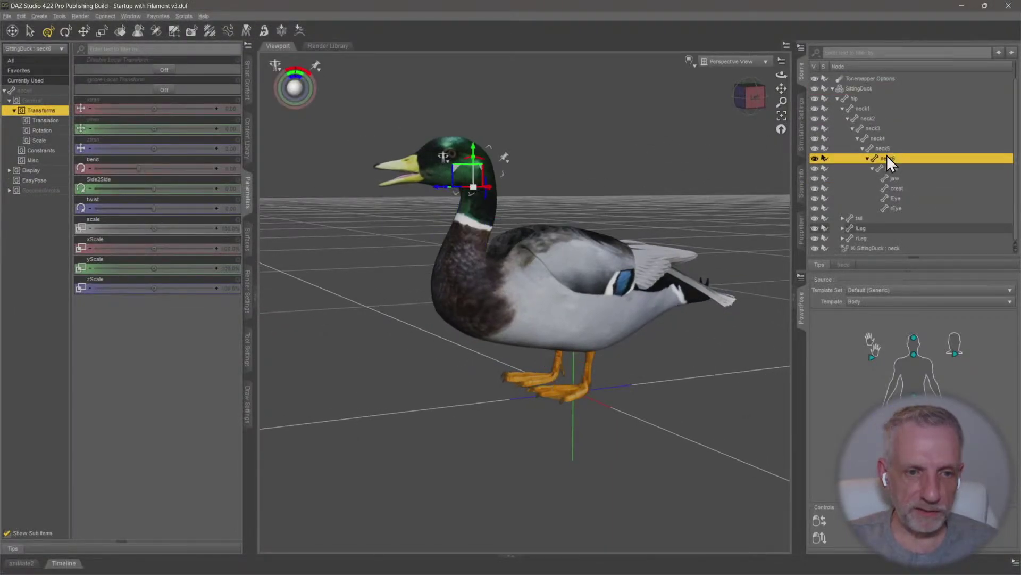
{"action": "left_click", "coordinate": [157, 33]}
{"action": "mouse_move", "coordinate": [400, 231]}
{"action": "left_mouse_down", "text": "ctrl+alt"}
{"action": "mouse_move", "coordinate": [373, 266]}
{"action": "mouse_move", "coordinate": [296, 263]}
{"action": "mouse_move", "coordinate": [377, 250]}
{"action": "mouse_move", "coordinate": [394, 234]}
{"action": "left_mouse_up", "text": "ctrl+alt"}
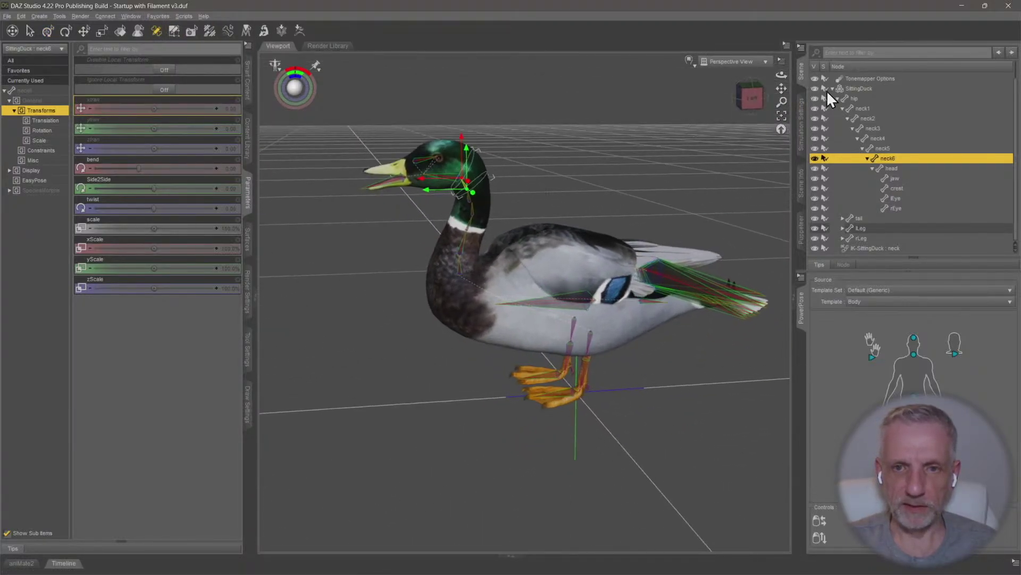
{"action": "left_click", "coordinate": [857, 87]}
{"action": "left_click", "coordinate": [47, 33]}
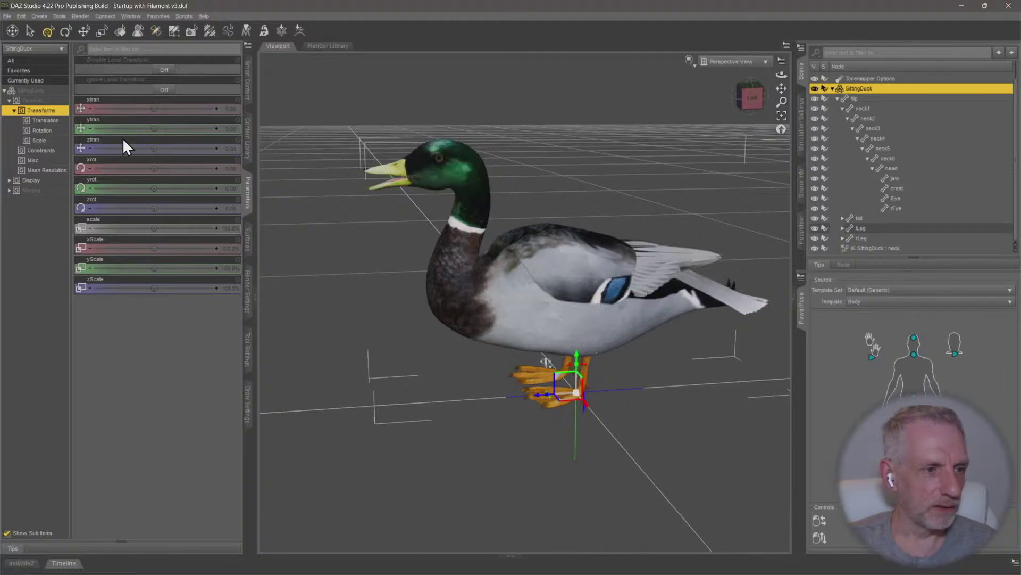
Examine the whole duck's imported morphs and return to its full parameter list
{"action": "left_click", "coordinate": [33, 190]}
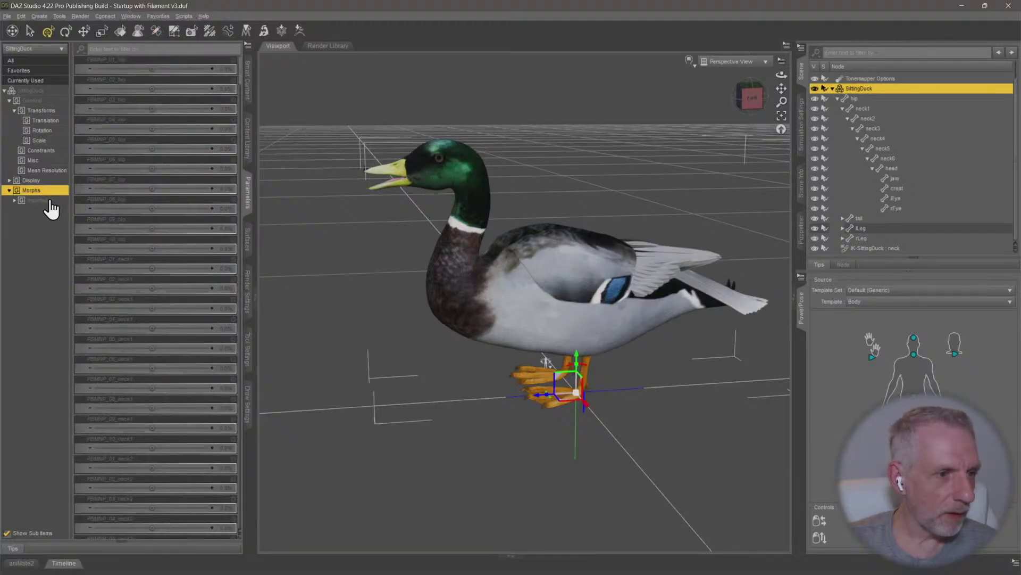
{"action": "left_click", "coordinate": [50, 201]}
{"action": "scroll", "coordinate": [57, 258], "scroll_direction": "down", "scroll_amount": 2}
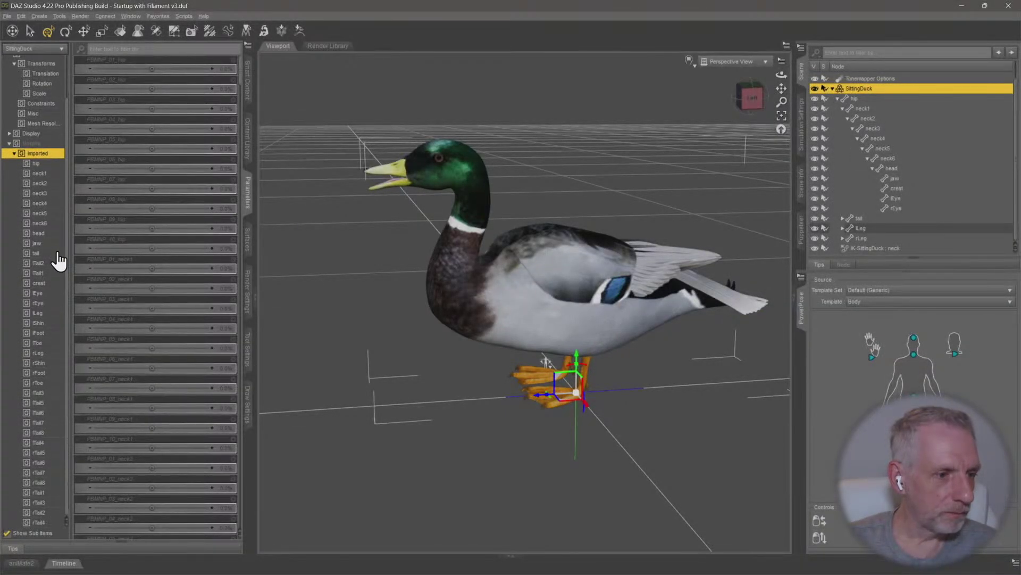
{"action": "scroll", "coordinate": [59, 261], "scroll_direction": "up", "scroll_amount": 2}
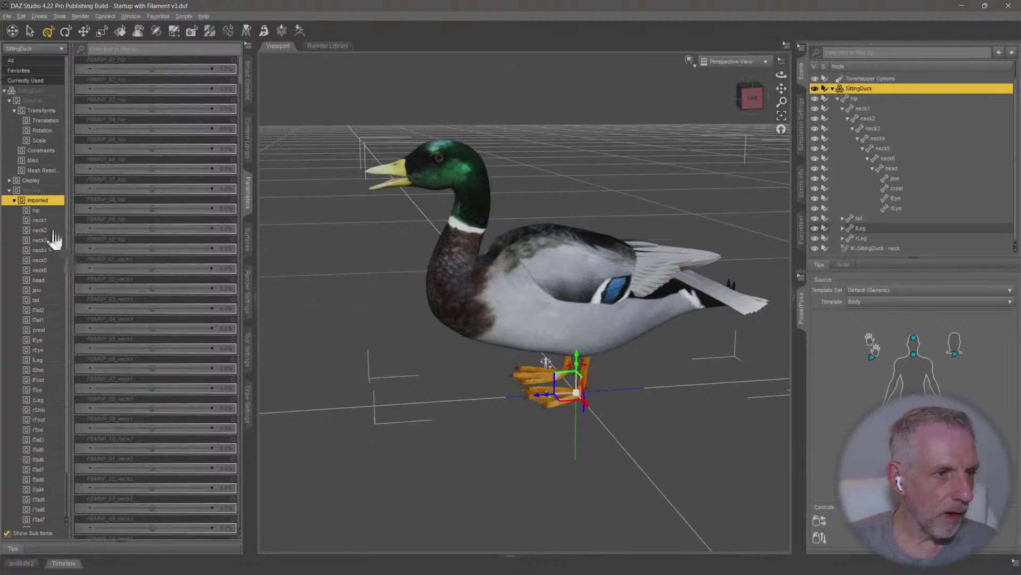
{"action": "left_click", "coordinate": [50, 192]}
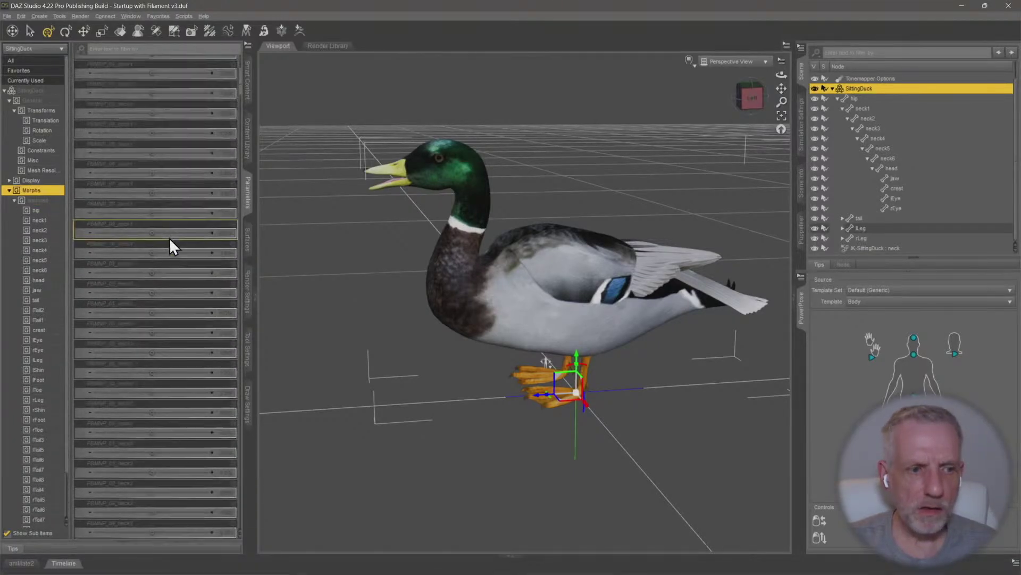
{"action": "scroll", "coordinate": [170, 239], "scroll_direction": "down", "scroll_amount": 15}
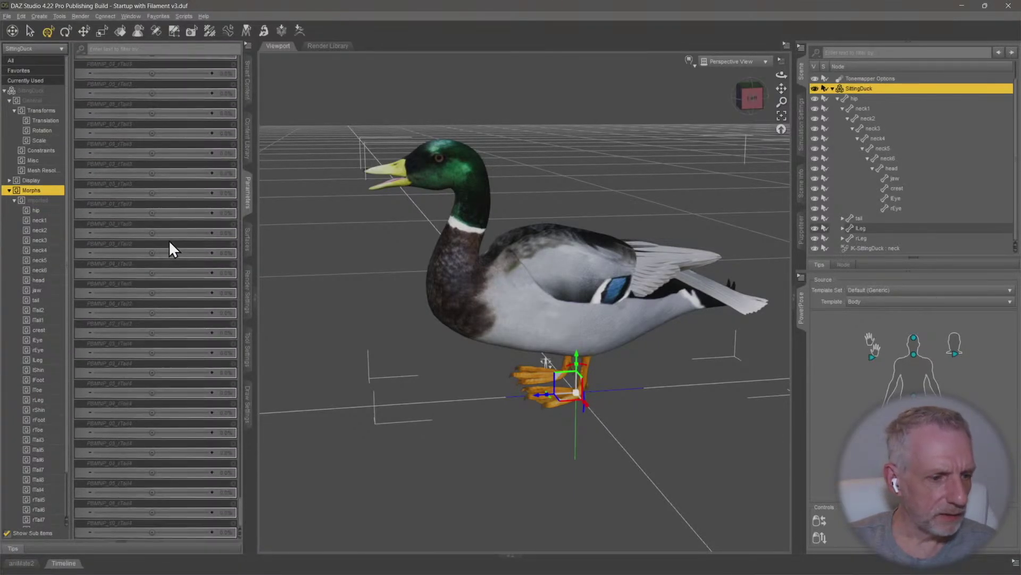
{"action": "scroll", "coordinate": [168, 241], "scroll_direction": "up", "scroll_amount": 15}
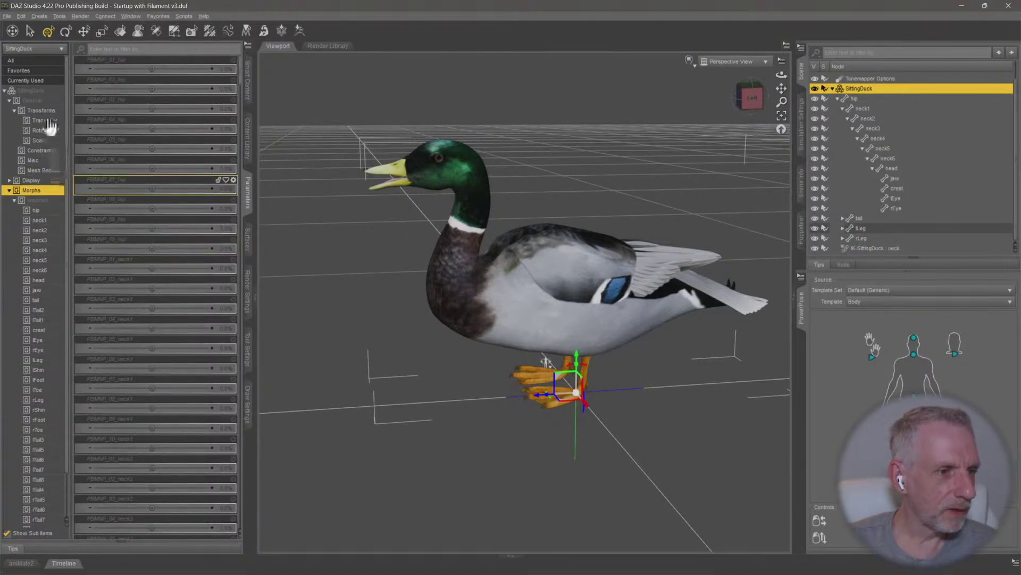
{"action": "left_click", "coordinate": [38, 91]}
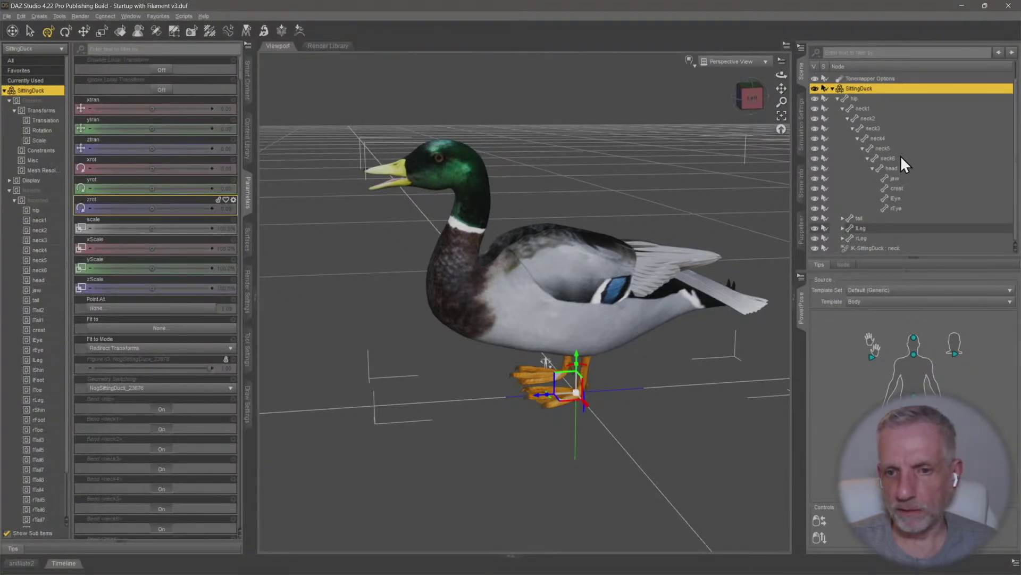
Show the morphs of the duck's head bone with the Node Selection tool active and the head framed closely
{"action": "left_click", "coordinate": [899, 169]}
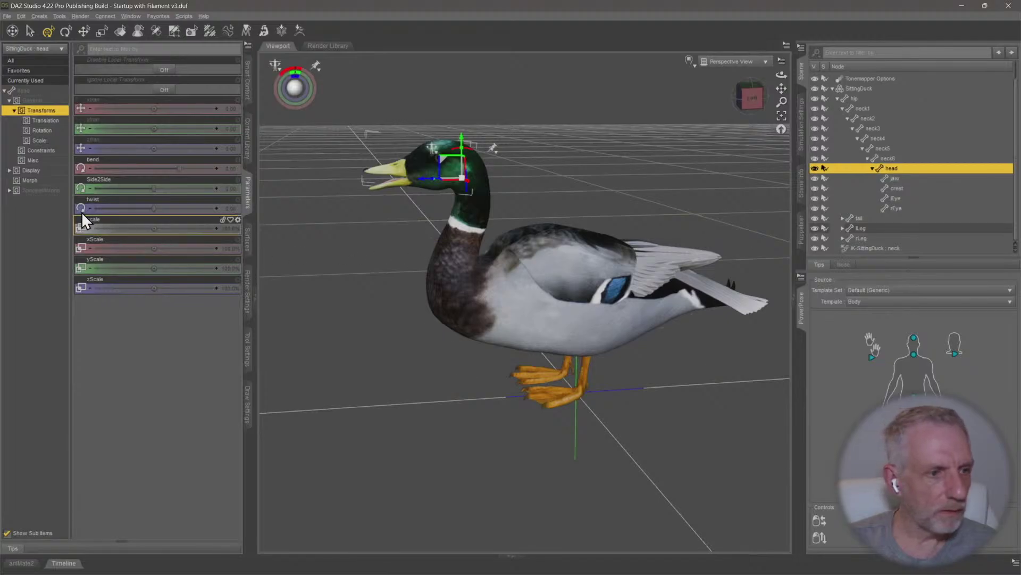
{"action": "left_click", "coordinate": [30, 180]}
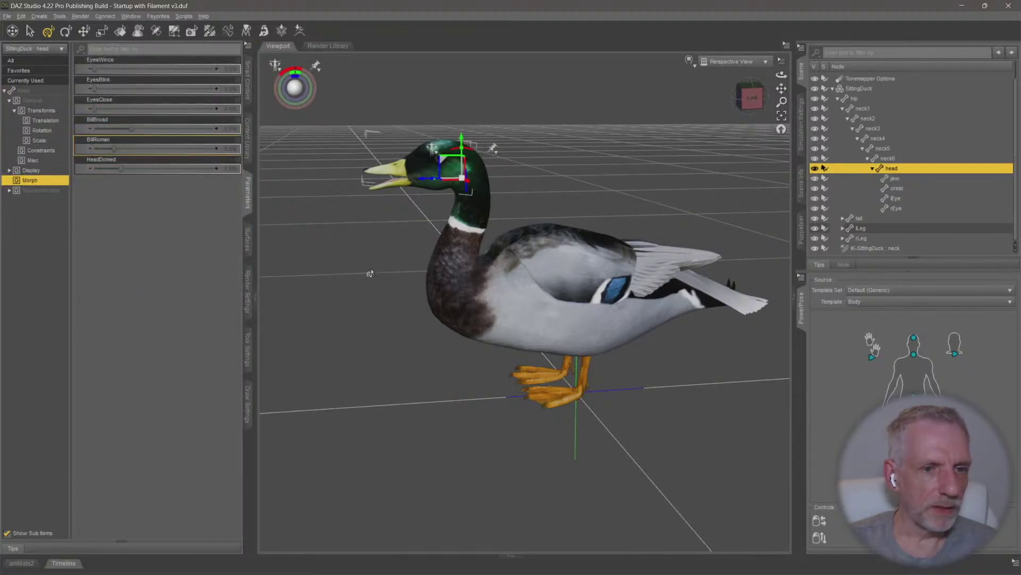
{"action": "middle_click_drag", "start_coordinate": [370, 274], "coordinate": [516, 445]}
{"action": "left_click", "coordinate": [30, 36]}
{"action": "scroll", "coordinate": [339, 289], "scroll_direction": "up", "scroll_amount": 4}
{"action": "scroll", "coordinate": [359, 278], "scroll_direction": "down", "scroll_amount": 1}
{"action": "middle_click_drag", "start_coordinate": [362, 287], "coordinate": [361, 266]}
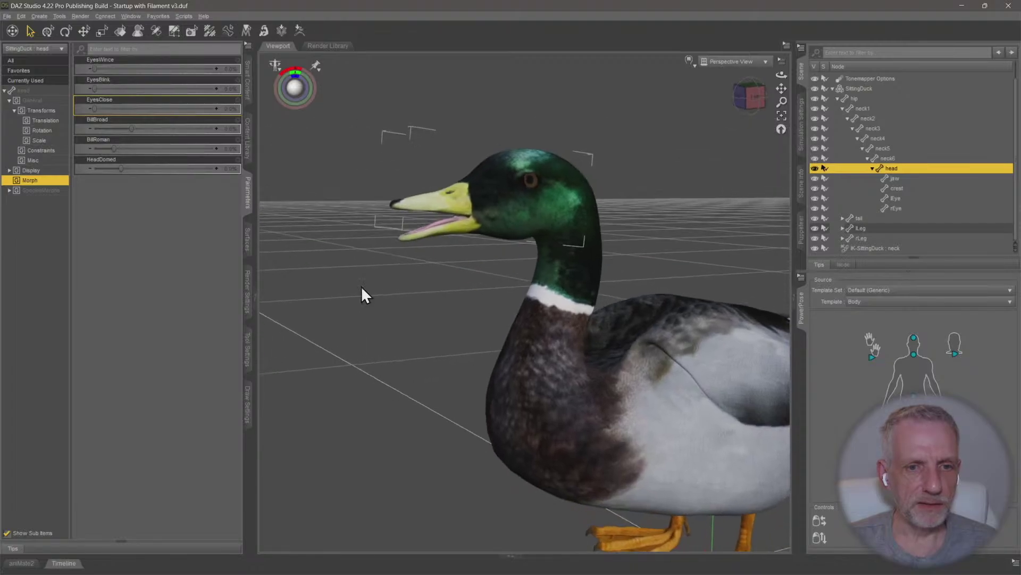
{"action": "mouse_move", "coordinate": [388, 304]}
{"action": "middle_mouse_down"}
{"action": "mouse_move", "coordinate": [359, 258]}
{"action": "mouse_move", "coordinate": [388, 320]}
{"action": "middle_mouse_up"}
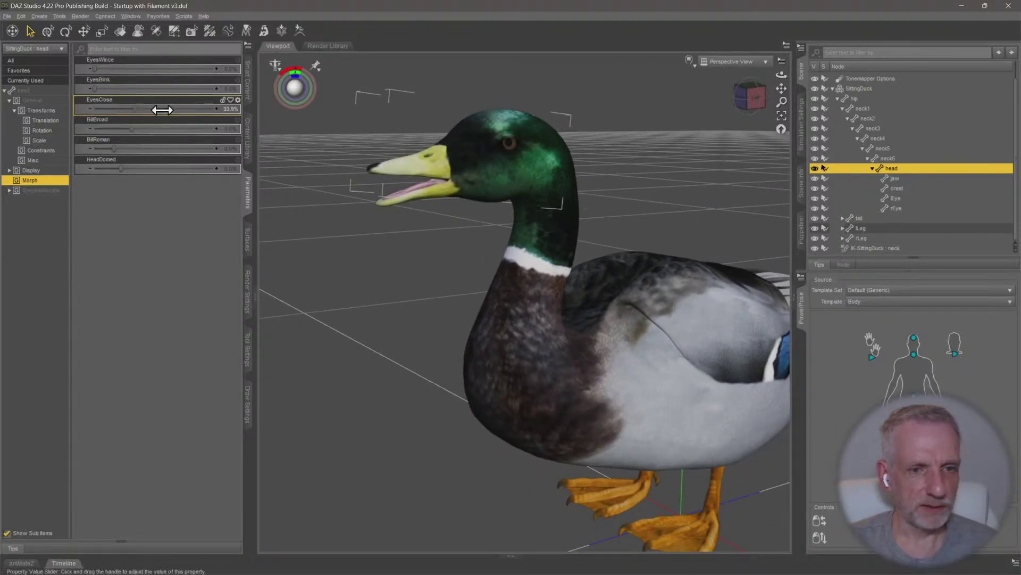
Try out the head's EyesClose, EyesWince and EyesBlink morphs and return each one to zero
{"action": "left_click_drag", "start_coordinate": [162, 110], "coordinate": [124, 110]}
{"action": "left_click_drag", "start_coordinate": [208, 119], "coordinate": [11, 132]}
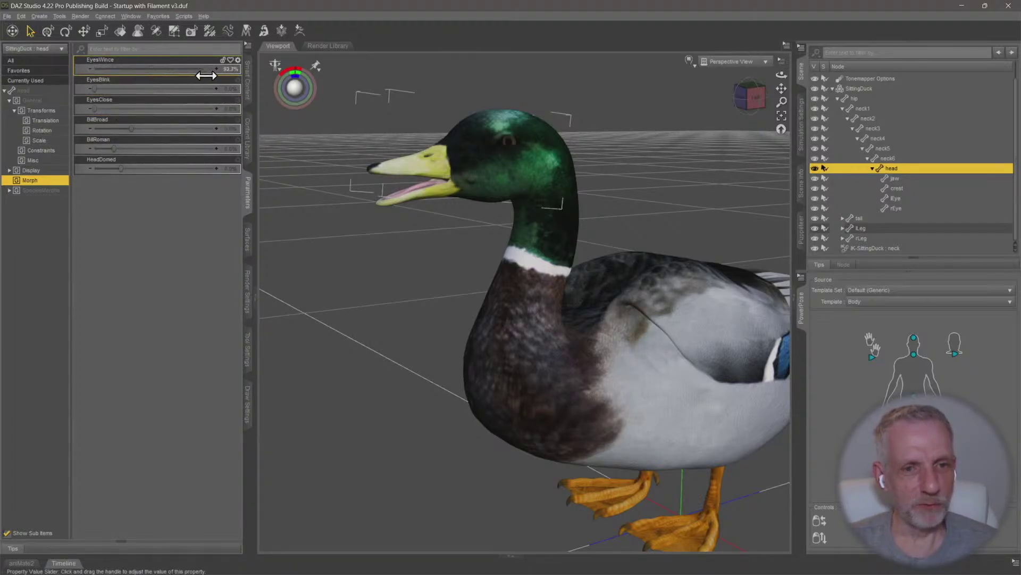
{"action": "left_click_drag", "start_coordinate": [180, 78], "coordinate": [42, 93]}
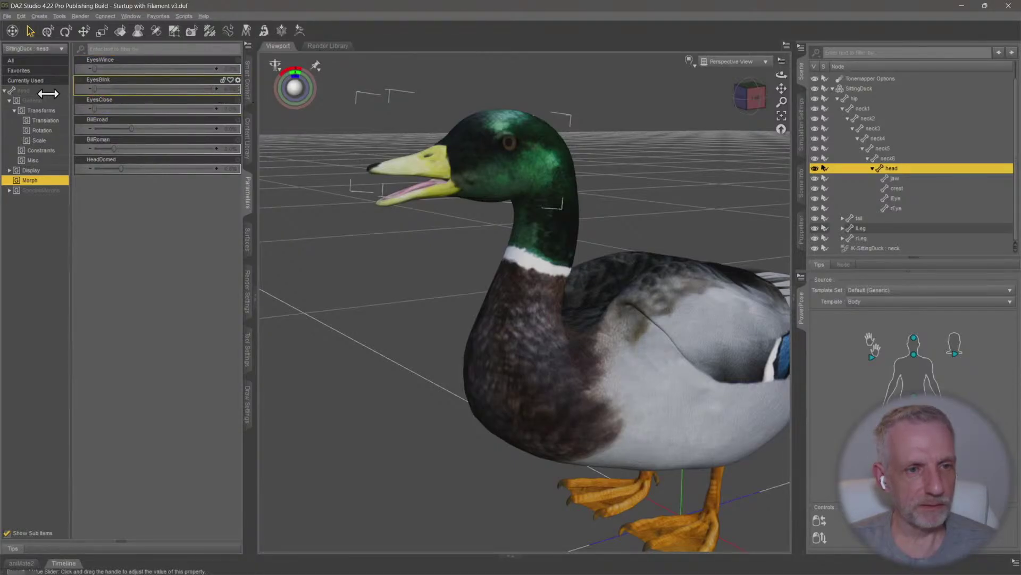
{"action": "left_click_drag", "start_coordinate": [109, 110], "coordinate": [58, 112]}
Try out the head's BillBroad and BillRoman morphs on the beak and return both to zero
{"action": "left_click", "coordinate": [120, 129]}
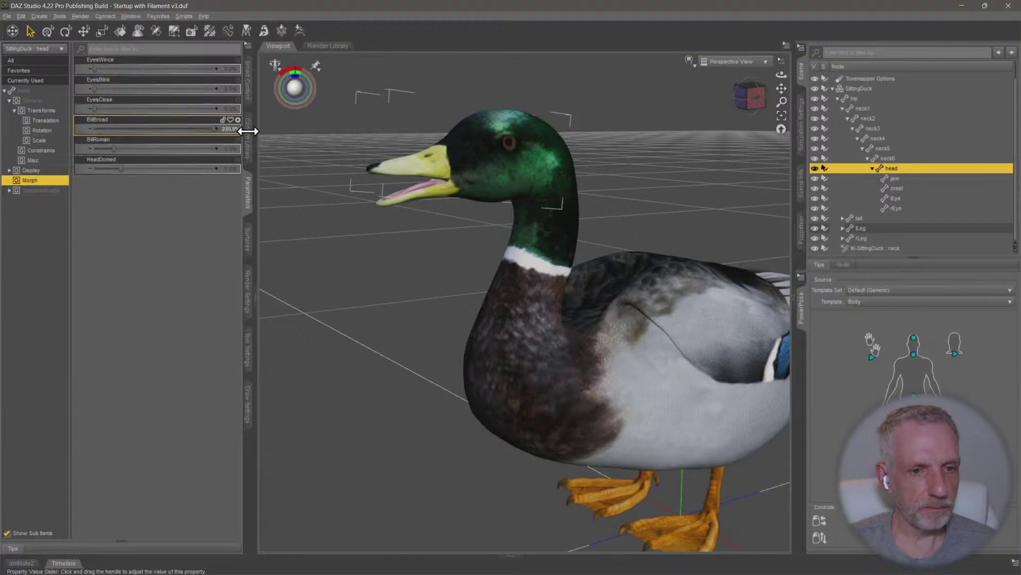
{"action": "left_click_drag", "start_coordinate": [248, 130], "coordinate": [159, 130]}
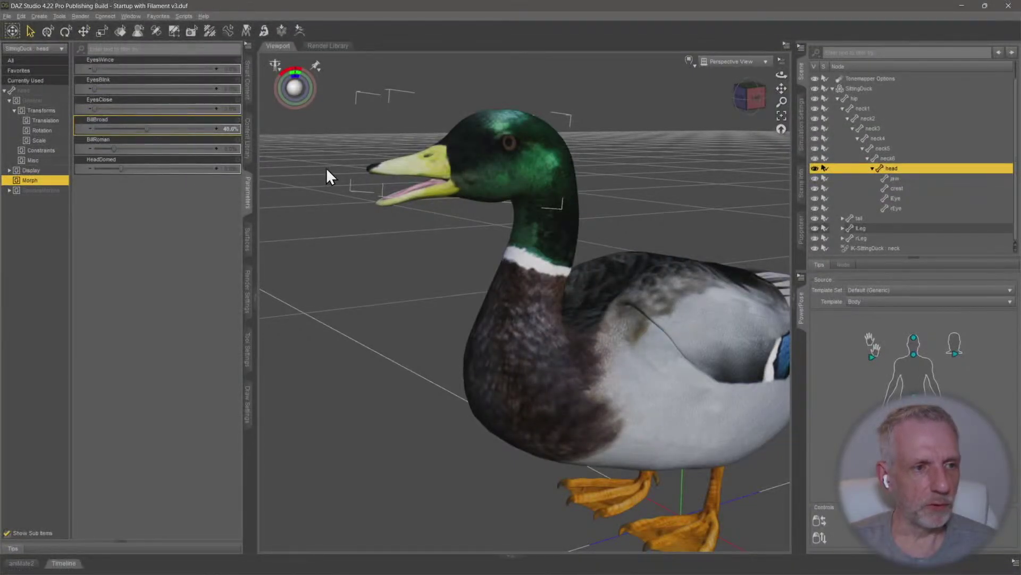
{"action": "left_click_drag", "start_coordinate": [331, 170], "coordinate": [251, 177], "text": "alt"}
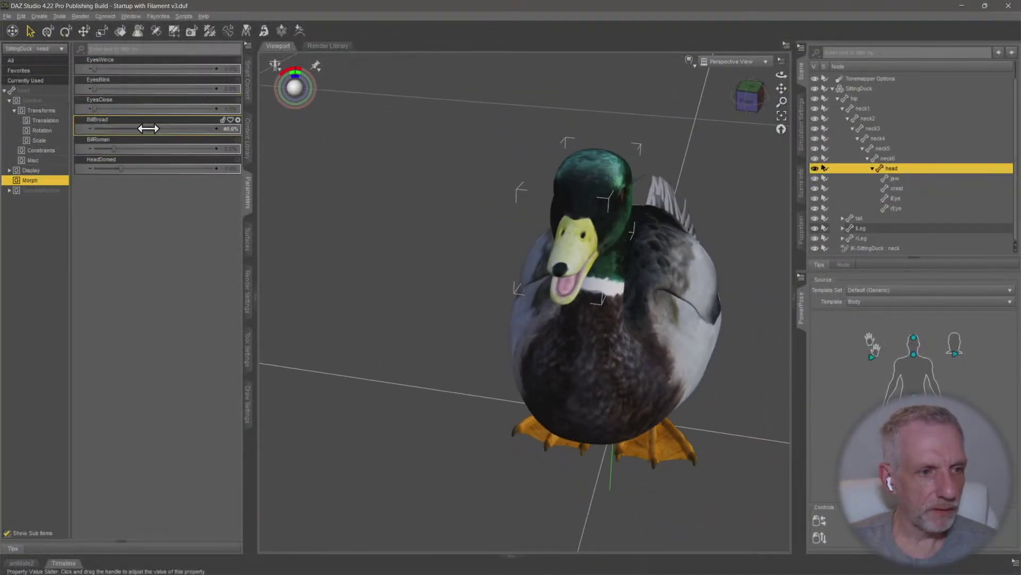
{"action": "left_click_drag", "start_coordinate": [230, 134], "coordinate": [175, 137]}
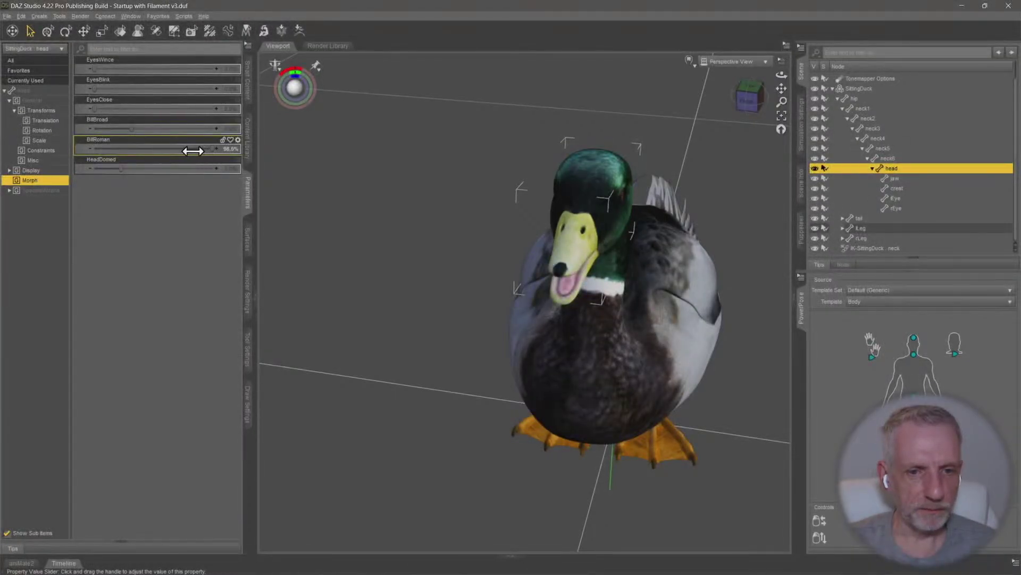
{"action": "left_click_drag", "start_coordinate": [193, 151], "coordinate": [139, 183]}
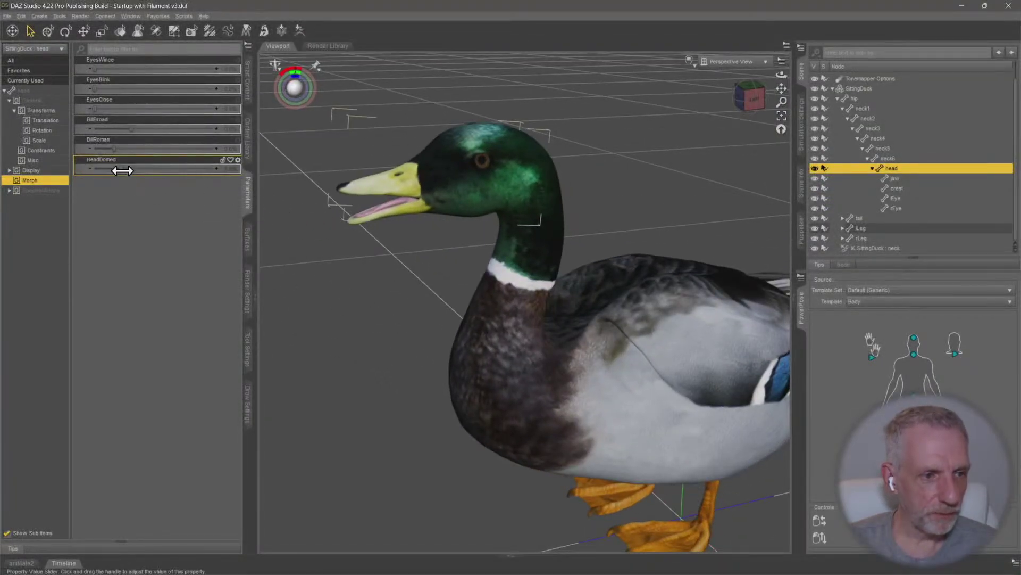
Set the head's HeadDomed morph to -40% and check the head's other parameter group before returning to its morphs
{"action": "left_click_drag", "start_coordinate": [122, 170], "coordinate": [265, 167]}
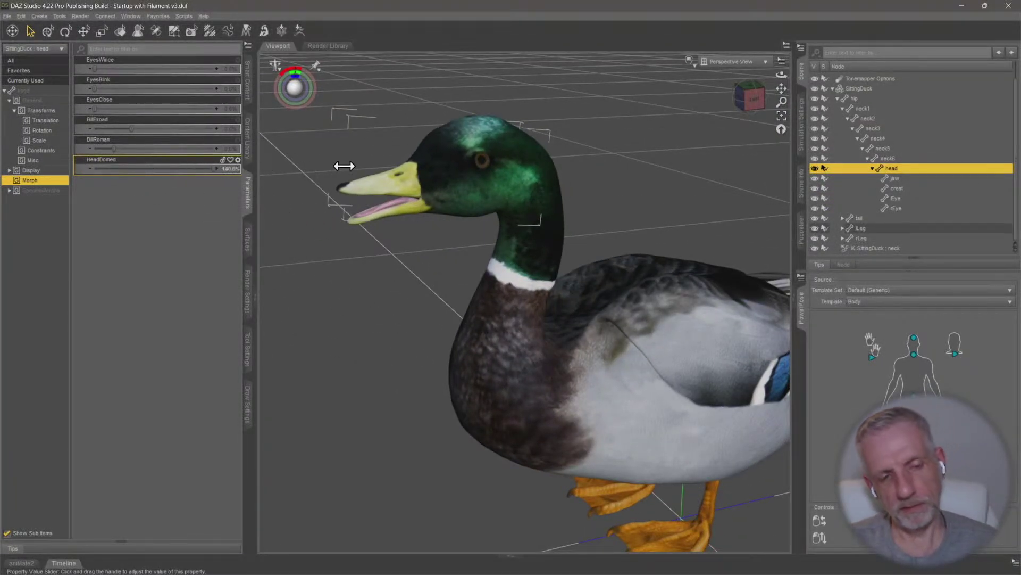
{"action": "left_click_drag", "start_coordinate": [151, 175], "coordinate": [81, 183]}
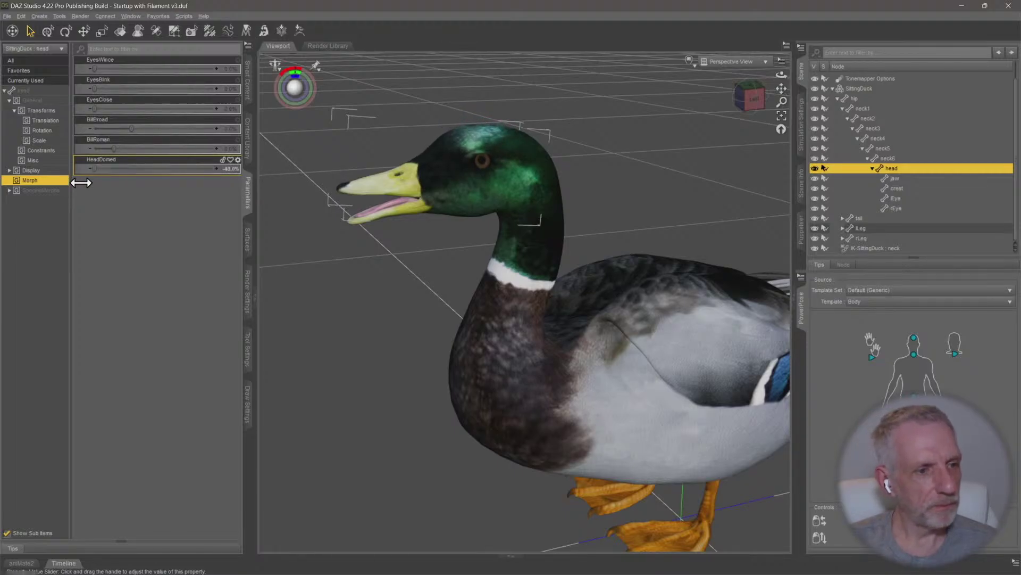
{"action": "left_click", "coordinate": [53, 192]}
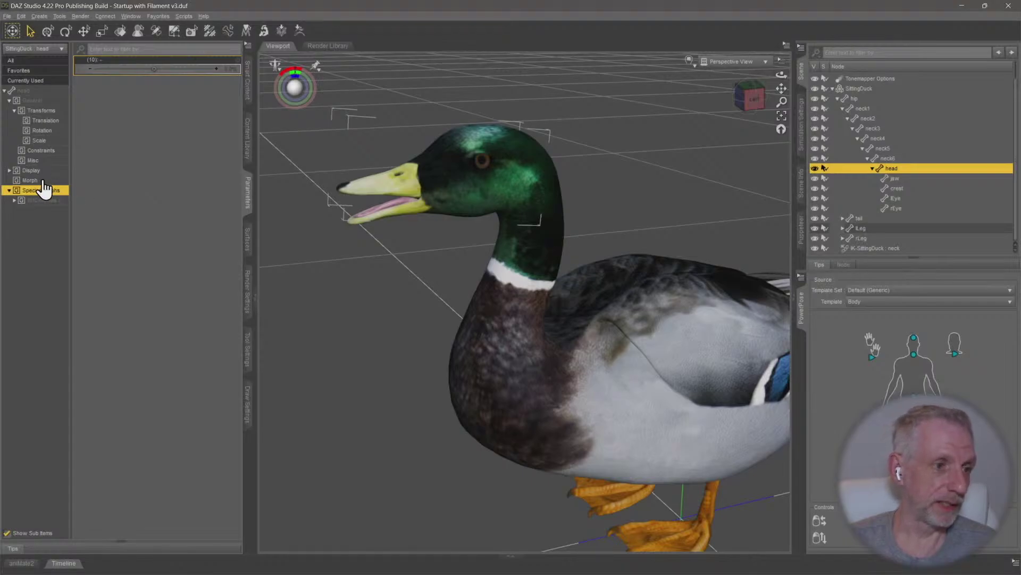
{"action": "left_click", "coordinate": [44, 181]}
{"action": "middle_click_drag", "start_coordinate": [403, 241], "coordinate": [429, 209]}
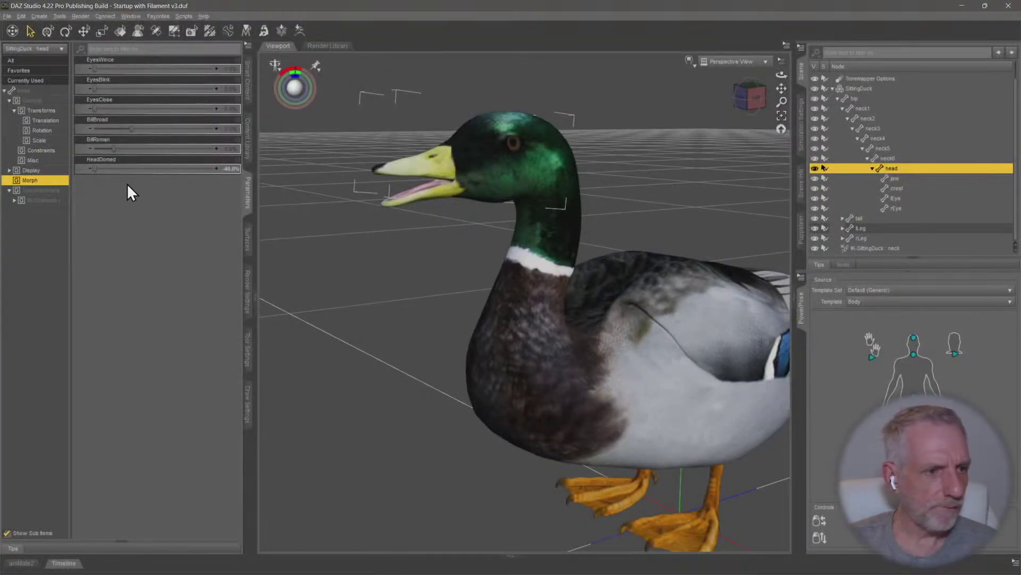
{"action": "middle_click_drag", "start_coordinate": [266, 132], "coordinate": [352, 166]}
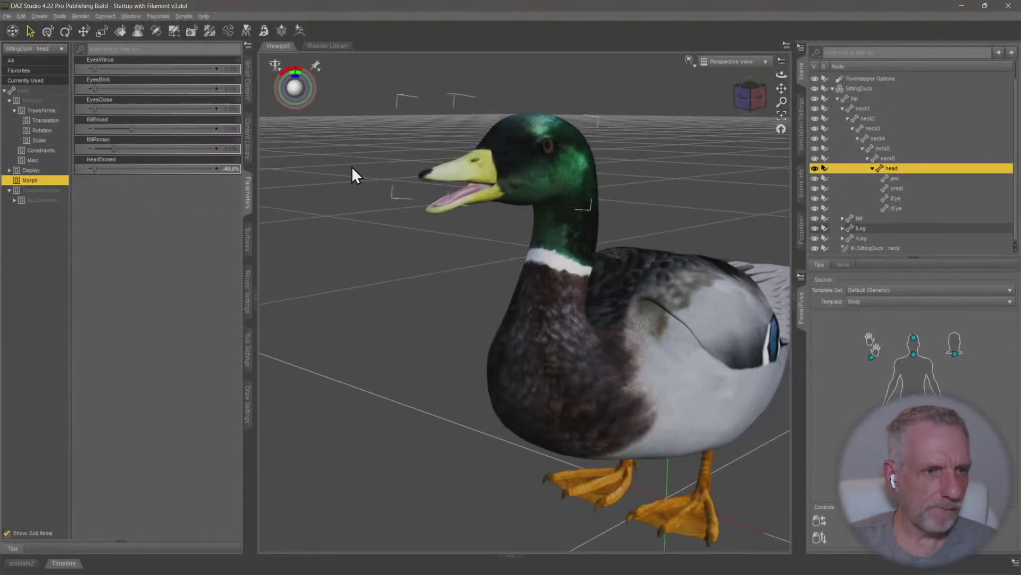
Inspect the duck's jaw bone with the Joint Editor and examine its Quack control with the Node Selection tool
{"action": "left_click", "coordinate": [155, 35]}
{"action": "middle_click_drag", "start_coordinate": [468, 213], "coordinate": [426, 186]}
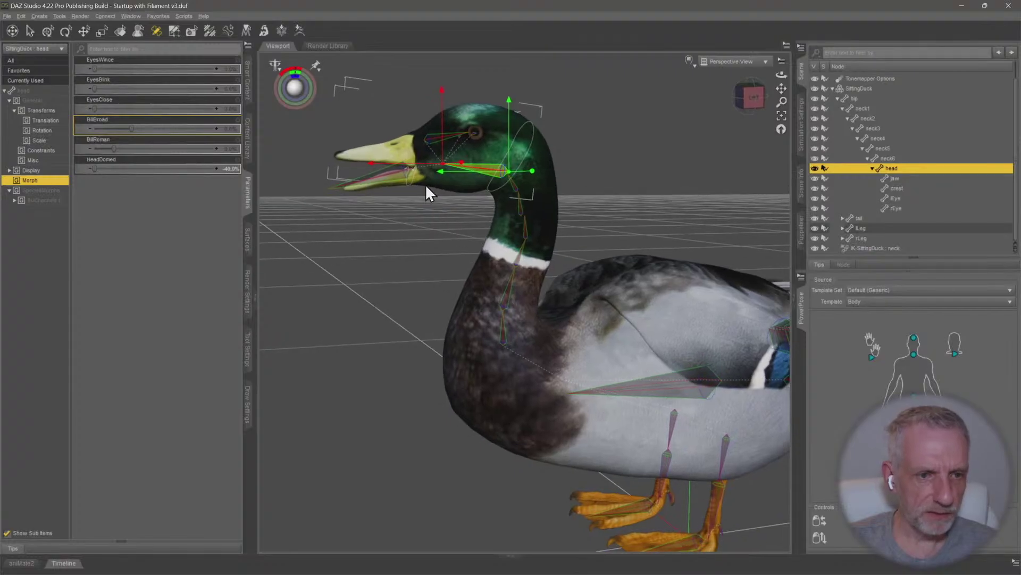
{"action": "left_click", "coordinate": [406, 183]}
{"action": "middle_click_drag", "start_coordinate": [452, 230], "coordinate": [464, 232]}
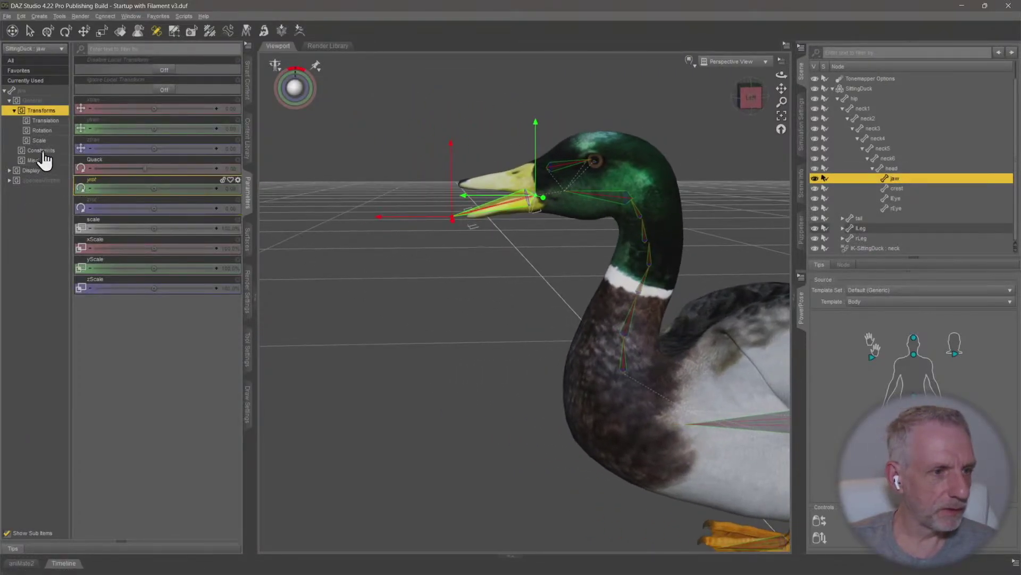
{"action": "mouse_move", "coordinate": [297, 69]}
{"action": "left_mouse_down"}
{"action": "mouse_move", "coordinate": [308, 70]}
{"action": "mouse_move", "coordinate": [295, 68]}
{"action": "left_mouse_up"}
{"action": "left_click", "coordinate": [30, 31]}
{"action": "left_click", "coordinate": [190, 168], "text": "alt"}
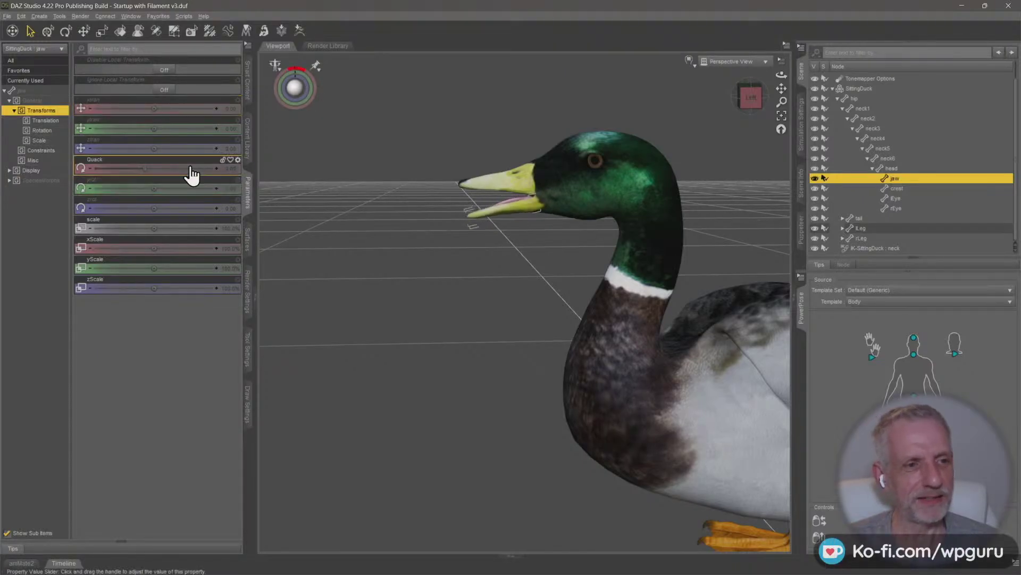
{"action": "middle_click_drag", "start_coordinate": [479, 298], "coordinate": [309, 282]}
{"action": "scroll", "coordinate": [541, 282], "scroll_direction": "down", "scroll_amount": 5}
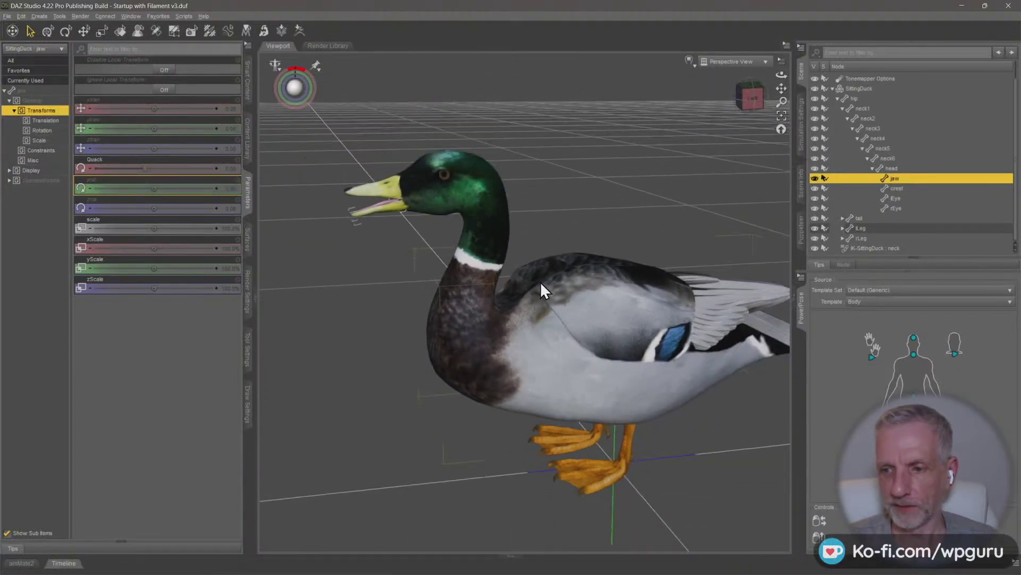
{"action": "middle_click_drag", "start_coordinate": [450, 287], "coordinate": [499, 279]}
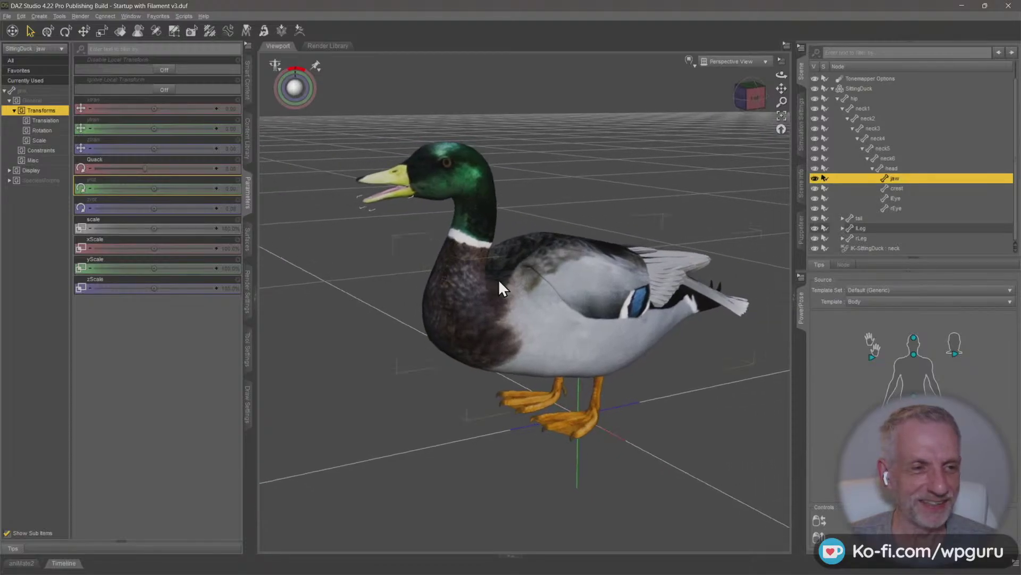
Apply the Challenge pose from the Duck poses folder and select the whole SittingDuck figure
{"action": "left_click", "coordinate": [249, 147]}
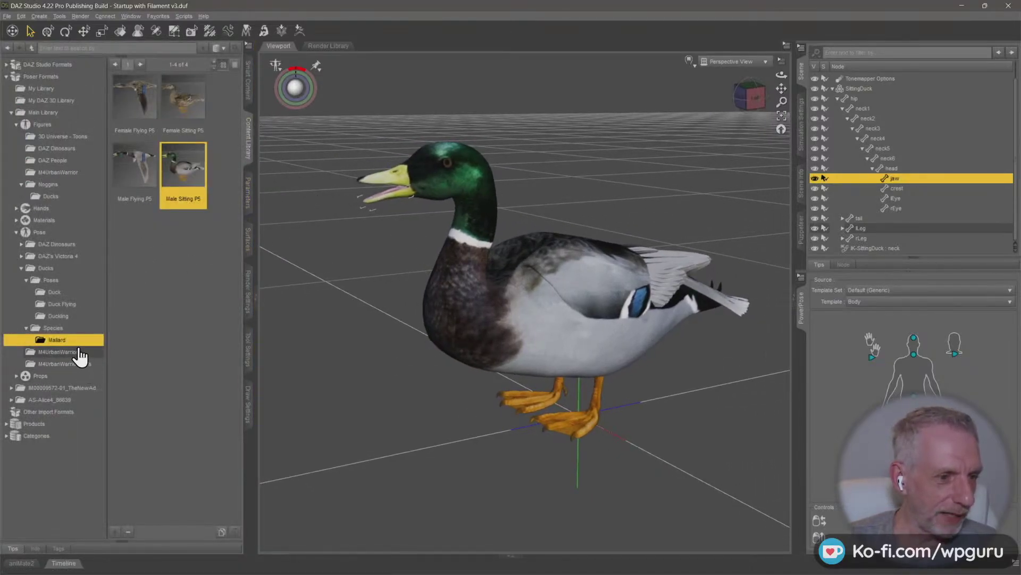
{"action": "left_click", "coordinate": [80, 293]}
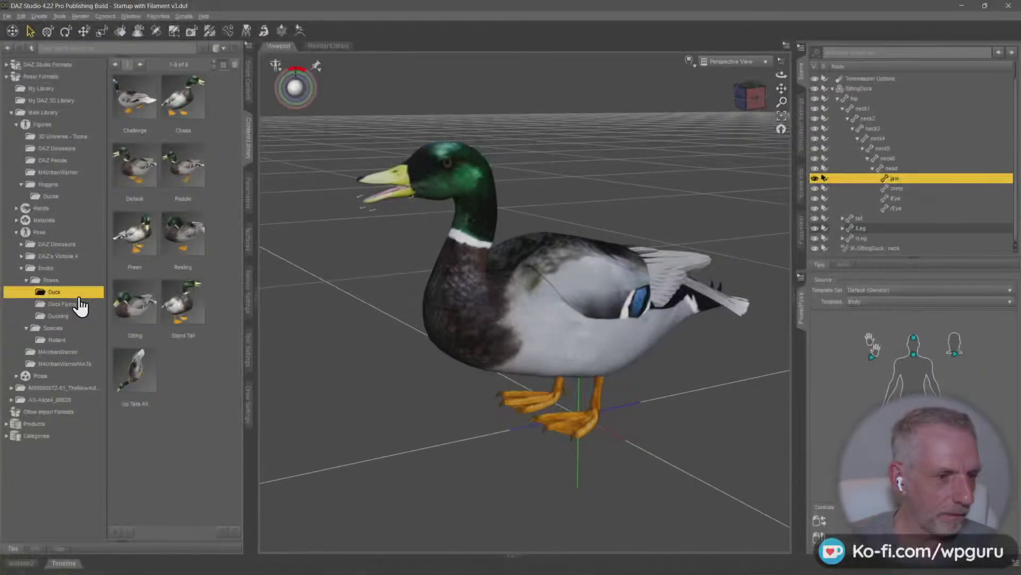
{"action": "double_click", "coordinate": [148, 126]}
{"action": "left_click_drag", "start_coordinate": [522, 263], "coordinate": [524, 234], "text": "alt"}
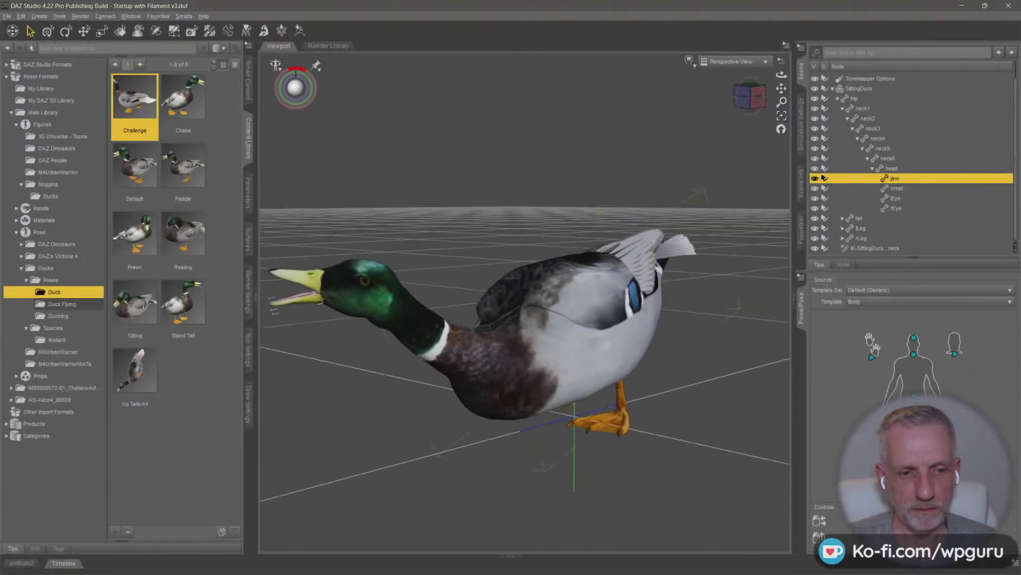
{"action": "left_click_drag", "start_coordinate": [622, 242], "coordinate": [623, 219], "text": "alt"}
{"action": "right_click_drag", "start_coordinate": [623, 218], "coordinate": [673, 197], "text": "alt"}
{"action": "left_click", "coordinate": [862, 88]}
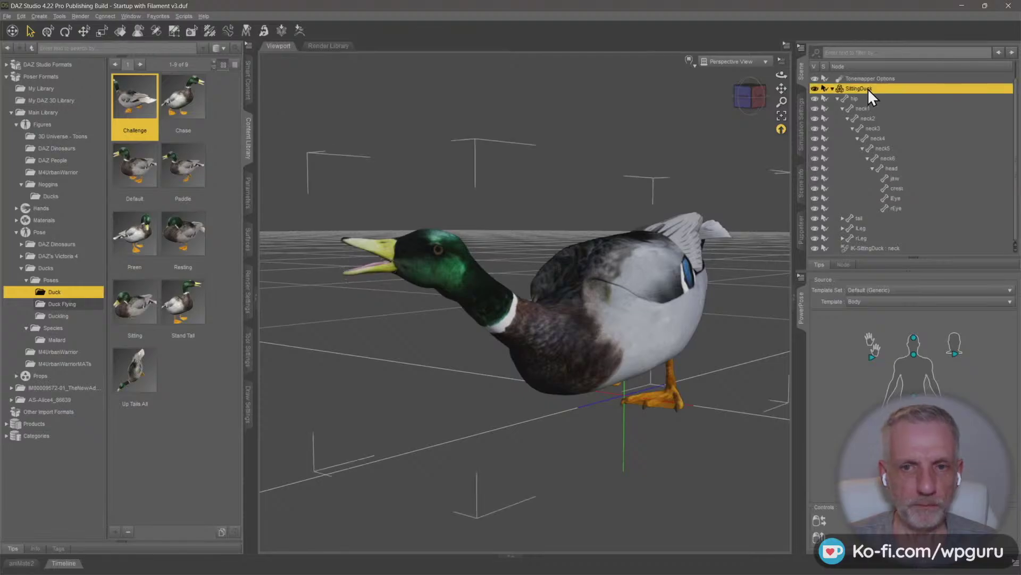
{"action": "left_click_drag", "start_coordinate": [575, 244], "coordinate": [576, 243], "text": "alt"}
{"action": "scroll", "coordinate": [579, 245], "scroll_direction": "down", "scroll_amount": 5}
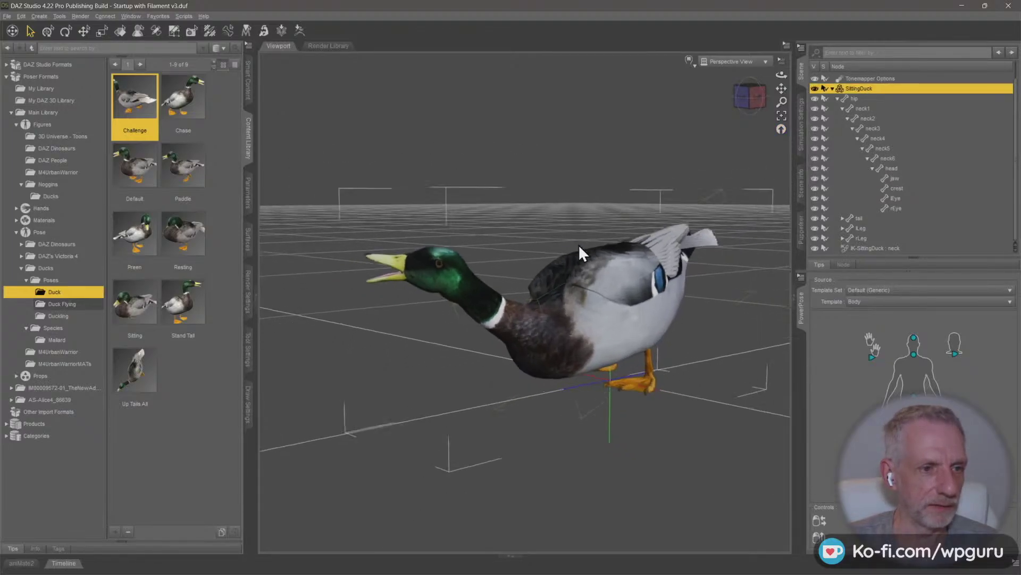
Apply the Chase pose to the duck, view it from the side, and replace it with the Default pose
{"action": "double_click", "coordinate": [183, 99]}
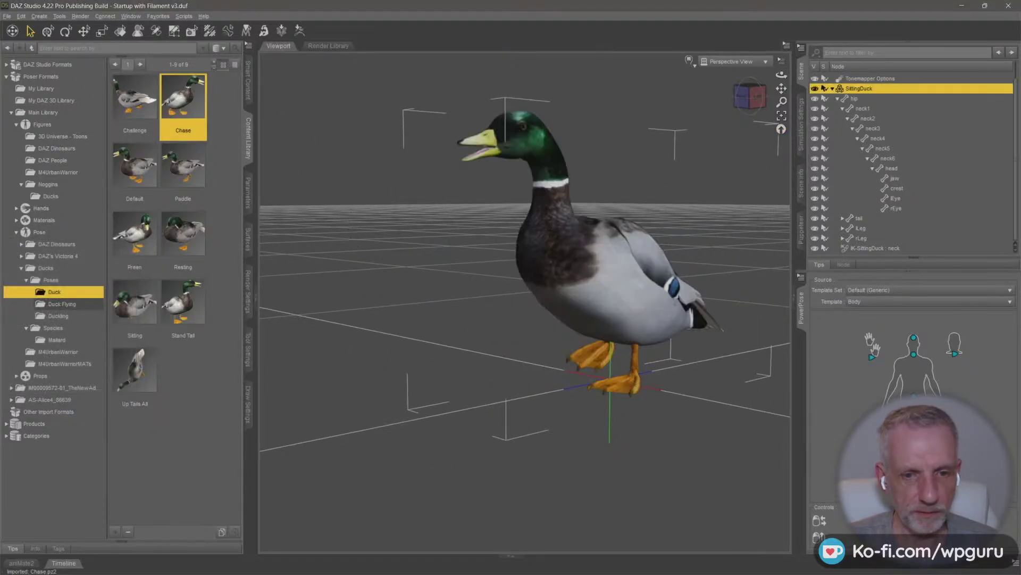
{"action": "left_click_drag", "start_coordinate": [326, 186], "coordinate": [309, 221], "text": "alt"}
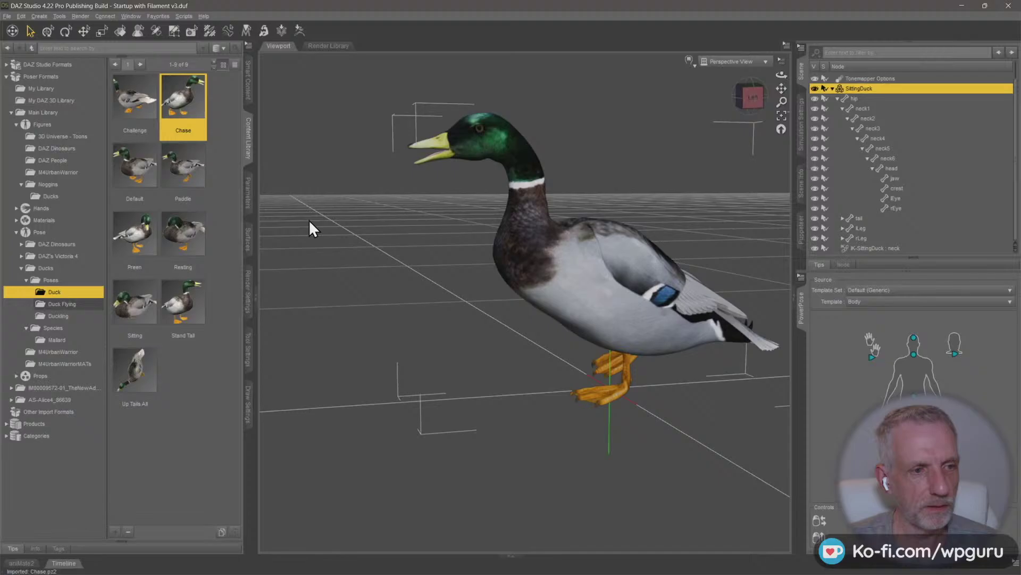
{"action": "double_click", "coordinate": [134, 165]}
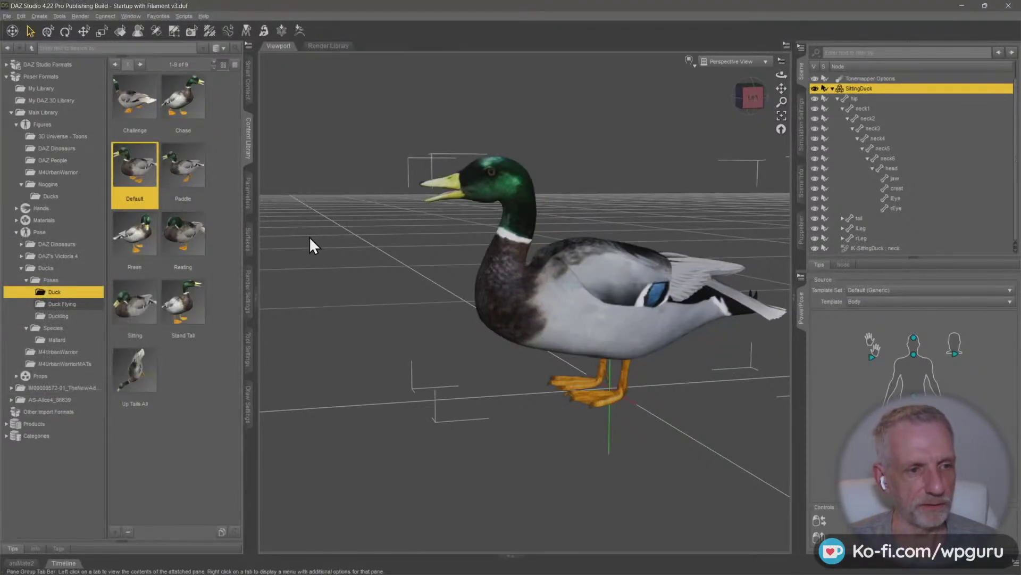
Apply the Paddle pose to the duck and view it from the side
{"action": "double_click", "coordinate": [183, 165]}
{"action": "scroll", "coordinate": [440, 304], "scroll_direction": "up", "scroll_amount": 5}
{"action": "left_click_drag", "start_coordinate": [457, 290], "coordinate": [459, 310], "text": "alt"}
Create a plane primitive at the world center as a stand-in water surface around the paddling duck
{"action": "left_click", "coordinate": [44, 17]}
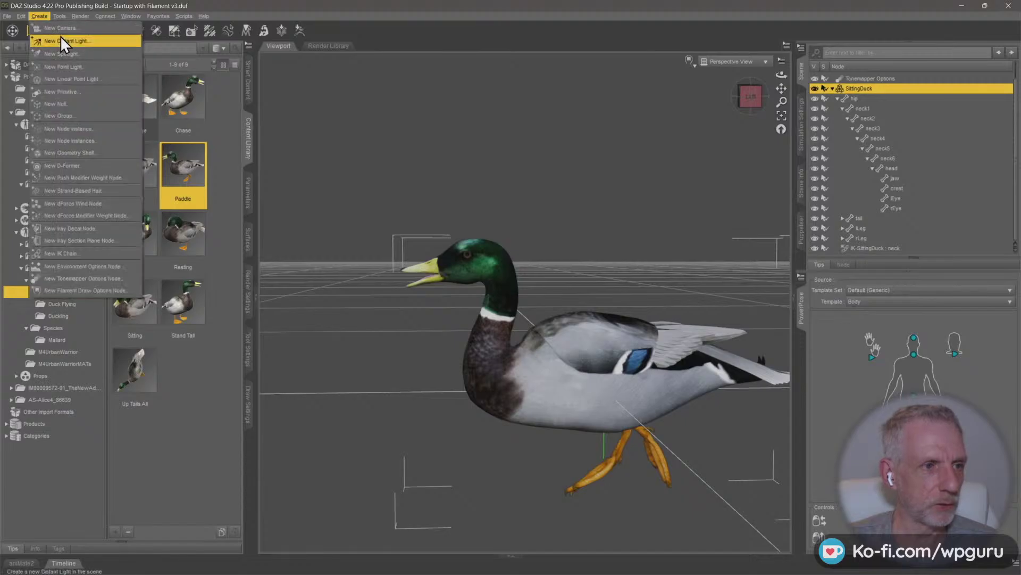
{"action": "left_click", "coordinate": [97, 88]}
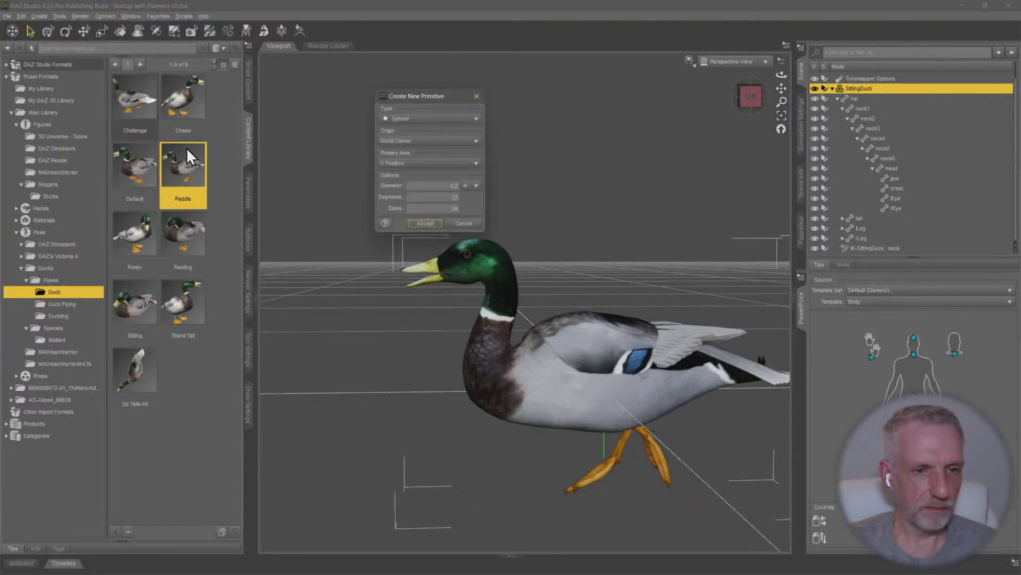
{"action": "left_click", "coordinate": [428, 119]}
{"action": "left_click", "coordinate": [434, 143]}
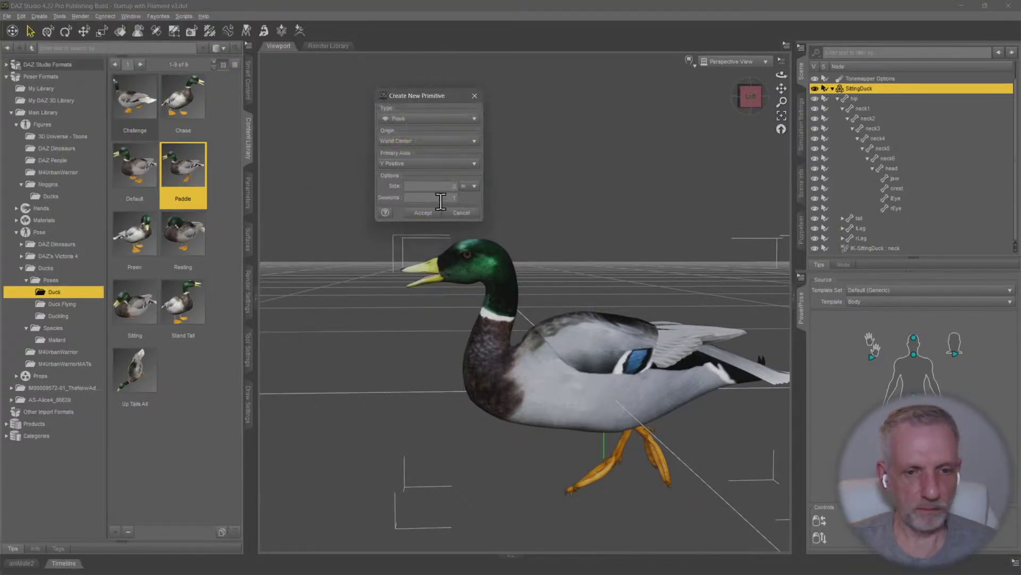
{"action": "left_click", "coordinate": [441, 212]}
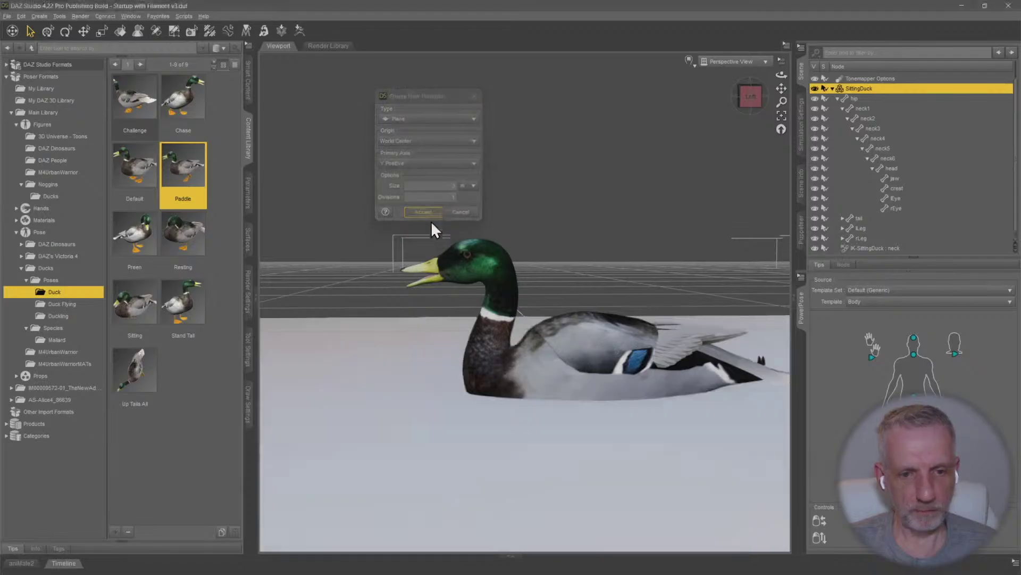
{"action": "scroll", "coordinate": [499, 296], "scroll_direction": "down", "scroll_amount": 5}
{"action": "scroll", "coordinate": [481, 299], "scroll_direction": "up", "scroll_amount": 4}
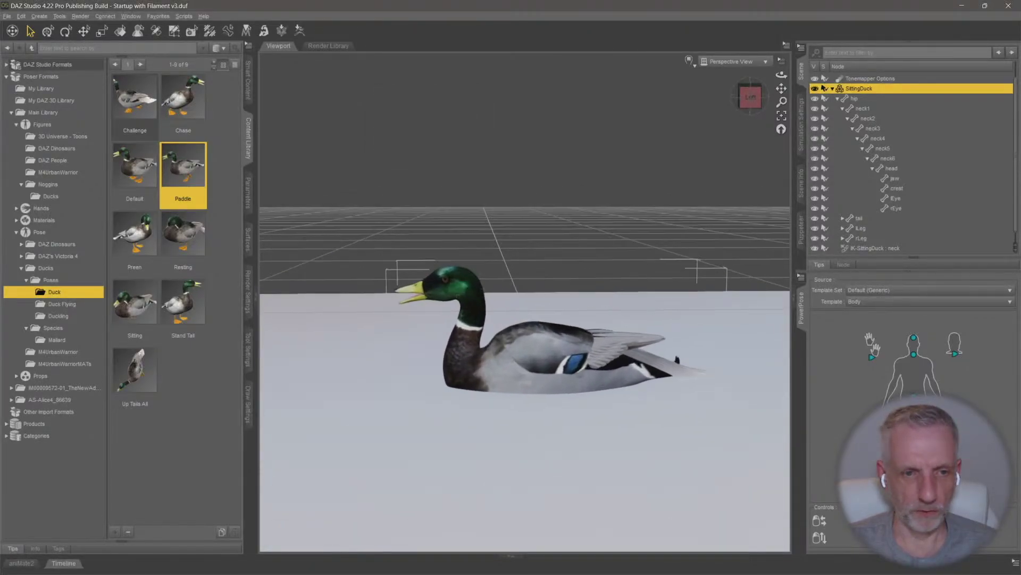
{"action": "middle_click_drag", "start_coordinate": [480, 300], "coordinate": [494, 293]}
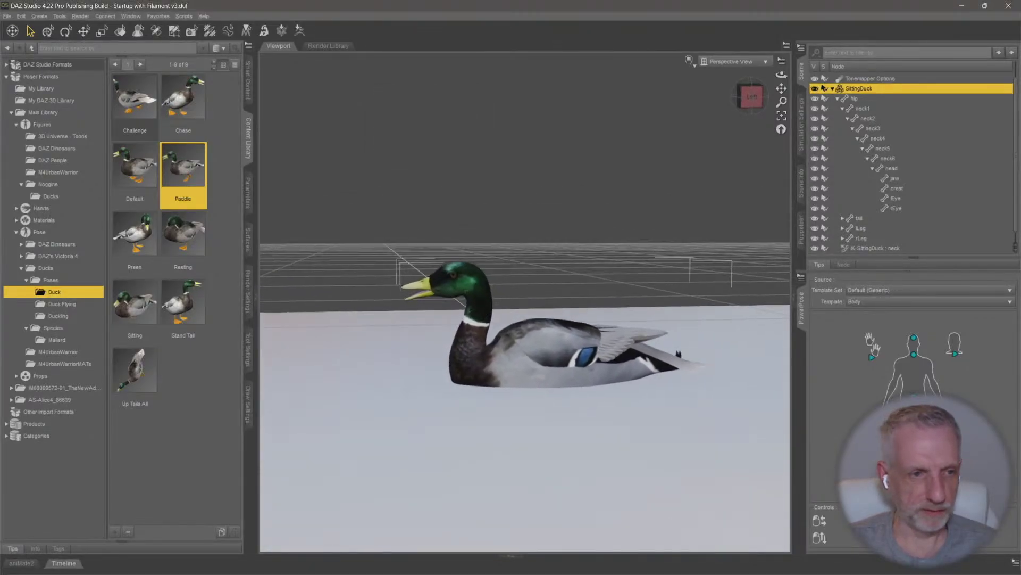
Collapse the SittingDuck hierarchy in the scene and rename the plane to Water
{"action": "right_click_drag", "start_coordinate": [480, 300], "coordinate": [486, 286]}
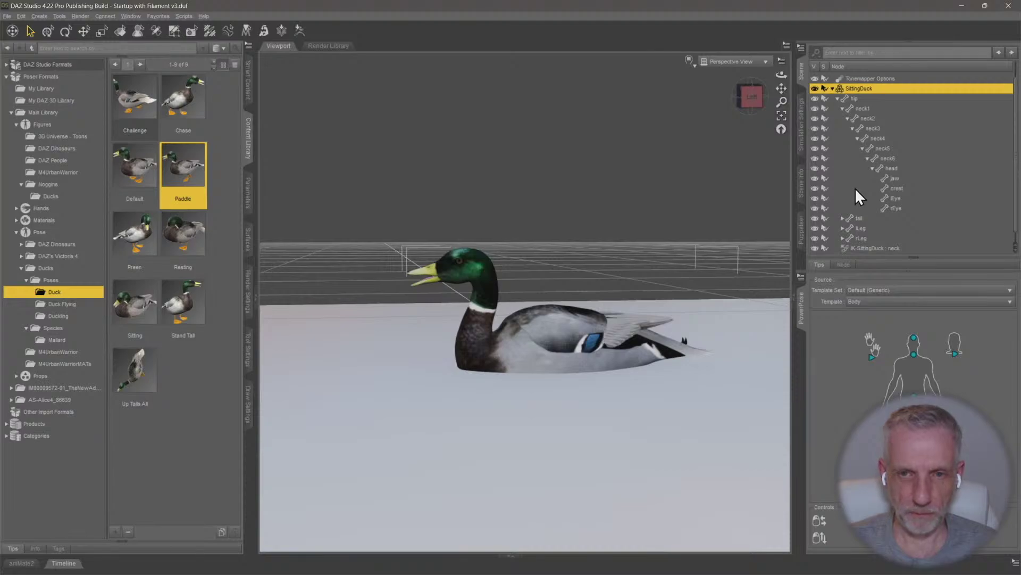
{"action": "left_click", "coordinate": [832, 88]}
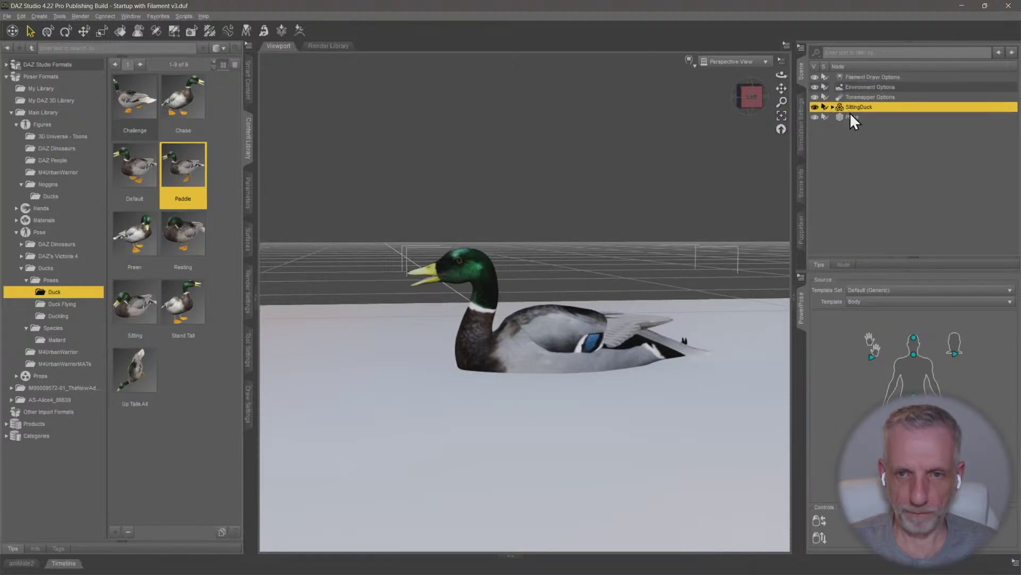
{"action": "left_click", "coordinate": [850, 115]}
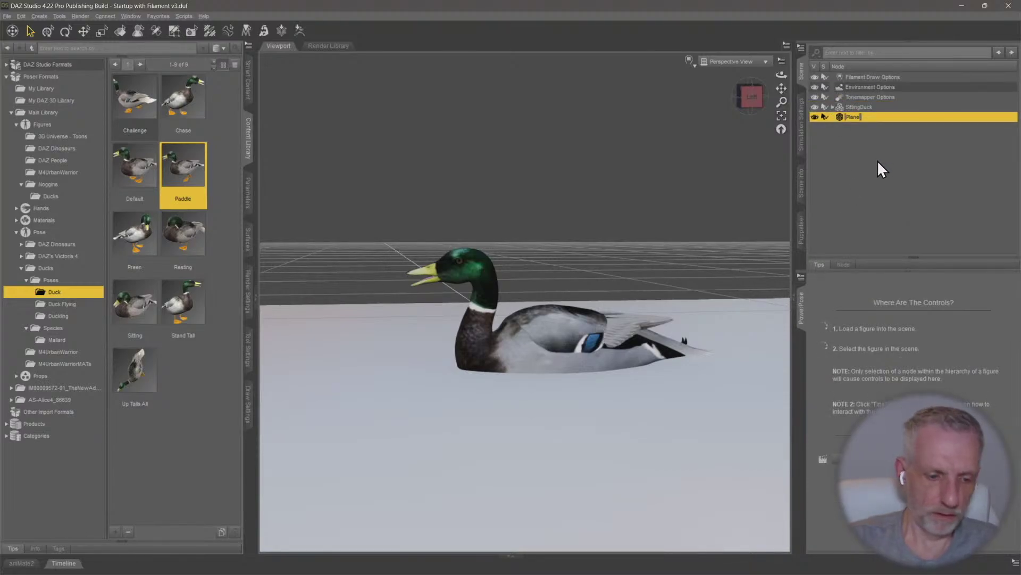
{"action": "type", "text": "Water"}
{"action": "key", "text": "Return"}
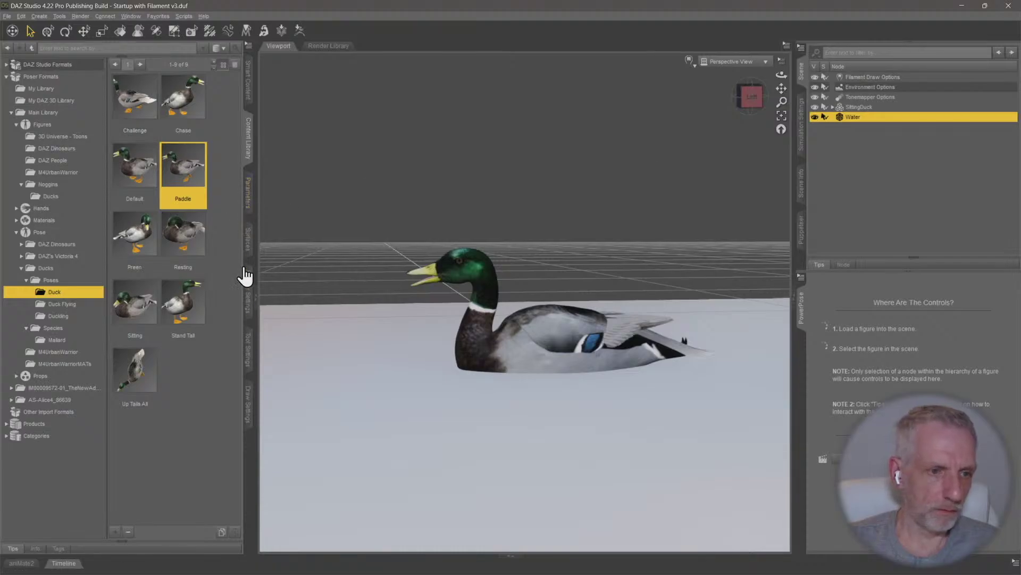
Lower the Cutout Opacity of the Water plane's surface geometry to 0.26
{"action": "left_click", "coordinate": [248, 242]}
{"action": "left_click", "coordinate": [45, 91]}
{"action": "left_click", "coordinate": [47, 98]}
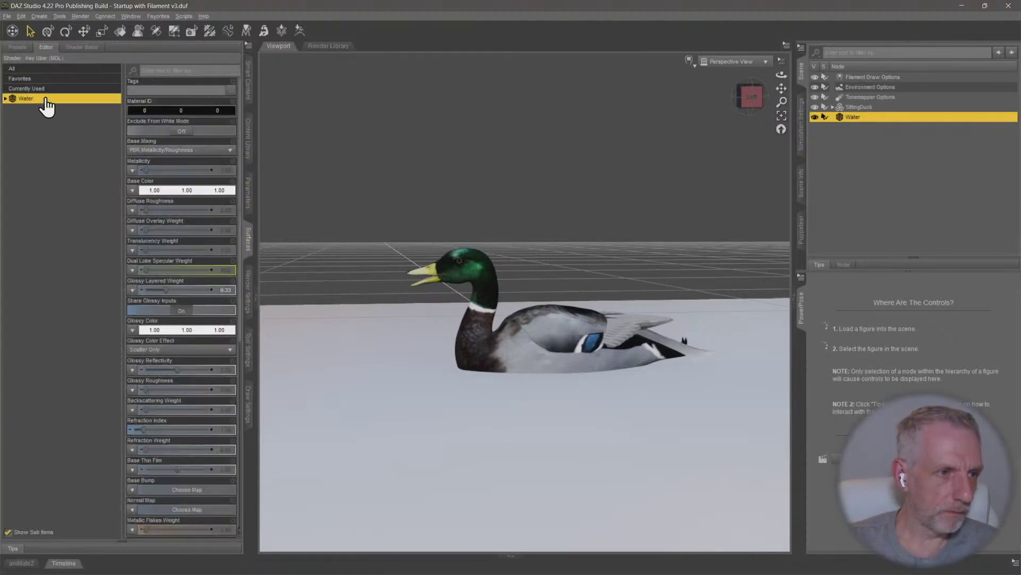
{"action": "double_click", "coordinate": [62, 109]}
{"action": "left_click", "coordinate": [64, 178]}
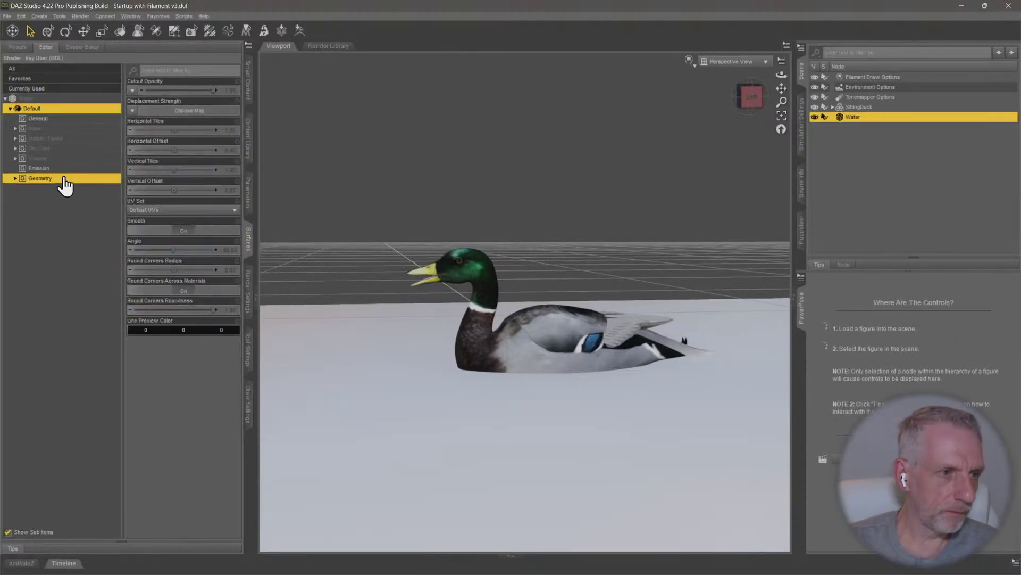
{"action": "left_click_drag", "start_coordinate": [214, 90], "coordinate": [162, 86]}
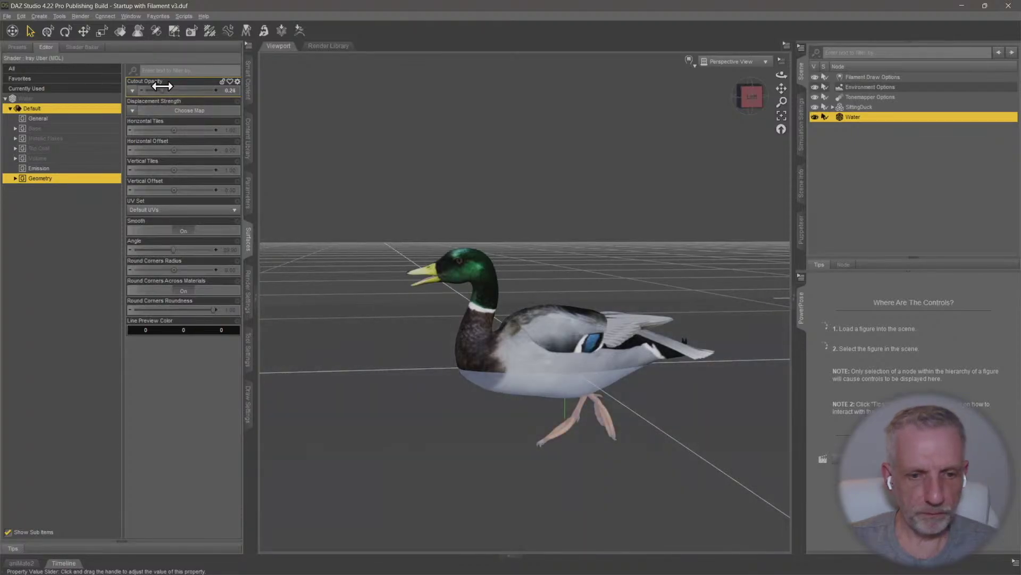
Tint the Water surface's base color blue and lighten it to 0.38, 0.49, 1.00
{"action": "left_click", "coordinate": [87, 128]}
{"action": "left_click", "coordinate": [168, 133]}
{"action": "left_click_drag", "start_coordinate": [538, 248], "coordinate": [546, 257]}
{"action": "left_click", "coordinate": [571, 365]}
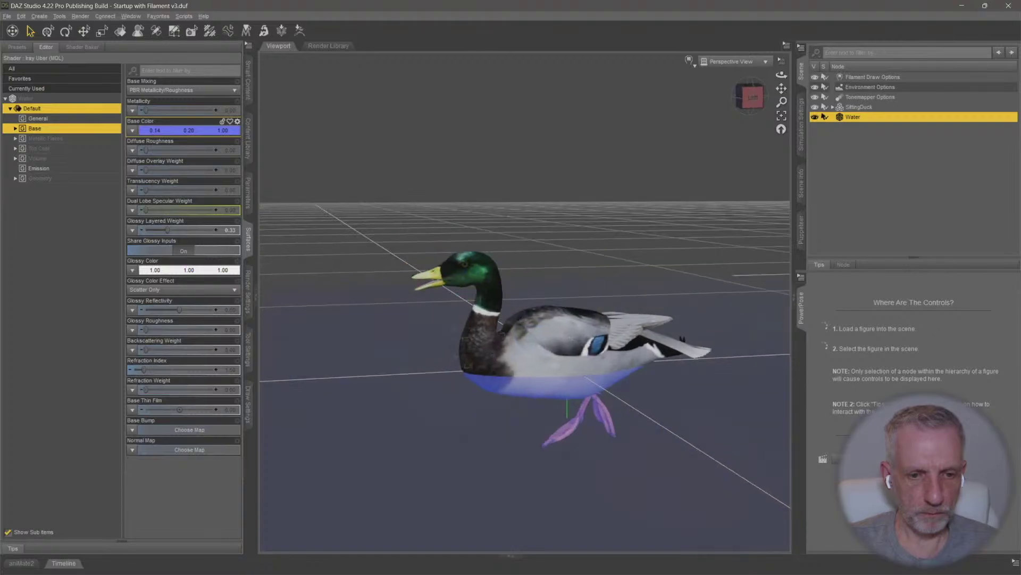
{"action": "left_click_drag", "start_coordinate": [472, 334], "coordinate": [474, 349], "text": "alt"}
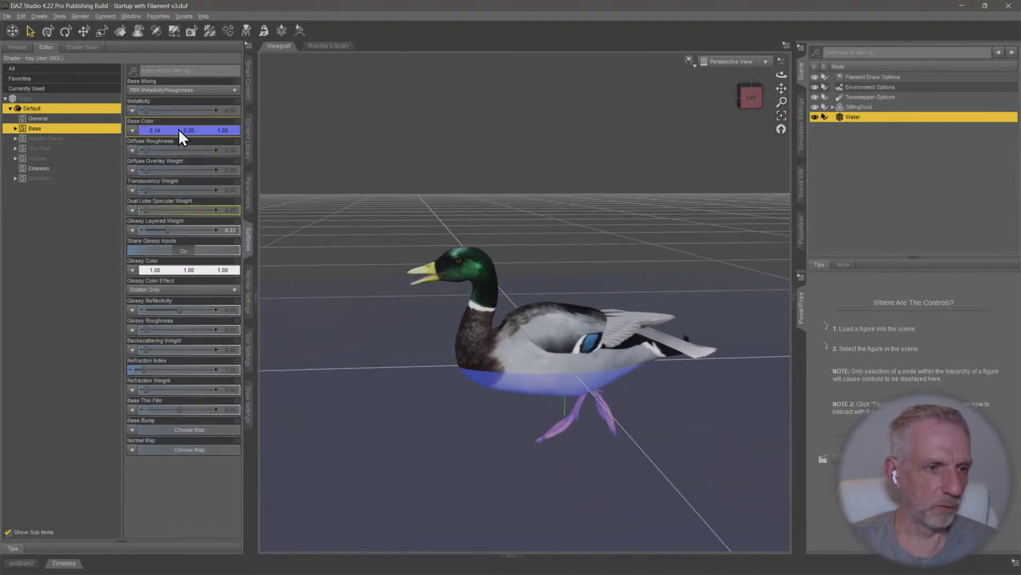
{"action": "left_click", "coordinate": [196, 138]}
{"action": "left_click_drag", "start_coordinate": [563, 303], "coordinate": [547, 281]}
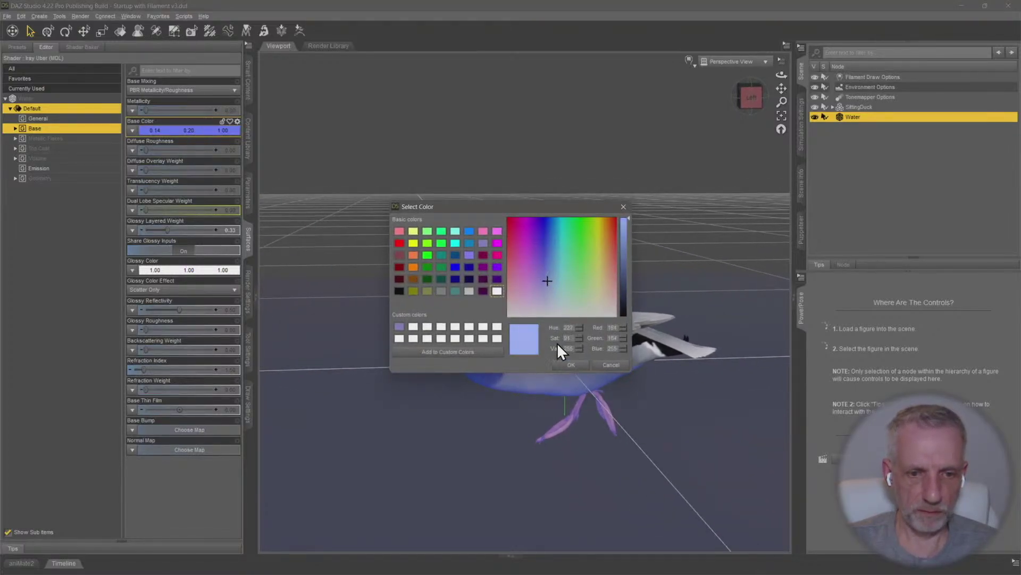
{"action": "left_click", "coordinate": [570, 364]}
{"action": "left_click_drag", "start_coordinate": [410, 372], "coordinate": [524, 327], "text": "alt"}
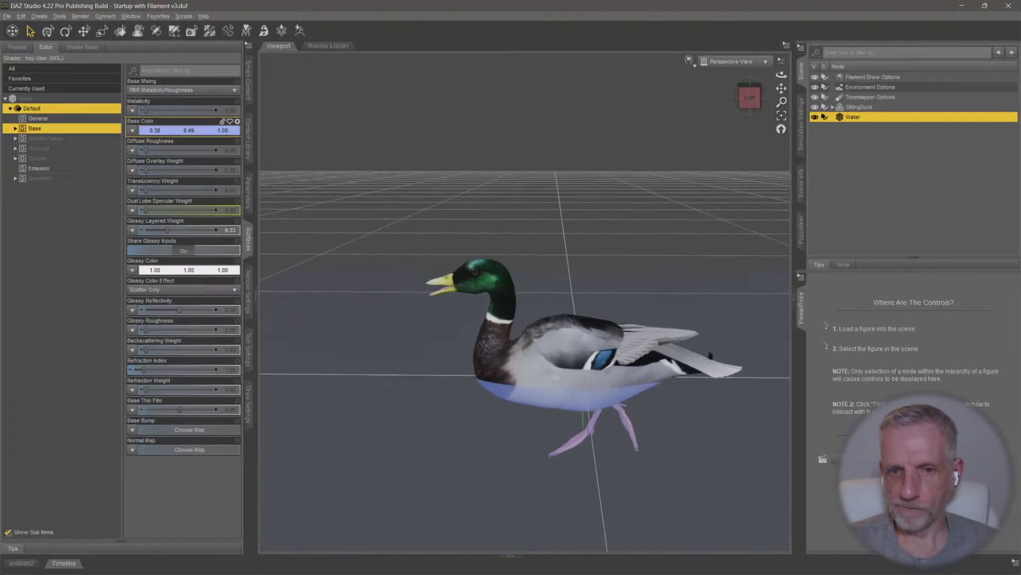
Select the SittingDuck figure and move it forward along its Z axis to about 20, viewing it from the side
{"action": "left_click", "coordinate": [878, 106]}
{"action": "mouse_move", "coordinate": [572, 241]}
{"action": "left_mouse_down", "text": "alt"}
{"action": "mouse_move", "coordinate": [584, 245]}
{"action": "mouse_move", "coordinate": [594, 226]}
{"action": "mouse_move", "coordinate": [566, 242]}
{"action": "left_mouse_up", "text": "alt"}
{"action": "scroll", "coordinate": [618, 231], "scroll_direction": "down", "scroll_amount": 3}
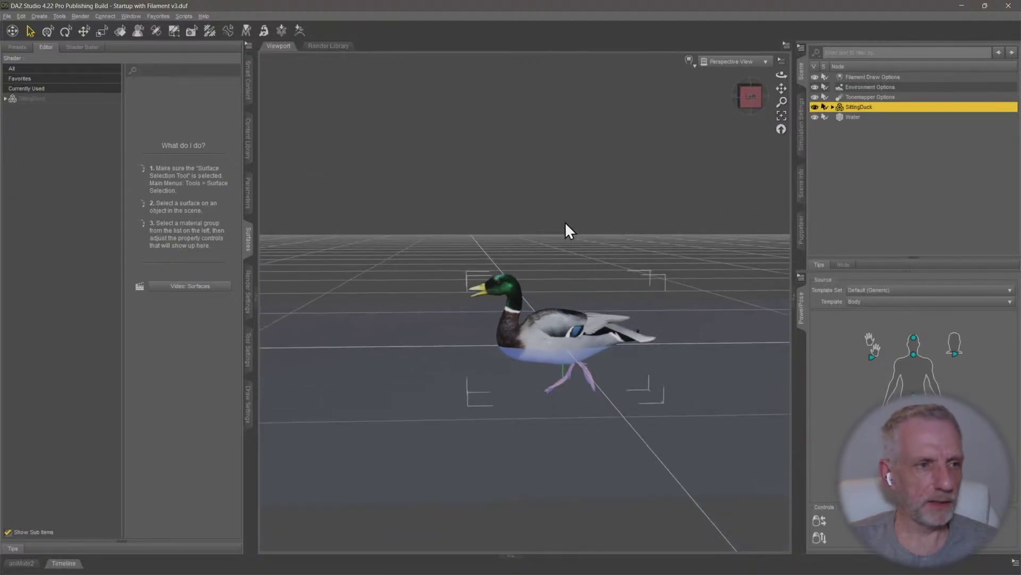
{"action": "left_click", "coordinate": [45, 32]}
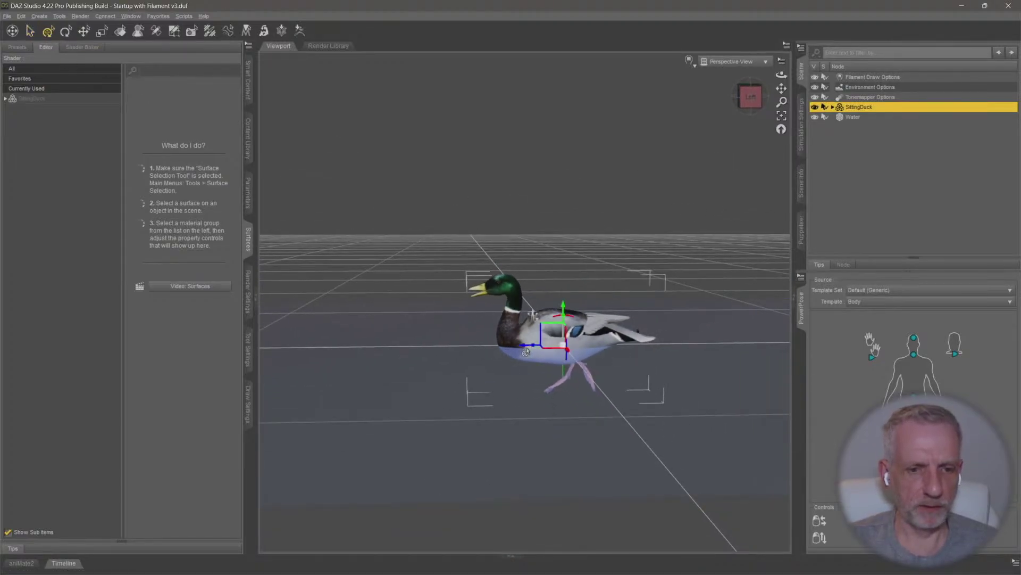
{"action": "left_click_drag", "start_coordinate": [529, 350], "coordinate": [419, 346]}
{"action": "middle_click_drag", "start_coordinate": [419, 347], "coordinate": [407, 373]}
{"action": "middle_click_drag", "start_coordinate": [459, 313], "coordinate": [384, 342]}
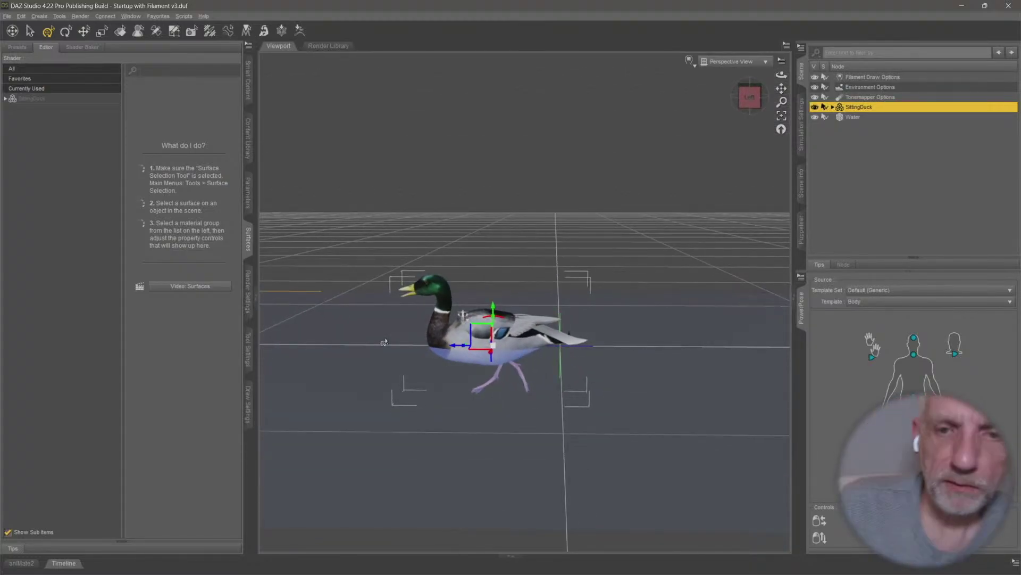
Try the Up Tails All and Sitting poses on the duck and reapply the Paddle pose
{"action": "left_click", "coordinate": [248, 138]}
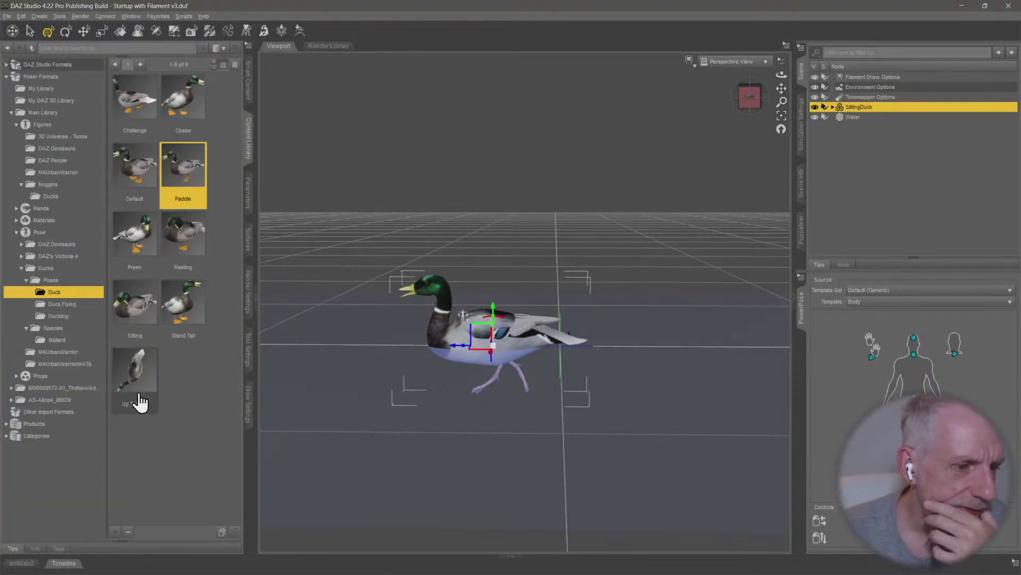
{"action": "left_click", "coordinate": [153, 367]}
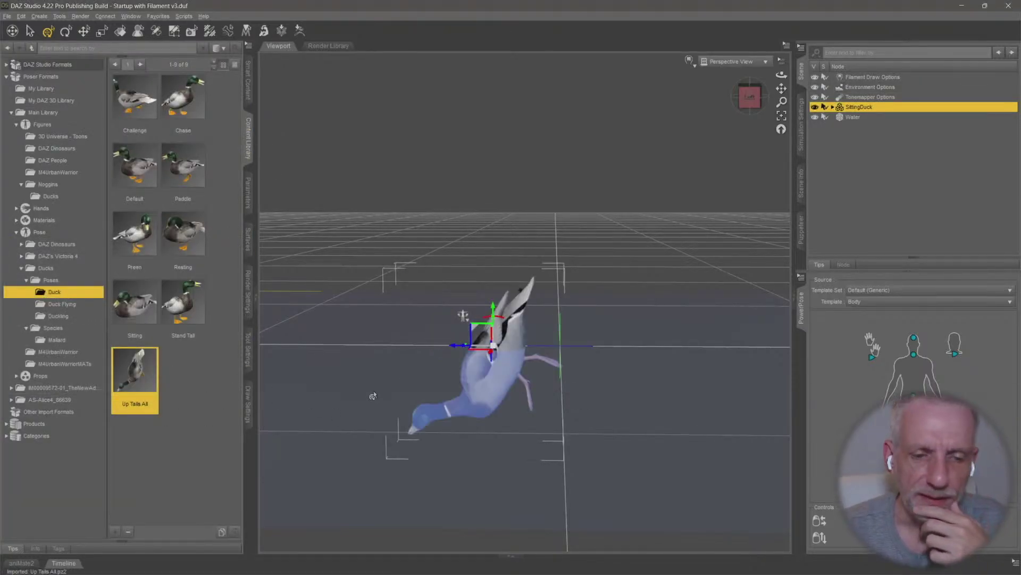
{"action": "left_click", "coordinate": [30, 31]}
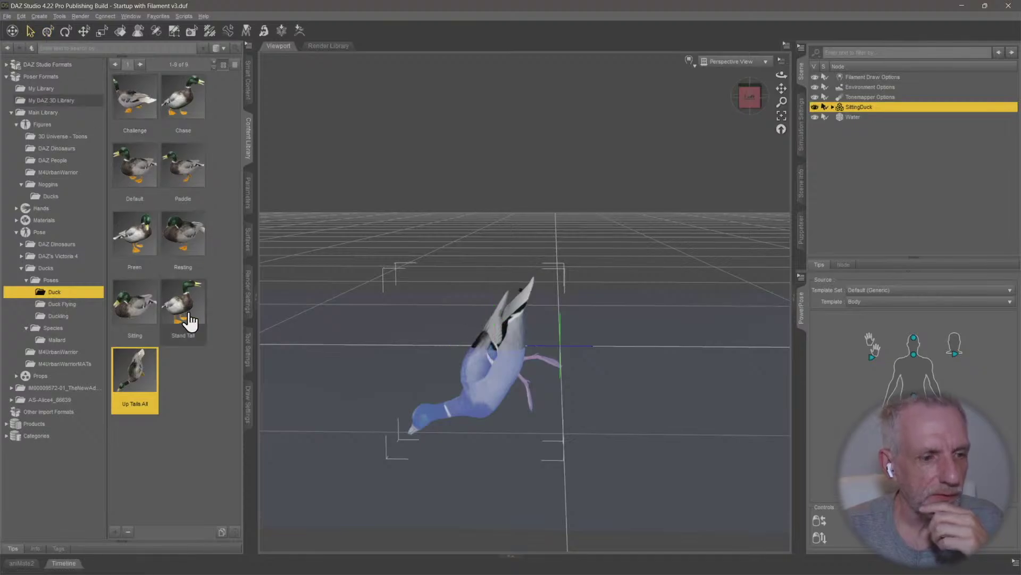
{"action": "left_click", "coordinate": [137, 301]}
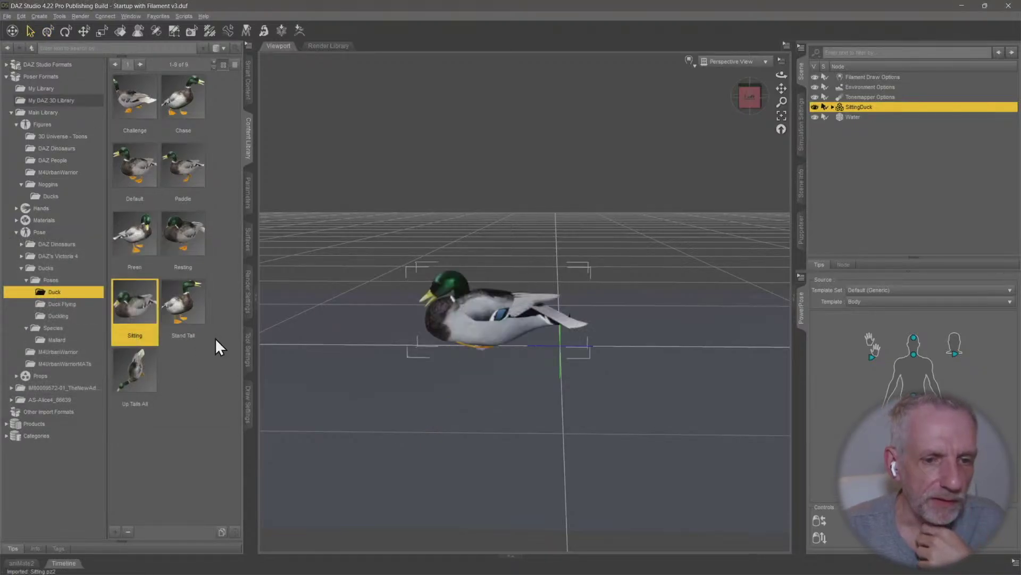
{"action": "left_click", "coordinate": [196, 180]}
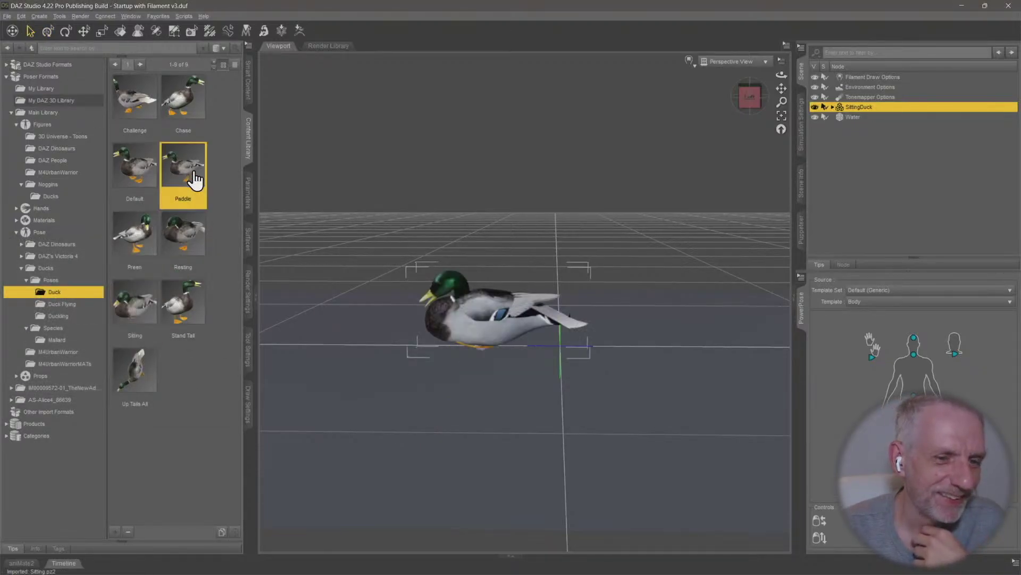
Try the Stand Tall, Sitting and Resting poses on the duck and examine the Resting pose up close
{"action": "mouse_move", "coordinate": [200, 283]}
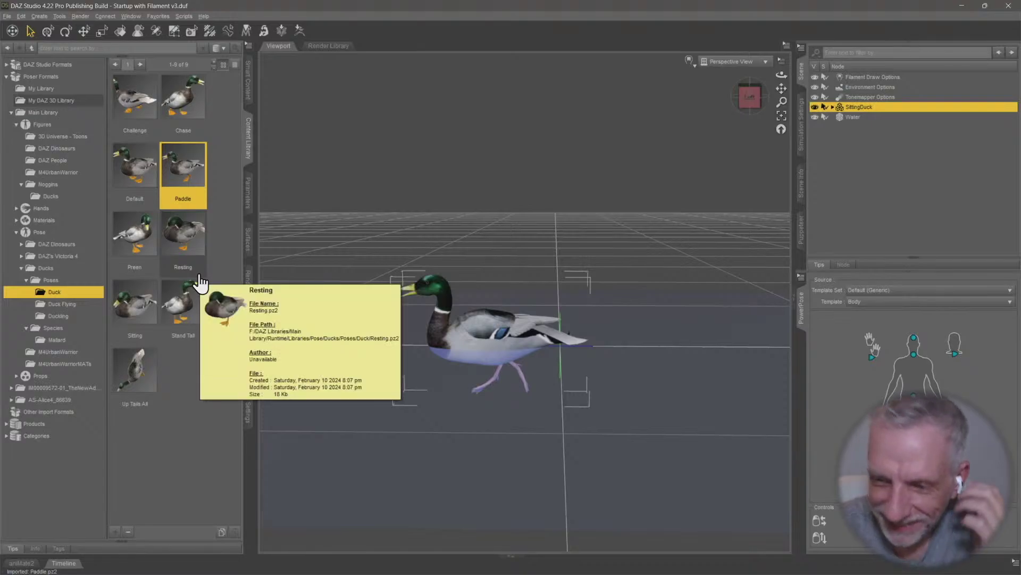
{"action": "left_click", "coordinate": [196, 316]}
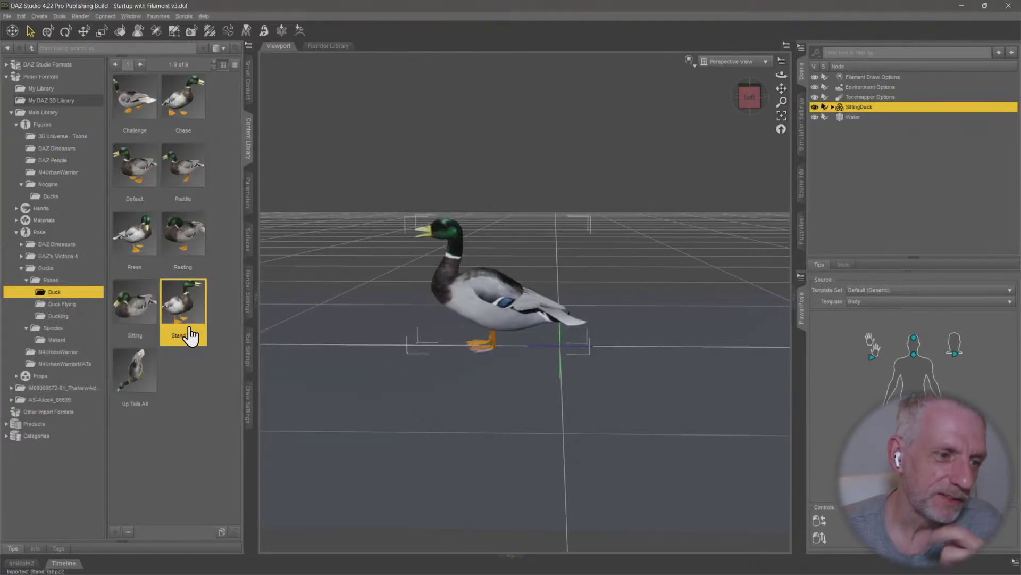
{"action": "left_click", "coordinate": [137, 304]}
{"action": "left_click", "coordinate": [191, 236]}
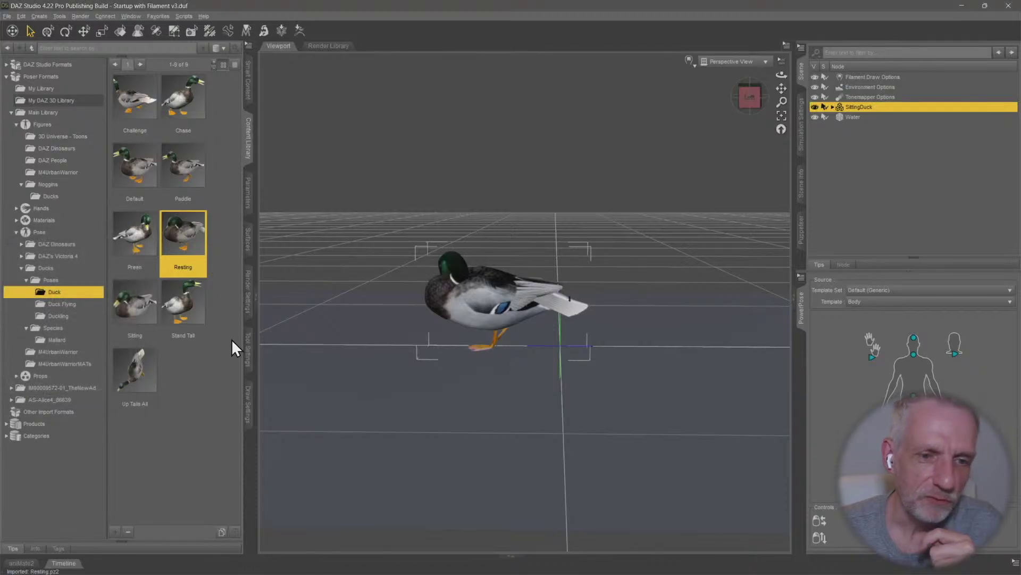
{"action": "mouse_move", "coordinate": [388, 295]}
{"action": "middle_mouse_down"}
{"action": "mouse_move", "coordinate": [511, 292]}
{"action": "mouse_move", "coordinate": [341, 314]}
{"action": "mouse_move", "coordinate": [476, 282]}
{"action": "mouse_move", "coordinate": [346, 296]}
{"action": "mouse_move", "coordinate": [371, 303]}
{"action": "middle_mouse_up"}
{"action": "scroll", "coordinate": [389, 295], "scroll_direction": "up", "scroll_amount": 2}
{"action": "scroll", "coordinate": [388, 294], "scroll_direction": "up", "scroll_amount": 5}
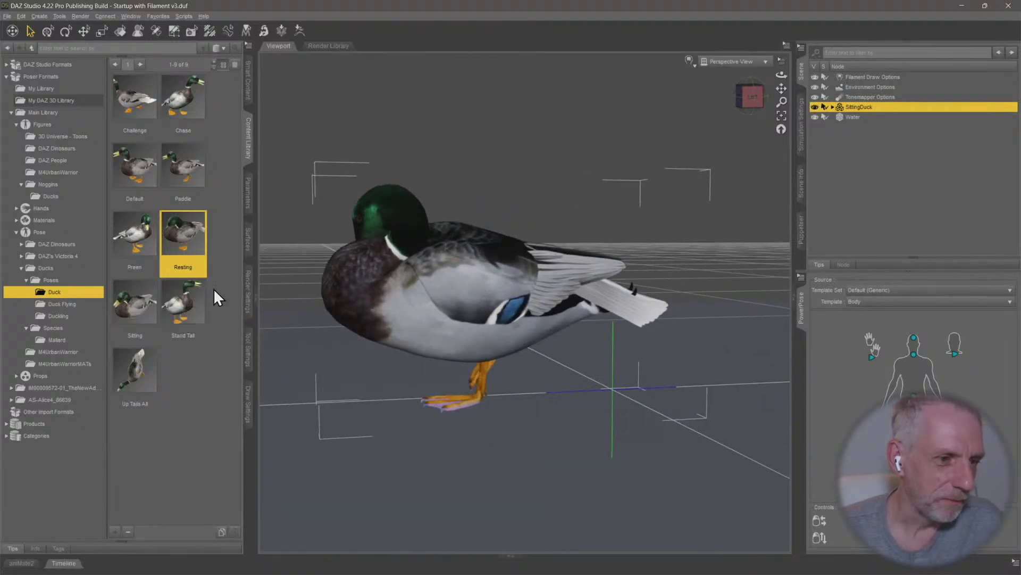
Apply the Preen pose to the duck and examine it from the front side
{"action": "double_click", "coordinate": [135, 234]}
{"action": "middle_click_drag", "start_coordinate": [343, 297], "coordinate": [463, 293]}
{"action": "scroll", "coordinate": [384, 285], "scroll_direction": "down", "scroll_amount": 2}
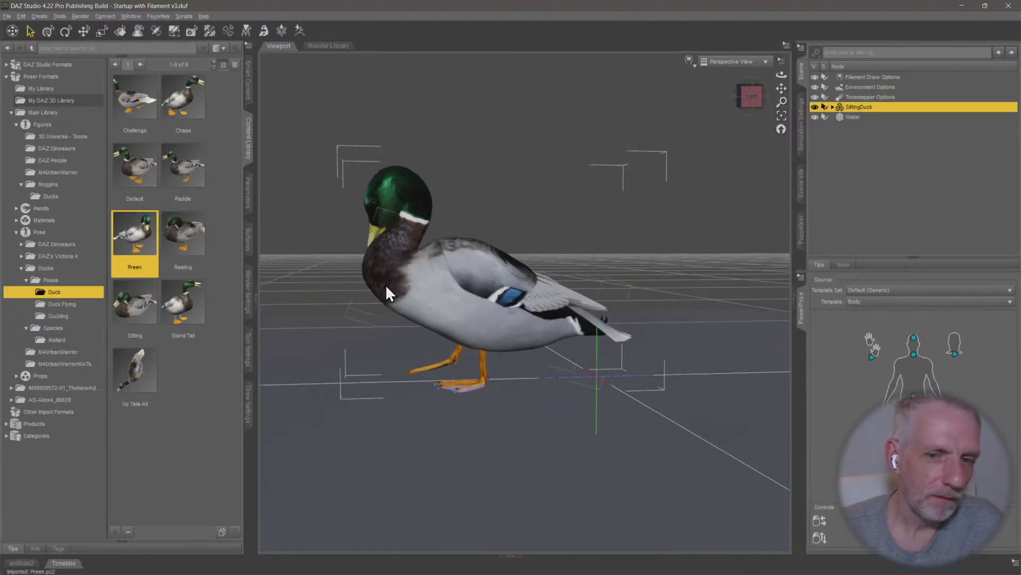
{"action": "middle_click_drag", "start_coordinate": [385, 284], "coordinate": [420, 300]}
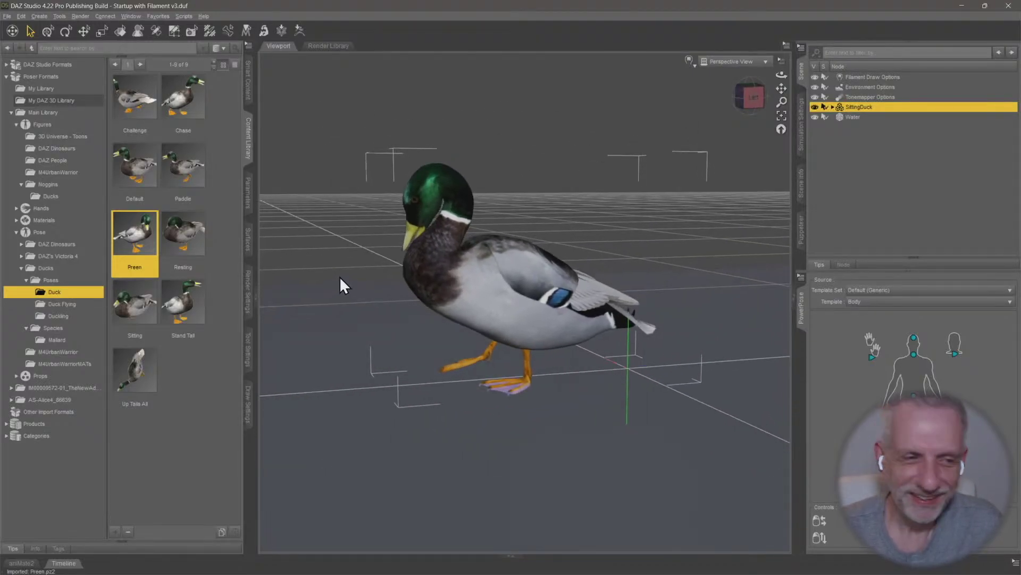
Apply the Up Tails All pose and view the whole duck dipping through the water plane
{"action": "double_click", "coordinate": [134, 370]}
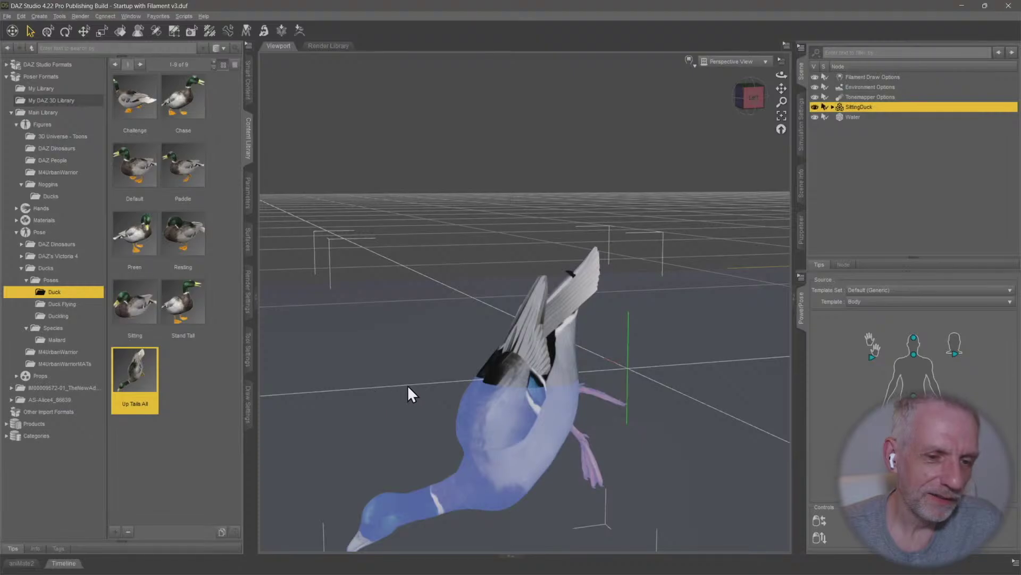
{"action": "scroll", "coordinate": [408, 385], "scroll_direction": "down", "scroll_amount": 2}
{"action": "middle_click_drag", "start_coordinate": [408, 384], "coordinate": [413, 383]}
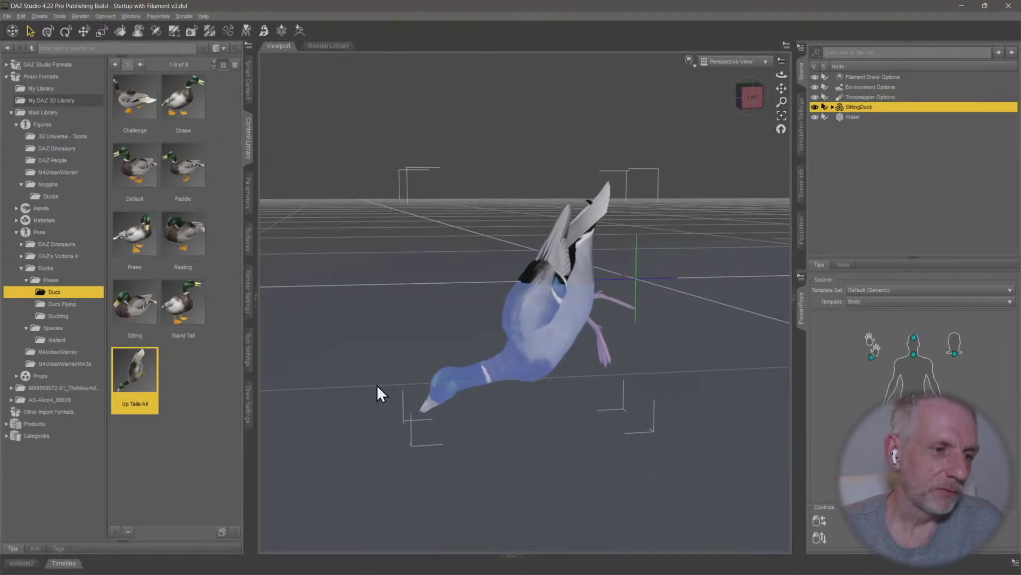
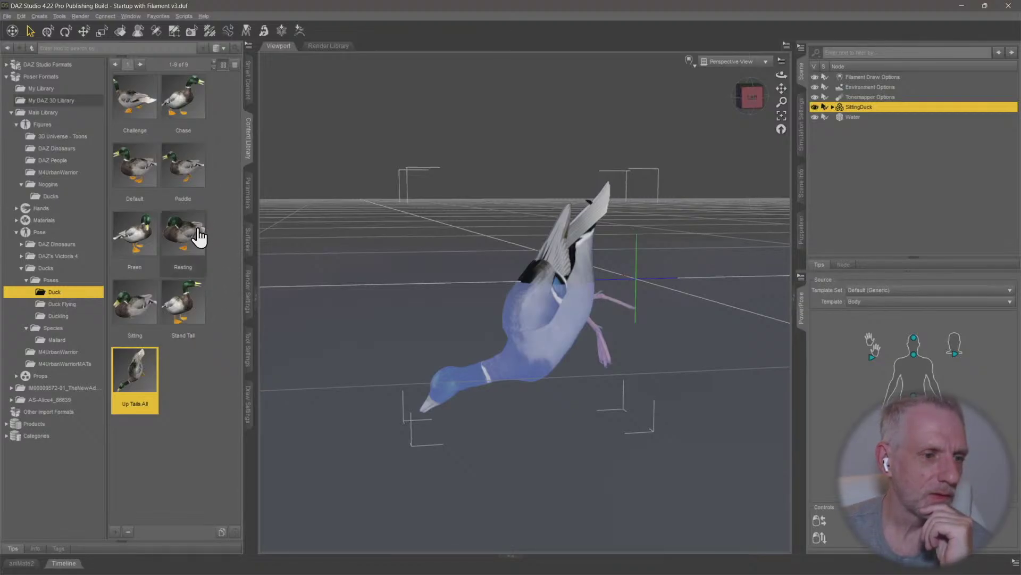
Apply the Paddle pose to the duck and view it from a front angle
{"action": "double_click", "coordinate": [198, 173]}
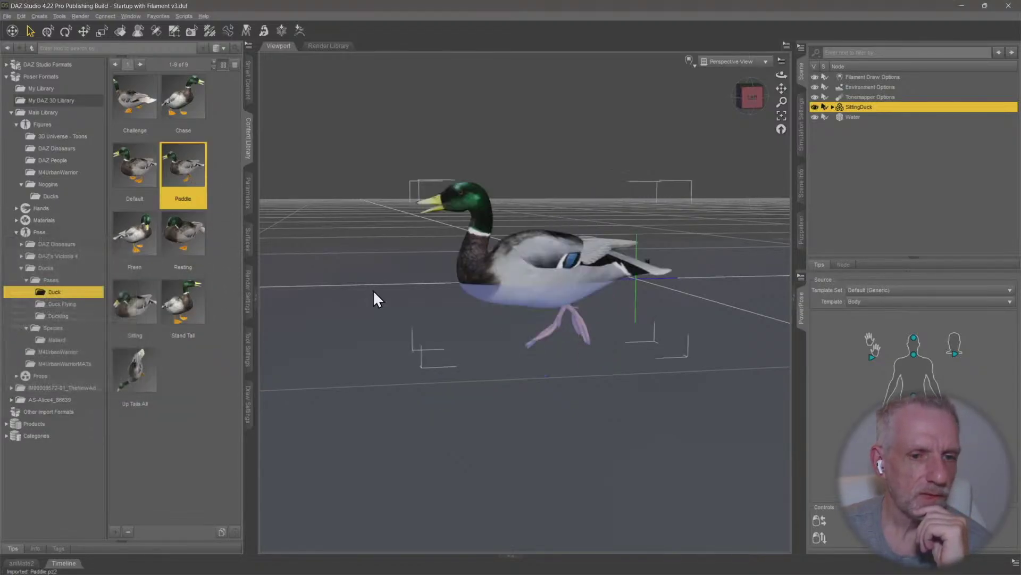
{"action": "middle_click_drag", "start_coordinate": [397, 290], "coordinate": [479, 319]}
{"action": "scroll", "coordinate": [398, 290], "scroll_direction": "up", "scroll_amount": 3}
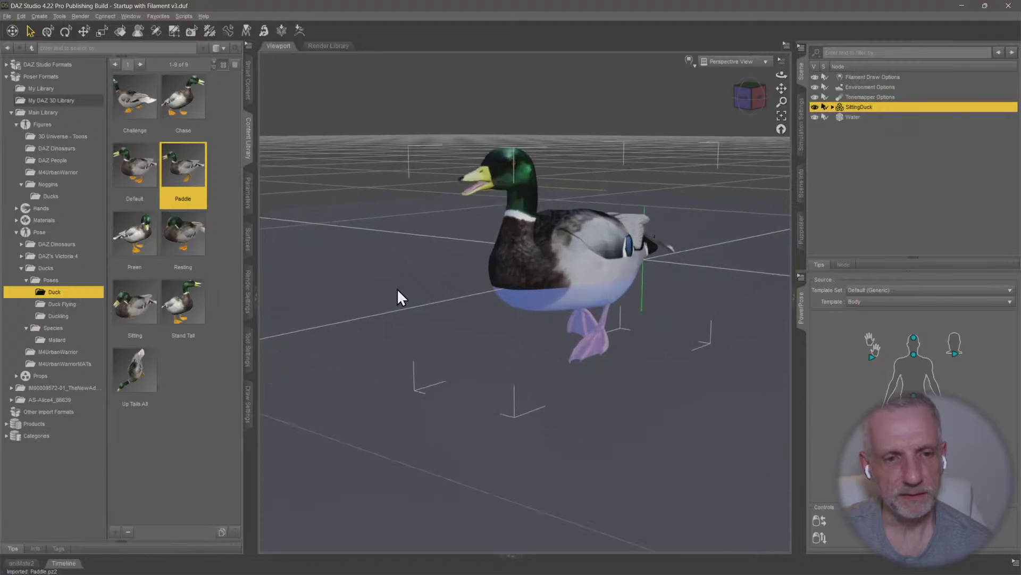
Select the duck's jaw bone and rotate it up to close the beak
{"action": "middle_click_drag", "start_coordinate": [398, 290], "coordinate": [468, 319]}
{"action": "scroll", "coordinate": [420, 261], "scroll_direction": "up", "scroll_amount": 4}
{"action": "middle_click_drag", "start_coordinate": [436, 248], "coordinate": [394, 231]}
{"action": "left_click", "coordinate": [475, 195]}
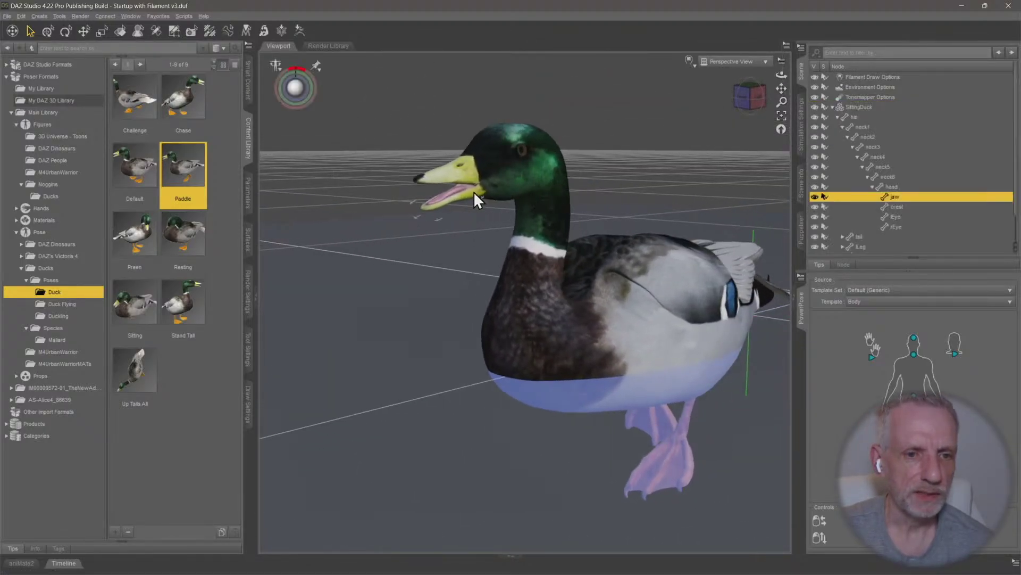
{"action": "left_click_drag", "start_coordinate": [457, 214], "coordinate": [453, 193]}
{"action": "middle_click_drag", "start_coordinate": [614, 348], "coordinate": [655, 324]}
{"action": "scroll", "coordinate": [615, 346], "scroll_direction": "down", "scroll_amount": 2}
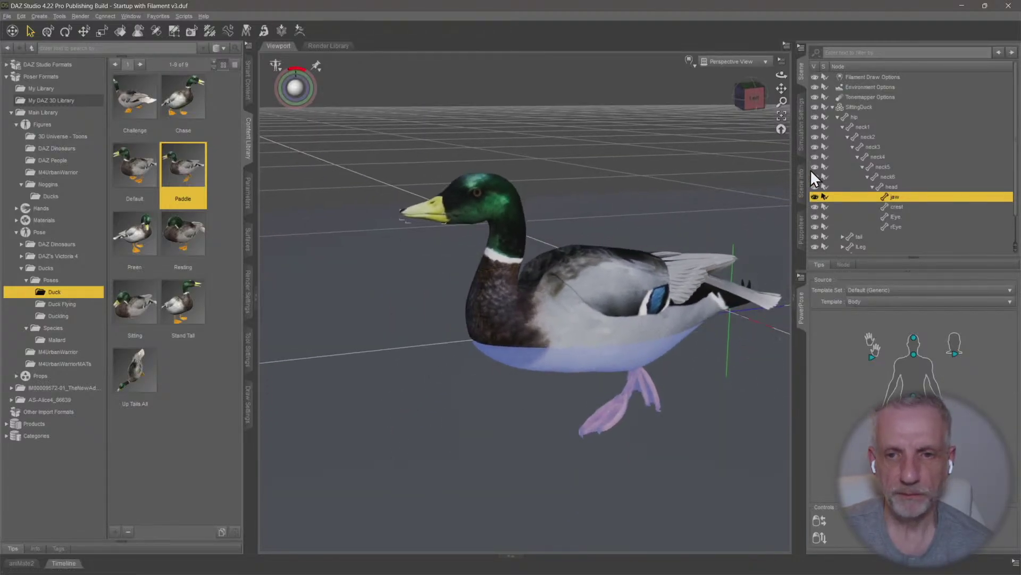
Try to mirror the SittingDuck figure's pose with Symmetry from left to right on selected nodes, without propagation and leaving trunk nodes alone
{"action": "left_click", "coordinate": [853, 107]}
{"action": "middle_click_drag", "start_coordinate": [628, 257], "coordinate": [674, 245]}
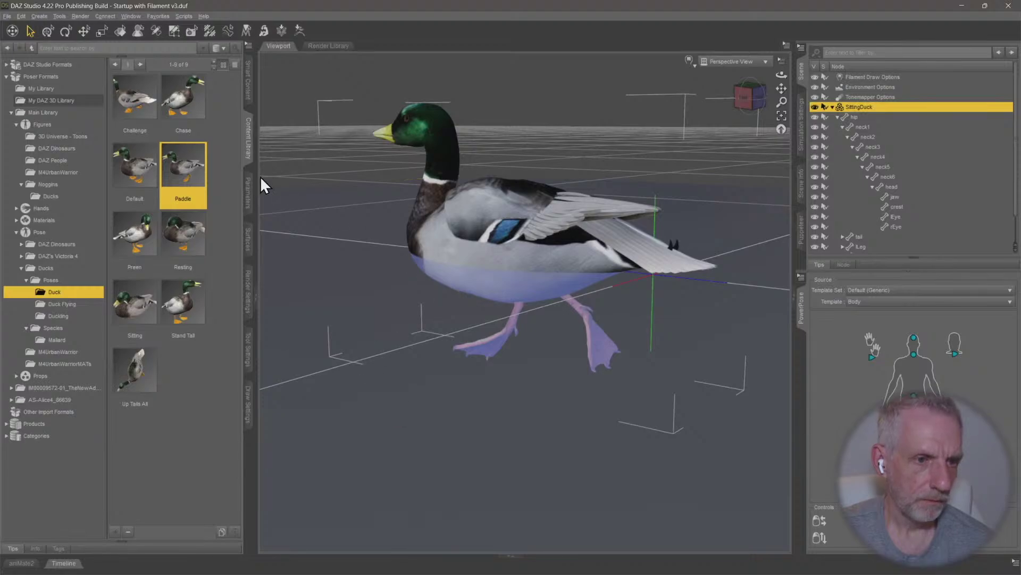
{"action": "right_click", "coordinate": [248, 199]}
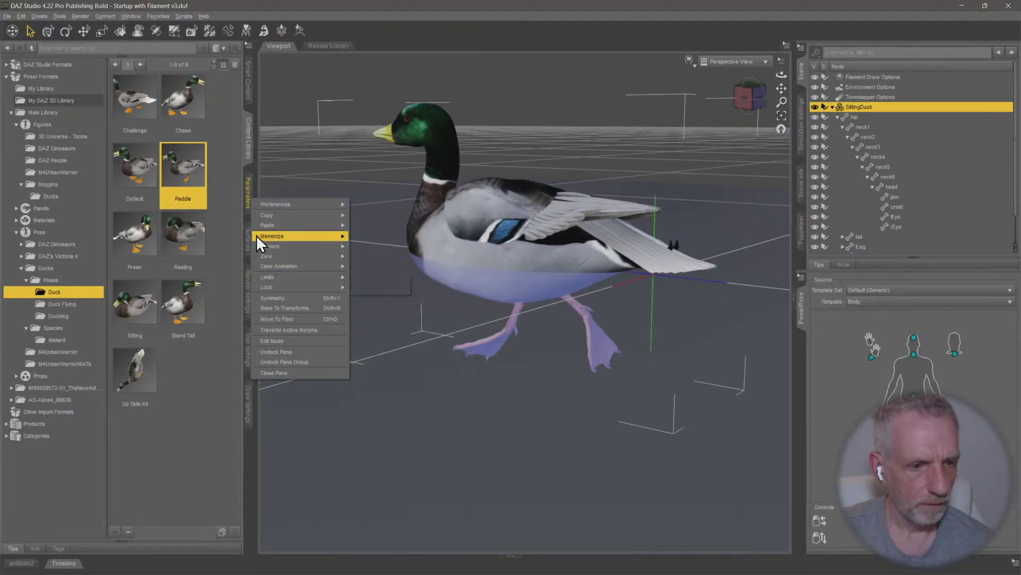
{"action": "left_click", "coordinate": [248, 199]}
{"action": "right_click", "coordinate": [248, 200]}
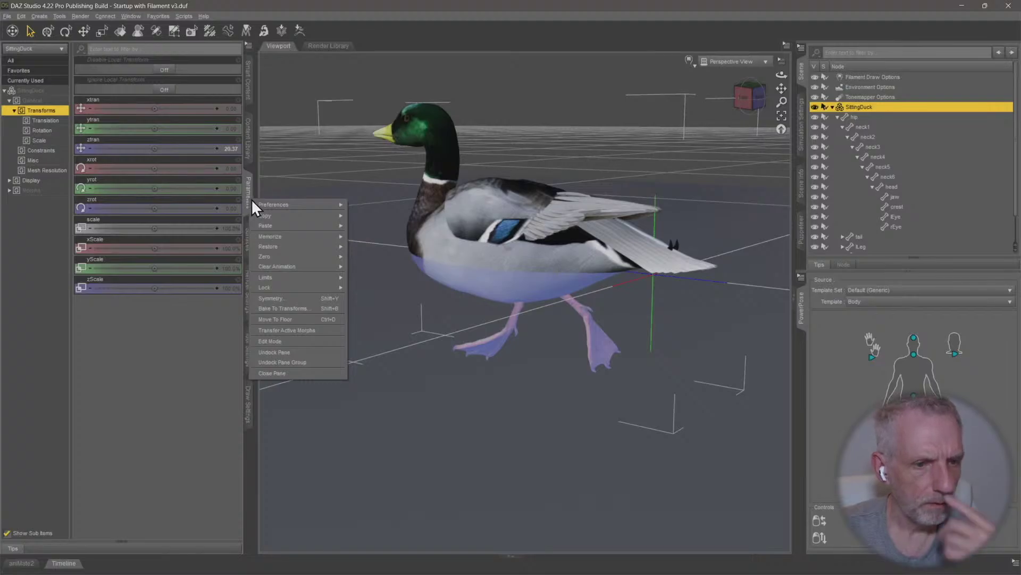
{"action": "left_click", "coordinate": [300, 297]}
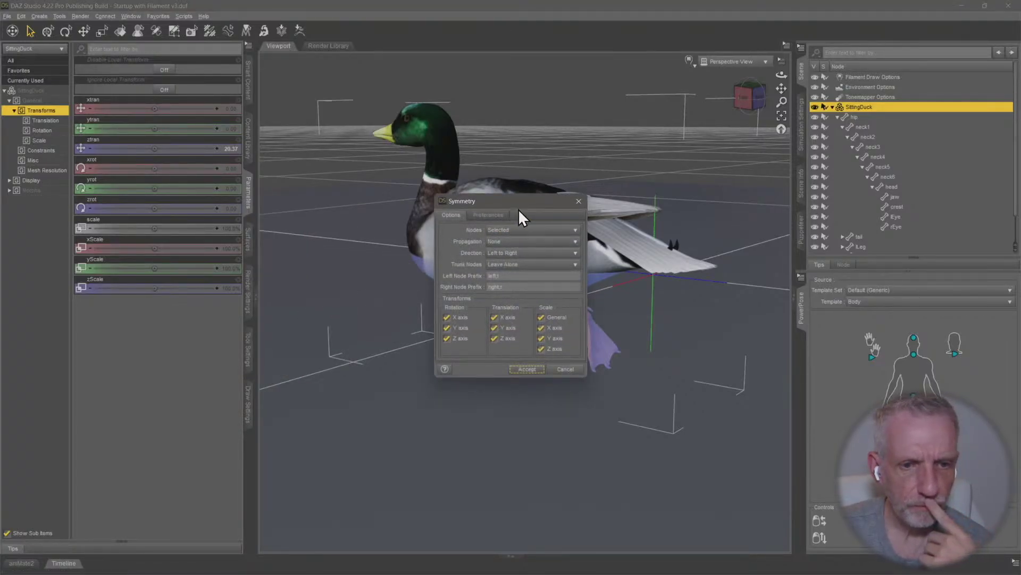
{"action": "left_click_drag", "start_coordinate": [518, 208], "coordinate": [254, 152]}
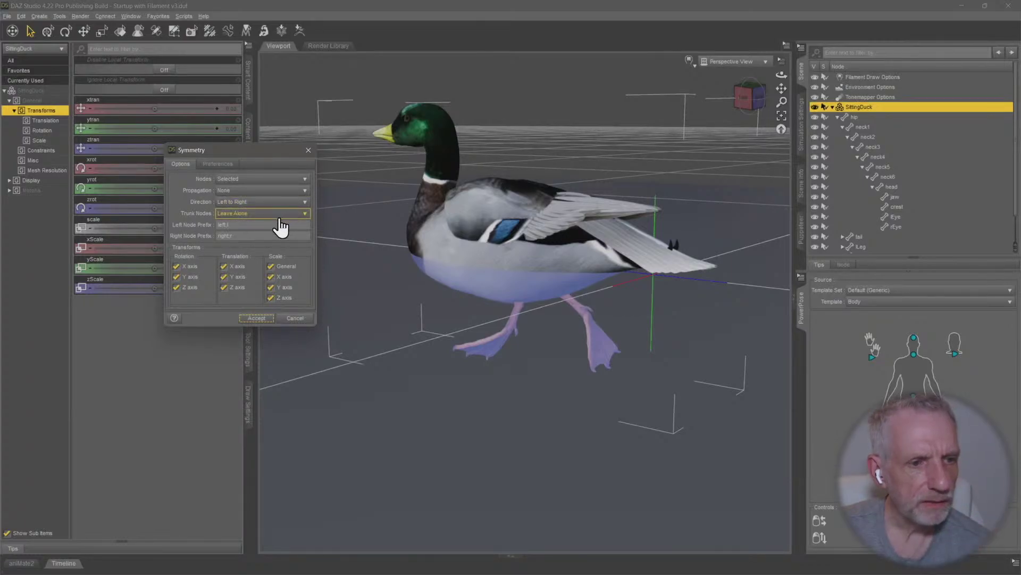
{"action": "left_click", "coordinate": [257, 318]}
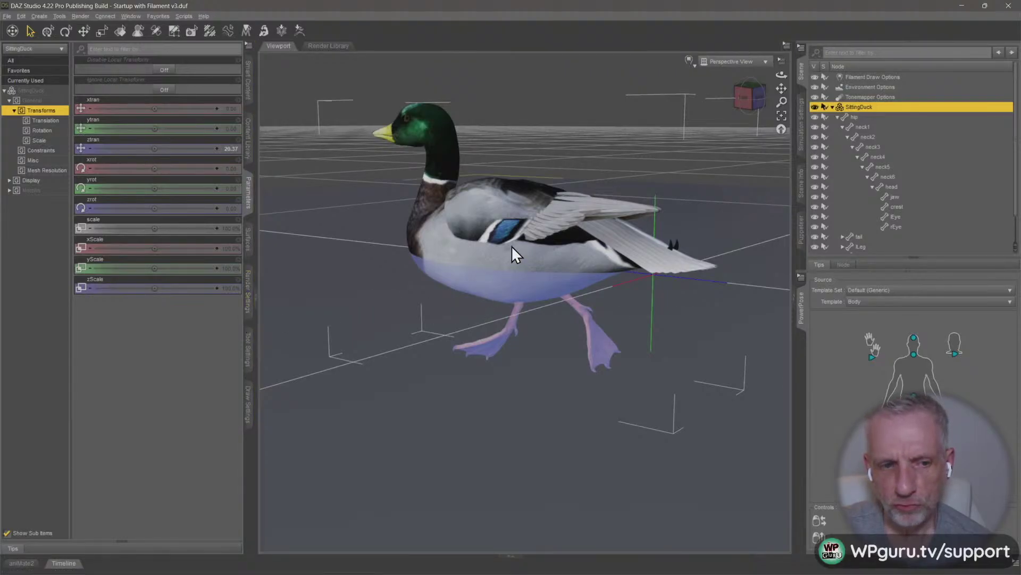
Try Symmetry on the duck from its root node with recursive propagation, left to right
{"action": "right_click", "coordinate": [246, 202]}
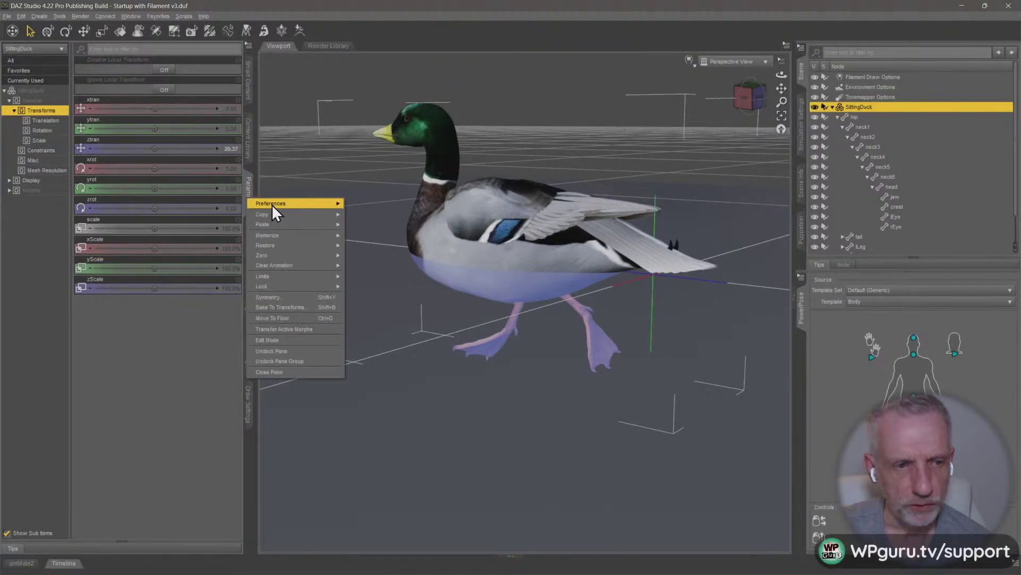
{"action": "left_click", "coordinate": [296, 297]}
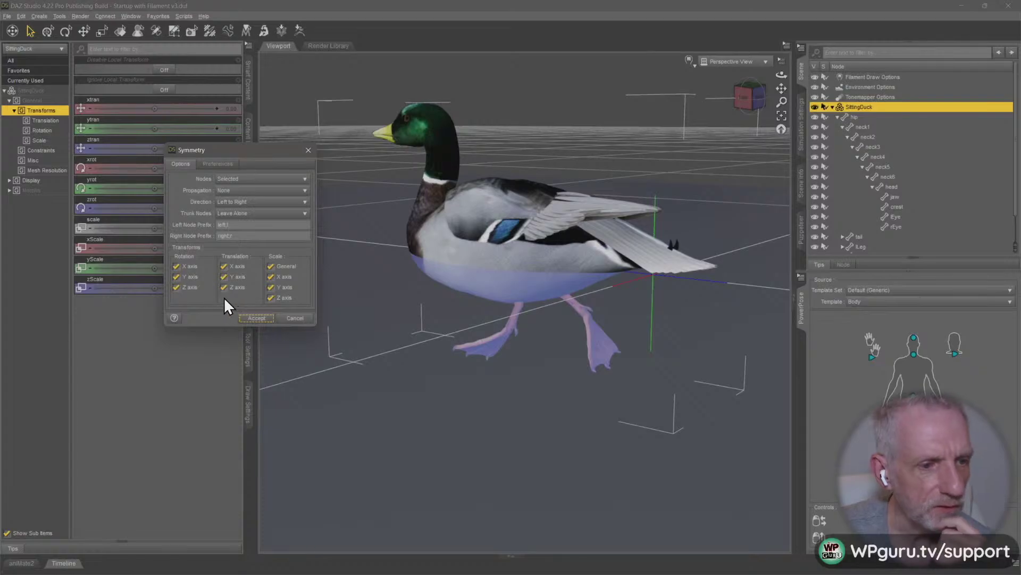
{"action": "left_click", "coordinate": [235, 266]}
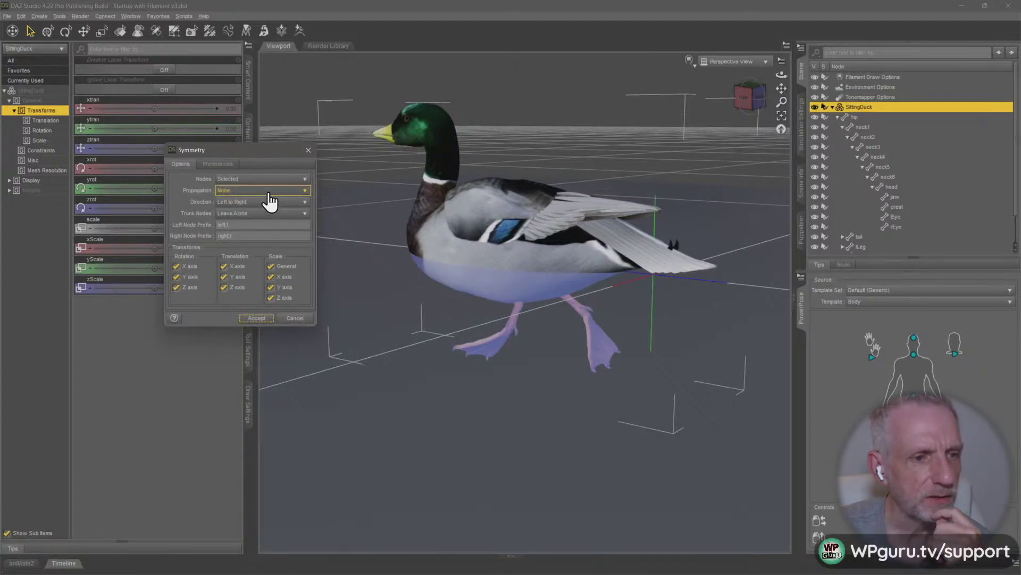
{"action": "left_click", "coordinate": [293, 180]}
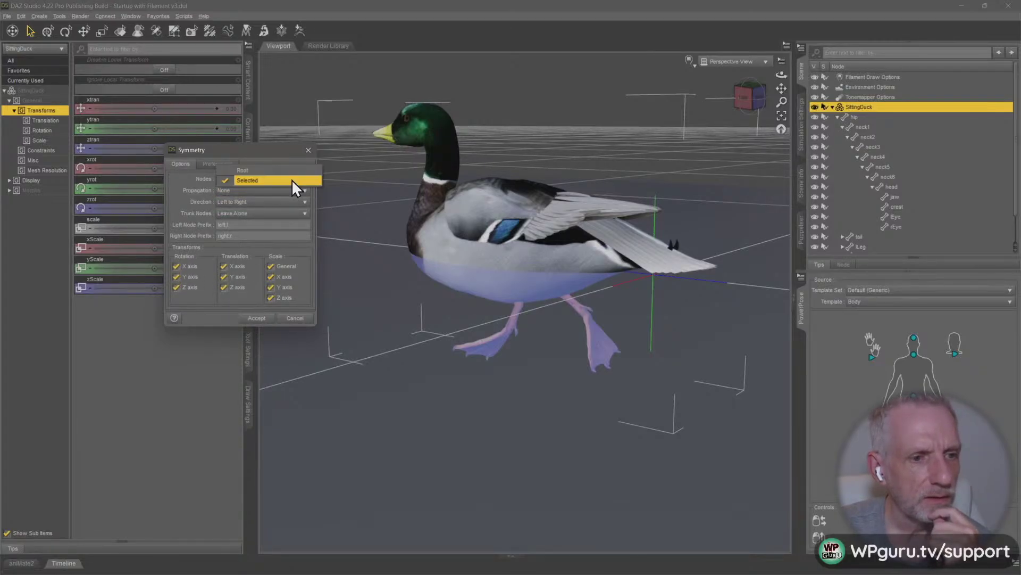
{"action": "left_click", "coordinate": [293, 171]}
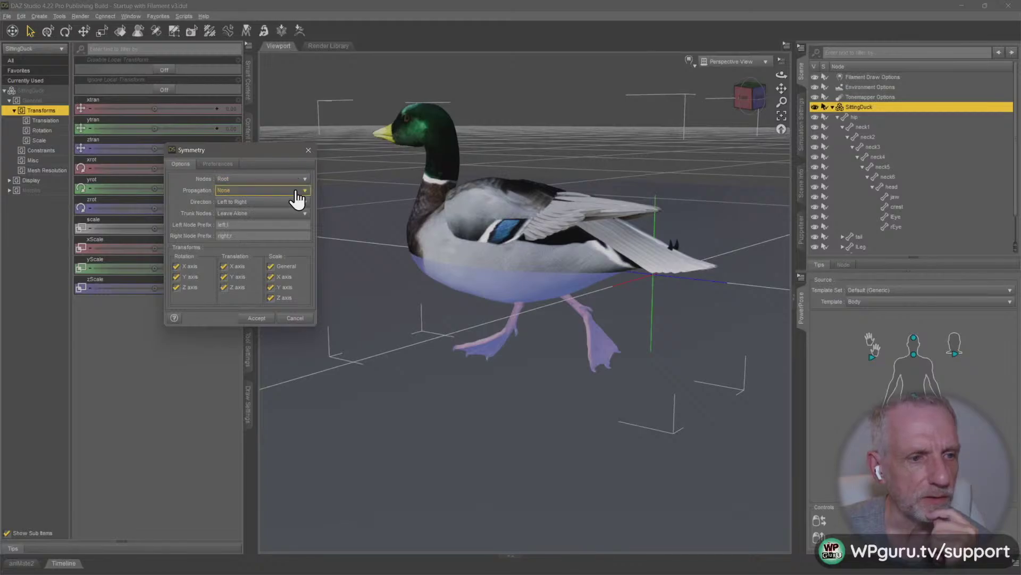
{"action": "left_click", "coordinate": [296, 190]}
{"action": "left_click", "coordinate": [296, 202]}
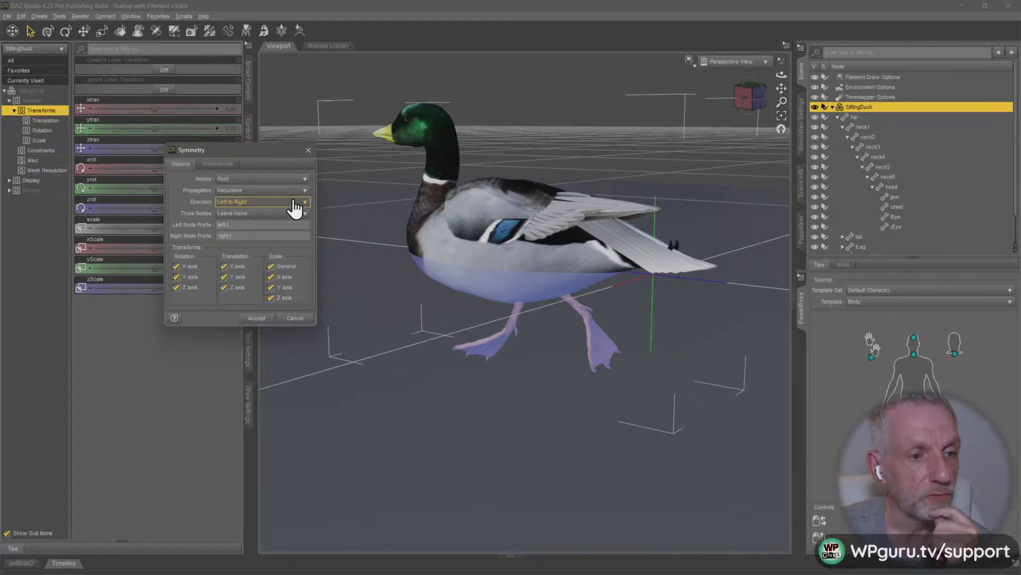
{"action": "left_click", "coordinate": [256, 318]}
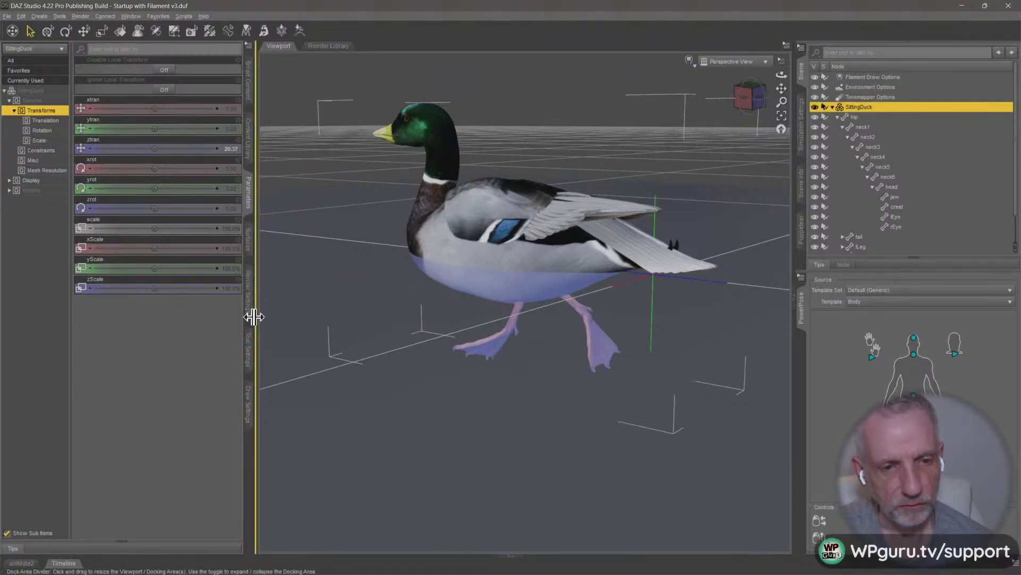
Apply Symmetry to the selected duck with recursive propagation, Swap Left and Right, and Zero Transforms for trunk nodes
{"action": "right_click", "coordinate": [249, 205]}
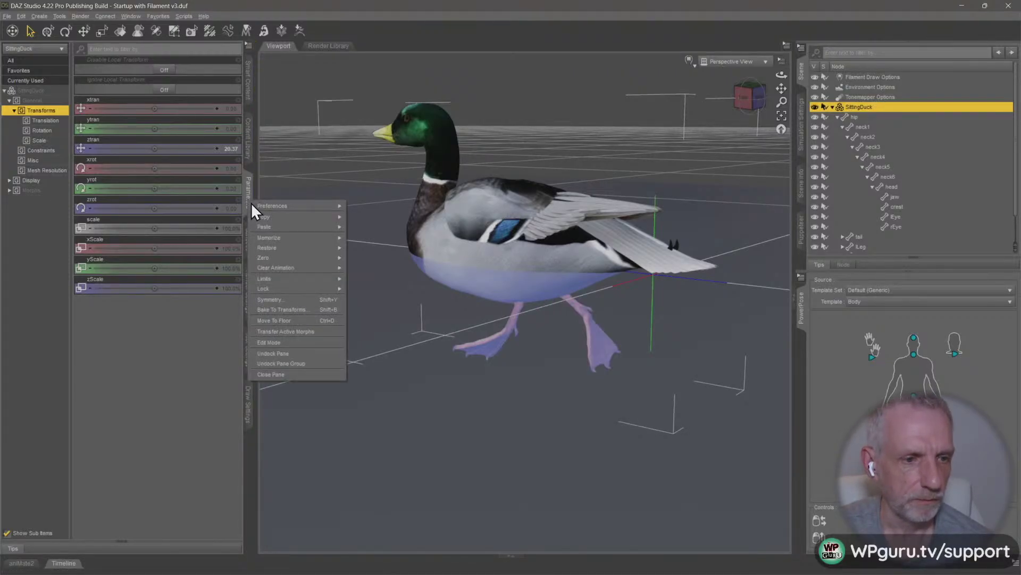
{"action": "left_click", "coordinate": [297, 299]}
{"action": "left_click", "coordinate": [271, 267]}
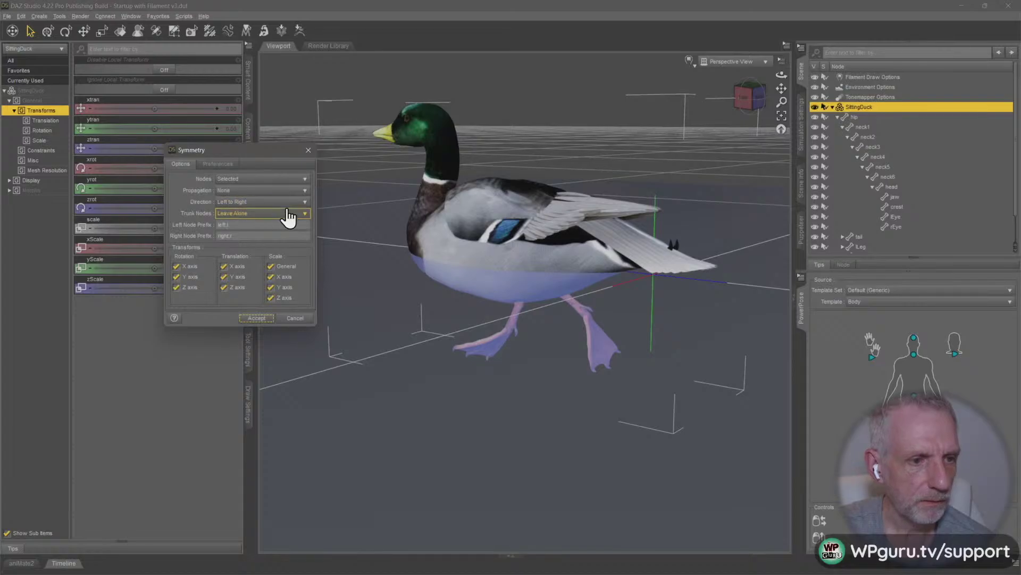
{"action": "left_click", "coordinate": [288, 213]}
{"action": "left_click", "coordinate": [286, 207]}
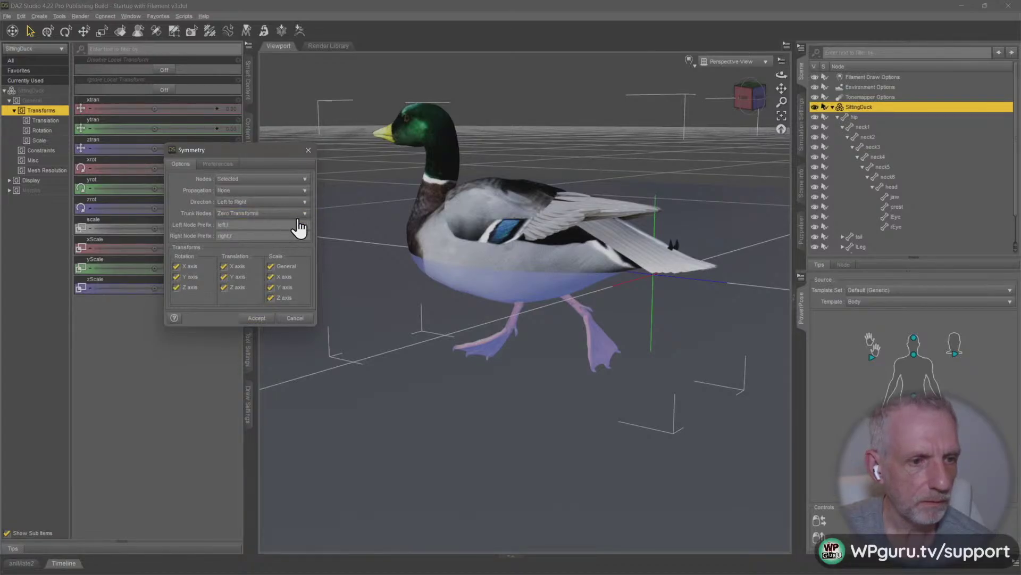
{"action": "left_click", "coordinate": [302, 190]}
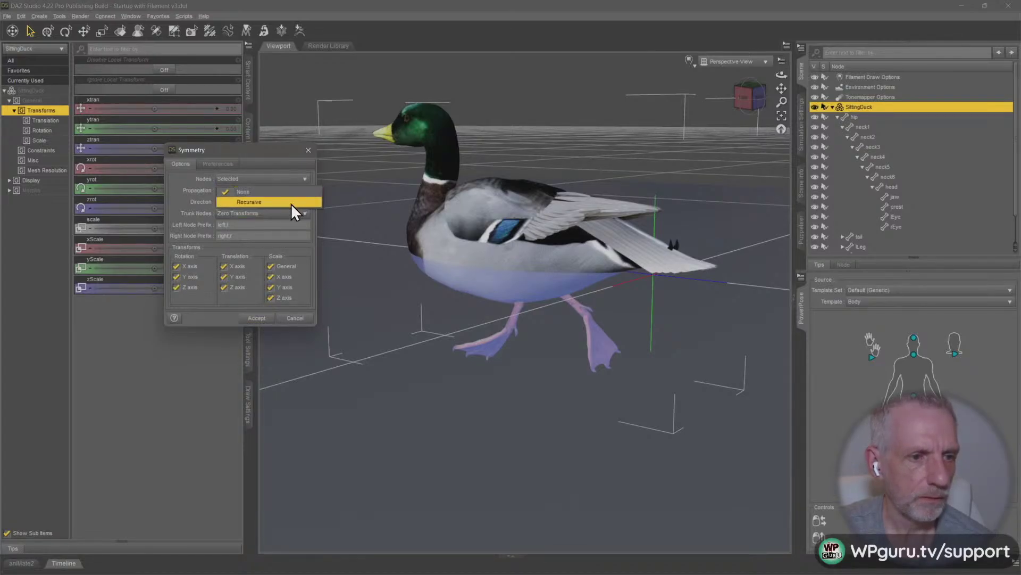
{"action": "left_click", "coordinate": [291, 203]}
{"action": "left_click", "coordinate": [301, 180]}
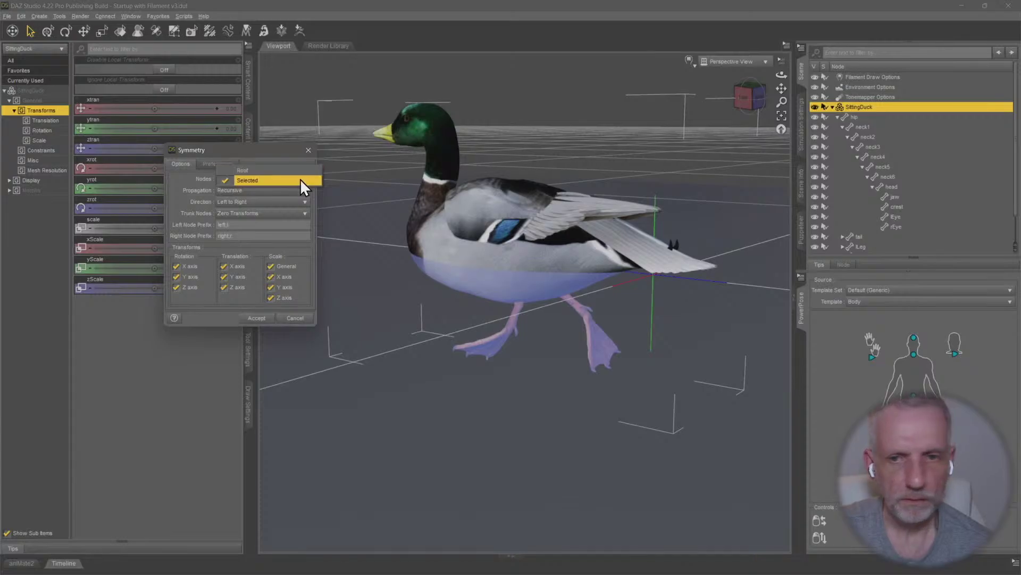
{"action": "left_click", "coordinate": [299, 179]}
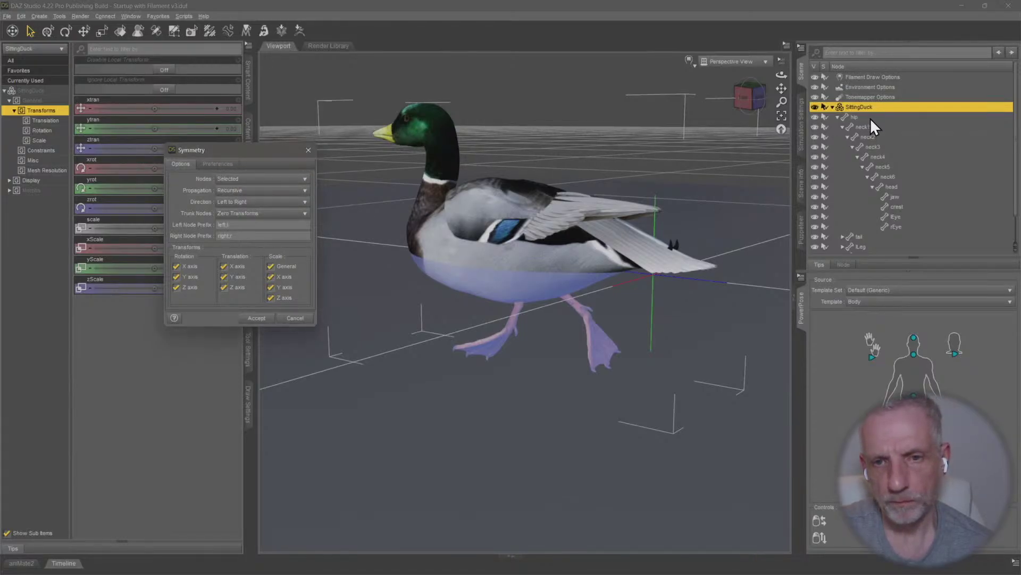
{"action": "left_click", "coordinate": [293, 203]}
{"action": "left_click", "coordinate": [302, 224]}
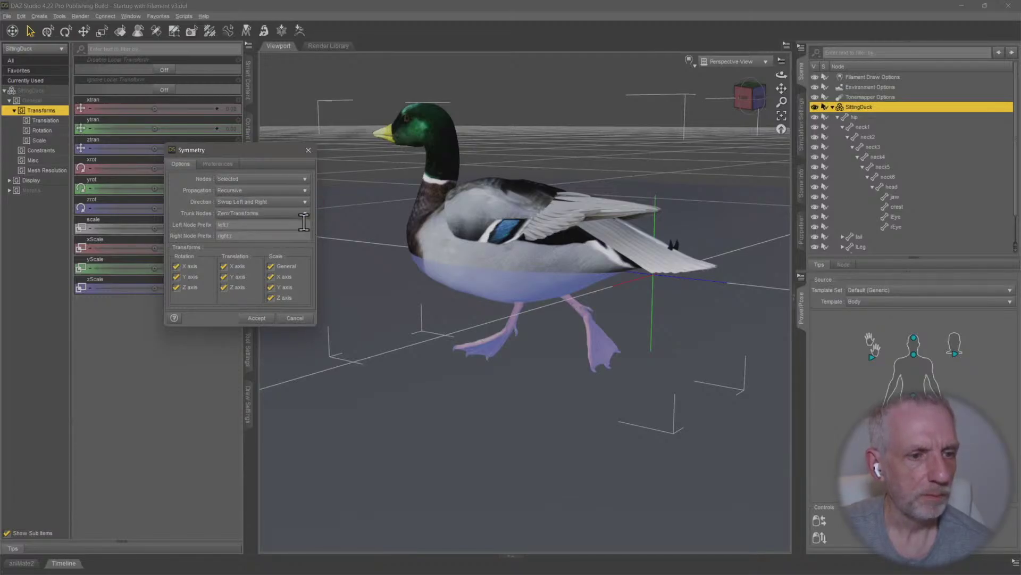
{"action": "left_click", "coordinate": [257, 318]}
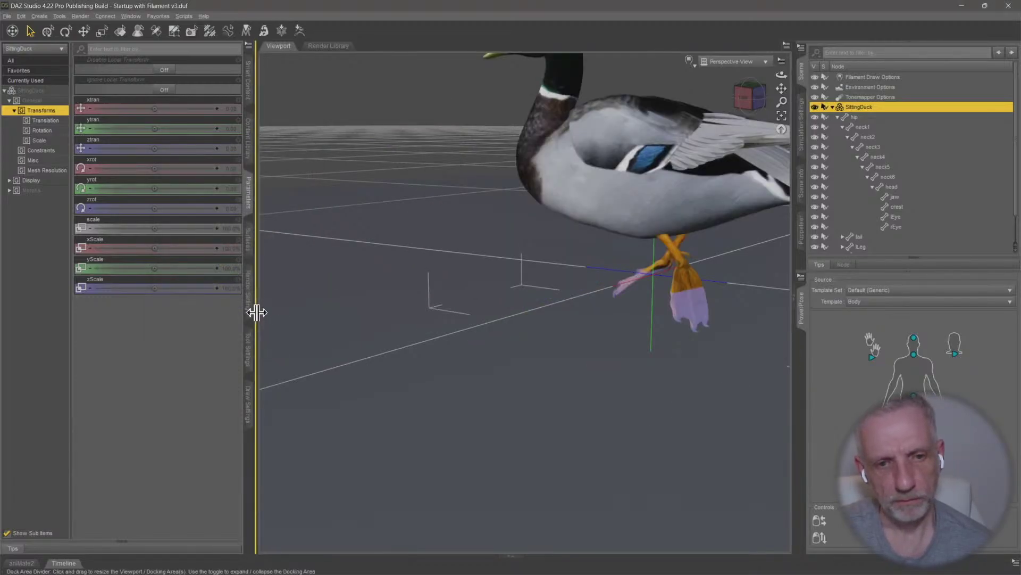
Inspect the whole duck from the front side and undo the symmetry swap
{"action": "middle_click_drag", "start_coordinate": [633, 271], "coordinate": [493, 282]}
{"action": "scroll", "coordinate": [634, 283], "scroll_direction": "down", "scroll_amount": 2}
{"action": "scroll", "coordinate": [631, 275], "scroll_direction": "down", "scroll_amount": 2}
{"action": "key", "text": "ctrl+z"}
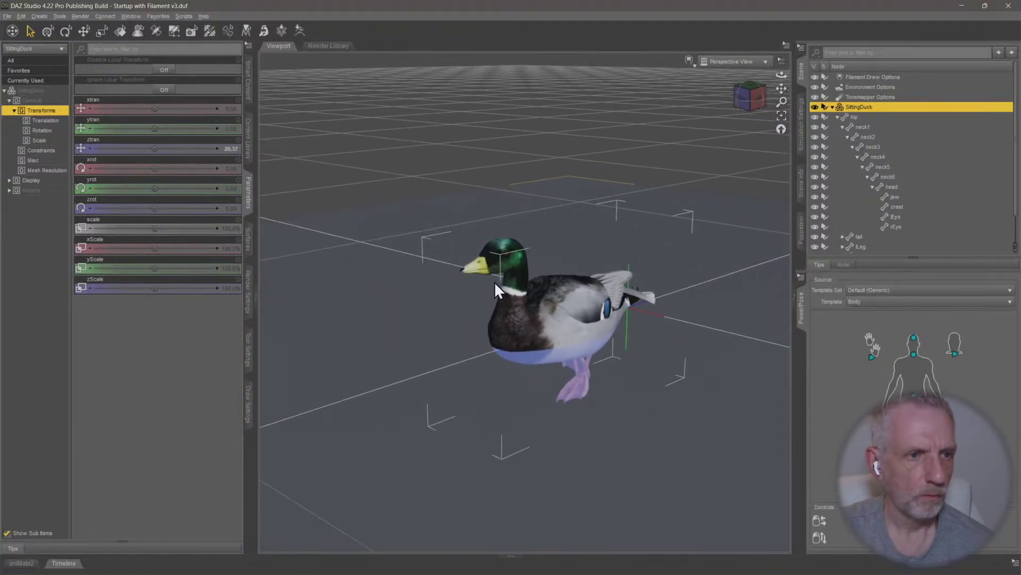
Switch to DAZ Install Manager, filter the downloadable packages by "scene tools" and download all three Daz Studio 4 Scene Tools sets
{"action": "key", "text": "alt+Tab"}
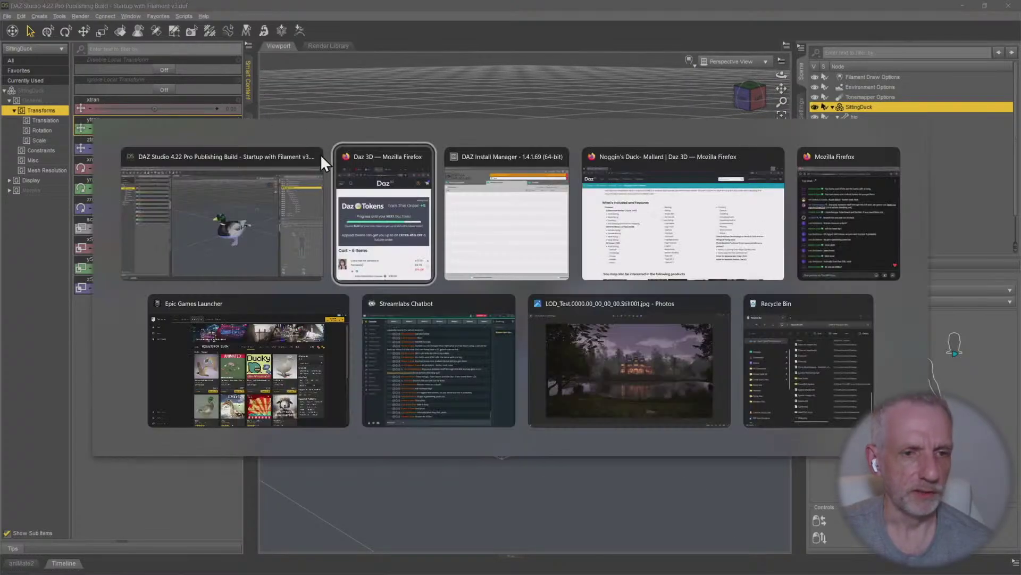
{"action": "left_click", "coordinate": [513, 215]}
{"action": "left_click", "coordinate": [191, 112]}
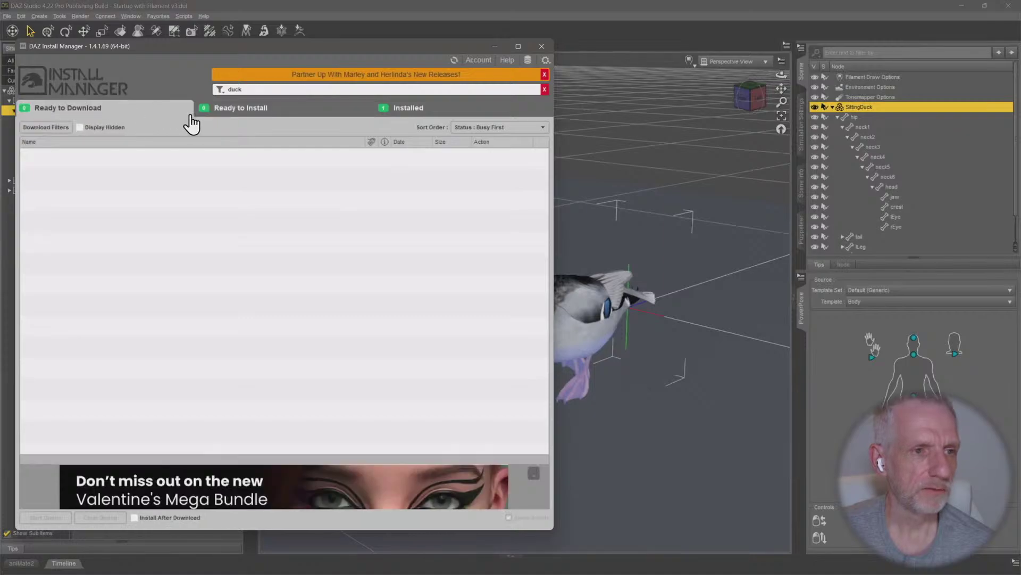
{"action": "key", "text": "ctrl+a"}
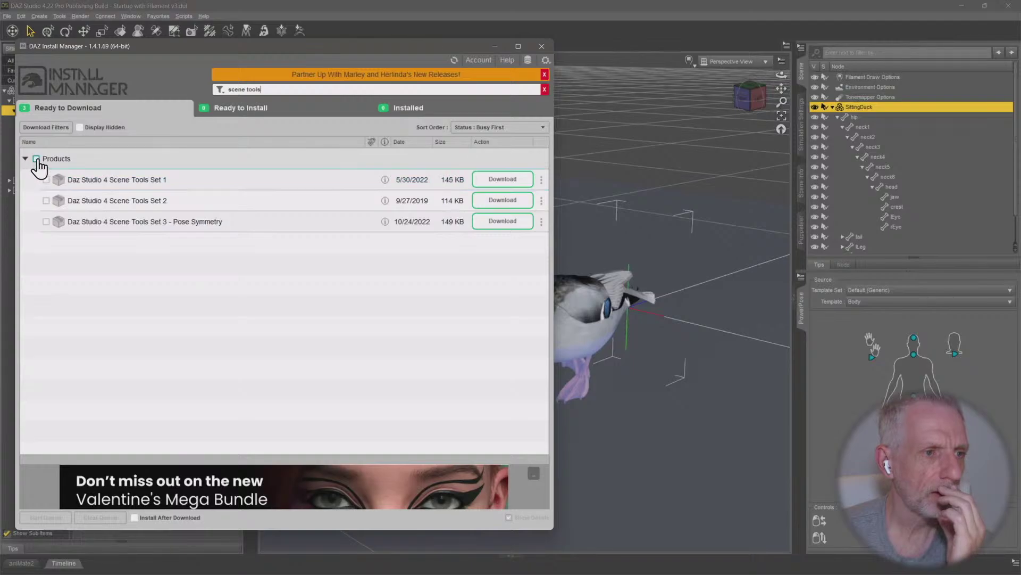
{"action": "left_click", "coordinate": [36, 158]}
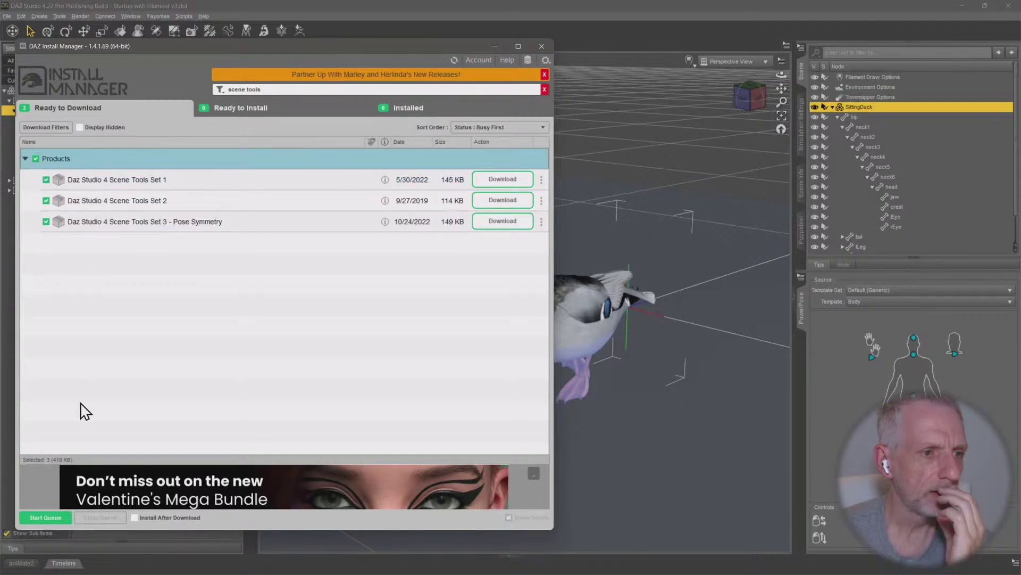
{"action": "left_click", "coordinate": [56, 516]}
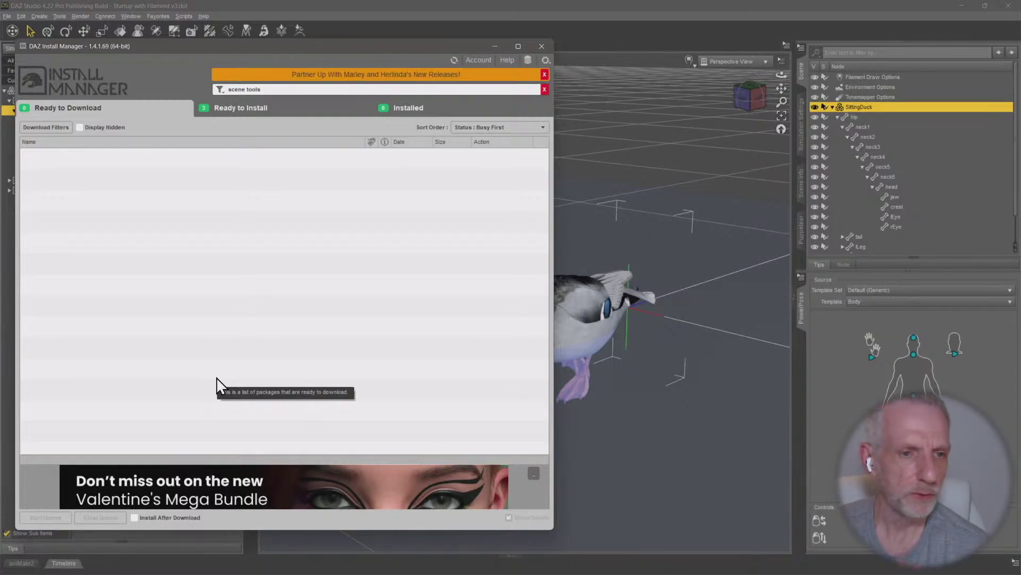
Install all three downloaded Scene Tools sets and return to DAZ Studio
{"action": "left_click", "coordinate": [264, 112]}
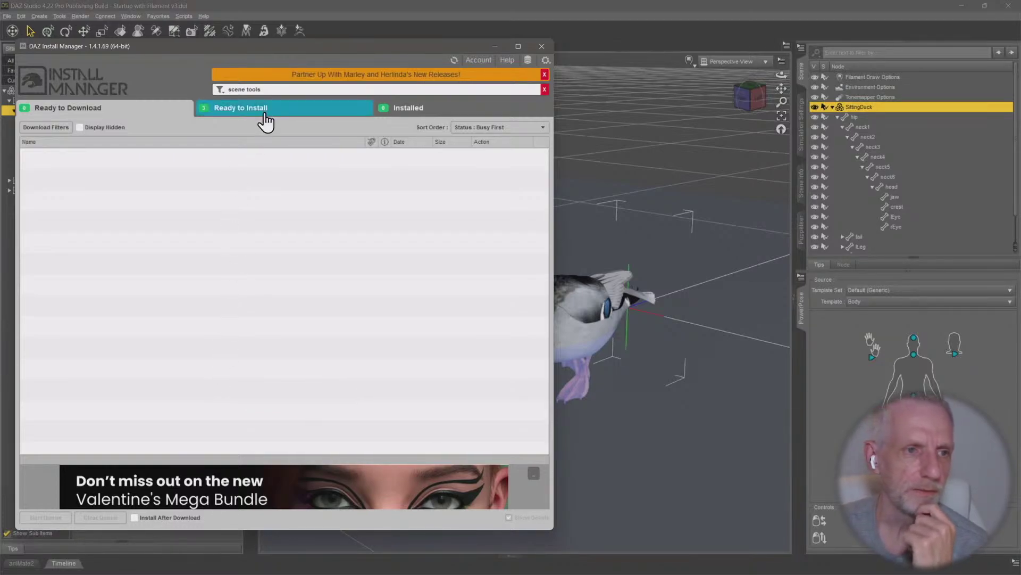
{"action": "left_click", "coordinate": [36, 158]}
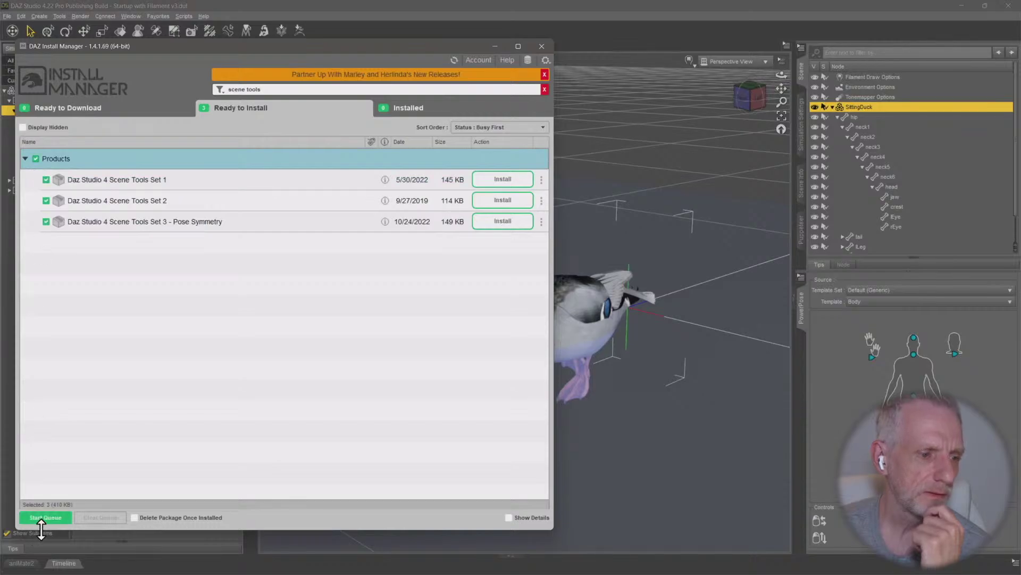
{"action": "left_click", "coordinate": [46, 517]}
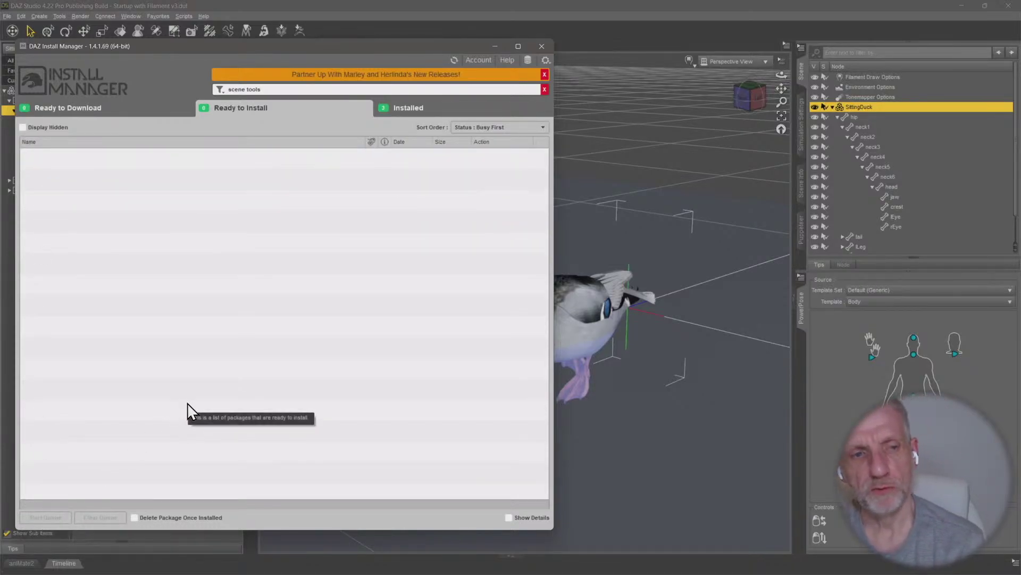
{"action": "left_click", "coordinate": [496, 46]}
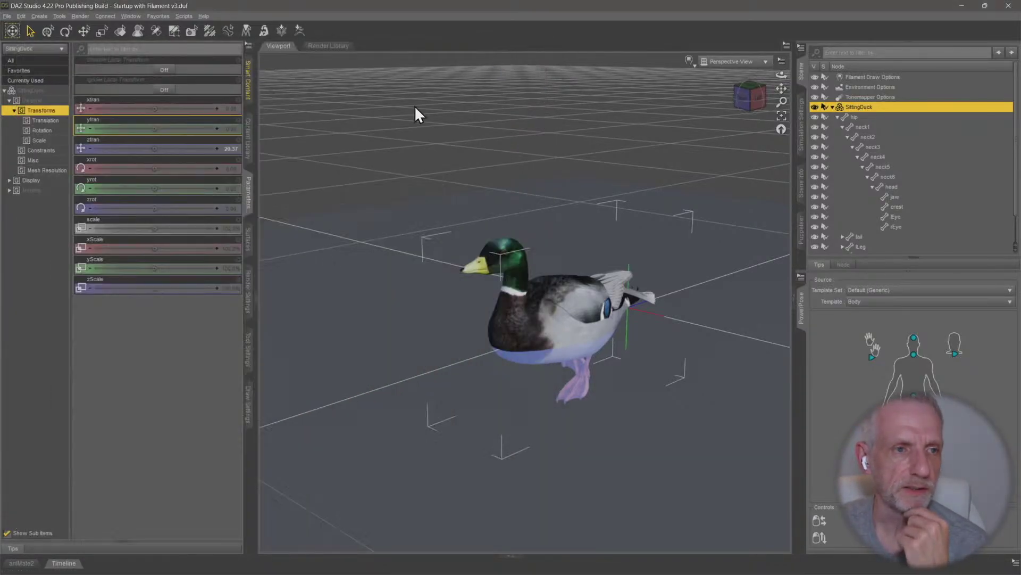
Show all installed products in Smart Content and filter them by "scene"
{"action": "left_click", "coordinate": [248, 85]}
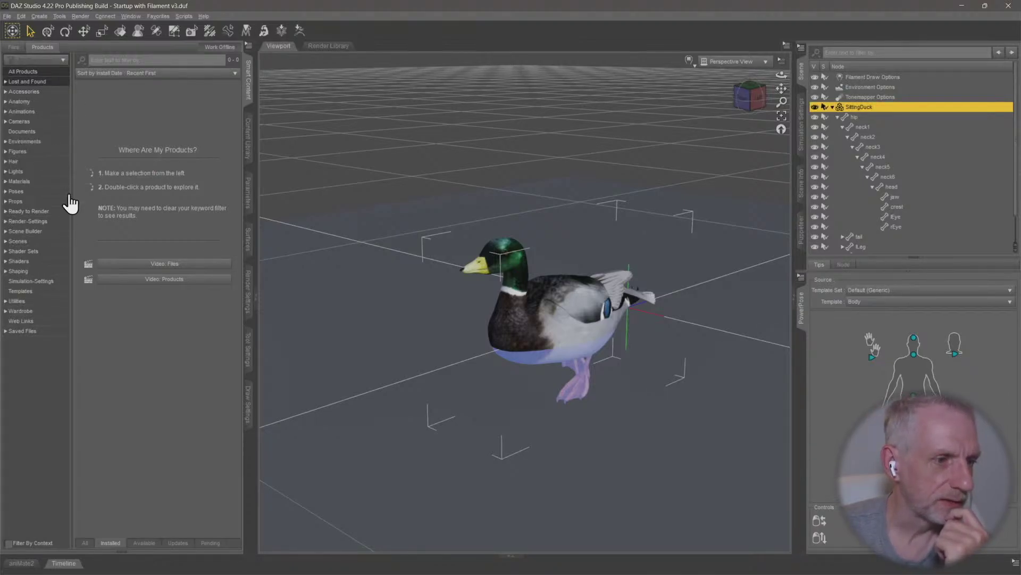
{"action": "left_click", "coordinate": [42, 72]}
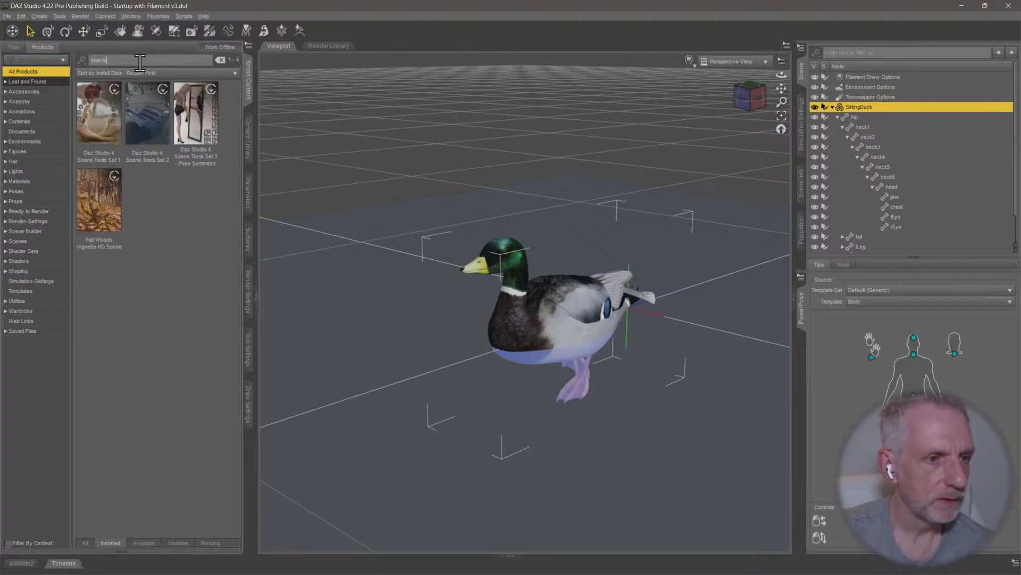
Open the Scene Tools Set 3 - Pose Symmetry product's utilities and run its Add Toolbar script
{"action": "double_click", "coordinate": [196, 133]}
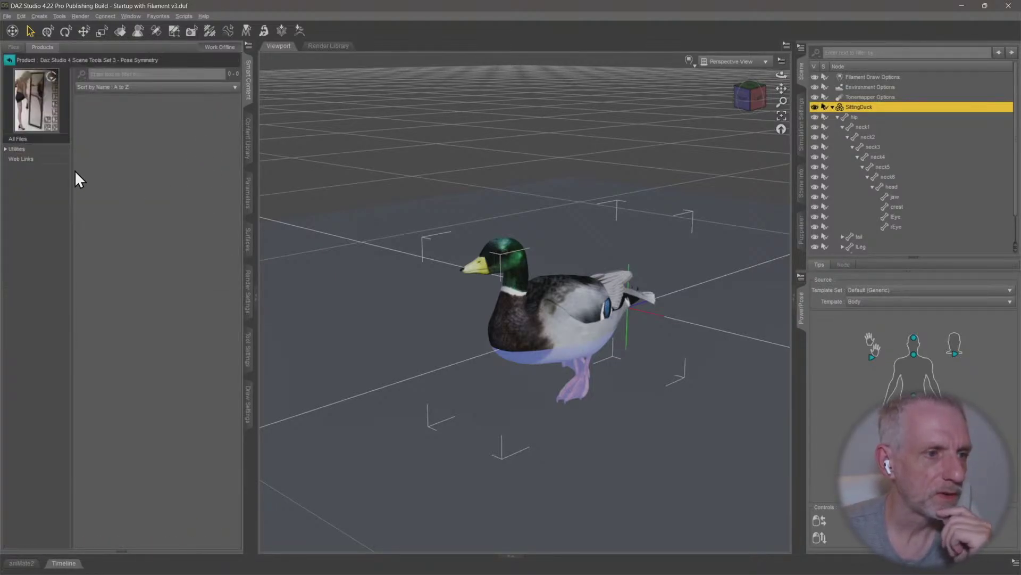
{"action": "left_click", "coordinate": [55, 154]}
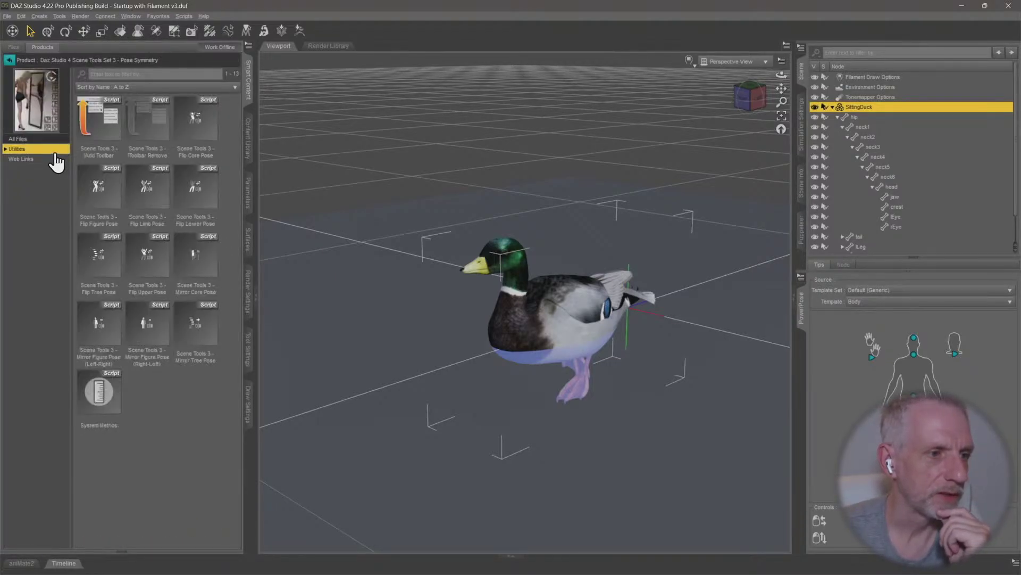
{"action": "double_click", "coordinate": [104, 118]}
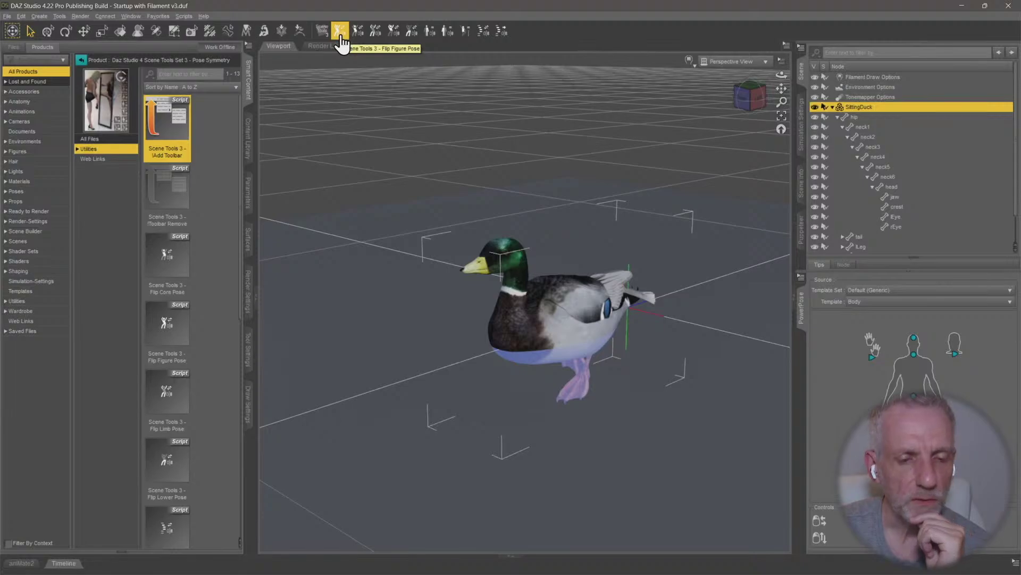
Try Flip Figure Pose on the SittingDuck twice, checking the legs from different angles
{"action": "middle_click_drag", "start_coordinate": [381, 144], "coordinate": [425, 109]}
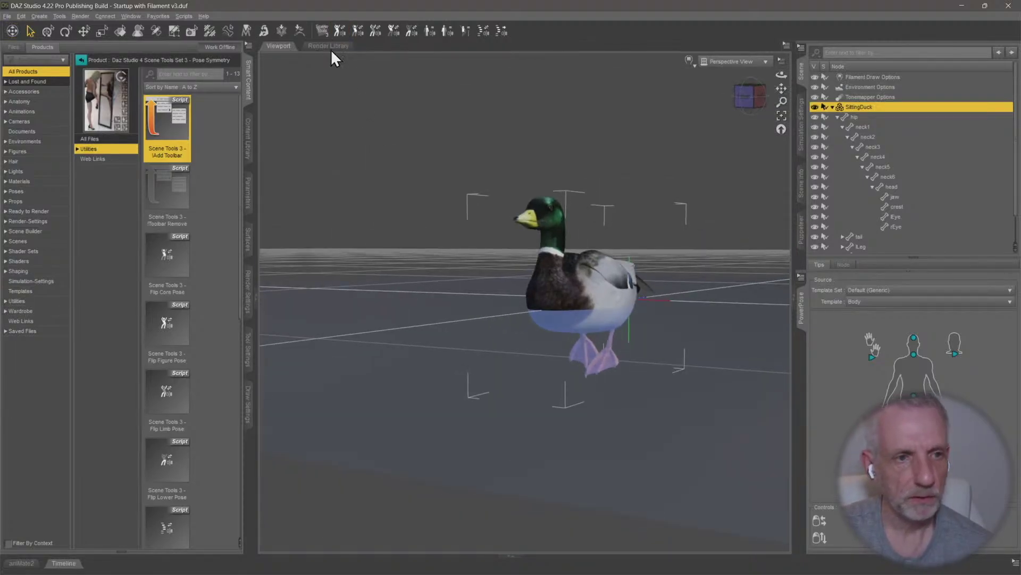
{"action": "left_click", "coordinate": [338, 33]}
{"action": "middle_click_drag", "start_coordinate": [514, 166], "coordinate": [447, 208]}
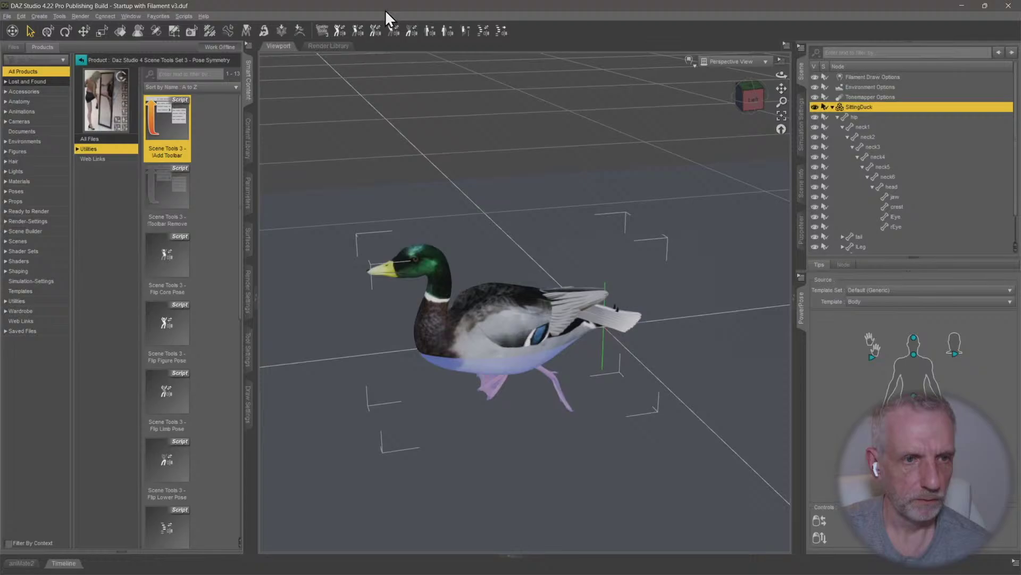
{"action": "left_click", "coordinate": [341, 31]}
{"action": "mouse_move", "coordinate": [449, 151]}
{"action": "middle_mouse_down"}
{"action": "mouse_move", "coordinate": [505, 160]}
{"action": "mouse_move", "coordinate": [450, 152]}
{"action": "middle_mouse_up"}
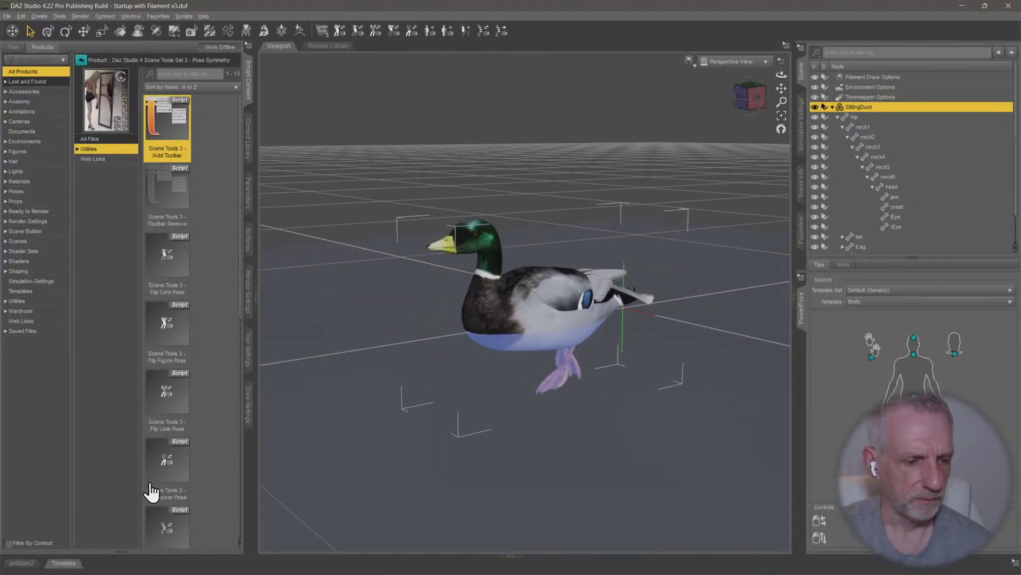
Show the animation timeline and set its total length to 180 frames
{"action": "left_click", "coordinate": [64, 563]}
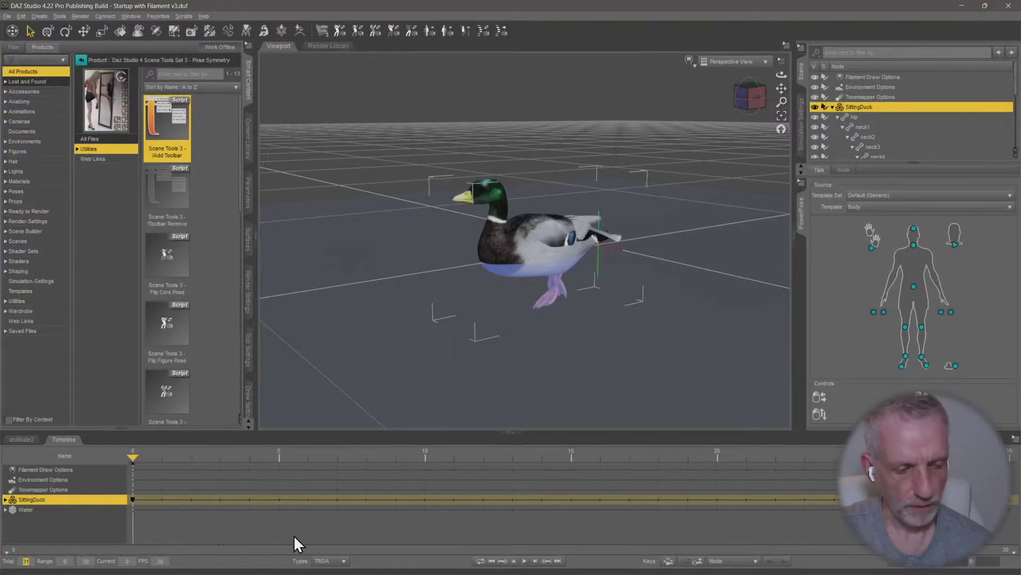
{"action": "type", "text": "180"}
{"action": "key", "text": "Return"}
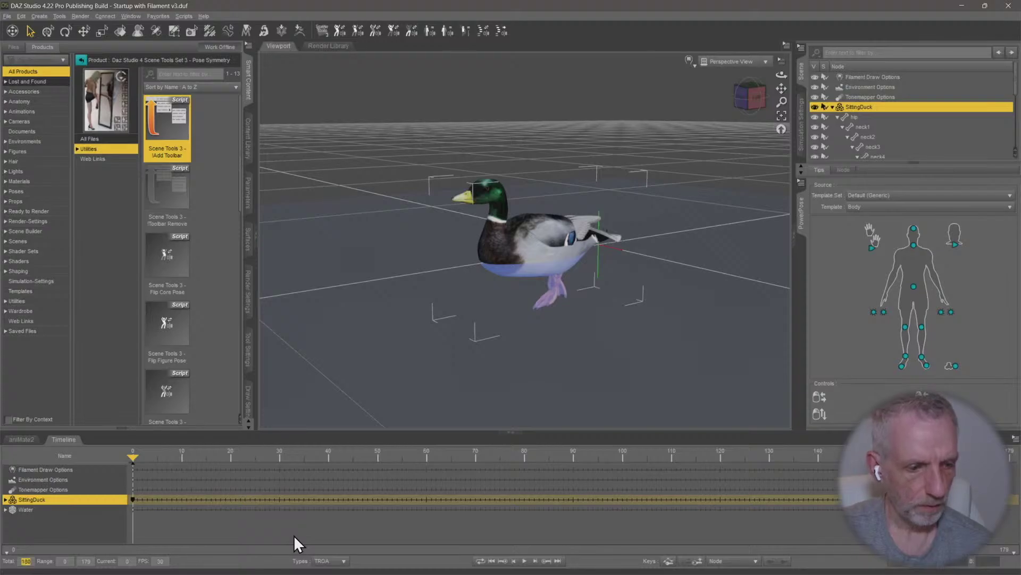
Key alternating SittingDuck poses with Flip Figure Pose at frames 15, 30, 46, 60, 75 and 90
{"action": "left_click_drag", "start_coordinate": [133, 457], "coordinate": [201, 458]}
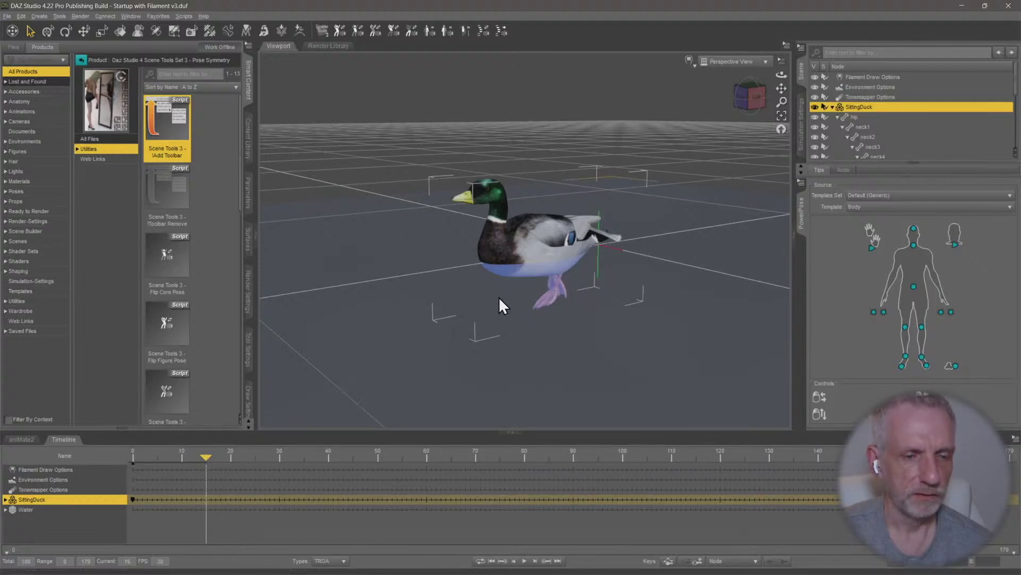
{"action": "left_click", "coordinate": [340, 33]}
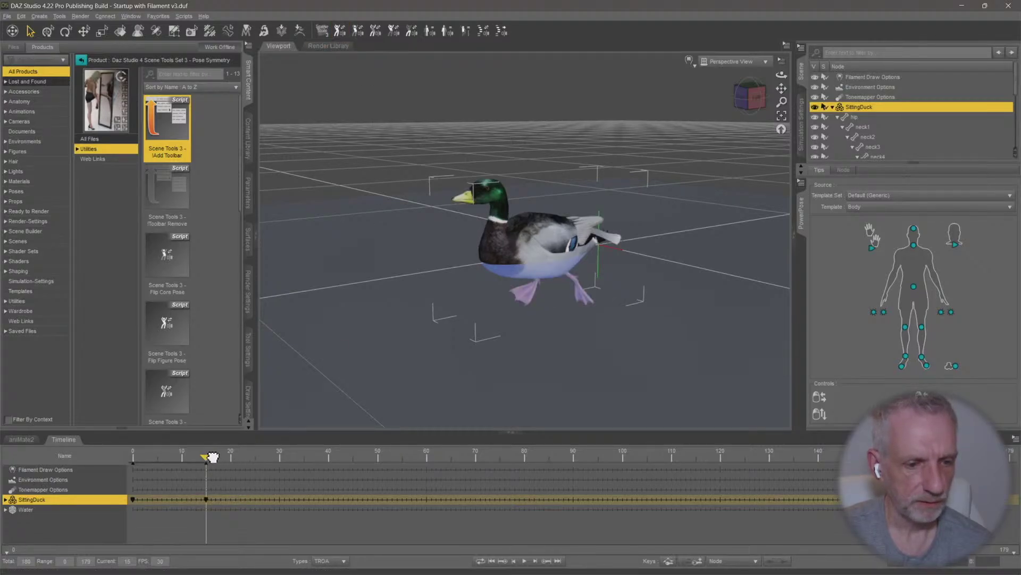
{"action": "left_click_drag", "start_coordinate": [212, 456], "coordinate": [276, 458]}
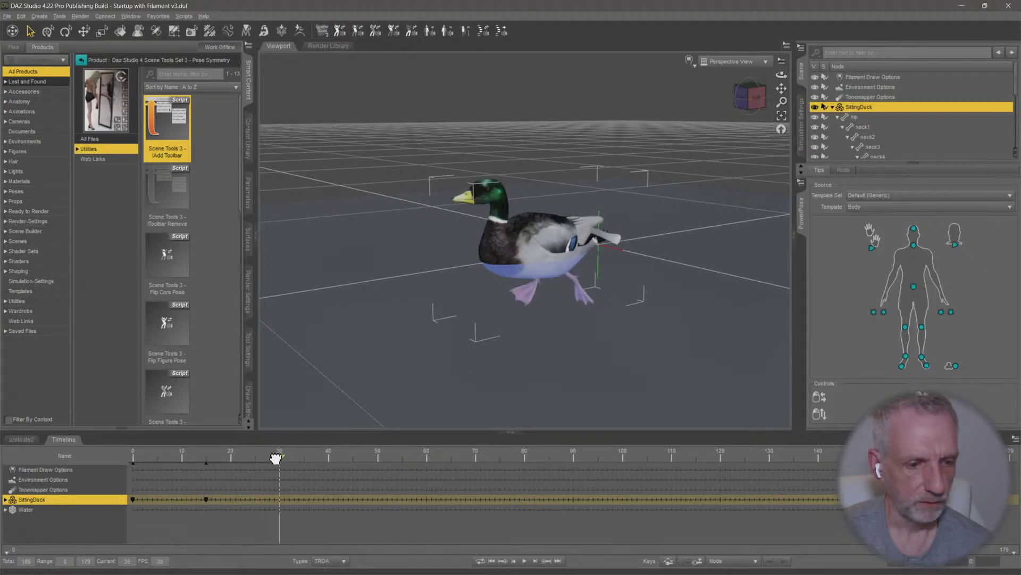
{"action": "left_click", "coordinate": [340, 32]}
{"action": "left_click_drag", "start_coordinate": [275, 454], "coordinate": [352, 458]}
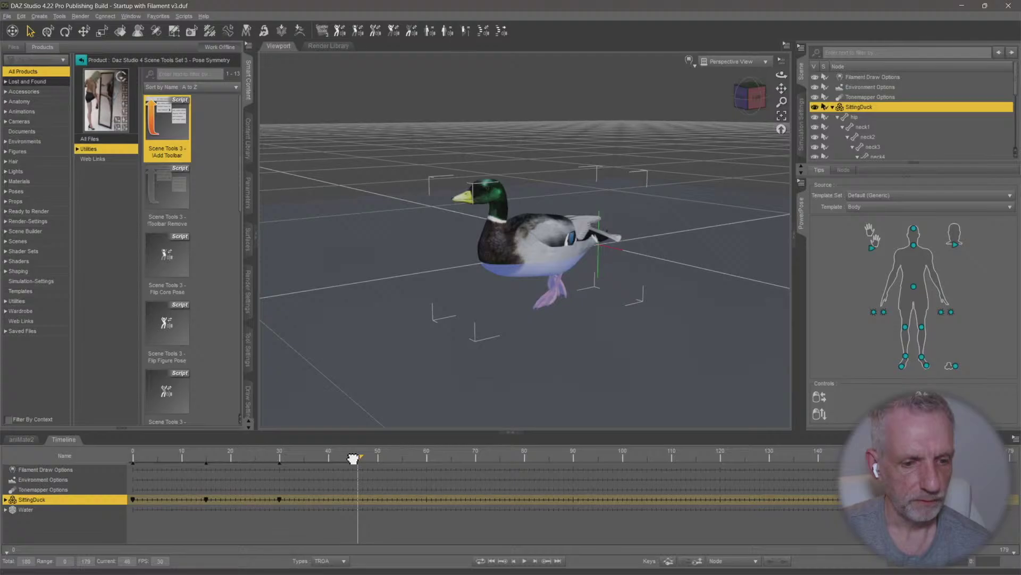
{"action": "left_click", "coordinate": [340, 31]}
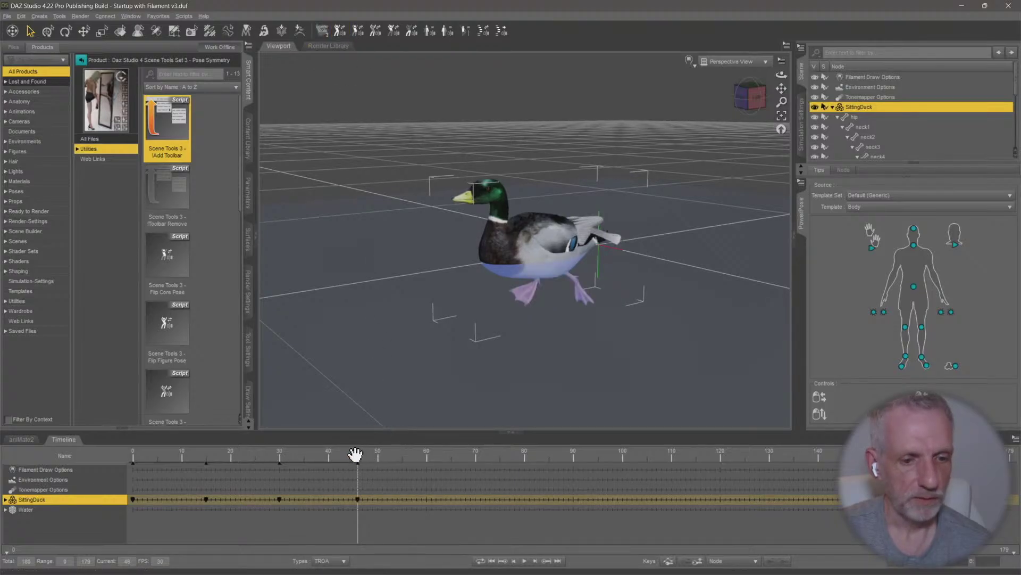
{"action": "left_click_drag", "start_coordinate": [356, 454], "coordinate": [569, 463]}
{"action": "left_click", "coordinate": [340, 32]}
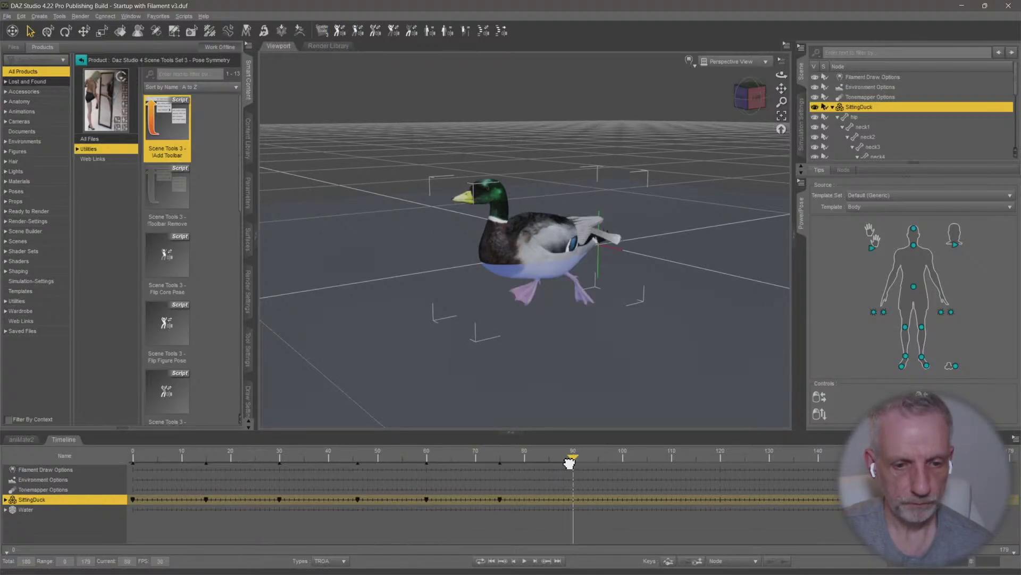
{"action": "left_click", "coordinate": [340, 32]}
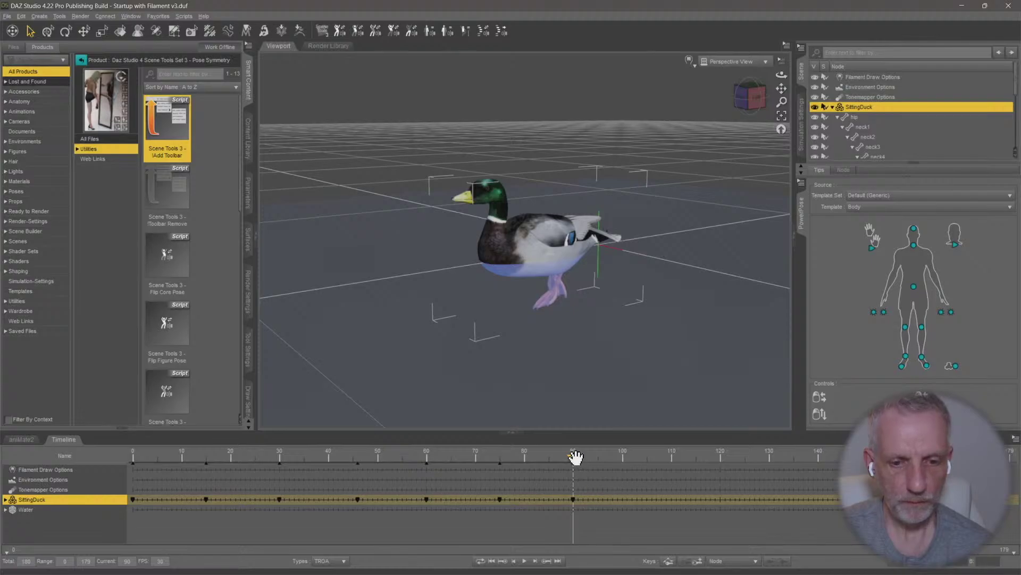
Shorten the animation to 91 total frames
{"action": "double_click", "coordinate": [26, 560]}
{"action": "type", "text": "91"}
{"action": "key", "text": "Return"}
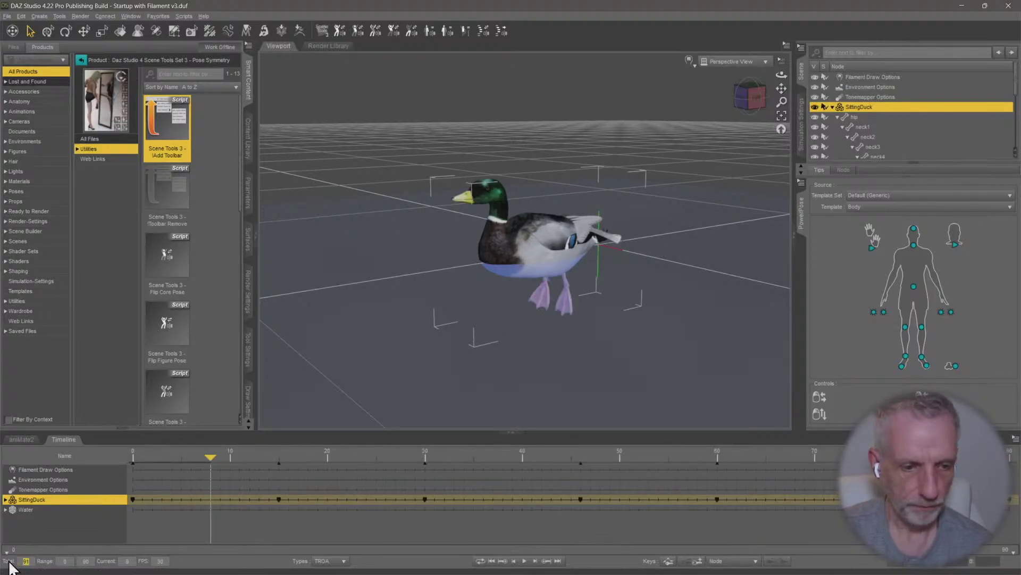
Play back the duck's paddling animation, examine the leg motion from a lower side angle, and stop playback
{"action": "left_click", "coordinate": [524, 560]}
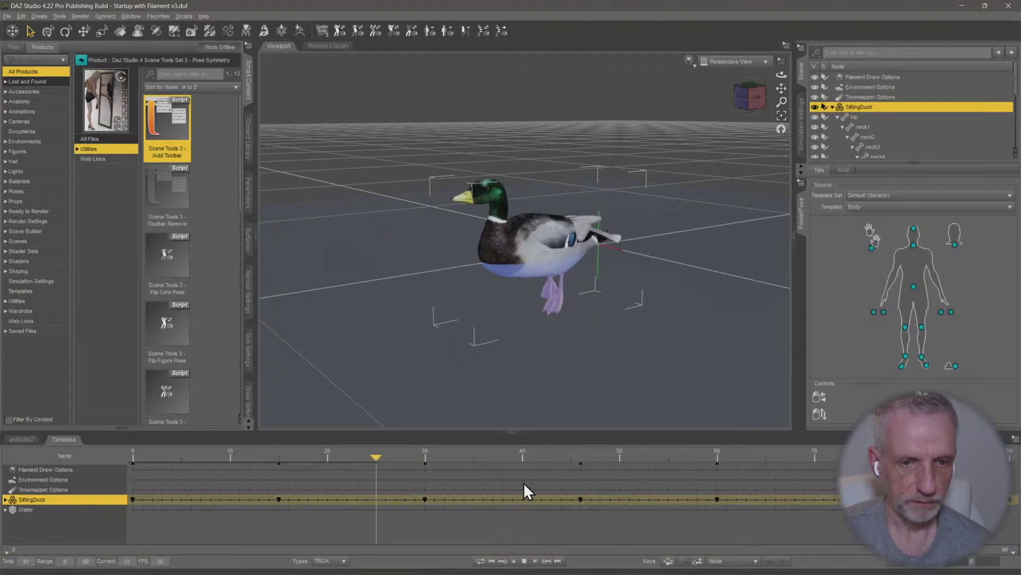
{"action": "left_click_drag", "start_coordinate": [615, 346], "coordinate": [615, 324], "text": "alt"}
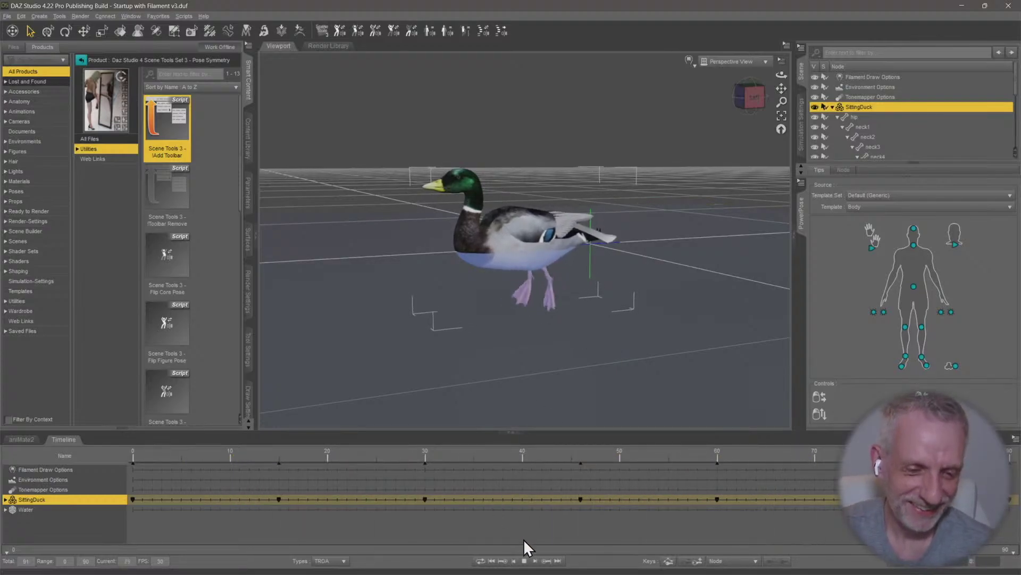
{"action": "left_click", "coordinate": [524, 561]}
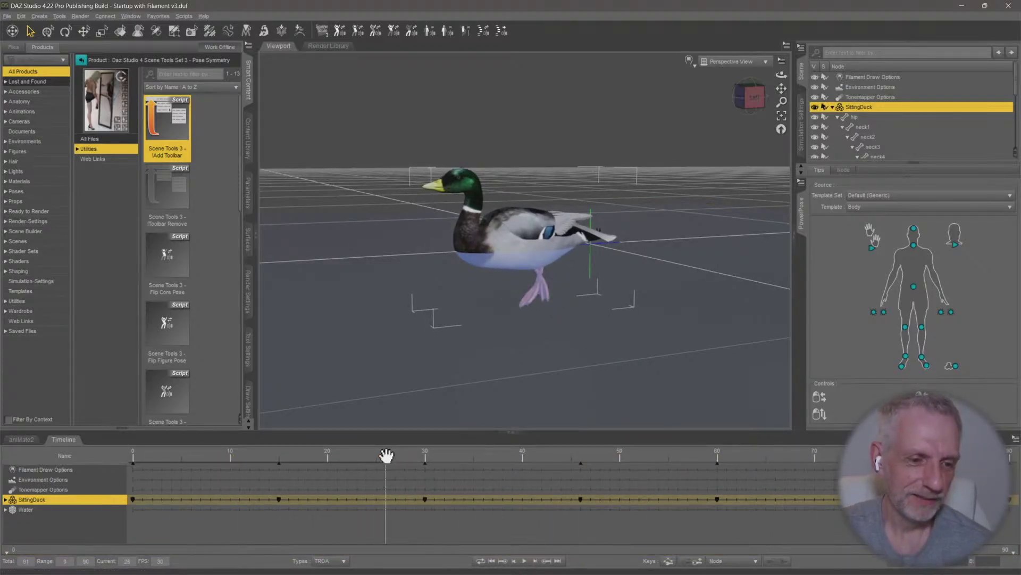
Scrub to the end of the paddling animation and extend the timeline to 181 total frames
{"action": "left_click_drag", "start_coordinate": [387, 455], "coordinate": [1016, 464]}
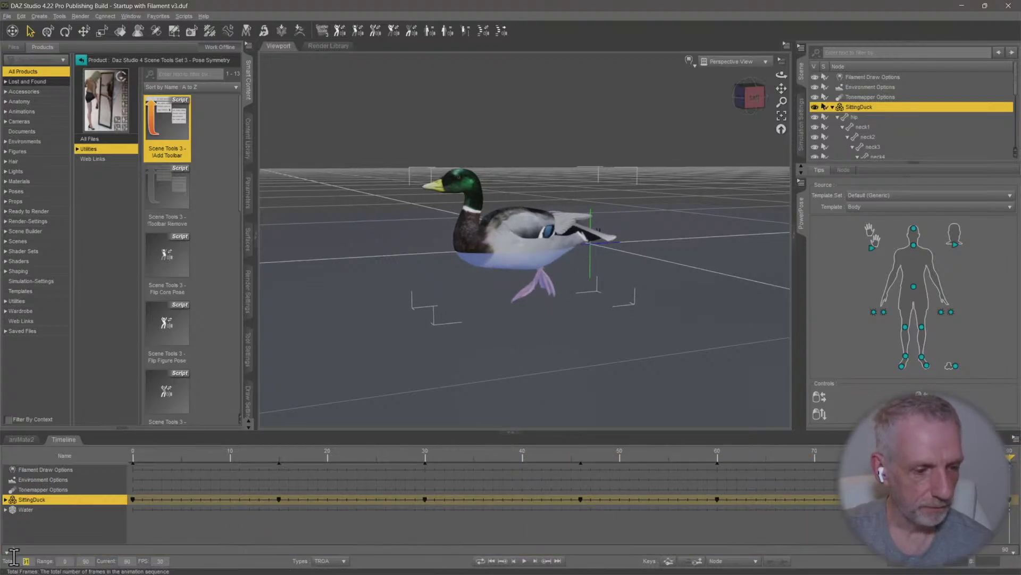
{"action": "type", "text": "181"}
{"action": "key", "text": "Return"}
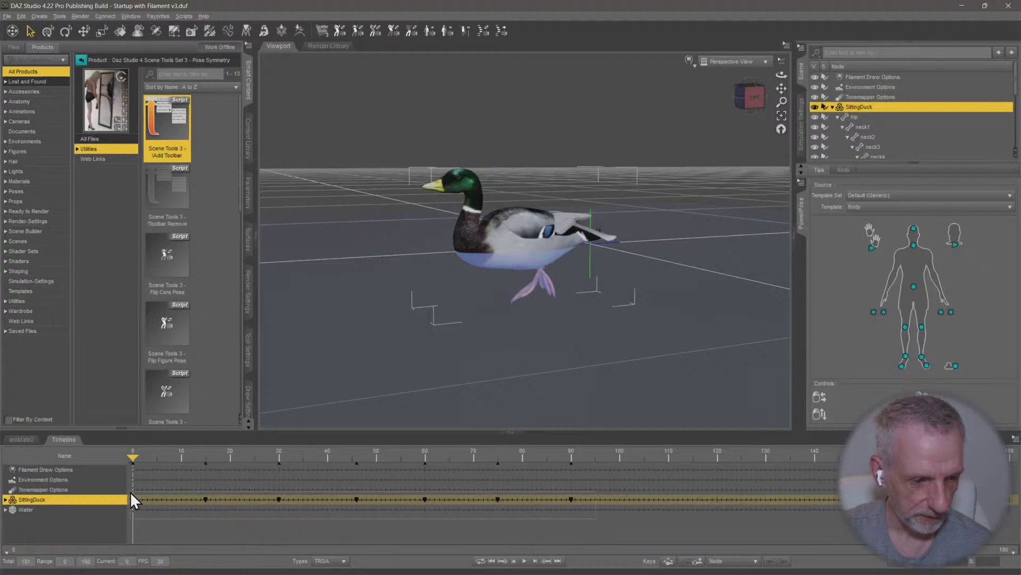
Try to copy the SittingDuck keyframes from frames 0 to 90 and paste them at frame 90, and undo the paste
{"action": "left_click_drag", "start_coordinate": [130, 491], "coordinate": [219, 509]}
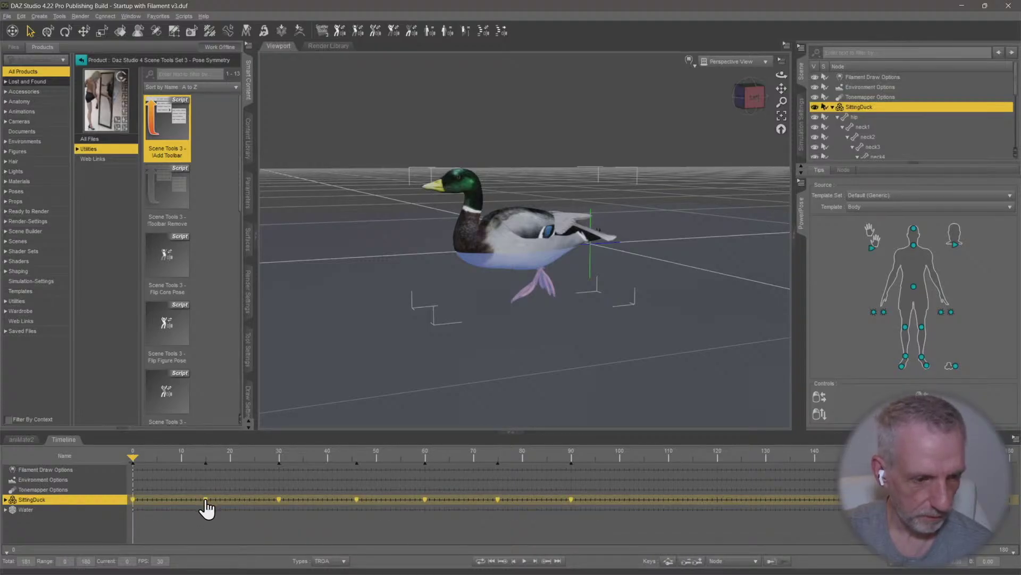
{"action": "right_click", "coordinate": [205, 500]}
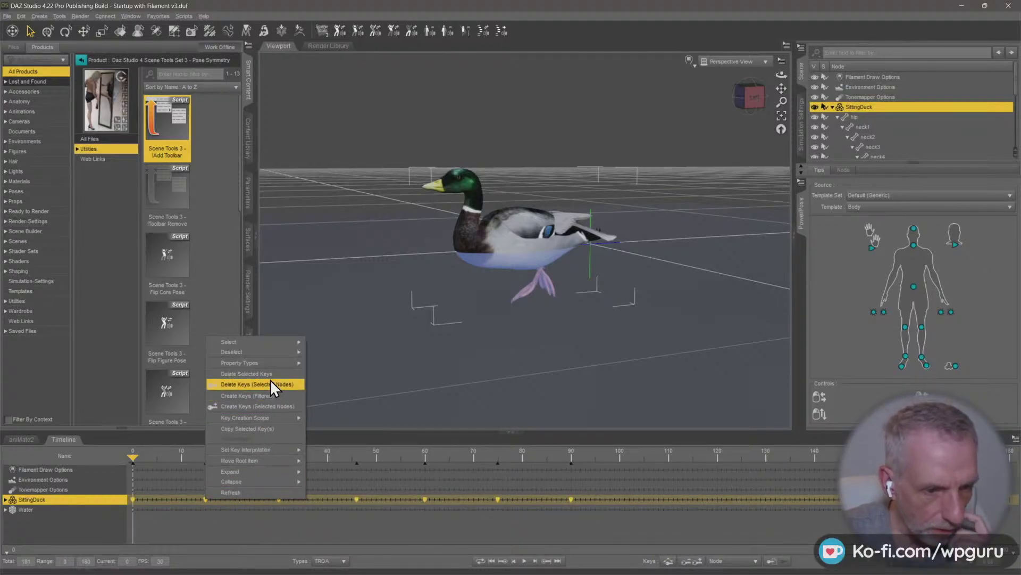
{"action": "left_click", "coordinate": [284, 428]}
{"action": "left_click", "coordinate": [555, 456]}
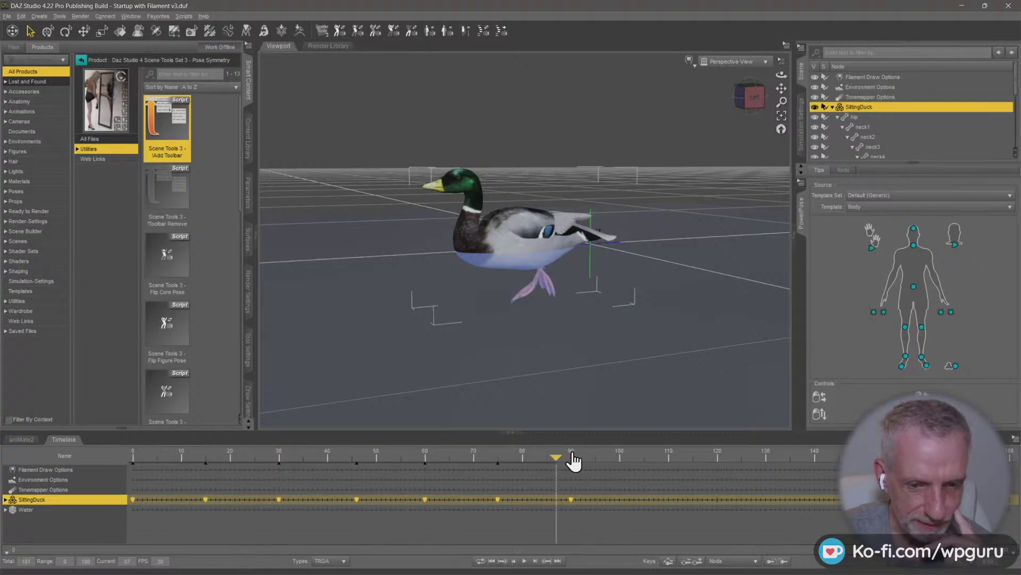
{"action": "left_click_drag", "start_coordinate": [561, 457], "coordinate": [567, 460]}
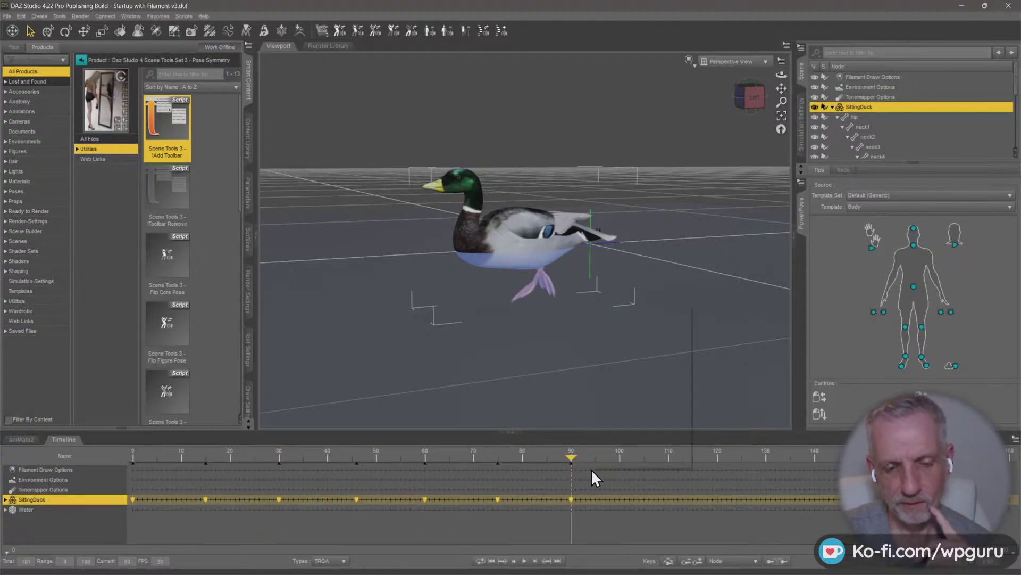
{"action": "right_click", "coordinate": [591, 468]}
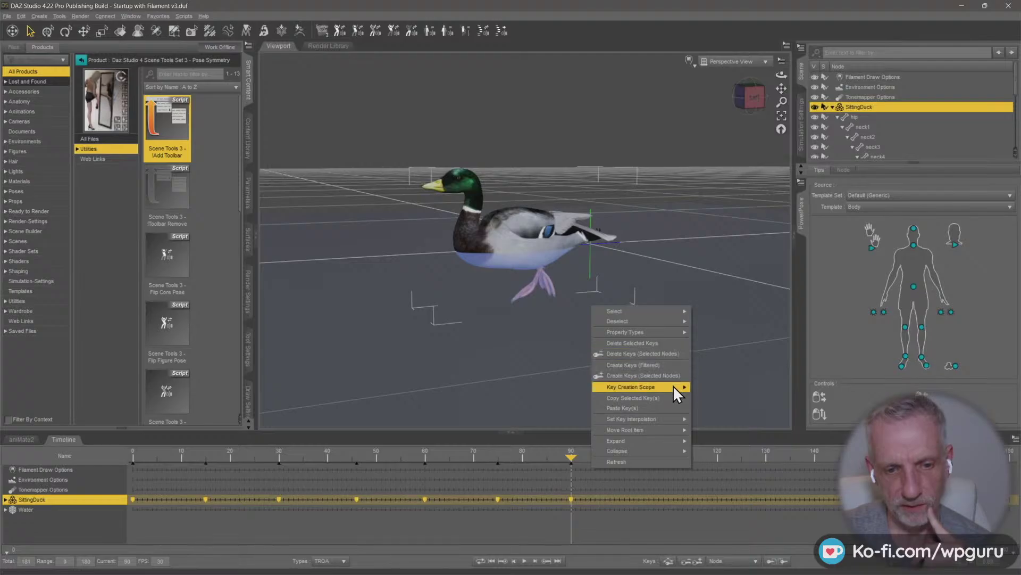
{"action": "left_click", "coordinate": [671, 406]}
{"action": "left_click_drag", "start_coordinate": [576, 459], "coordinate": [133, 472]}
{"action": "key", "text": "ctrl+z"}
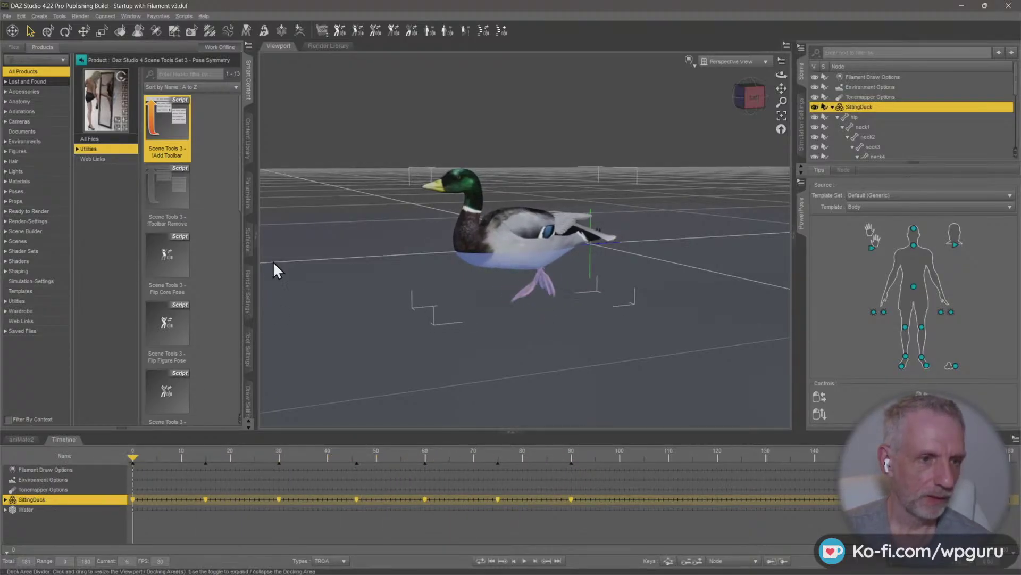
Open the Content Library, collapse Poser Formats and expand the DAZ Studio Formats directories
{"action": "left_click", "coordinate": [245, 154]}
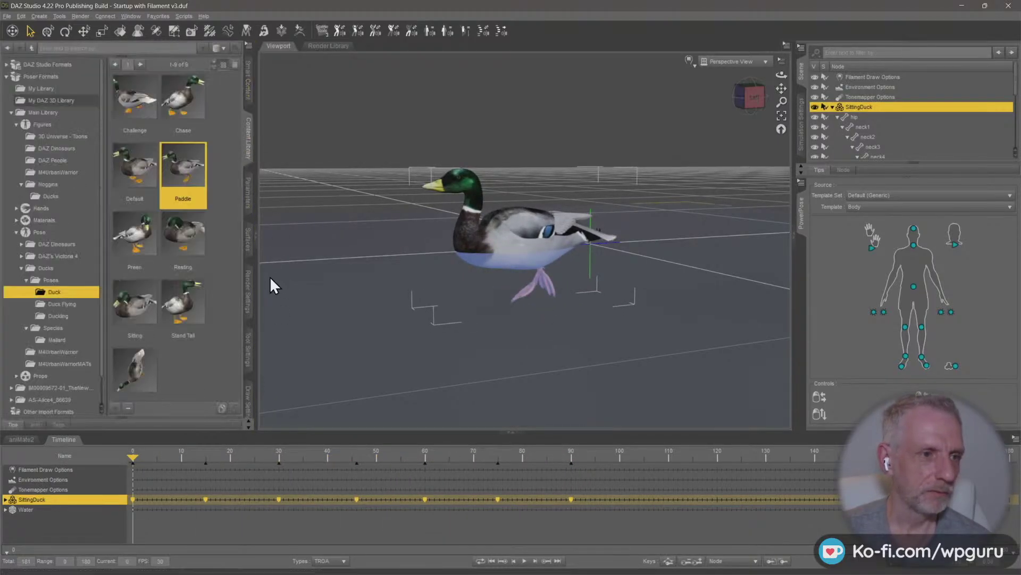
{"action": "left_click", "coordinate": [11, 113]}
{"action": "left_click", "coordinate": [6, 78]}
{"action": "left_click", "coordinate": [6, 64]}
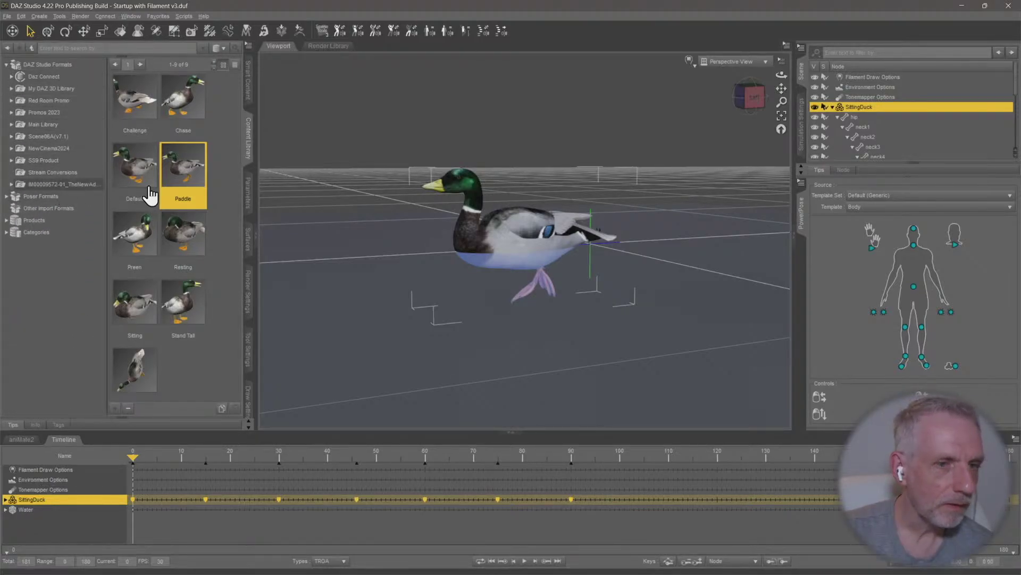
Switch to the desktop, place the Mansion Test folder beside STUFF 2, examine its contents, and return to DAZ Studio
{"action": "left_click", "coordinate": [961, 4]}
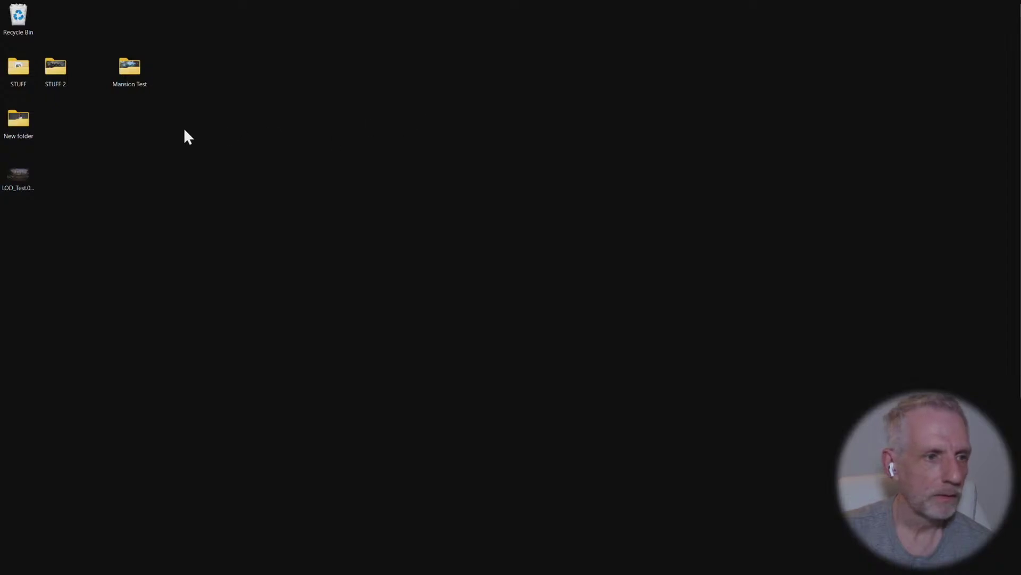
{"action": "left_click_drag", "start_coordinate": [138, 70], "coordinate": [101, 75]}
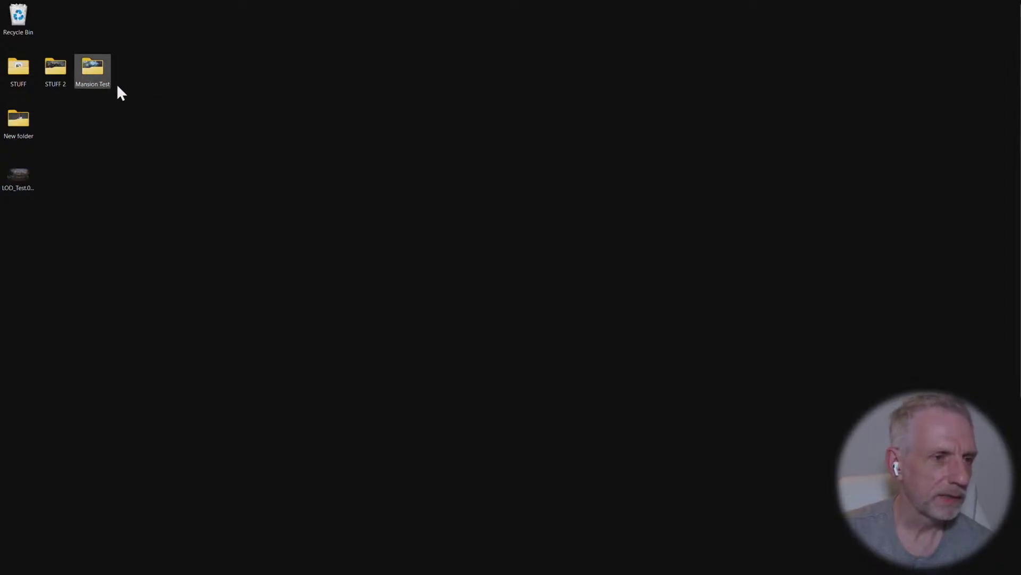
{"action": "double_click", "coordinate": [102, 75]}
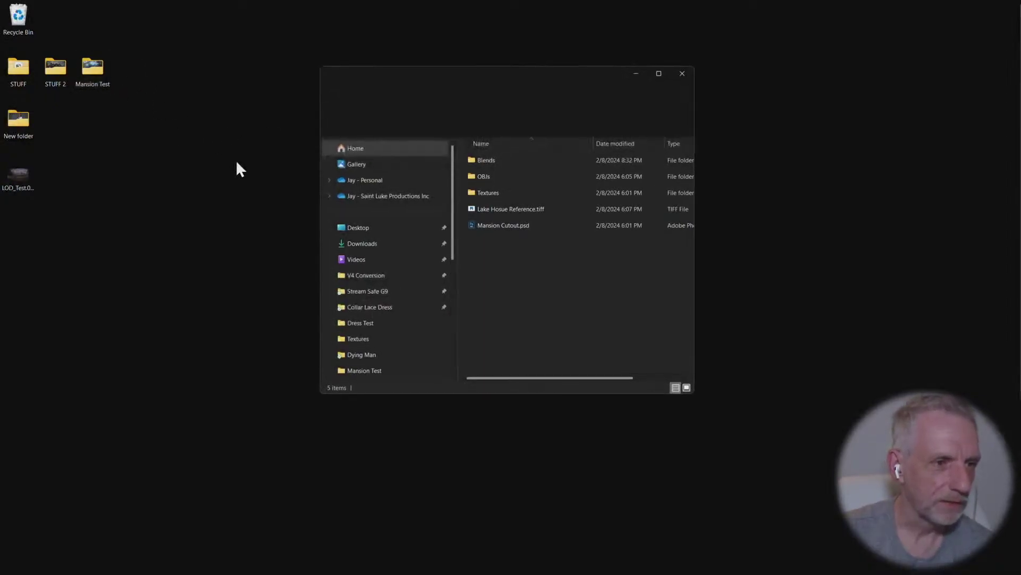
{"action": "left_click", "coordinate": [681, 73]}
{"action": "key", "text": "alt+Tab"}
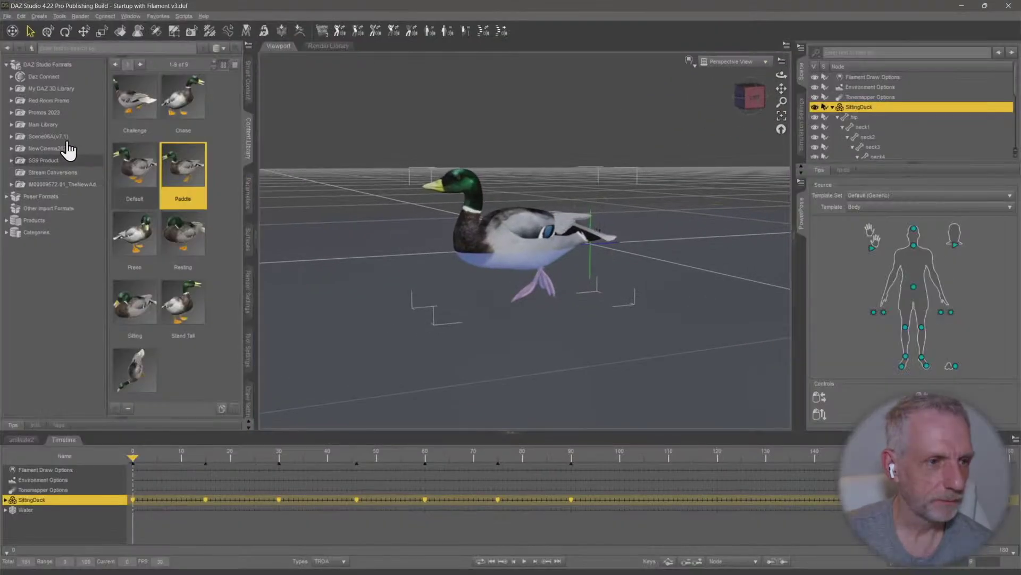
Add the desktop's Mansion Test folder as a base directory under DAZ Studio Formats
{"action": "right_click", "coordinate": [69, 64]}
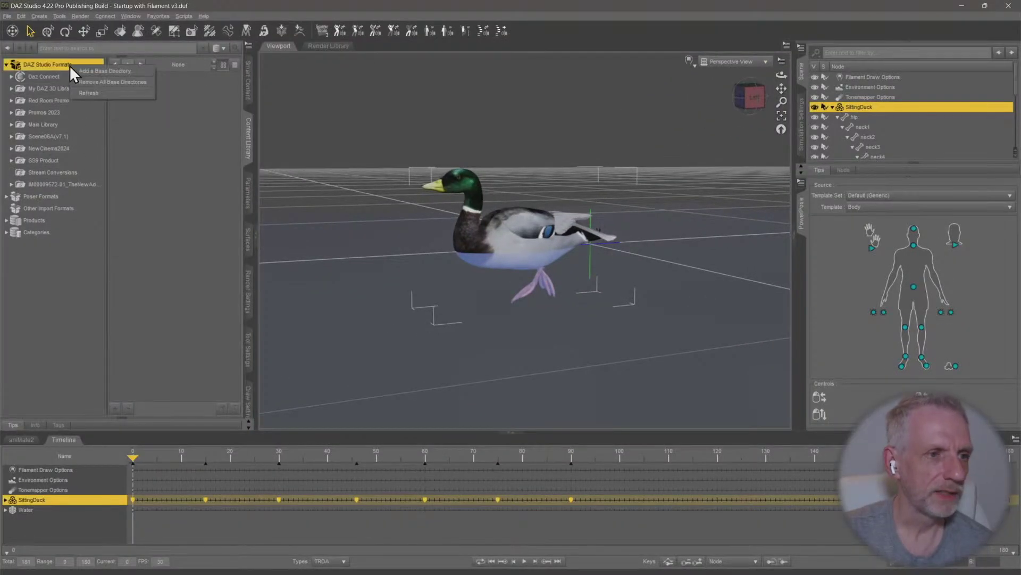
{"action": "left_click", "coordinate": [115, 73]}
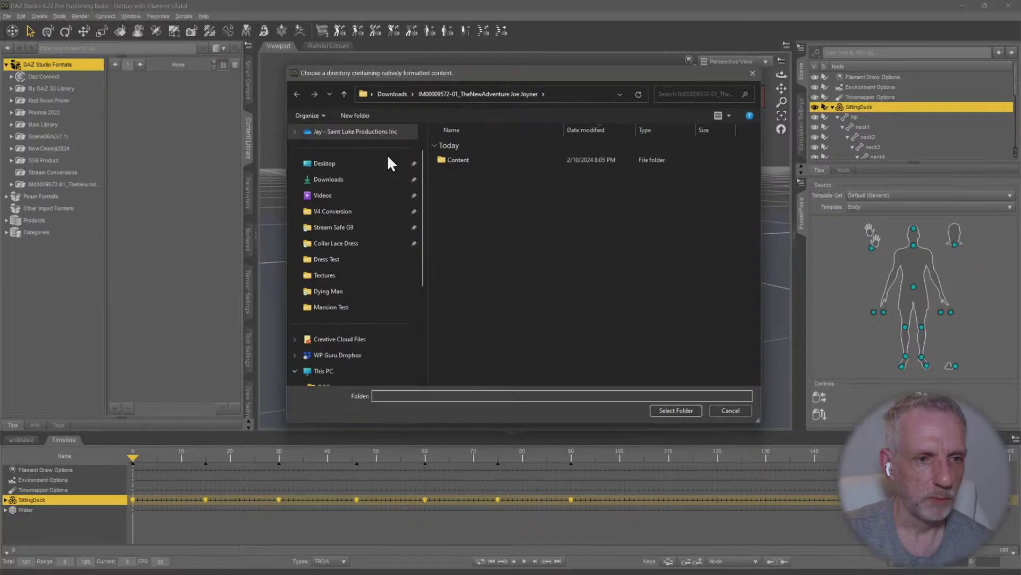
{"action": "left_click", "coordinate": [350, 162]}
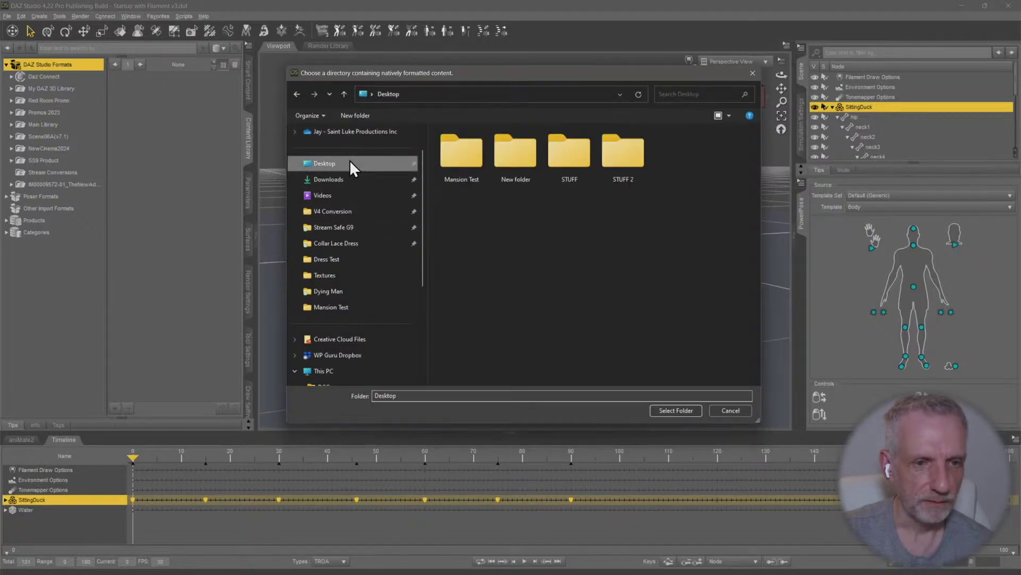
{"action": "double_click", "coordinate": [482, 158]}
{"action": "left_click", "coordinate": [676, 410]}
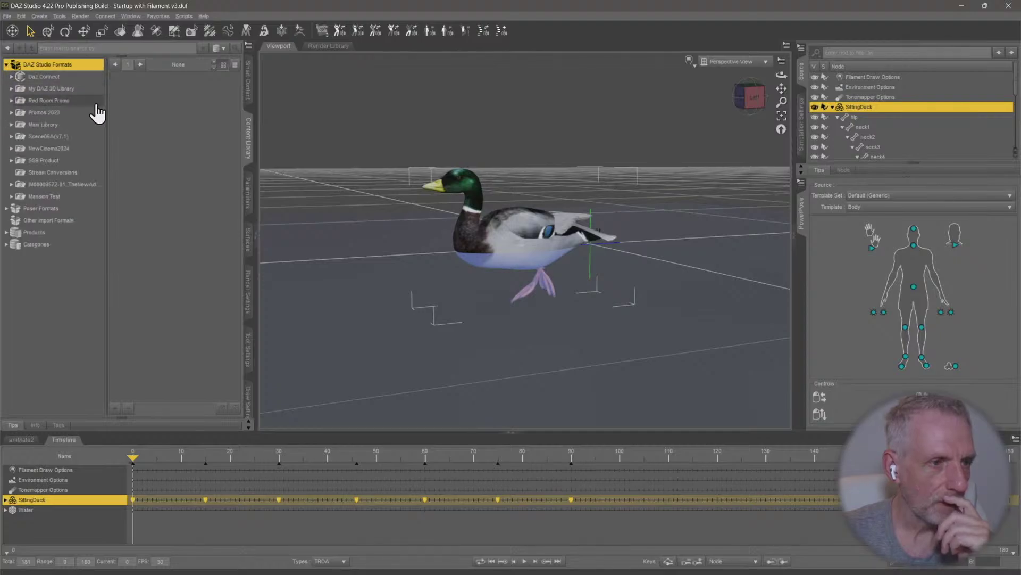
Expand the Mansion Test directory and create a sub-folder named Duck Poses in it
{"action": "double_click", "coordinate": [77, 197]}
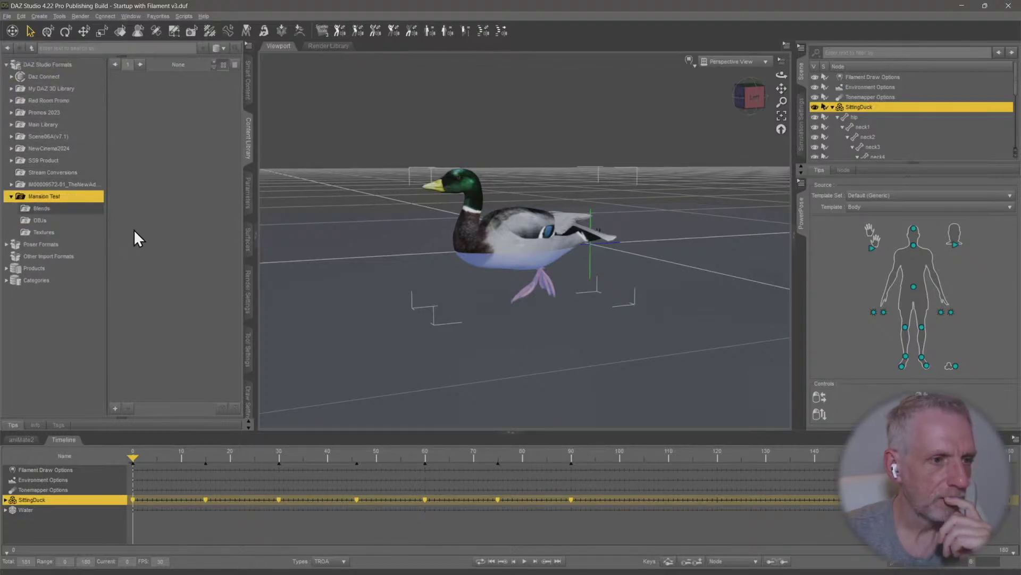
{"action": "right_click", "coordinate": [83, 194]}
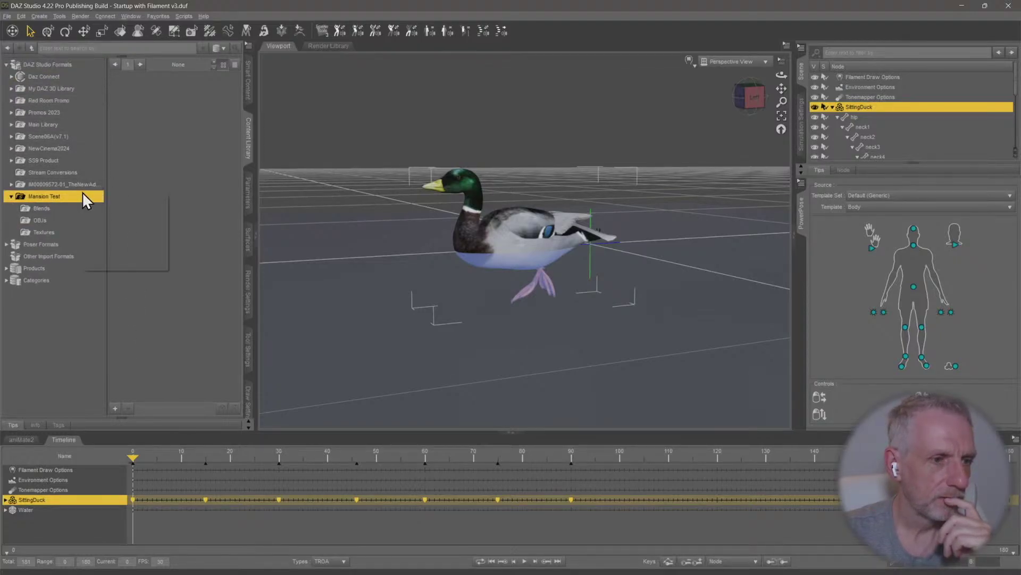
{"action": "left_click", "coordinate": [122, 210]}
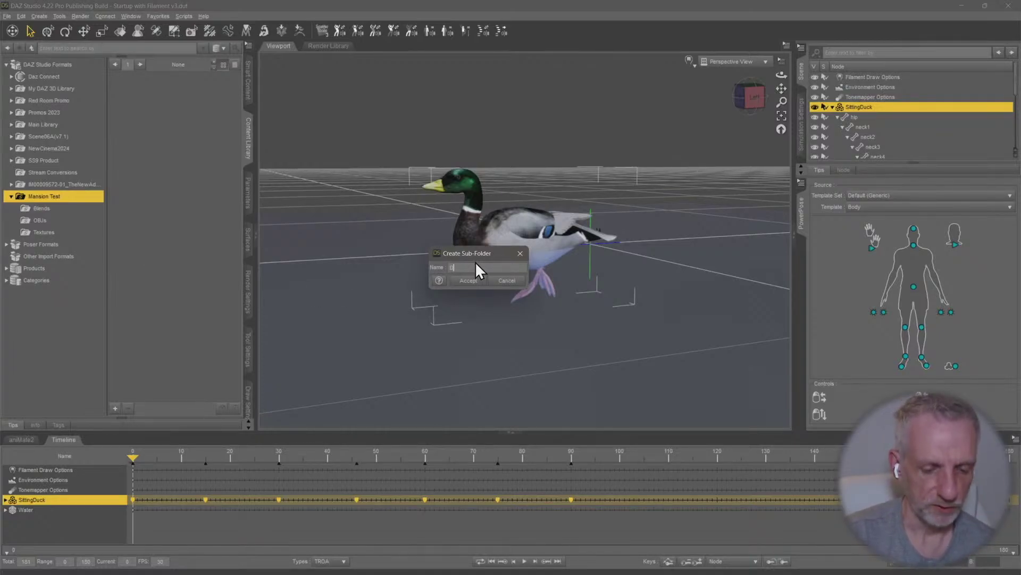
{"action": "type", "text": "Duck Poses"}
{"action": "key", "text": "Return"}
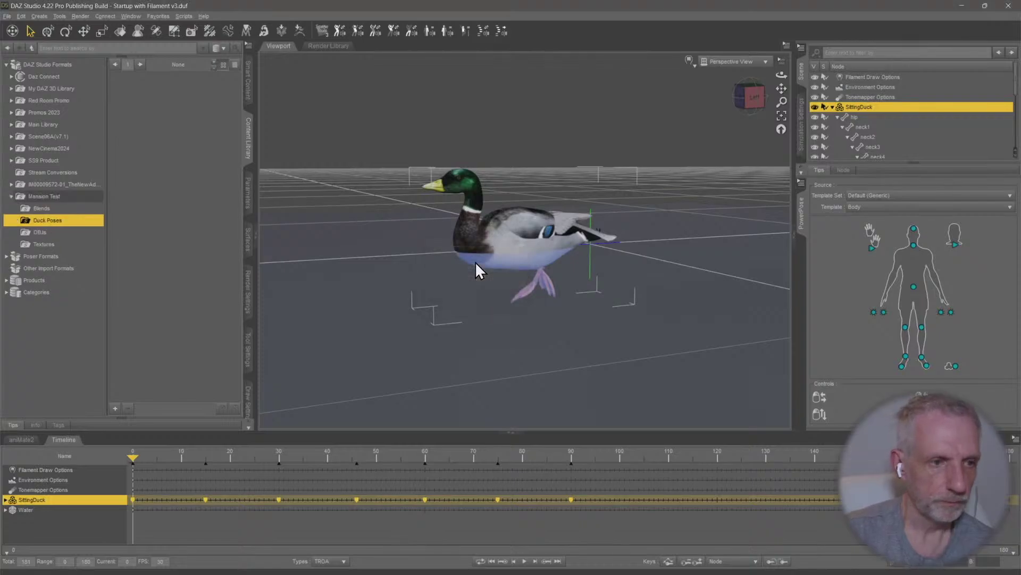
Shorten the timeline to 91 total frames
{"action": "left_click", "coordinate": [114, 408]}
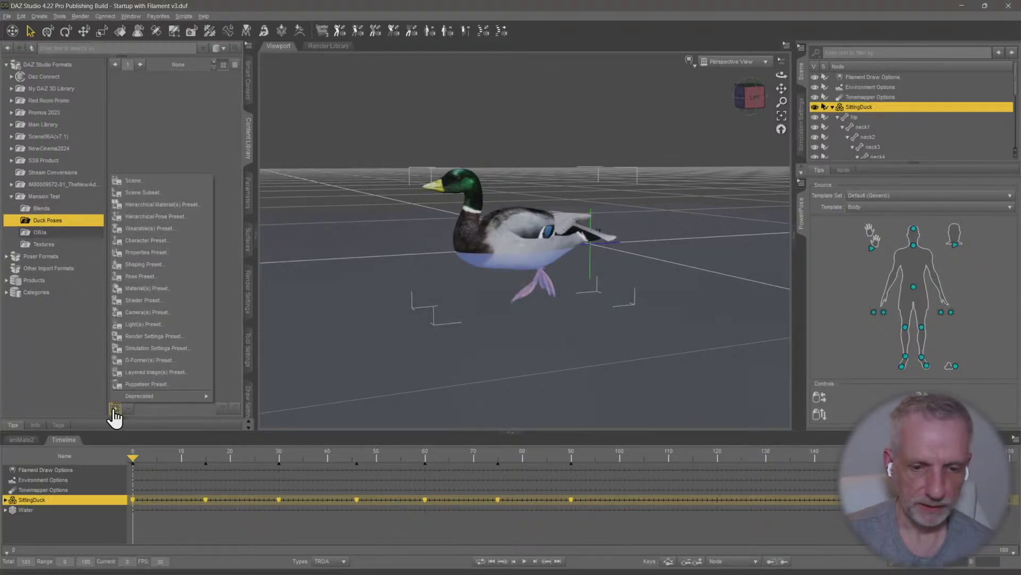
{"action": "left_click", "coordinate": [222, 387]}
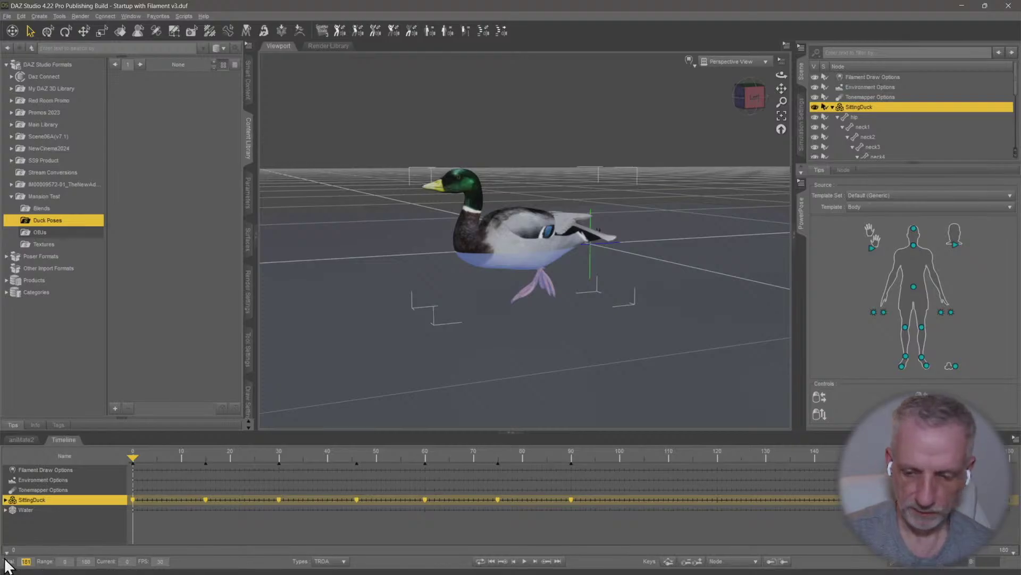
{"action": "type", "text": "91"}
{"action": "key", "text": "Return"}
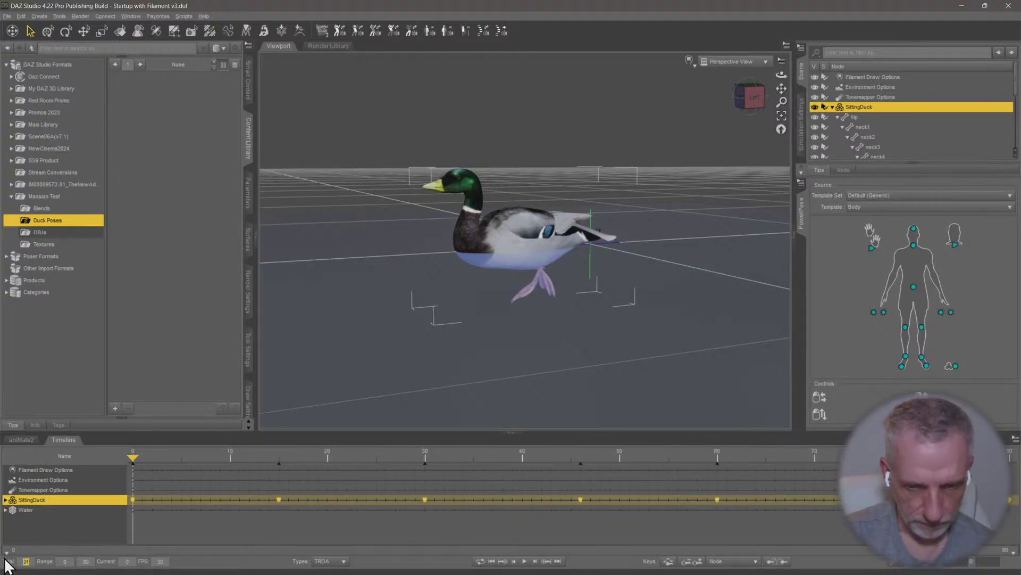
Save the SittingDuck animation as a pose preset named Duck Swimming in Duck Poses, using the animated range from frame 0 to 90
{"action": "left_click", "coordinate": [115, 408]}
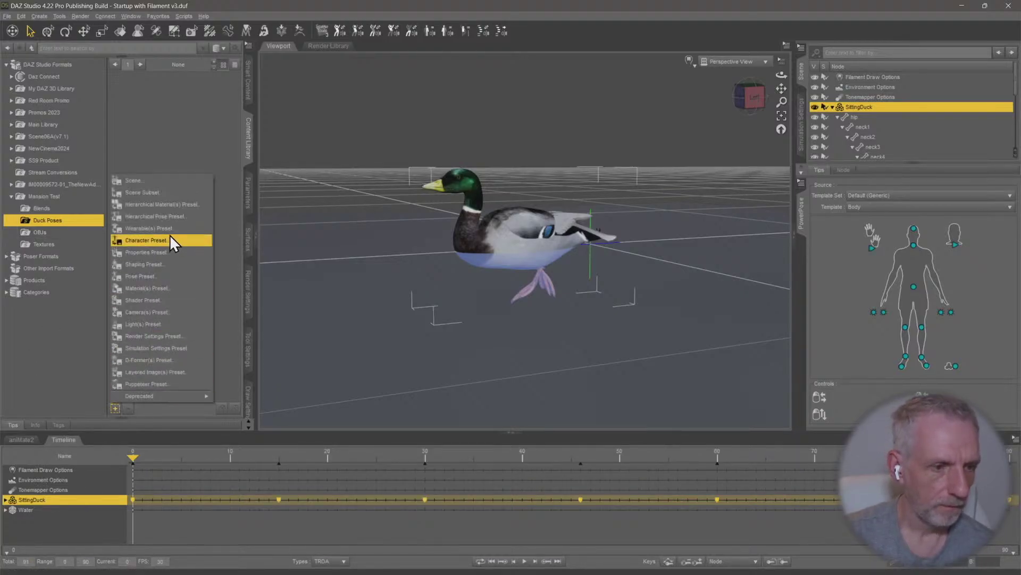
{"action": "left_click", "coordinate": [181, 276]}
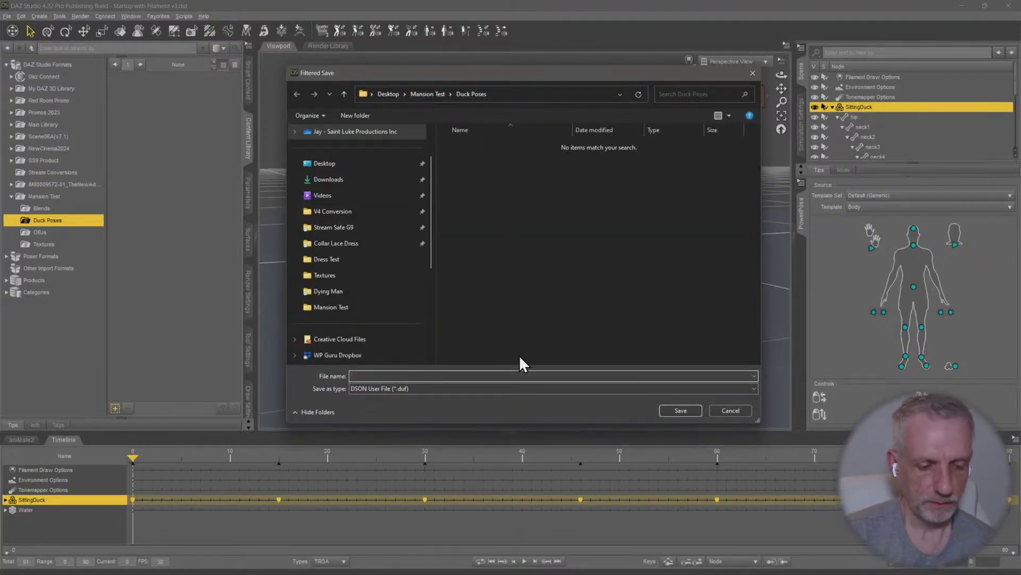
{"action": "type", "text": "Duck Swimmin"}
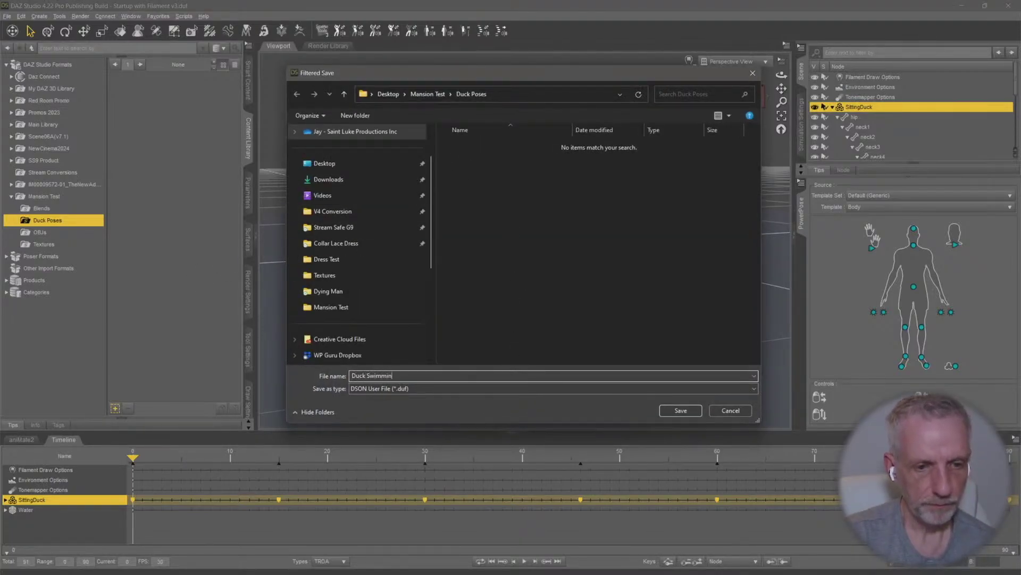
{"action": "type", "text": "g"}
{"action": "key", "text": "Return"}
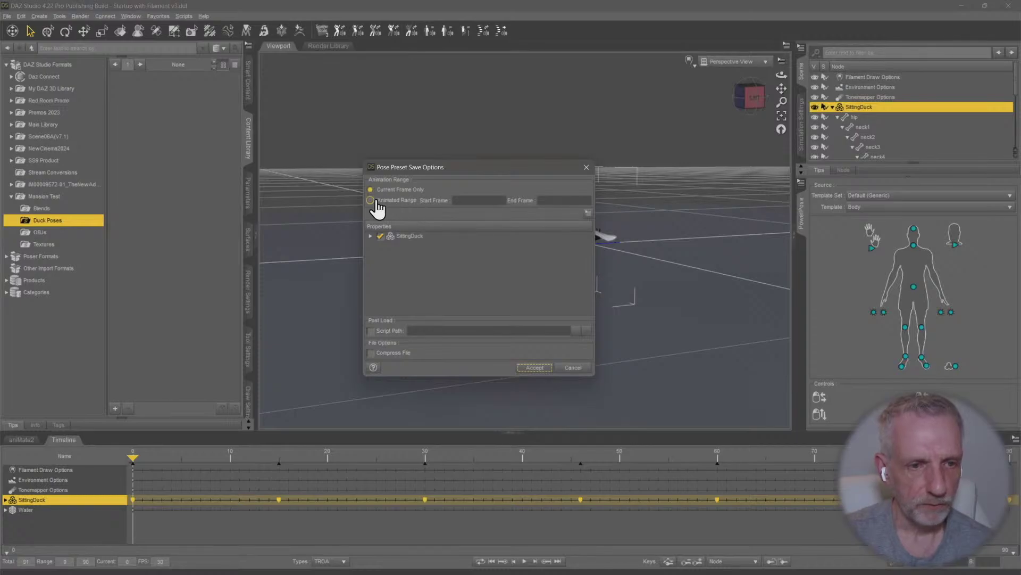
{"action": "left_click", "coordinate": [382, 201]}
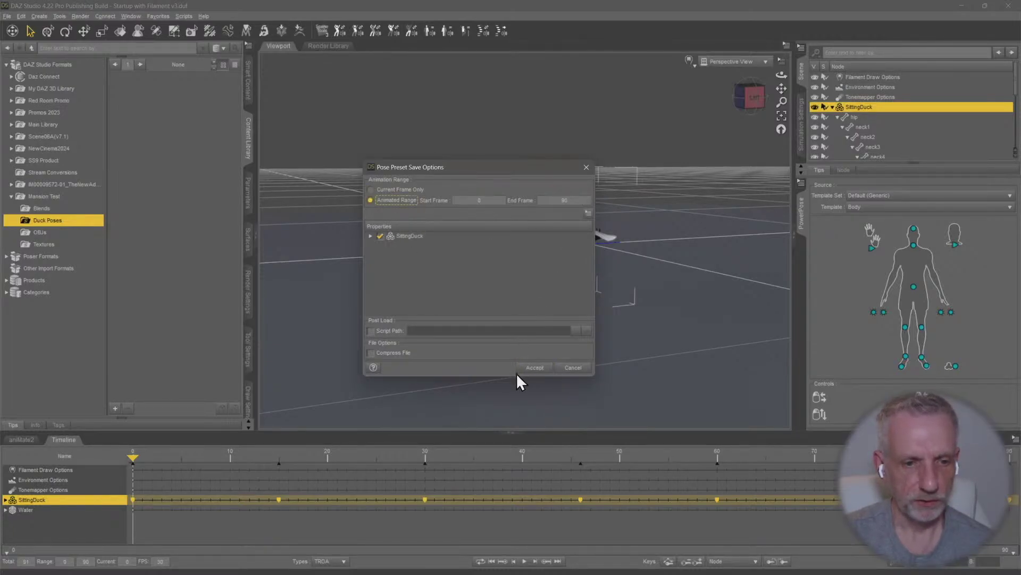
{"action": "left_click", "coordinate": [531, 367]}
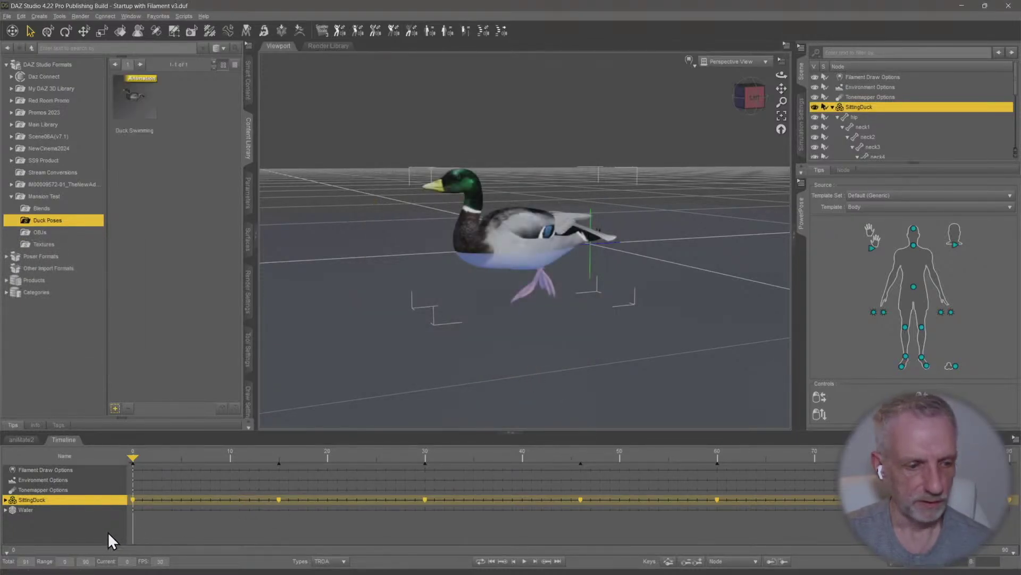
Extend the timeline to 181 total frames and apply the Duck Swimming preset to SittingDuck at frame 90
{"action": "type", "text": "181"}
{"action": "key", "text": "Return"}
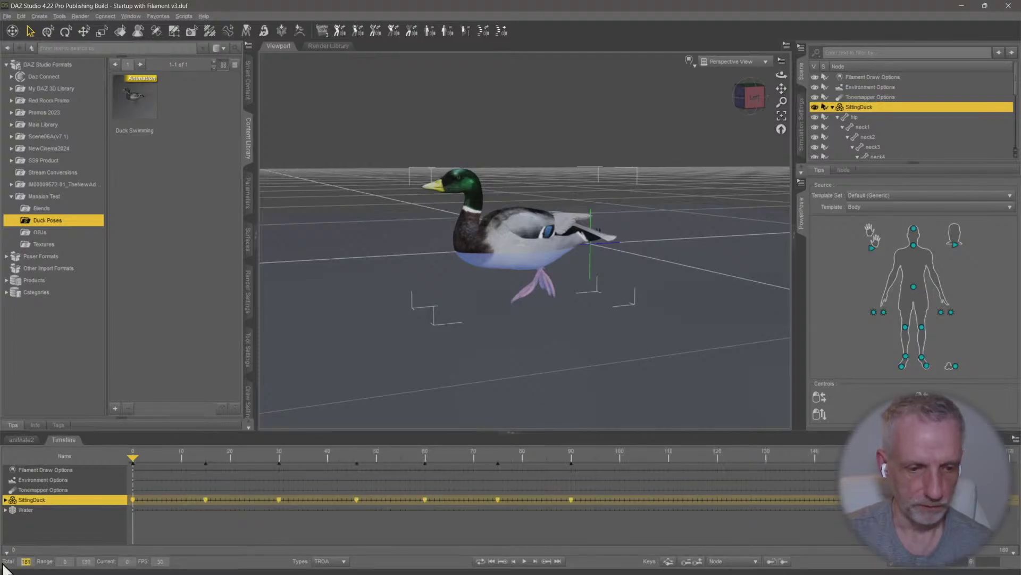
{"action": "left_click", "coordinate": [556, 457]}
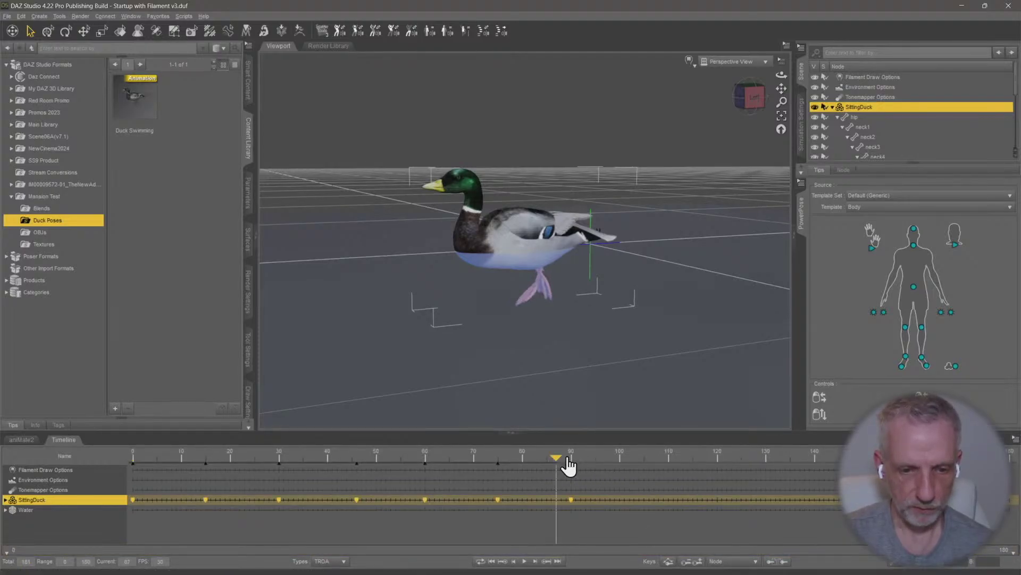
{"action": "left_click_drag", "start_coordinate": [558, 457], "coordinate": [569, 458]}
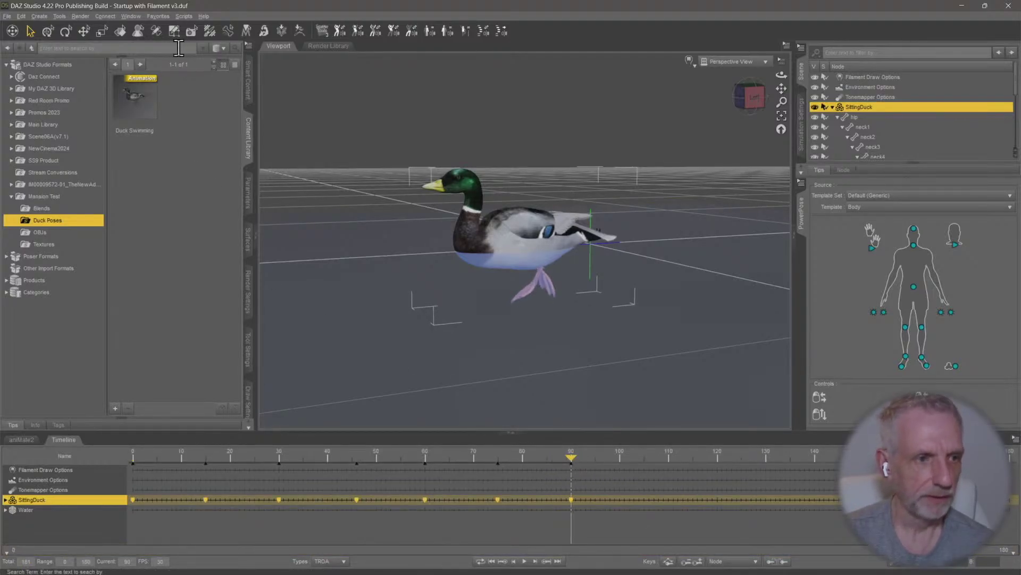
{"action": "left_click", "coordinate": [143, 97]}
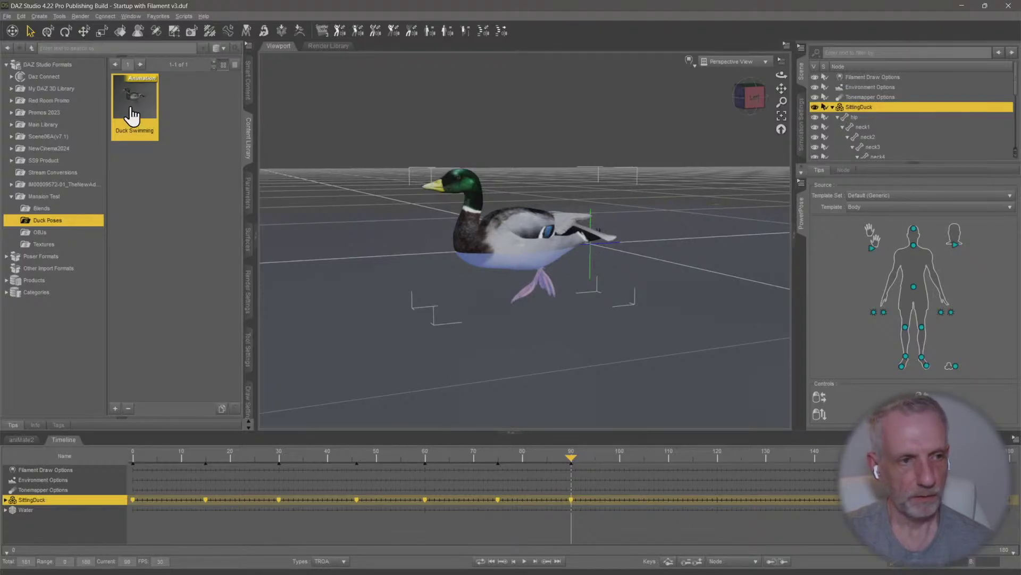
{"action": "left_click_drag", "start_coordinate": [132, 114], "coordinate": [159, 463]}
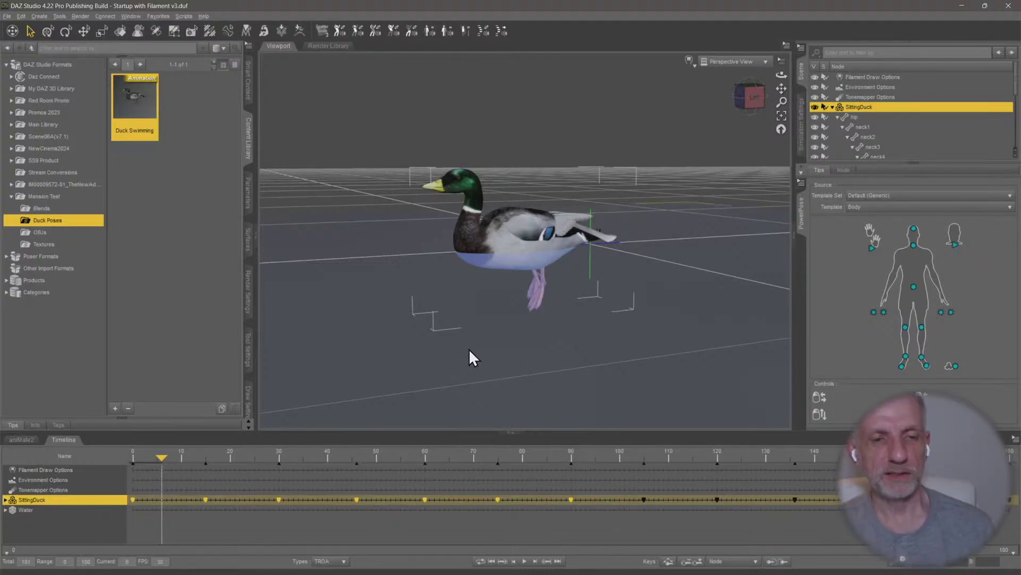
Scrub the paddling animation to frame 40 and select the duck's jaw bone in the scene hierarchy
{"action": "left_click_drag", "start_coordinate": [160, 457], "coordinate": [324, 496]}
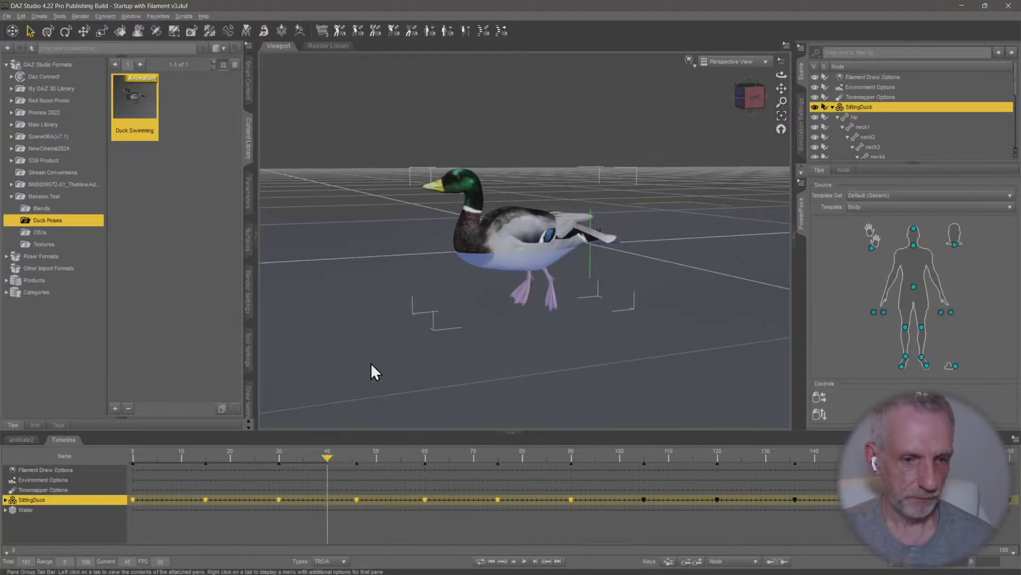
{"action": "scroll", "coordinate": [920, 116], "scroll_direction": "down", "scroll_amount": 4}
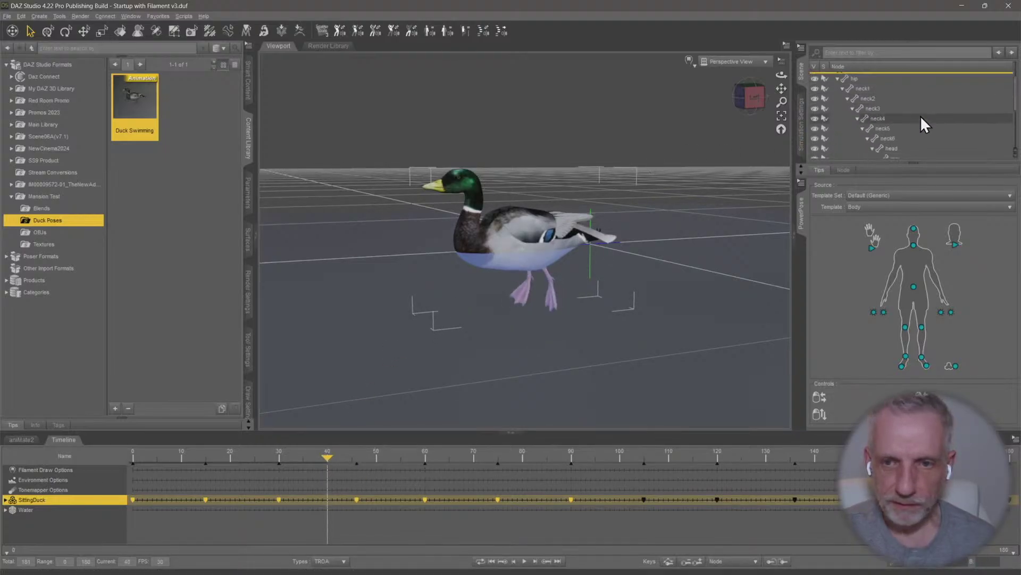
{"action": "left_click", "coordinate": [896, 84]}
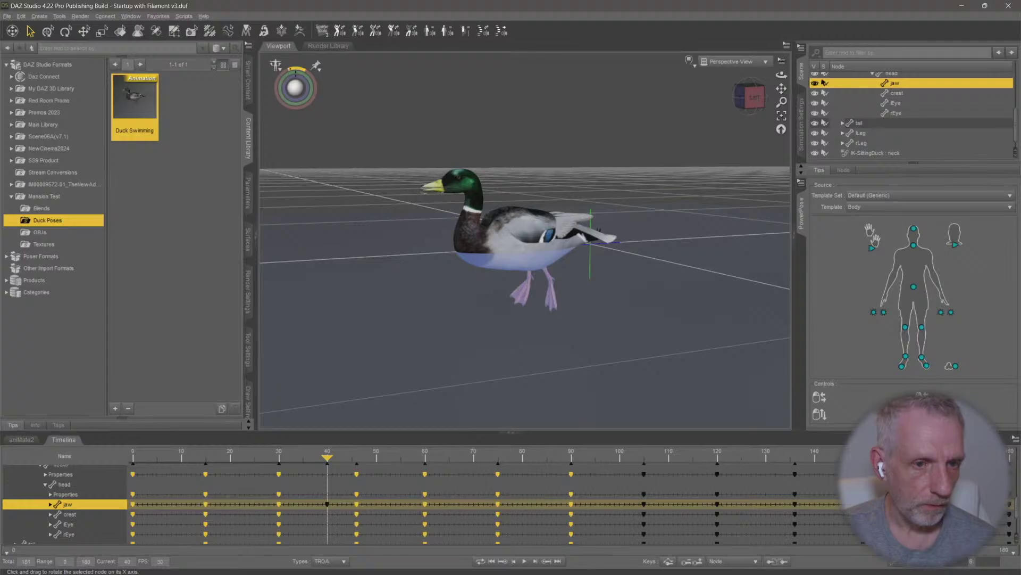
Try to animate the jaw opening between frames 40 and 55 by rotating the bone
{"action": "left_click_drag", "start_coordinate": [329, 453], "coordinate": [353, 473]}
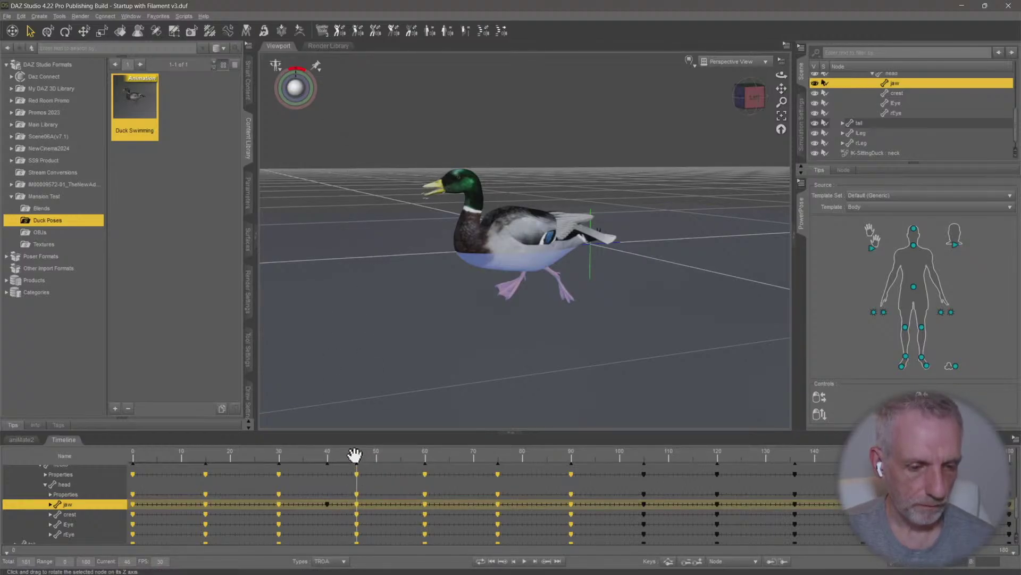
{"action": "left_click_drag", "start_coordinate": [354, 454], "coordinate": [395, 468]}
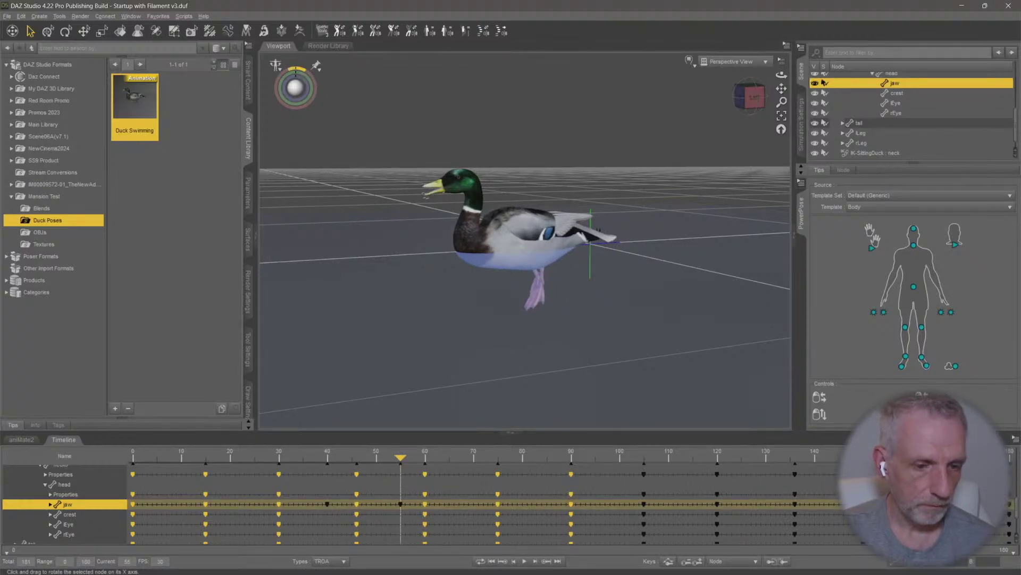
Clear the jaw's Quack keys in its transform parameters and key Quack at -22.00 at frames 55 and 40
{"action": "left_click", "coordinate": [248, 196]}
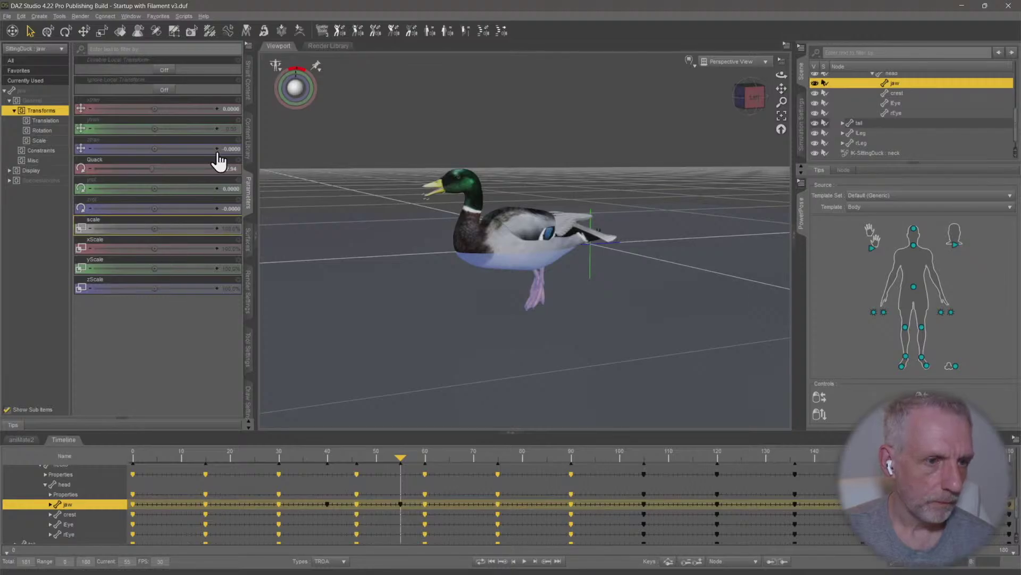
{"action": "left_click", "coordinate": [172, 170], "text": "alt"}
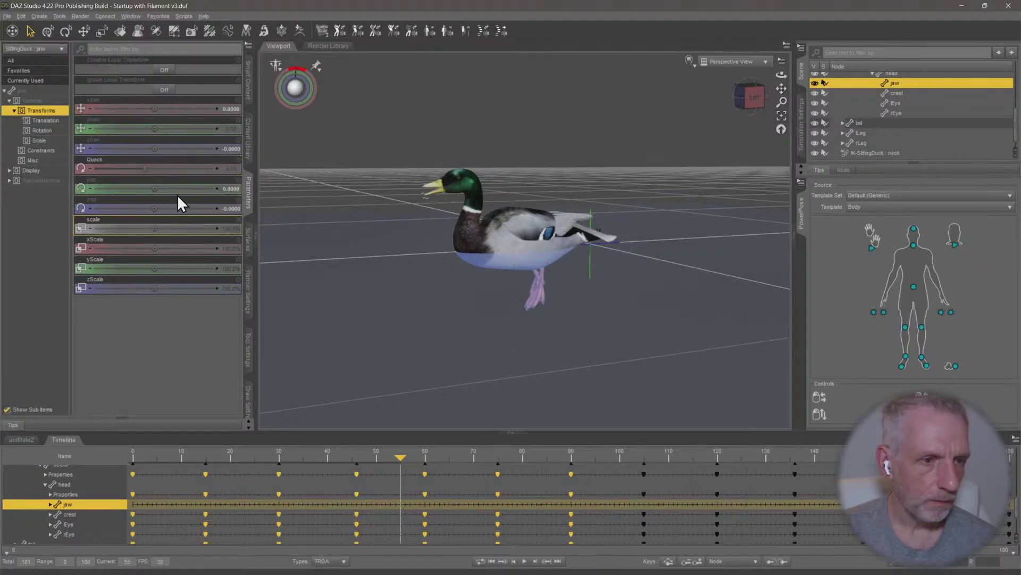
{"action": "left_click_drag", "start_coordinate": [146, 169], "coordinate": [72, 166]}
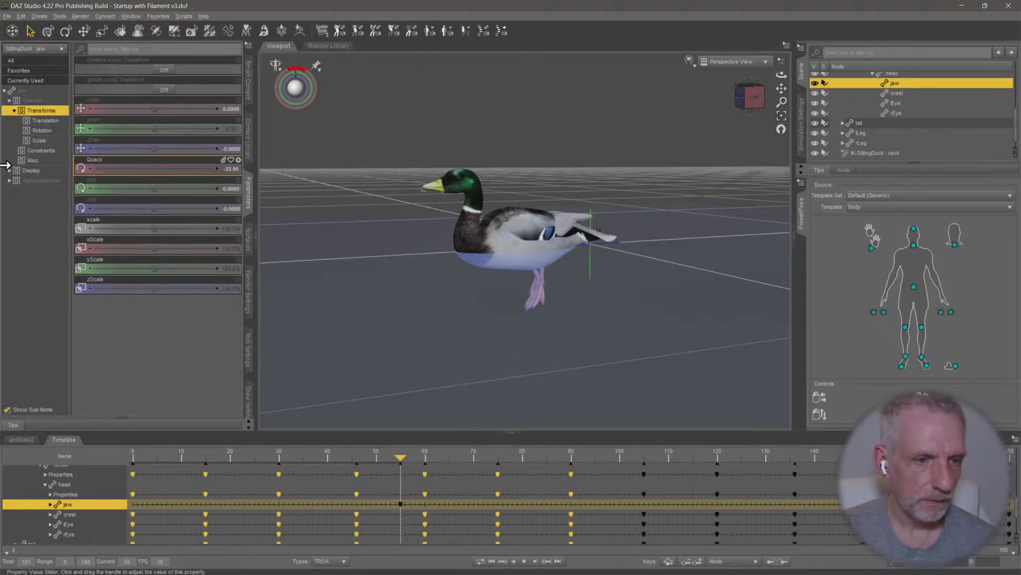
{"action": "left_click_drag", "start_coordinate": [402, 456], "coordinate": [321, 476]}
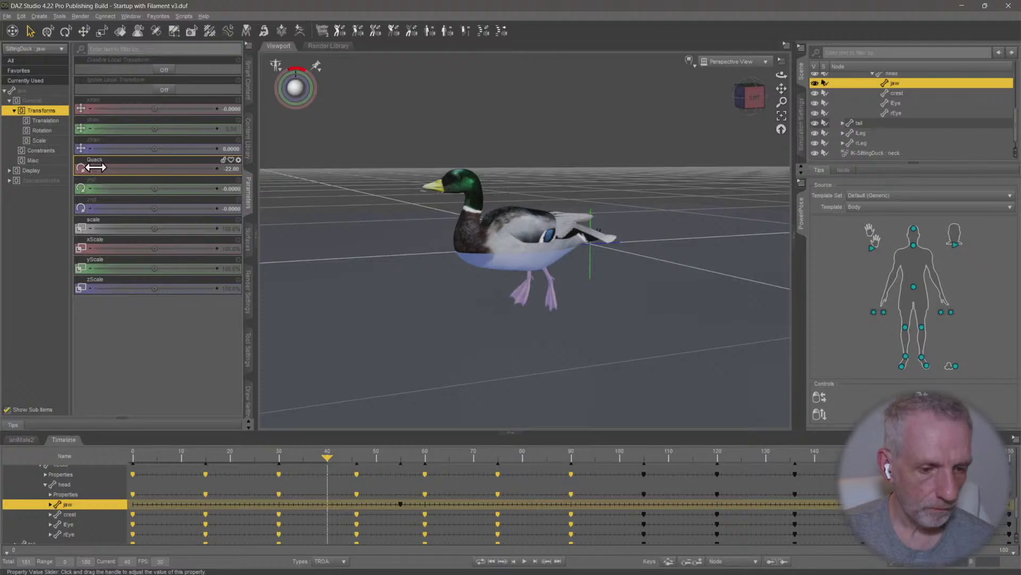
{"action": "left_click_drag", "start_coordinate": [96, 168], "coordinate": [35, 167]}
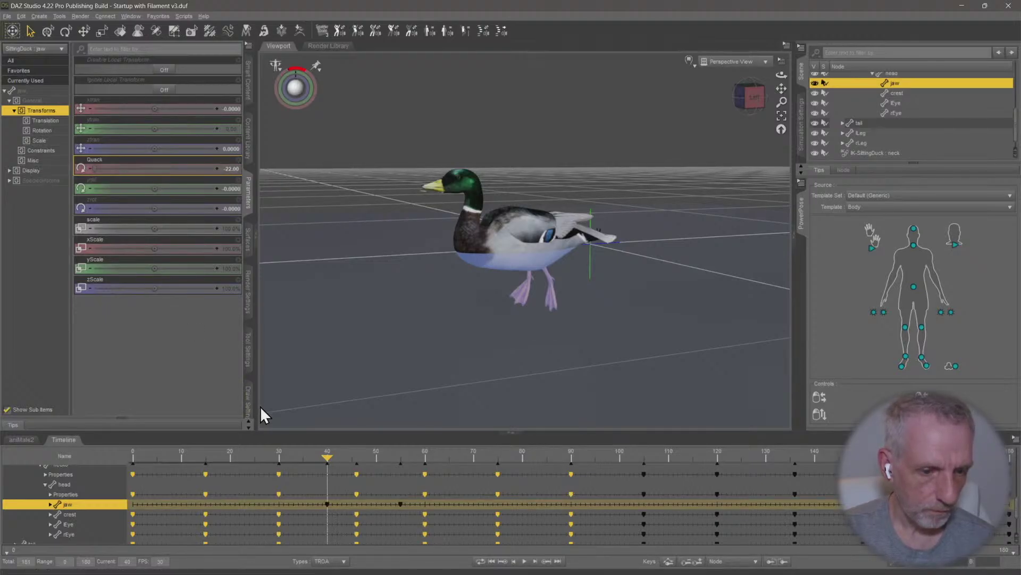
Key the jaw partly open at frame 48 by setting Quack to about 1.2
{"action": "left_click_drag", "start_coordinate": [328, 455], "coordinate": [363, 463]}
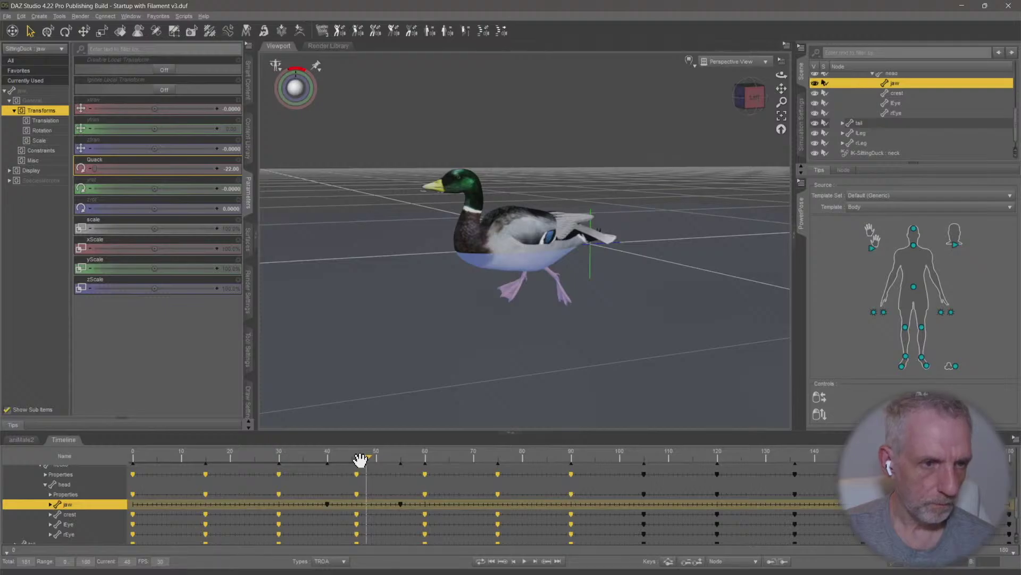
{"action": "left_click_drag", "start_coordinate": [96, 167], "coordinate": [251, 176]}
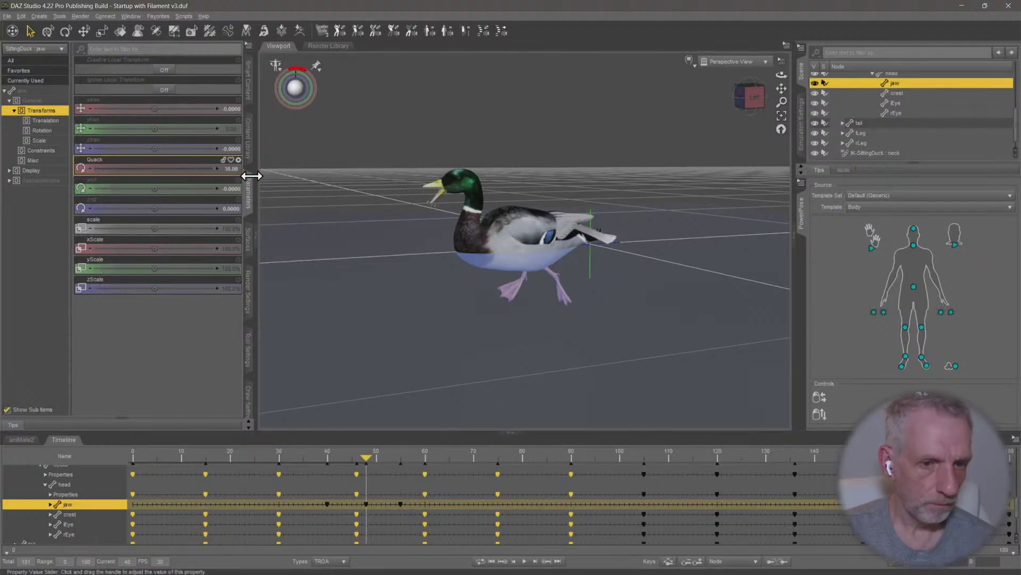
{"action": "left_click_drag", "start_coordinate": [179, 174], "coordinate": [154, 175]}
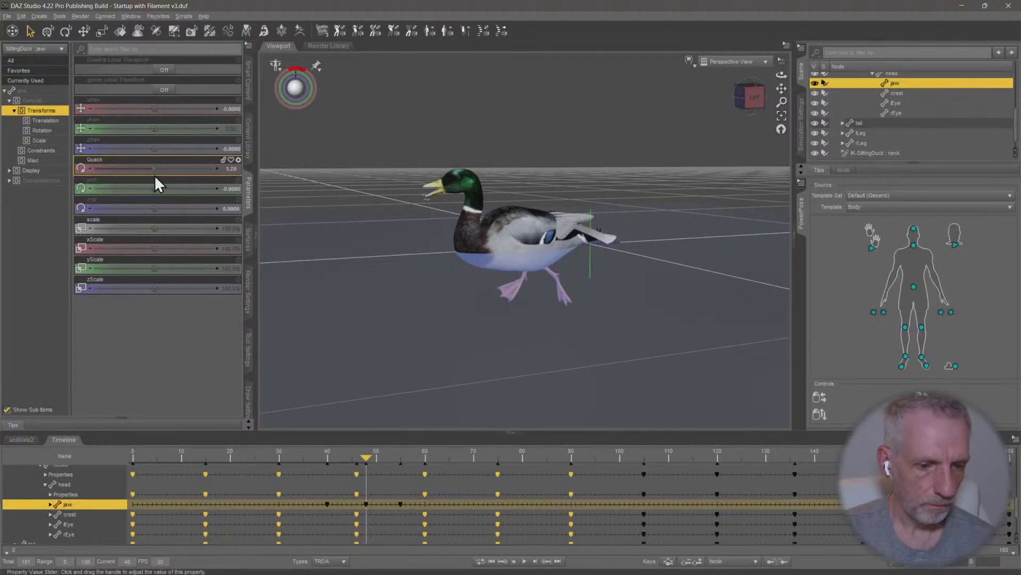
Play back the animation through the jaw movement to check the quack's timing
{"action": "left_click_drag", "start_coordinate": [365, 455], "coordinate": [242, 483]}
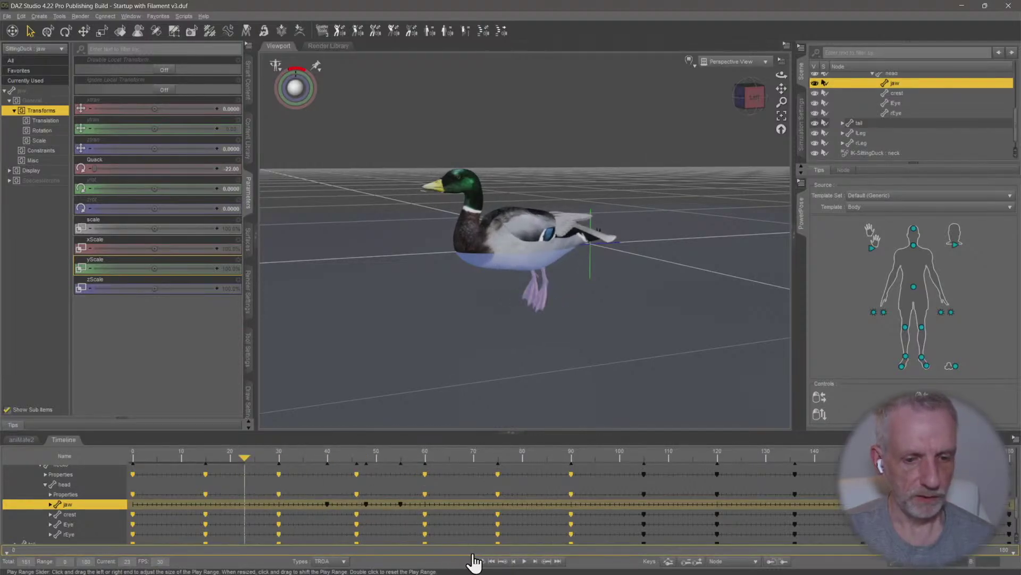
{"action": "left_click", "coordinate": [524, 561]}
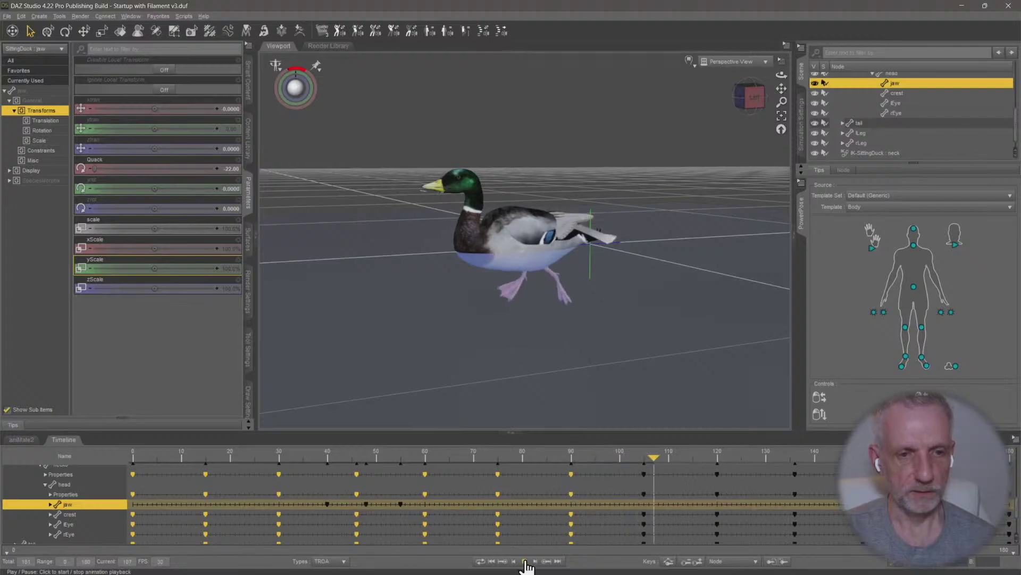
{"action": "left_click", "coordinate": [524, 562]}
Tighten the quack by moving the jaw's closed keys from frames 40 and 55 to frames 44 and 52
{"action": "left_click", "coordinate": [400, 453]}
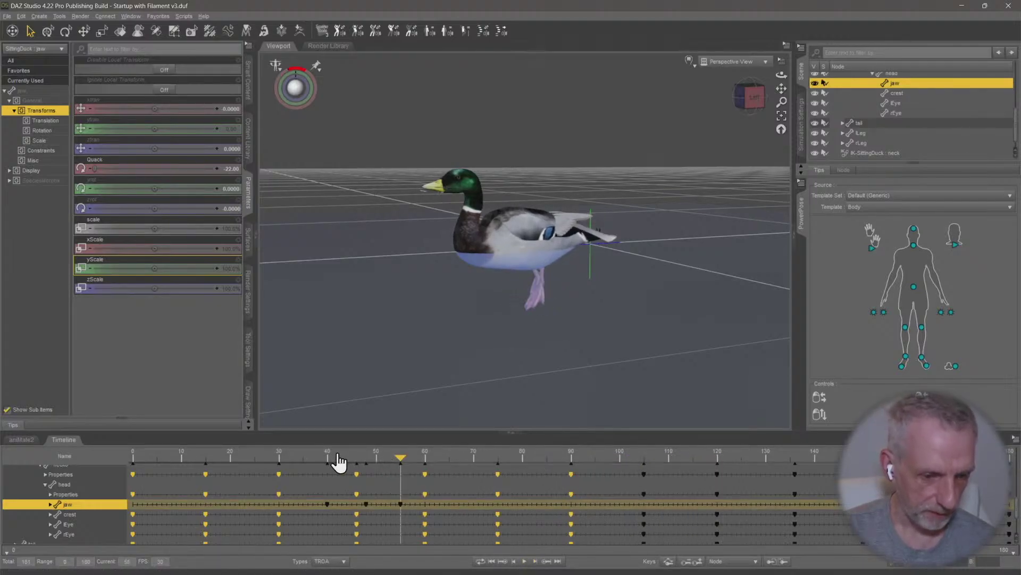
{"action": "left_click", "coordinate": [333, 452]}
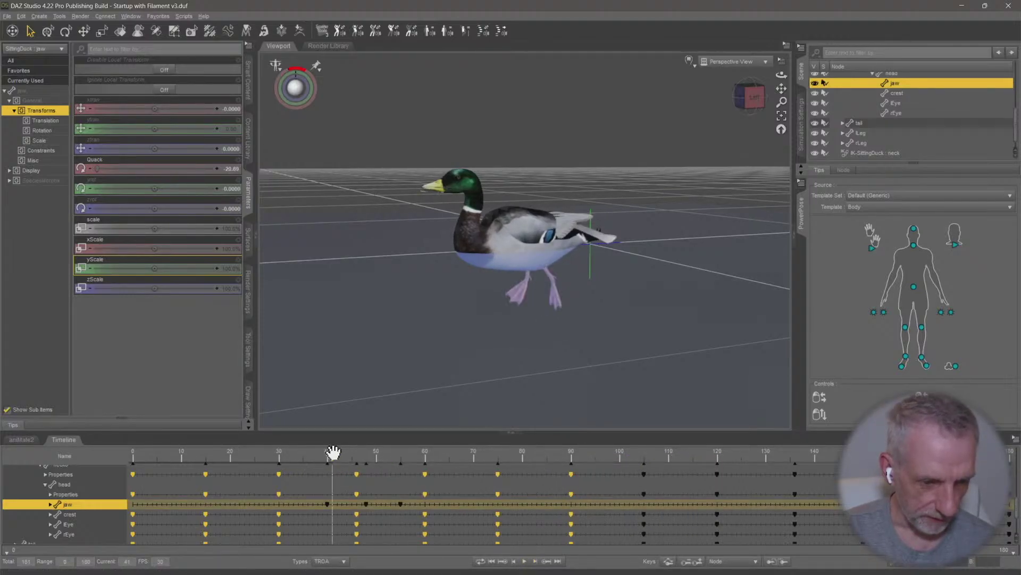
{"action": "left_click", "coordinate": [300, 456]}
{"action": "mouse_move", "coordinate": [301, 459]}
{"action": "left_mouse_down"}
{"action": "mouse_move", "coordinate": [360, 464]}
{"action": "mouse_move", "coordinate": [297, 466]}
{"action": "left_mouse_up"}
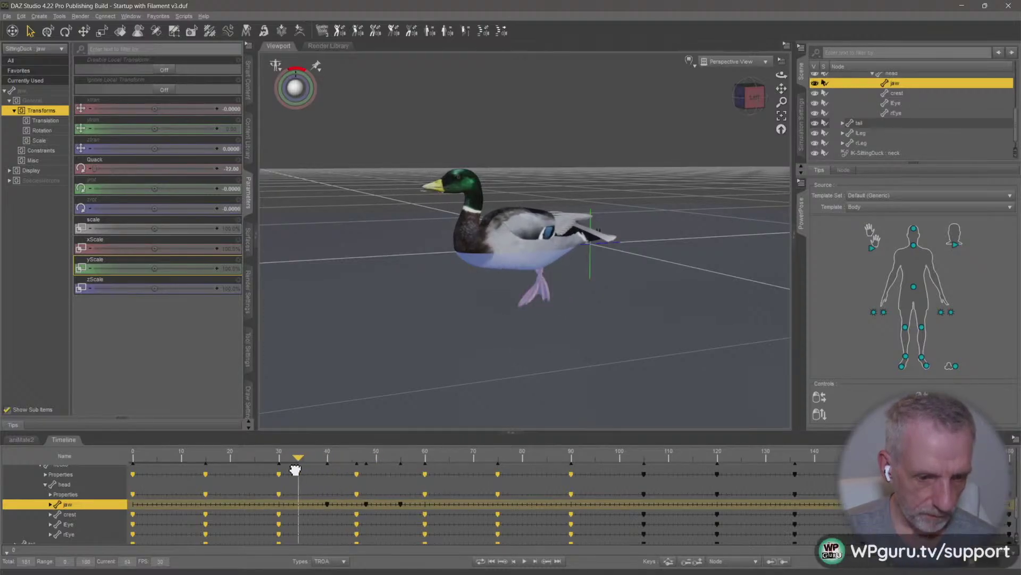
{"action": "left_click", "coordinate": [328, 504]}
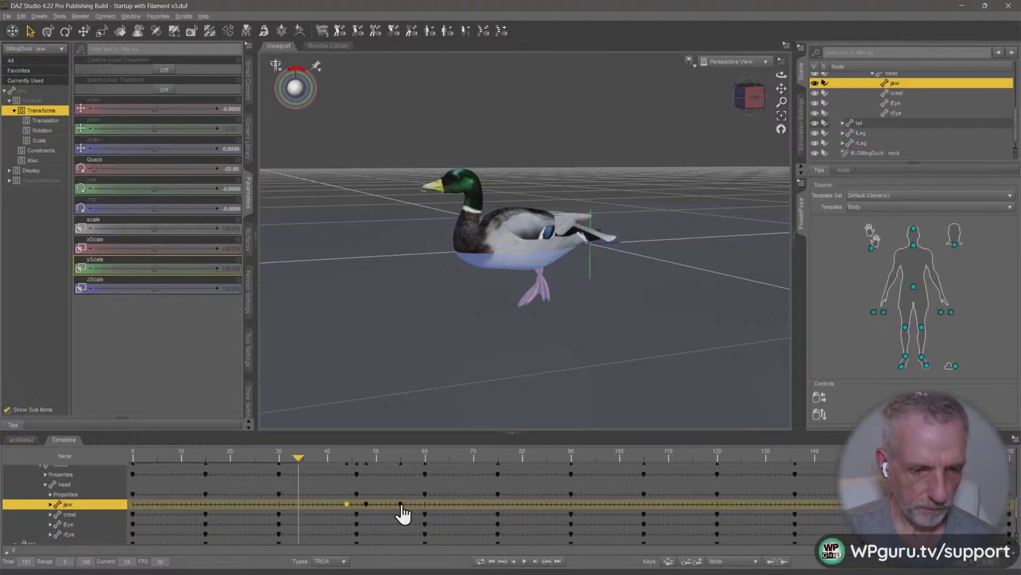
{"action": "left_click_drag", "start_coordinate": [403, 507], "coordinate": [388, 507]}
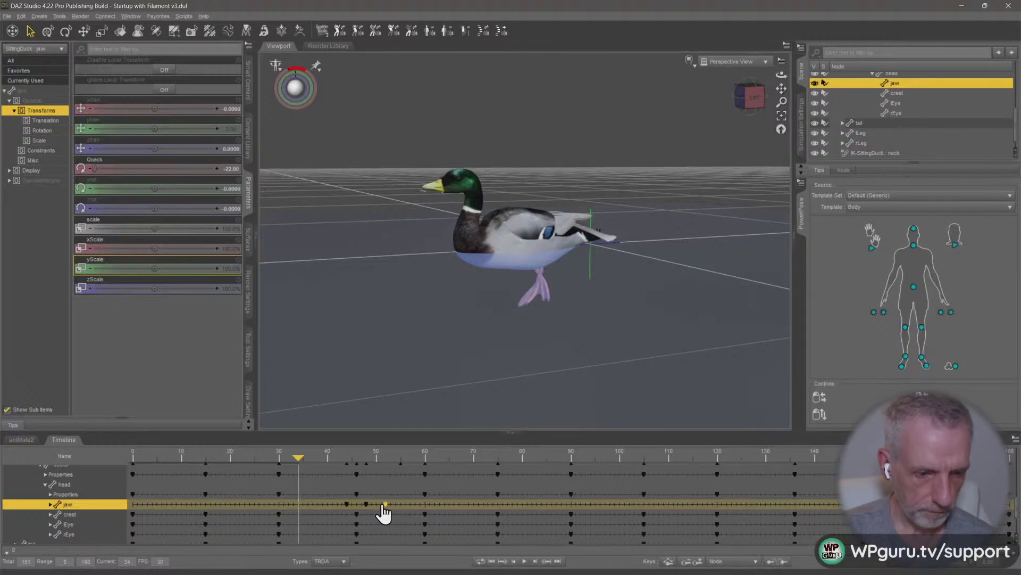
Replay the animation from before the quack to check the shortened jaw movement
{"action": "left_click_drag", "start_coordinate": [301, 455], "coordinate": [283, 456]}
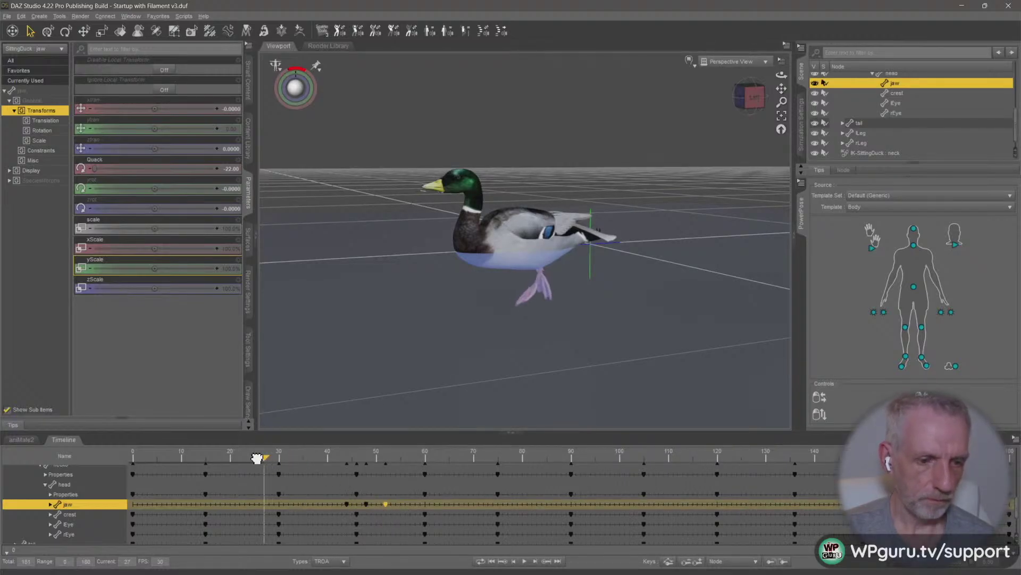
{"action": "left_click", "coordinate": [525, 561]}
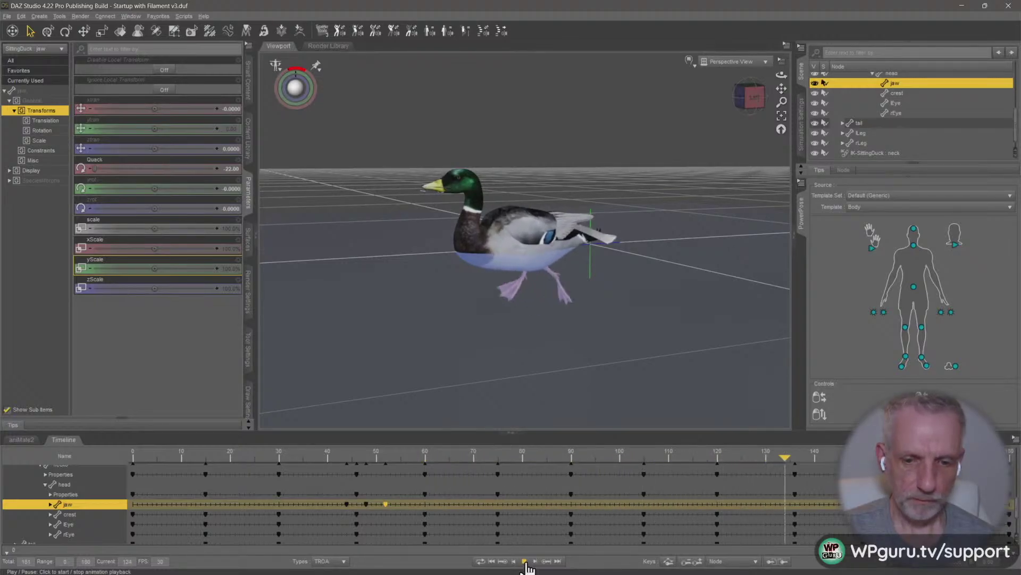
{"action": "left_click", "coordinate": [525, 561]}
{"action": "left_click_drag", "start_coordinate": [786, 455], "coordinate": [628, 474]}
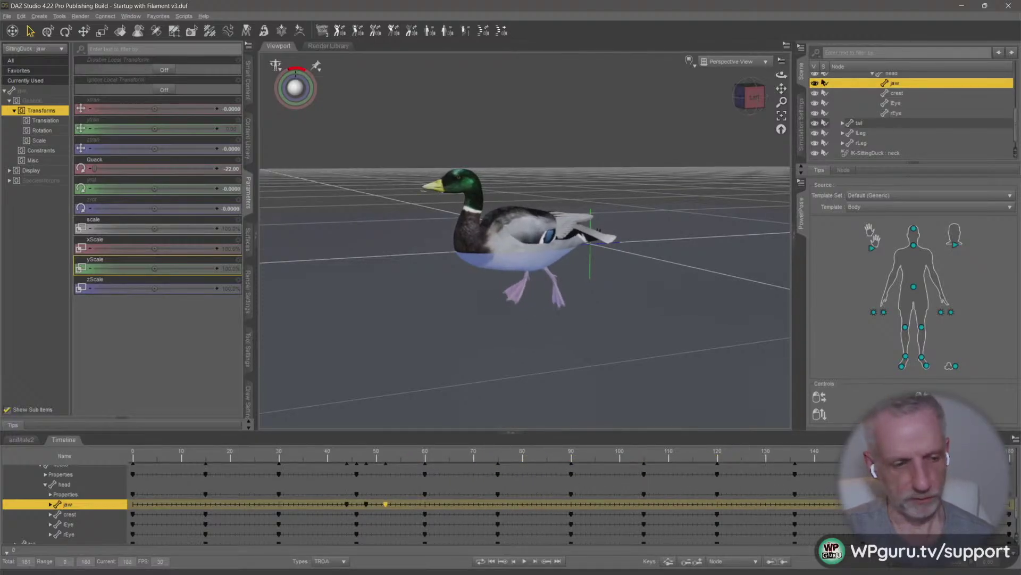
Extend the timeline to 301 total frames and set the current frame to 190
{"action": "double_click", "coordinate": [30, 561]}
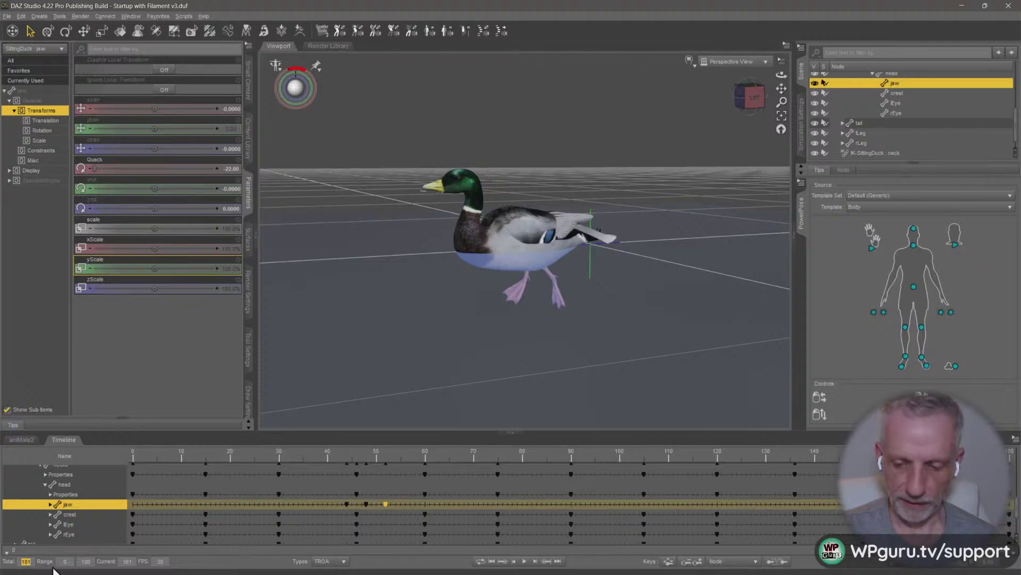
{"action": "type", "text": "301"}
{"action": "key", "text": "Return"}
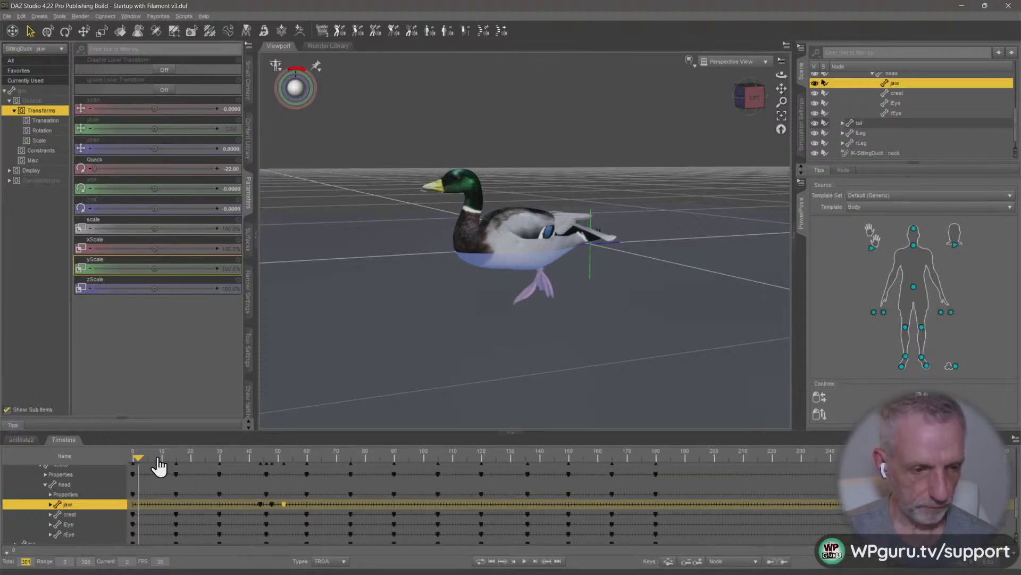
{"action": "left_click_drag", "start_coordinate": [138, 457], "coordinate": [677, 456]}
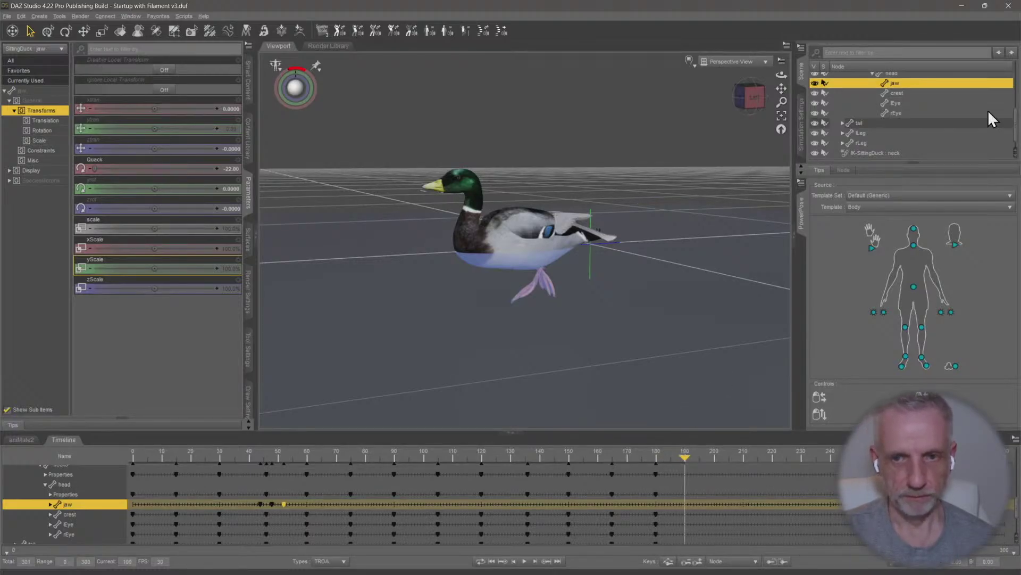
Select the SittingDuck root and open the Ducks poses folder in the Poser Formats Main Library
{"action": "scroll", "coordinate": [962, 128], "scroll_direction": "up", "scroll_amount": 5}
{"action": "left_click", "coordinate": [882, 108]}
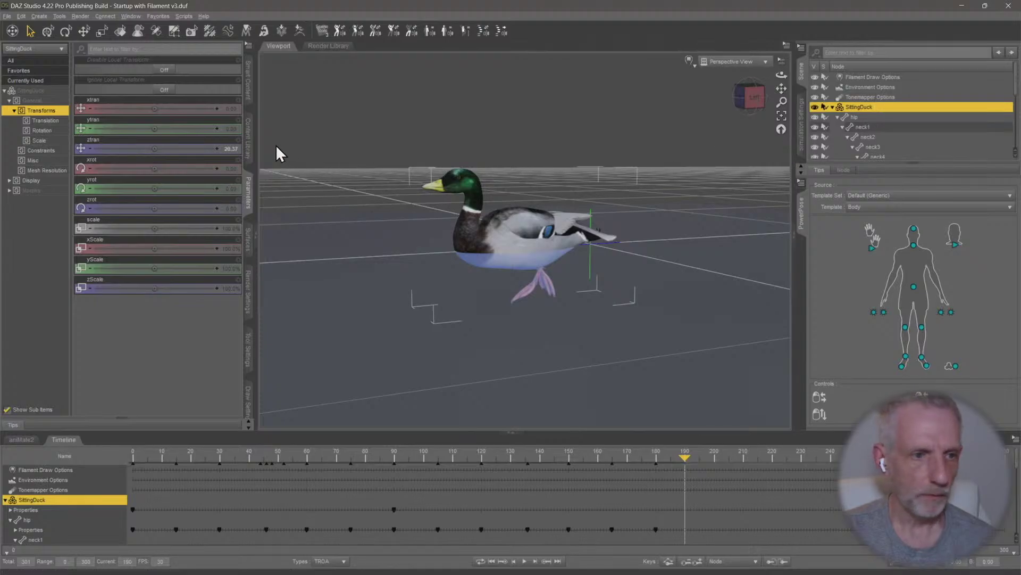
{"action": "left_click", "coordinate": [249, 146]}
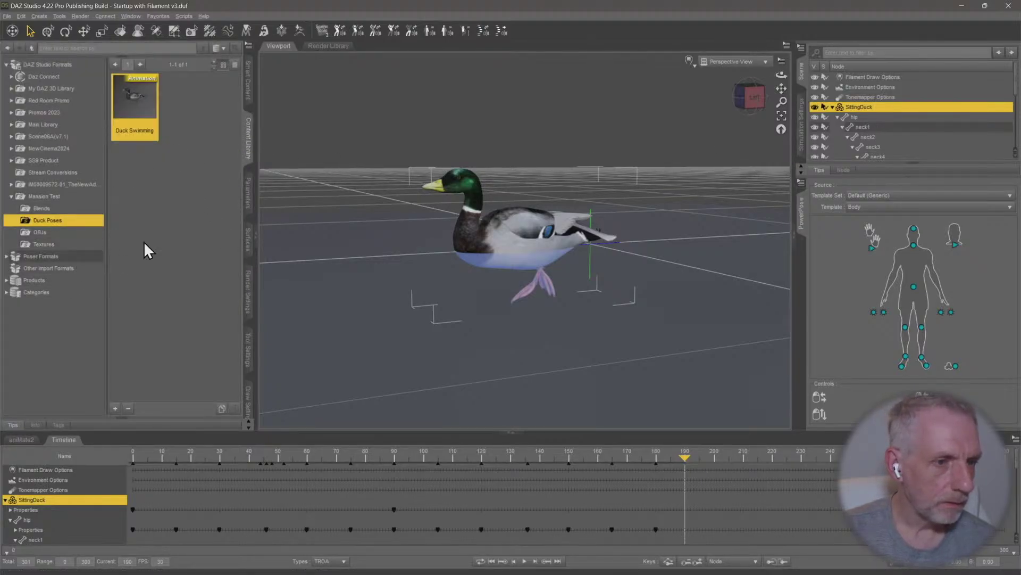
{"action": "left_click", "coordinate": [7, 257]}
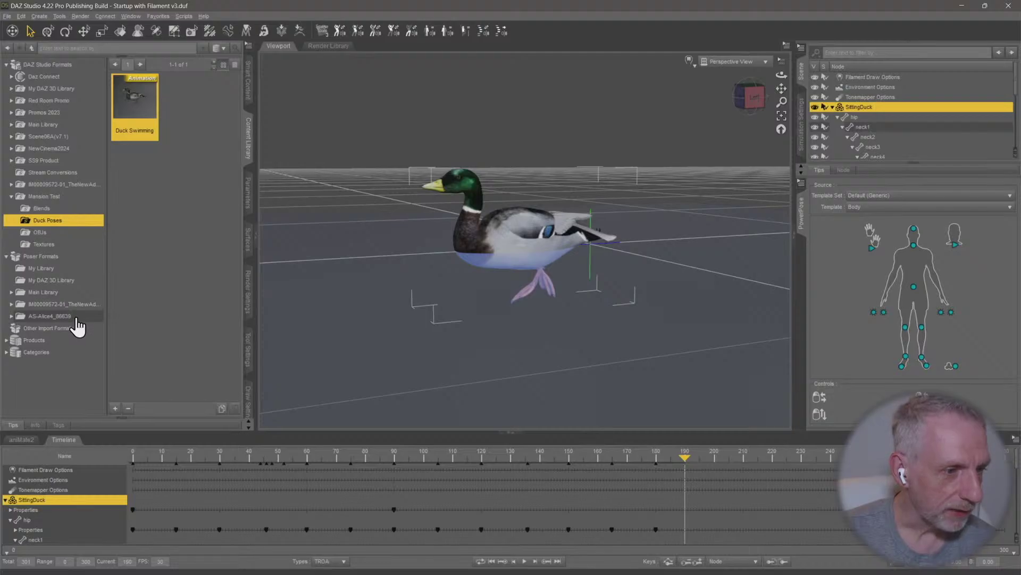
{"action": "left_click", "coordinate": [83, 292]}
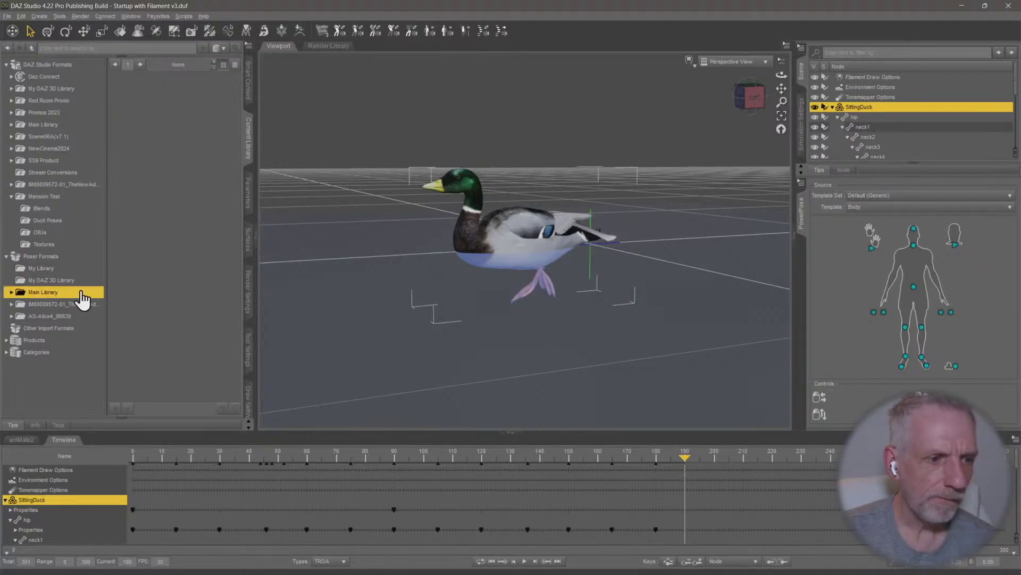
{"action": "double_click", "coordinate": [75, 340]}
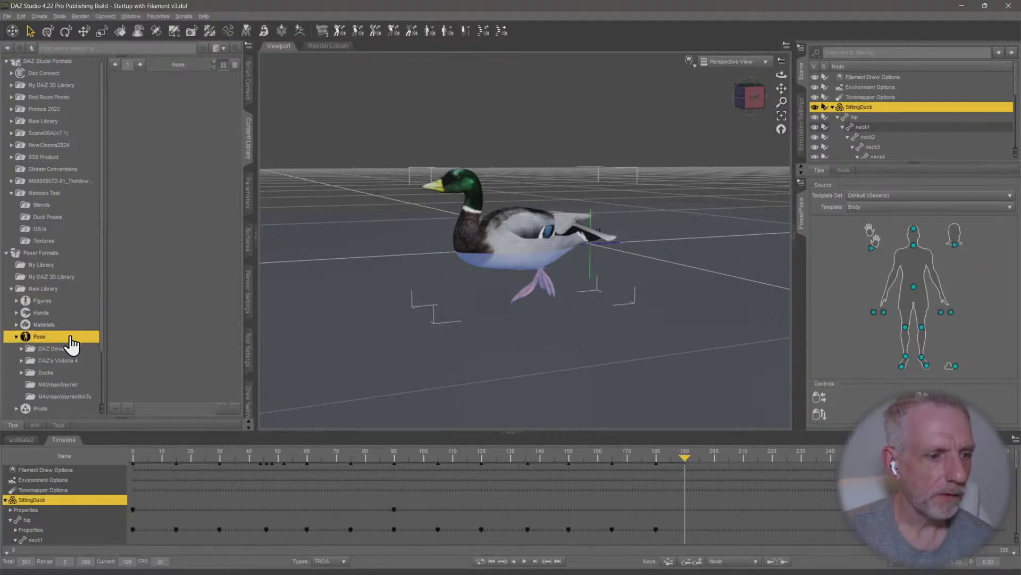
{"action": "scroll", "coordinate": [71, 336], "scroll_direction": "down", "scroll_amount": 2}
{"action": "double_click", "coordinate": [69, 316]}
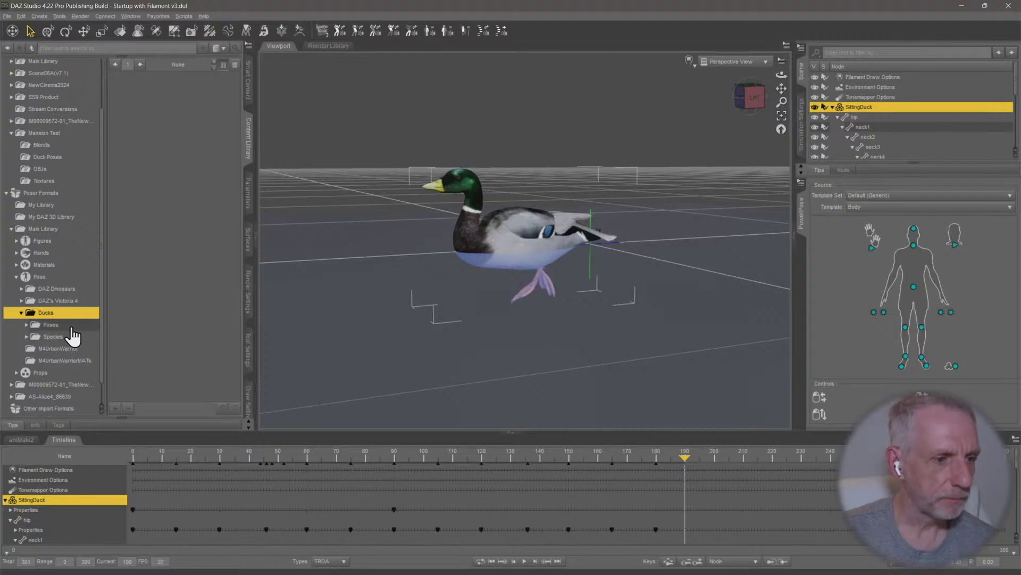
{"action": "double_click", "coordinate": [59, 325]}
Browse the Duck and Duckling poses and apply the Up Tails All pose to the duck at frame 190
{"action": "left_click", "coordinate": [80, 339]}
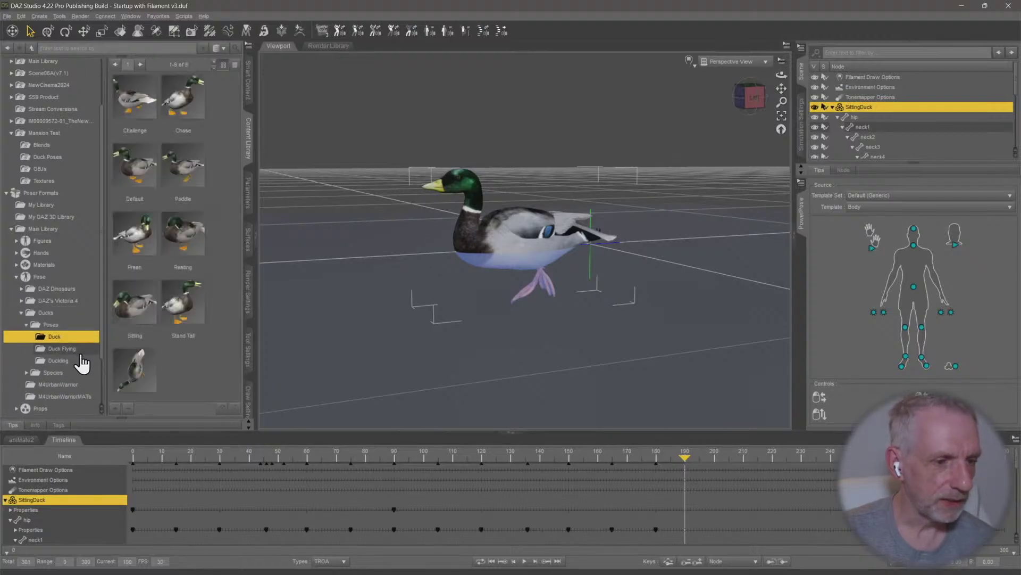
{"action": "left_click", "coordinate": [81, 358]}
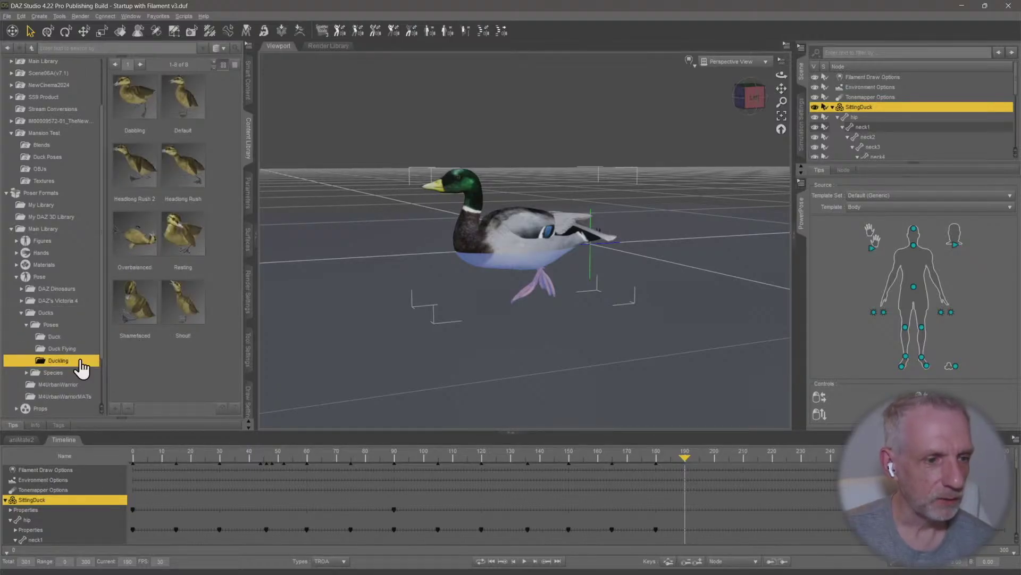
{"action": "left_click", "coordinate": [81, 337]}
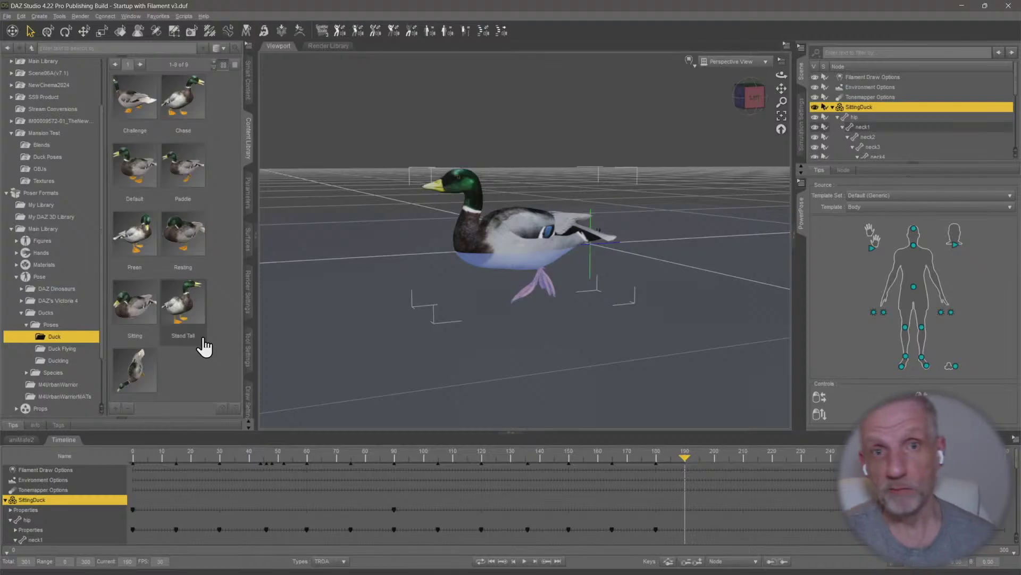
{"action": "mouse_move", "coordinate": [204, 347]}
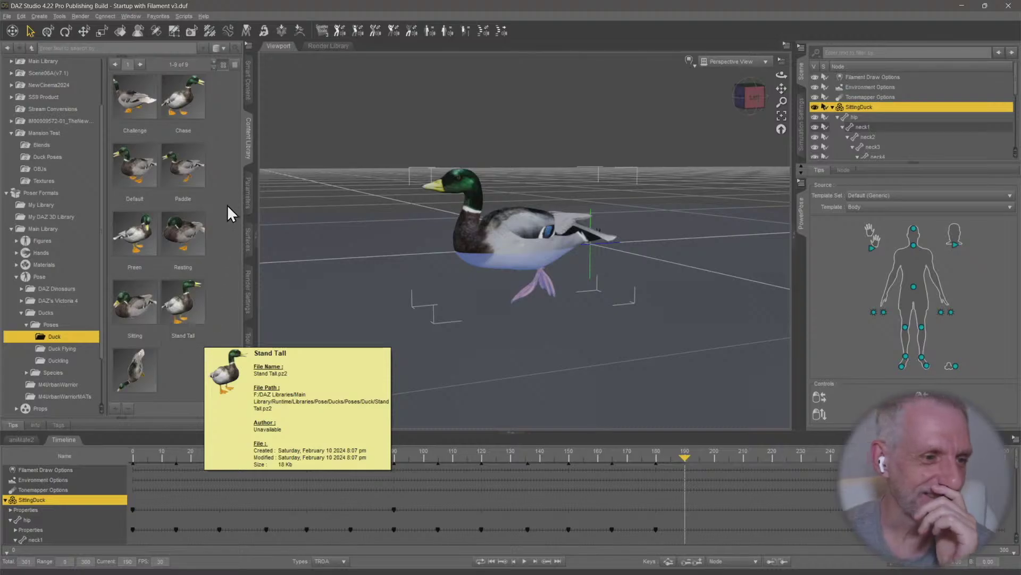
{"action": "double_click", "coordinate": [136, 372]}
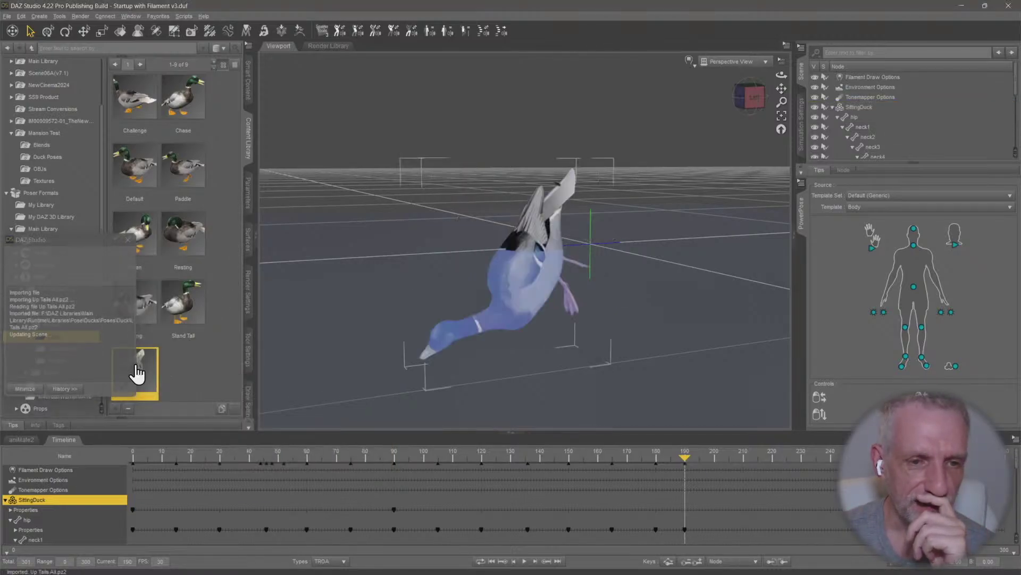
Keep the upended duck's feet paddling by mirroring its pose at frames 205, 225, 245 and 265
{"action": "left_click", "coordinate": [688, 457]}
{"action": "left_click_drag", "start_coordinate": [667, 455], "coordinate": [724, 461]}
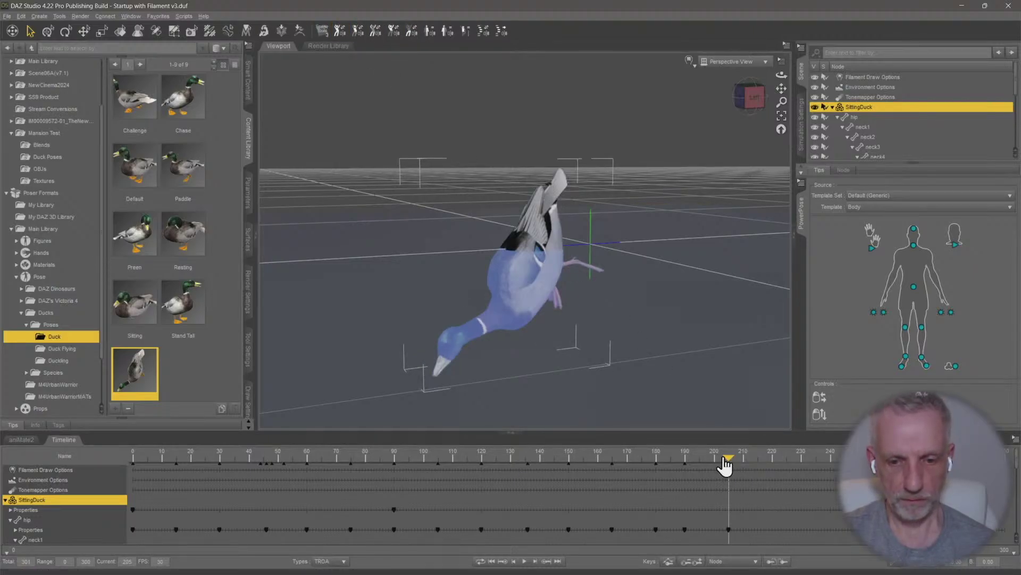
{"action": "left_click_drag", "start_coordinate": [726, 466], "coordinate": [826, 462]}
{"action": "left_click", "coordinate": [339, 31]}
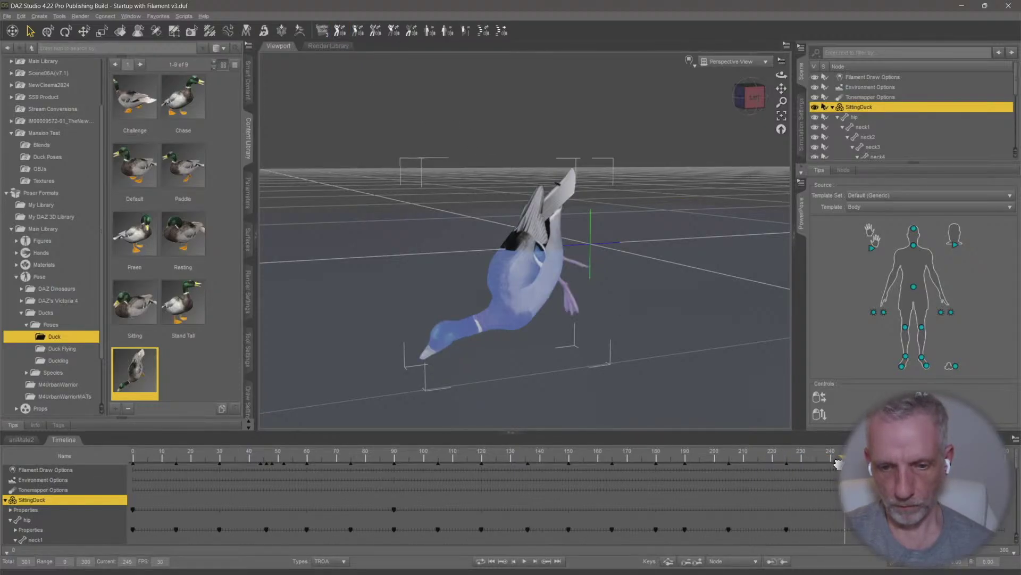
{"action": "left_click", "coordinate": [339, 31]}
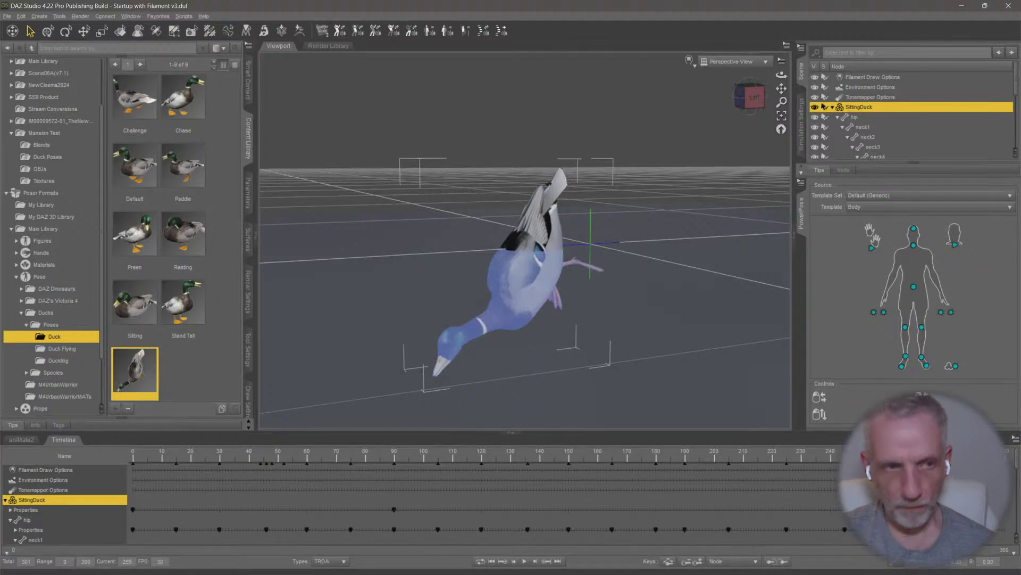
{"action": "left_click", "coordinate": [339, 31]}
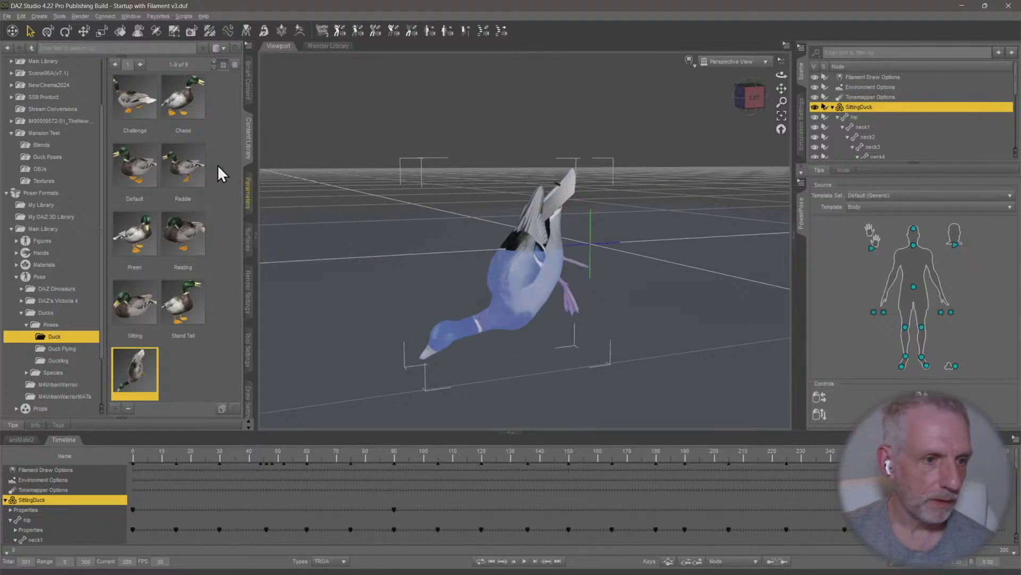
Apply the Paddle pose near frame 286 and append the Duck Swimming animation there, adding the frames the preset needs
{"action": "double_click", "coordinate": [204, 189]}
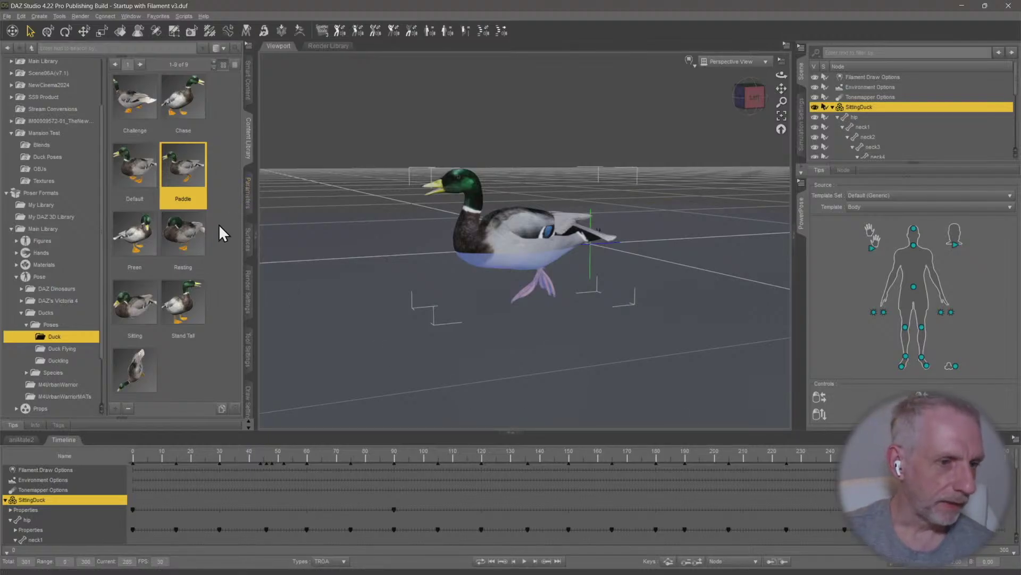
{"action": "left_click", "coordinate": [75, 157]}
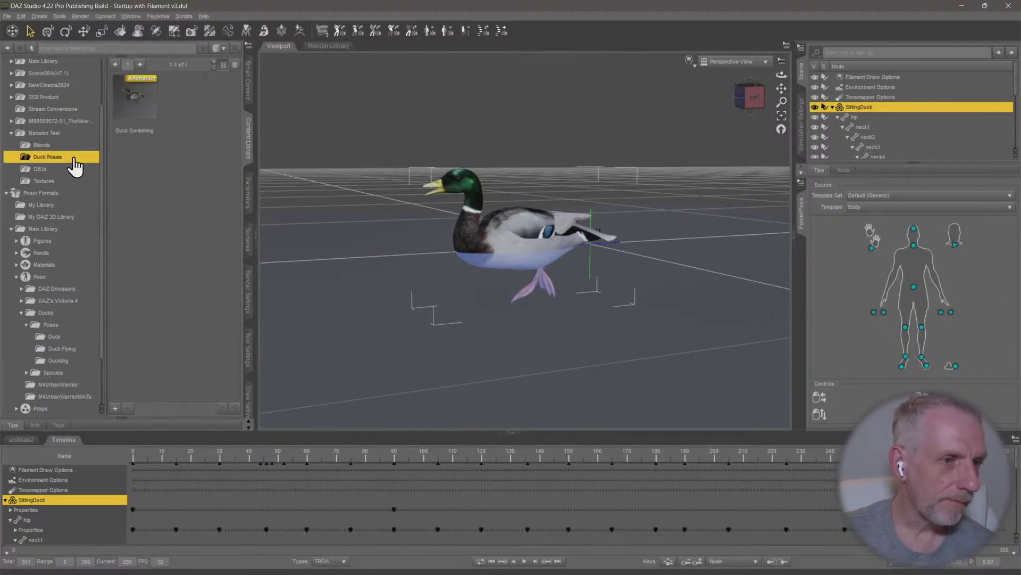
{"action": "double_click", "coordinate": [140, 113]}
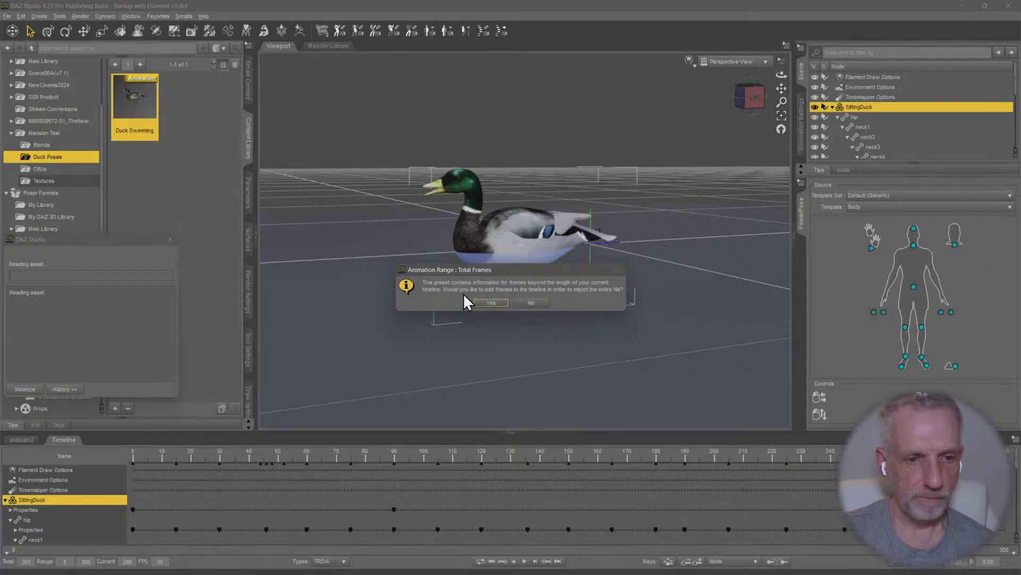
{"action": "left_click", "coordinate": [488, 303]}
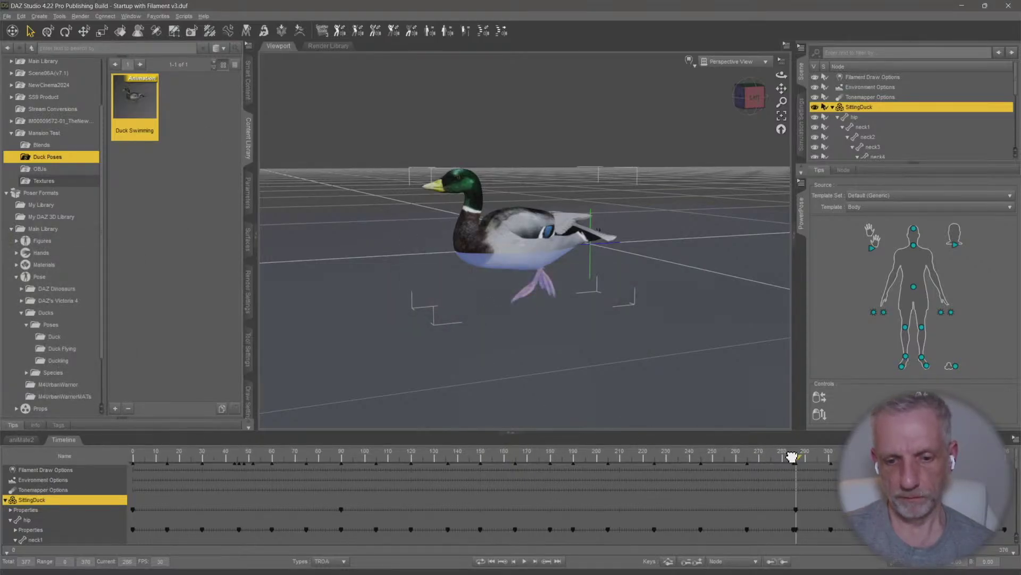
Play the whole animation from the start and view the duck from a raised rear angle
{"action": "left_click_drag", "start_coordinate": [792, 456], "coordinate": [126, 475]}
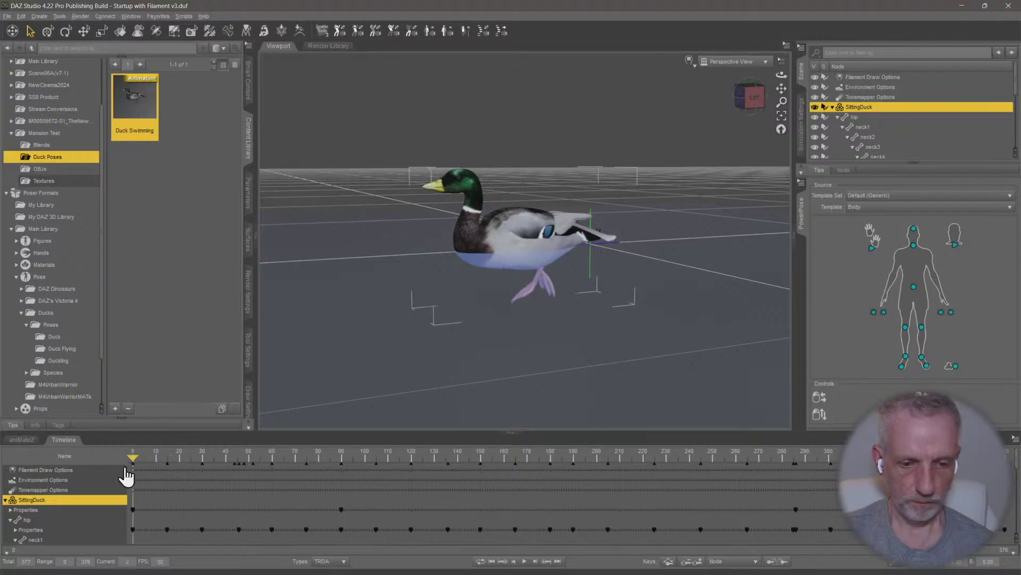
{"action": "left_click", "coordinate": [524, 562]}
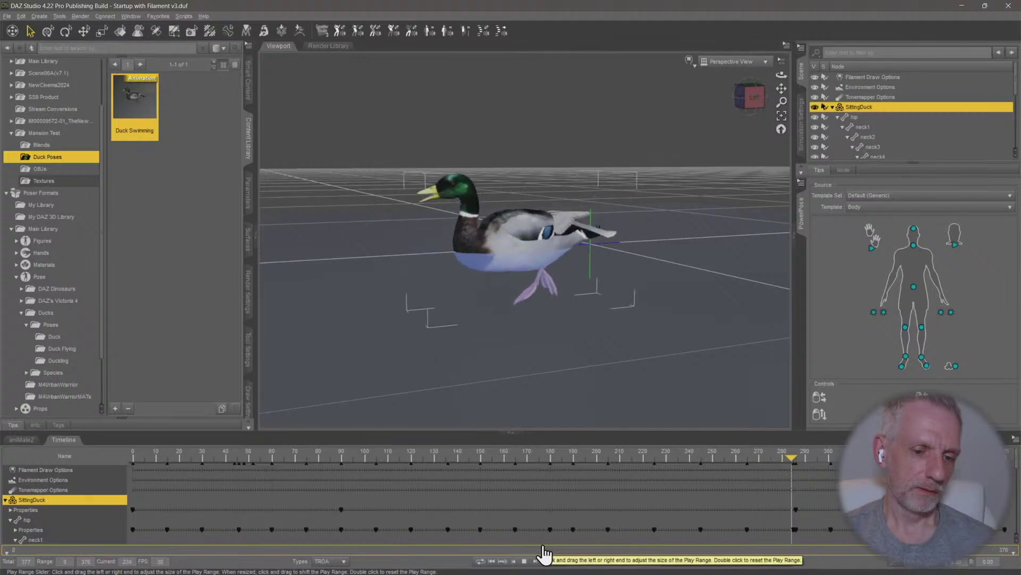
{"action": "left_click", "coordinate": [525, 562]}
{"action": "middle_click_drag", "start_coordinate": [629, 271], "coordinate": [564, 320]}
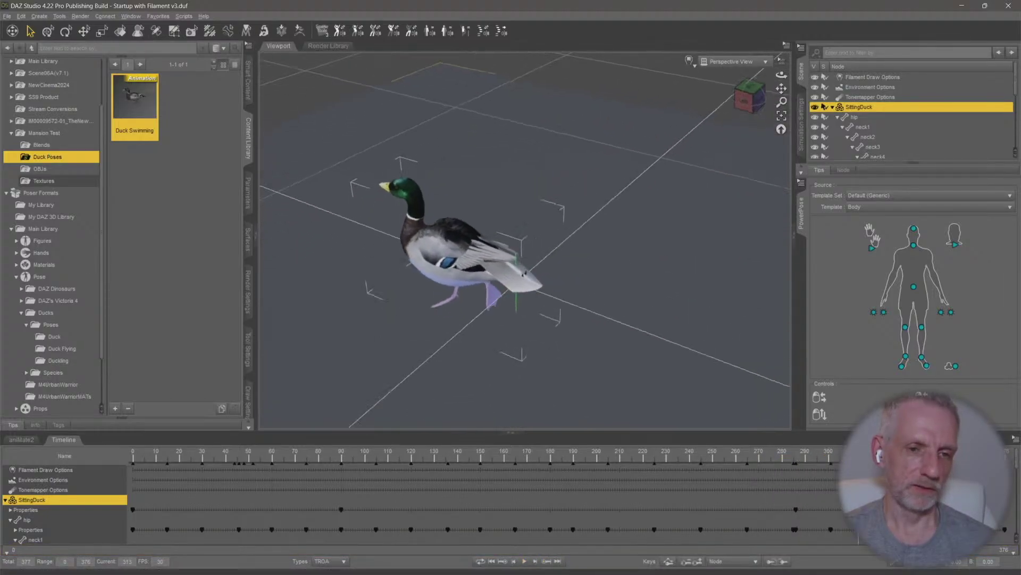
Stop the playback, undo the Duck Swimming animation appended near frame 286, and return the timeline to frame 180
{"action": "middle_click_drag", "start_coordinate": [660, 239], "coordinate": [609, 238]}
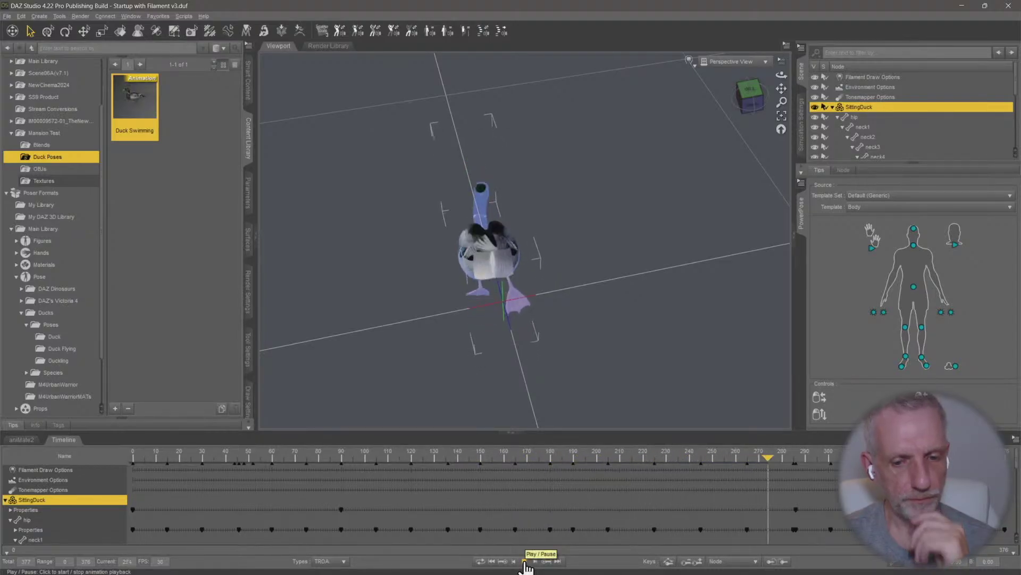
{"action": "left_click", "coordinate": [524, 562]}
{"action": "left_click_drag", "start_coordinate": [803, 464], "coordinate": [585, 465]}
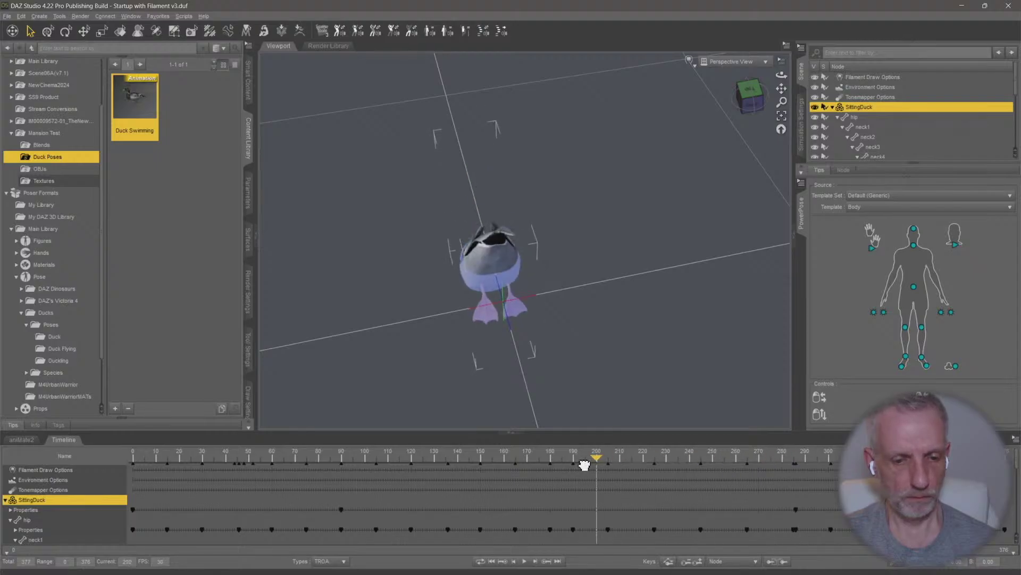
{"action": "key", "text": "ctrl+z"}
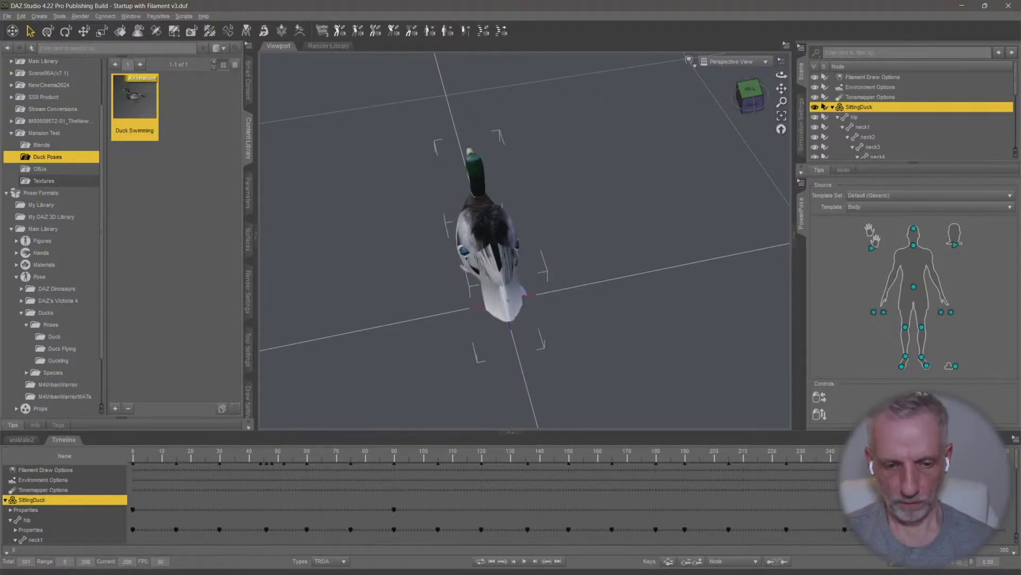
{"action": "left_click_drag", "start_coordinate": [778, 462], "coordinate": [613, 482]}
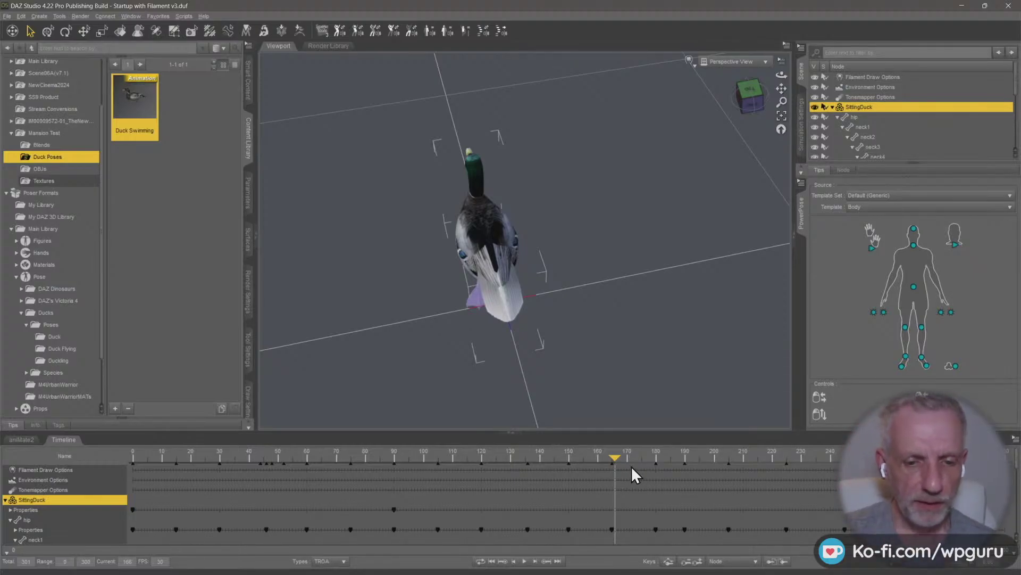
{"action": "left_click_drag", "start_coordinate": [611, 457], "coordinate": [653, 450]}
{"action": "left_click_drag", "start_coordinate": [782, 74], "coordinate": [852, 43]}
{"action": "middle_click_drag", "start_coordinate": [481, 319], "coordinate": [533, 341]}
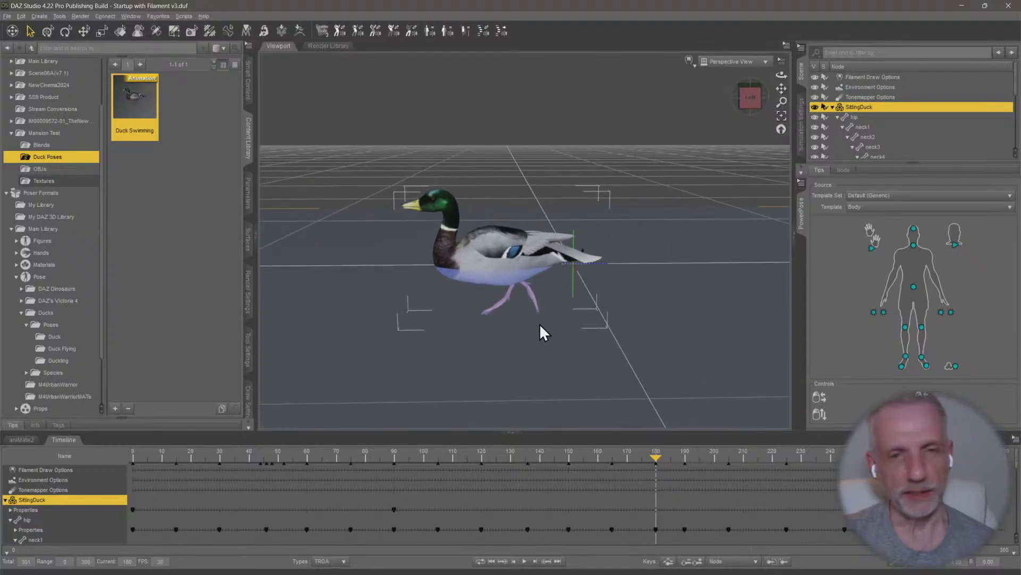
Switch to Photos to view the LOD_Test still of the mansion by the lake, and return to DAZ Studio
{"action": "key", "text": "alt+Tab"}
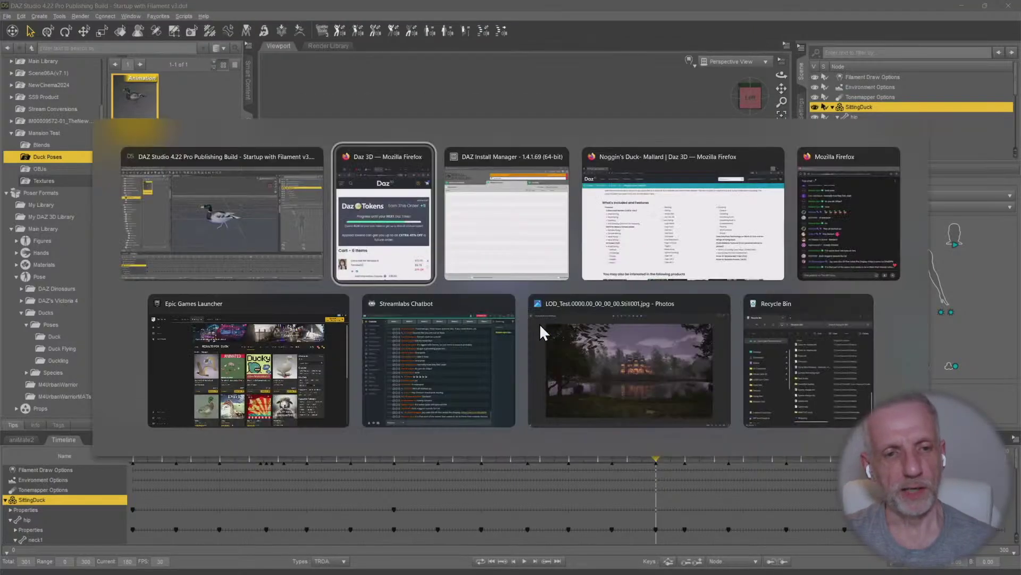
{"action": "left_click", "coordinate": [603, 356]}
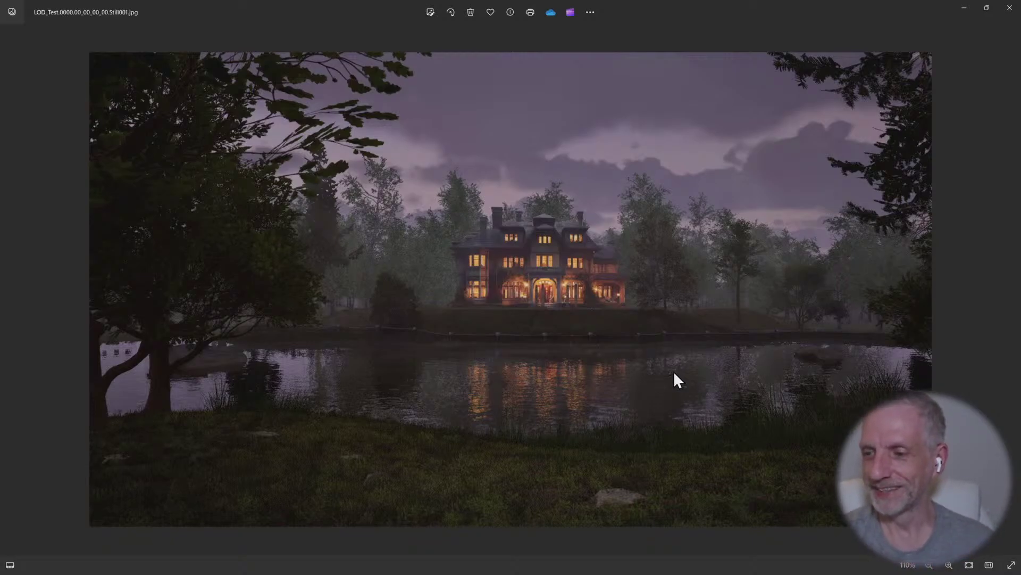
{"action": "key", "text": "alt+Tab"}
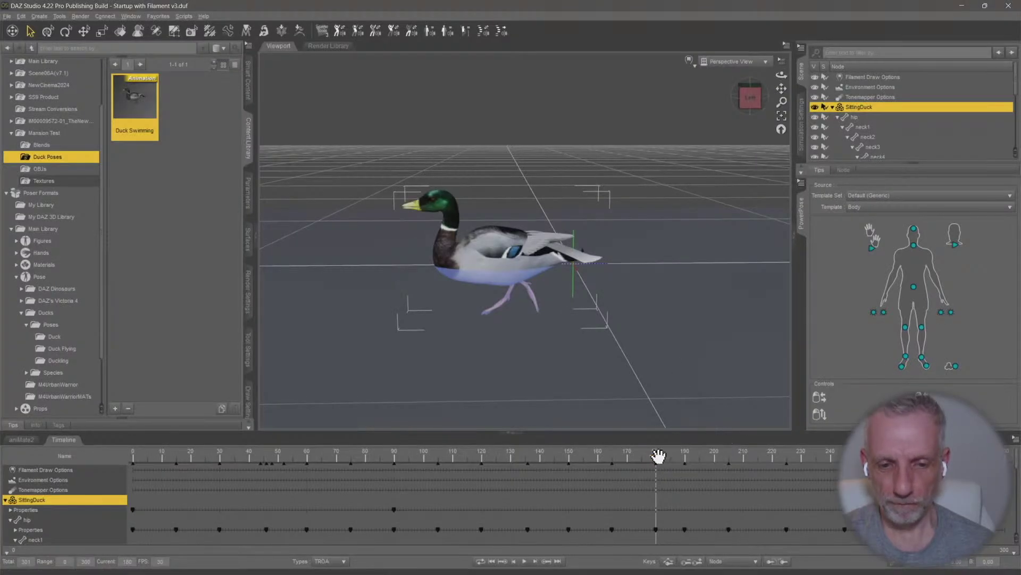
Delete all of the duck's keyframes after frame 180, including those on the hip and its other bones
{"action": "mouse_move", "coordinate": [661, 456]}
{"action": "left_mouse_down"}
{"action": "mouse_move", "coordinate": [759, 460]}
{"action": "mouse_move", "coordinate": [652, 463]}
{"action": "left_mouse_up"}
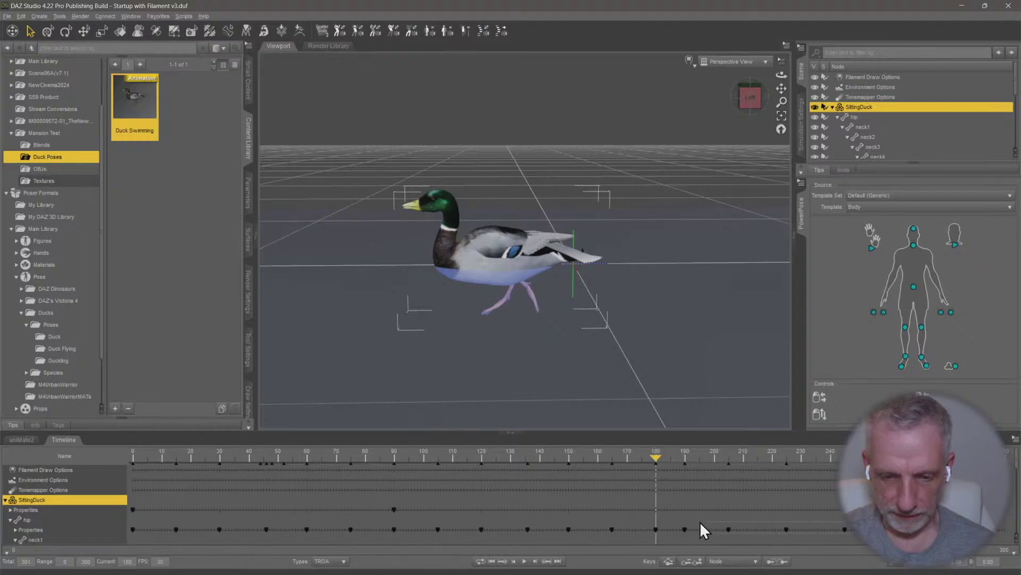
{"action": "left_click_drag", "start_coordinate": [677, 521], "coordinate": [678, 515]}
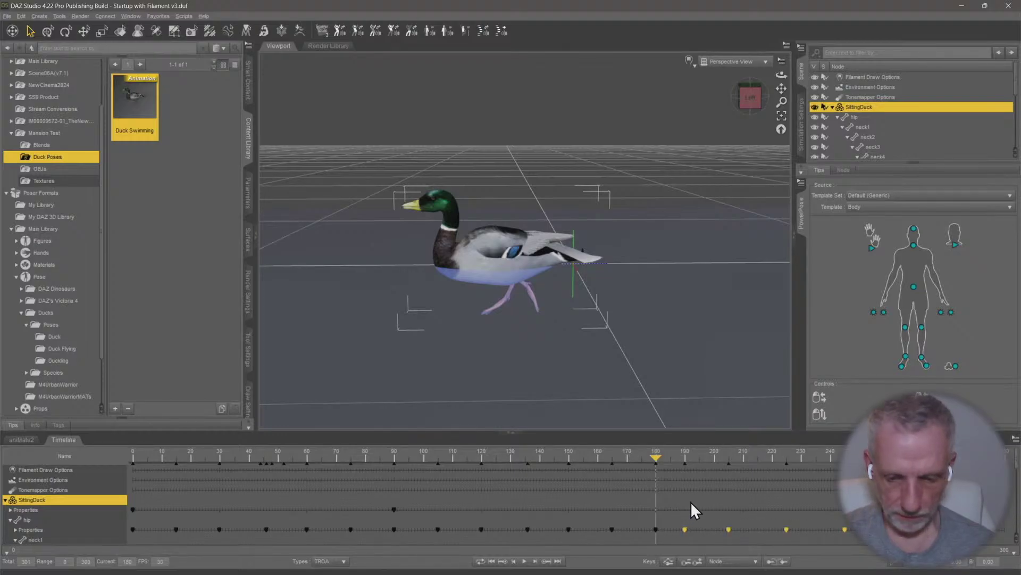
{"action": "right_click", "coordinate": [685, 529]}
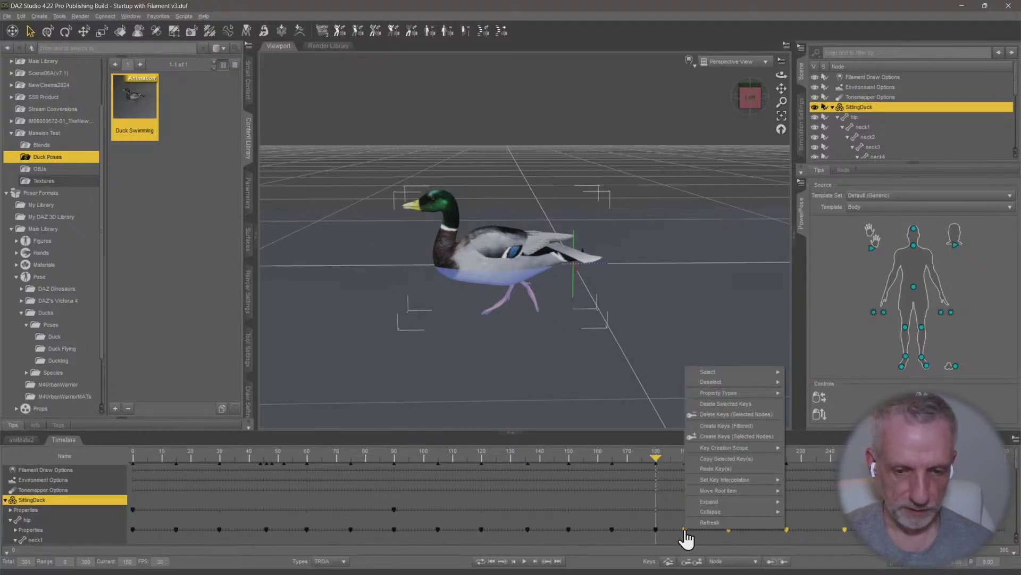
{"action": "left_click", "coordinate": [742, 405]}
{"action": "left_click_drag", "start_coordinate": [659, 456], "coordinate": [676, 472]}
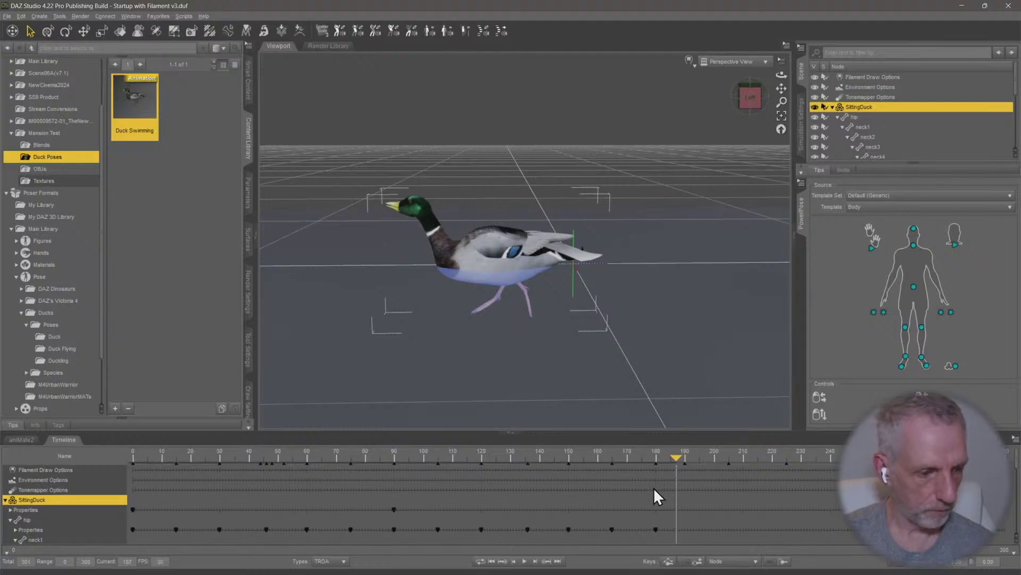
{"action": "left_click", "coordinate": [5, 500]}
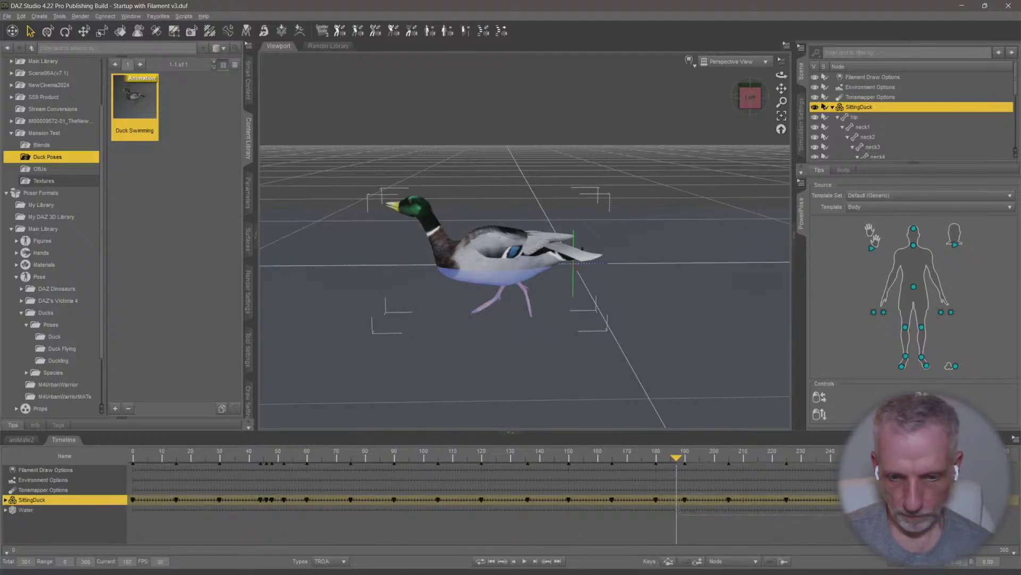
{"action": "left_click_drag", "start_coordinate": [679, 494], "coordinate": [851, 514]}
{"action": "right_click", "coordinate": [952, 503]}
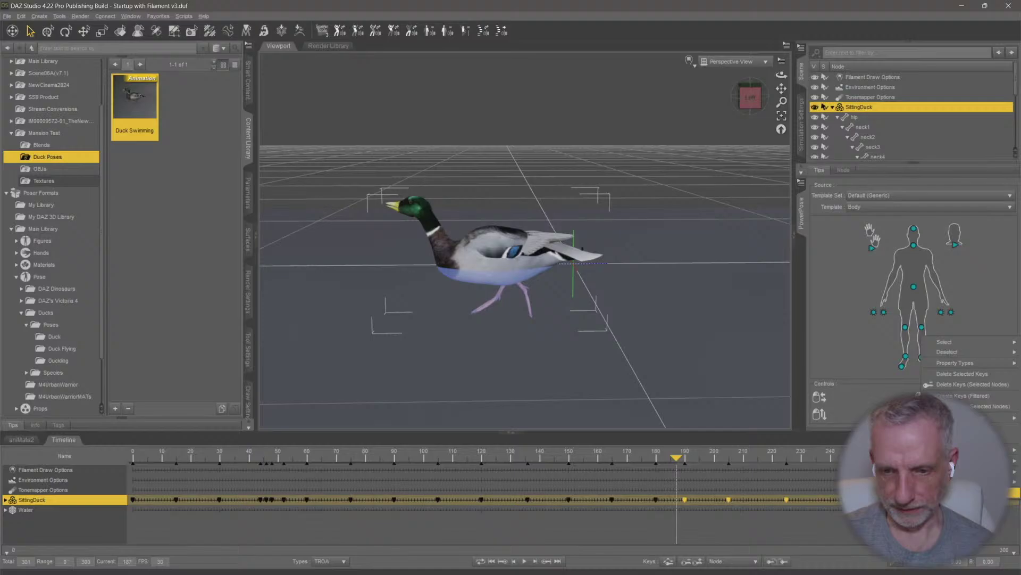
{"action": "left_click", "coordinate": [979, 375]}
Apply the Up Tails All pose from the Duck poses to the duck at frame 190
{"action": "mouse_move", "coordinate": [671, 457]}
{"action": "left_mouse_down"}
{"action": "mouse_move", "coordinate": [529, 457]}
{"action": "mouse_move", "coordinate": [713, 468]}
{"action": "mouse_move", "coordinate": [679, 469]}
{"action": "left_mouse_up"}
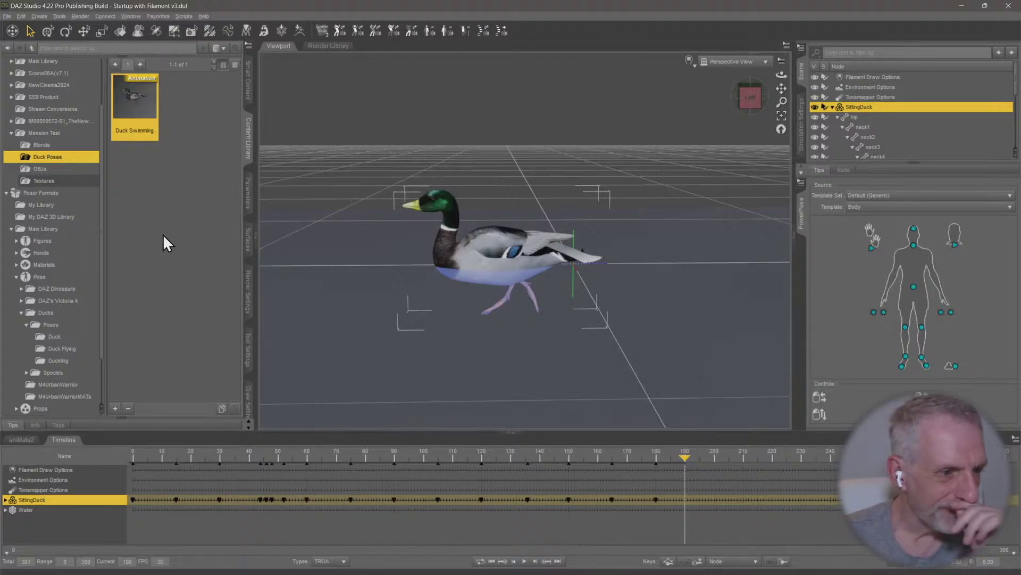
{"action": "left_click", "coordinate": [77, 337]}
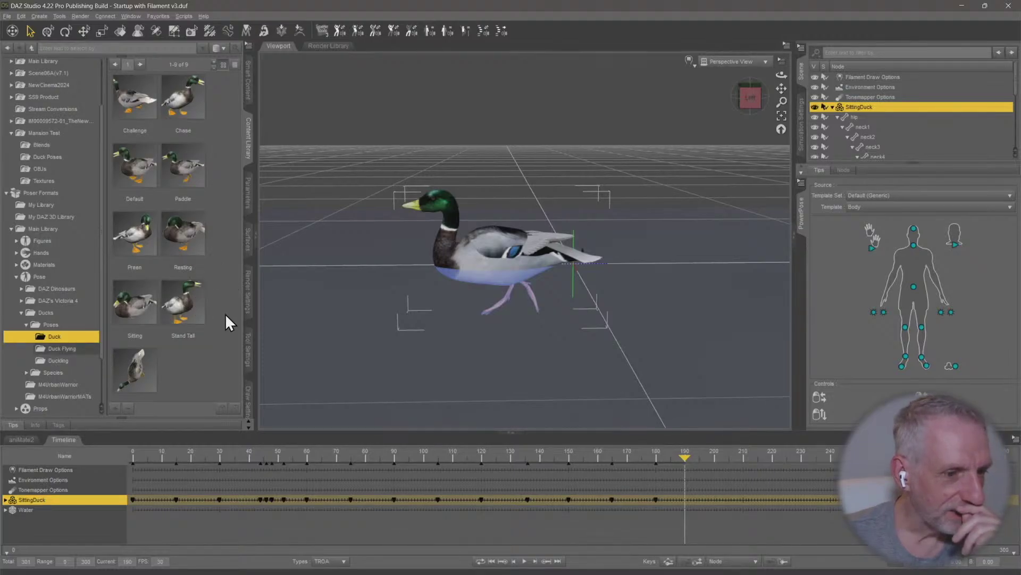
{"action": "left_click", "coordinate": [141, 382]}
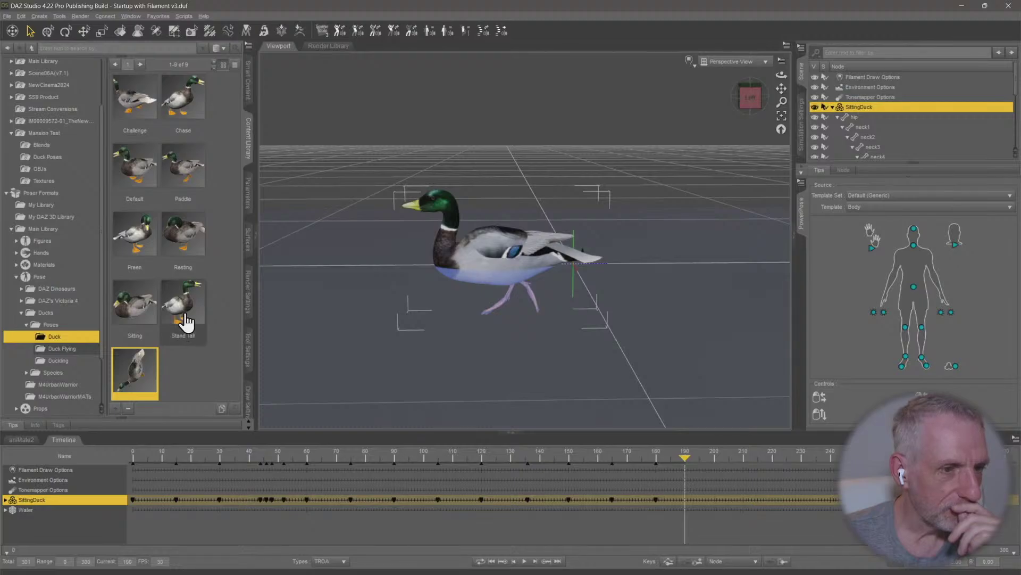
{"action": "double_click", "coordinate": [144, 367]}
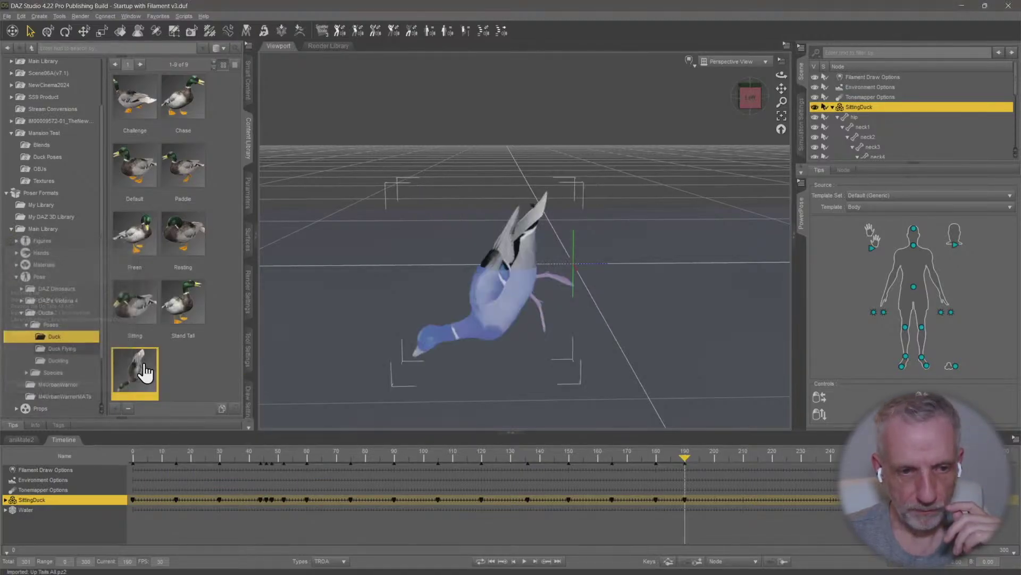
Make the upended duck's feet paddle faster by mirroring its pose at frames 200, 210, 220 and 230
{"action": "left_click_drag", "start_coordinate": [687, 458], "coordinate": [709, 460]}
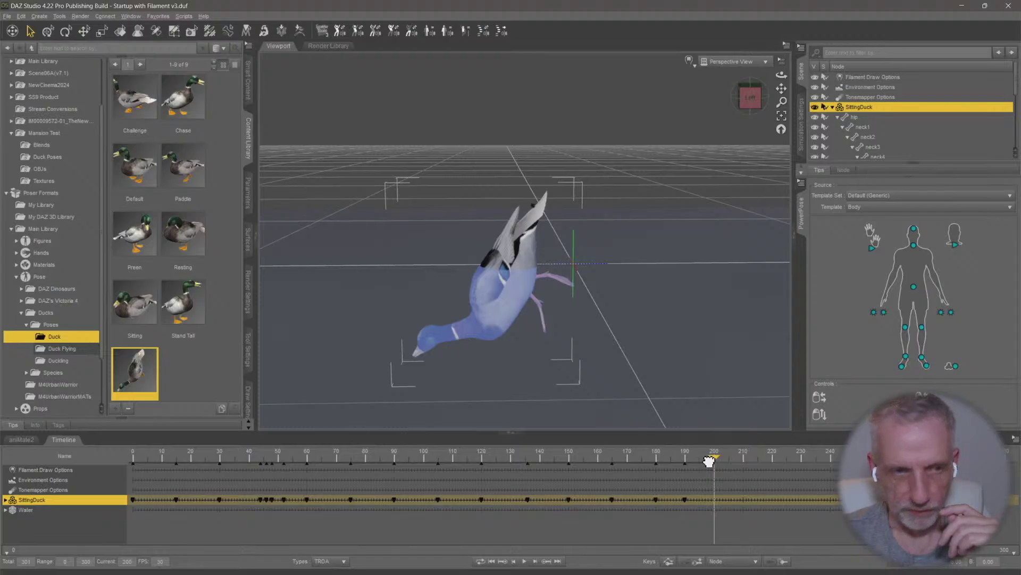
{"action": "left_click", "coordinate": [340, 31]}
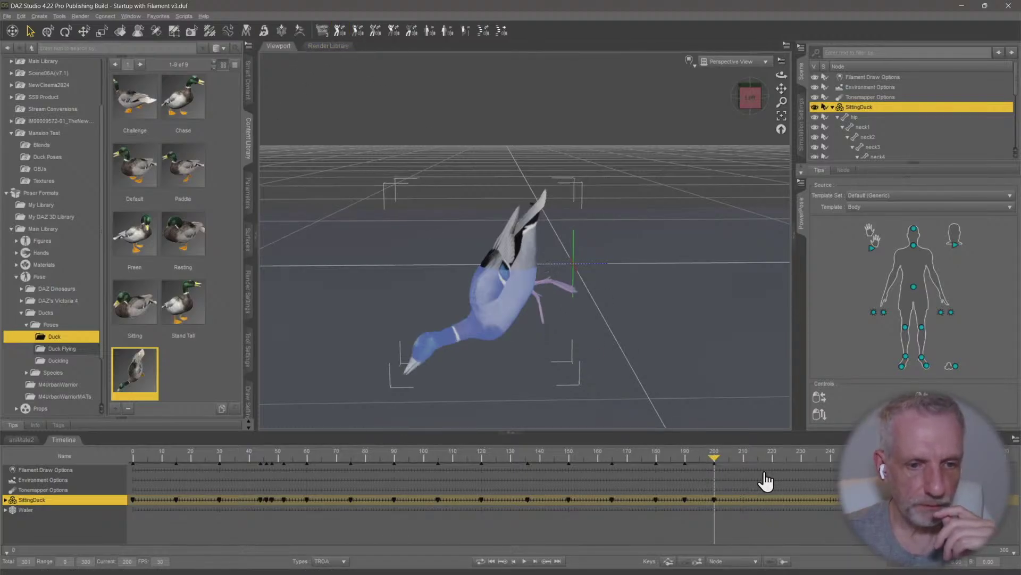
{"action": "left_click_drag", "start_coordinate": [714, 459], "coordinate": [738, 461]}
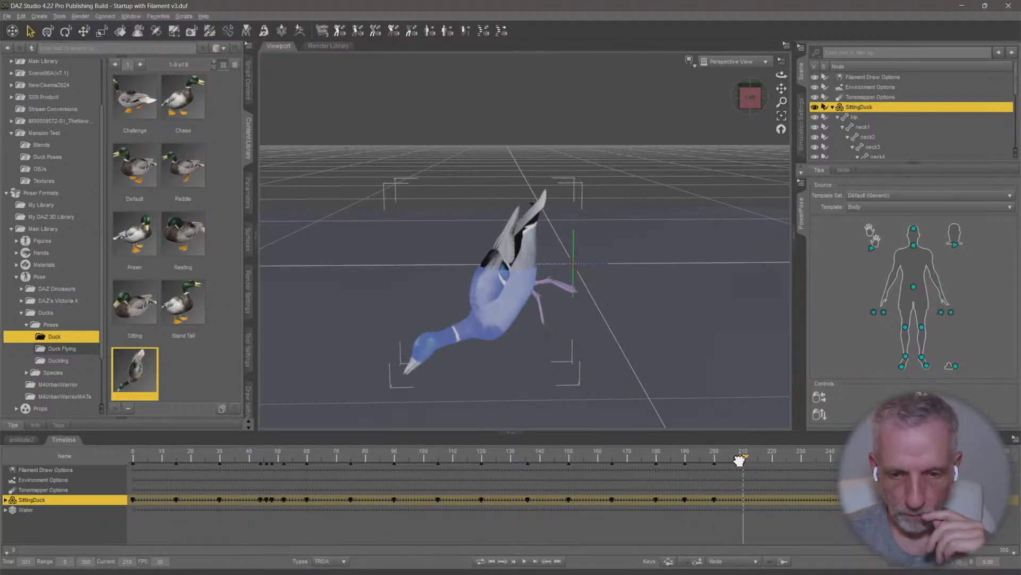
{"action": "left_click", "coordinate": [339, 30]}
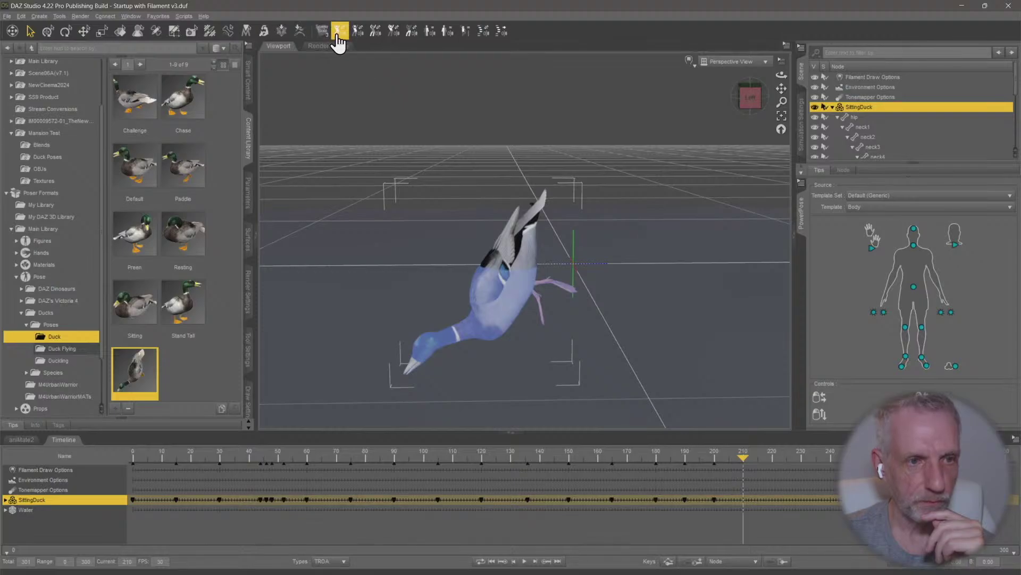
{"action": "left_click_drag", "start_coordinate": [743, 458], "coordinate": [801, 459]}
{"action": "left_click", "coordinate": [340, 30]}
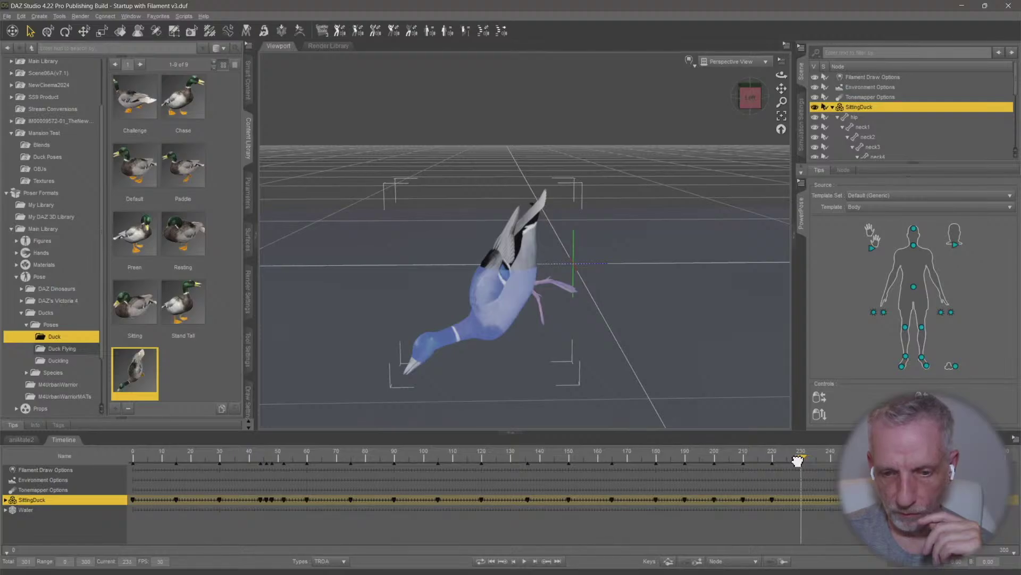
{"action": "left_click", "coordinate": [340, 30]}
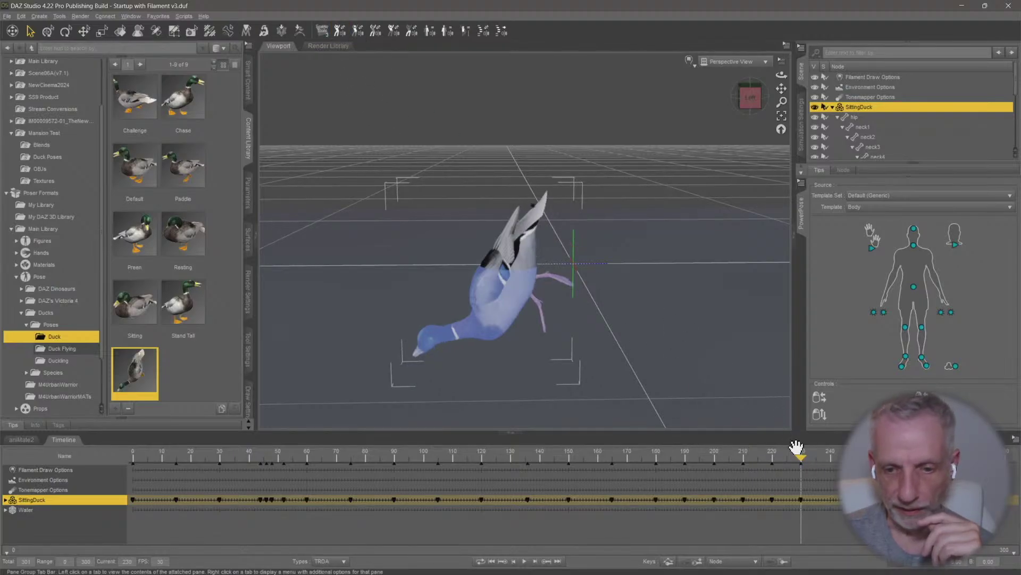
Append the Duck Swimming animation at frame 240, adding the frames the preset needs
{"action": "left_click_drag", "start_coordinate": [803, 459], "coordinate": [827, 458]}
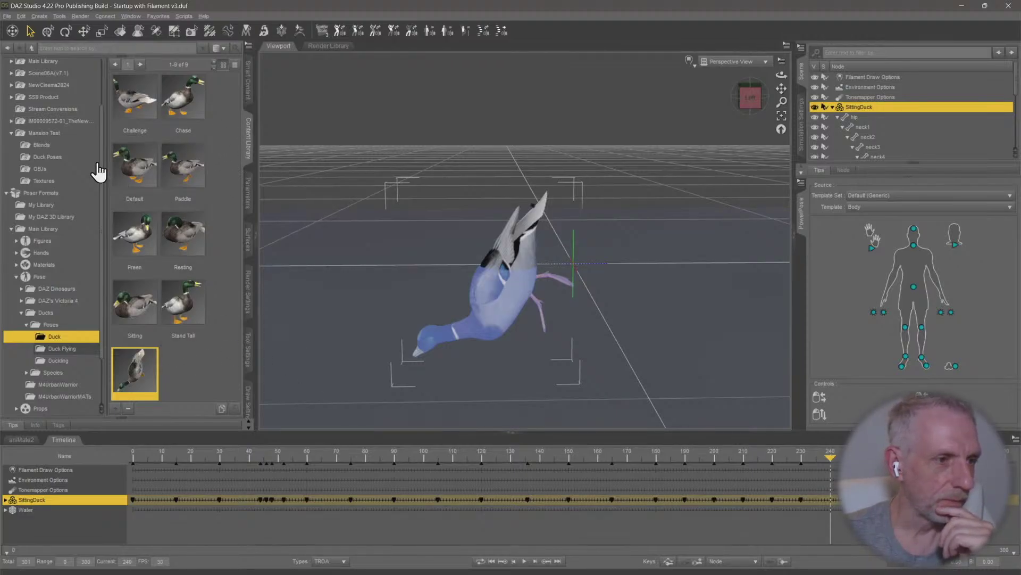
{"action": "left_click", "coordinate": [63, 156]}
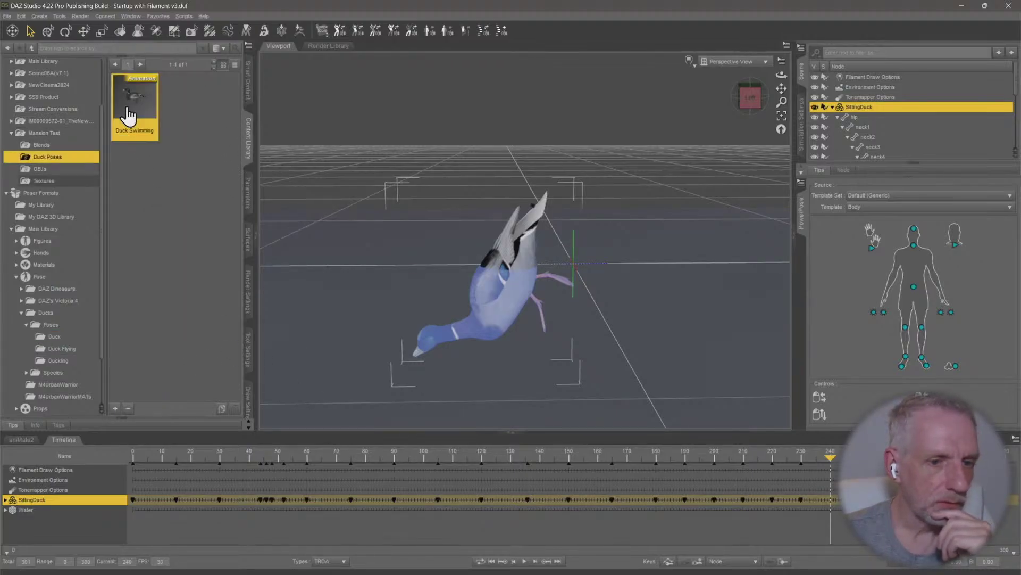
{"action": "double_click", "coordinate": [128, 114]}
{"action": "left_click", "coordinate": [495, 303]}
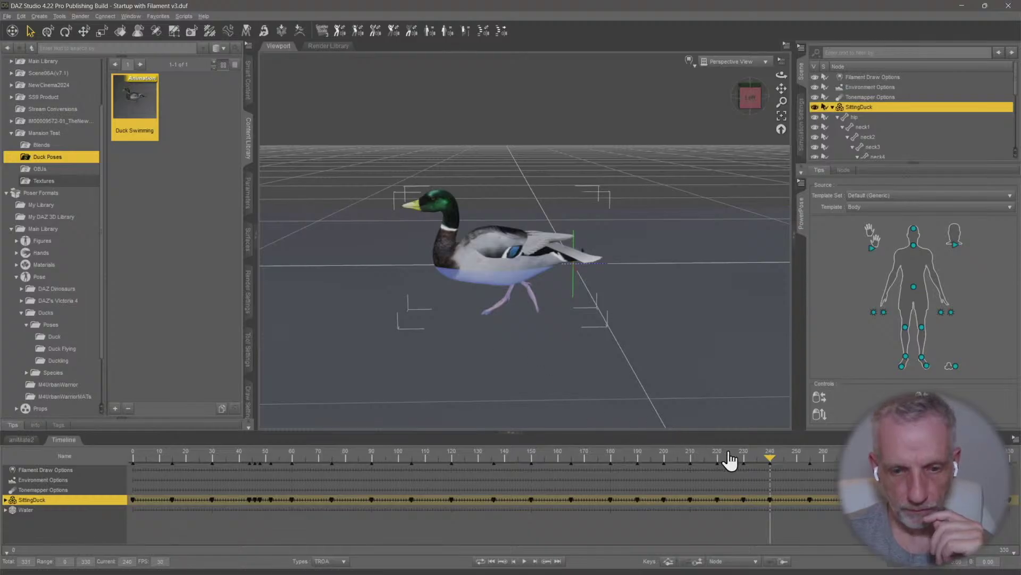
Play the animation from about frame 155 to review the feeding section, and return to frame 0
{"action": "left_click_drag", "start_coordinate": [772, 457], "coordinate": [541, 455]}
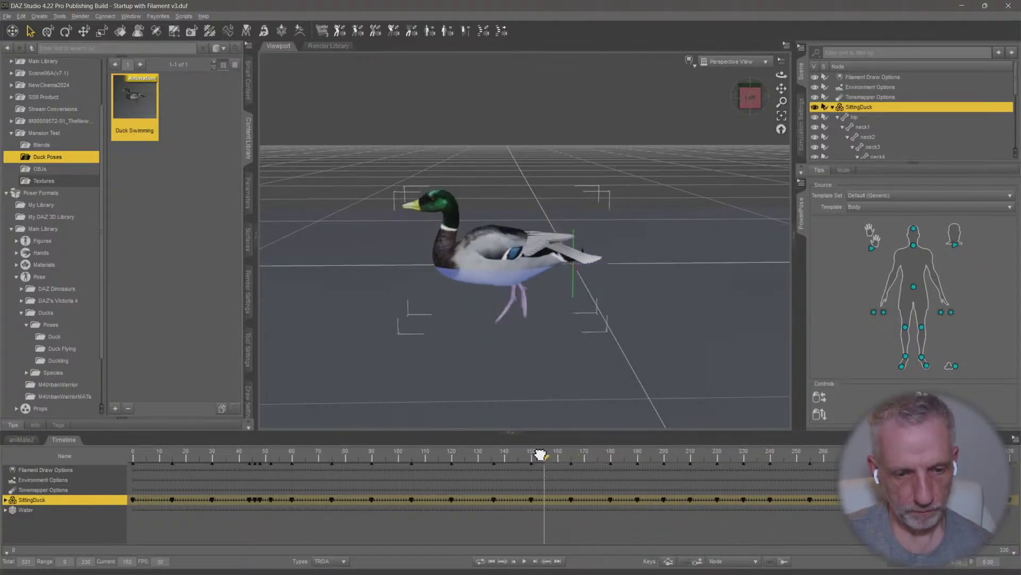
{"action": "left_click", "coordinate": [525, 561]}
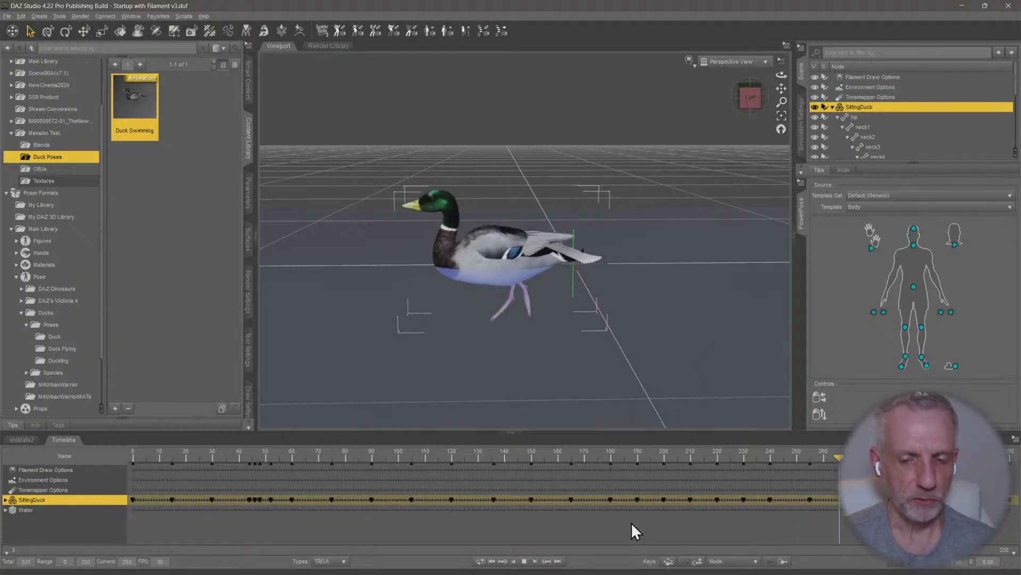
{"action": "left_click", "coordinate": [524, 561]}
{"action": "left_click", "coordinate": [491, 561]}
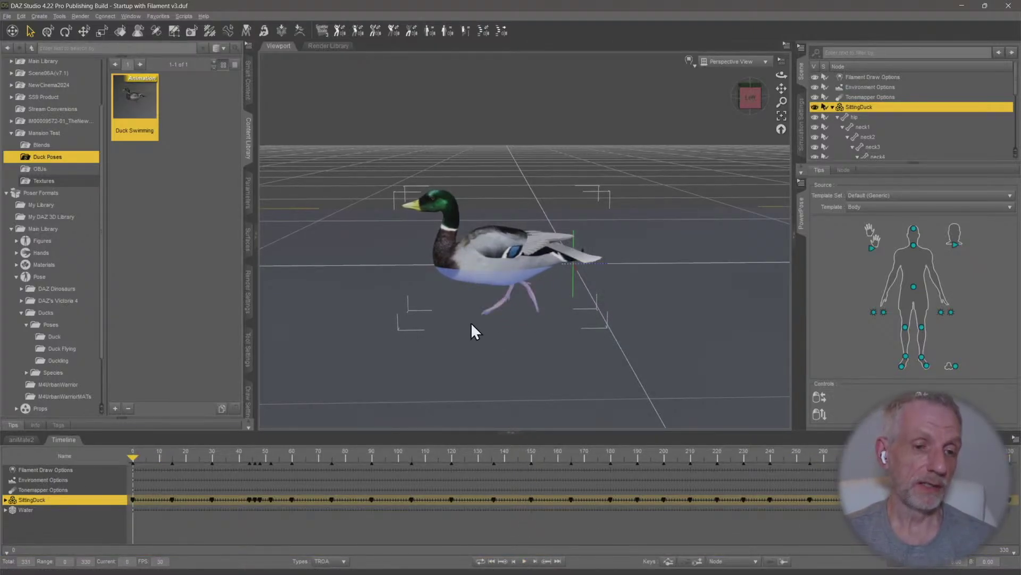
Save the scene as Duck Test 1 in the Duck Poses folder, including backdrop color, backdrop image and render settings
{"action": "middle_click_drag", "start_coordinate": [471, 321], "coordinate": [462, 341]}
{"action": "scroll", "coordinate": [471, 321], "scroll_direction": "down", "scroll_amount": 2}
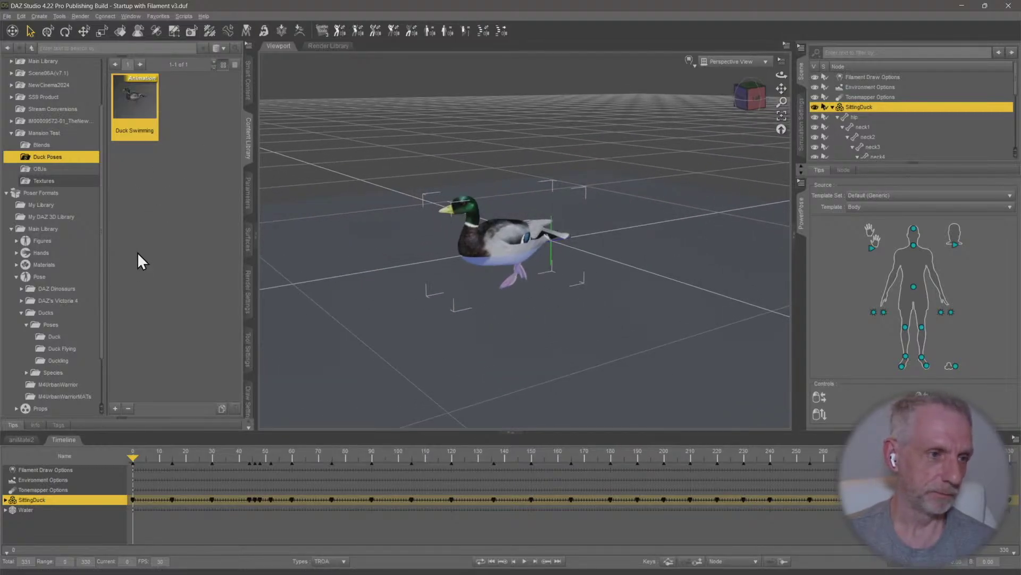
{"action": "left_click", "coordinate": [115, 408]}
{"action": "left_click", "coordinate": [154, 186]}
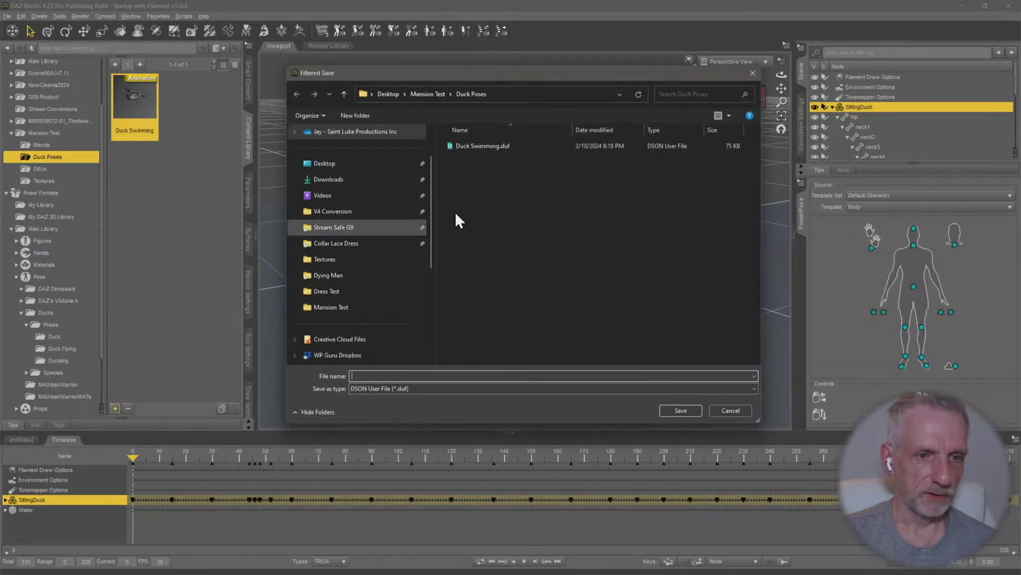
{"action": "type", "text": "D"}
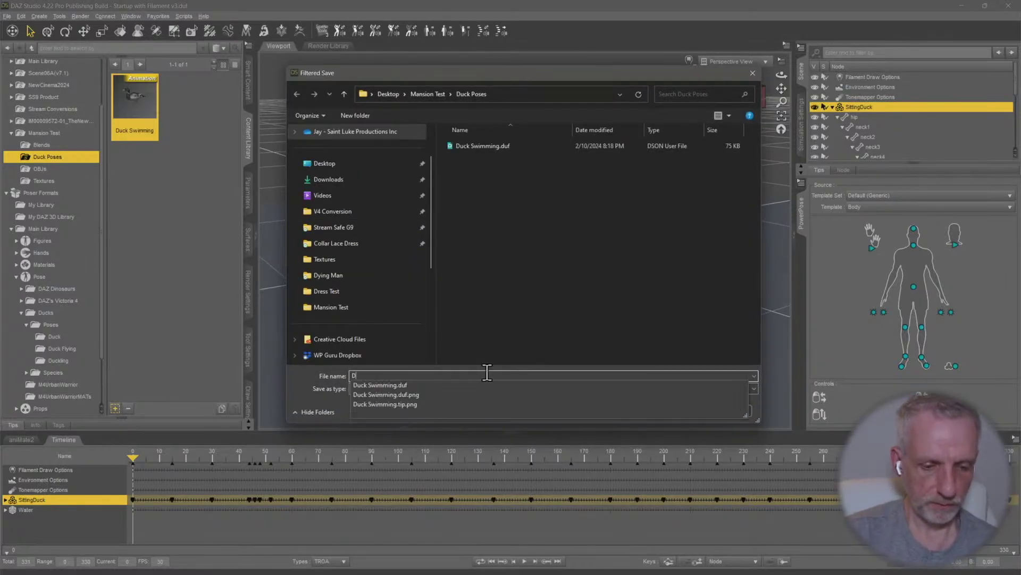
{"action": "type", "text": "uck"}
{"action": "key", "text": "Return"}
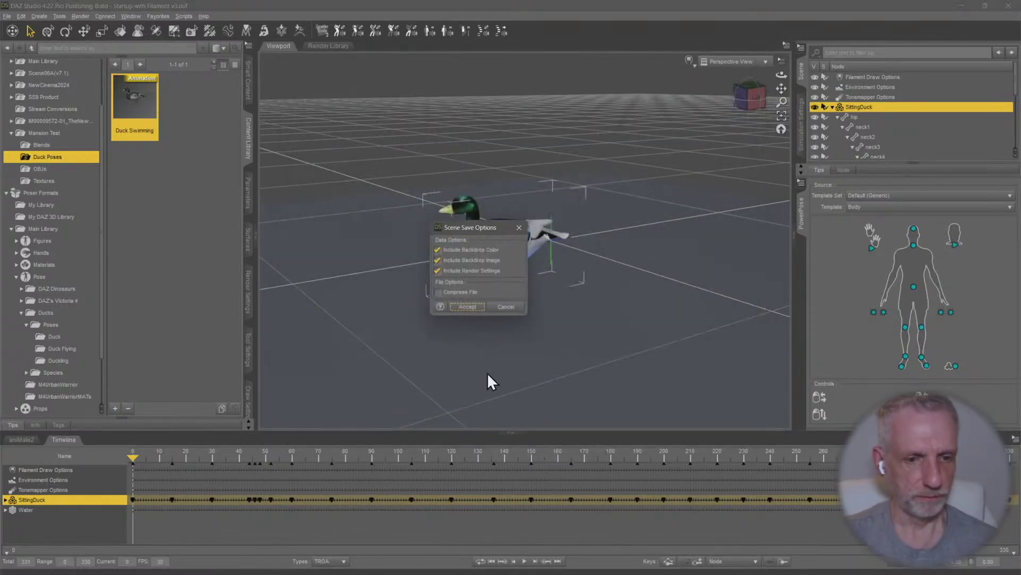
{"action": "left_click", "coordinate": [468, 307]}
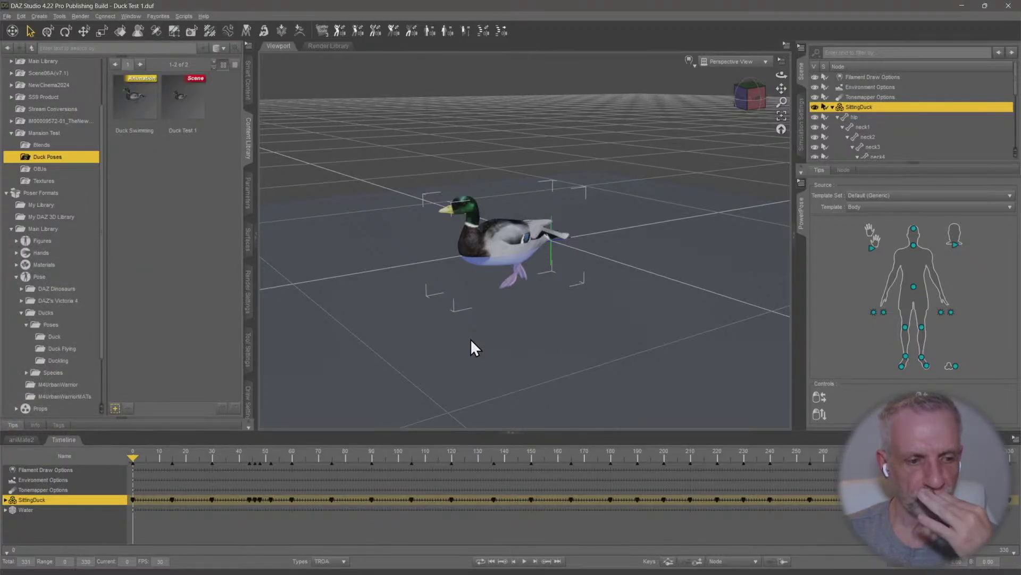
Start a Daz To Unreal export of the sitting duck as a Skeletal Mesh with the asset name Duck1, keeping Fix Twist Bones enabled
{"action": "left_click", "coordinate": [833, 107]}
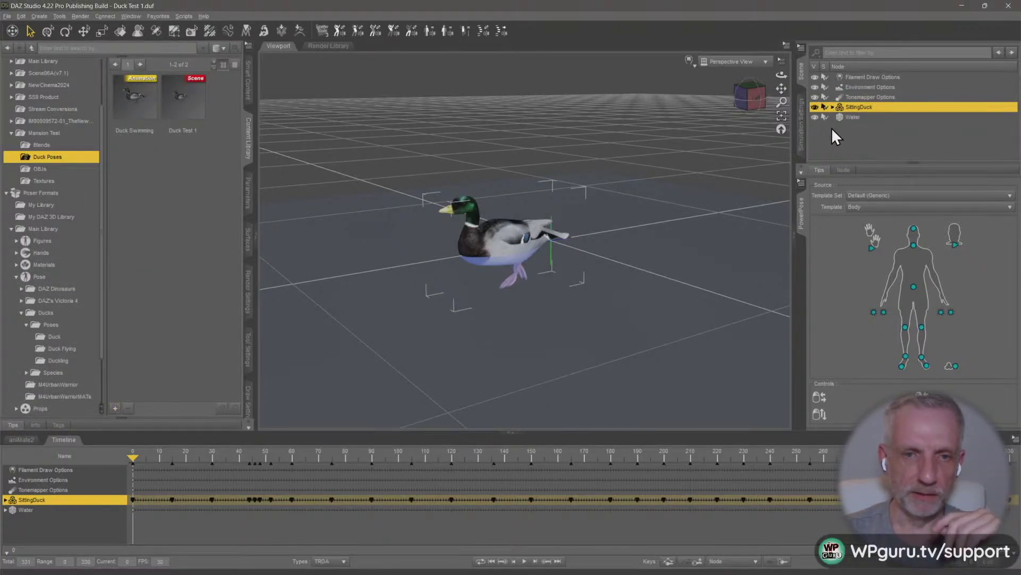
{"action": "left_click", "coordinate": [7, 17]}
{"action": "mouse_move", "coordinate": [54, 134]}
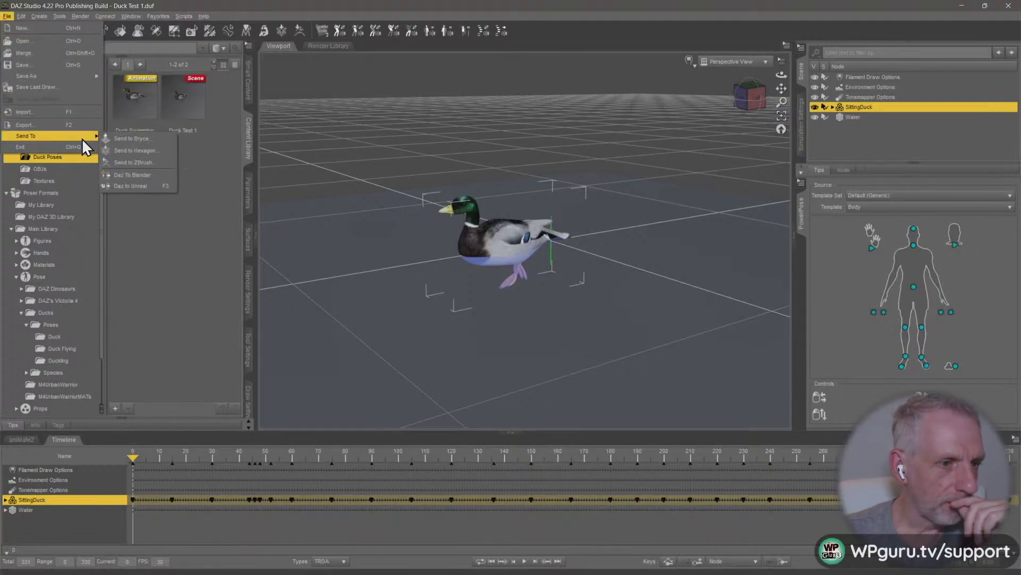
{"action": "left_click", "coordinate": [156, 184]}
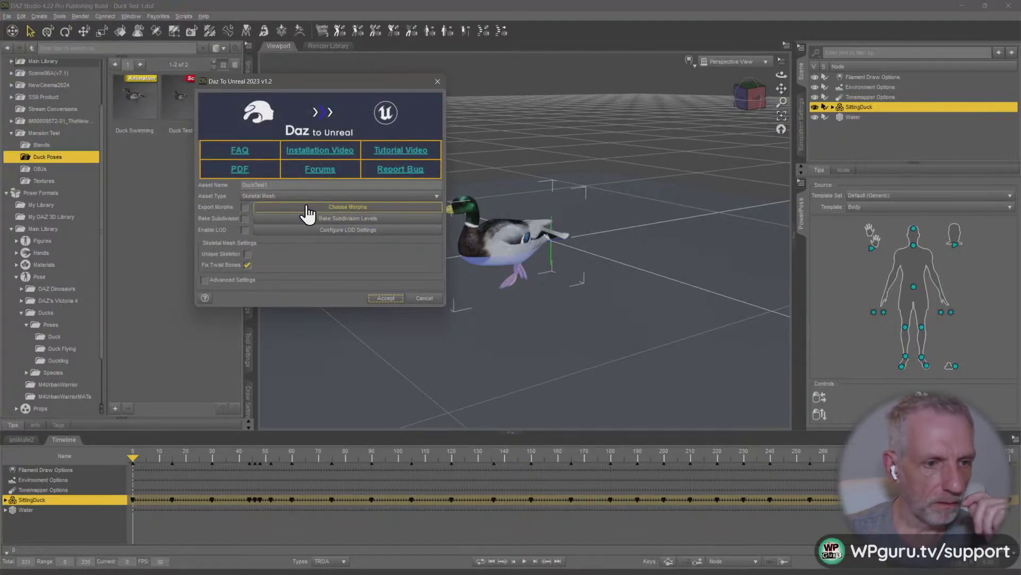
{"action": "left_click_drag", "start_coordinate": [292, 185], "coordinate": [212, 182]}
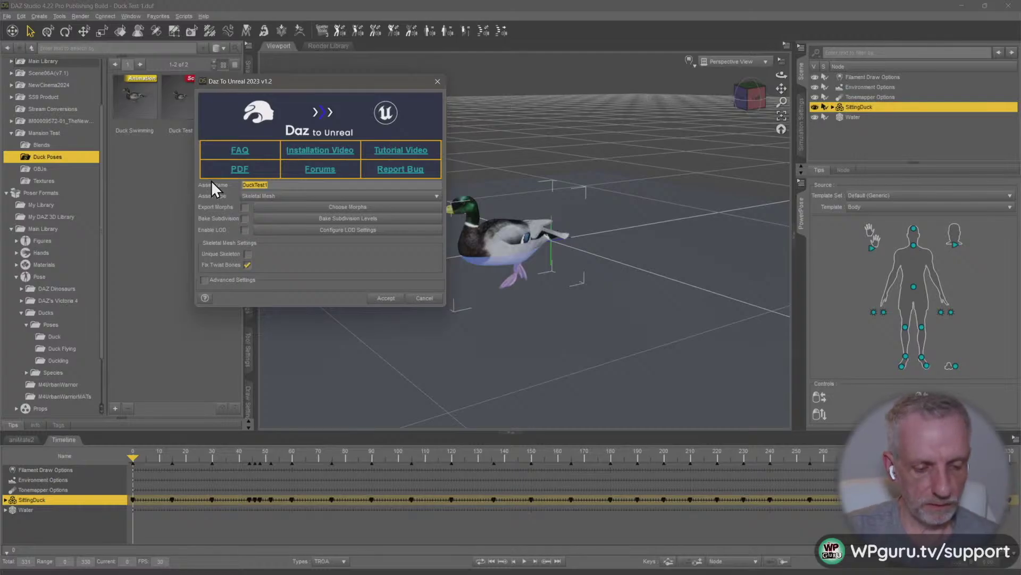
{"action": "type", "text": "Duck1"}
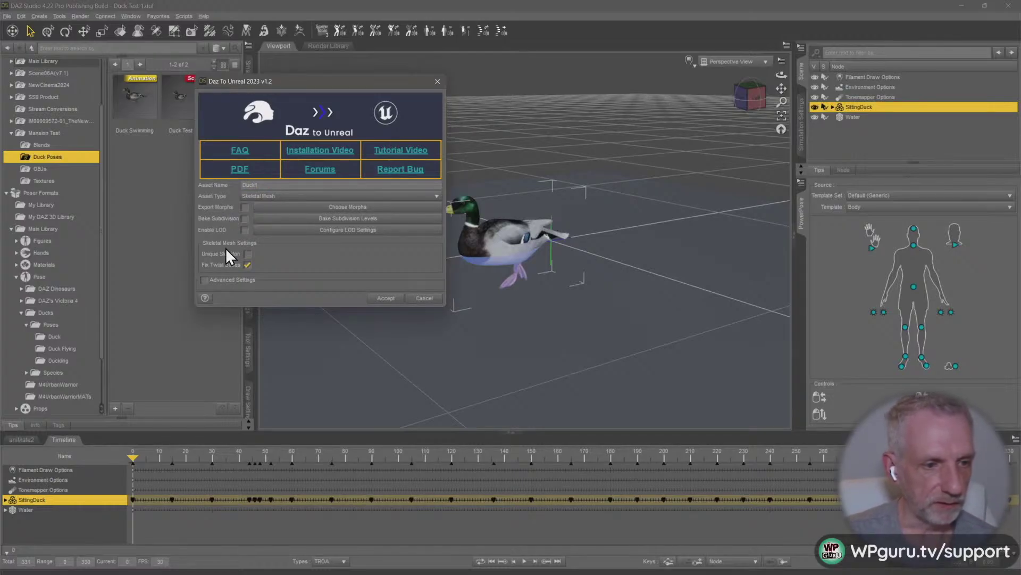
{"action": "left_click", "coordinate": [248, 265]}
{"action": "left_click", "coordinate": [248, 265]}
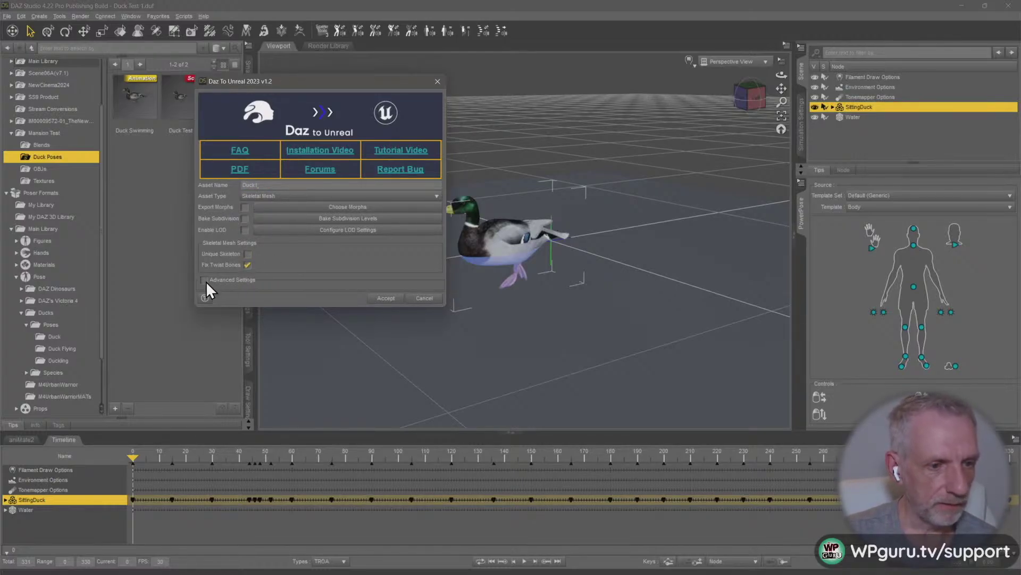
Install the Unreal Engine 5.3 bridge plugin into the LakeHouse project folder under Unreal Projects, Unreal Testing 2024
{"action": "left_click", "coordinate": [204, 280]}
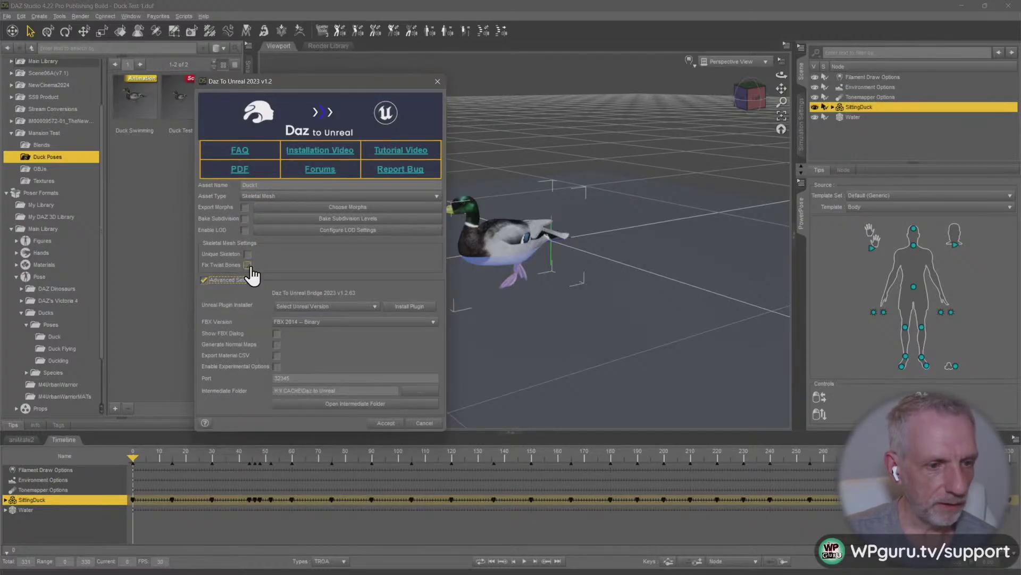
{"action": "left_click", "coordinate": [363, 308]}
{"action": "left_click", "coordinate": [340, 380]}
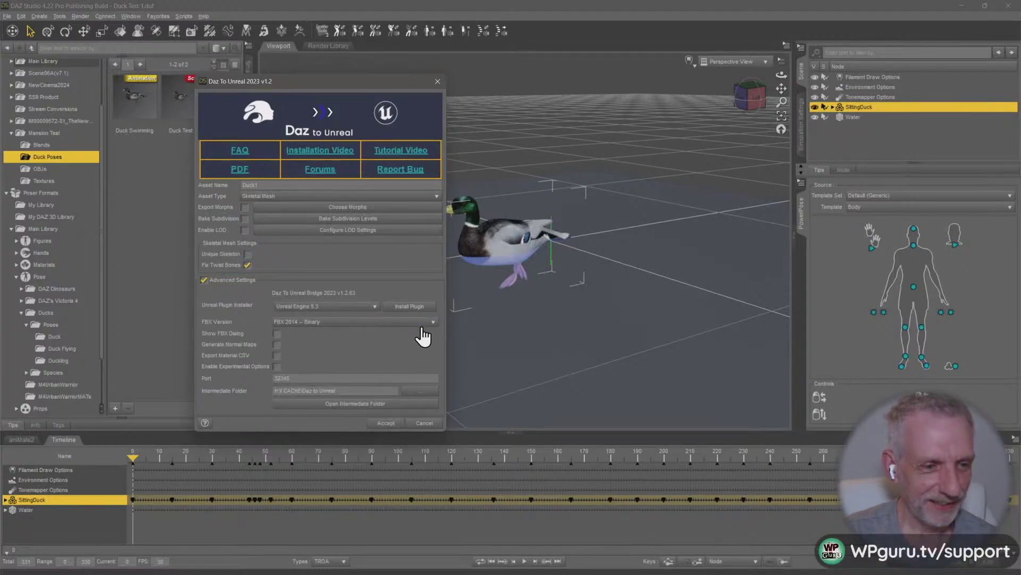
{"action": "left_click", "coordinate": [410, 306]}
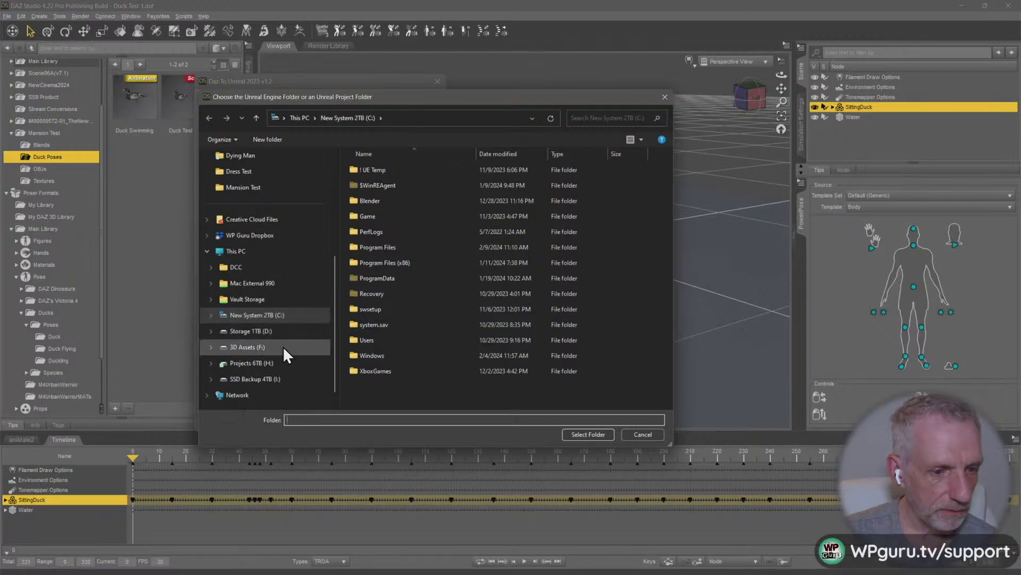
{"action": "left_click", "coordinate": [281, 363]}
{"action": "double_click", "coordinate": [396, 248]}
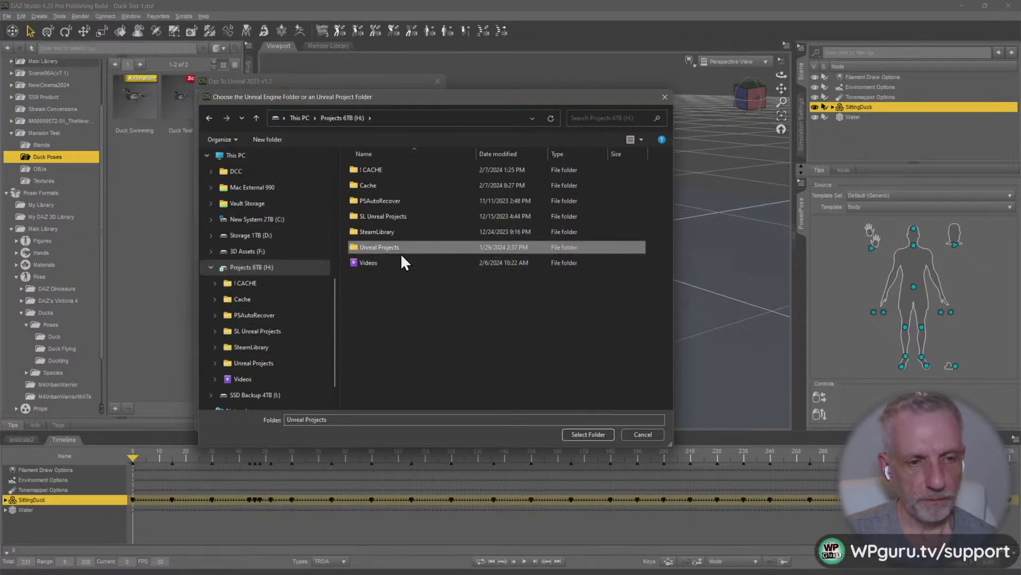
{"action": "double_click", "coordinate": [416, 213]}
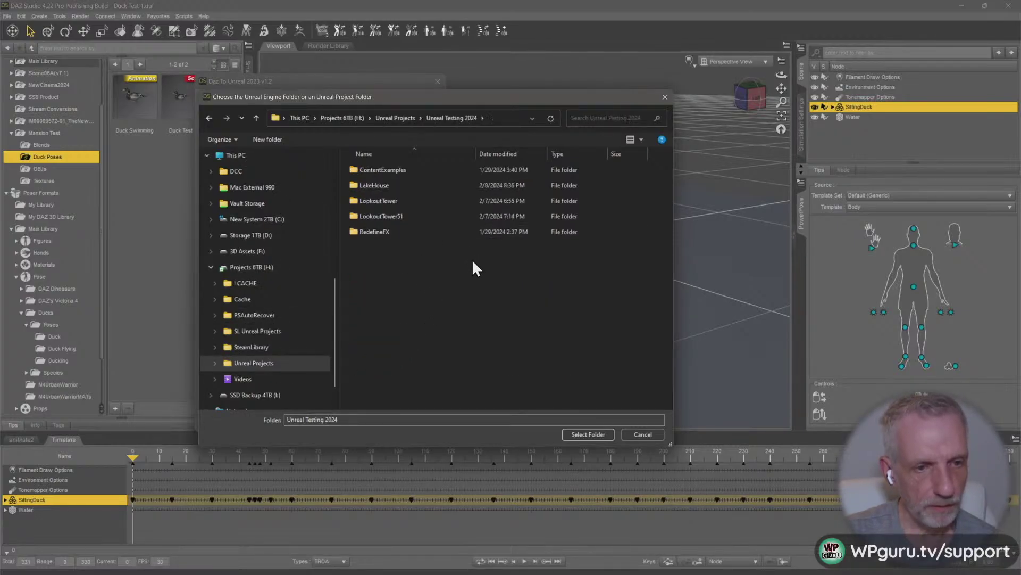
{"action": "left_click", "coordinate": [403, 189]}
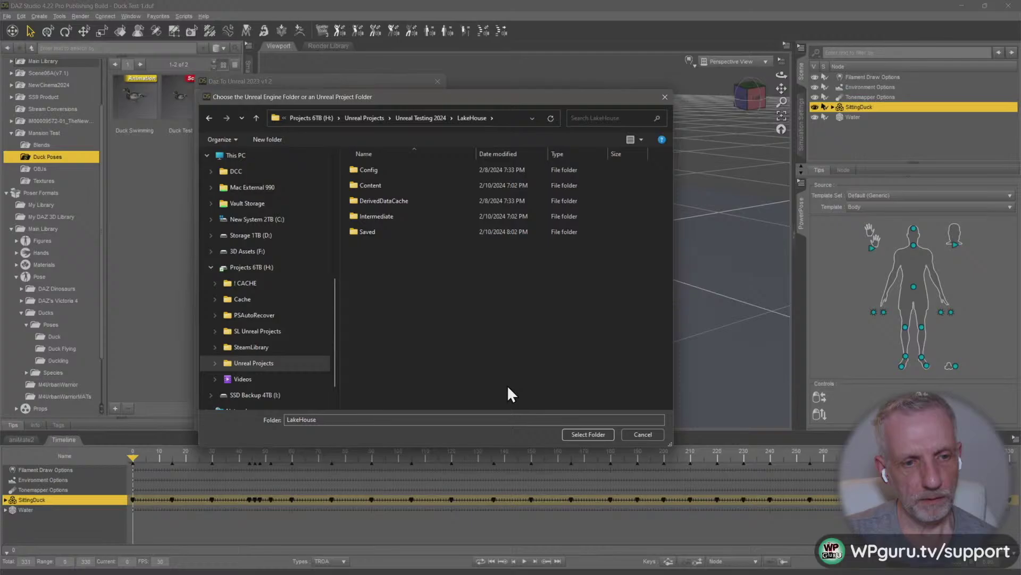
{"action": "left_click", "coordinate": [580, 433]}
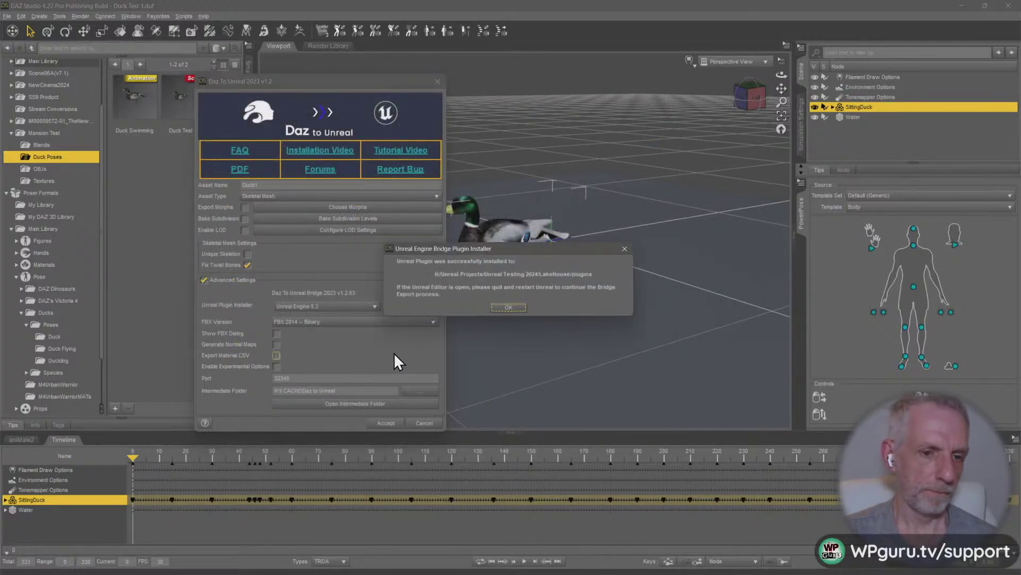
{"action": "left_click", "coordinate": [514, 302]}
Switch to the Epic Games Launcher and open the LakeHouse project from the library
{"action": "key", "text": "alt+Tab"}
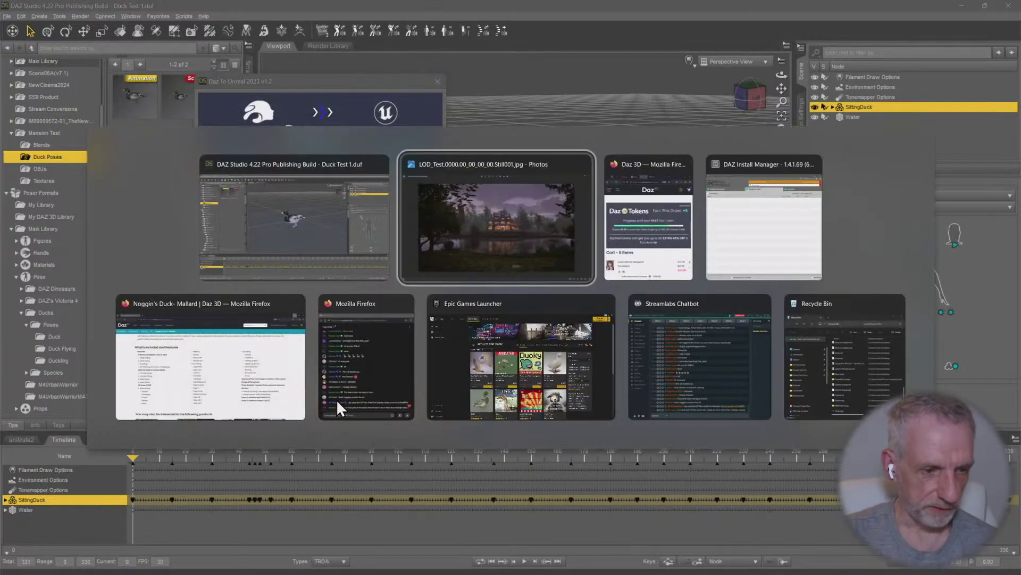
{"action": "left_click", "coordinate": [499, 356]}
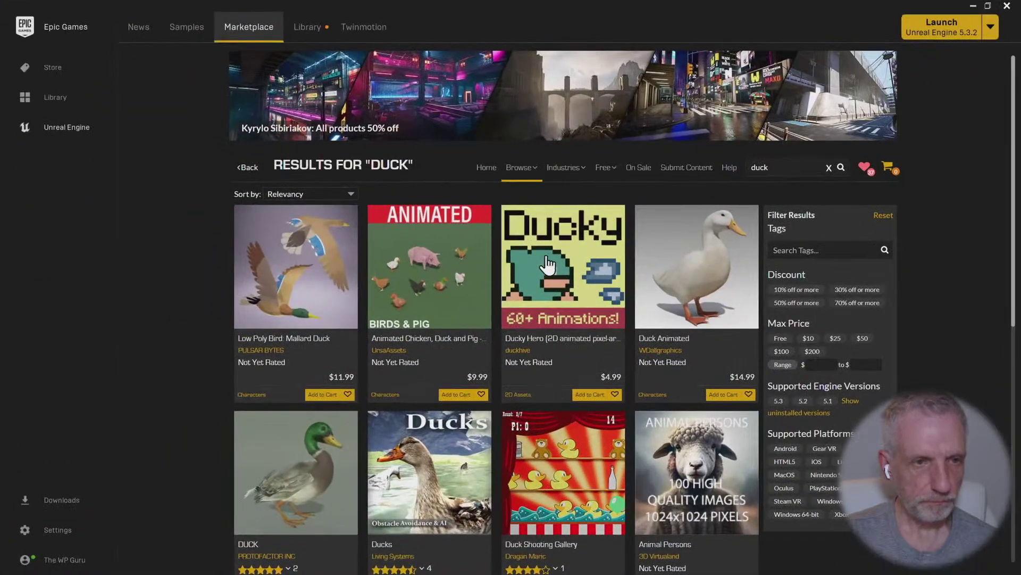
{"action": "left_click", "coordinate": [308, 28]}
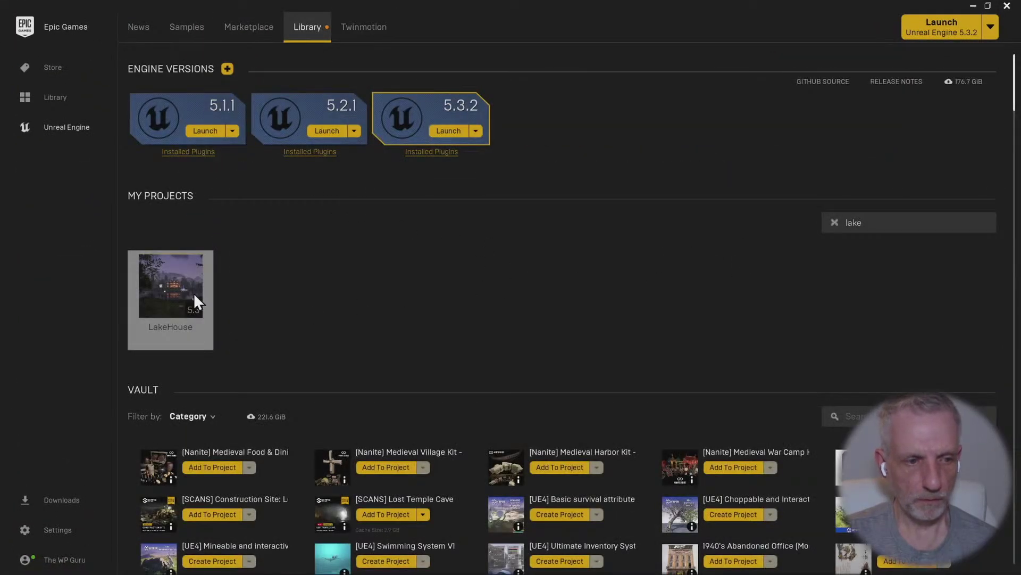
{"action": "double_click", "coordinate": [194, 292]}
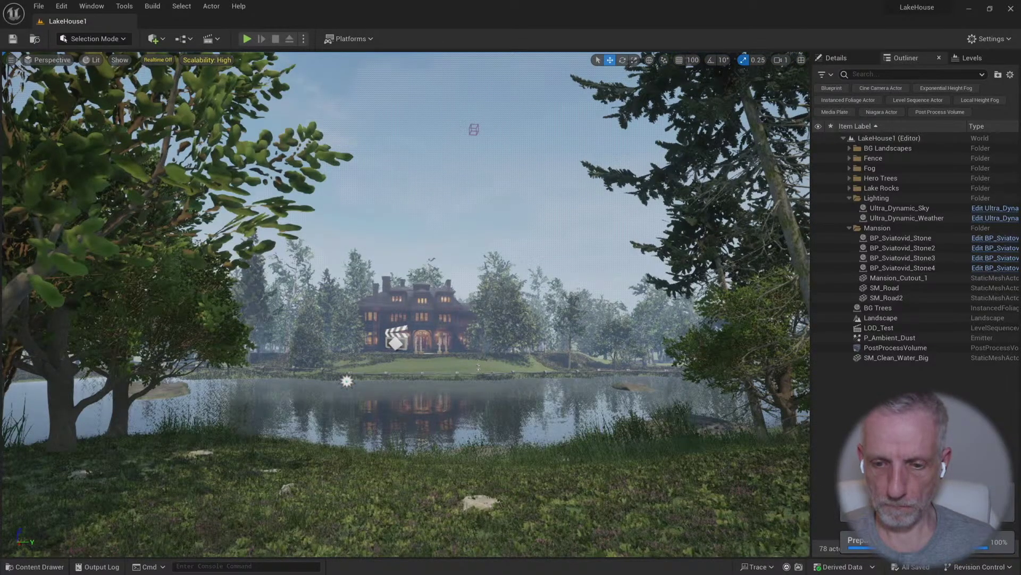
Show the project's Maps folder and create a new level from the Basic template
{"action": "scroll", "coordinate": [559, 408], "scroll_direction": "up", "scroll_amount": 3}
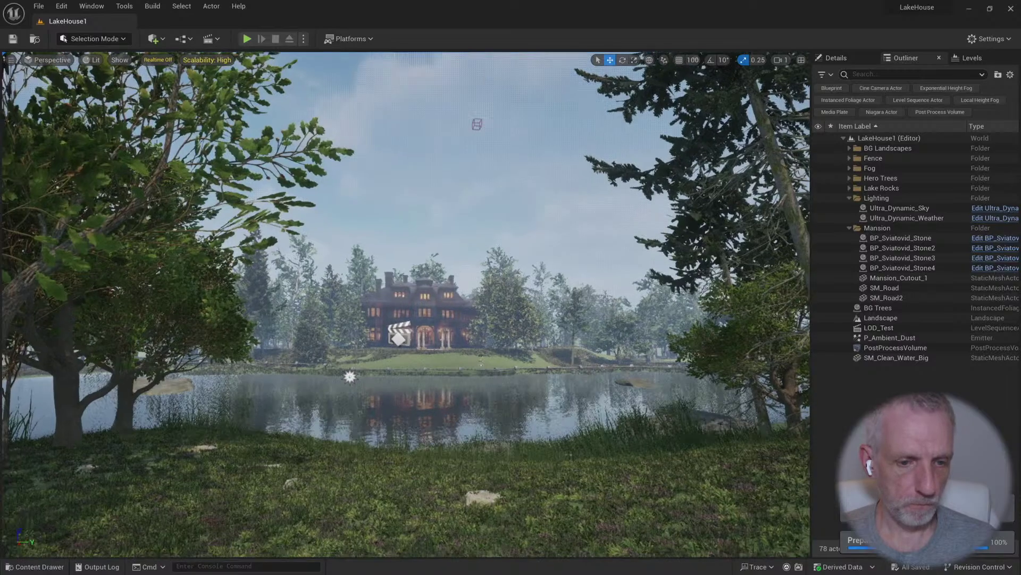
{"action": "key", "text": "ctrl+space"}
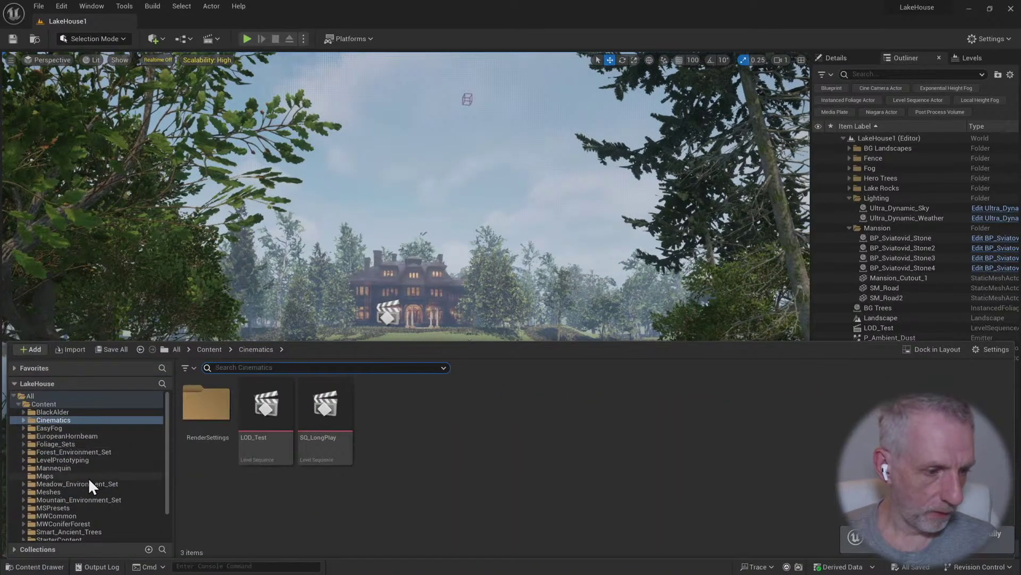
{"action": "left_click", "coordinate": [86, 475]}
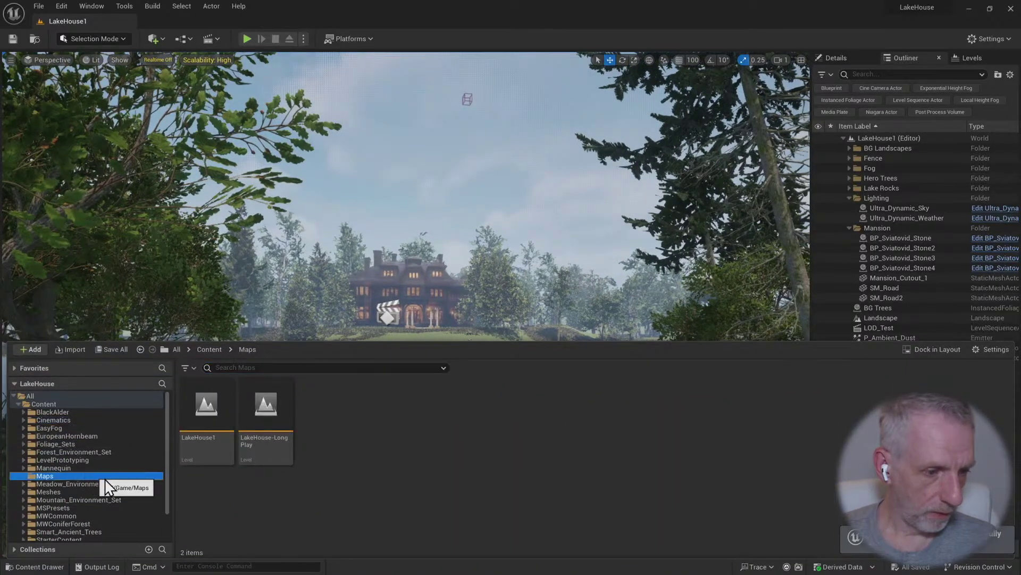
{"action": "left_click", "coordinate": [40, 7]}
{"action": "left_click", "coordinate": [67, 33]}
{"action": "left_click", "coordinate": [528, 226]}
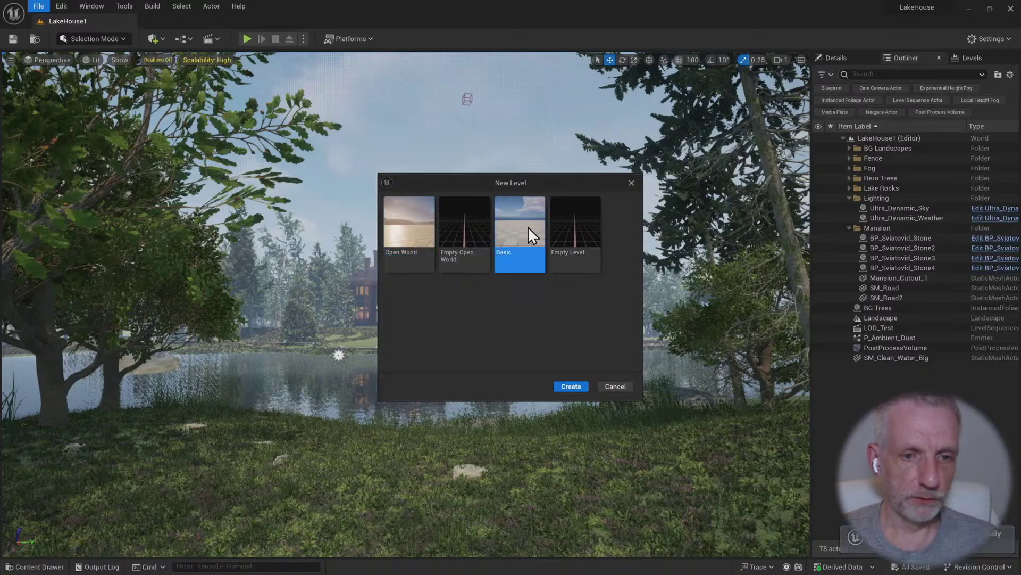
{"action": "left_click", "coordinate": [573, 386]}
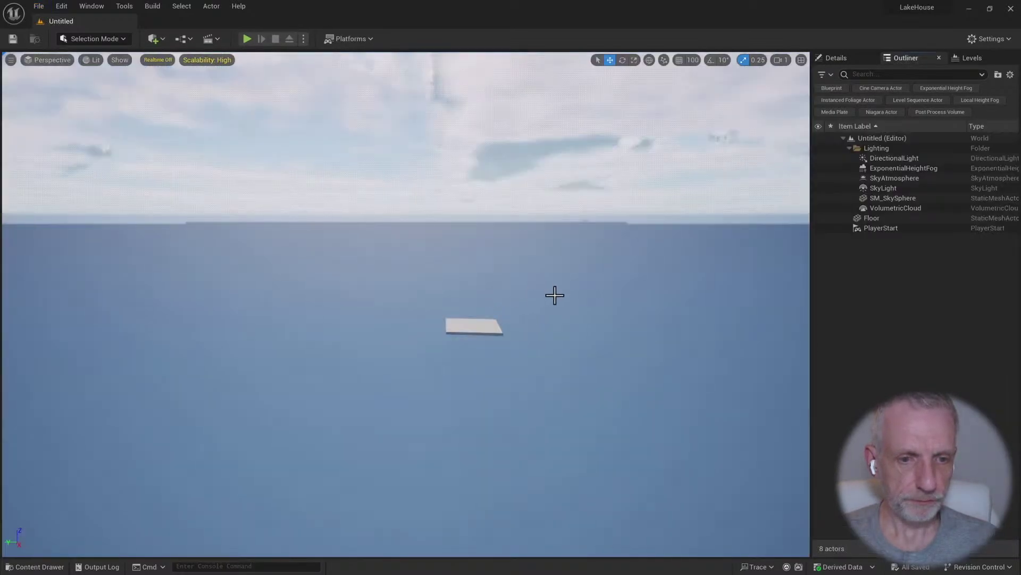
Focus on the floor and save the new level as DuckTest in the Maps folder
{"action": "left_click", "coordinate": [490, 327]}
{"action": "key", "text": "f"}
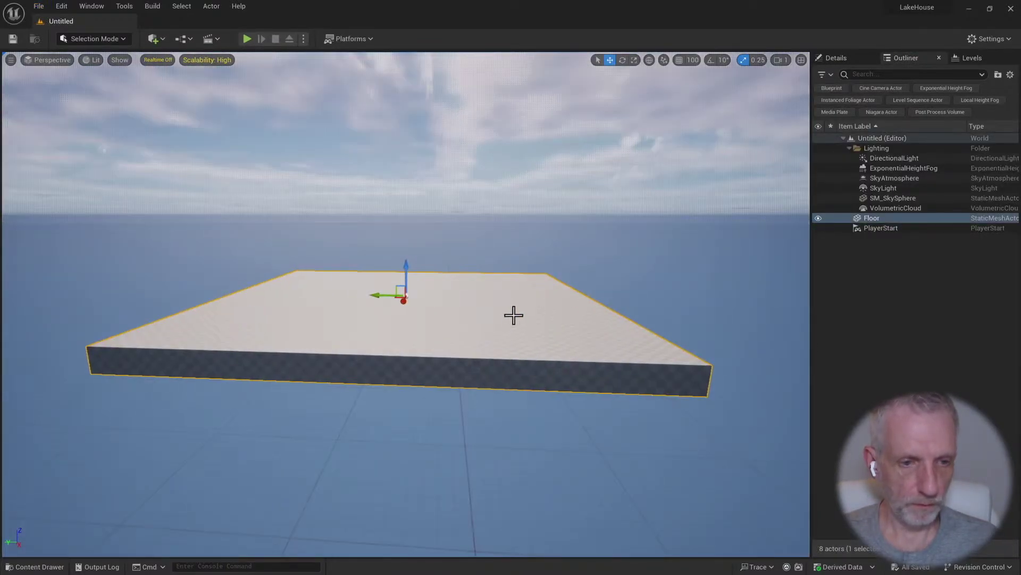
{"action": "left_click", "coordinate": [39, 6]}
{"action": "left_click", "coordinate": [112, 133]}
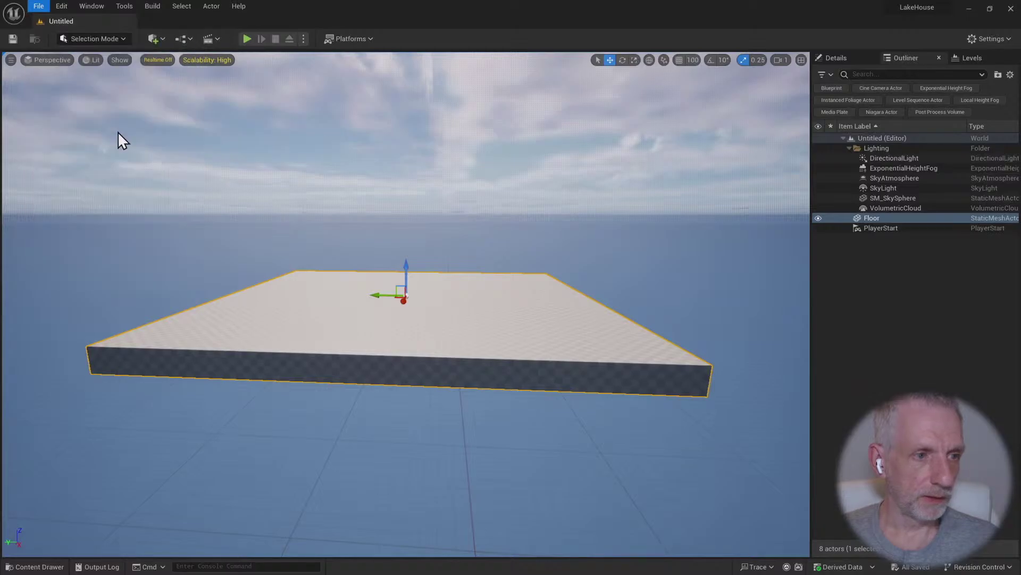
{"action": "type", "text": "DuckT"}
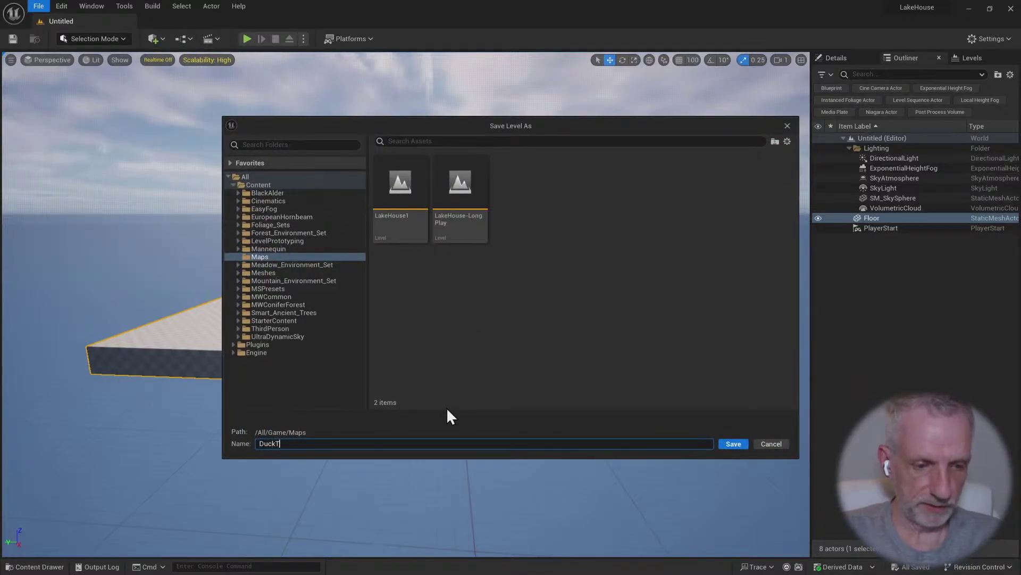
{"action": "type", "text": "est"}
{"action": "key", "text": "Return"}
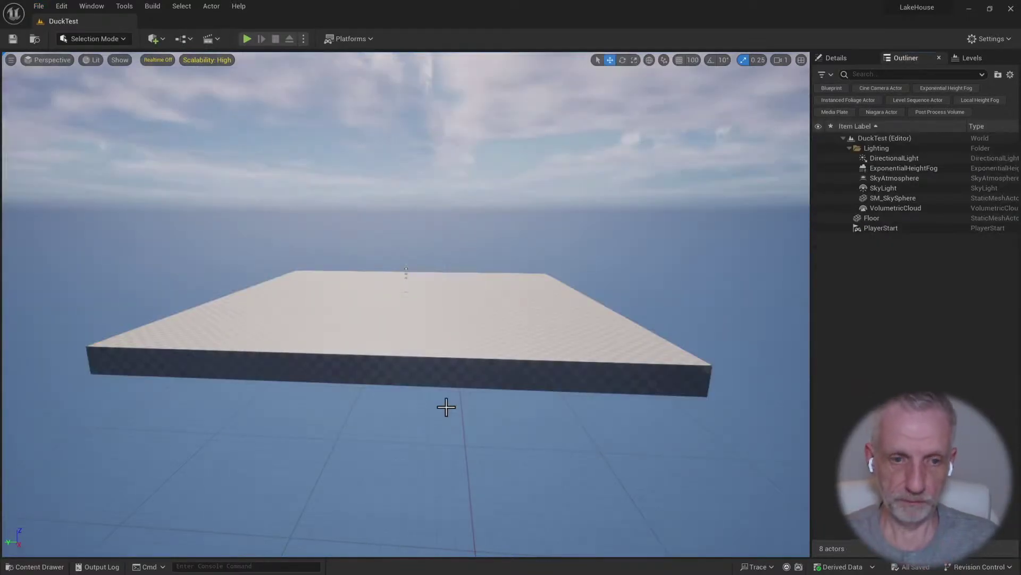
Delete the PlayerStart actor from the DuckTest level
{"action": "right_click_drag", "start_coordinate": [443, 392], "coordinate": [381, 278]}
{"action": "key", "text": "e"}
{"action": "key", "text": "w"}
{"action": "scroll", "coordinate": [443, 392], "scroll_direction": "up", "scroll_amount": 1}
{"action": "key", "text": "w"}
{"action": "key", "text": "w"}
{"action": "scroll", "coordinate": [441, 405], "scroll_direction": "down", "scroll_amount": 1}
{"action": "key", "text": "w"}
{"action": "left_click", "coordinate": [383, 274]}
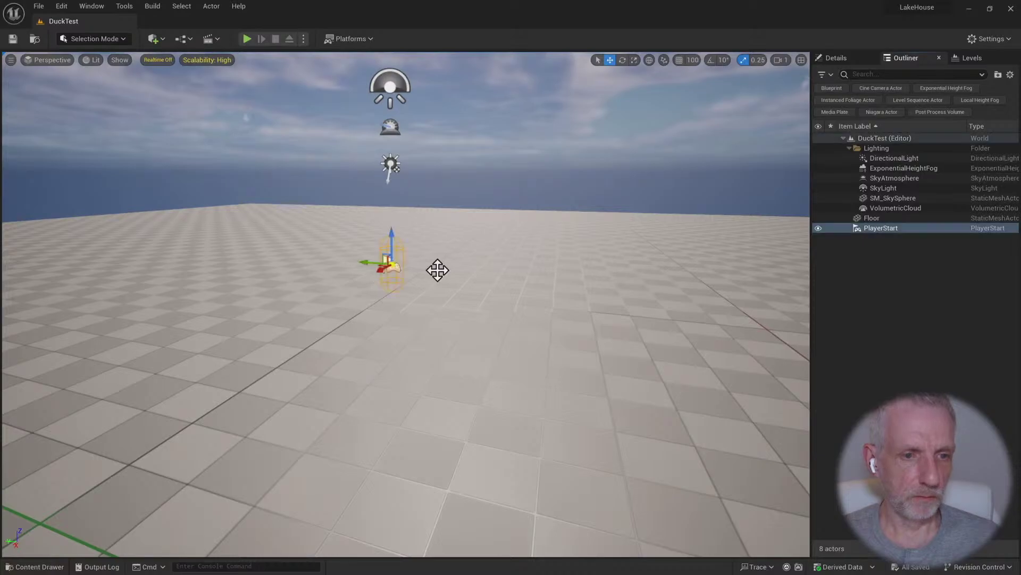
{"action": "key", "text": "Delete"}
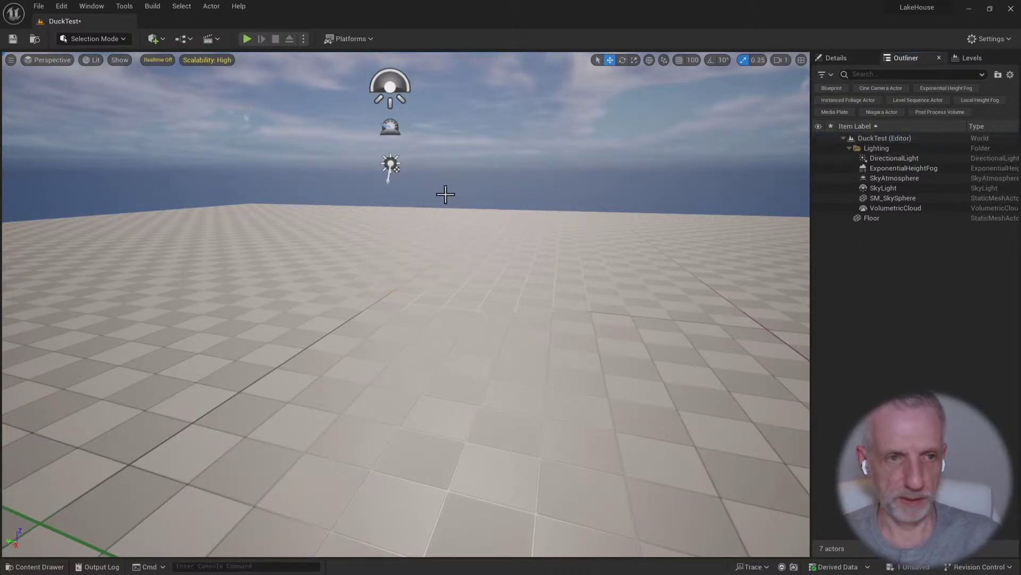
Delete the DirectionalLight from the level and turn on realtime viewport rendering
{"action": "left_click", "coordinate": [915, 160]}
{"action": "key", "text": "Delete"}
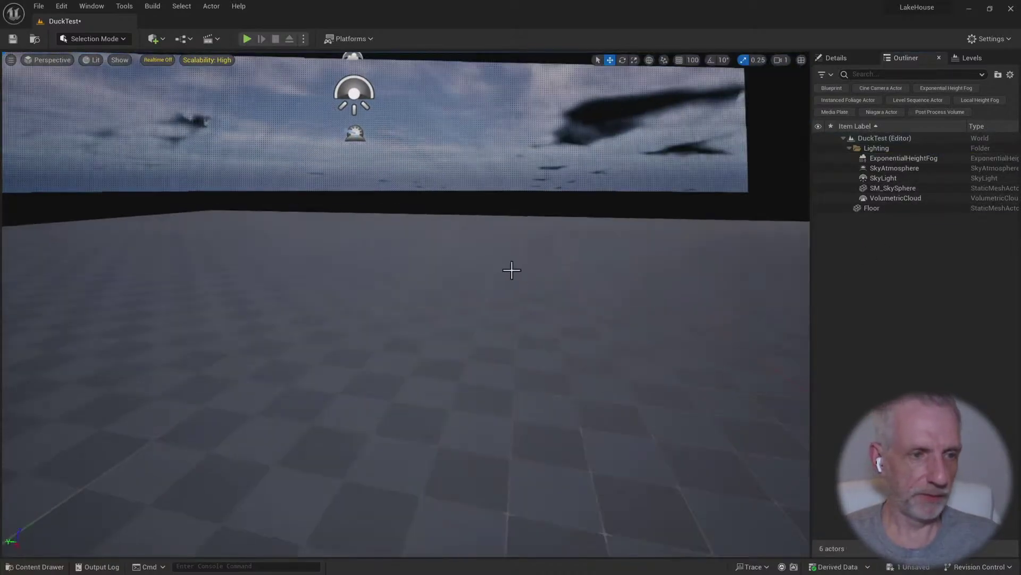
{"action": "key", "text": "ctrl+r"}
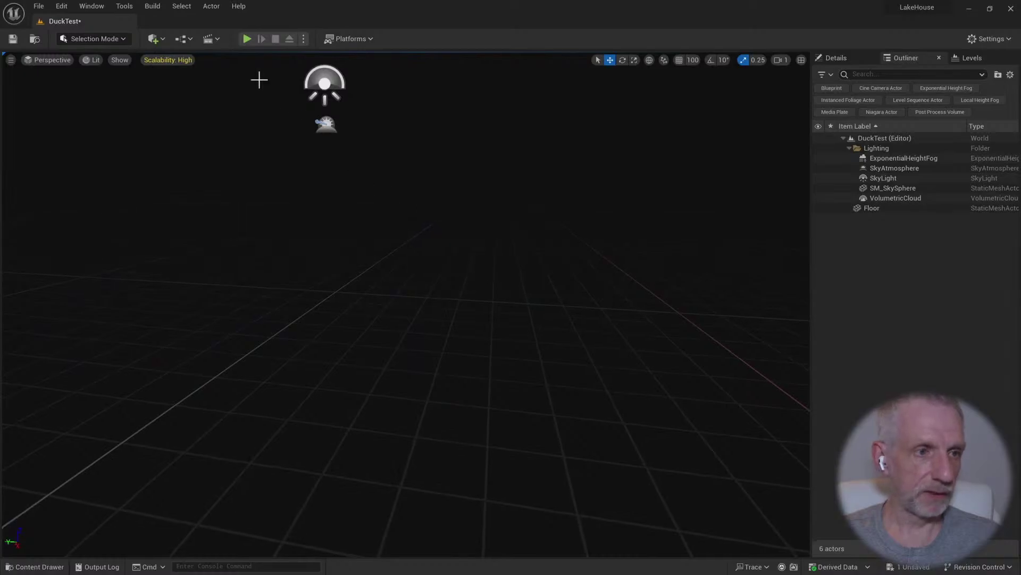
Disable Auto Exposure in the project's default rendering settings
{"action": "left_click", "coordinate": [64, 5]}
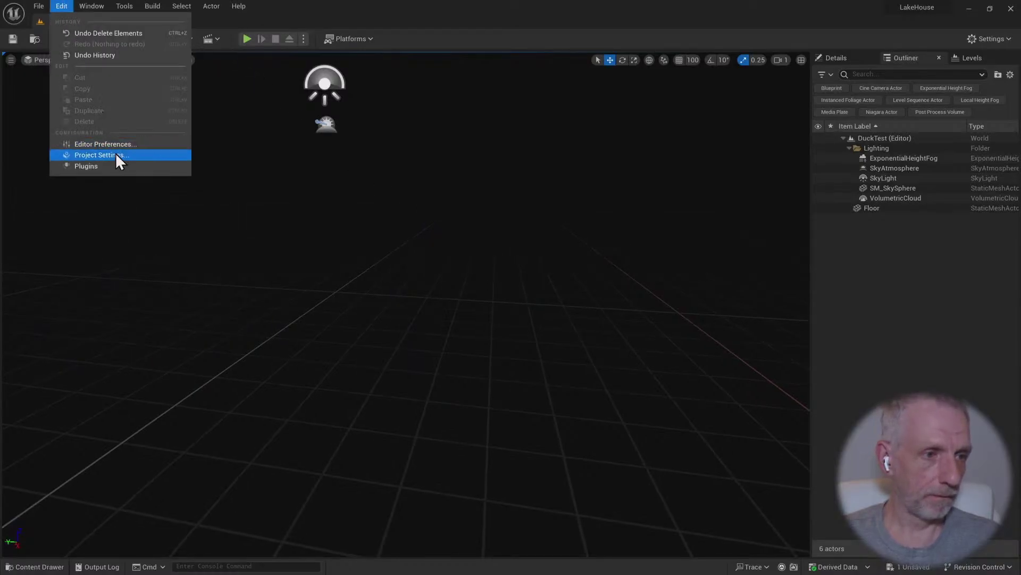
{"action": "left_click", "coordinate": [170, 159]}
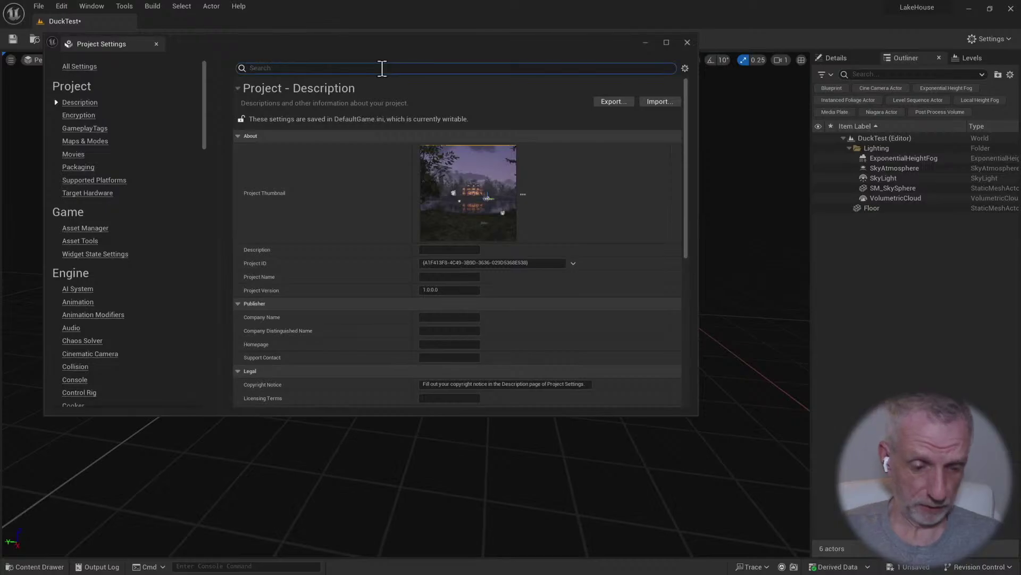
{"action": "type", "text": "auto ex"}
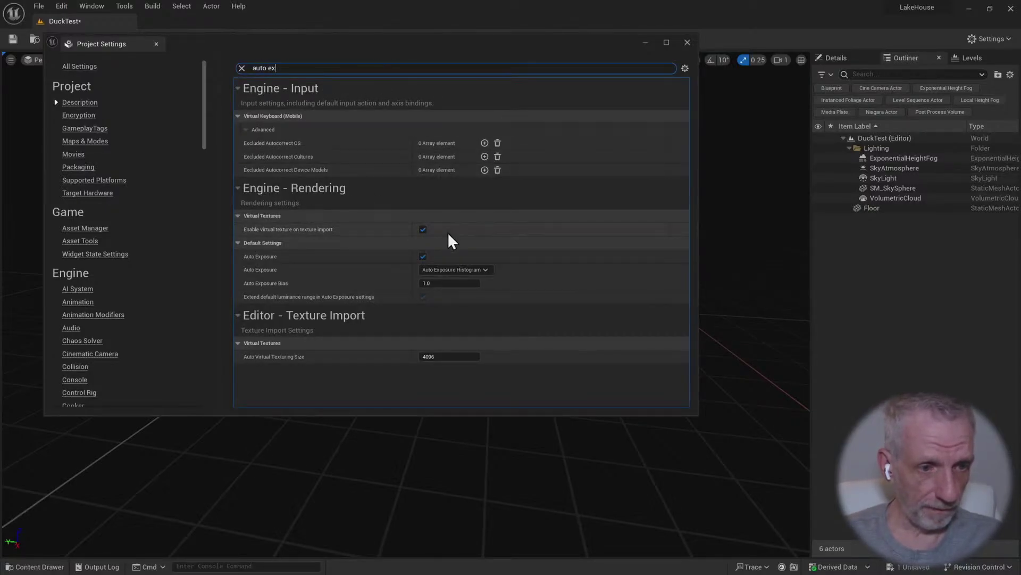
{"action": "left_click", "coordinate": [423, 256]}
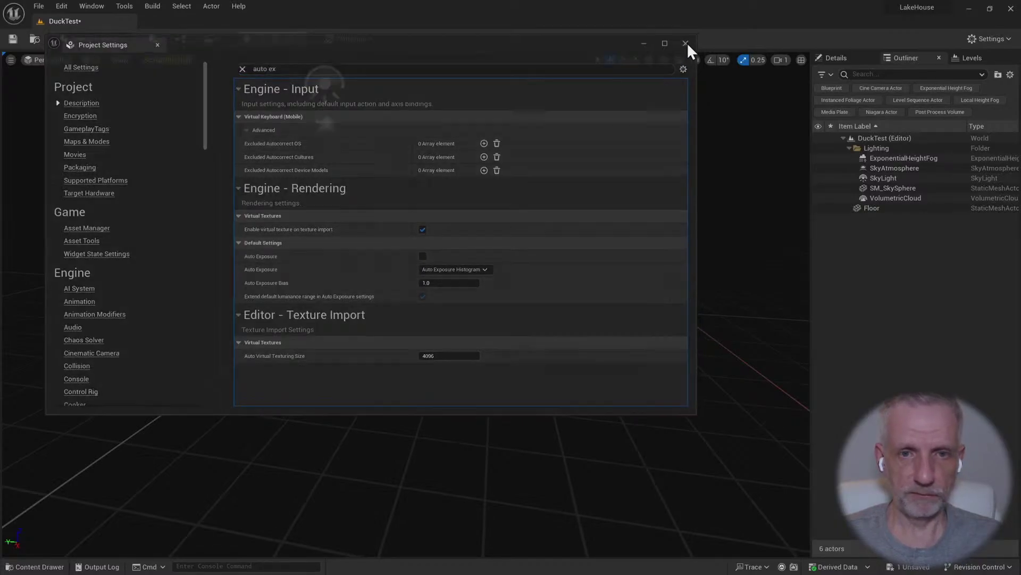
{"action": "left_click", "coordinate": [687, 42]}
Place a Spot Light about 453 units above the floor and move it into the Lighting folder
{"action": "left_click", "coordinate": [167, 37]}
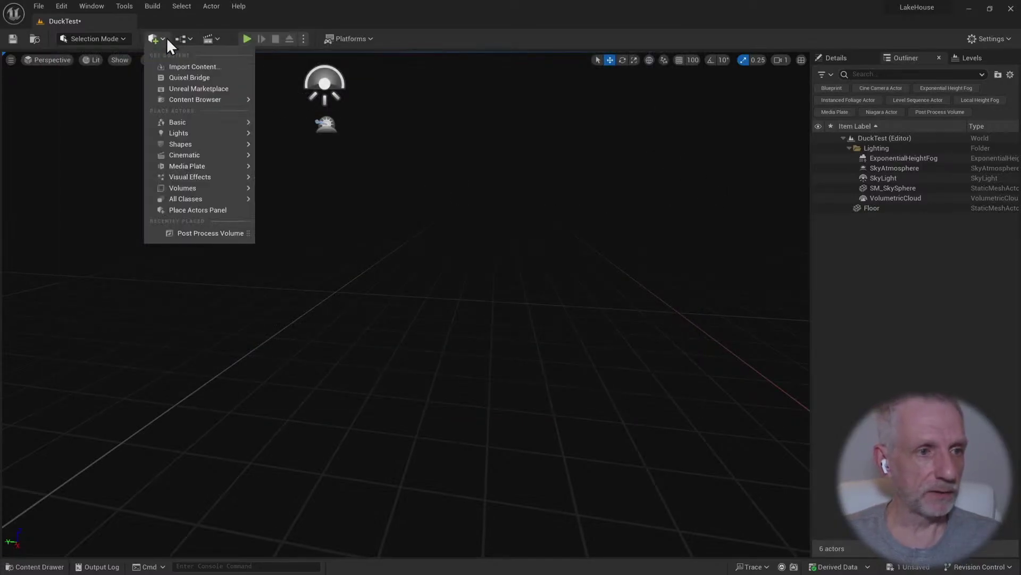
{"action": "mouse_move", "coordinate": [225, 133]}
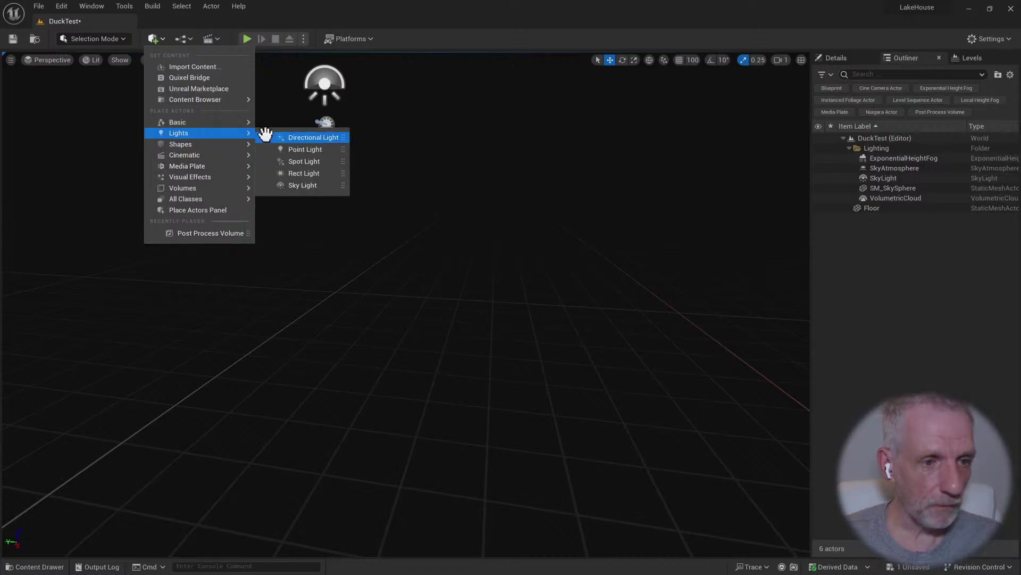
{"action": "left_click", "coordinate": [314, 162]}
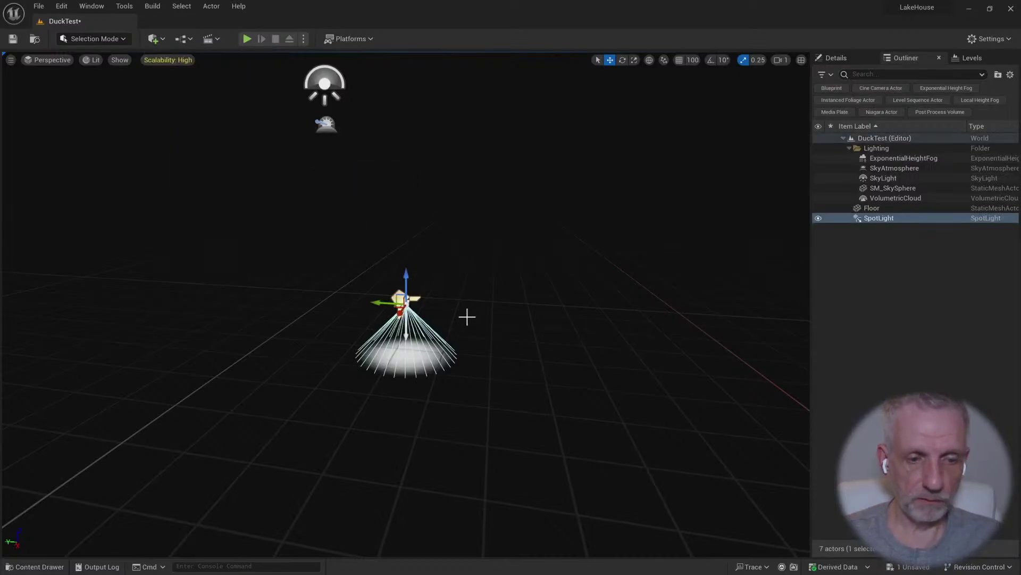
{"action": "left_click_drag", "start_coordinate": [407, 285], "coordinate": [407, 98]}
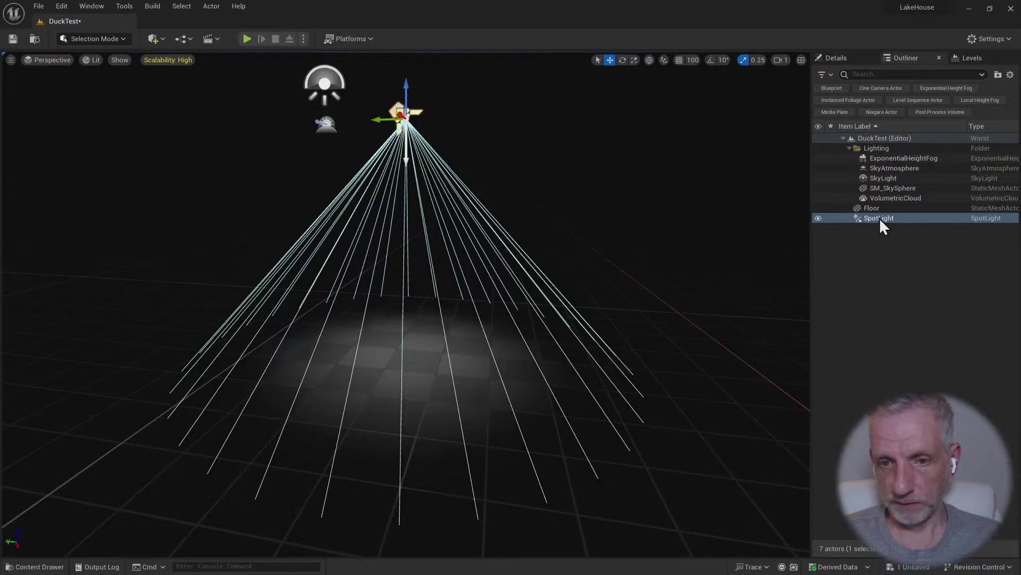
{"action": "left_click_drag", "start_coordinate": [880, 218], "coordinate": [887, 150]}
Set the spotlight's intensity to 101 cd
{"action": "left_click", "coordinate": [838, 58]}
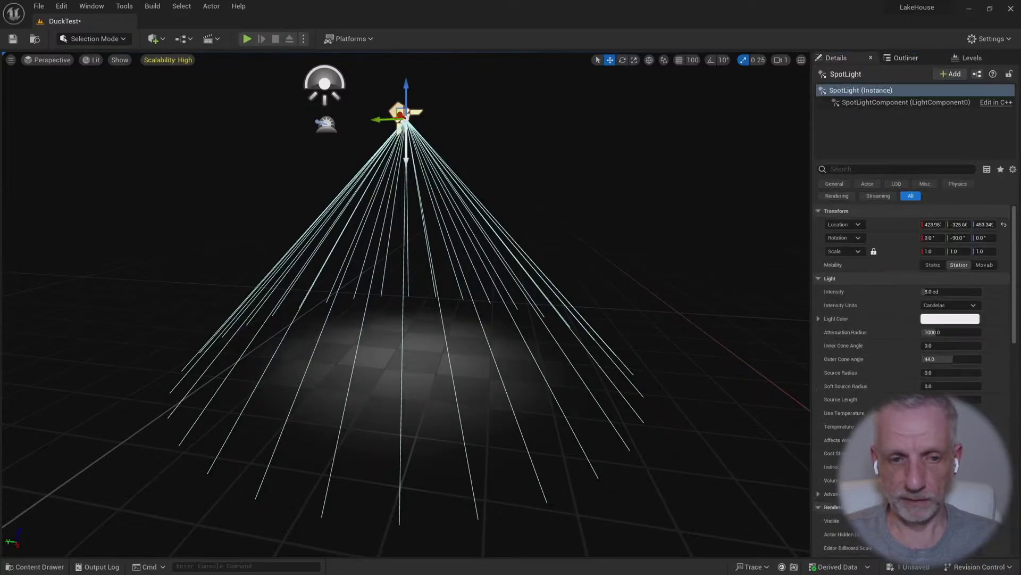
{"action": "key", "text": "w"}
{"action": "mouse_move", "coordinate": [406, 304]}
{"action": "right_mouse_down"}
{"action": "mouse_move", "coordinate": [418, 279]}
{"action": "mouse_move", "coordinate": [418, 301]}
{"action": "right_mouse_up"}
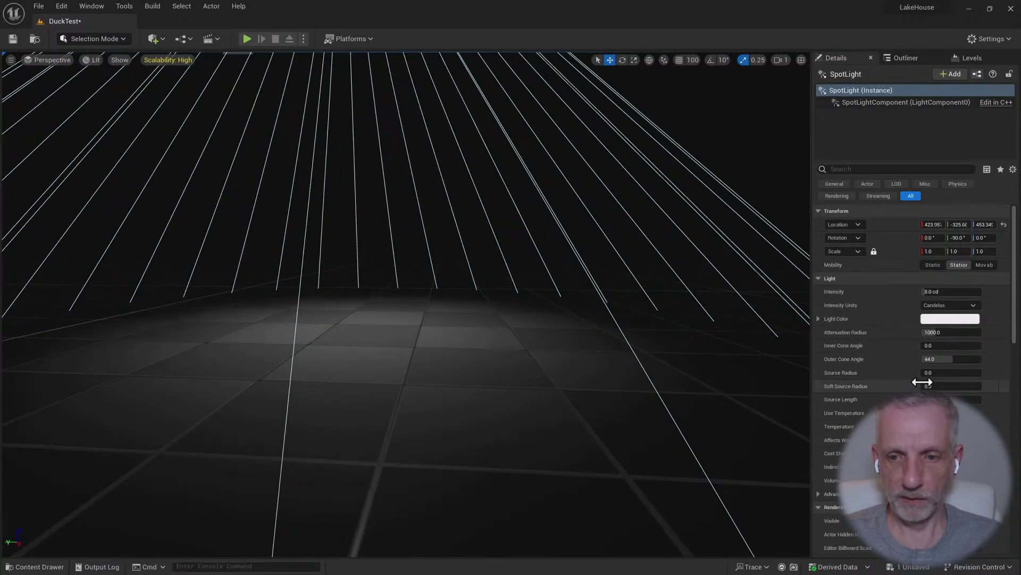
{"action": "left_click", "coordinate": [947, 292]}
{"action": "type", "text": "101"}
{"action": "key", "text": "Return"}
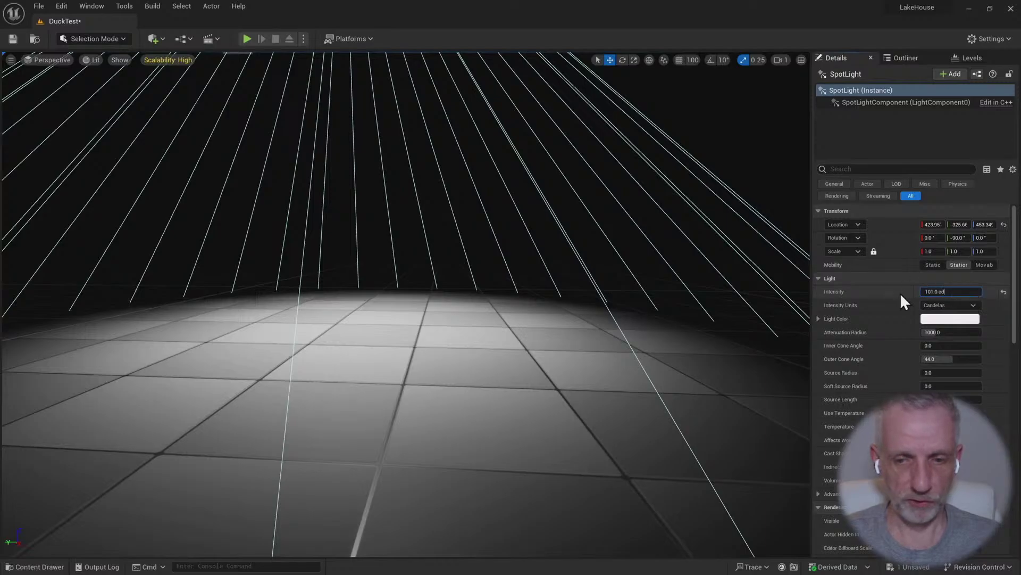
Set the spotlight's attenuation radius to about 4153 and outer cone angle to about 59.17, and save the level
{"action": "key", "text": "s"}
{"action": "right_click_drag", "start_coordinate": [646, 344], "coordinate": [639, 362]}
{"action": "scroll", "coordinate": [646, 344], "scroll_direction": "down", "scroll_amount": 1}
{"action": "key", "text": "w"}
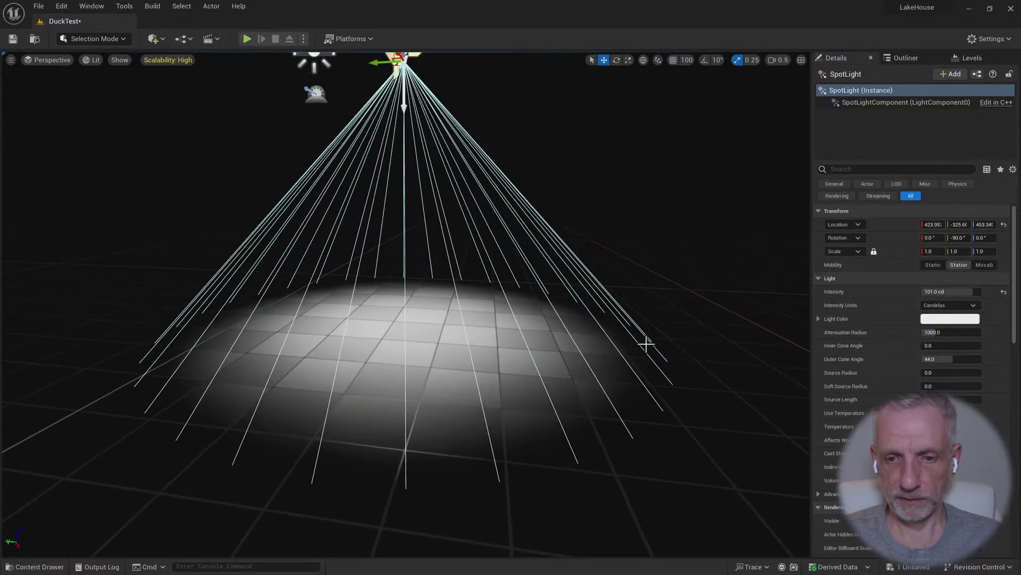
{"action": "left_click", "coordinate": [939, 332]}
{"action": "left_click_drag", "start_coordinate": [928, 332], "coordinate": [950, 360]}
{"action": "right_click_drag", "start_coordinate": [609, 423], "coordinate": [591, 404]}
{"action": "scroll", "coordinate": [609, 423], "scroll_direction": "down", "scroll_amount": 1}
{"action": "scroll", "coordinate": [604, 418], "scroll_direction": "up", "scroll_amount": 1}
{"action": "scroll", "coordinate": [593, 407], "scroll_direction": "down", "scroll_amount": 1}
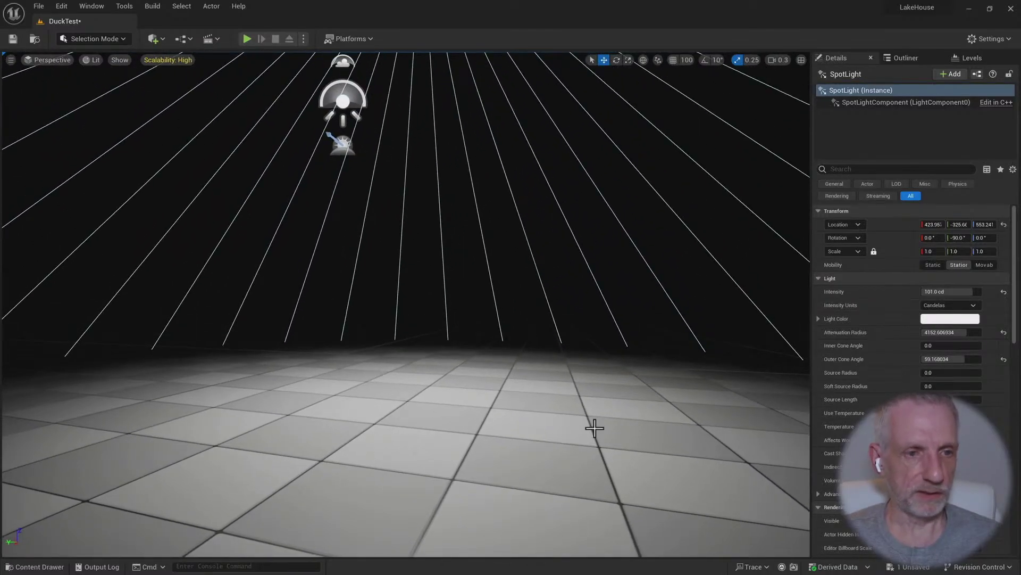
{"action": "key", "text": "ctrl+s"}
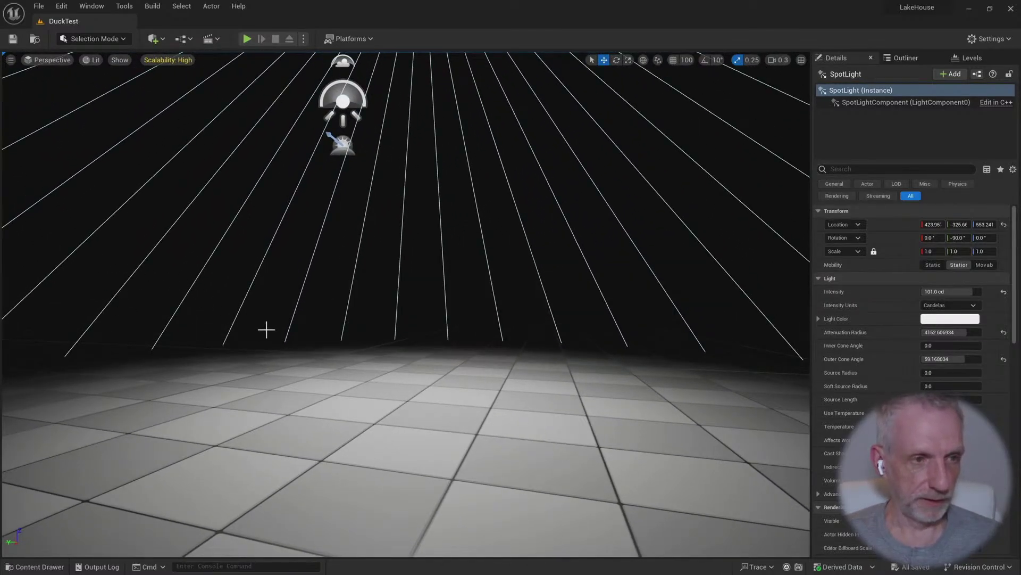
Switch to DAZ Studio, disable Fix Twist Bones and export the duck to Unreal as the Skeletal Mesh Duck1
{"action": "key", "text": "alt+Tab"}
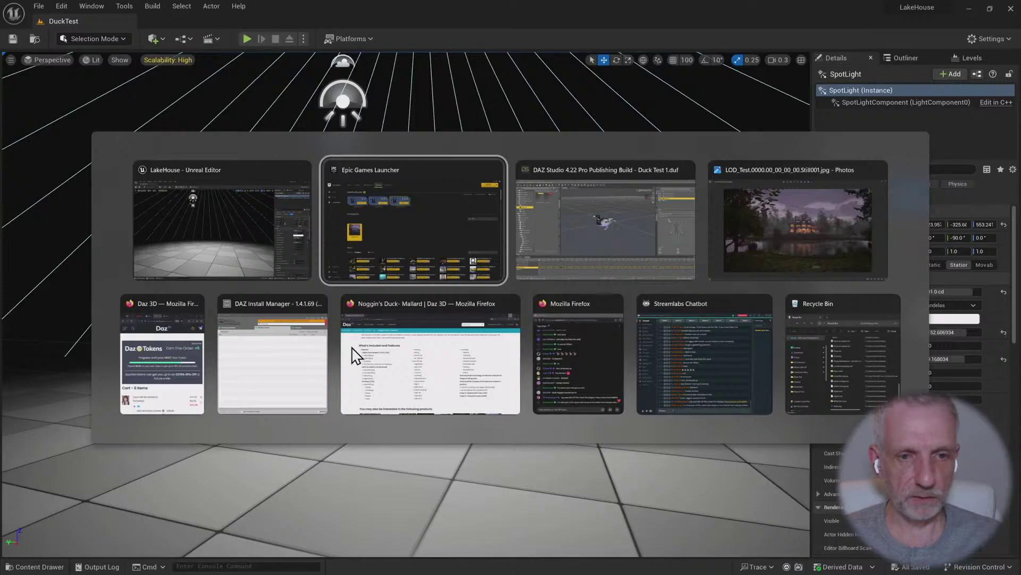
{"action": "key", "text": "alt+Tab"}
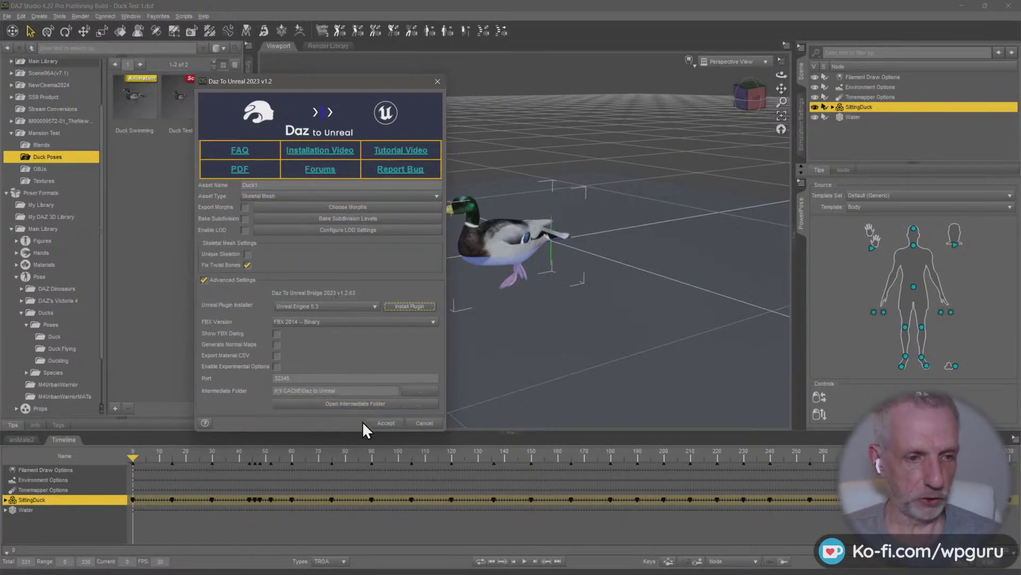
{"action": "left_click", "coordinate": [204, 279]}
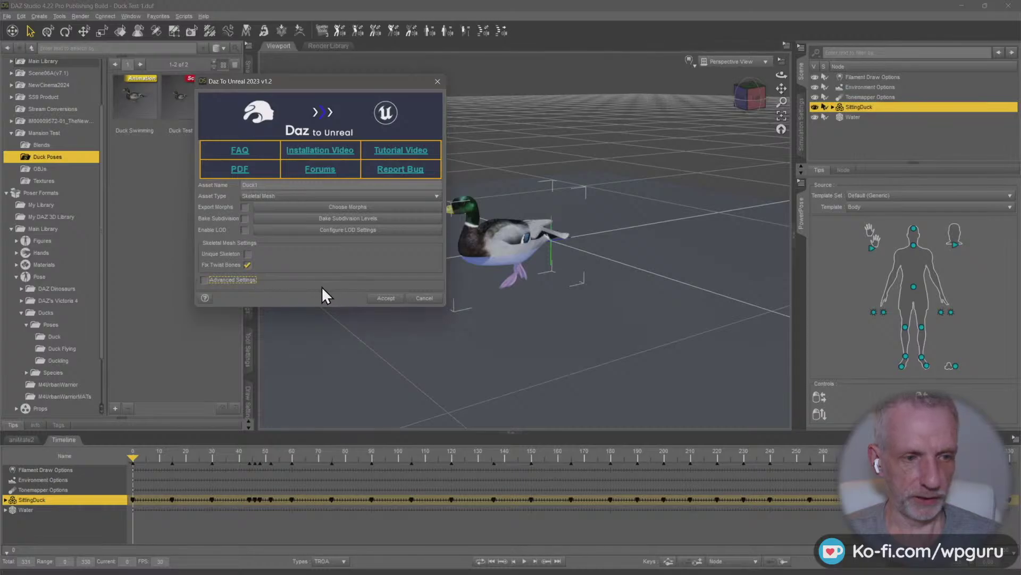
{"action": "left_click", "coordinate": [248, 265]}
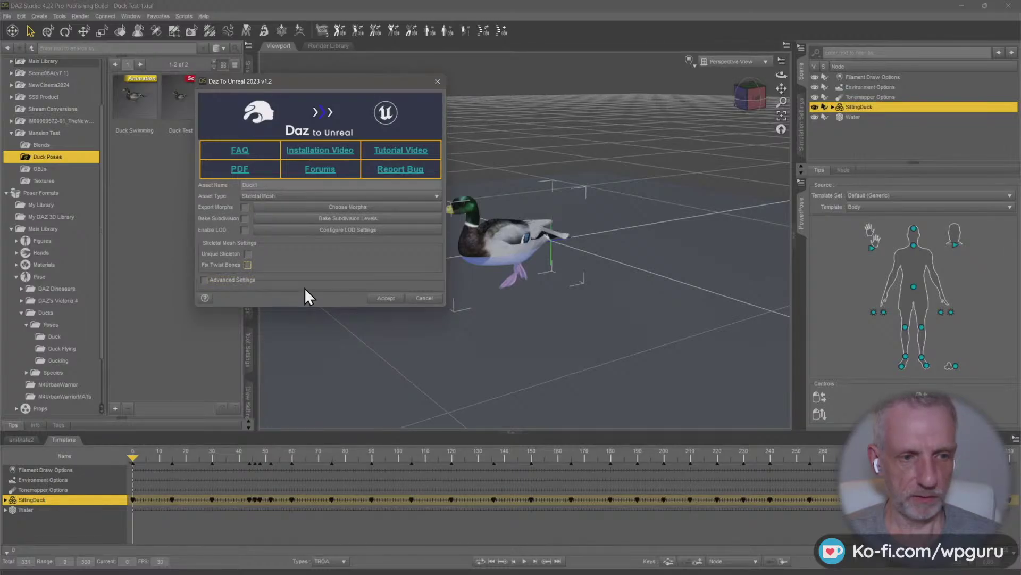
{"action": "left_click", "coordinate": [391, 299]}
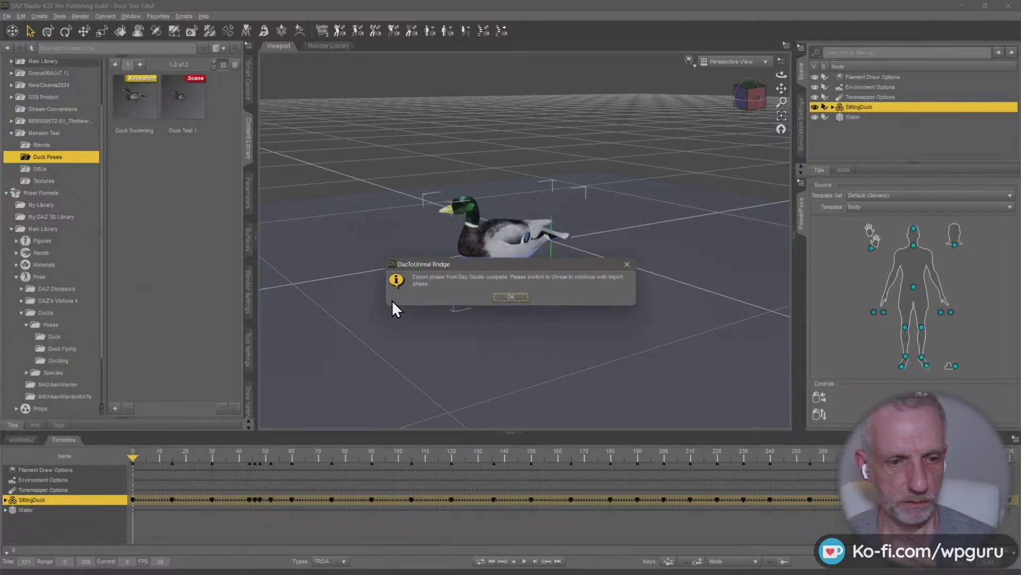
{"action": "left_click", "coordinate": [520, 299]}
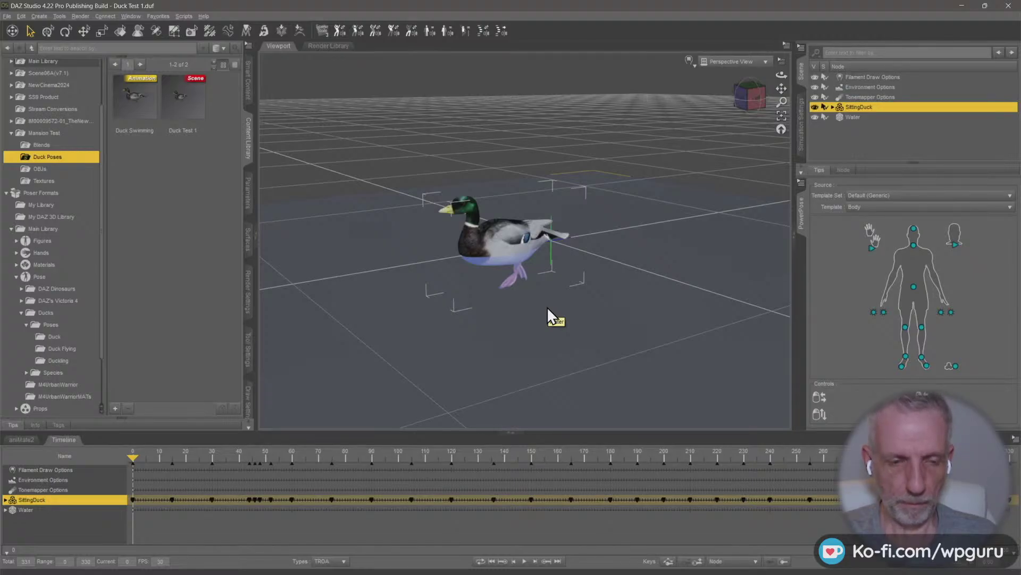
Return to Unreal Editor, dismiss the import log, and place the Duck1 skeletal mesh on the lit floor
{"action": "key", "text": "alt+Tab"}
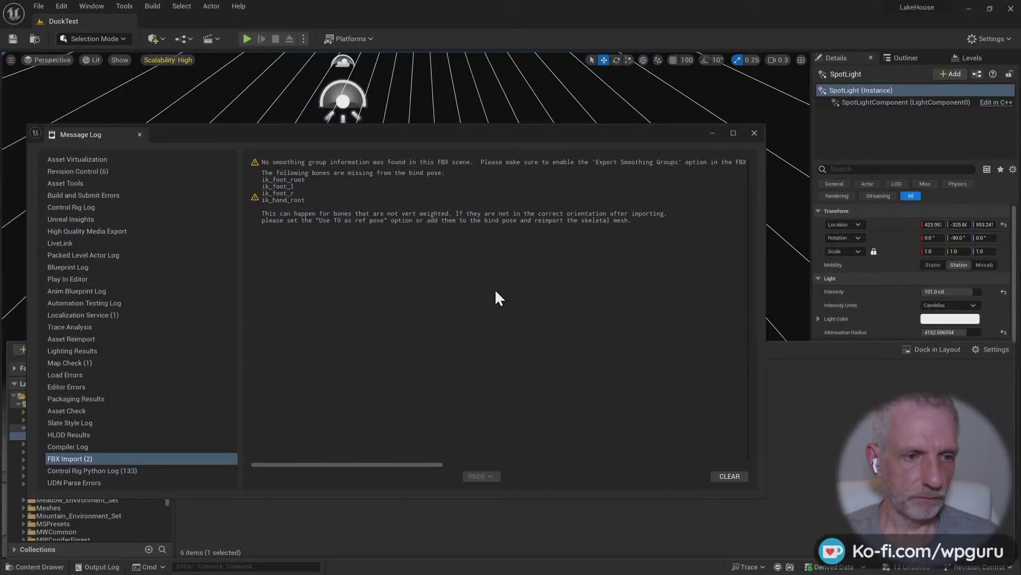
{"action": "left_click", "coordinate": [754, 134]}
{"action": "key", "text": "ctrl+space"}
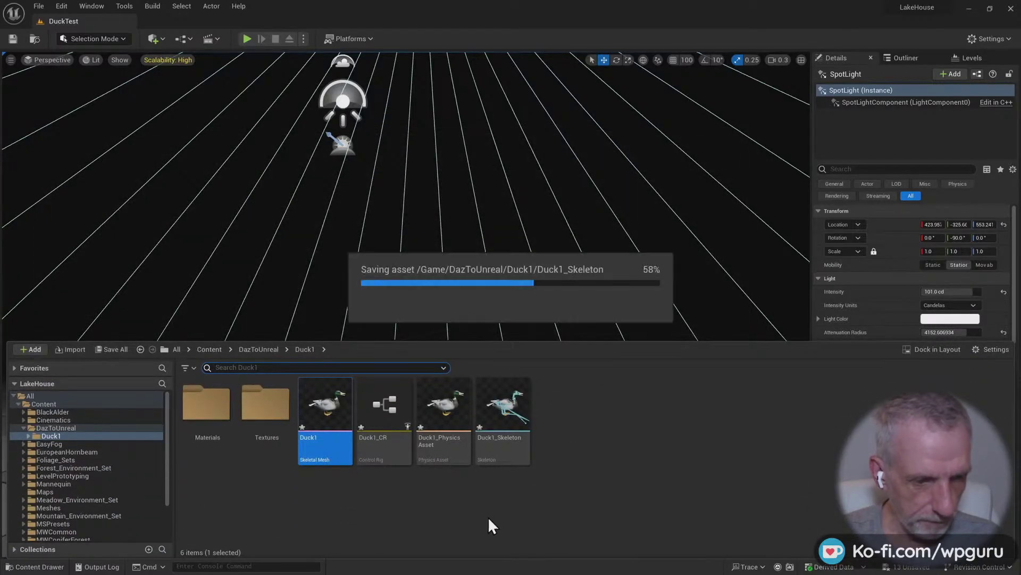
{"action": "left_click_drag", "start_coordinate": [332, 419], "coordinate": [411, 417]}
{"action": "key", "text": "f"}
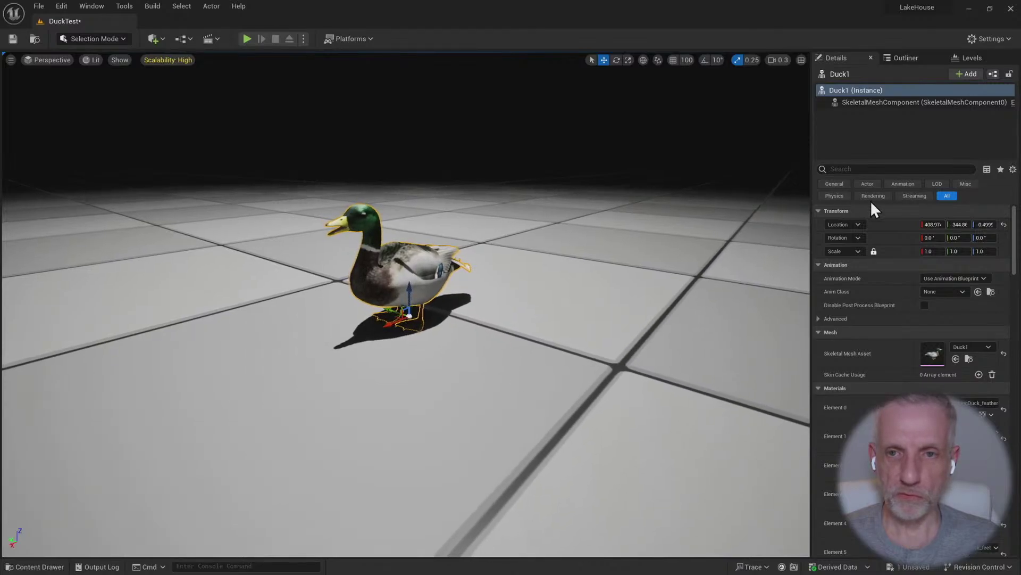
Set the SpotLight's Soft Source Radius to 1000
{"action": "left_click", "coordinate": [917, 58]}
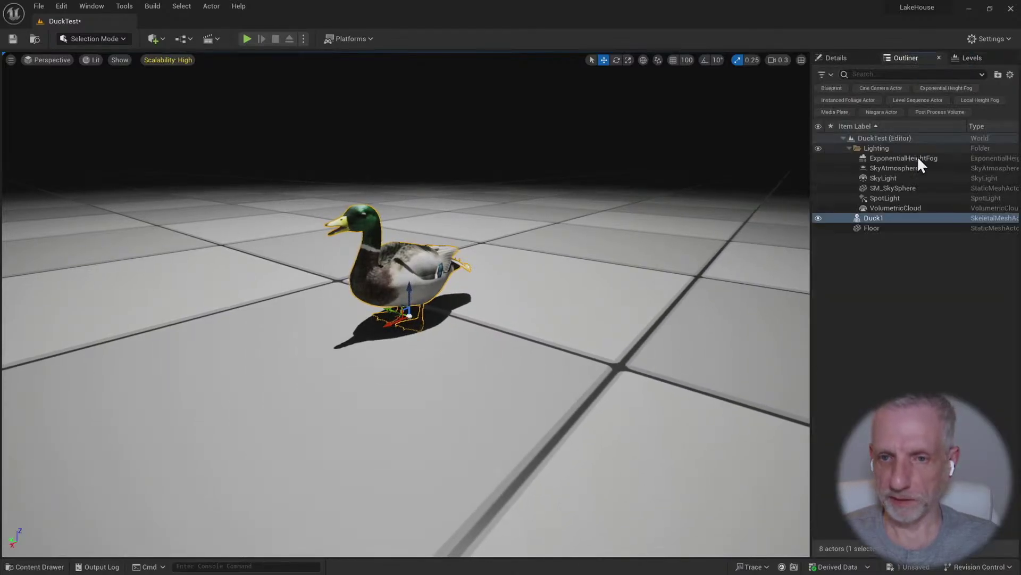
{"action": "left_click", "coordinate": [899, 199]}
{"action": "left_click", "coordinate": [849, 59]}
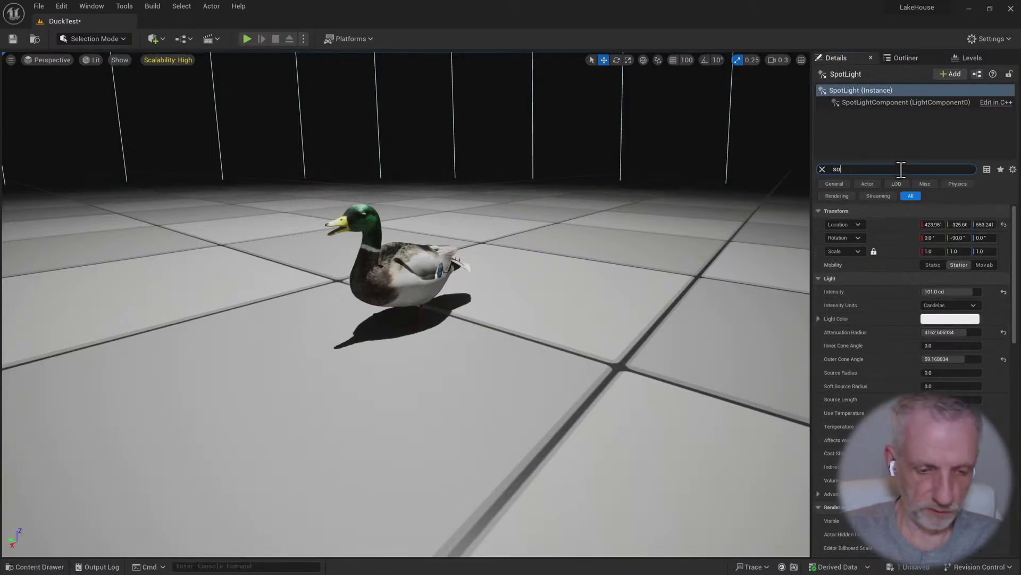
{"action": "type", "text": "ft"}
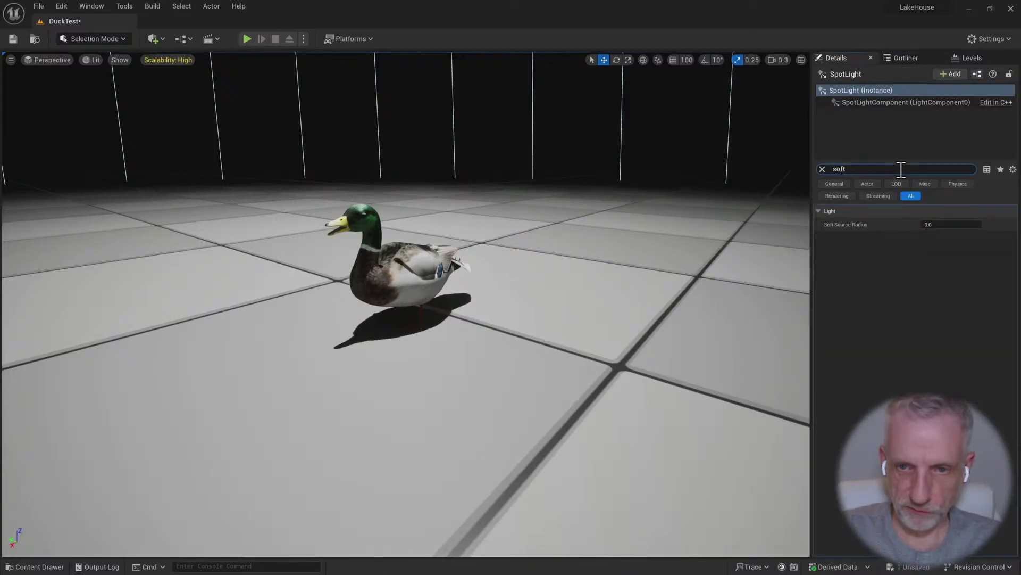
{"action": "left_click", "coordinate": [934, 223]}
{"action": "type", "text": "1000"}
{"action": "key", "text": "Return"}
{"action": "left_click_drag", "start_coordinate": [977, 224], "coordinate": [971, 223]}
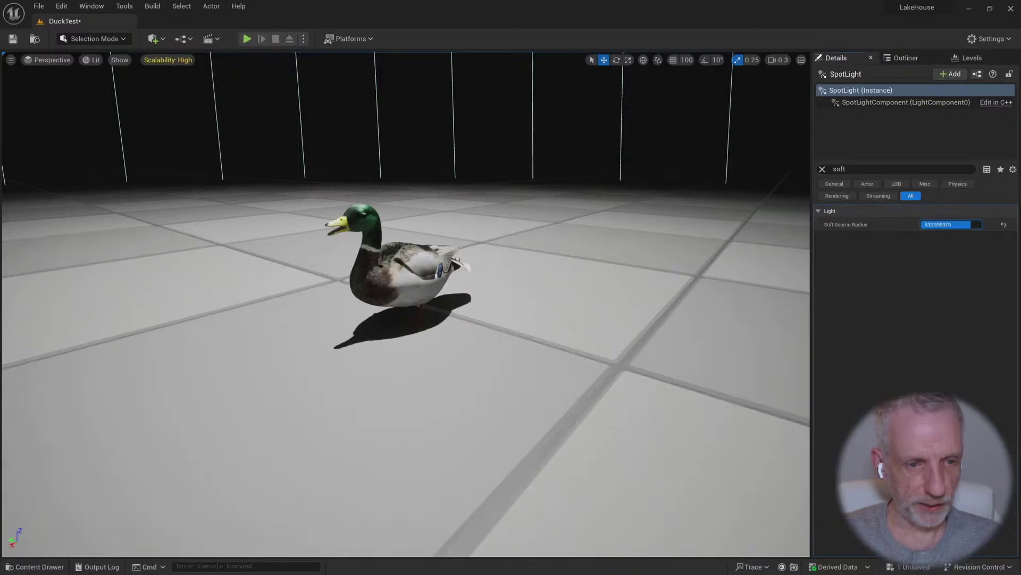
{"action": "mouse_move", "coordinate": [652, 289]}
{"action": "right_mouse_down"}
{"action": "mouse_move", "coordinate": [649, 315]}
{"action": "mouse_move", "coordinate": [649, 292]}
{"action": "mouse_move", "coordinate": [636, 291]}
{"action": "right_mouse_up"}
{"action": "key", "text": "q"}
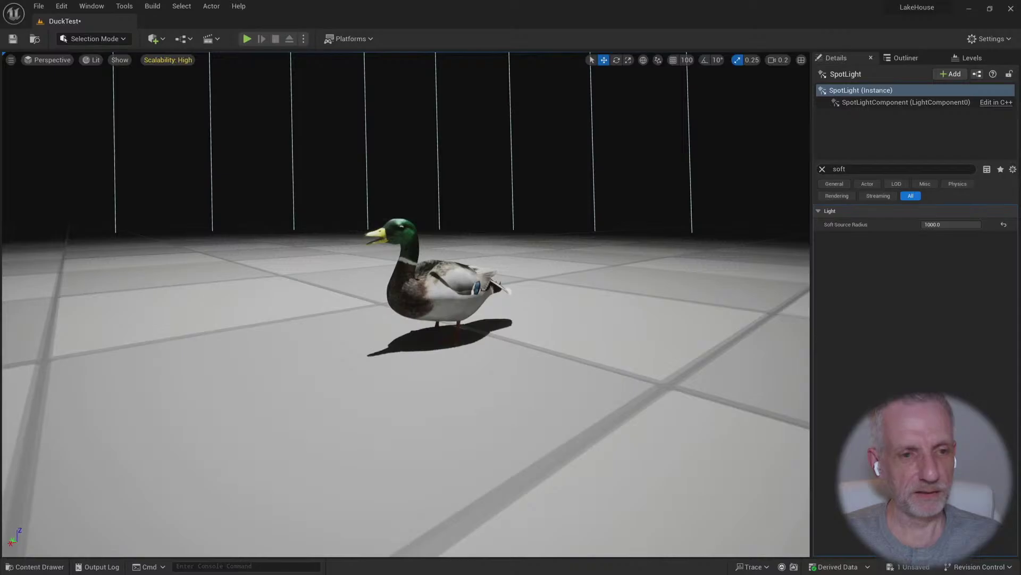
Switch to DAZ Studio and set up a new Daz To Unreal export of SittingDuck with asset type Animation
{"action": "key", "text": "ctrl+space"}
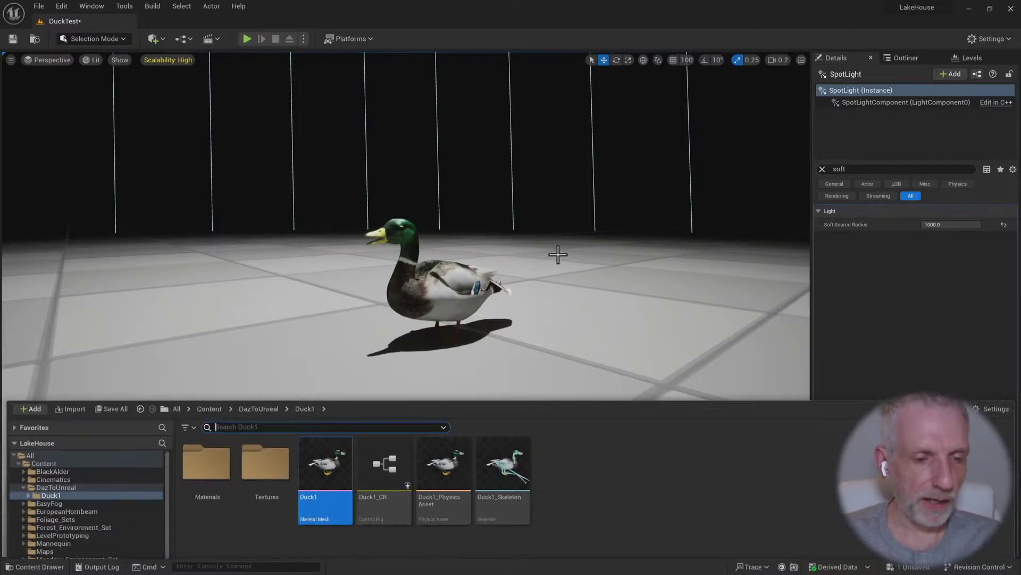
{"action": "key", "text": "ctrl+space"}
{"action": "key", "text": "alt+Tab"}
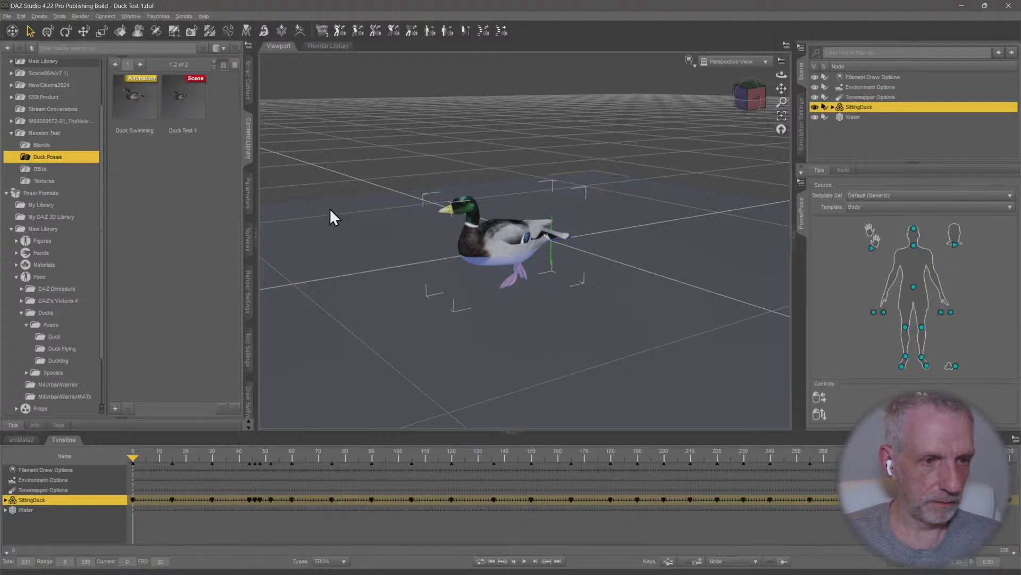
{"action": "left_click", "coordinate": [7, 16]}
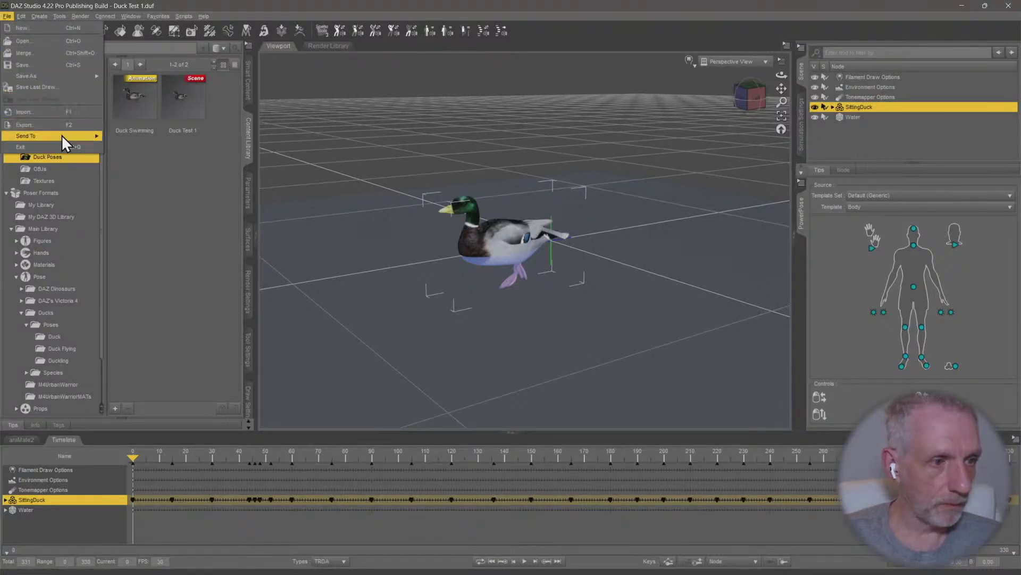
{"action": "mouse_move", "coordinate": [61, 135]}
{"action": "left_click", "coordinate": [155, 185]}
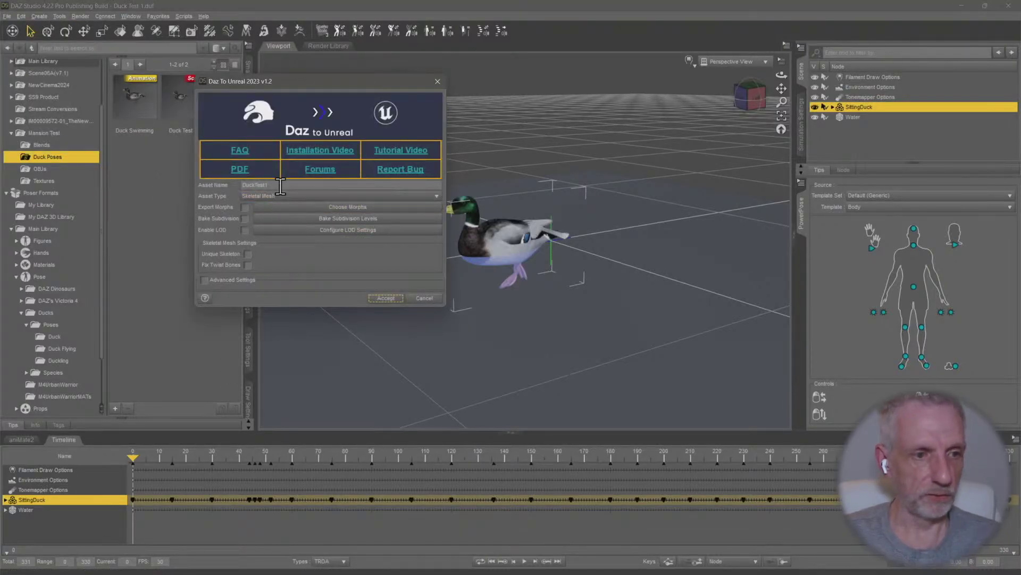
{"action": "left_click", "coordinate": [304, 195]}
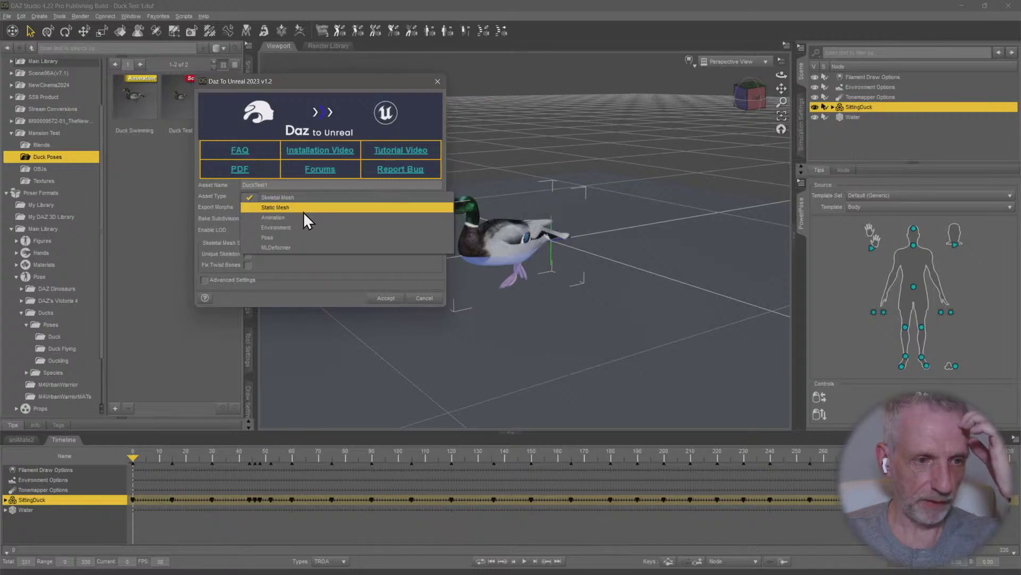
{"action": "left_click", "coordinate": [305, 217]}
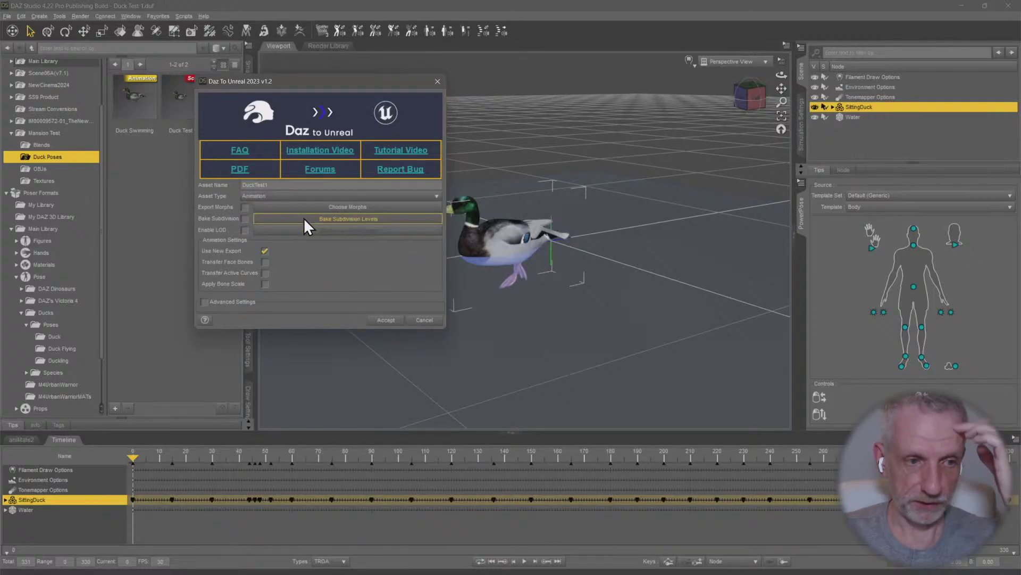
Name the animation asset Swimming1 and export it to Unreal with Use New Export enabled
{"action": "double_click", "coordinate": [277, 186]}
{"action": "type", "text": "Swimming1"}
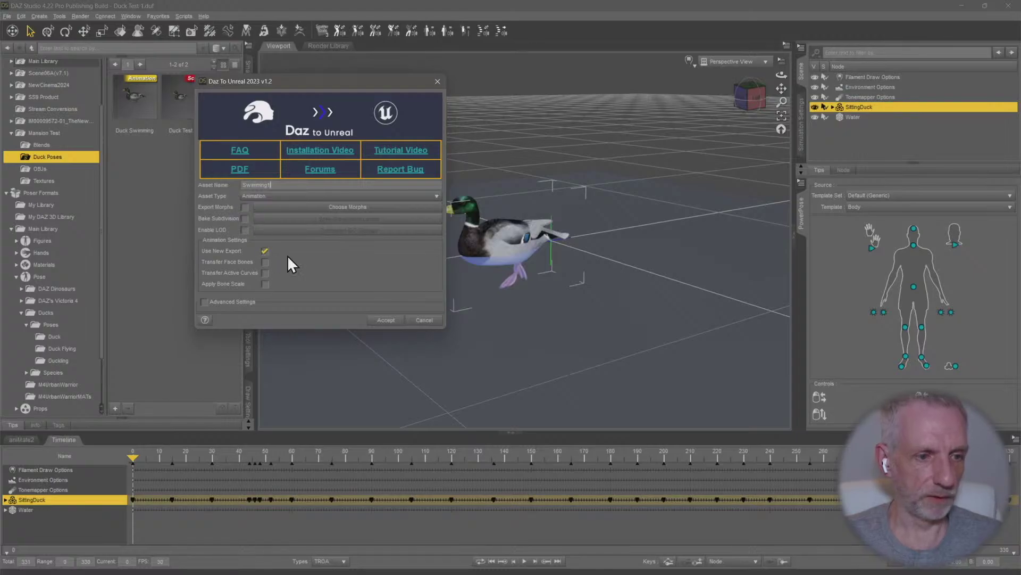
{"action": "left_click", "coordinate": [266, 252]}
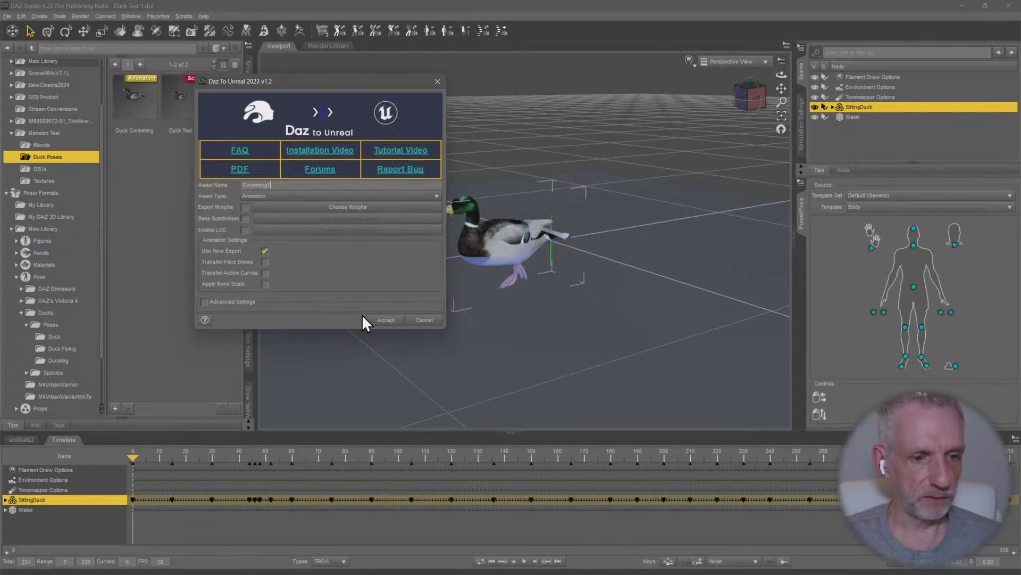
{"action": "left_click", "coordinate": [383, 320]}
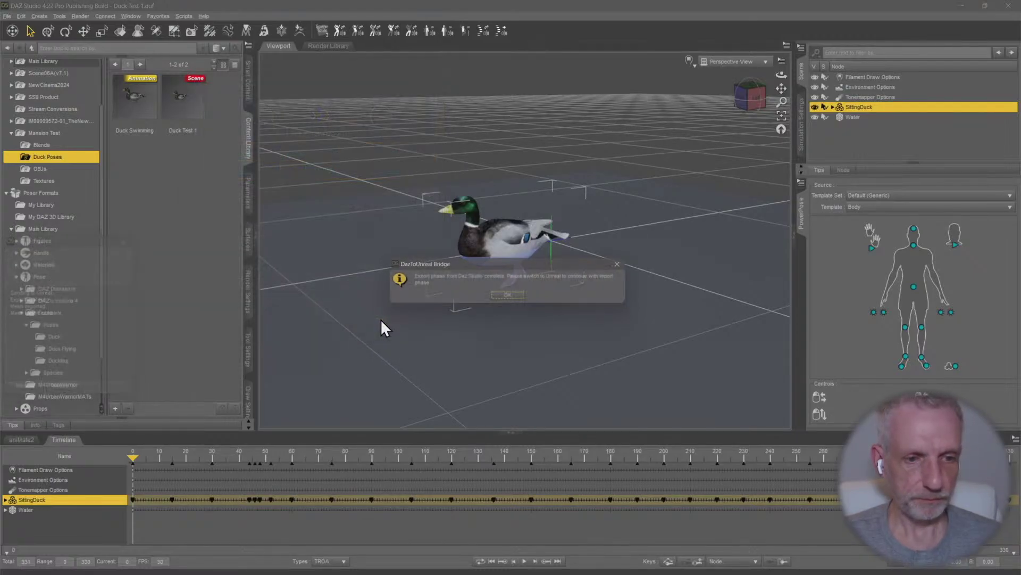
{"action": "left_click", "coordinate": [508, 297]}
Switch to Unreal Editor and look through the DazToUnreal and Duck1 content folders for the imported swimming animation
{"action": "key", "text": "alt+Tab"}
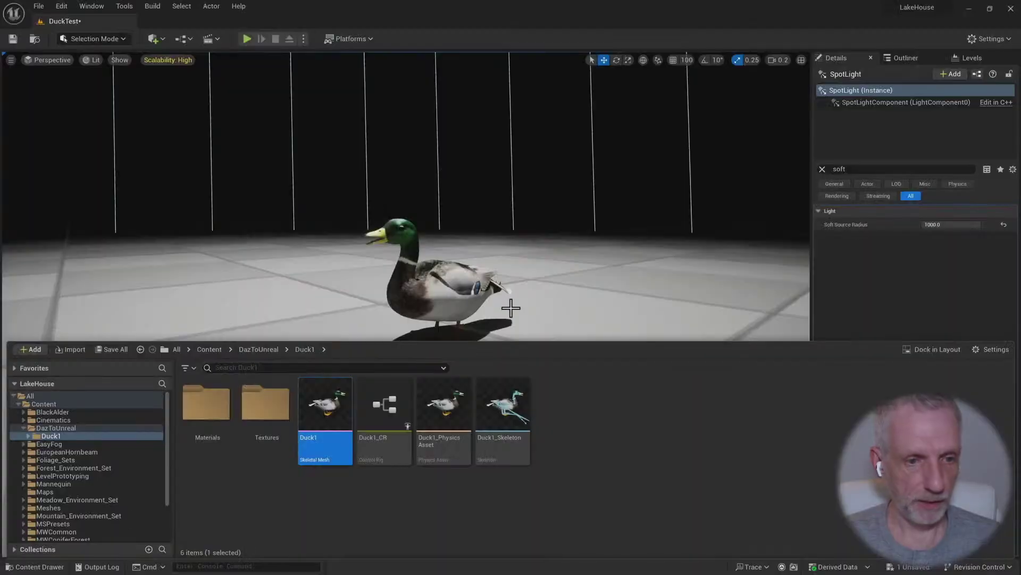
{"action": "left_click", "coordinate": [102, 429]}
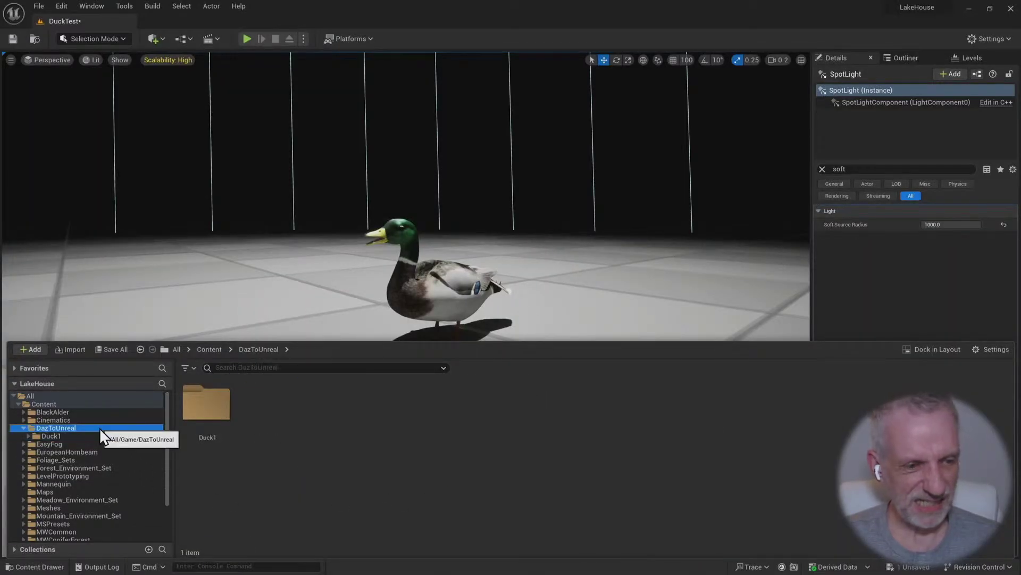
{"action": "left_click", "coordinate": [104, 437]}
{"action": "double_click", "coordinate": [104, 438]}
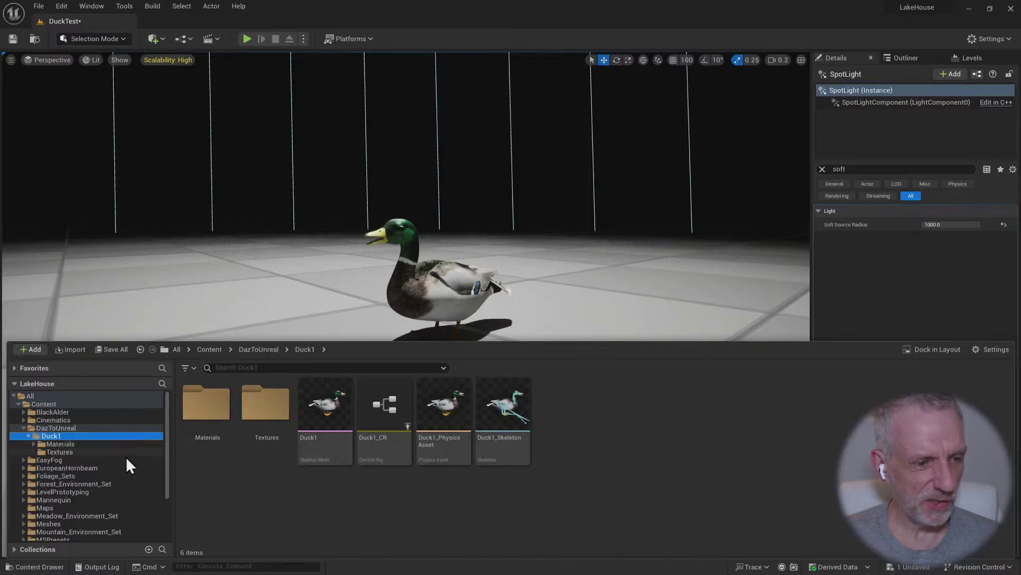
{"action": "left_click", "coordinate": [122, 445]}
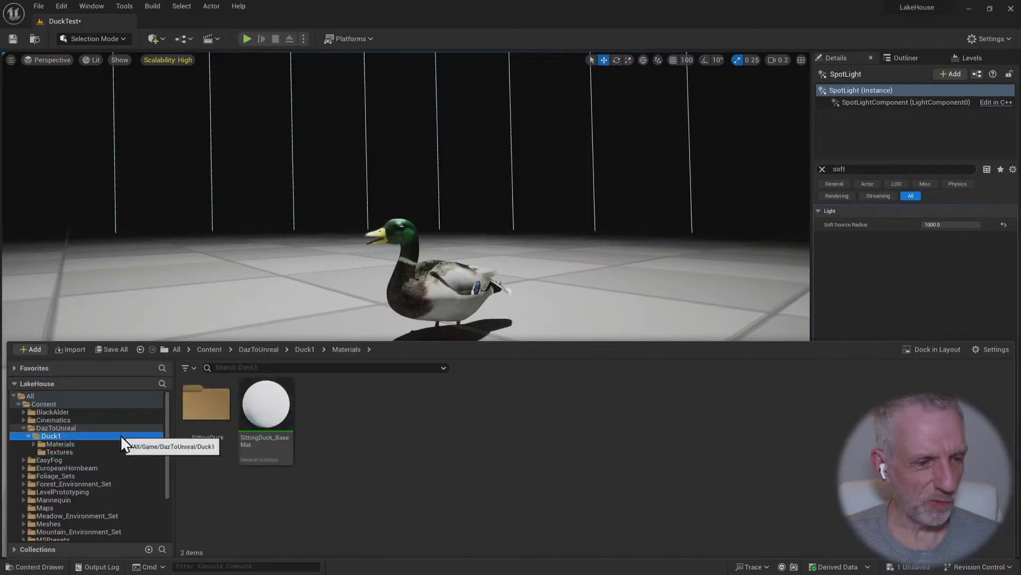
{"action": "left_click", "coordinate": [122, 429]}
{"action": "left_click", "coordinate": [99, 436]}
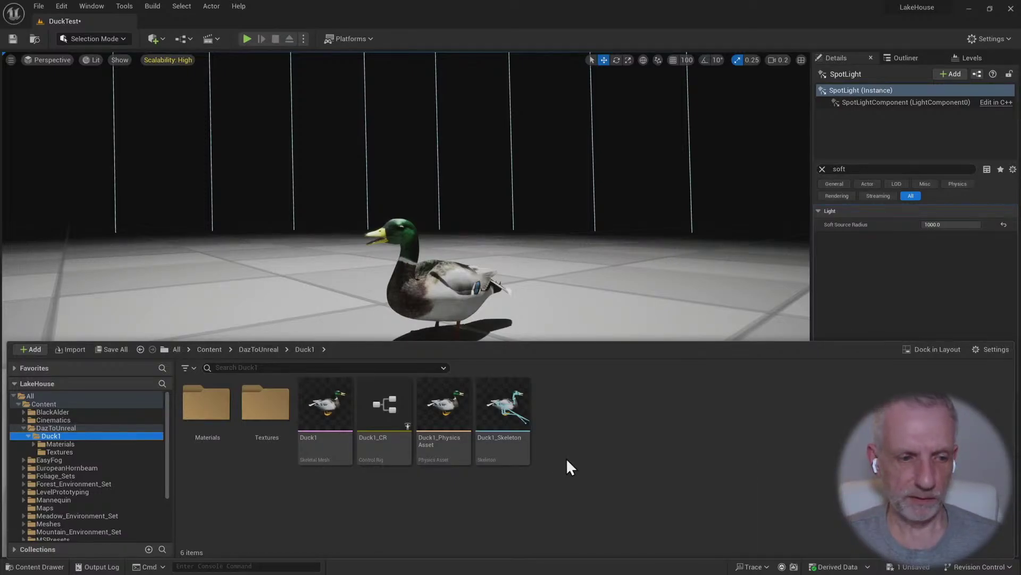
Clear the SpotLight property filter, select the Duck1 actor, and search its skeletal mesh asset choices for "sw"
{"action": "left_click", "coordinate": [823, 170]}
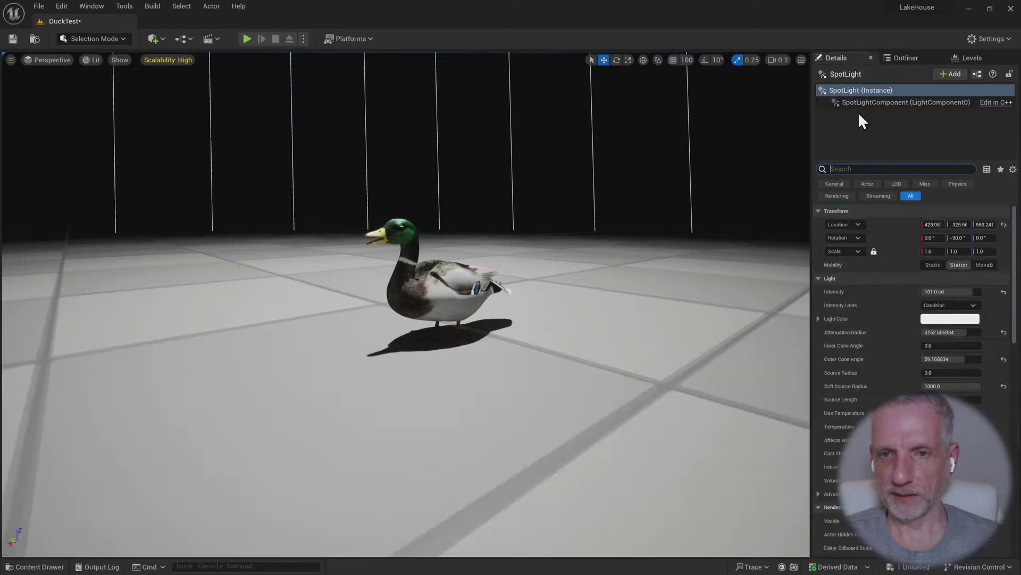
{"action": "left_click", "coordinate": [937, 56]}
{"action": "left_click", "coordinate": [873, 219]}
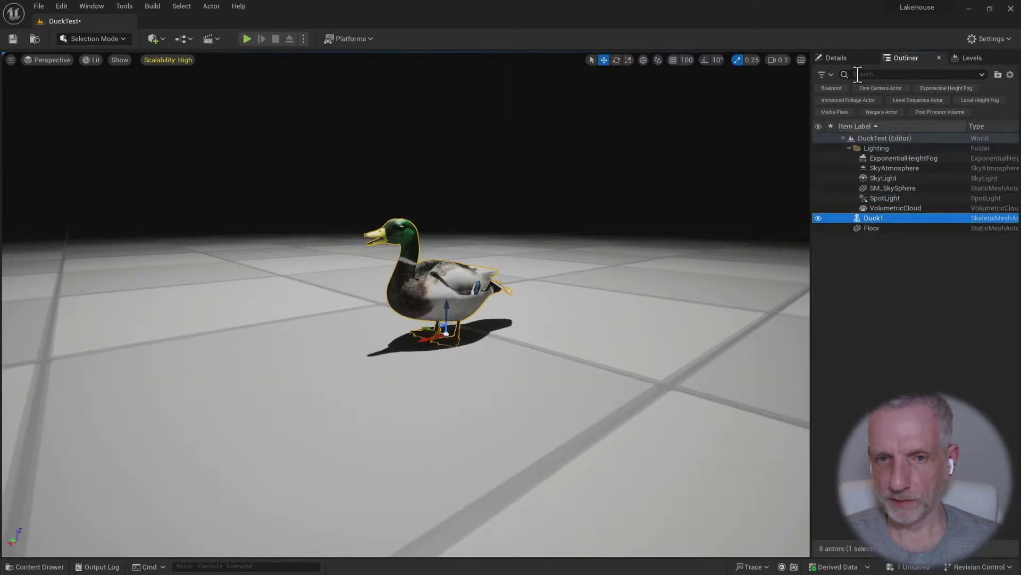
{"action": "left_click", "coordinate": [838, 58]}
{"action": "left_click", "coordinate": [978, 346]}
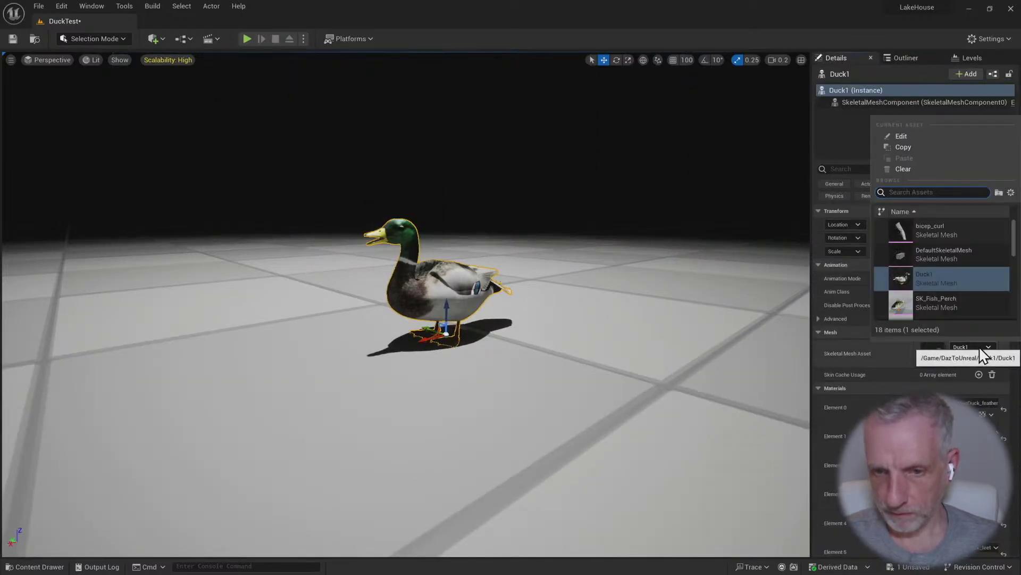
{"action": "type", "text": "sw"}
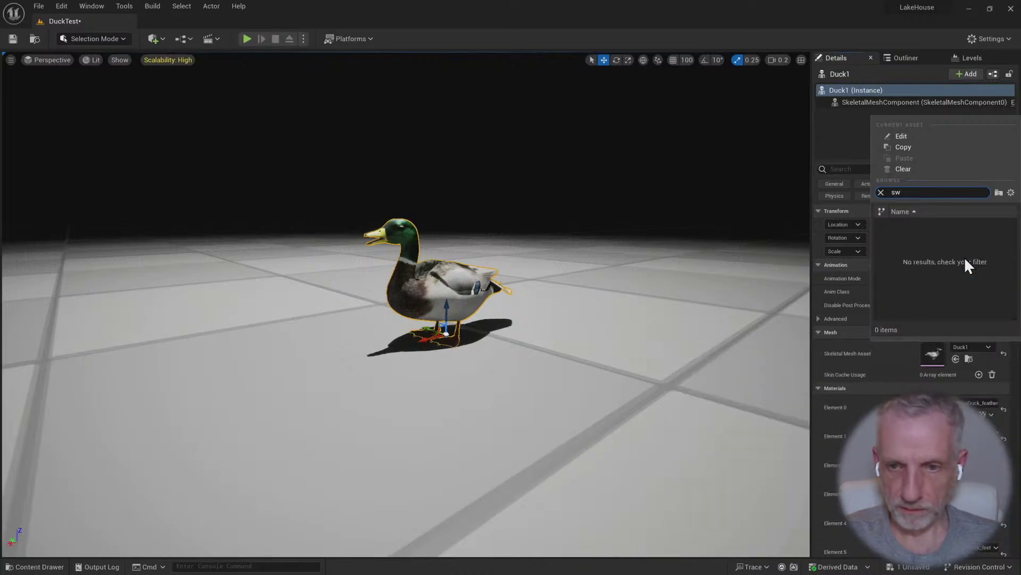
{"action": "left_click", "coordinate": [881, 192]}
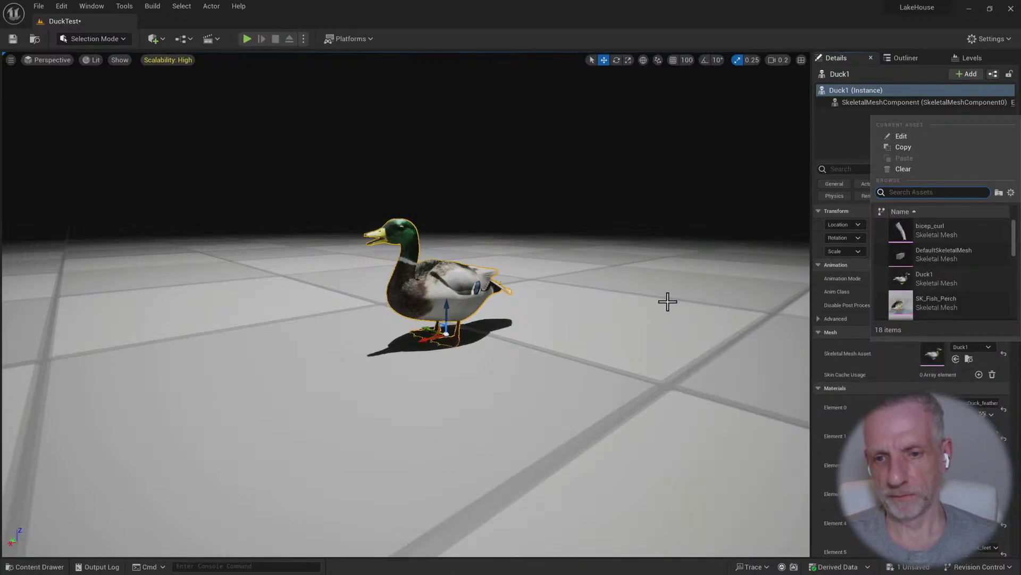
Switch to DAZ Studio and set up another Daz To Unreal export of SittingDuck with asset type Animation
{"action": "key", "text": "alt+Tab"}
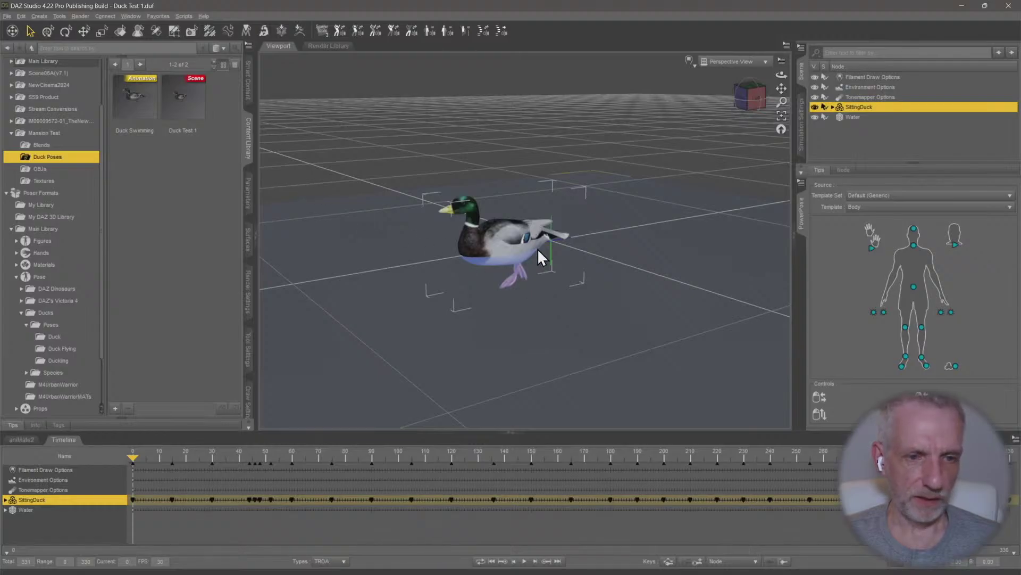
{"action": "left_click", "coordinate": [6, 18]}
{"action": "mouse_move", "coordinate": [66, 137]}
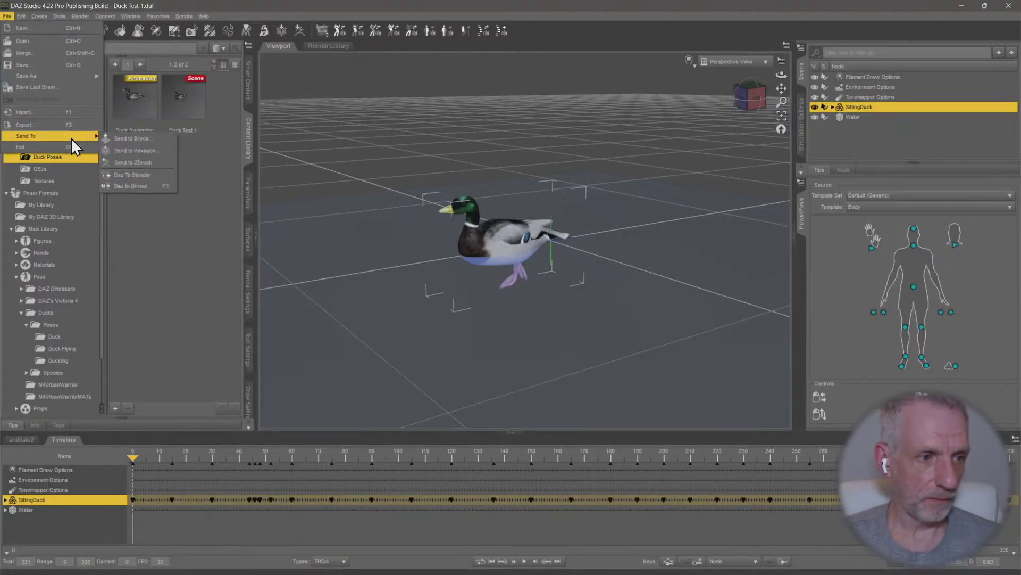
{"action": "left_click", "coordinate": [141, 185]}
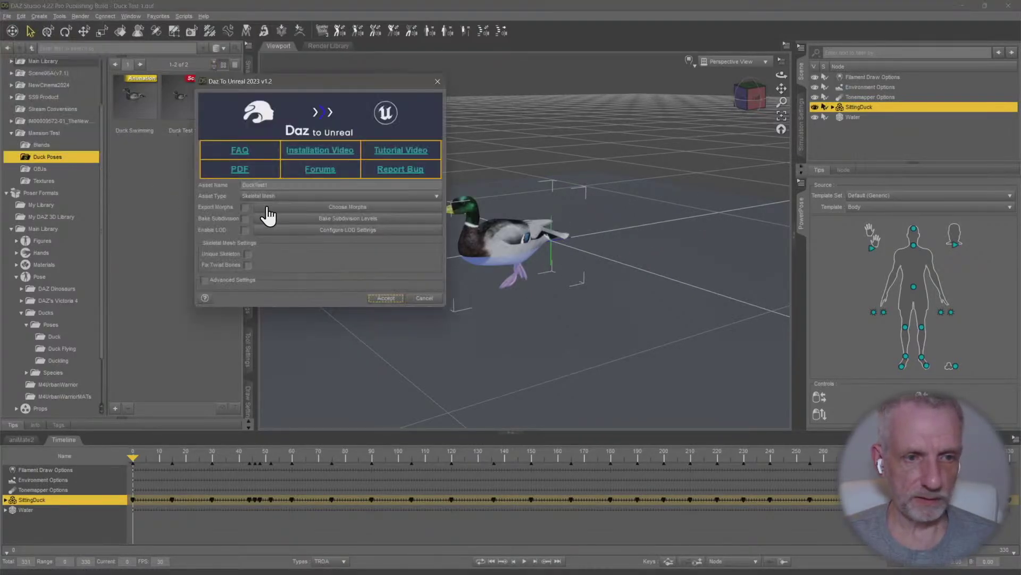
{"action": "left_click", "coordinate": [295, 197]}
{"action": "left_click", "coordinate": [314, 216]}
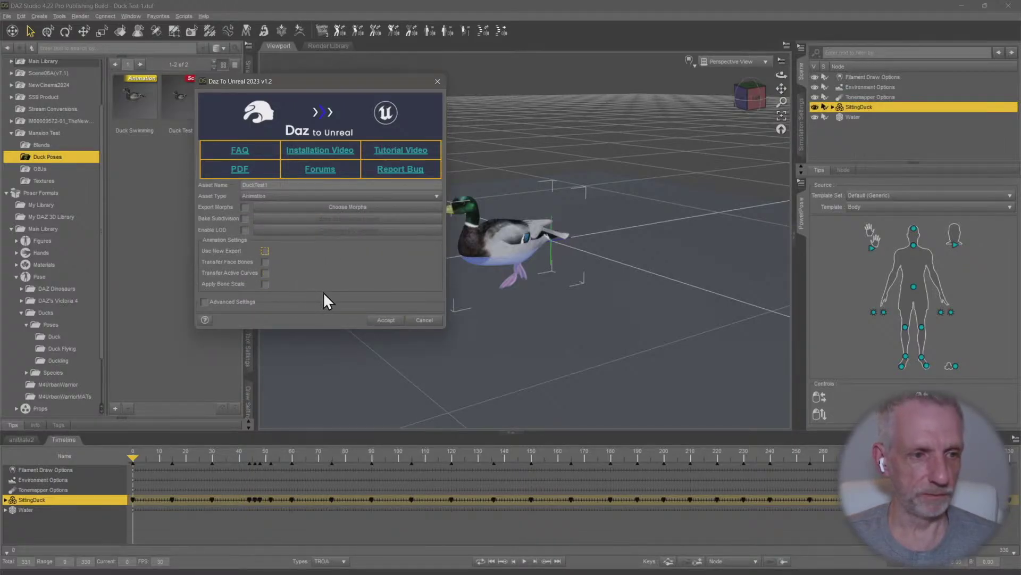
Name the asset Swimming1, export it to Unreal with Use New Export disabled, and dismiss the completion notice
{"action": "left_click_drag", "start_coordinate": [269, 185], "coordinate": [248, 182]}
{"action": "type", "text": "Swimming1"}
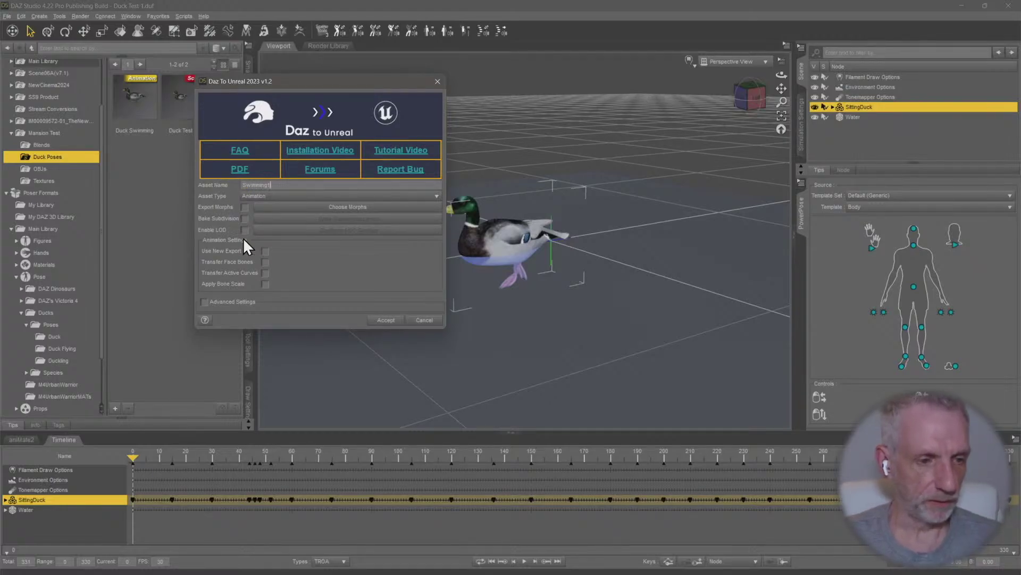
{"action": "left_click", "coordinate": [386, 321]}
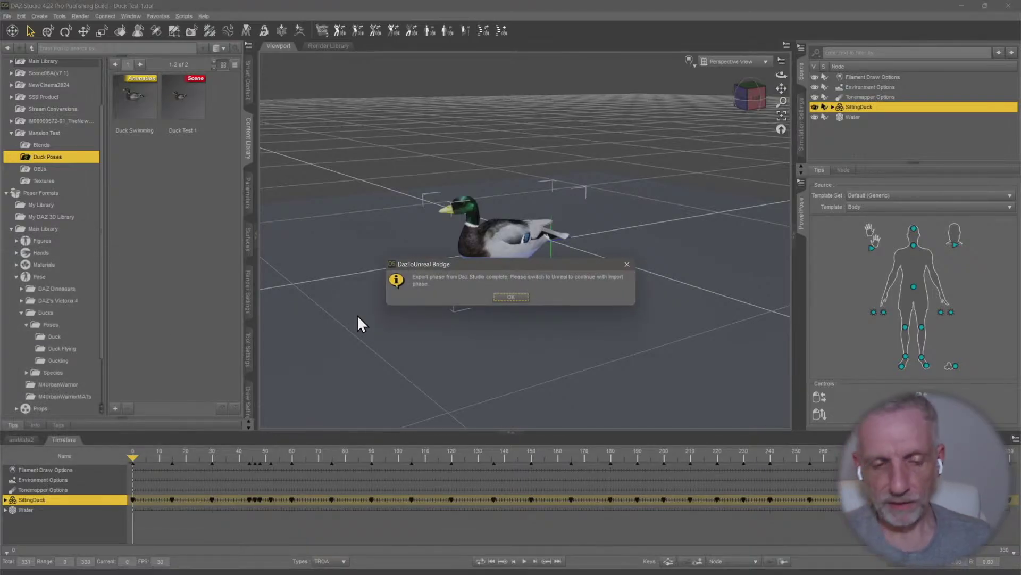
{"action": "left_click", "coordinate": [509, 297]}
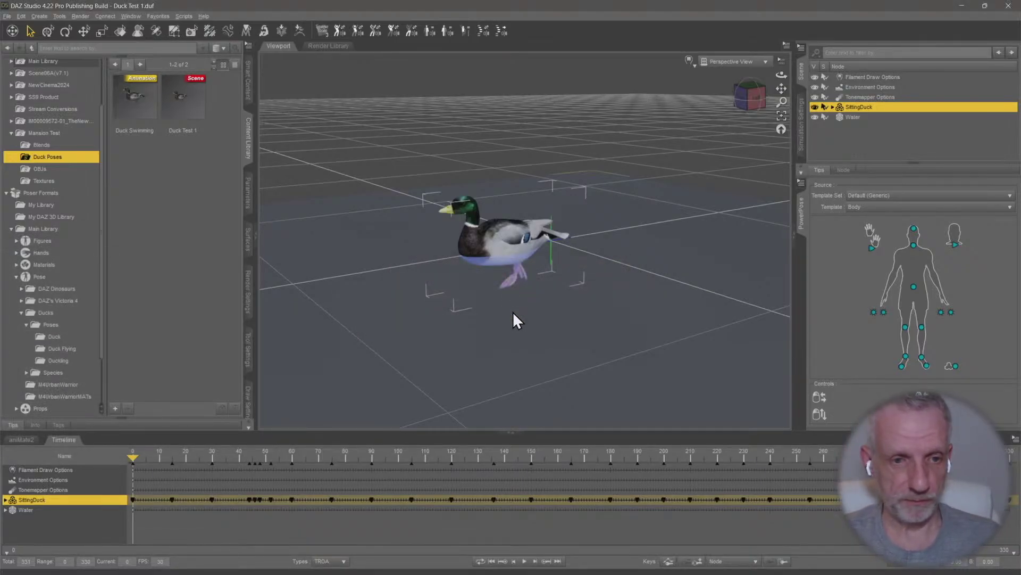
Switch to Unreal Editor, open the Swimming1 animation sequence in a maximized editor, and inspect the duck's motion from several sides
{"action": "key", "text": "alt+Tab"}
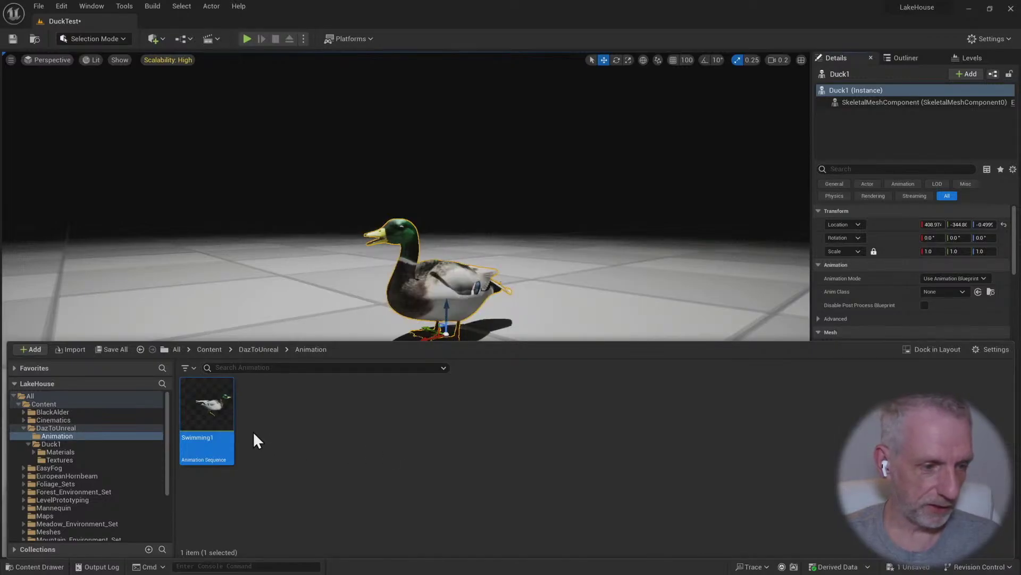
{"action": "double_click", "coordinate": [212, 414]}
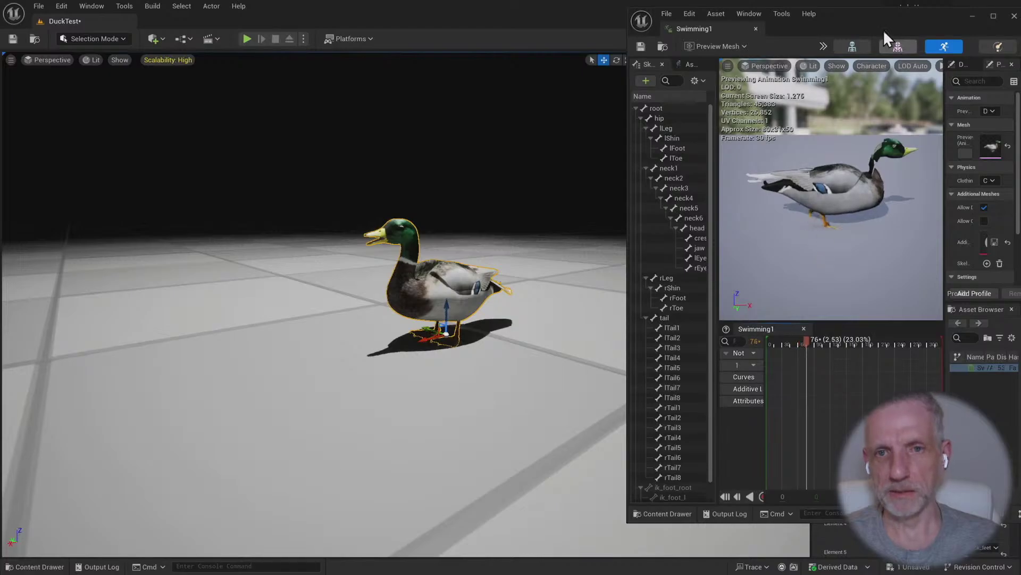
{"action": "double_click", "coordinate": [876, 18]}
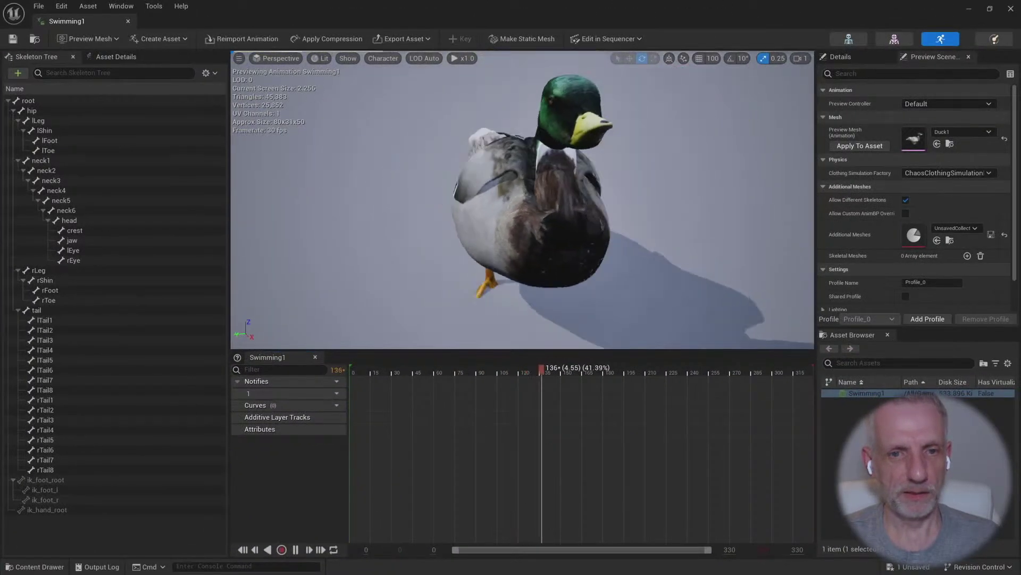
{"action": "left_click_drag", "start_coordinate": [745, 208], "coordinate": [675, 200], "text": "alt"}
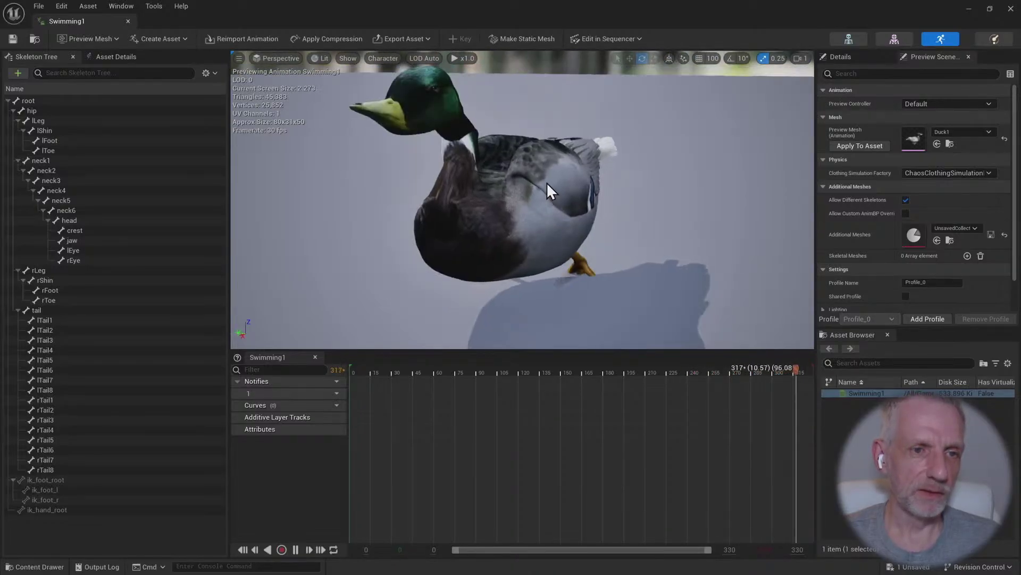
{"action": "left_click_drag", "start_coordinate": [547, 183], "coordinate": [436, 192], "text": "alt"}
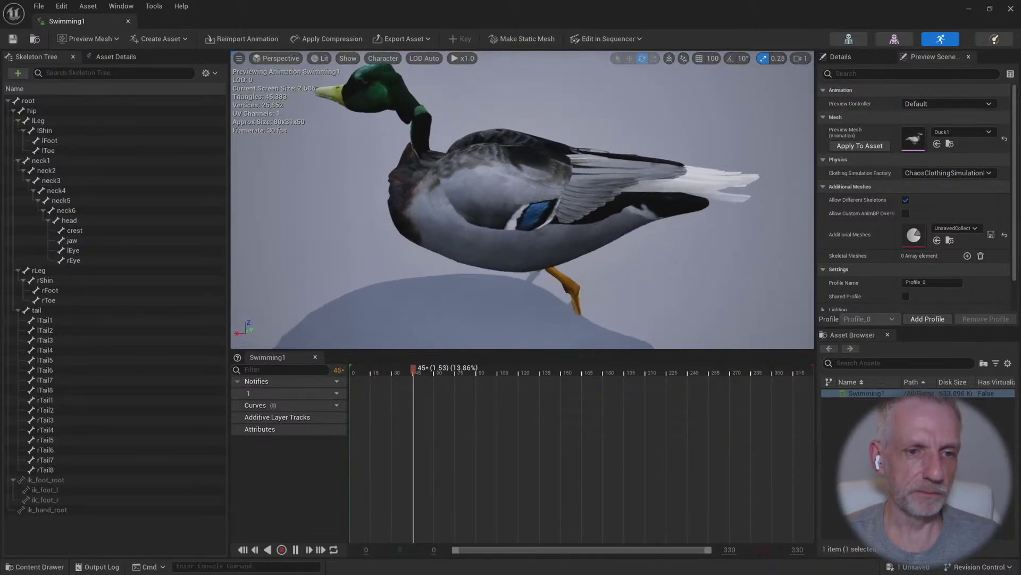
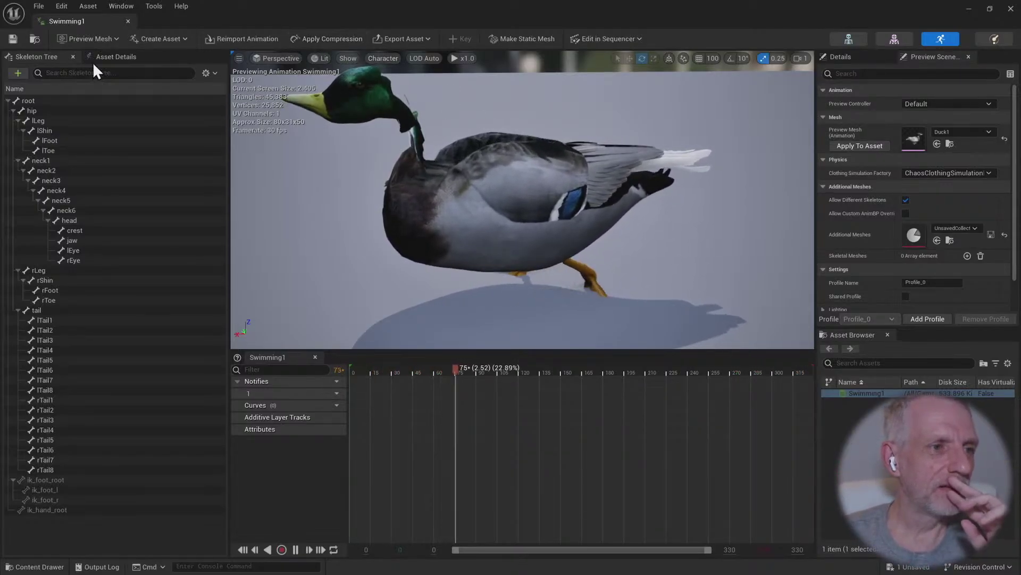
In the Swimming1 asset details, keep Retarget Source at Default and set Retarget Source Asset to Duck1
{"action": "left_click", "coordinate": [106, 59]}
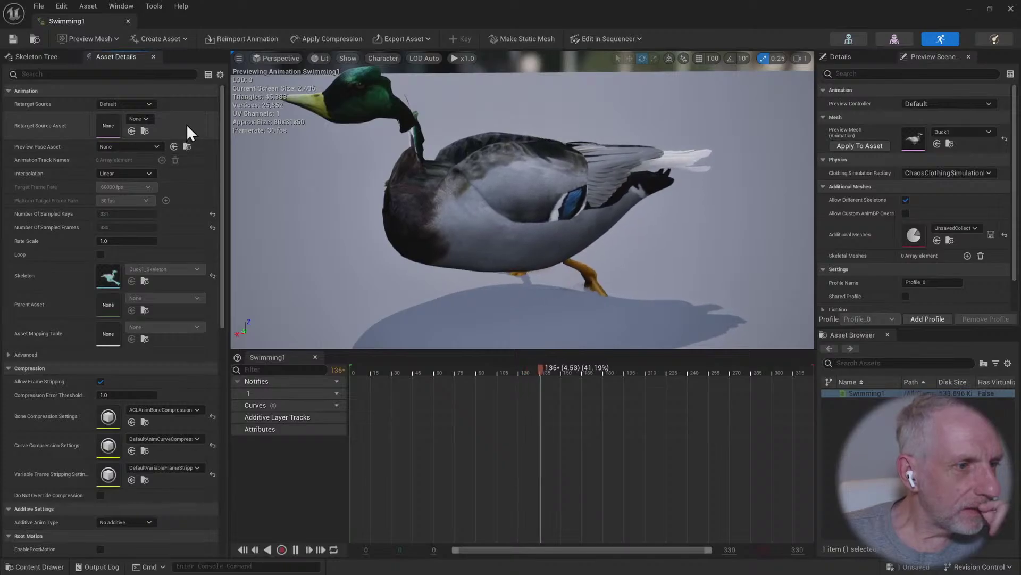
{"action": "left_click", "coordinate": [151, 105]}
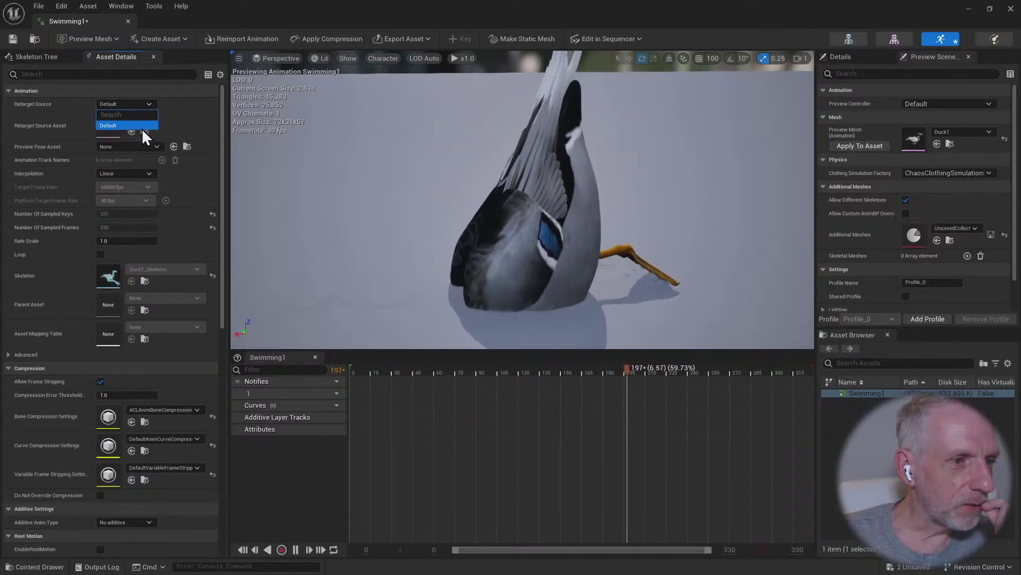
{"action": "left_click", "coordinate": [141, 126]}
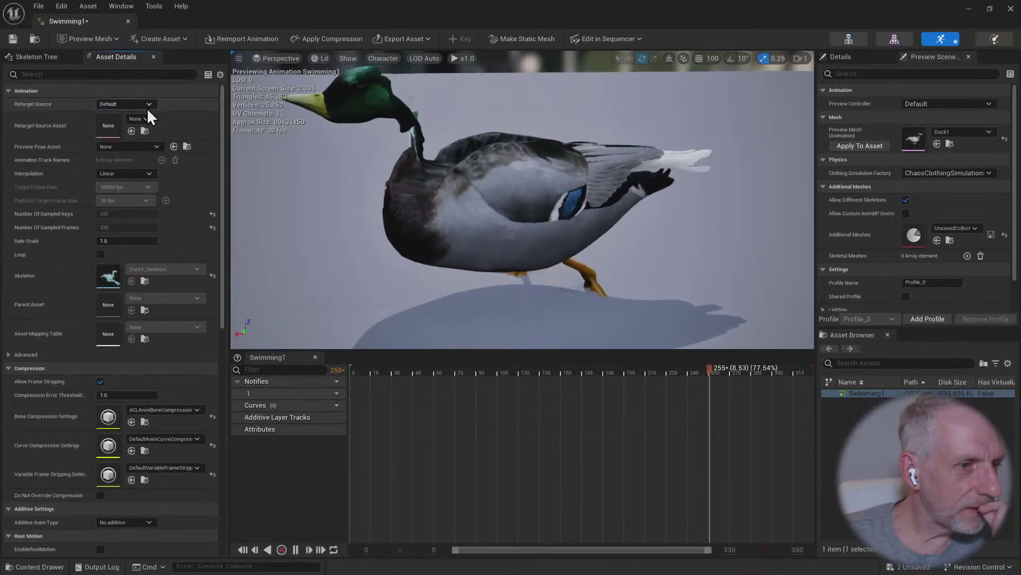
{"action": "left_click", "coordinate": [143, 118]}
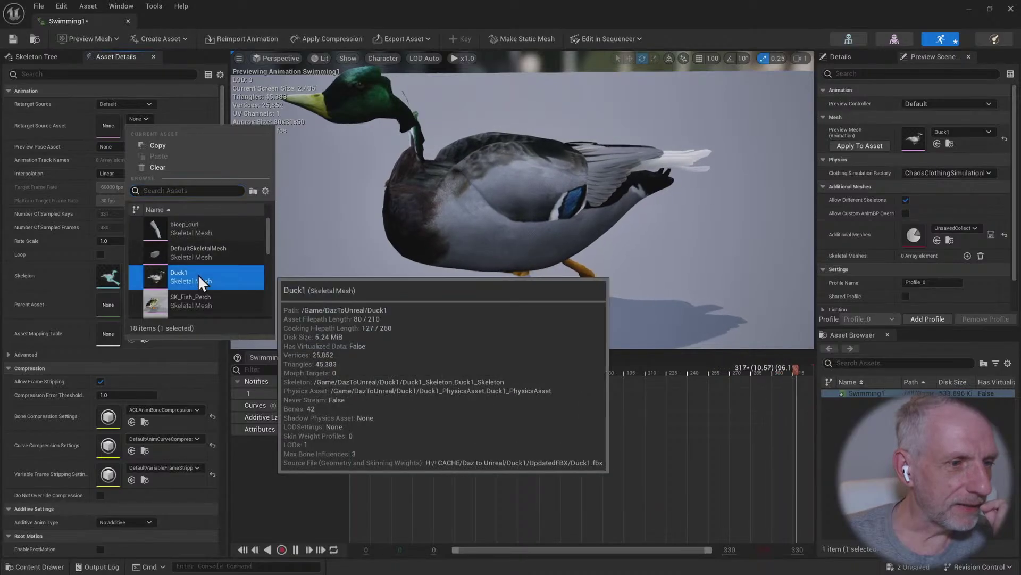
{"action": "left_click", "coordinate": [198, 273]}
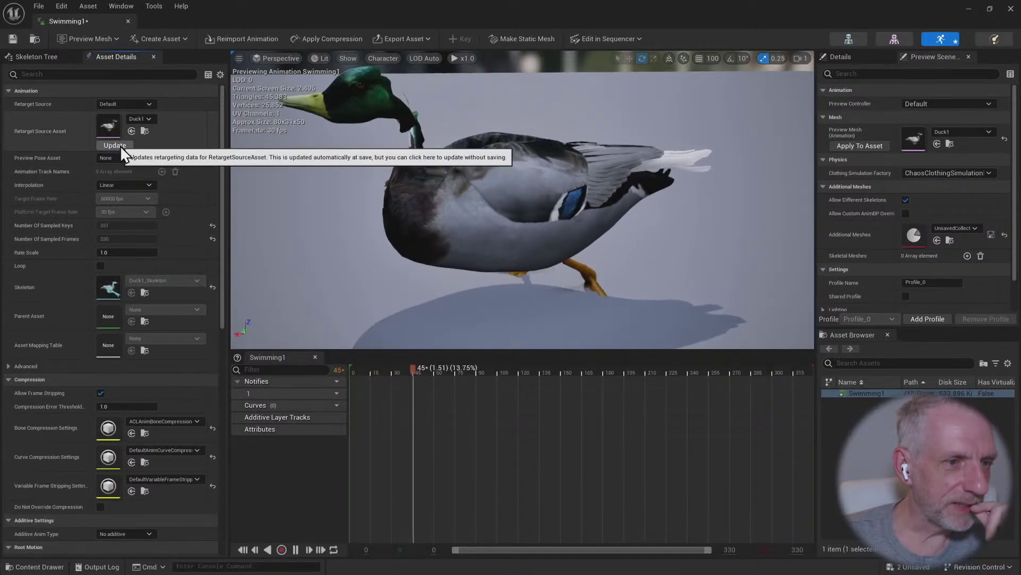
Check the available Retarget Source and Preview Pose Asset options for Swimming1 without changing them
{"action": "left_click", "coordinate": [145, 101]}
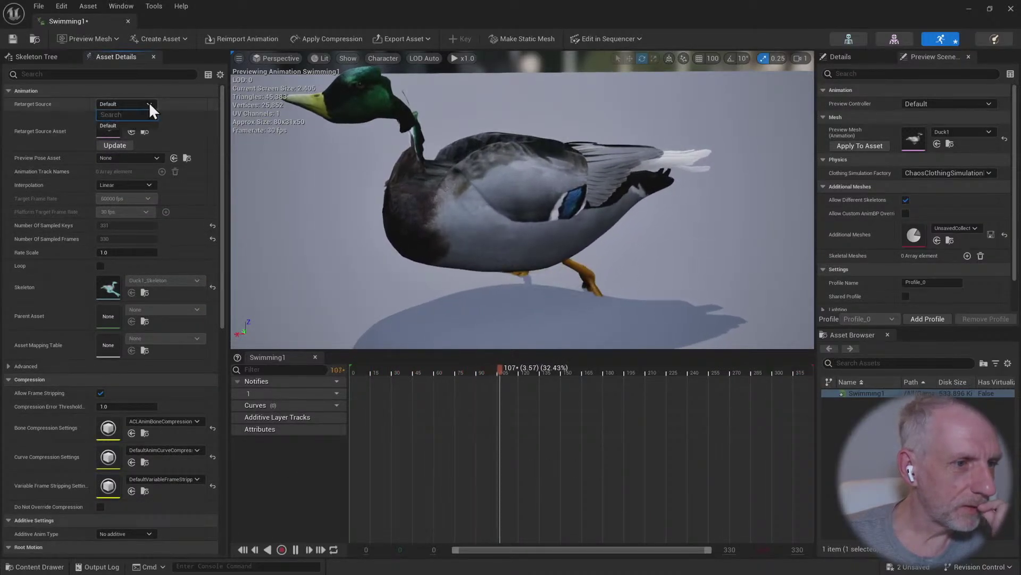
{"action": "left_click", "coordinate": [149, 102]}
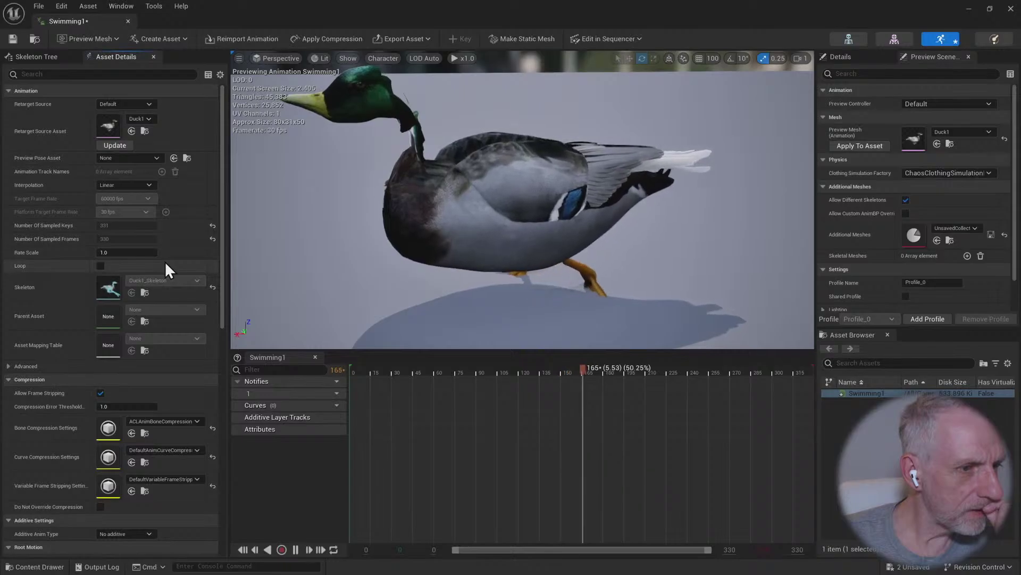
{"action": "left_click", "coordinate": [155, 158]}
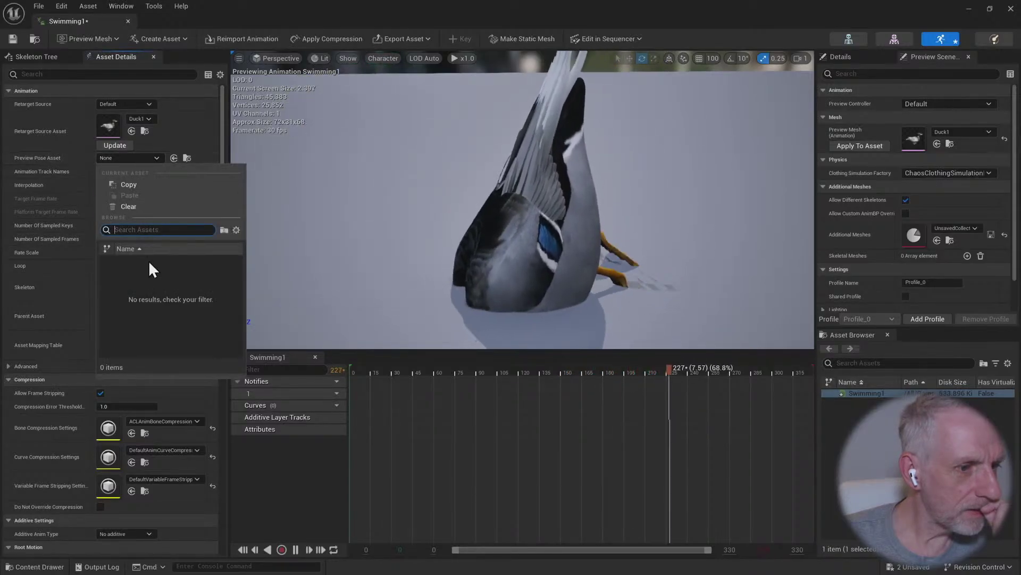
{"action": "left_click", "coordinate": [191, 132]}
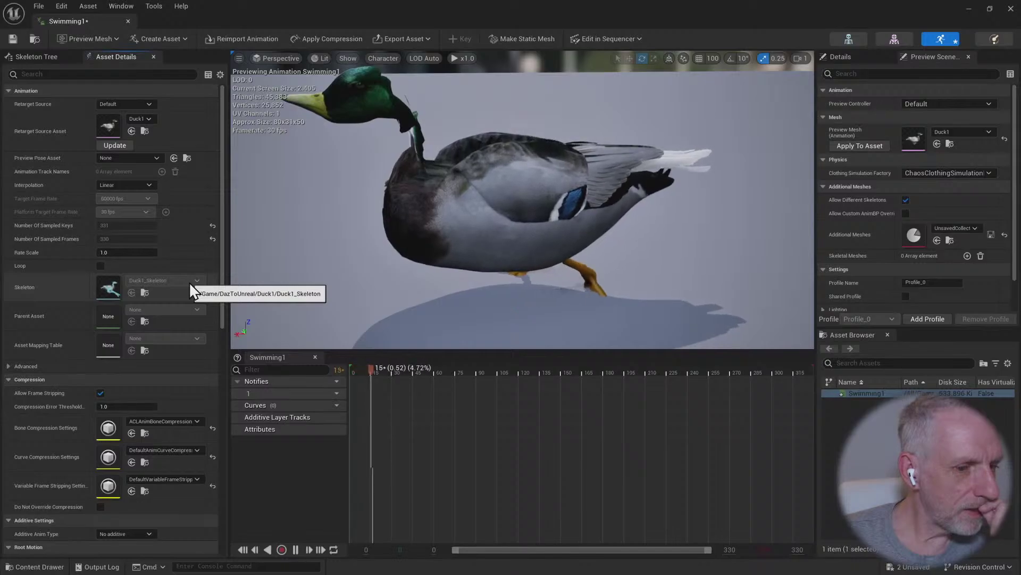
Apply the Duck1 preview mesh to the Swimming1 asset and restore the animation editor to a smaller window over the level
{"action": "scroll", "coordinate": [375, 263], "scroll_direction": "up", "scroll_amount": 3}
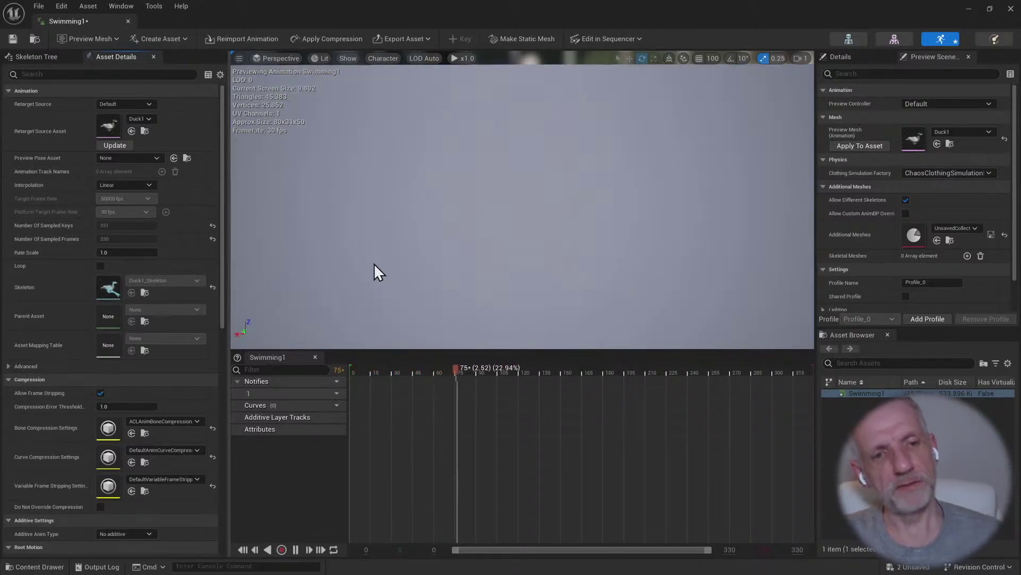
{"action": "scroll", "coordinate": [375, 263], "scroll_direction": "down", "scroll_amount": 3}
{"action": "left_click_drag", "start_coordinate": [390, 241], "coordinate": [390, 202]}
{"action": "left_click", "coordinate": [875, 148]}
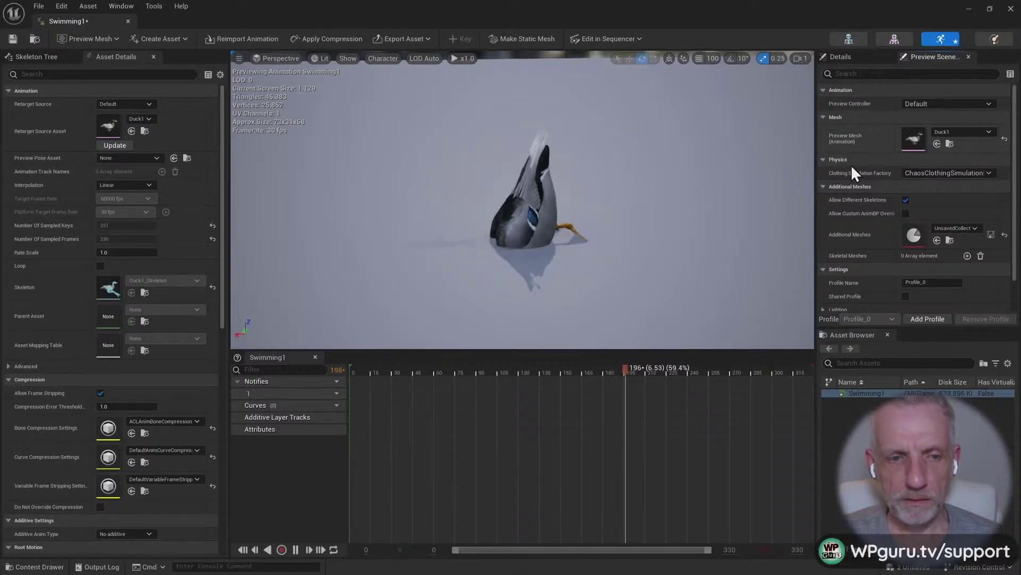
{"action": "key", "text": "super+Down"}
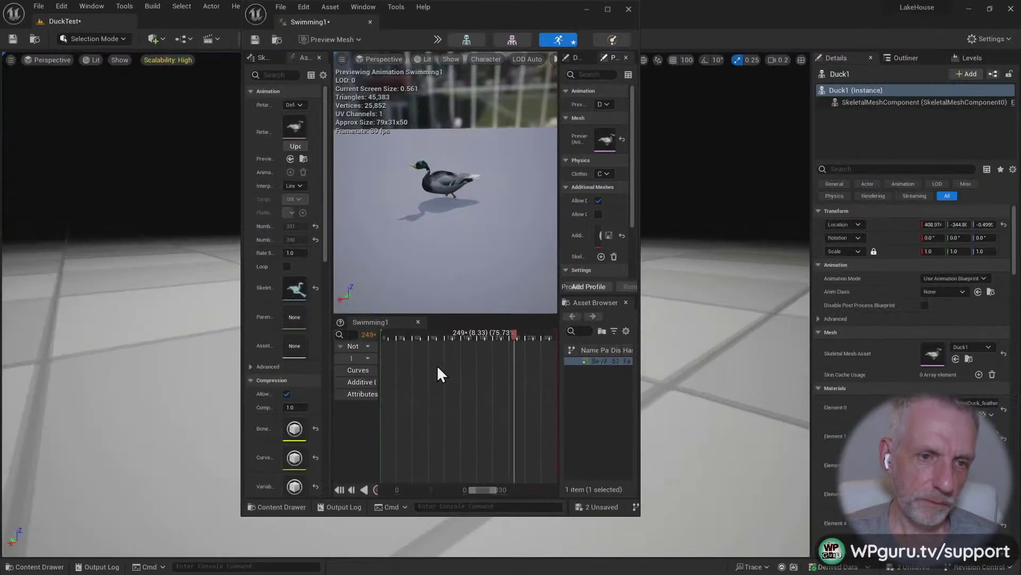
Dock the Swimming1 editor beside the DuckTest tab in the maximized main window and stop its animation at frame 0
{"action": "left_click_drag", "start_coordinate": [320, 22], "coordinate": [177, 17]}
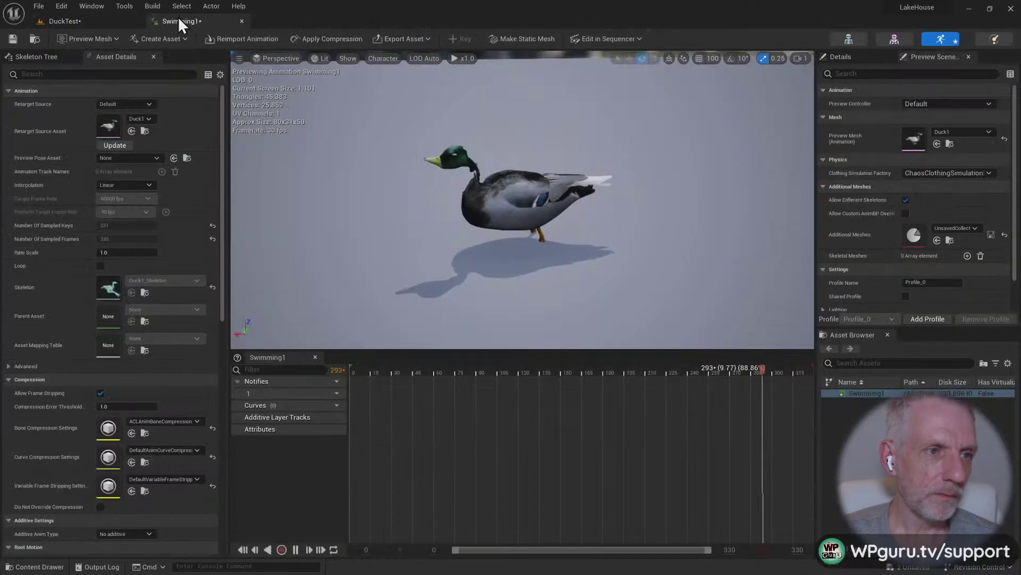
{"action": "left_click", "coordinate": [296, 550]}
{"action": "key", "text": "super+Down"}
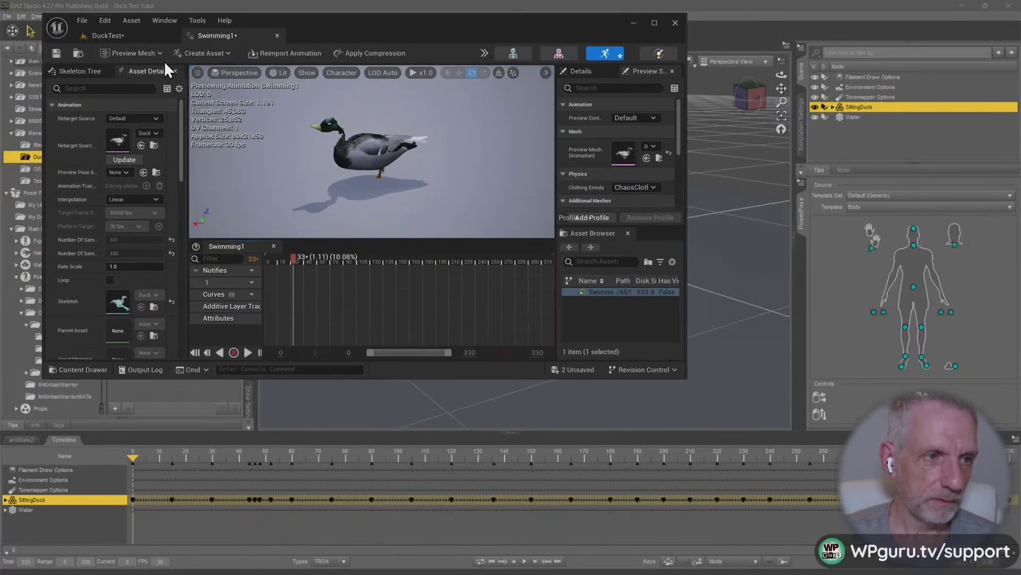
{"action": "double_click", "coordinate": [321, 25]}
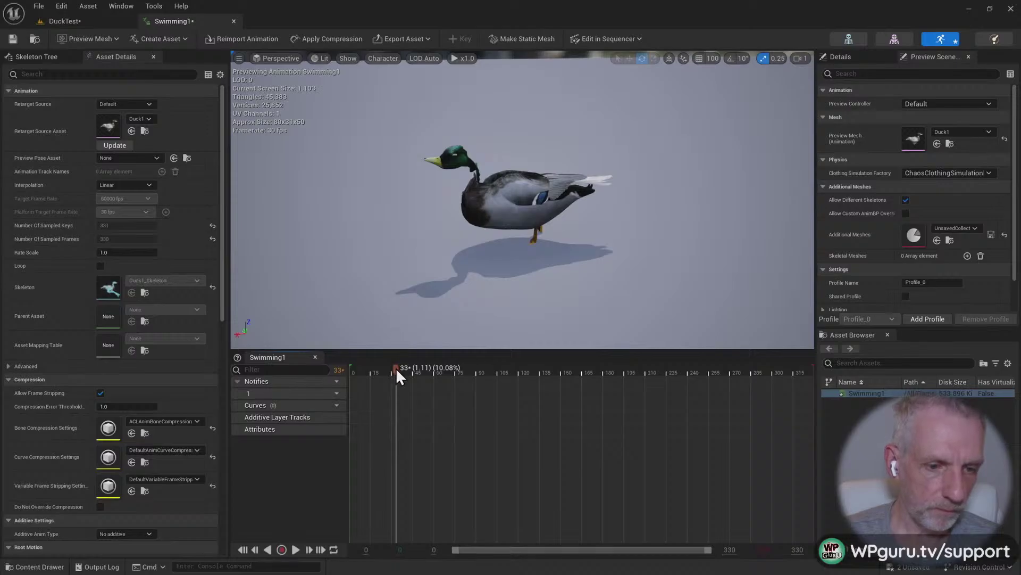
{"action": "left_click_drag", "start_coordinate": [396, 368], "coordinate": [317, 365]}
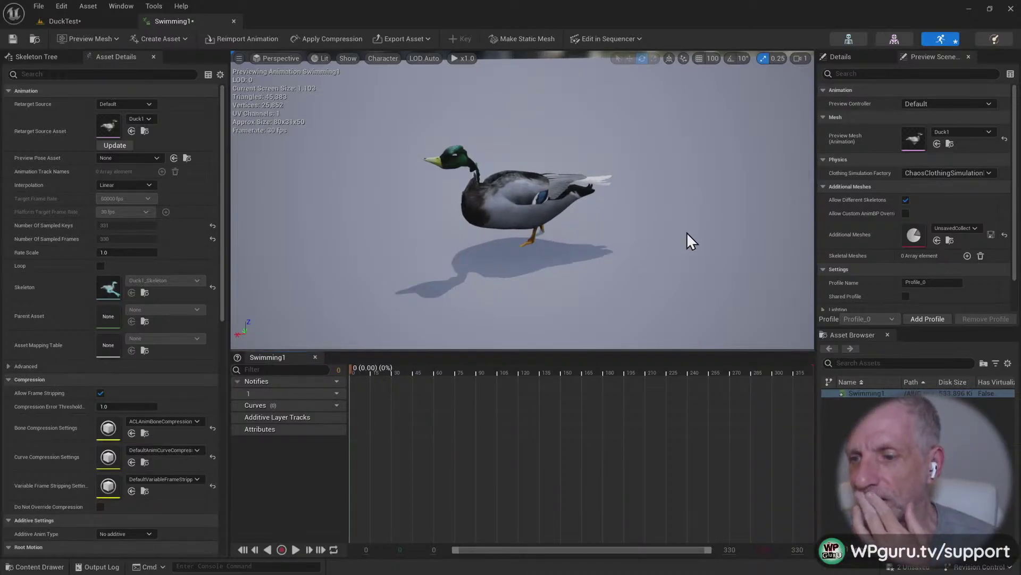
{"action": "scroll", "coordinate": [511, 190], "scroll_direction": "up", "scroll_amount": 3}
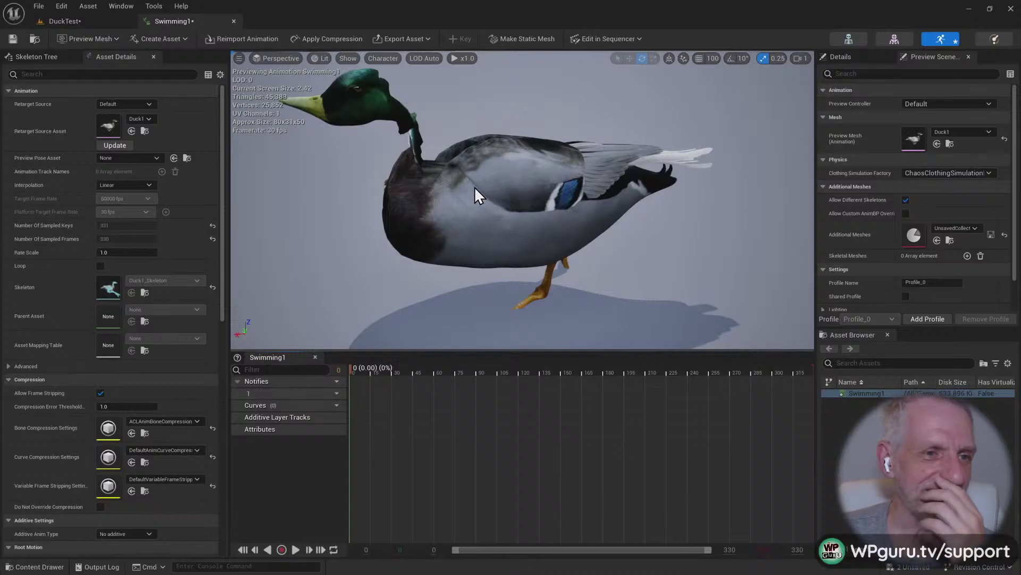
Check the Preview Pose Asset options and search the Retarget Source Asset choices for "swim", leaving both settings as they are
{"action": "left_click", "coordinate": [153, 158]}
{"action": "left_click", "coordinate": [186, 133]}
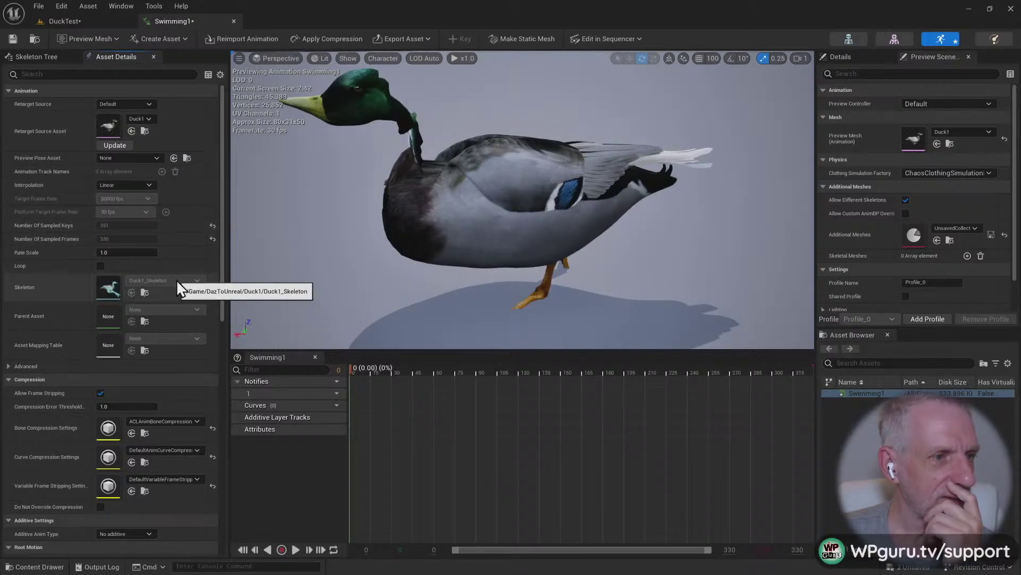
{"action": "left_click", "coordinate": [149, 118]}
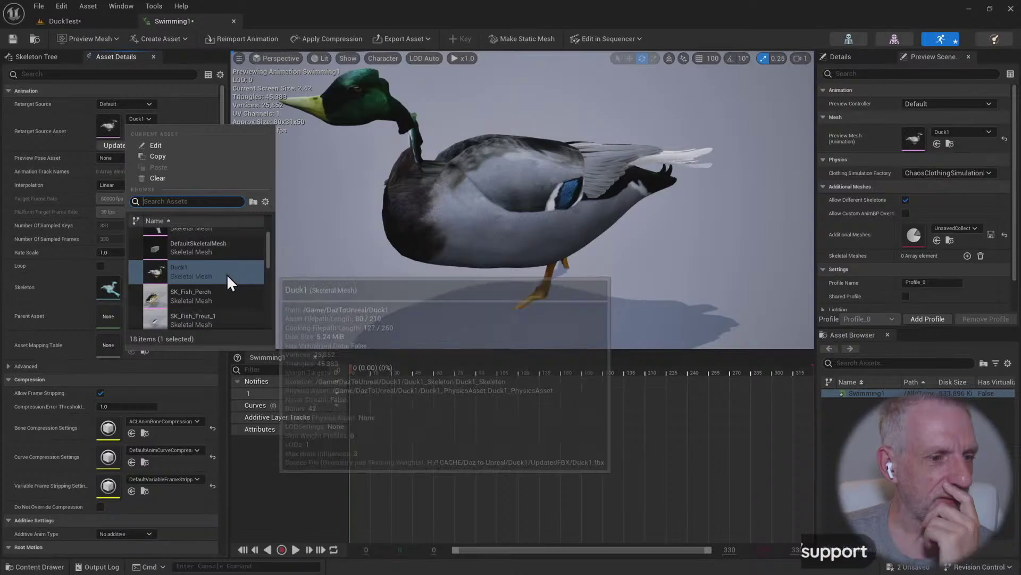
{"action": "scroll", "coordinate": [227, 273], "scroll_direction": "down", "scroll_amount": 2}
{"action": "type", "text": "swim"}
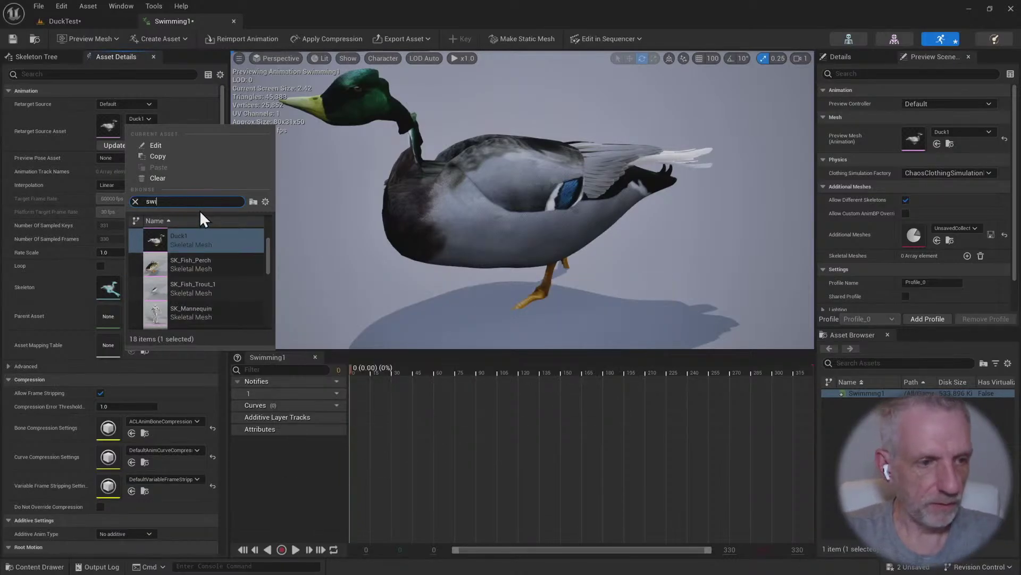
{"action": "key", "text": "BackSpace"}
{"action": "key", "text": "BackSpace"}
{"action": "key", "text": "BackSpace"}
{"action": "key", "text": "BackSpace"}
{"action": "left_click", "coordinate": [183, 107]}
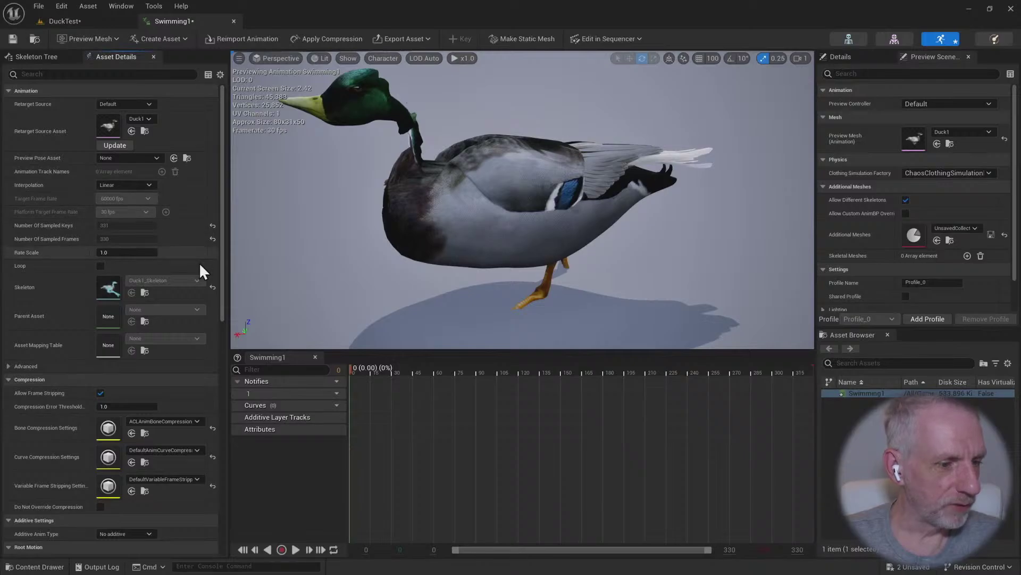
Review the remaining Swimming1 asset details, including the Root Motion Root Lock options, and the available Preview Mesh choices
{"action": "scroll", "coordinate": [184, 367], "scroll_direction": "down", "scroll_amount": 3}
{"action": "scroll", "coordinate": [182, 375], "scroll_direction": "down", "scroll_amount": 3}
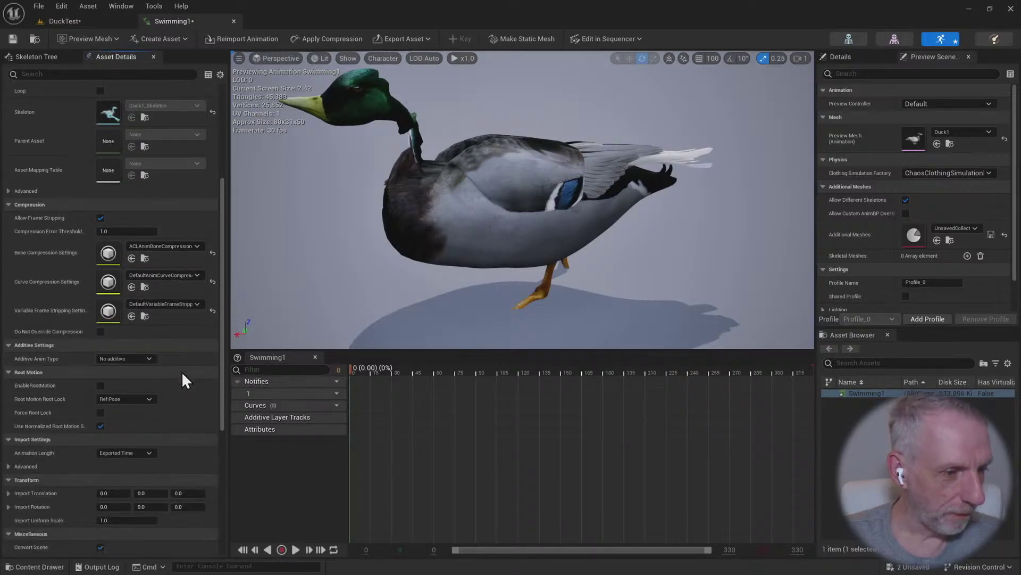
{"action": "scroll", "coordinate": [181, 371], "scroll_direction": "down", "scroll_amount": 1}
{"action": "left_click", "coordinate": [139, 383]}
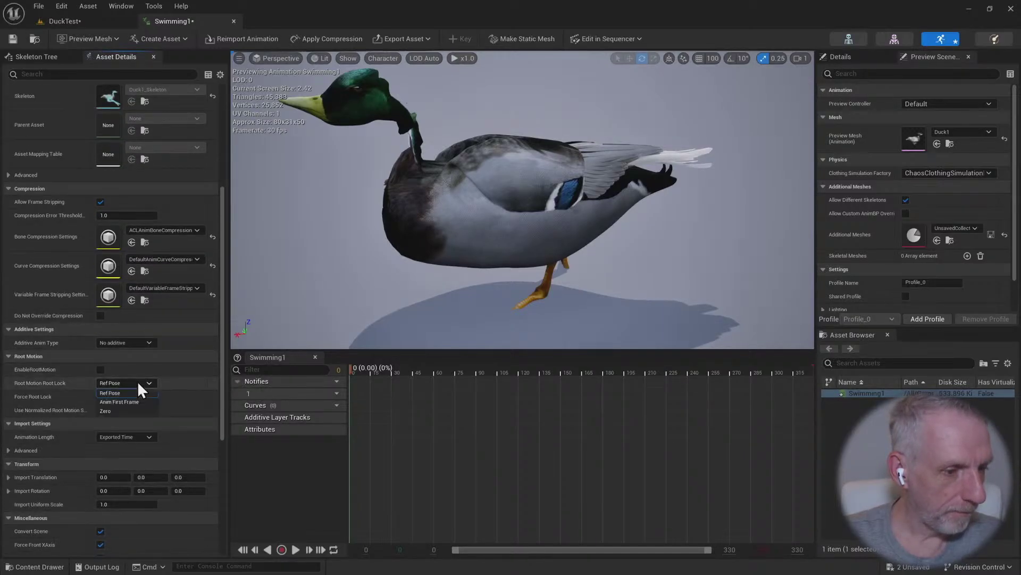
{"action": "left_click", "coordinate": [164, 380]}
{"action": "scroll", "coordinate": [148, 461], "scroll_direction": "down", "scroll_amount": 8}
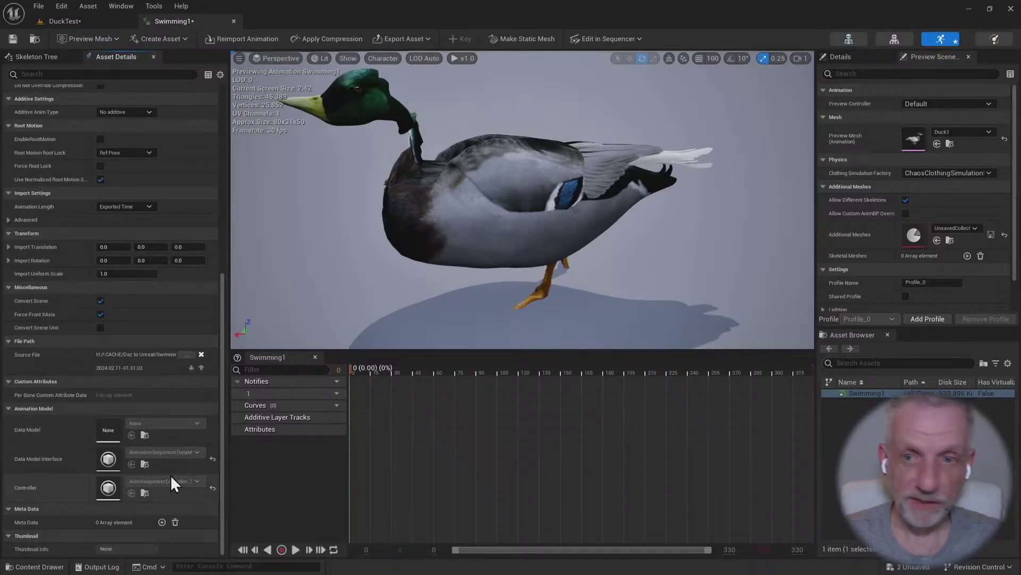
{"action": "left_click", "coordinate": [984, 132]}
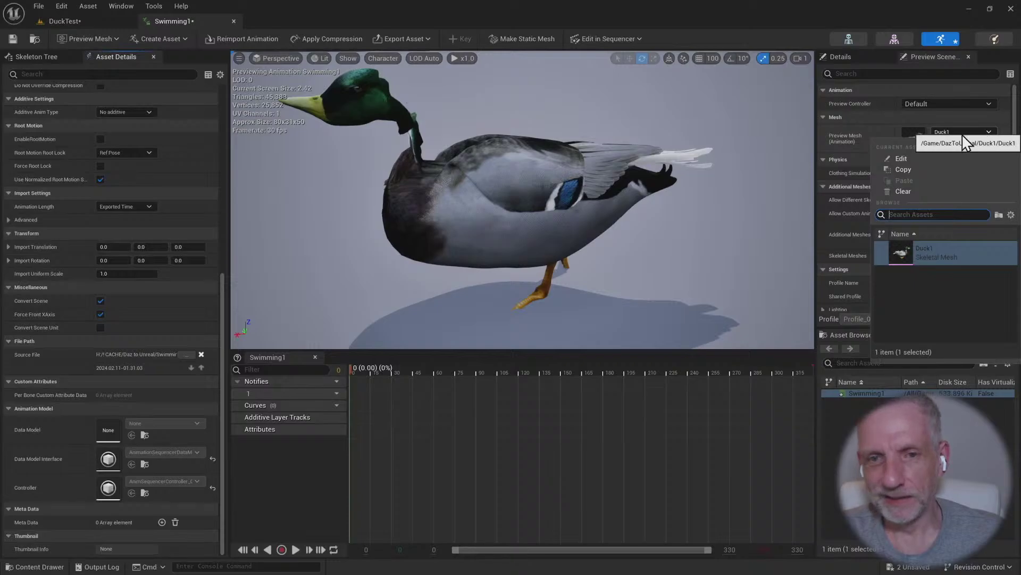
In the DuckTest level, set Duck1's Animation Mode to Use Animation Asset and its Anim to Play to Swimming1
{"action": "left_click", "coordinate": [66, 21]}
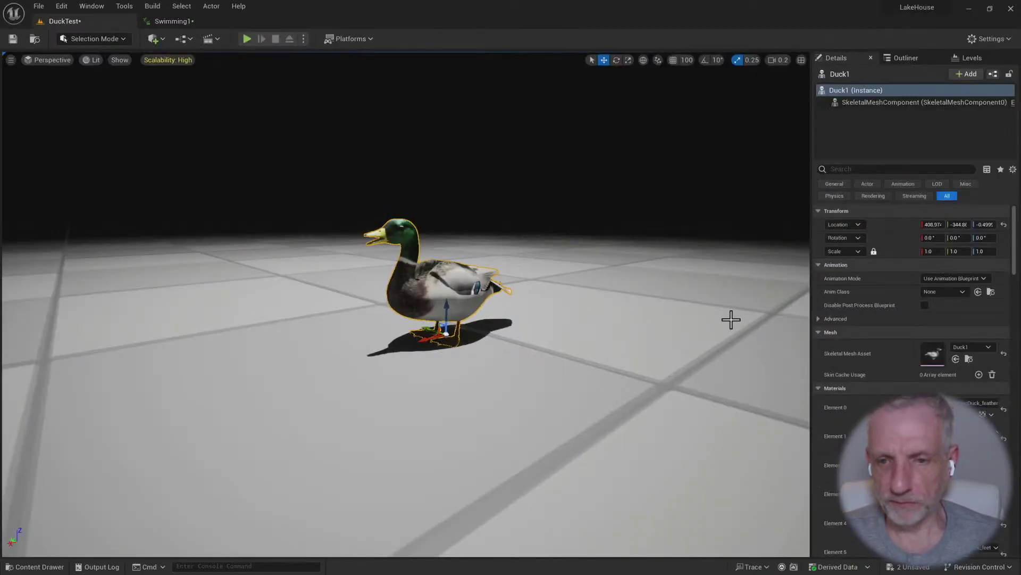
{"action": "left_click", "coordinate": [985, 279]}
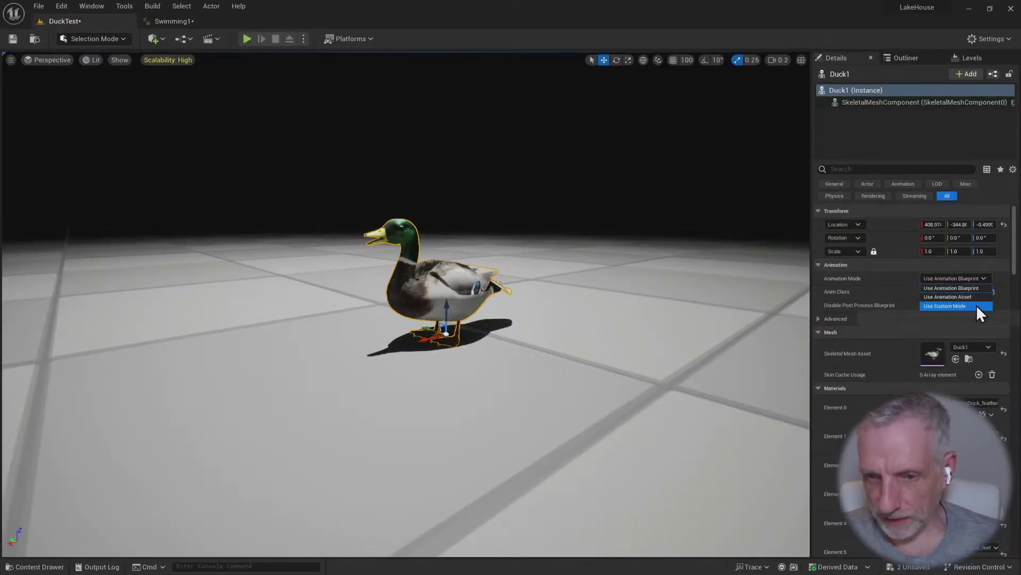
{"action": "left_click", "coordinate": [977, 297]}
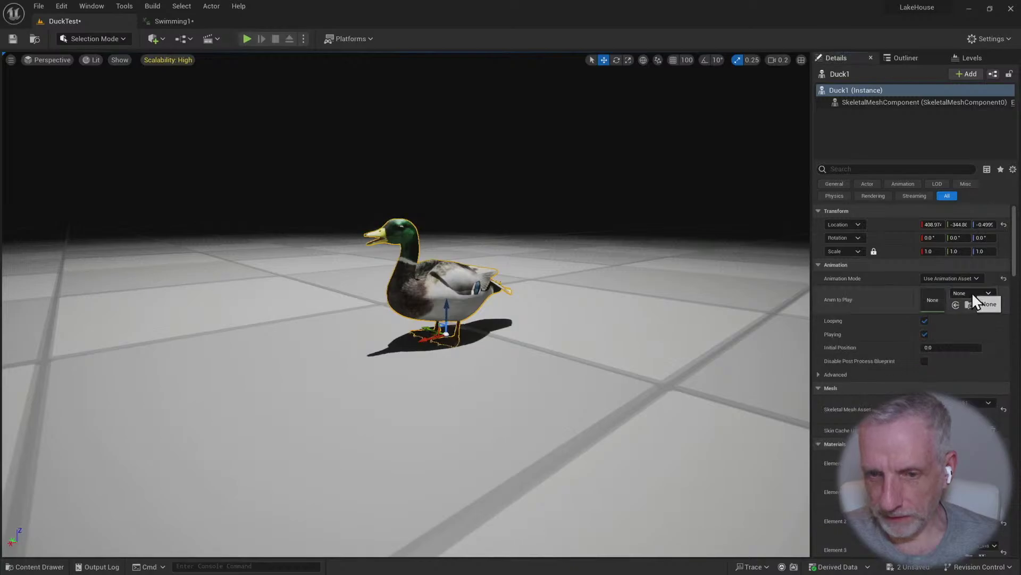
{"action": "left_click", "coordinate": [972, 292]}
{"action": "left_click", "coordinate": [904, 407]}
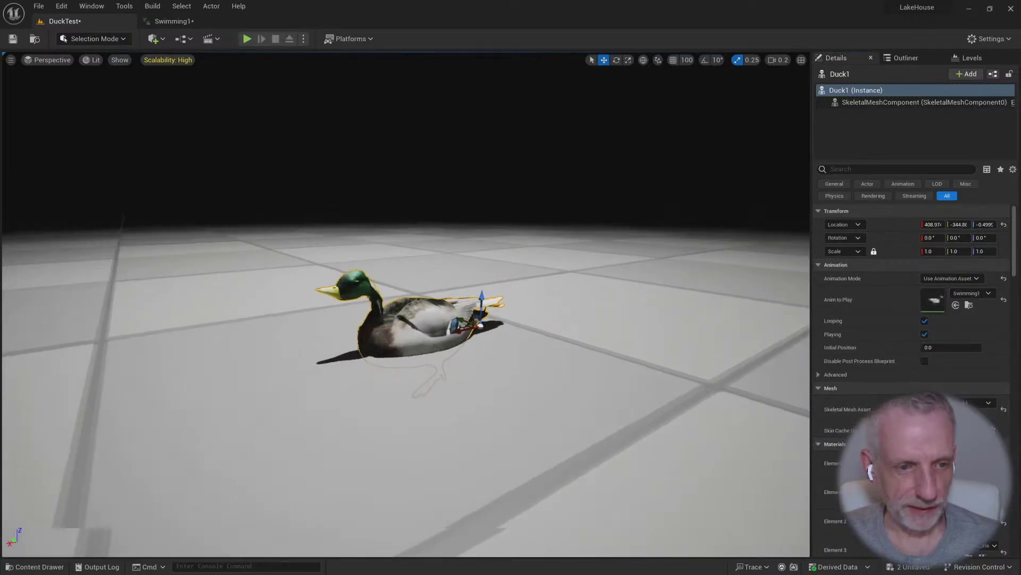
{"action": "right_click_drag", "start_coordinate": [407, 304], "coordinate": [423, 290]}
{"action": "right_click_drag", "start_coordinate": [494, 343], "coordinate": [504, 339]}
Create a level sequence named SQ_DuckTest in the Content/Cinematics folder
{"action": "key", "text": "ctrl+space"}
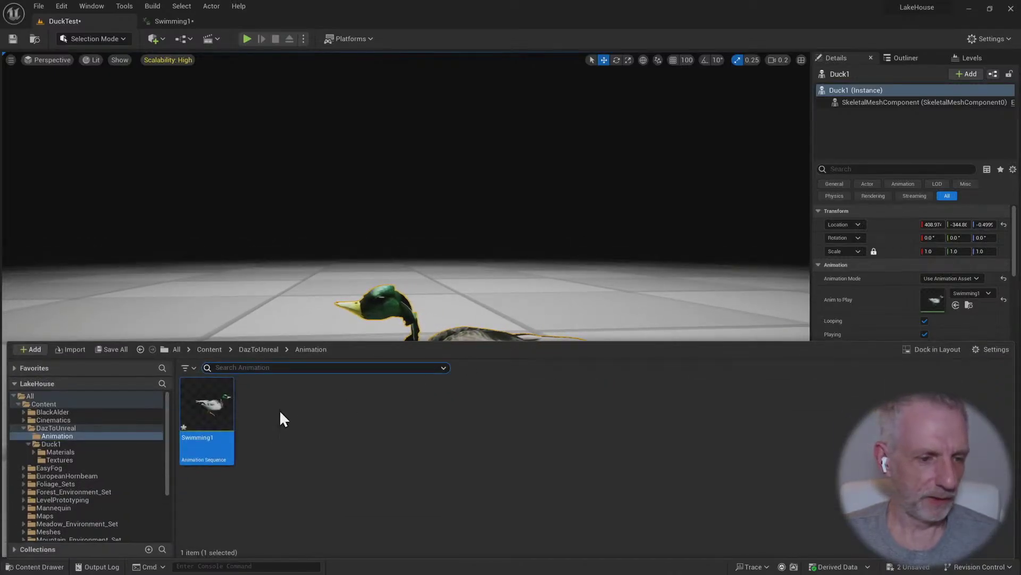
{"action": "key", "text": "ctrl+space"}
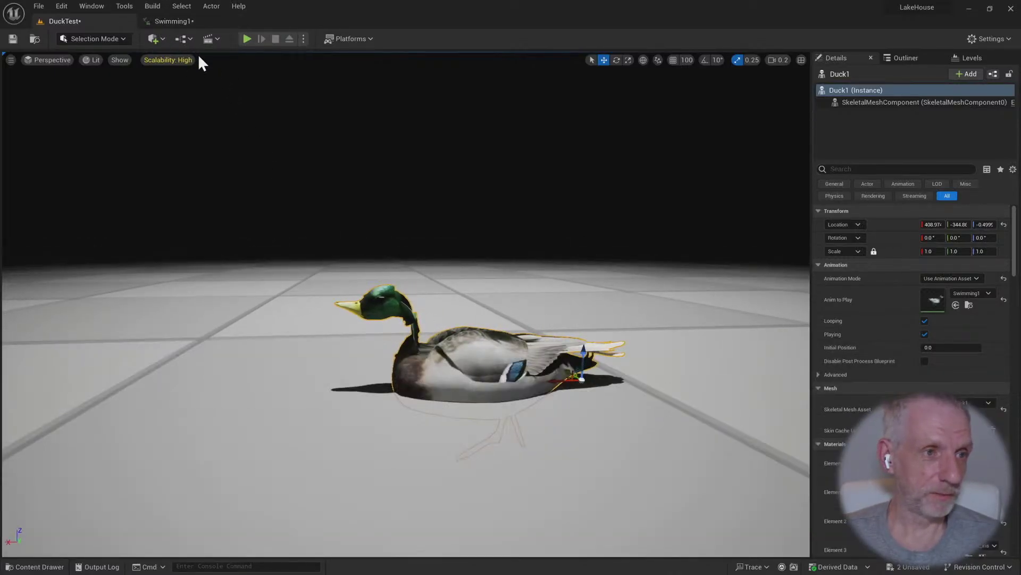
{"action": "left_click", "coordinate": [205, 40]}
{"action": "left_click", "coordinate": [231, 65]}
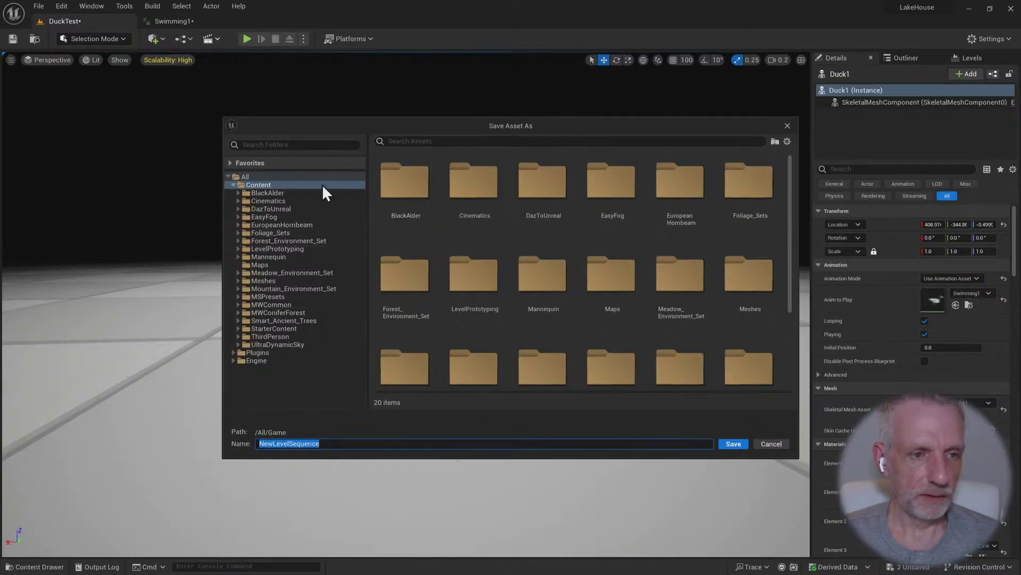
{"action": "left_click", "coordinate": [287, 201]}
{"action": "left_click", "coordinate": [436, 442]}
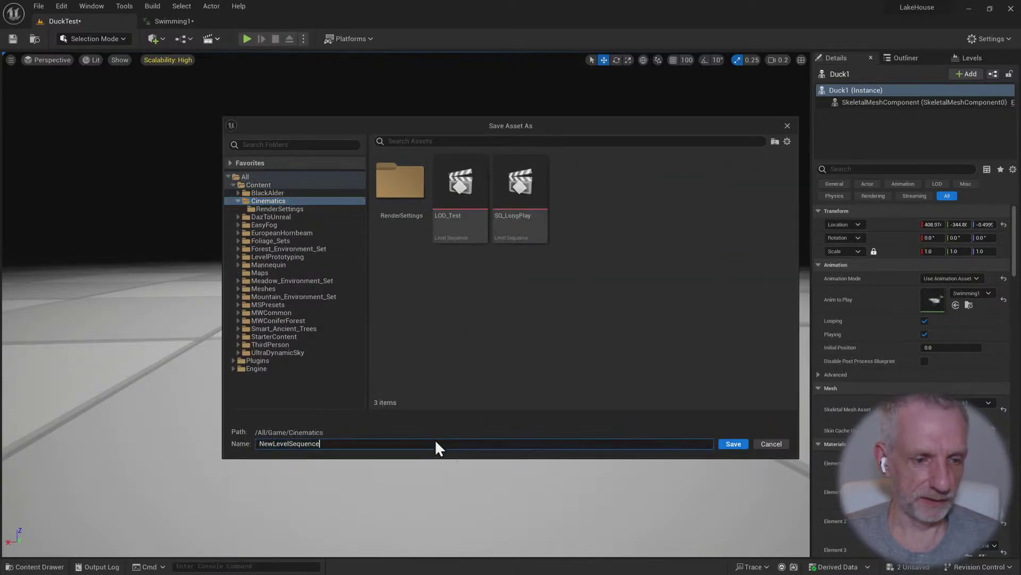
{"action": "left_click_drag", "start_coordinate": [330, 443], "coordinate": [235, 446]}
{"action": "type", "text": "Duck"}
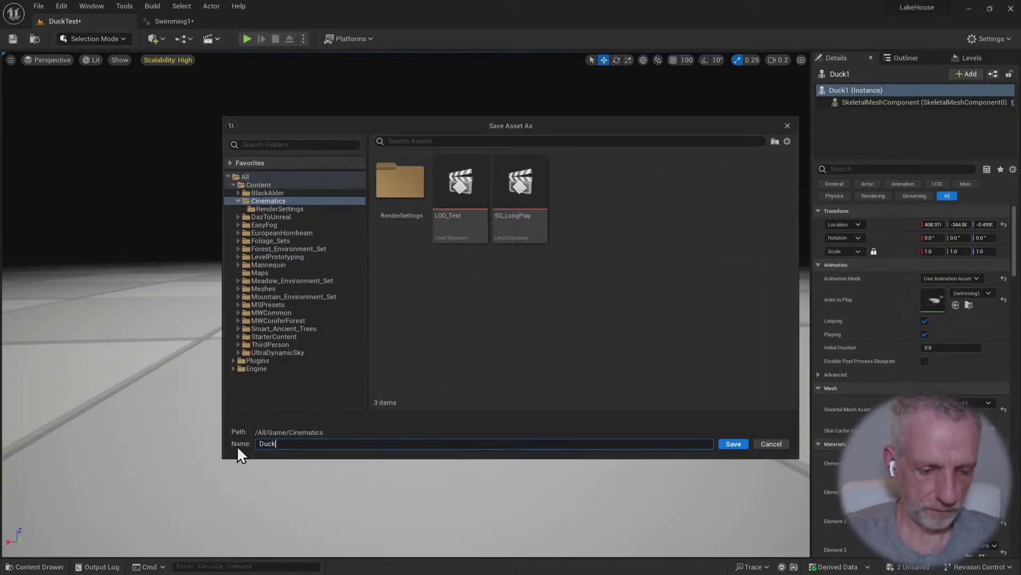
{"action": "type", "text": "TestSQ_"}
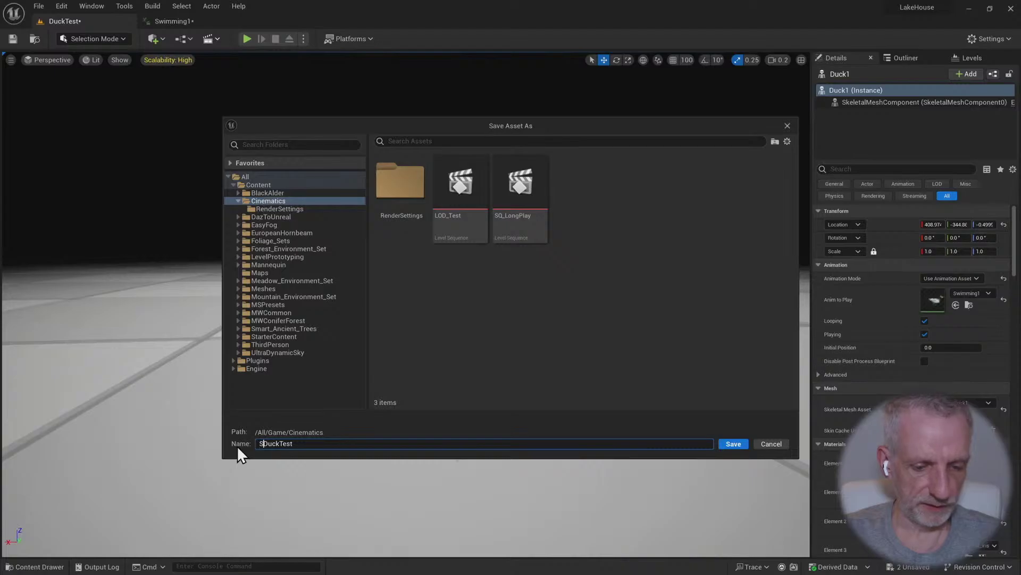
{"action": "left_click", "coordinate": [730, 444]}
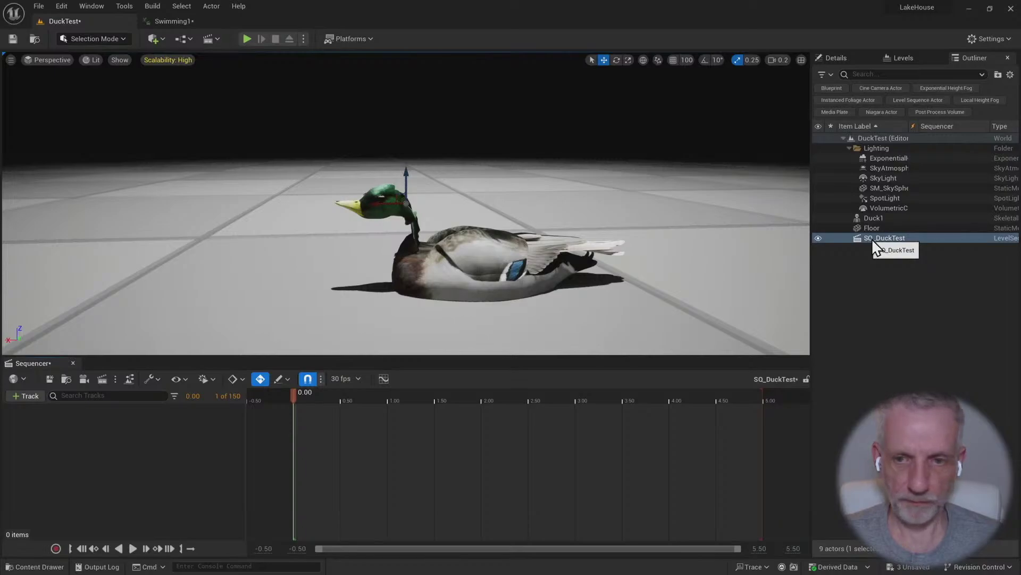
Add the Duck1 actor from the level to the SQ_DuckTest sequence as a track
{"action": "left_click", "coordinate": [887, 219]}
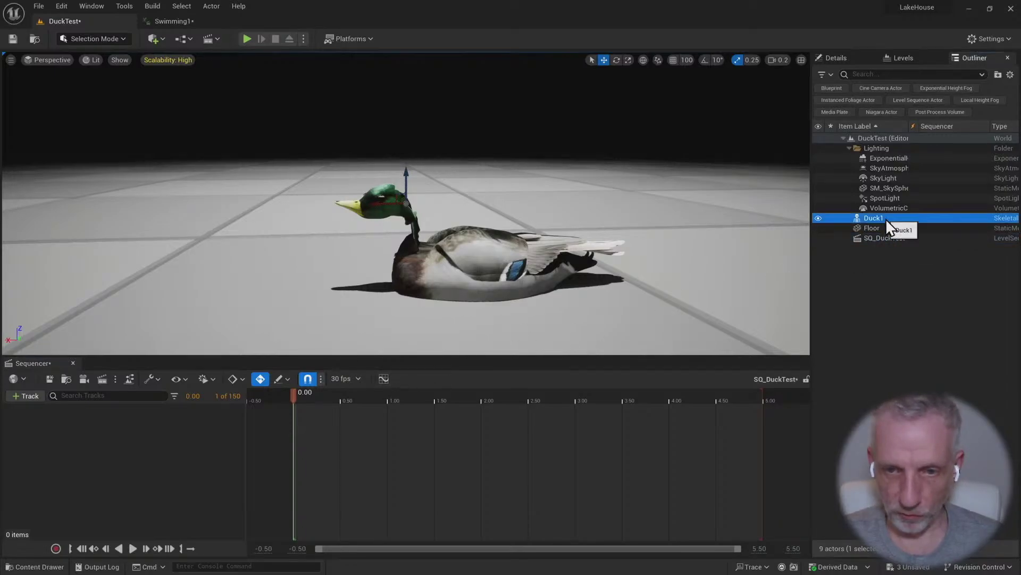
{"action": "left_click", "coordinate": [26, 393]}
{"action": "mouse_move", "coordinate": [114, 215]}
{"action": "left_click", "coordinate": [193, 218]}
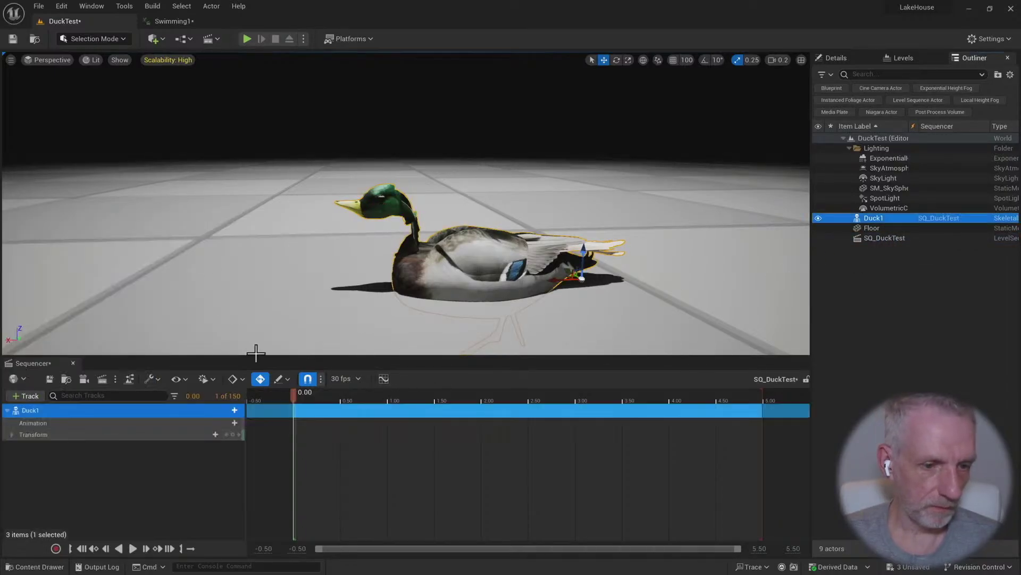
{"action": "left_click_drag", "start_coordinate": [295, 397], "coordinate": [241, 412]}
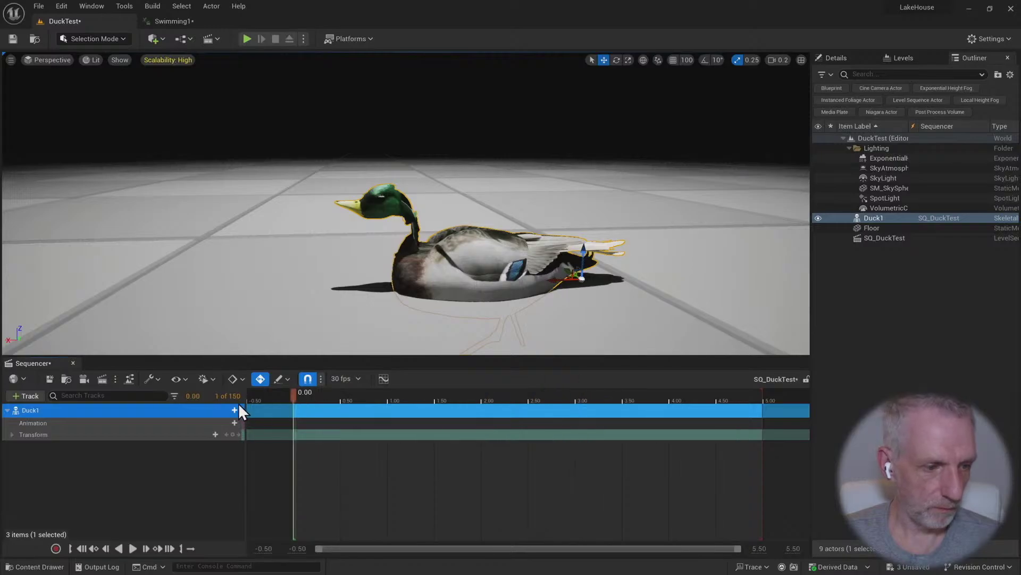
Clear the Anim to Play asset in Duck1's details
{"action": "left_click", "coordinate": [835, 59]}
{"action": "left_click", "coordinate": [979, 295]}
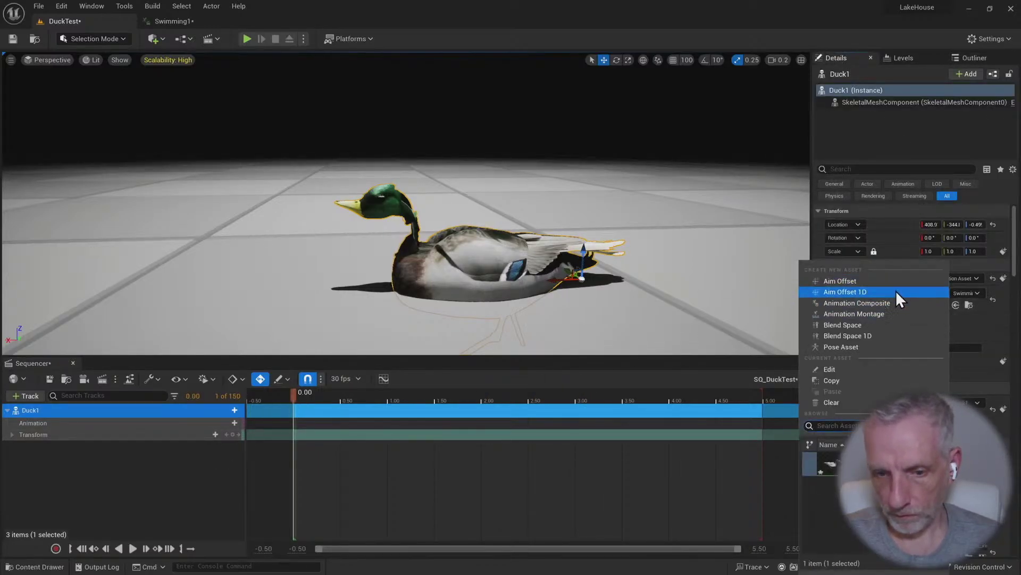
{"action": "left_click", "coordinate": [832, 404]}
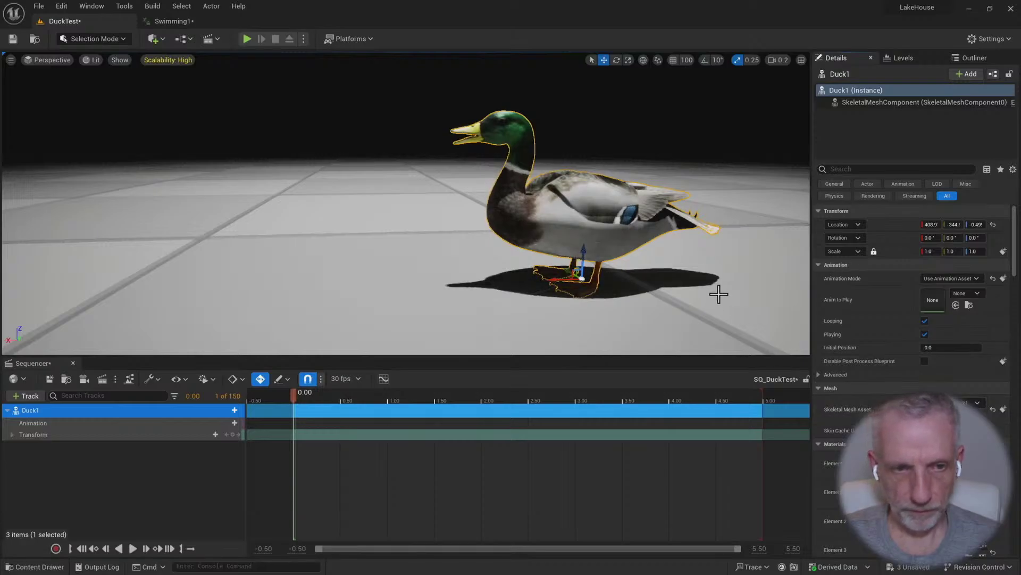
Add the Swimming1 clip to Duck1's Animation track and extend the sequence's playback range to the end of the clip
{"action": "left_click", "coordinate": [234, 423]}
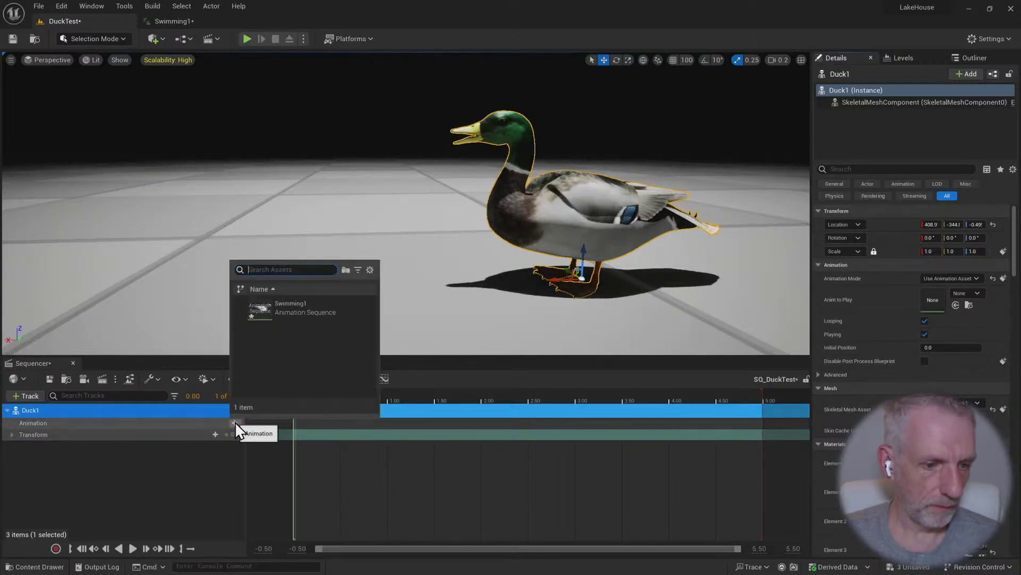
{"action": "left_click", "coordinate": [316, 314]}
{"action": "left_click_drag", "start_coordinate": [298, 400], "coordinate": [603, 413]}
{"action": "scroll", "coordinate": [596, 431], "scroll_direction": "down", "scroll_amount": 8}
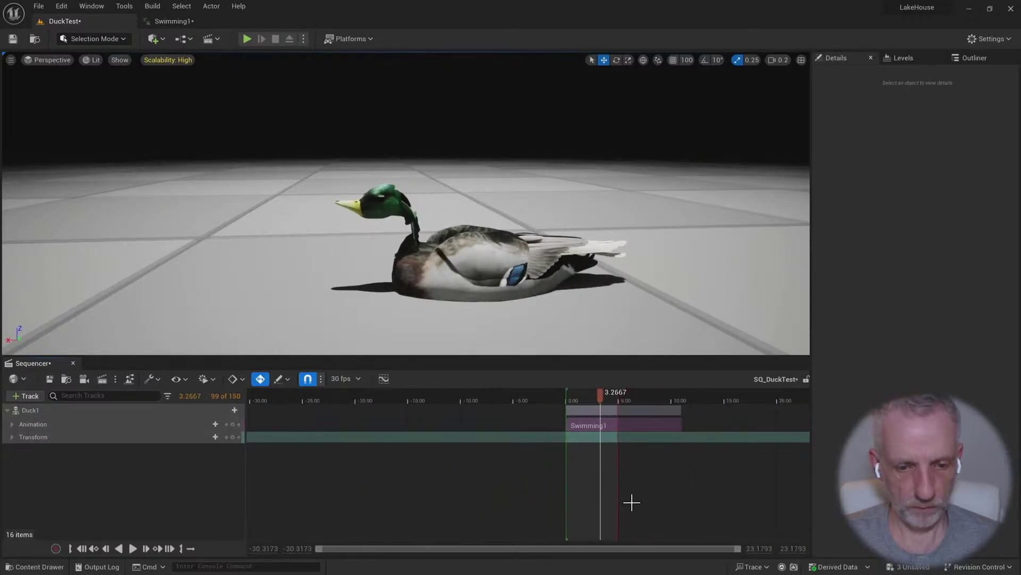
{"action": "left_click_drag", "start_coordinate": [619, 400], "coordinate": [683, 399]}
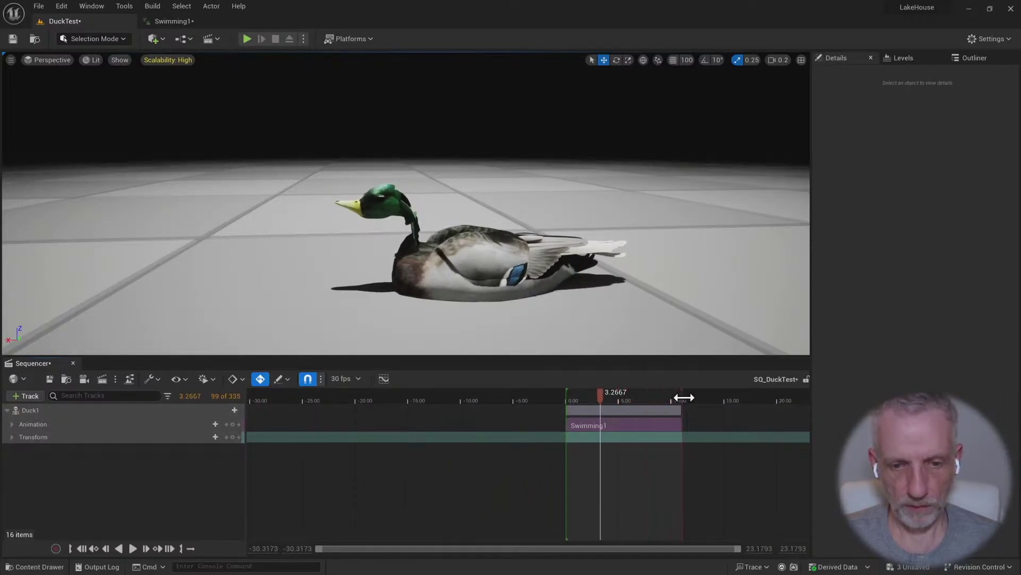
{"action": "key", "text": "f"}
Scrub and play the SQ_DuckTest sequence to inspect the duck's motion, including from below the floor, and switch to DAZ Studio
{"action": "left_click_drag", "start_coordinate": [417, 395], "coordinate": [540, 398]}
{"action": "key", "text": "space"}
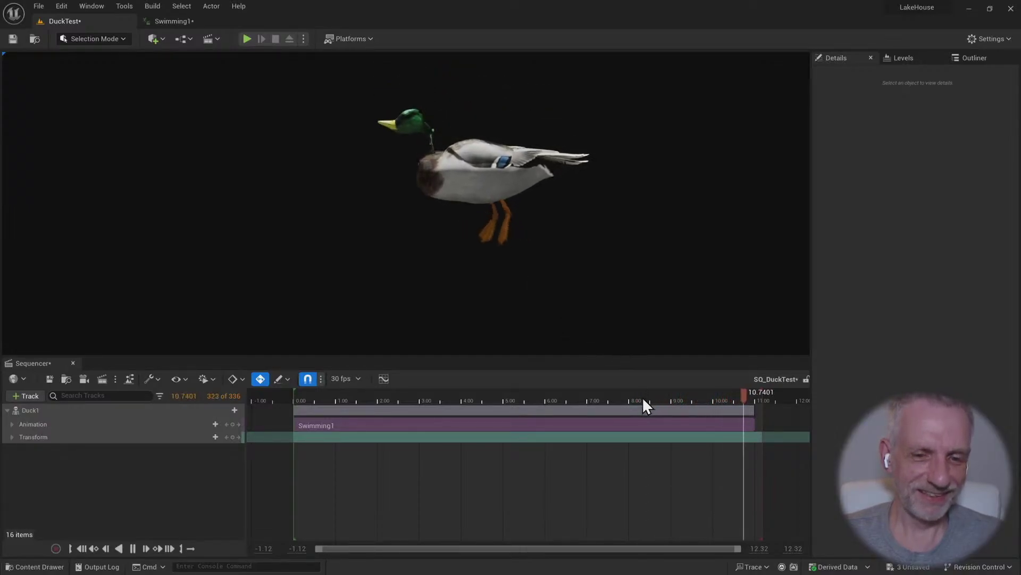
{"action": "key", "text": "e"}
{"action": "left_click_drag", "start_coordinate": [732, 400], "coordinate": [264, 395]}
{"action": "key", "text": "space"}
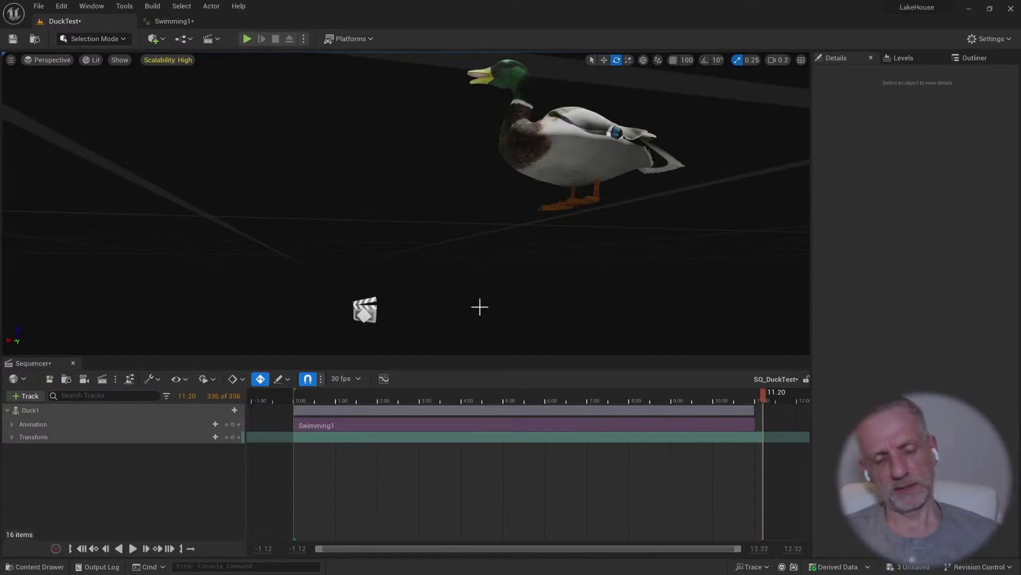
{"action": "key", "text": "alt+Tab"}
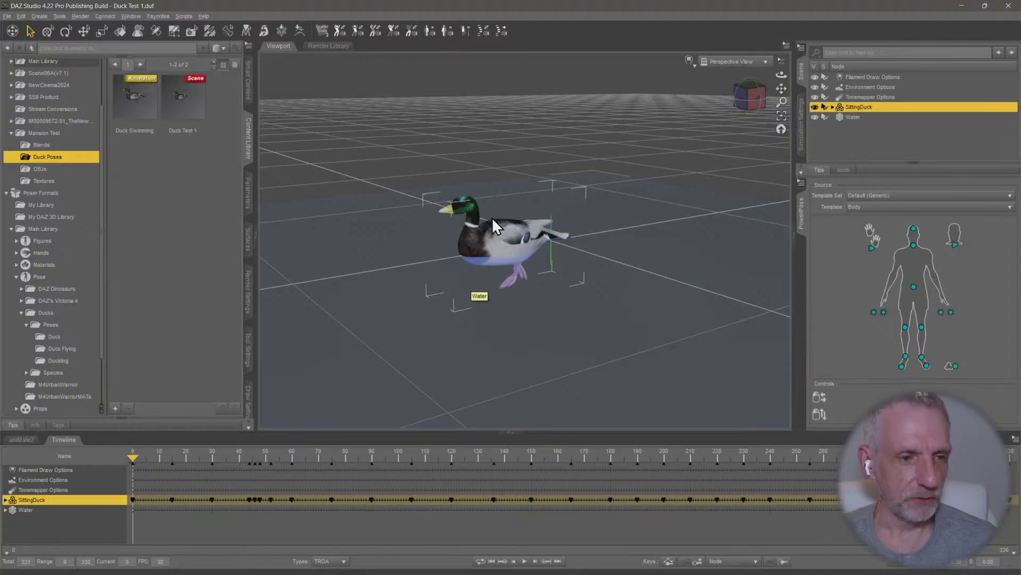
Switch to the Unreal Editor and open the LakeHouse-LongPlay level from the Maps folder, saving DuckTest, SQ_DuckTest and Swimming1
{"action": "key", "text": "alt+Tab"}
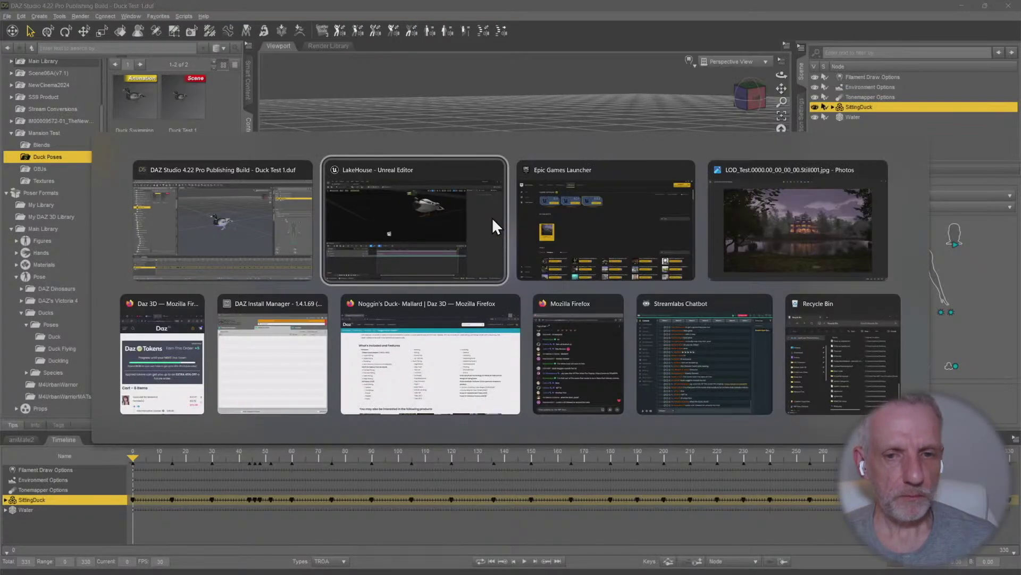
{"action": "left_click", "coordinate": [492, 217]}
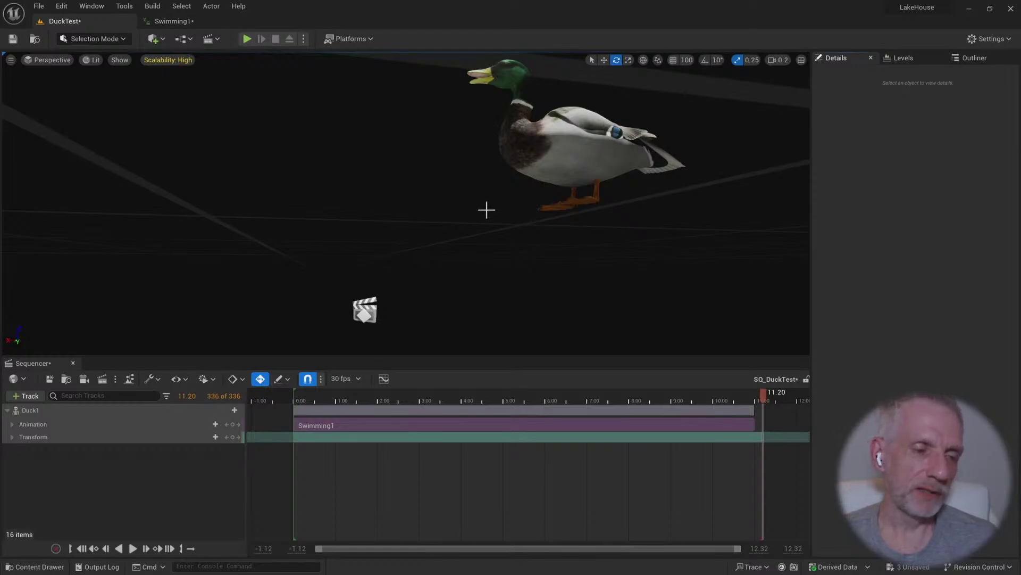
{"action": "key", "text": "ctrl+space"}
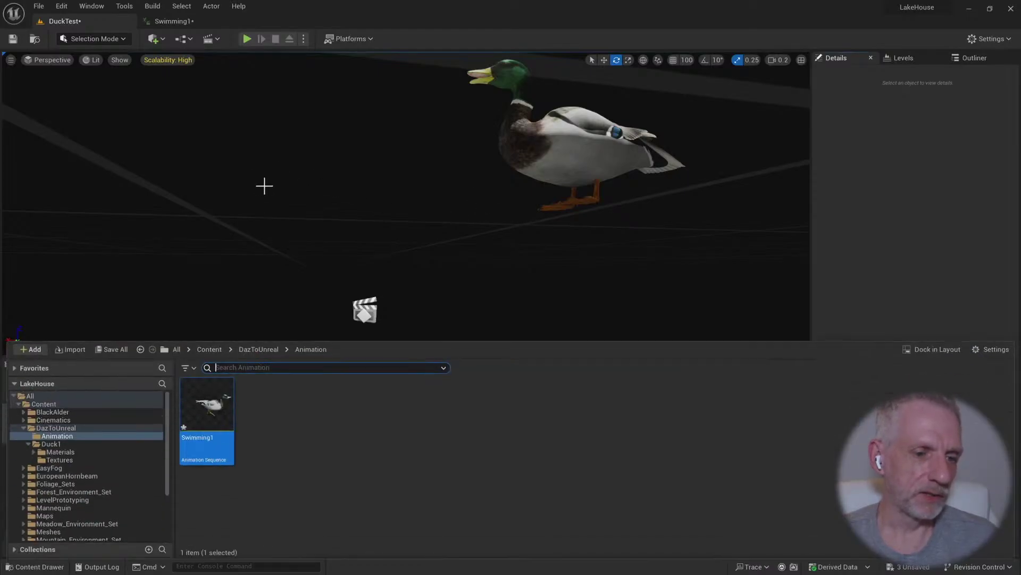
{"action": "double_click", "coordinate": [25, 428]}
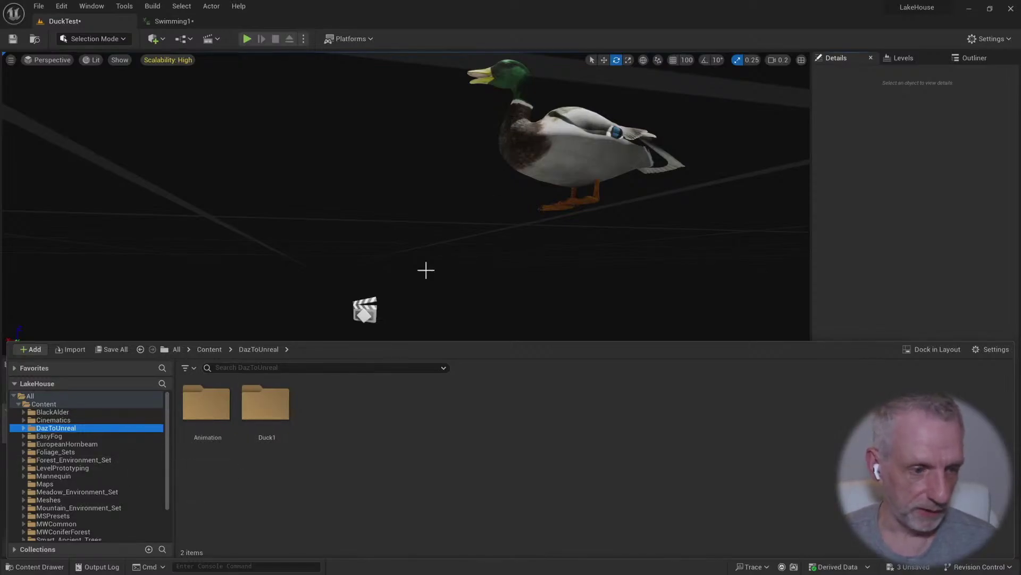
{"action": "left_click", "coordinate": [90, 483]}
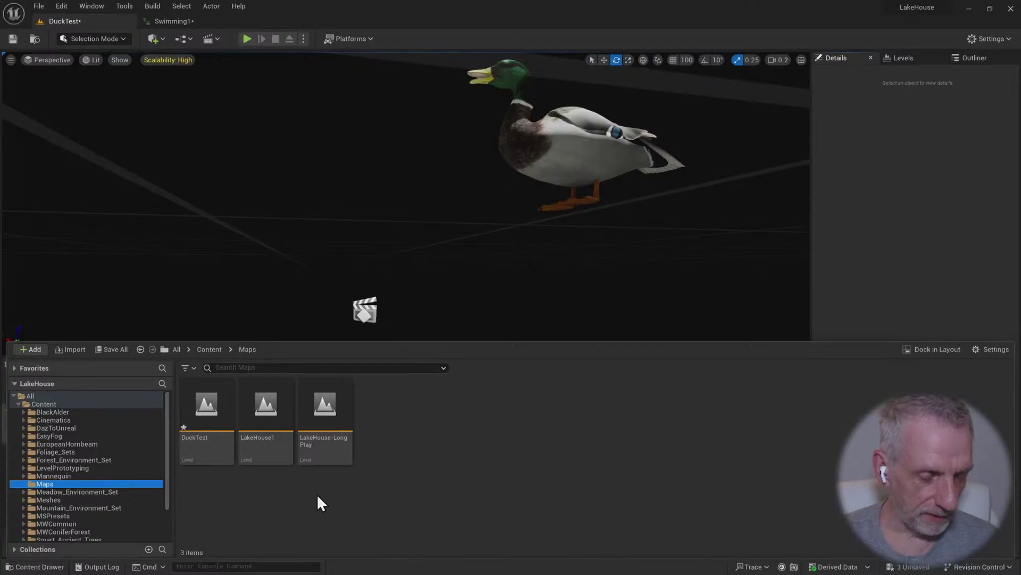
{"action": "double_click", "coordinate": [321, 417]}
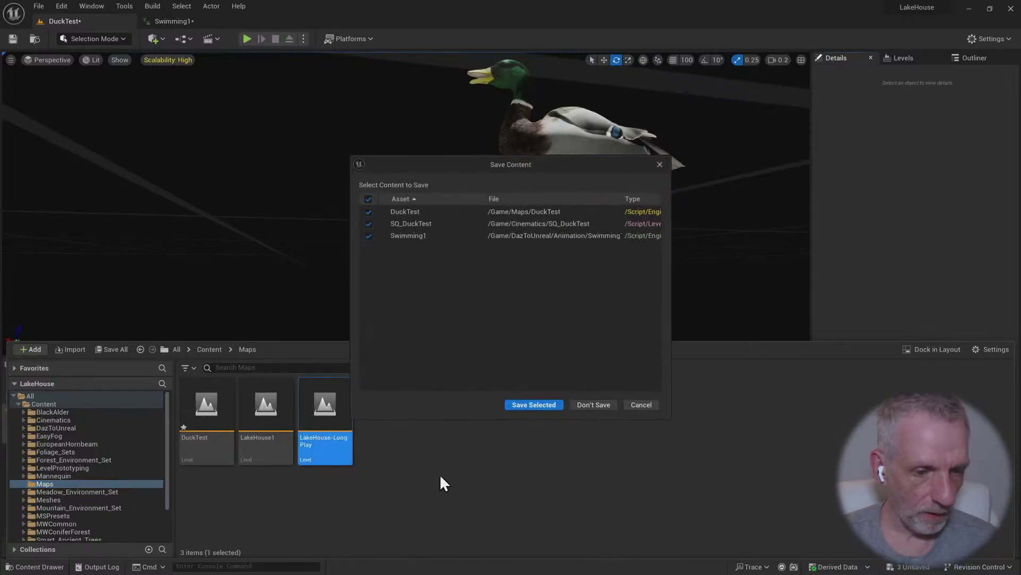
{"action": "left_click", "coordinate": [550, 402]}
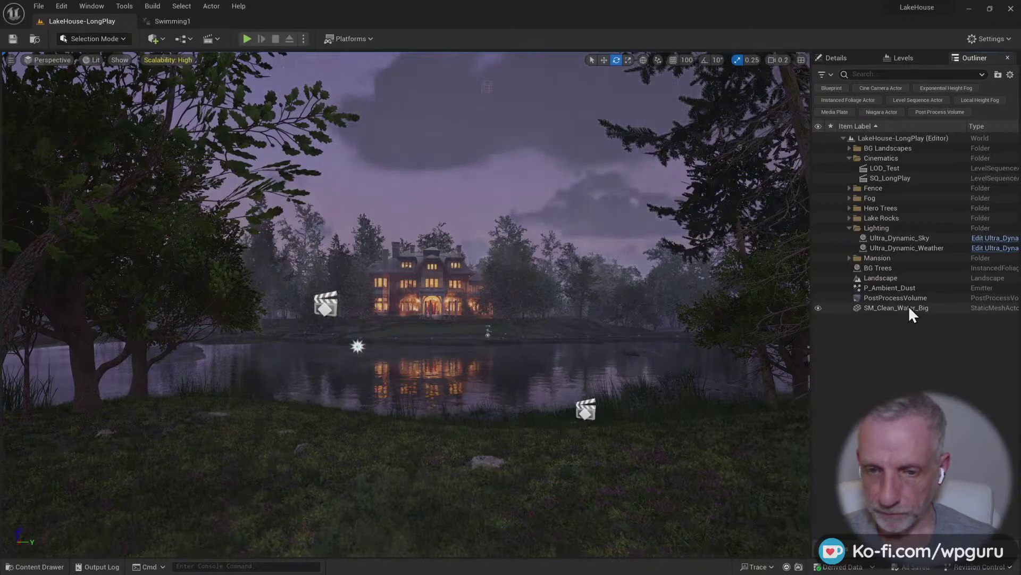
Open the SQ_LongPlay level sequence in Sequencer and scrub through its camera move
{"action": "left_click", "coordinate": [898, 179]}
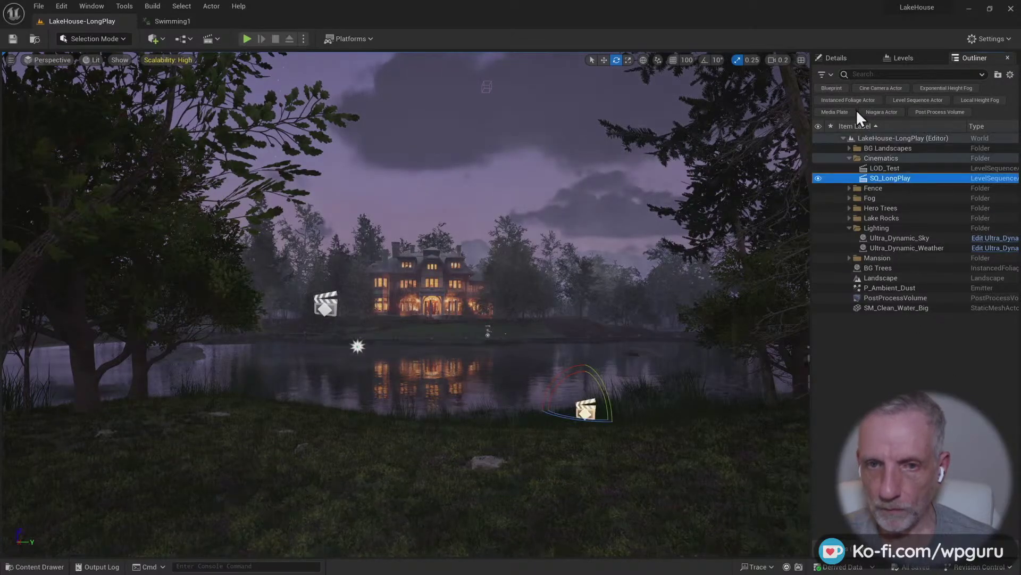
{"action": "left_click", "coordinate": [836, 58]}
{"action": "left_click", "coordinate": [892, 266]}
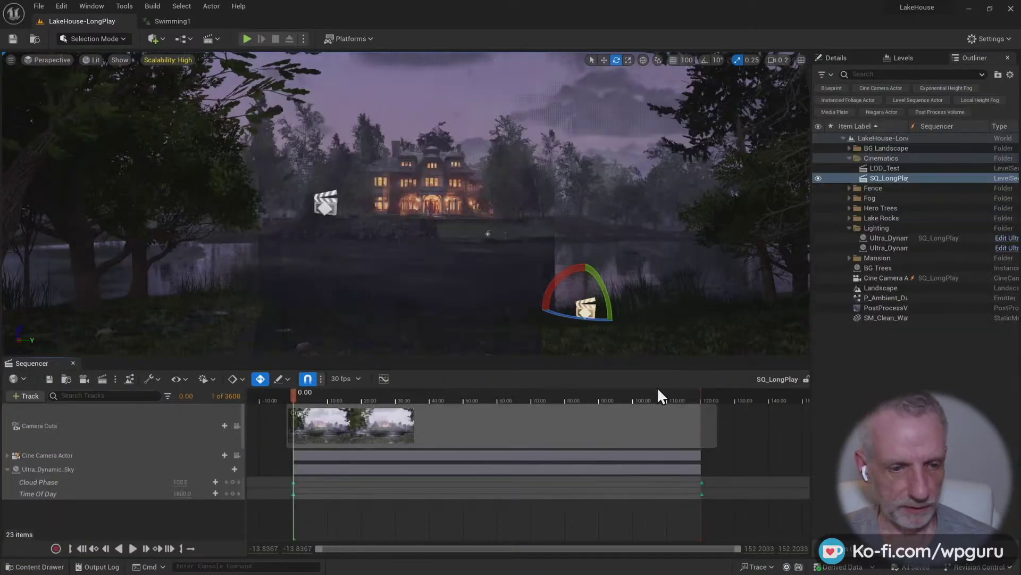
{"action": "left_click_drag", "start_coordinate": [296, 397], "coordinate": [516, 397]}
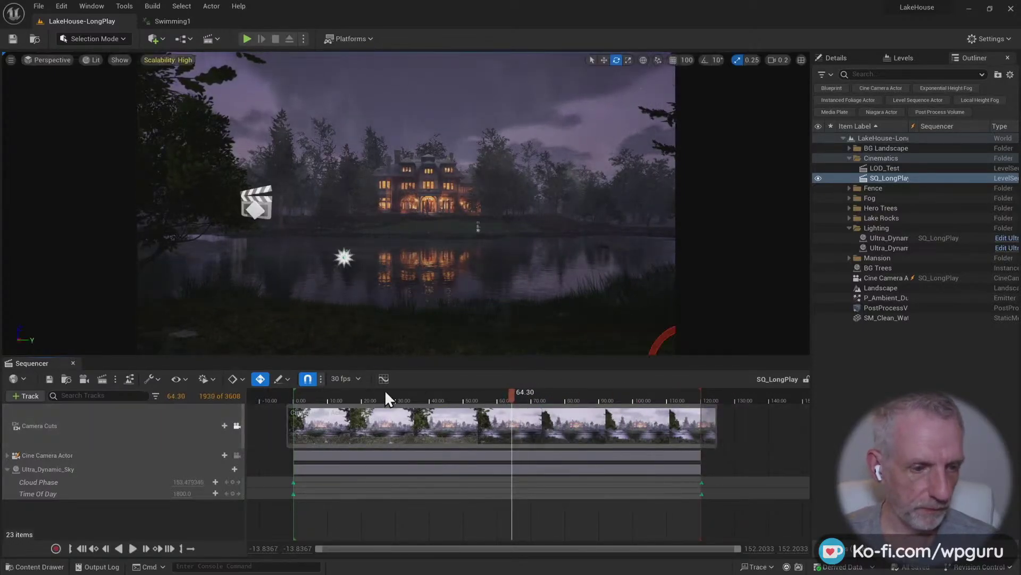
{"action": "left_click", "coordinate": [306, 395]}
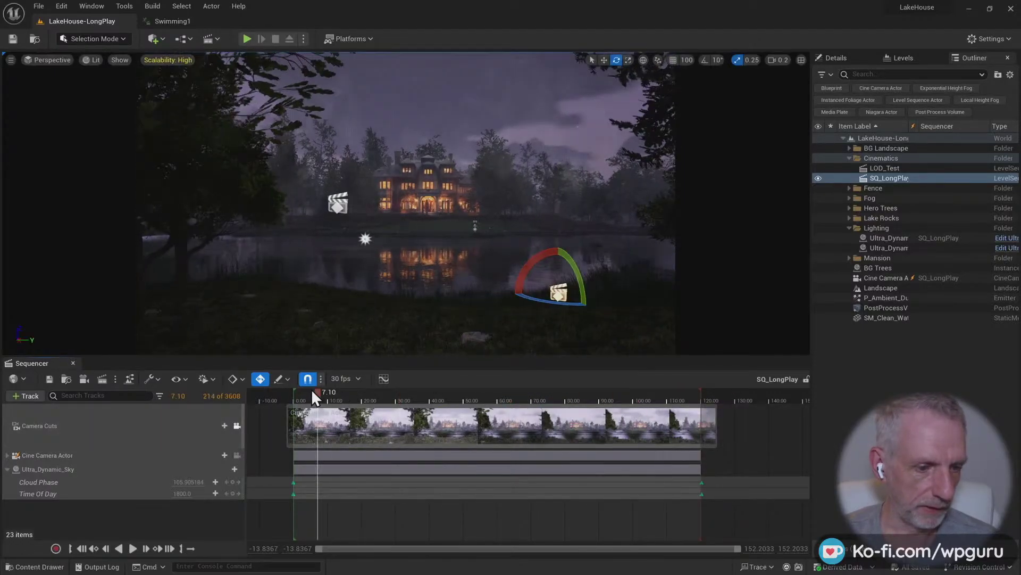
Send SQ_LongPlay to the Movie Render Queue, load the RS_LakeHouse preset in place of the unsaved config and check its console variables
{"action": "left_click", "coordinate": [98, 377]}
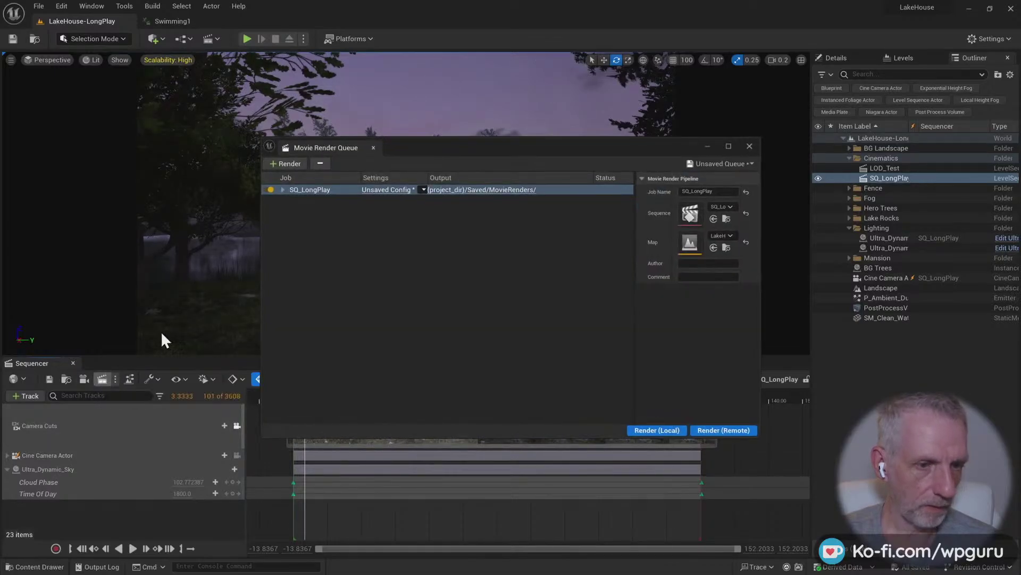
{"action": "left_click", "coordinate": [386, 190]}
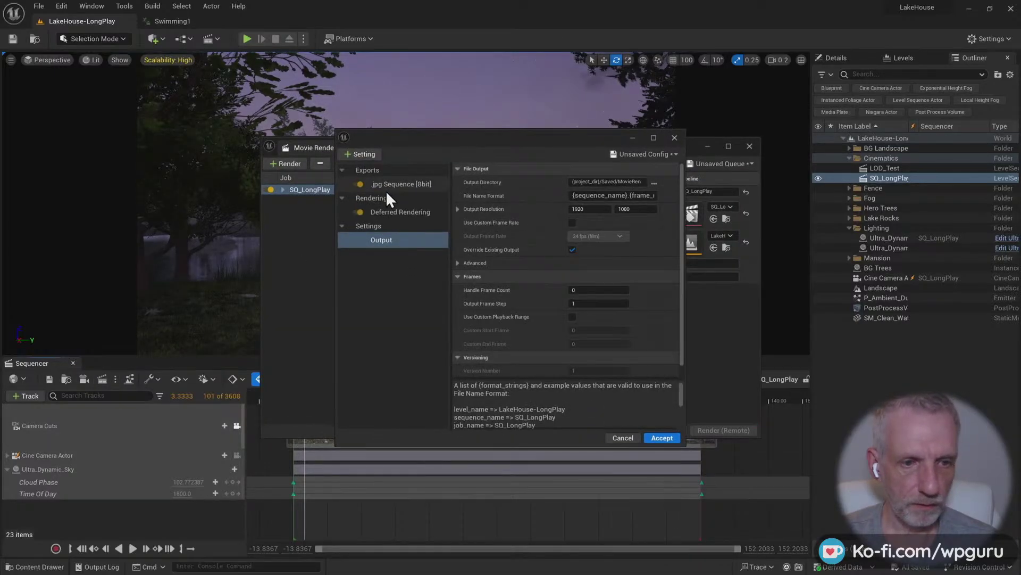
{"action": "left_click", "coordinate": [654, 154]}
{"action": "left_click", "coordinate": [688, 253]}
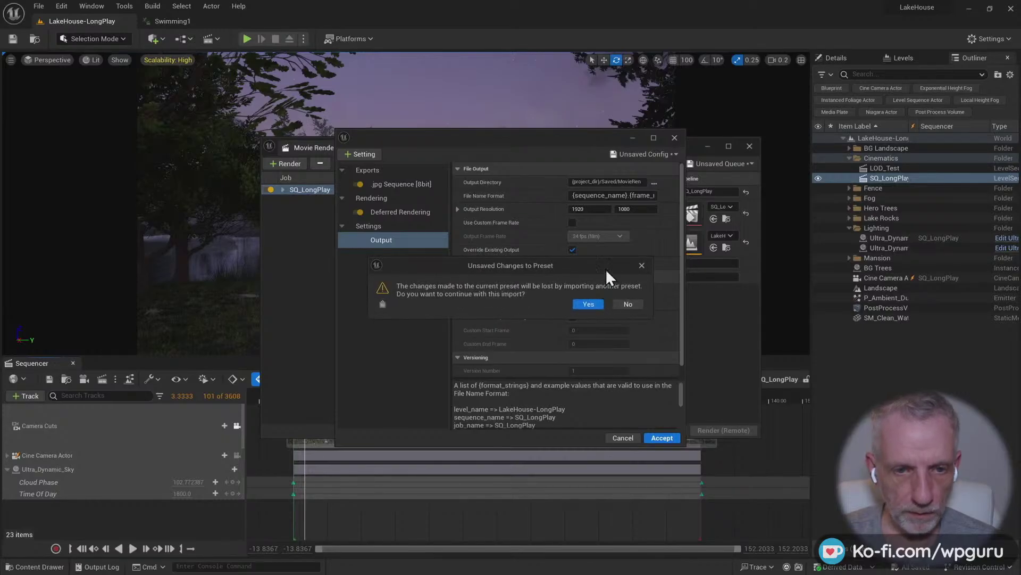
{"action": "left_click", "coordinate": [589, 304]}
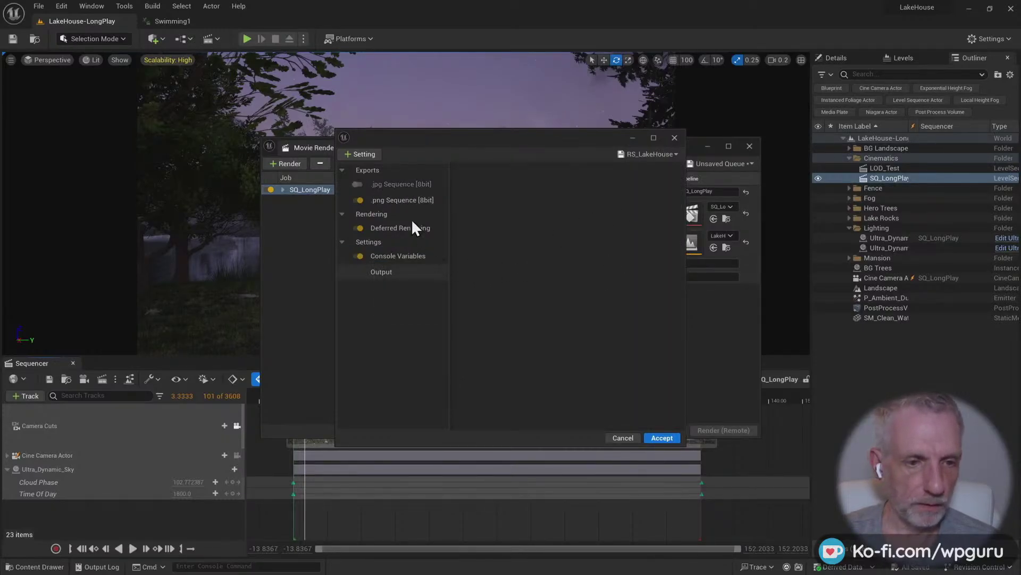
{"action": "left_click", "coordinate": [413, 257]}
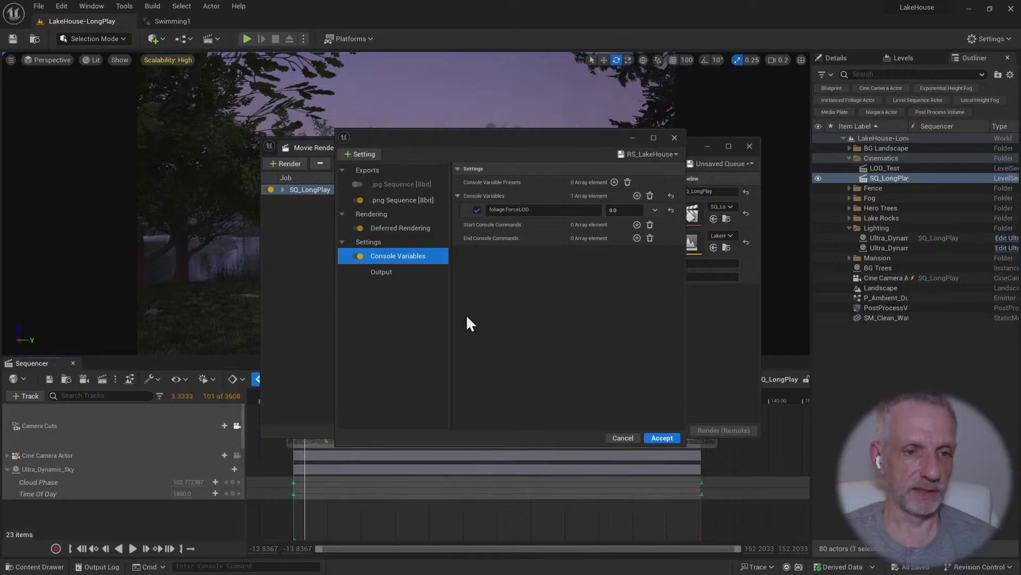
Create a folder named v2 inside Lake House and set it as the render's output directory
{"action": "left_click", "coordinate": [408, 268]}
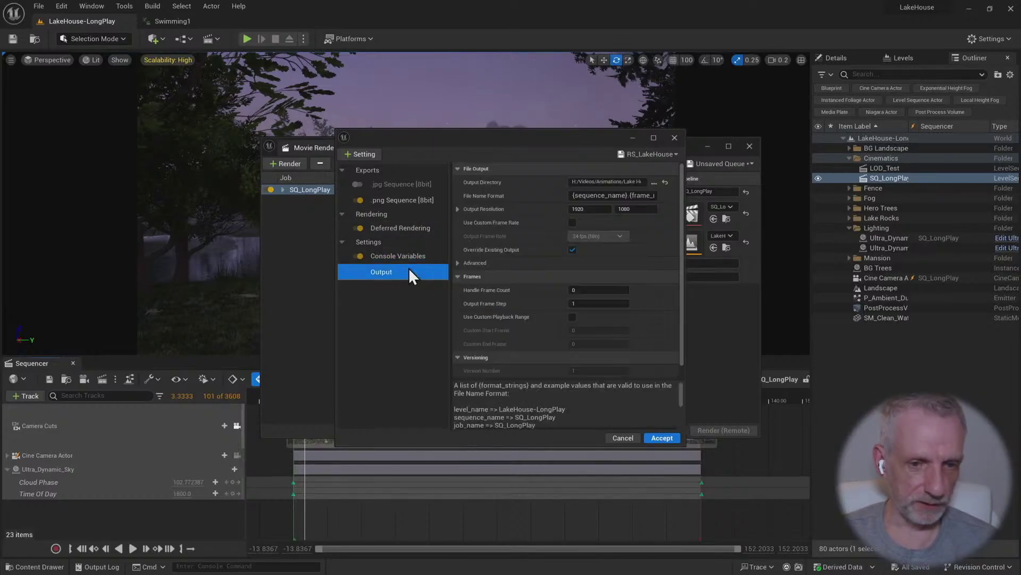
{"action": "left_click", "coordinate": [654, 182]}
{"action": "left_click", "coordinate": [514, 156]}
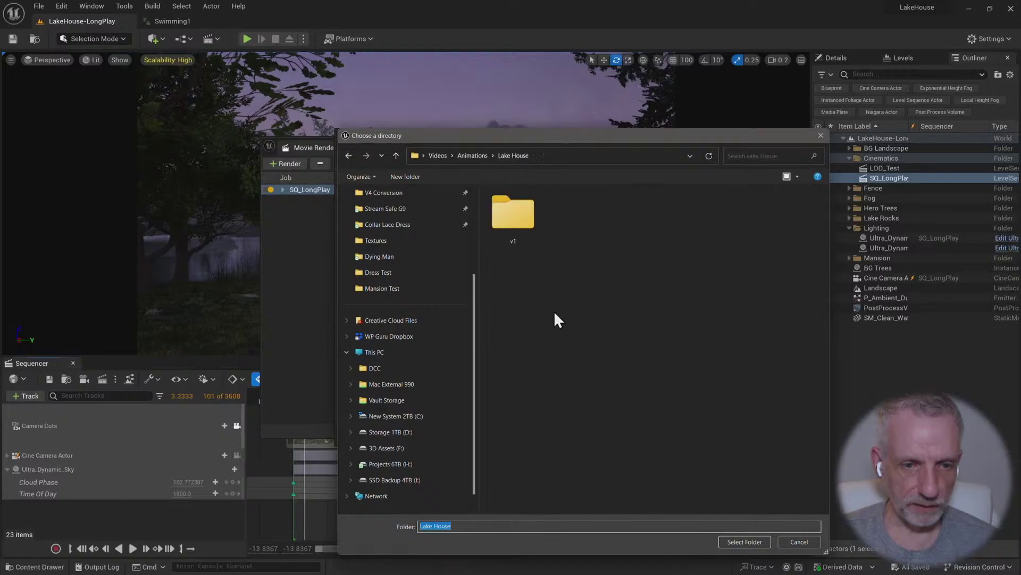
{"action": "right_click", "coordinate": [553, 310]}
{"action": "mouse_move", "coordinate": [605, 409]}
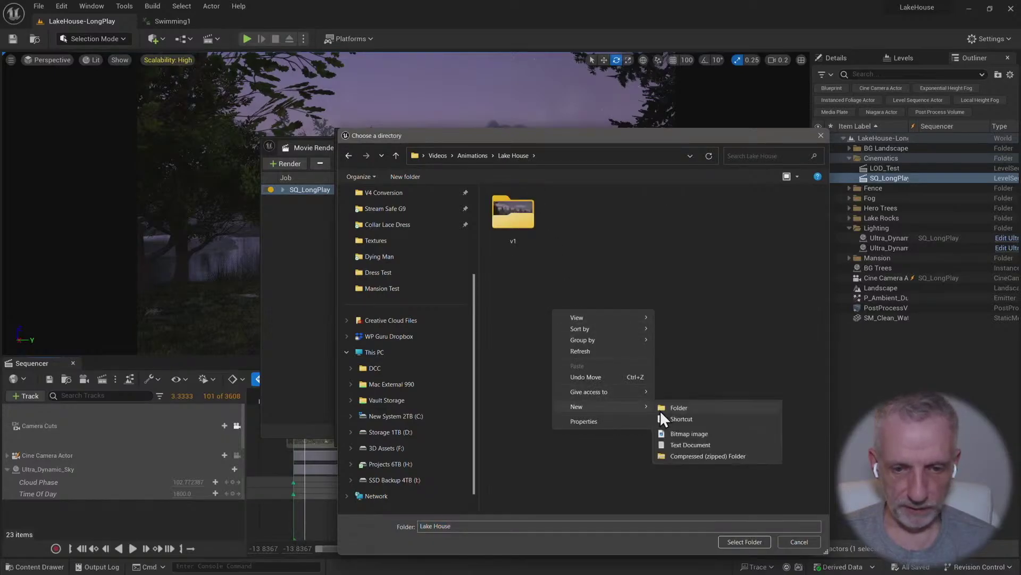
{"action": "left_click", "coordinate": [662, 407]}
{"action": "type", "text": "v2"}
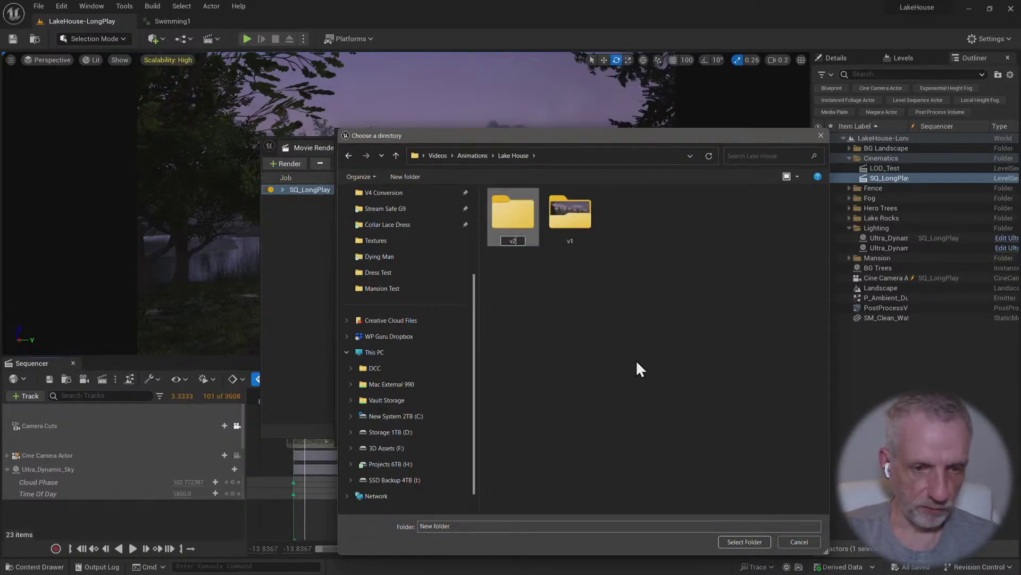
{"action": "key", "text": "Return"}
{"action": "double_click", "coordinate": [575, 231]}
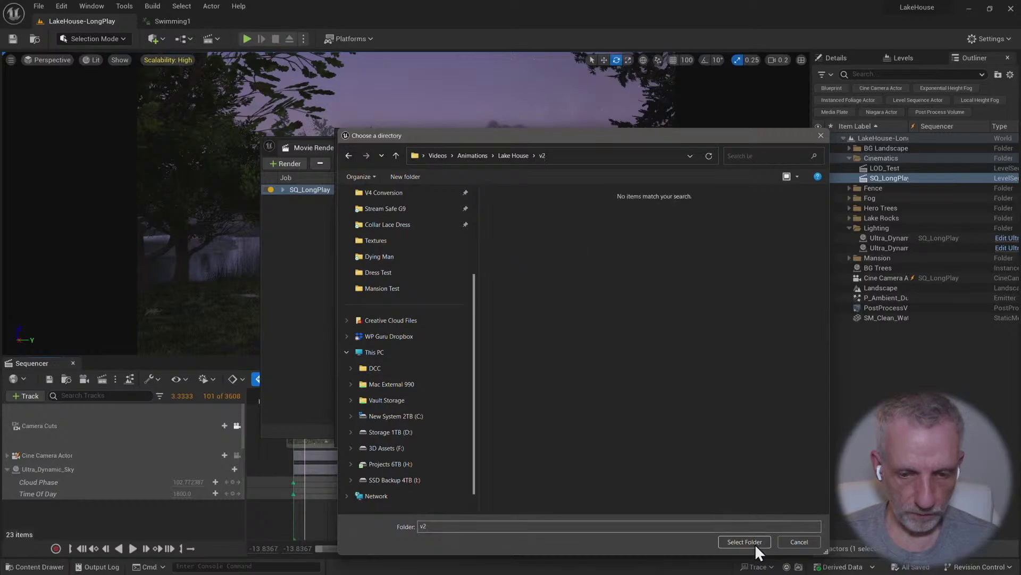
{"action": "left_click", "coordinate": [753, 542]}
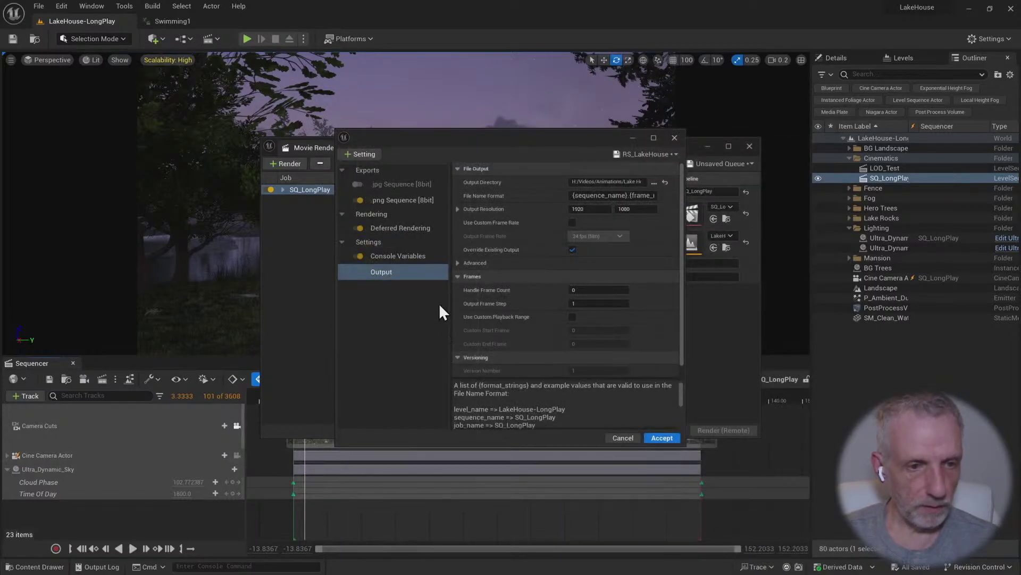
Review the console variables and output settings, accept the render configuration and start the local render of SQ_LongPlay
{"action": "left_click", "coordinate": [419, 256]}
{"action": "left_click", "coordinate": [417, 270]}
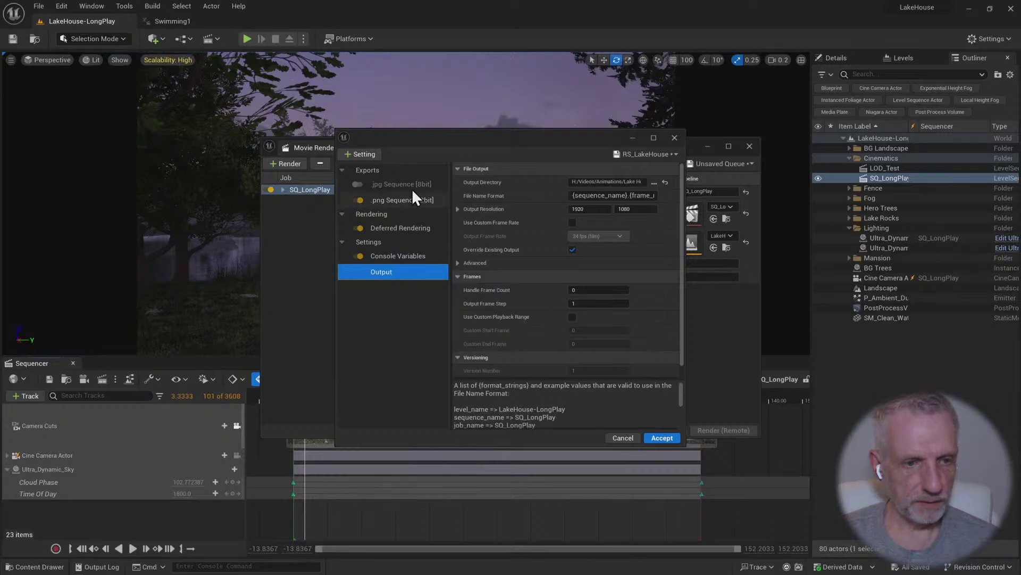
{"action": "left_click_drag", "start_coordinate": [481, 141], "coordinate": [459, 112]}
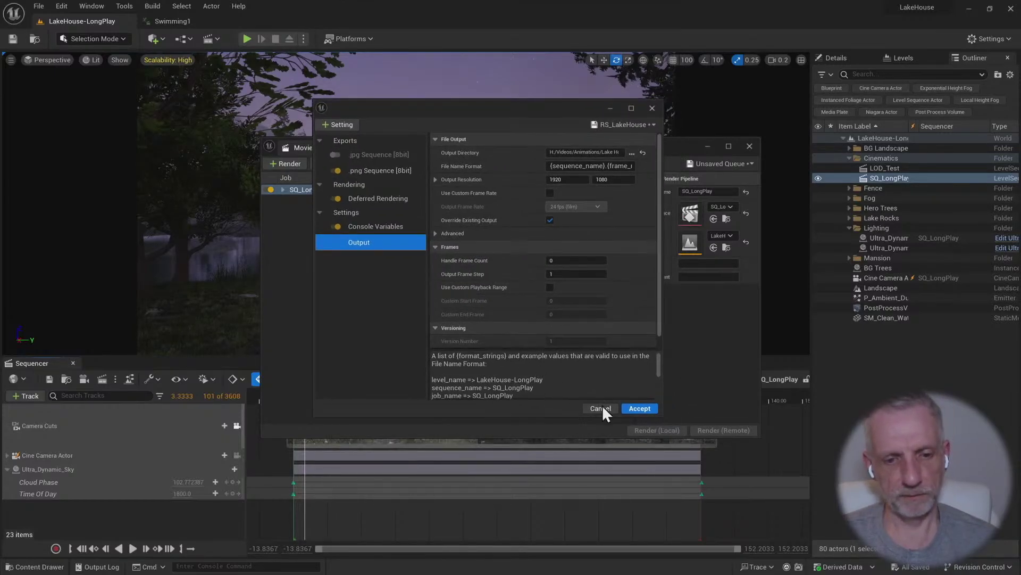
{"action": "left_click", "coordinate": [640, 408]}
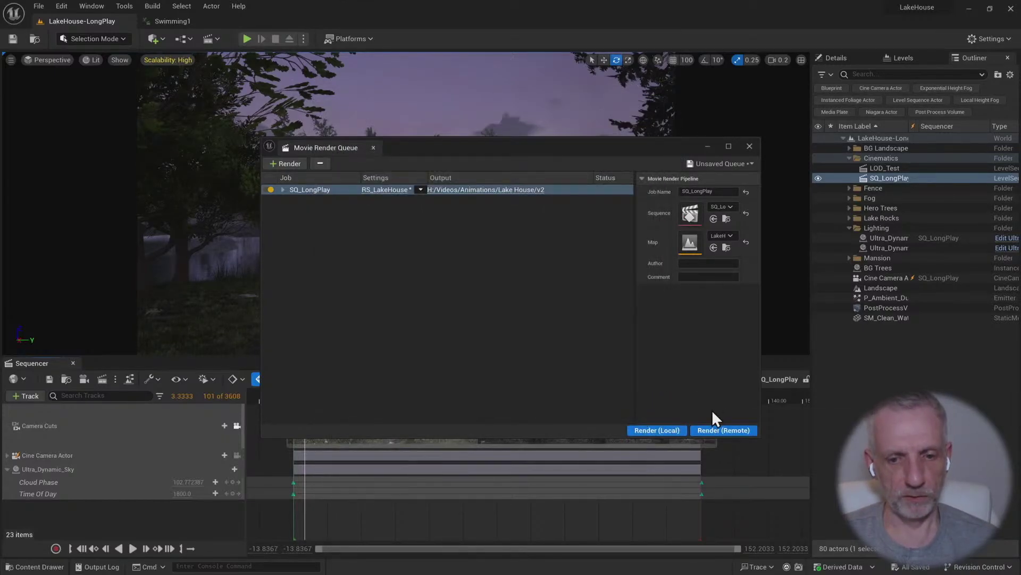
{"action": "left_click", "coordinate": [671, 428]}
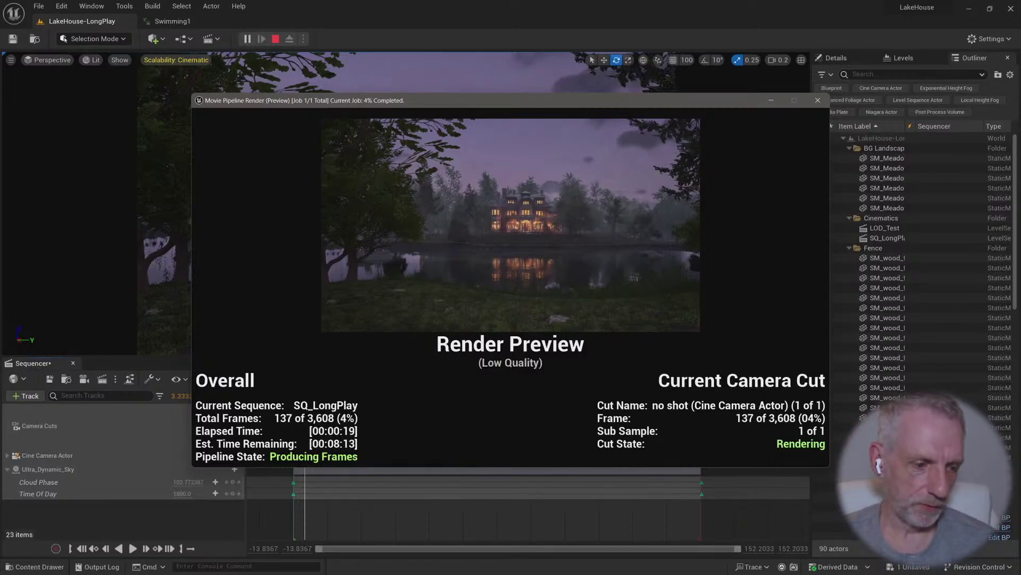
Launch Adobe Premiere Pro 2024 and open the recent Lake House project
{"action": "left_click", "coordinate": [16, 563]}
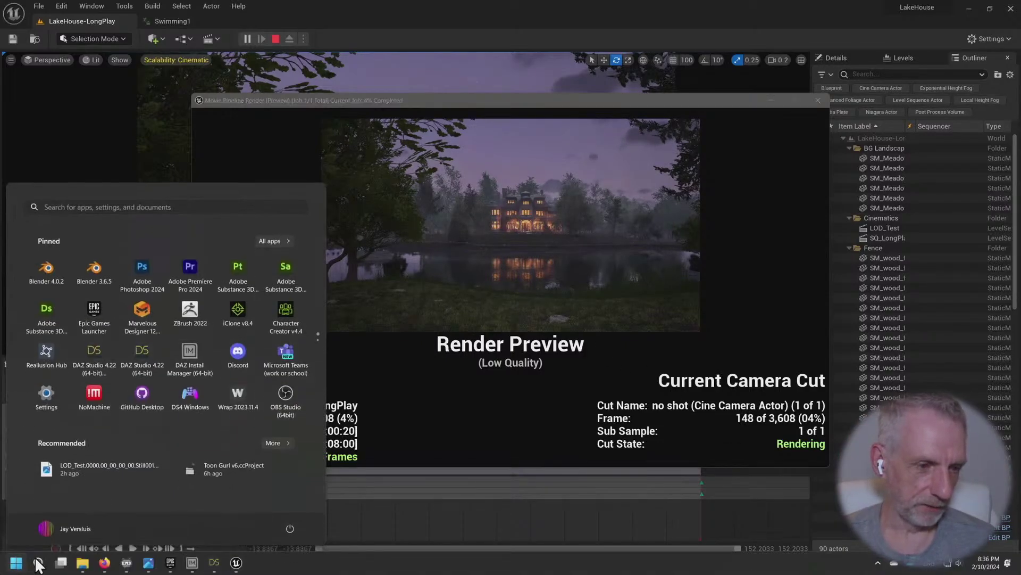
{"action": "left_click", "coordinate": [186, 265]}
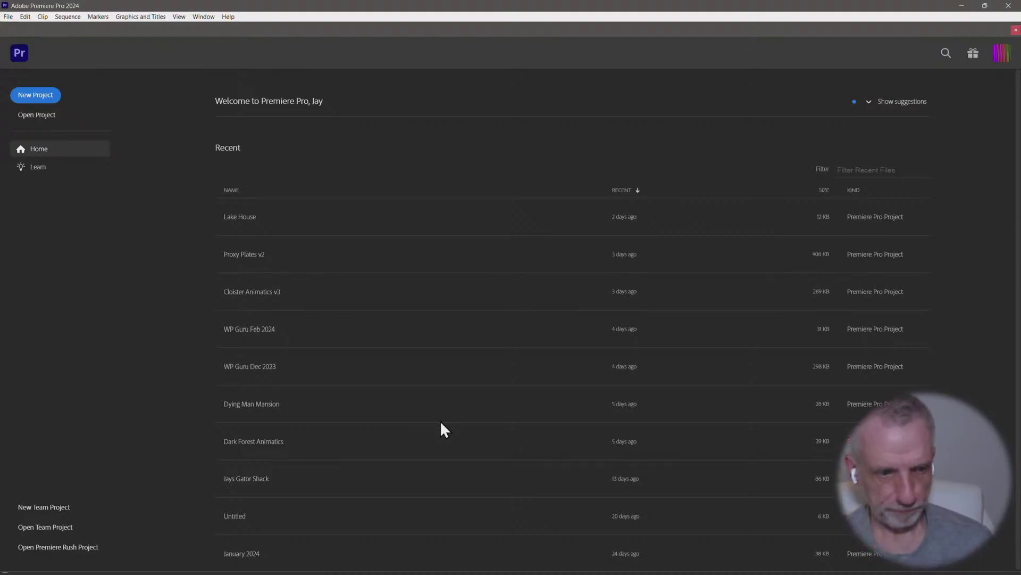
{"action": "left_click", "coordinate": [277, 214]}
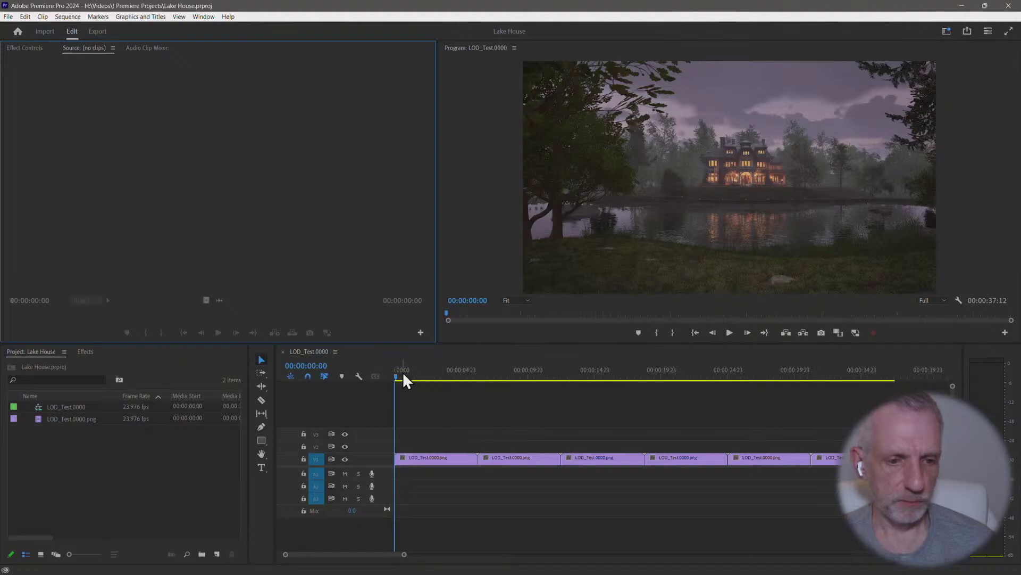
Play the LOD_Test.0000 sequence full screen from its start to the end, and return to the editing workspace
{"action": "mouse_move", "coordinate": [403, 372]}
{"action": "left_mouse_down"}
{"action": "mouse_move", "coordinate": [442, 382]}
{"action": "mouse_move", "coordinate": [388, 378]}
{"action": "left_mouse_up"}
{"action": "key", "text": "ctrl+grave"}
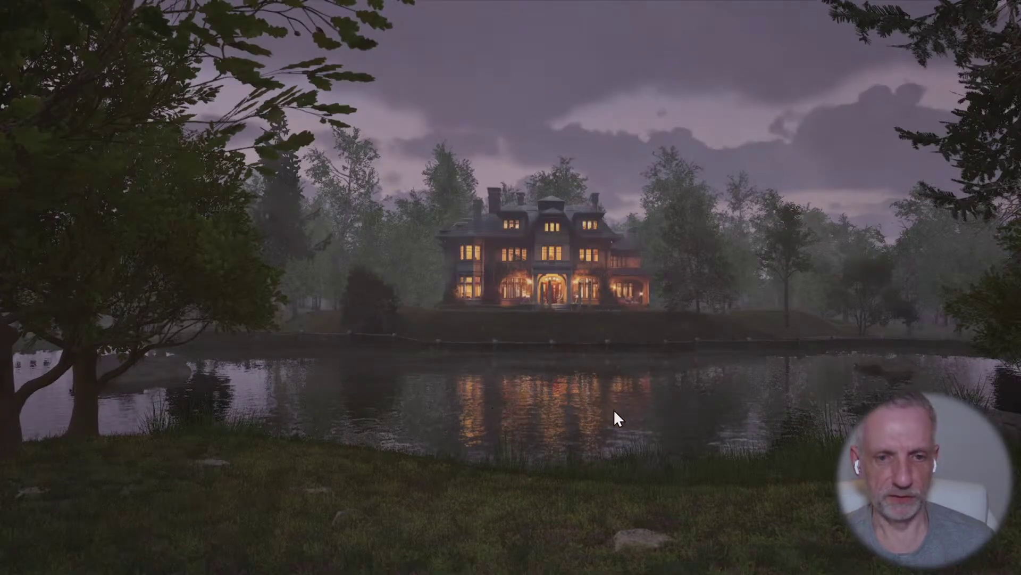
{"action": "key", "text": "space"}
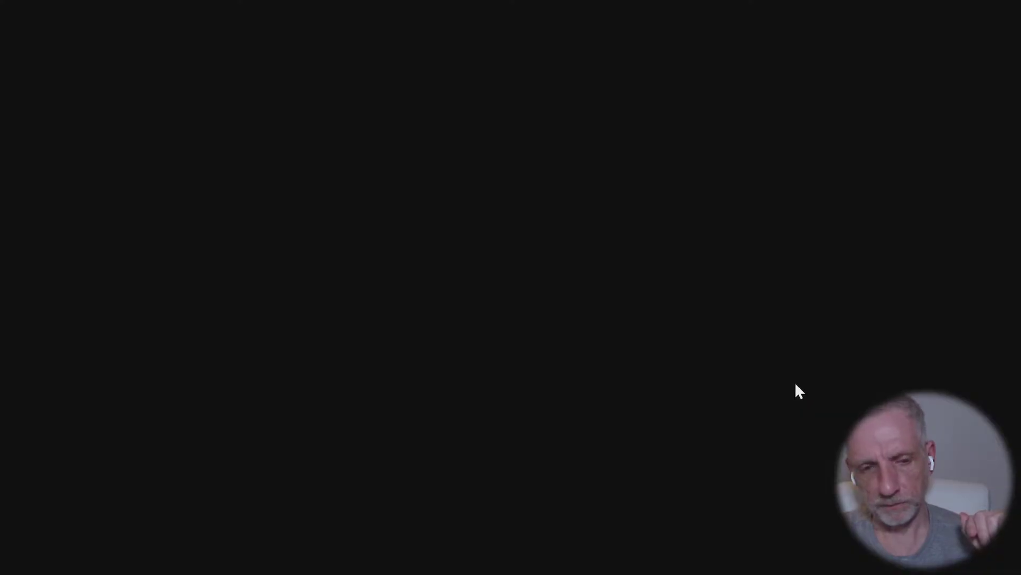
{"action": "key", "text": "Escape"}
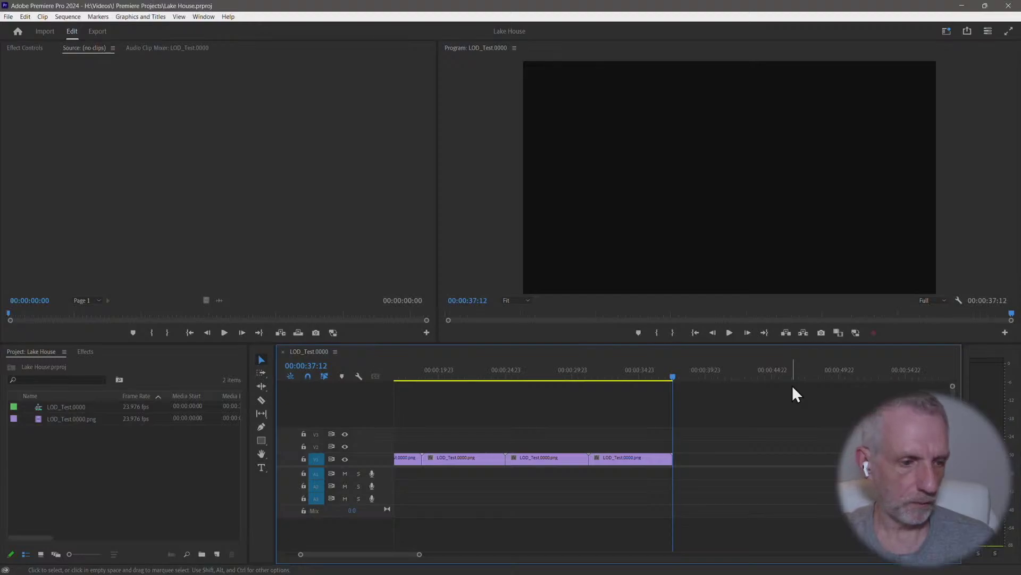
Check the progress of the SQ_LongPlay movie render and switch to DAZ Studio
{"action": "key", "text": "alt+Tab"}
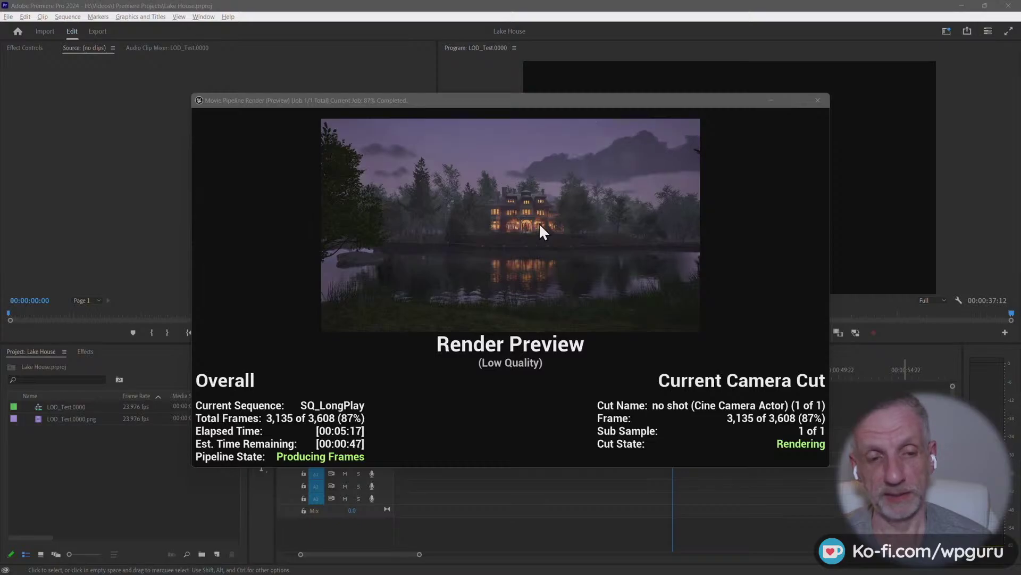
{"action": "key", "text": "alt+Tab"}
{"action": "key", "text": "Tab"}
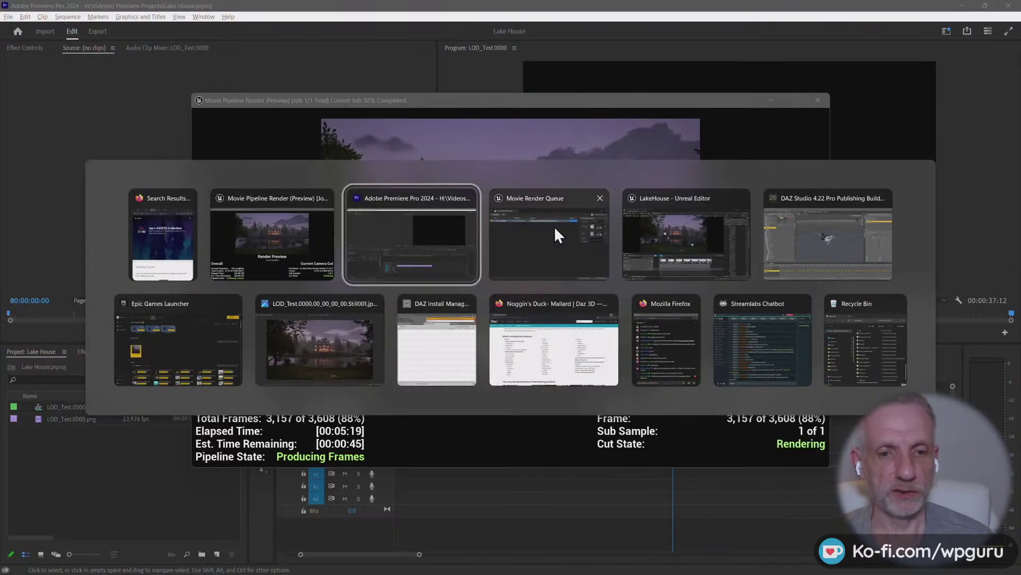
{"action": "left_click", "coordinate": [783, 241]}
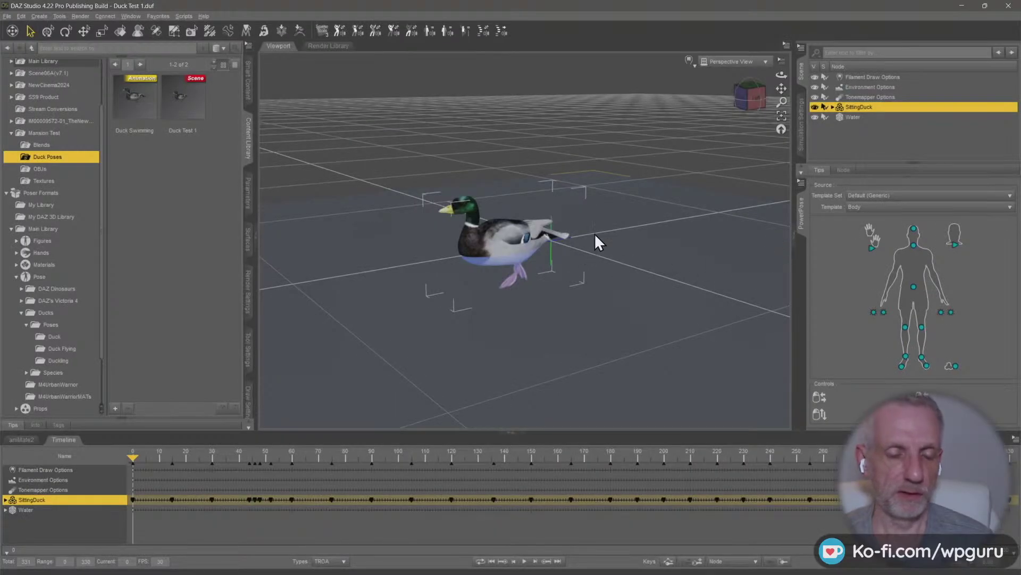
Inspect the duck from the side at the waterline and check the progress of the SQ_LongPlay render
{"action": "middle_click_drag", "start_coordinate": [595, 234], "coordinate": [622, 241]}
{"action": "scroll", "coordinate": [596, 222], "scroll_direction": "up", "scroll_amount": 3}
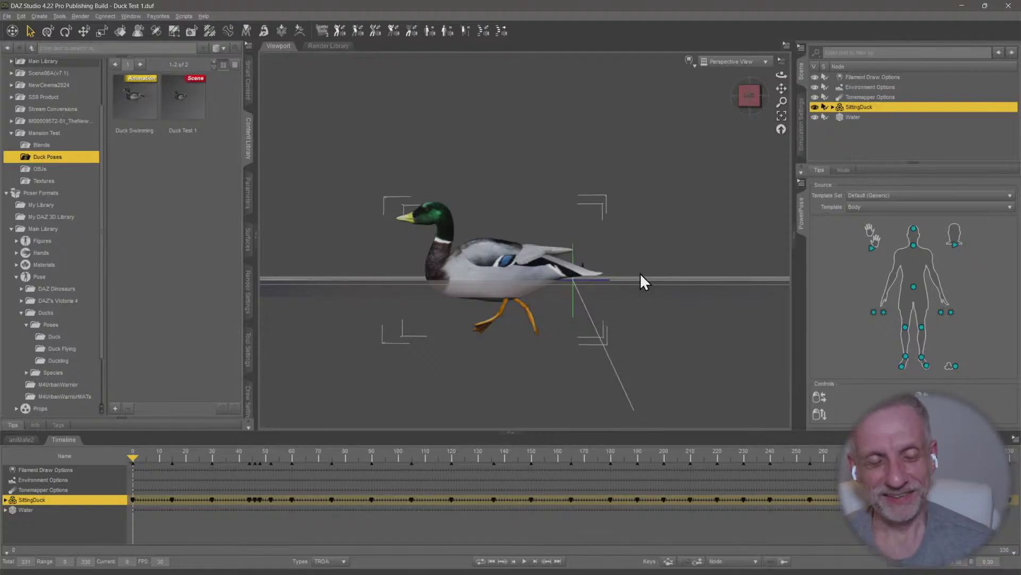
{"action": "key", "text": "alt+Tab"}
{"action": "key", "text": "alt+Tab"}
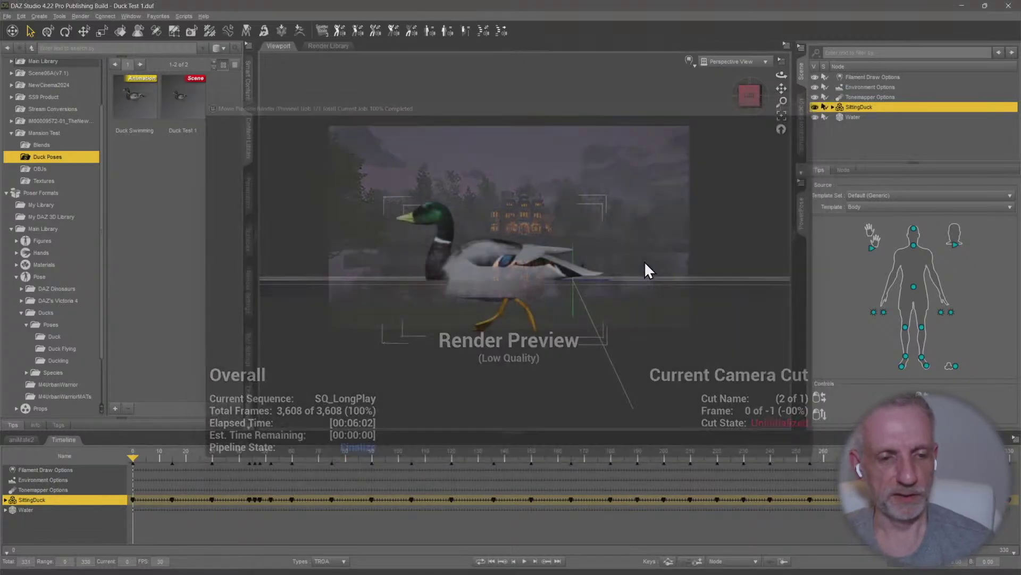
Switch to Unreal Editor and close the Movie Render Queue window to return to the LakeHouse-LongPlay level
{"action": "key", "text": "alt+Tab"}
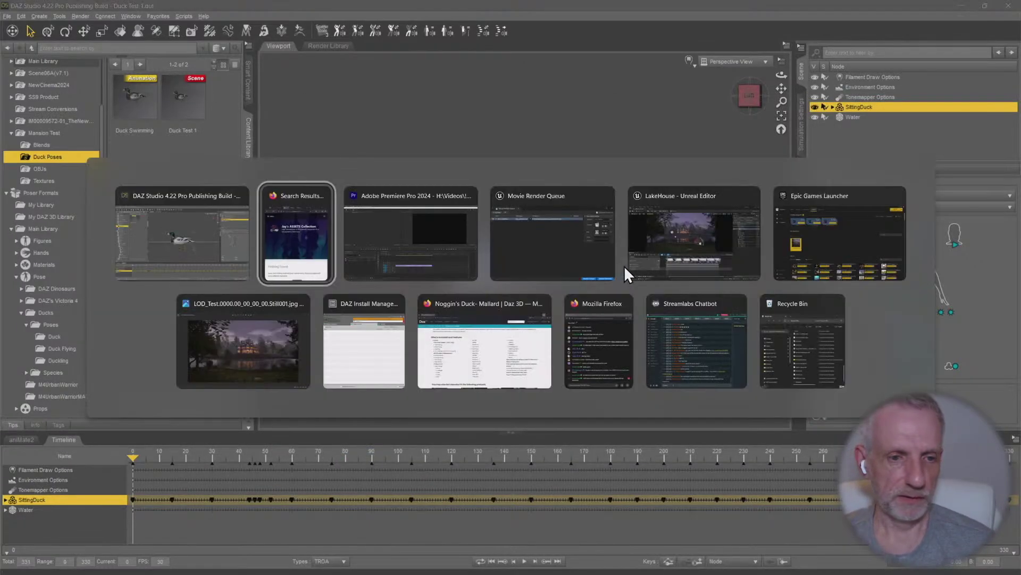
{"action": "left_click", "coordinate": [659, 251]}
{"action": "left_click", "coordinate": [750, 145]}
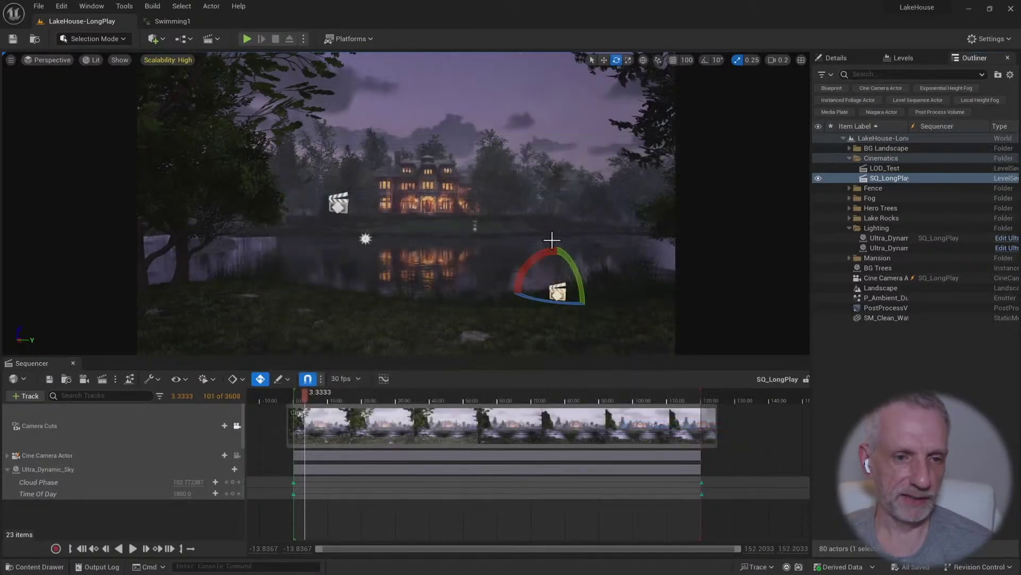
Fly through the LakeHouse-LongPlay level to examine the mansion's front entrance and the lake surface facing it
{"action": "right_click_drag", "start_coordinate": [510, 235], "coordinate": [590, 242]}
{"action": "key", "text": "shift+c"}
{"action": "scroll", "coordinate": [504, 246], "scroll_direction": "up", "scroll_amount": 4}
{"action": "key", "text": "w"}
{"action": "scroll", "coordinate": [505, 235], "scroll_direction": "up", "scroll_amount": 3}
{"action": "key", "text": "w"}
{"action": "key", "text": "a"}
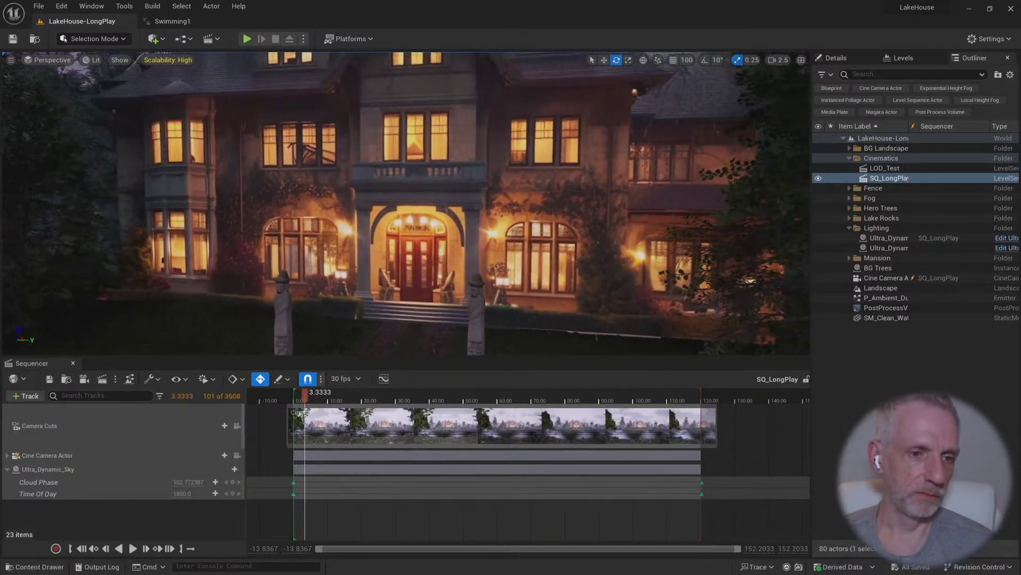
{"action": "key", "text": "s"}
{"action": "right_click_drag", "start_coordinate": [589, 242], "coordinate": [595, 238]}
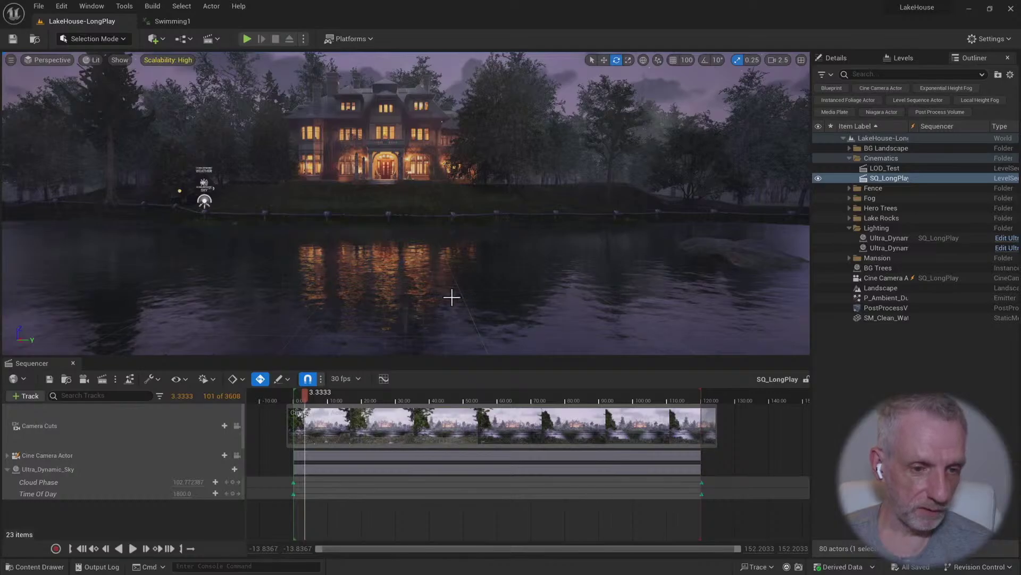
{"action": "right_click_drag", "start_coordinate": [492, 290], "coordinate": [491, 277]}
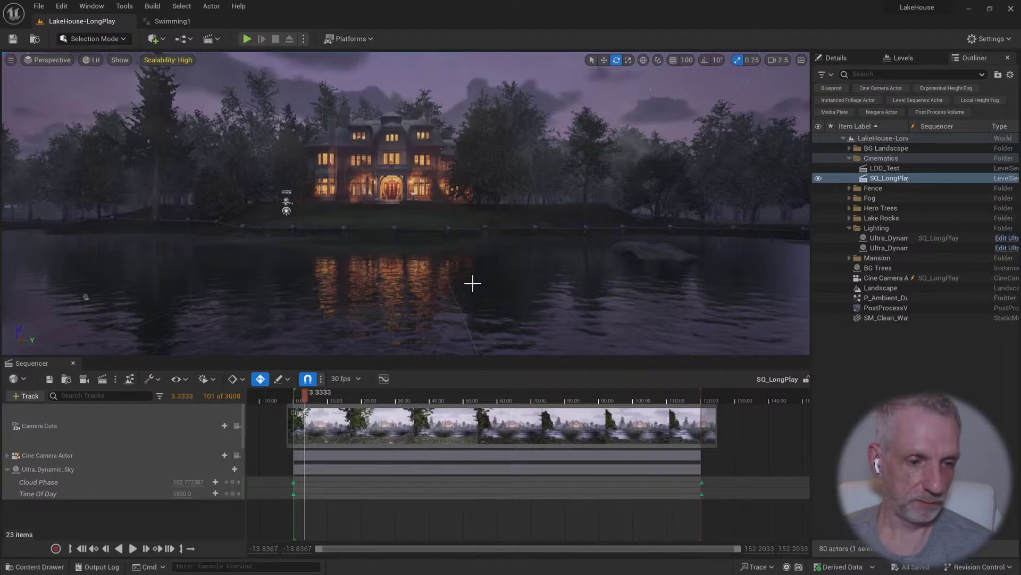
Close the Sequencer and switch to the Lake House project in Adobe Premiere Pro
{"action": "left_click", "coordinate": [73, 363]}
{"action": "key", "text": "alt+Tab"}
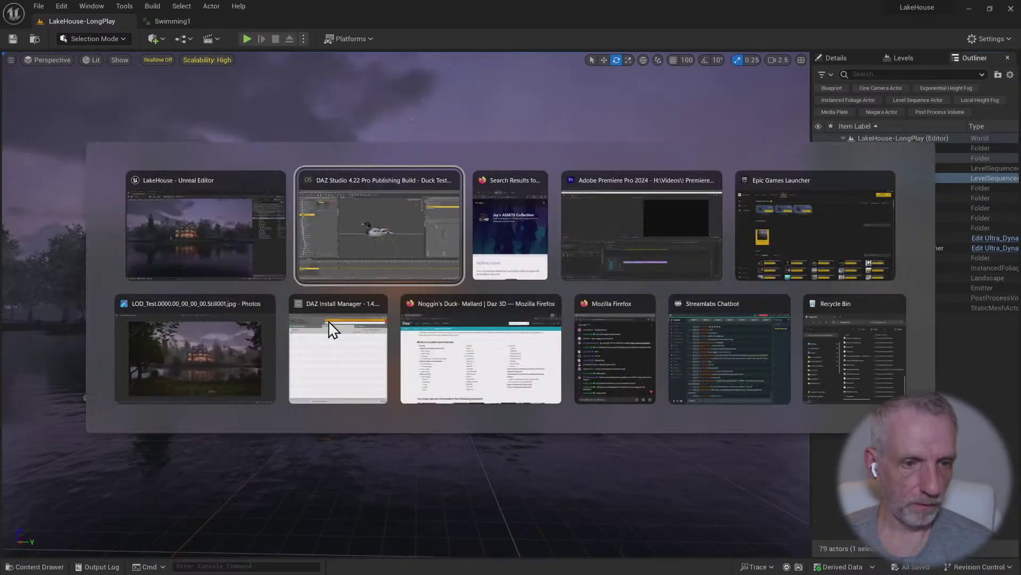
{"action": "key", "text": "alt+Tab"}
{"action": "key", "text": "alt+Tab"}
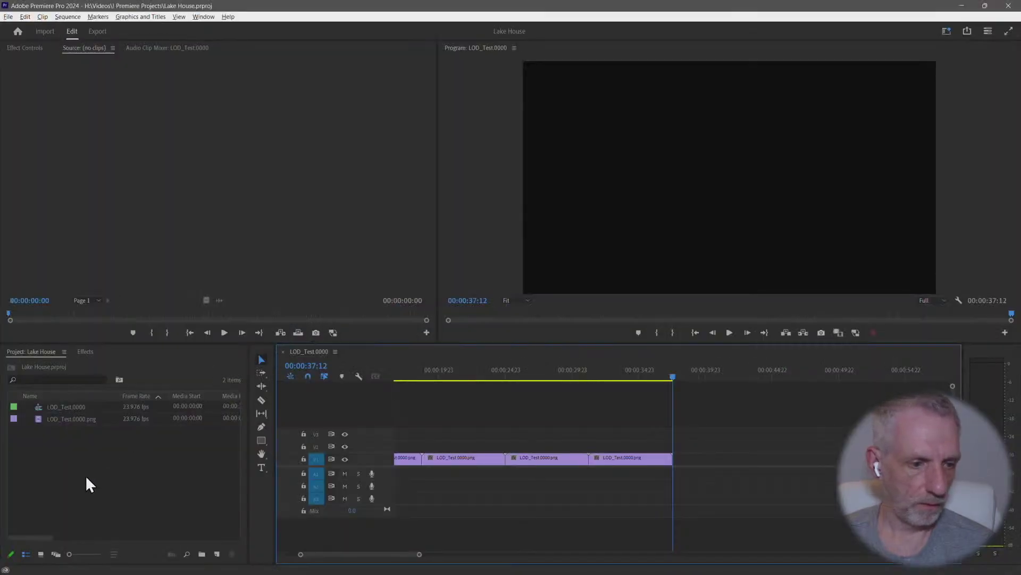
Import the PNG image sequence starting at SQ_LongPlay.0000.png from the Lake House v2 folder into the project
{"action": "right_click", "coordinate": [68, 487]}
{"action": "left_click", "coordinate": [124, 372]}
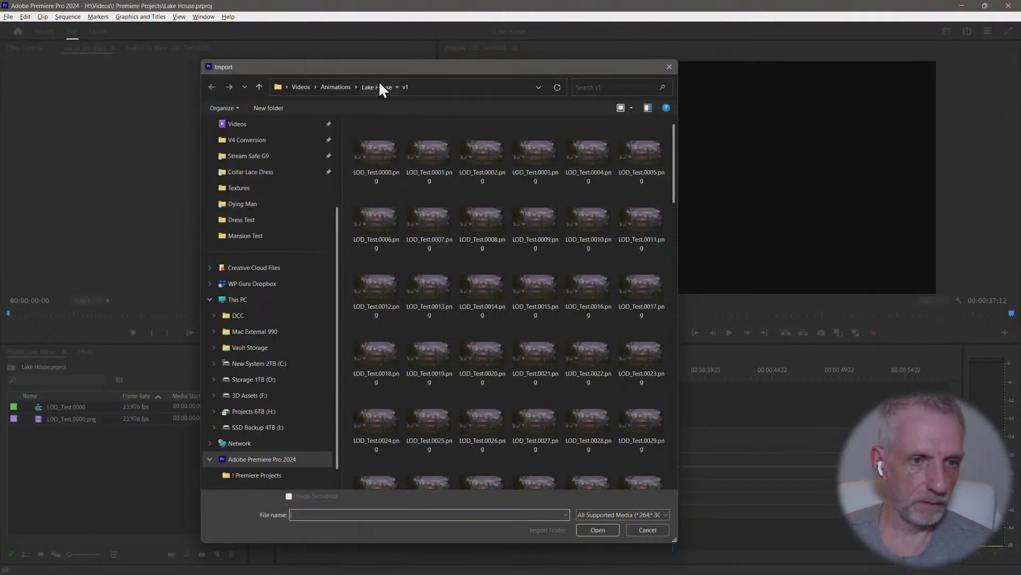
{"action": "left_click", "coordinate": [379, 87]}
{"action": "double_click", "coordinate": [426, 151]}
{"action": "left_click", "coordinate": [376, 151]}
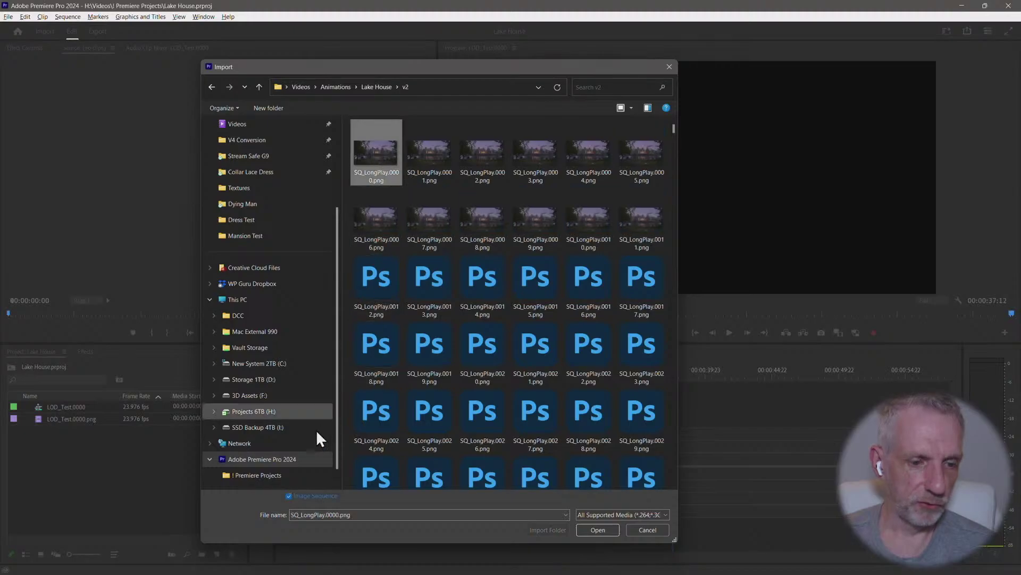
{"action": "left_click", "coordinate": [593, 529]}
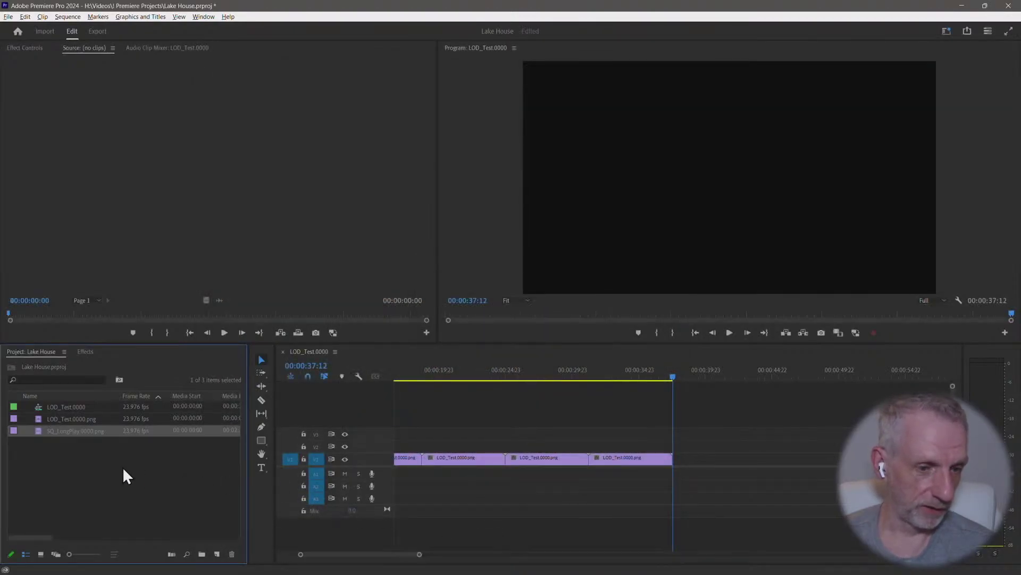
{"action": "right_click", "coordinate": [42, 430]}
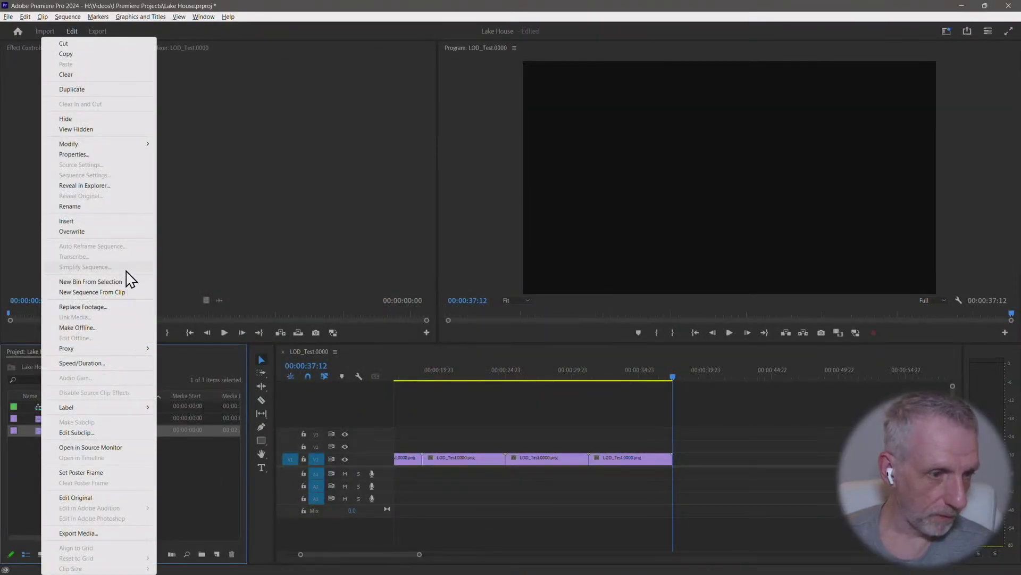
{"action": "left_click", "coordinate": [122, 293]}
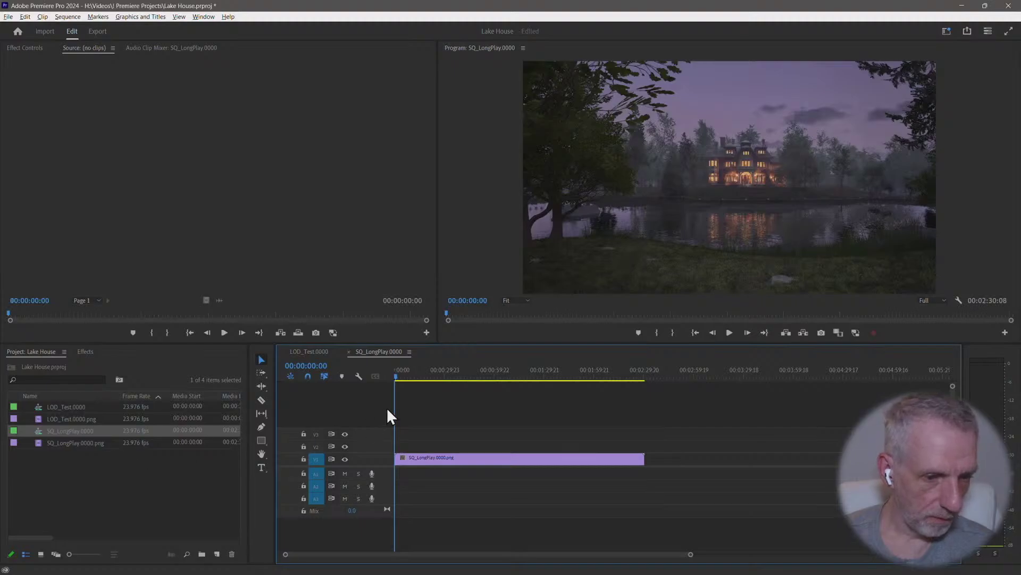
{"action": "left_click", "coordinate": [349, 352]}
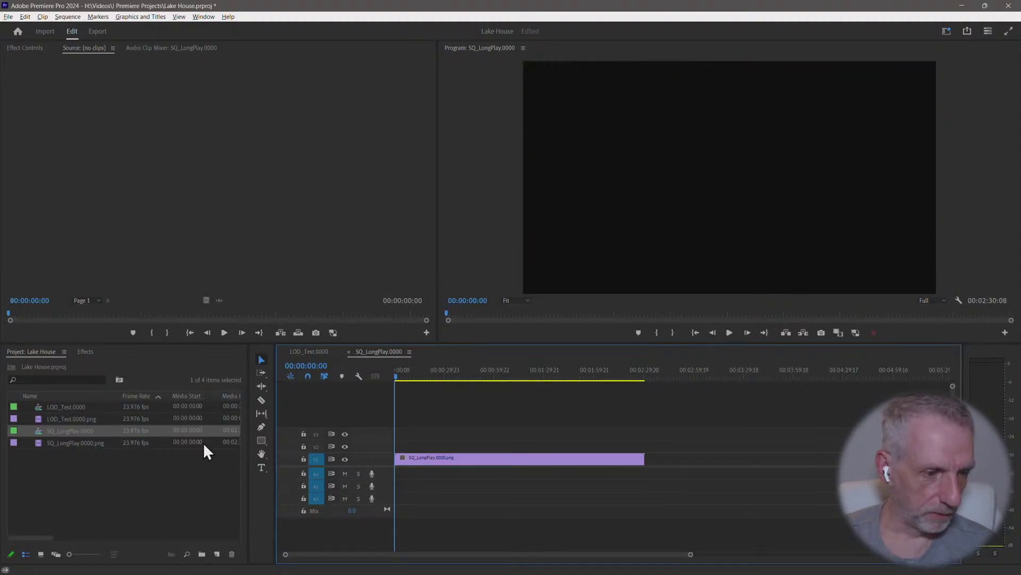
{"action": "left_click", "coordinate": [44, 430]}
{"action": "key", "text": "Delete"}
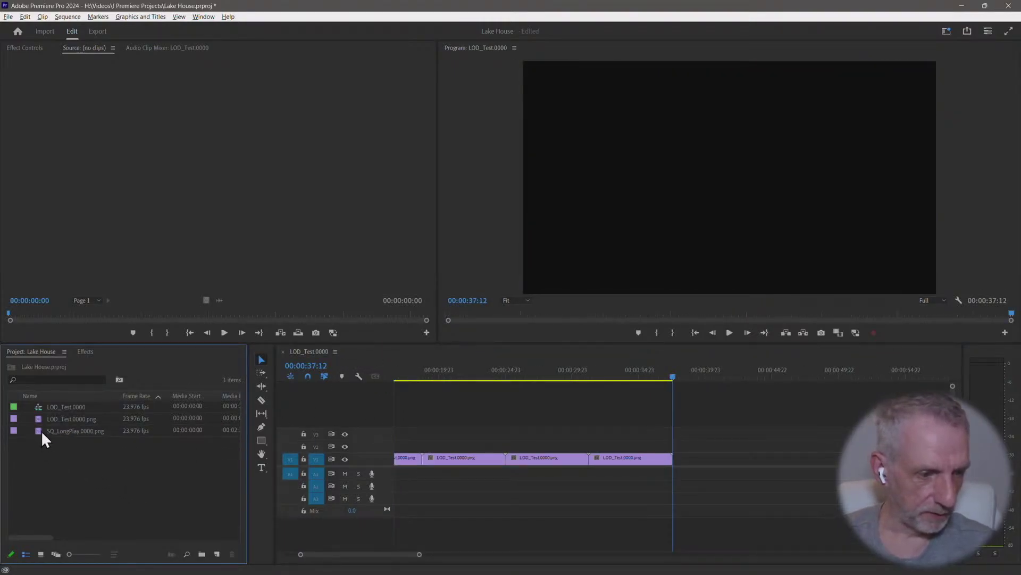
Interpret the SQ_LongPlay.0000.png footage at 30 fps and create a new sequence from the clip
{"action": "right_click", "coordinate": [42, 432]}
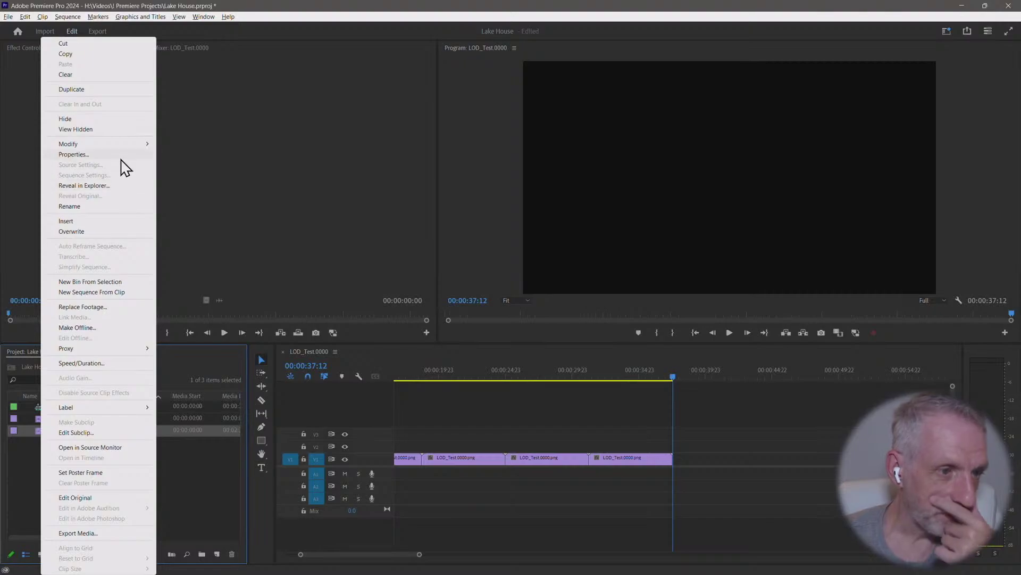
{"action": "mouse_move", "coordinate": [130, 145]}
{"action": "left_click", "coordinate": [228, 164]}
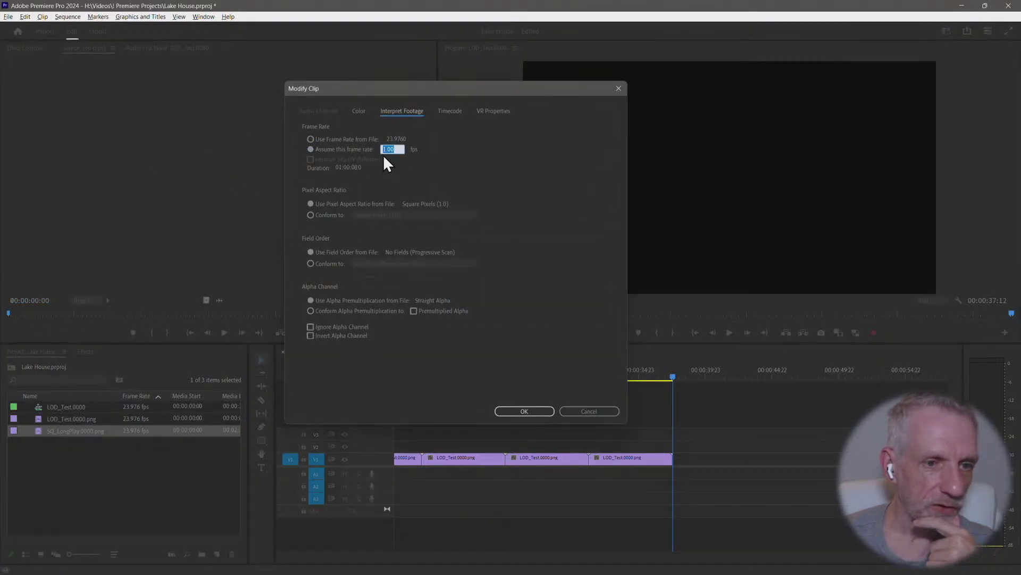
{"action": "type", "text": "30"}
{"action": "key", "text": "Return"}
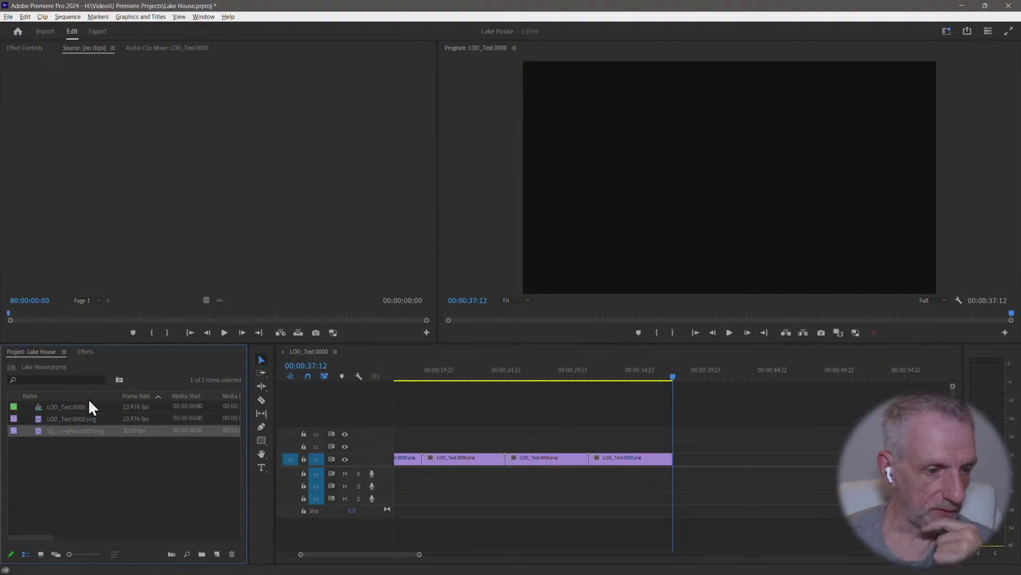
{"action": "right_click", "coordinate": [34, 431]}
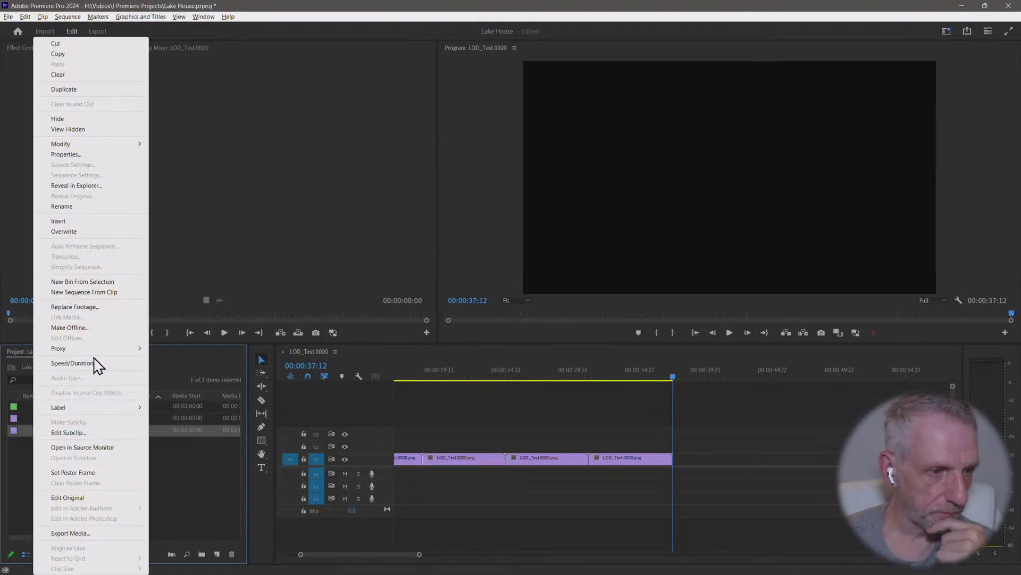
{"action": "left_click", "coordinate": [113, 291]}
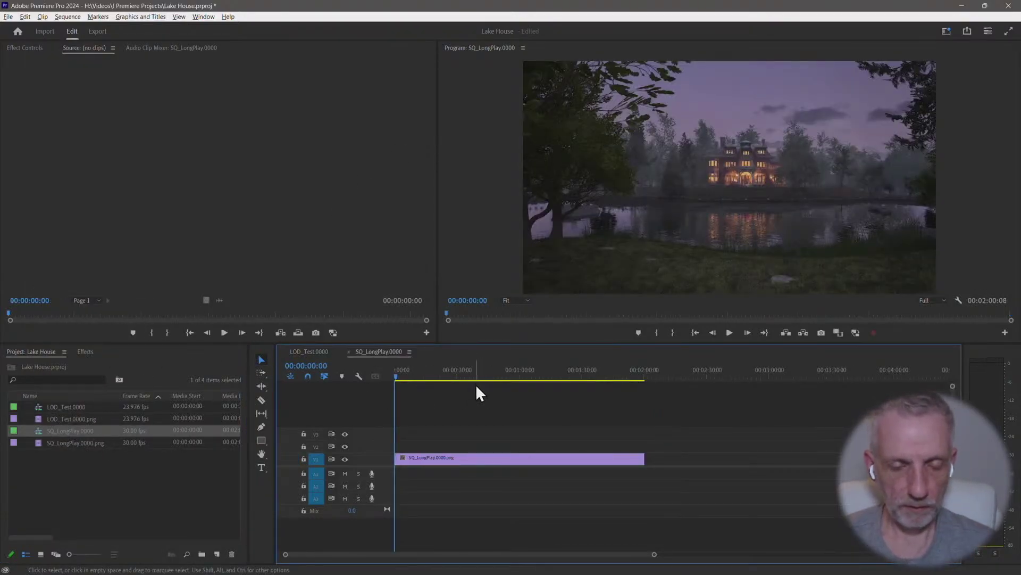
Play the SQ_LongPlay.0000 sequence full screen to review the render, and return to the editing workspace
{"action": "key", "text": "ctrl+grave"}
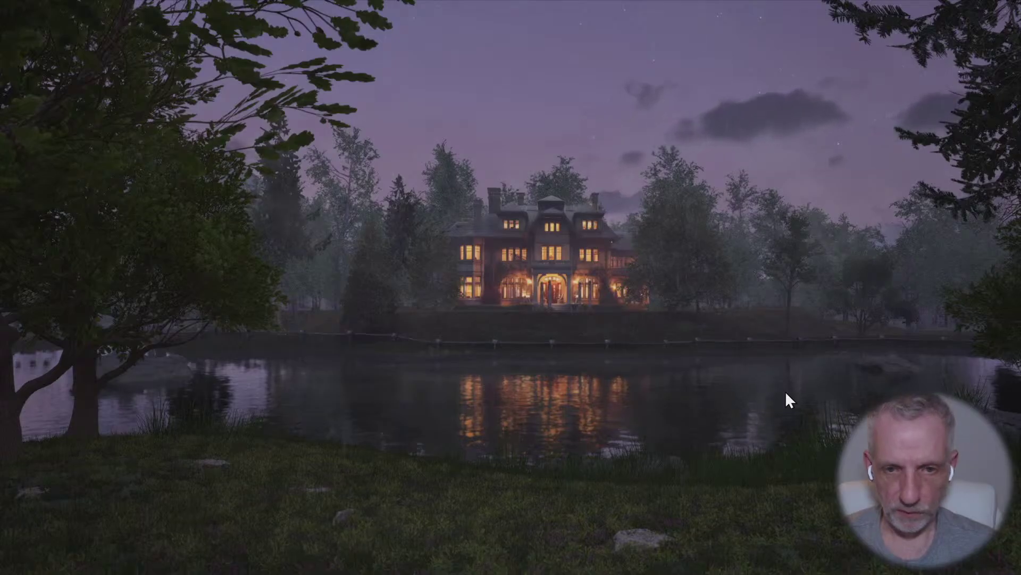
{"action": "key", "text": "ctrl+grave"}
{"action": "key", "text": "ctrl+grave"}
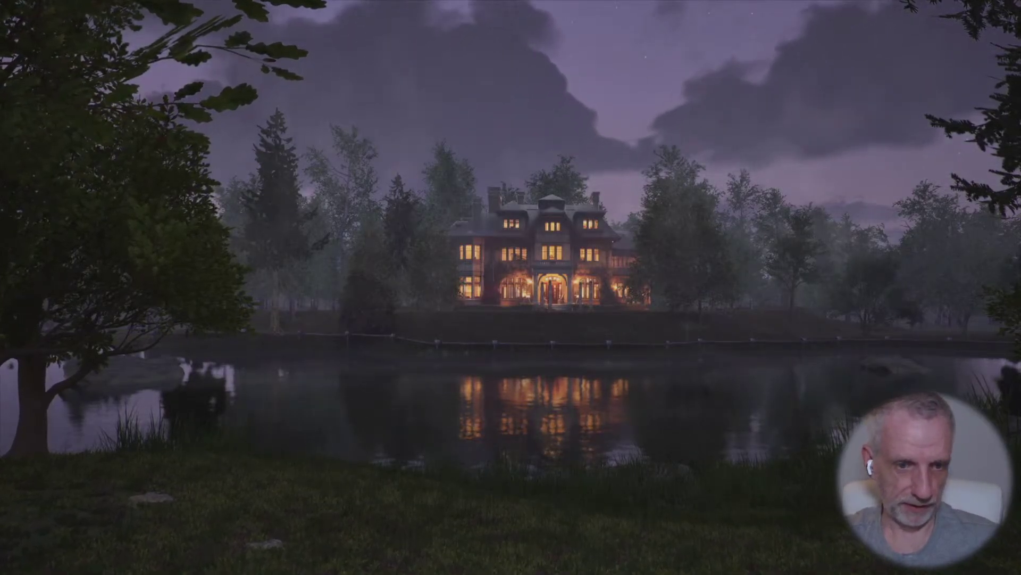
{"action": "key", "text": "Escape"}
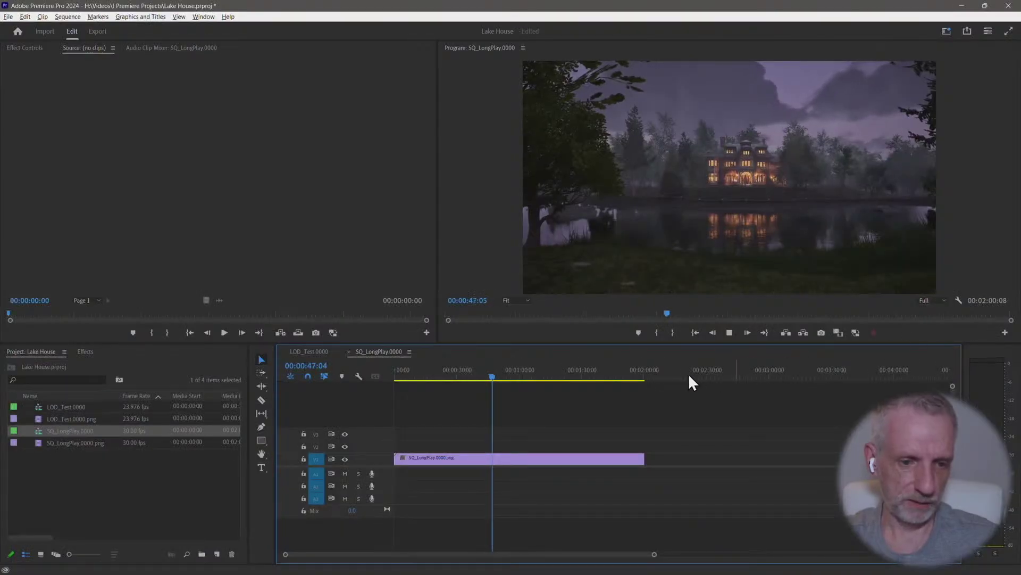
Park the playhead at 00:00:44:17 and apply the Lumetri Color effect to the SQ_LongPlay clip in the timeline
{"action": "left_click", "coordinate": [487, 376]}
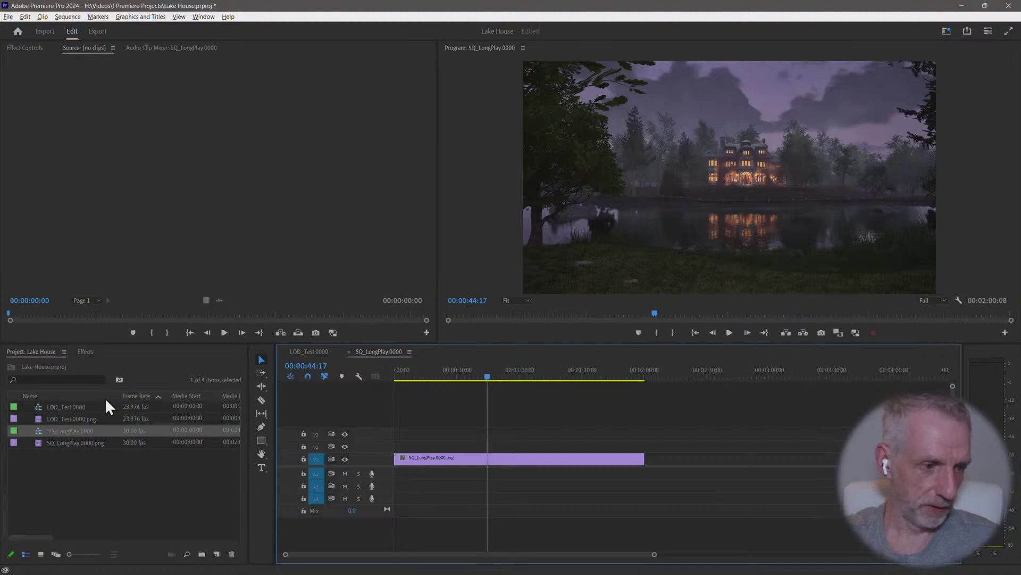
{"action": "left_click", "coordinate": [85, 352]}
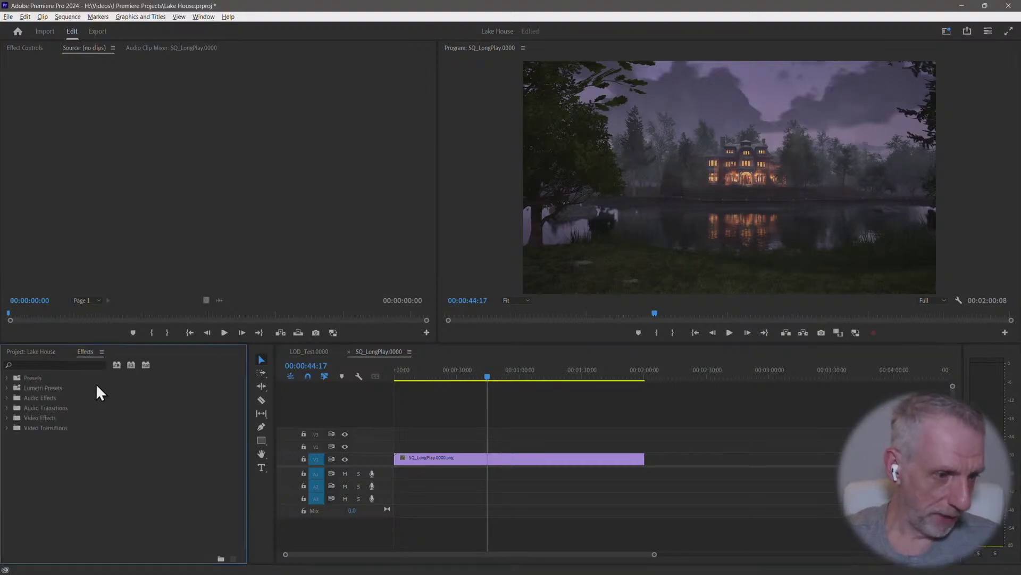
{"action": "left_click", "coordinate": [62, 365]}
{"action": "type", "text": "lu"}
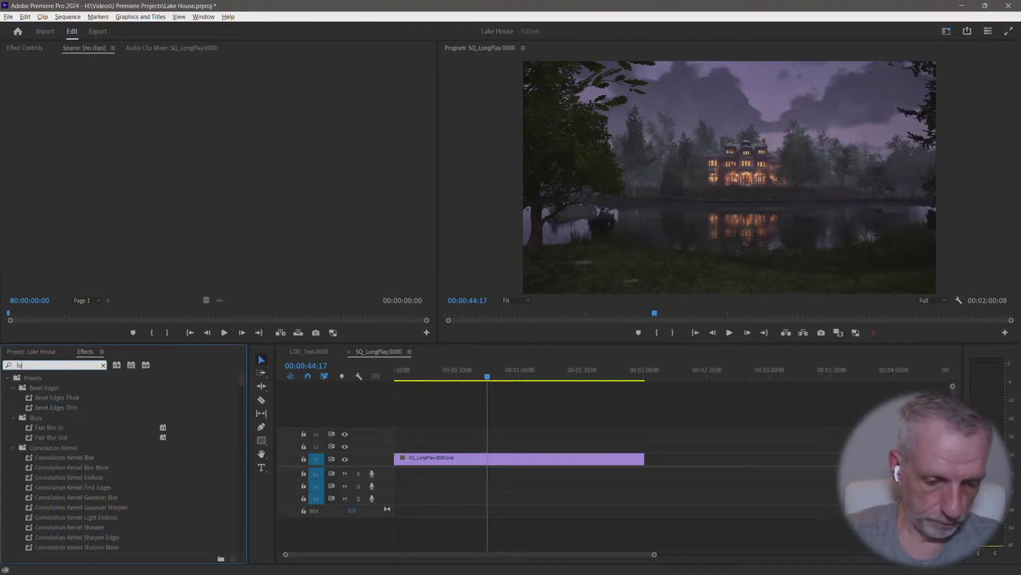
{"action": "type", "text": "metri col"}
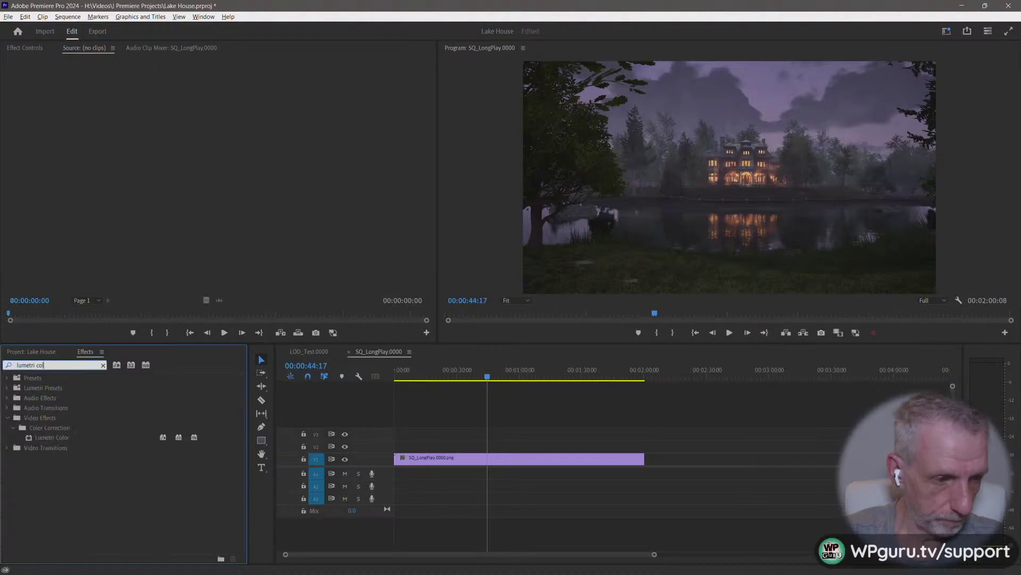
{"action": "left_click_drag", "start_coordinate": [30, 438], "coordinate": [426, 462]}
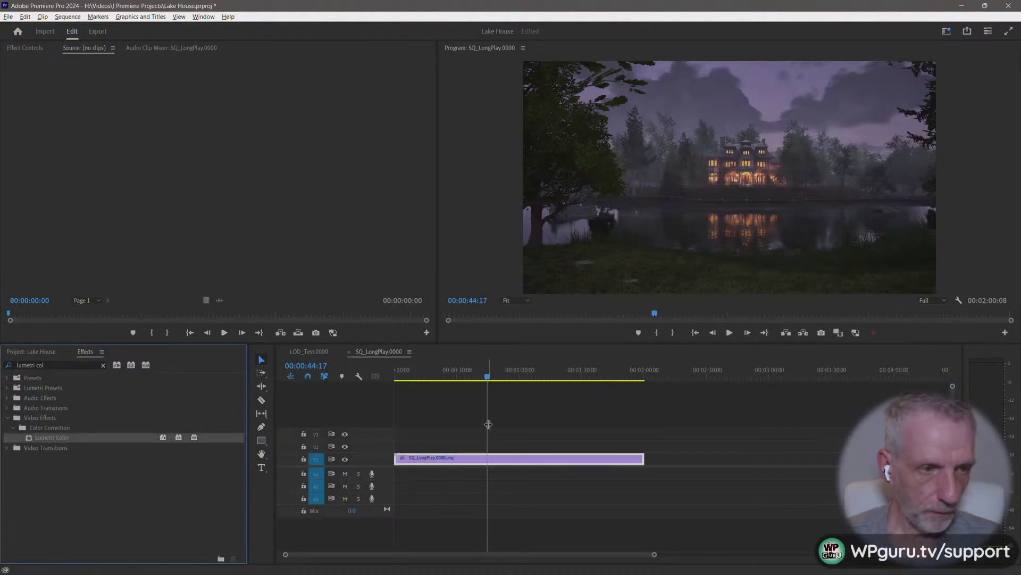
Set the Lumetri Color vignette amount to -4.1 on the SQ_LongPlay clip
{"action": "left_click", "coordinate": [24, 48]}
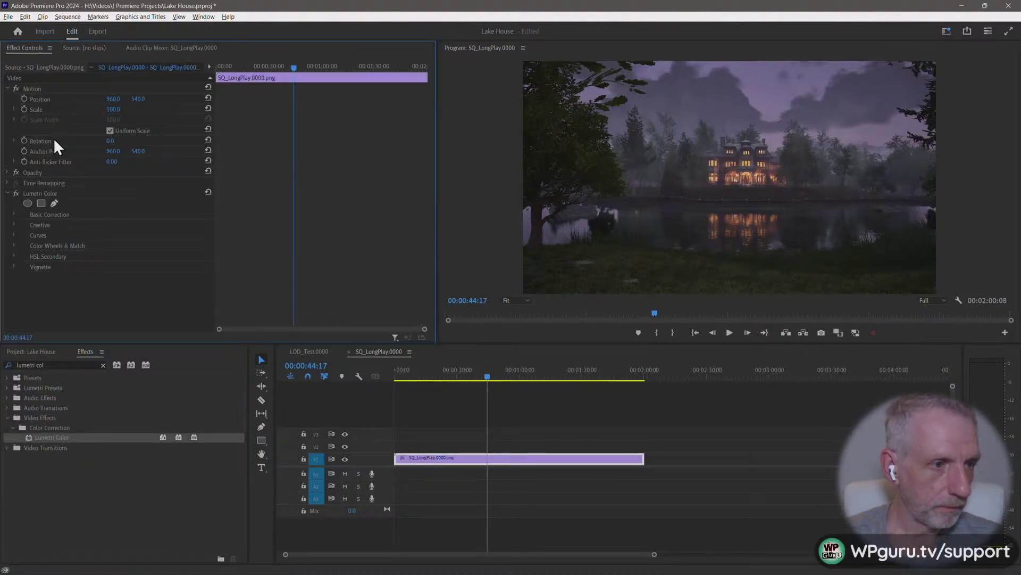
{"action": "left_click", "coordinate": [8, 89]}
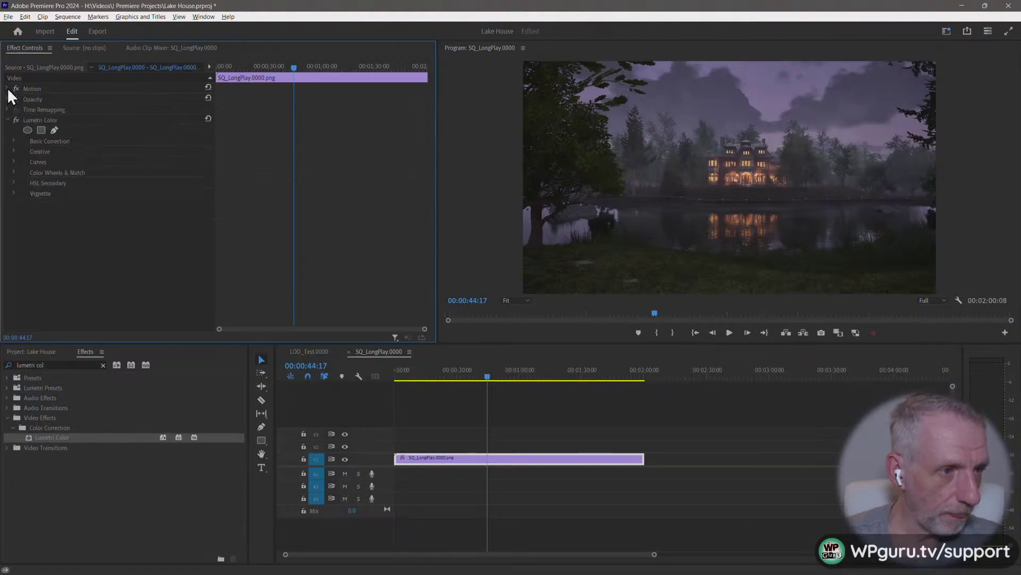
{"action": "left_click", "coordinate": [14, 193]}
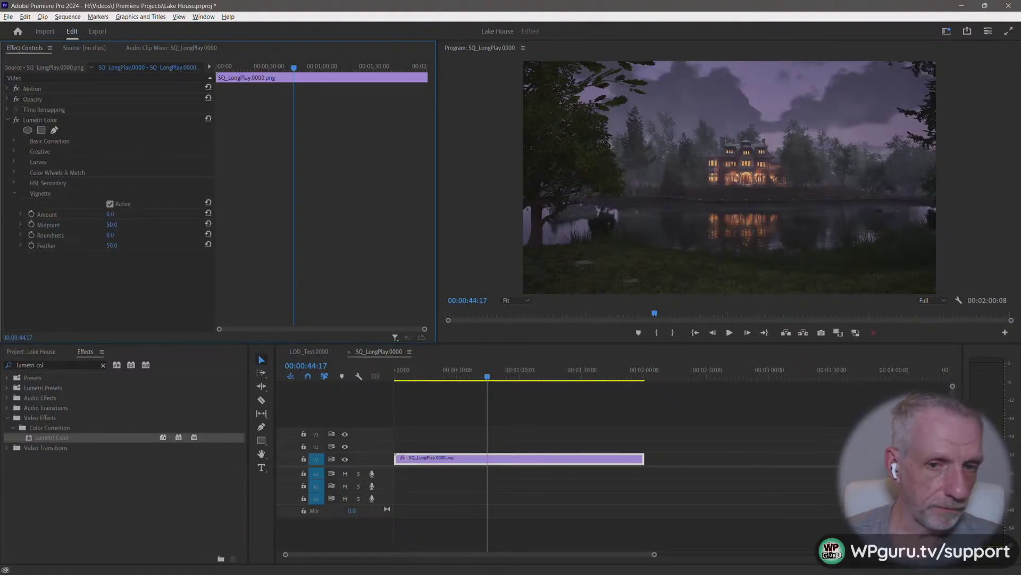
{"action": "left_click_drag", "start_coordinate": [110, 213], "coordinate": [105, 214]}
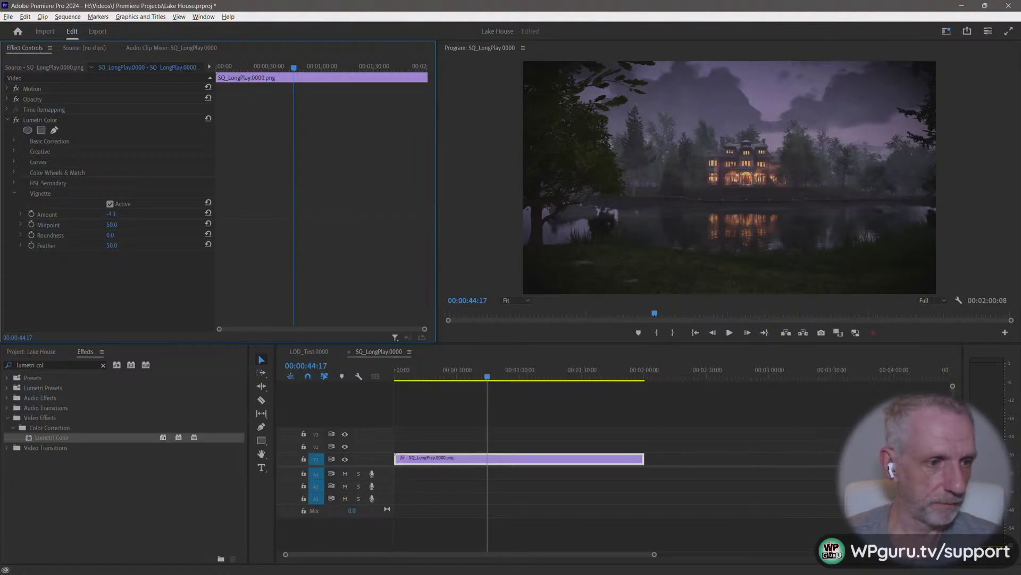
{"action": "left_click", "coordinate": [13, 193]}
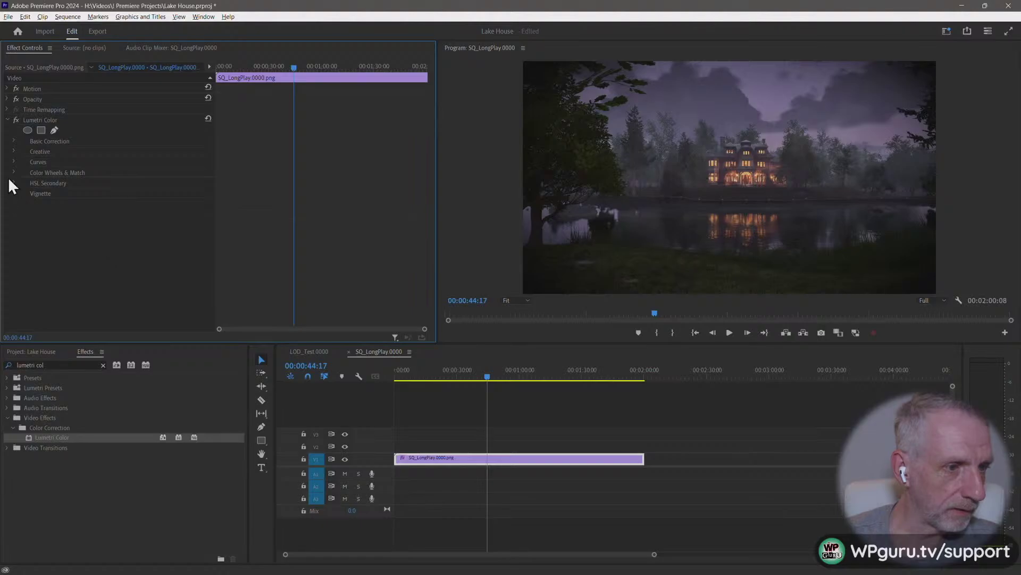
Set the Lumetri Color exposure to 1.0 and contrast to 20.0 in the clip's Basic Correction settings
{"action": "left_click", "coordinate": [14, 140]}
{"action": "scroll", "coordinate": [84, 224], "scroll_direction": "down", "scroll_amount": 3}
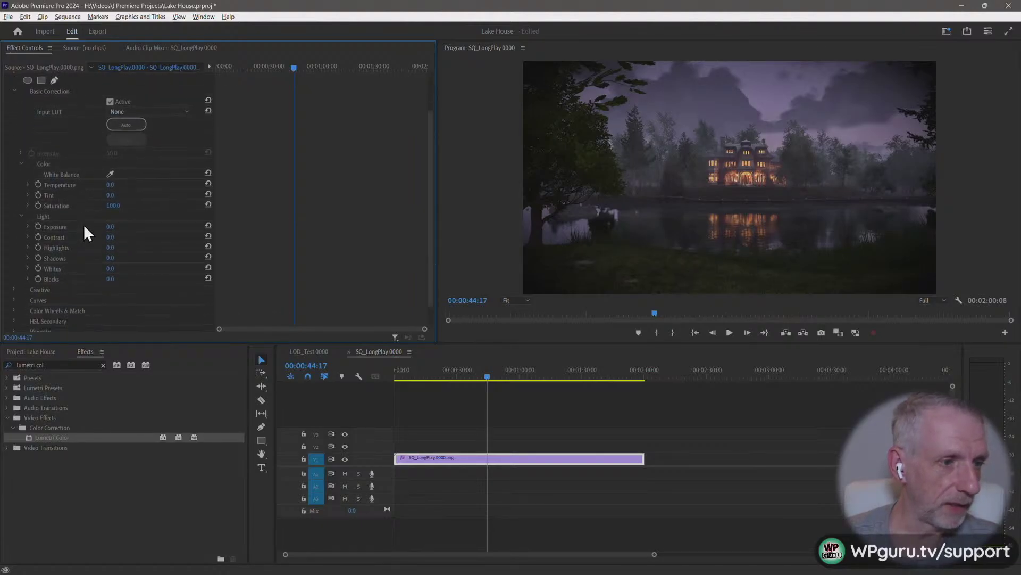
{"action": "left_click", "coordinate": [109, 207]}
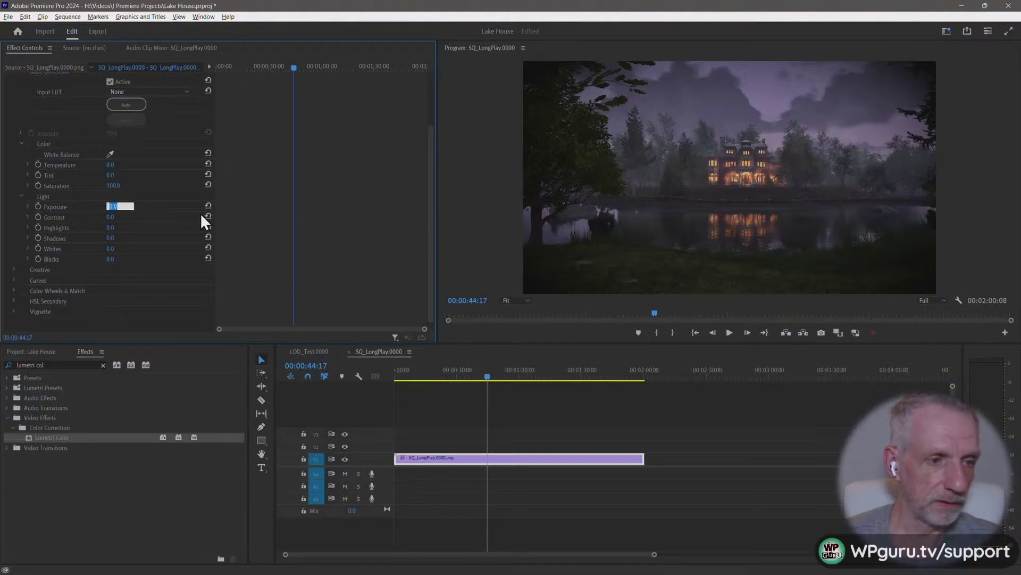
{"action": "type", "text": "1"}
{"action": "key", "text": "Return"}
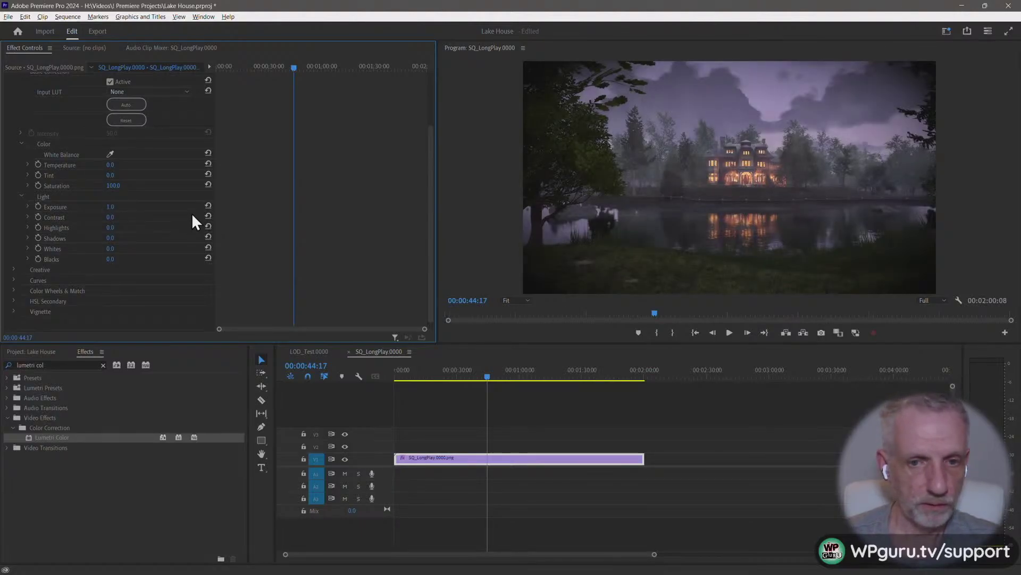
{"action": "left_click", "coordinate": [106, 215]}
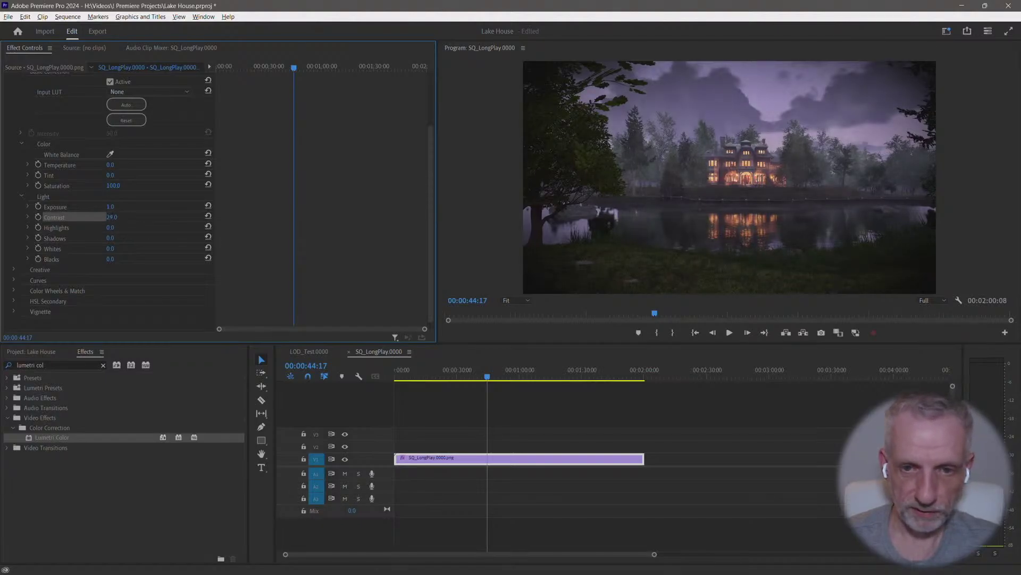
{"action": "left_click", "coordinate": [137, 216]}
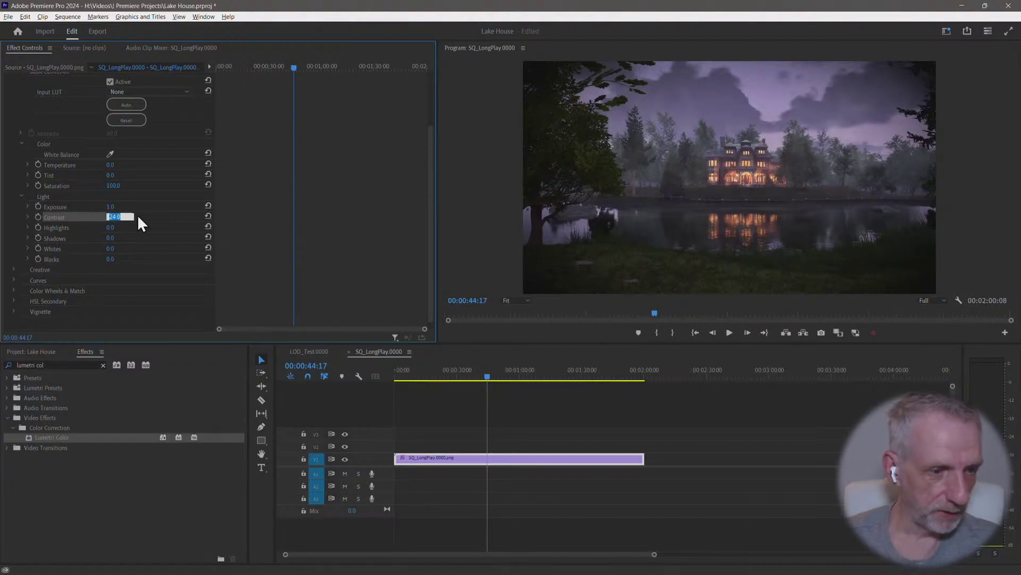
Raise the Lumetri Color saturation to 111.4 and collapse the Color and Light settings
{"action": "left_click", "coordinate": [28, 185]}
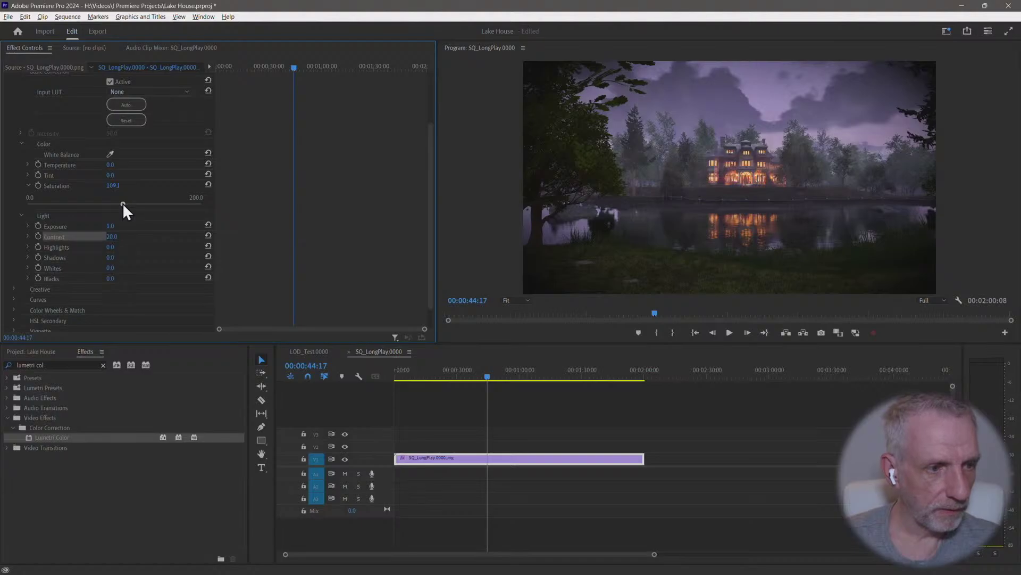
{"action": "left_click_drag", "start_coordinate": [122, 203], "coordinate": [124, 203]}
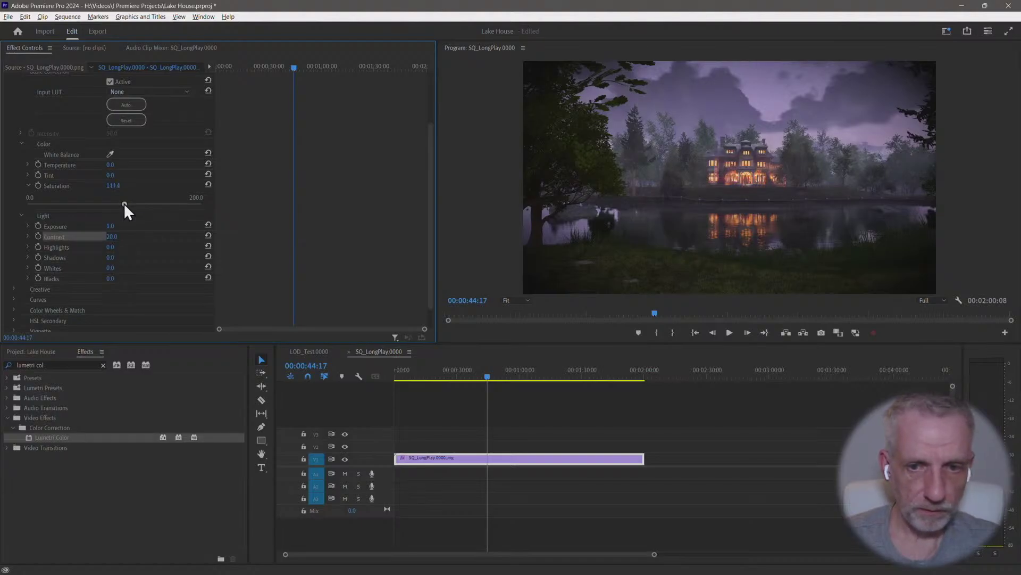
{"action": "left_click", "coordinate": [28, 185]}
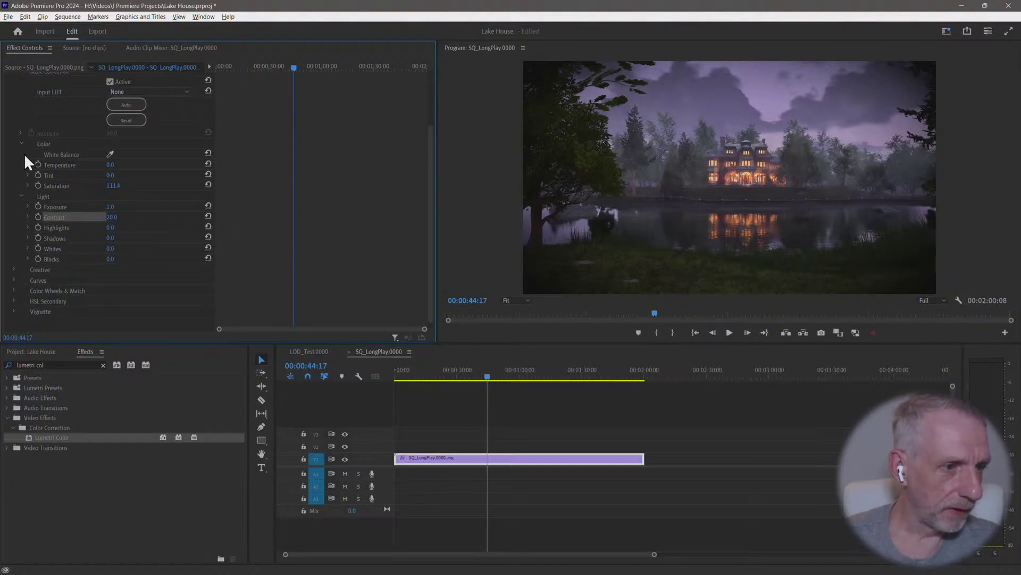
{"action": "left_click", "coordinate": [21, 143]}
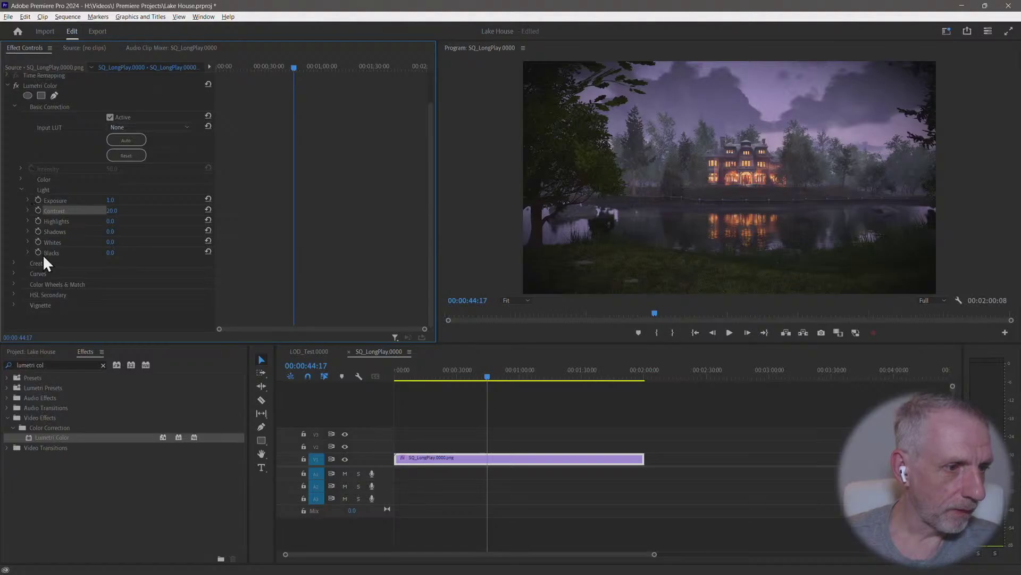
{"action": "left_click", "coordinate": [21, 190]}
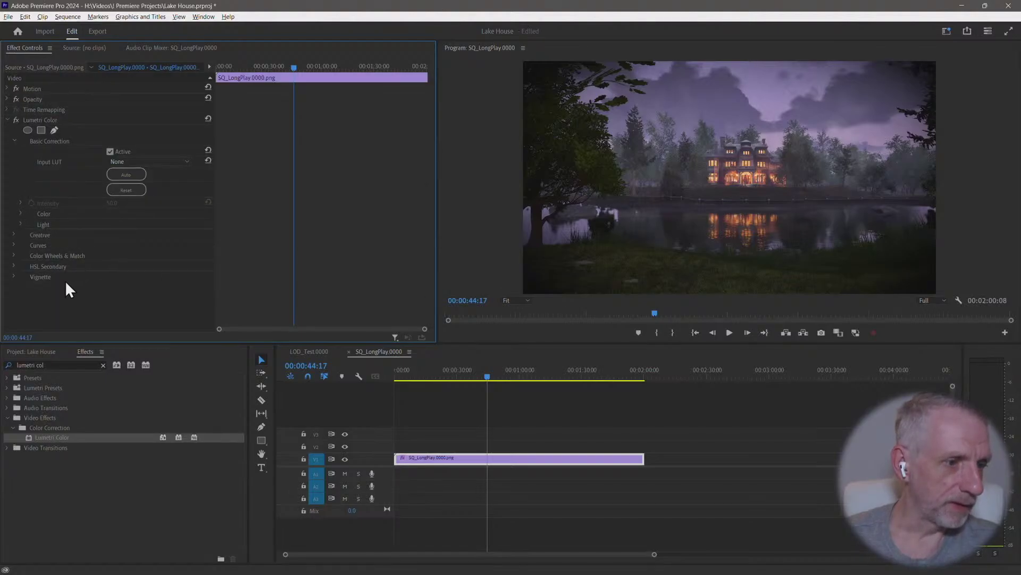
Examine the HSL Secondary, Color Wheels & Match, Color and Curves controls of the clip's Lumetri Color effect
{"action": "left_click", "coordinate": [14, 266]}
{"action": "scroll", "coordinate": [27, 265], "scroll_direction": "down", "scroll_amount": 2}
{"action": "scroll", "coordinate": [36, 266], "scroll_direction": "down", "scroll_amount": 3}
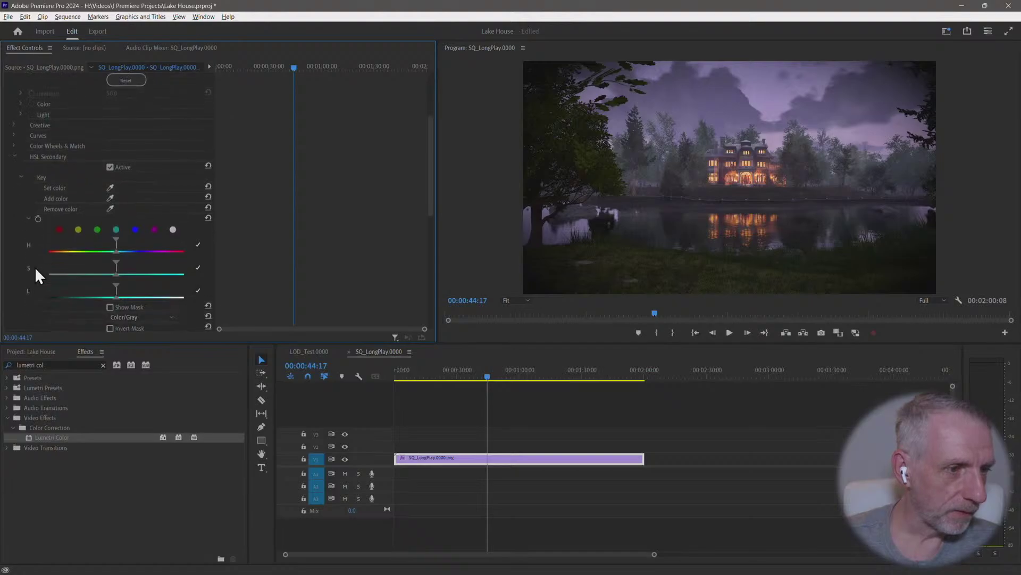
{"action": "scroll", "coordinate": [30, 205], "scroll_direction": "up", "scroll_amount": 2}
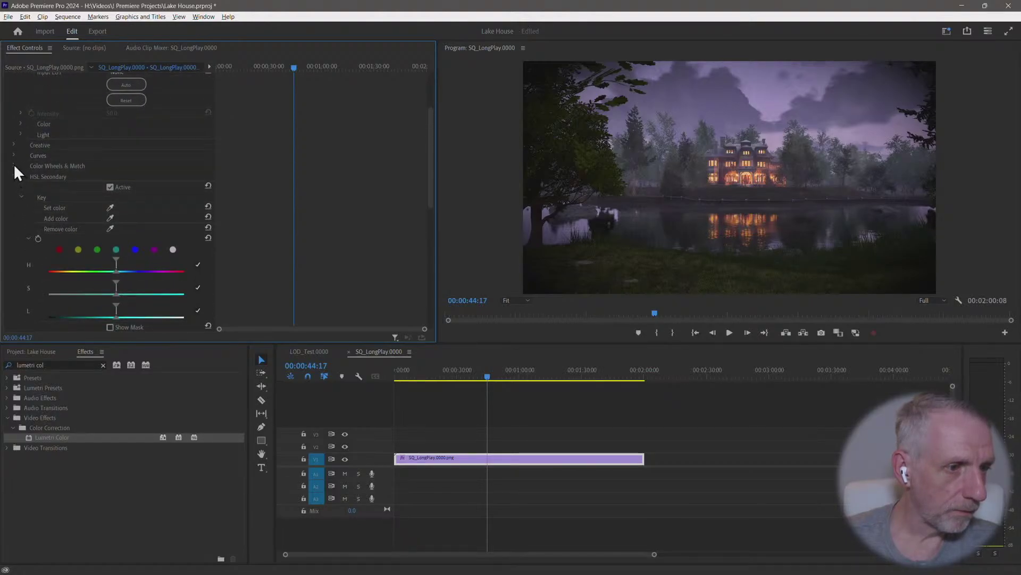
{"action": "left_click", "coordinate": [14, 165]}
{"action": "scroll", "coordinate": [53, 212], "scroll_direction": "down", "scroll_amount": 1}
{"action": "scroll", "coordinate": [56, 219], "scroll_direction": "down", "scroll_amount": 7}
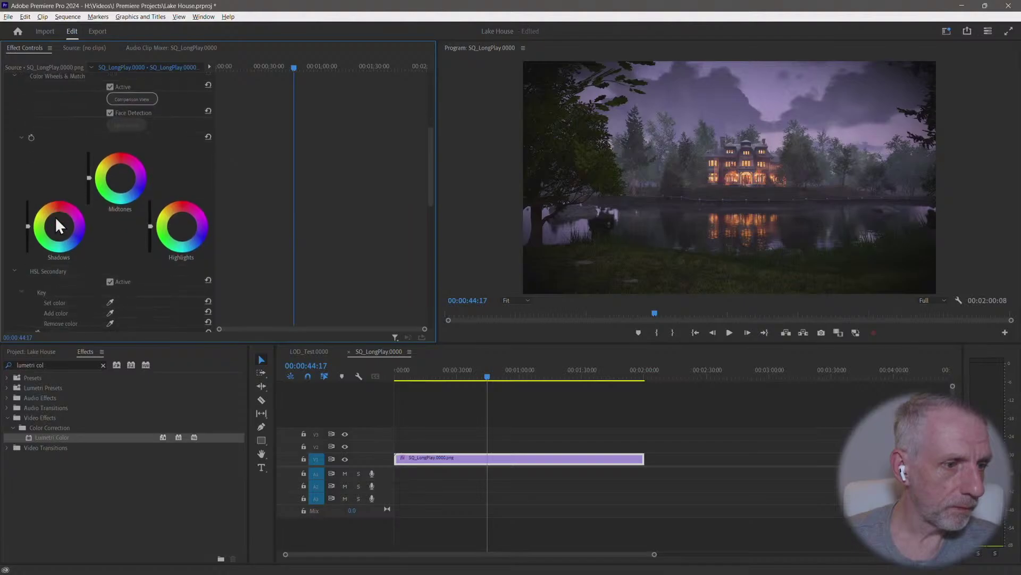
{"action": "scroll", "coordinate": [55, 228], "scroll_direction": "up", "scroll_amount": 10}
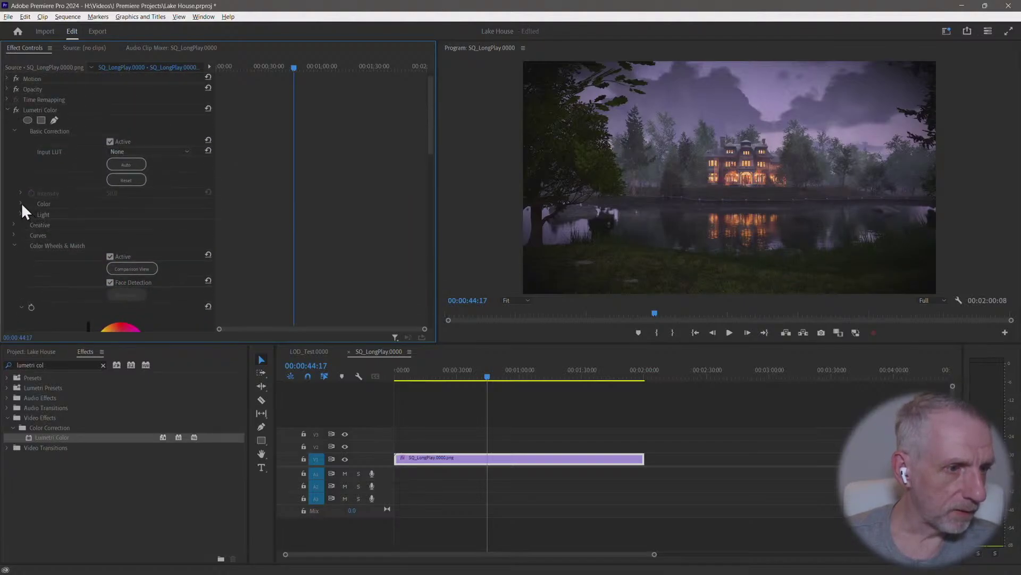
{"action": "left_click", "coordinate": [20, 204]}
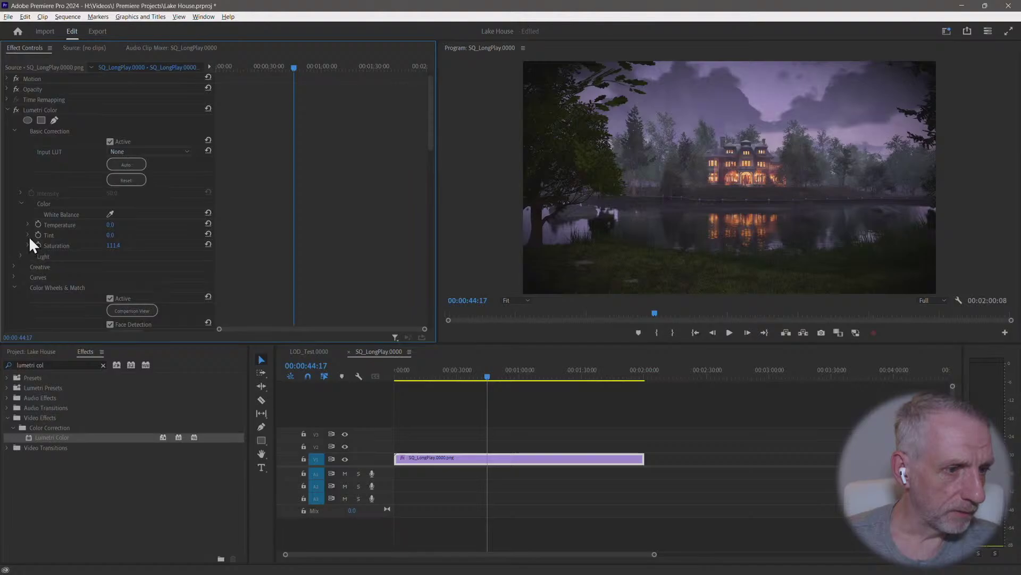
{"action": "scroll", "coordinate": [53, 238], "scroll_direction": "down", "scroll_amount": 4}
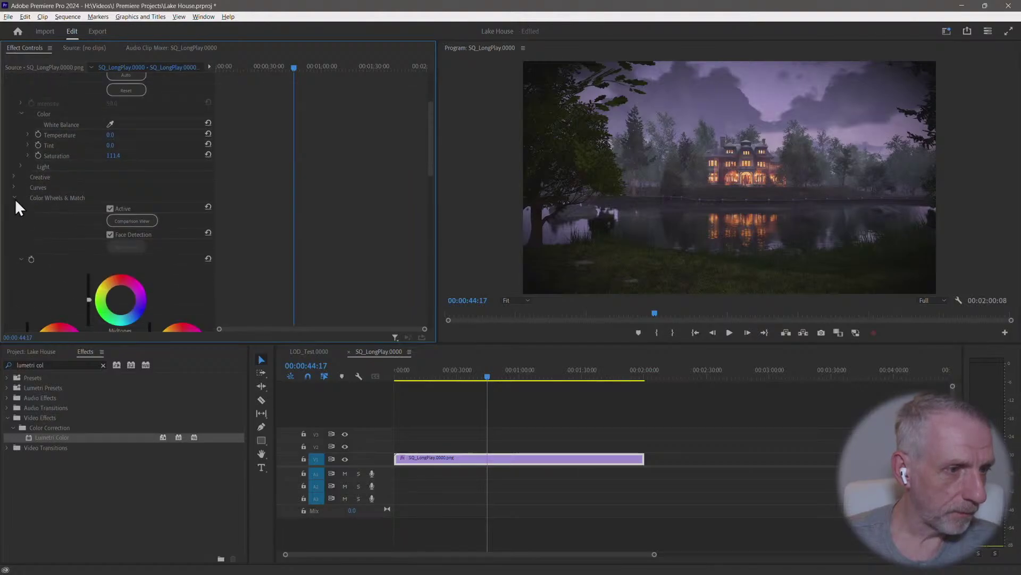
{"action": "left_click", "coordinate": [14, 199]}
{"action": "left_click", "coordinate": [14, 209]}
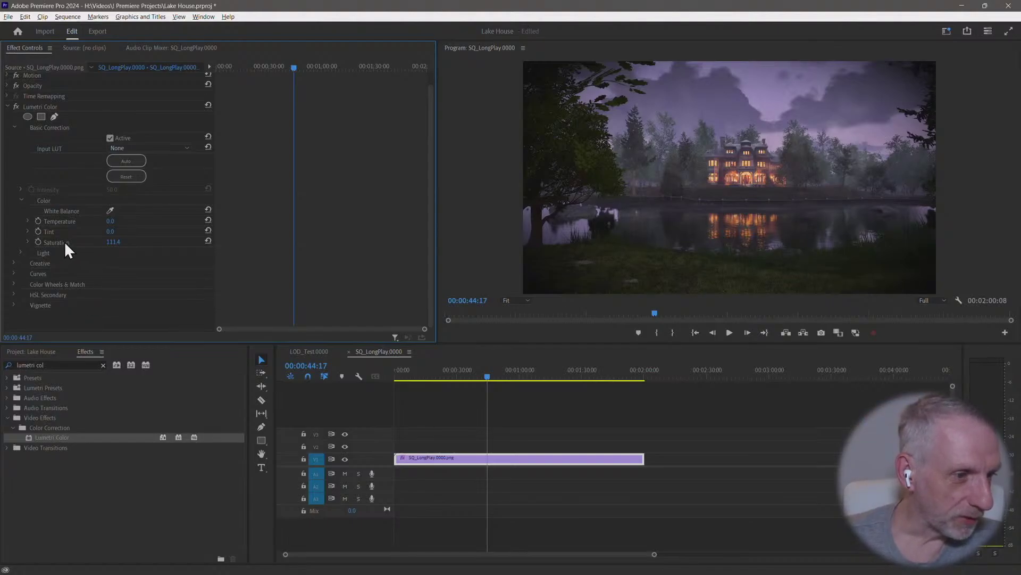
{"action": "left_click", "coordinate": [15, 272]}
{"action": "scroll", "coordinate": [15, 273], "scroll_direction": "down", "scroll_amount": 2}
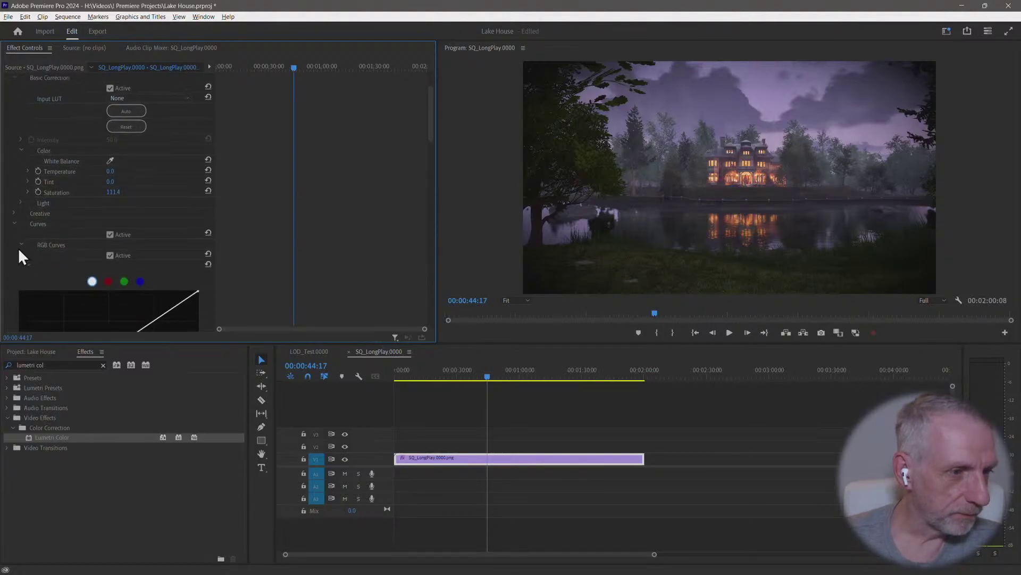
{"action": "left_click", "coordinate": [14, 223]}
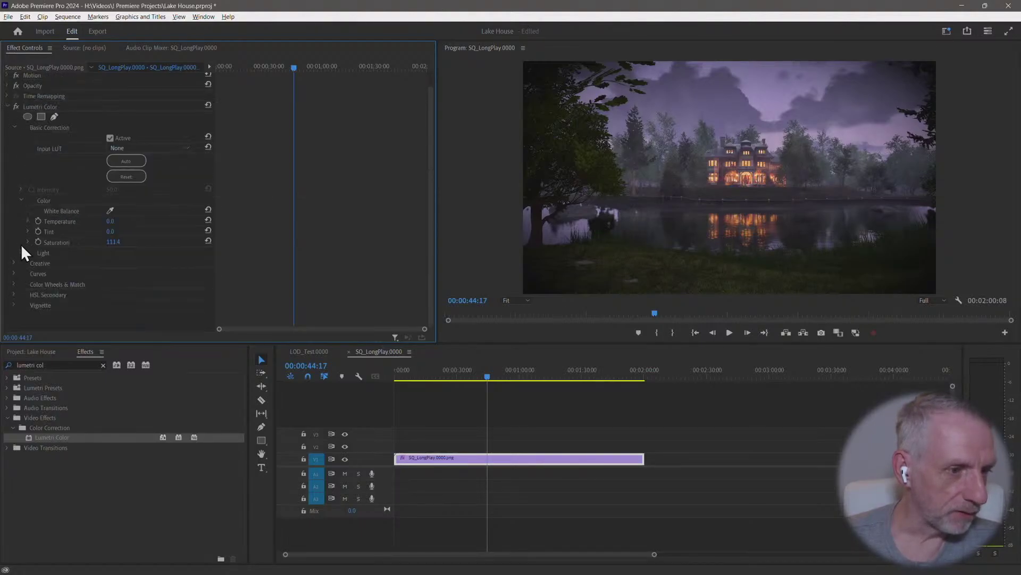
In Color Wheels & Match, brighten the midtones slightly and shift their tint a little toward red
{"action": "left_click", "coordinate": [13, 284]}
{"action": "scroll", "coordinate": [75, 248], "scroll_direction": "down", "scroll_amount": 7}
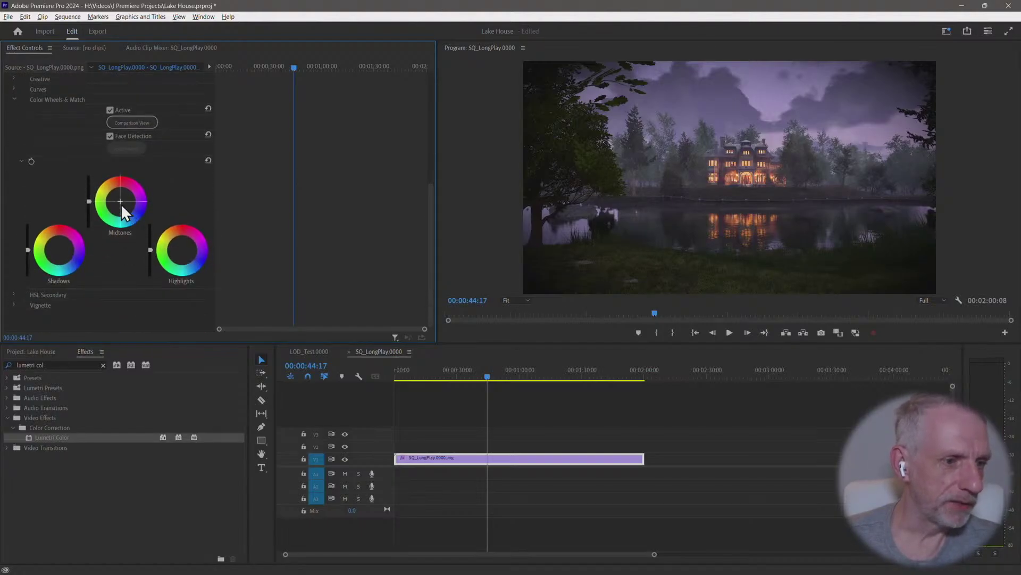
{"action": "left_click", "coordinate": [120, 202]}
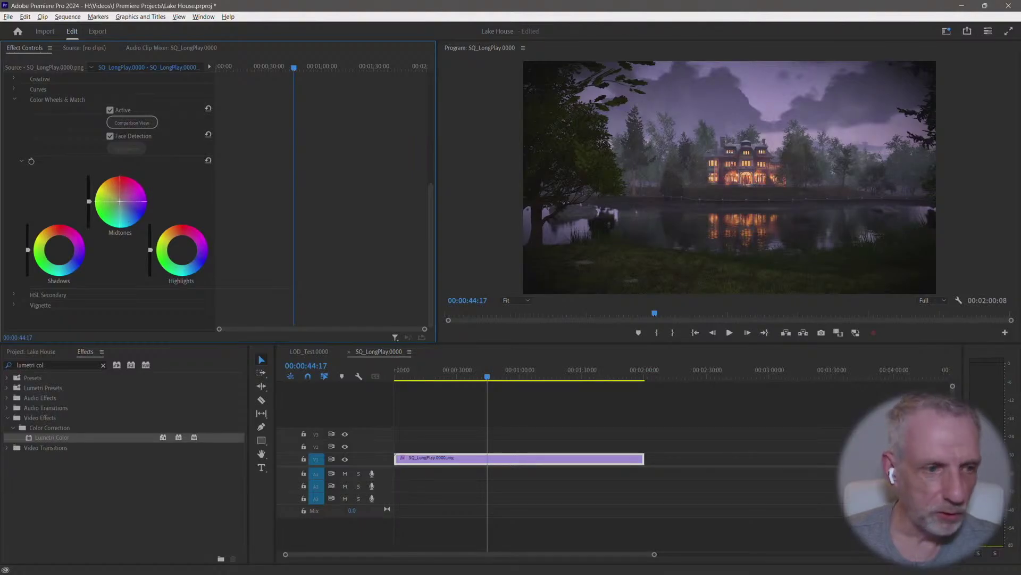
{"action": "left_click_drag", "start_coordinate": [90, 201], "coordinate": [89, 198]}
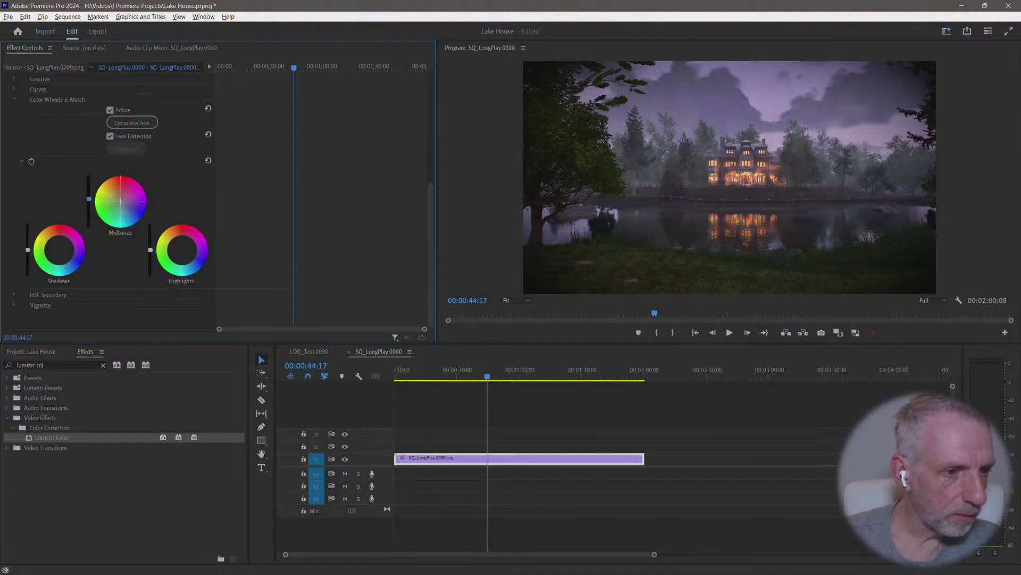
{"action": "left_click_drag", "start_coordinate": [122, 203], "coordinate": [120, 199]}
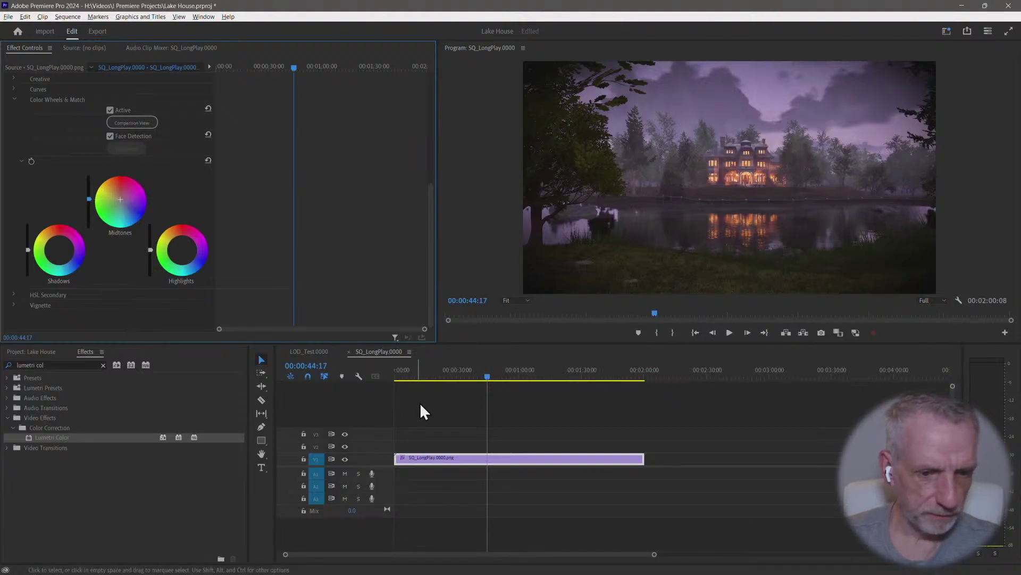
Play the graded SQ_LongPlay.0000 sequence full screen from its beginning to review the color grade
{"action": "left_click_drag", "start_coordinate": [488, 377], "coordinate": [388, 381]}
{"action": "key", "text": "ctrl+grave"}
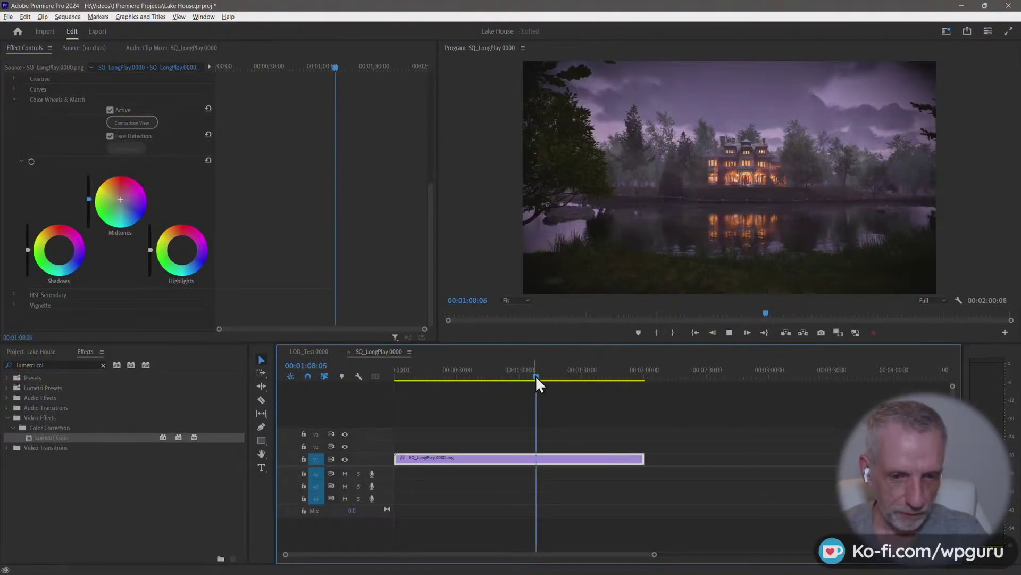
Paste four copies of the graded SQ_LongPlay clip back to back on V1, starting at 00:02:00:08
{"action": "left_click_drag", "start_coordinate": [536, 381], "coordinate": [645, 388]}
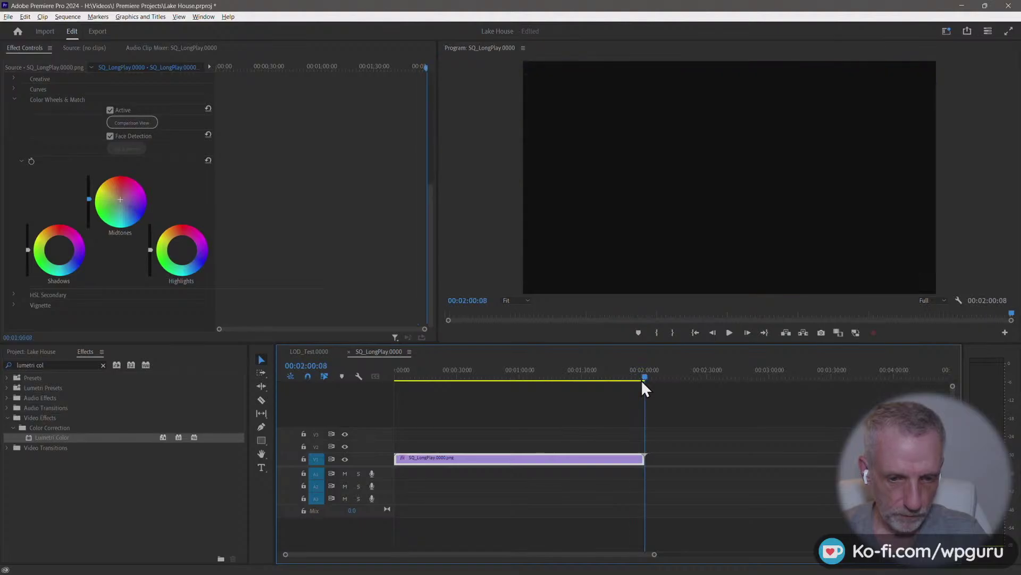
{"action": "key", "text": "ctrl+v"}
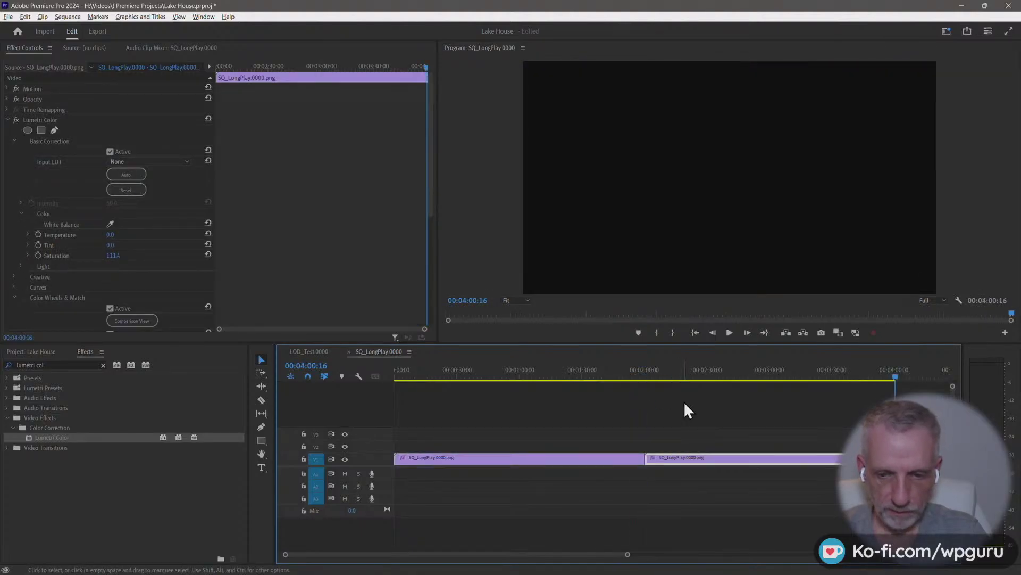
{"action": "key", "text": "ctrl+v"}
{"action": "key", "text": "ctrl+v"}
{"action": "key", "text": "ctrl+v"}
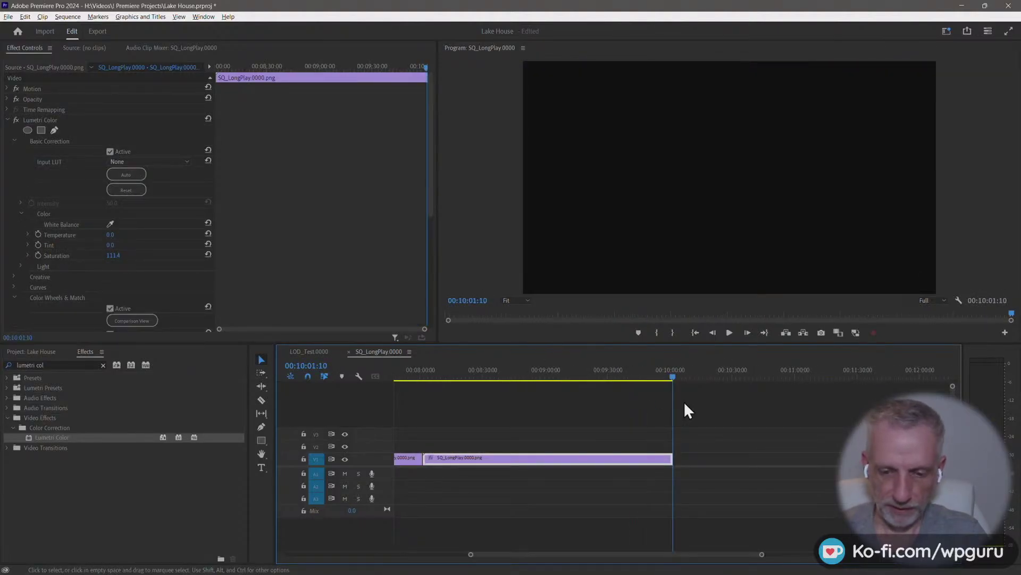
Return to the start of the extended sequence and view it full screen
{"action": "key", "text": "Home"}
{"action": "key", "text": "ctrl+grave"}
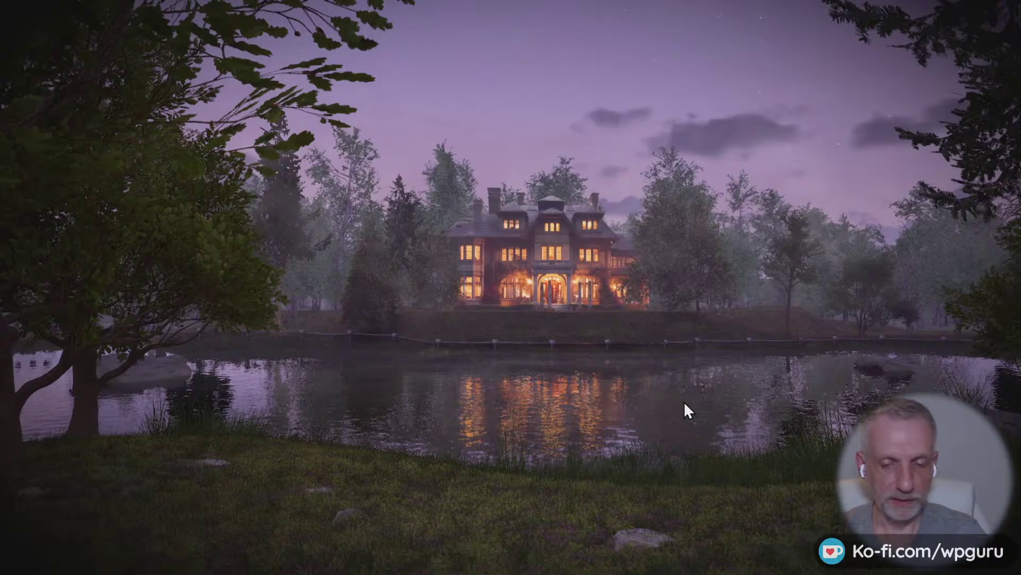